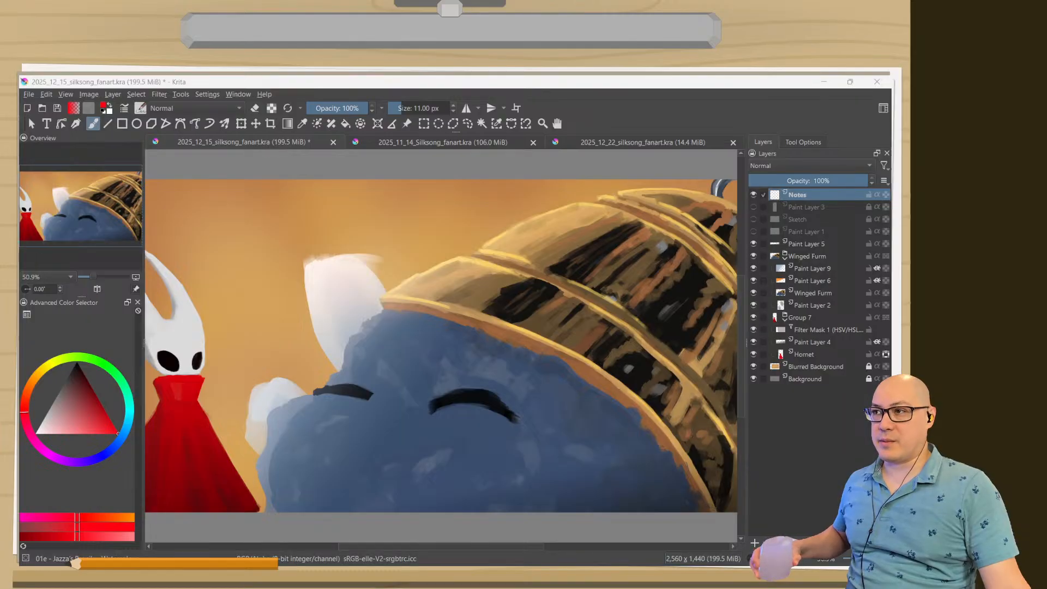
Switch to the 05b Thick brush preset at 80 px, and return to the 01e watercolour preset at 11 px.
right_click(275, 321)
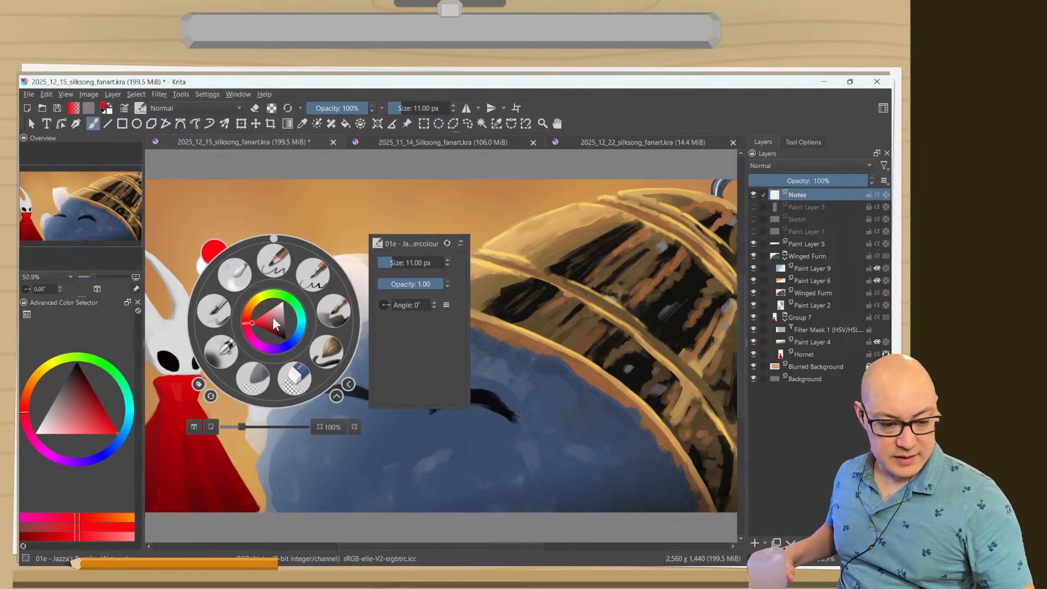
click(327, 311)
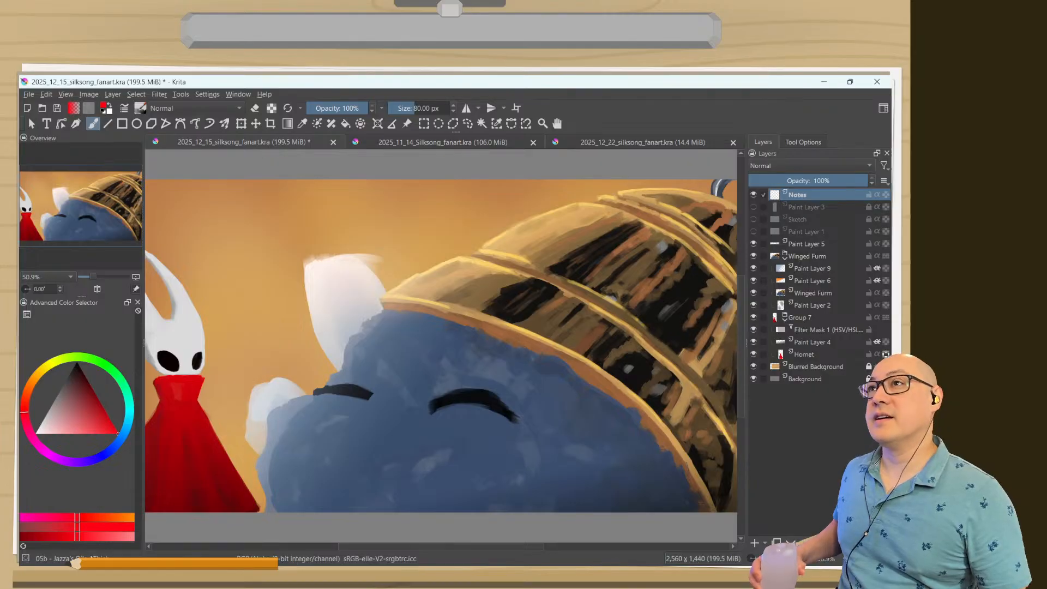
right_click(336, 421)
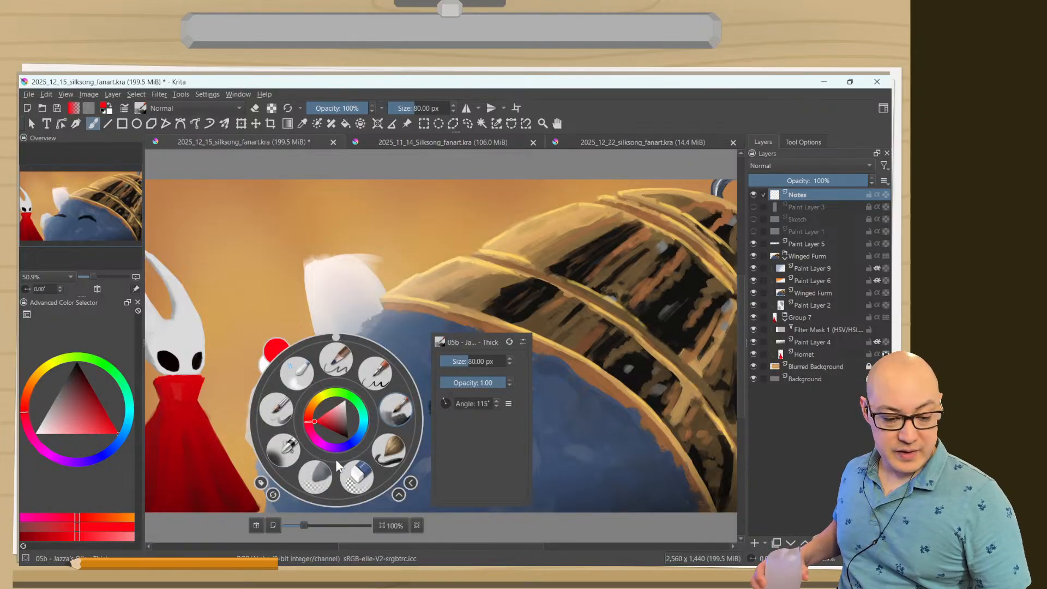
click(339, 360)
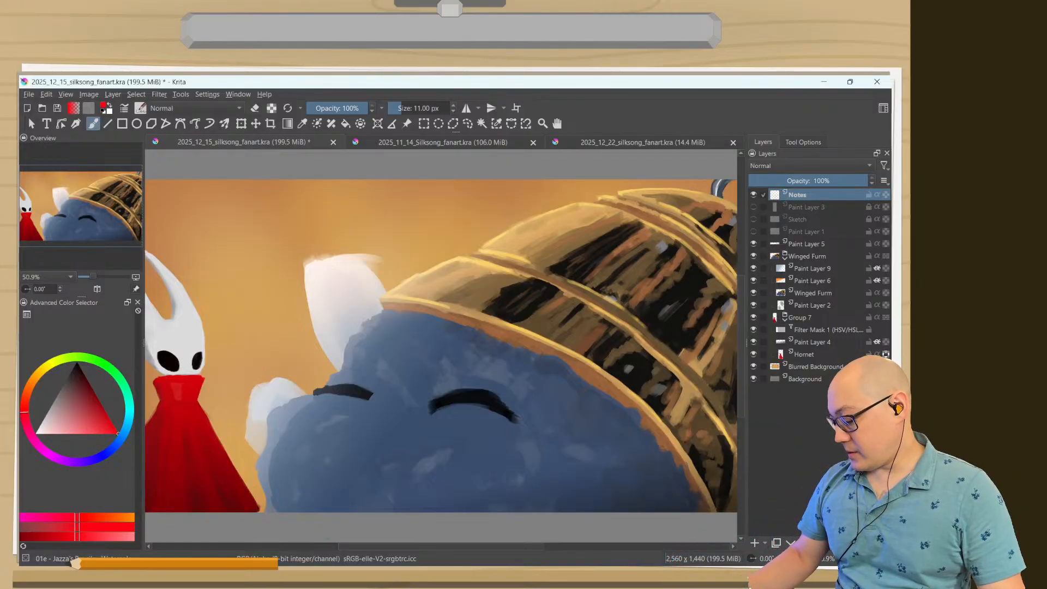
Show only the canvas and outline in red the bell's wide upper band and the separate light and dark patches on the band below.
key(Tab)
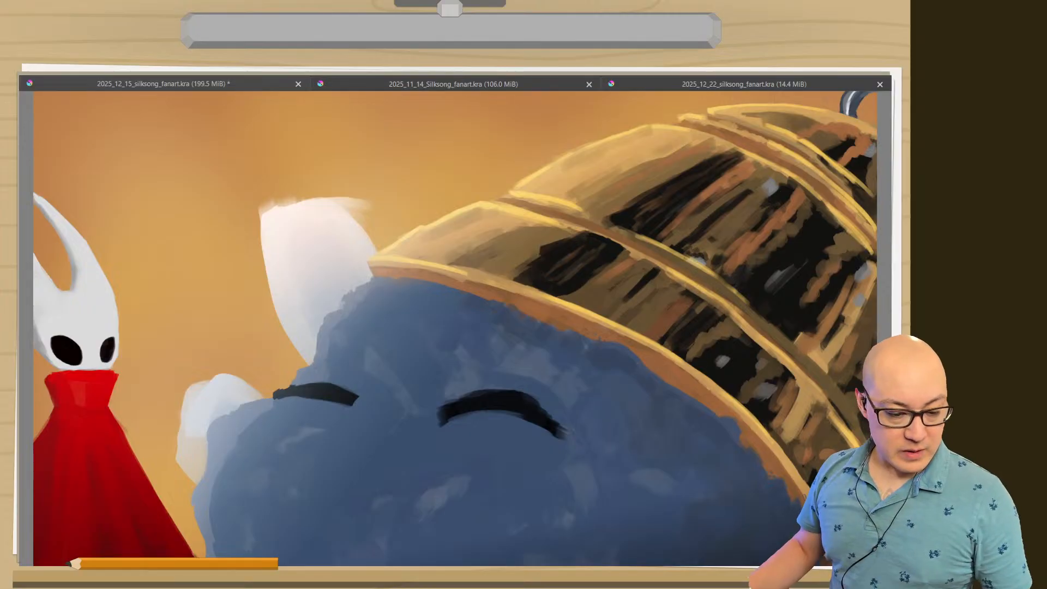
mouse_move(210, 426)
mouse_down()
mouse_move(275, 434)
mouse_move(228, 417)
mouse_move(212, 425)
mouse_up()
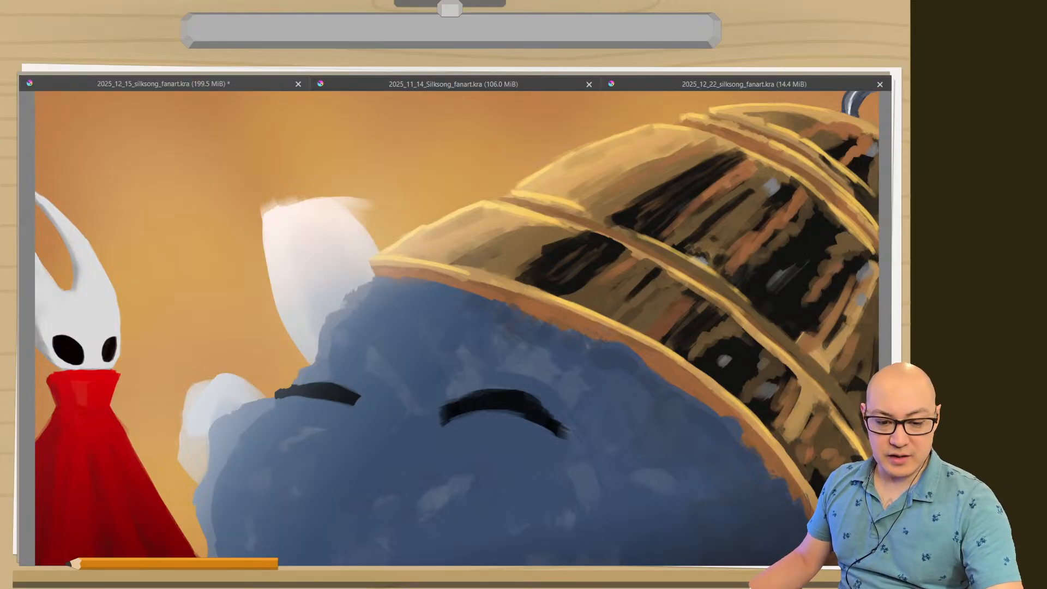
mouse_move(845, 357)
mouse_down()
mouse_move(566, 170)
mouse_move(616, 136)
mouse_move(674, 137)
mouse_move(793, 191)
mouse_move(875, 273)
mouse_up()
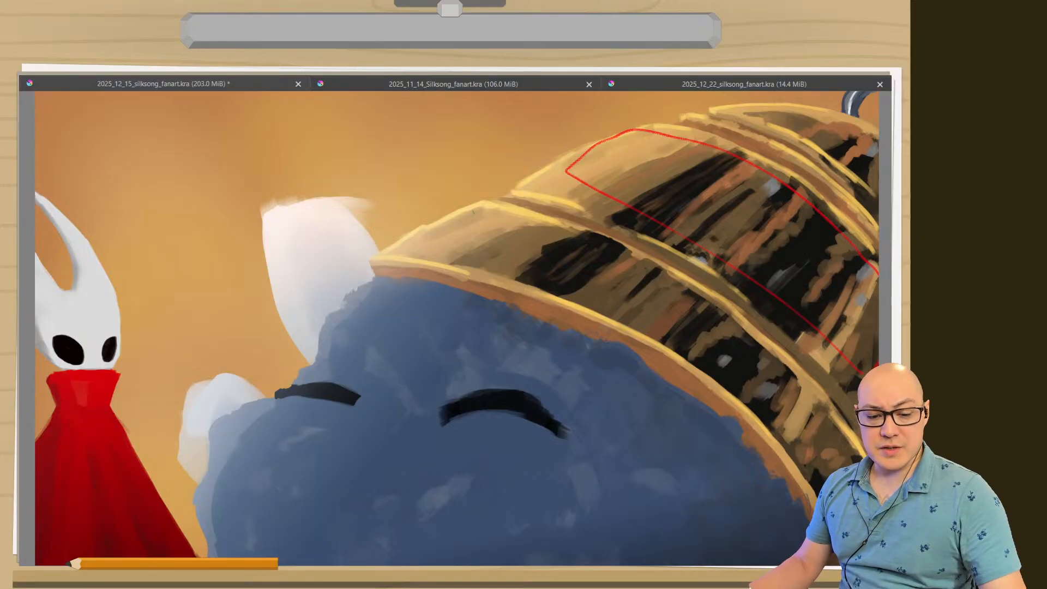
mouse_move(513, 217)
mouse_down()
mouse_move(473, 212)
mouse_move(414, 245)
mouse_move(452, 254)
mouse_up()
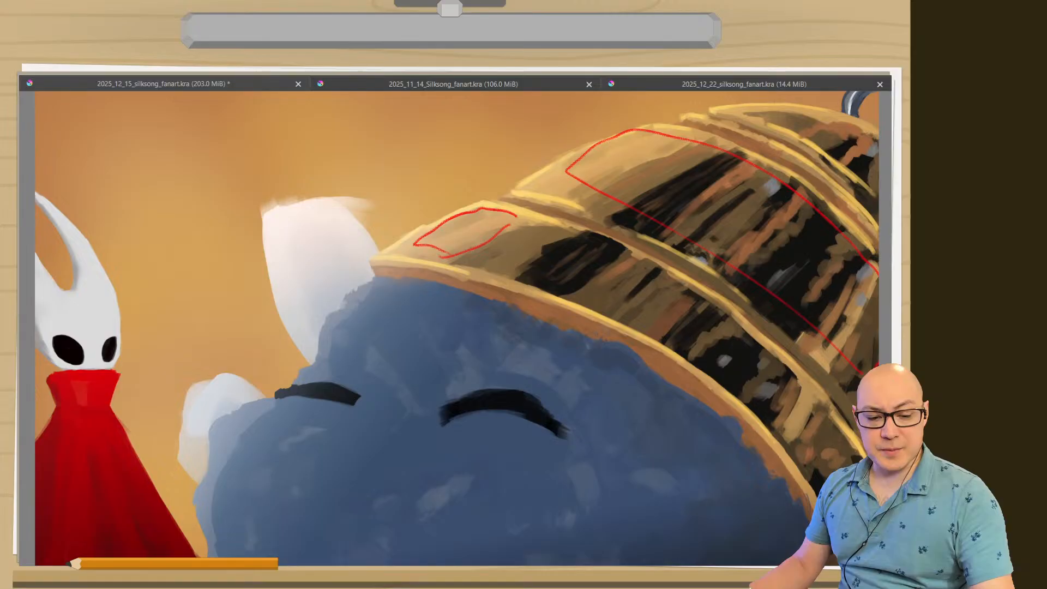
mouse_move(564, 235)
mouse_down()
mouse_move(531, 265)
mouse_move(467, 255)
mouse_move(519, 272)
mouse_move(586, 252)
mouse_move(581, 284)
mouse_move(584, 250)
mouse_move(633, 261)
mouse_move(616, 301)
mouse_up()
mouse_move(635, 258)
mouse_down()
mouse_move(589, 281)
mouse_move(624, 296)
mouse_up()
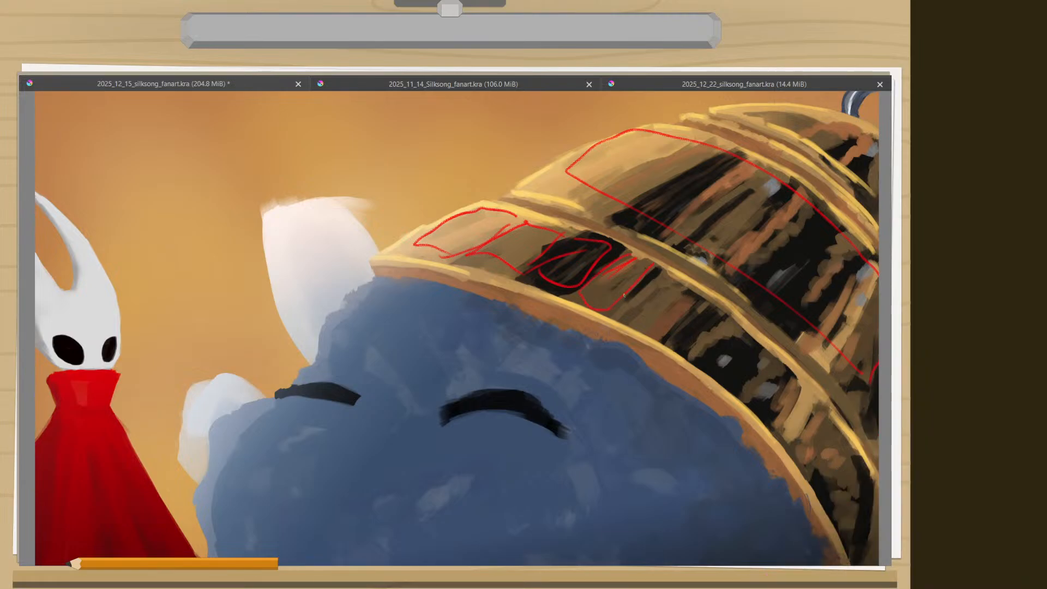
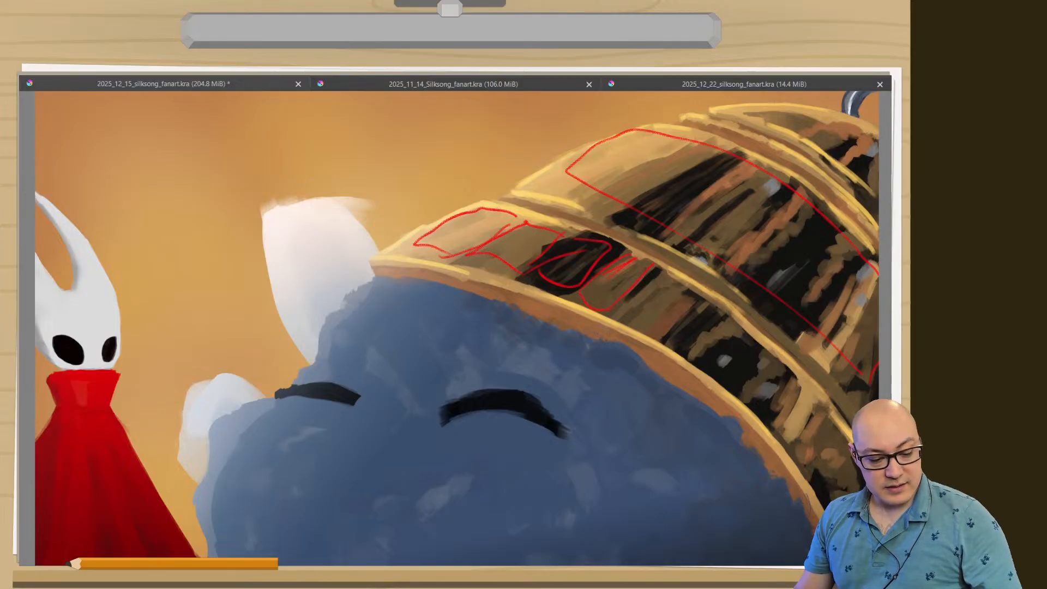
Annotate the painting in red with an upward arrow on the red cloak and direction strokes over the white shape beside the blue figure.
mouse_move(147, 556)
mouse_down()
mouse_move(128, 506)
mouse_move(147, 525)
mouse_up()
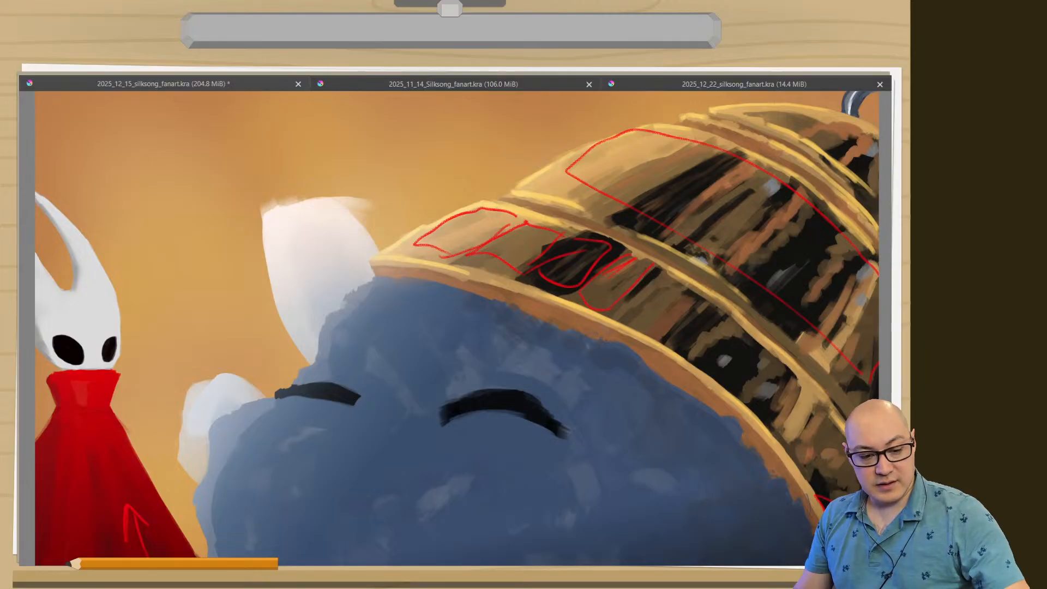
drag(250, 134, 324, 292)
drag(321, 210, 275, 285)
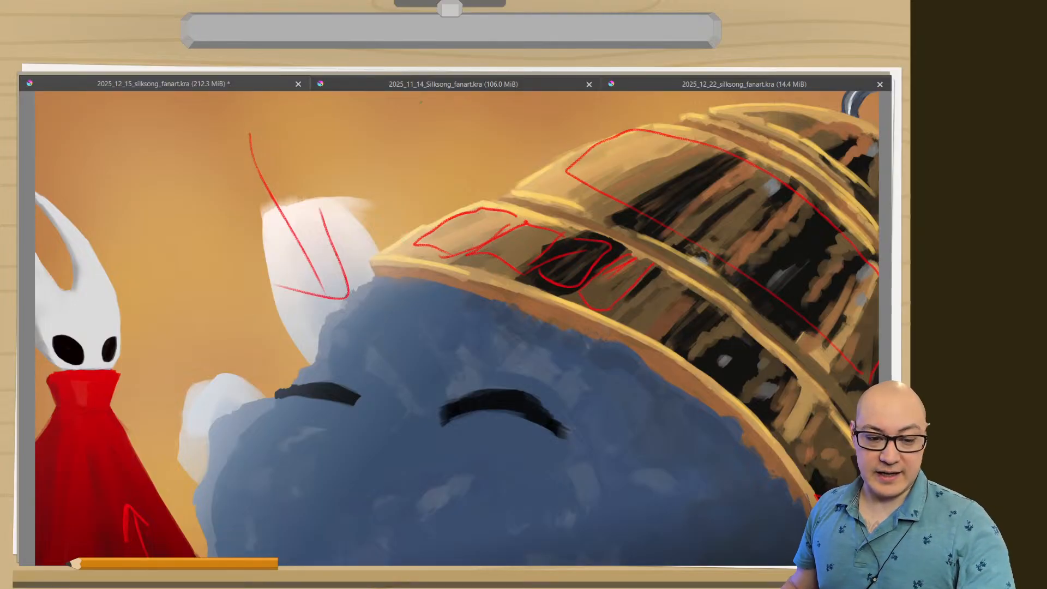
Show the 2025_11_14_Silksong_fanart.kra painting, and switch to the blank 2025_12_22_silksong_fanart.kra document.
click(402, 85)
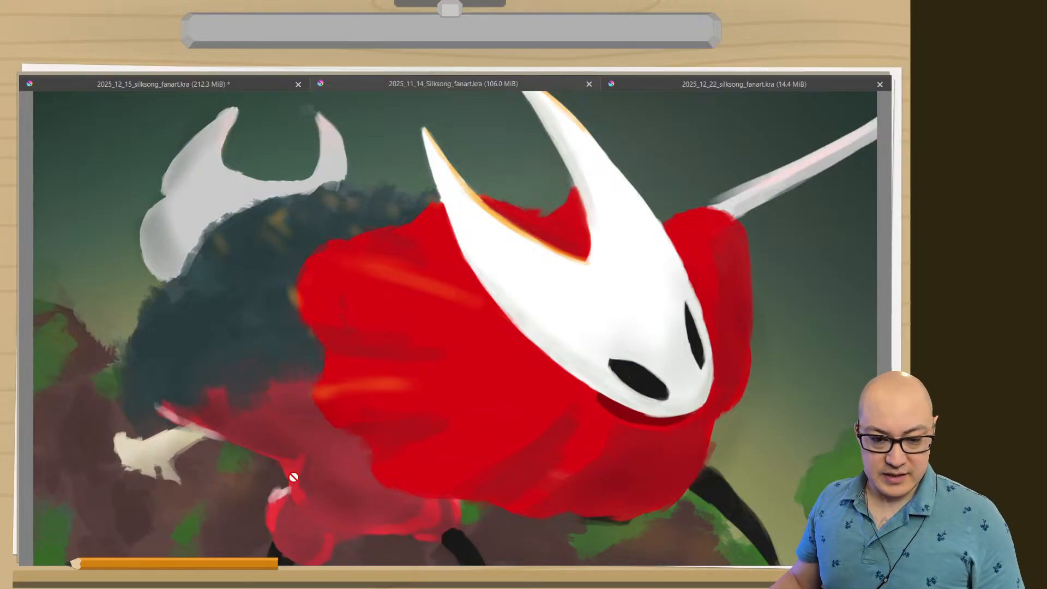
click(702, 86)
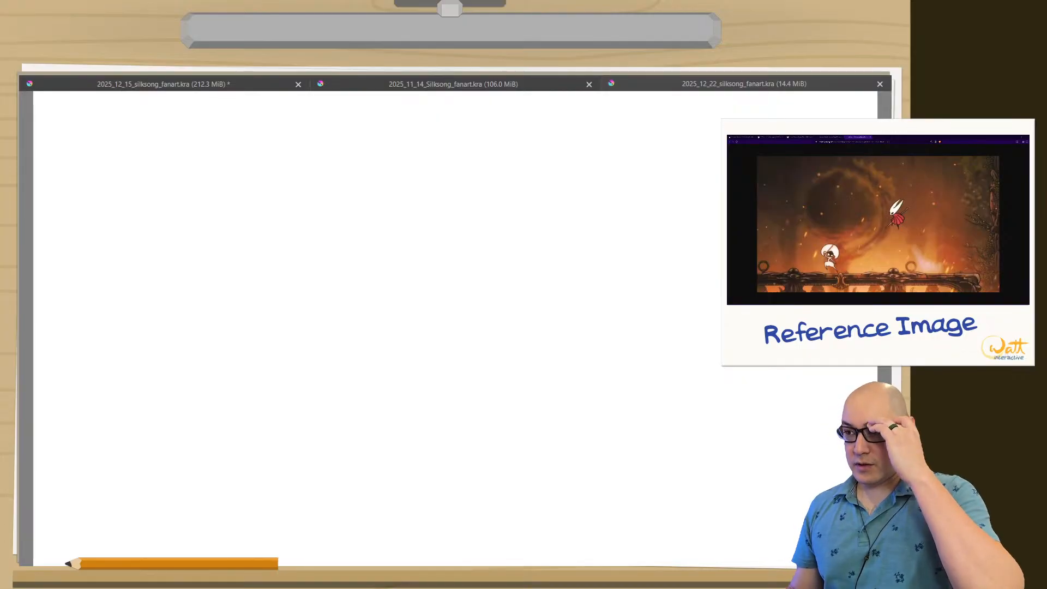
Set the brush colour to bright blue.
right_click(255, 251)
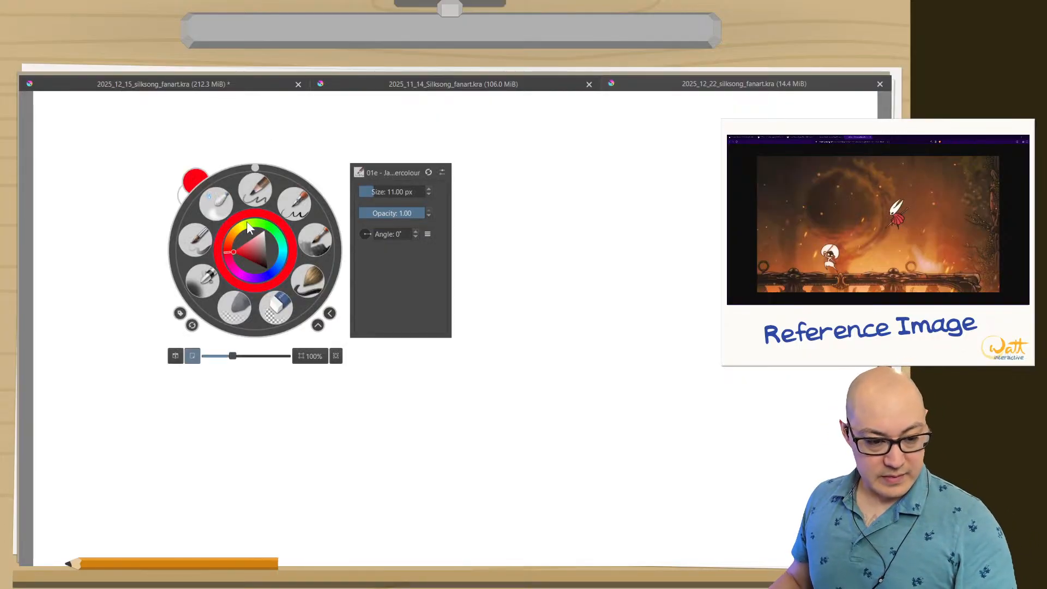
right_click(246, 244)
right_click(238, 254)
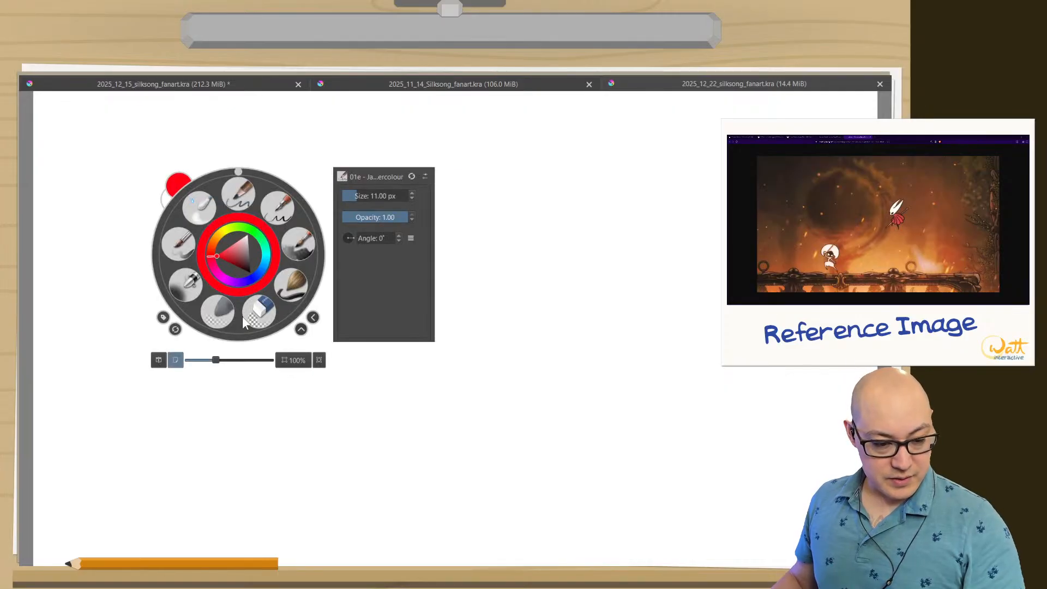
click(262, 266)
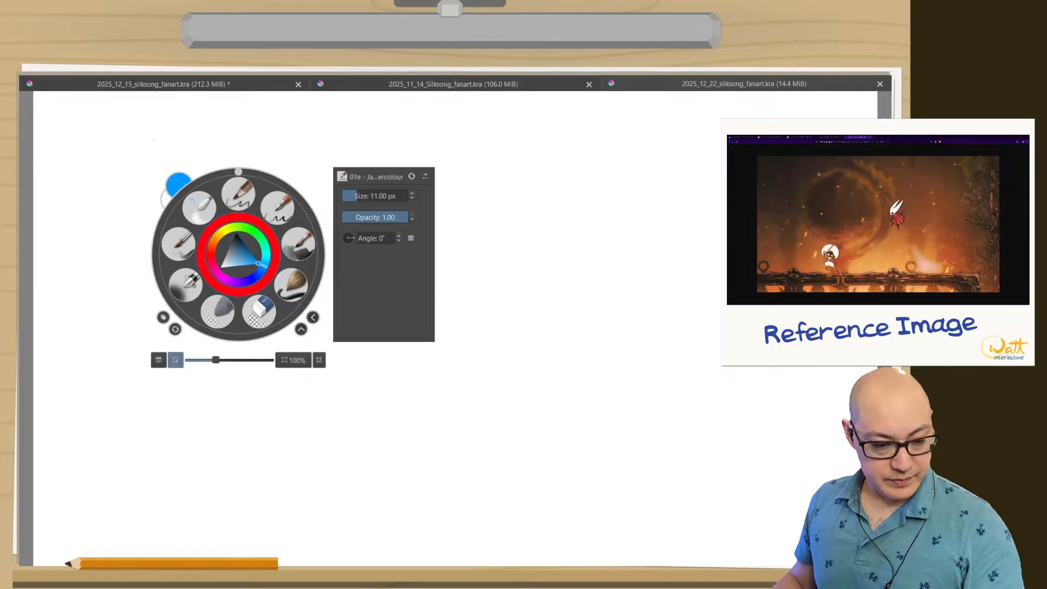
mouse_move(183, 146)
mouse_down()
mouse_move(188, 158)
mouse_move(152, 252)
mouse_up()
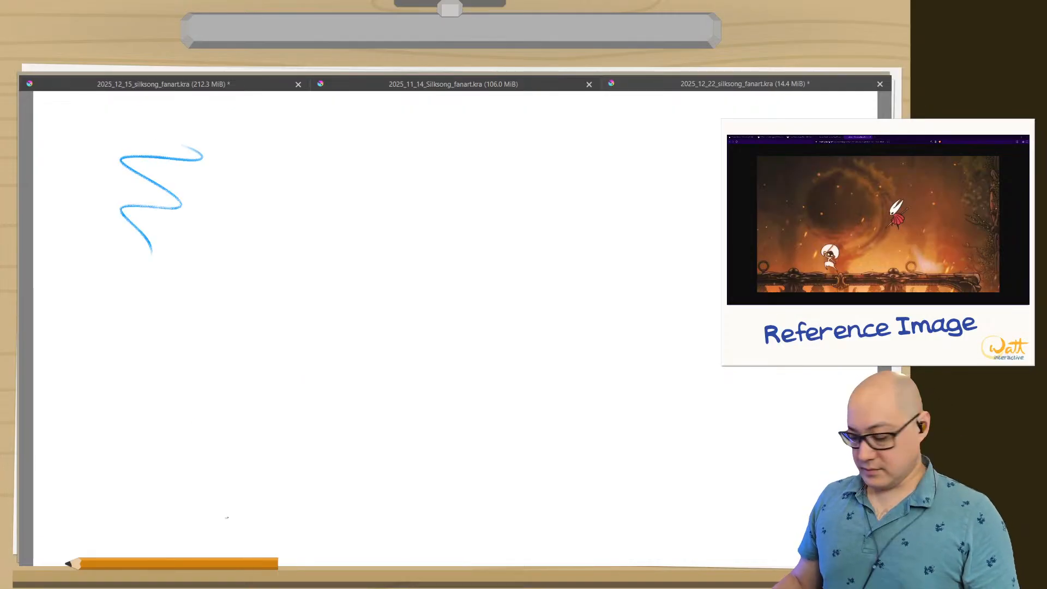
key(ctrl+z)
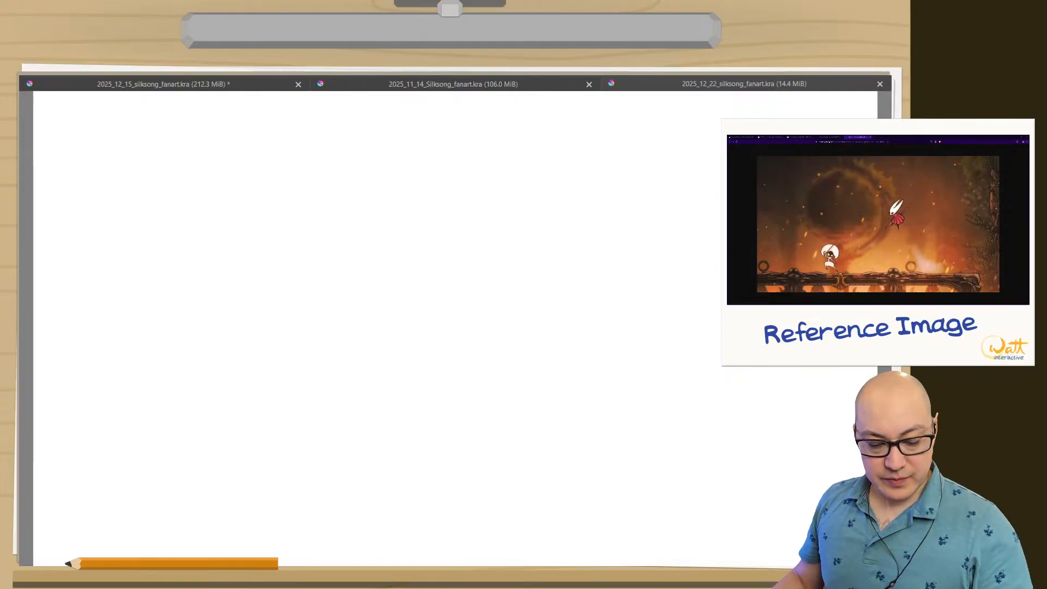
drag(293, 104, 275, 347)
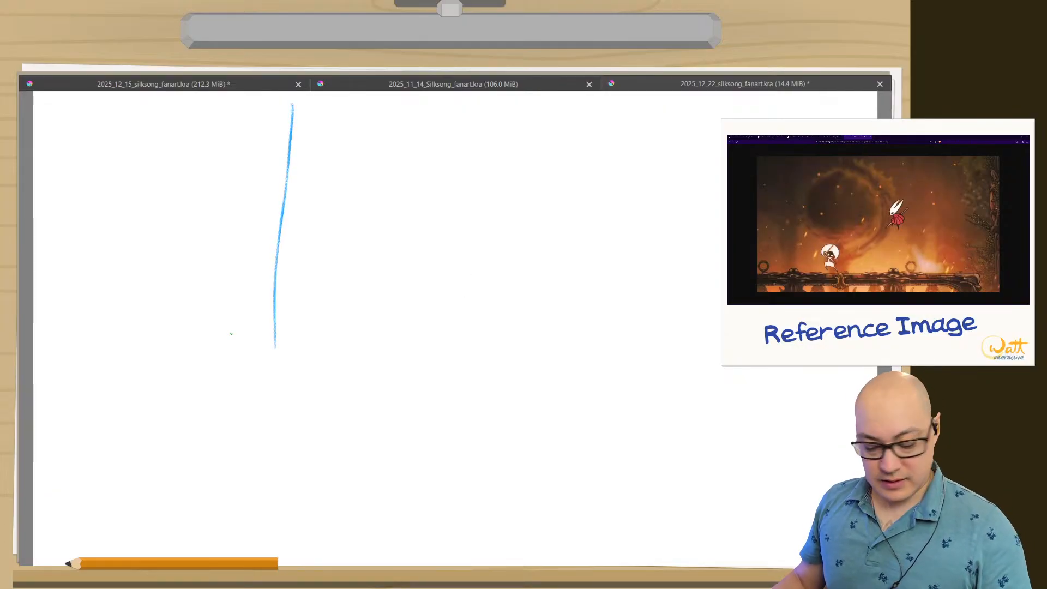
key(ctrl+z)
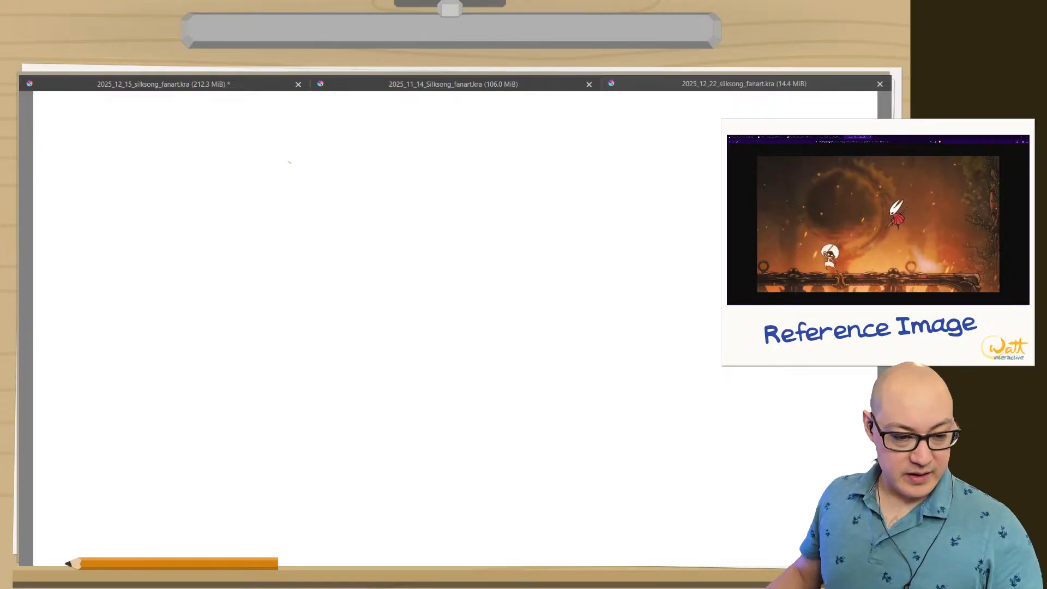
Draw a rectangular thumbnail frame in blue in the upper-left part of the blank canvas.
drag(301, 112, 304, 280)
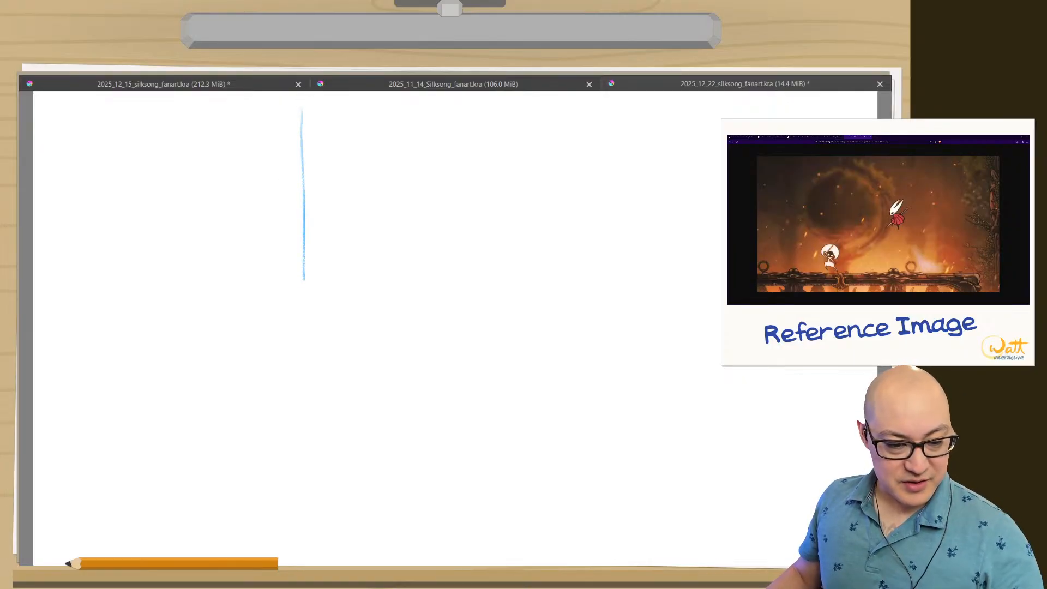
drag(303, 111, 50, 119)
drag(300, 277, 57, 282)
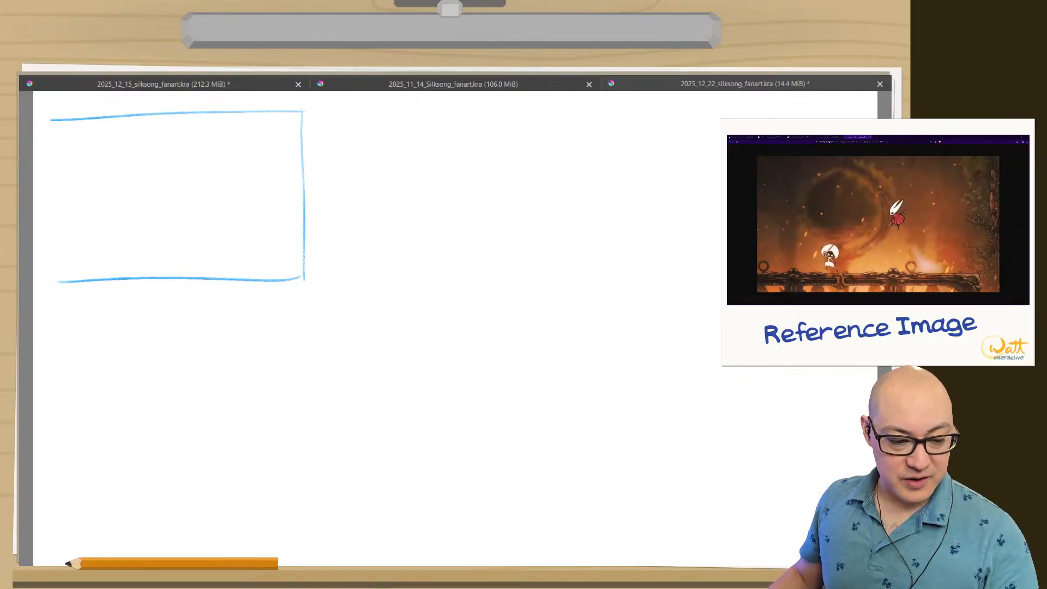
drag(53, 119, 66, 269)
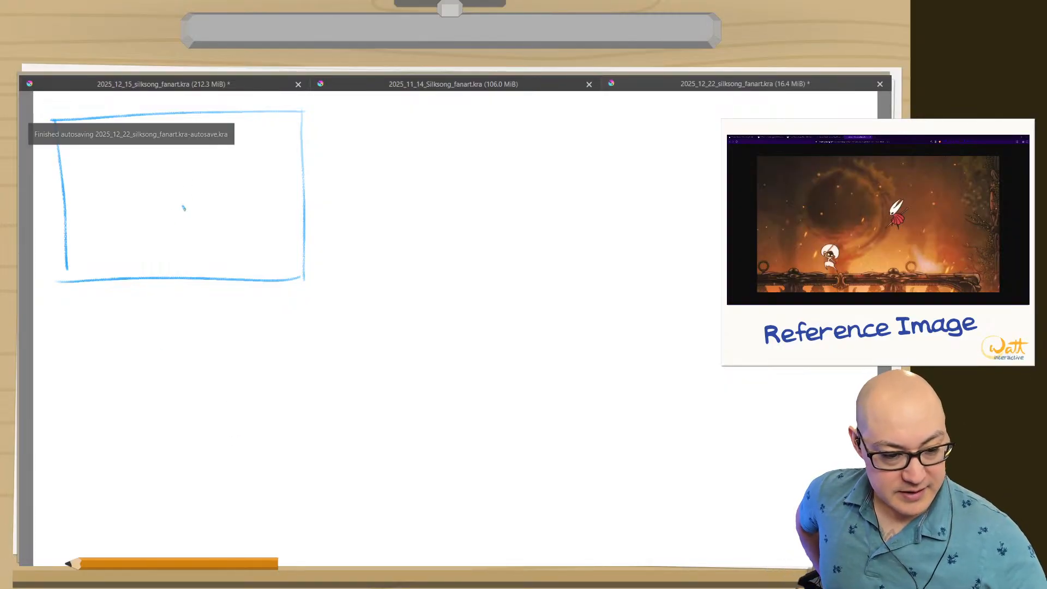
Sketch in the first frame a large domed head with curled lower edges, long blade-like strokes fanning to its right and angular limbs below.
mouse_move(186, 207)
mouse_down()
mouse_move(163, 145)
mouse_move(103, 206)
mouse_move(135, 194)
mouse_move(141, 209)
mouse_move(175, 194)
mouse_move(284, 205)
mouse_move(188, 231)
mouse_move(246, 200)
mouse_up()
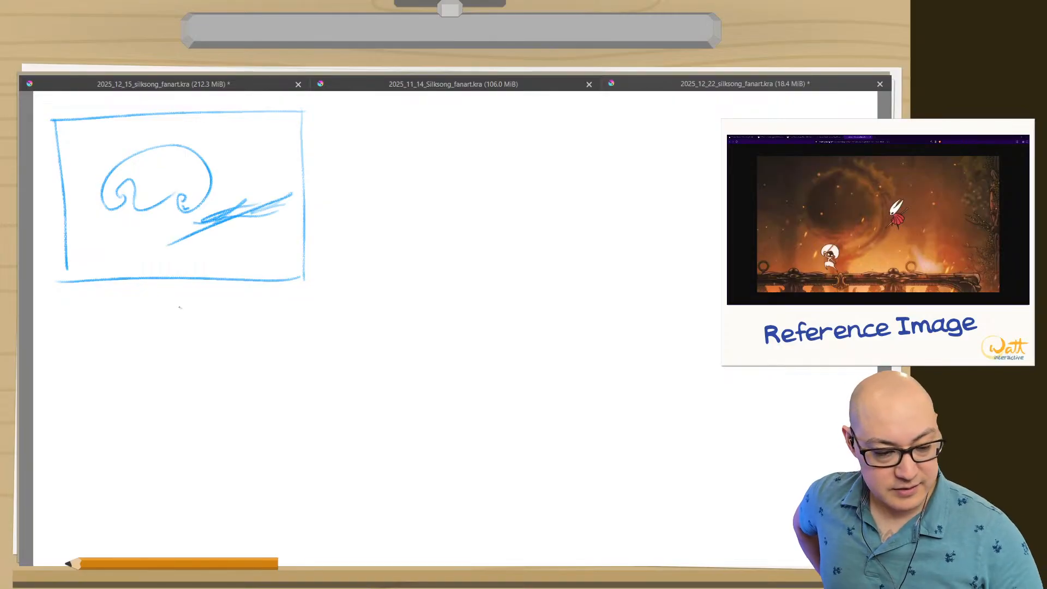
mouse_move(166, 229)
mouse_down()
mouse_move(198, 221)
mouse_move(219, 256)
mouse_move(184, 246)
mouse_move(204, 236)
mouse_move(275, 258)
mouse_up()
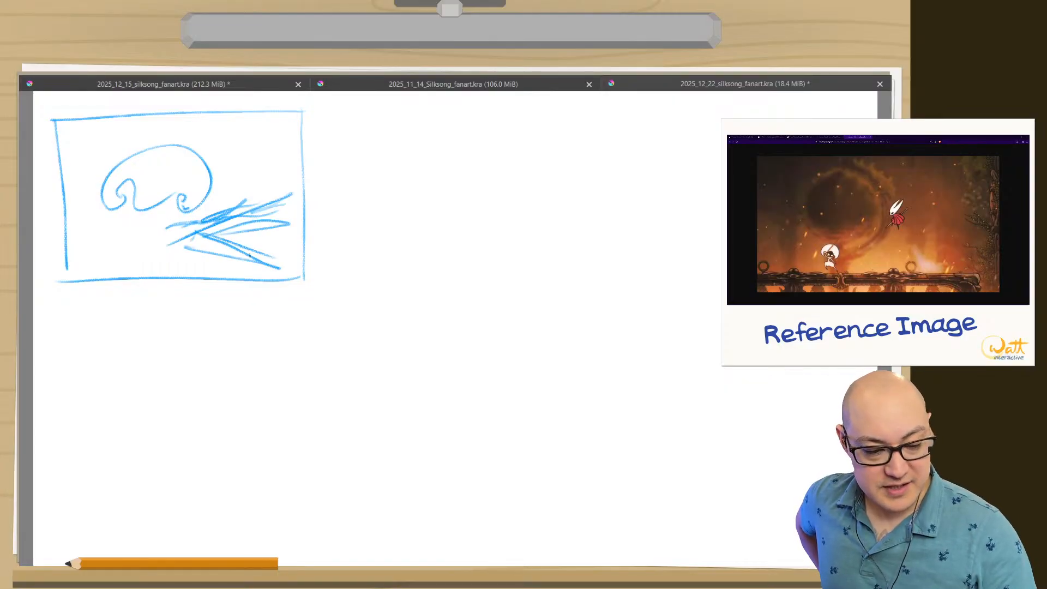
mouse_move(168, 221)
mouse_down()
mouse_move(140, 226)
mouse_move(150, 275)
mouse_move(147, 233)
mouse_move(86, 238)
mouse_move(121, 230)
mouse_up()
mouse_move(126, 232)
mouse_down()
mouse_move(103, 260)
mouse_move(124, 254)
mouse_move(84, 274)
mouse_move(120, 253)
mouse_move(147, 262)
mouse_up()
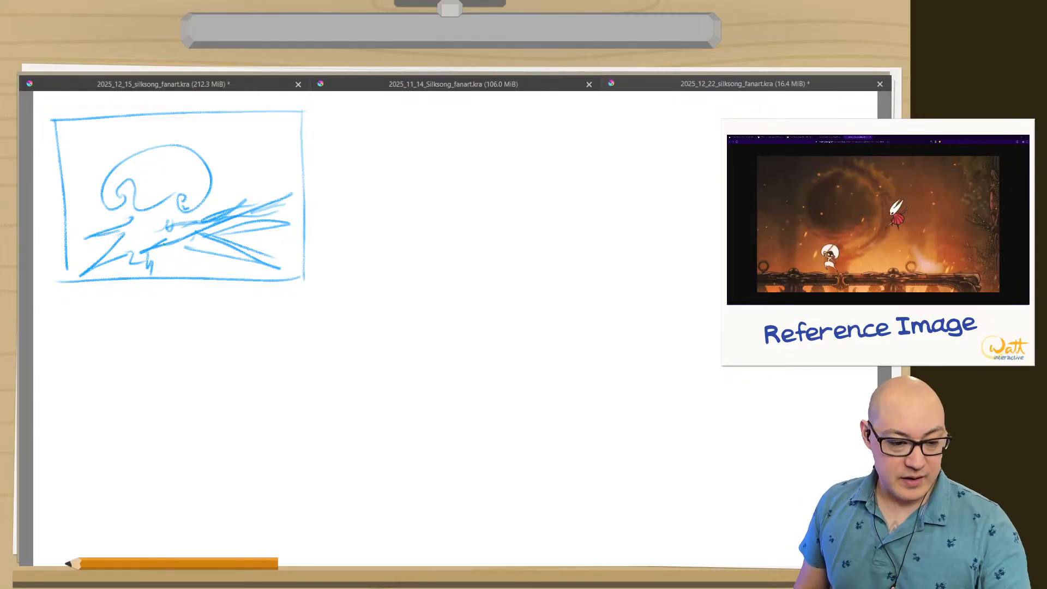
Add a circle with a small bump over the fanned strokes and rework the limb lines below the domed head.
mouse_move(227, 187)
mouse_down()
mouse_move(186, 216)
mouse_move(232, 192)
mouse_up()
drag(140, 238, 214, 259)
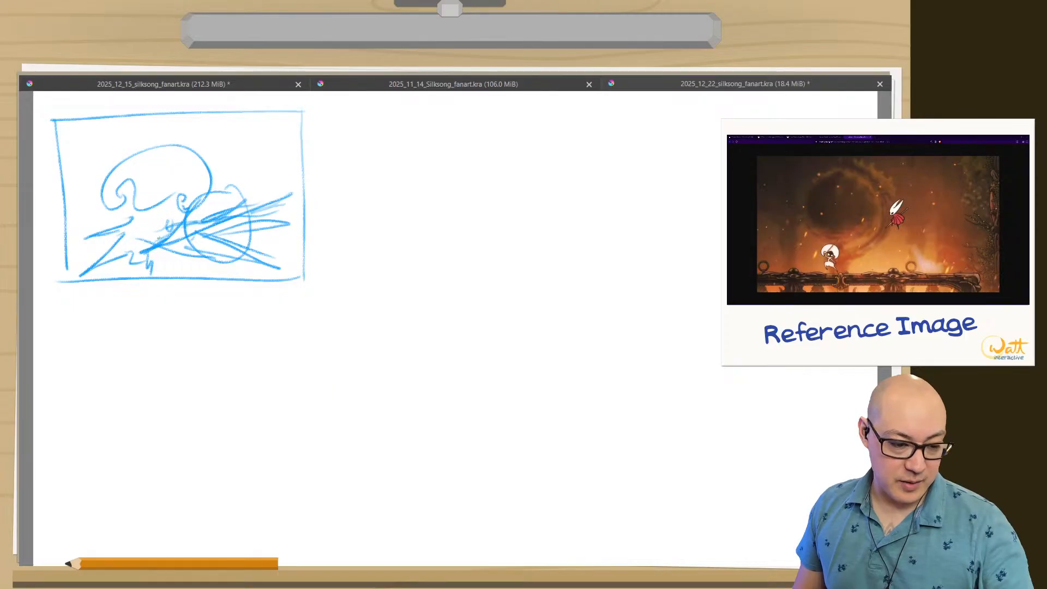
mouse_move(159, 237)
mouse_down()
mouse_move(136, 220)
mouse_move(136, 261)
mouse_up()
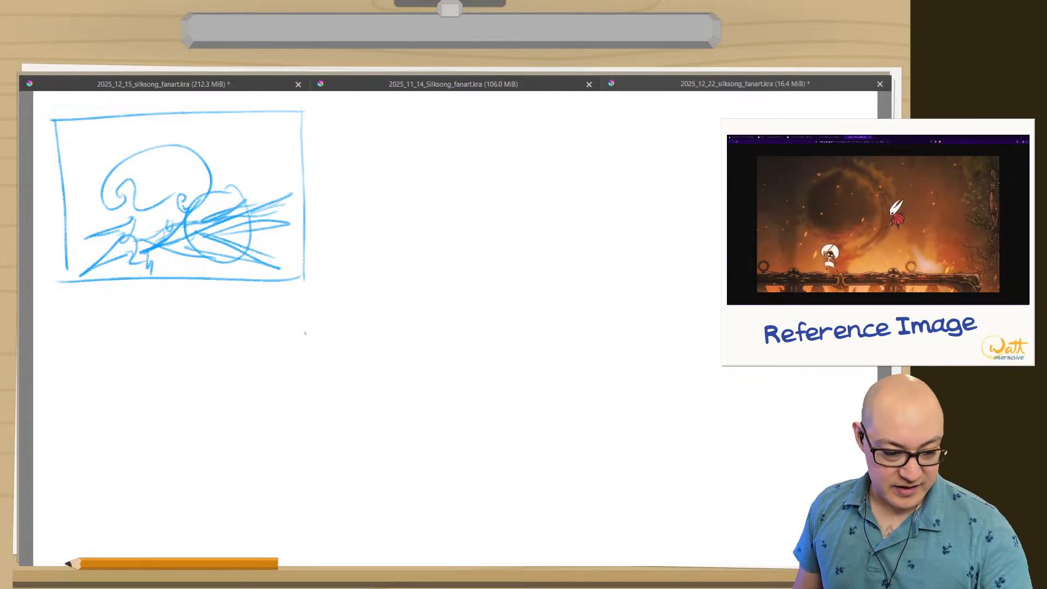
Draw a second rectangular thumbnail frame of similar size directly below the first one.
mouse_move(306, 320)
mouse_down()
mouse_move(301, 480)
mouse_move(228, 314)
mouse_move(57, 325)
mouse_up()
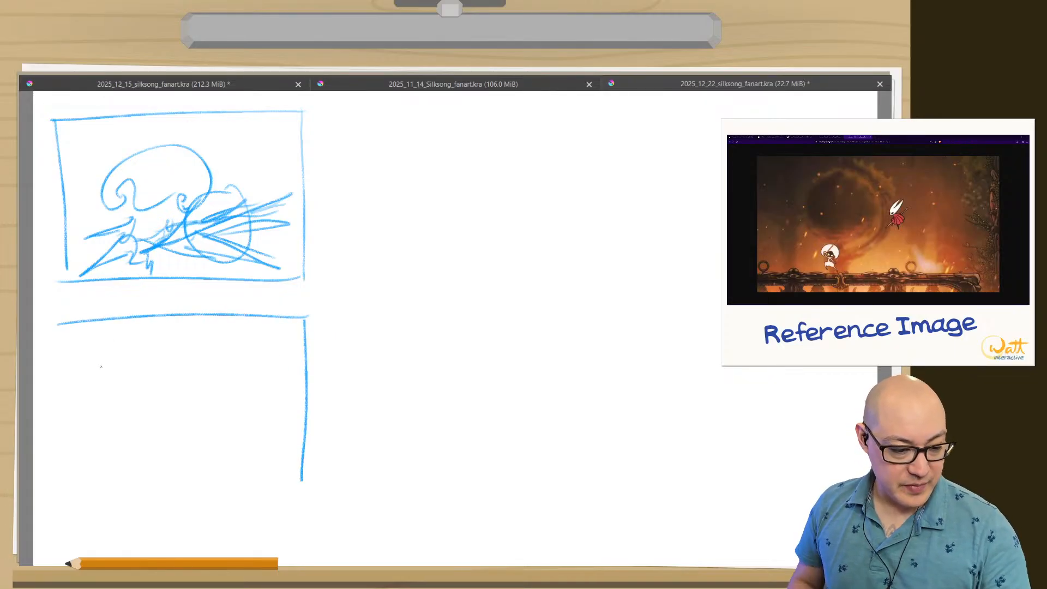
drag(301, 483, 64, 480)
drag(68, 324, 69, 481)
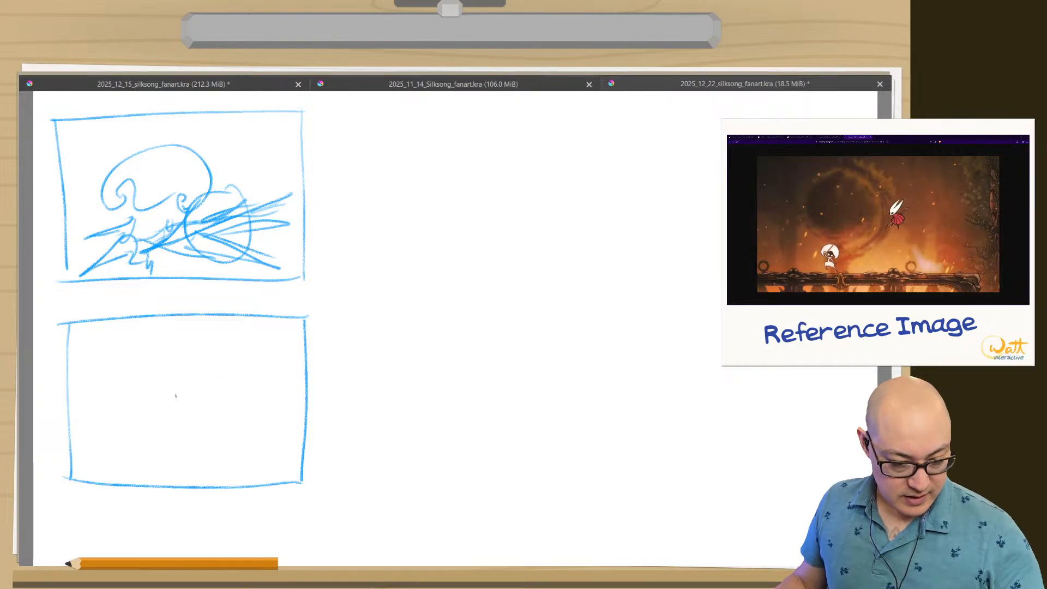
Sketch the horned mask in the second frame's right half and two blades crossing in an X beside it.
mouse_move(250, 343)
mouse_down()
mouse_move(232, 384)
mouse_move(227, 371)
mouse_move(234, 395)
mouse_move(210, 401)
mouse_up()
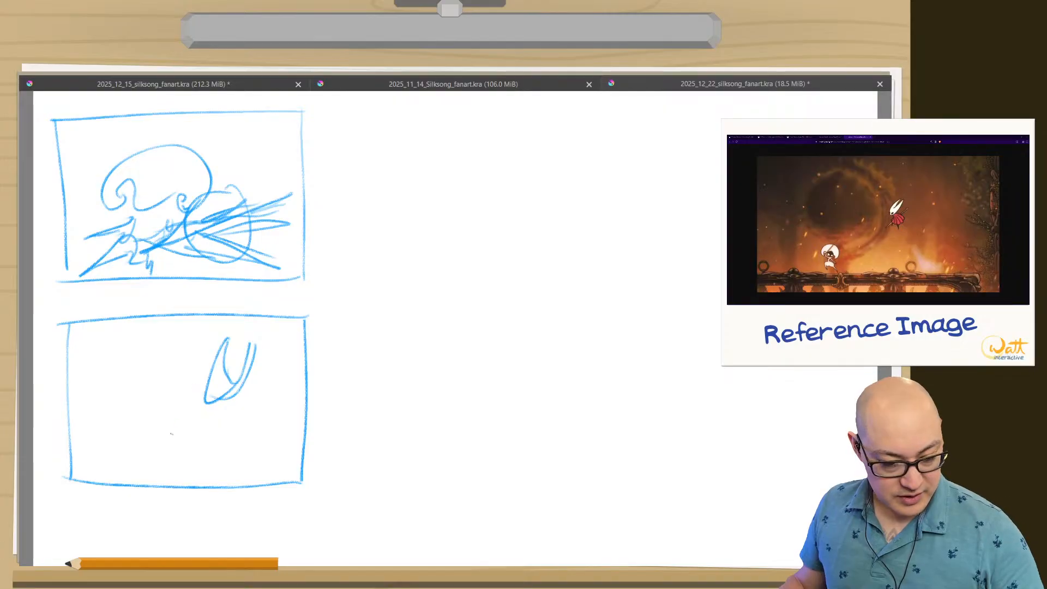
drag(133, 340, 209, 419)
drag(134, 339, 207, 418)
drag(201, 347, 141, 416)
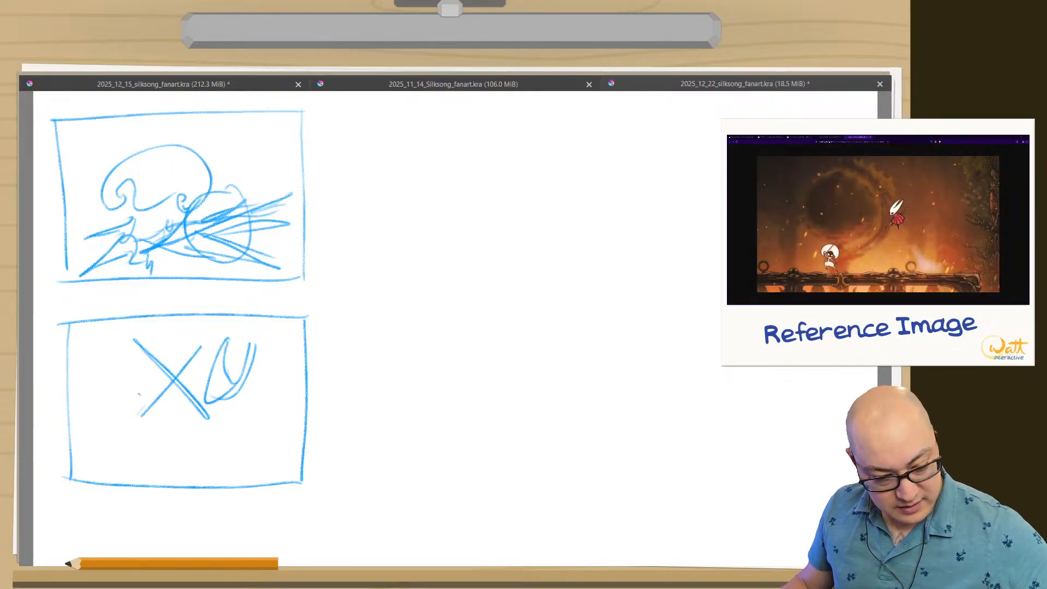
Sketch the opponent's domed head with curled hair left of the crossed blades and add a round pommel to the lower-left blade end.
mouse_move(123, 377)
mouse_down()
mouse_move(133, 346)
mouse_move(114, 341)
mouse_move(79, 402)
mouse_up()
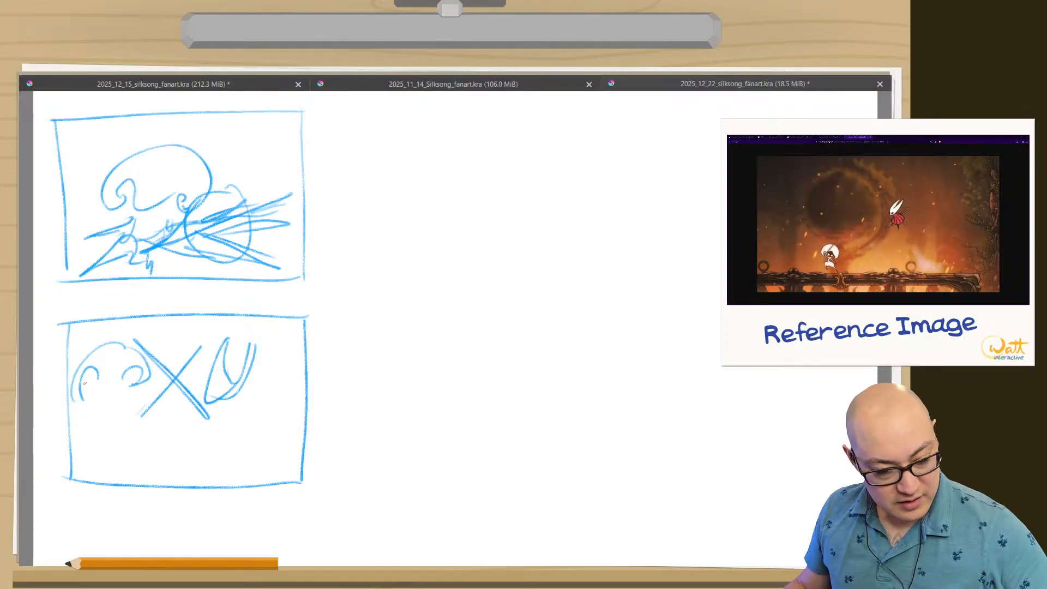
mouse_move(84, 366)
mouse_down()
mouse_move(73, 394)
mouse_move(132, 372)
mouse_up()
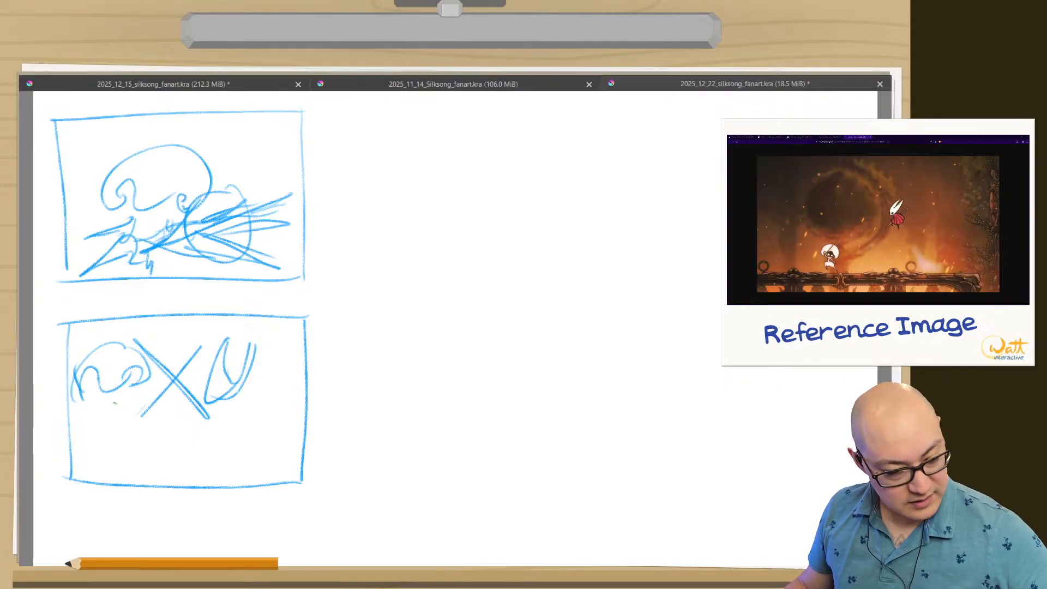
drag(138, 416, 151, 421)
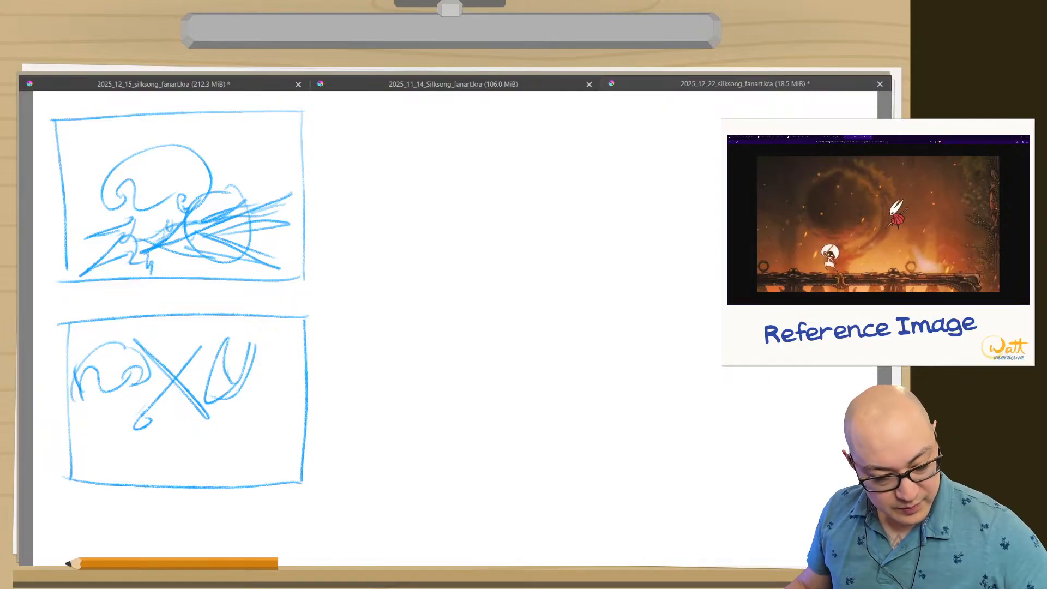
Add a flowing wavy cloak under the horned mask, body strokes under the curled head and impact lines around the crossed blades.
mouse_move(220, 413)
mouse_down()
mouse_move(238, 392)
mouse_move(207, 419)
mouse_move(233, 424)
mouse_up()
drag(242, 389, 243, 410)
mouse_move(248, 395)
mouse_down()
mouse_move(247, 414)
mouse_move(193, 478)
mouse_move(266, 452)
mouse_move(317, 450)
mouse_move(264, 401)
mouse_move(306, 409)
mouse_move(230, 440)
mouse_move(207, 479)
mouse_move(232, 483)
mouse_up()
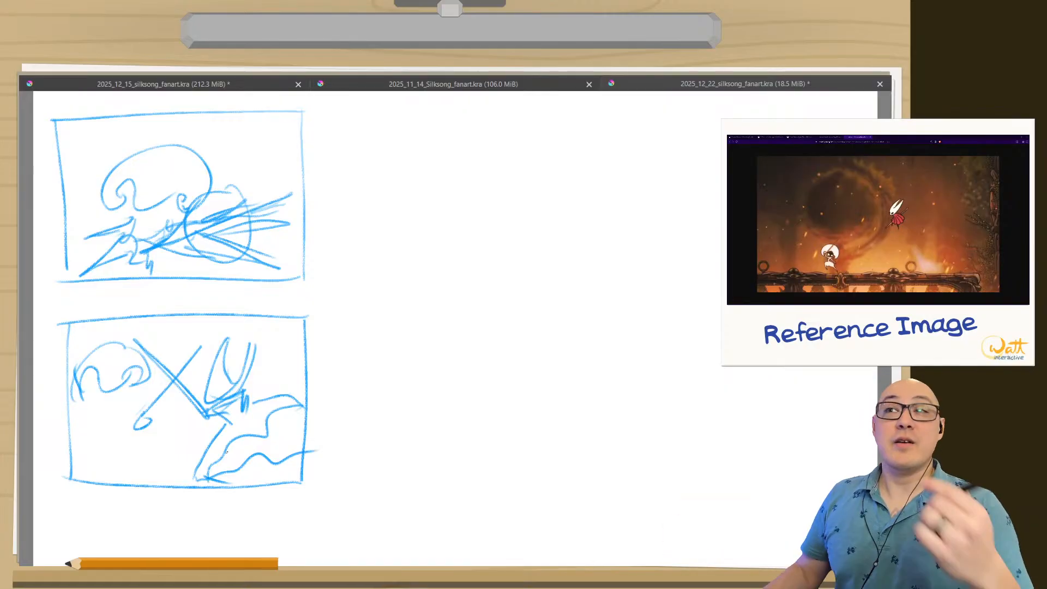
mouse_move(119, 403)
mouse_down()
mouse_move(140, 400)
mouse_move(116, 416)
mouse_up()
drag(105, 401, 107, 422)
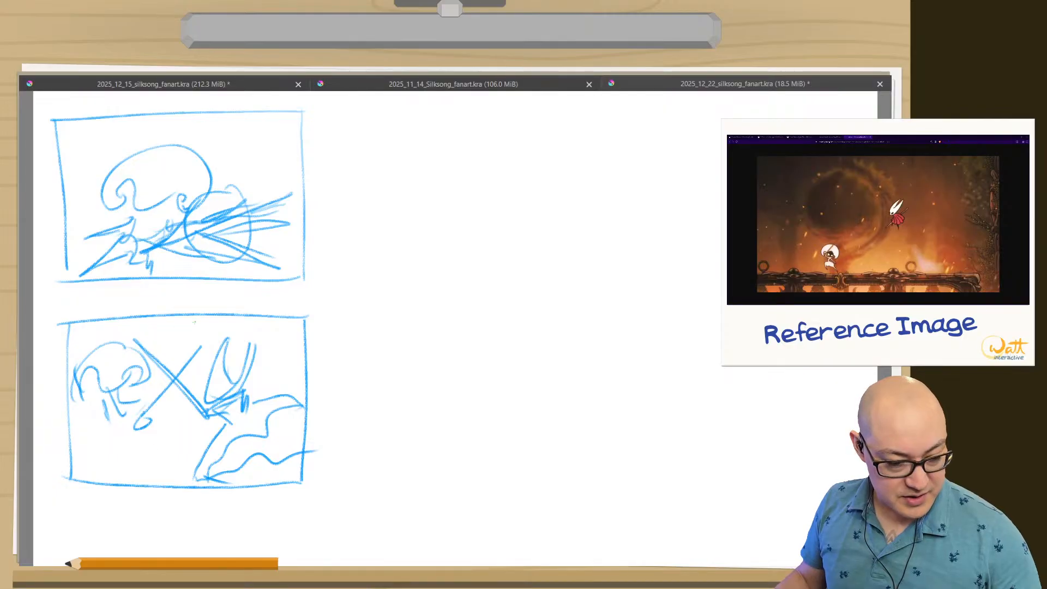
mouse_move(193, 322)
mouse_down()
mouse_move(186, 340)
mouse_move(159, 335)
mouse_up()
mouse_move(186, 426)
mouse_down()
mouse_move(189, 469)
mouse_move(145, 469)
mouse_up()
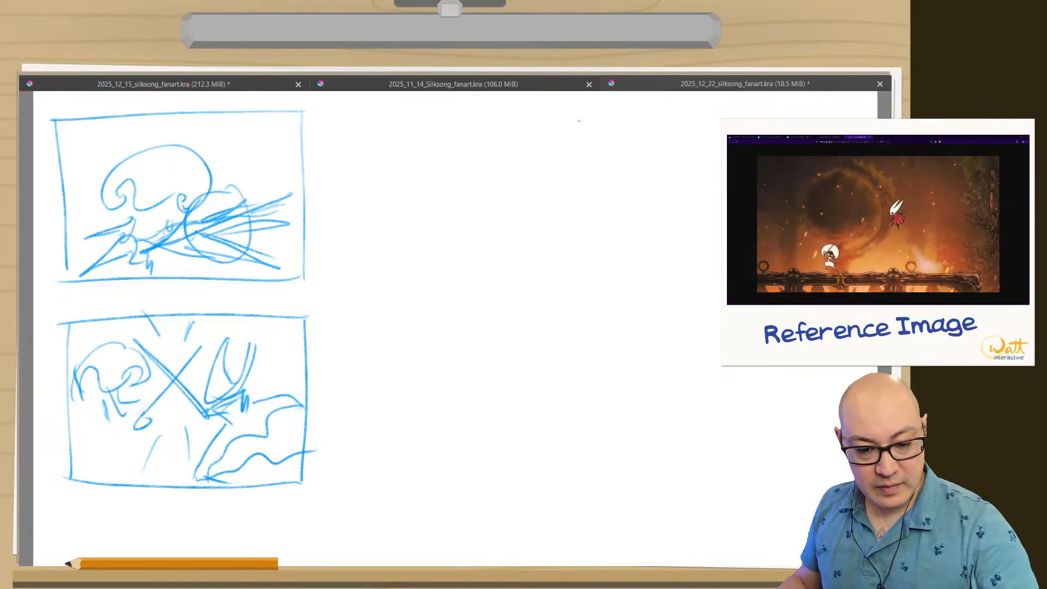
Draw a third rectangular thumbnail frame to the right of the first one.
mouse_move(580, 119)
mouse_down()
mouse_move(575, 286)
mouse_move(489, 120)
mouse_move(334, 115)
mouse_up()
mouse_move(577, 283)
mouse_down()
mouse_move(466, 291)
mouse_move(326, 280)
mouse_up()
drag(345, 115, 342, 300)
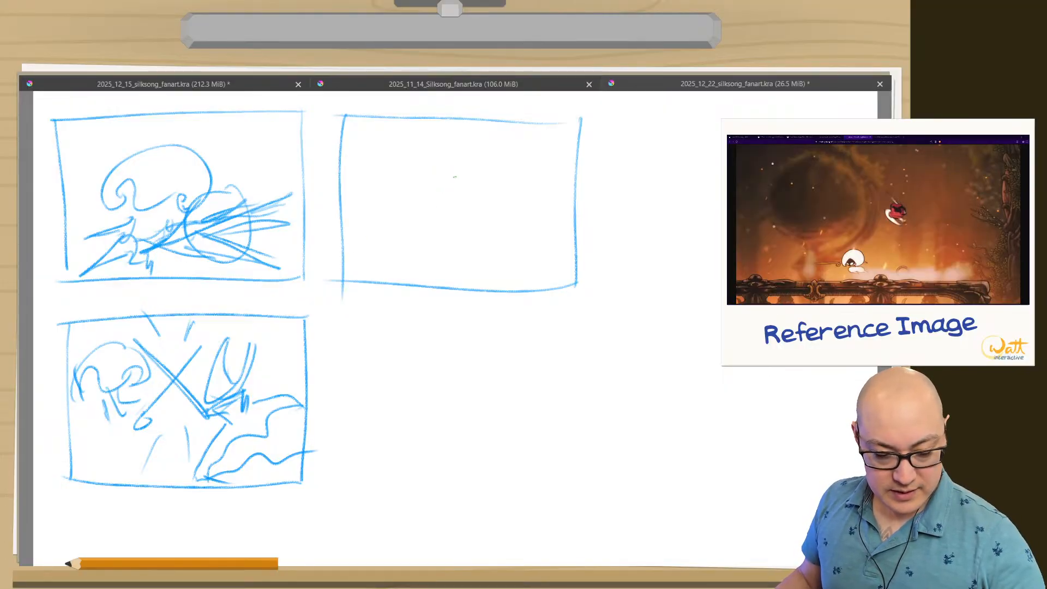
Sketch a small horned mask inside a scalloped cloak ring near the third frame's upper edge, with a thin blade extending to the right.
drag(447, 153, 457, 158)
mouse_move(443, 158)
mouse_down()
mouse_move(452, 149)
mouse_move(462, 161)
mouse_move(453, 166)
mouse_up()
key(ctrl+z)
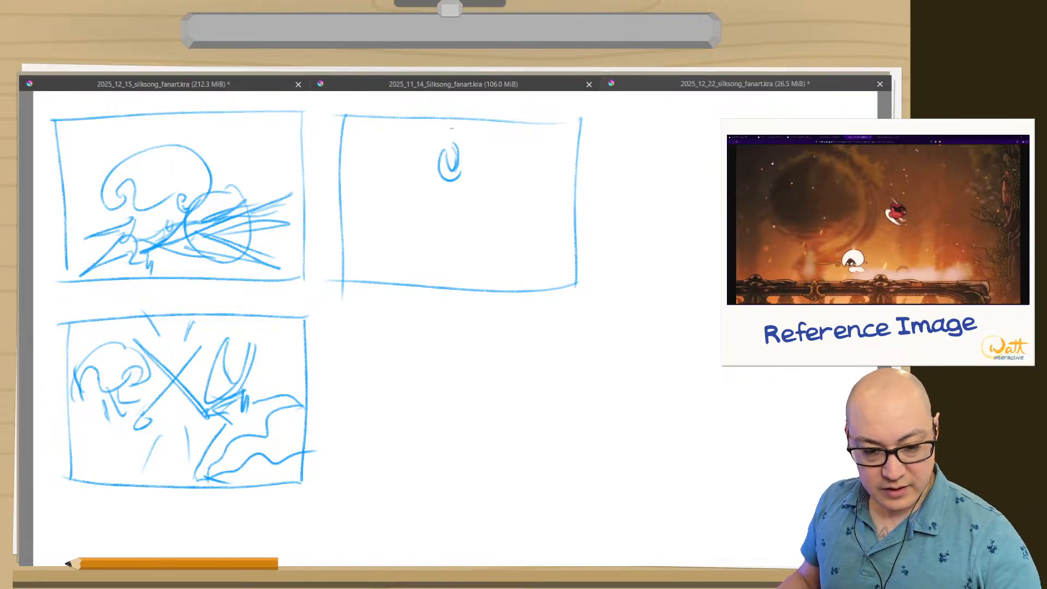
mouse_move(457, 123)
mouse_down()
mouse_move(475, 136)
mouse_move(490, 178)
mouse_move(434, 190)
mouse_move(432, 128)
mouse_move(456, 118)
mouse_up()
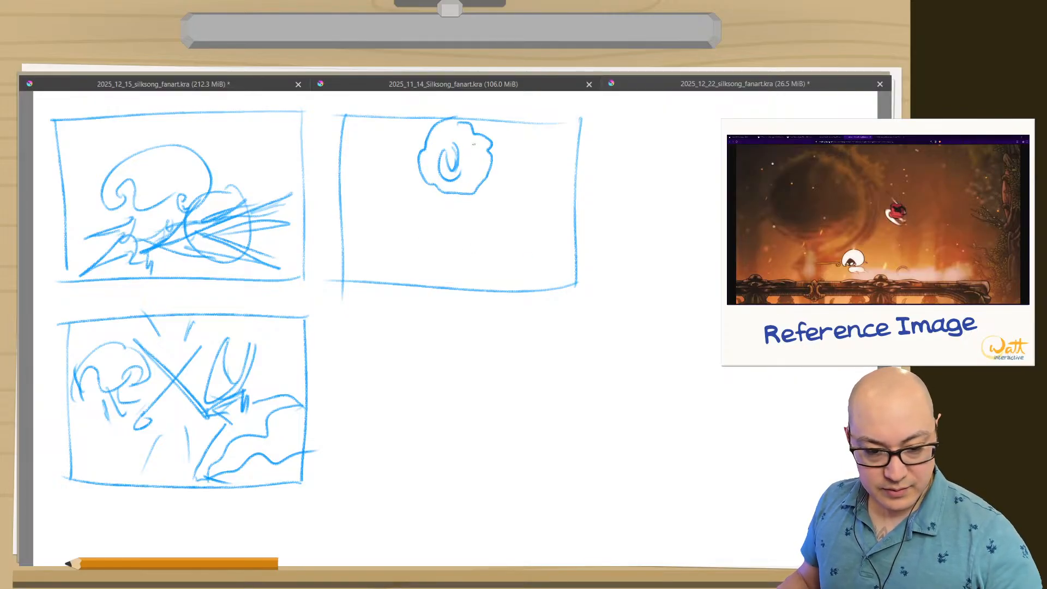
mouse_move(473, 144)
mouse_down()
mouse_move(477, 125)
mouse_move(520, 157)
mouse_move(491, 143)
mouse_up()
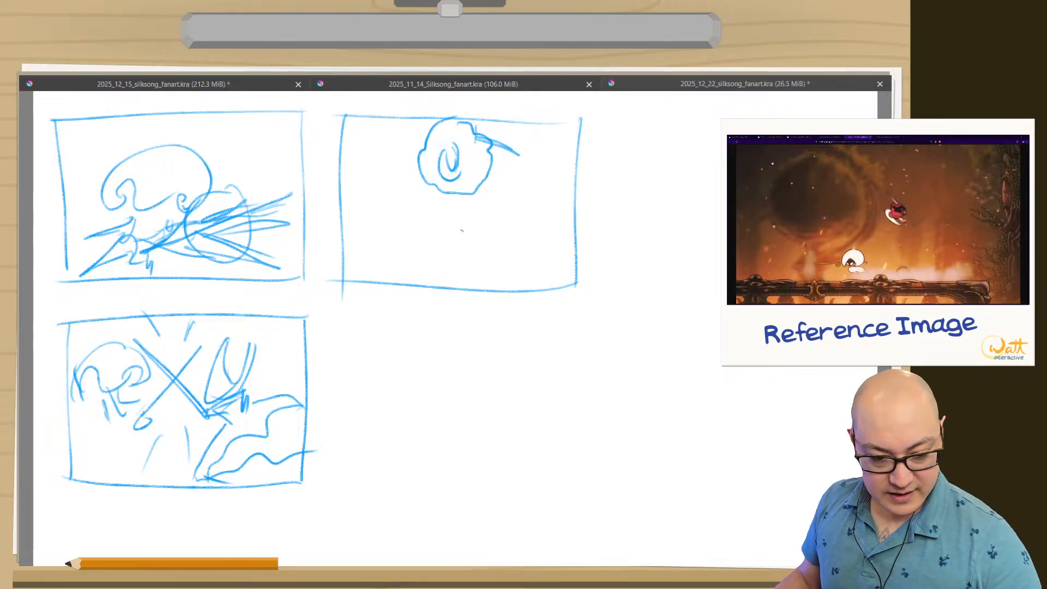
Sketch the opponent's curled domed head and body below the cloak ring in the third frame, with a blade extending left.
mouse_move(449, 246)
mouse_down()
mouse_move(458, 235)
mouse_move(477, 240)
mouse_move(472, 216)
mouse_move(420, 240)
mouse_move(439, 223)
mouse_move(437, 251)
mouse_move(461, 234)
mouse_up()
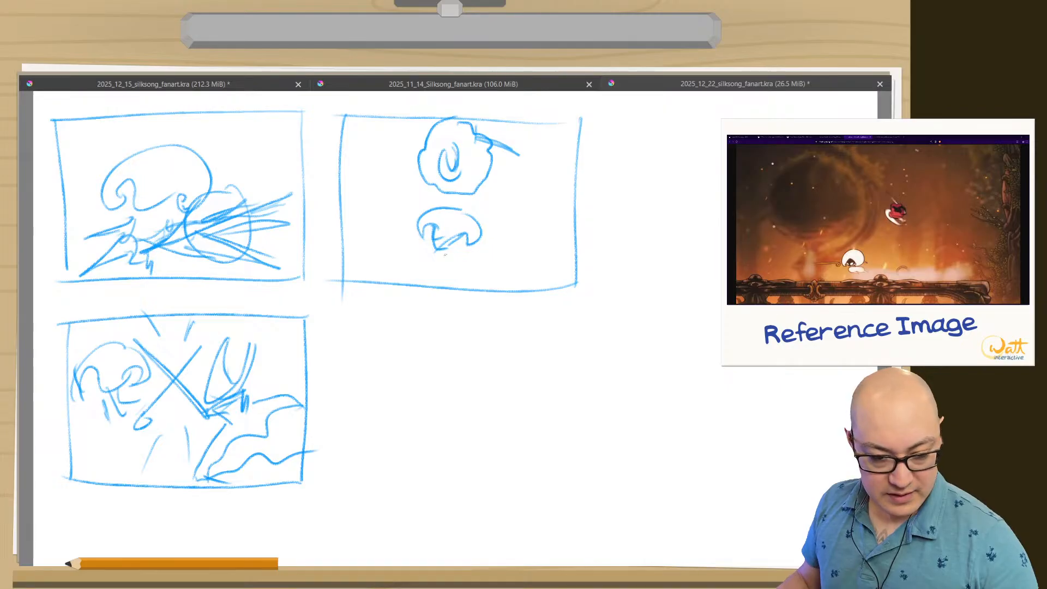
mouse_move(425, 239)
mouse_down()
mouse_move(360, 237)
mouse_move(417, 251)
mouse_up()
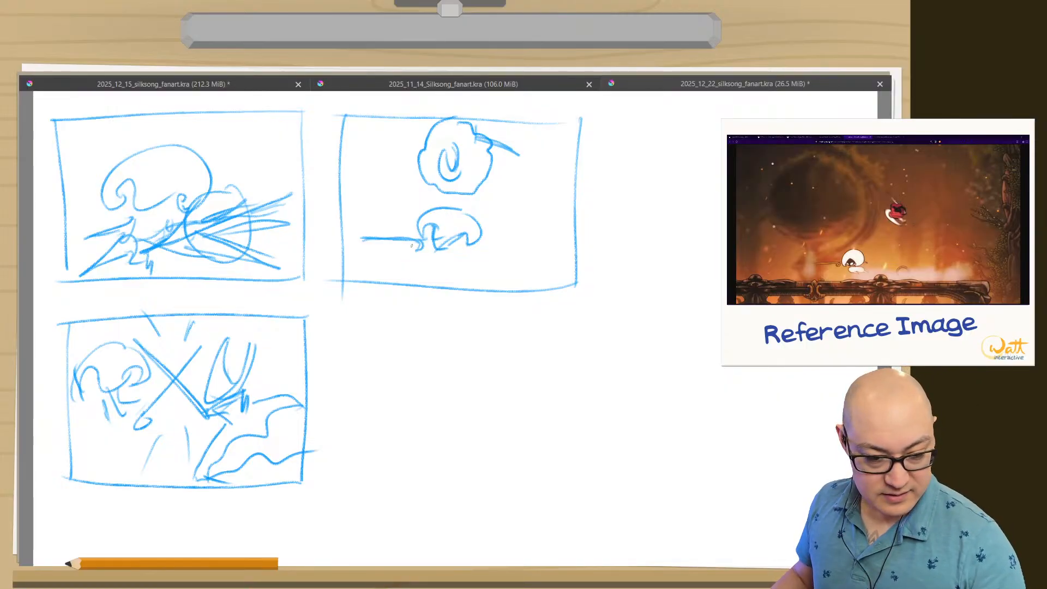
drag(412, 246, 473, 280)
drag(448, 267, 475, 279)
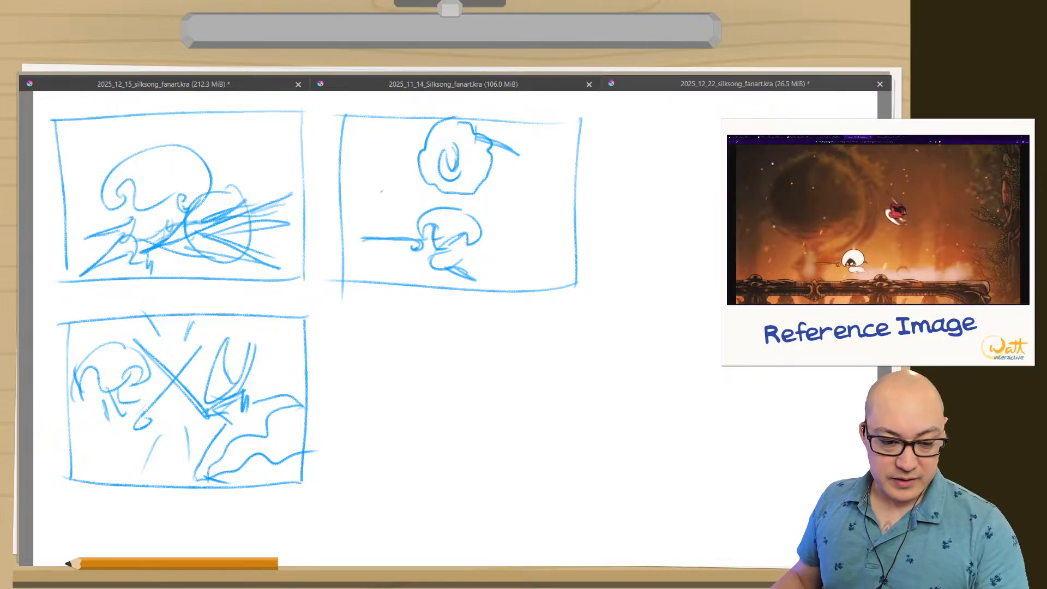
Draw a fourth rectangular thumbnail frame directly below the third one.
mouse_move(577, 333)
mouse_down()
mouse_move(571, 485)
mouse_move(357, 351)
mouse_up()
drag(581, 480, 360, 486)
drag(357, 345, 361, 497)
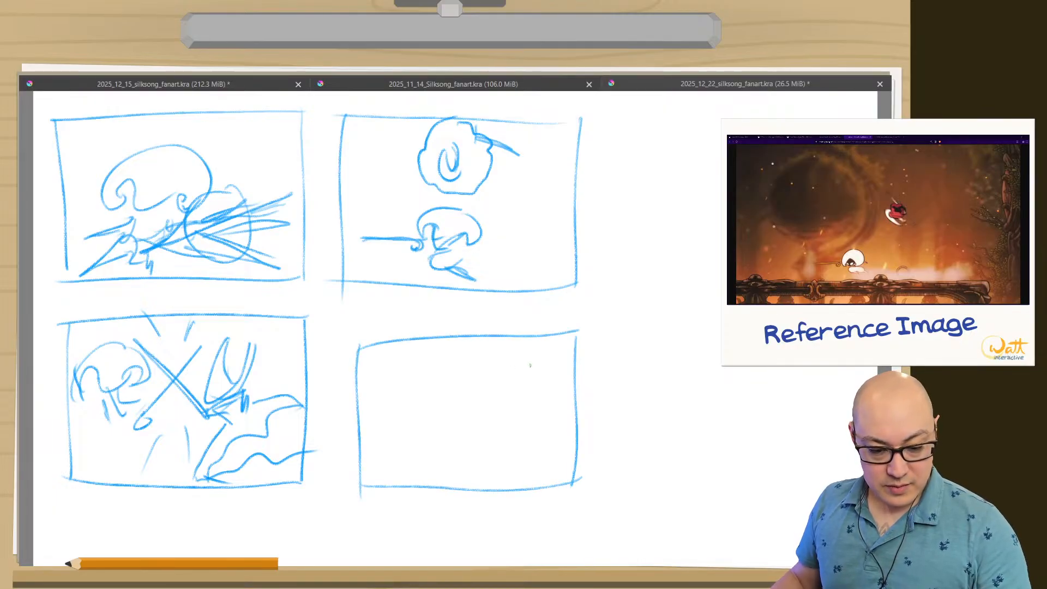
Sketch a masked figure in a scalloped cloak ring in the fourth frame's upper-right corner and a curled head near its centre.
mouse_move(547, 346)
mouse_down()
mouse_move(559, 372)
mouse_move(540, 399)
mouse_move(493, 386)
mouse_move(516, 349)
mouse_move(546, 342)
mouse_move(517, 367)
mouse_move(525, 352)
mouse_move(517, 380)
mouse_up()
drag(508, 368, 526, 377)
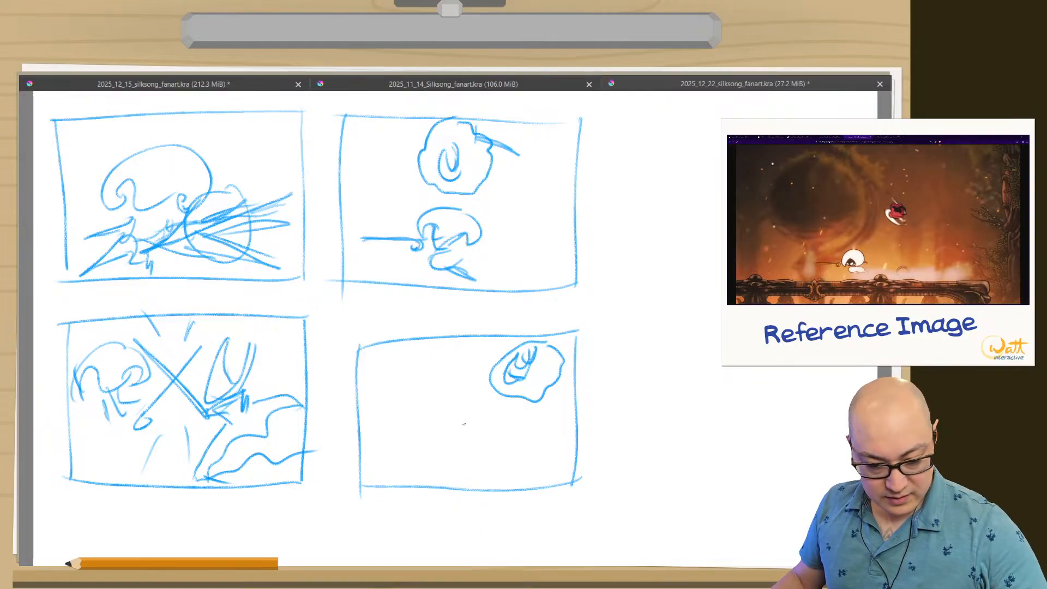
mouse_move(436, 430)
mouse_down()
mouse_move(449, 398)
mouse_move(482, 447)
mouse_up()
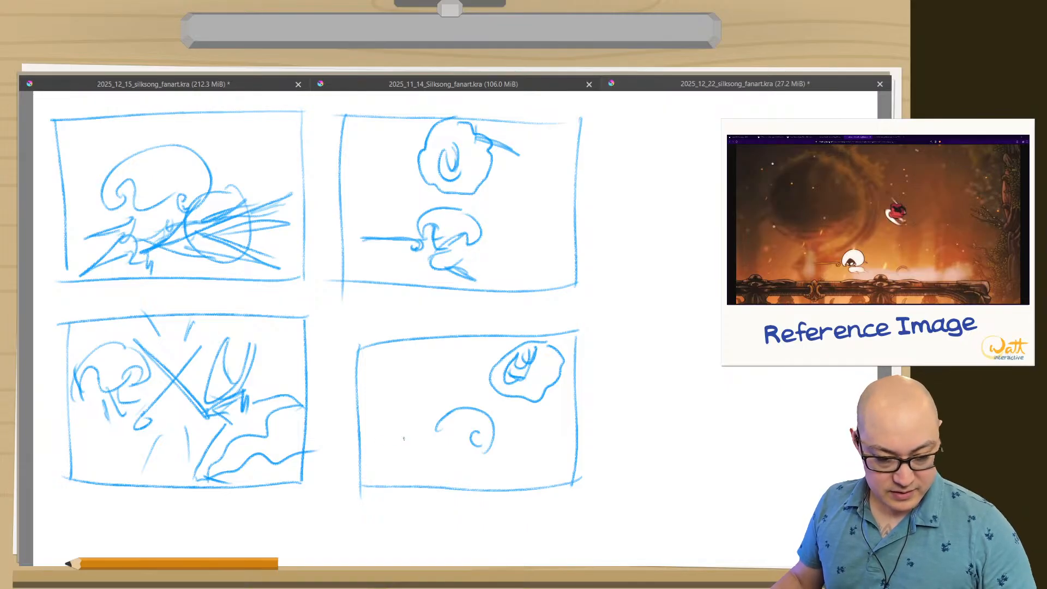
Add two large crescent slash arcs along the fourth frame's left side and a short diagonal stroke below the curled head.
mouse_move(423, 376)
mouse_down()
mouse_move(408, 384)
mouse_move(410, 485)
mouse_up()
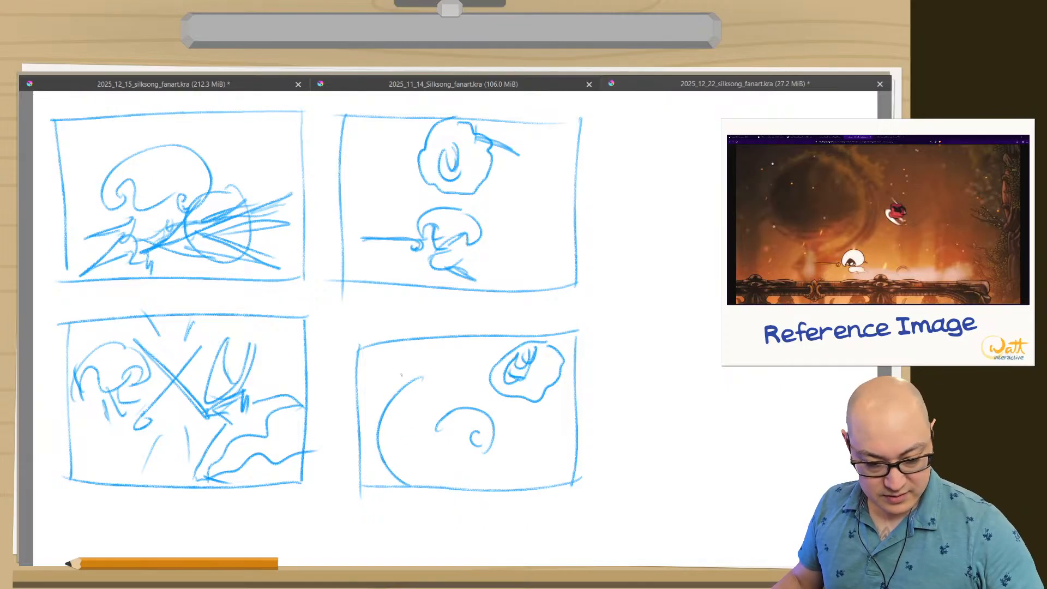
mouse_move(415, 366)
mouse_down()
mouse_move(381, 476)
mouse_move(392, 481)
mouse_up()
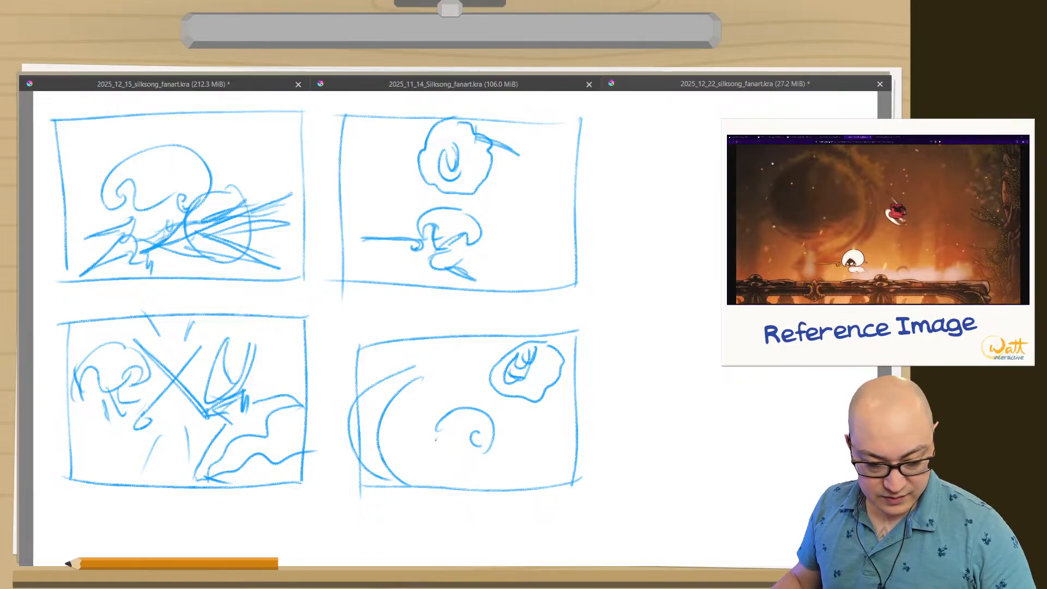
drag(446, 456, 420, 481)
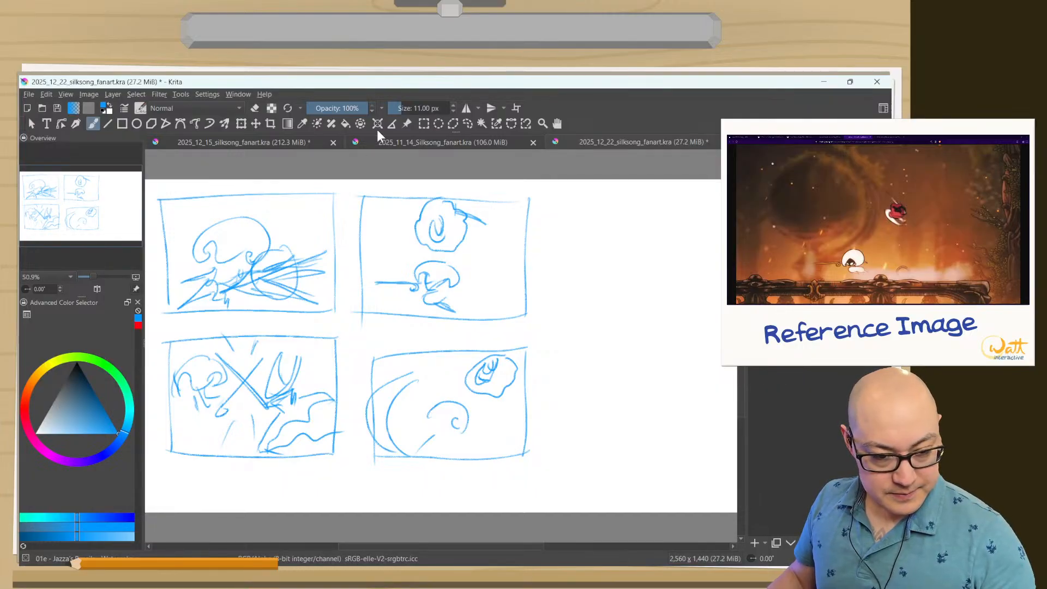
click(439, 123)
mouse_move(481, 250)
mouse_down()
mouse_move(458, 257)
mouse_move(406, 197)
mouse_up()
click(467, 123)
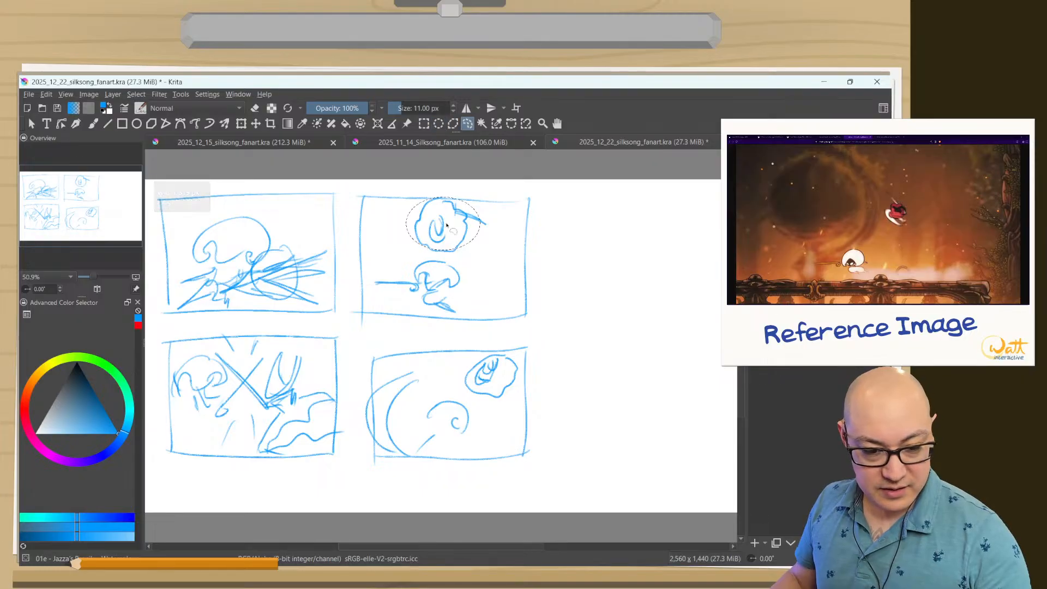
click(398, 285)
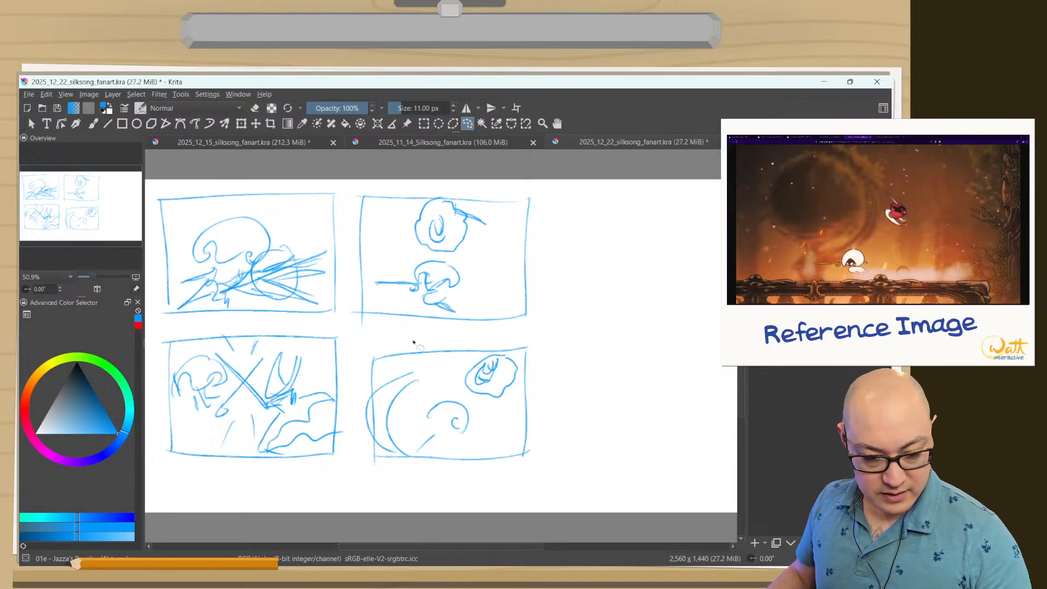
Try moving the lower curled-head figure in the third frame toward the frame's right edge.
mouse_move(467, 258)
mouse_down()
mouse_move(381, 255)
mouse_move(382, 310)
mouse_move(477, 261)
mouse_move(469, 257)
mouse_up()
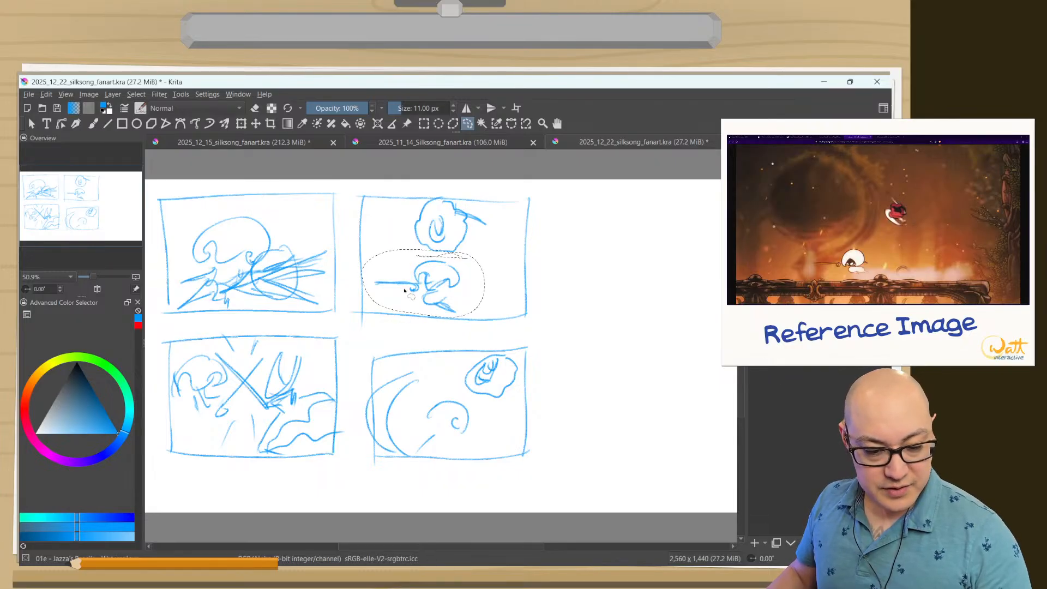
click(256, 124)
drag(370, 209, 430, 212)
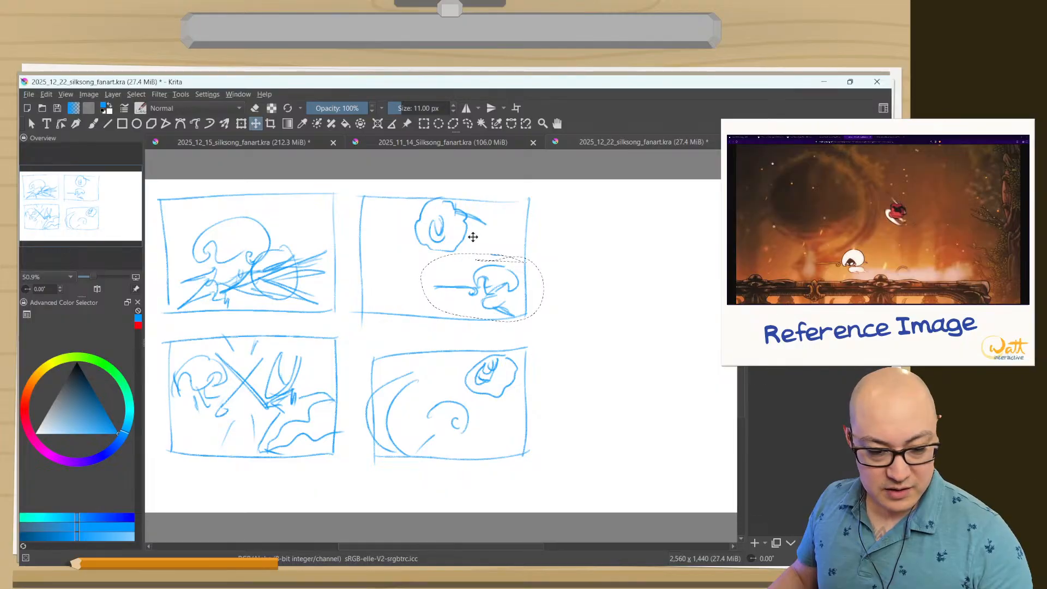
key(ctrl+shift+a)
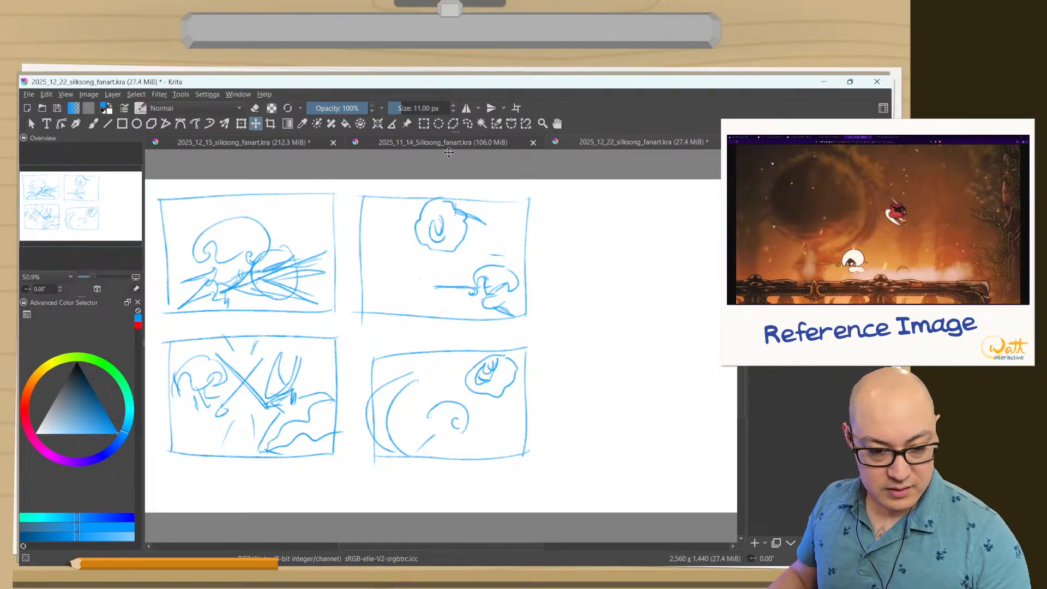
Try moving the cloaked figure in the third frame toward its upper-left corner, and undo that move.
click(467, 123)
mouse_move(462, 255)
mouse_down()
mouse_move(393, 248)
mouse_move(428, 182)
mouse_move(486, 235)
mouse_move(399, 236)
mouse_up()
click(255, 123)
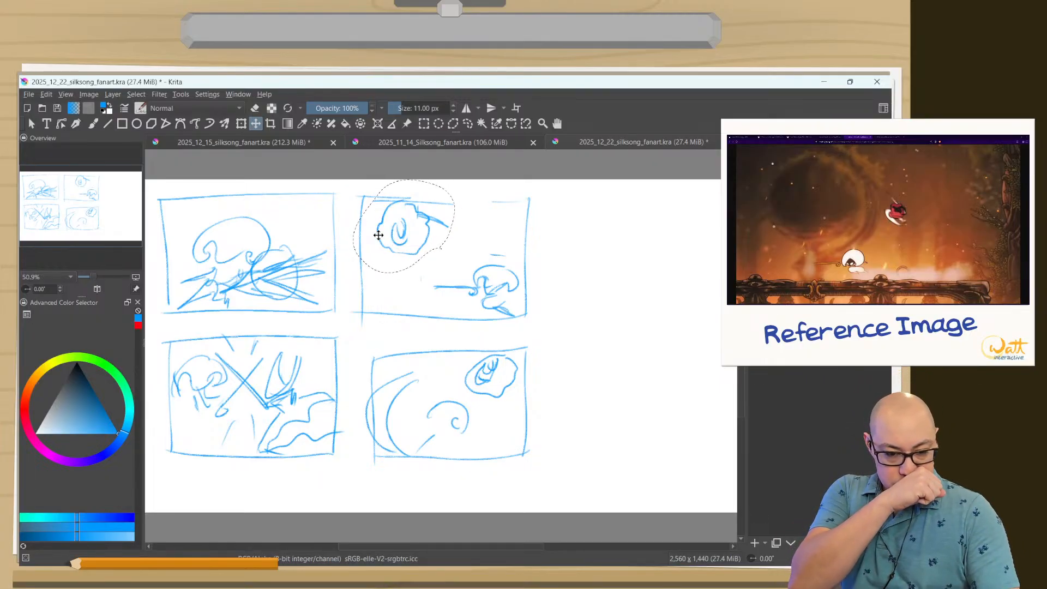
key(ctrl+z)
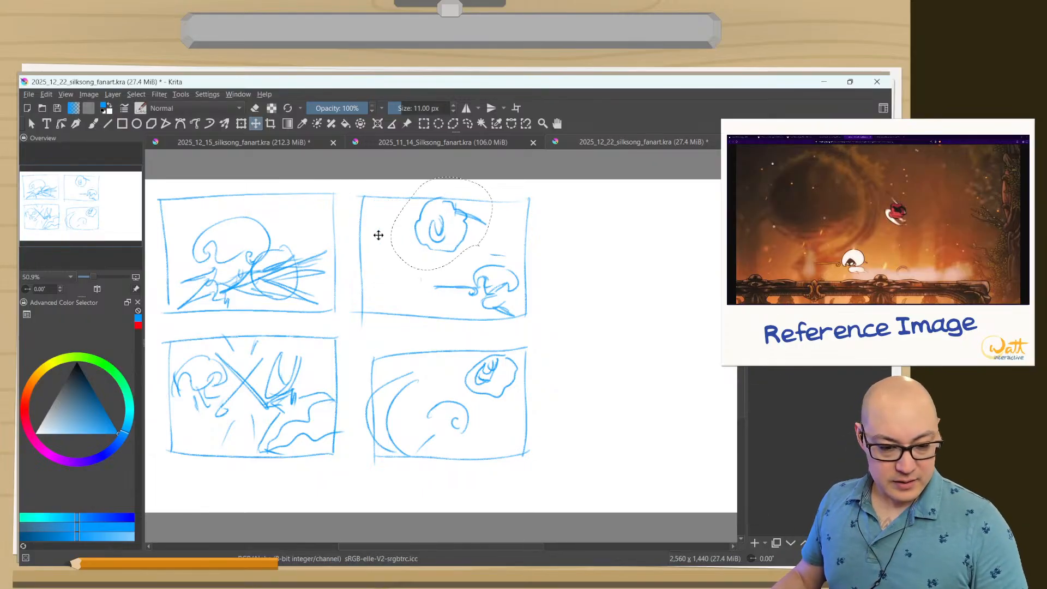
Return the lower figure in the third frame to its original central place and clear the selection.
key(ctrl+shift+a)
key(ctrl+shift+z)
key(ctrl+shift+z)
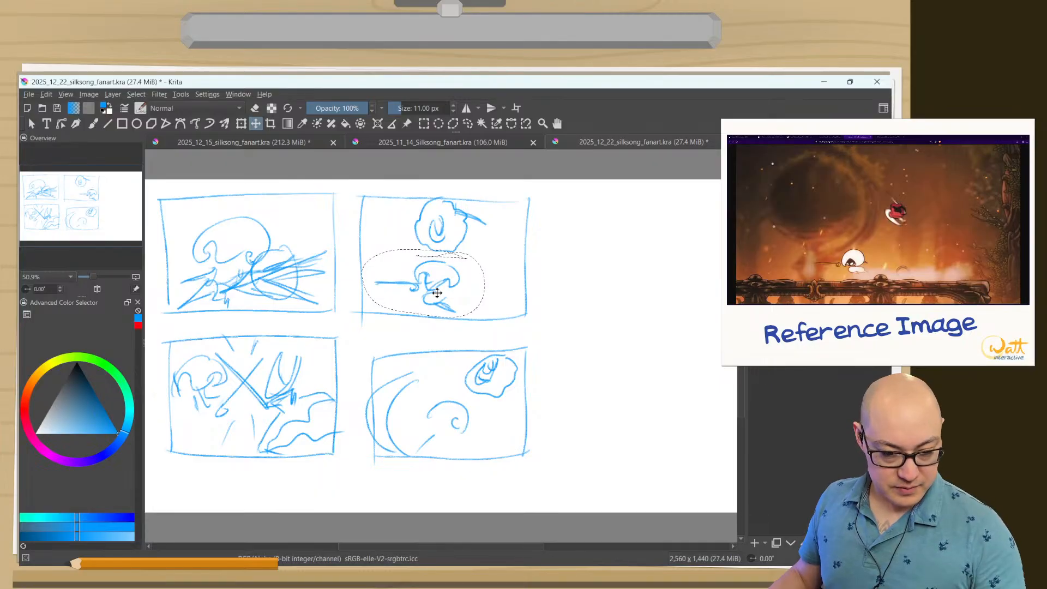
drag(436, 295, 414, 288)
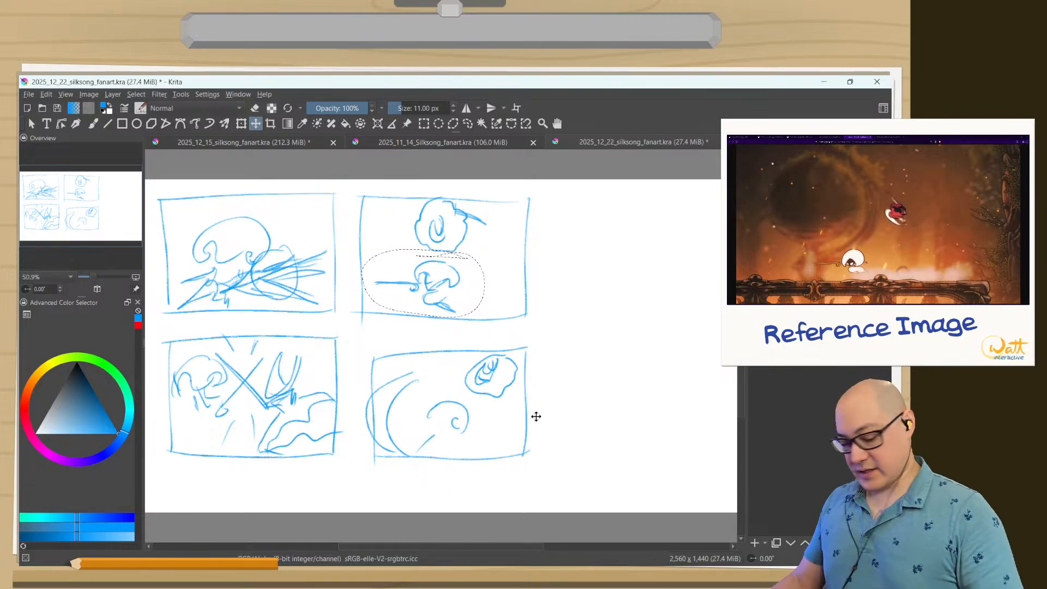
key(b)
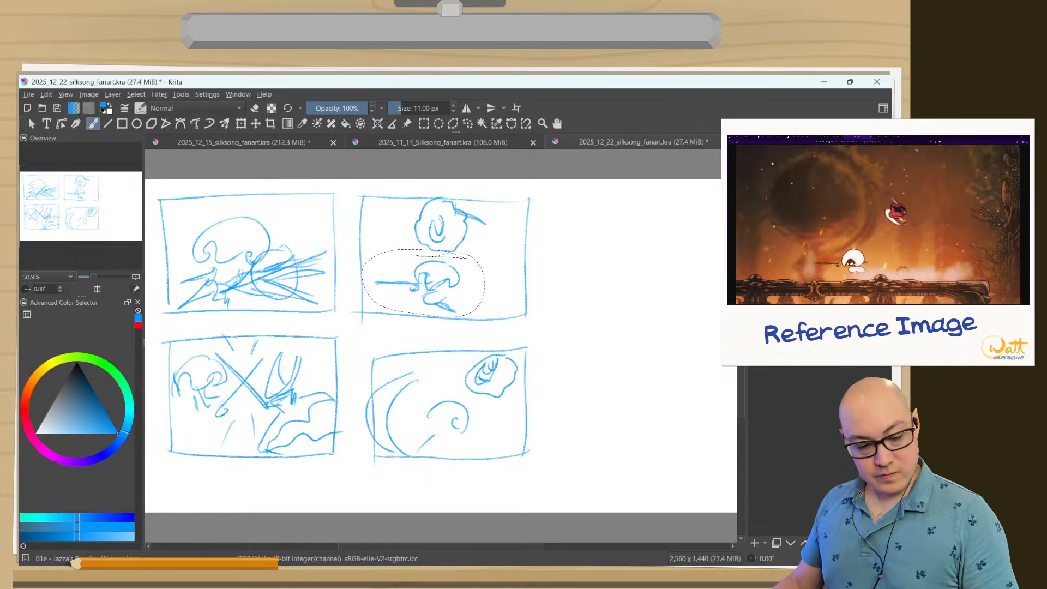
key(ctrl+shift+a)
Draw a fifth rectangular thumbnail frame to the right of the third one in canvas-only view.
key(Tab)
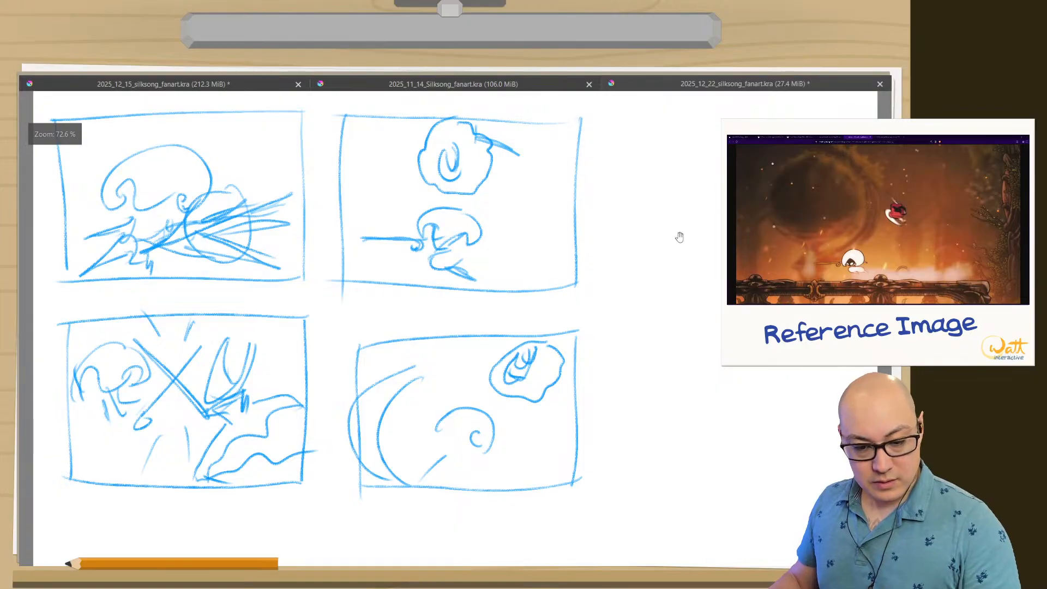
drag(652, 265, 441, 281)
mouse_move(397, 132)
mouse_down()
mouse_move(399, 309)
mouse_move(412, 128)
mouse_move(648, 125)
mouse_move(635, 316)
mouse_move(610, 327)
mouse_move(404, 322)
mouse_up()
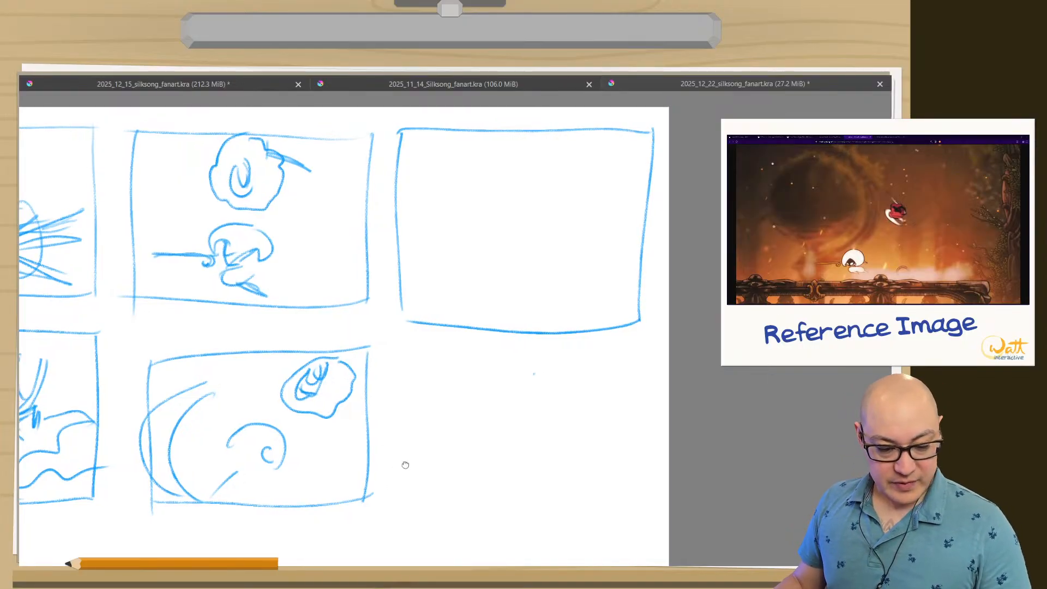
Circle the crossed-blades thumbnail with a loose oval to mark it as a candidate.
drag(402, 464, 671, 447)
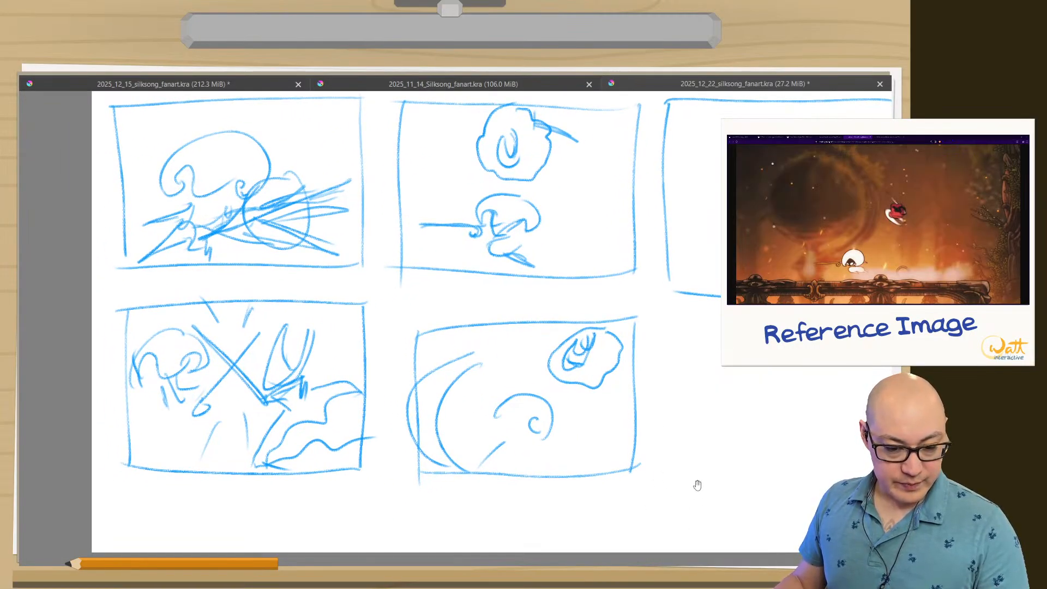
drag(698, 464, 691, 496)
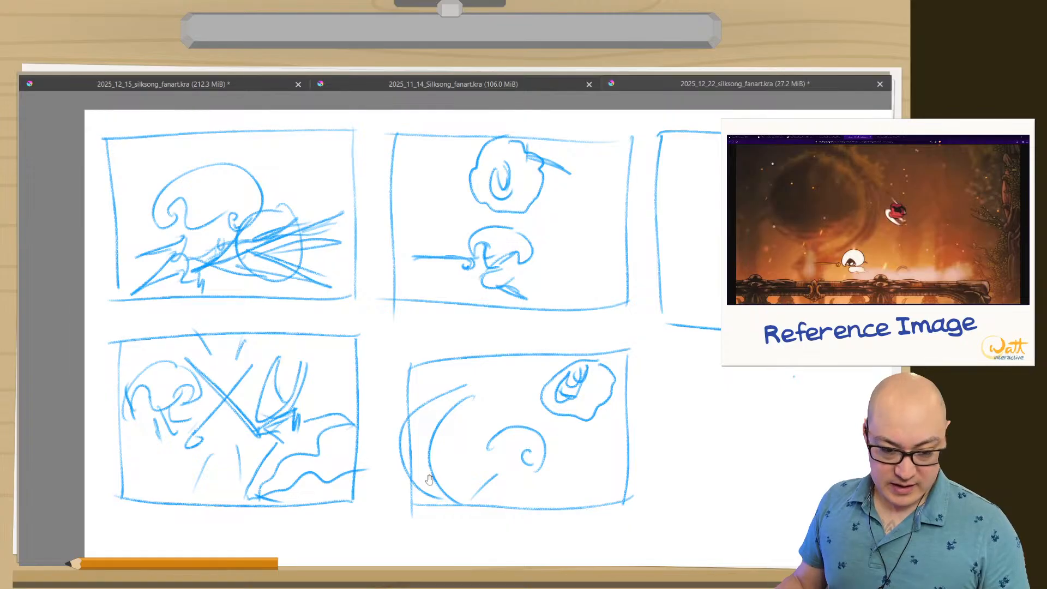
drag(428, 480, 319, 406)
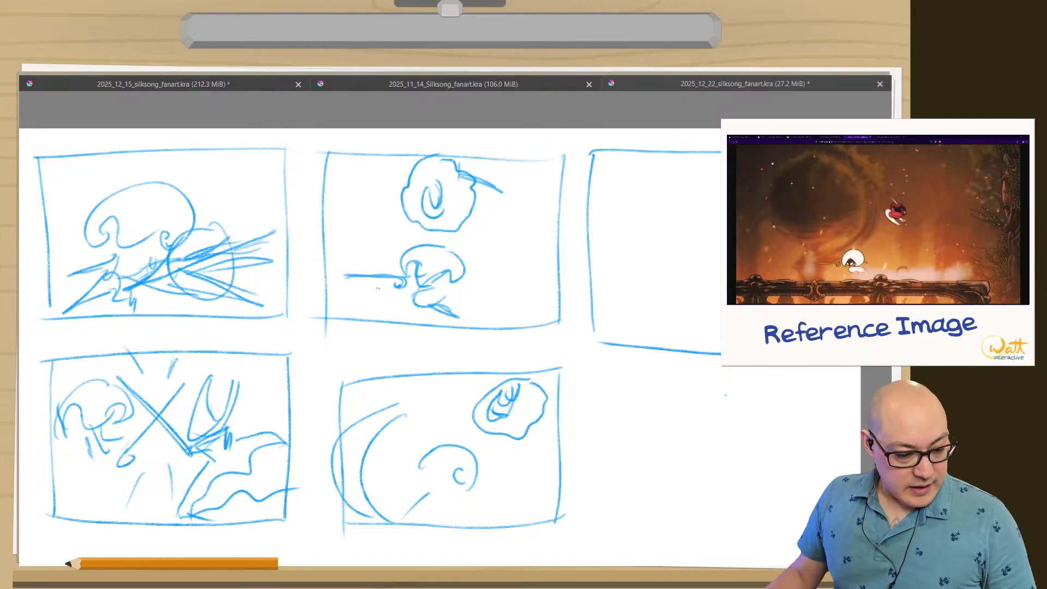
mouse_move(96, 366)
mouse_down()
mouse_move(103, 357)
mouse_move(191, 543)
mouse_move(109, 330)
mouse_up()
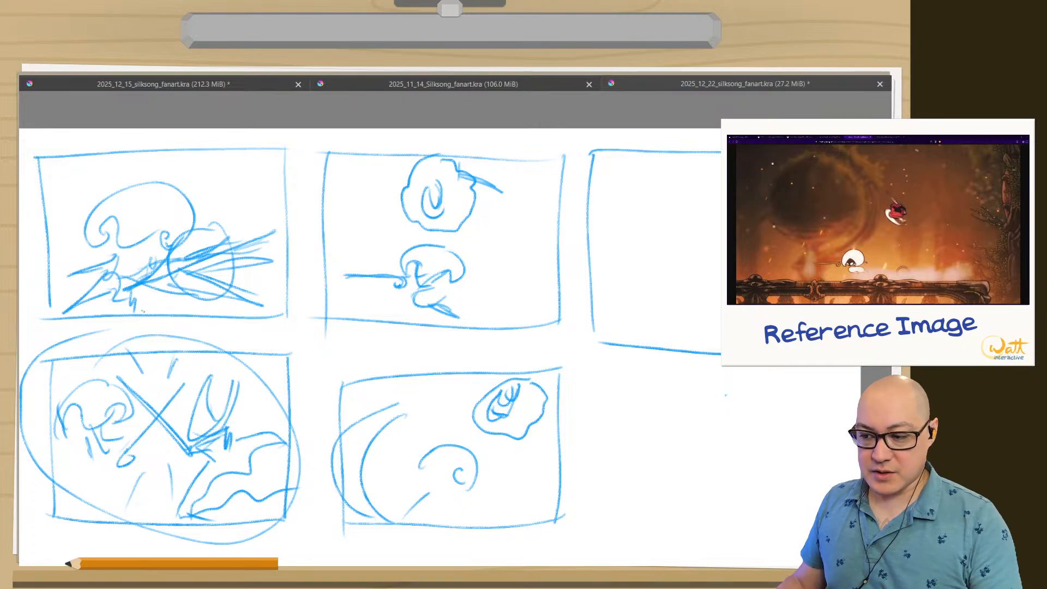
Sketch the curled-head opponent low on the right side of the fifth frame, with a horizontal blade pointing left.
drag(639, 362, 396, 322)
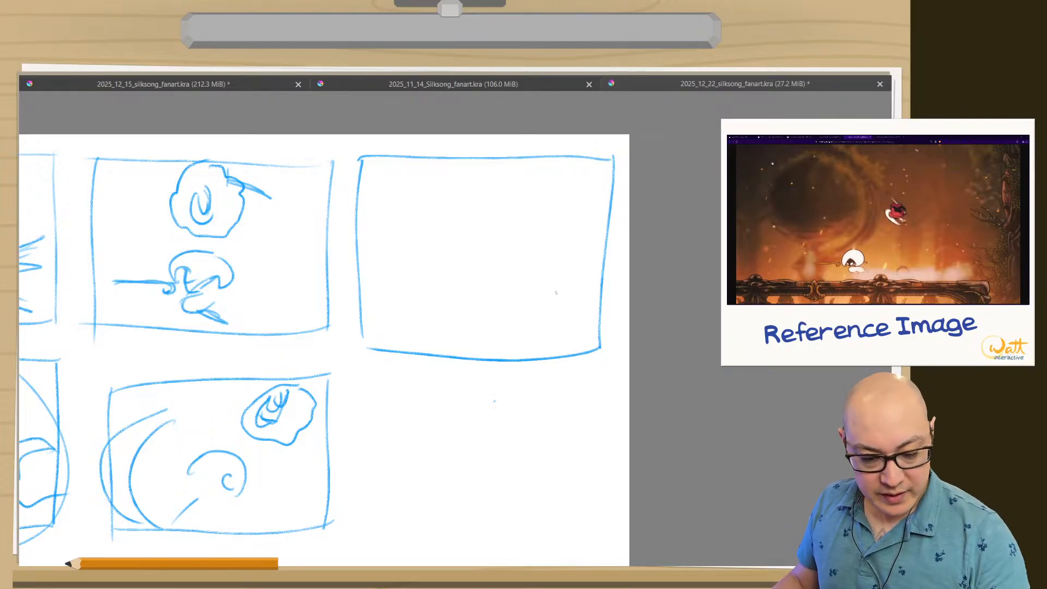
mouse_move(547, 293)
mouse_down()
mouse_move(551, 282)
mouse_move(562, 289)
mouse_move(510, 278)
mouse_move(529, 275)
mouse_move(536, 295)
mouse_move(549, 282)
mouse_move(518, 286)
mouse_move(530, 294)
mouse_move(498, 305)
mouse_move(440, 302)
mouse_up()
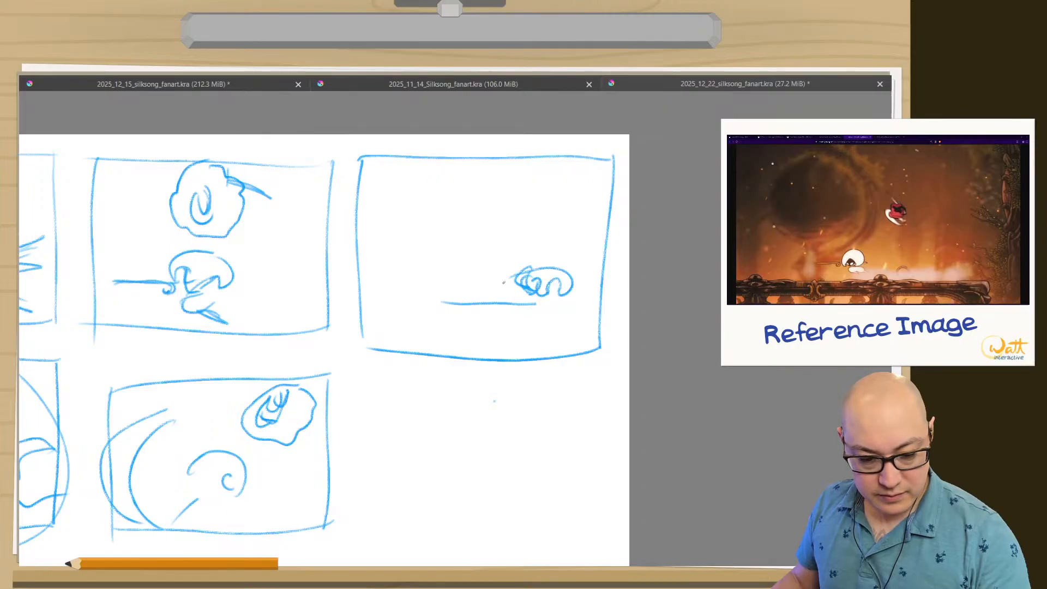
drag(520, 298, 451, 303)
mouse_move(514, 301)
mouse_down()
mouse_move(534, 309)
mouse_move(456, 300)
mouse_up()
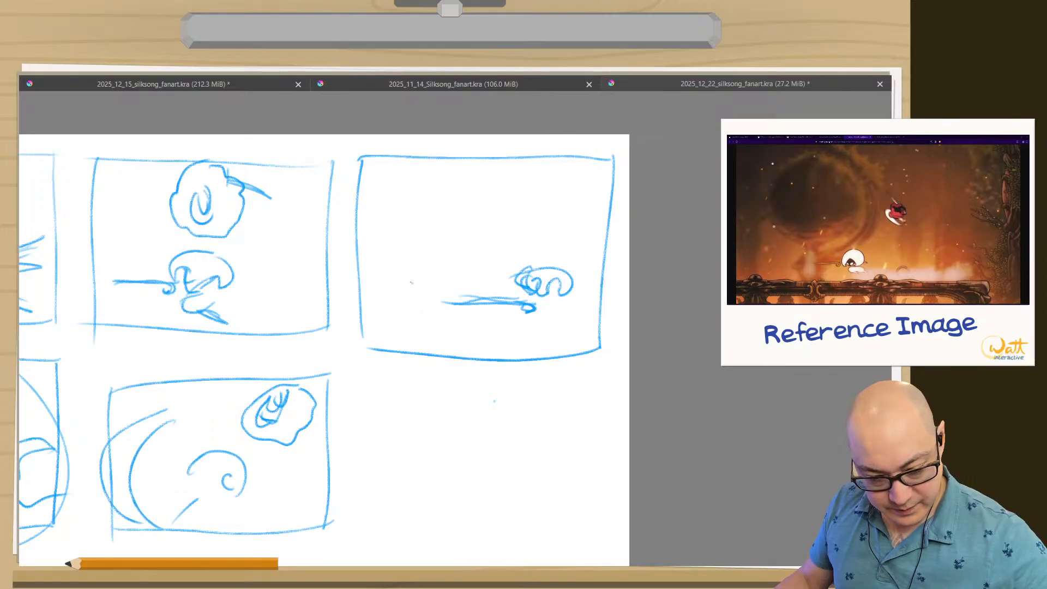
Sketch the masked figure with a small head, scalloped flowing cloak and legs on the left side of the fifth frame.
drag(411, 282, 391, 305)
mouse_move(435, 251)
mouse_down()
mouse_move(420, 286)
mouse_move(390, 274)
mouse_up()
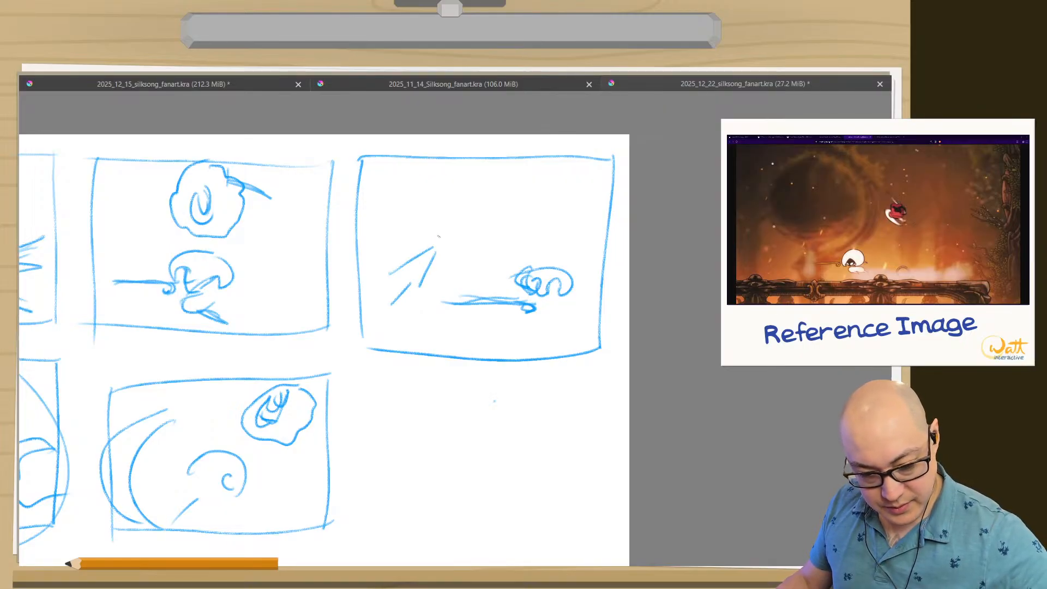
mouse_move(430, 233)
mouse_down()
mouse_move(406, 246)
mouse_move(411, 233)
mouse_up()
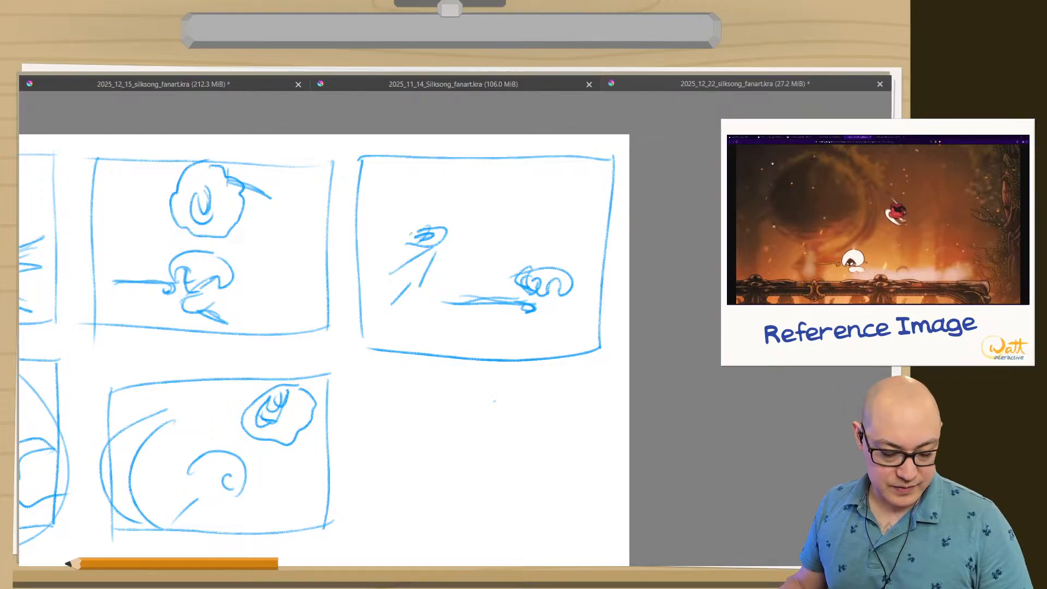
mouse_move(393, 269)
mouse_down()
mouse_move(386, 288)
mouse_move(418, 282)
mouse_up()
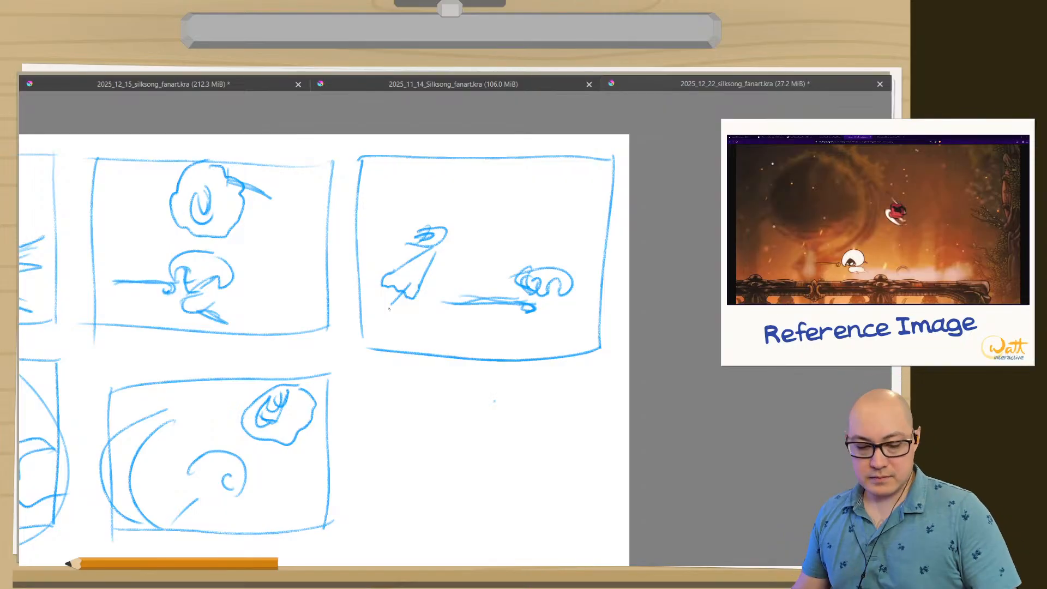
drag(426, 281, 434, 307)
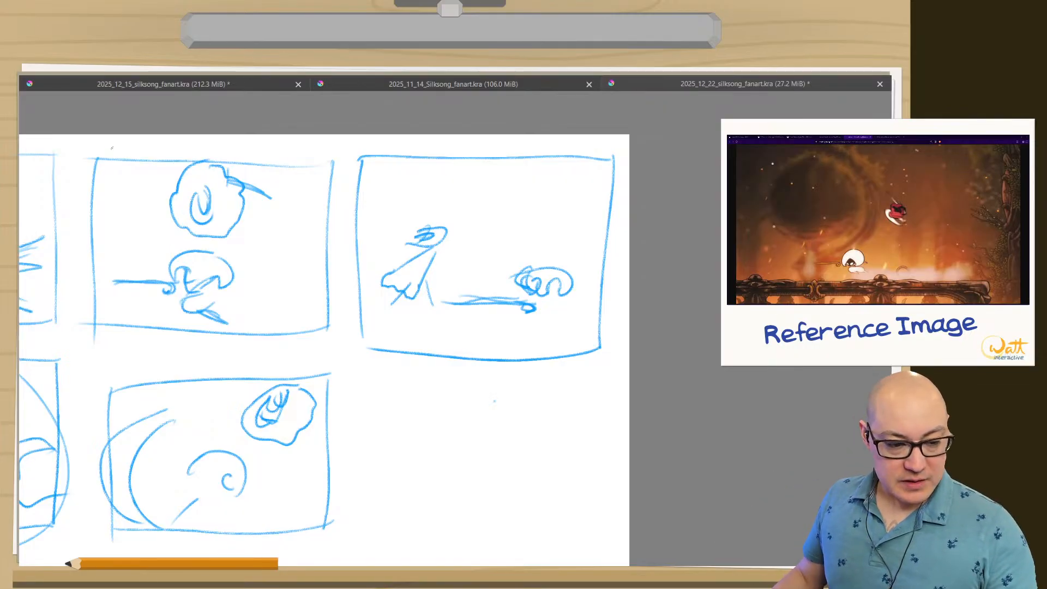
Outline the third thumbnail with a surrounding box and draw a vertical alignment line through its two figures.
mouse_move(146, 140)
mouse_down()
mouse_move(355, 144)
mouse_move(360, 352)
mouse_move(90, 352)
mouse_move(181, 141)
mouse_up()
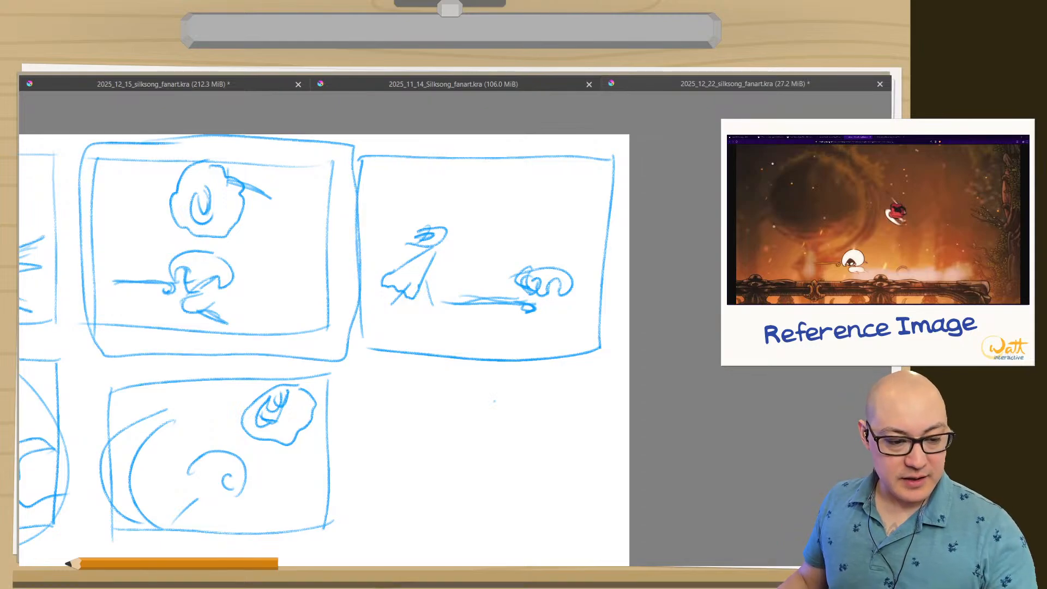
drag(157, 301, 366, 330)
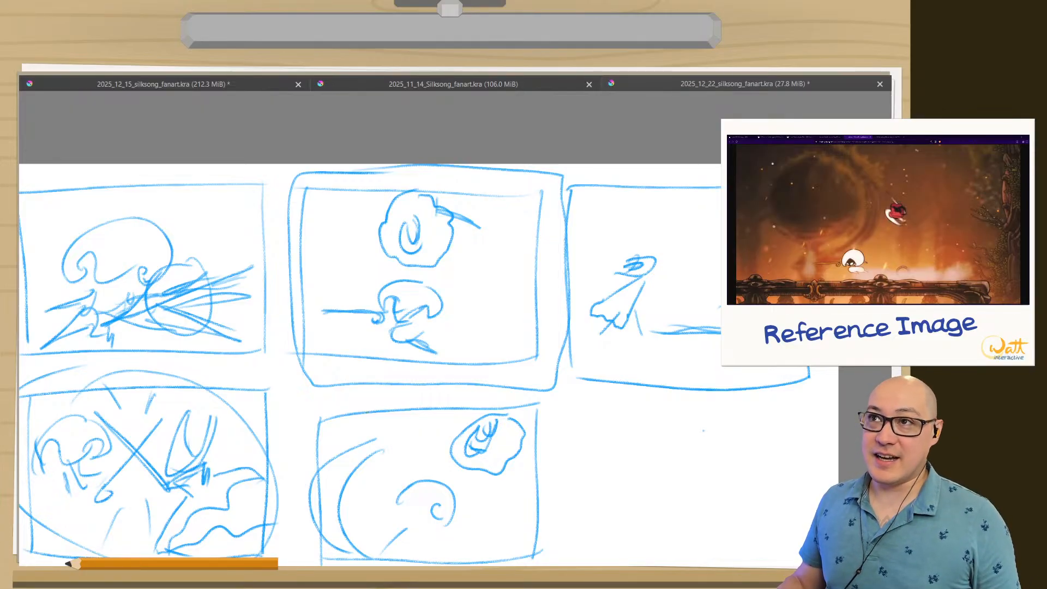
mouse_move(415, 172)
mouse_down()
mouse_move(415, 318)
mouse_move(410, 194)
mouse_up()
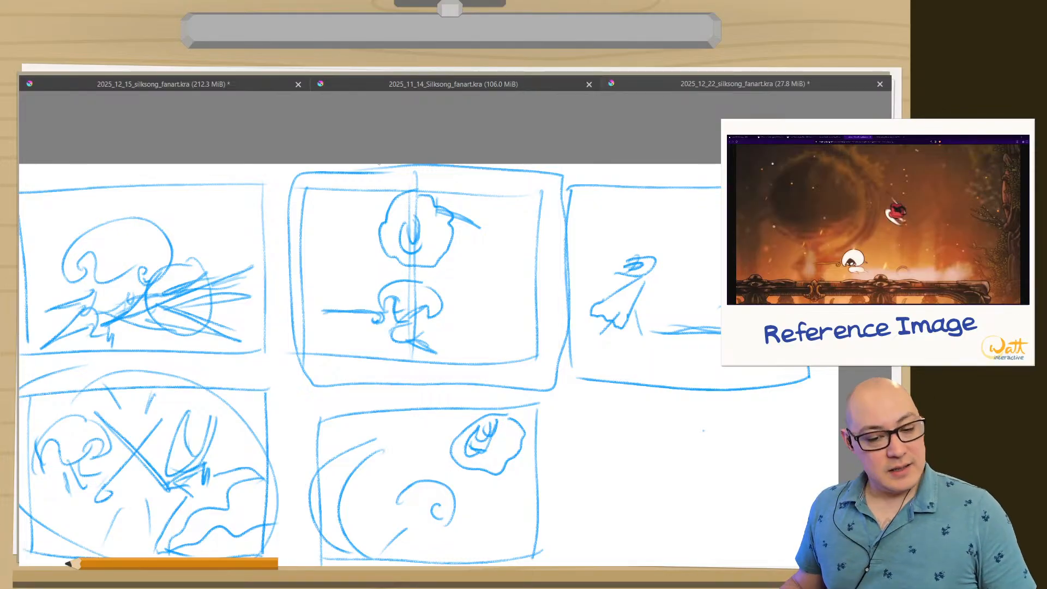
Undo the surrounding box and vertical alignment line on the top-middle thumbnail, and bring back the full interface.
key(ctrl+z)
key(ctrl+z)
key(ctrl+z)
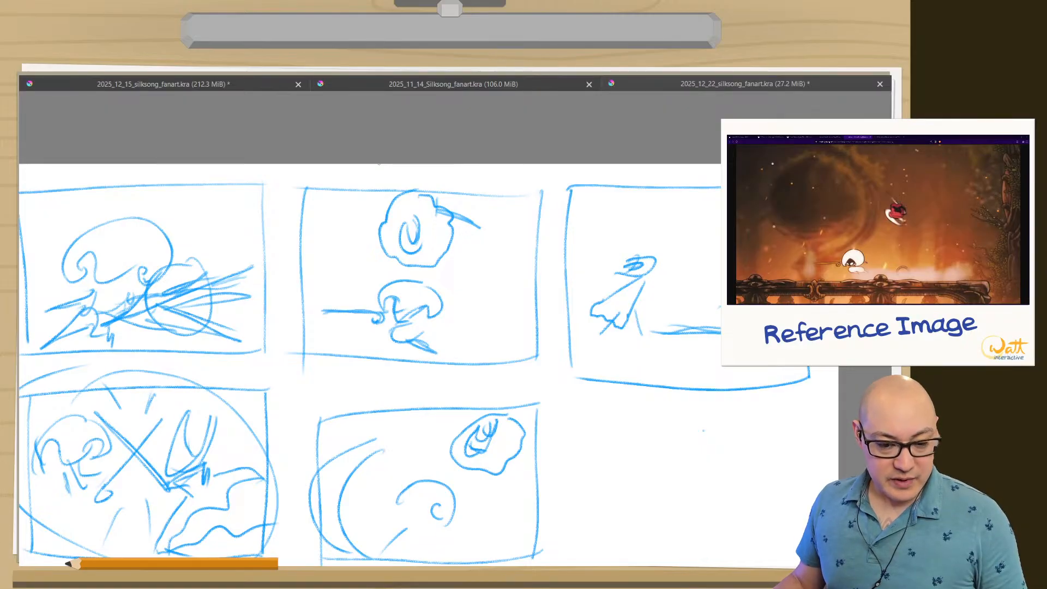
key(Tab)
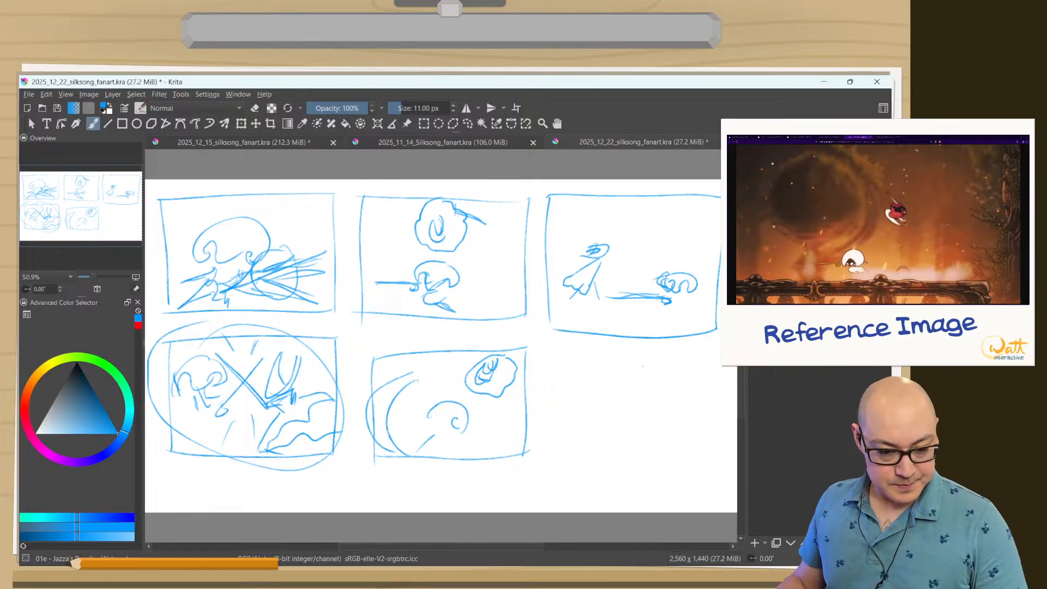
Select the round upper figure and its blade in the top-middle thumbnail with a freehand outline.
click(256, 124)
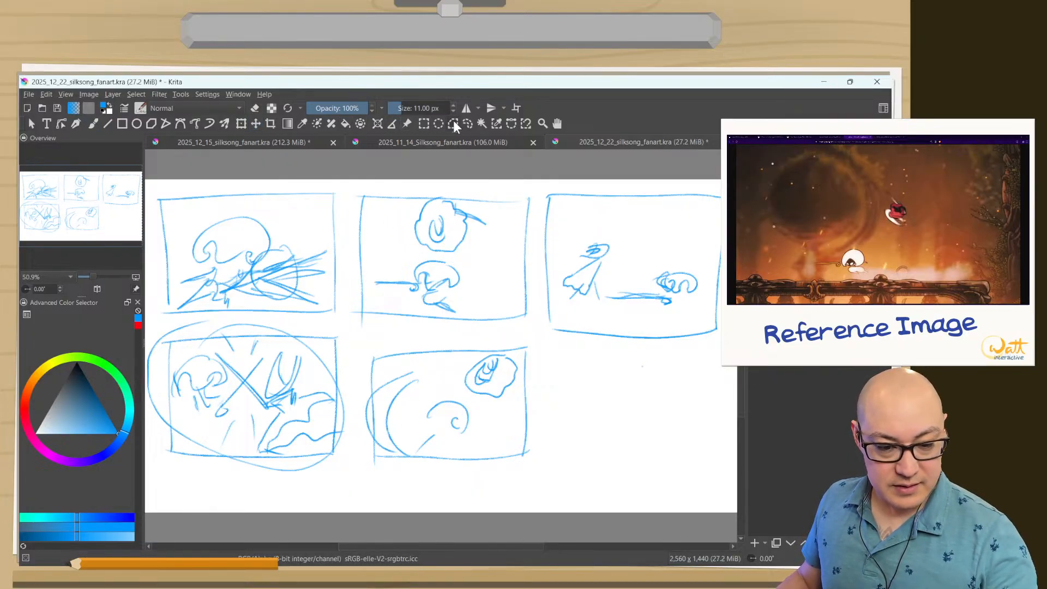
click(467, 123)
mouse_move(475, 254)
mouse_down()
mouse_move(425, 254)
mouse_move(396, 220)
mouse_move(430, 186)
mouse_move(481, 198)
mouse_move(473, 254)
mouse_up()
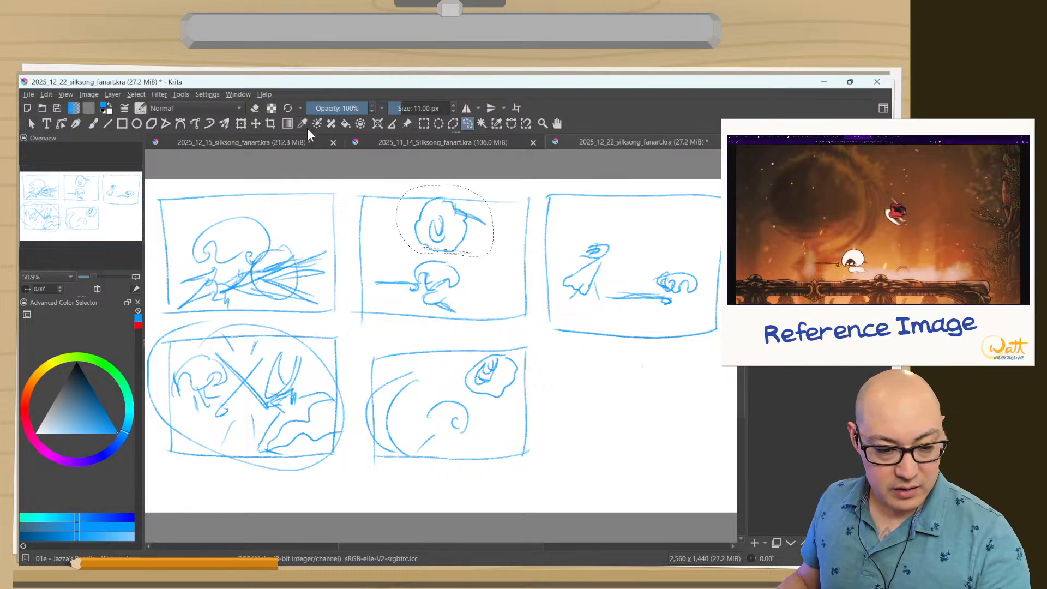
click(256, 124)
drag(400, 234, 417, 234)
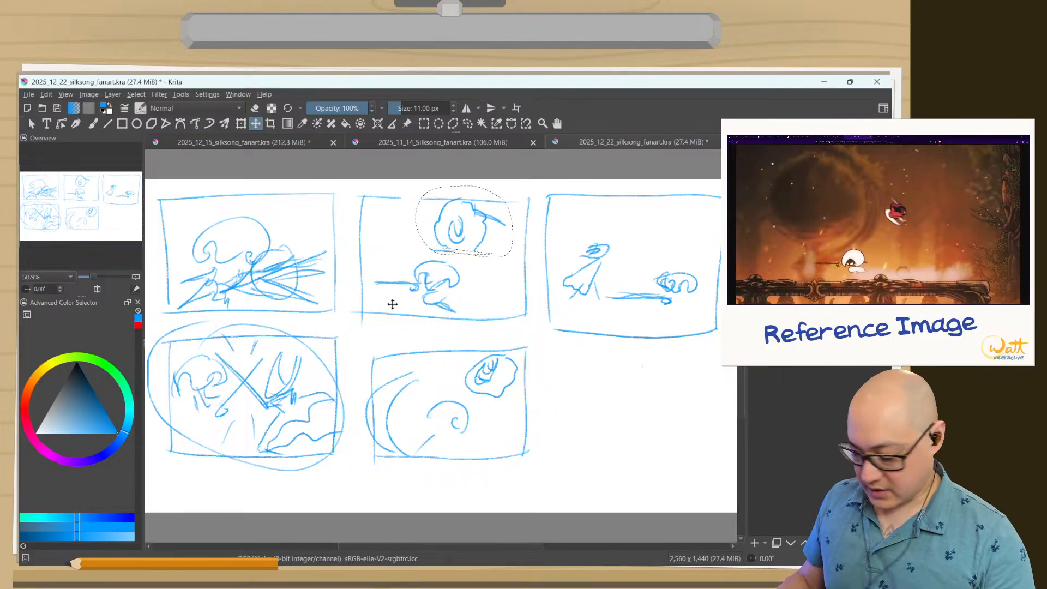
drag(409, 373, 390, 369)
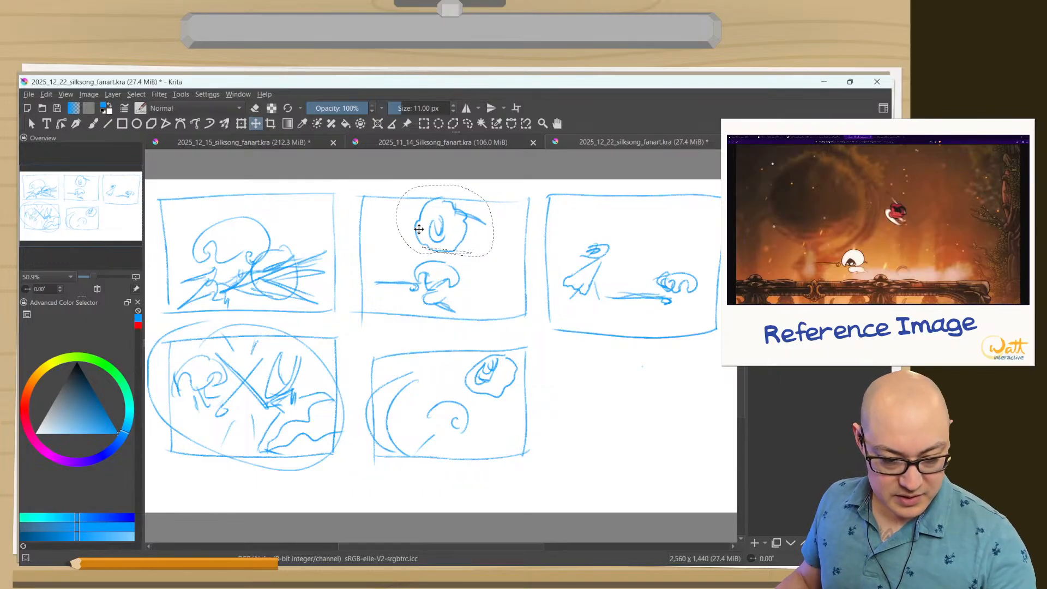
click(467, 123)
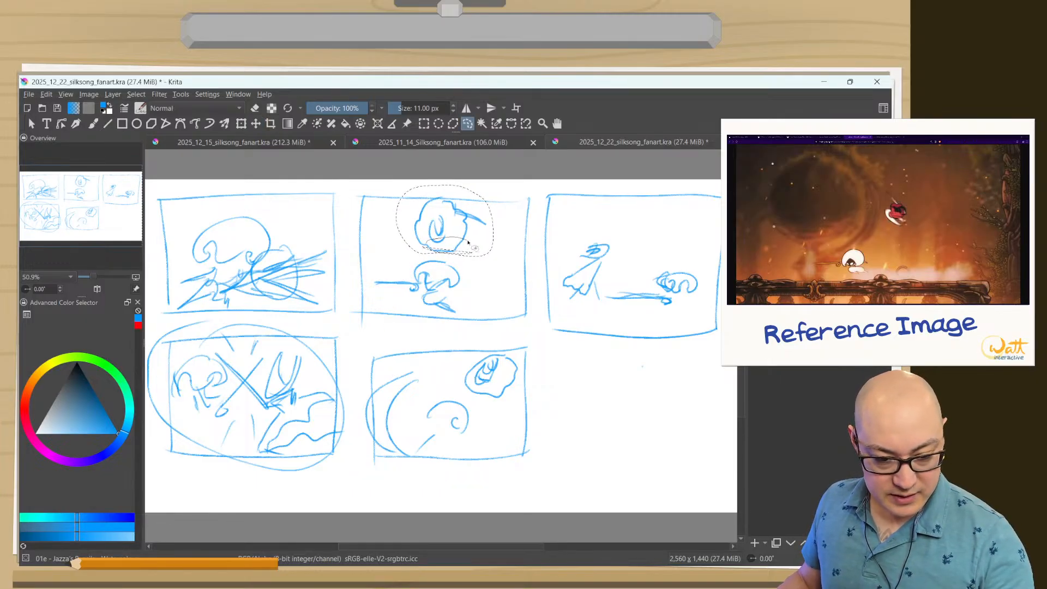
drag(456, 240, 434, 240)
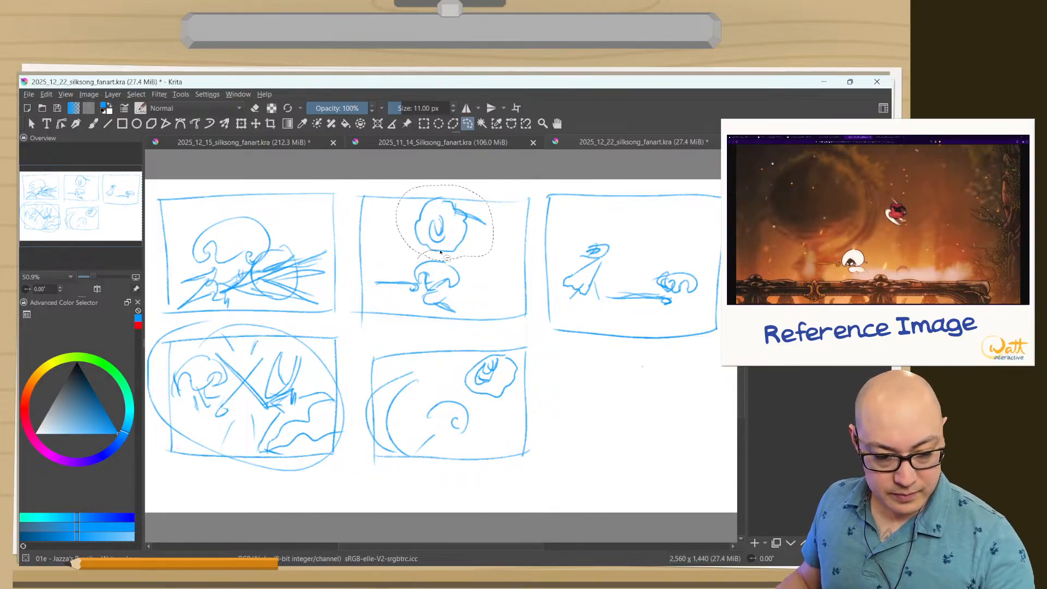
mouse_move(467, 265)
mouse_down()
mouse_move(442, 267)
mouse_move(434, 254)
mouse_up()
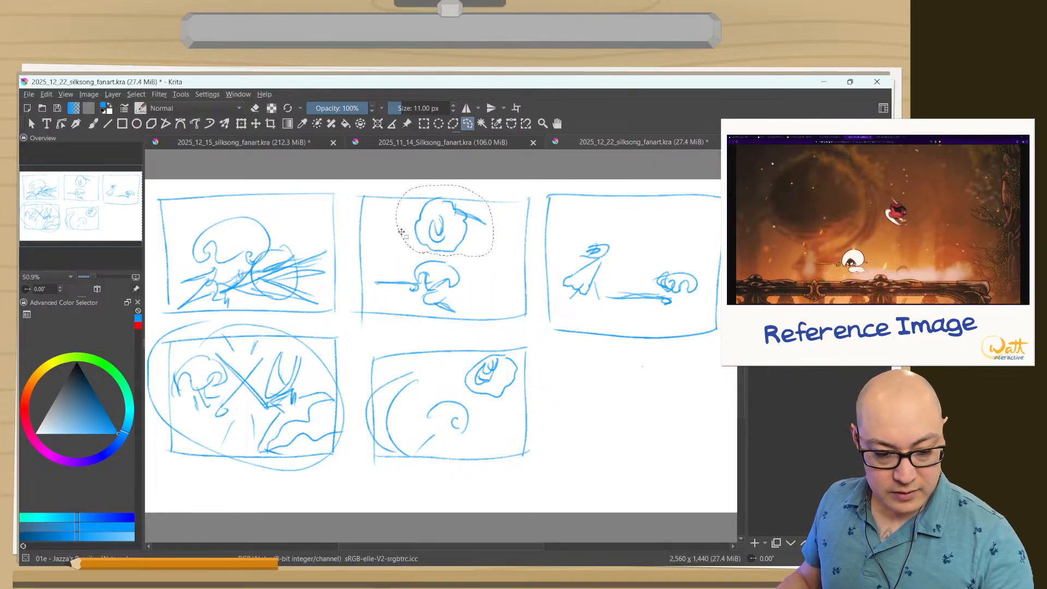
Shift the selected upper figure to the right so it sits diagonally above the lower figure, and clear the selection.
click(256, 123)
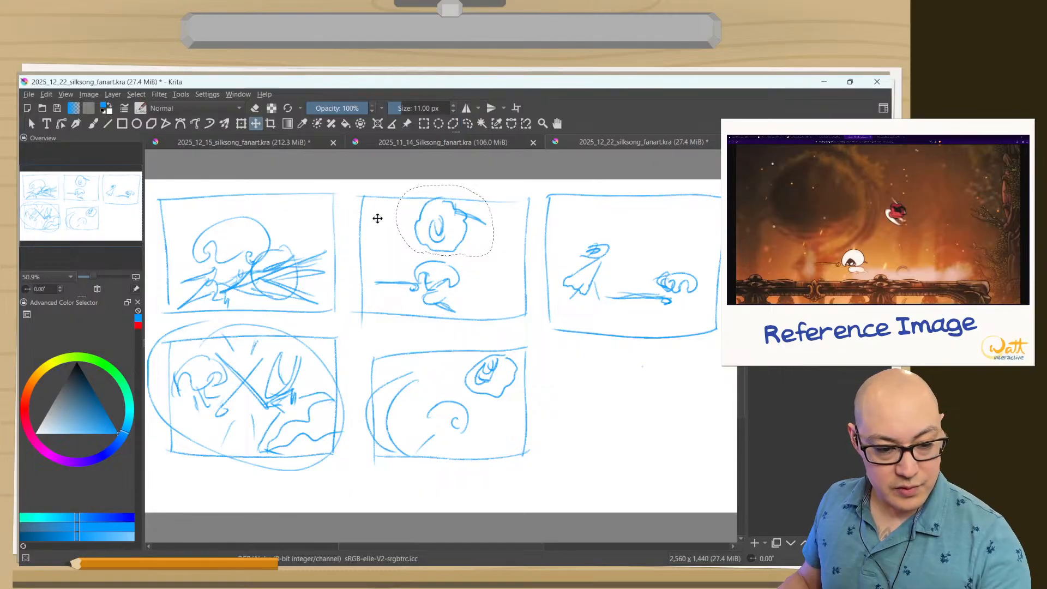
drag(424, 241, 448, 240)
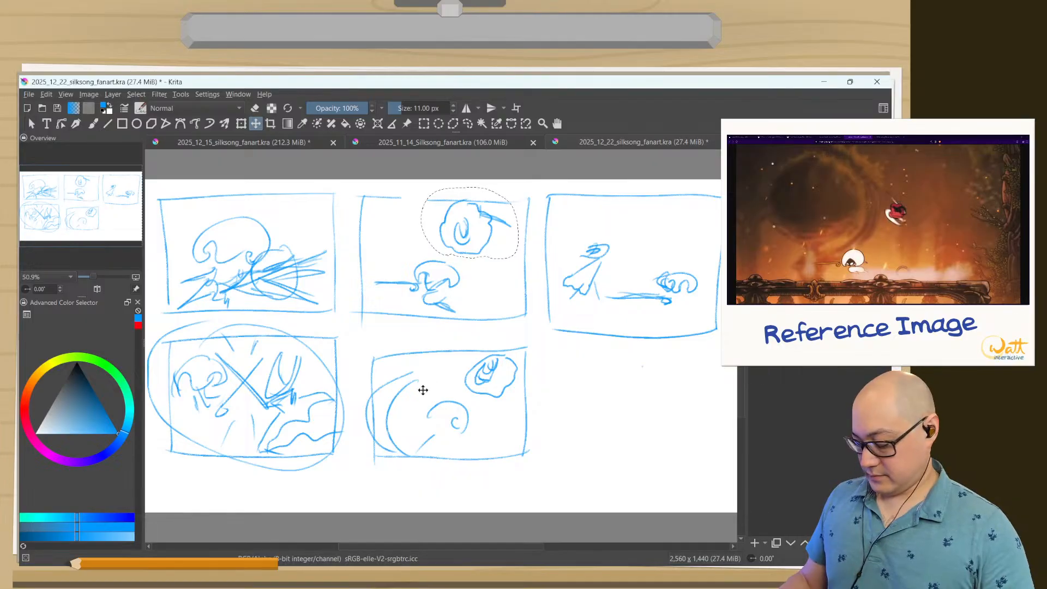
key(ctrl+shift+a)
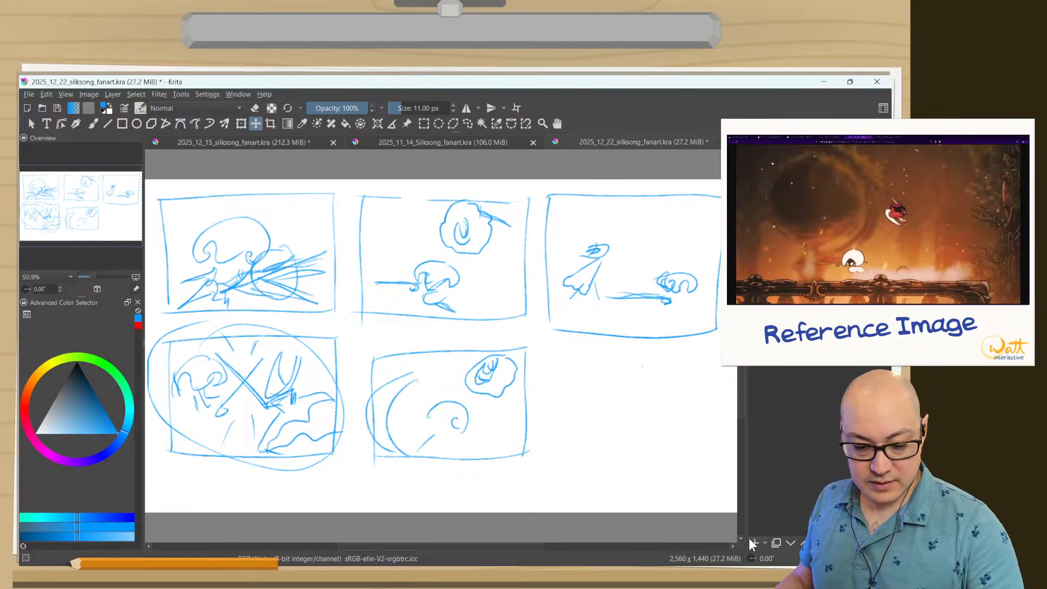
Select the whole top-middle thumbnail with a rectangular selection.
click(424, 123)
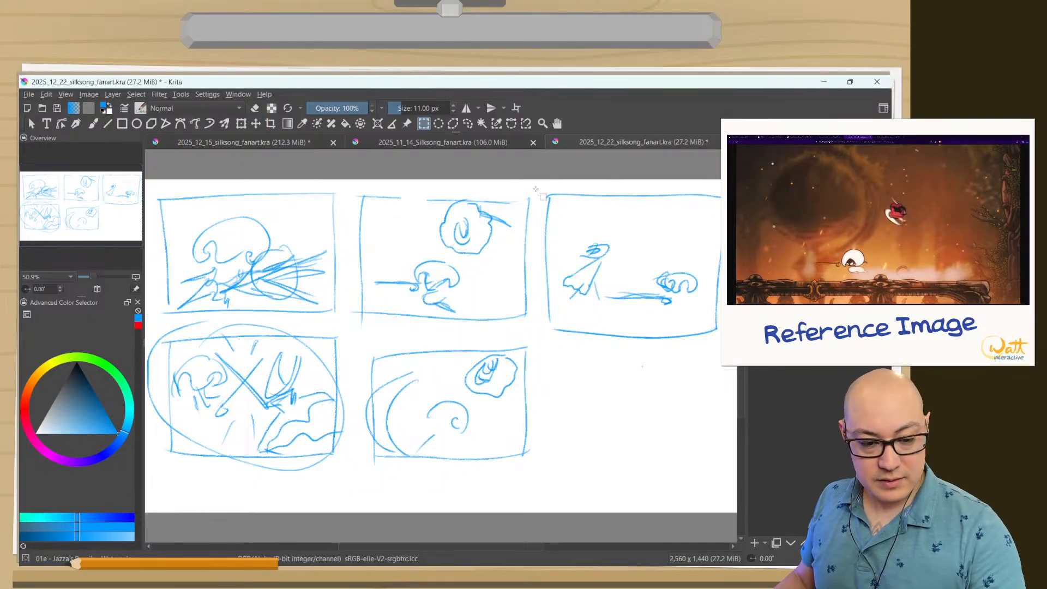
drag(536, 185, 351, 324)
Copy the sketch layer and paste it as a duplicate layer.
click(28, 95)
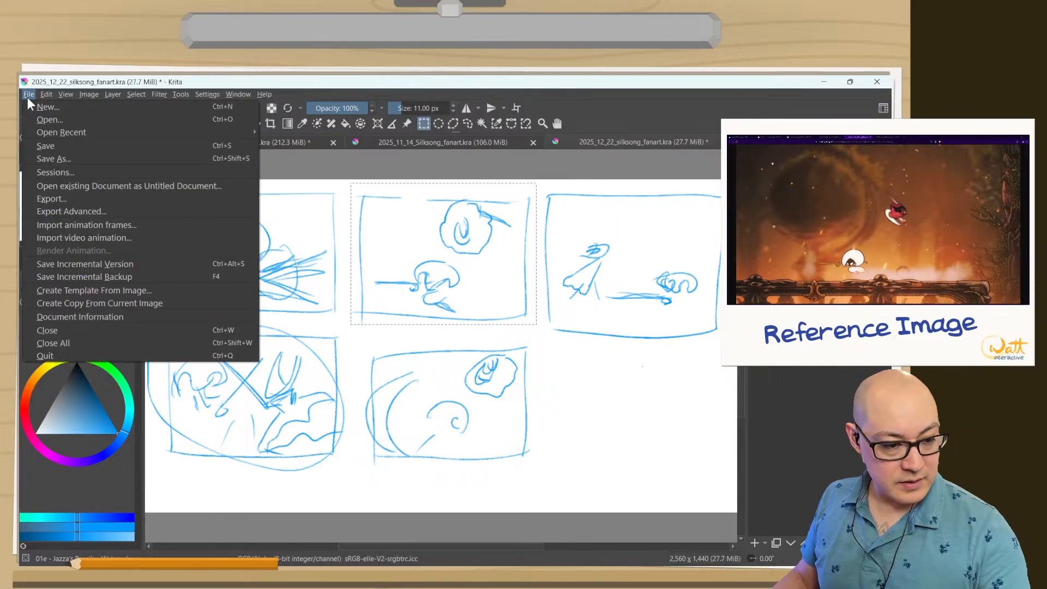
mouse_move(112, 94)
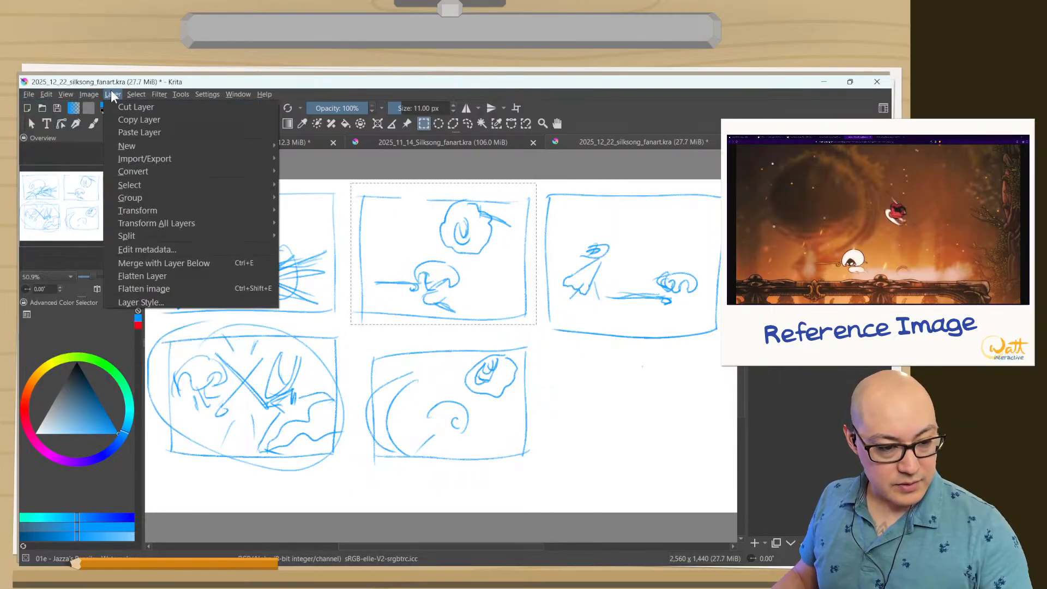
click(119, 120)
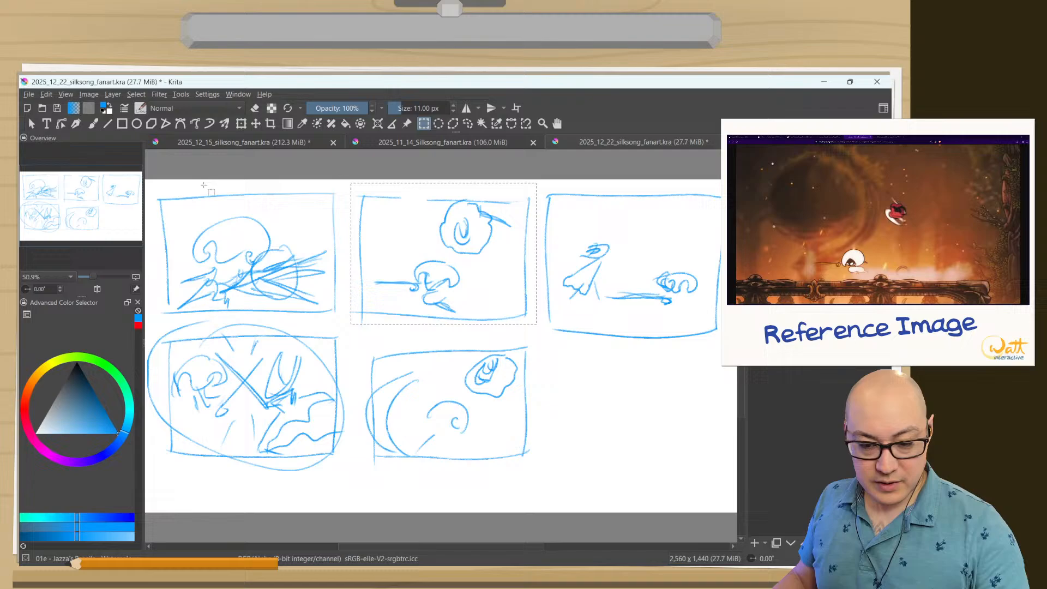
click(116, 94)
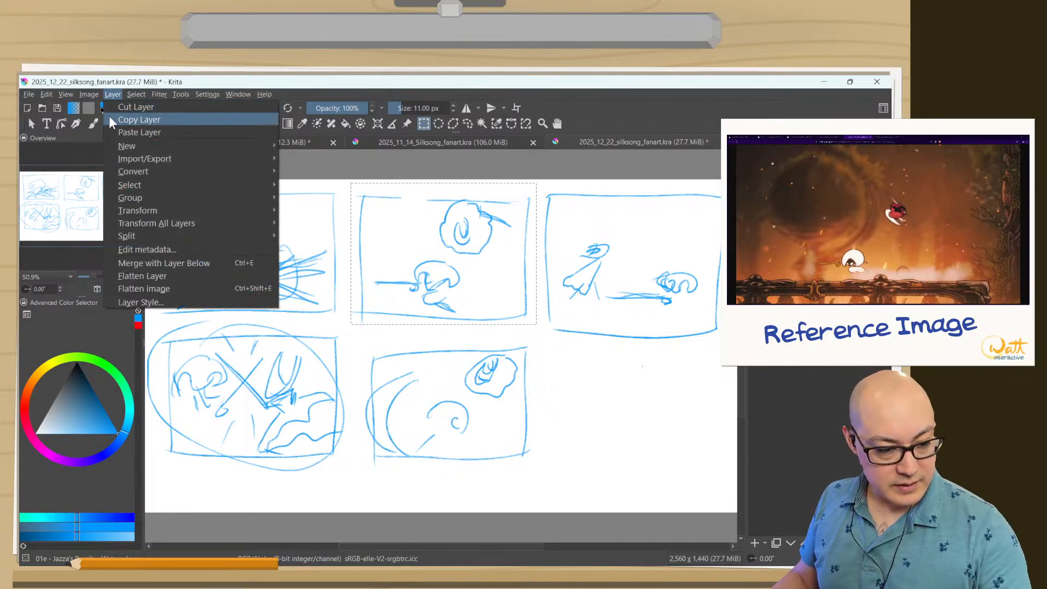
click(126, 129)
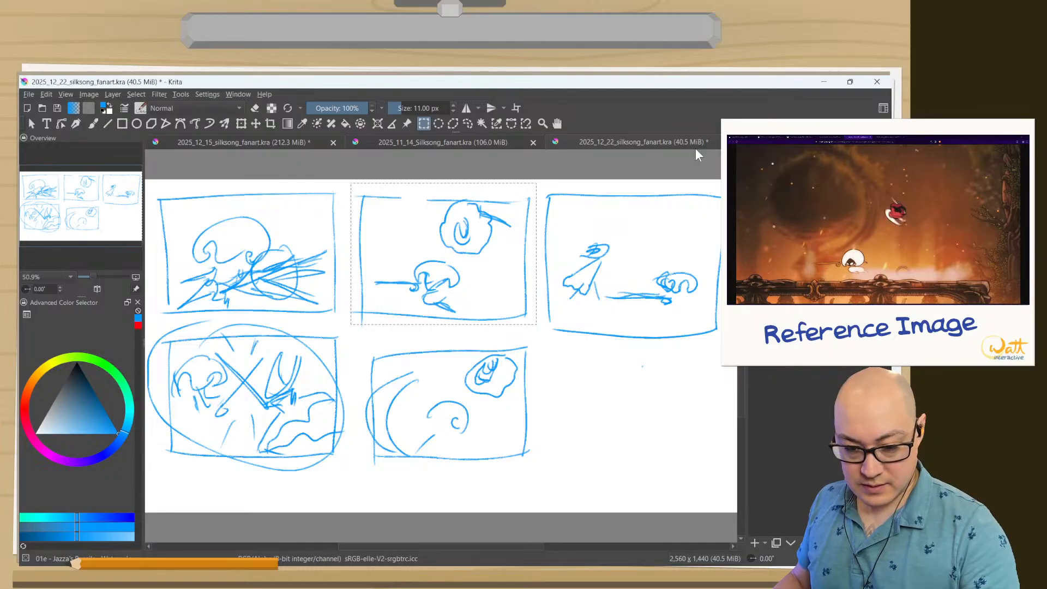
Enlarge the selected thumbnail on the duplicate layer until its frame nearly fills the canvas, and reposition it over the other sketches.
click(241, 124)
drag(352, 323, 153, 477)
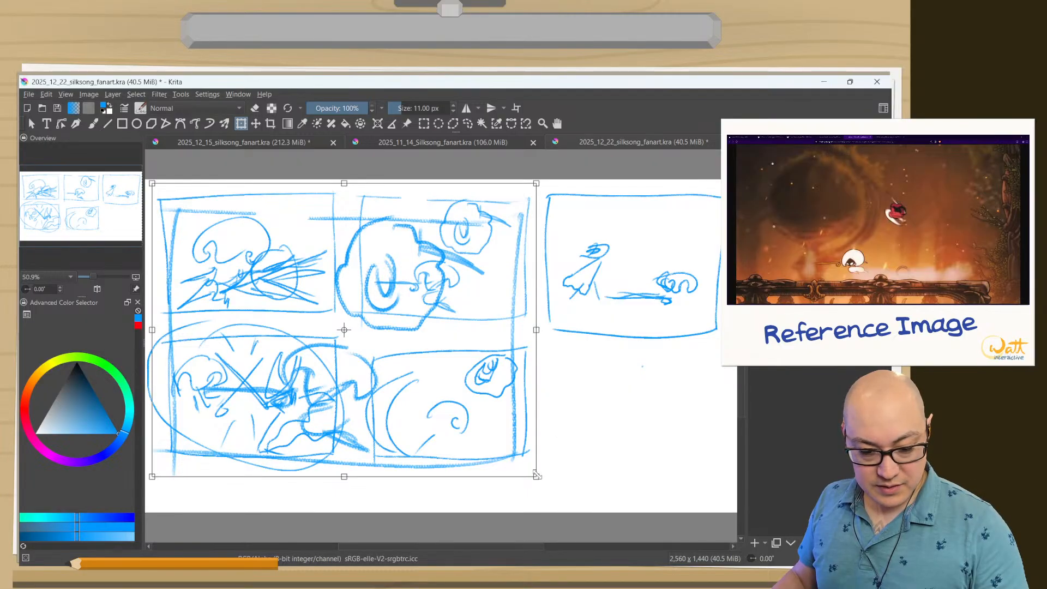
drag(536, 477, 692, 510)
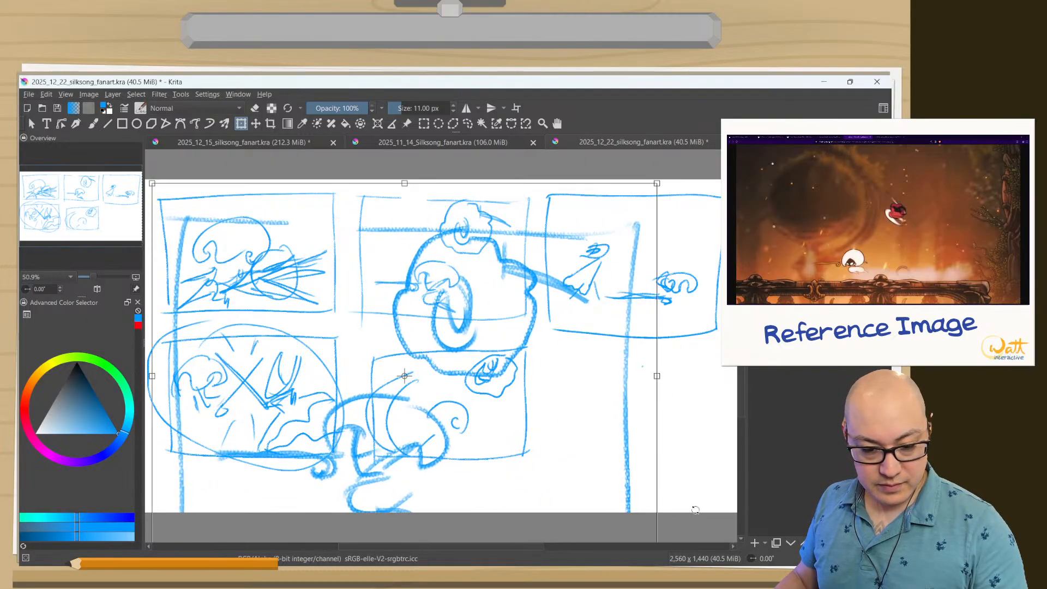
mouse_move(546, 397)
mouse_down()
mouse_move(561, 369)
mouse_move(538, 375)
mouse_move(493, 346)
mouse_up()
key(Return)
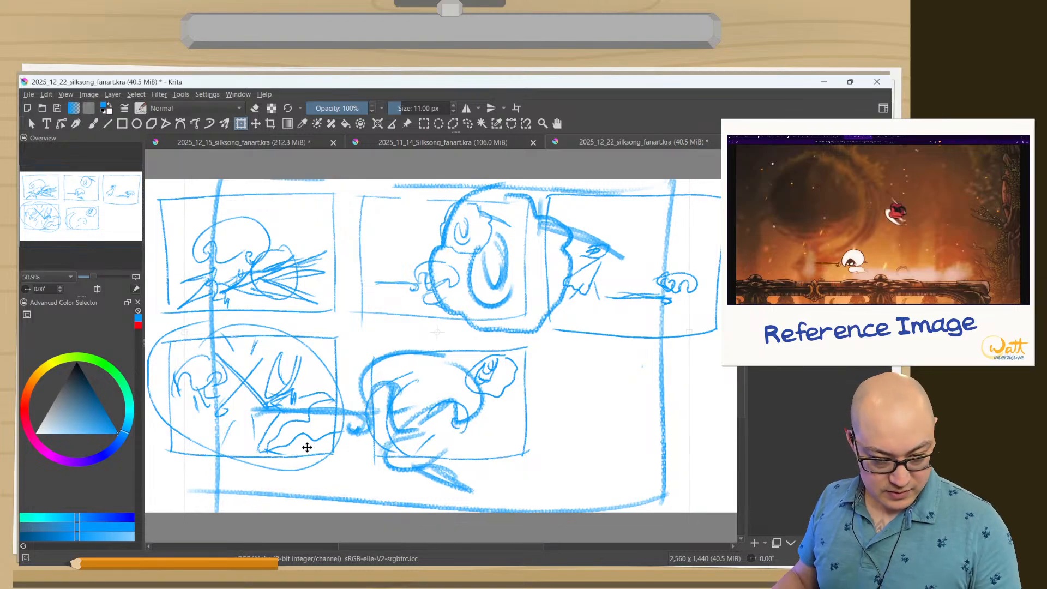
drag(310, 454, 317, 455)
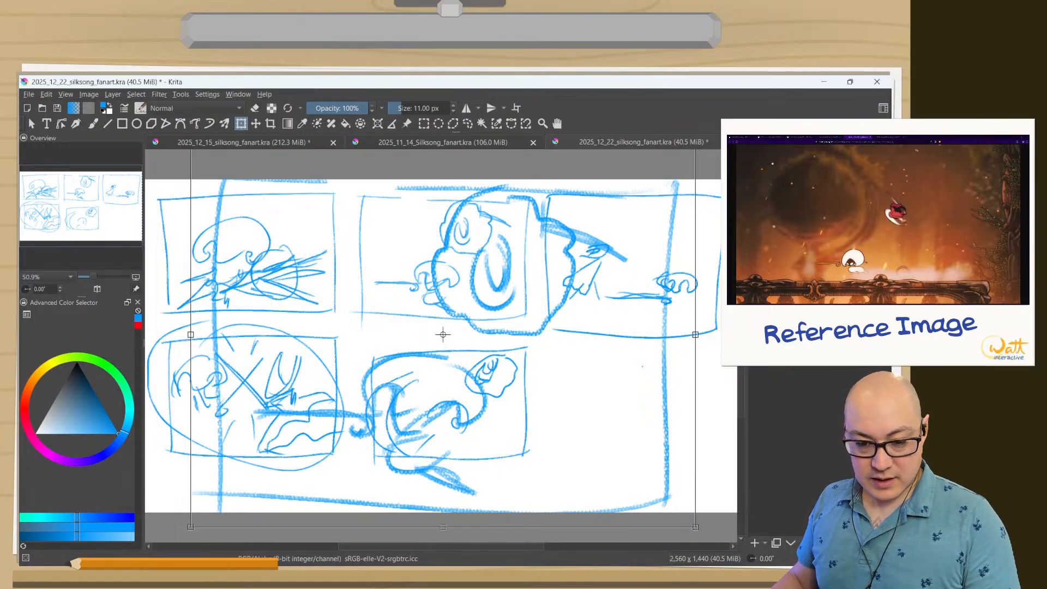
key(Return)
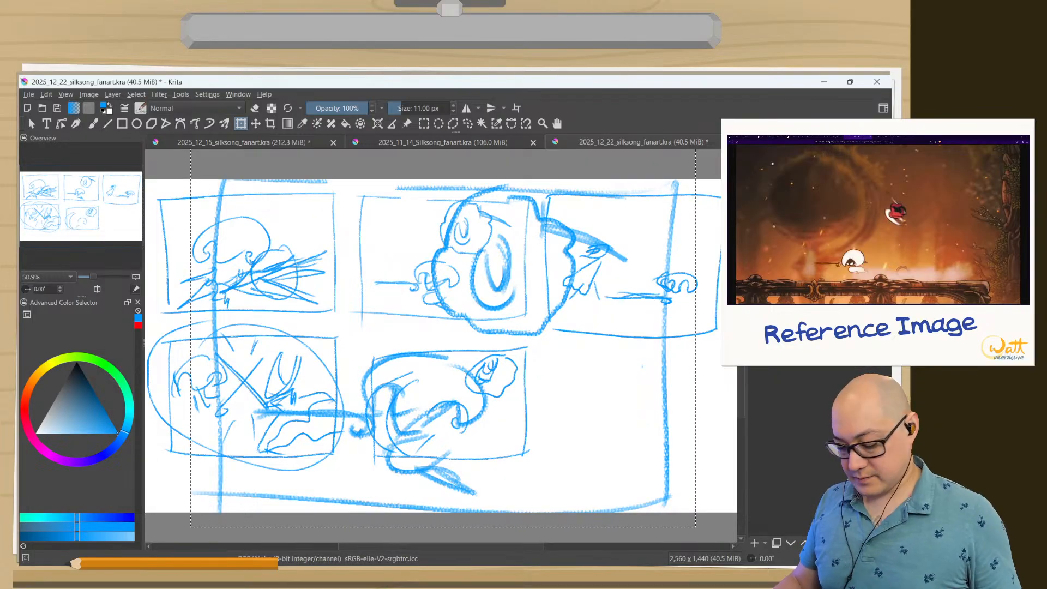
Clear the selection and try removing the original small thumbnail beneath the enlarged copy.
key(ctrl+shift+a)
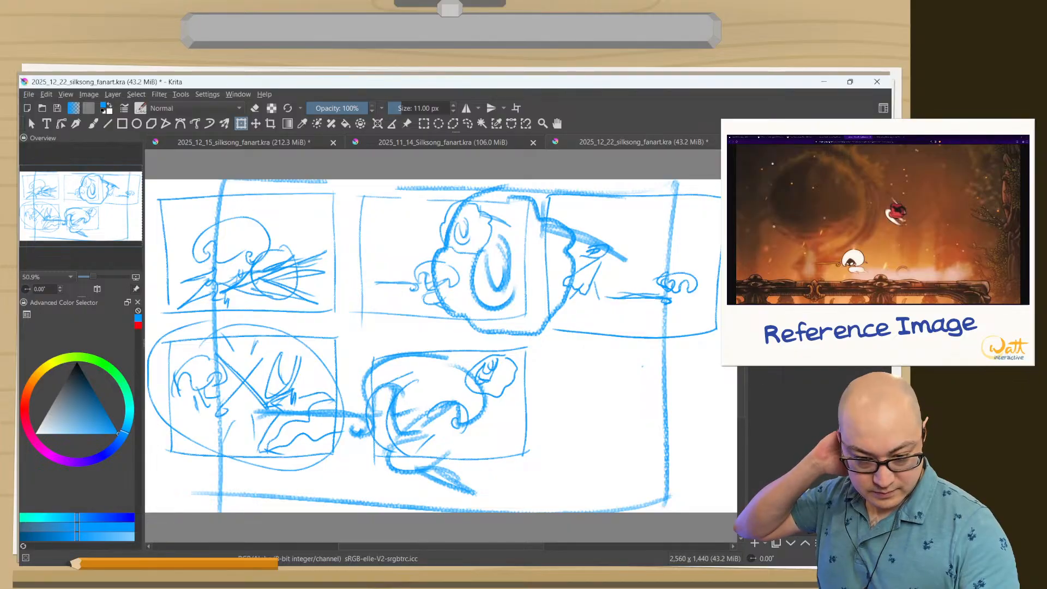
key(Delete)
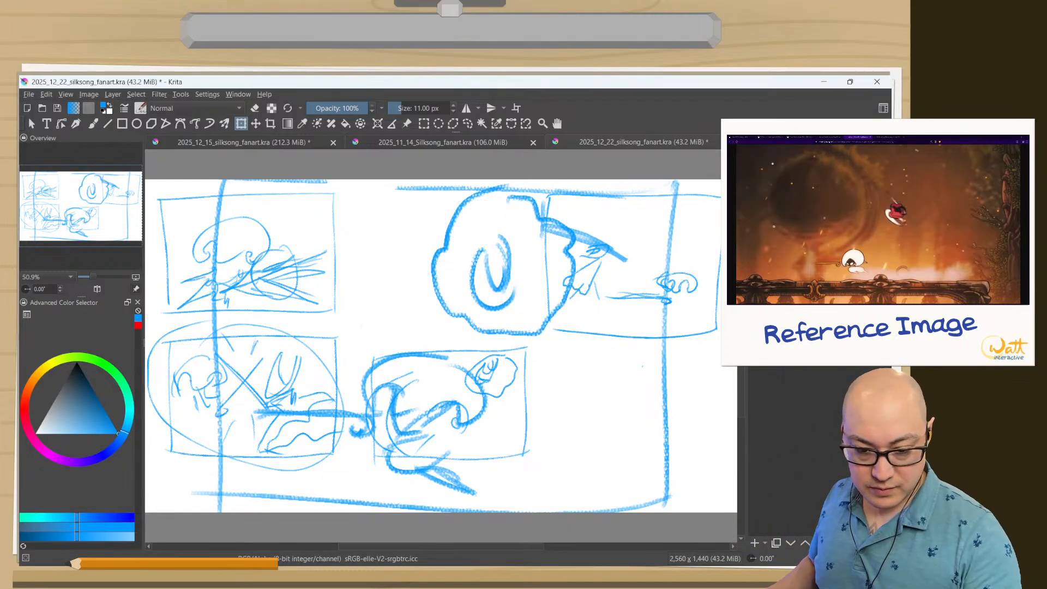
key(ctrl+z)
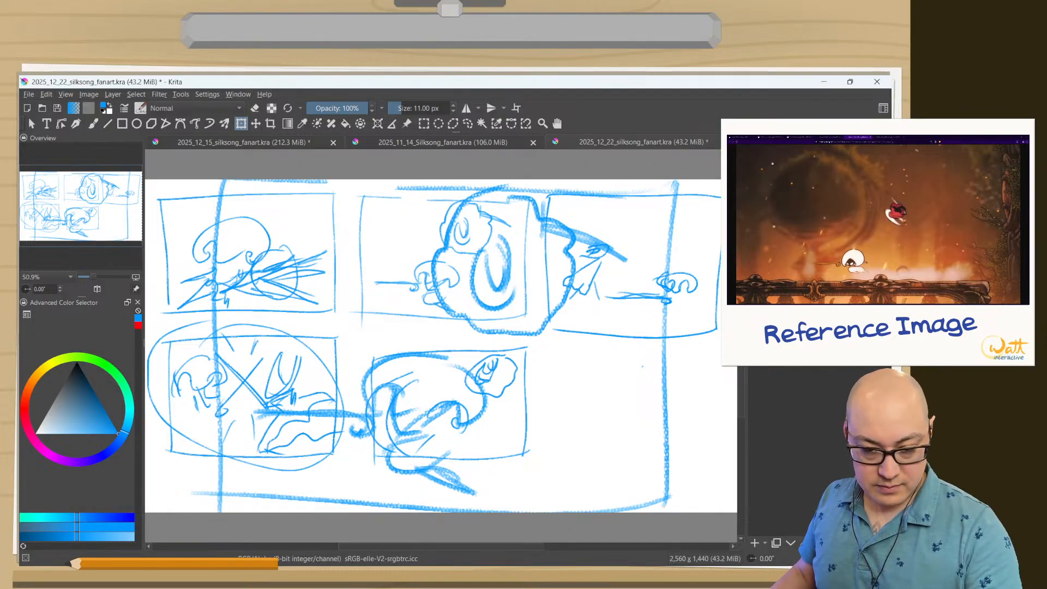
key(Delete)
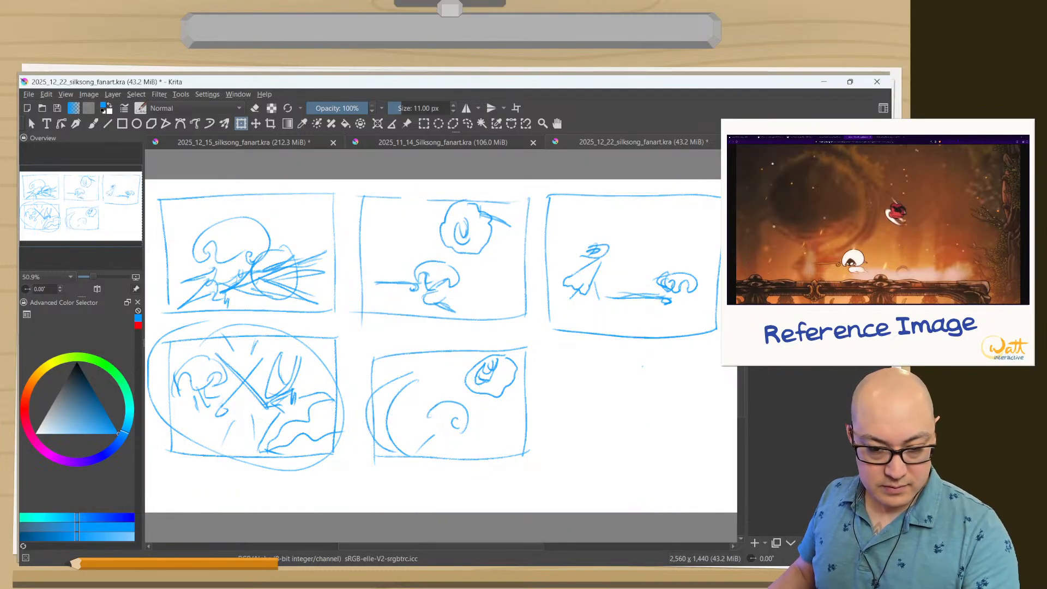
key(ctrl+z)
key(Delete)
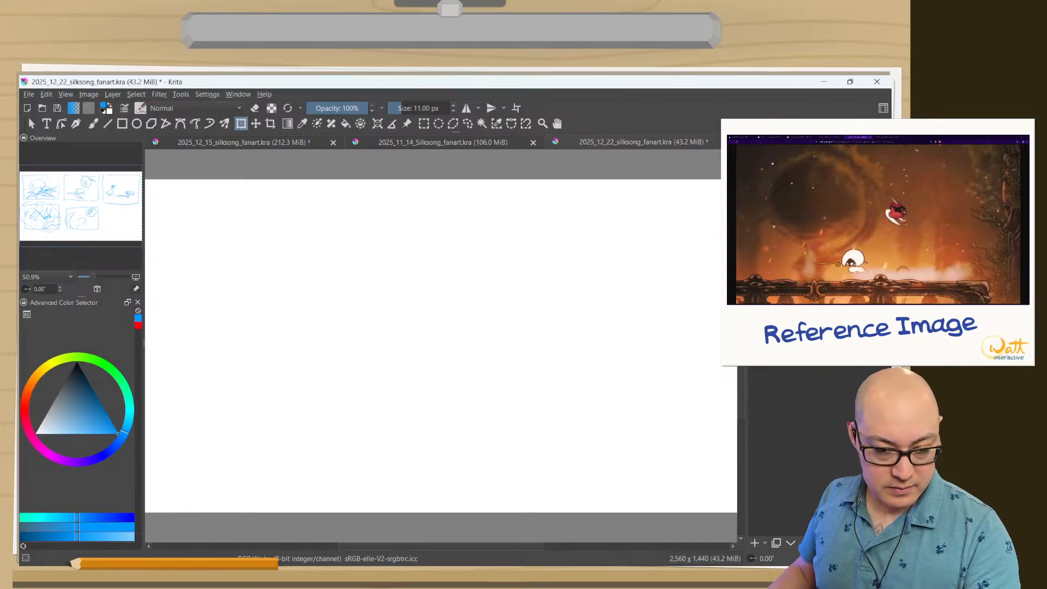
key(ctrl+z)
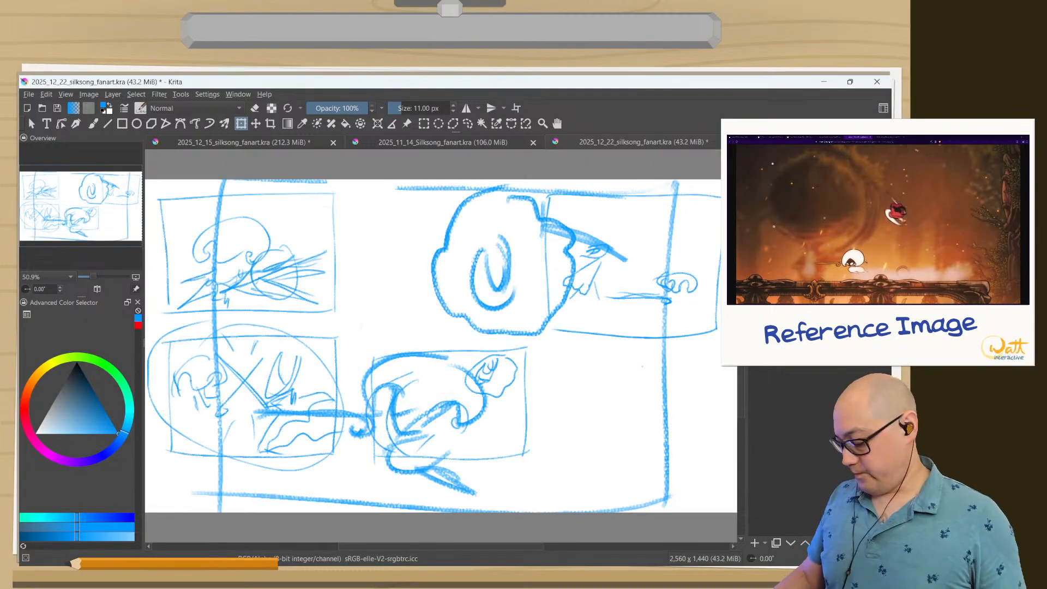
Undo the enlargement and layer duplication, going back to the rectangular selection around the top-middle thumbnail.
key(ctrl+z)
key(ctrl+z)
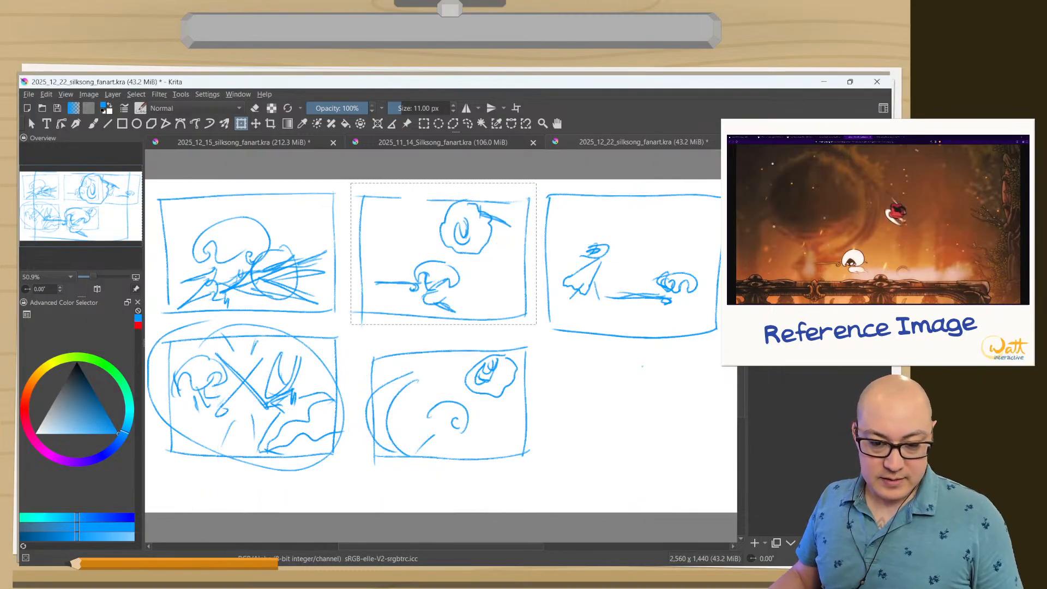
key(ctrl+z)
key(ctrl+z)
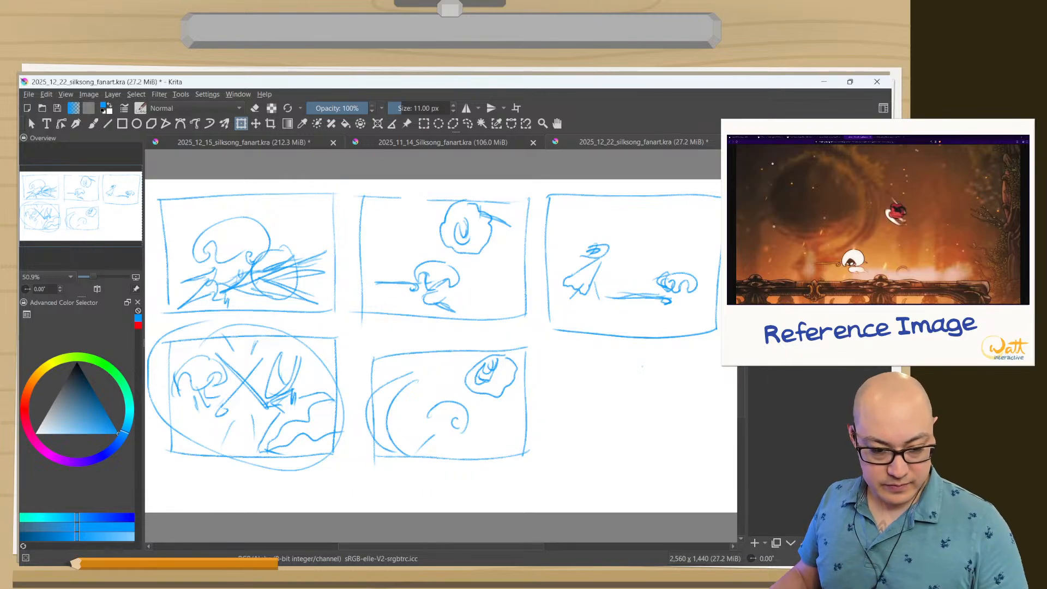
key(ctrl+shift+z)
key(ctrl+shift+z)
key(ctrl+z)
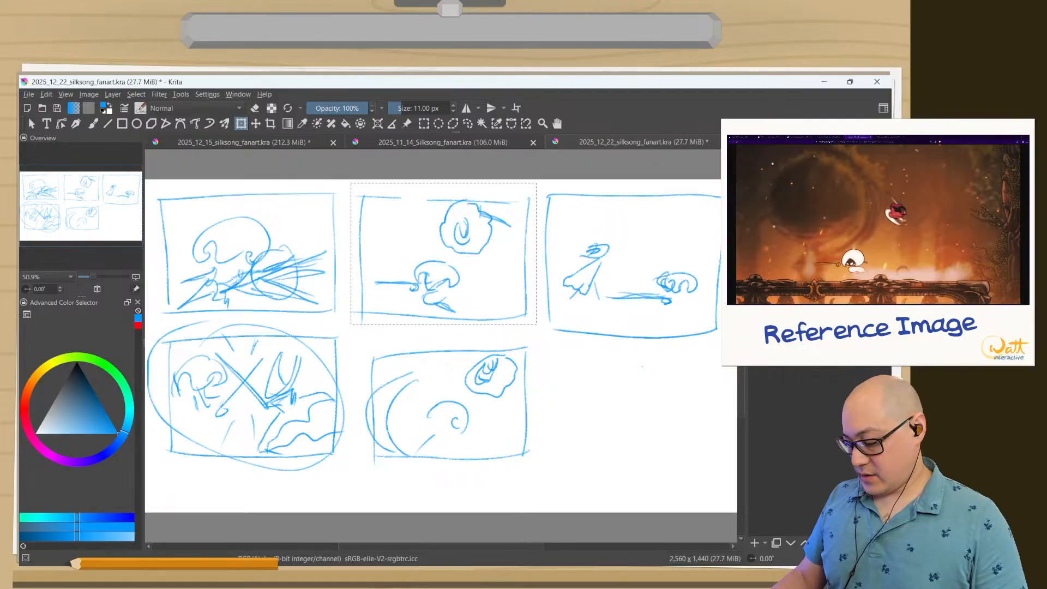
Enlarge the separate copy of the top-middle thumbnail to about twice its size and hide the layer of small sketches.
key(ctrl+shift+a)
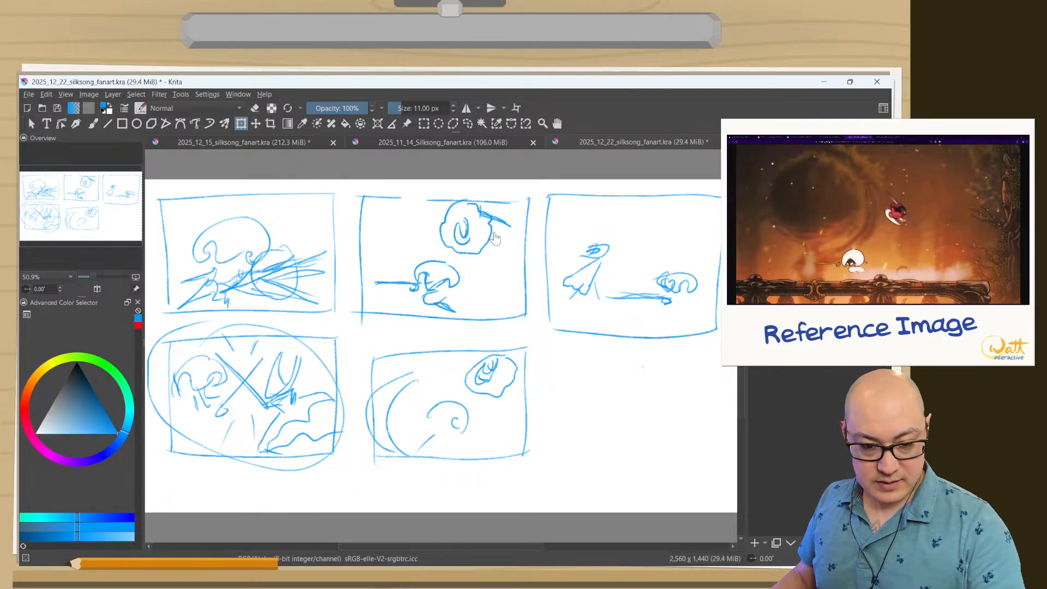
click(240, 123)
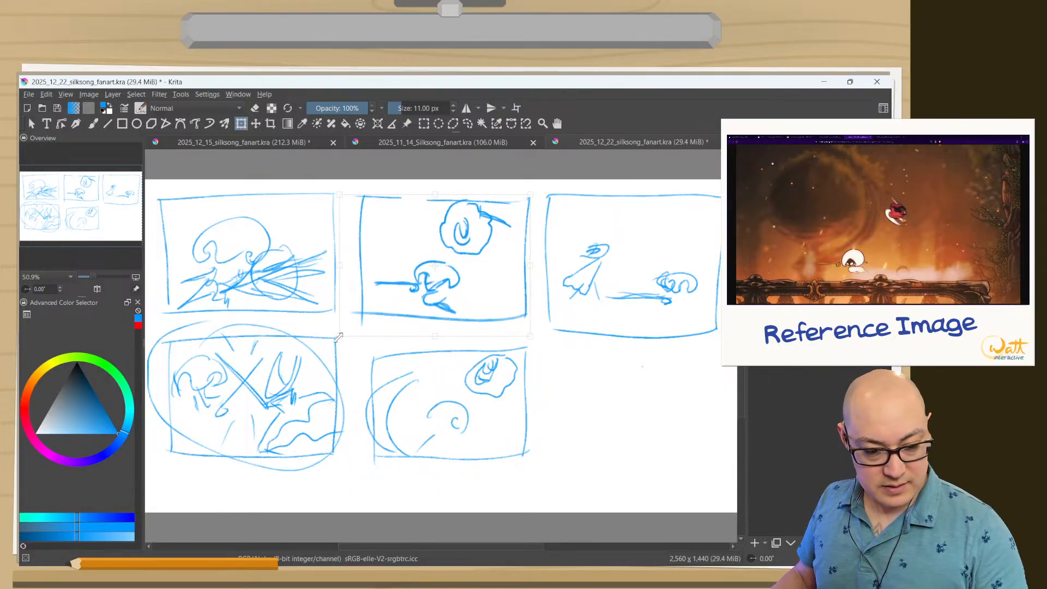
drag(339, 337, 182, 496)
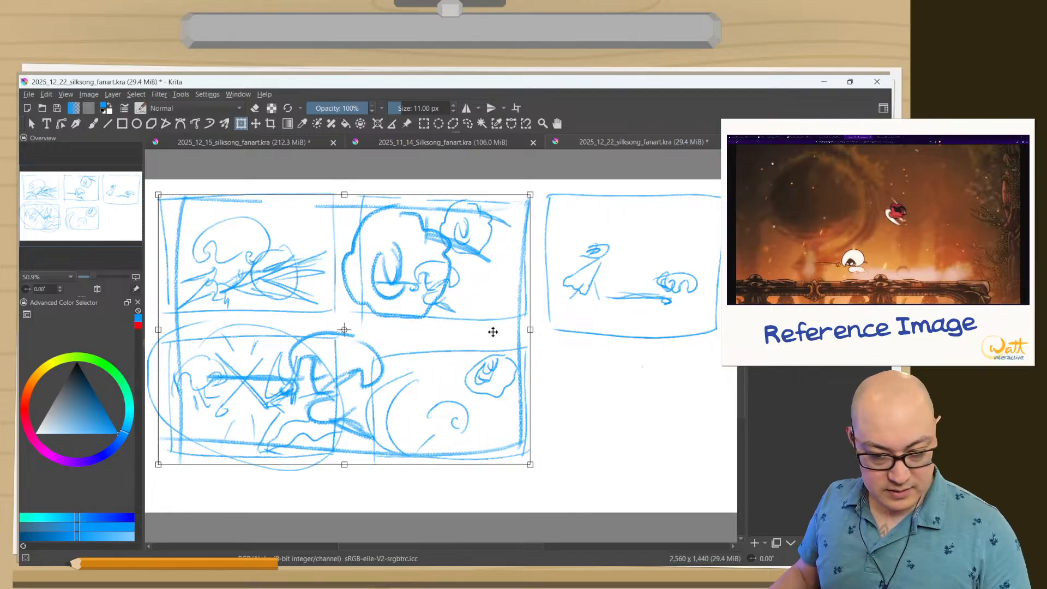
click(760, 210)
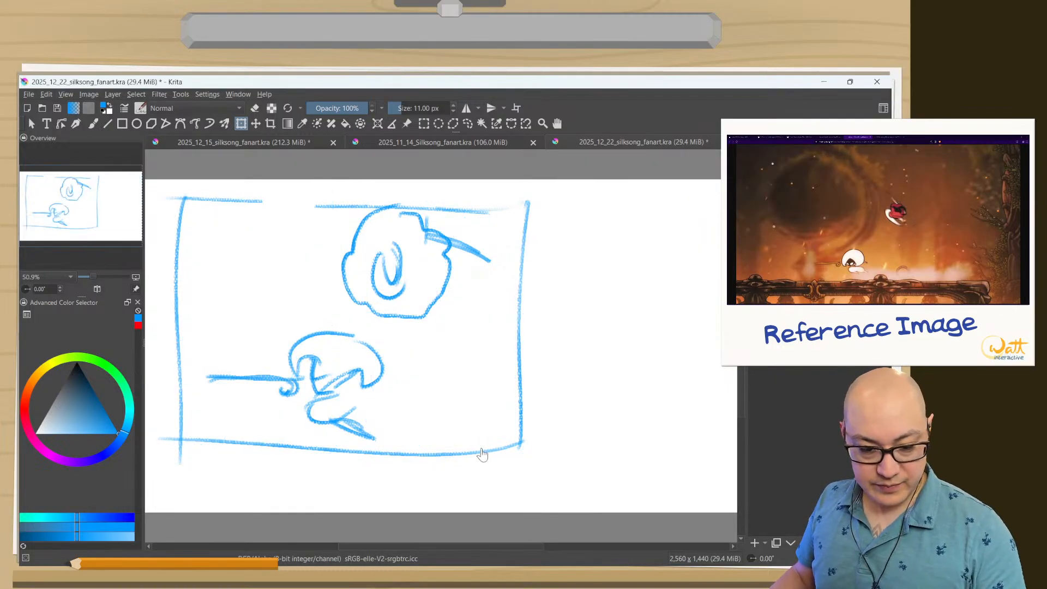
Scale the thumbnail copy up further until its frame nearly fills the canvas, centre it, and hide the remaining small sketches.
click(500, 423)
mouse_move(532, 463)
mouse_down()
mouse_move(574, 483)
mouse_move(694, 500)
mouse_up()
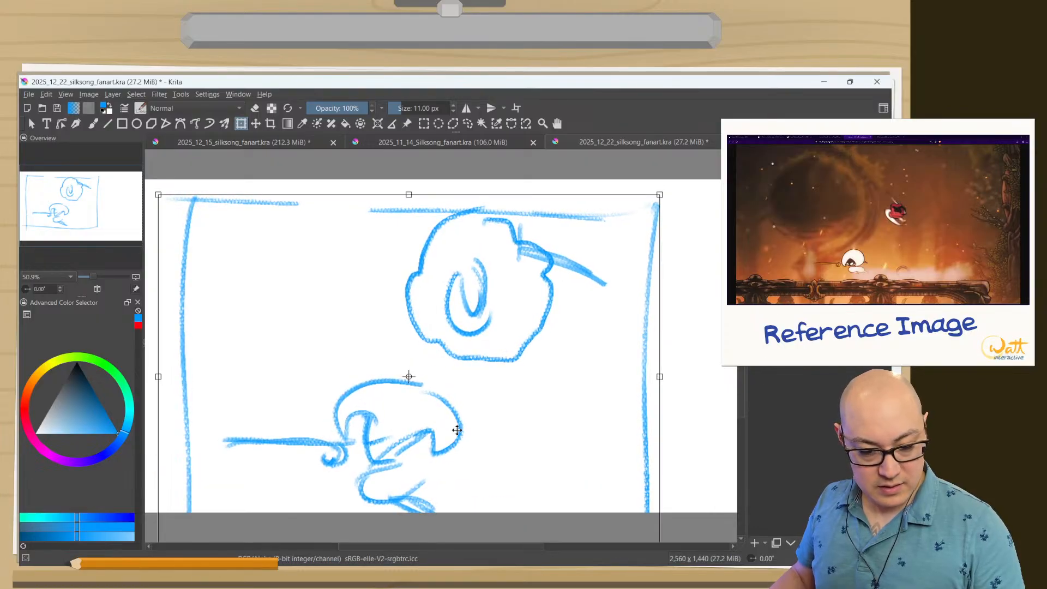
drag(489, 411, 525, 382)
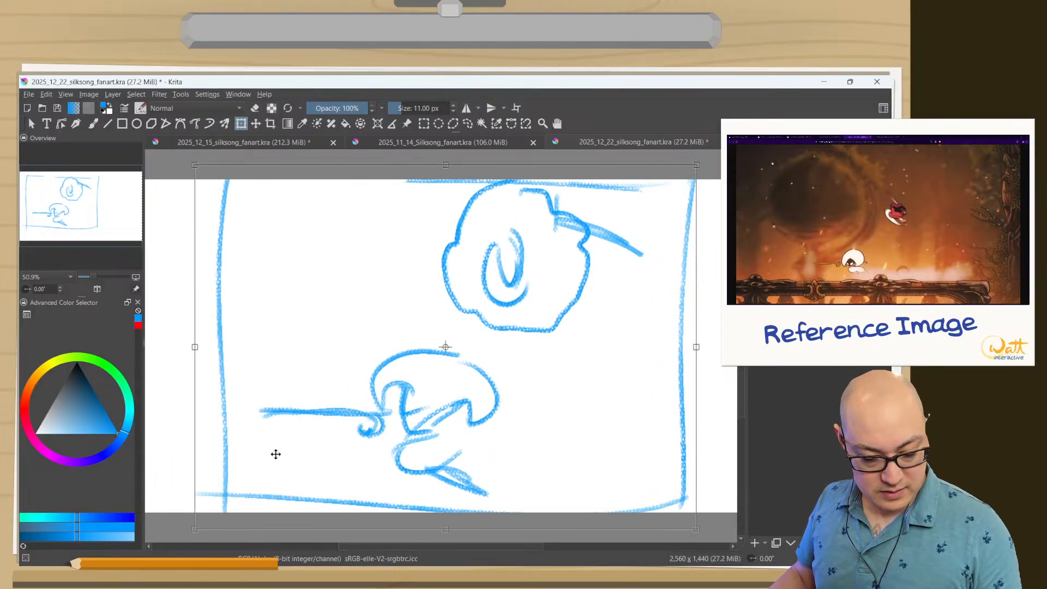
drag(292, 464, 286, 466)
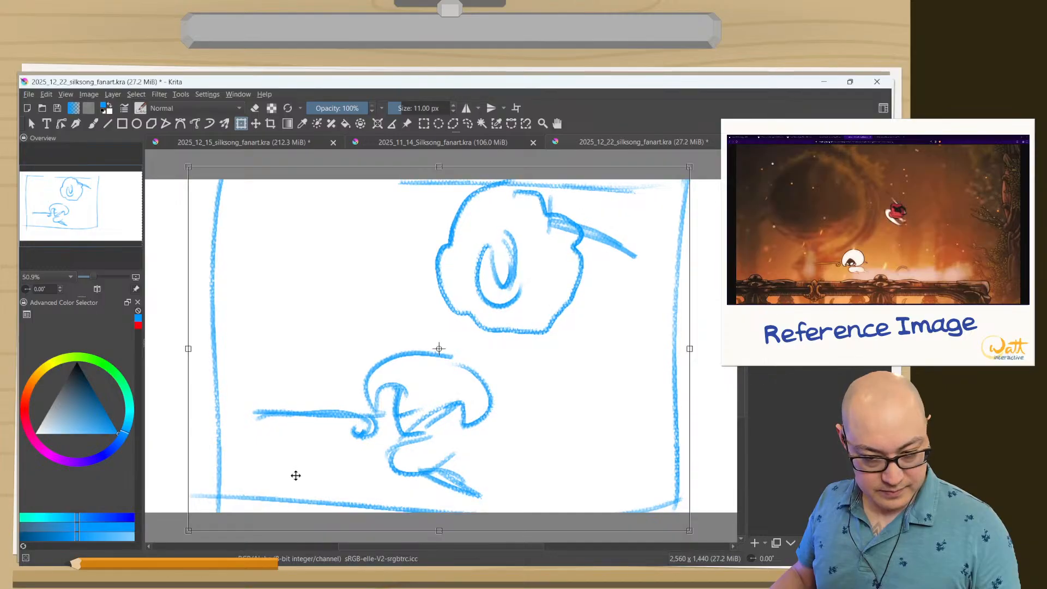
key(Return)
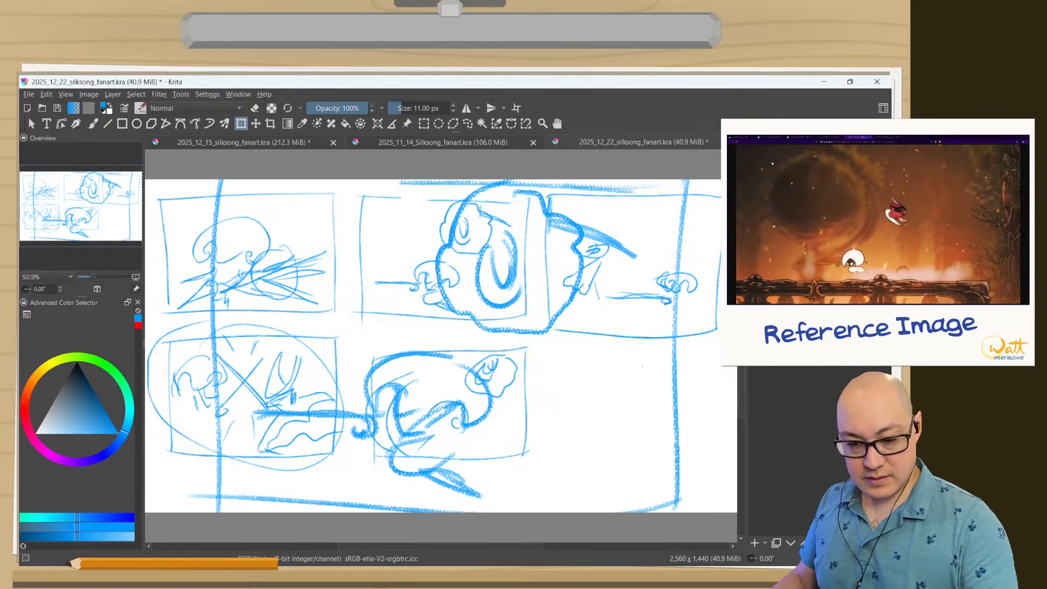
click(757, 305)
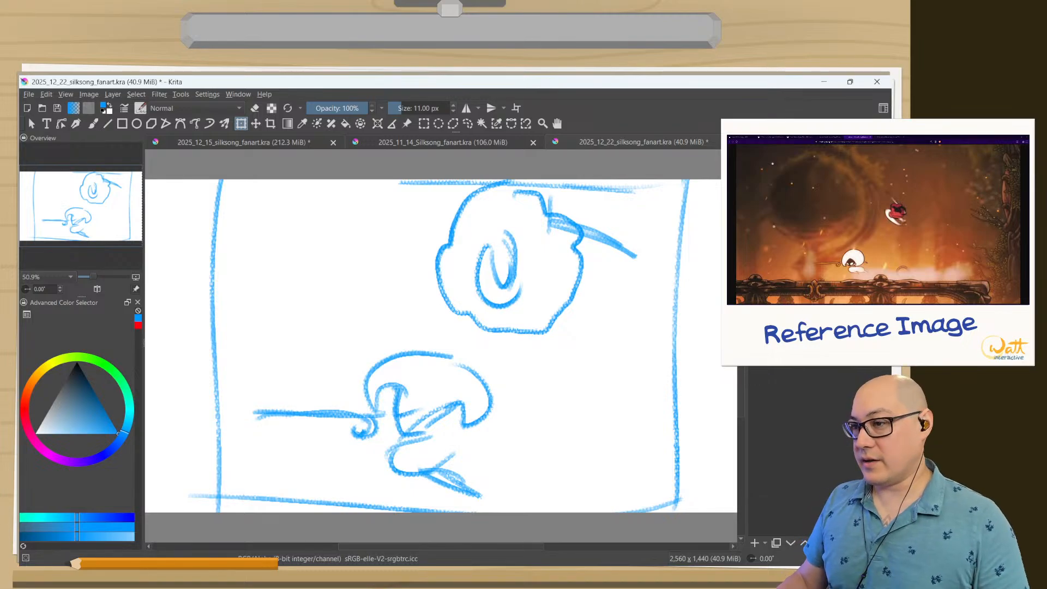
Fill the whole background beneath the enlarged sketch with a burnt orange.
click(30, 398)
click(34, 381)
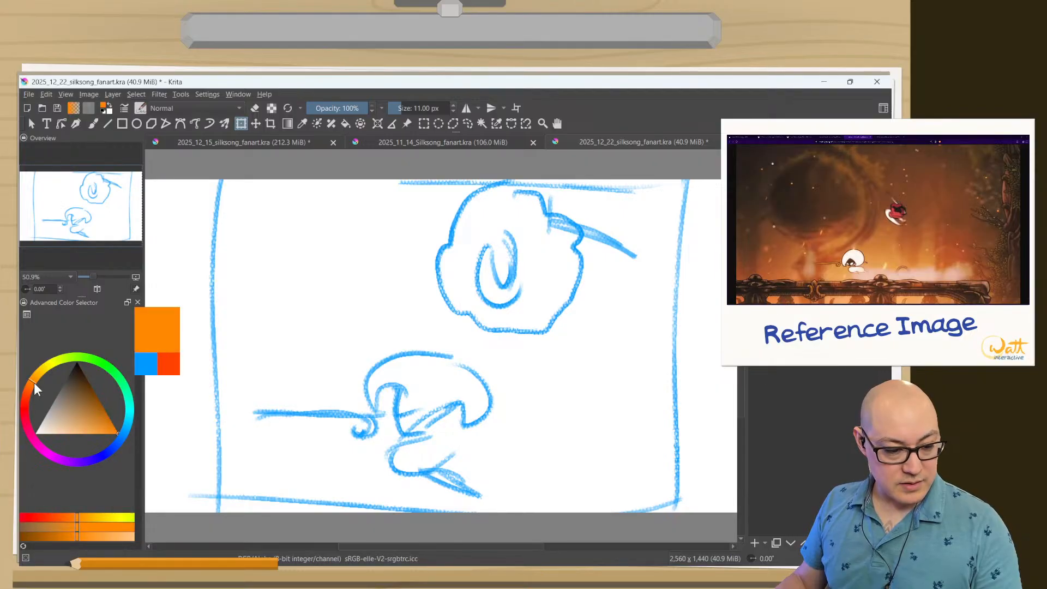
drag(95, 414, 98, 410)
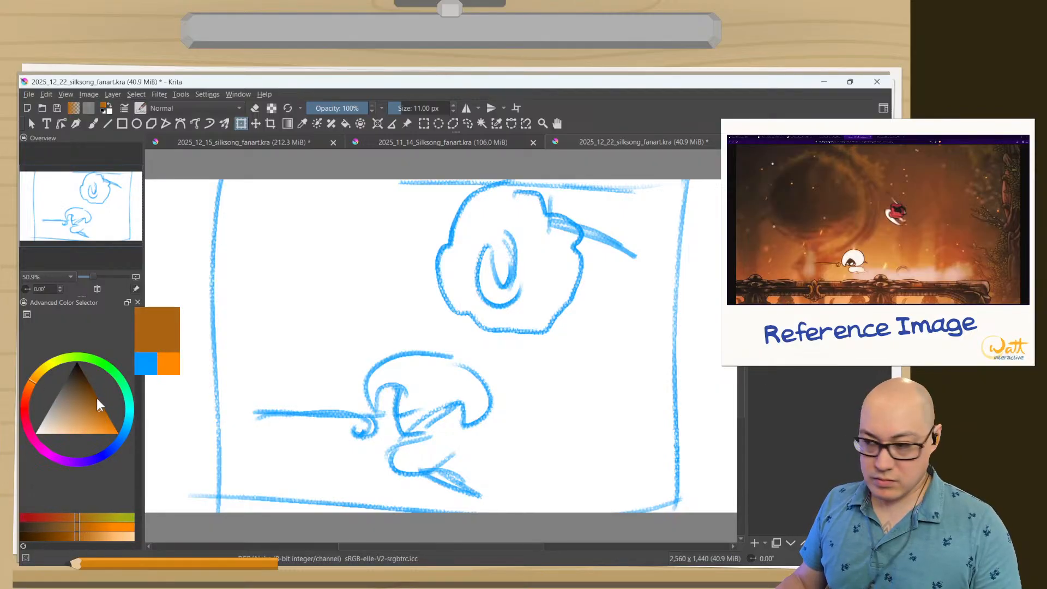
click(31, 390)
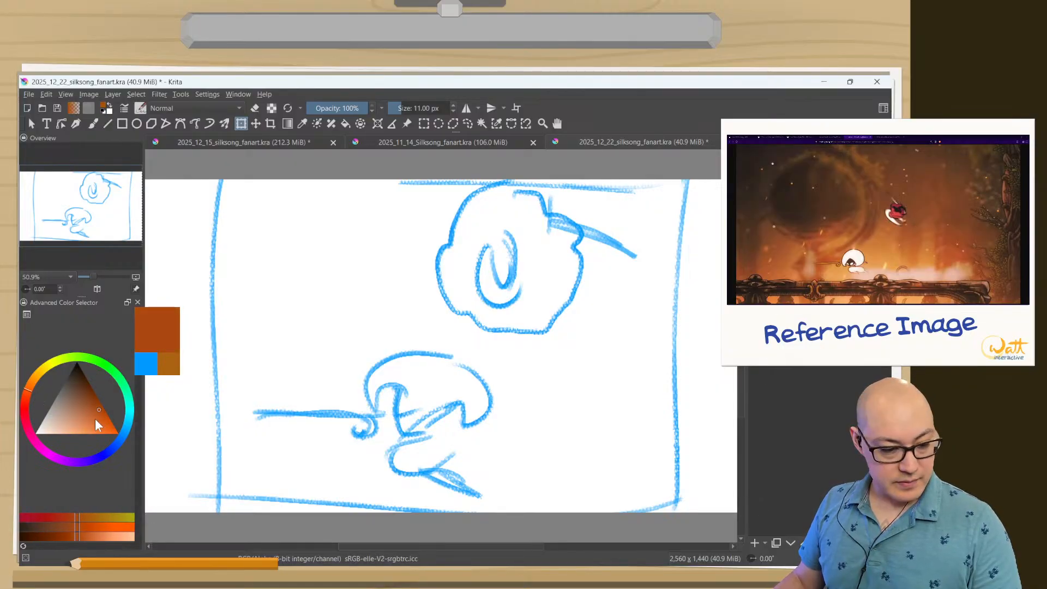
drag(102, 411, 103, 417)
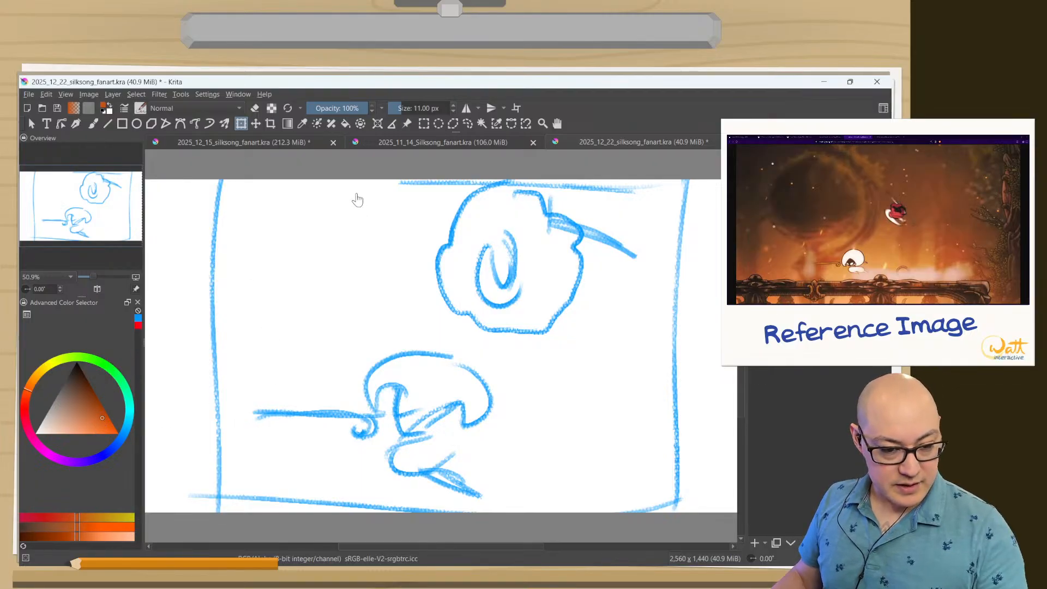
click(350, 126)
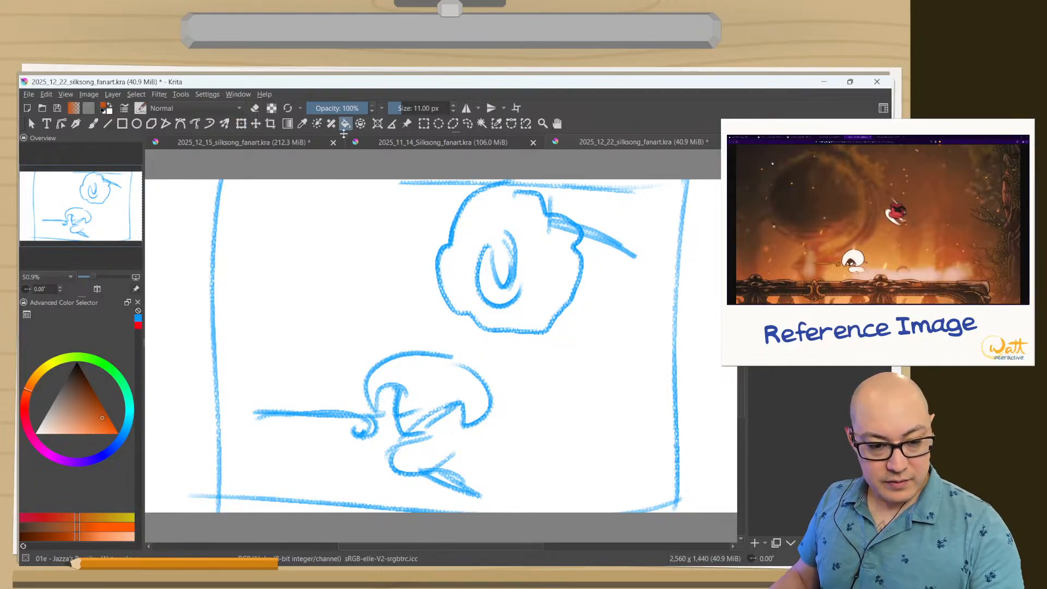
click(277, 270)
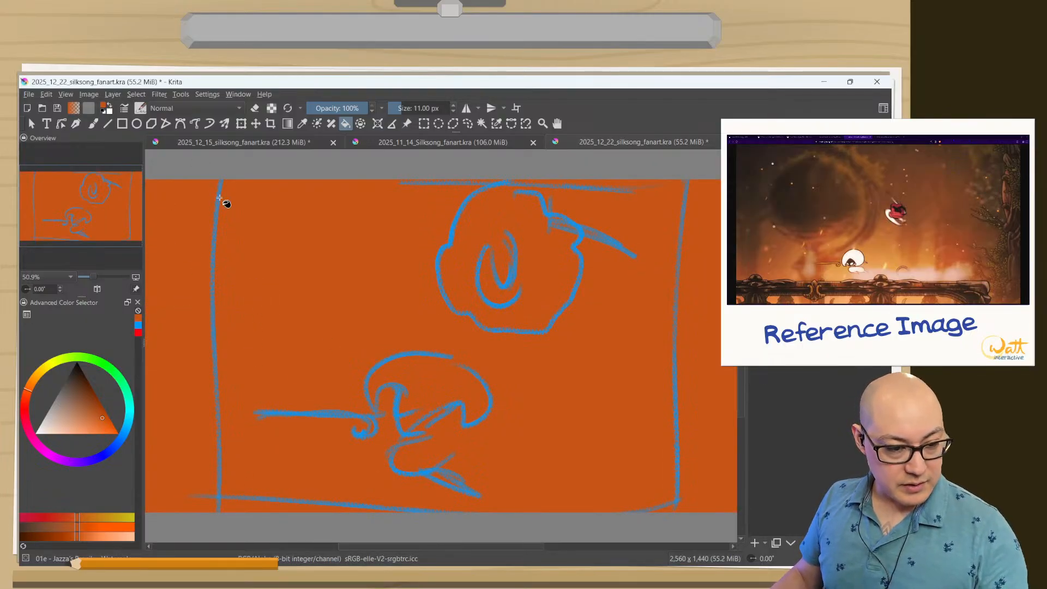
Paint a broad bright-orange glow across the middle of the background with the Airbrush Soft brush at 600 px.
right_click(320, 253)
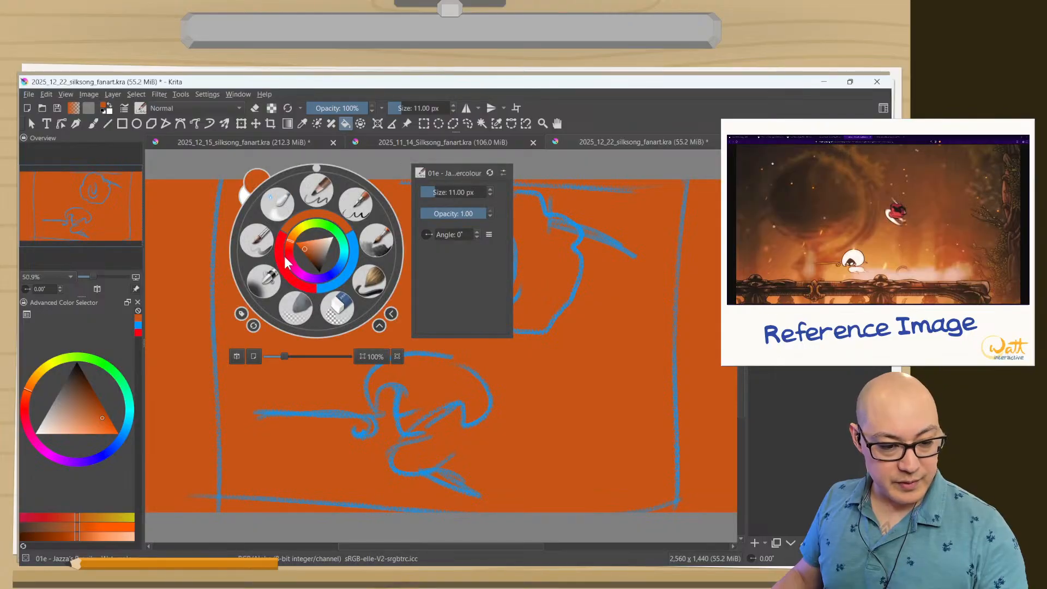
click(260, 289)
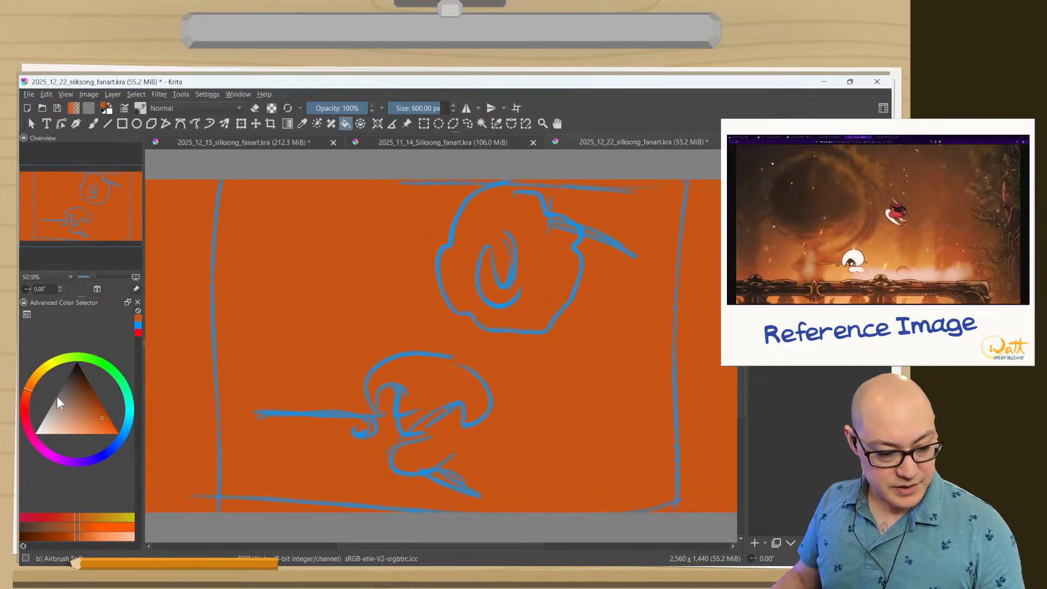
click(37, 375)
drag(68, 416, 82, 424)
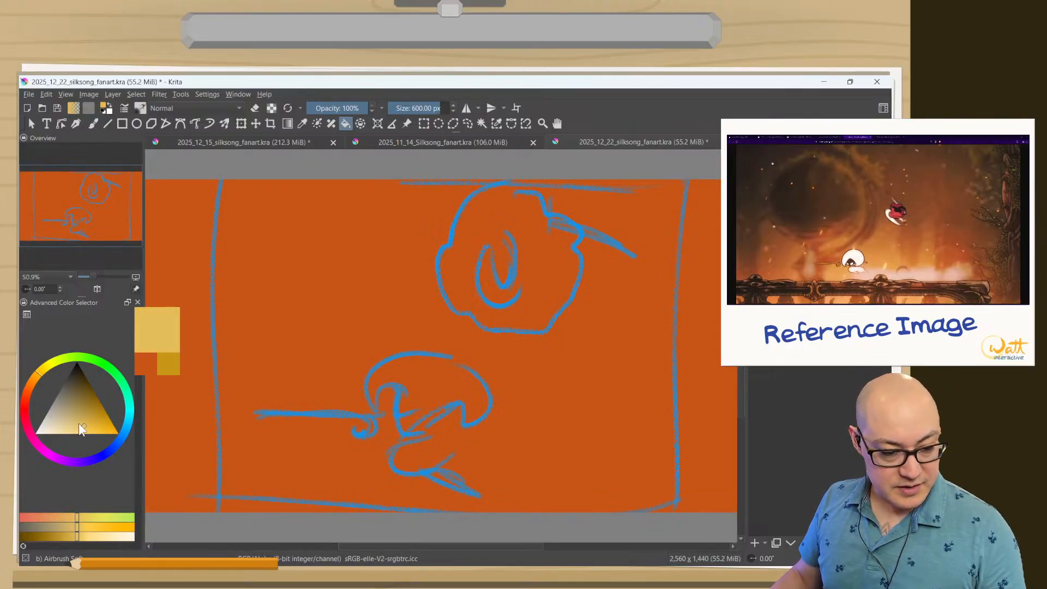
drag(37, 378, 40, 369)
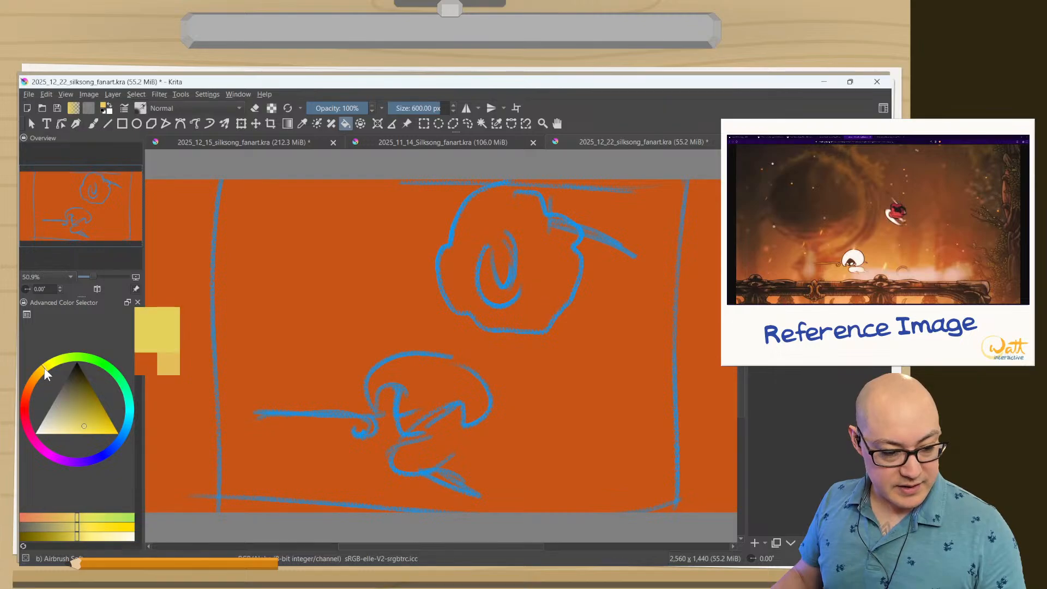
click(103, 429)
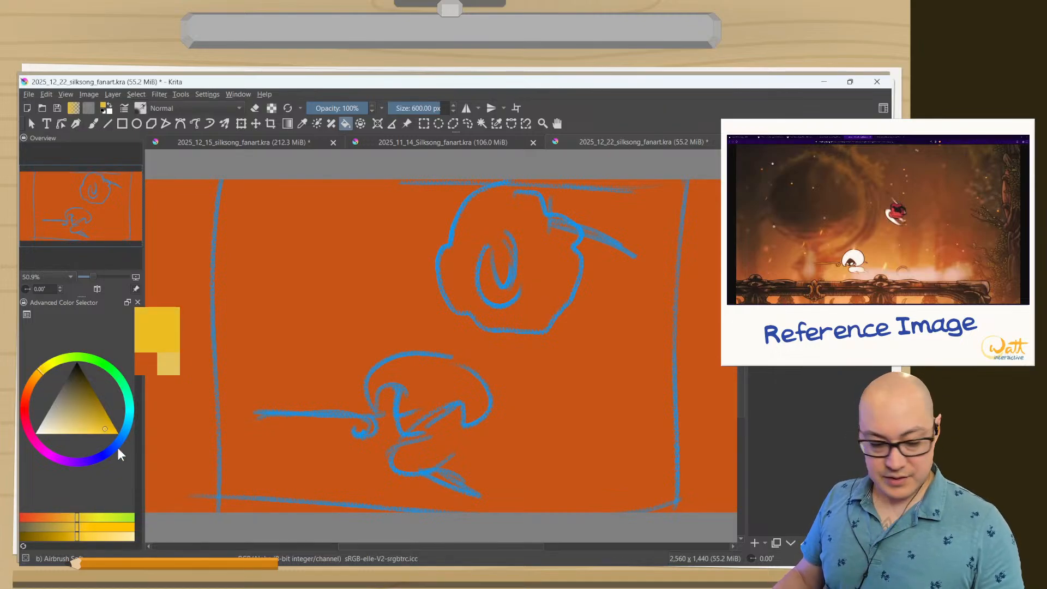
drag(38, 373, 34, 378)
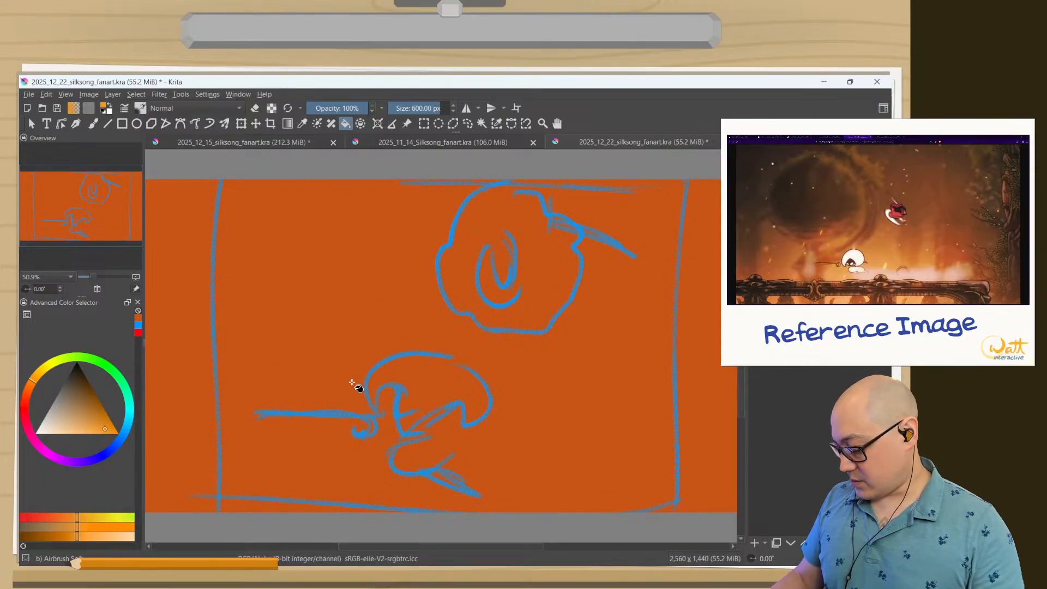
key(b)
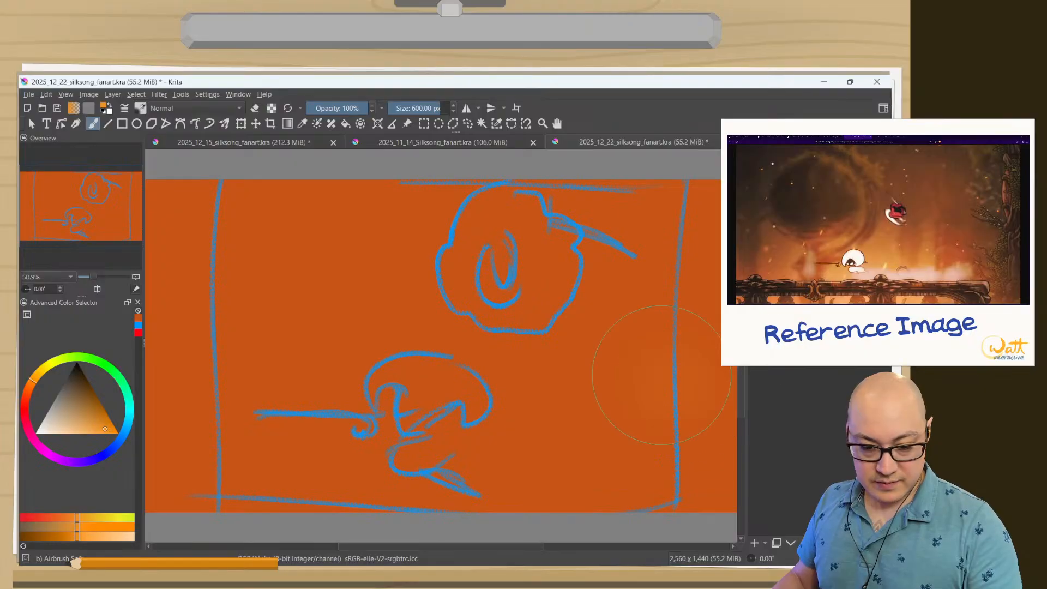
mouse_move(665, 404)
mouse_down()
mouse_move(557, 258)
mouse_move(613, 391)
mouse_move(483, 323)
mouse_move(494, 362)
mouse_move(223, 363)
mouse_move(368, 316)
mouse_move(367, 294)
mouse_move(171, 349)
mouse_move(217, 421)
mouse_move(190, 441)
mouse_move(190, 406)
mouse_move(261, 427)
mouse_move(325, 379)
mouse_move(286, 454)
mouse_move(218, 401)
mouse_move(342, 358)
mouse_move(445, 356)
mouse_move(718, 421)
mouse_move(711, 429)
mouse_move(589, 344)
mouse_move(641, 357)
mouse_move(398, 271)
mouse_move(492, 290)
mouse_move(332, 231)
mouse_move(266, 297)
mouse_move(277, 390)
mouse_move(180, 480)
mouse_up()
Mix a pale golden yellow and airbrush it softly across the lower part of the background.
drag(41, 374, 45, 365)
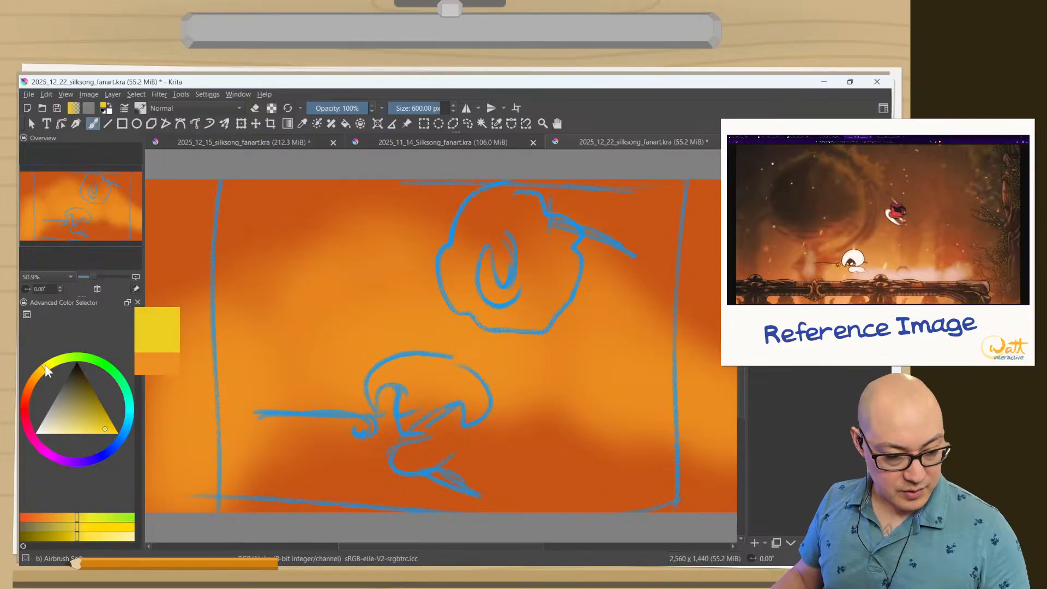
drag(107, 425, 115, 430)
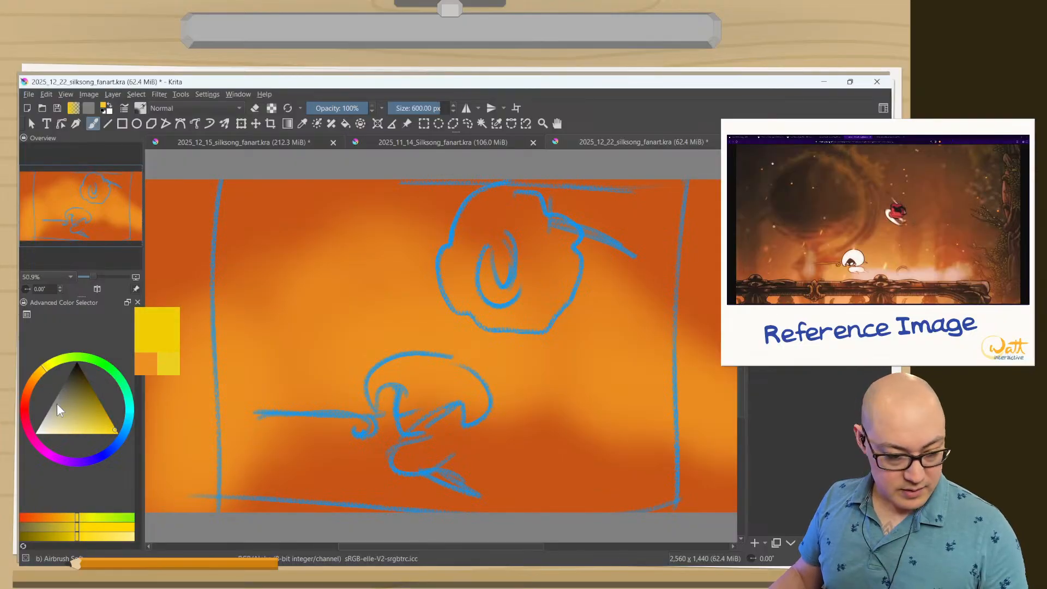
click(84, 431)
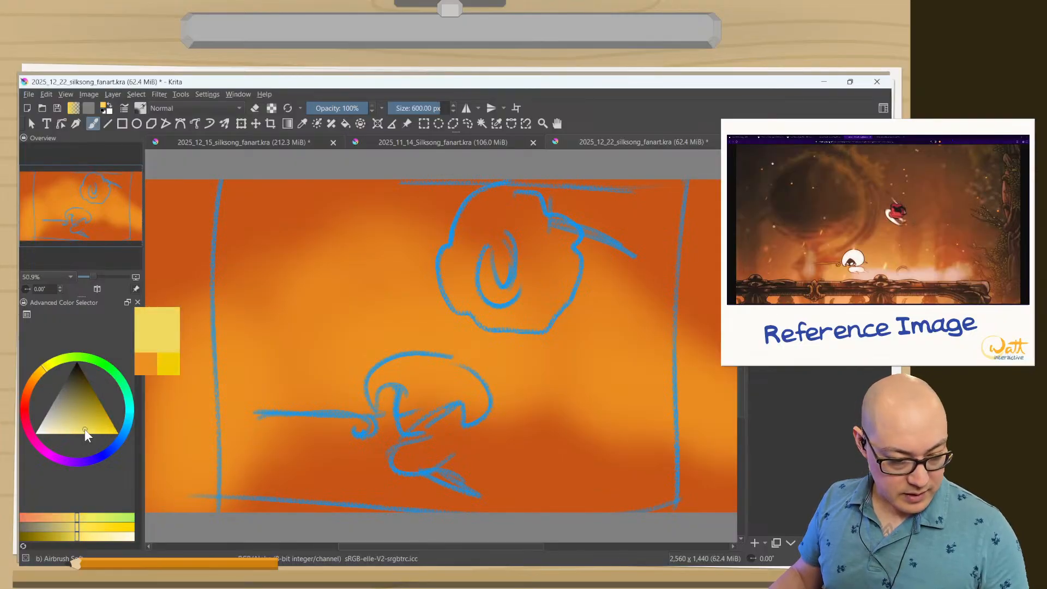
click(35, 375)
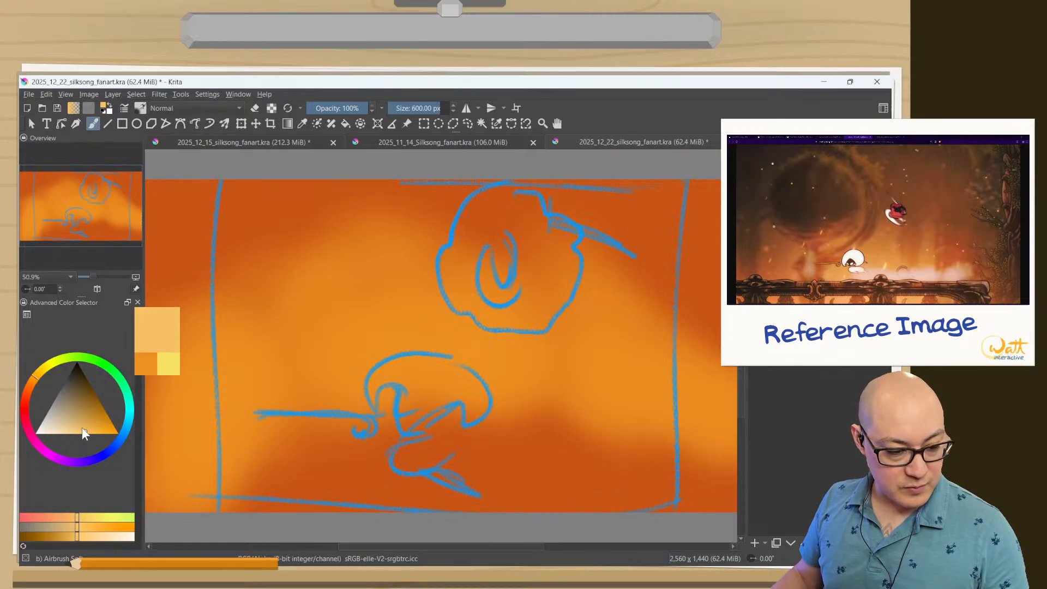
click(80, 433)
click(39, 376)
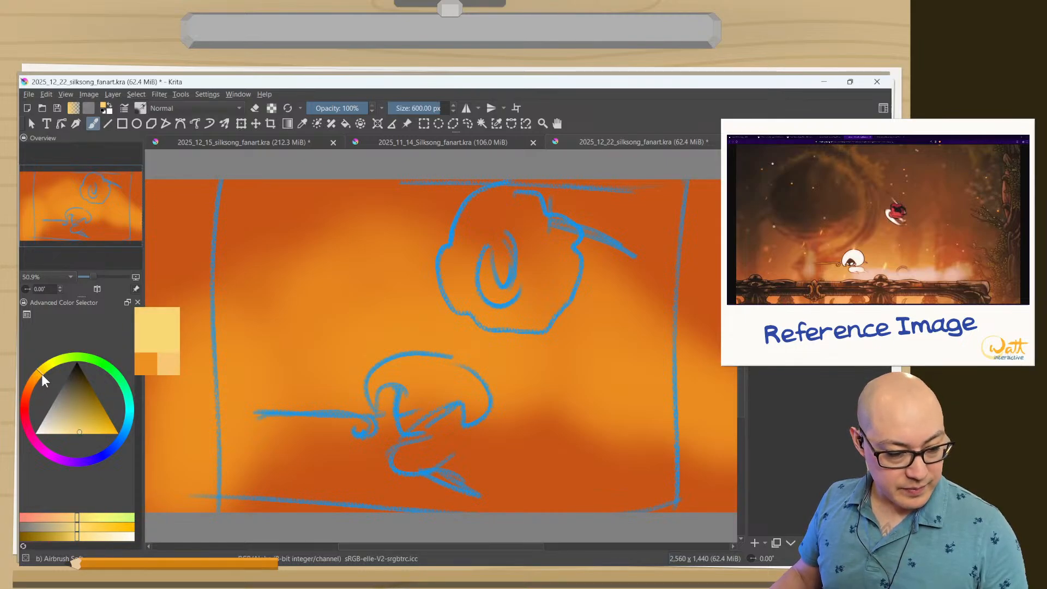
click(90, 430)
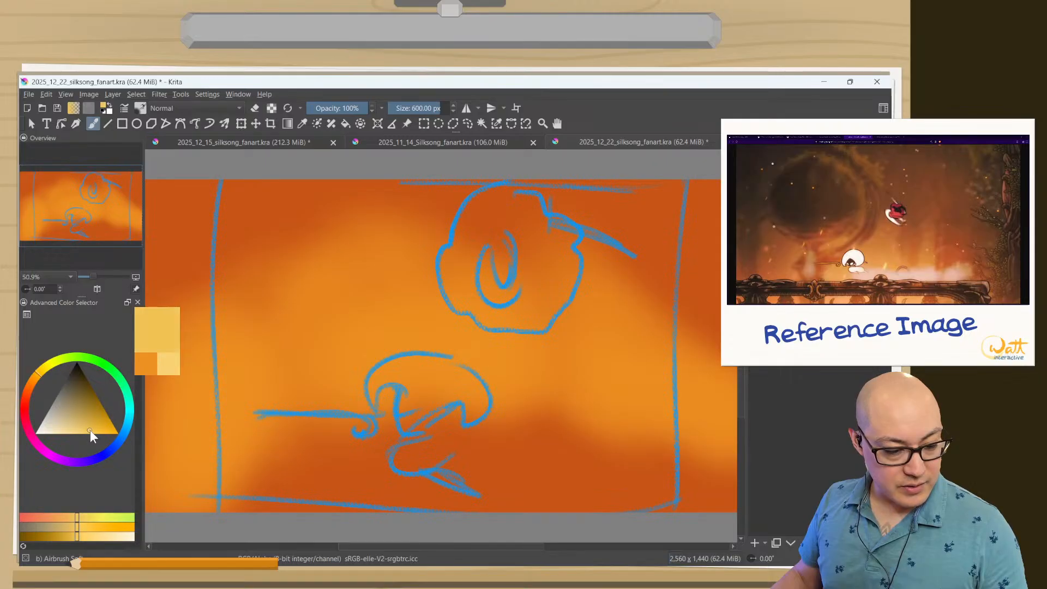
mouse_move(278, 440)
mouse_down()
mouse_move(318, 428)
mouse_move(417, 436)
mouse_move(643, 472)
mouse_move(537, 437)
mouse_move(511, 415)
mouse_move(349, 434)
mouse_up()
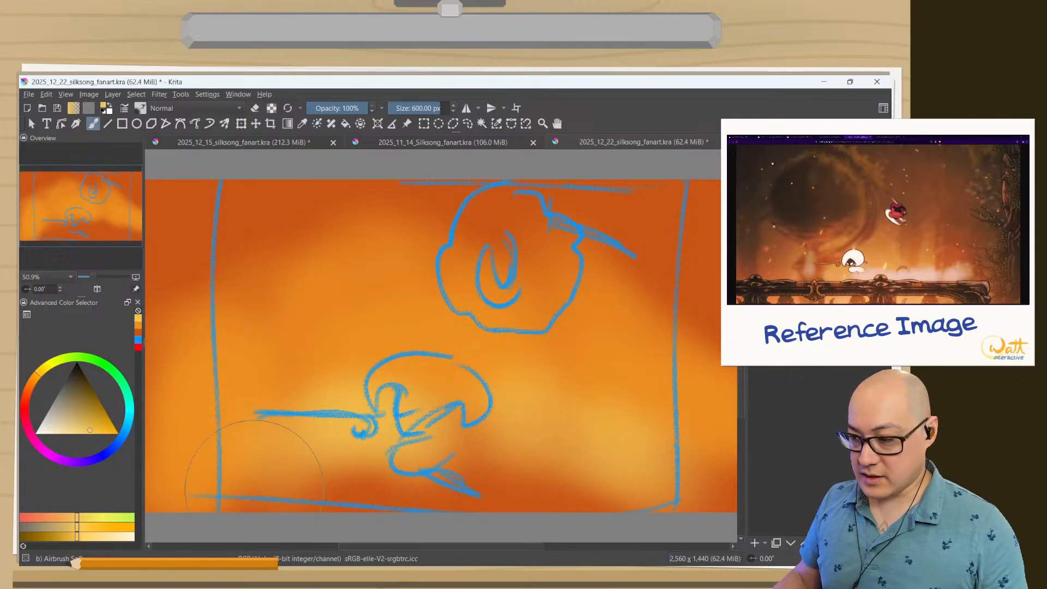
mouse_move(581, 484)
mouse_down()
mouse_move(412, 468)
mouse_move(230, 490)
mouse_move(170, 453)
mouse_up()
drag(709, 470, 684, 457)
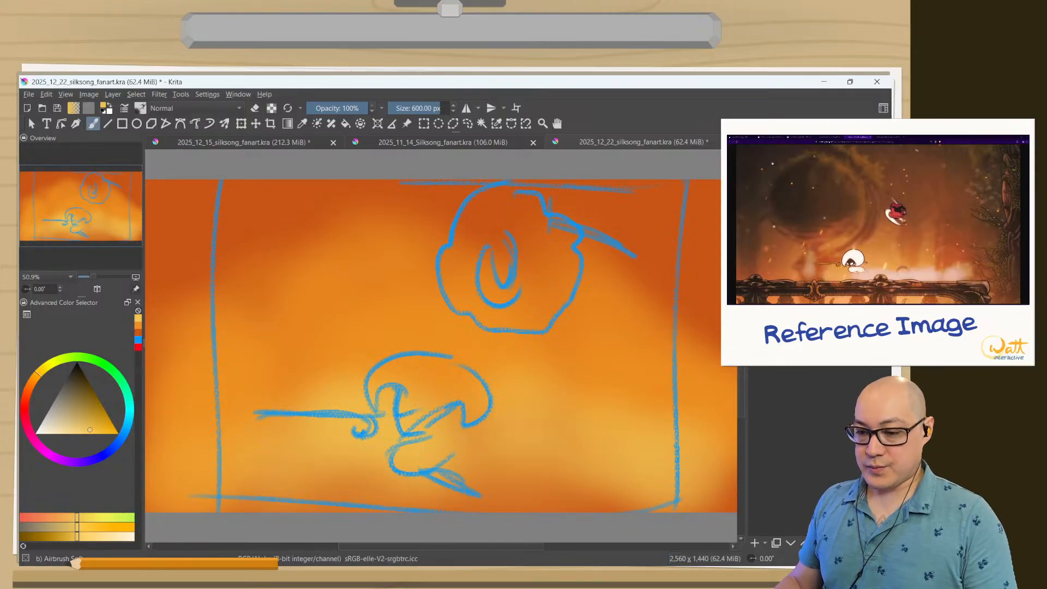
Name the empty character layer Lace and load the 05b Jazza Thick brush with white.
key(F3)
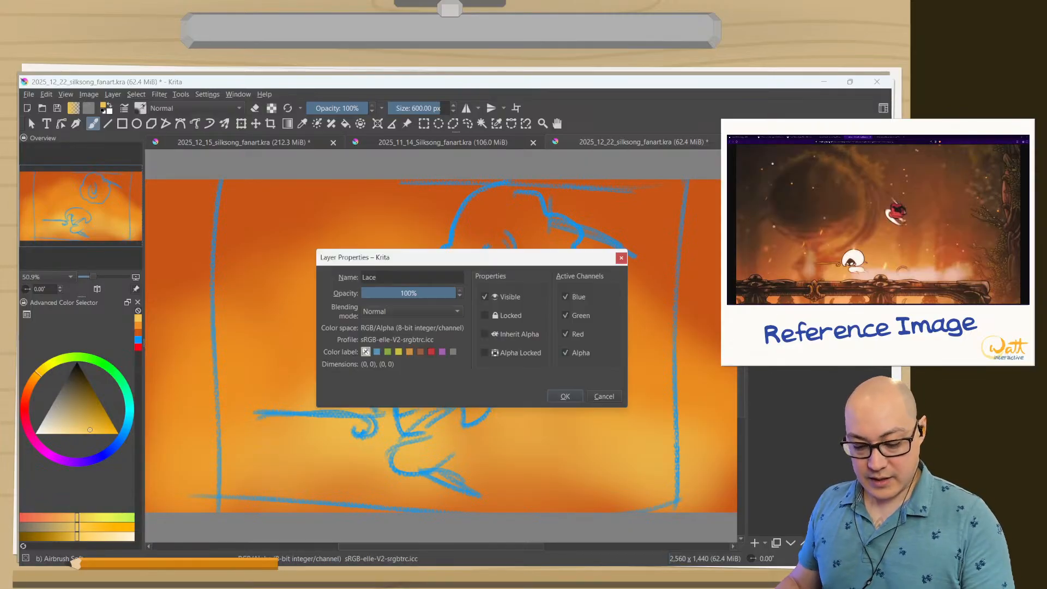
key(Escape)
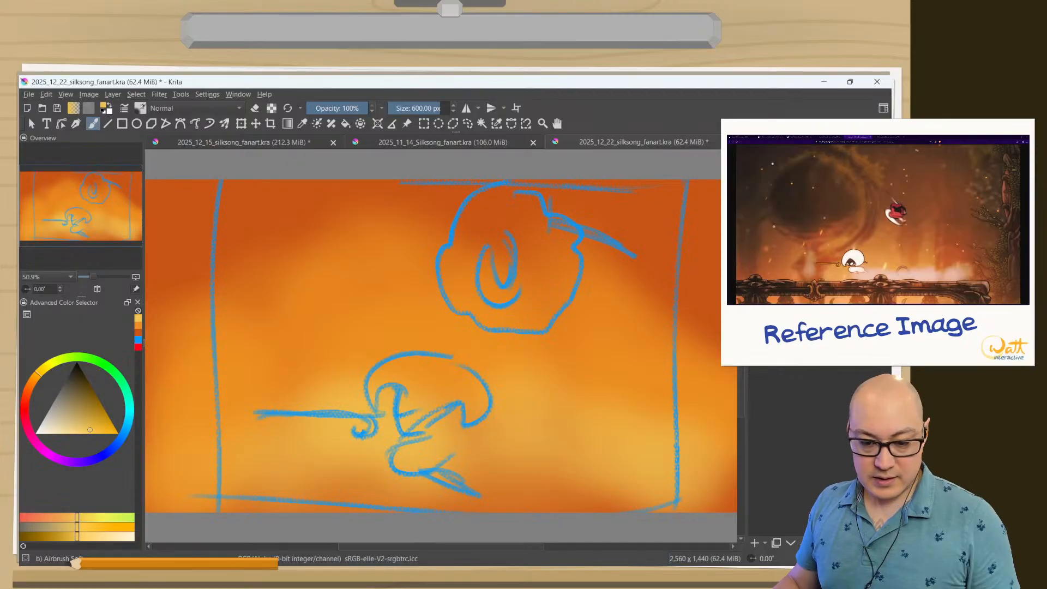
right_click(364, 396)
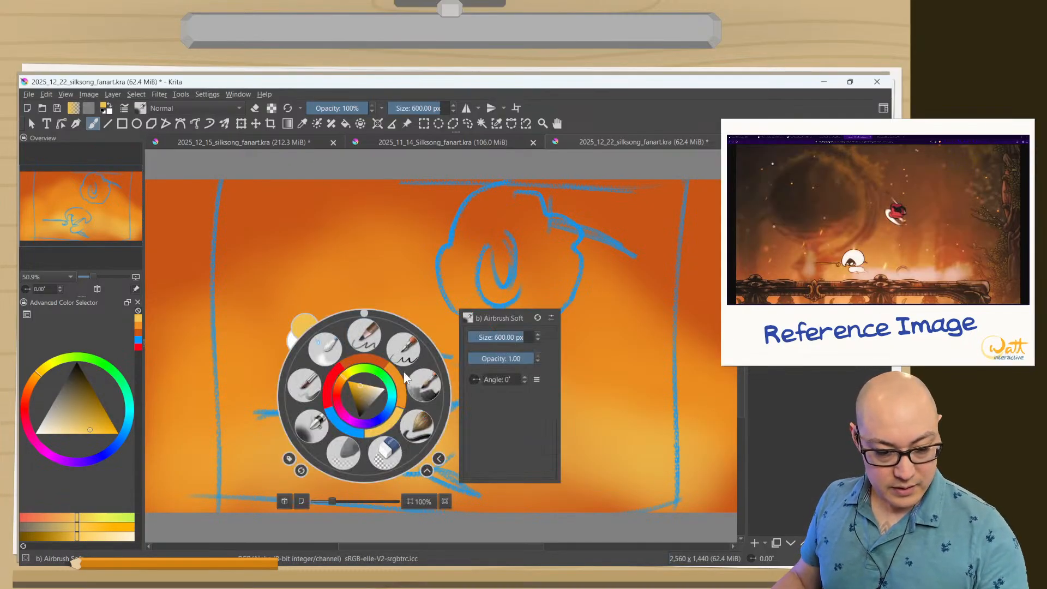
click(422, 382)
right_click(289, 403)
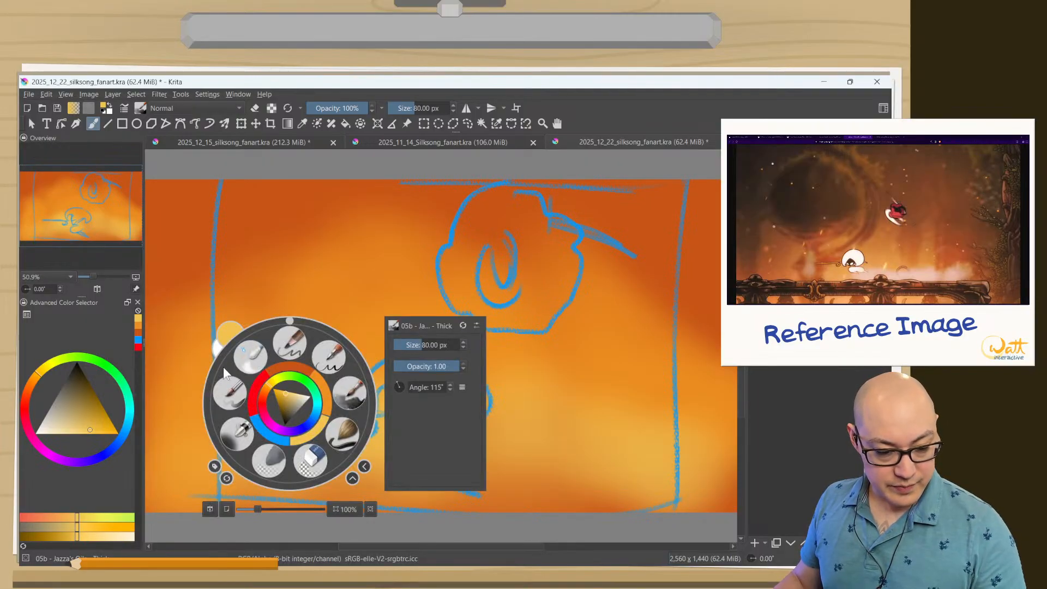
drag(303, 399, 309, 395)
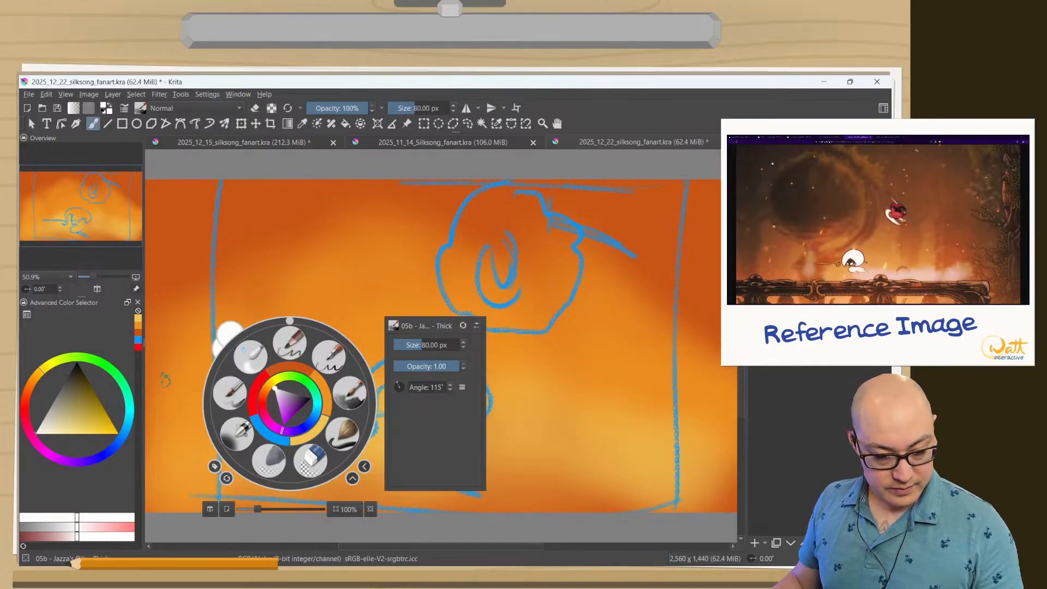
click(351, 397)
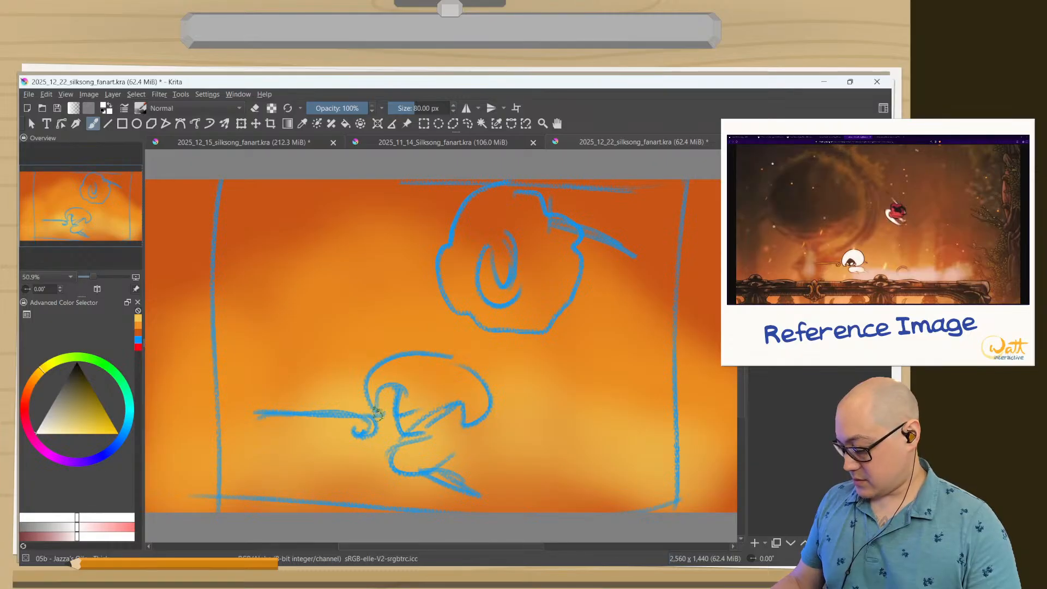
Block in the lower character's hair and head as a solid white shape following the blue sketch.
key(Tab)
mouse_move(371, 420)
mouse_down()
mouse_move(358, 367)
mouse_move(374, 269)
mouse_up()
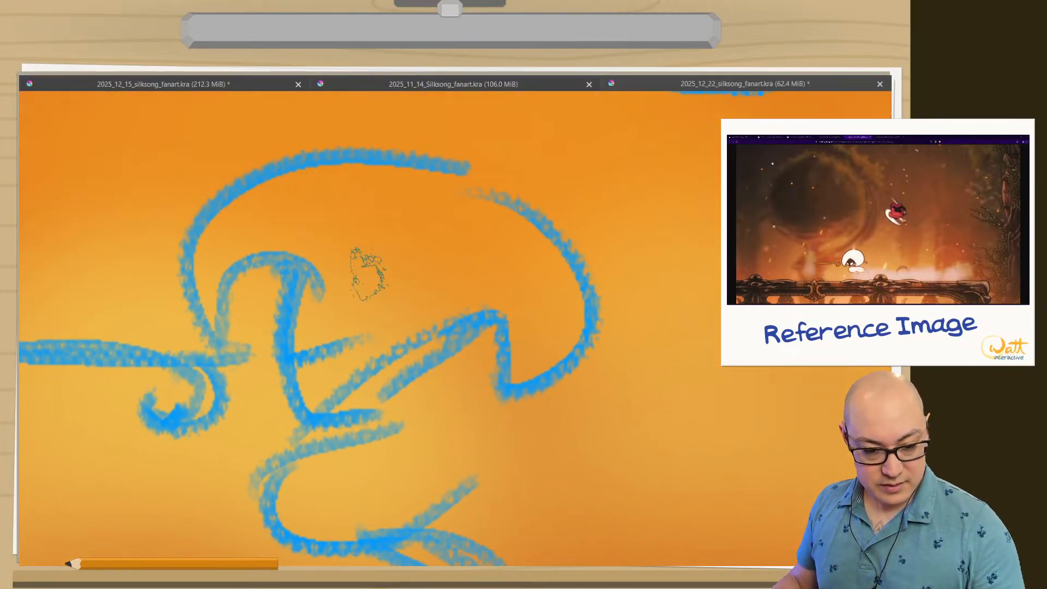
mouse_move(497, 382)
mouse_down()
mouse_move(579, 333)
mouse_move(319, 193)
mouse_move(246, 222)
mouse_move(229, 382)
mouse_move(222, 246)
mouse_move(474, 338)
mouse_move(467, 292)
mouse_move(328, 226)
mouse_move(324, 382)
mouse_move(365, 229)
mouse_move(416, 292)
mouse_move(560, 327)
mouse_move(561, 293)
mouse_move(570, 308)
mouse_up()
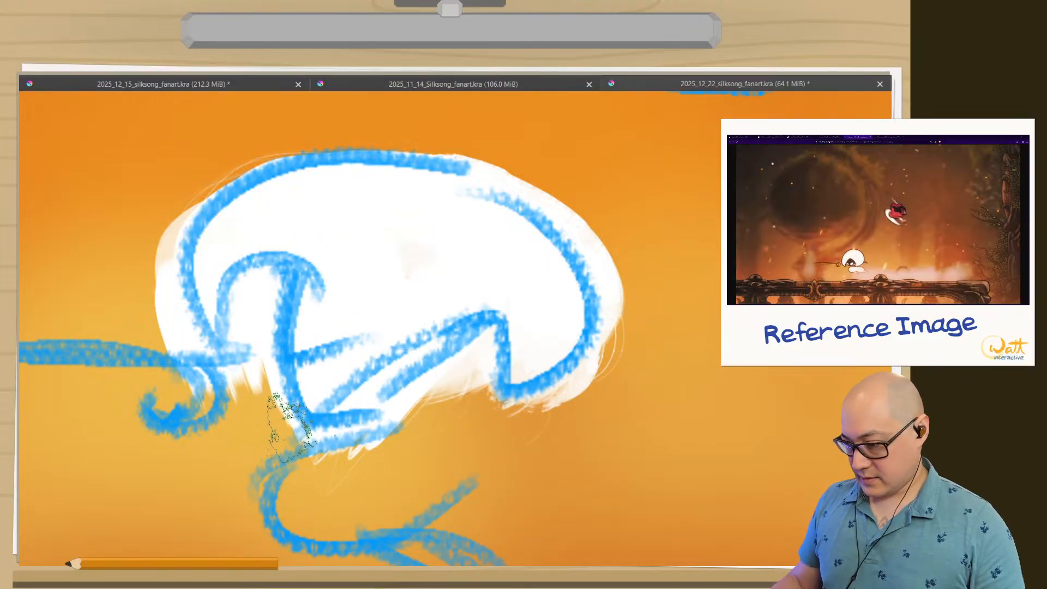
drag(287, 456, 285, 507)
drag(260, 471, 243, 436)
Hide the blue sketch and reset the thick brush to its preset size of 80 px.
key(Tab)
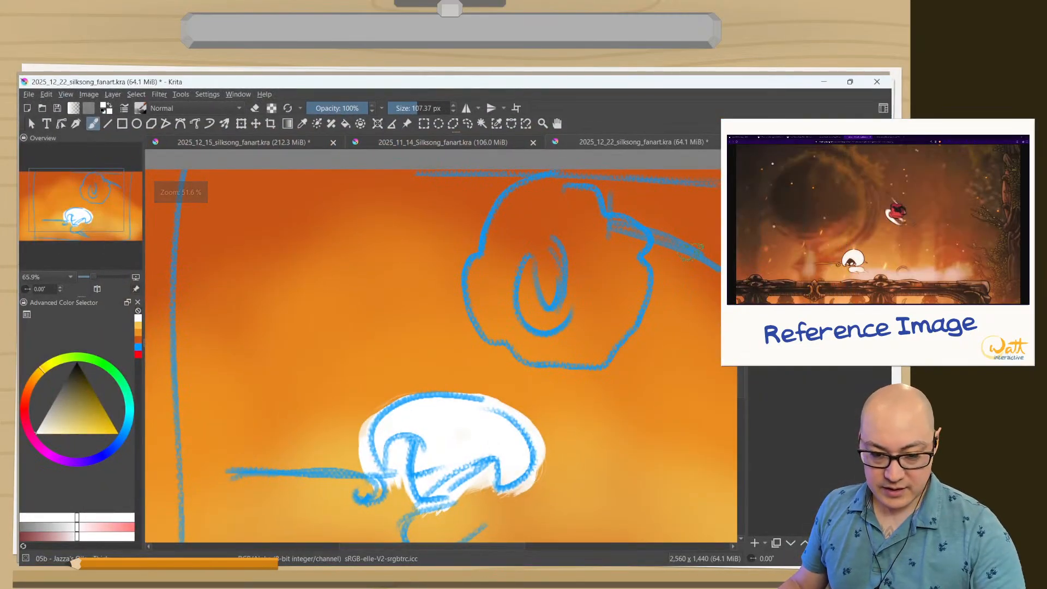
click(756, 314)
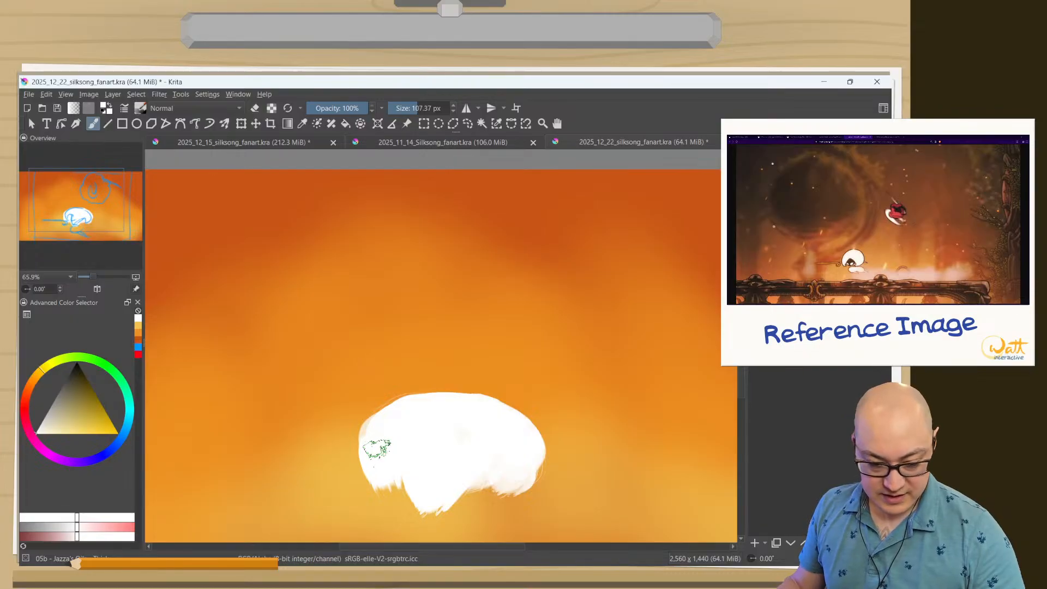
drag(365, 429, 313, 327)
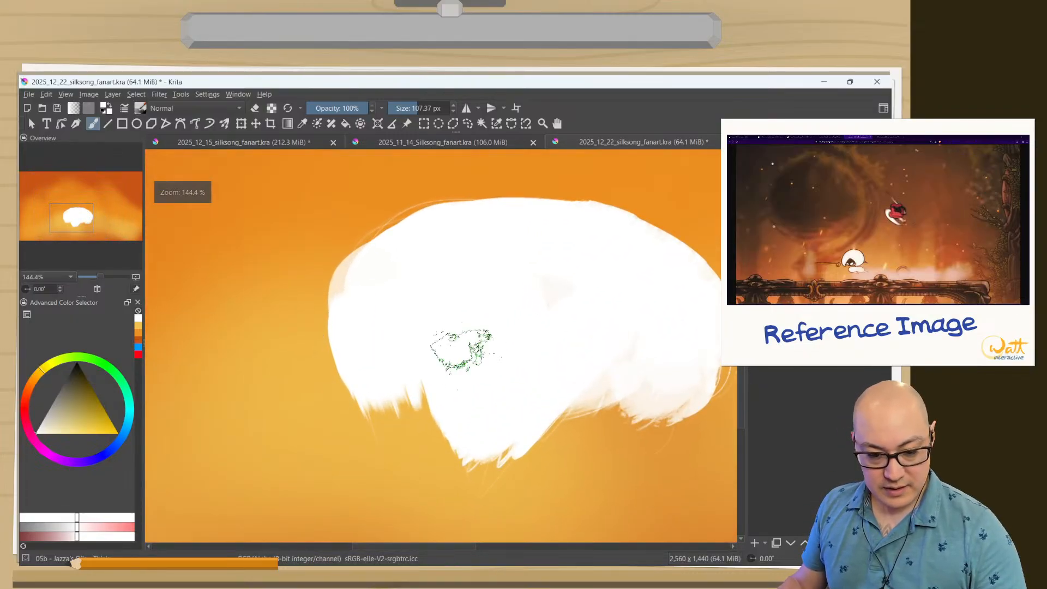
right_click(459, 313)
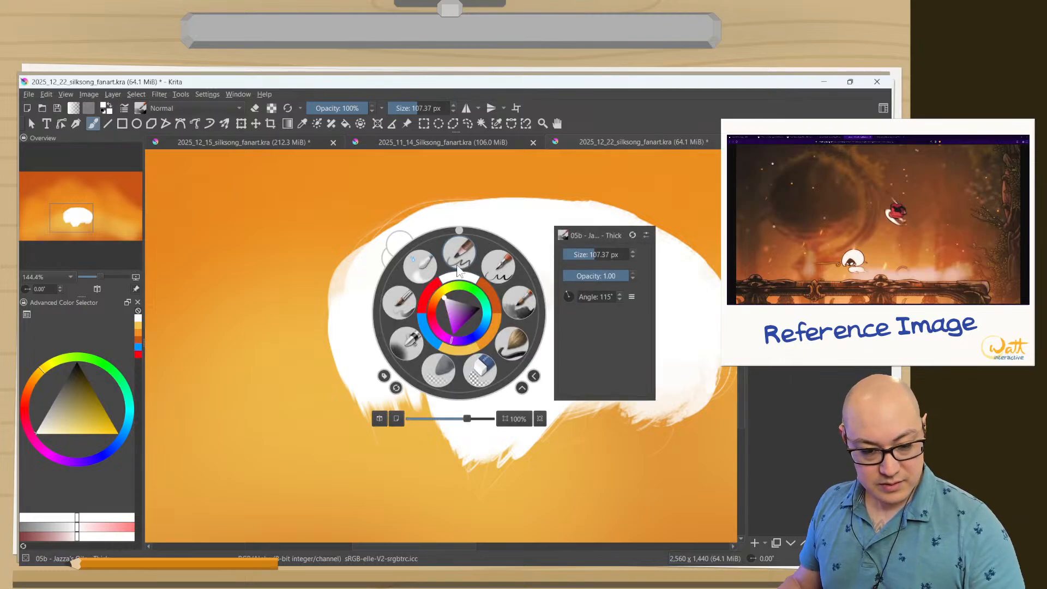
click(634, 235)
click(517, 304)
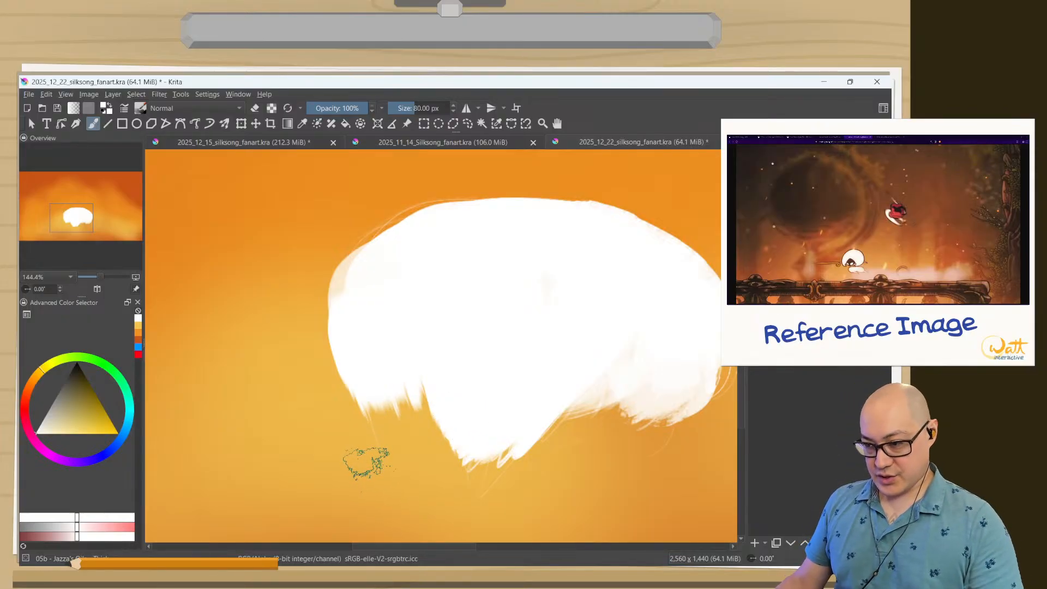
Extend the white shape with broad strokes along its sides and underside into a full, rounded oval.
mouse_move(671, 349)
mouse_down()
mouse_move(643, 438)
mouse_move(670, 359)
mouse_move(705, 359)
mouse_move(680, 387)
mouse_move(708, 359)
mouse_move(674, 422)
mouse_move(702, 336)
mouse_move(585, 461)
mouse_move(656, 396)
mouse_move(574, 431)
mouse_up()
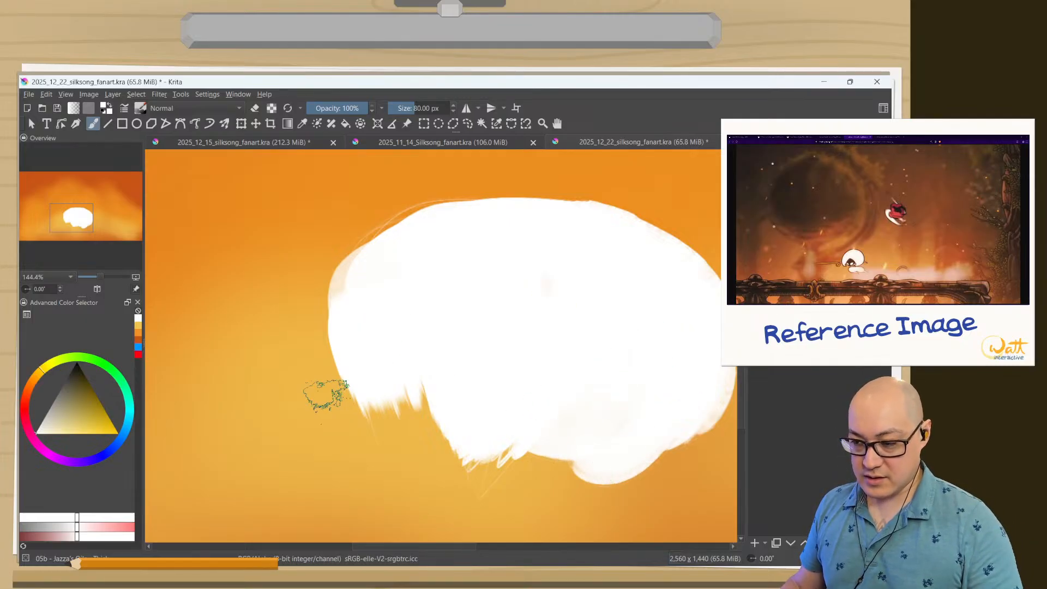
mouse_move(326, 394)
mouse_down()
mouse_move(393, 420)
mouse_move(409, 416)
mouse_move(414, 378)
mouse_move(363, 337)
mouse_move(392, 232)
mouse_move(546, 261)
mouse_up()
drag(409, 297, 681, 325)
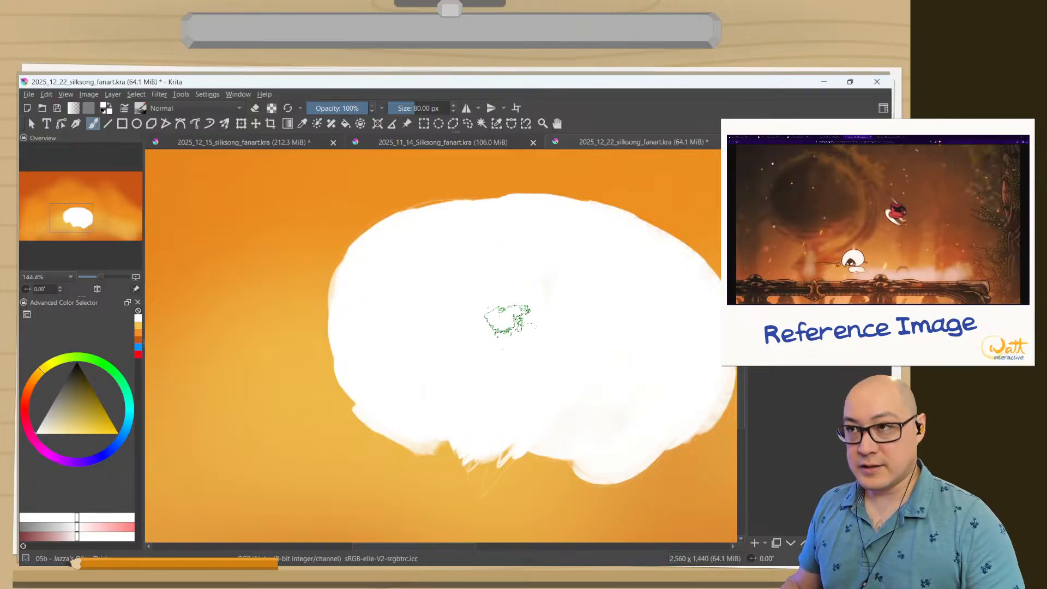
drag(409, 381, 309, 306)
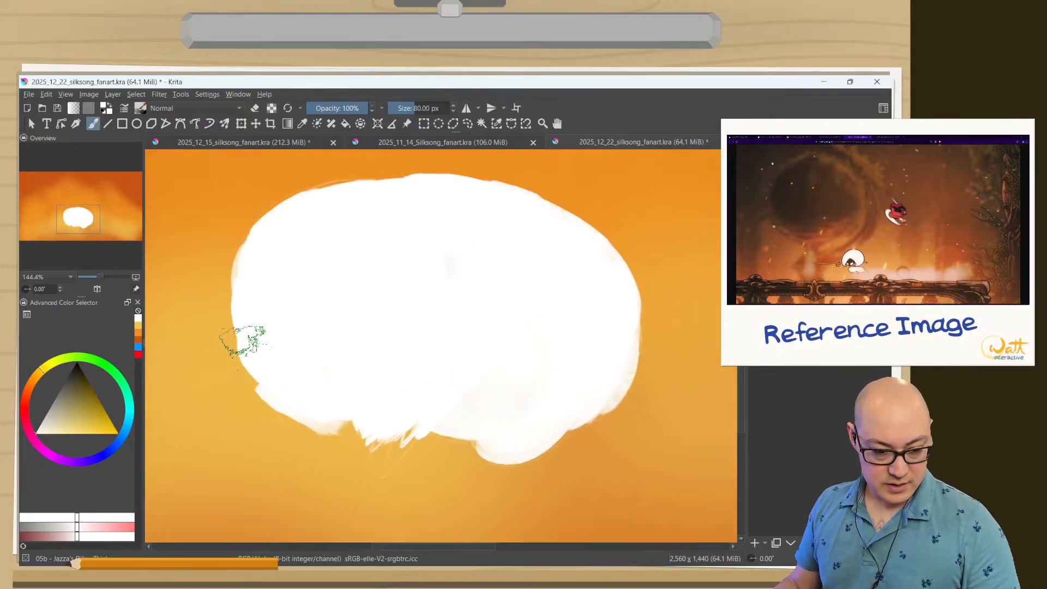
mouse_move(245, 339)
mouse_down()
mouse_move(285, 409)
mouse_move(254, 358)
mouse_move(316, 435)
mouse_move(451, 413)
mouse_move(573, 372)
mouse_move(583, 417)
mouse_move(597, 349)
mouse_move(601, 409)
mouse_move(590, 349)
mouse_move(559, 451)
mouse_move(379, 375)
mouse_move(537, 402)
mouse_move(337, 421)
mouse_move(443, 453)
mouse_move(399, 460)
mouse_move(533, 405)
mouse_move(500, 380)
mouse_move(497, 434)
mouse_move(354, 462)
mouse_move(259, 380)
mouse_move(247, 413)
mouse_move(289, 410)
mouse_move(367, 347)
mouse_move(367, 445)
mouse_up()
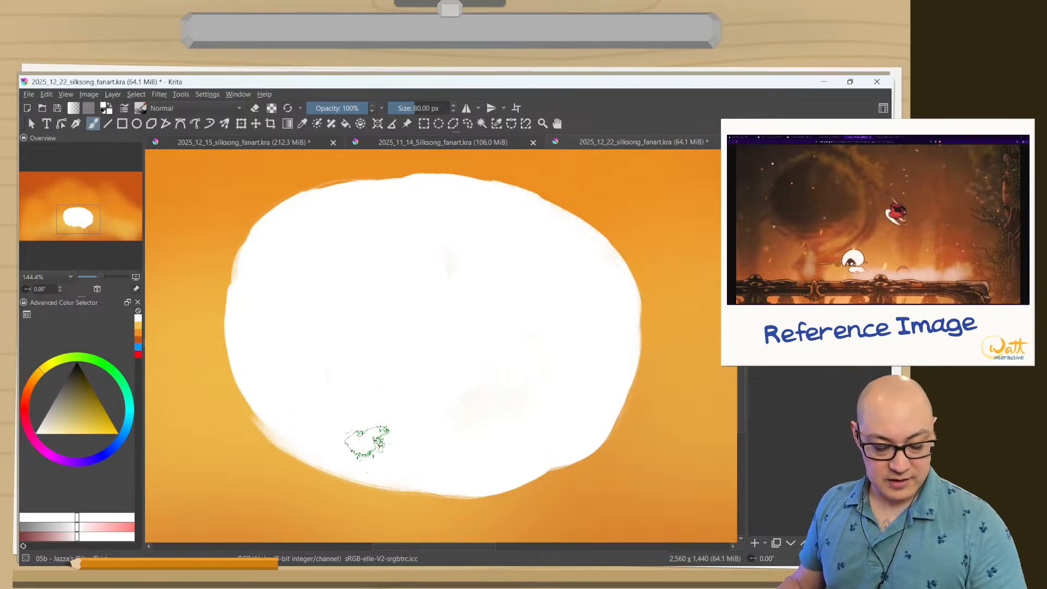
Erase a curved notch into the lower-left edge of the white oval with the brush at 28.80 px, leaving a pointed hair tip.
key(e)
shift+drag(330, 482, 306, 471)
mouse_move(374, 478)
shift+mouse_down()
mouse_move(329, 478)
mouse_move(371, 481)
shift+mouse_up()
mouse_move(309, 446)
mouse_down()
mouse_move(349, 474)
mouse_move(329, 439)
mouse_move(365, 481)
mouse_move(317, 428)
mouse_move(335, 449)
mouse_move(326, 428)
mouse_up()
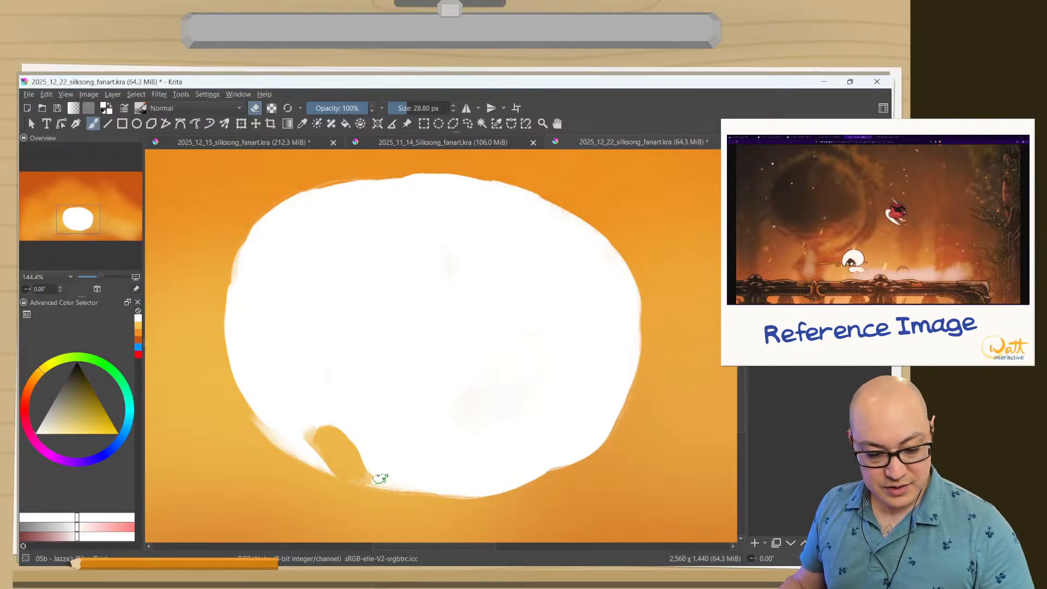
mouse_move(380, 479)
mouse_down()
mouse_move(337, 453)
mouse_move(382, 493)
mouse_move(373, 477)
mouse_move(324, 483)
mouse_move(343, 465)
mouse_move(310, 469)
mouse_move(328, 467)
mouse_move(323, 455)
mouse_move(327, 468)
mouse_move(334, 463)
mouse_move(282, 444)
mouse_move(270, 417)
mouse_move(282, 452)
mouse_move(279, 405)
mouse_move(289, 397)
mouse_move(276, 426)
mouse_move(278, 416)
mouse_move(317, 457)
mouse_move(295, 413)
mouse_move(327, 461)
mouse_move(290, 429)
mouse_up()
key(e)
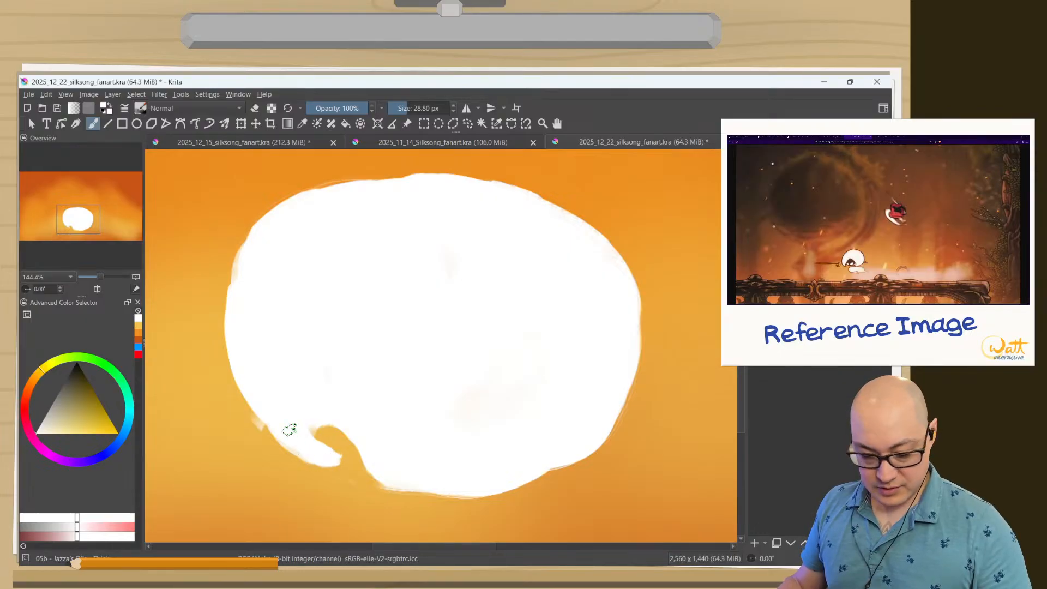
Erase a second curved notch into the lower-right edge of the white oval and trim the underside between the notches.
key(e)
mouse_move(551, 451)
mouse_down()
mouse_move(540, 473)
mouse_move(552, 438)
mouse_move(566, 435)
mouse_move(557, 446)
mouse_move(542, 430)
mouse_move(554, 440)
mouse_move(512, 433)
mouse_move(552, 437)
mouse_move(557, 453)
mouse_move(560, 443)
mouse_move(499, 489)
mouse_up()
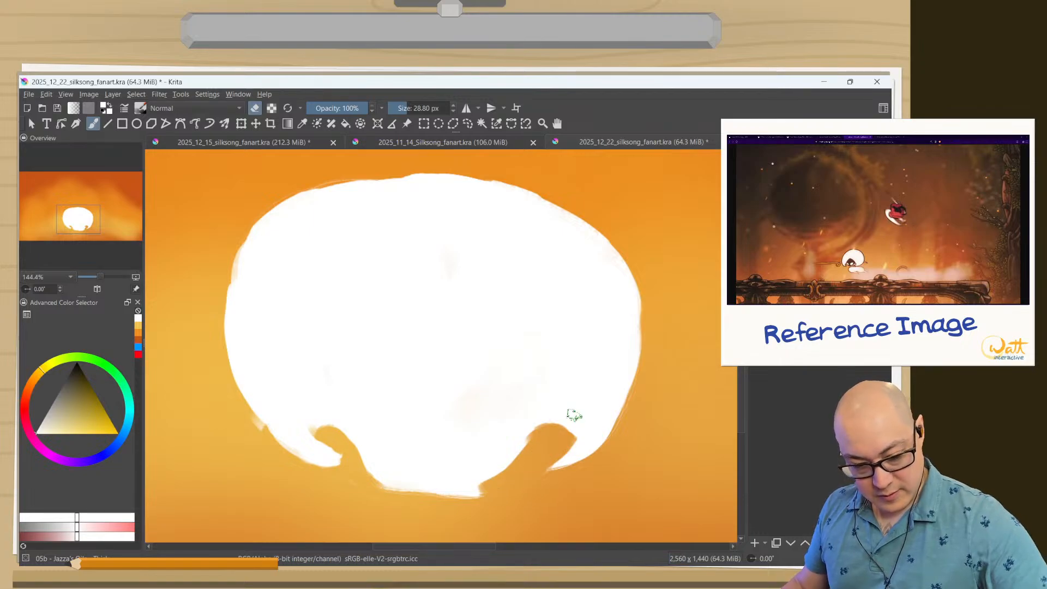
mouse_move(523, 447)
mouse_down()
mouse_move(445, 507)
mouse_move(479, 493)
mouse_move(455, 478)
mouse_move(519, 464)
mouse_move(384, 475)
mouse_up()
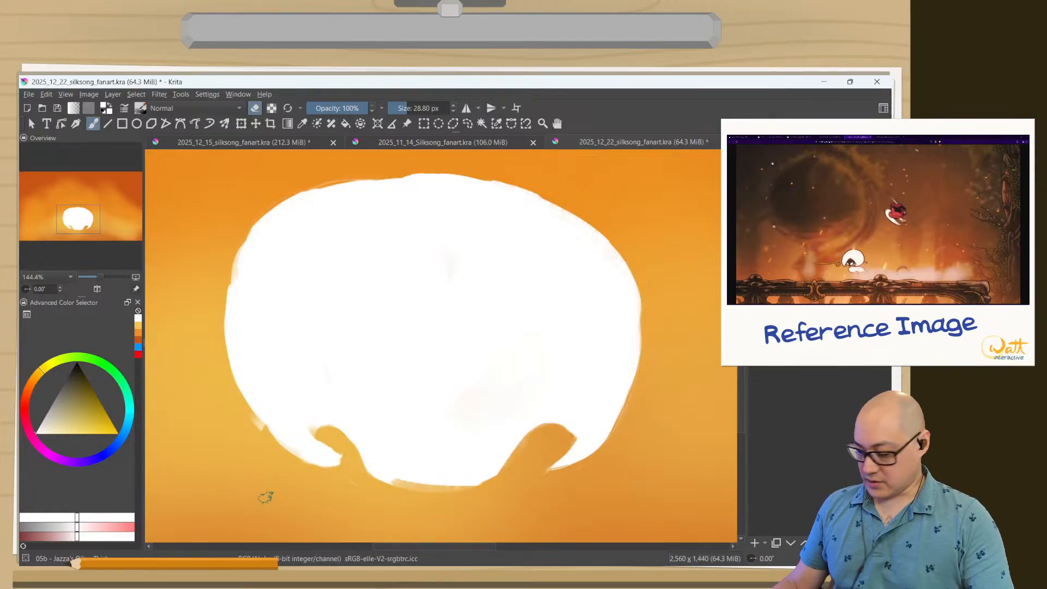
Check the white silhouette with the canvas view mirrored horizontally.
key(p)
key(m)
key(m)
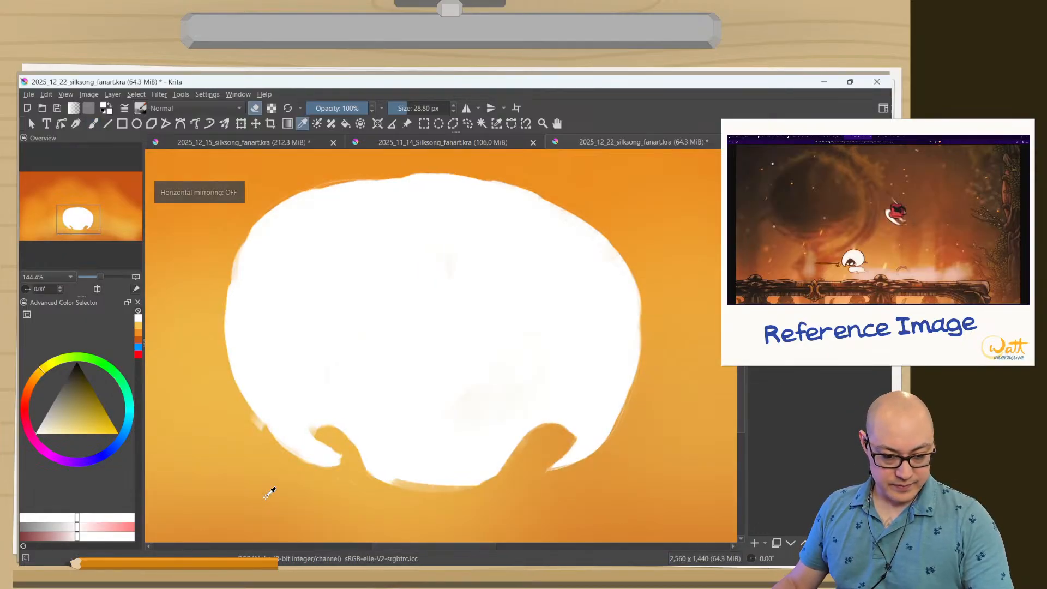
key(m)
key(m)
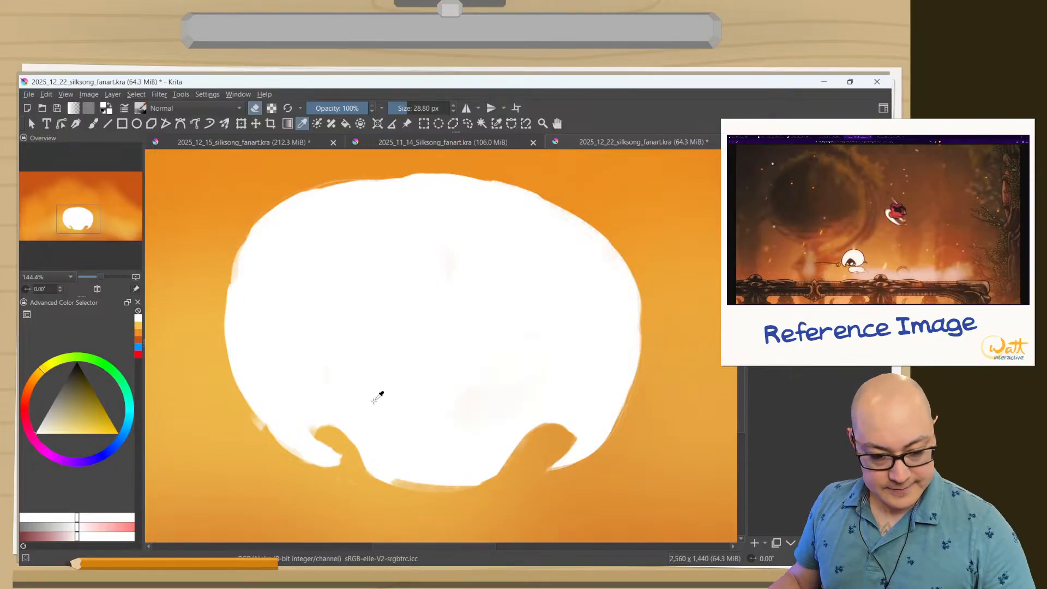
Paint the lower-right notch closed with white and smooth the oval's underside there.
key(e)
key(b)
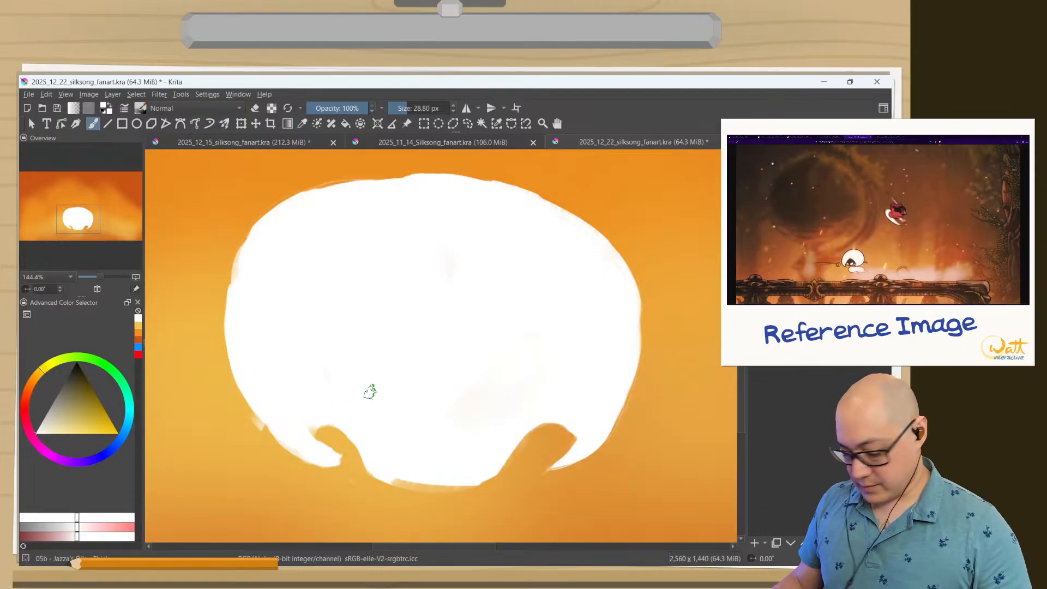
mouse_move(558, 422)
mouse_down()
mouse_move(551, 447)
mouse_move(585, 414)
mouse_move(542, 469)
mouse_up()
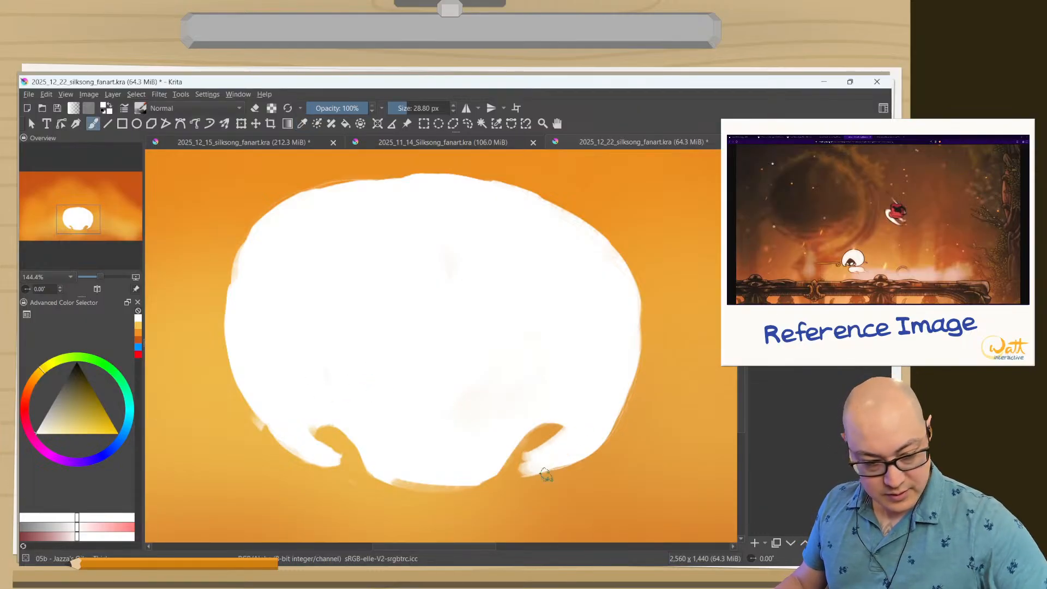
key(m)
key(m)
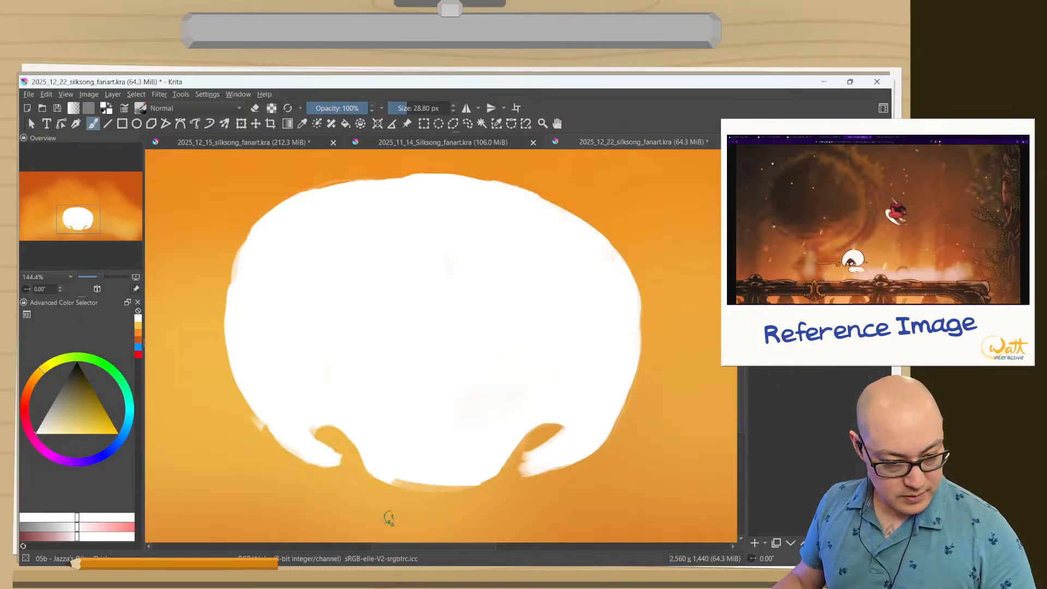
mouse_move(549, 421)
mouse_down()
mouse_move(527, 447)
mouse_move(575, 409)
mouse_move(499, 472)
mouse_up()
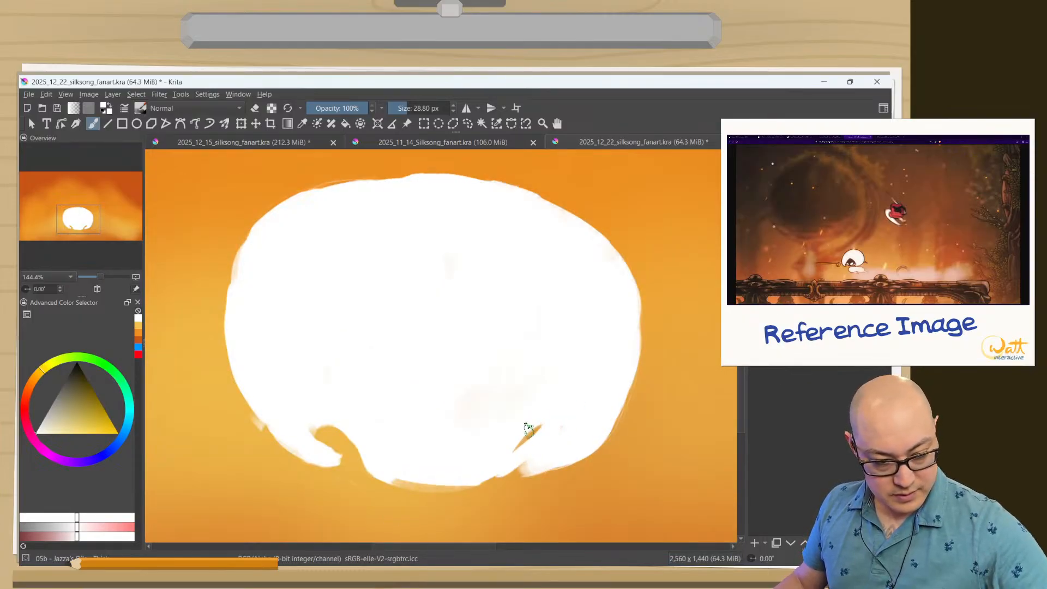
drag(550, 413, 505, 452)
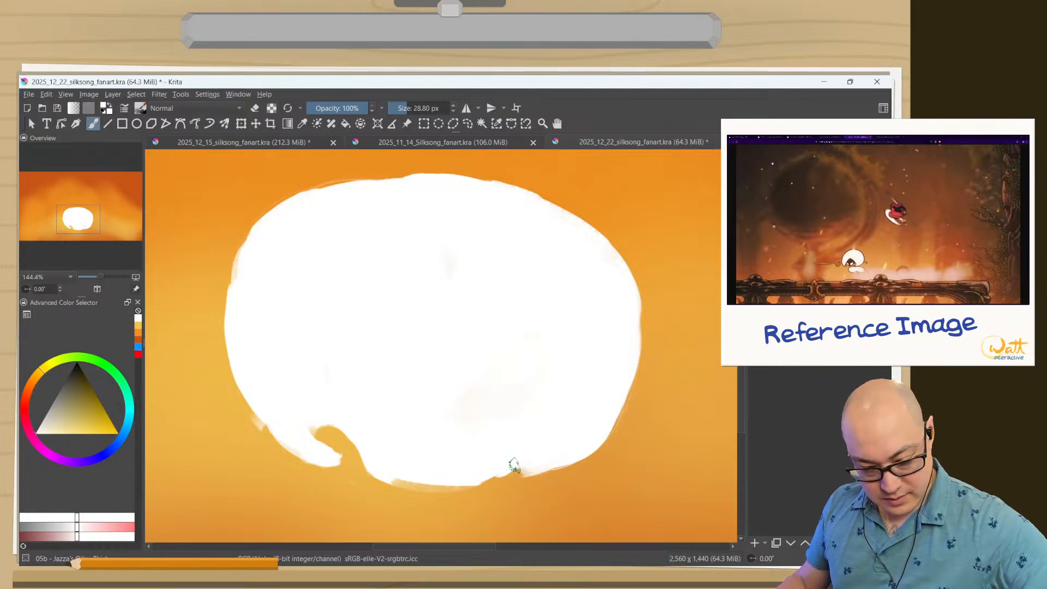
drag(573, 448, 456, 472)
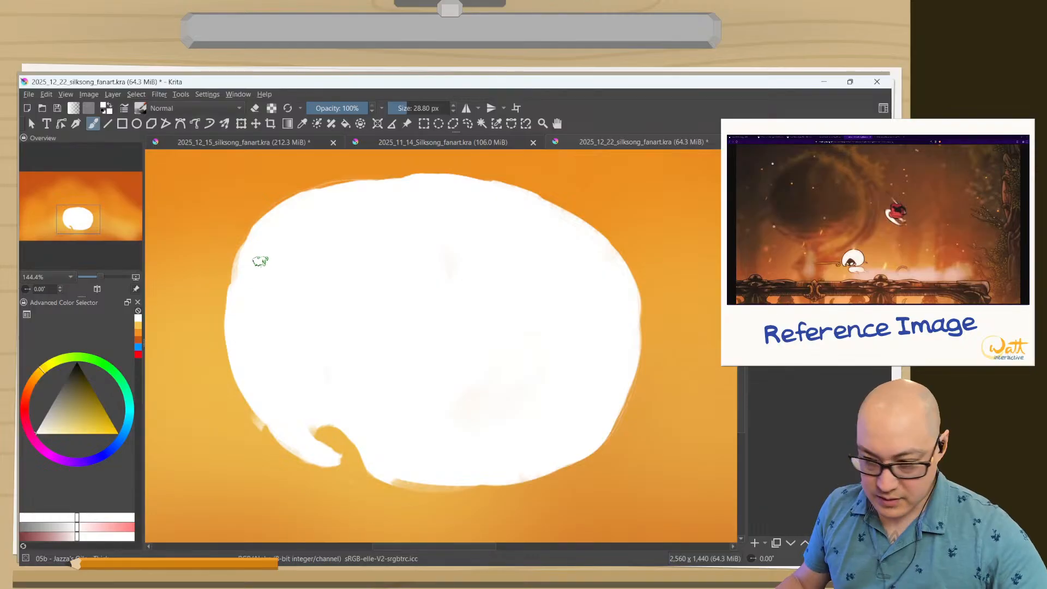
Erase along the oval's left side to make it narrower and rounder, and shorten the hair tip beside the remaining notch.
key(e)
mouse_move(320, 188)
mouse_down()
mouse_move(240, 261)
mouse_move(324, 180)
mouse_move(267, 219)
mouse_up()
mouse_move(241, 262)
mouse_down()
mouse_move(364, 166)
mouse_move(231, 286)
mouse_move(271, 240)
mouse_move(216, 327)
mouse_up()
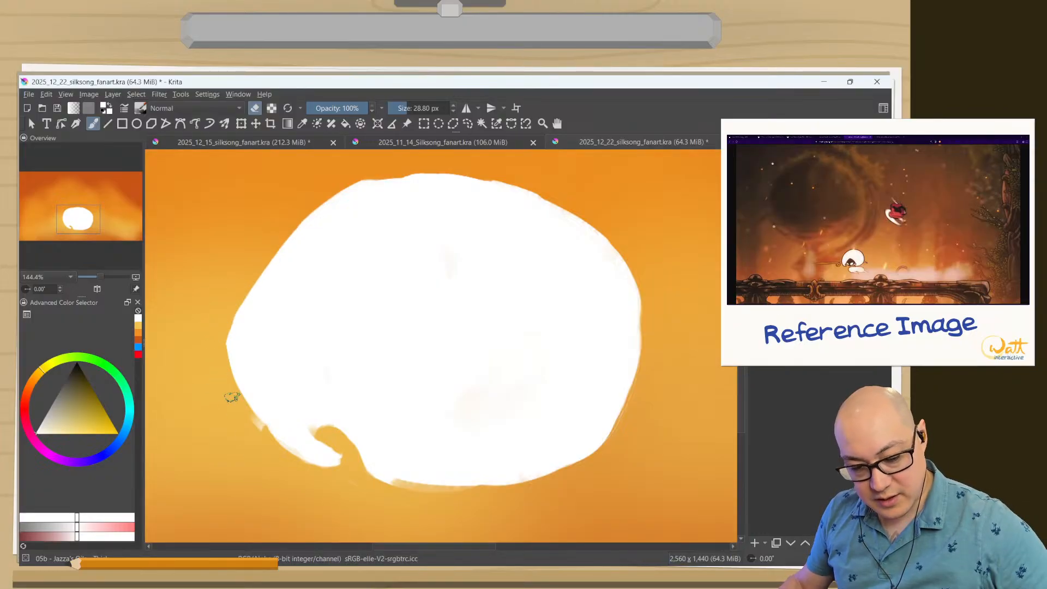
mouse_move(255, 264)
mouse_down()
mouse_move(227, 376)
mouse_move(256, 272)
mouse_move(245, 422)
mouse_up()
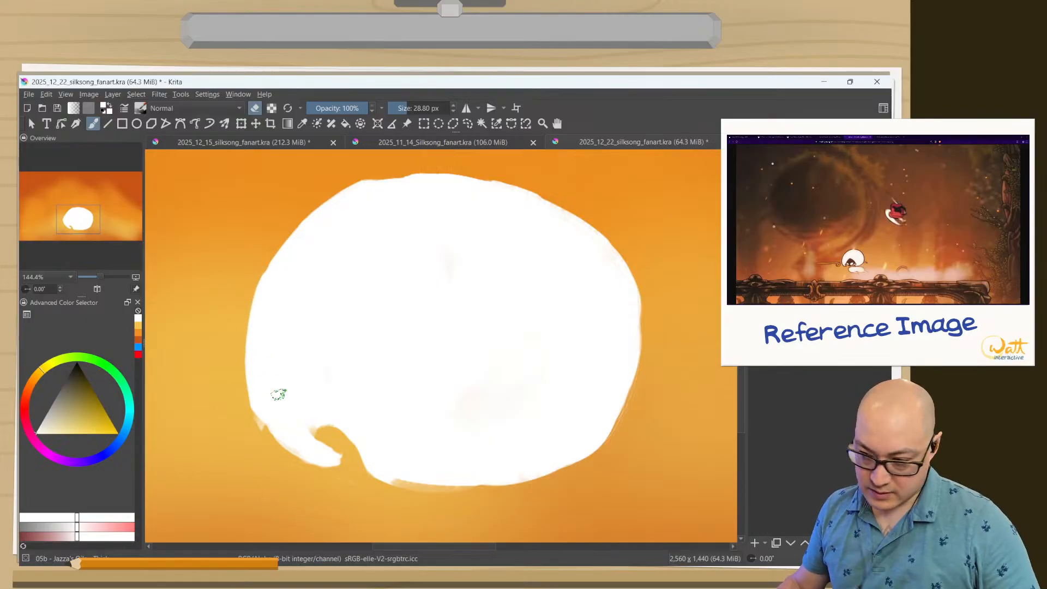
mouse_move(312, 430)
mouse_down()
mouse_move(338, 442)
mouse_move(329, 442)
mouse_move(346, 460)
mouse_move(322, 433)
mouse_move(344, 463)
mouse_move(326, 438)
mouse_move(300, 455)
mouse_move(322, 468)
mouse_move(237, 415)
mouse_up()
key(e)
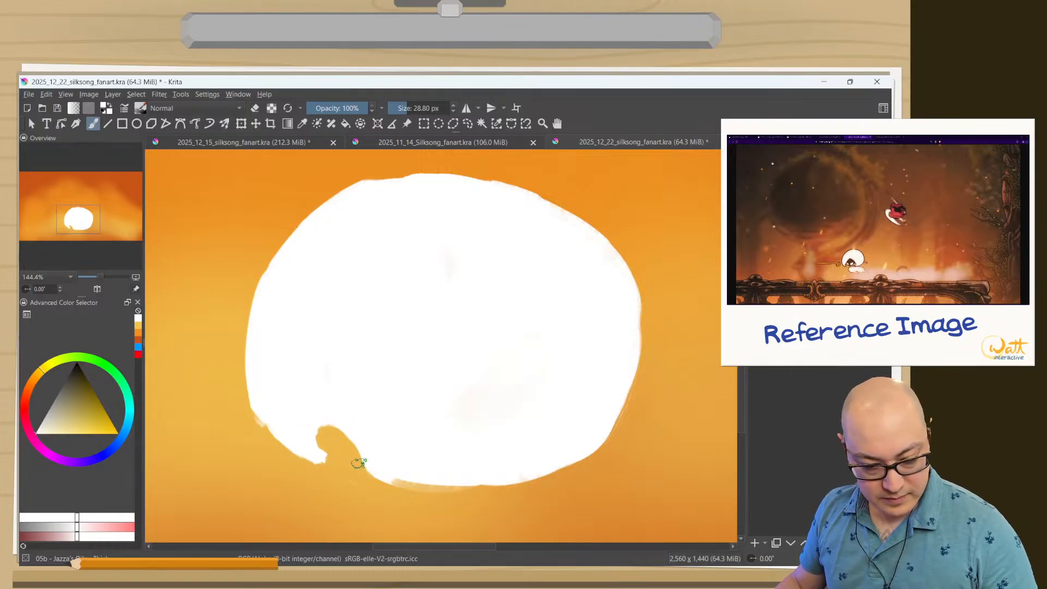
Paint a black diamond outline in the white oval's lower middle and erase a curved notch beside its lower-right side.
right_click(310, 378)
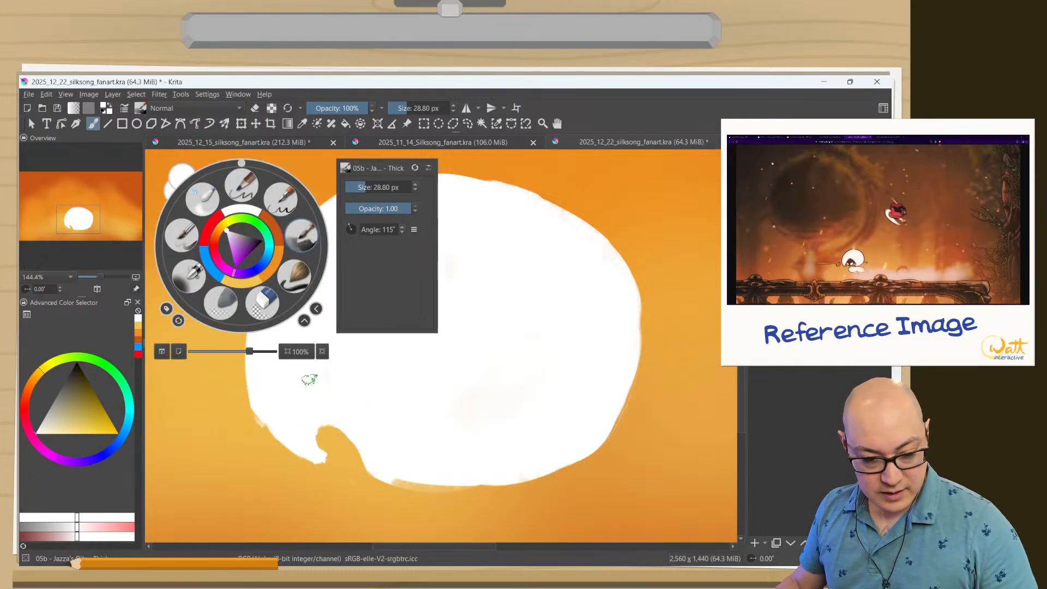
click(259, 240)
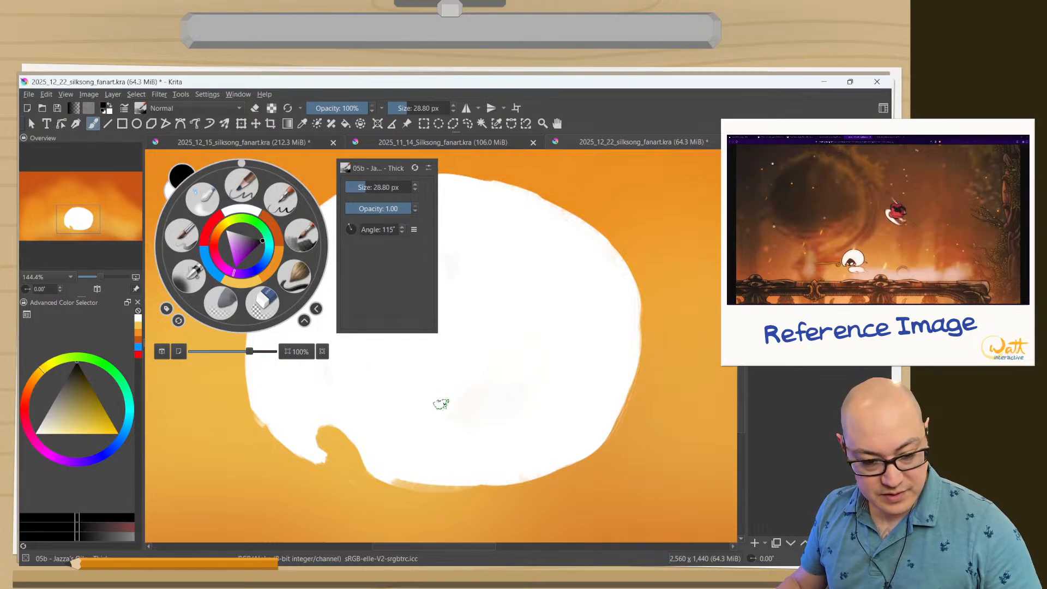
click(440, 405)
click(341, 419)
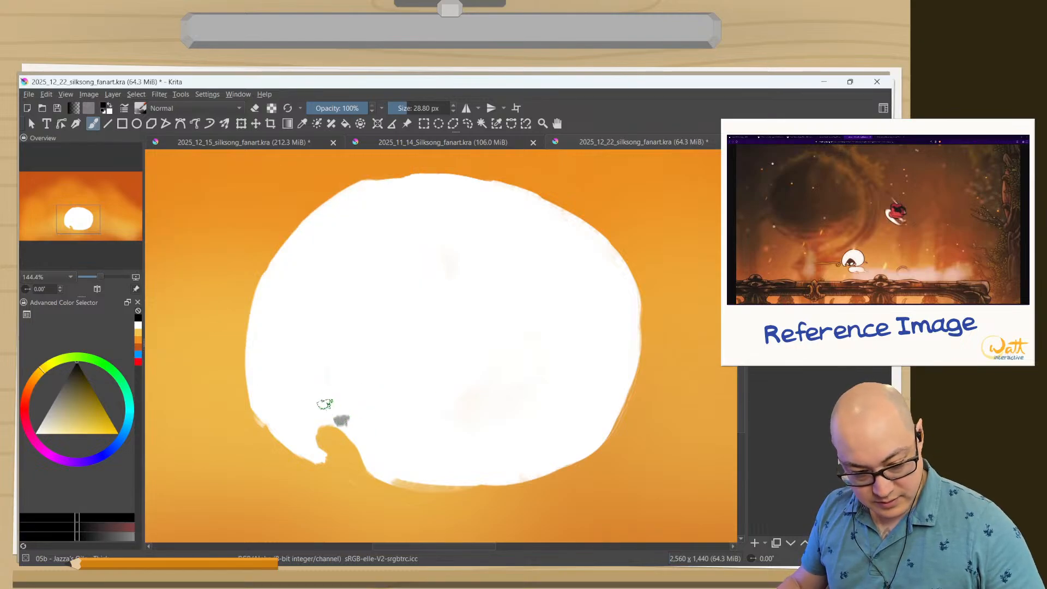
mouse_move(338, 423)
mouse_down()
mouse_move(408, 352)
mouse_move(450, 365)
mouse_move(470, 392)
mouse_move(439, 457)
mouse_up()
mouse_move(479, 411)
mouse_down()
mouse_move(467, 434)
mouse_move(393, 483)
mouse_up()
drag(445, 451, 379, 480)
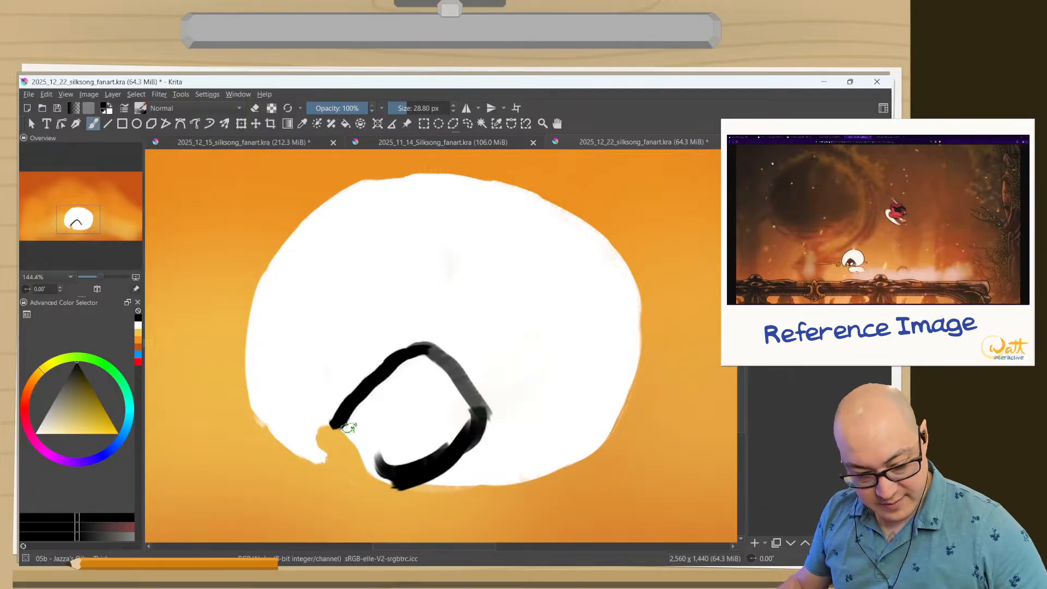
mouse_move(349, 425)
mouse_down()
mouse_move(384, 472)
mouse_move(356, 420)
mouse_up()
key(e)
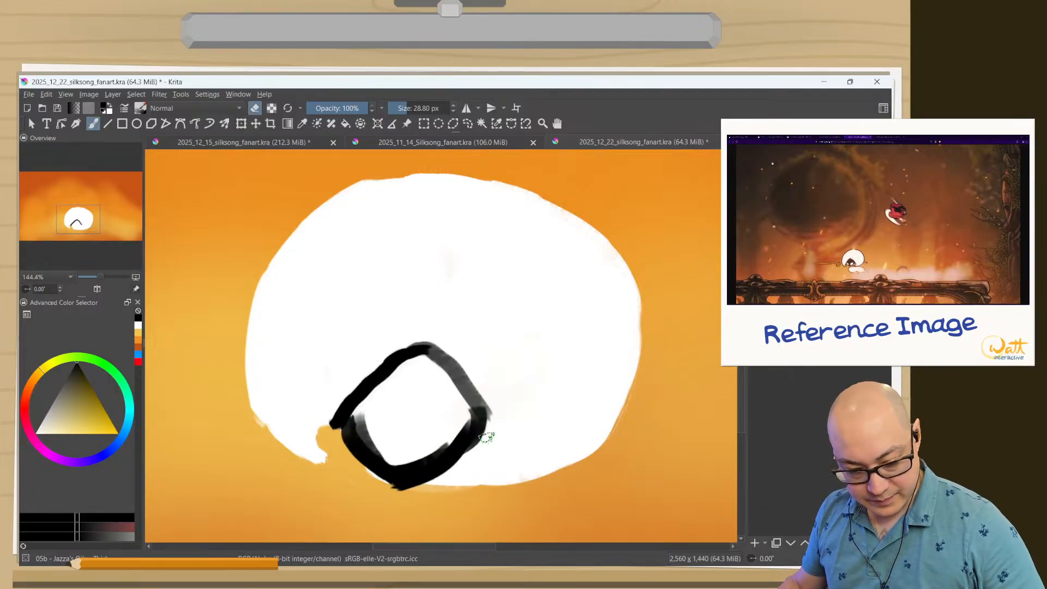
mouse_move(475, 467)
mouse_down()
mouse_move(451, 474)
mouse_move(488, 435)
mouse_move(415, 489)
mouse_move(476, 451)
mouse_move(431, 493)
mouse_move(487, 439)
mouse_move(506, 440)
mouse_move(476, 469)
mouse_move(499, 441)
mouse_move(494, 462)
mouse_move(502, 448)
mouse_move(462, 469)
mouse_move(472, 469)
mouse_move(463, 483)
mouse_move(483, 446)
mouse_up()
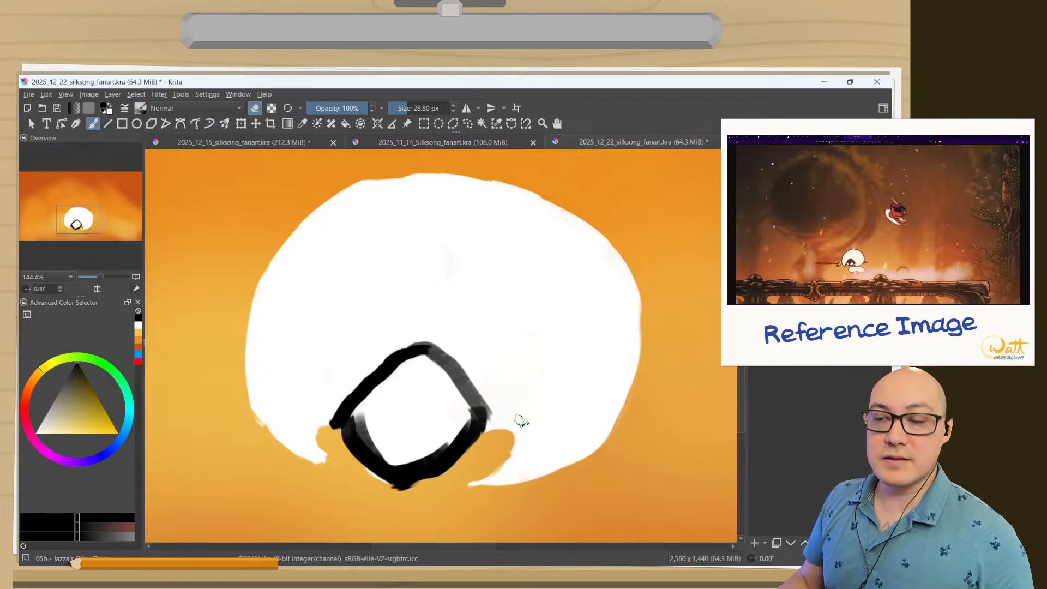
Fill the inside of the diamond outline with solid black using an 80 px brush.
right_click(356, 419)
click(359, 382)
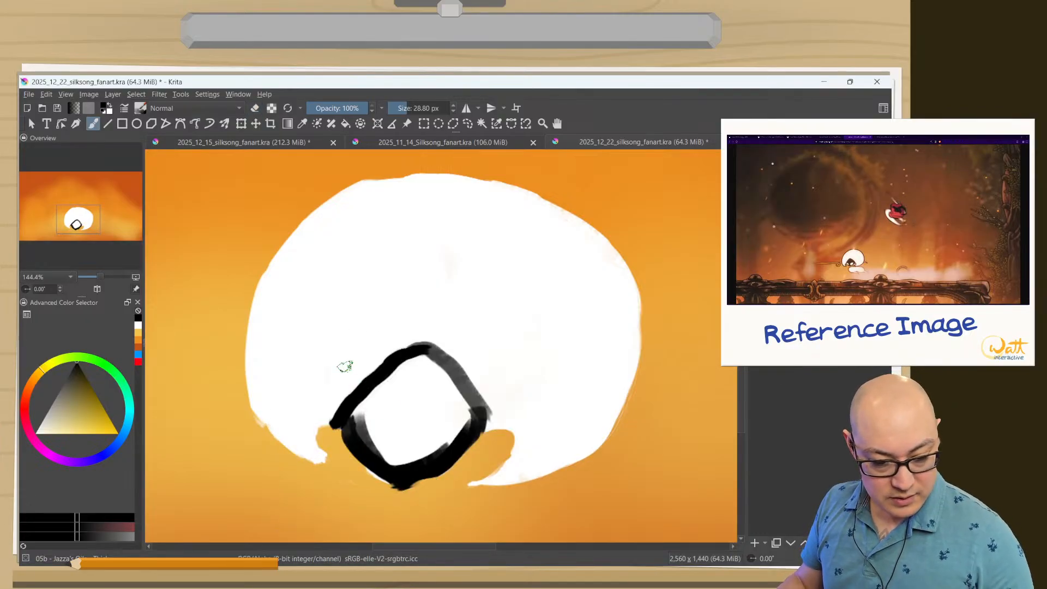
drag(424, 365, 431, 391)
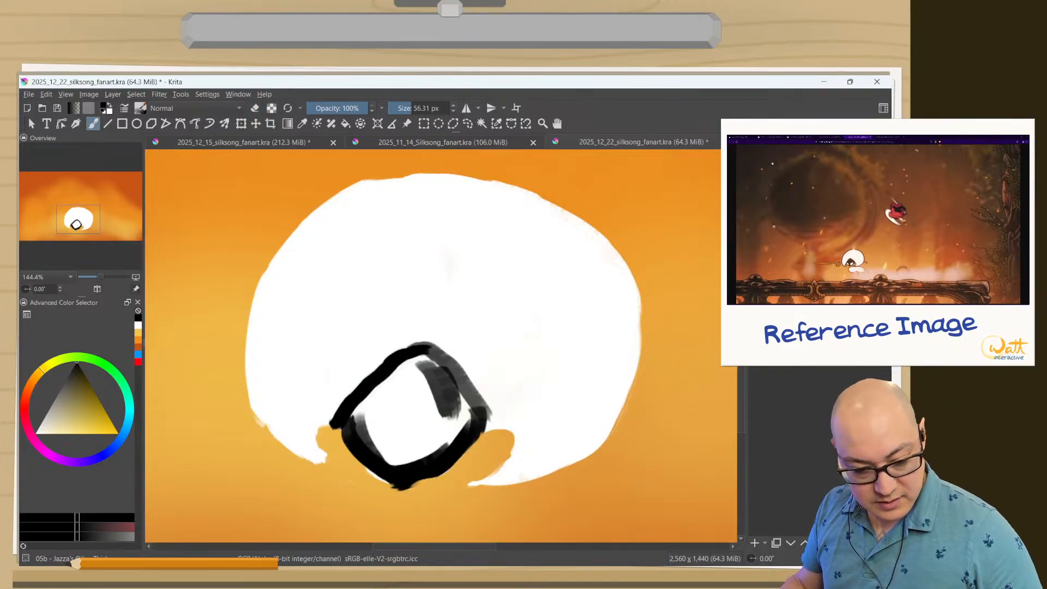
right_click(238, 242)
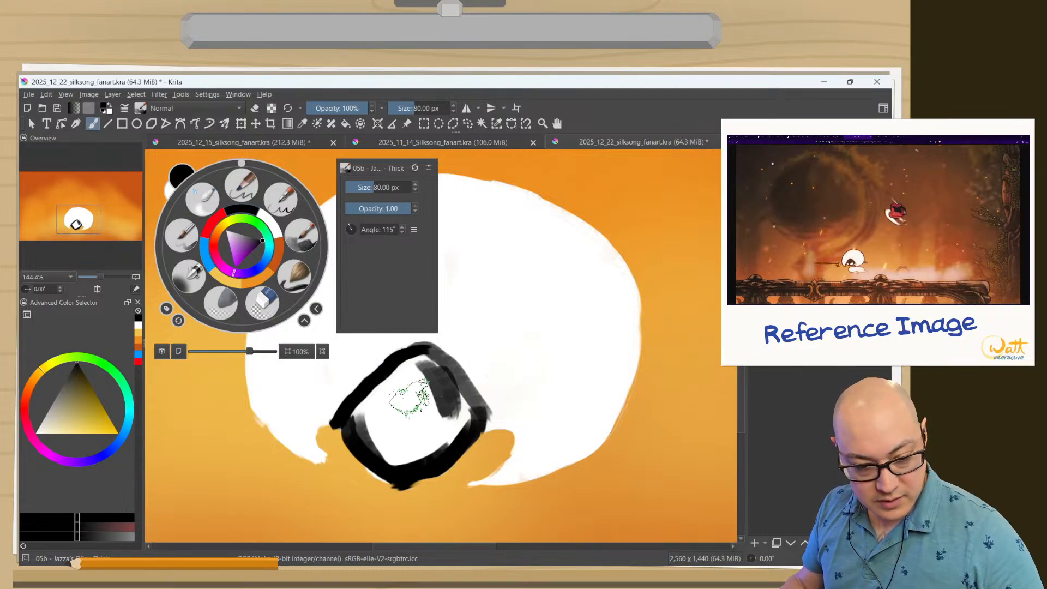
click(286, 203)
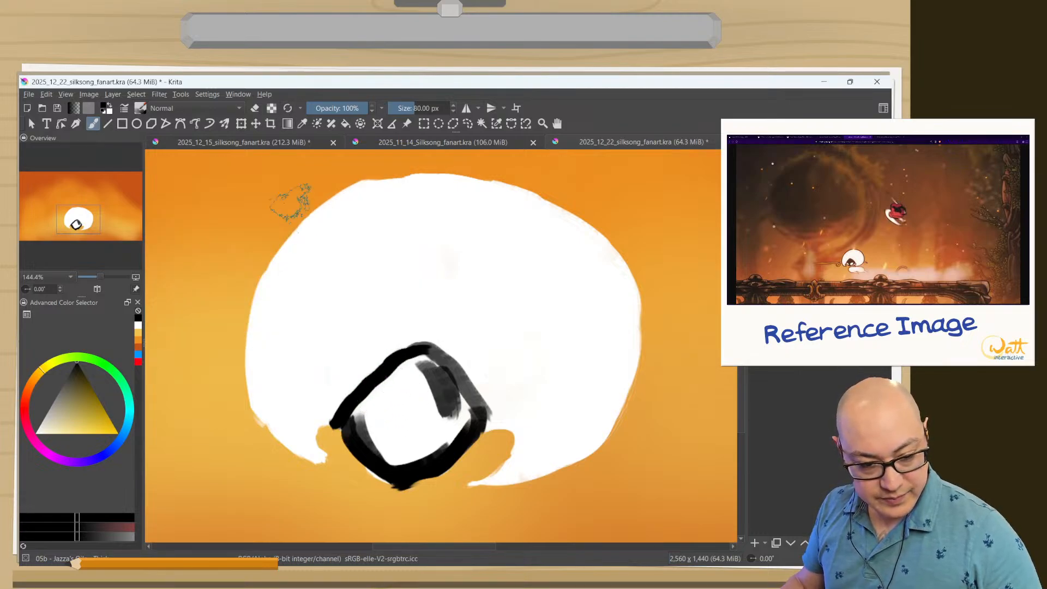
mouse_move(382, 382)
mouse_down()
mouse_move(426, 377)
mouse_move(442, 431)
mouse_move(451, 414)
mouse_move(413, 455)
mouse_move(398, 380)
mouse_move(385, 436)
mouse_move(401, 458)
mouse_move(388, 452)
mouse_move(373, 430)
mouse_move(406, 374)
mouse_move(407, 397)
mouse_move(400, 374)
mouse_move(401, 403)
mouse_move(371, 418)
mouse_move(408, 388)
mouse_move(450, 400)
mouse_move(402, 401)
mouse_move(401, 366)
mouse_move(442, 388)
mouse_move(458, 443)
mouse_move(439, 387)
mouse_move(430, 455)
mouse_move(458, 429)
mouse_move(407, 455)
mouse_move(418, 415)
mouse_move(397, 469)
mouse_move(366, 418)
mouse_move(352, 430)
mouse_move(401, 477)
mouse_move(390, 444)
mouse_up()
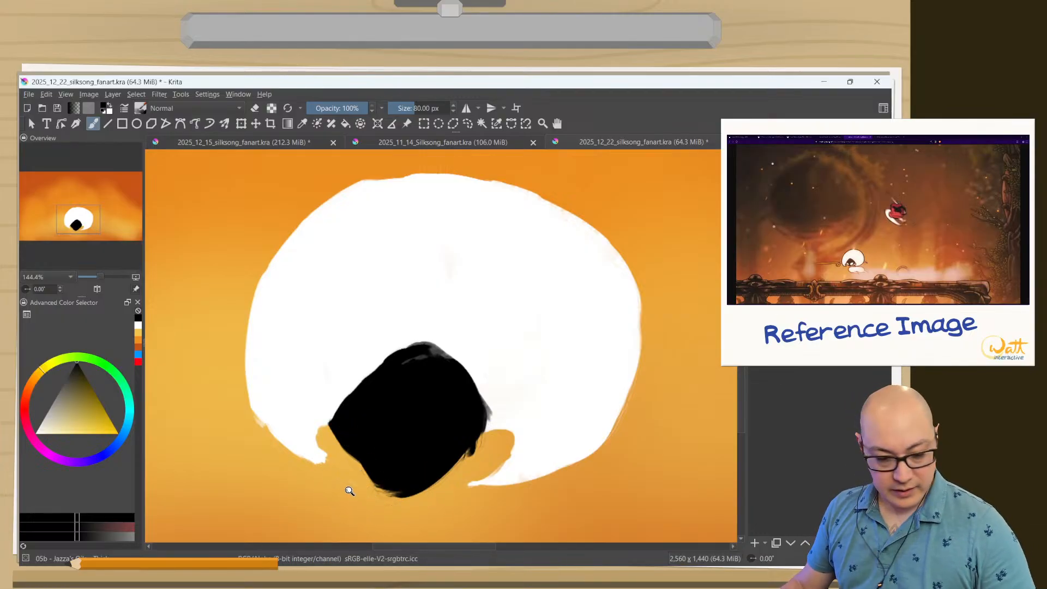
Erase along the black face shape's lower edges with a brush of about 28 px to make its underside shallower and rounder.
drag(352, 489, 338, 433)
mouse_move(396, 379)
mouse_down()
mouse_move(409, 241)
mouse_move(366, 344)
mouse_move(341, 374)
mouse_up()
key(e)
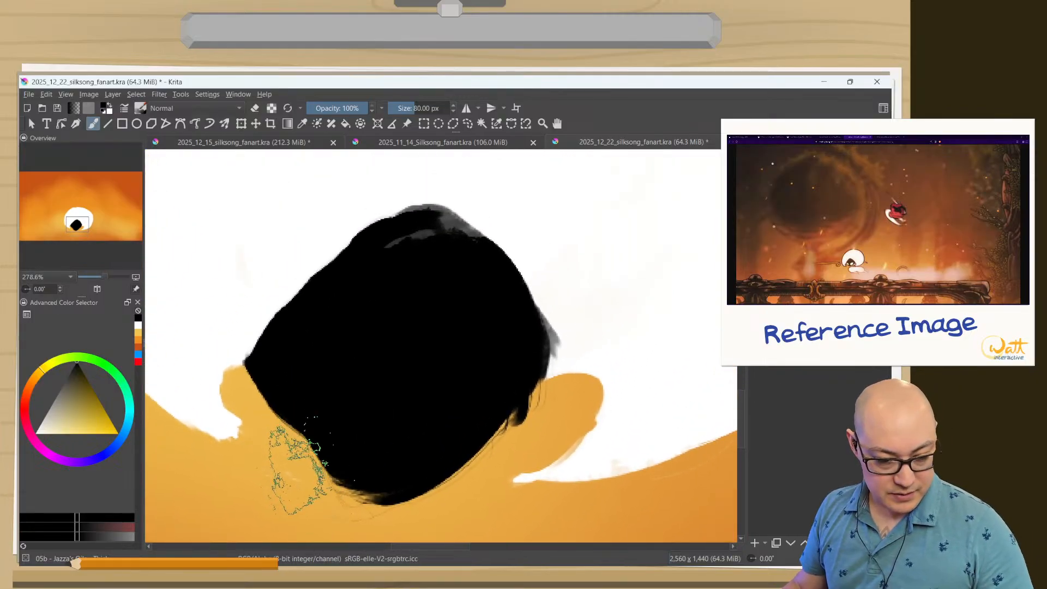
mouse_move(286, 465)
mouse_down()
mouse_move(357, 505)
mouse_move(370, 491)
mouse_move(406, 490)
mouse_move(382, 487)
mouse_up()
mouse_move(474, 442)
mouse_down()
mouse_move(469, 468)
mouse_move(539, 389)
mouse_move(435, 491)
mouse_up()
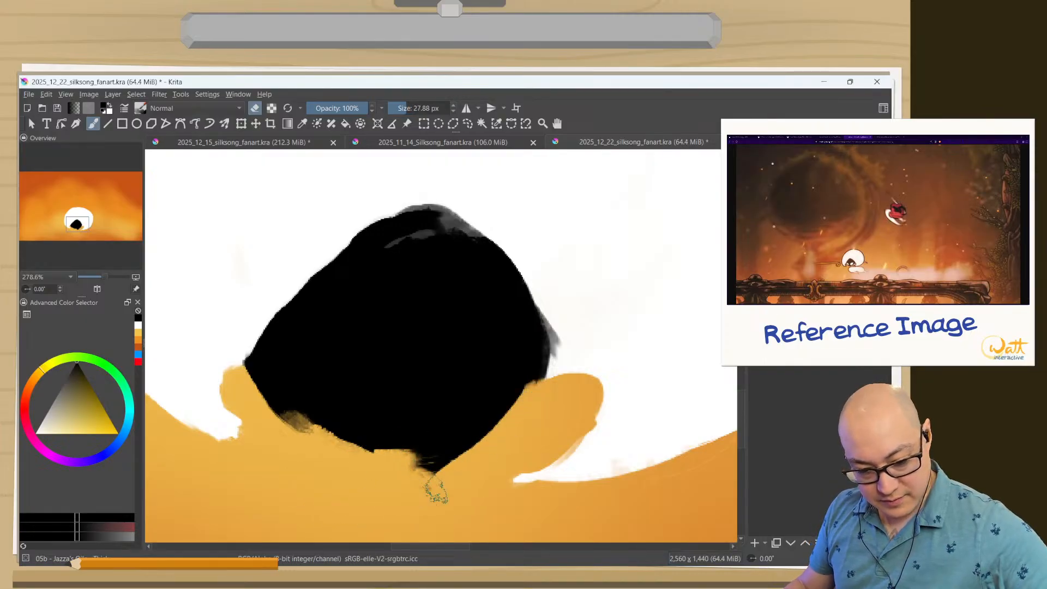
mouse_move(477, 414)
mouse_down()
mouse_move(490, 440)
mouse_move(405, 470)
mouse_move(476, 453)
mouse_move(376, 419)
mouse_up()
drag(257, 396, 343, 435)
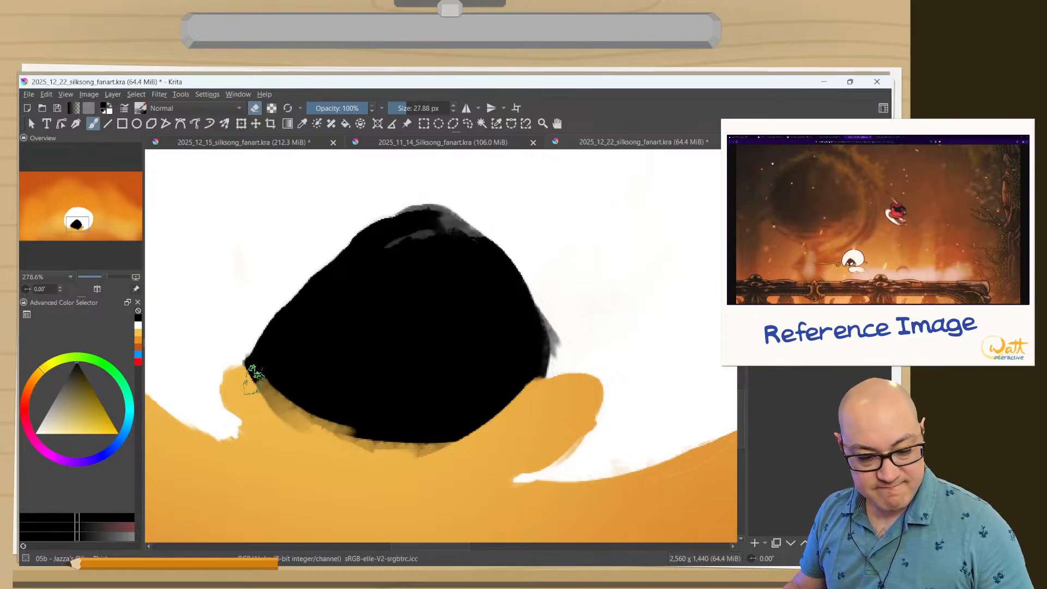
mouse_move(253, 375)
mouse_down()
mouse_move(258, 400)
mouse_move(358, 467)
mouse_up()
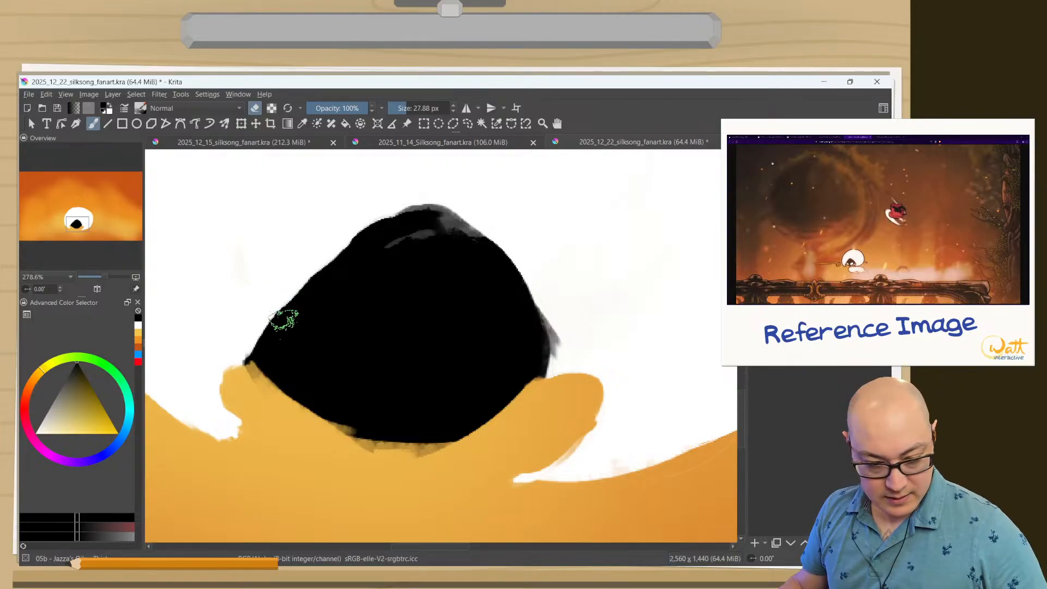
Paint white over the black shape's top and upper-right edge to lower its peak, and narrow the notch beside it.
key(e)
ctrl+click(568, 249)
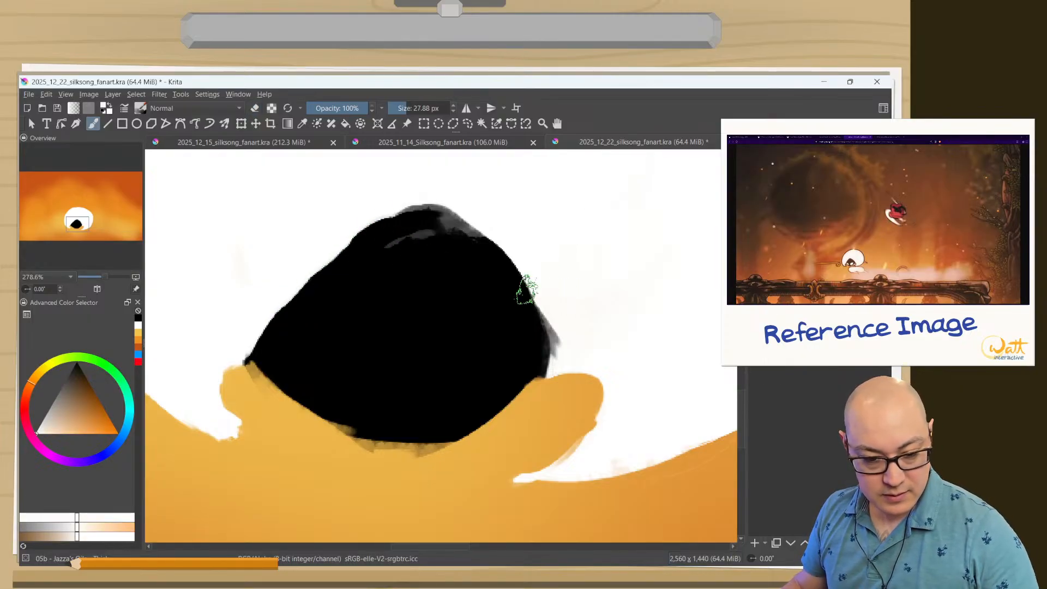
mouse_move(563, 342)
mouse_down()
mouse_move(406, 203)
mouse_move(451, 206)
mouse_move(491, 241)
mouse_move(426, 214)
mouse_move(349, 232)
mouse_up()
drag(549, 333, 556, 352)
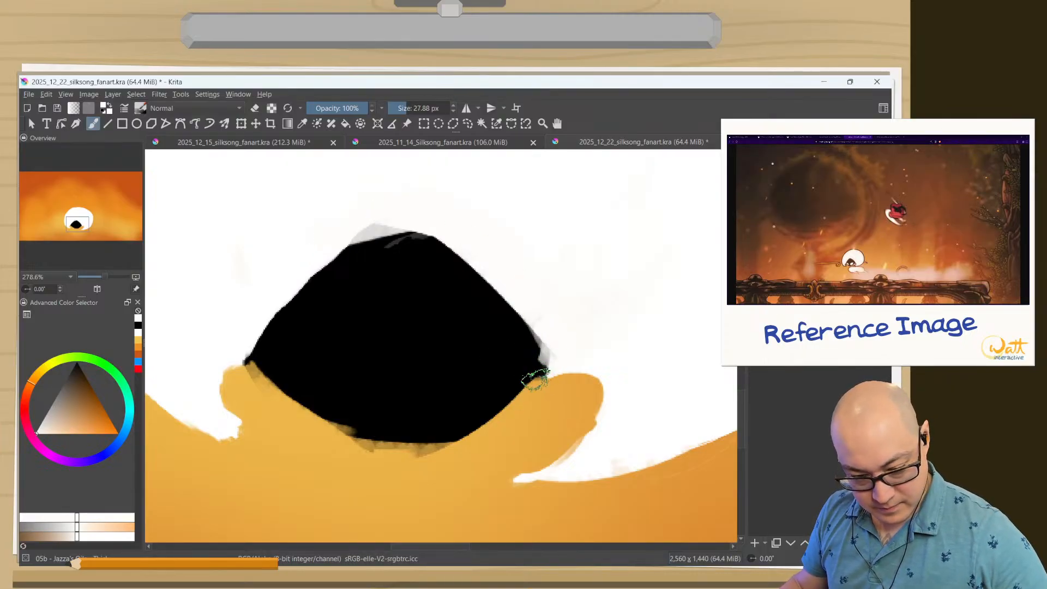
mouse_move(581, 376)
mouse_down()
mouse_move(589, 416)
mouse_move(557, 456)
mouse_move(591, 385)
mouse_move(565, 460)
mouse_up()
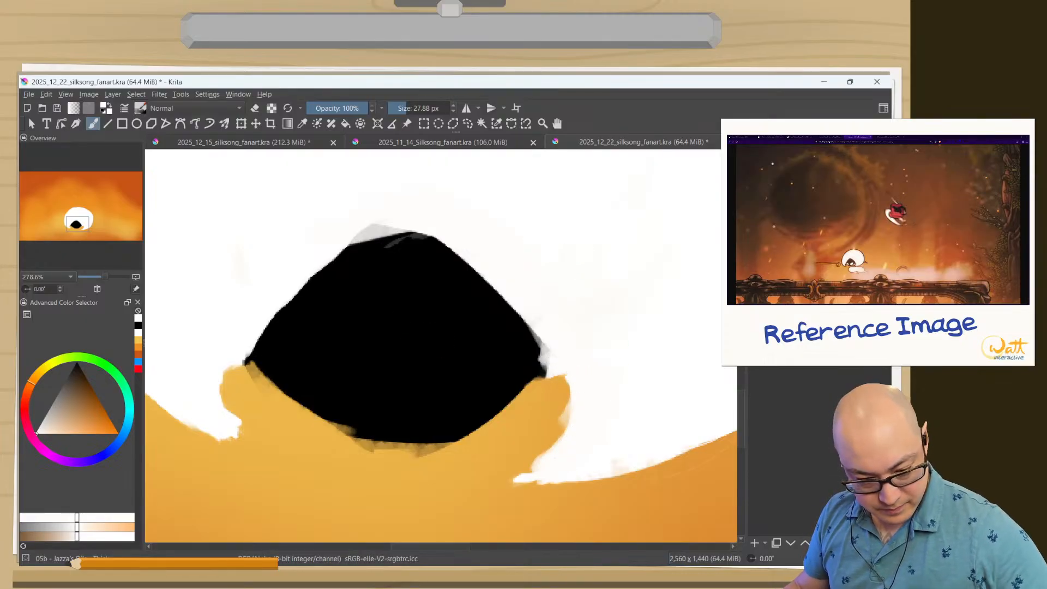
Extend the black shape's underside into a blunt point and erase the ragged paint along its lower edge.
ctrl+click(455, 381)
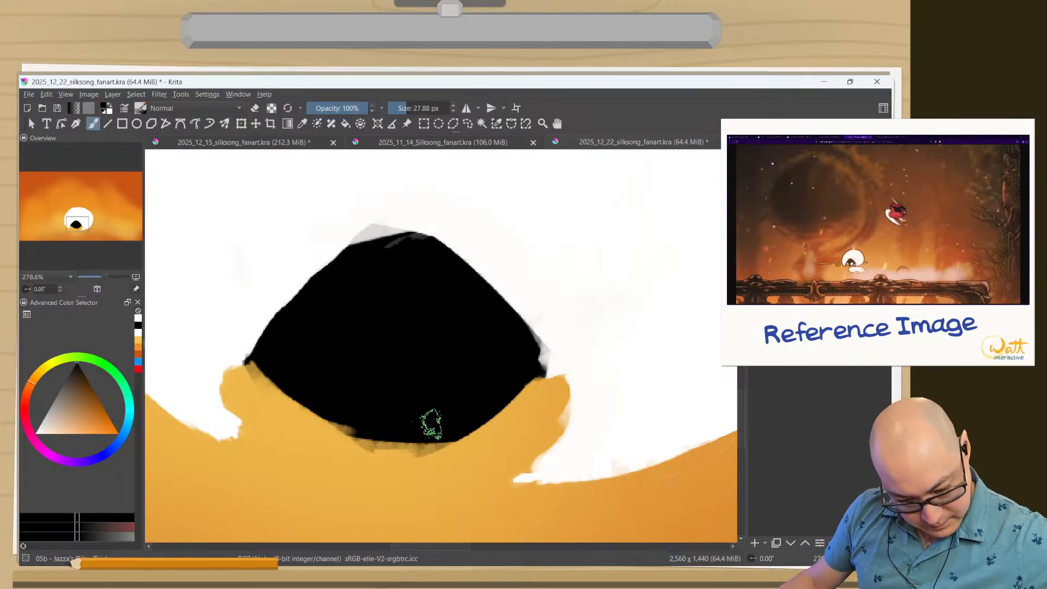
mouse_move(431, 425)
mouse_down()
mouse_move(439, 416)
mouse_move(387, 444)
mouse_move(286, 385)
mouse_move(294, 423)
mouse_move(324, 436)
mouse_up()
key(e)
drag(323, 472, 325, 563)
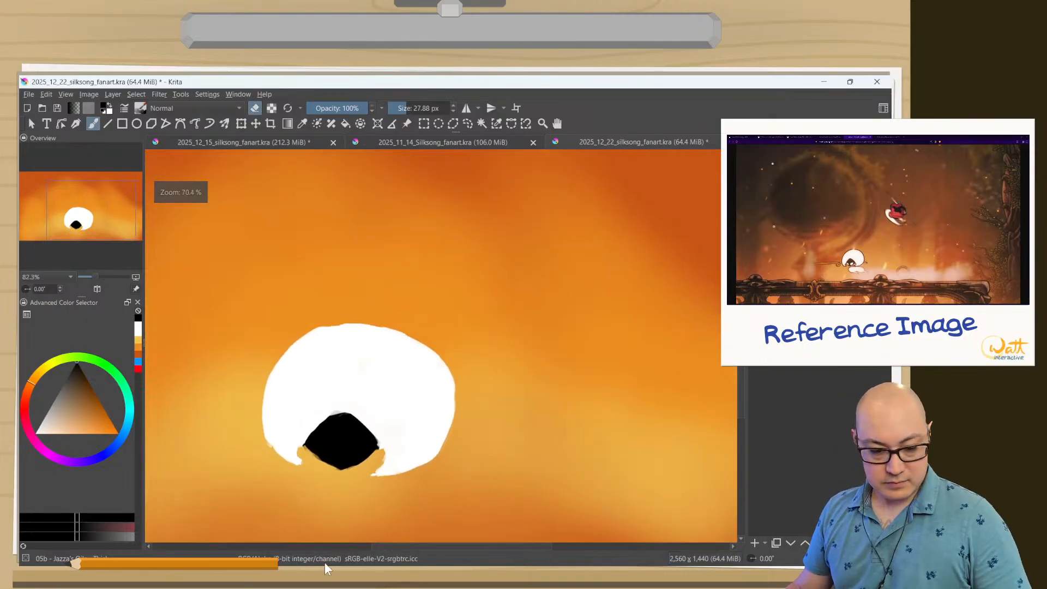
drag(253, 450, 239, 421)
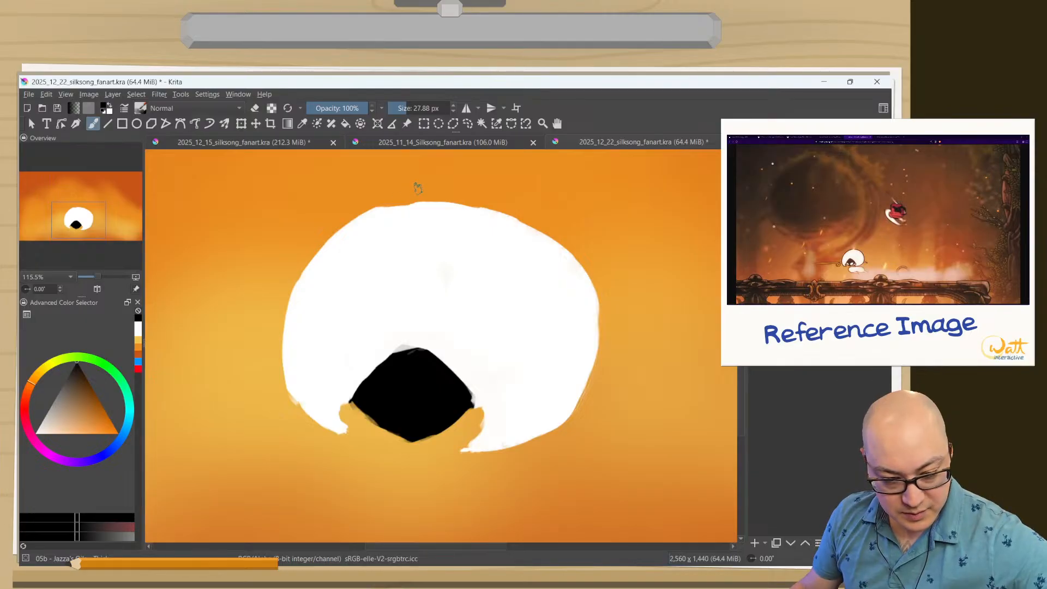
Erase along the white oval's top and upper-left edge with a brush of about 96 px to round its contour.
mouse_move(418, 188)
mouse_down()
mouse_move(367, 206)
mouse_move(312, 251)
mouse_up()
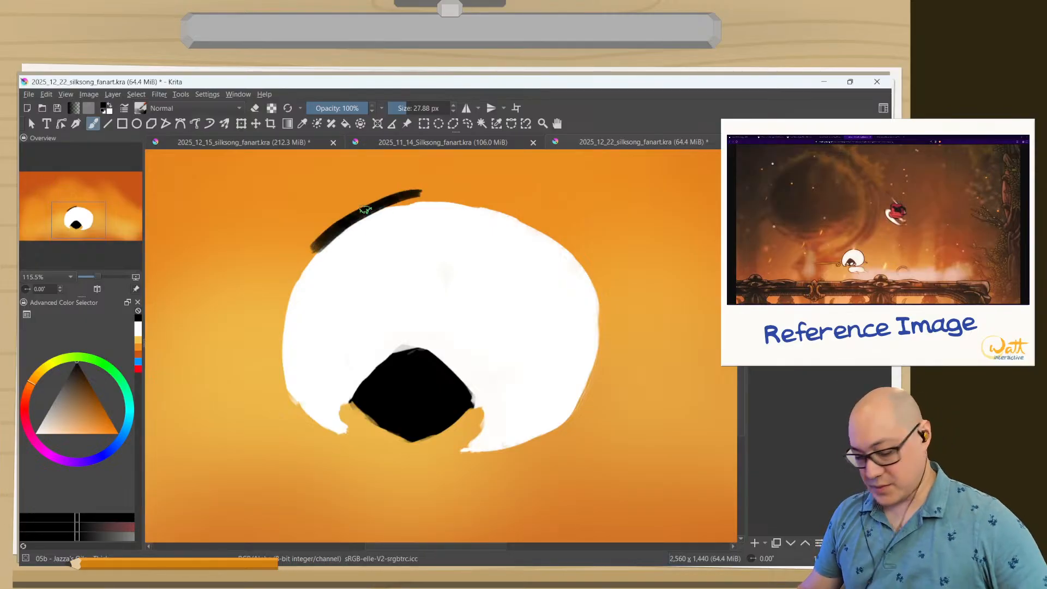
key(ctrl+z)
right_click(314, 286)
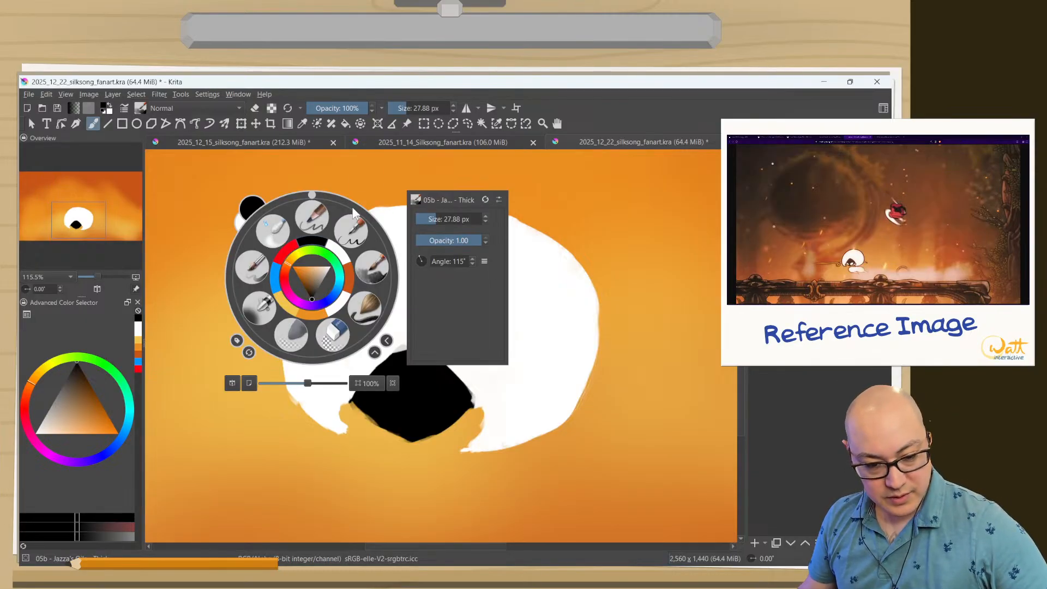
click(370, 265)
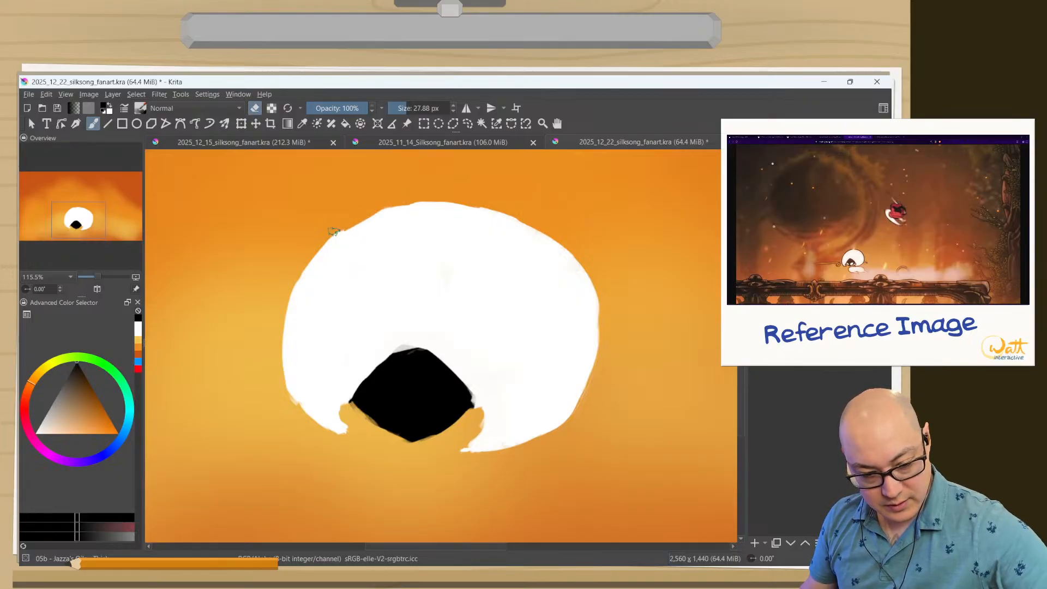
shift+drag(341, 194, 351, 194)
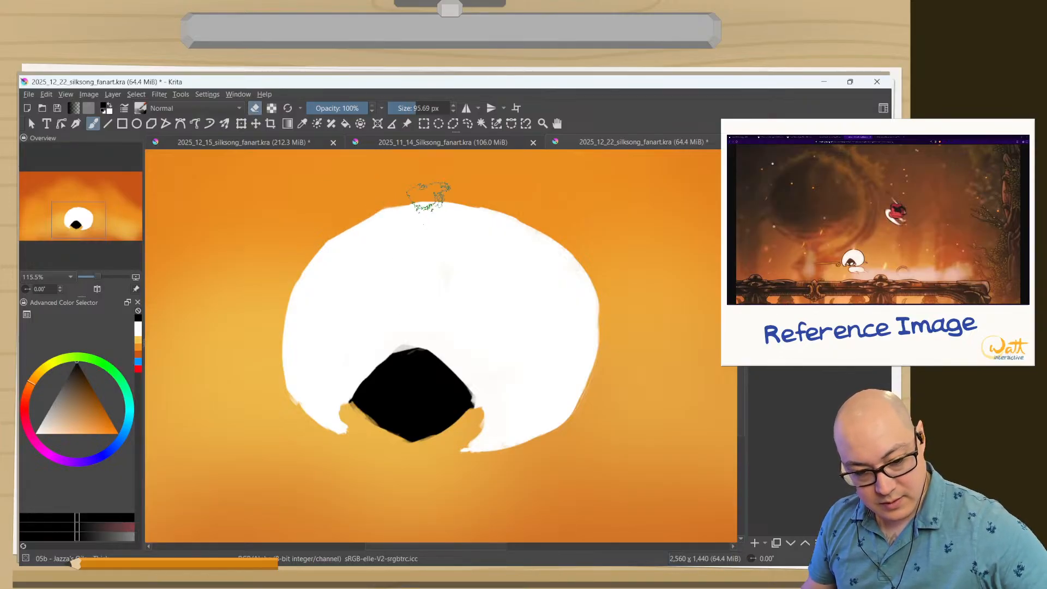
mouse_move(433, 187)
mouse_down()
mouse_move(340, 228)
mouse_move(390, 204)
mouse_move(294, 269)
mouse_up()
drag(334, 230, 267, 323)
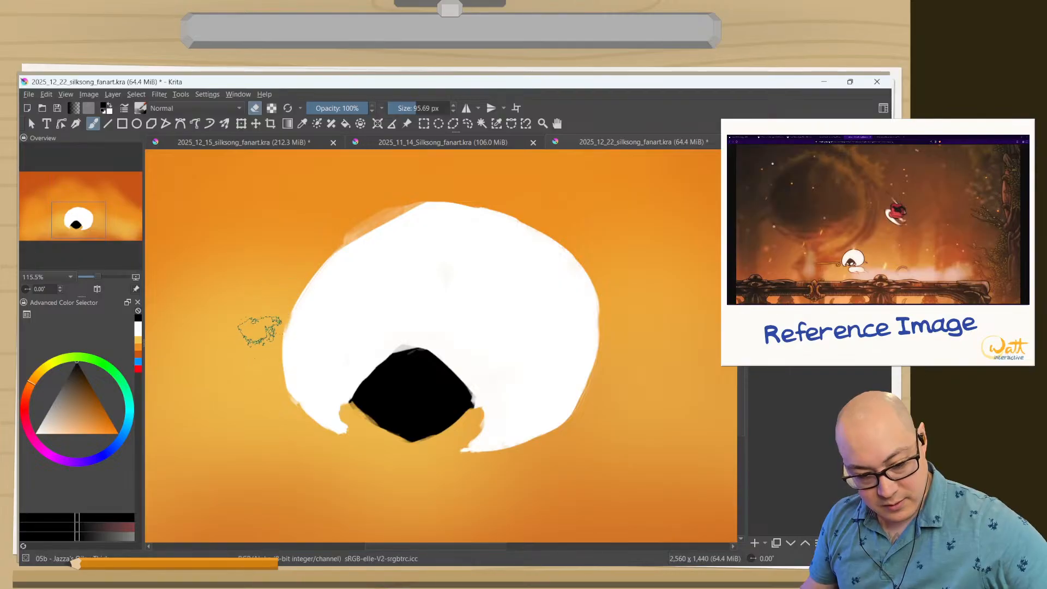
mouse_move(377, 232)
mouse_down()
mouse_move(461, 183)
mouse_move(499, 188)
mouse_move(333, 206)
mouse_up()
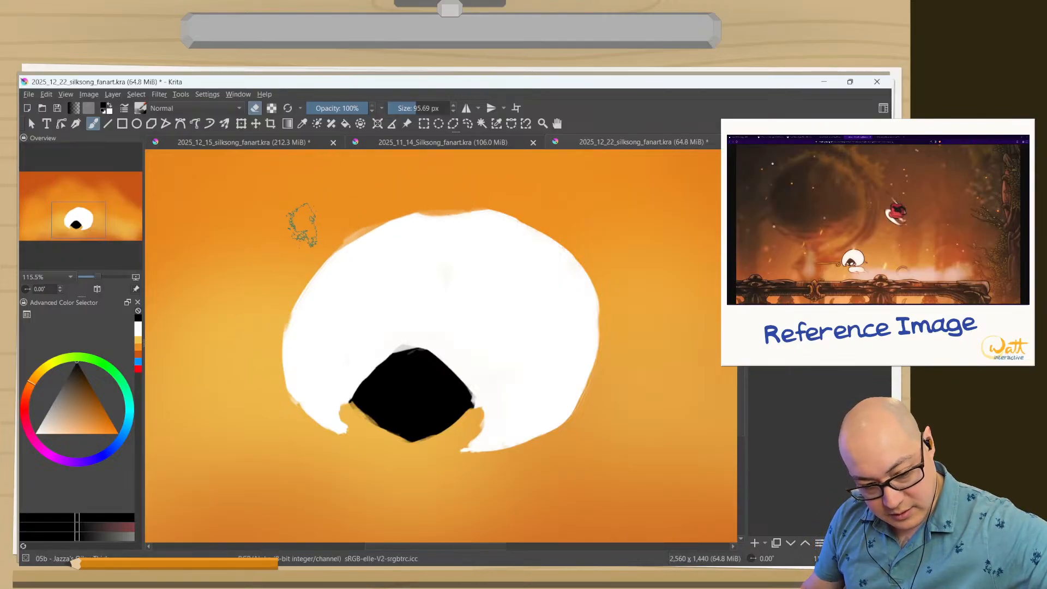
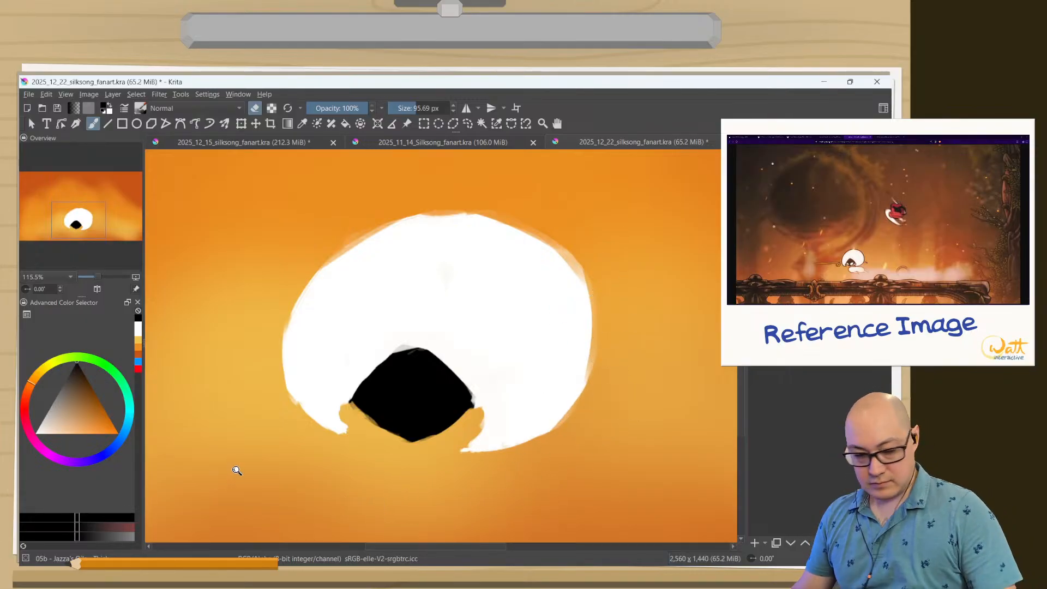
Paint two slanted white eyes on the lower part of the black face with a brush of about 26 px.
drag(237, 470, 250, 572)
drag(218, 453, 329, 415)
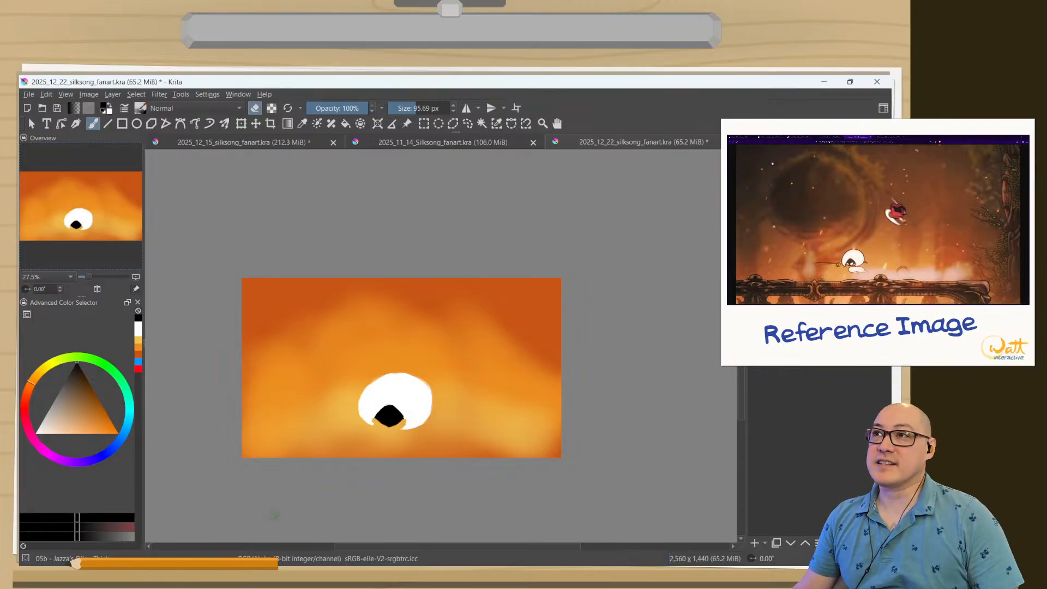
drag(356, 392, 372, 255)
drag(475, 396, 385, 241)
ctrl+click(457, 230)
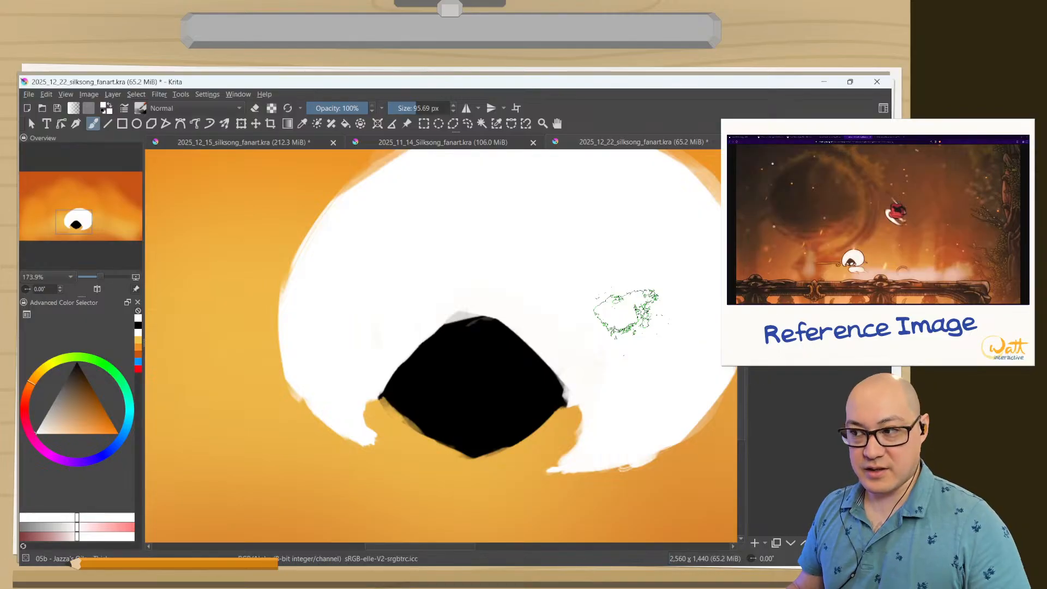
mouse_move(486, 234)
mouse_down()
mouse_move(359, 259)
mouse_move(382, 330)
mouse_up()
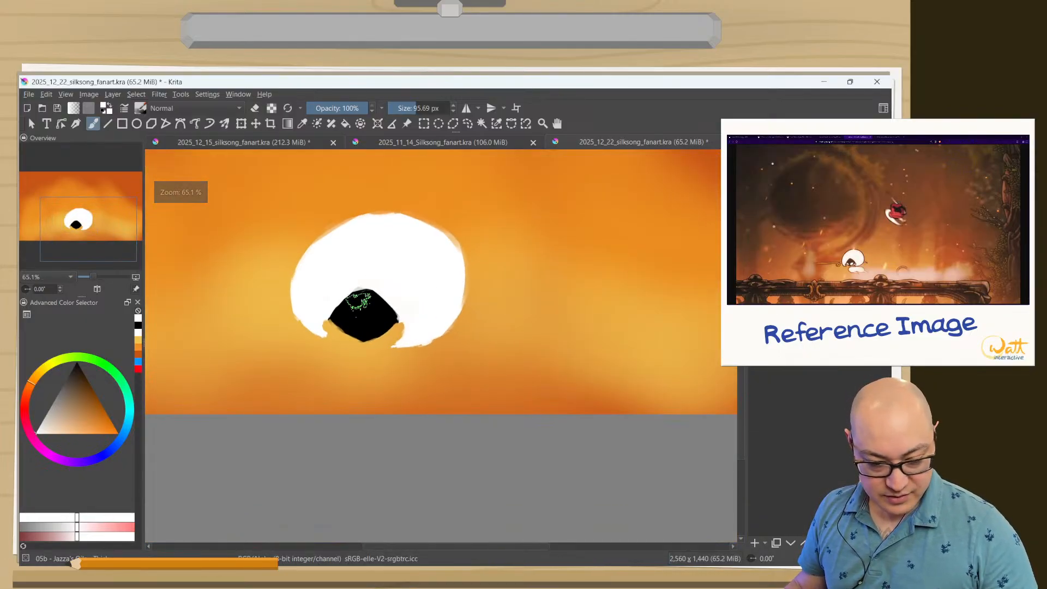
drag(367, 263, 371, 235)
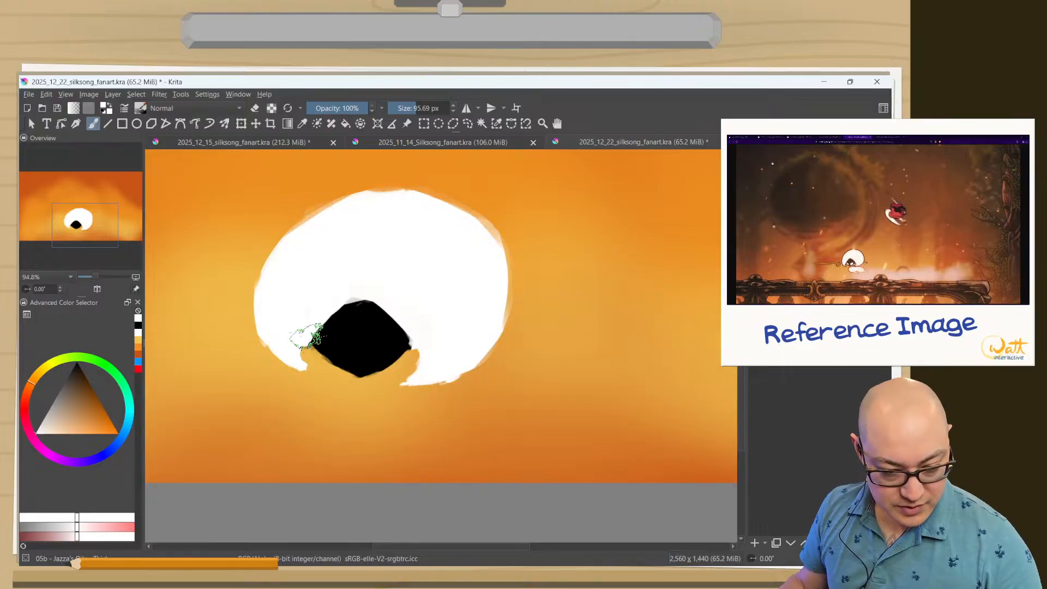
drag(346, 341, 308, 274)
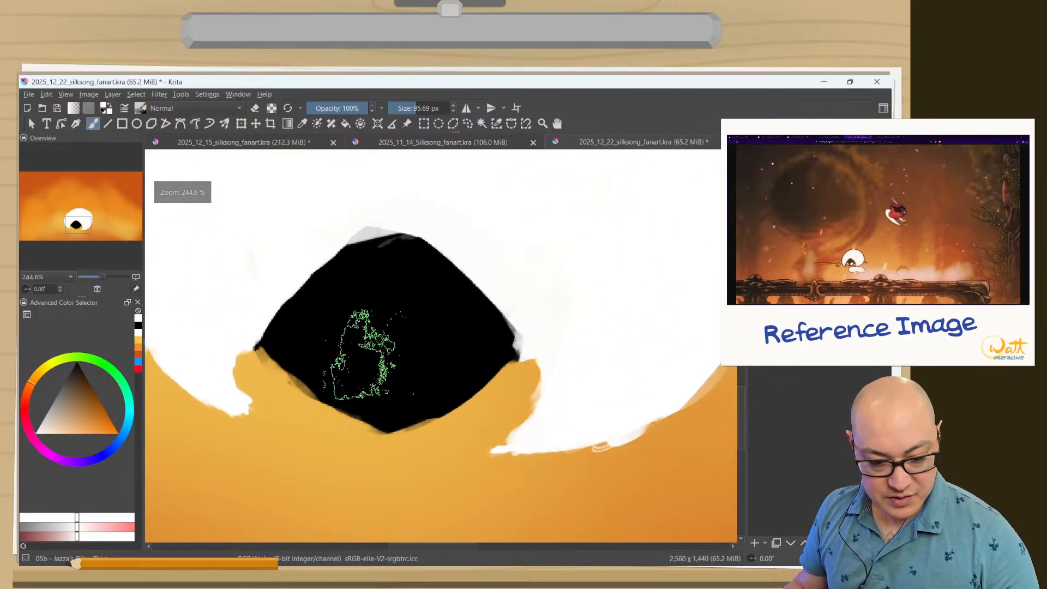
drag(361, 355, 281, 383)
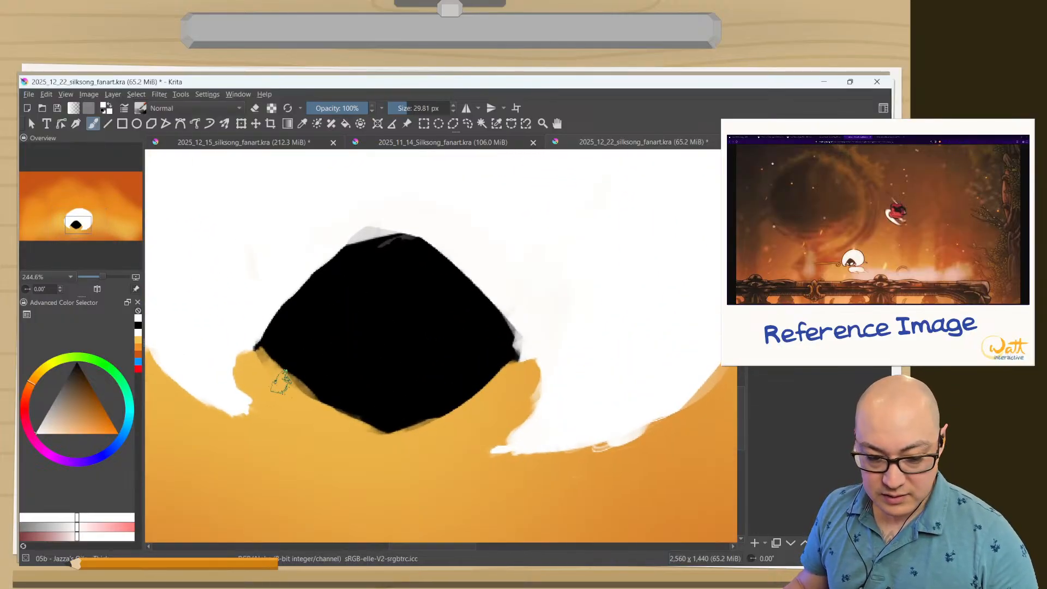
click(292, 110)
mouse_move(362, 361)
mouse_down()
mouse_move(309, 392)
mouse_move(304, 371)
mouse_move(339, 378)
mouse_move(285, 347)
mouse_move(331, 378)
mouse_move(298, 351)
mouse_move(324, 357)
mouse_move(335, 370)
mouse_move(303, 355)
mouse_up()
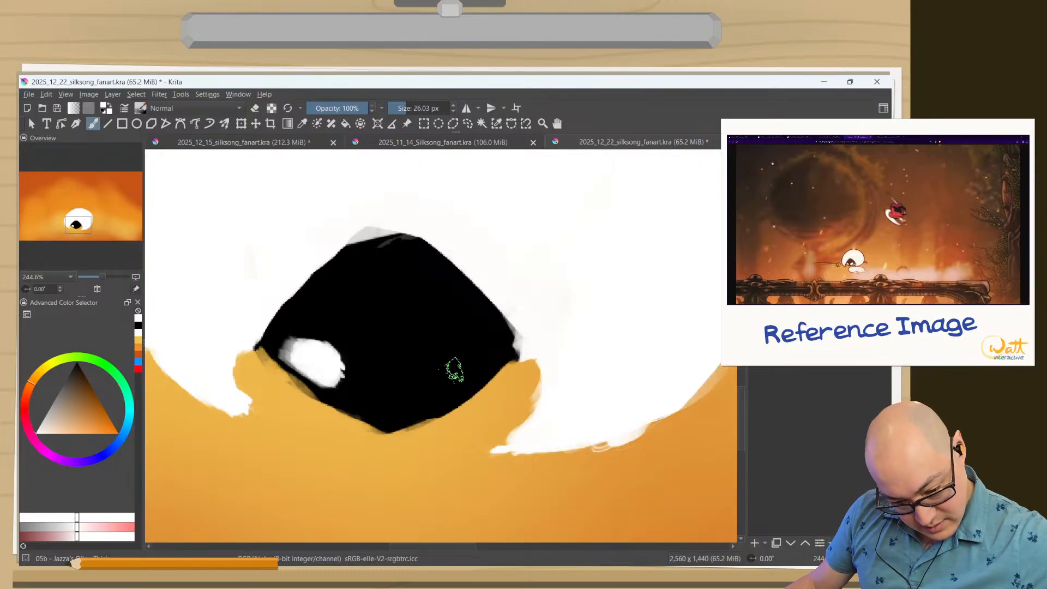
mouse_move(458, 367)
mouse_down()
mouse_move(406, 396)
mouse_move(444, 367)
mouse_move(417, 376)
mouse_move(412, 386)
mouse_move(445, 373)
mouse_move(412, 397)
mouse_move(424, 383)
mouse_move(323, 385)
mouse_move(305, 350)
mouse_move(410, 381)
mouse_move(449, 359)
mouse_move(400, 373)
mouse_up()
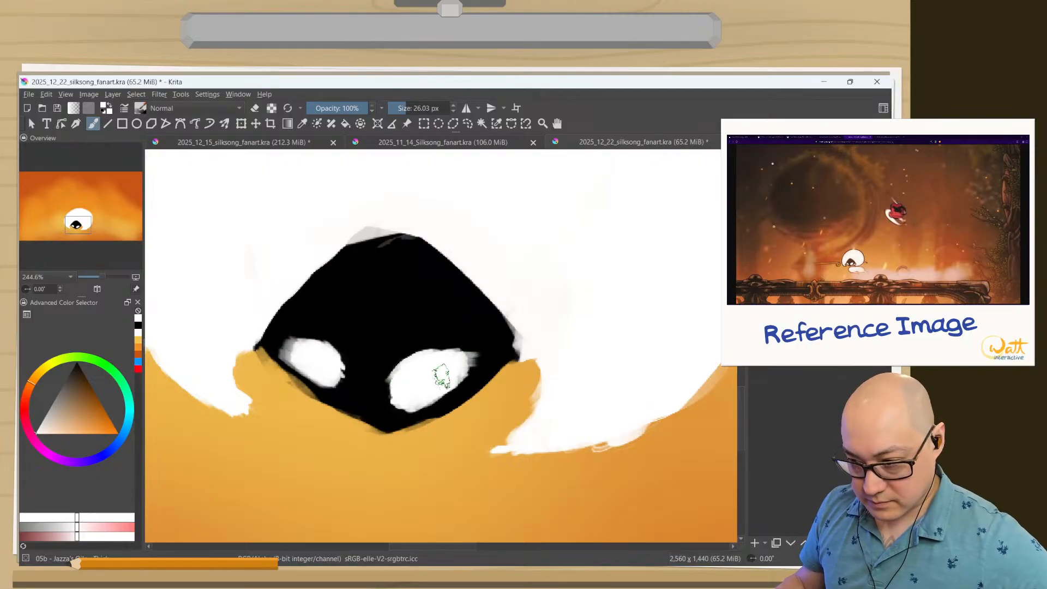
drag(464, 363, 408, 402)
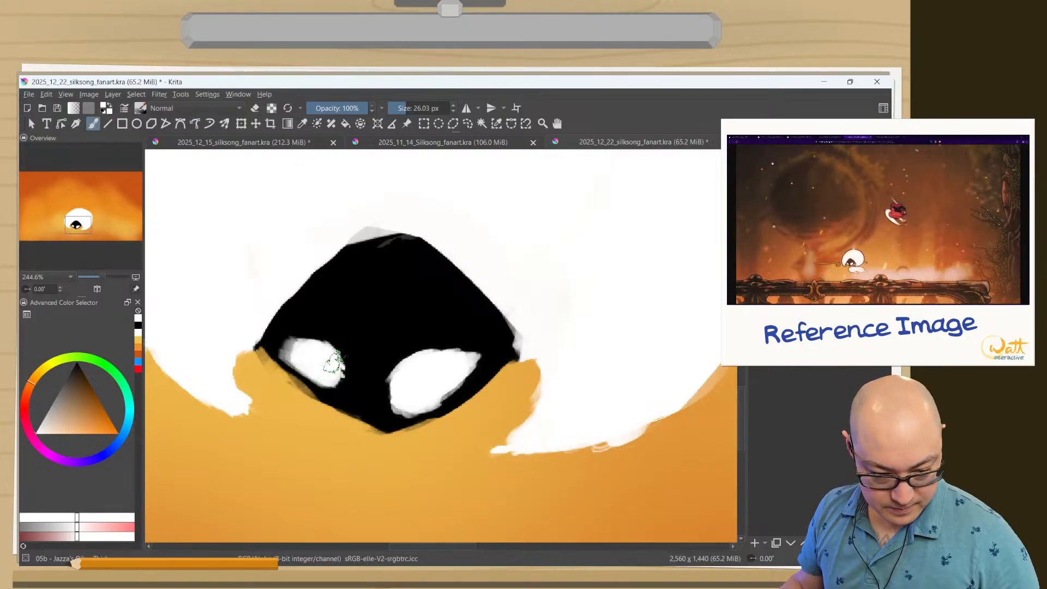
Extend the left eye's inner end down toward the face's centre in white.
mouse_move(333, 362)
mouse_down()
mouse_move(305, 360)
mouse_move(324, 378)
mouse_move(364, 367)
mouse_move(364, 376)
mouse_move(343, 334)
mouse_move(327, 431)
mouse_move(332, 531)
mouse_move(320, 500)
mouse_move(316, 402)
mouse_move(320, 472)
mouse_up()
ctrl+click(363, 365)
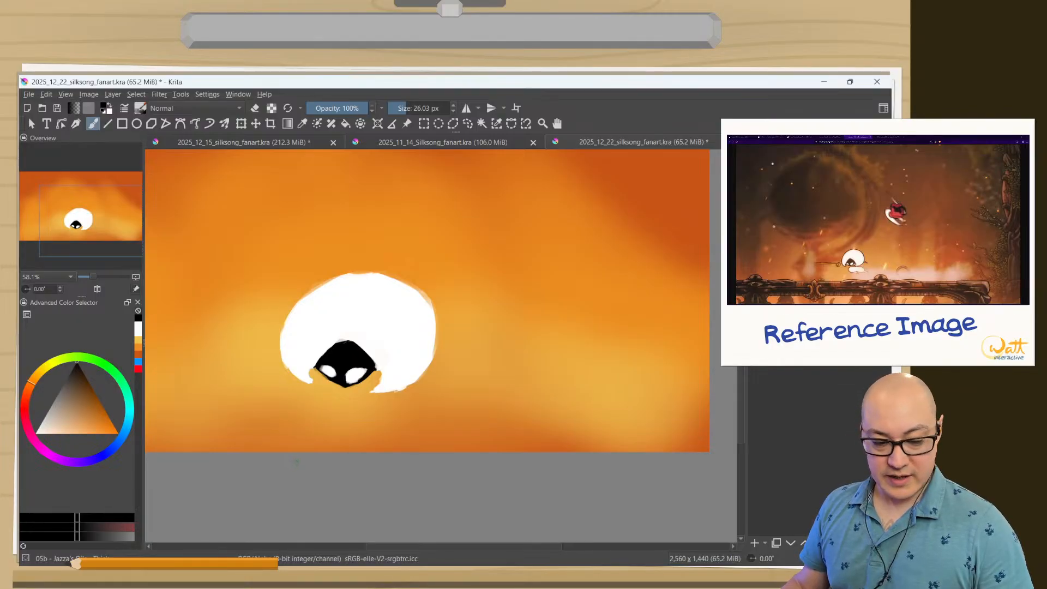
drag(326, 419, 345, 343)
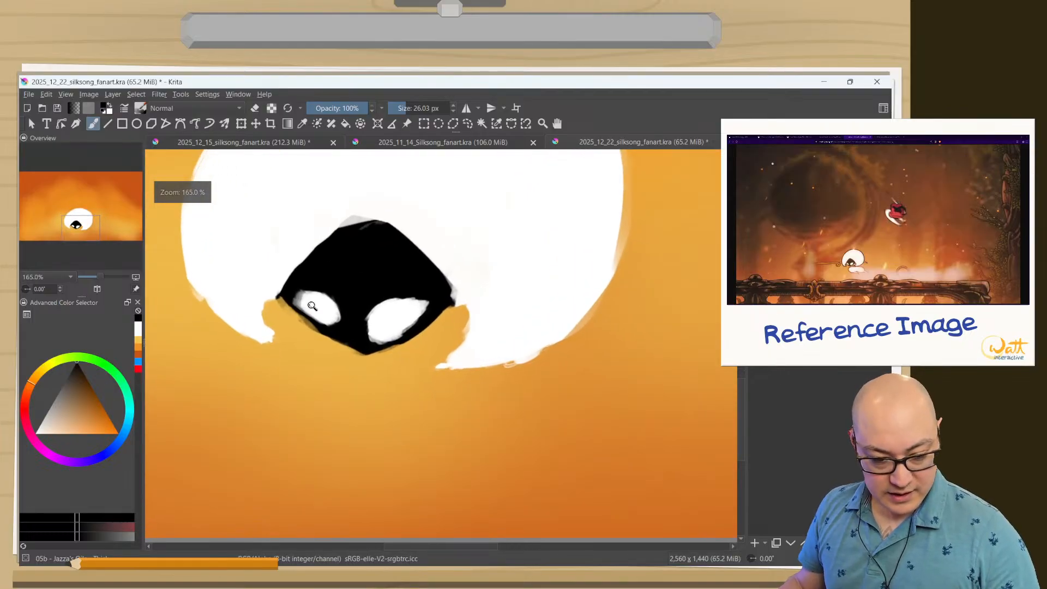
drag(312, 306, 314, 292)
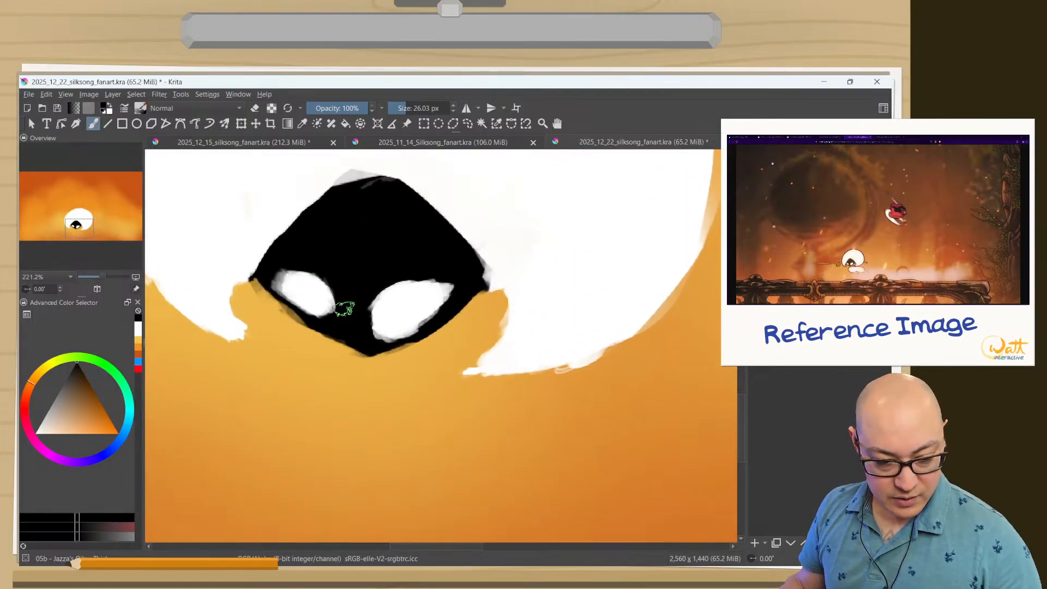
mouse_move(351, 271)
mouse_down()
mouse_move(376, 322)
mouse_move(363, 338)
mouse_up()
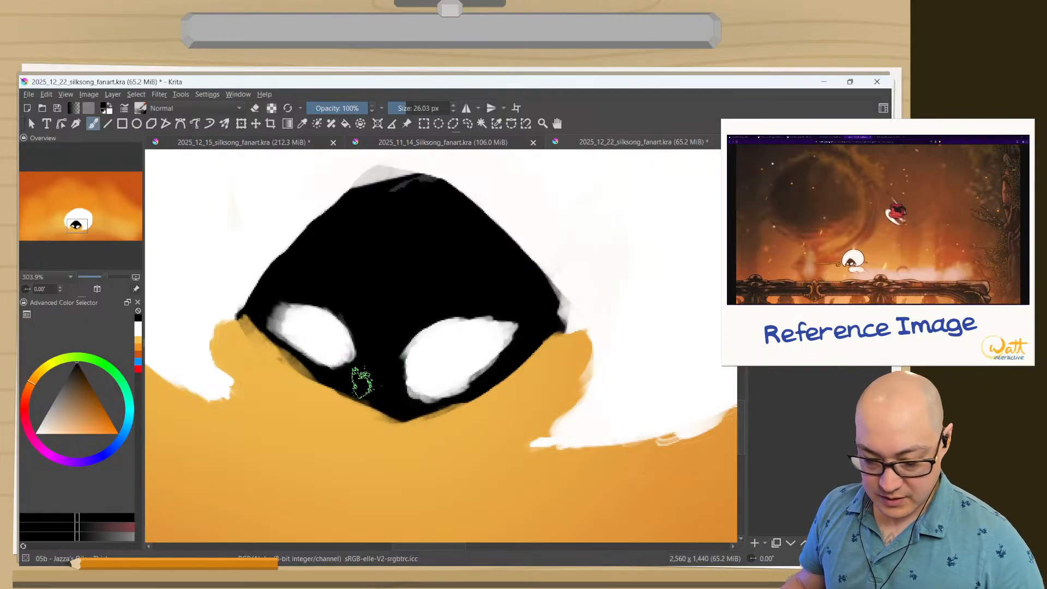
ctrl+click(330, 337)
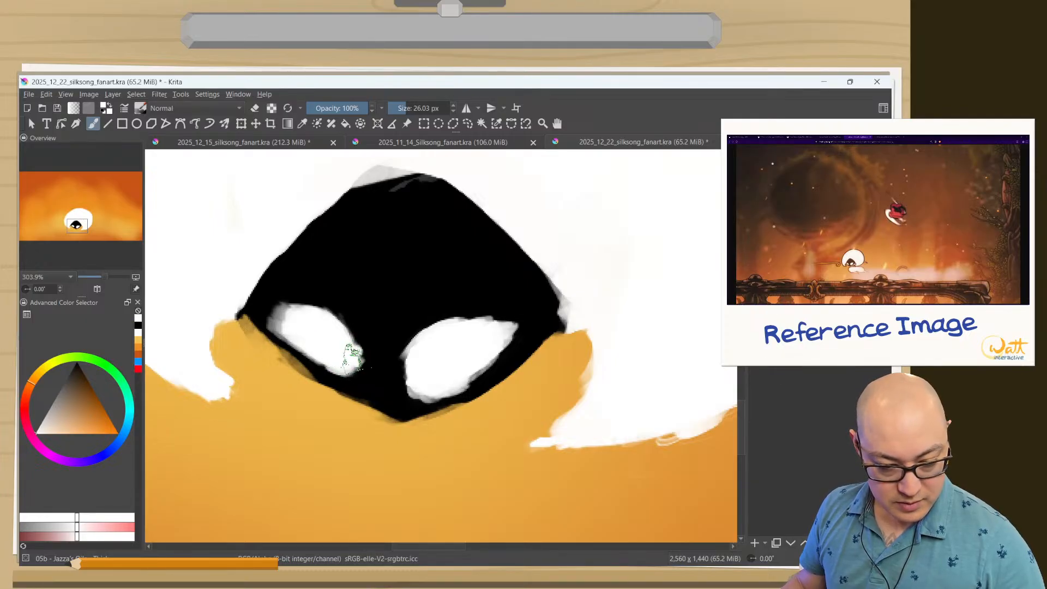
mouse_move(353, 357)
mouse_down()
mouse_move(318, 328)
mouse_move(340, 325)
mouse_move(306, 302)
mouse_move(348, 316)
mouse_move(327, 319)
mouse_move(345, 293)
mouse_move(345, 311)
mouse_move(301, 301)
mouse_move(353, 317)
mouse_move(274, 304)
mouse_up()
Paint black over the left eye's upper edge to flatten and narrow the eye.
key(e)
key(e)
ctrl+click(354, 271)
ctrl+click(357, 252)
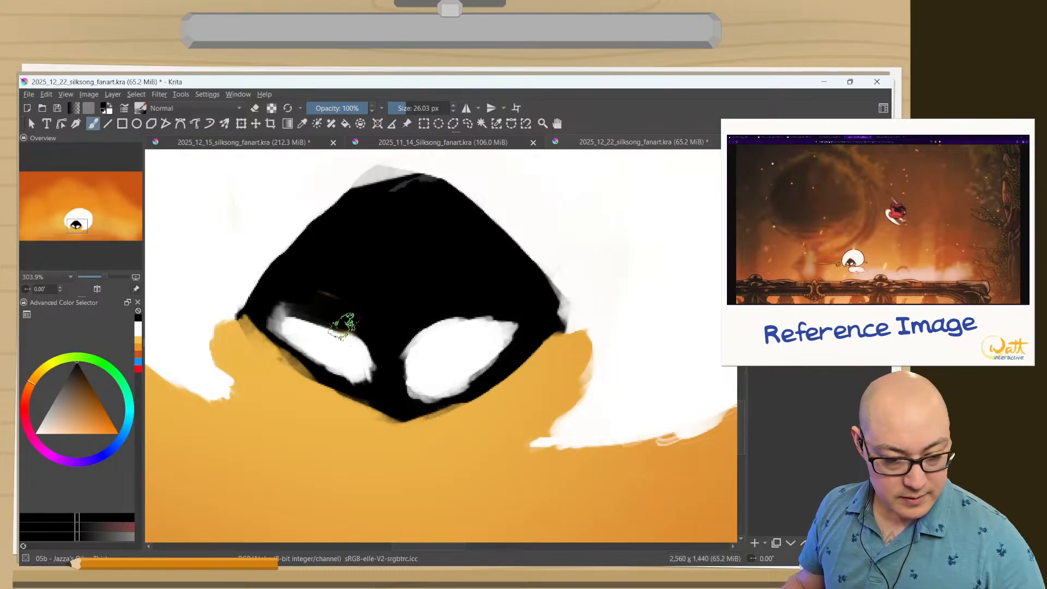
mouse_move(356, 313)
mouse_down()
mouse_move(325, 298)
mouse_move(354, 318)
mouse_move(278, 296)
mouse_move(308, 307)
mouse_move(280, 313)
mouse_up()
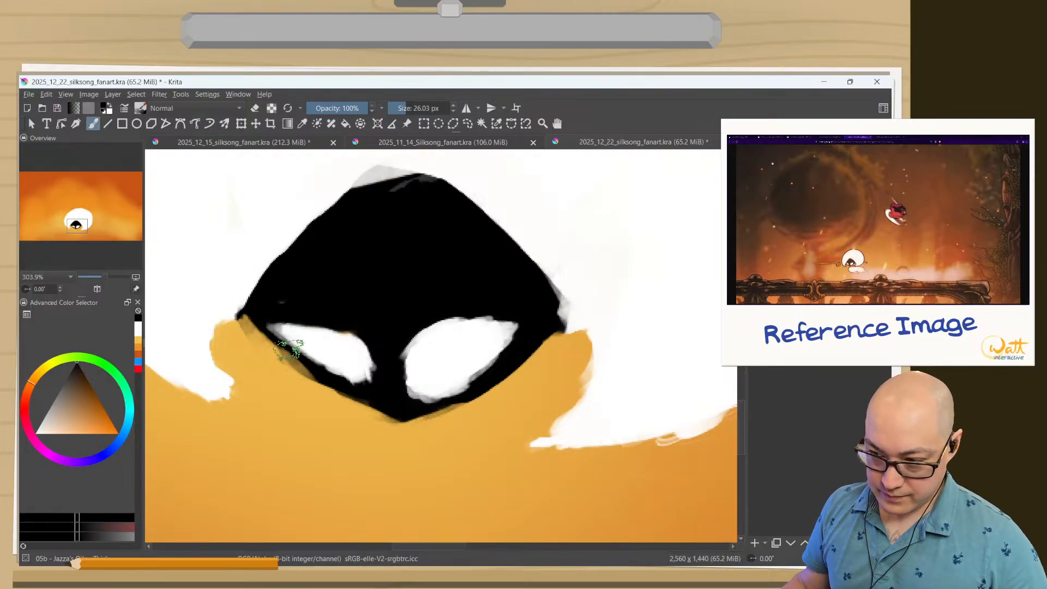
Enlarge both eyes in white by raising their upper edges and widening their outer corners.
ctrl+click(332, 345)
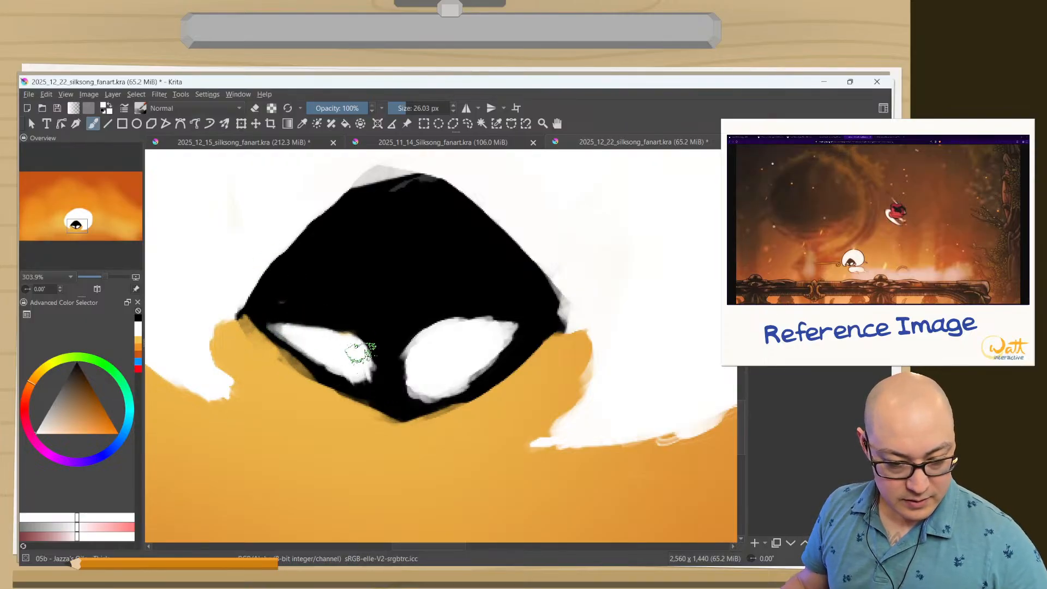
mouse_move(362, 352)
mouse_down()
mouse_move(344, 331)
mouse_move(303, 317)
mouse_up()
mouse_move(306, 308)
mouse_down()
mouse_move(355, 339)
mouse_move(280, 304)
mouse_move(276, 273)
mouse_up()
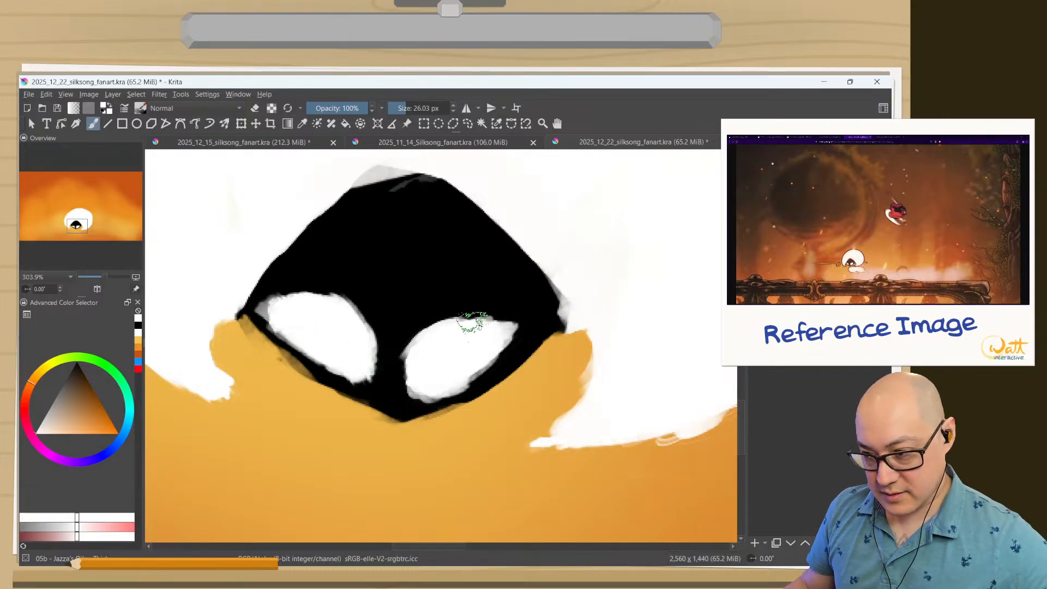
mouse_move(496, 311)
mouse_down()
mouse_move(509, 330)
mouse_move(517, 315)
mouse_move(504, 298)
mouse_move(467, 320)
mouse_move(476, 306)
mouse_move(505, 315)
mouse_move(415, 345)
mouse_up()
drag(463, 314, 504, 299)
Trim the eyes' lower edges and smooth their upper edges in black with a brush of about 14 px.
ctrl+click(371, 281)
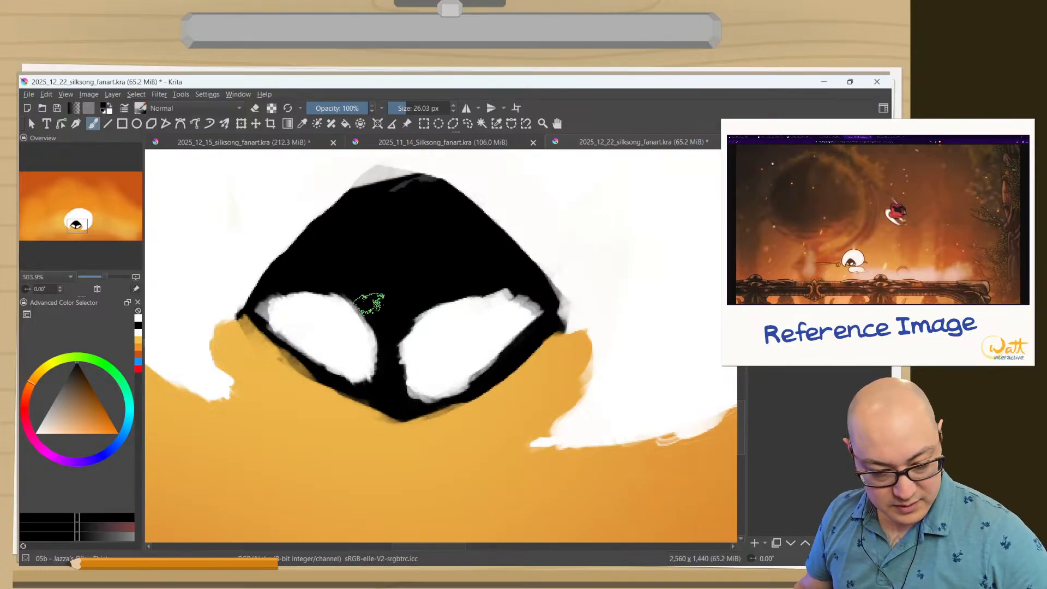
mouse_move(367, 299)
mouse_down()
mouse_move(281, 289)
mouse_move(396, 328)
mouse_move(389, 376)
mouse_move(329, 377)
mouse_move(398, 353)
mouse_move(391, 376)
mouse_move(434, 394)
mouse_move(406, 394)
mouse_move(426, 368)
mouse_move(413, 330)
mouse_move(470, 391)
mouse_move(458, 392)
mouse_move(484, 383)
mouse_move(419, 398)
mouse_move(460, 382)
mouse_up()
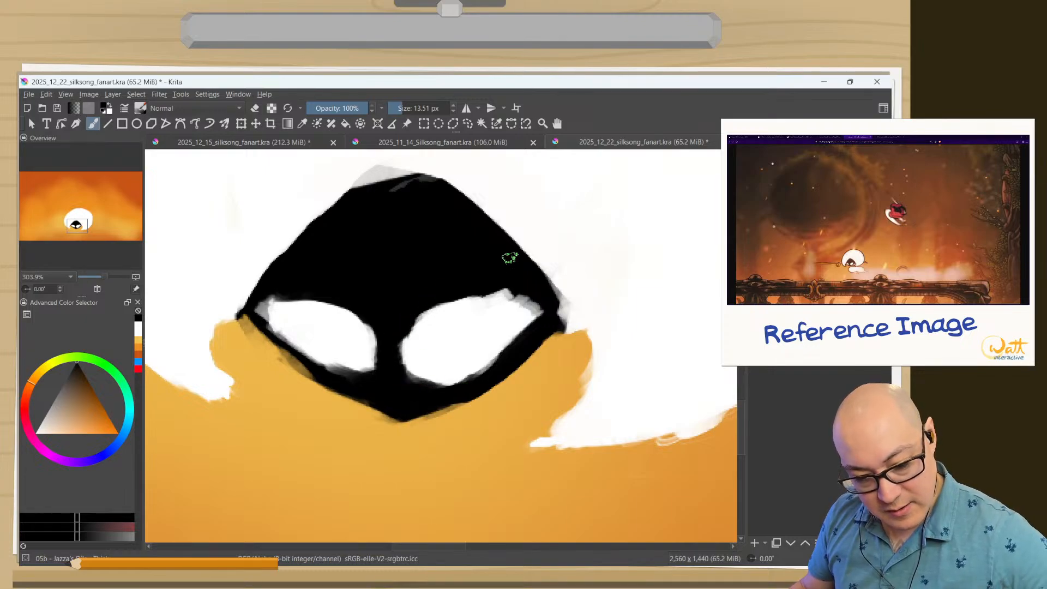
mouse_move(545, 307)
mouse_down()
mouse_move(515, 290)
mouse_move(463, 298)
mouse_up()
drag(532, 302, 465, 292)
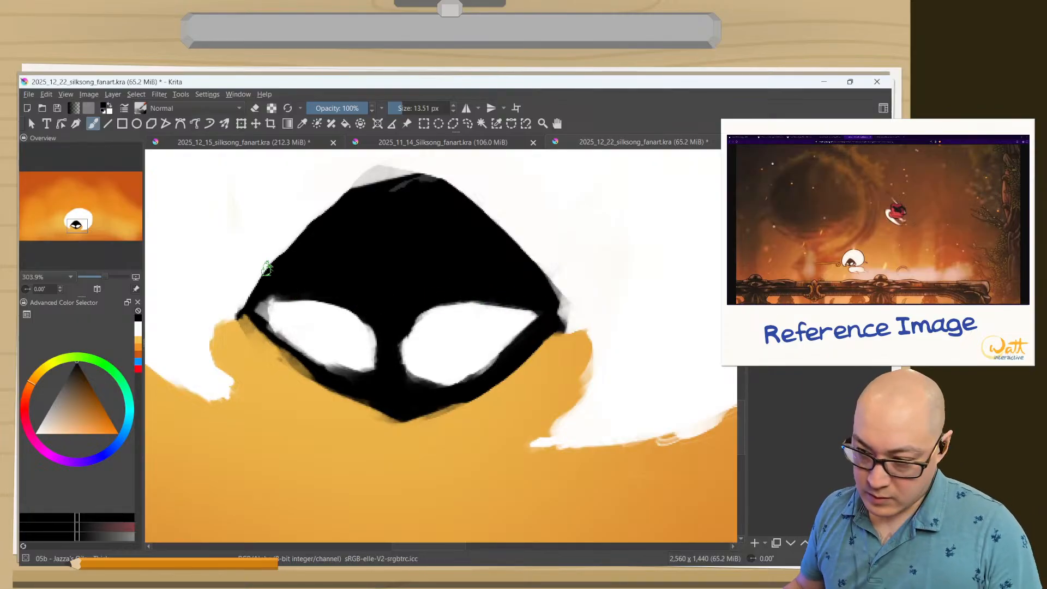
drag(263, 297, 313, 292)
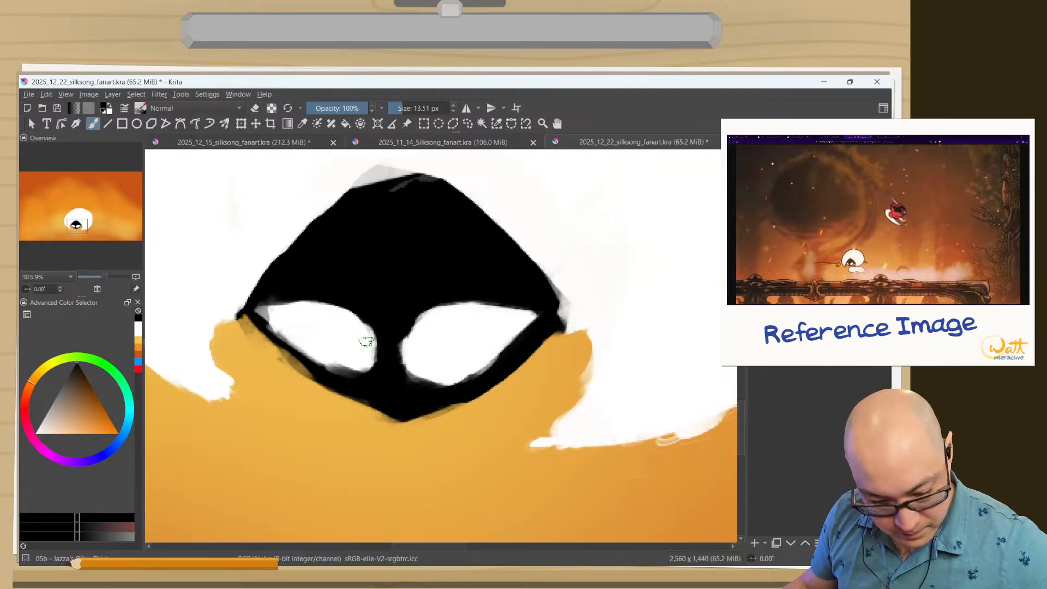
Round the left eye's inner lower end and fill out the right eye's lower outer edge in white.
ctrl+click(374, 338)
mouse_move(374, 338)
mouse_down()
mouse_move(347, 368)
mouse_move(356, 362)
mouse_move(334, 348)
mouse_move(358, 355)
mouse_move(331, 358)
mouse_up()
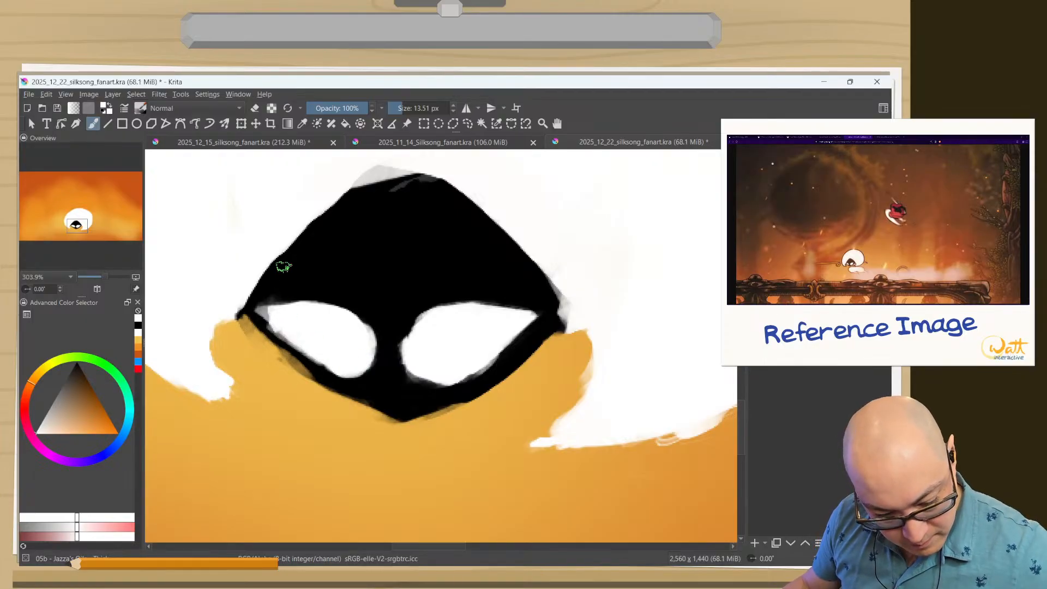
ctrl+click(387, 353)
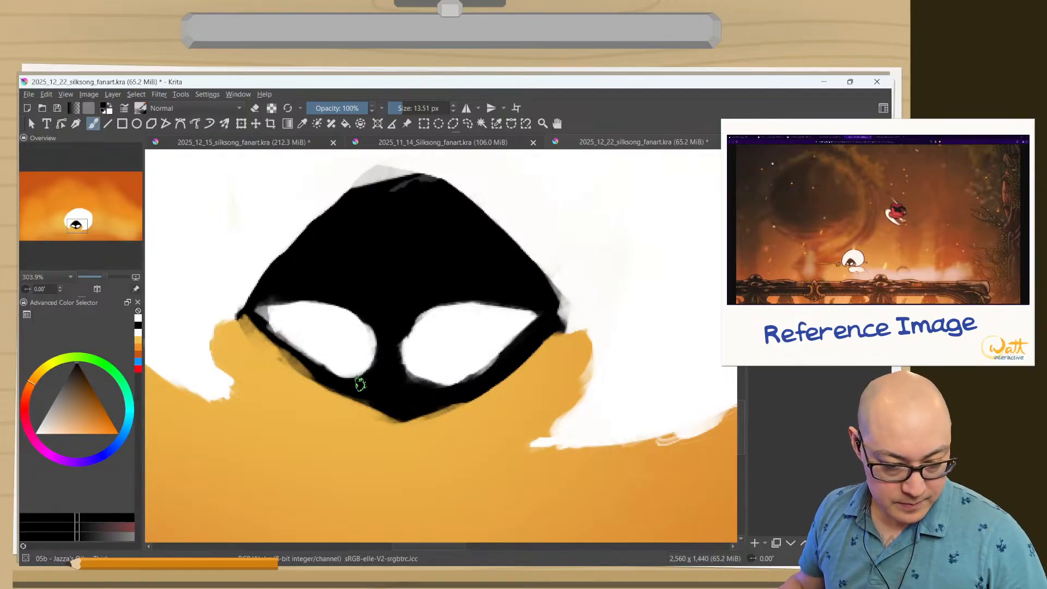
ctrl+click(339, 360)
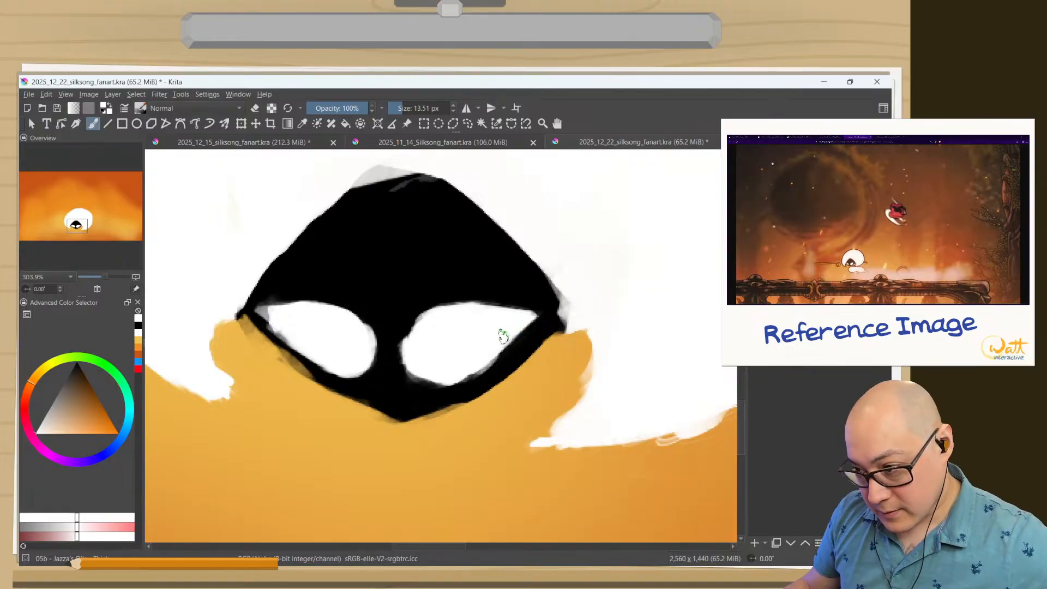
mouse_move(519, 327)
mouse_down()
mouse_move(475, 373)
mouse_move(445, 376)
mouse_move(515, 326)
mouse_up()
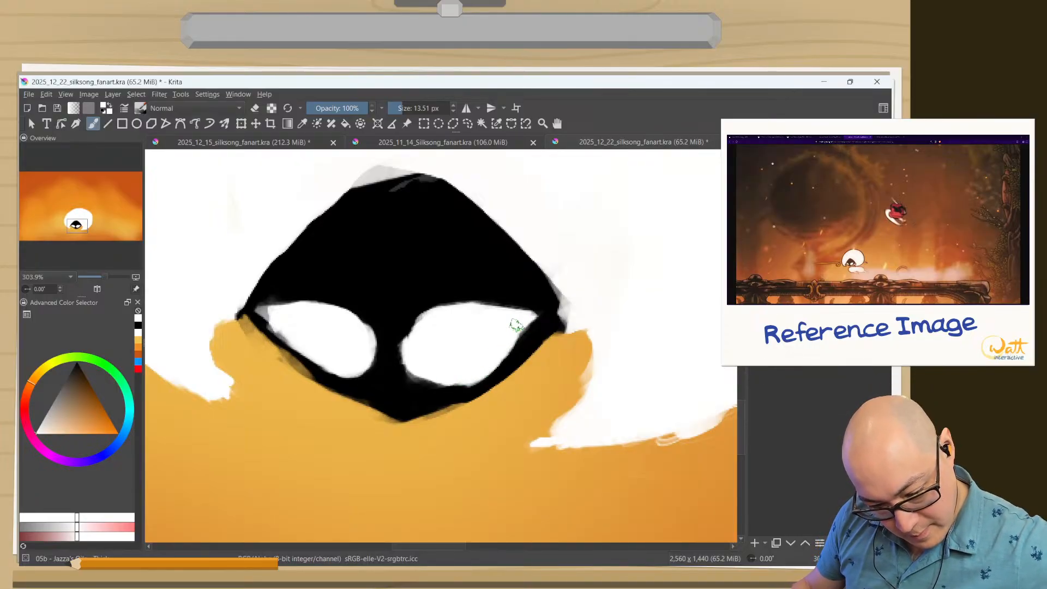
Try lowering the left eye's upper edge and trimming its inner side in black.
drag(420, 351, 322, 528)
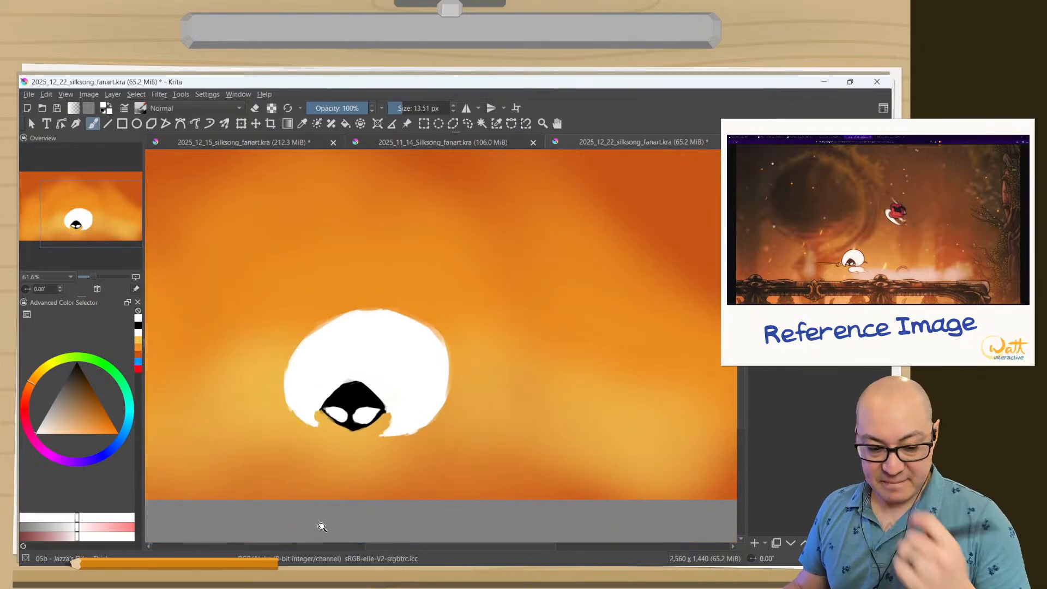
drag(286, 471, 281, 374)
drag(472, 273, 469, 245)
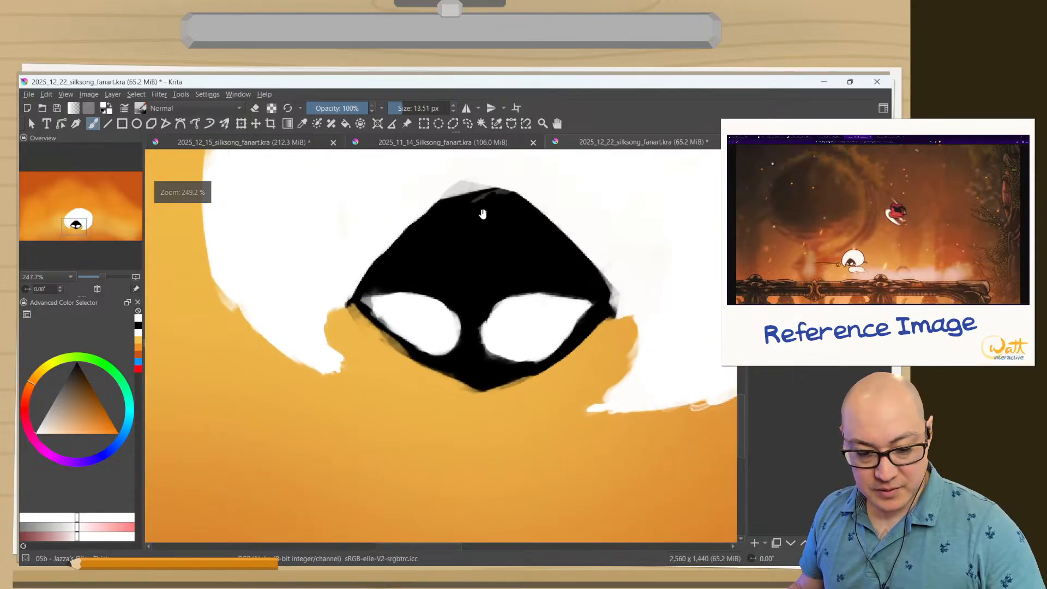
ctrl+click(468, 254)
drag(436, 297, 451, 302)
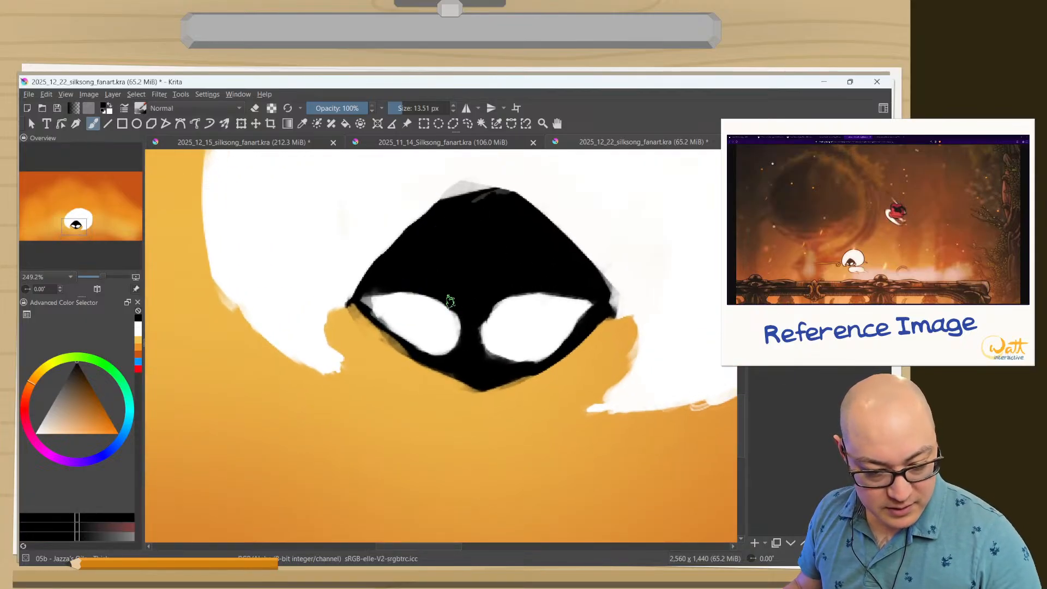
mouse_move(362, 298)
mouse_down()
mouse_move(394, 291)
mouse_move(383, 300)
mouse_move(455, 305)
mouse_up()
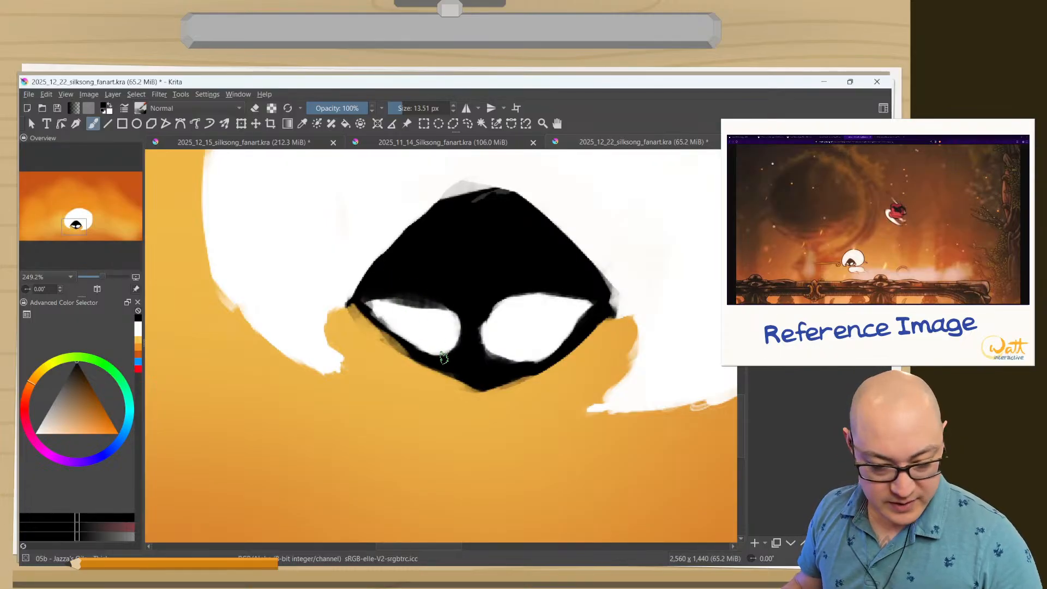
drag(452, 300, 457, 352)
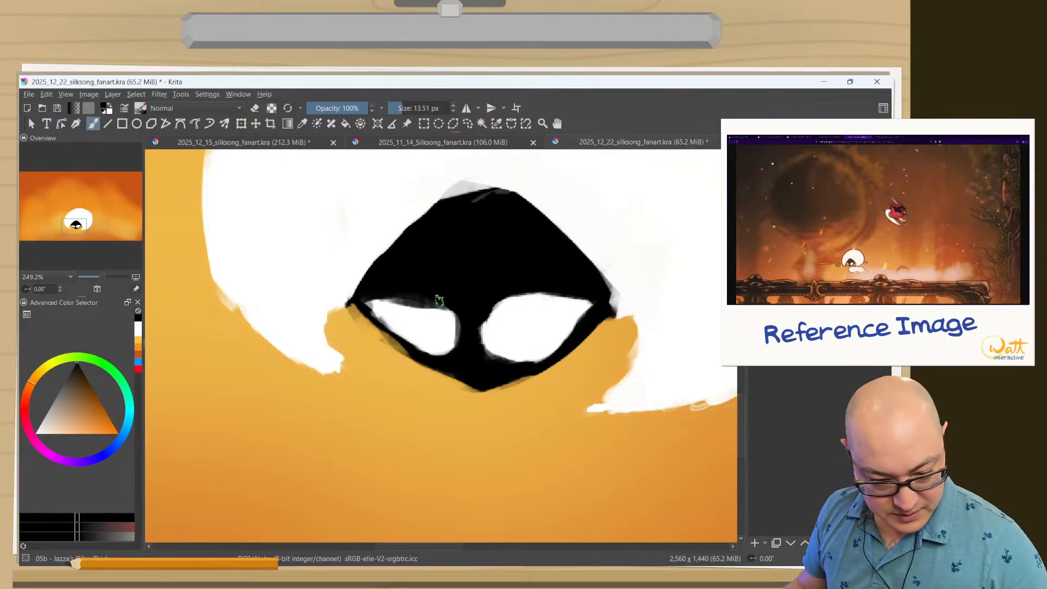
drag(460, 317, 461, 343)
mouse_move(451, 297)
mouse_down()
mouse_move(443, 354)
mouse_move(441, 306)
mouse_up()
Undo the black strokes along the left eye's upper and inner edges.
key(ctrl+z)
key(ctrl+z)
key(ctrl+z)
key(ctrl+z)
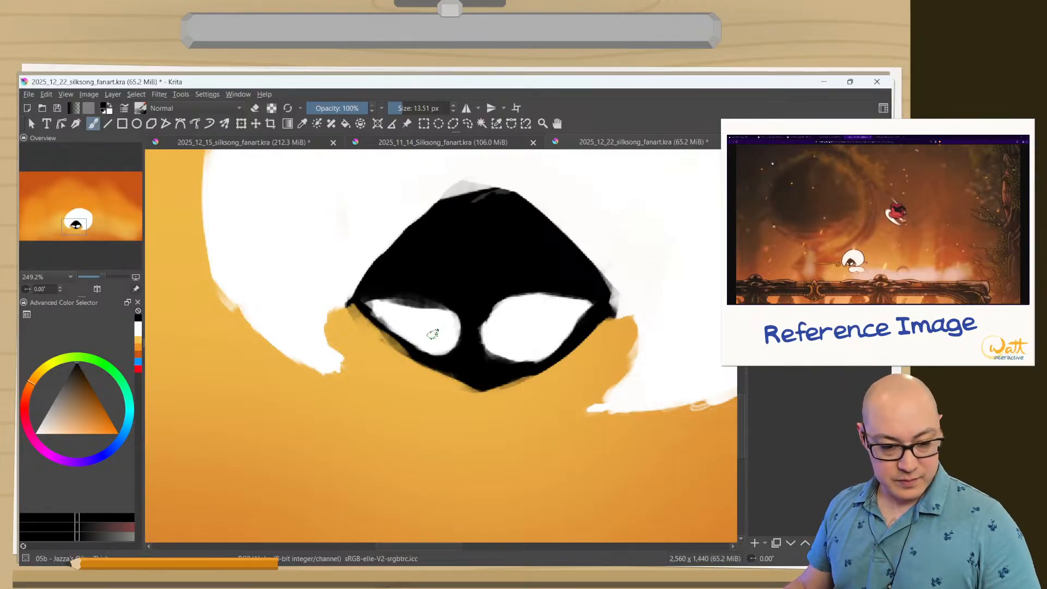
key(ctrl+z)
key(ctrl+z)
key(ctrl+z)
key(ctrl+z)
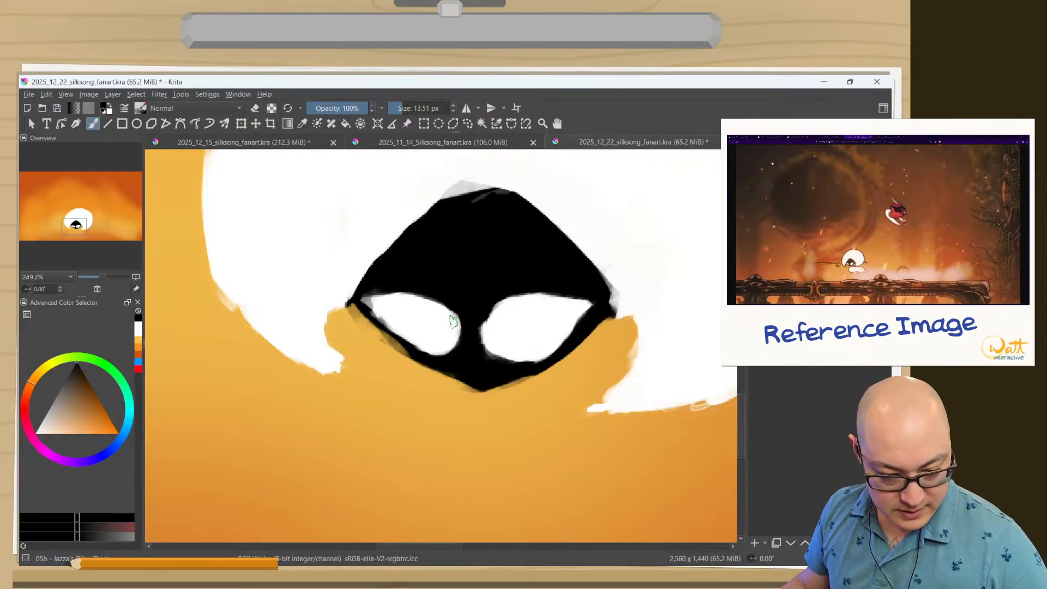
Paint black along the inner edges of both eyes to widen the gap between them.
mouse_move(450, 303)
mouse_down()
mouse_move(452, 336)
mouse_move(445, 309)
mouse_move(443, 350)
mouse_move(454, 316)
mouse_move(421, 356)
mouse_up()
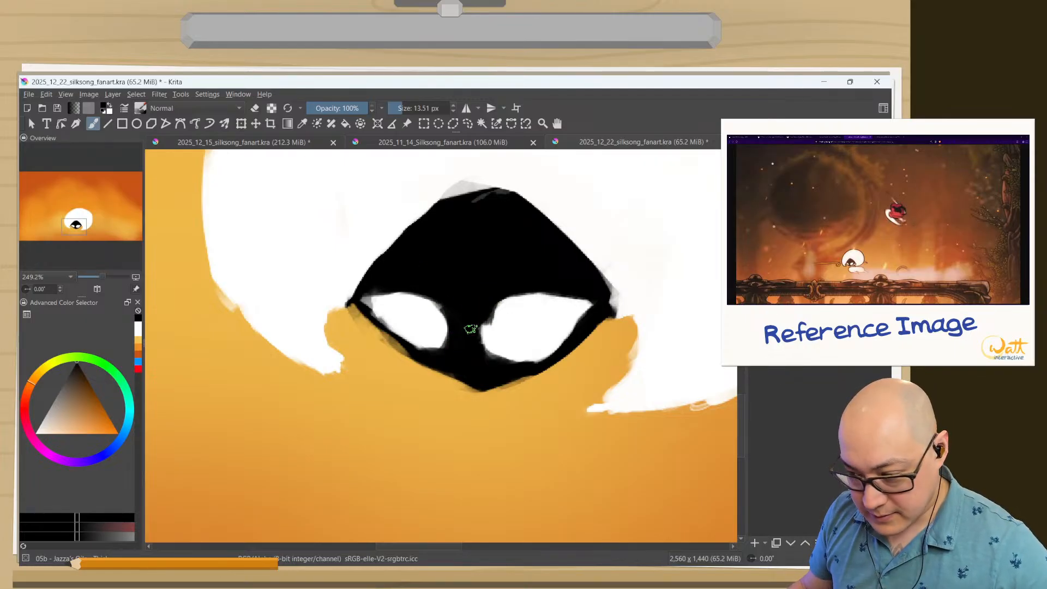
mouse_move(481, 314)
mouse_down()
mouse_move(483, 343)
mouse_move(511, 354)
mouse_up()
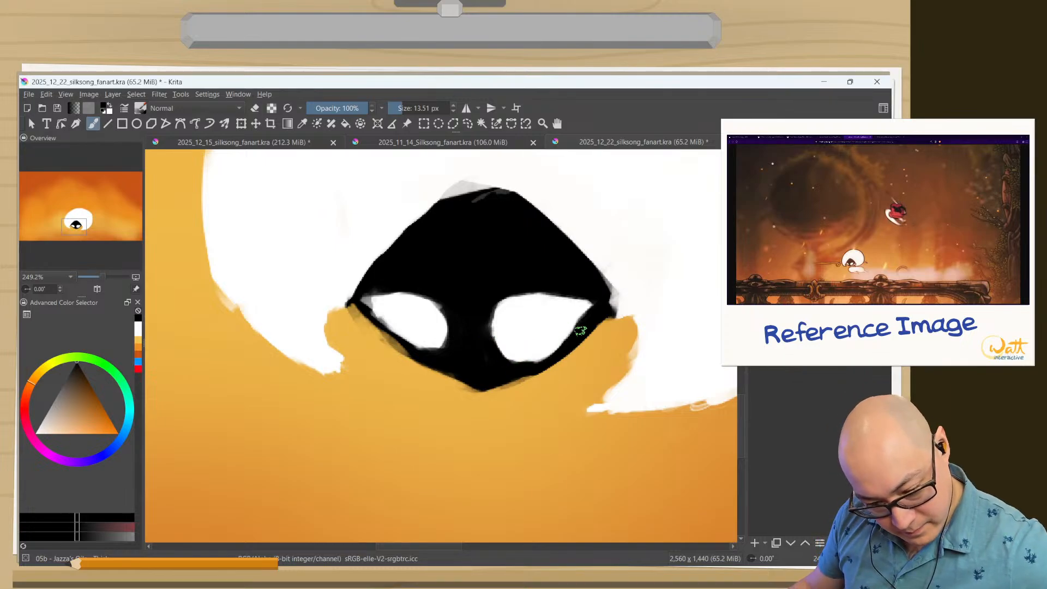
Touch up the right eye's lower outer edge in black, and fill the left eye's outer corner and inner lower end in white.
drag(580, 330, 513, 369)
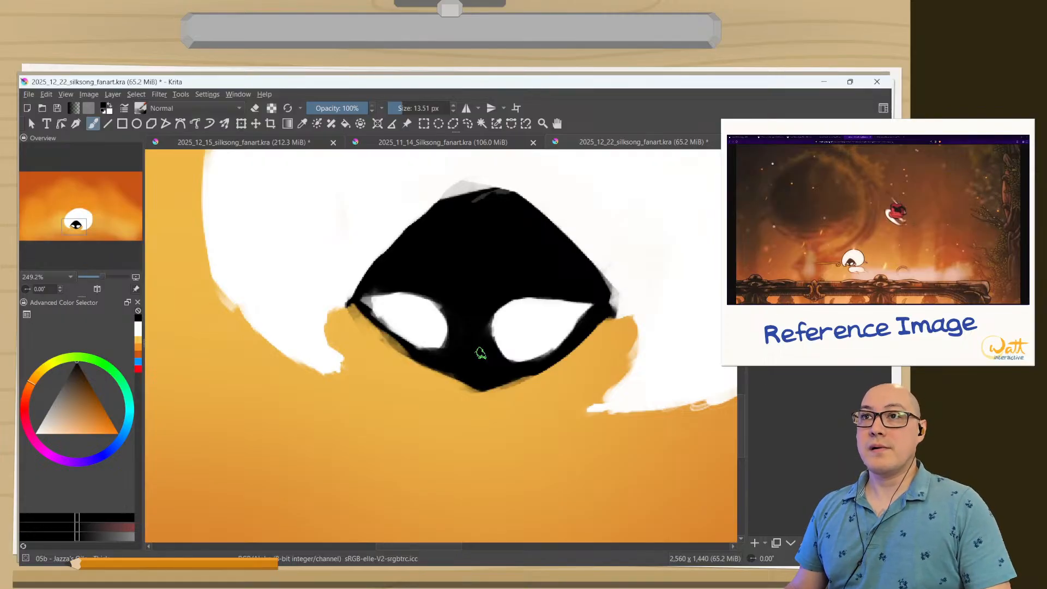
drag(373, 484, 344, 331)
drag(606, 259, 504, 463)
drag(569, 376, 552, 416)
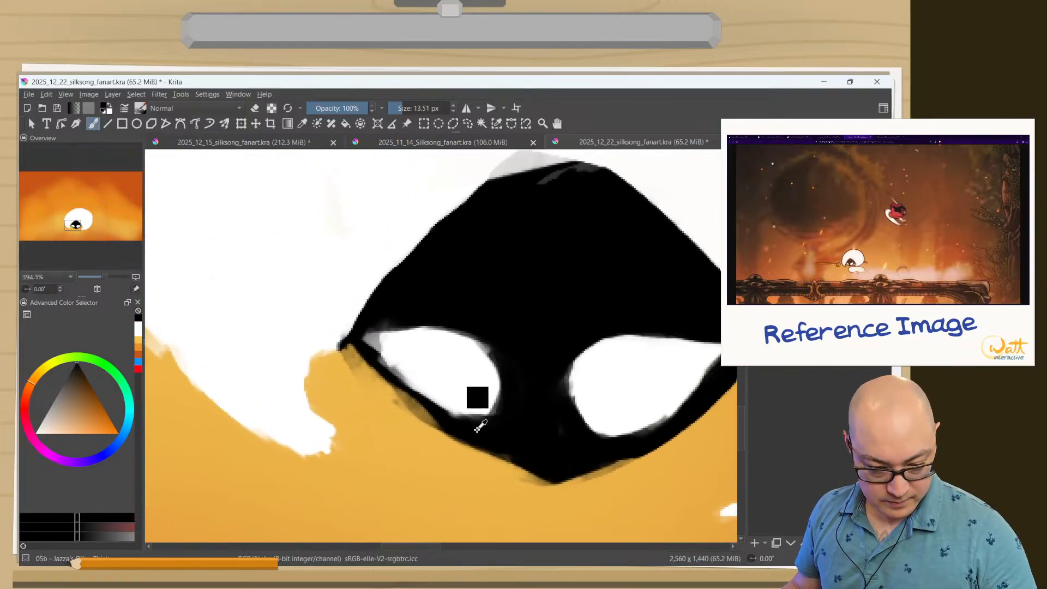
ctrl+click(431, 386)
mouse_move(417, 367)
shift+mouse_down()
mouse_move(382, 349)
mouse_move(391, 355)
shift+mouse_up()
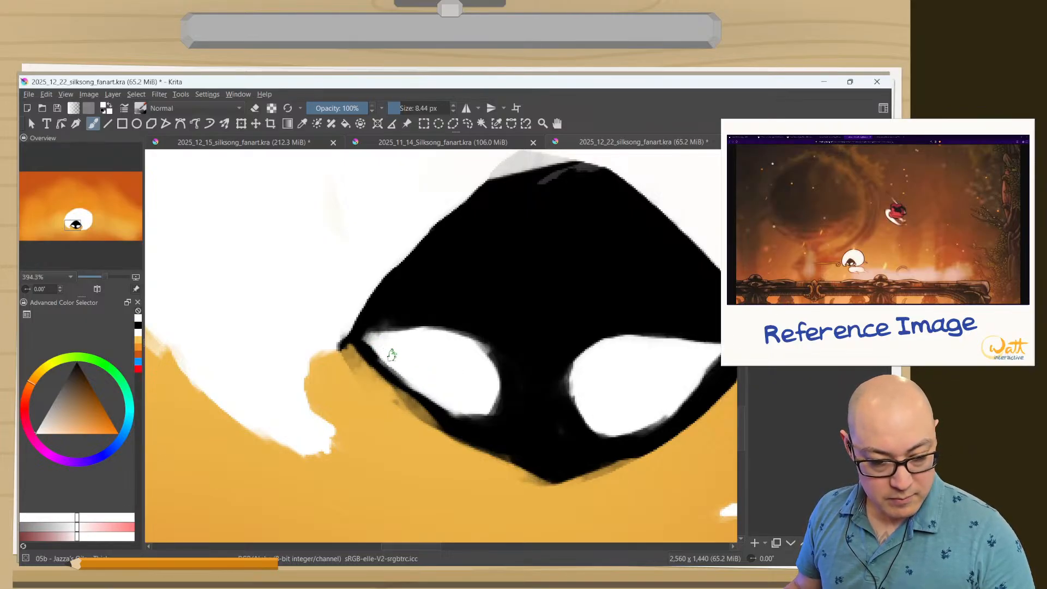
mouse_move(439, 400)
mouse_down()
mouse_move(464, 415)
mouse_move(478, 394)
mouse_up()
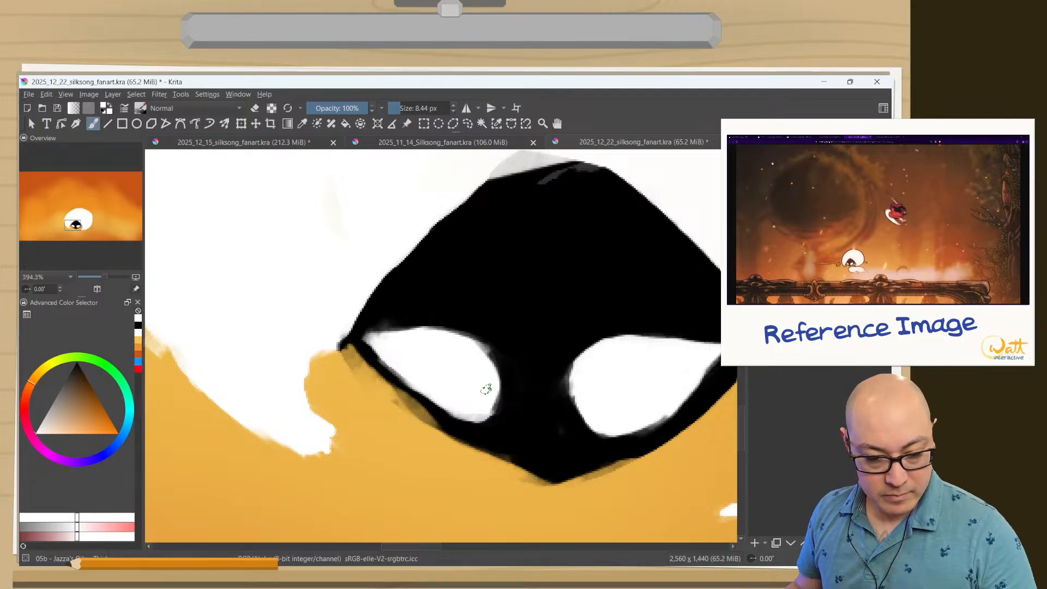
Extend the left eye's white down along its lower edge and cut its upper edge into a flatter slant in black.
ctrl+click(478, 443)
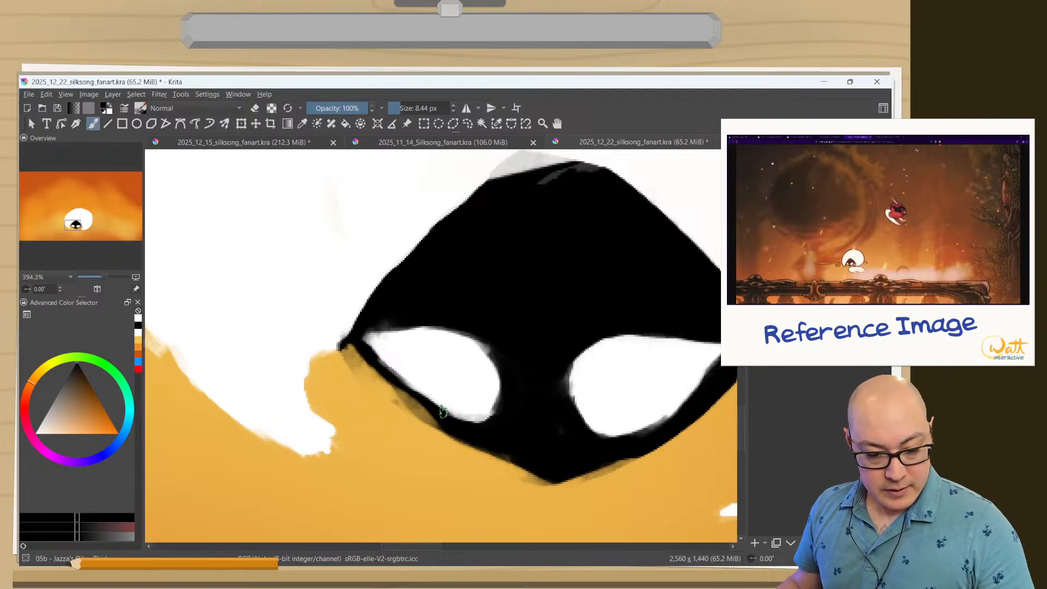
mouse_move(439, 415)
mouse_down()
mouse_move(354, 337)
mouse_move(442, 421)
mouse_up()
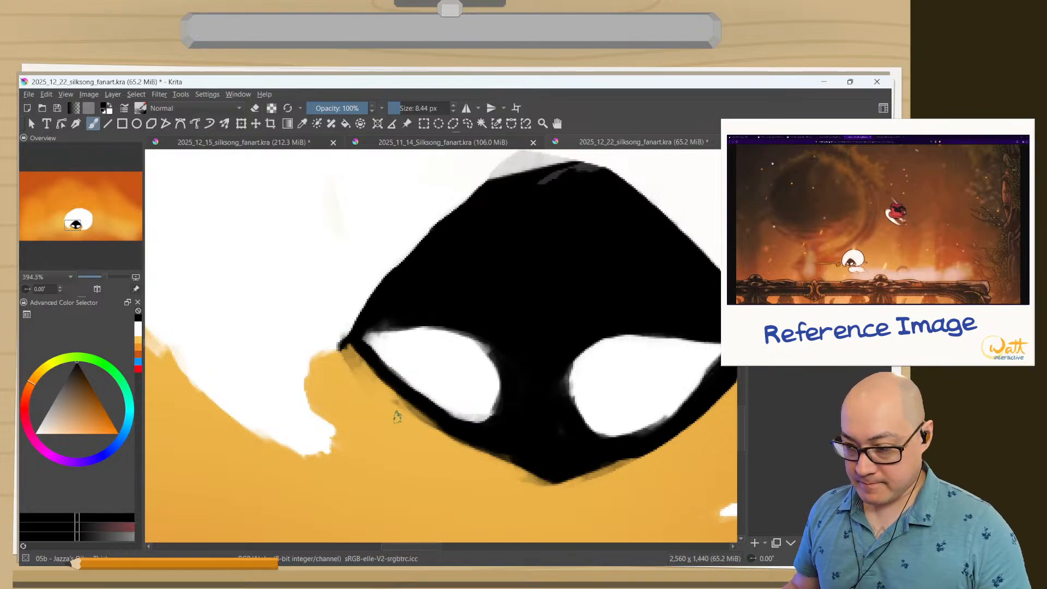
ctrl+click(401, 328)
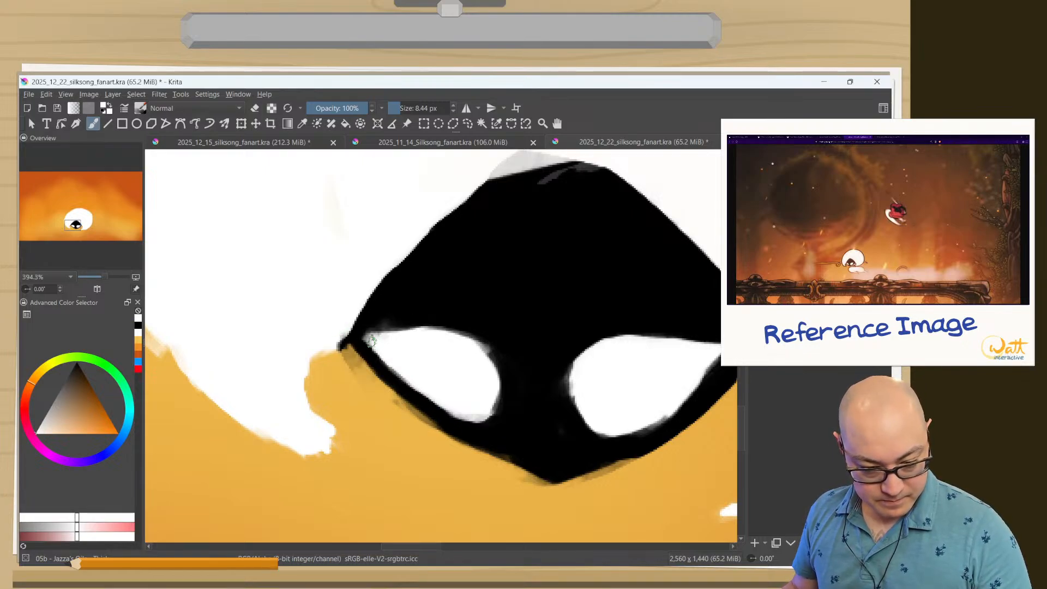
mouse_move(374, 347)
mouse_down()
mouse_move(402, 381)
mouse_move(459, 419)
mouse_up()
mouse_move(413, 389)
mouse_down()
mouse_move(458, 417)
mouse_move(475, 413)
mouse_up()
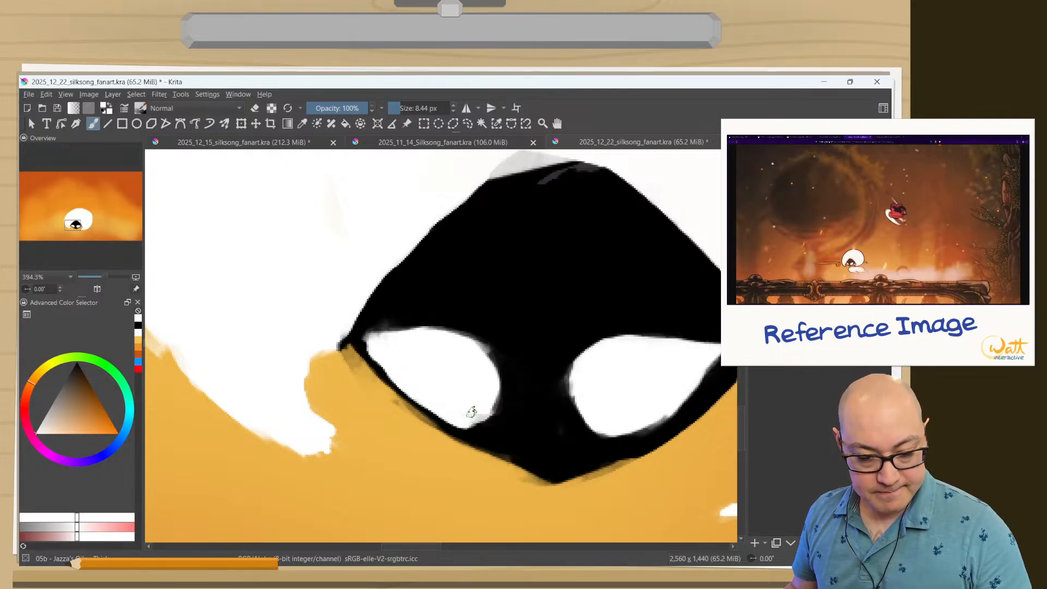
ctrl+click(517, 366)
mouse_move(491, 346)
mouse_down()
mouse_move(433, 318)
mouse_move(372, 325)
mouse_move(457, 336)
mouse_move(405, 322)
mouse_move(490, 351)
mouse_move(429, 321)
mouse_move(495, 361)
mouse_move(446, 323)
mouse_up()
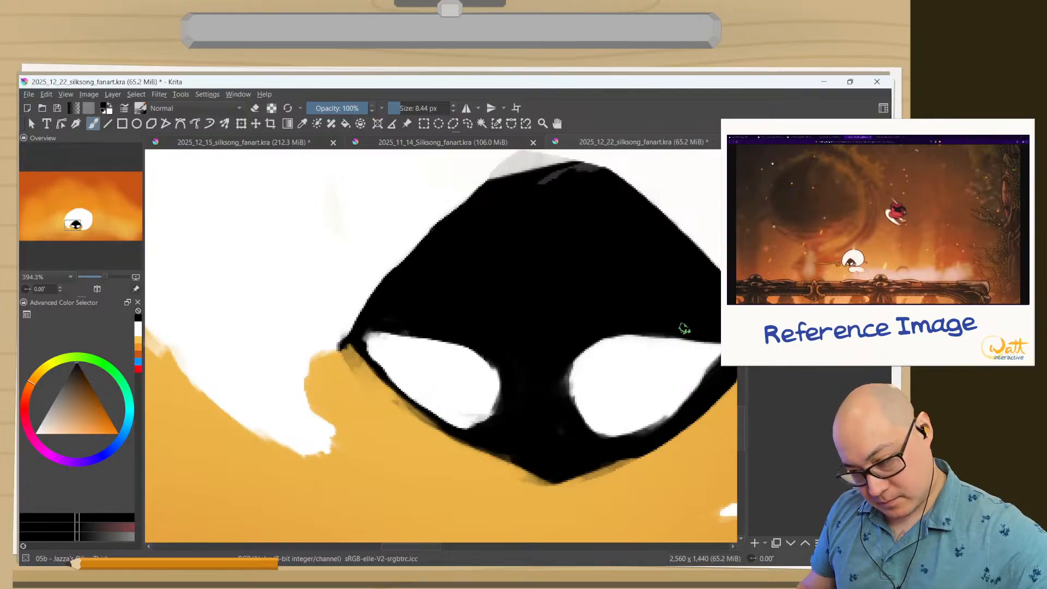
Raise and round the right eye's upper edge in white, trimming its outer upper side in black.
ctrl+click(661, 353)
drag(690, 334, 600, 344)
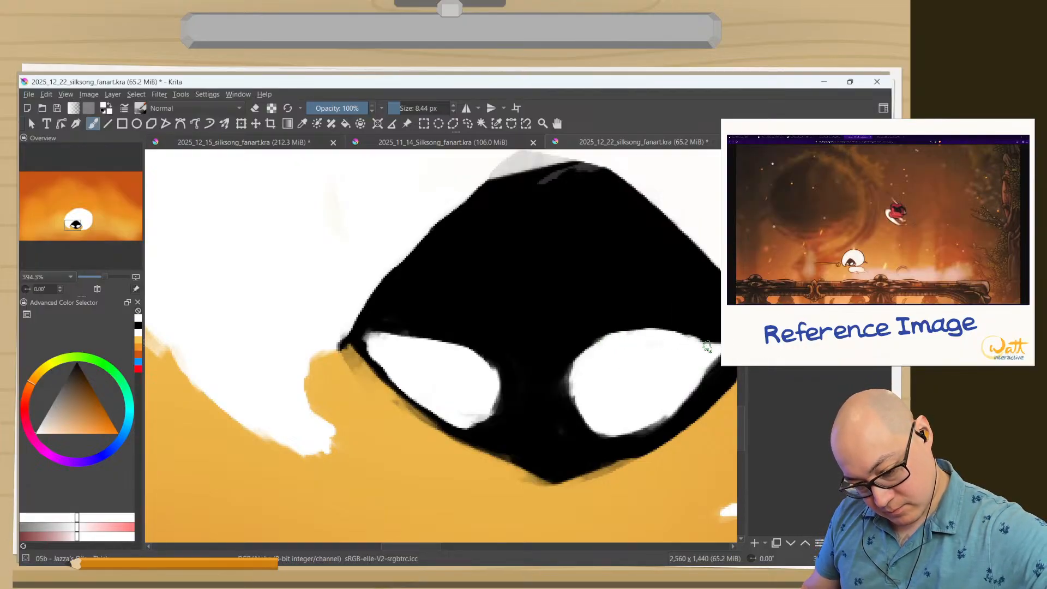
ctrl+click(700, 327)
mouse_move(691, 332)
mouse_down()
mouse_move(638, 320)
mouse_move(578, 337)
mouse_move(588, 364)
mouse_move(573, 382)
mouse_up()
ctrl+click(635, 343)
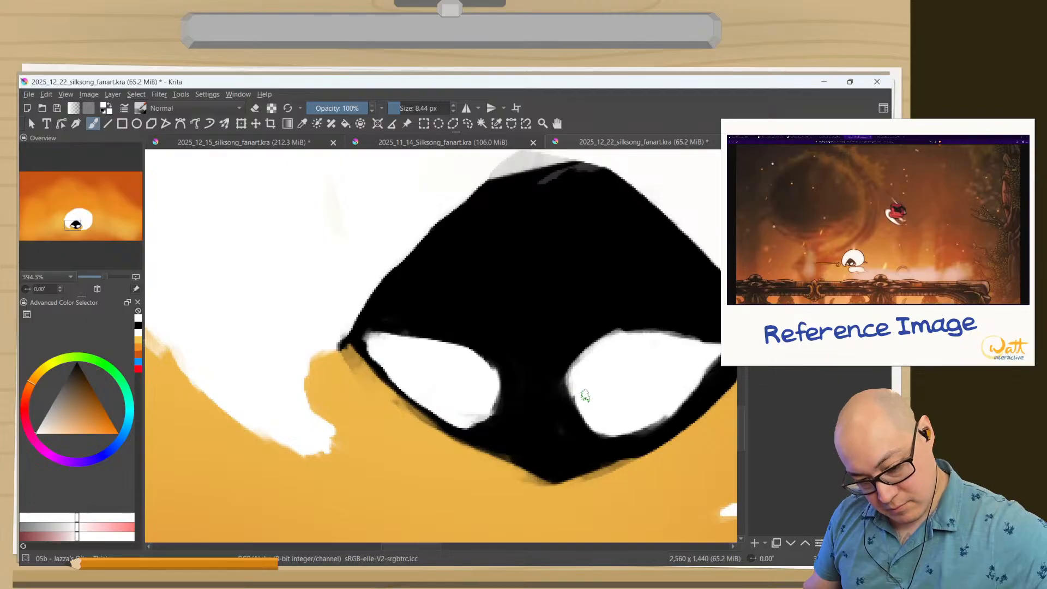
drag(657, 416, 623, 433)
Paint black along the bottom of the face to broaden the chin towards the left and smooth both lower sides.
drag(438, 450, 416, 540)
mouse_move(405, 503)
mouse_down()
mouse_move(388, 433)
mouse_move(434, 295)
mouse_up()
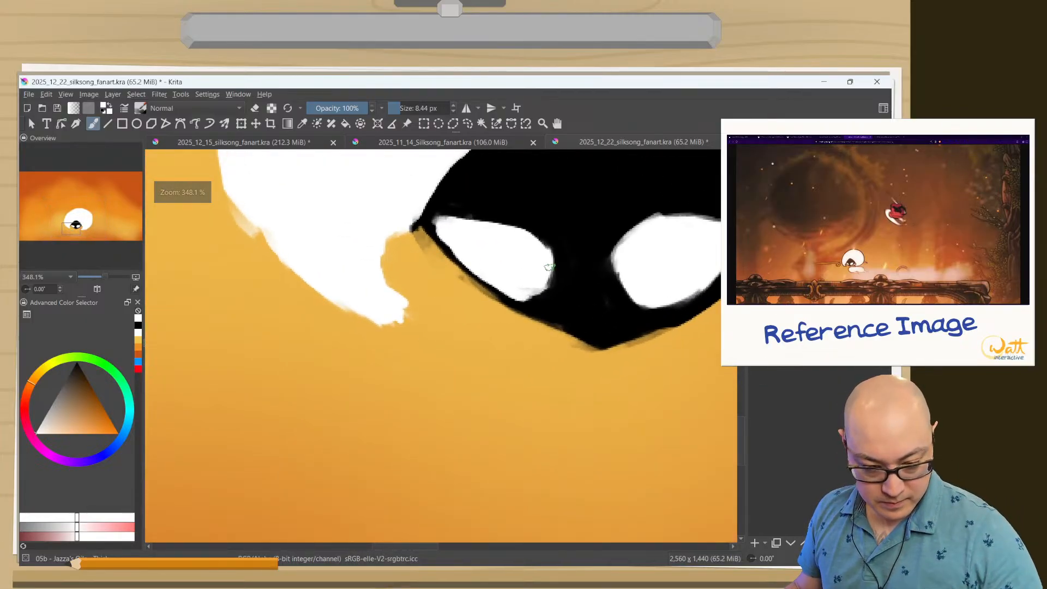
drag(539, 255, 550, 413)
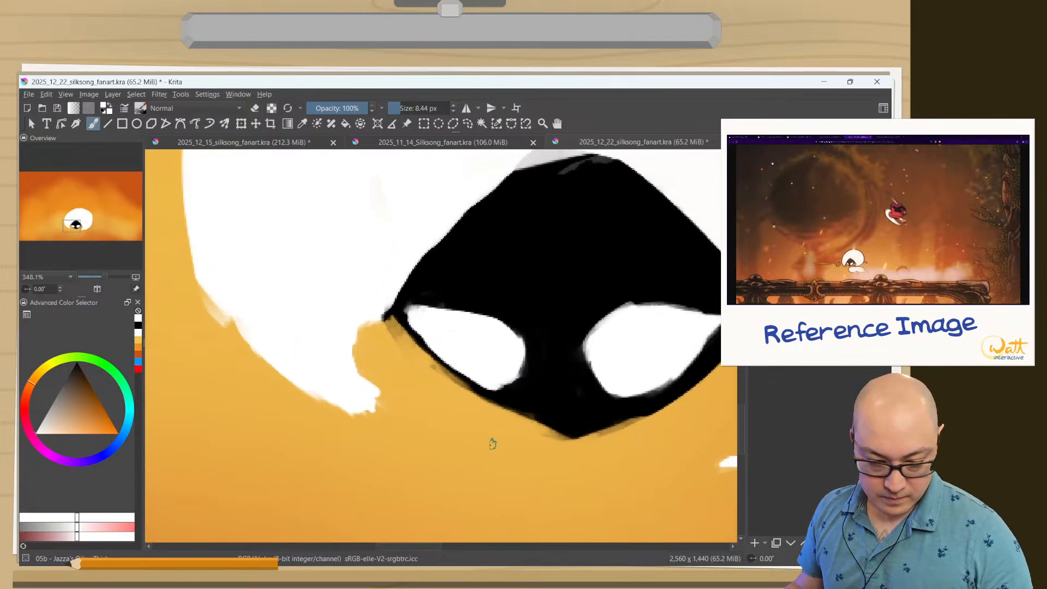
ctrl+click(534, 407)
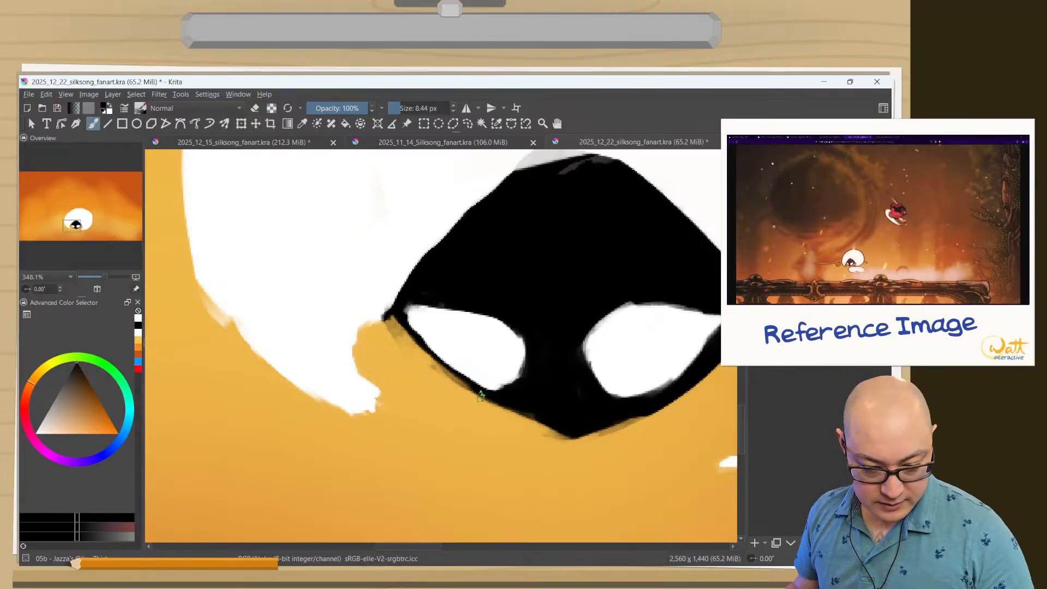
mouse_move(526, 420)
mouse_down()
mouse_move(495, 404)
mouse_move(548, 433)
mouse_move(570, 430)
mouse_move(536, 415)
mouse_up()
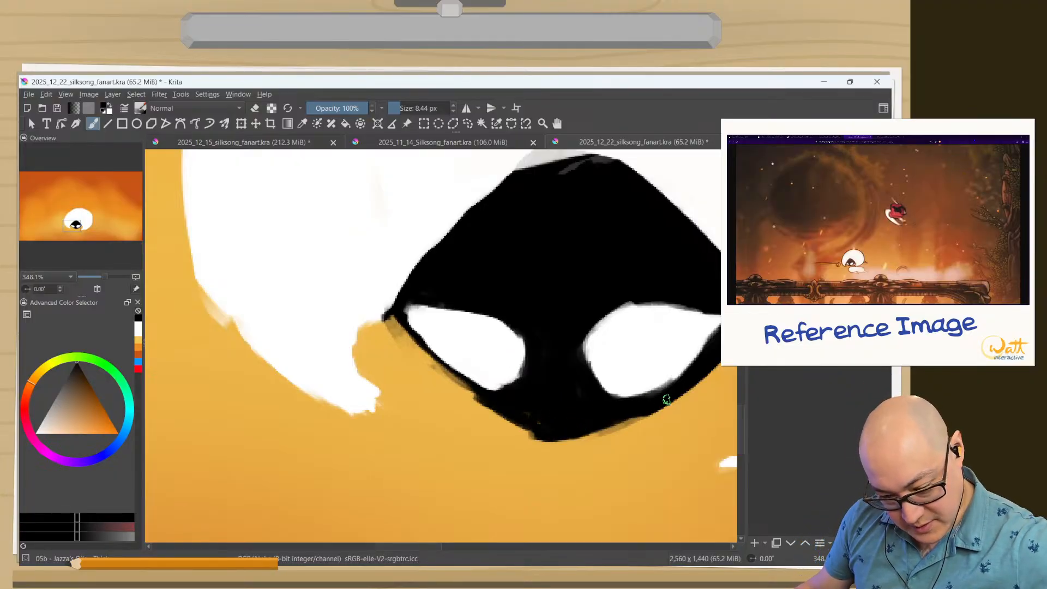
drag(666, 400, 616, 419)
drag(540, 424, 441, 366)
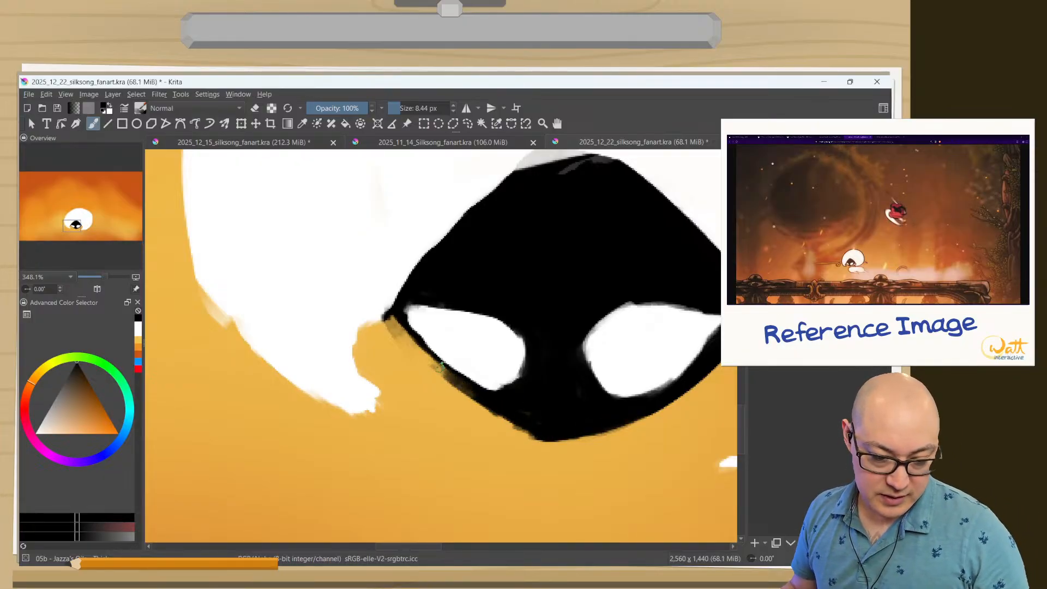
drag(410, 335, 457, 379)
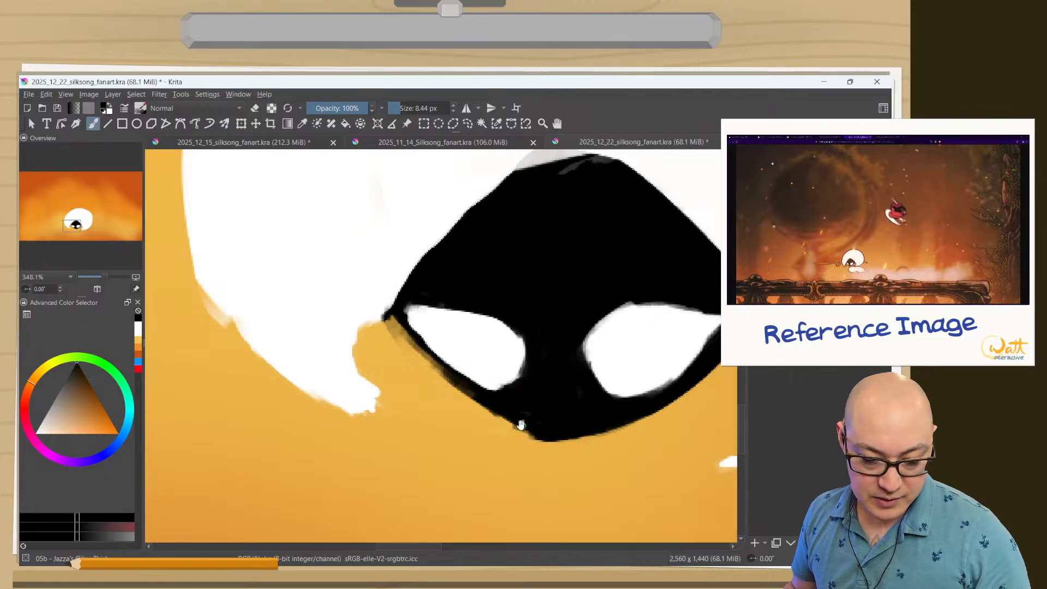
Paint white over the grey smudge beside the face's right corner, extending the hair's inner edge there.
drag(526, 460, 520, 541)
drag(473, 486, 477, 387)
drag(618, 268, 489, 328)
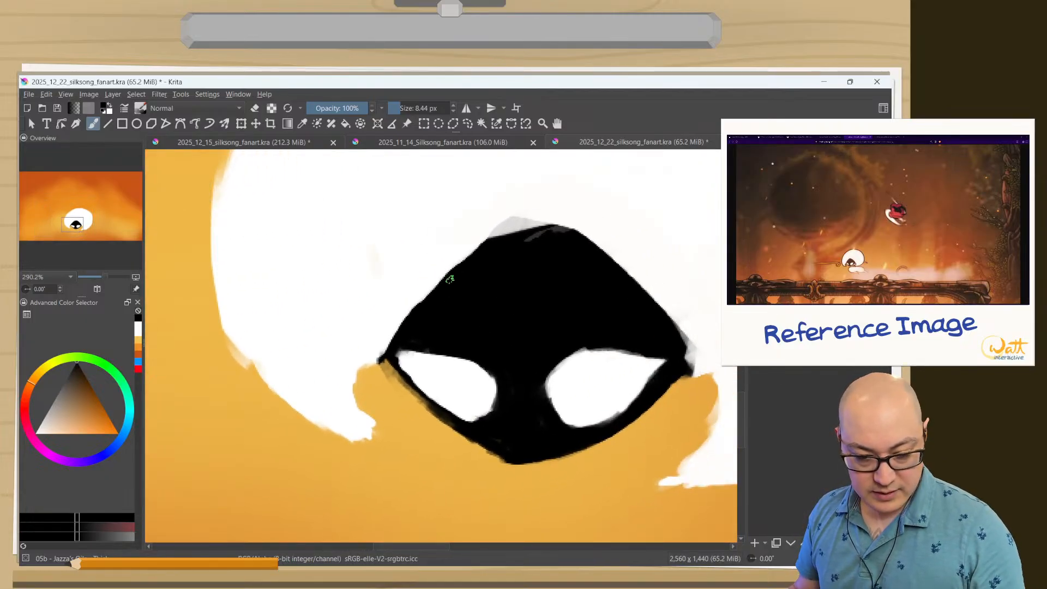
ctrl+click(718, 368)
drag(718, 325, 592, 260)
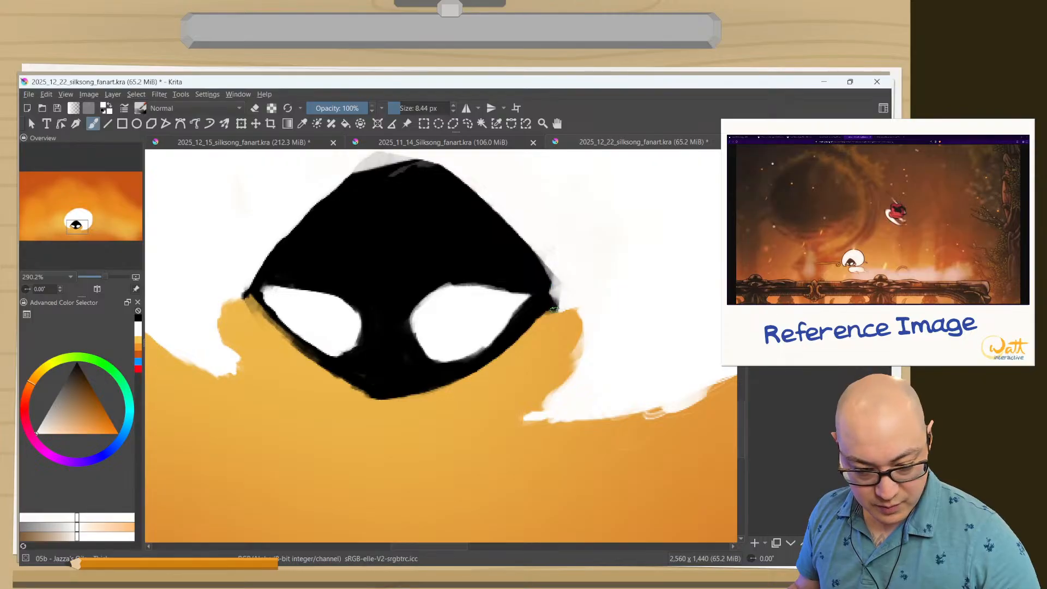
ctrl+click(543, 273)
drag(556, 272, 578, 323)
ctrl+click(565, 276)
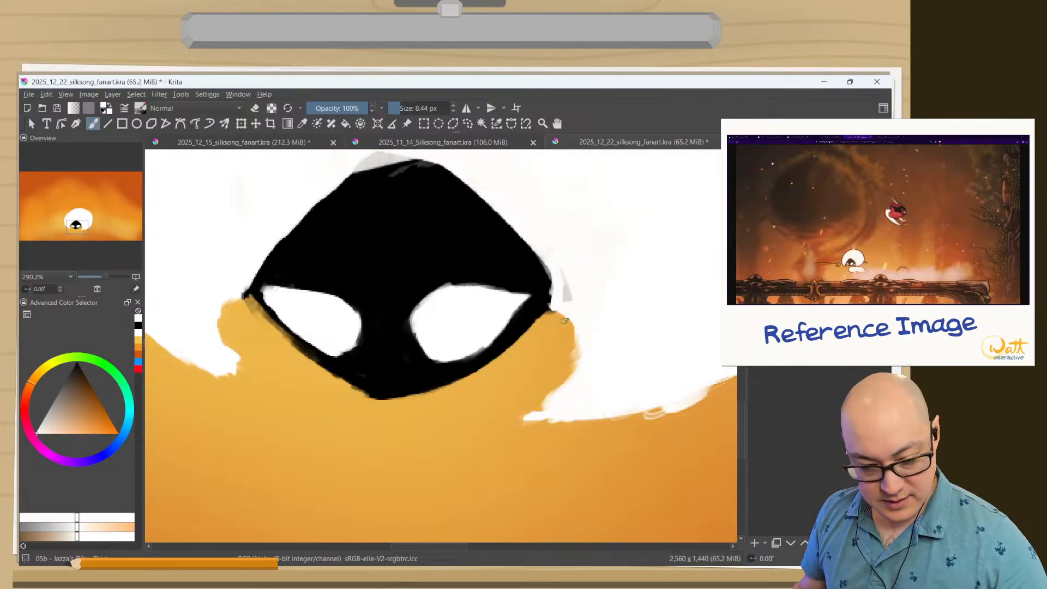
Smooth the right hair lock's inner edge in white, cover the leftover grey streak, and erase the spill at the face's right corner.
drag(578, 332, 539, 416)
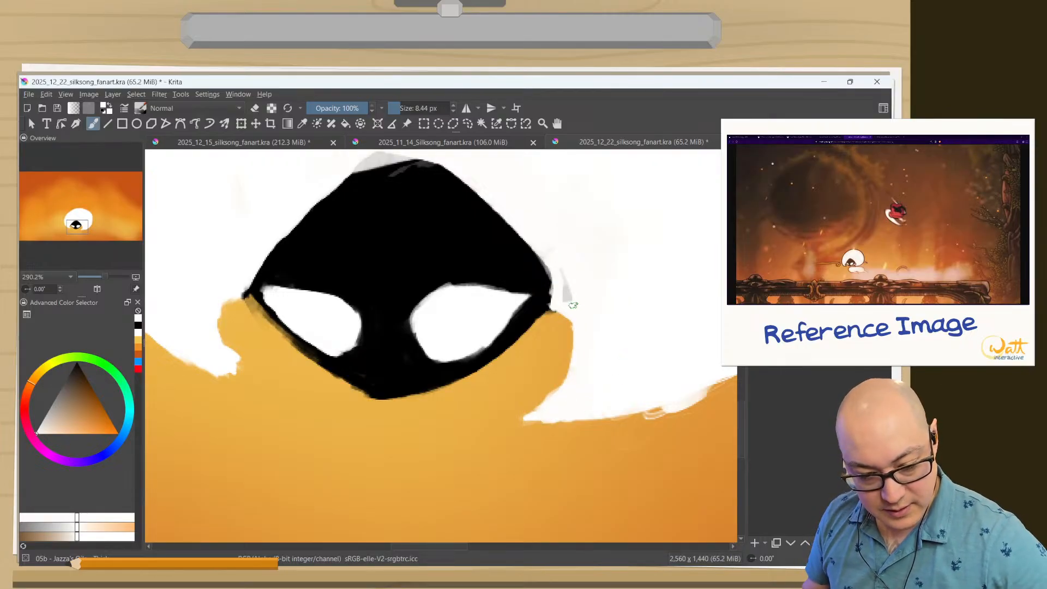
drag(572, 306, 560, 292)
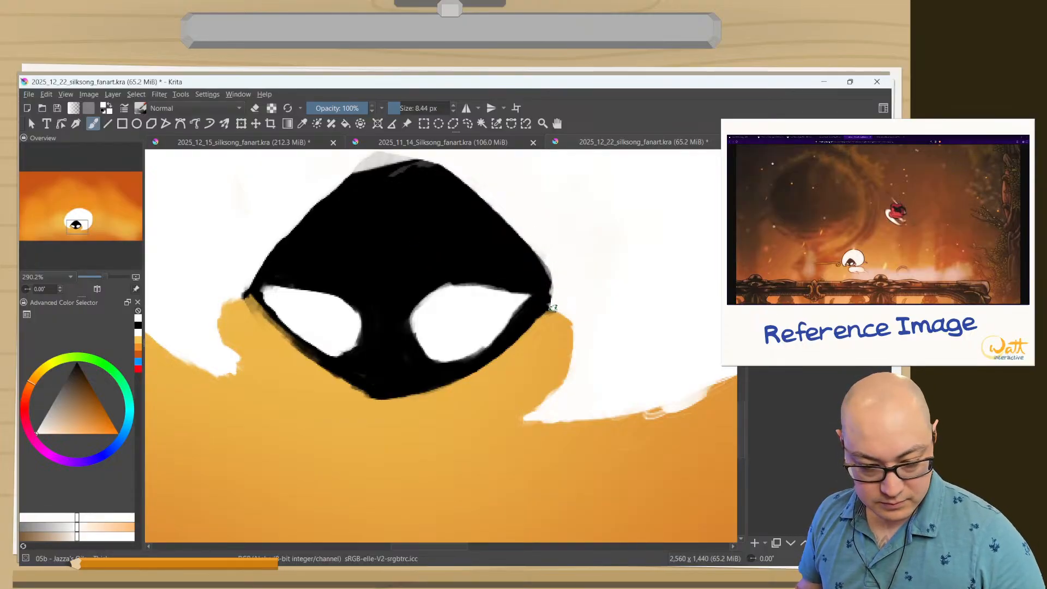
key(e)
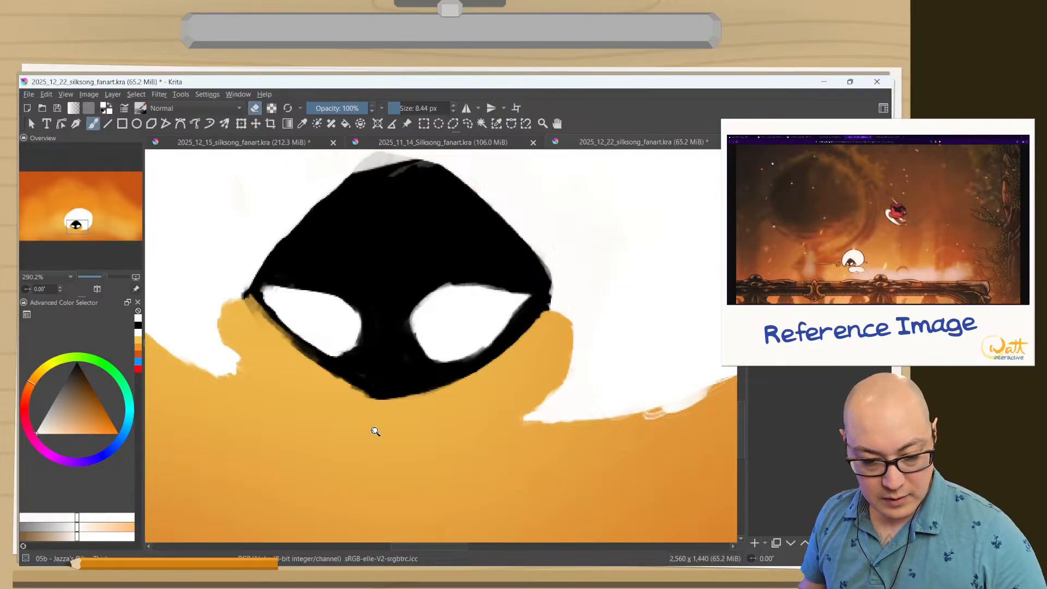
Examine Lace's head up close and within the whole canvas to judge its shape and placement.
drag(342, 429, 336, 494)
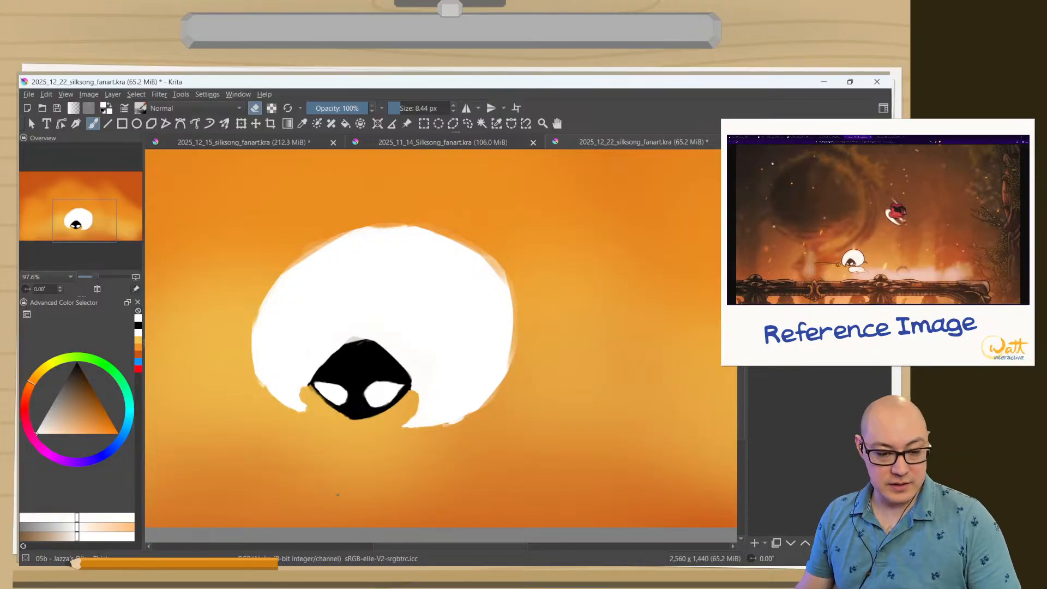
drag(257, 440, 241, 397)
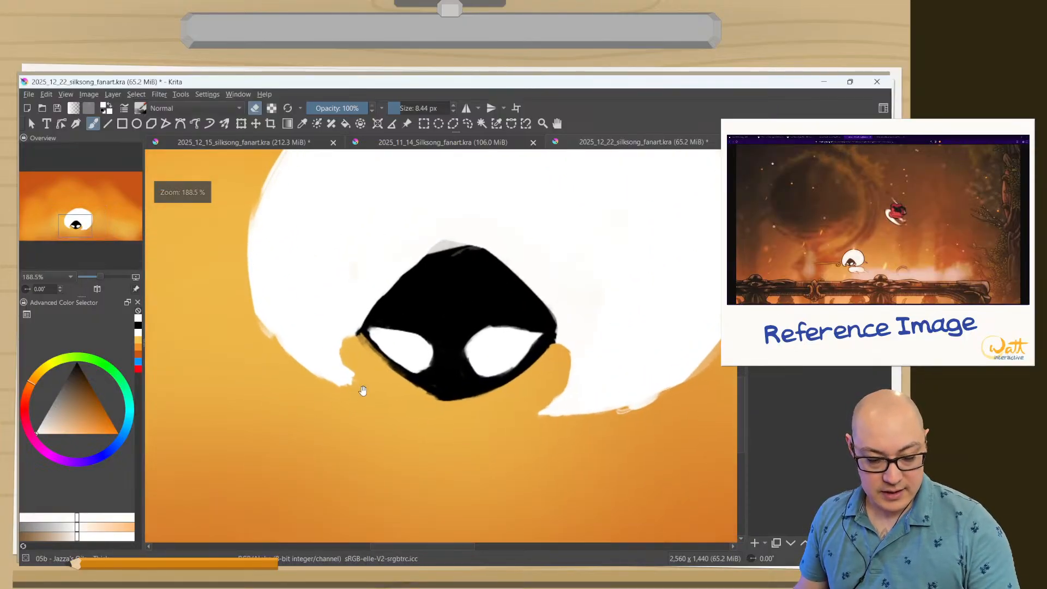
drag(362, 391, 369, 439)
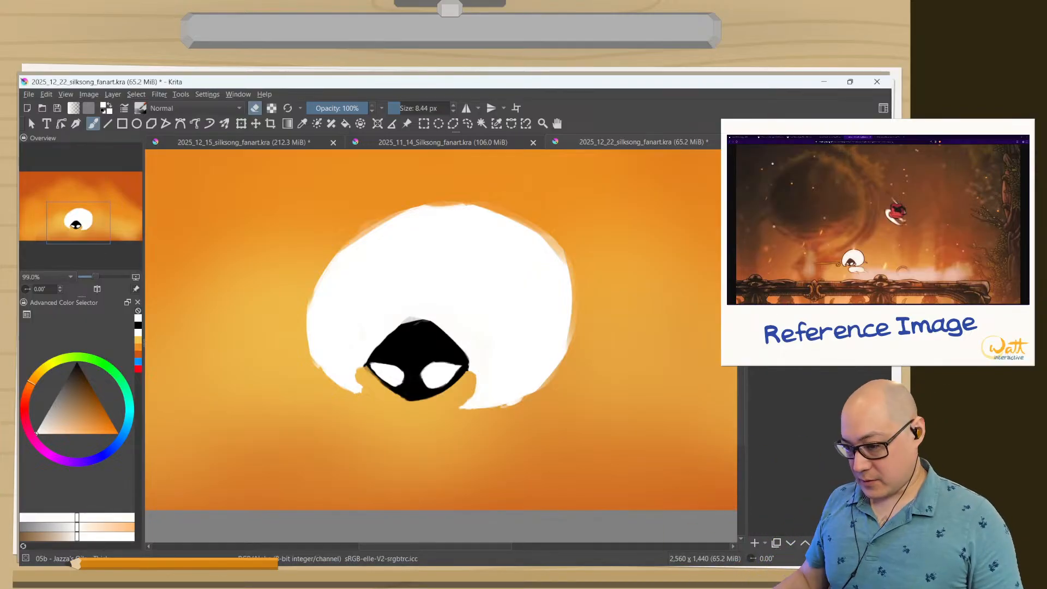
drag(369, 447, 348, 379)
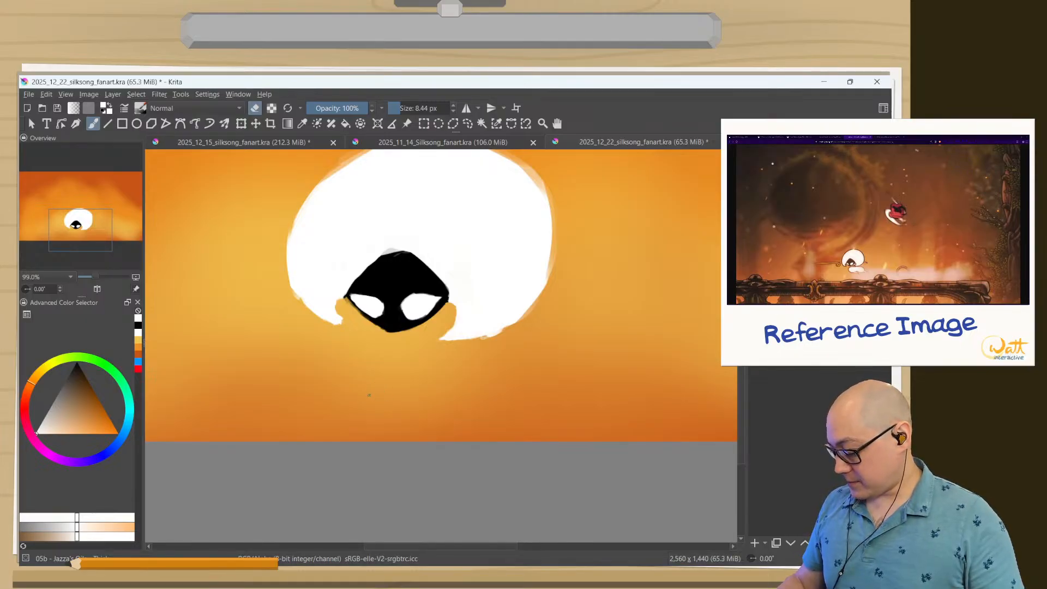
drag(369, 397, 332, 450)
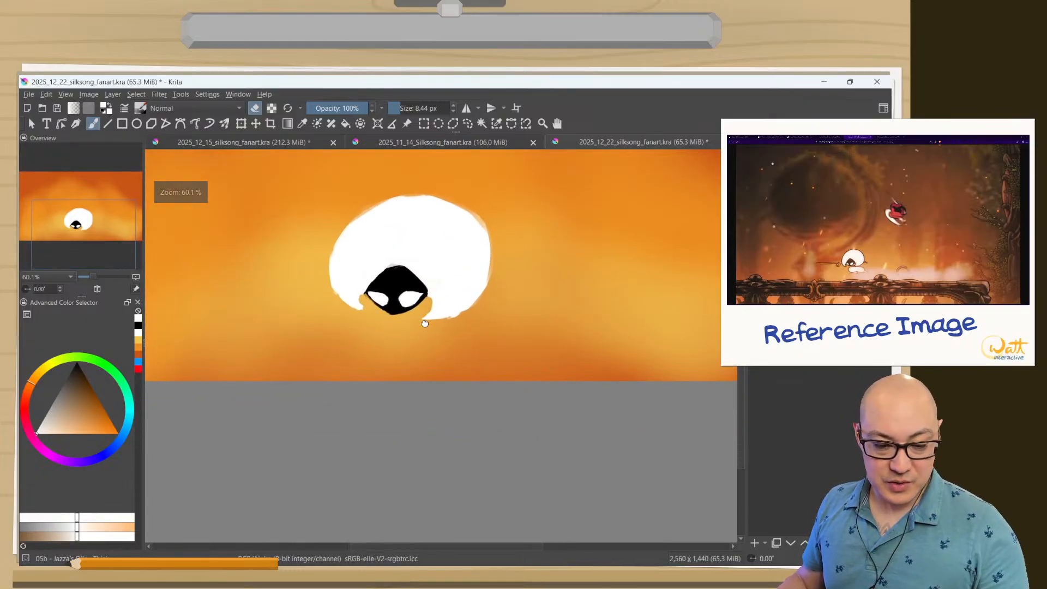
drag(423, 314, 372, 415)
drag(501, 382, 566, 441)
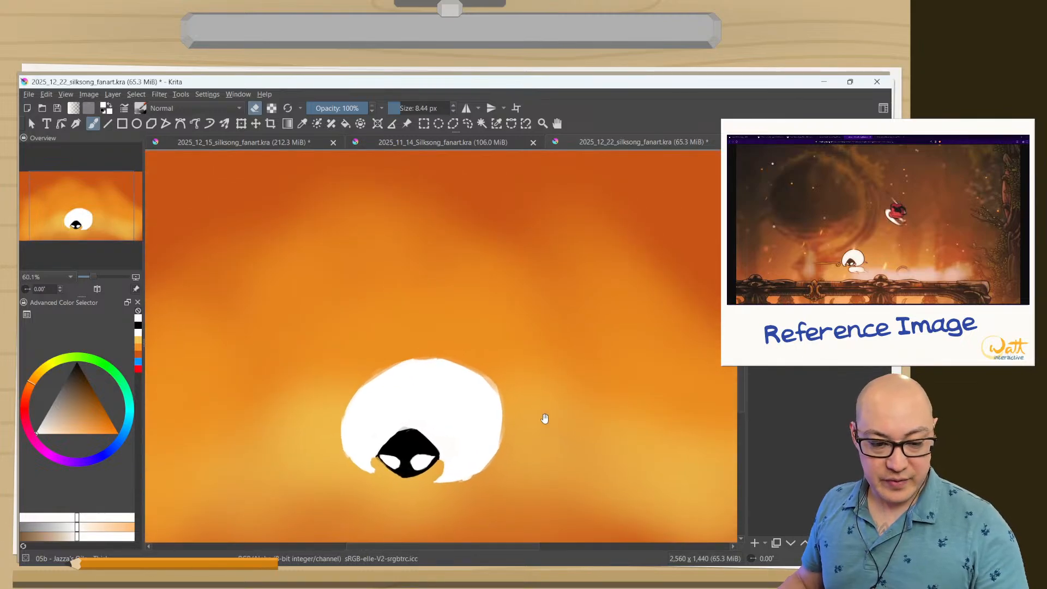
mouse_move(406, 395)
mouse_down()
mouse_move(416, 416)
mouse_move(401, 400)
mouse_up()
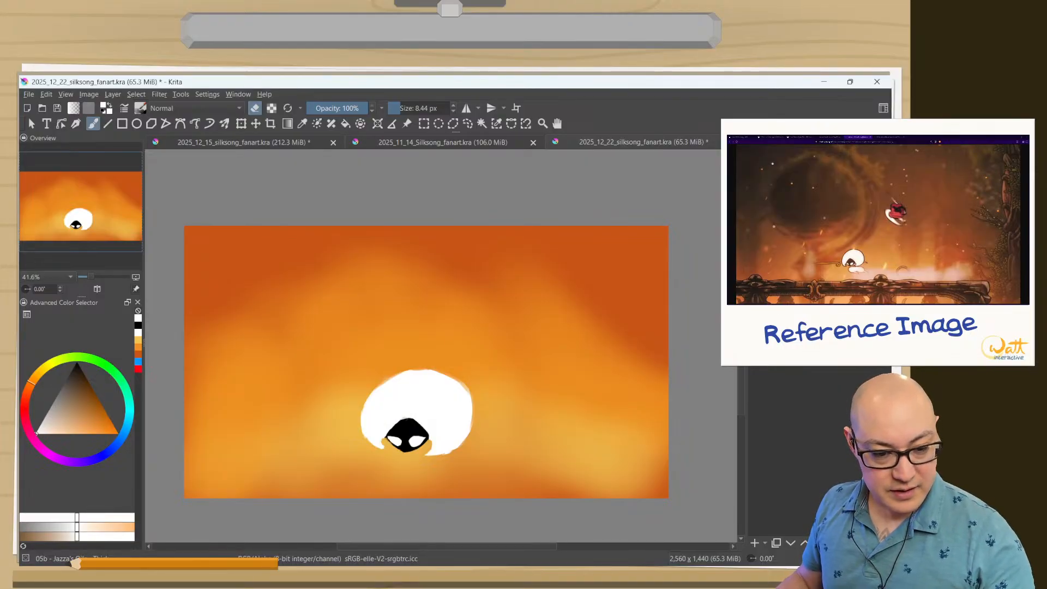
Move Lace's head slightly left and up with the Move tool, and check its placement in the canvas-only view.
click(256, 123)
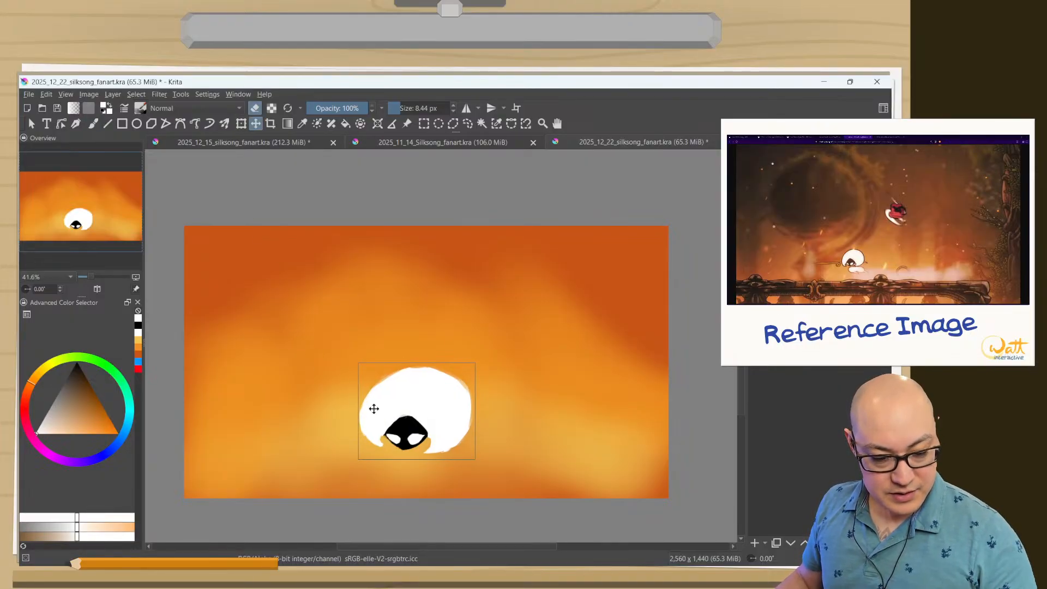
drag(374, 411, 332, 369)
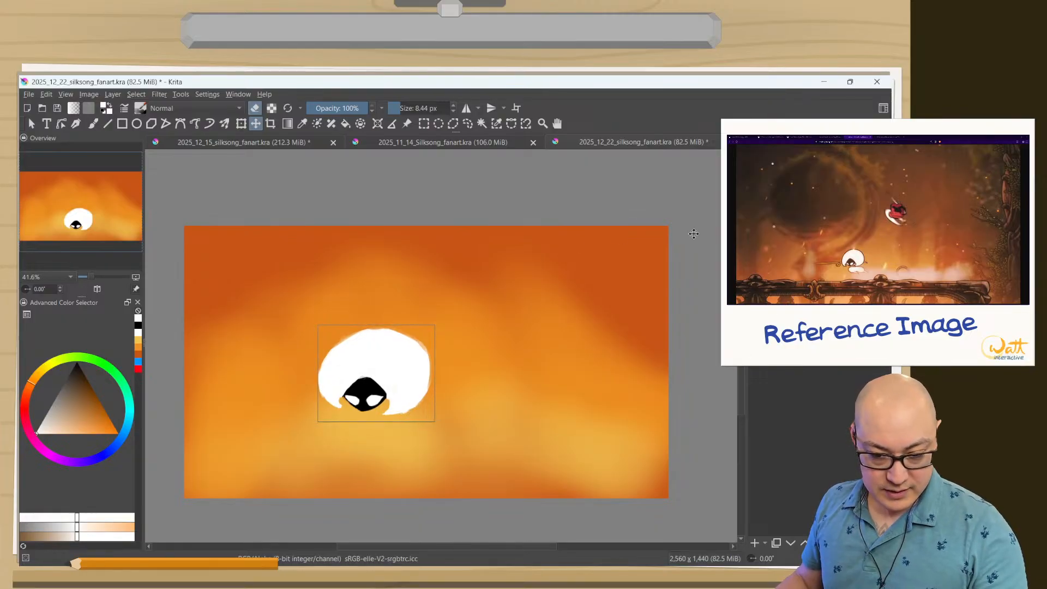
drag(354, 365, 342, 390)
key(Tab)
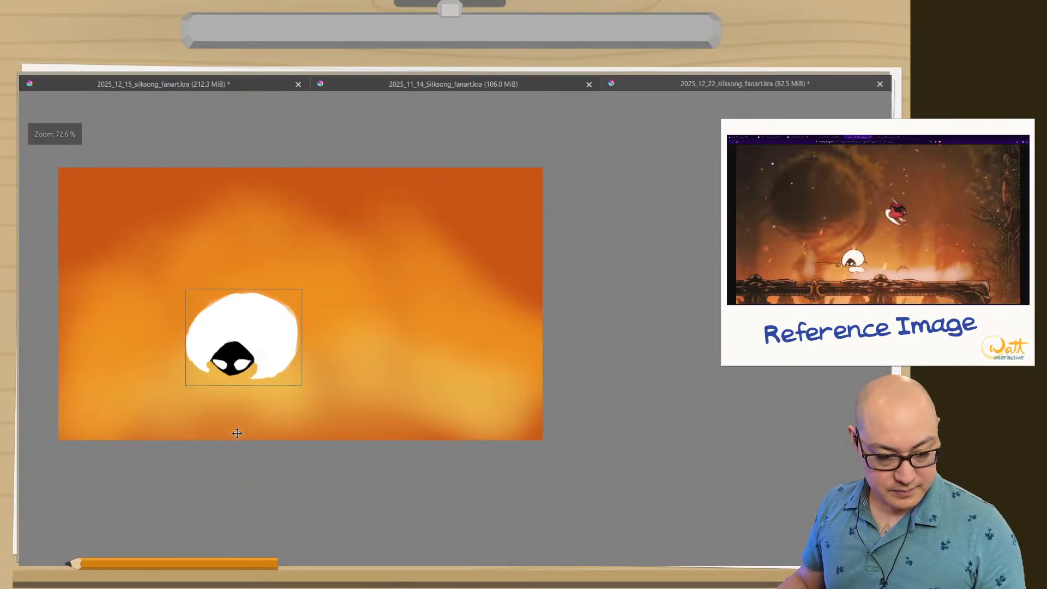
key(Tab)
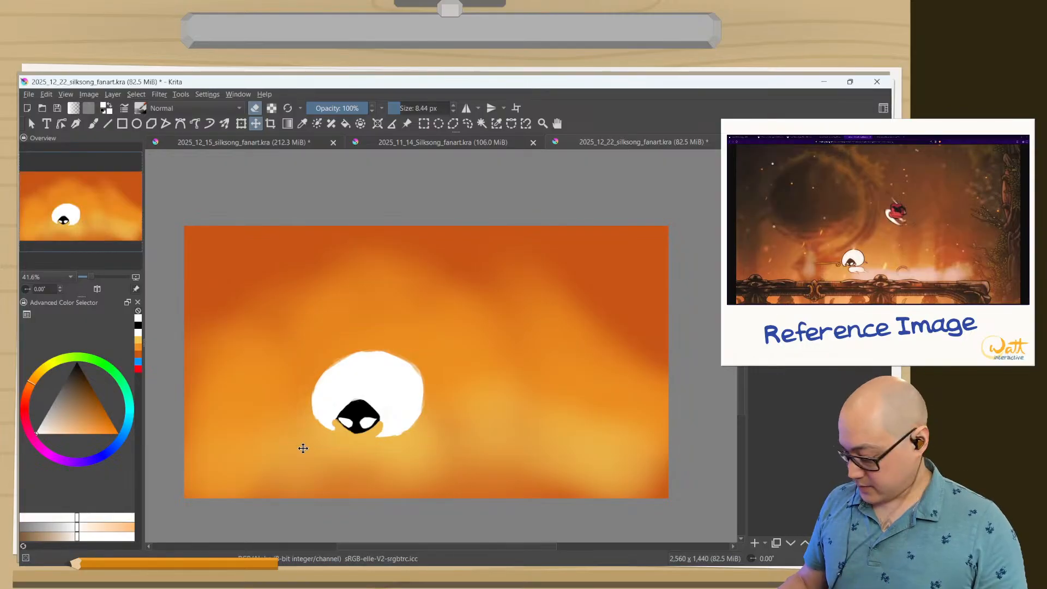
key(Tab)
drag(250, 377, 336, 323)
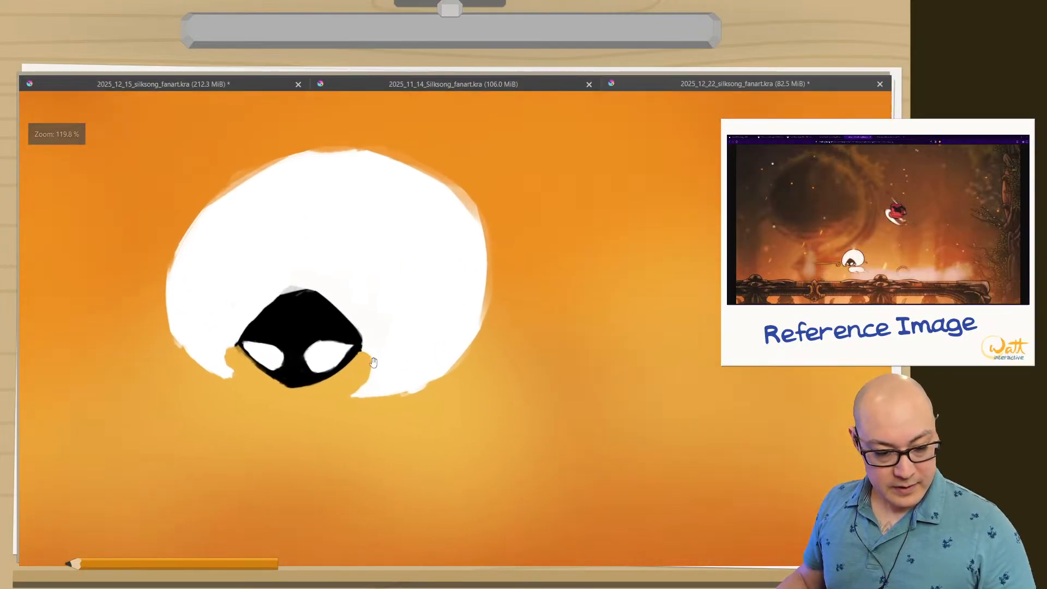
Switch from the Move tool back to the 05b Thick brush for painting in white below Lace's head.
right_click(253, 425)
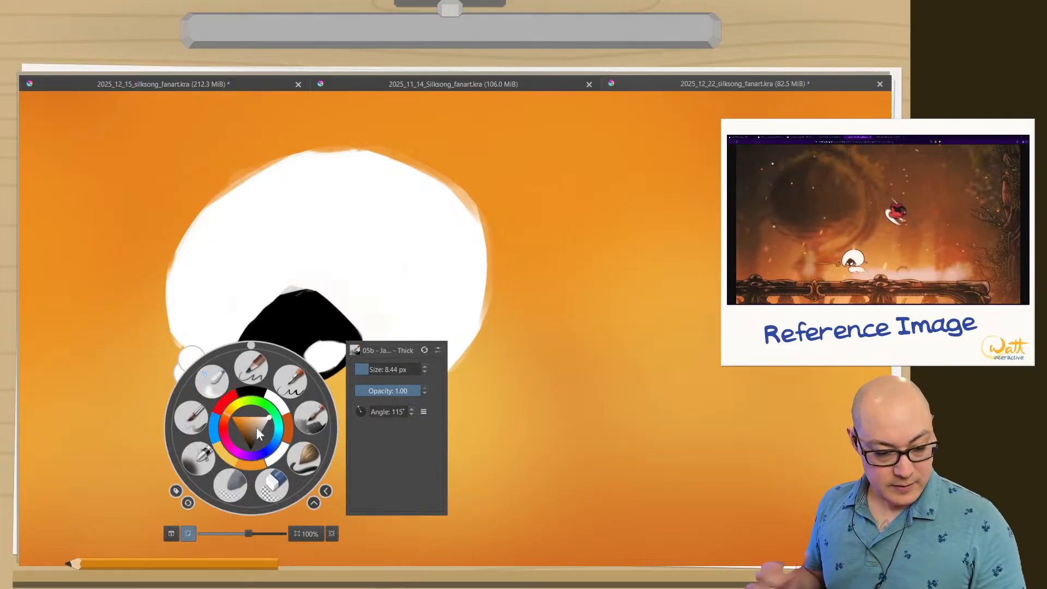
click(304, 416)
right_click(284, 427)
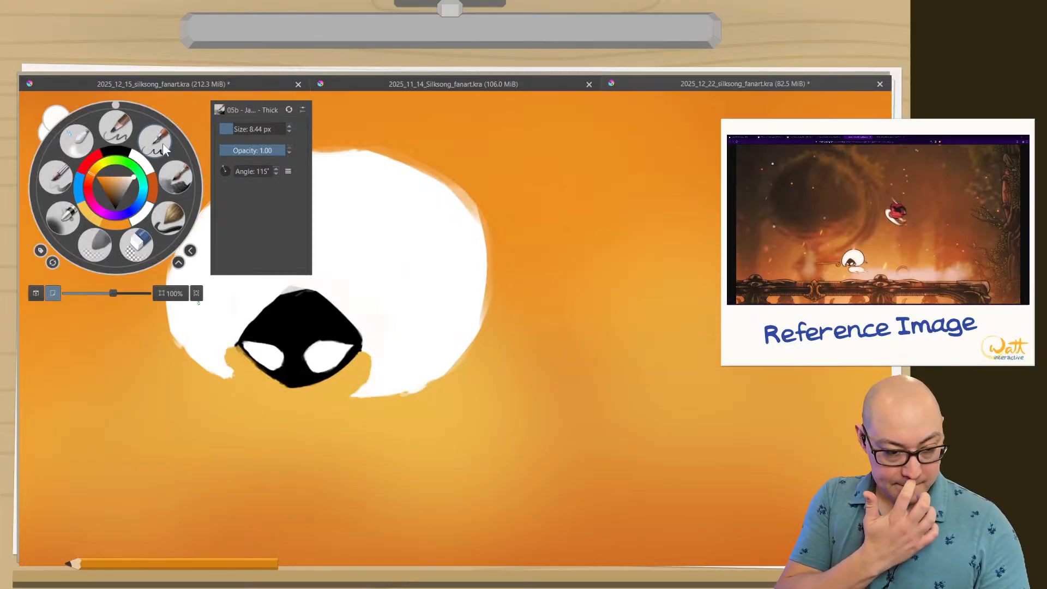
click(143, 159)
right_click(189, 355)
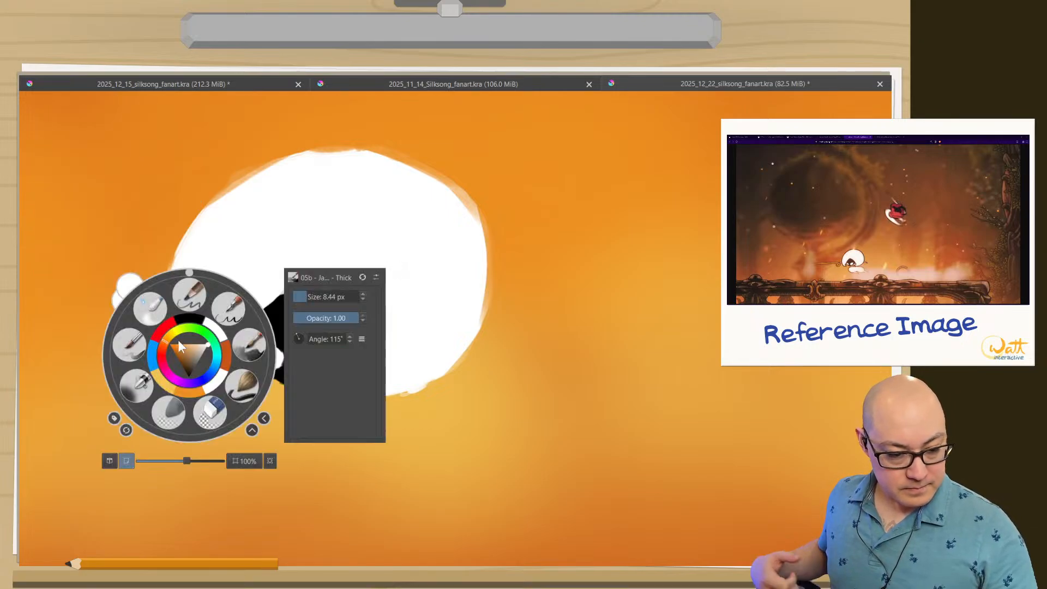
click(245, 389)
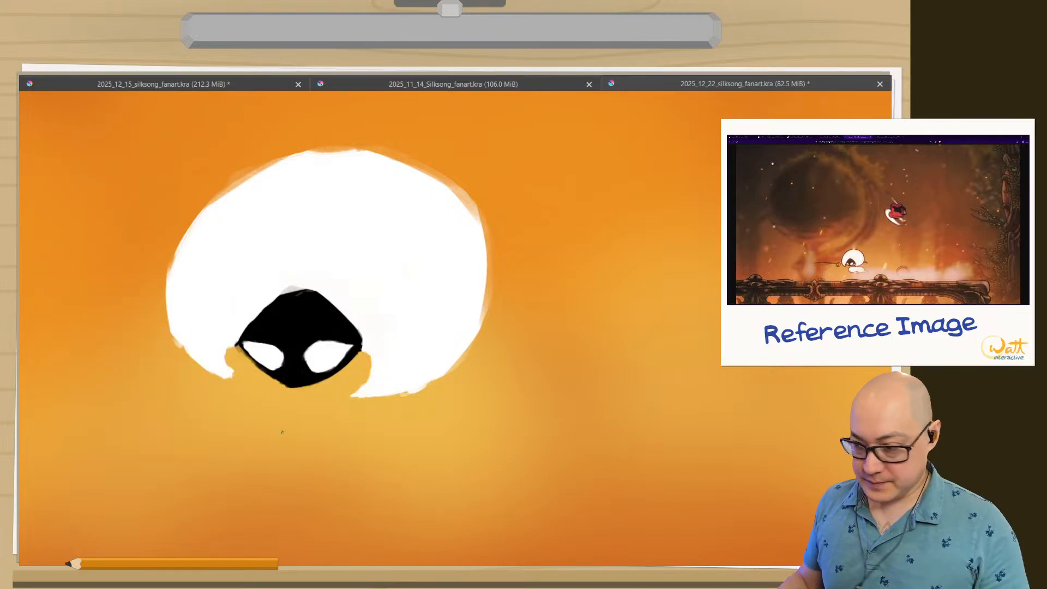
drag(272, 412, 505, 389)
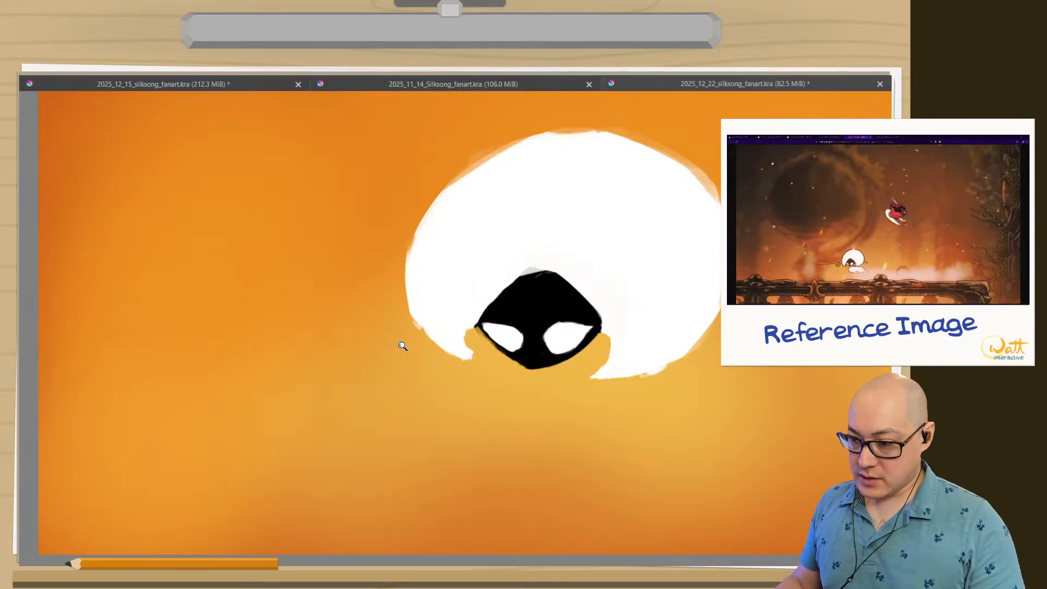
drag(428, 348, 200, 325)
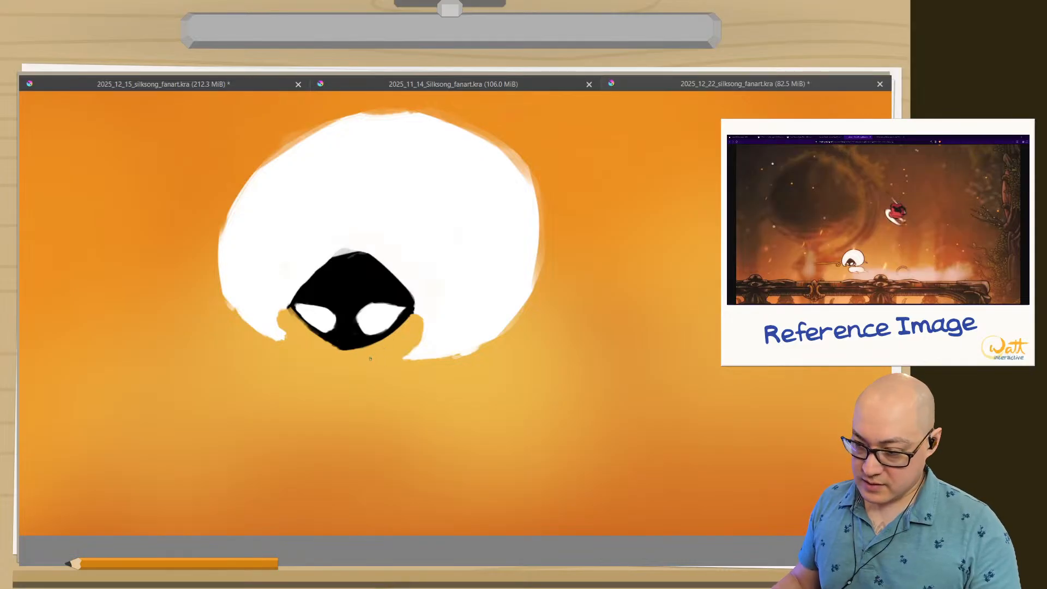
Sketch thin white guide lines for Lace's neck, torso, hip and trailing leg, running down and right from beneath the head.
drag(379, 354, 443, 418)
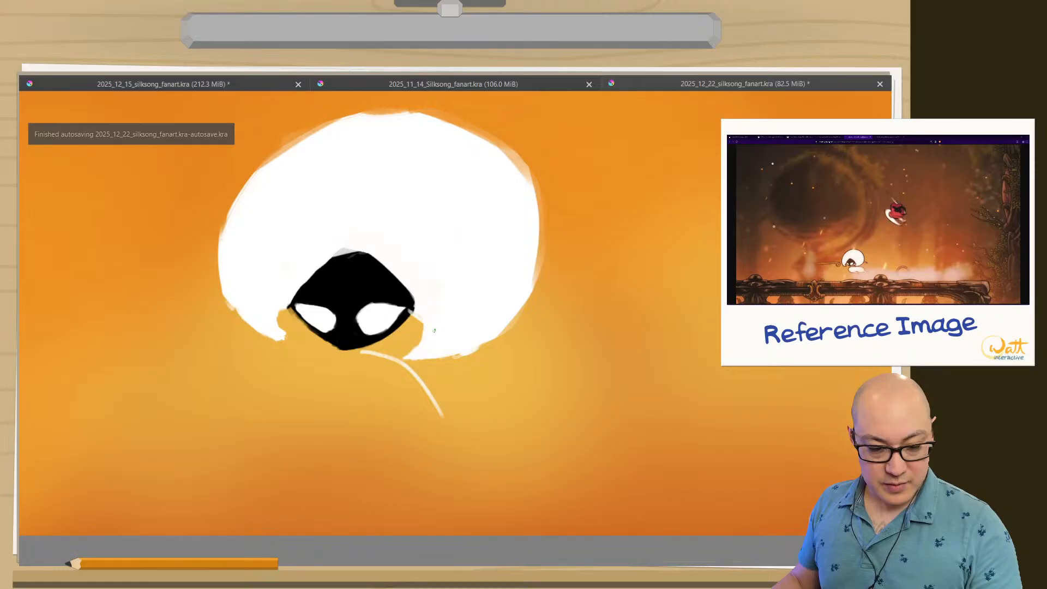
drag(453, 356, 465, 407)
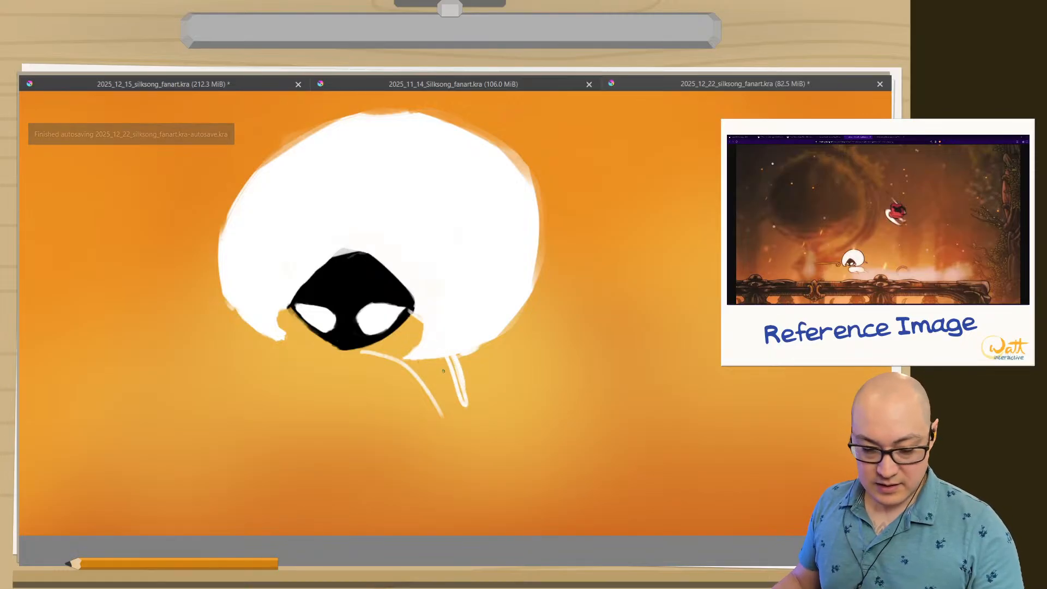
drag(455, 360, 537, 421)
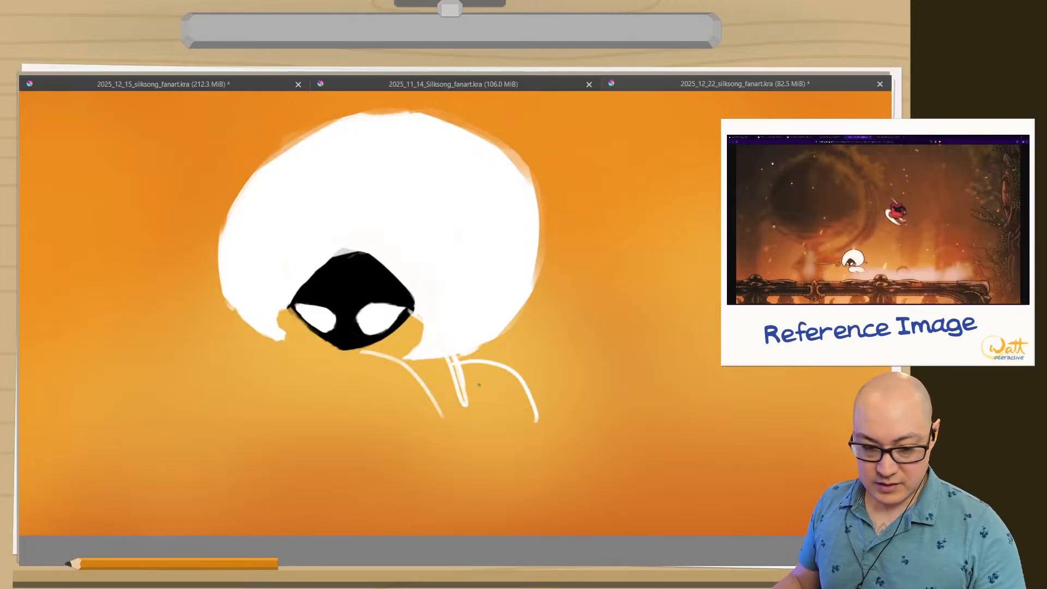
mouse_move(508, 371)
mouse_down()
mouse_move(532, 436)
mouse_move(622, 516)
mouse_up()
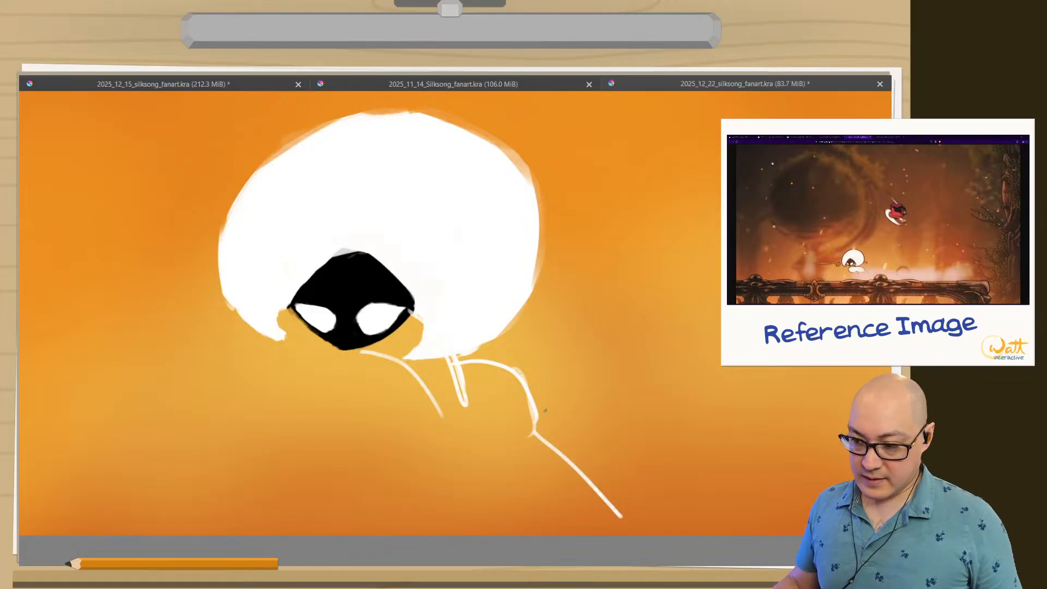
mouse_move(557, 447)
mouse_down()
mouse_move(470, 426)
mouse_move(379, 377)
mouse_up()
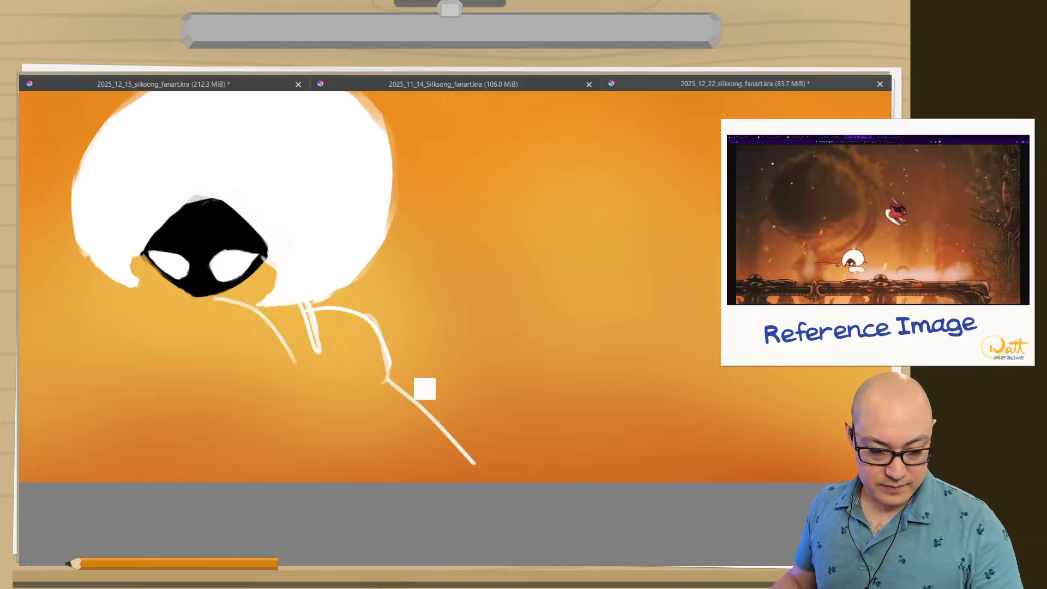
Reload the 05b Thick brush preset to restore its original, larger brush size.
right_click(416, 414)
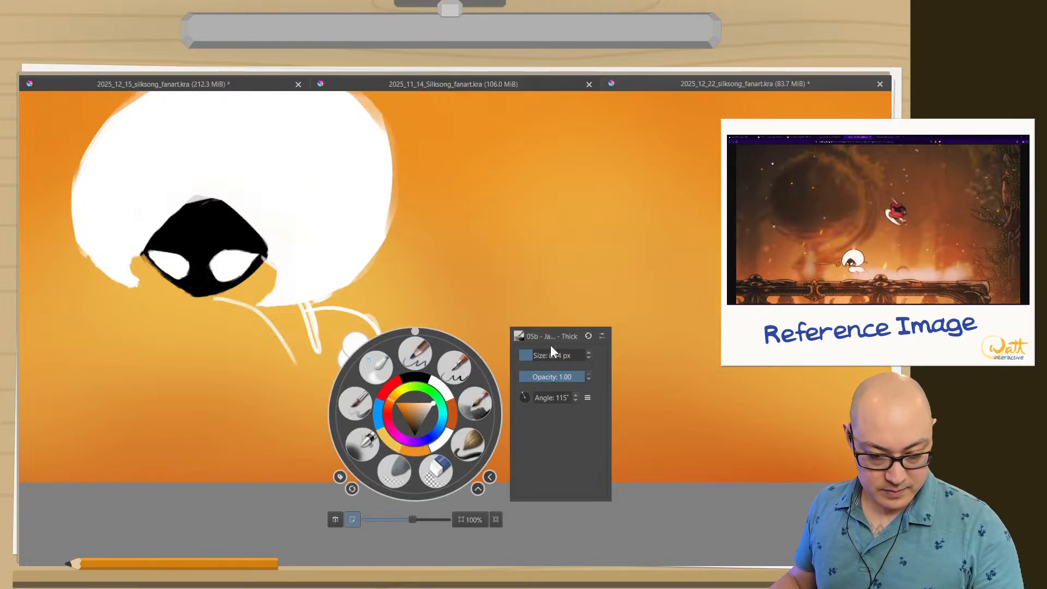
click(590, 337)
right_click(474, 402)
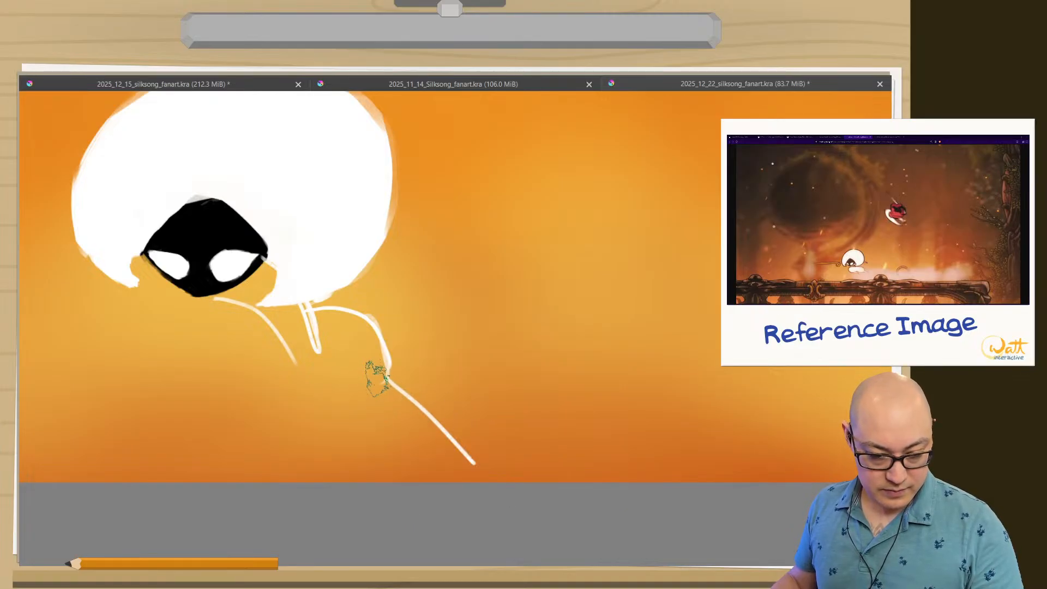
Block in Lace's trailing leg, hip and torso in white over the guide lines, joining them to the head.
mouse_move(420, 392)
mouse_down()
mouse_move(436, 396)
mouse_move(396, 387)
mouse_up()
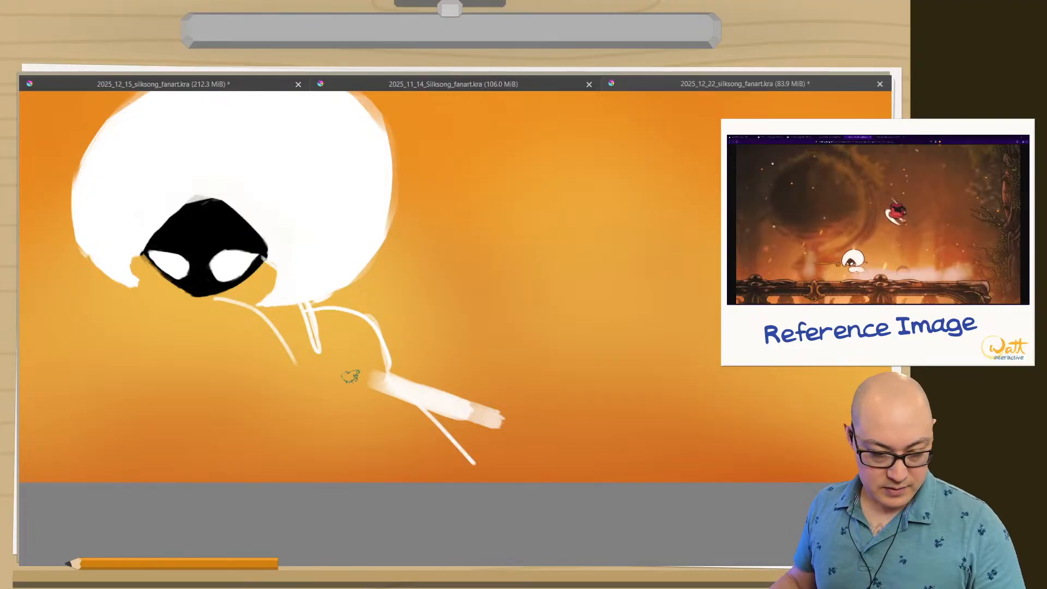
mouse_move(345, 342)
mouse_down()
mouse_move(358, 367)
mouse_move(369, 343)
mouse_move(312, 326)
mouse_move(371, 385)
mouse_up()
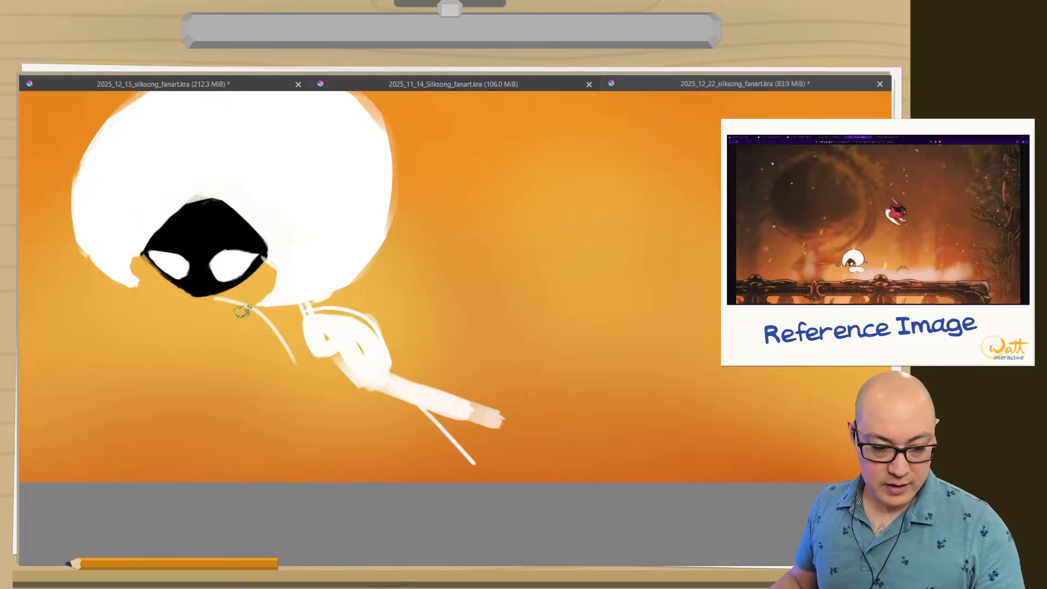
drag(285, 345, 357, 377)
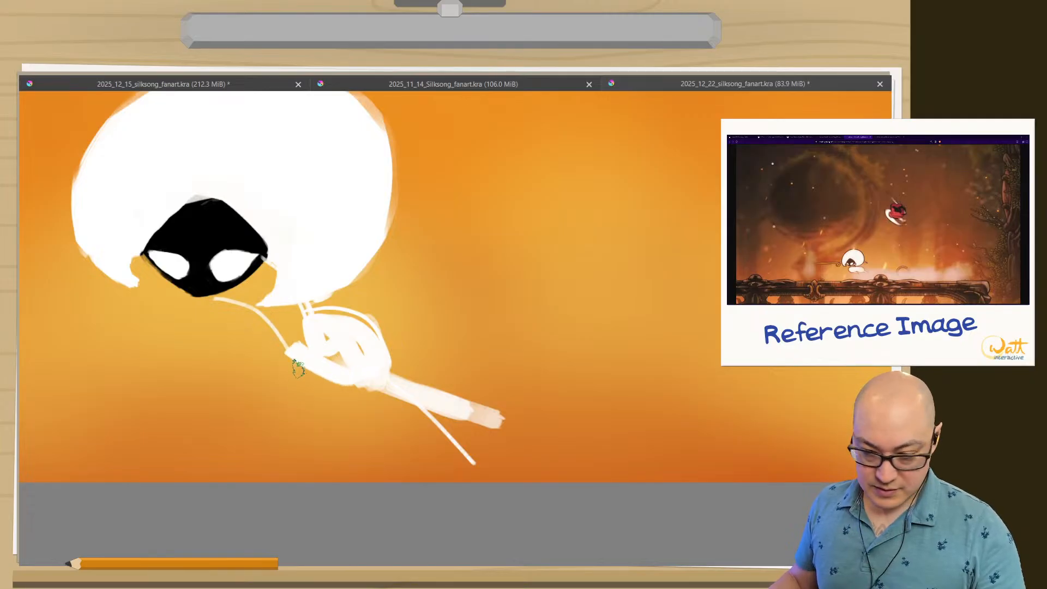
mouse_move(290, 362)
mouse_down()
mouse_move(350, 346)
mouse_move(338, 356)
mouse_move(328, 322)
mouse_move(280, 323)
mouse_move(295, 343)
mouse_move(303, 331)
mouse_move(291, 313)
mouse_move(294, 330)
mouse_move(225, 295)
mouse_up()
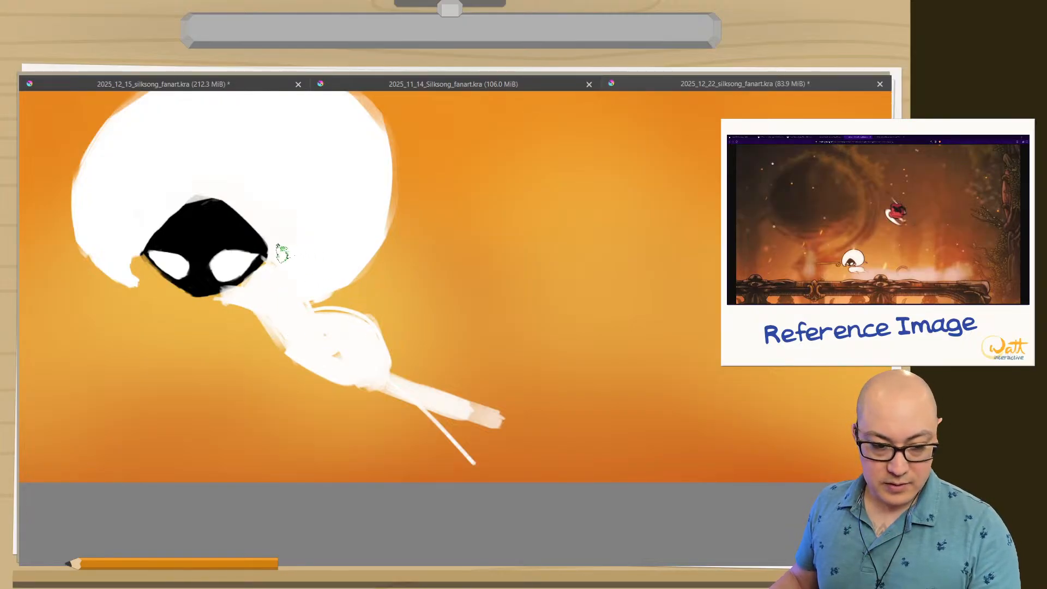
Paint a tapering white arm out from the hair's right edge and a white band across the face to the left hair lock.
drag(297, 249, 461, 269)
drag(409, 248, 473, 278)
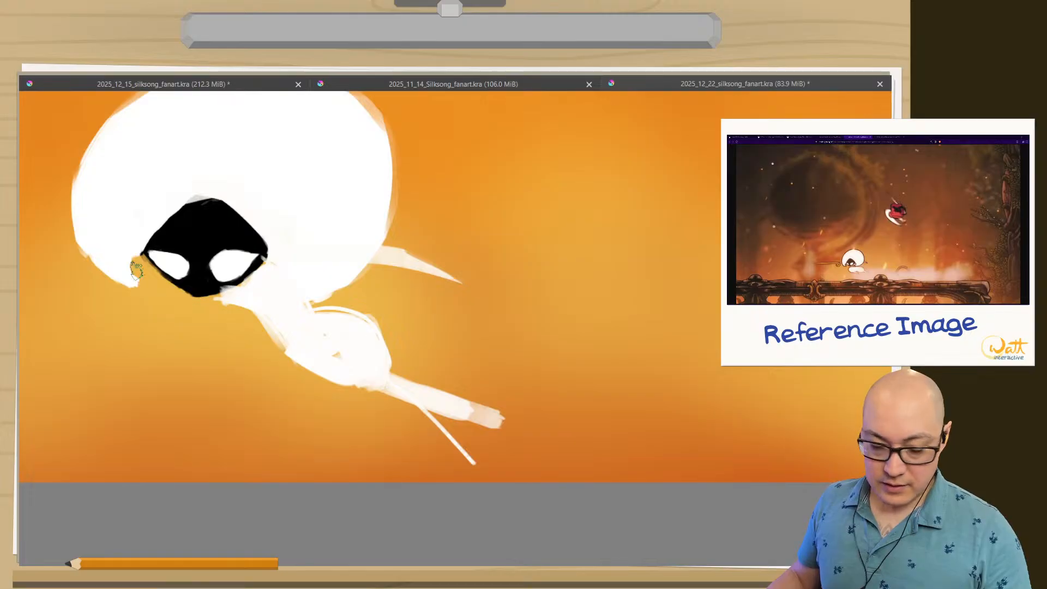
drag(256, 259, 101, 267)
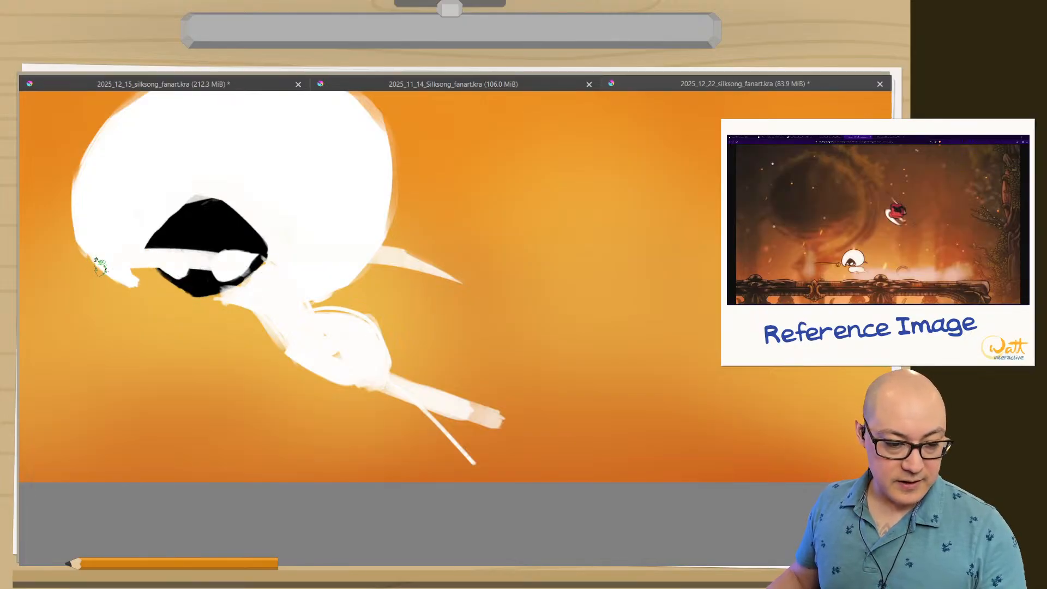
Undo all the body, arm and face-band strokes, back to the head alone.
key(Tab)
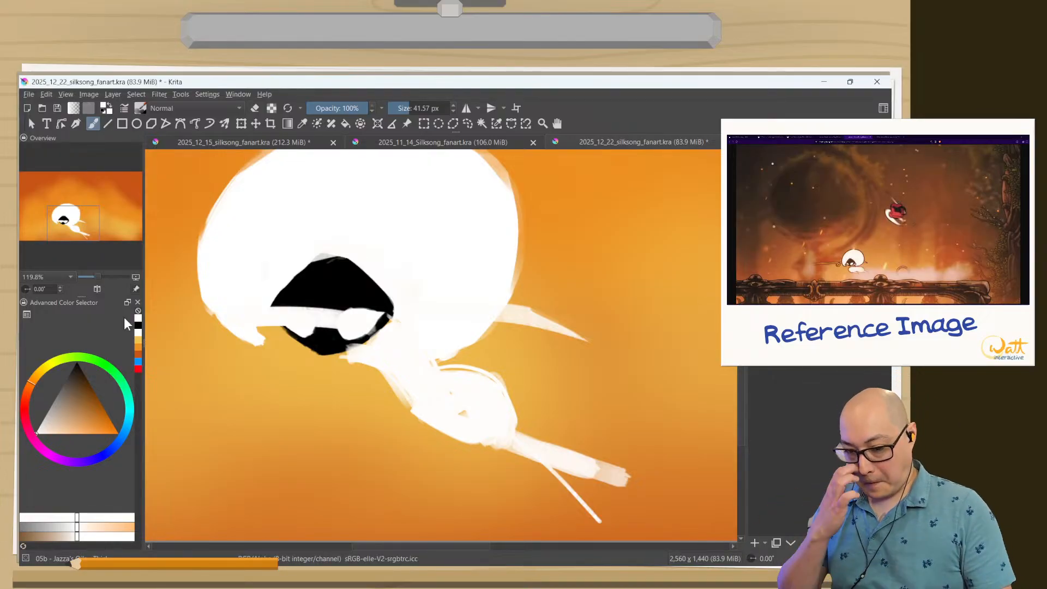
key(ctrl+z)
key(ctrl+z)
key(ctrl+z)
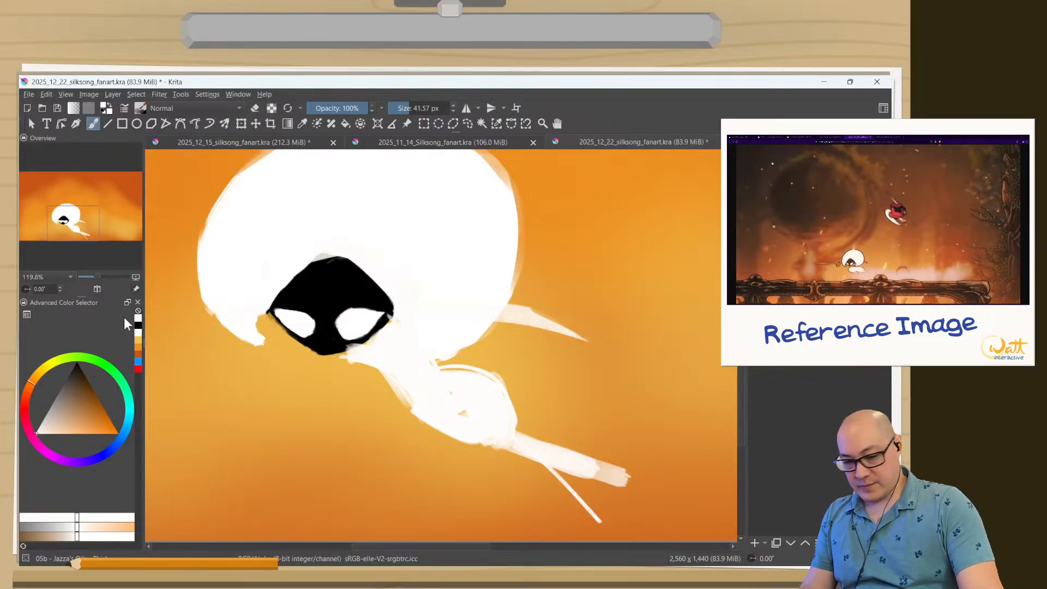
key(ctrl+z)
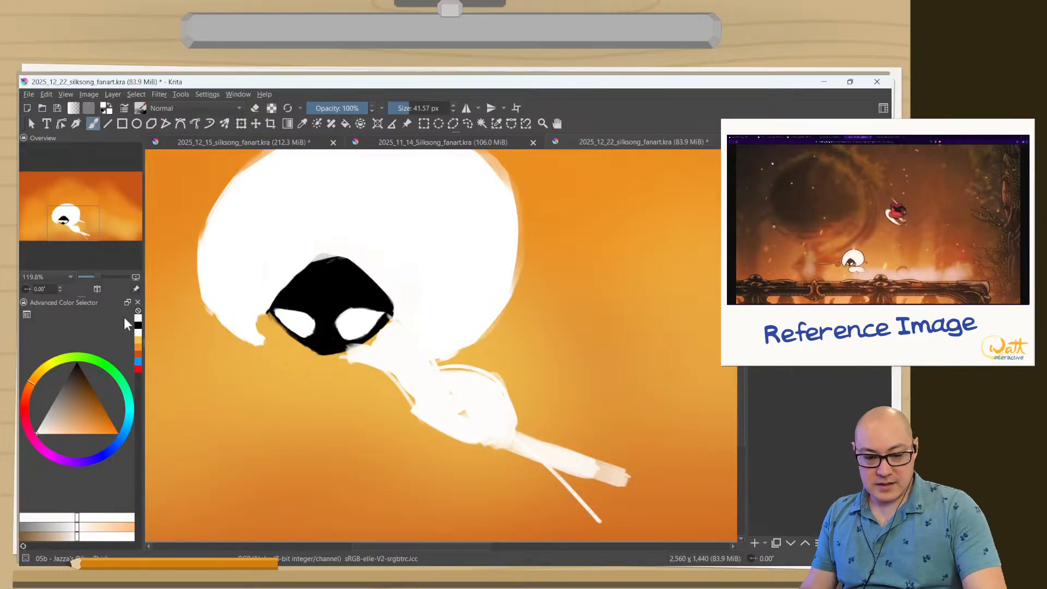
key(ctrl+z)
key(ctrl+z)
key(ctrl+z)
key(ctrl+z)
key(ctrl+z)
key(ctrl+z)
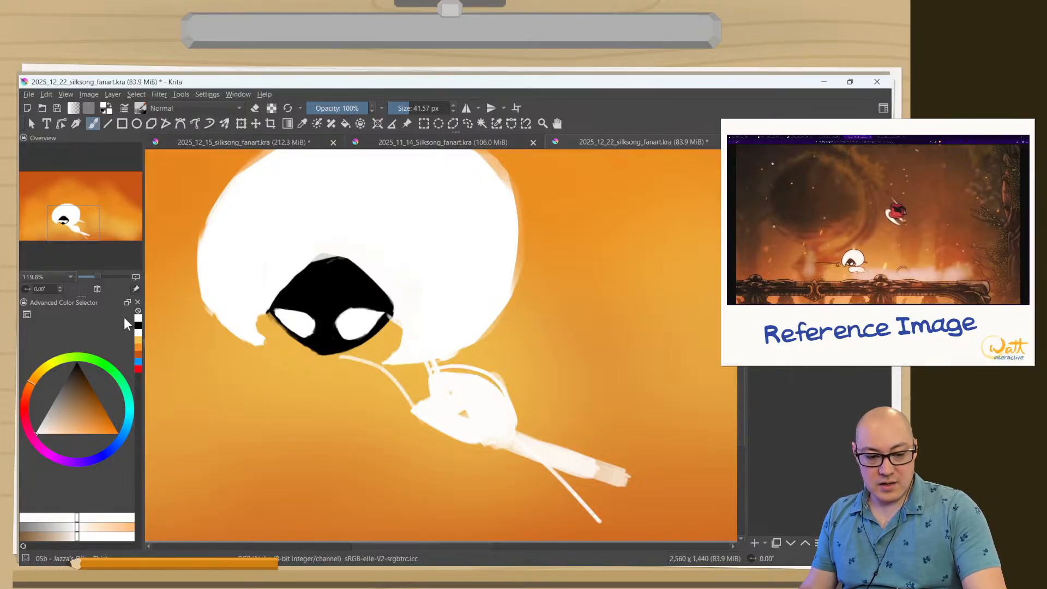
key(ctrl+z)
key(ctrl+z)
key(ctrl+z)
key(ctrl+z)
key(ctrl+z)
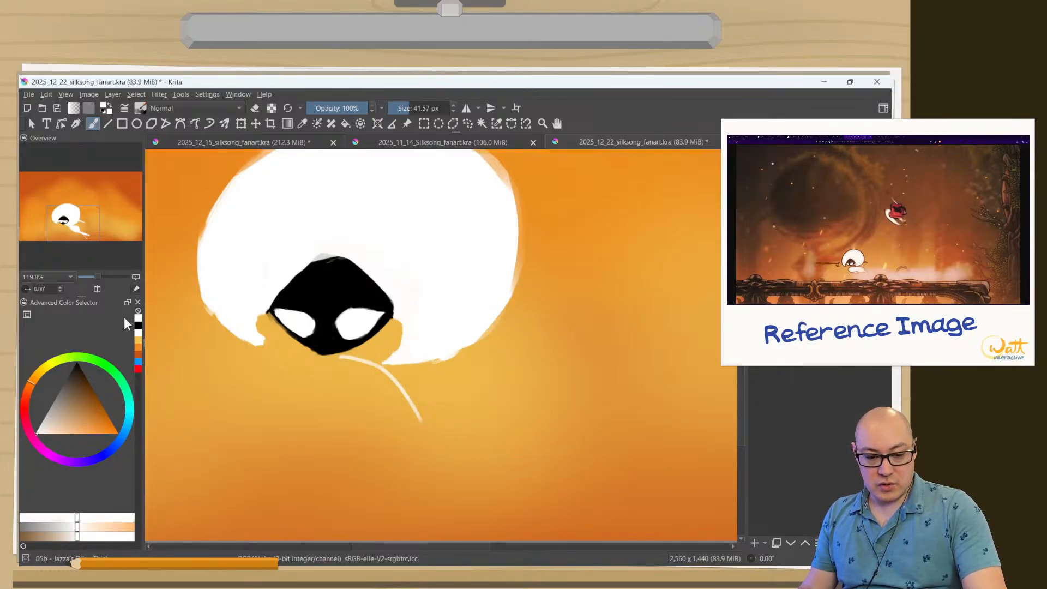
key(ctrl+z)
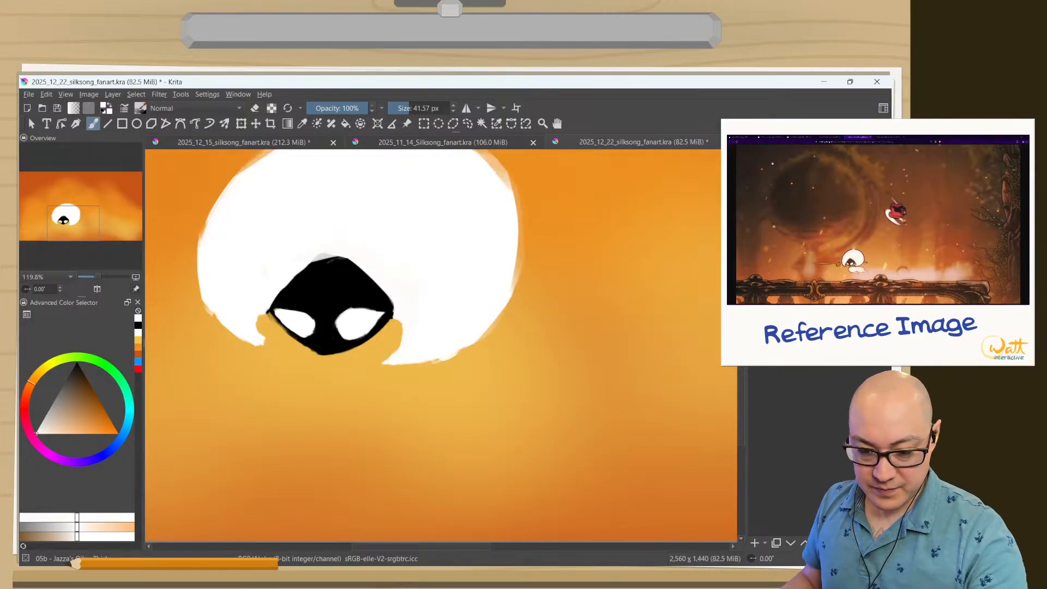
In the canvas-only view, paint Lace's neck, rounded hip and trailing leg in white behind the face, extending down and right.
key(h)
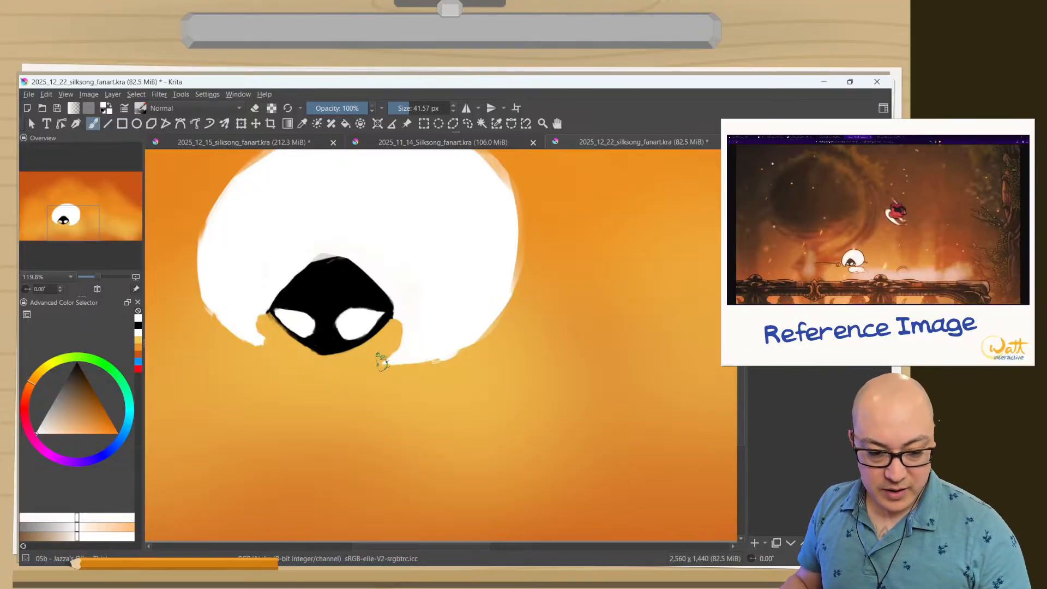
key(Tab)
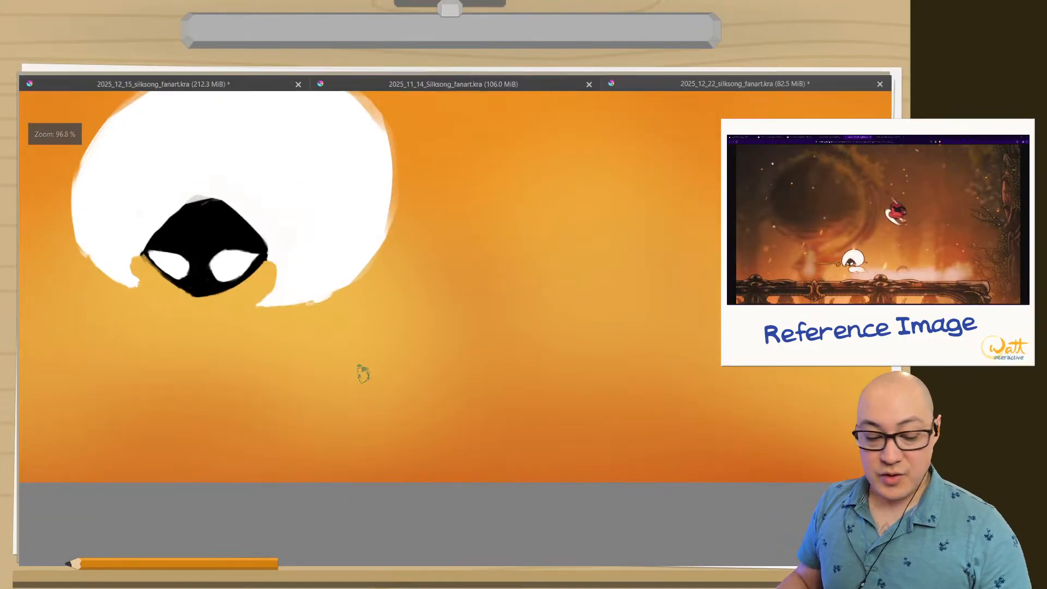
drag(232, 276, 295, 335)
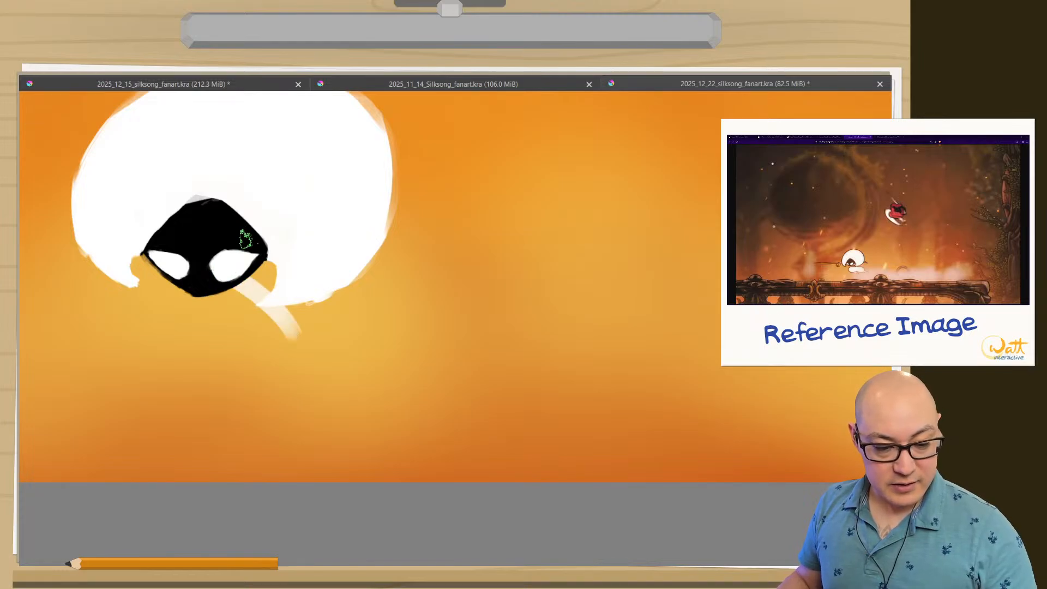
drag(269, 270, 309, 341)
mouse_move(257, 277)
mouse_down()
mouse_move(233, 267)
mouse_move(285, 328)
mouse_up()
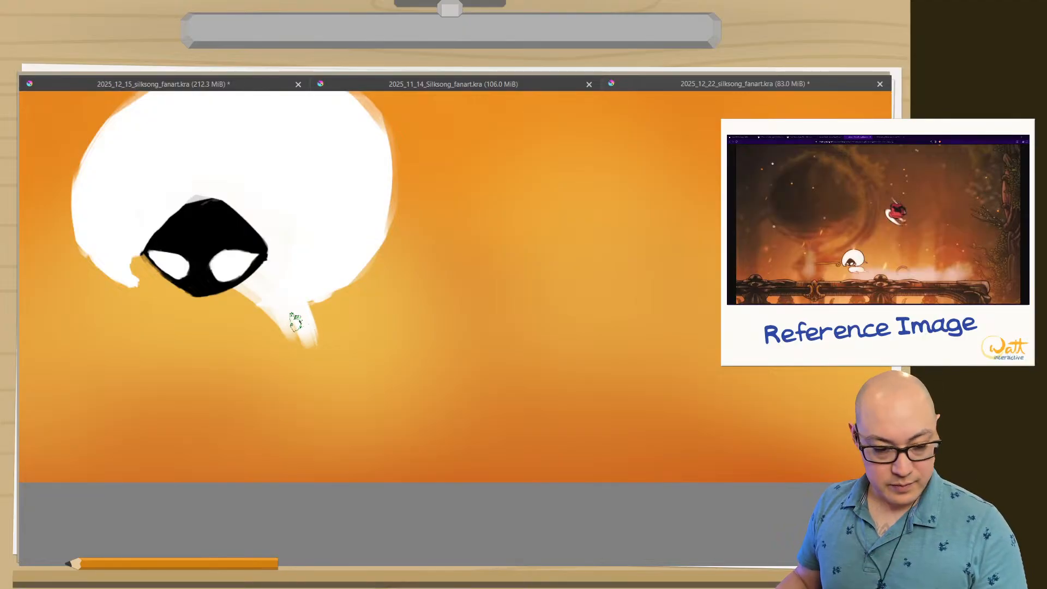
mouse_move(297, 321)
mouse_down()
mouse_move(386, 343)
mouse_move(349, 325)
mouse_move(366, 328)
mouse_move(400, 371)
mouse_move(402, 358)
mouse_move(355, 376)
mouse_move(301, 348)
mouse_move(305, 326)
mouse_move(367, 376)
mouse_move(350, 343)
mouse_move(392, 370)
mouse_move(319, 343)
mouse_move(498, 433)
mouse_up()
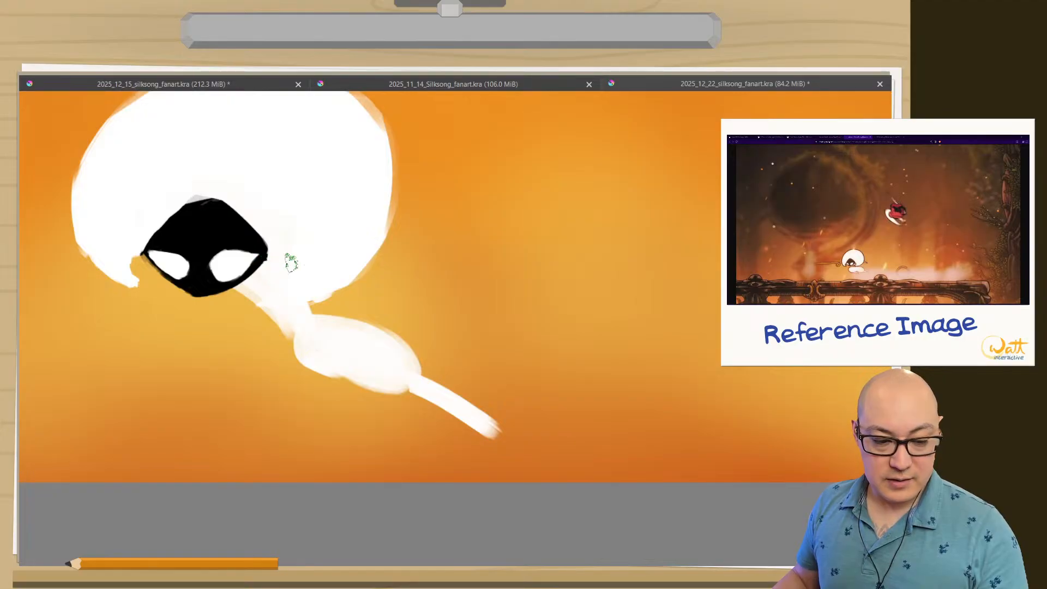
Paint one white arm out from the hair's right edge and another from behind the face past the hair's left edge.
drag(358, 266, 465, 293)
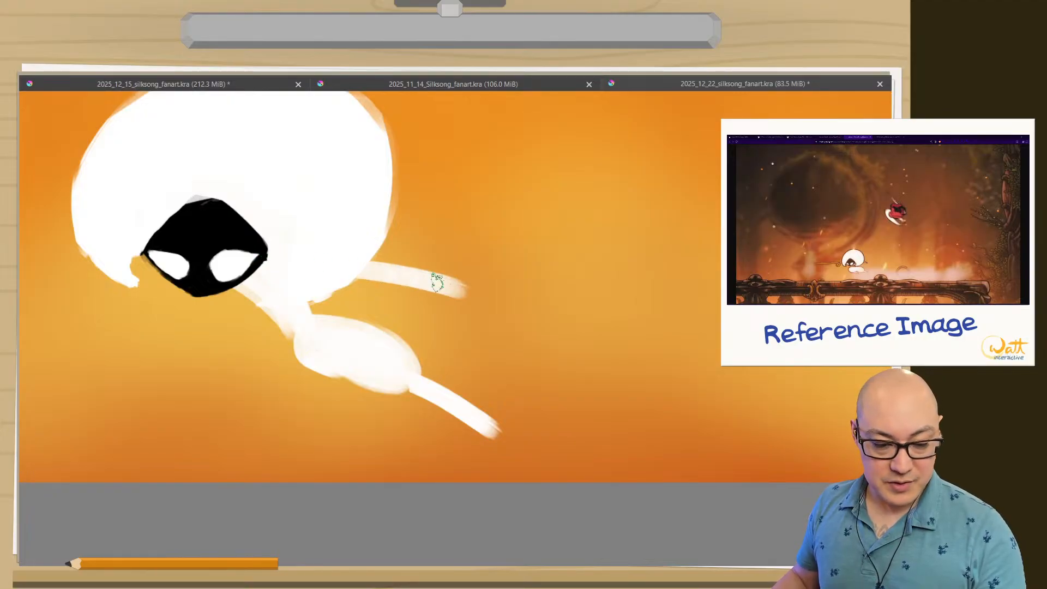
drag(155, 266, 28, 252)
drag(234, 302, 393, 309)
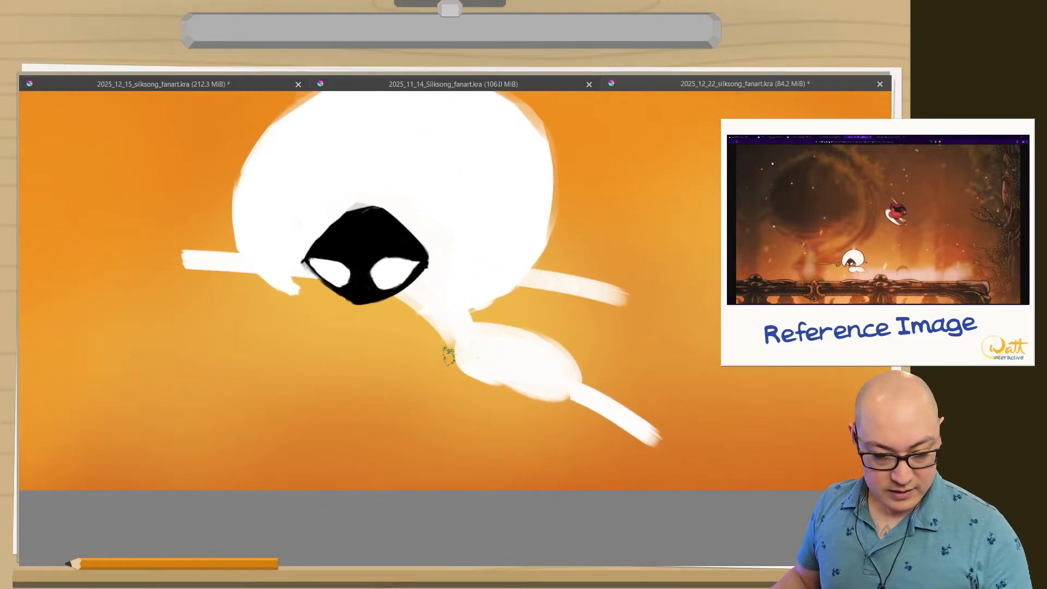
Paint the bent front leg in white below the face, and round off the end of the trailing leg.
drag(446, 355, 369, 342)
mouse_move(370, 344)
mouse_down()
mouse_move(384, 367)
mouse_move(418, 332)
mouse_move(443, 373)
mouse_move(394, 340)
mouse_move(370, 354)
mouse_move(386, 381)
mouse_move(429, 350)
mouse_move(332, 330)
mouse_move(400, 385)
mouse_move(437, 366)
mouse_move(373, 337)
mouse_move(365, 368)
mouse_move(408, 345)
mouse_move(357, 352)
mouse_move(391, 404)
mouse_move(391, 384)
mouse_move(463, 436)
mouse_up()
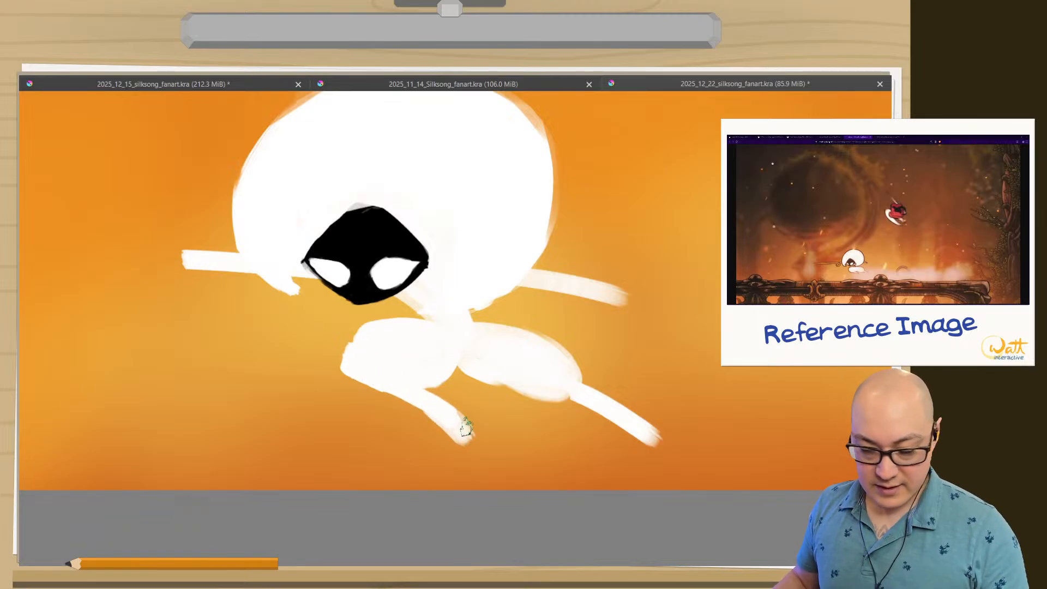
drag(617, 410, 652, 442)
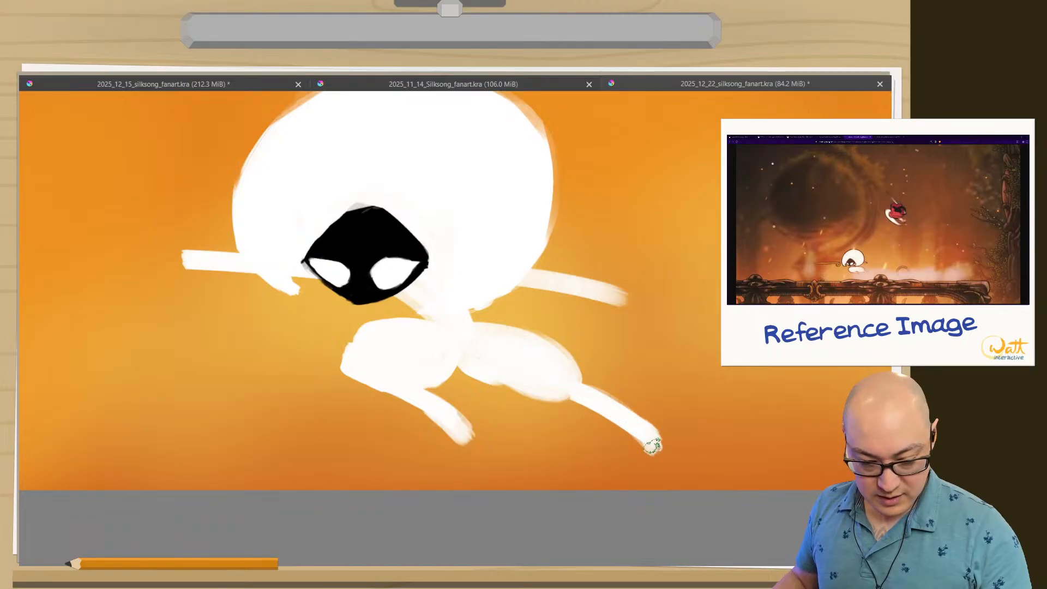
drag(409, 354, 509, 398)
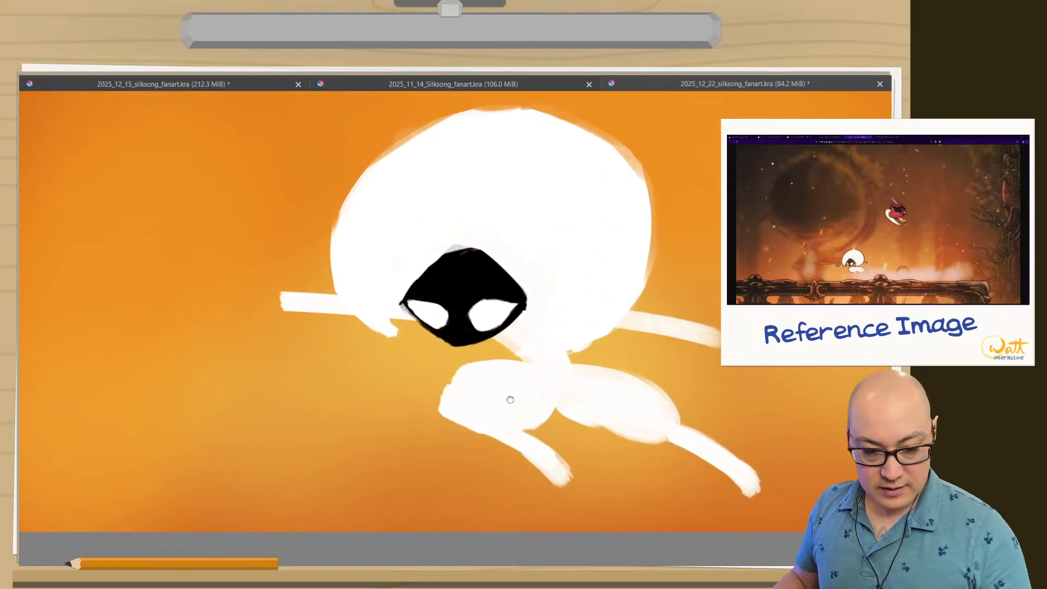
Erase the lower part of Lace's bent front leg and repaint it in white at a flatter angle beneath her body.
drag(348, 392, 344, 524)
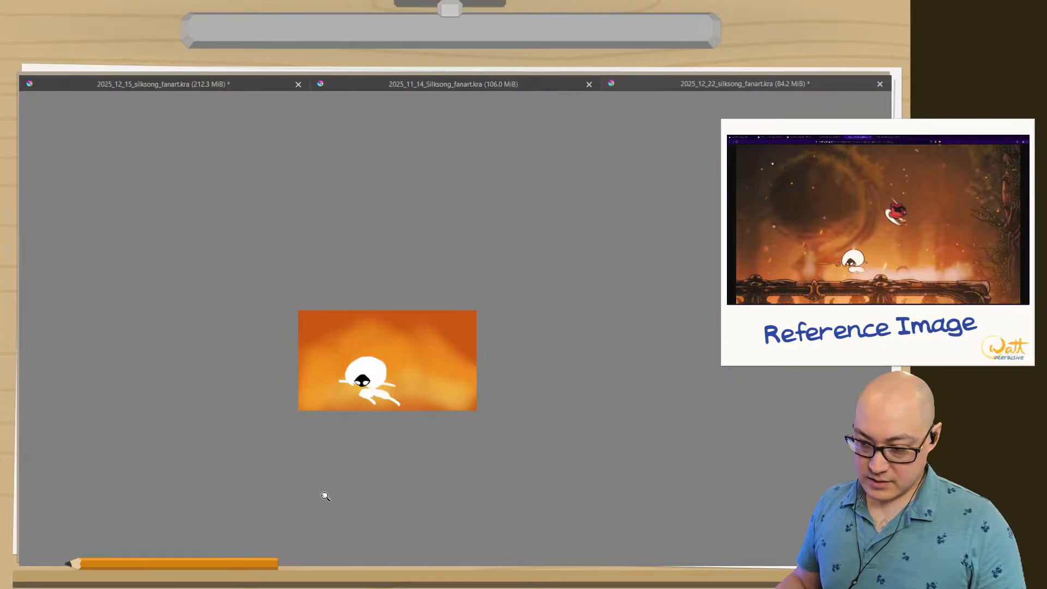
mouse_move(326, 496)
mouse_down()
mouse_move(289, 409)
mouse_move(469, 217)
mouse_move(334, 483)
mouse_up()
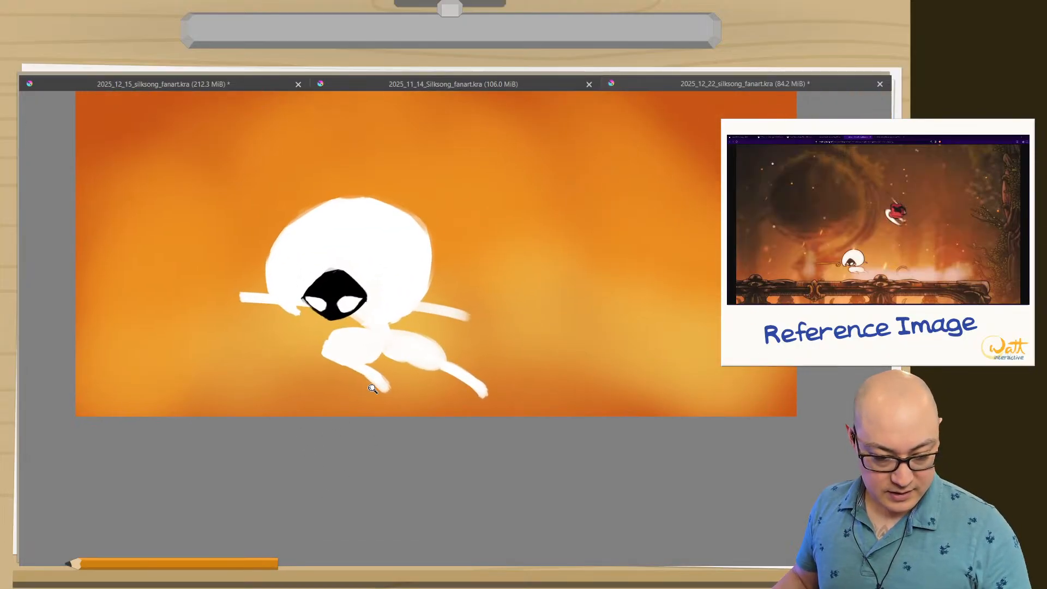
drag(372, 388, 355, 346)
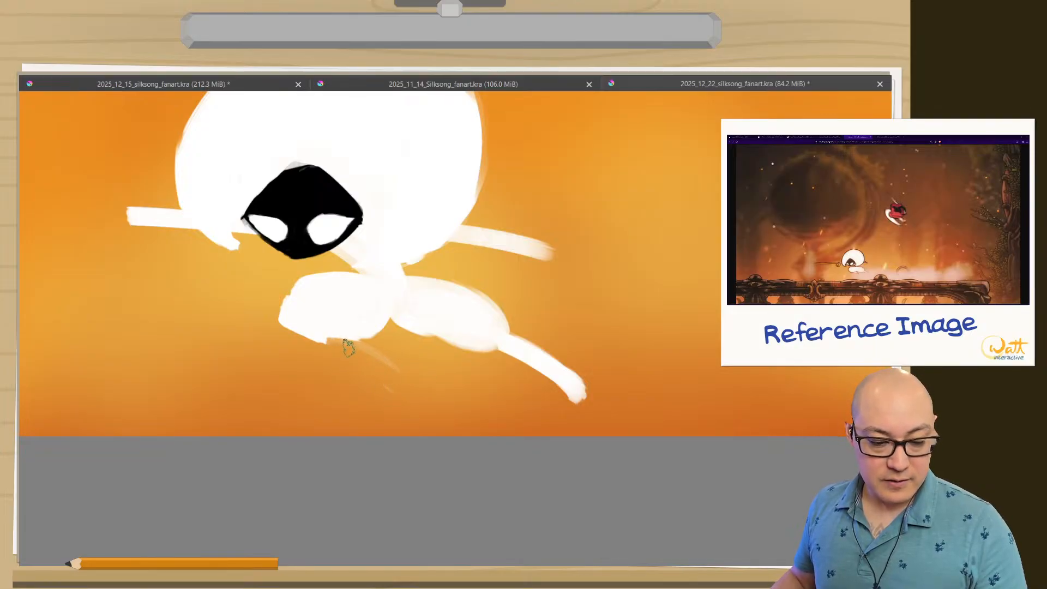
drag(335, 335, 428, 366)
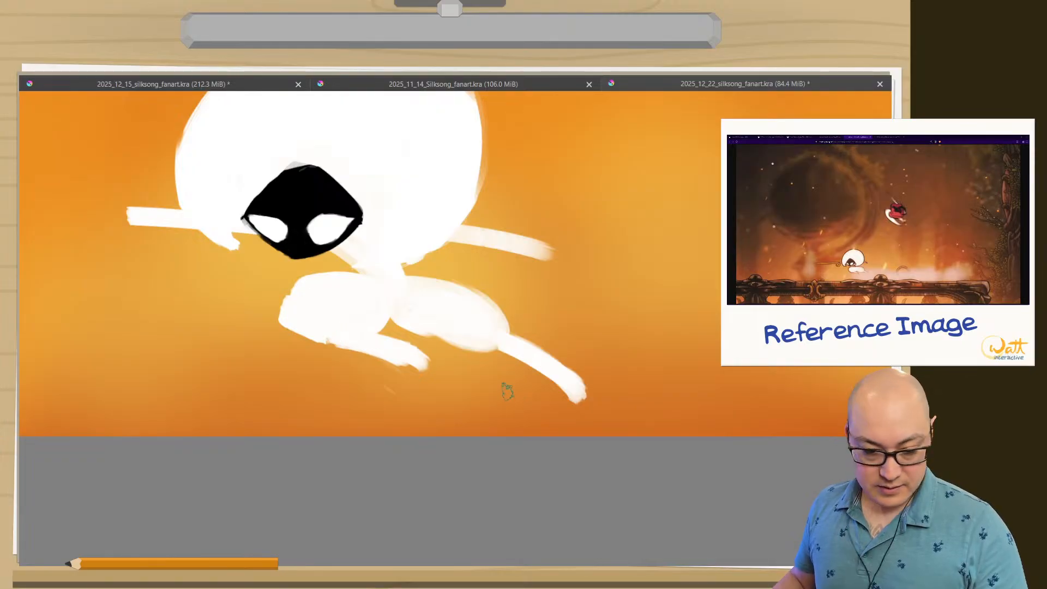
drag(295, 412, 296, 501)
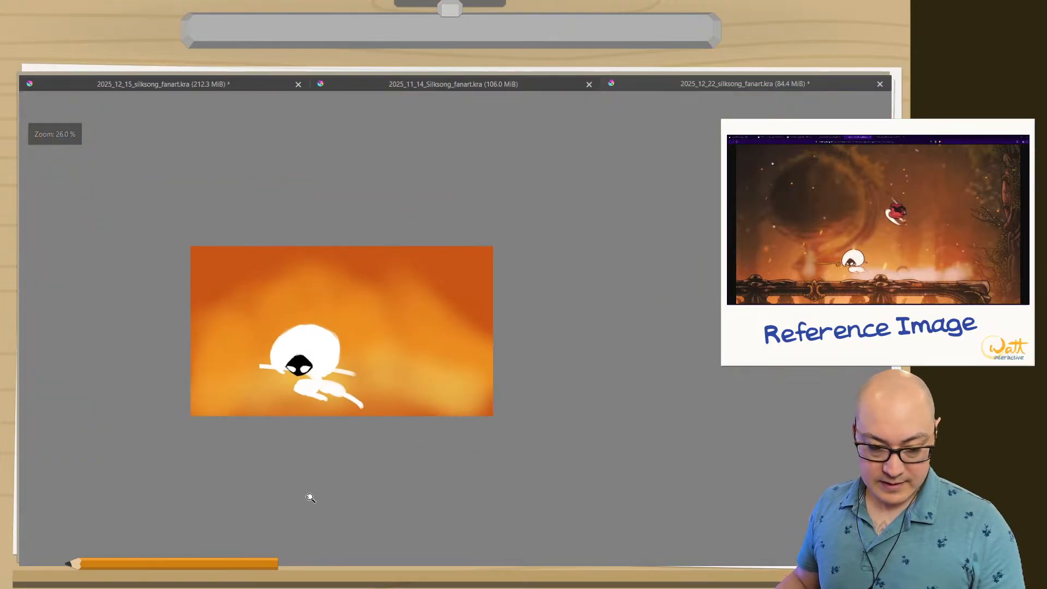
drag(324, 443, 337, 310)
drag(455, 365, 86, 194)
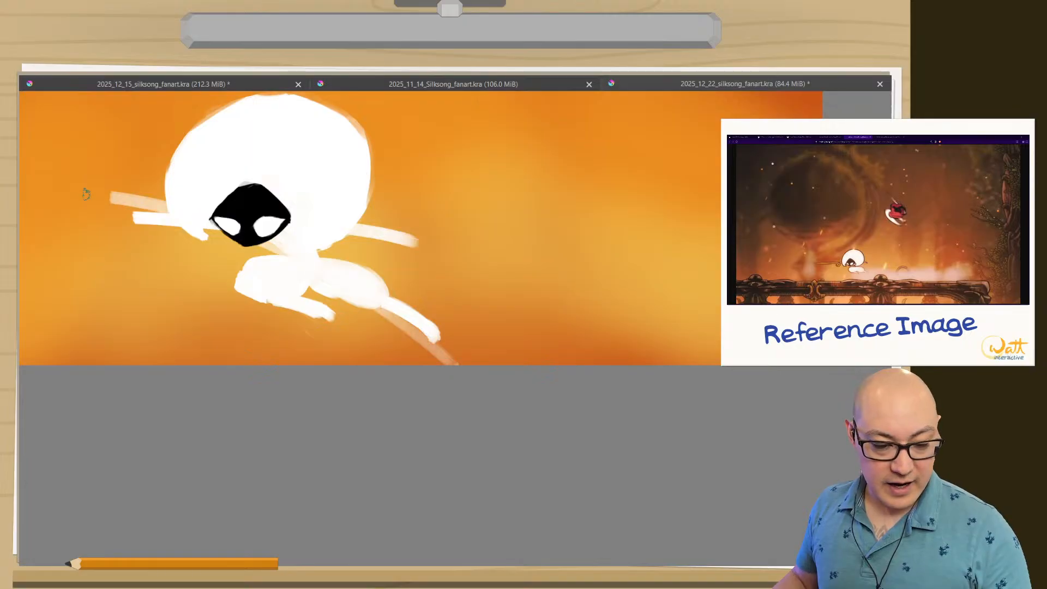
key(ctrl+z)
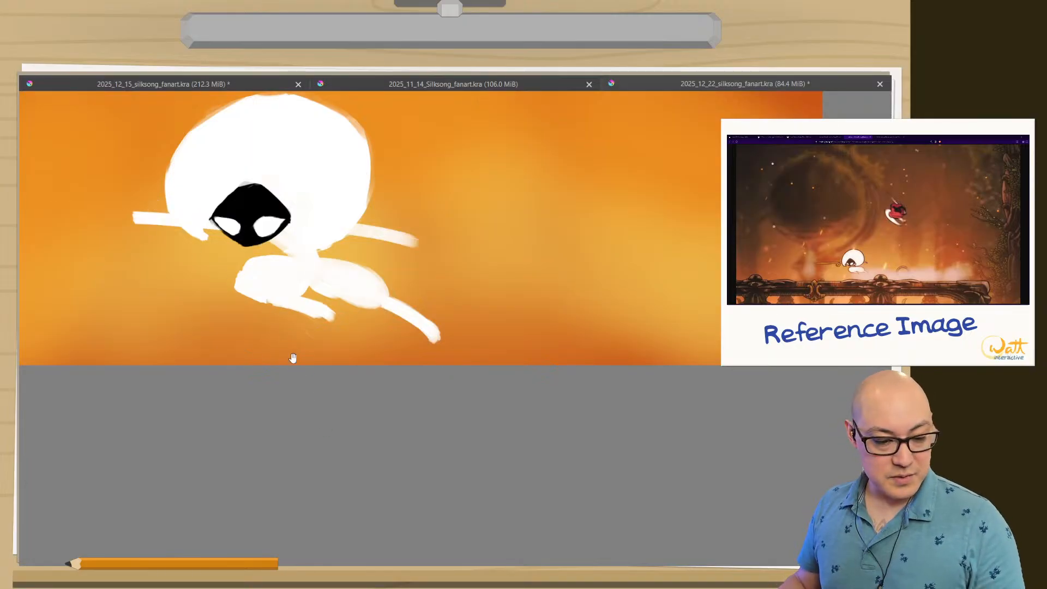
Set the thick brush to a golden yellow at a size of 32.95 px.
drag(293, 358, 451, 446)
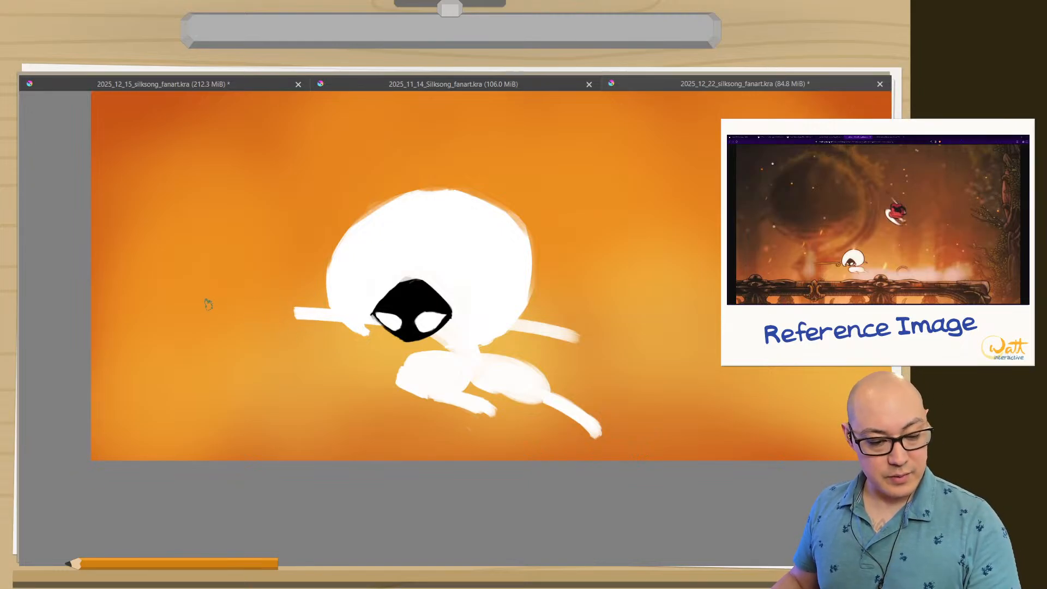
right_click(116, 188)
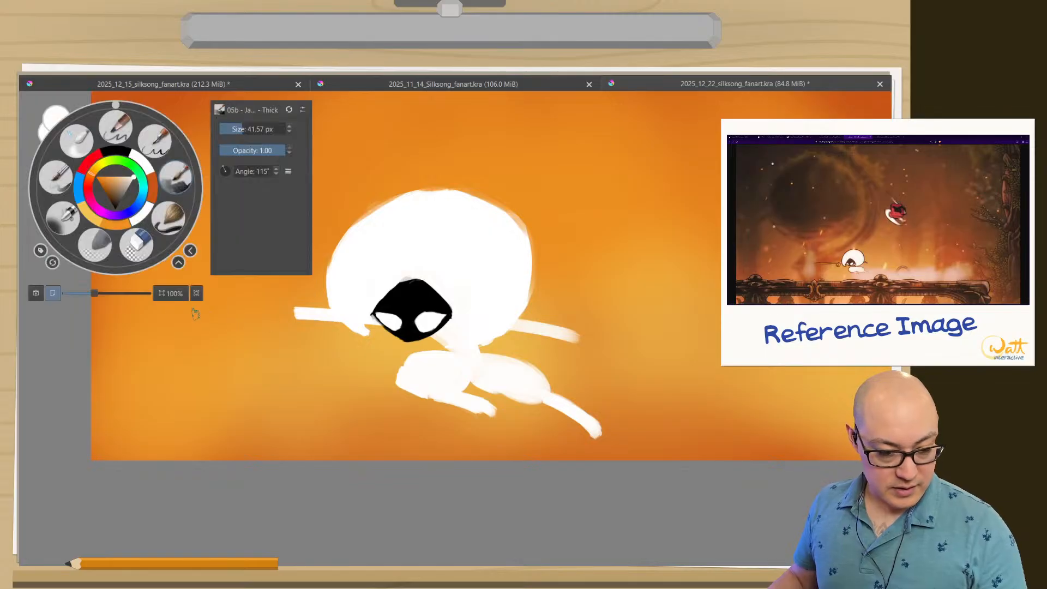
click(95, 244)
right_click(92, 213)
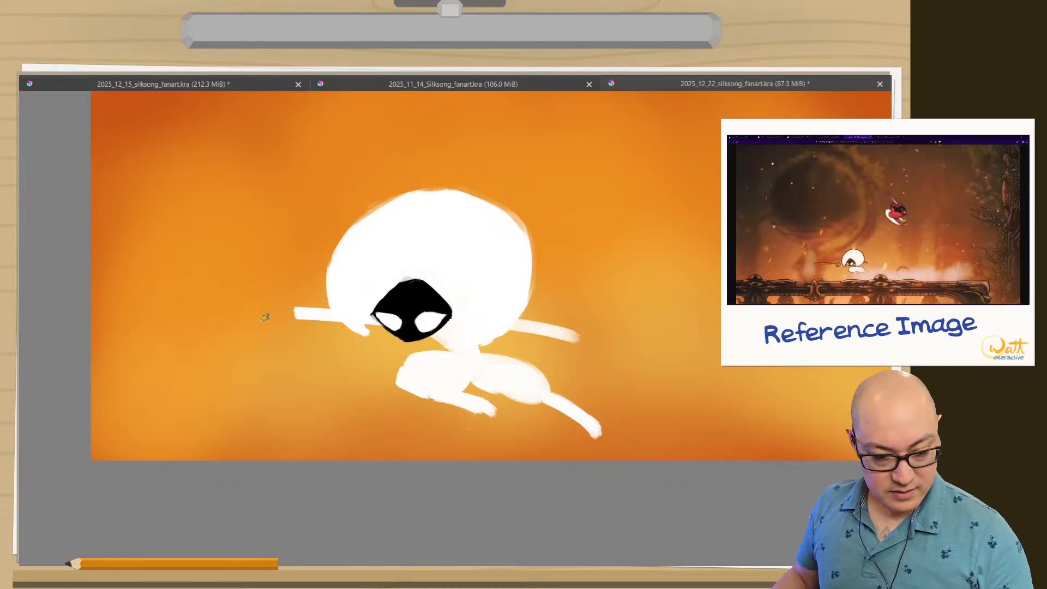
mouse_move(265, 317)
mouse_down()
mouse_move(268, 337)
mouse_move(271, 287)
mouse_move(75, 278)
mouse_up()
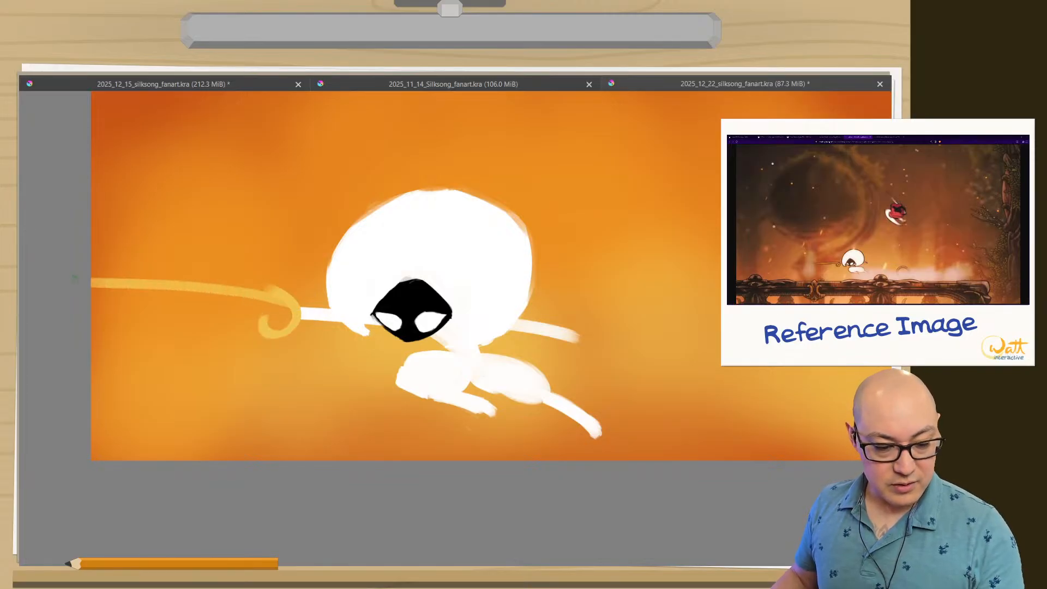
key(ctrl+z)
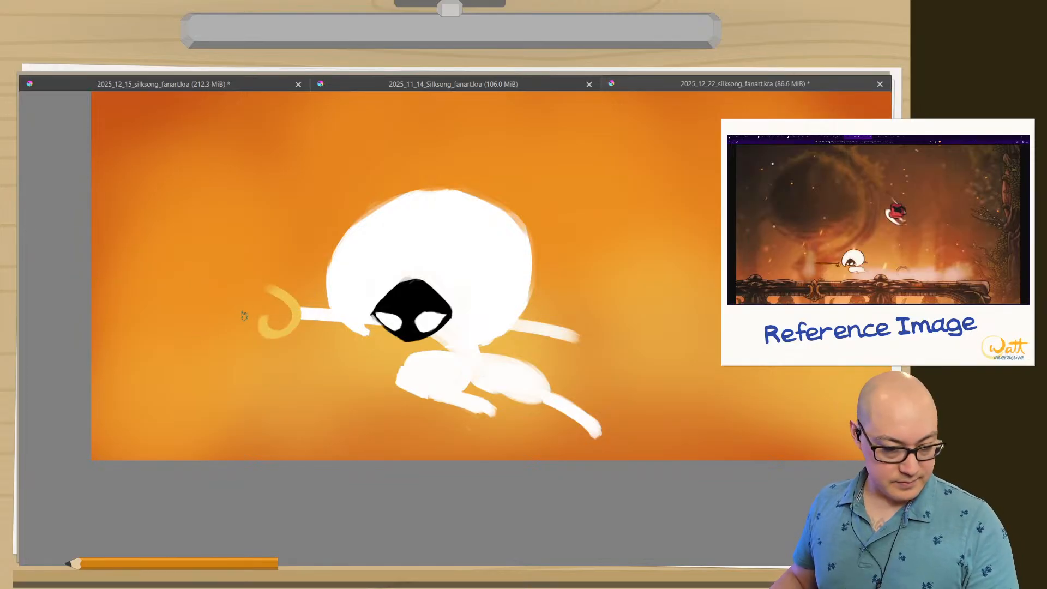
key(ctrl+z)
Paint Lace's golden weapon as a long, nearly level blade from the canvas's left edge to her hand, with a curled hook at the hilt.
drag(278, 303, 102, 299)
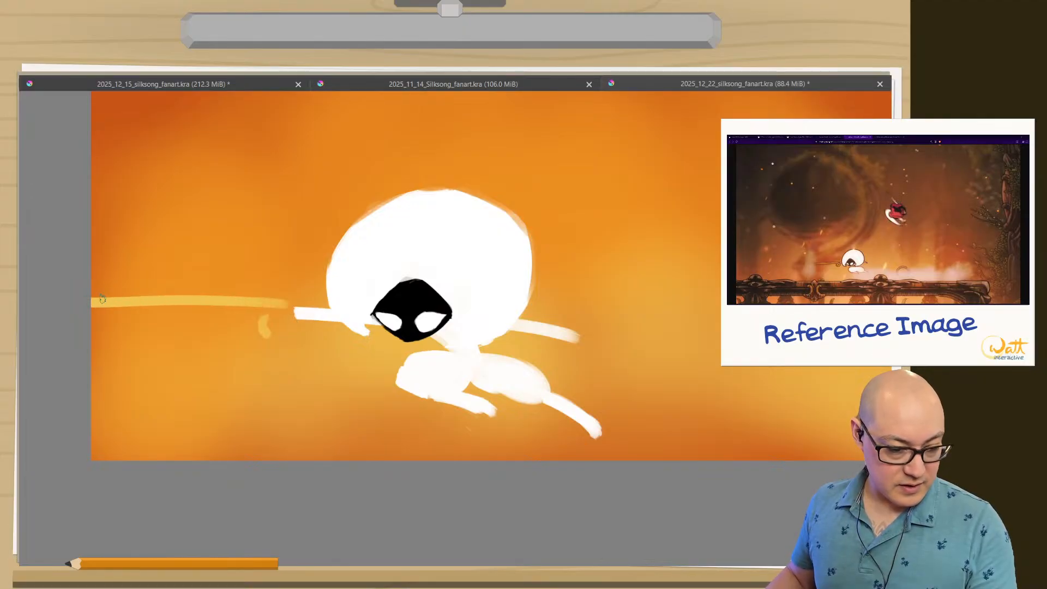
mouse_move(276, 305)
mouse_down()
mouse_move(278, 328)
mouse_move(133, 293)
mouse_move(93, 298)
mouse_up()
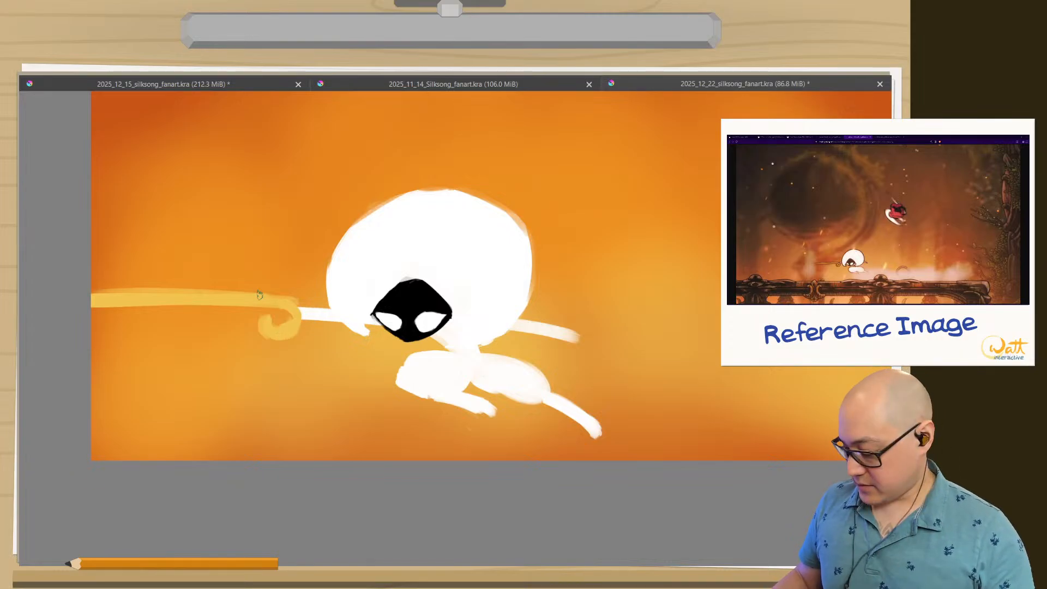
Lasso the golden weapon, move it slightly right and down so the hilt overlaps Lace's hand, and deselect it in the canvas-only view.
key(Tab)
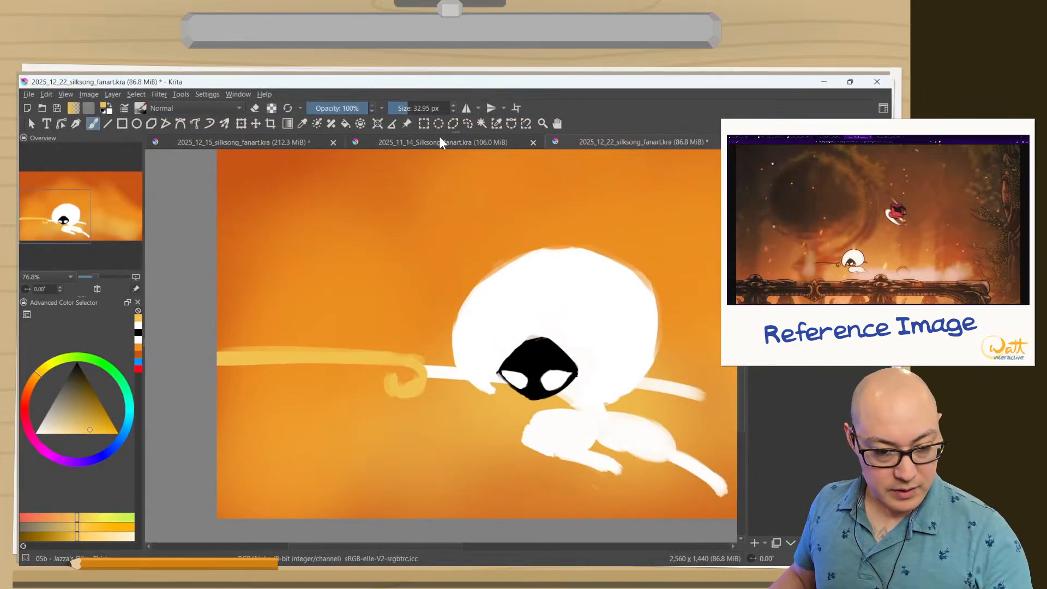
click(466, 124)
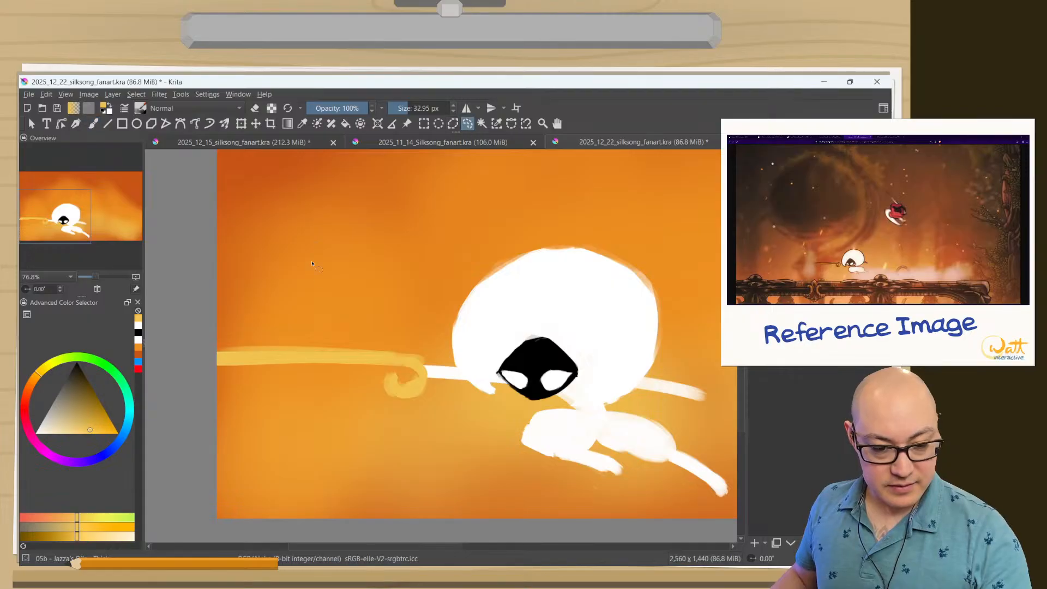
mouse_move(428, 408)
mouse_down()
mouse_move(316, 425)
mouse_move(212, 402)
mouse_up()
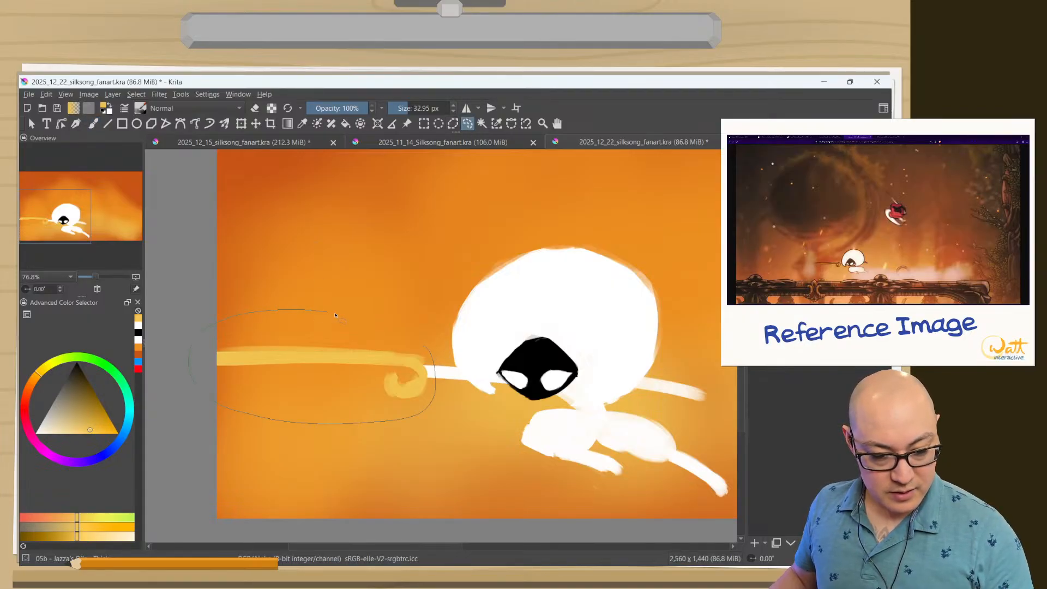
drag(335, 316, 431, 377)
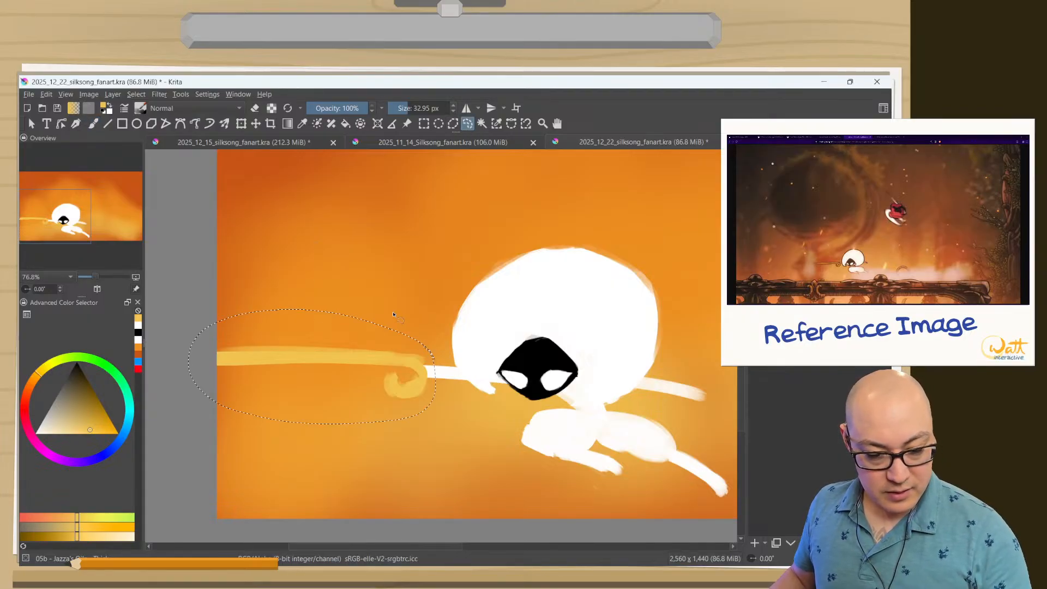
click(255, 123)
mouse_move(325, 354)
mouse_down()
mouse_move(352, 368)
mouse_move(337, 362)
mouse_up()
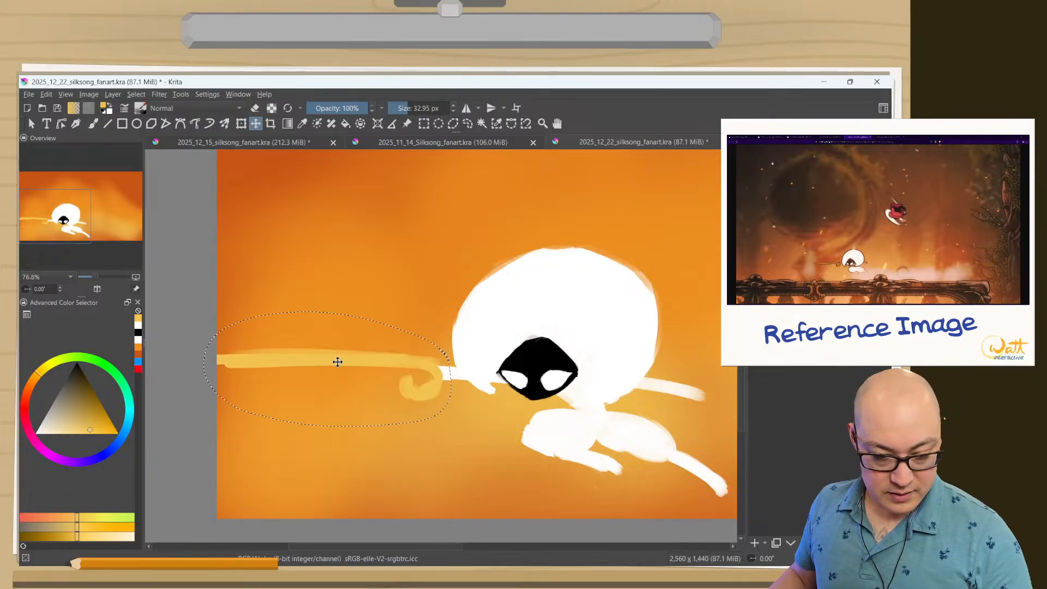
key(Tab)
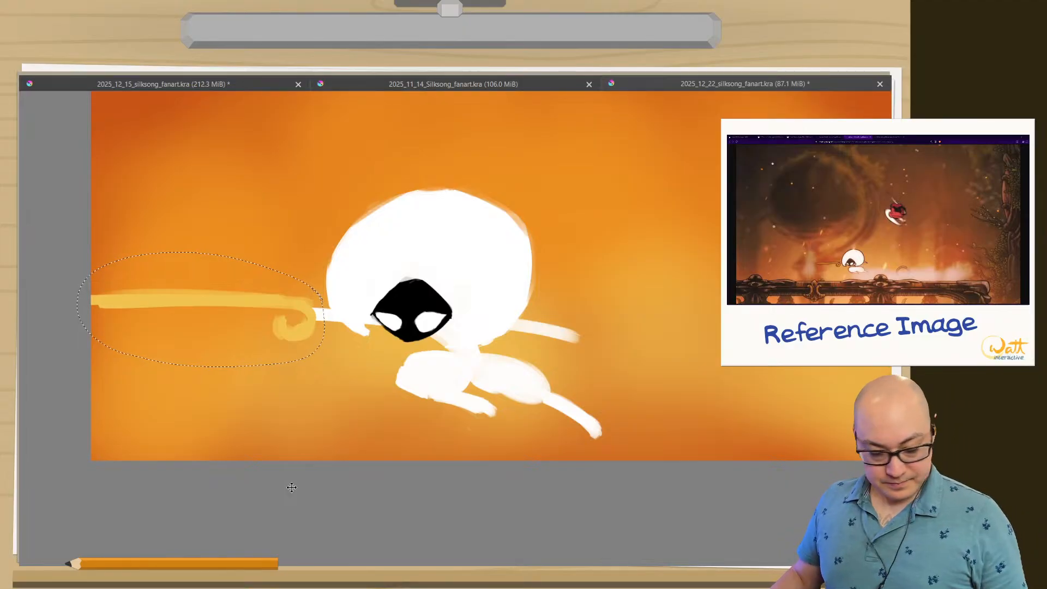
key(ctrl+shift+a)
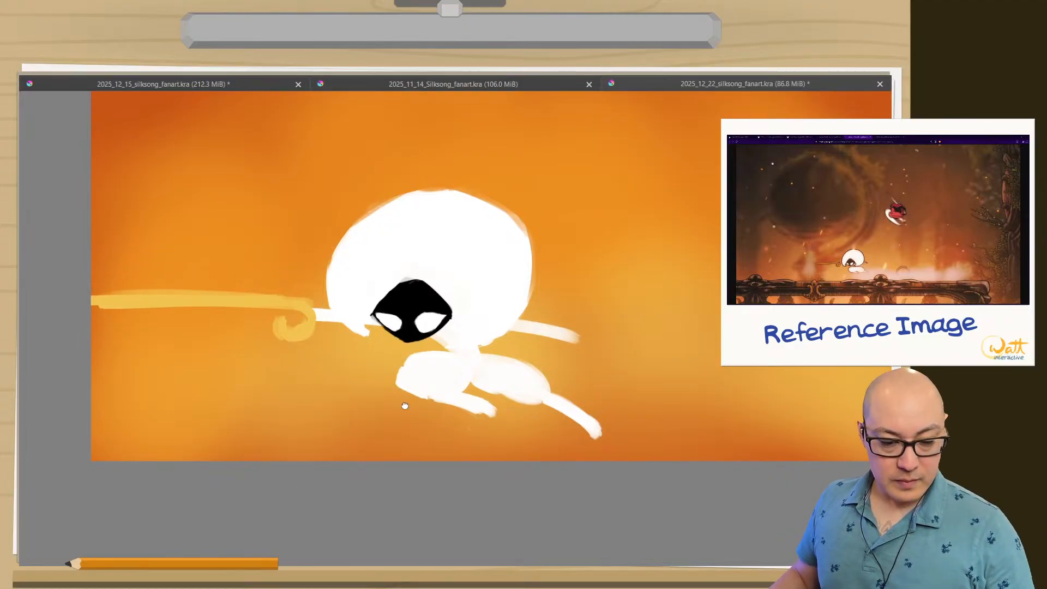
Erase around the ends of the rear arm, trailing leg and front leg, shortening the arm and tapering all three to points.
drag(357, 397, 336, 444)
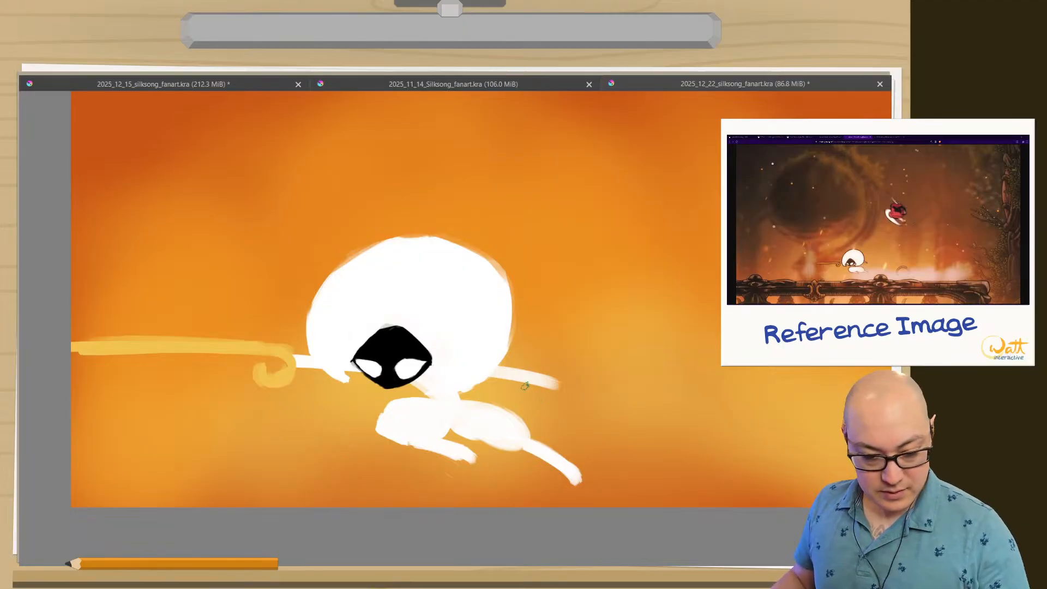
drag(517, 364, 553, 380)
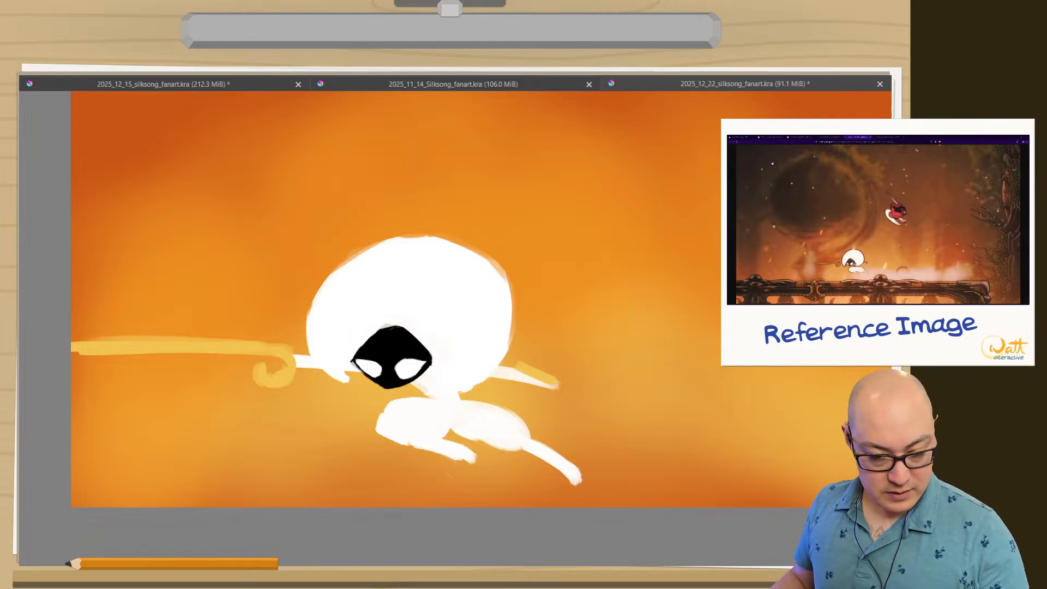
key(ctrl+z)
mouse_move(521, 368)
mouse_down()
mouse_move(551, 382)
mouse_move(508, 387)
mouse_move(531, 381)
mouse_move(510, 378)
mouse_move(560, 394)
mouse_up()
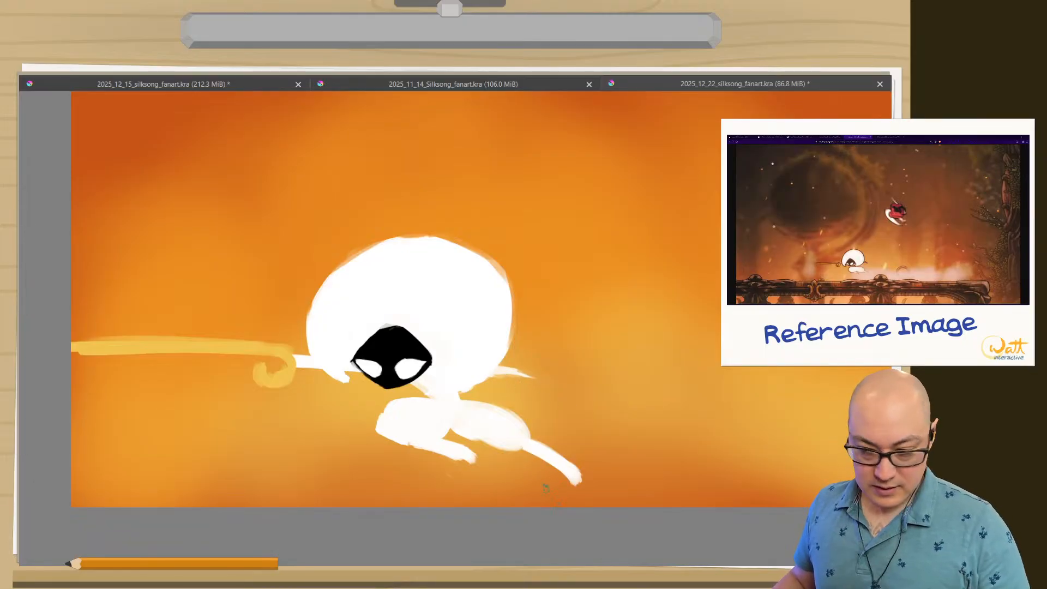
mouse_move(527, 450)
mouse_down()
mouse_move(562, 474)
mouse_move(581, 470)
mouse_up()
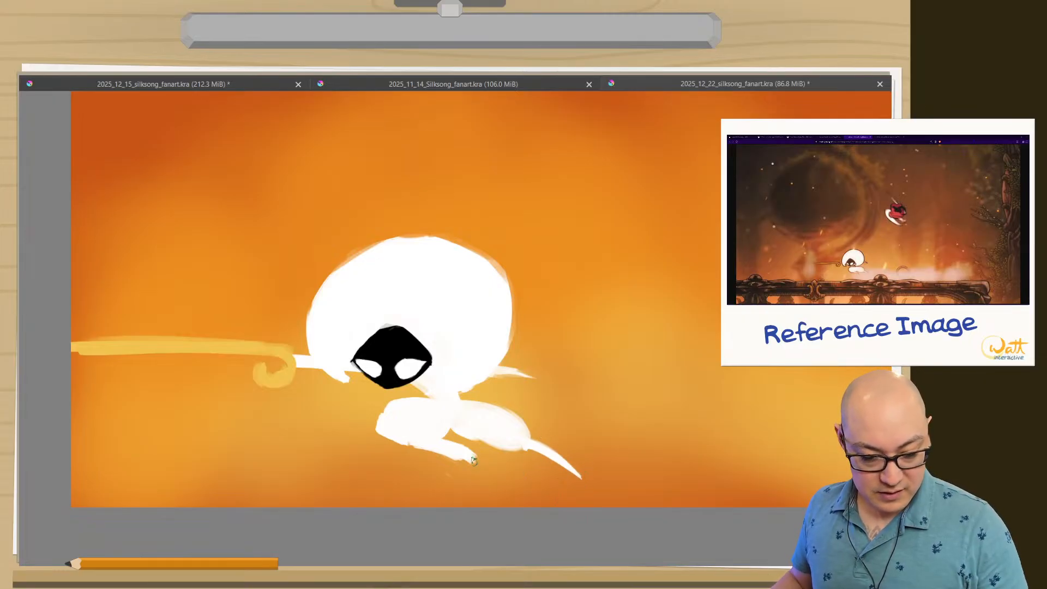
mouse_move(447, 440)
mouse_down()
mouse_move(488, 456)
mouse_move(445, 435)
mouse_move(480, 457)
mouse_move(475, 471)
mouse_move(423, 452)
mouse_move(483, 475)
mouse_up()
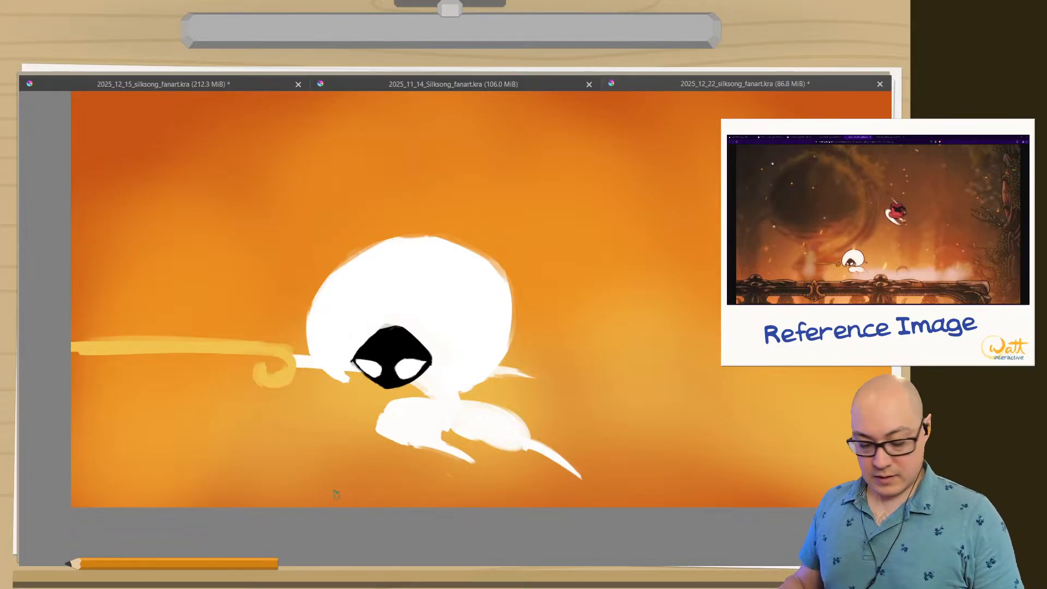
drag(337, 480, 333, 529)
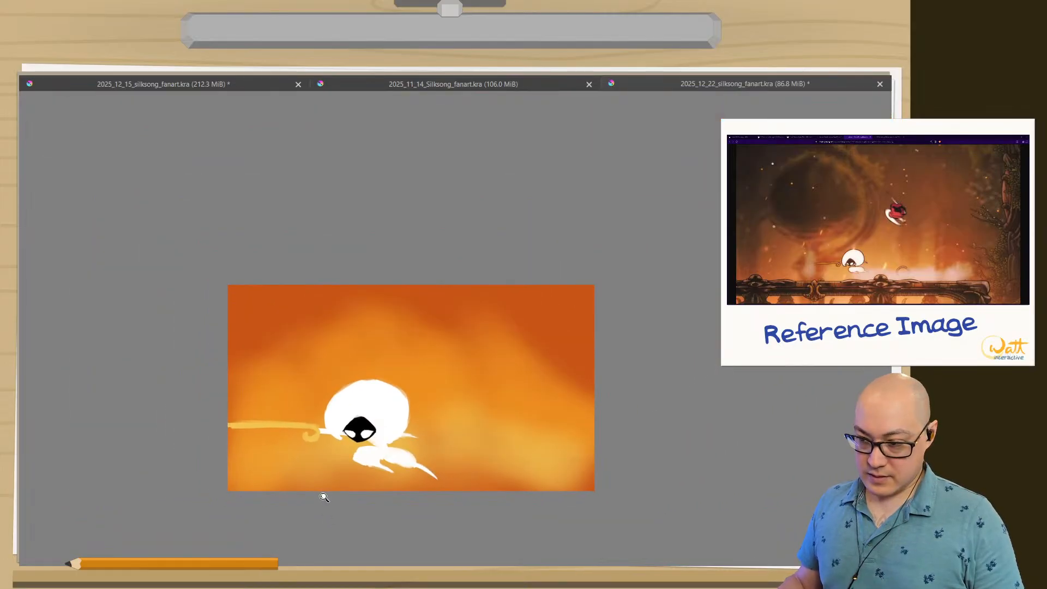
mouse_move(324, 497)
mouse_down()
mouse_move(320, 476)
mouse_move(346, 420)
mouse_move(335, 294)
mouse_move(431, 258)
mouse_up()
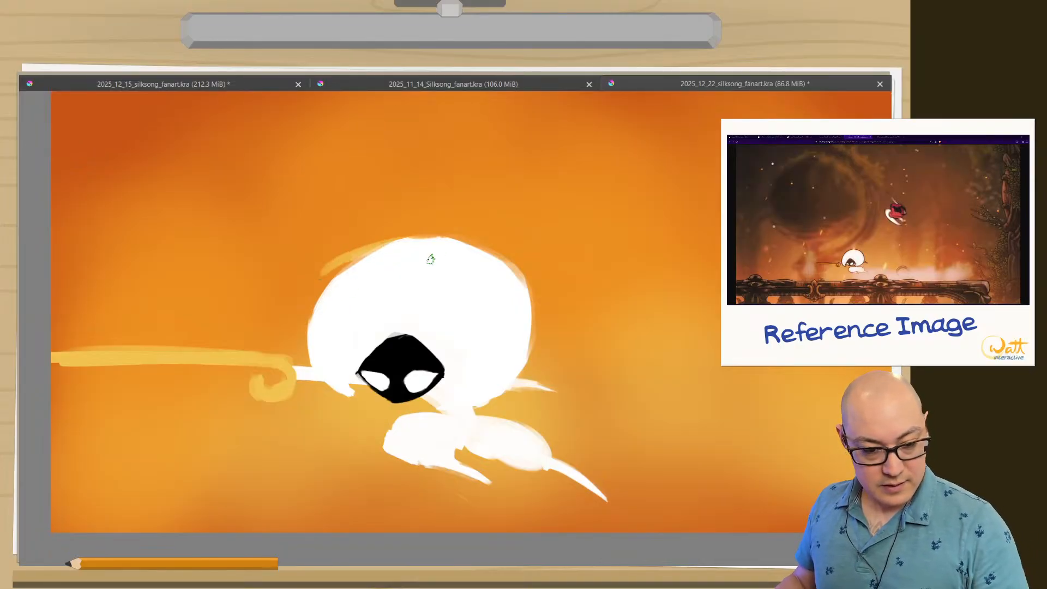
key(ctrl+z)
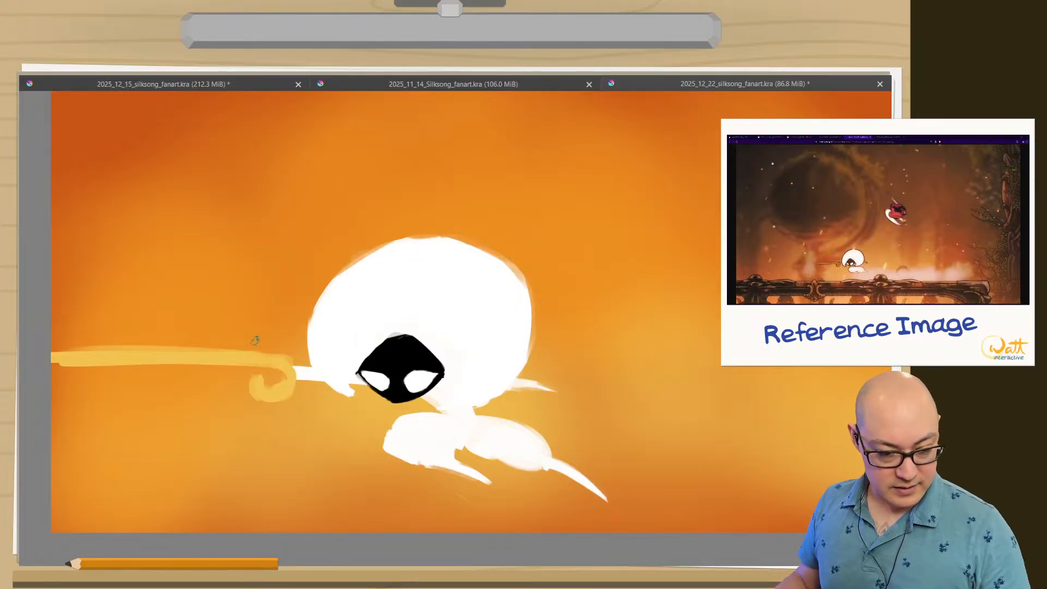
Switch the brush colour back to white and set the thick brush's size to 80 px.
right_click(269, 367)
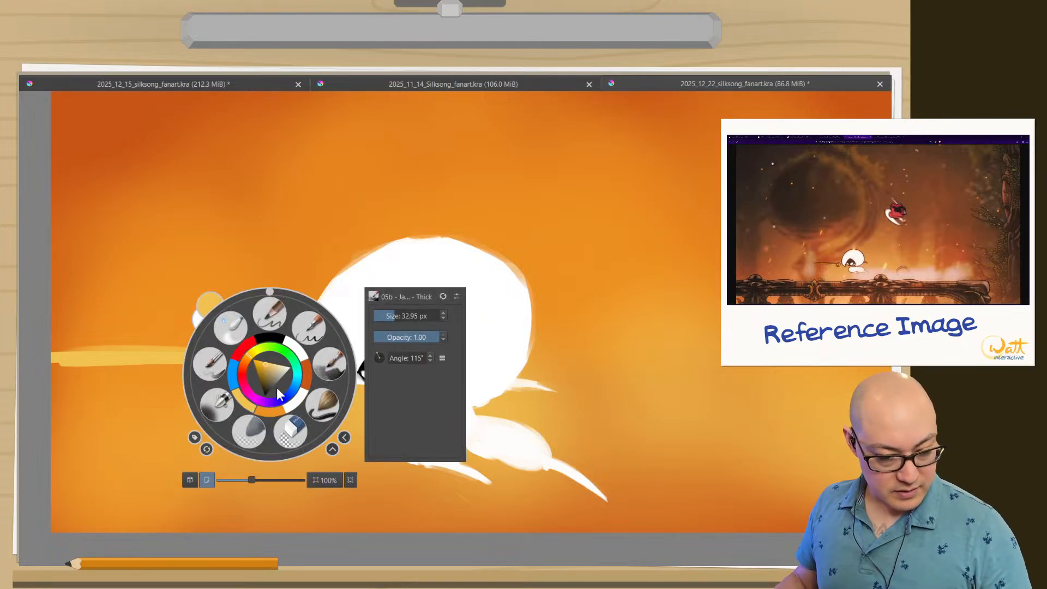
click(295, 348)
right_click(274, 336)
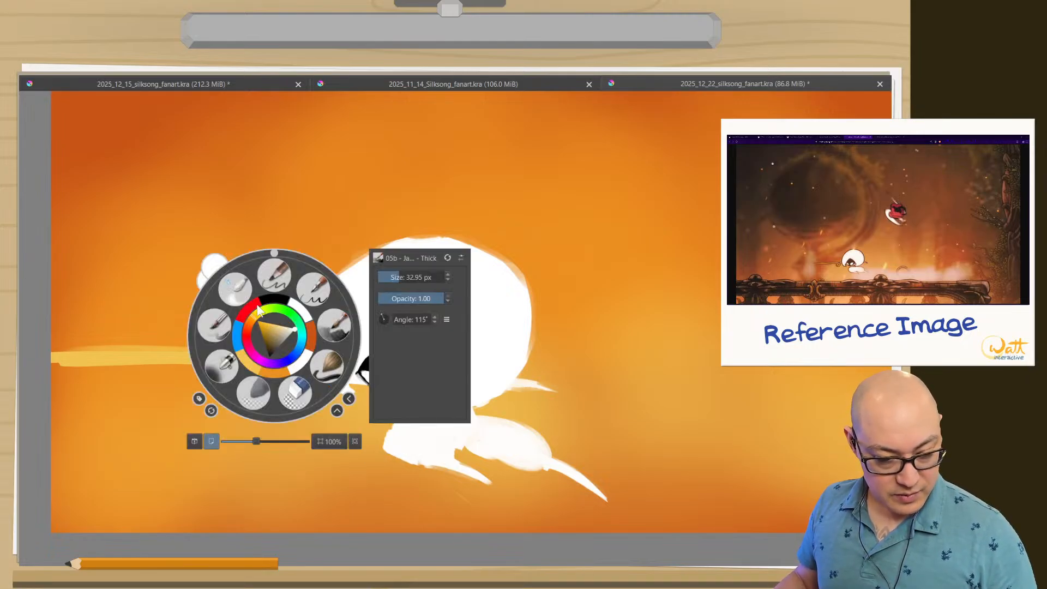
click(335, 329)
right_click(403, 263)
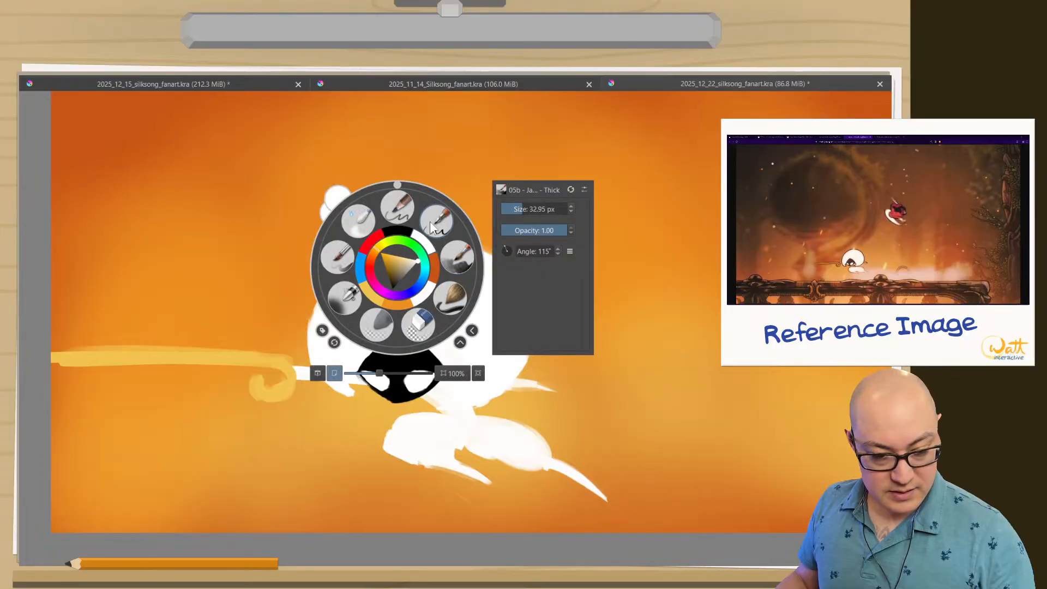
click(437, 222)
right_click(442, 248)
click(498, 233)
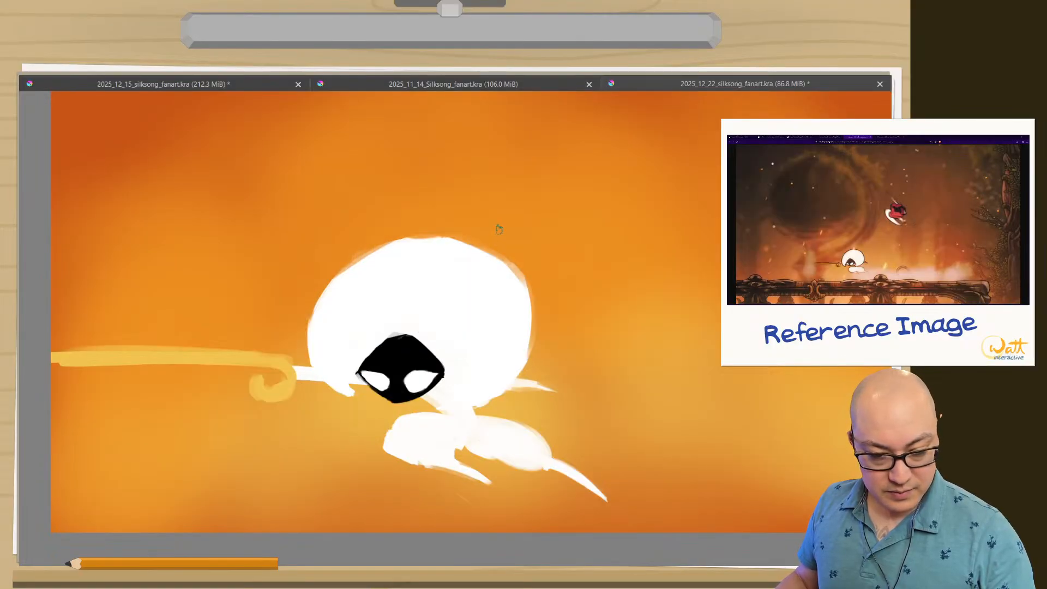
right_click(470, 348)
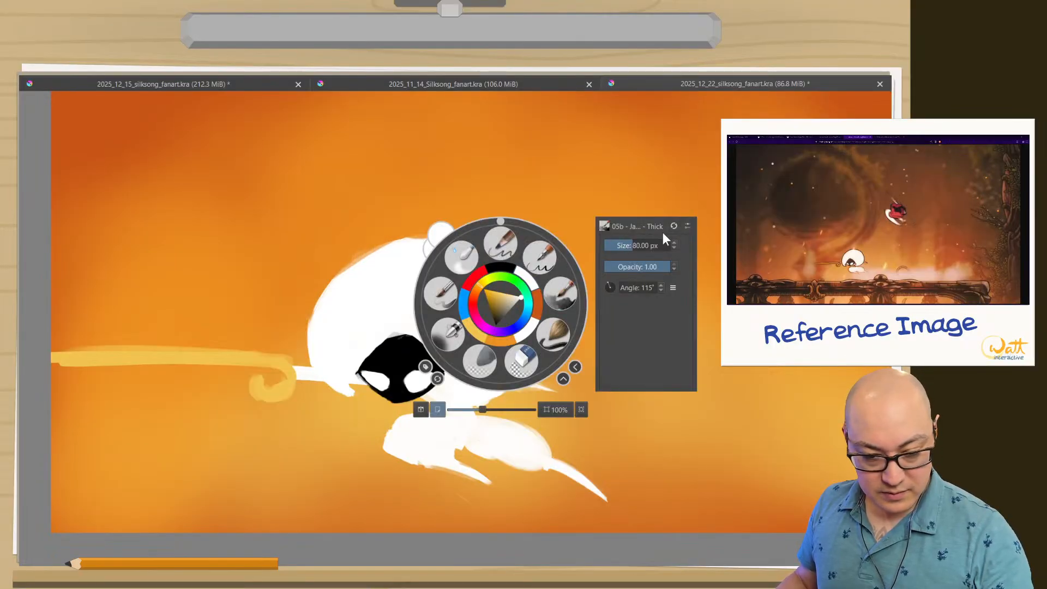
click(336, 268)
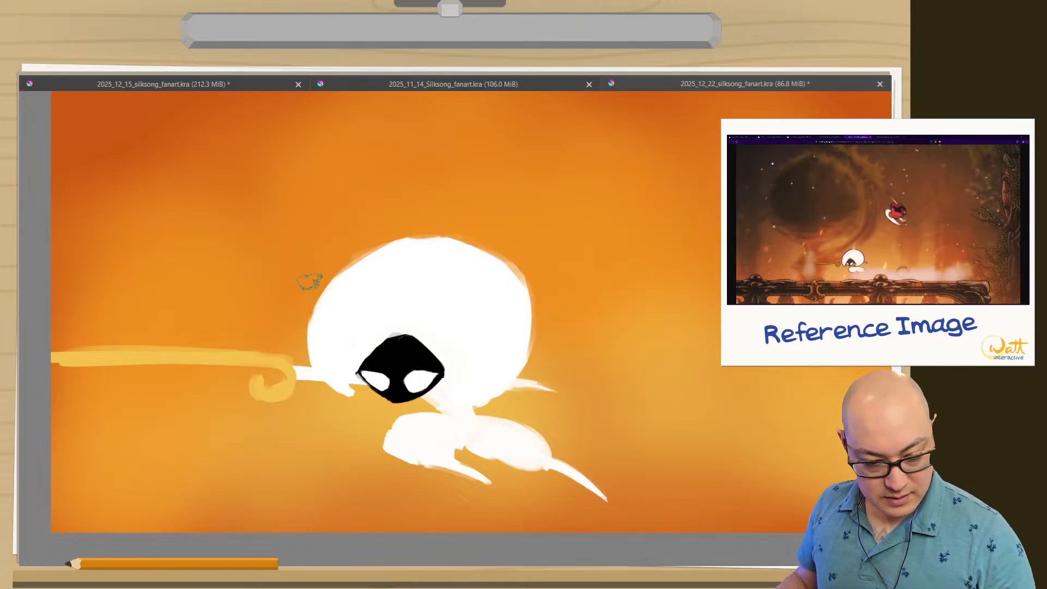
drag(307, 318, 302, 327)
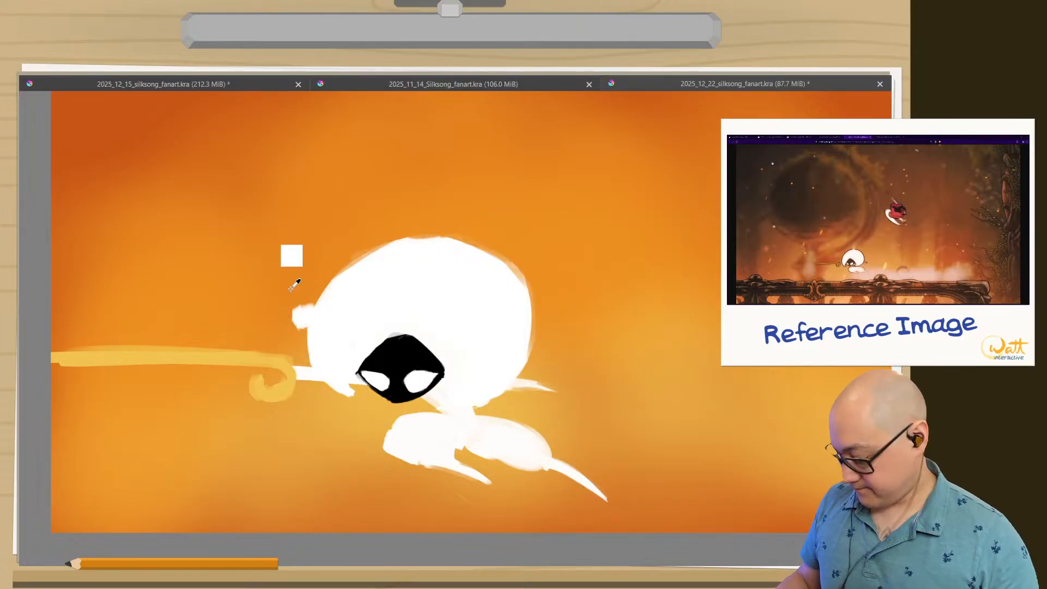
key(ctrl+z)
drag(298, 333, 301, 327)
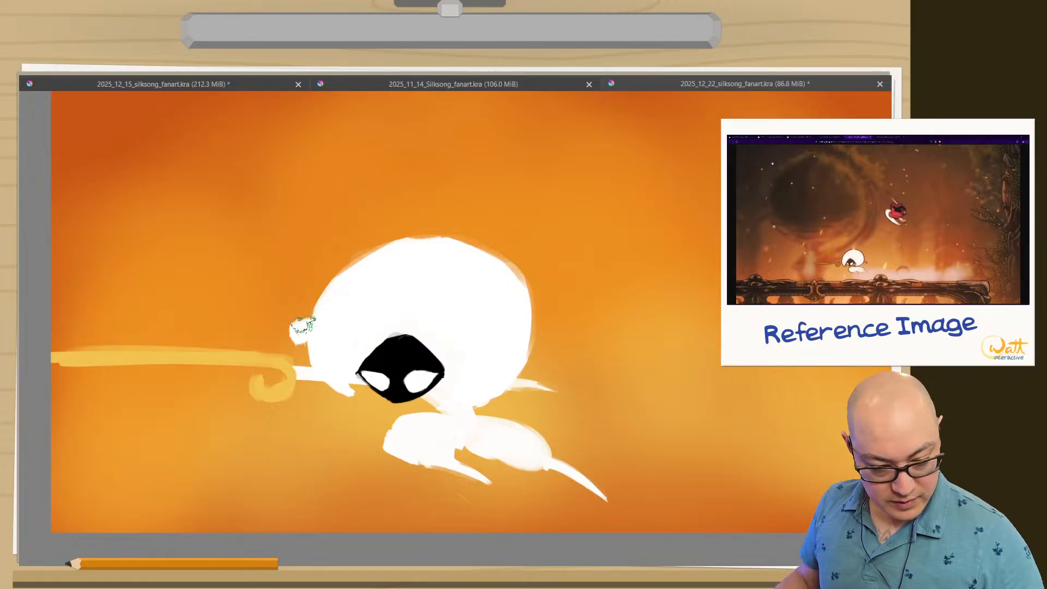
key(ctrl+z)
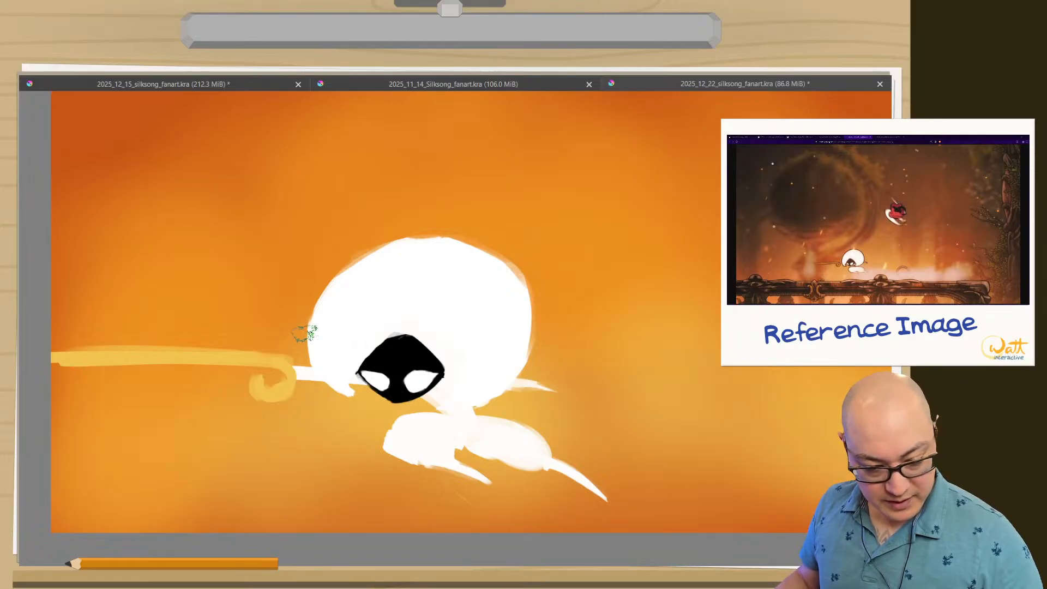
Erase along the outer left edge of Lace's round white body, trimming it to a smoother, narrower curve.
key(Tab)
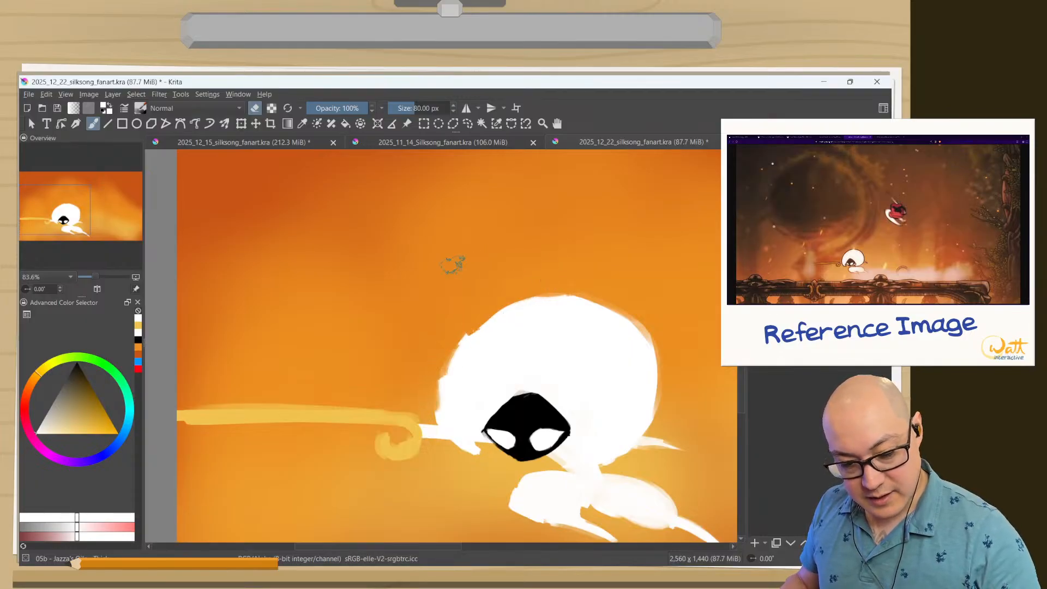
drag(409, 328, 257, 273)
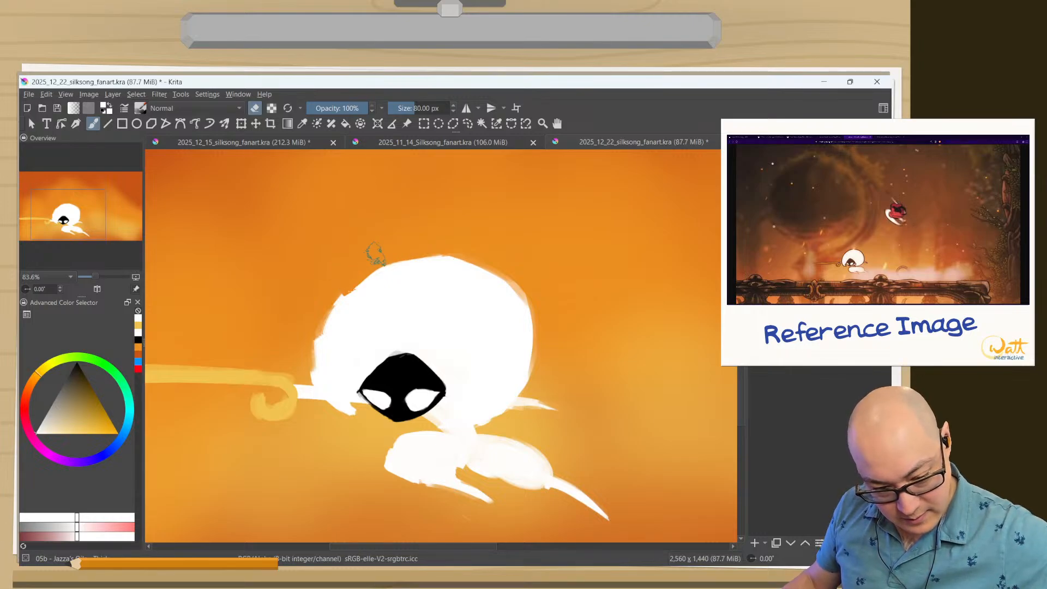
mouse_move(376, 255)
mouse_down()
mouse_move(324, 298)
mouse_move(349, 278)
mouse_move(316, 324)
mouse_move(315, 308)
mouse_move(302, 343)
mouse_move(316, 331)
mouse_move(311, 389)
mouse_up()
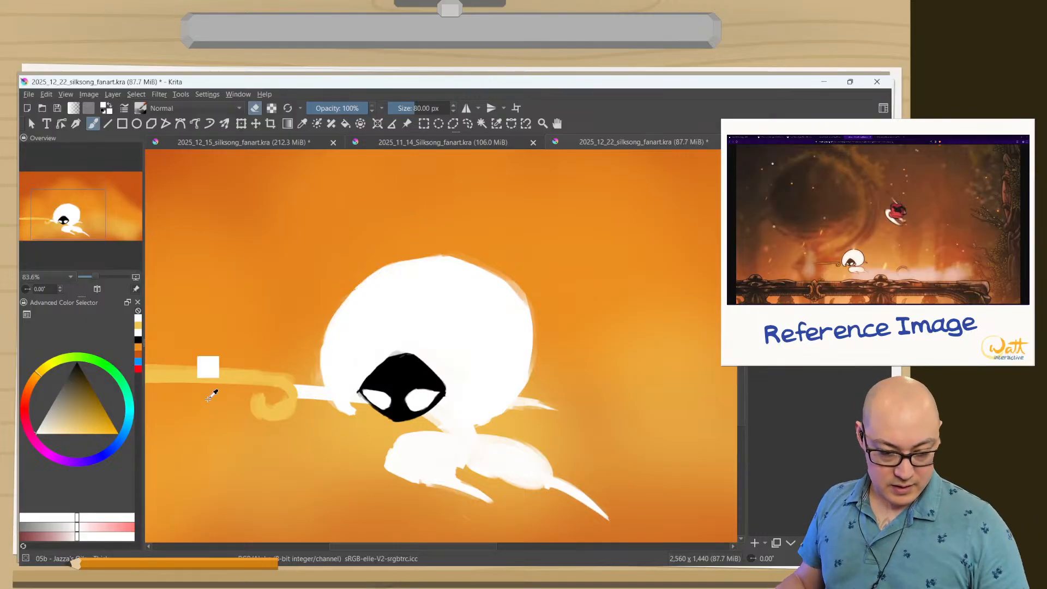
Paint the top of Lace's face higher in black with the brush at about 61 px, trimming its right slope in white.
key(e)
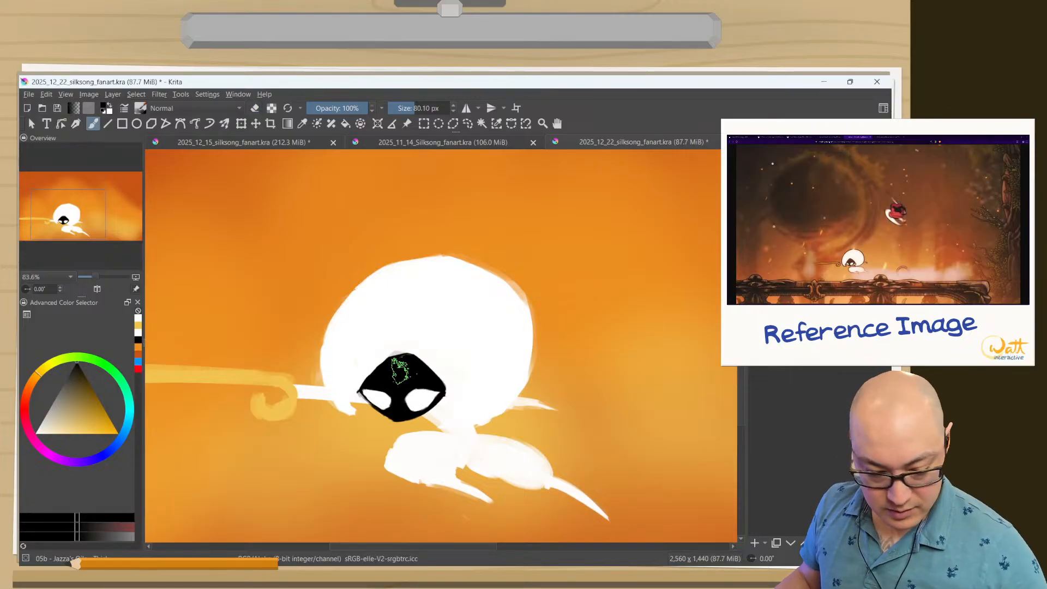
mouse_move(401, 370)
shift+mouse_down()
mouse_move(392, 363)
mouse_move(423, 363)
shift+mouse_up()
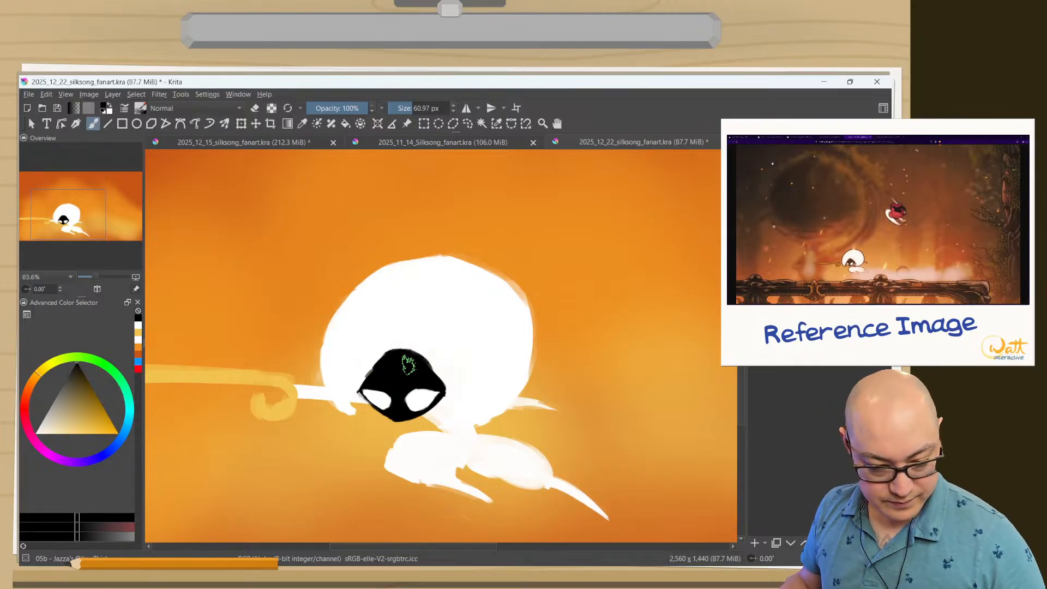
ctrl+click(461, 360)
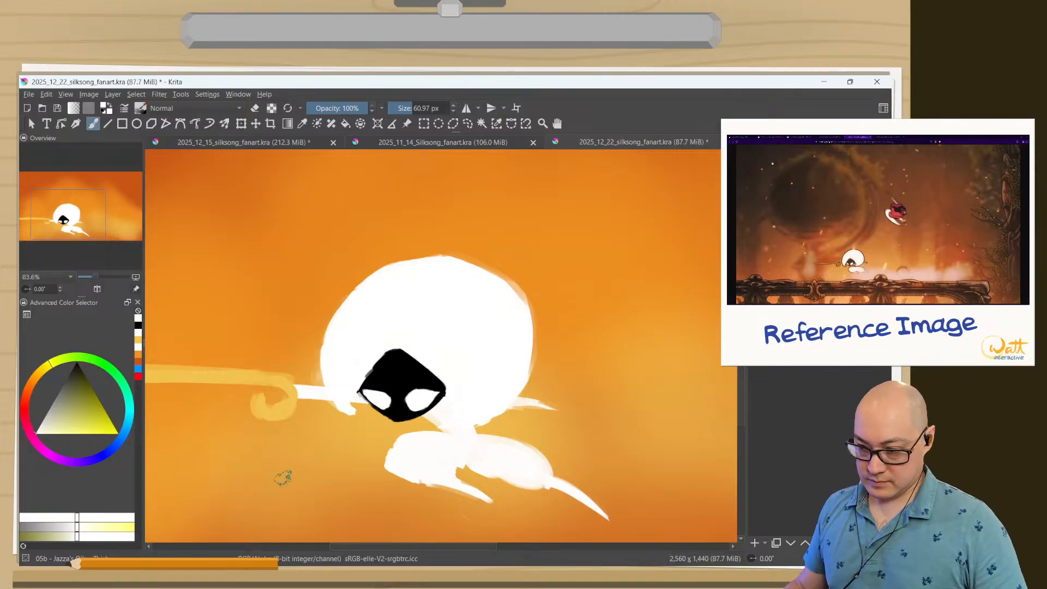
ctrl+click(398, 357)
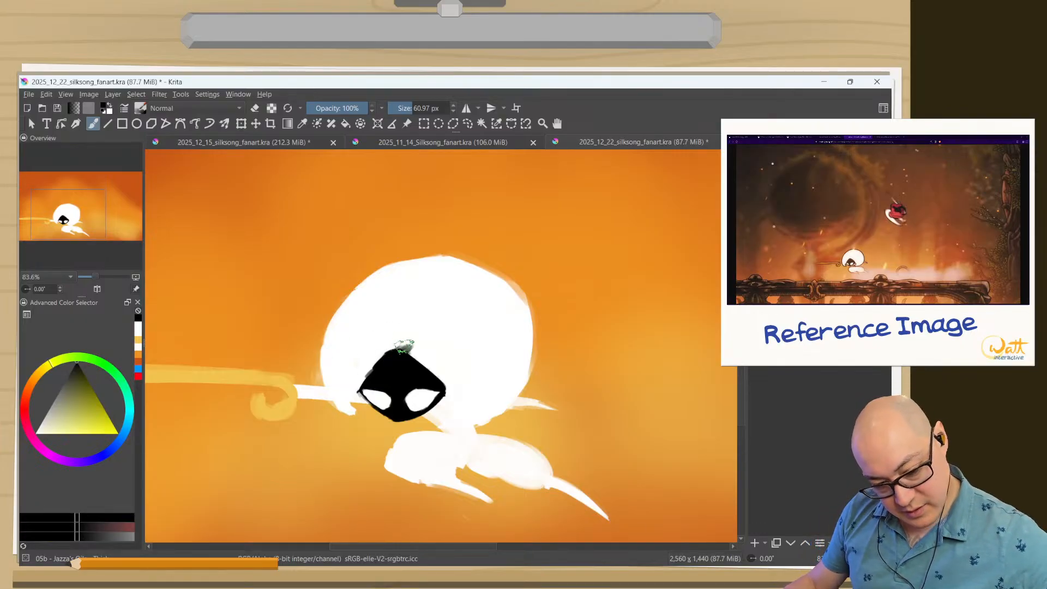
mouse_move(400, 349)
mouse_down()
mouse_move(415, 306)
mouse_move(410, 352)
mouse_move(439, 376)
mouse_up()
Reshape the face's upper right edge with white strokes, undoing the rough attempts and keeping a clean slope down from the peak.
key(x)
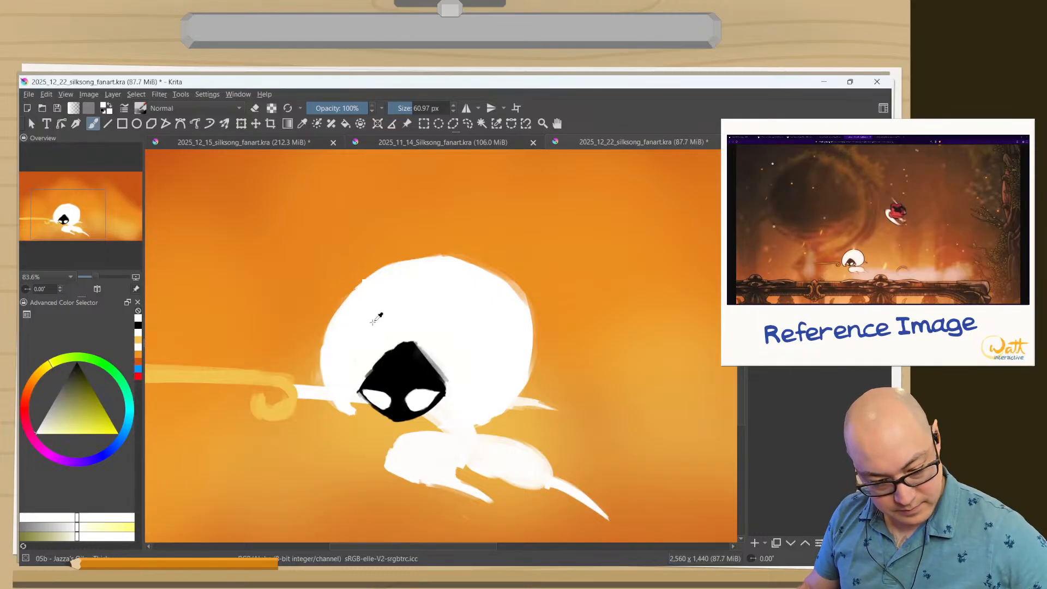
key(ctrl+z)
key(ctrl+z)
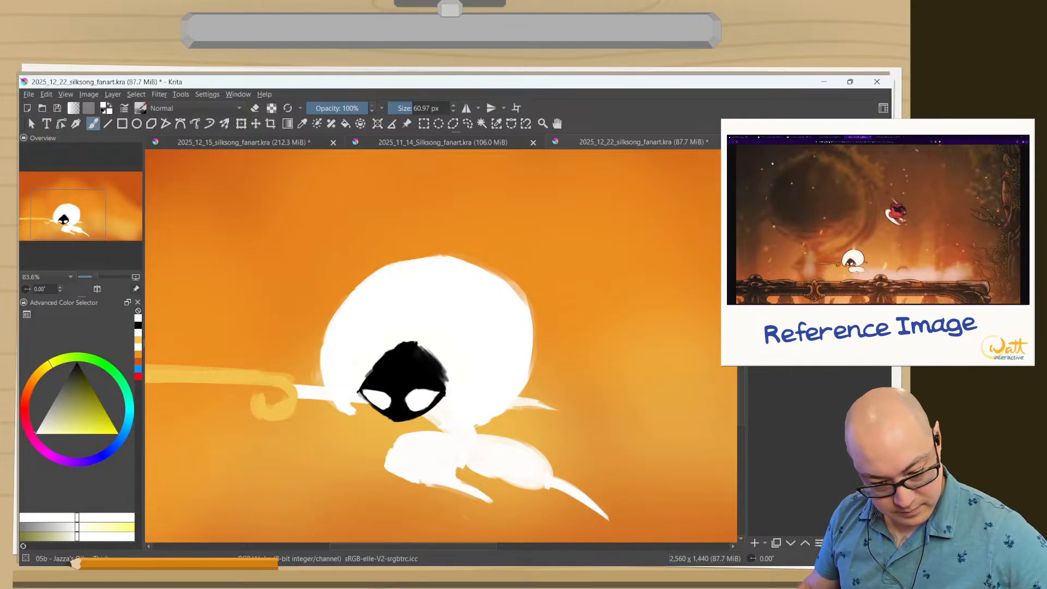
drag(431, 349, 452, 381)
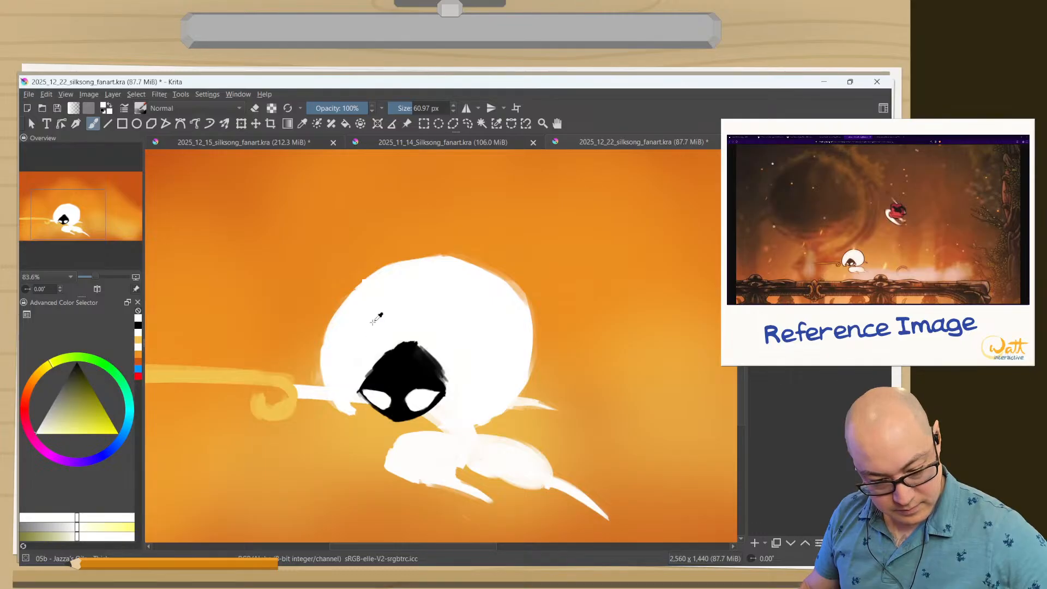
key(ctrl+z)
drag(421, 341, 450, 379)
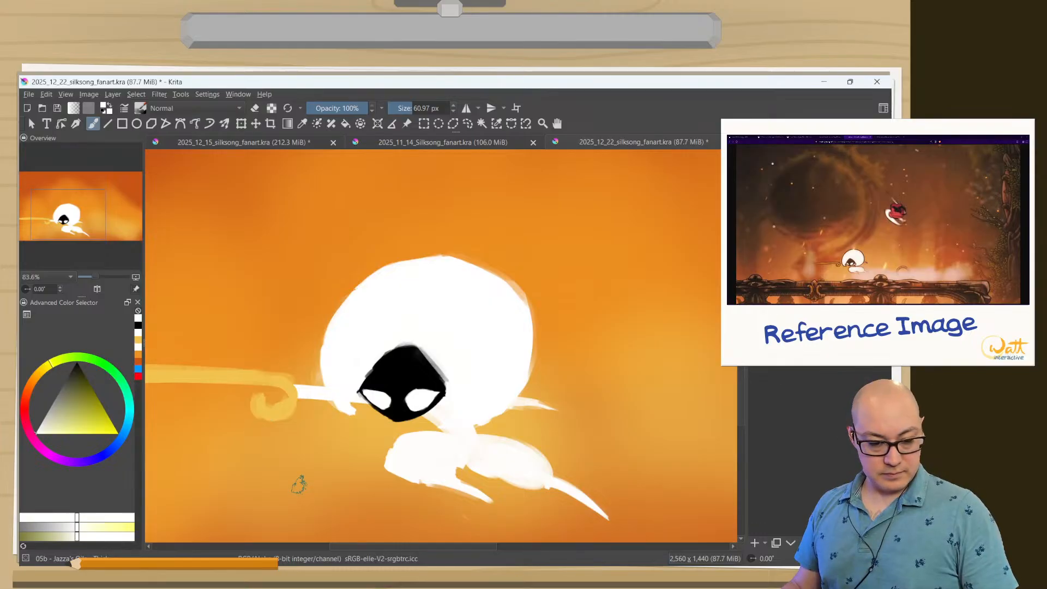
Show the blue sketch layer over the whole painting and compare the composition in the canvas-only view.
mouse_move(340, 462)
mouse_down()
mouse_move(339, 498)
mouse_move(318, 467)
mouse_up()
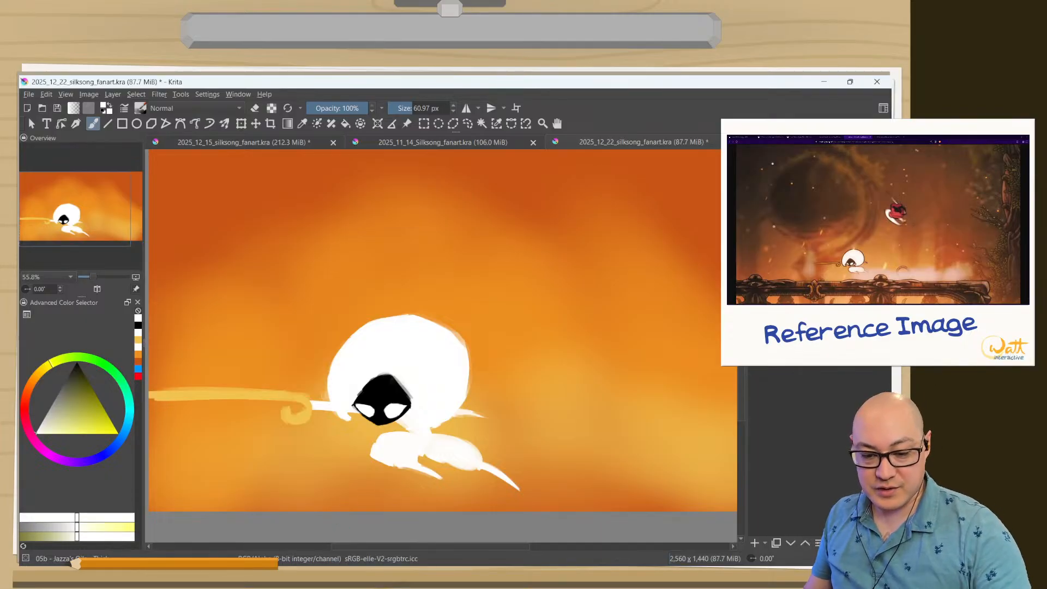
click(756, 191)
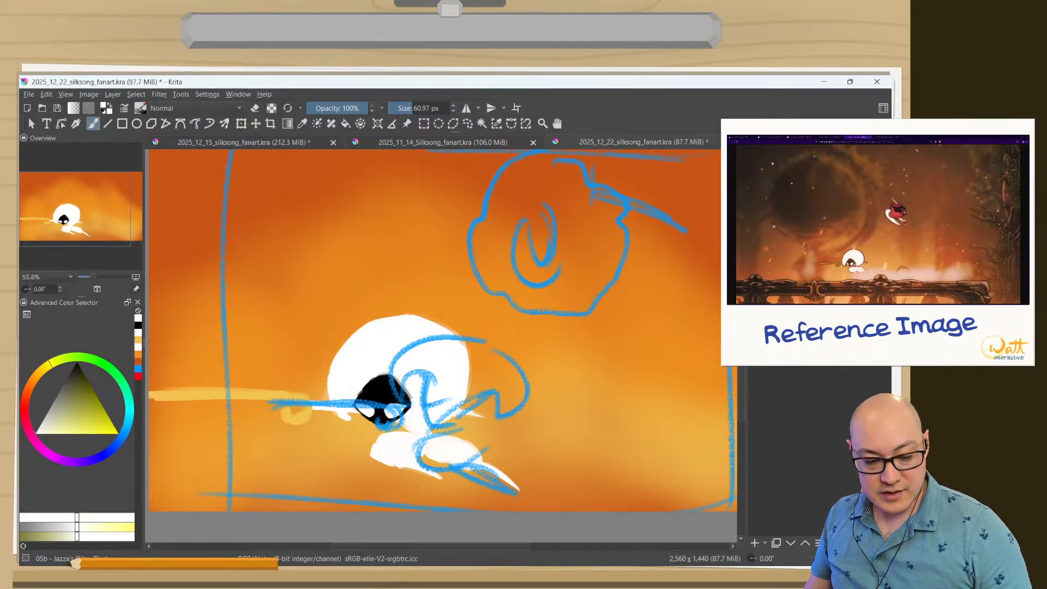
key(Tab)
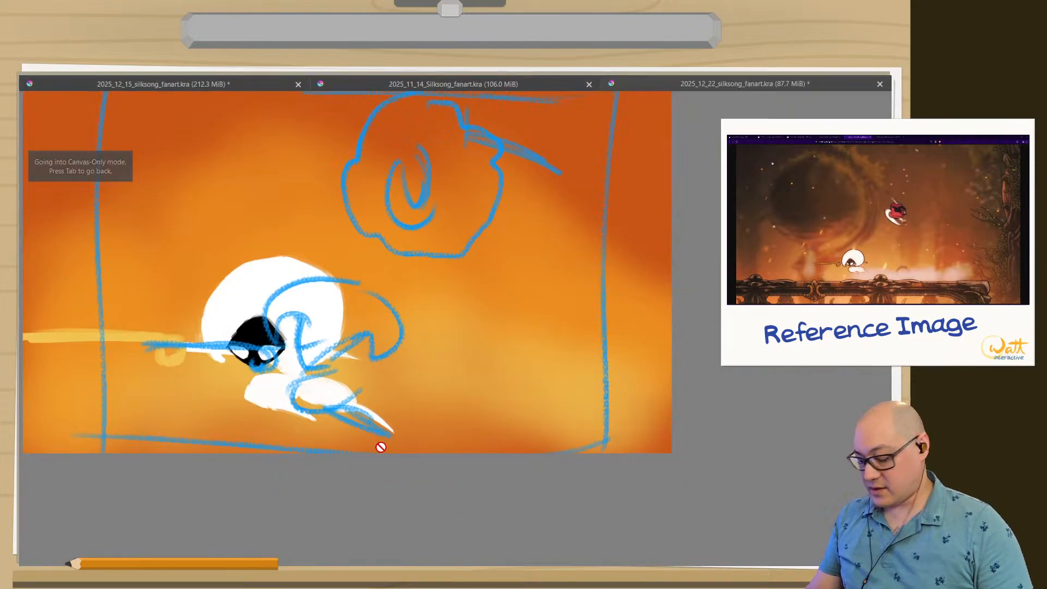
key(2)
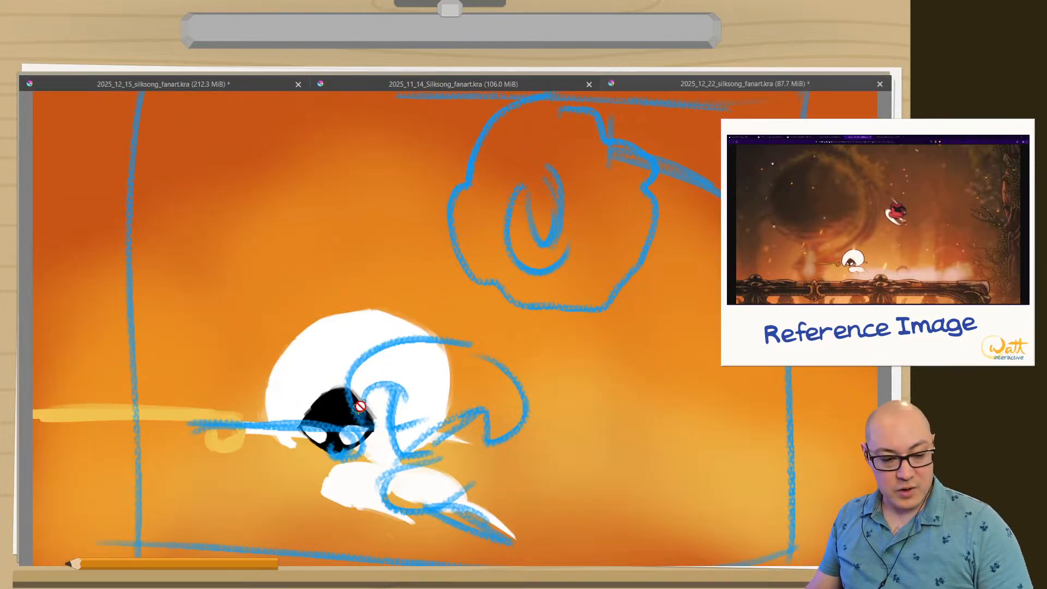
key(5)
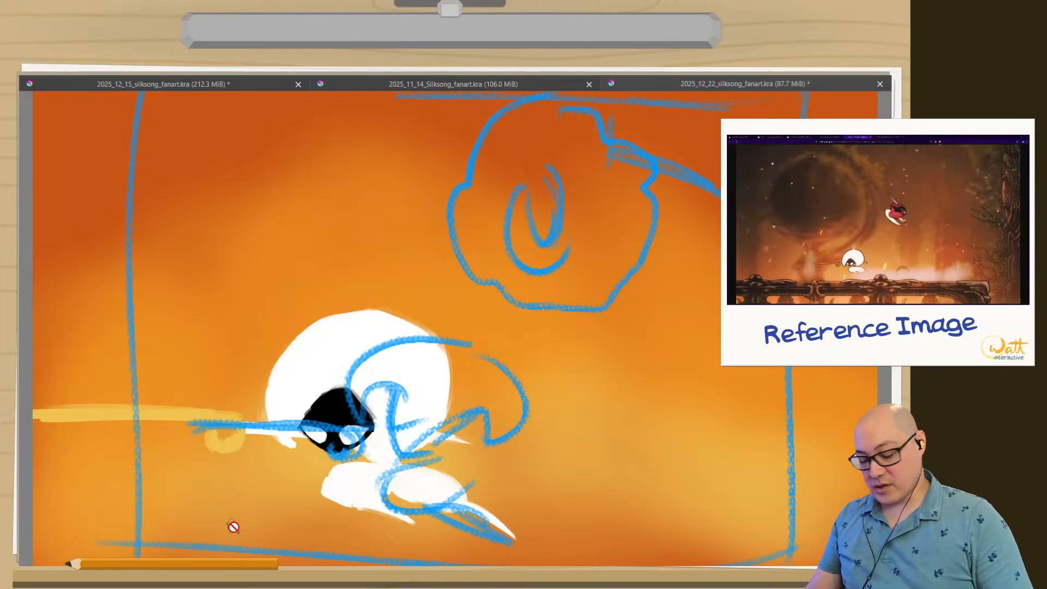
key(Tab)
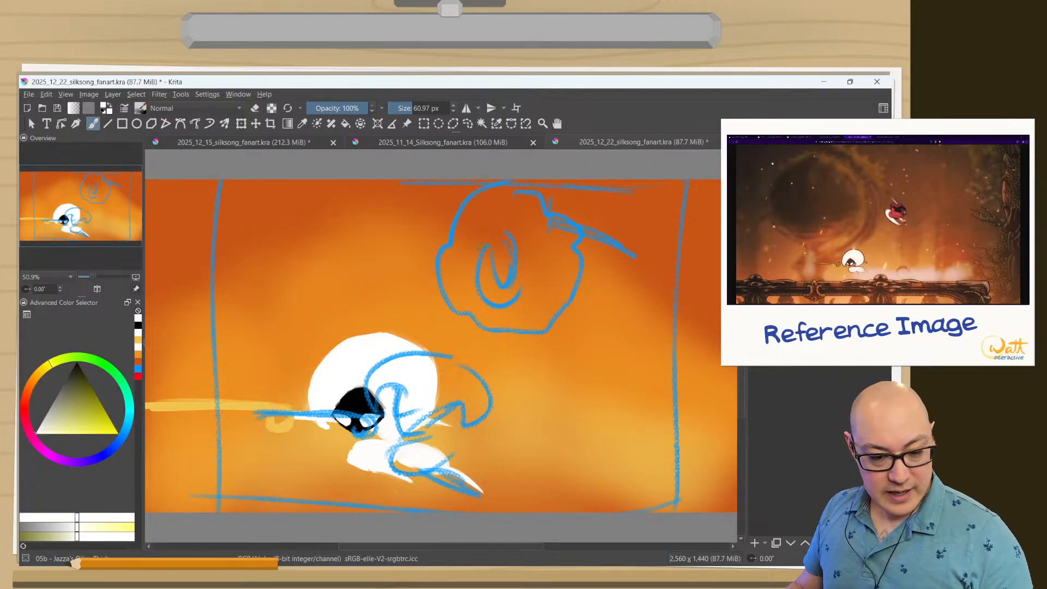
Paint Hornet's mask in white over the upper blue sketch as a U shape with two upright horns.
drag(491, 266, 474, 208)
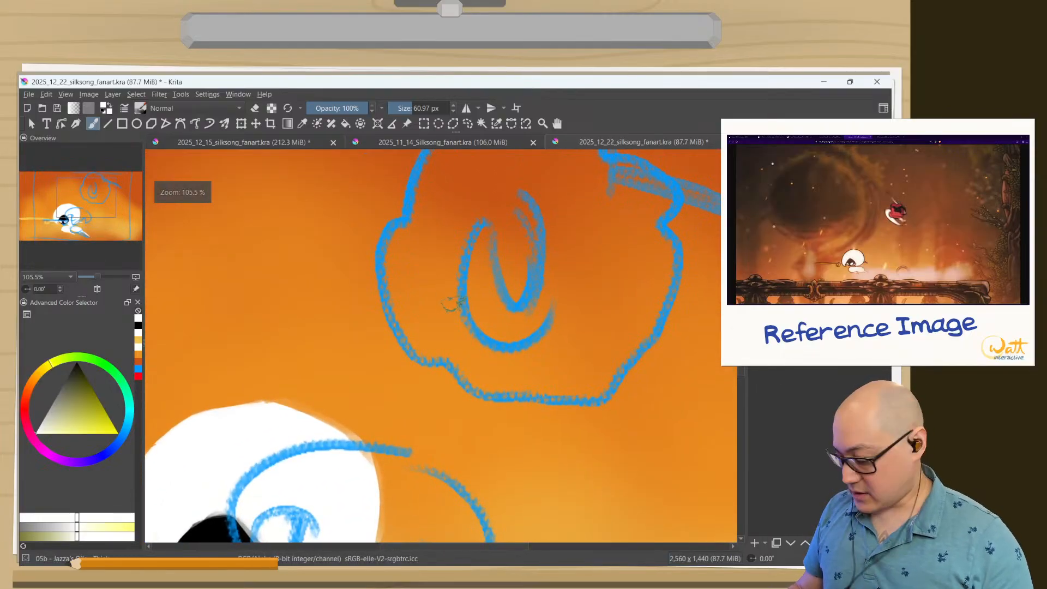
key(Tab)
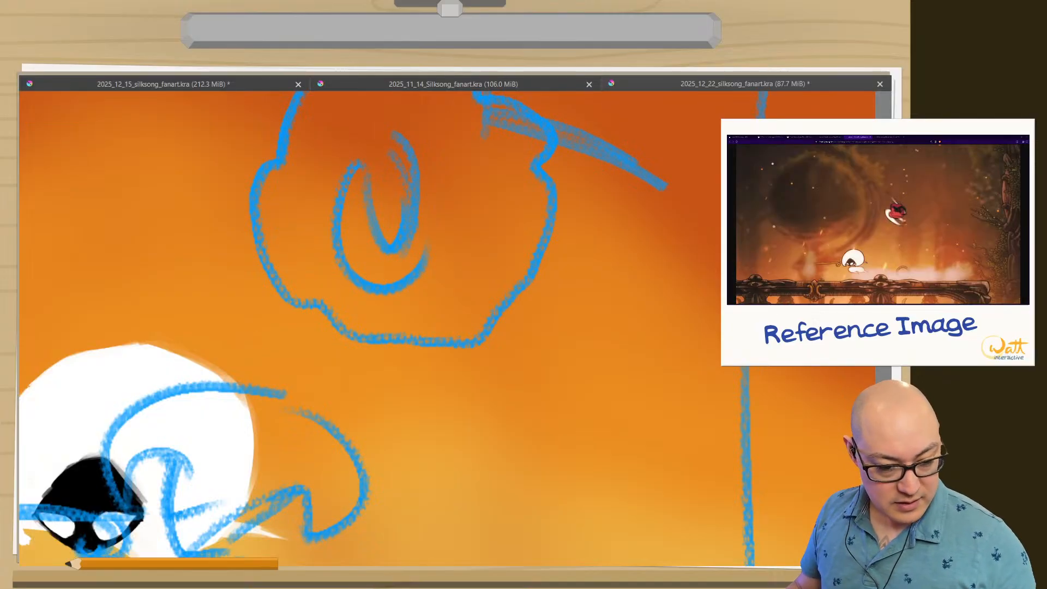
right_click(243, 333)
click(352, 151)
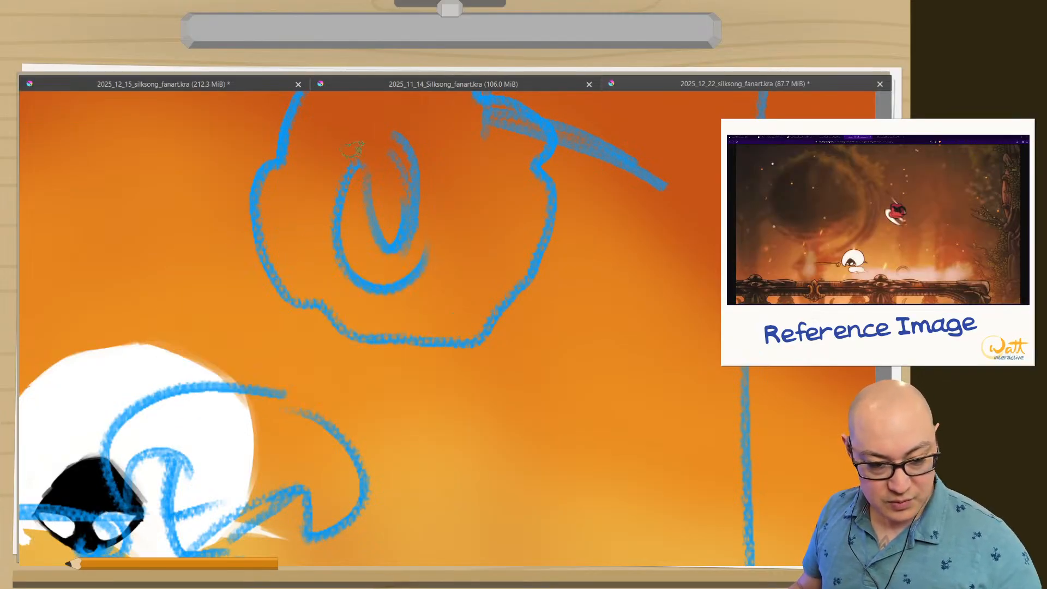
mouse_move(384, 105)
mouse_down()
mouse_move(362, 146)
mouse_move(342, 245)
mouse_up()
mouse_move(439, 105)
mouse_down()
mouse_move(420, 256)
mouse_move(360, 262)
mouse_move(349, 229)
mouse_move(390, 276)
mouse_move(382, 303)
mouse_move(349, 273)
mouse_move(349, 230)
mouse_move(347, 260)
mouse_move(371, 191)
mouse_move(404, 254)
mouse_move(415, 213)
mouse_up()
mouse_move(436, 155)
mouse_down()
mouse_move(399, 250)
mouse_move(364, 211)
mouse_move(393, 240)
mouse_move(351, 229)
mouse_up()
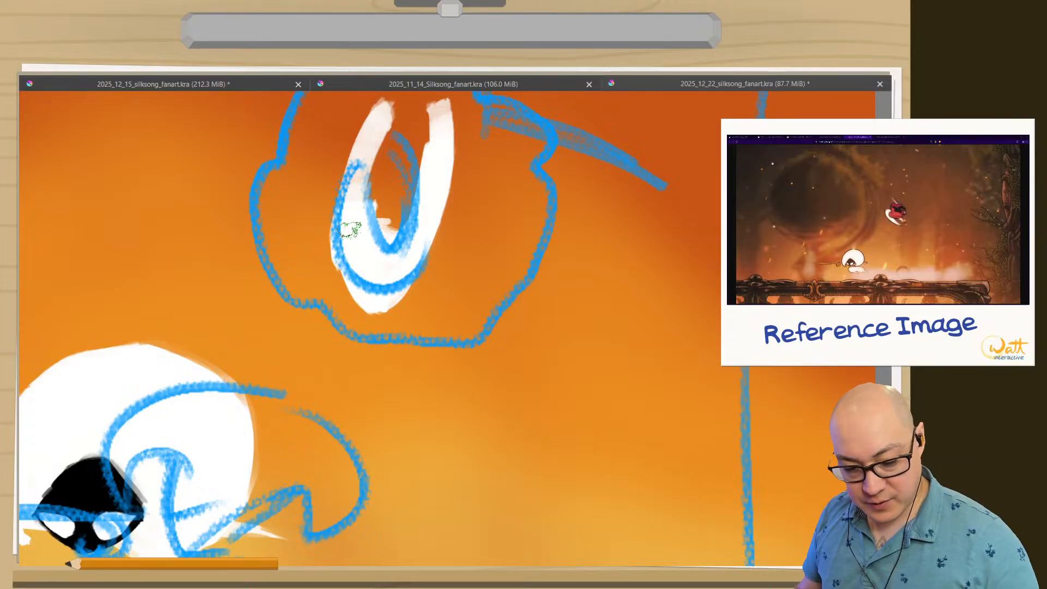
Fill in the lower part and left horn of Hornet's mask in solid white and hide the blue sketch layer.
drag(311, 381, 320, 490)
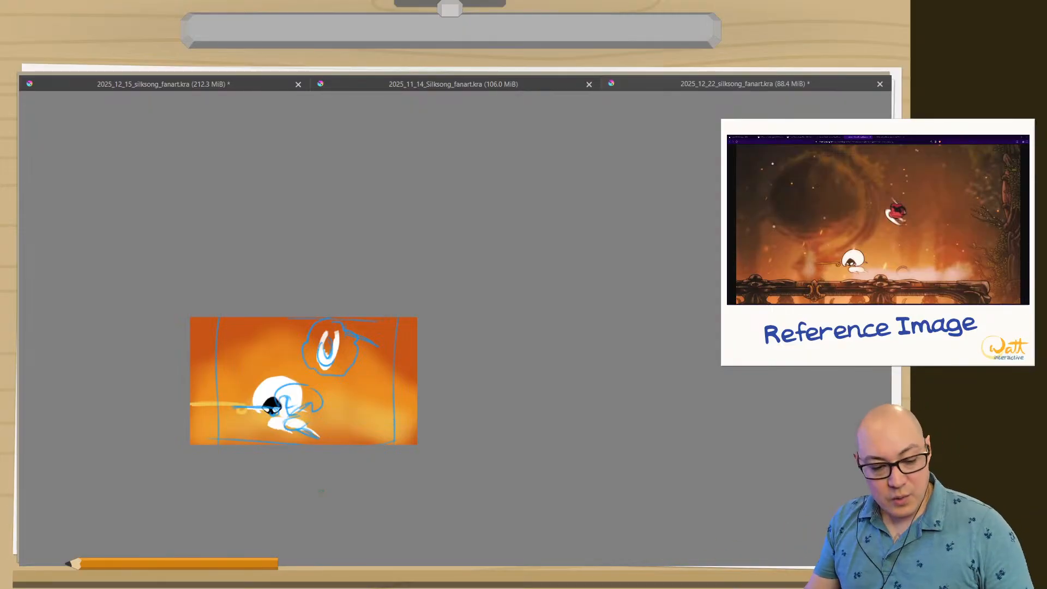
key(Tab)
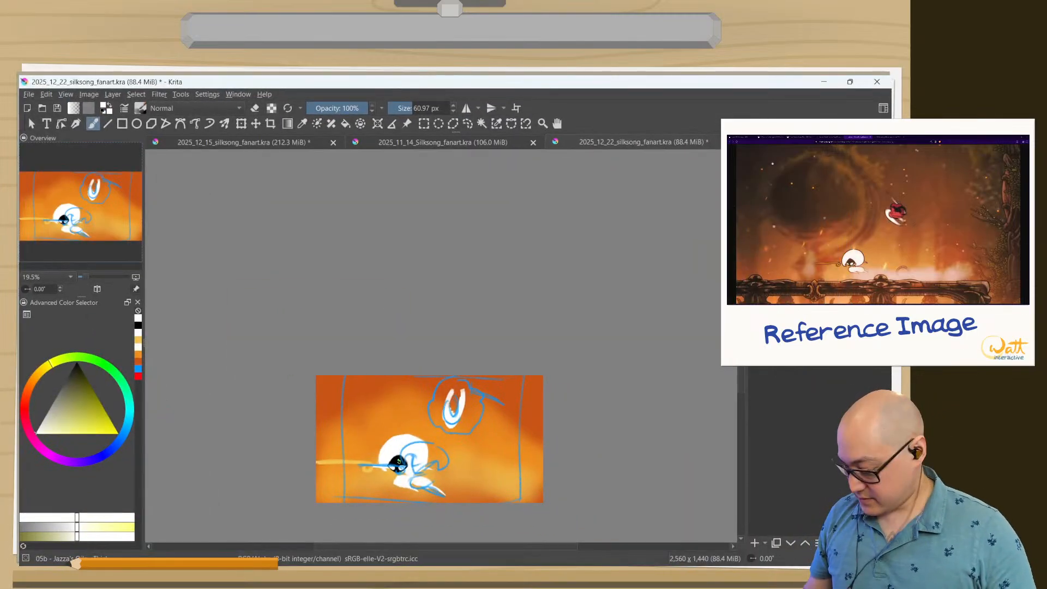
drag(385, 456, 368, 377)
drag(453, 375, 376, 325)
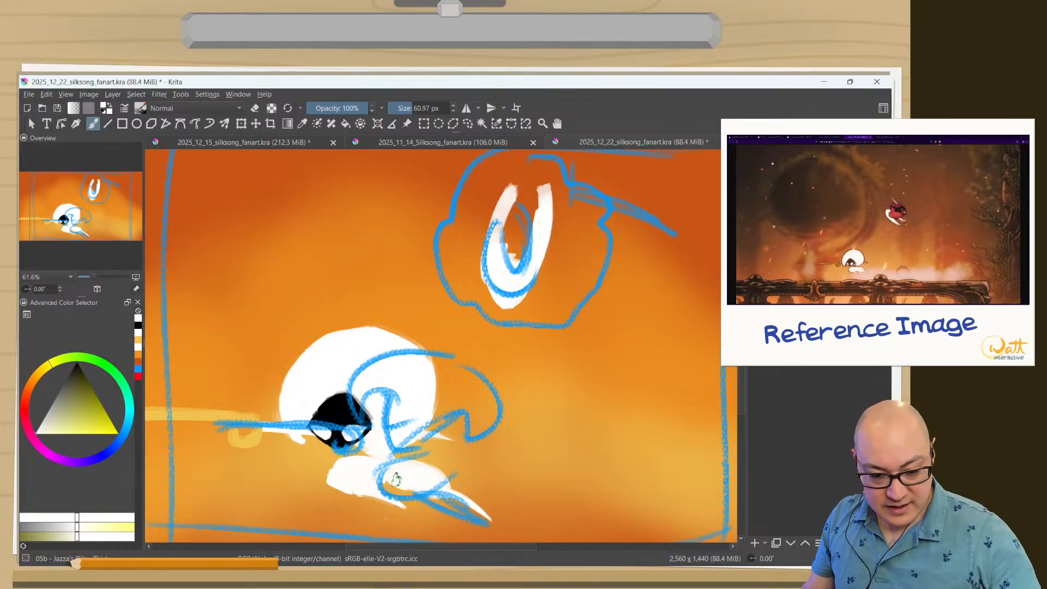
drag(513, 259, 526, 192)
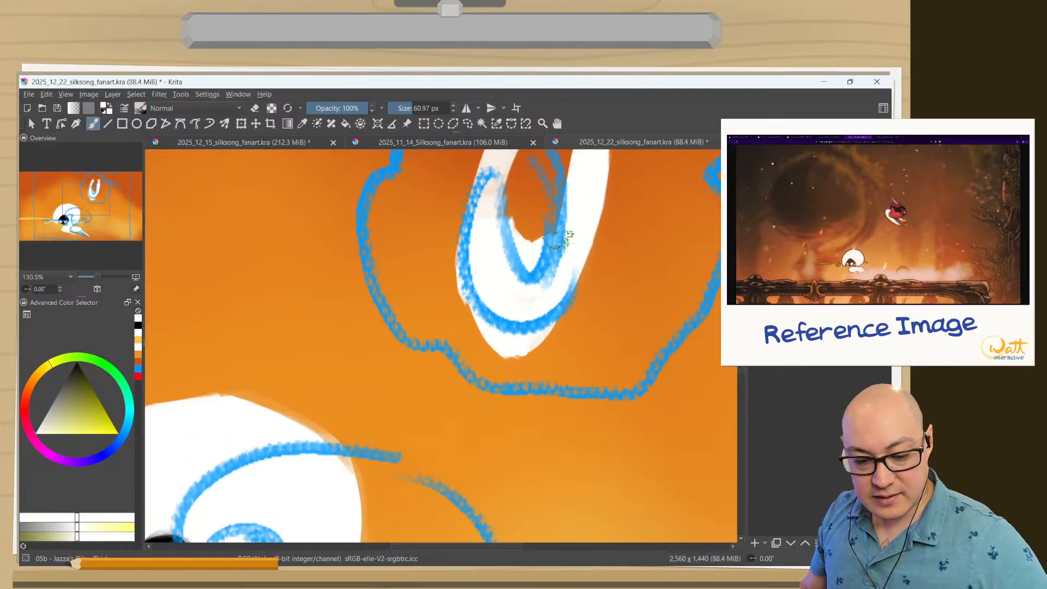
mouse_move(539, 288)
mouse_down()
mouse_move(528, 320)
mouse_move(475, 381)
mouse_up()
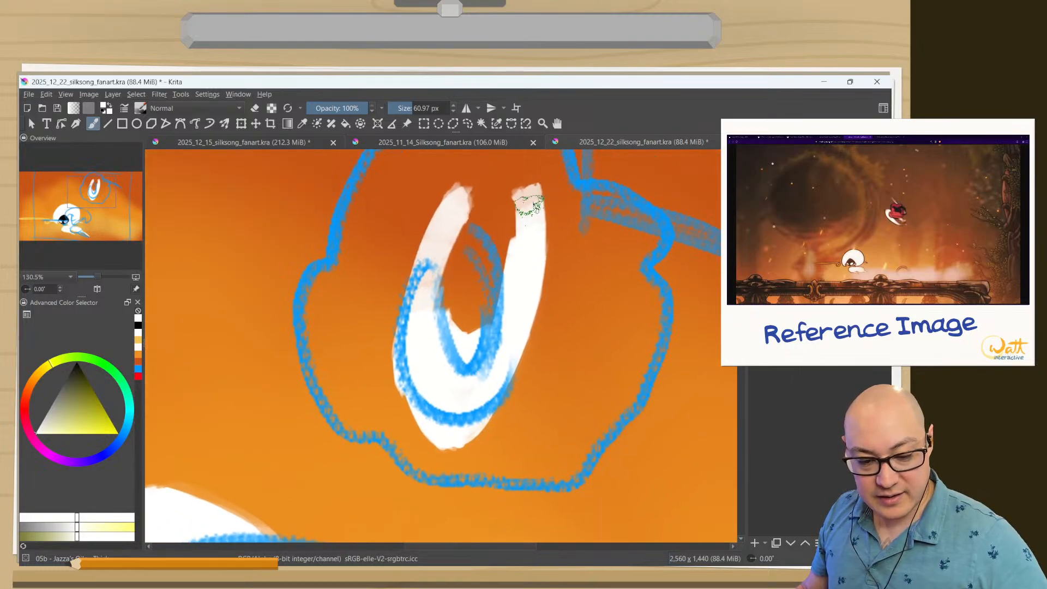
mouse_move(460, 190)
mouse_down()
mouse_move(422, 362)
mouse_move(431, 318)
mouse_move(438, 401)
mouse_move(488, 397)
mouse_up()
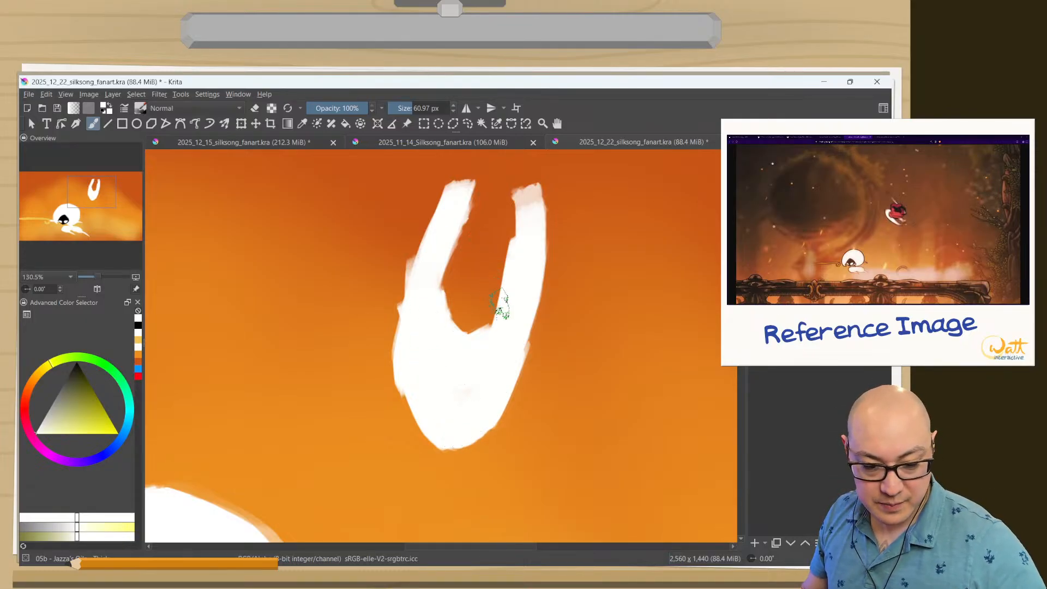
Erase along both sides of Hornet's horns to slim and taper them, and switch back to painting.
key(e)
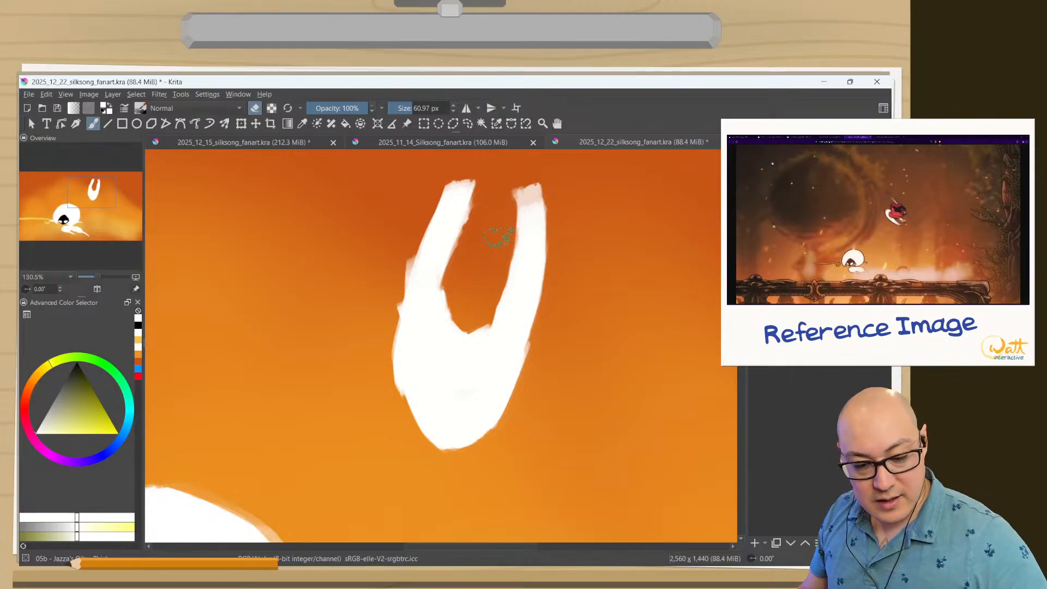
drag(484, 306, 503, 204)
mouse_move(500, 263)
mouse_down()
mouse_move(509, 181)
mouse_move(501, 280)
mouse_up()
drag(557, 191, 560, 238)
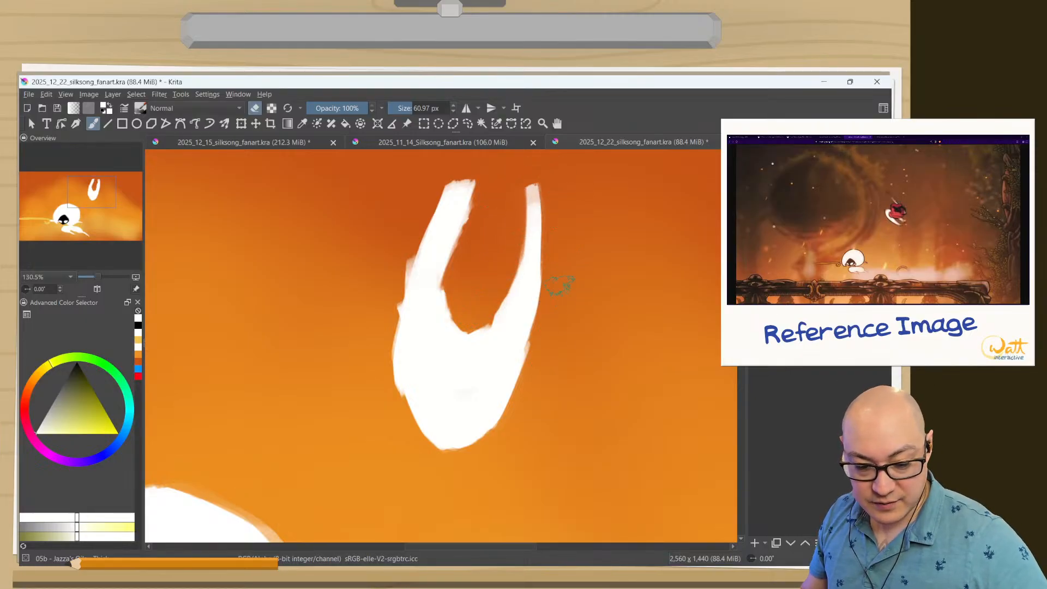
drag(453, 181, 422, 212)
mouse_move(469, 165)
mouse_down()
mouse_move(398, 266)
mouse_move(450, 175)
mouse_move(377, 333)
mouse_move(463, 215)
mouse_up()
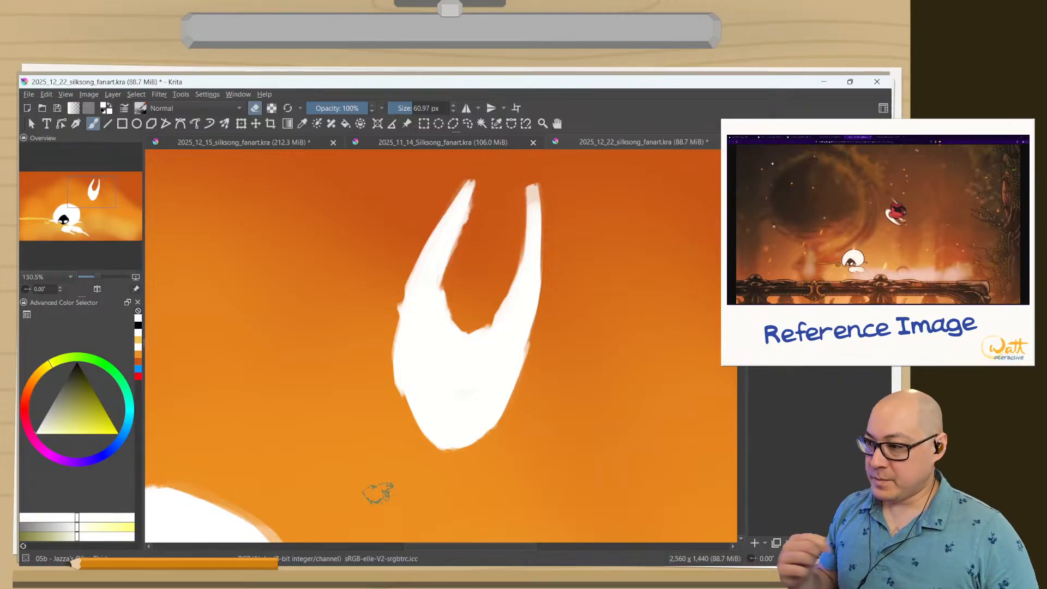
right_click(439, 376)
right_click(439, 377)
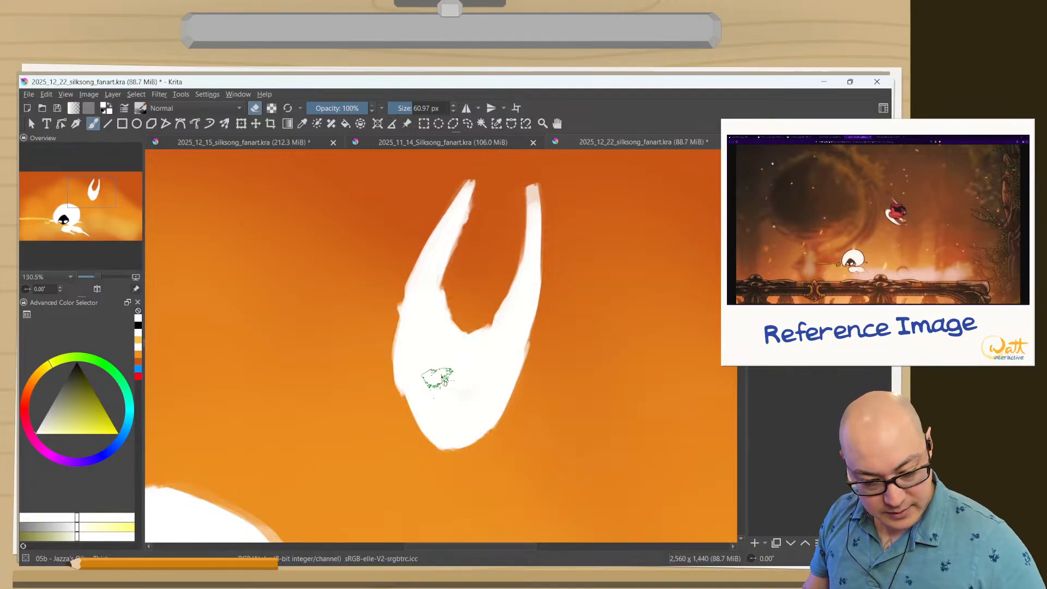
key(e)
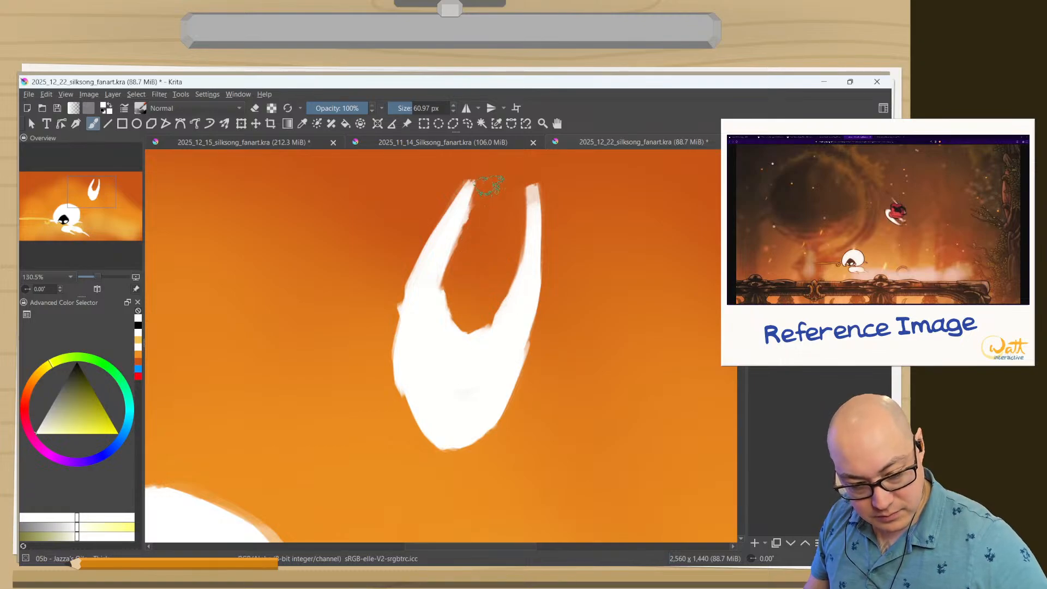
Repaint both of Hornet's horns in white, thicker and leaning right, and erase the excess along the mask's left edge.
mouse_move(495, 183)
mouse_down()
mouse_move(449, 318)
mouse_move(461, 246)
mouse_move(450, 322)
mouse_move(464, 343)
mouse_move(522, 232)
mouse_move(529, 184)
mouse_move(491, 308)
mouse_move(527, 193)
mouse_move(505, 318)
mouse_move(544, 164)
mouse_move(521, 321)
mouse_move(551, 226)
mouse_move(502, 378)
mouse_move(524, 332)
mouse_move(459, 428)
mouse_move(511, 360)
mouse_move(537, 290)
mouse_move(486, 389)
mouse_move(526, 340)
mouse_move(433, 444)
mouse_up()
key(e)
mouse_move(454, 174)
mouse_down()
mouse_move(400, 276)
mouse_move(446, 191)
mouse_move(390, 339)
mouse_move(402, 425)
mouse_up()
drag(522, 227, 504, 227)
drag(520, 175, 494, 287)
drag(510, 224, 477, 324)
drag(491, 275, 489, 315)
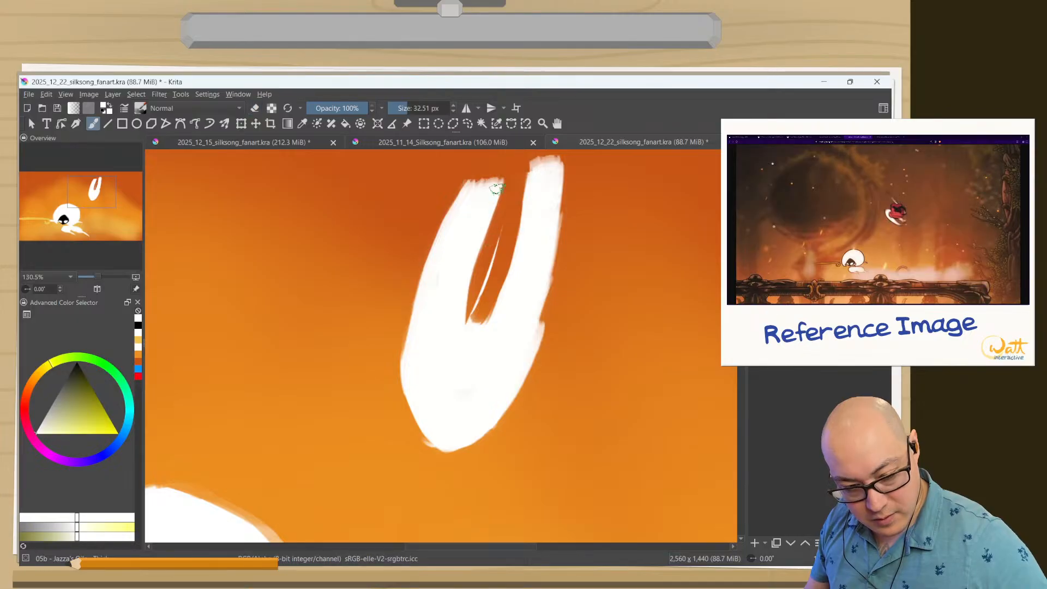
Extend the left horn's tip and inner edge in white and erase its outer edge into a tapered curve.
mouse_move(497, 189)
mouse_down()
mouse_move(477, 244)
mouse_move(505, 191)
mouse_move(464, 322)
mouse_up()
drag(480, 240, 470, 295)
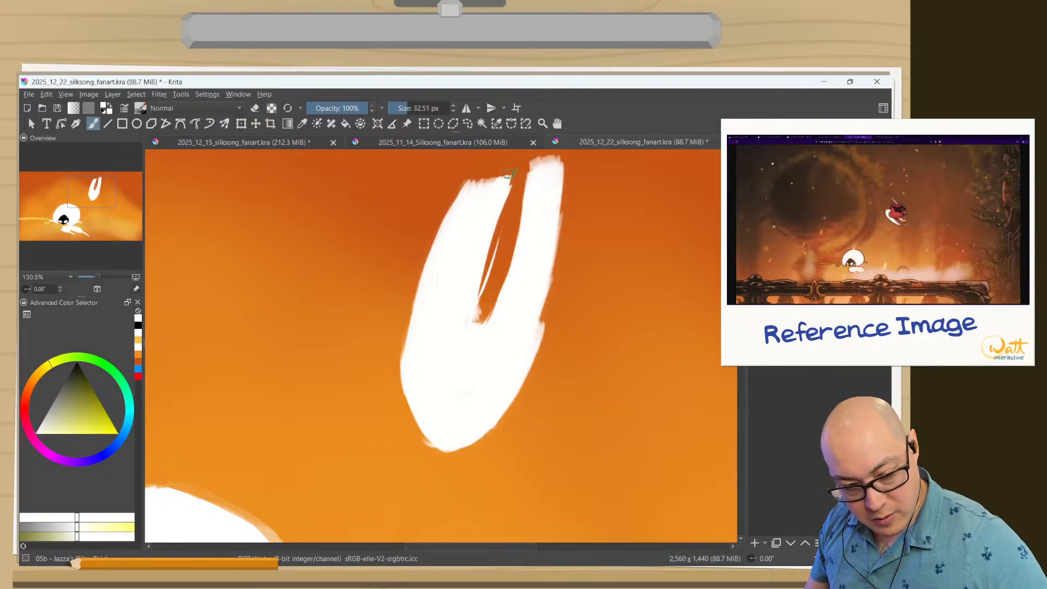
mouse_move(509, 173)
mouse_down()
mouse_move(479, 188)
mouse_move(503, 154)
mouse_move(428, 257)
mouse_up()
key(e)
drag(470, 188, 428, 276)
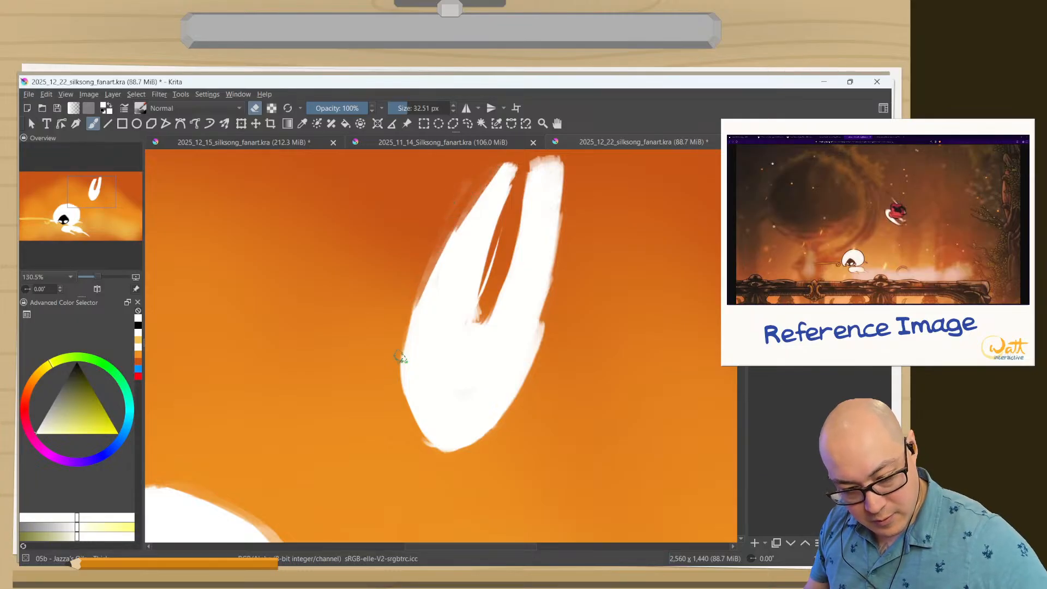
Erase the stray white sliver between the horns and slim both sides of the right horn.
drag(499, 240, 475, 319)
drag(533, 170, 521, 231)
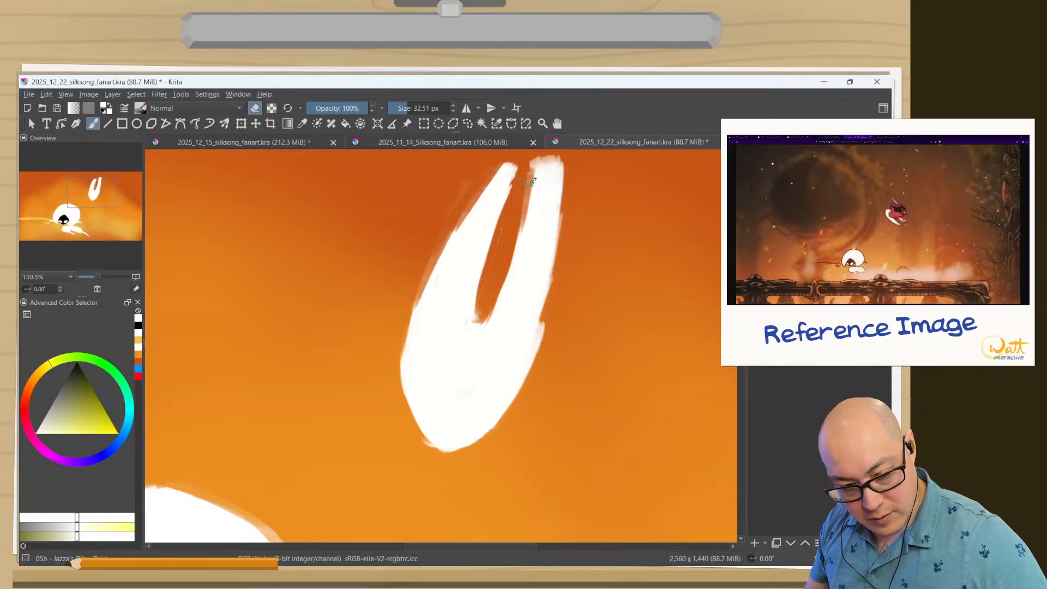
mouse_move(557, 162)
mouse_down()
mouse_move(559, 234)
mouse_move(537, 352)
mouse_up()
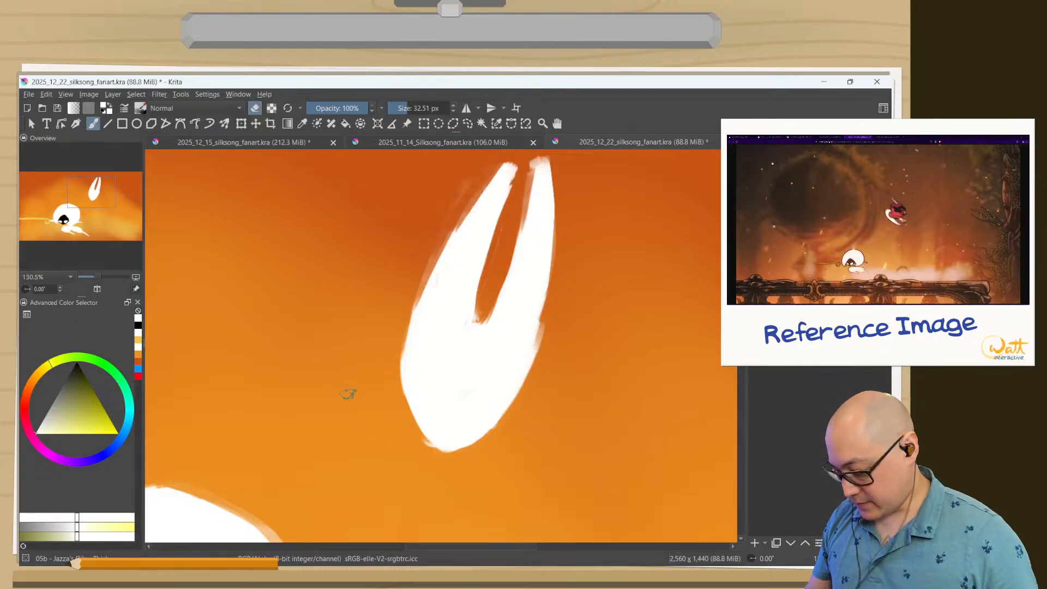
drag(347, 387, 328, 470)
drag(349, 382, 378, 272)
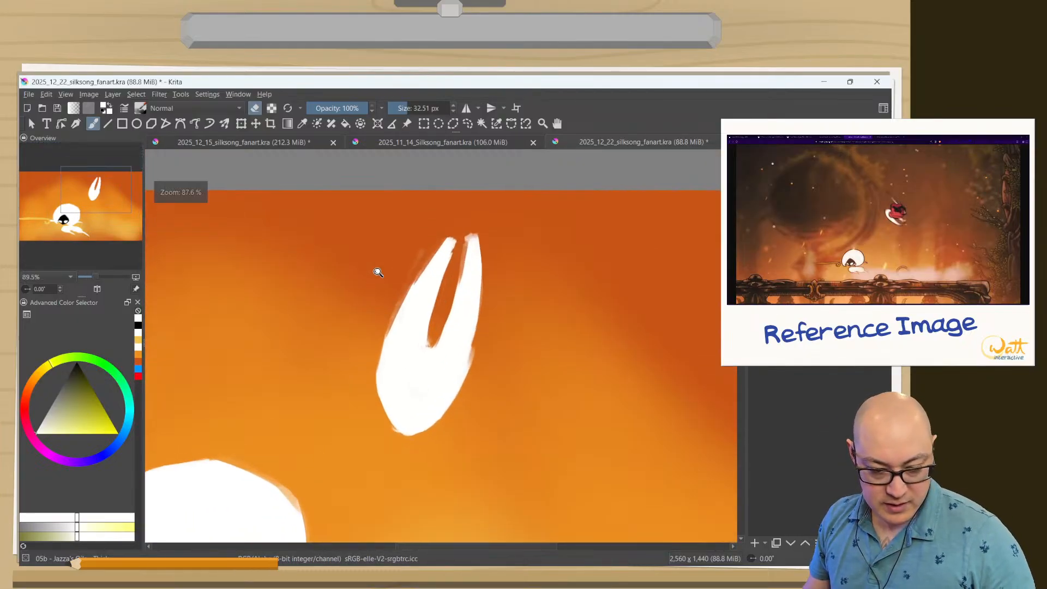
mouse_move(463, 239)
mouse_down()
mouse_move(467, 211)
mouse_move(471, 228)
mouse_move(489, 235)
mouse_move(459, 269)
mouse_up()
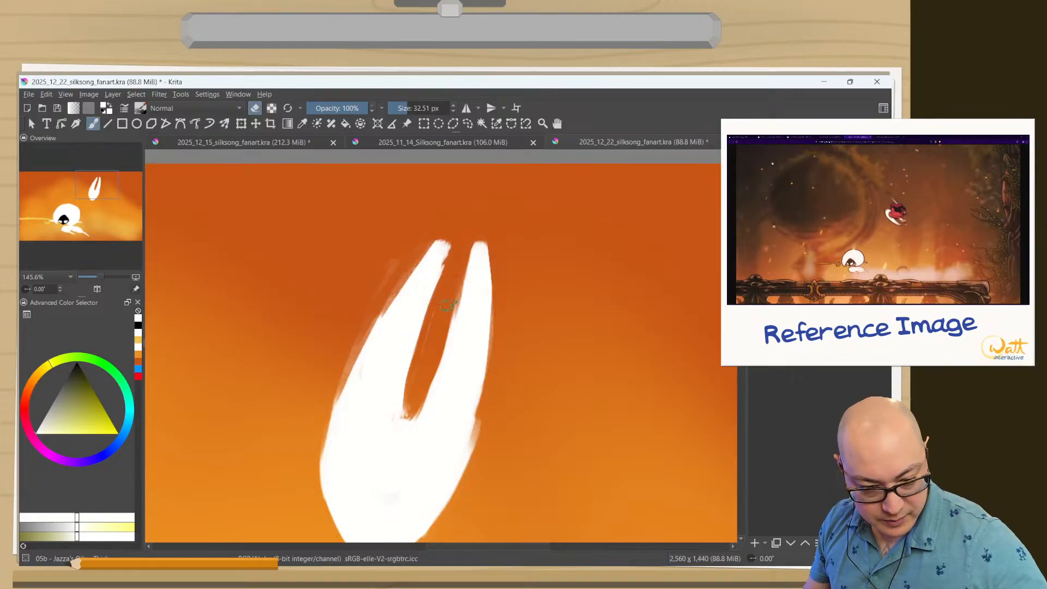
Erase the gap between the horns wider and deeper, and reshape its base with white strokes.
mouse_move(446, 254)
mouse_down()
mouse_move(394, 445)
mouse_move(412, 413)
mouse_move(394, 445)
mouse_up()
key(e)
ctrl+click(438, 403)
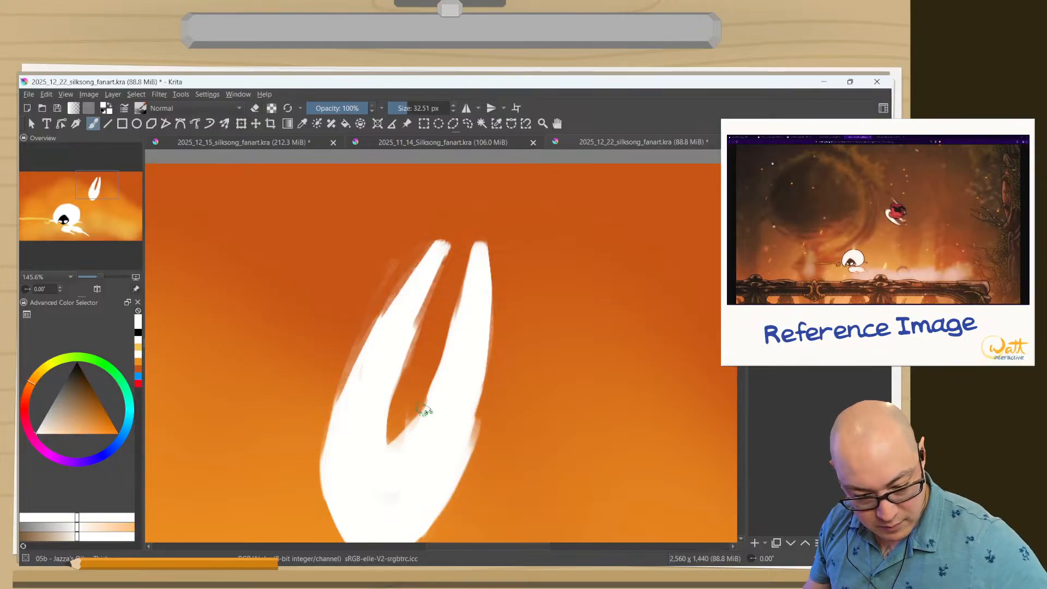
drag(428, 413, 387, 443)
mouse_move(392, 392)
mouse_down()
mouse_move(383, 436)
mouse_move(387, 396)
mouse_move(400, 452)
mouse_up()
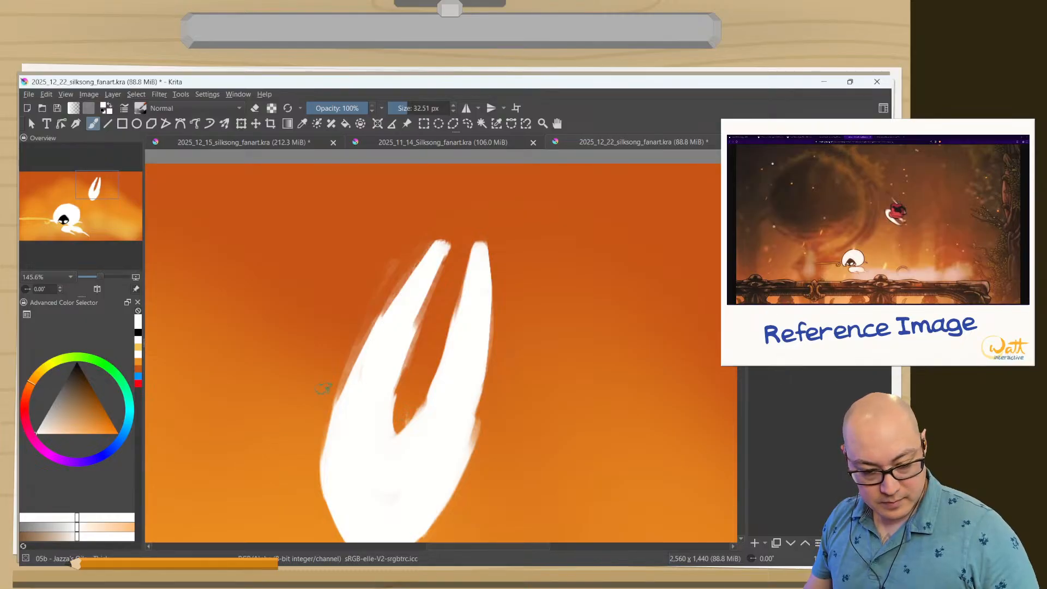
mouse_move(303, 417)
mouse_down()
mouse_move(306, 399)
mouse_move(318, 442)
mouse_move(367, 277)
mouse_move(432, 294)
mouse_move(441, 355)
mouse_up()
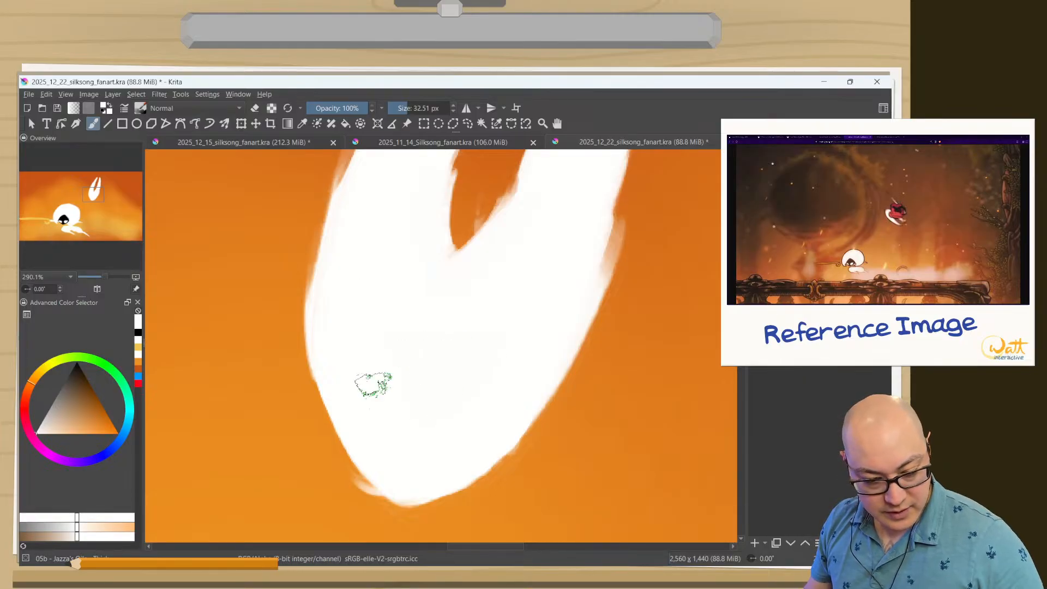
Paint two slanted black eyes on the lower part of Hornet's mask and clean up the area around the right eye in white.
right_click(371, 384)
click(373, 352)
mouse_move(388, 425)
mouse_down()
mouse_move(340, 386)
mouse_move(370, 420)
mouse_move(346, 389)
mouse_move(366, 411)
mouse_move(355, 398)
mouse_move(375, 445)
mouse_move(338, 395)
mouse_move(348, 417)
mouse_move(389, 459)
mouse_move(377, 438)
mouse_move(432, 438)
mouse_move(428, 458)
mouse_move(444, 431)
mouse_move(442, 461)
mouse_move(446, 430)
mouse_move(470, 426)
mouse_move(461, 461)
mouse_move(490, 423)
mouse_move(500, 428)
mouse_move(459, 465)
mouse_move(483, 435)
mouse_move(442, 466)
mouse_move(465, 434)
mouse_move(501, 427)
mouse_move(442, 448)
mouse_move(432, 470)
mouse_move(499, 408)
mouse_move(445, 471)
mouse_move(457, 432)
mouse_move(432, 403)
mouse_up()
key(e)
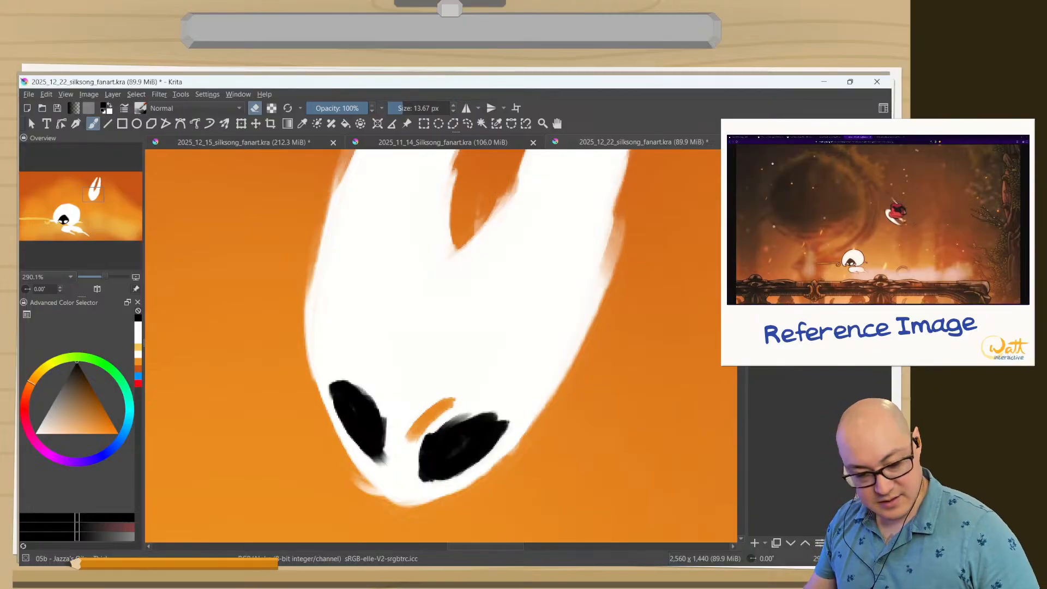
key(ctrl+z)
ctrl+click(414, 378)
key(e)
drag(431, 427, 412, 468)
mouse_move(428, 412)
mouse_down()
mouse_move(420, 437)
mouse_move(482, 411)
mouse_move(467, 412)
mouse_move(505, 415)
mouse_move(450, 420)
mouse_up()
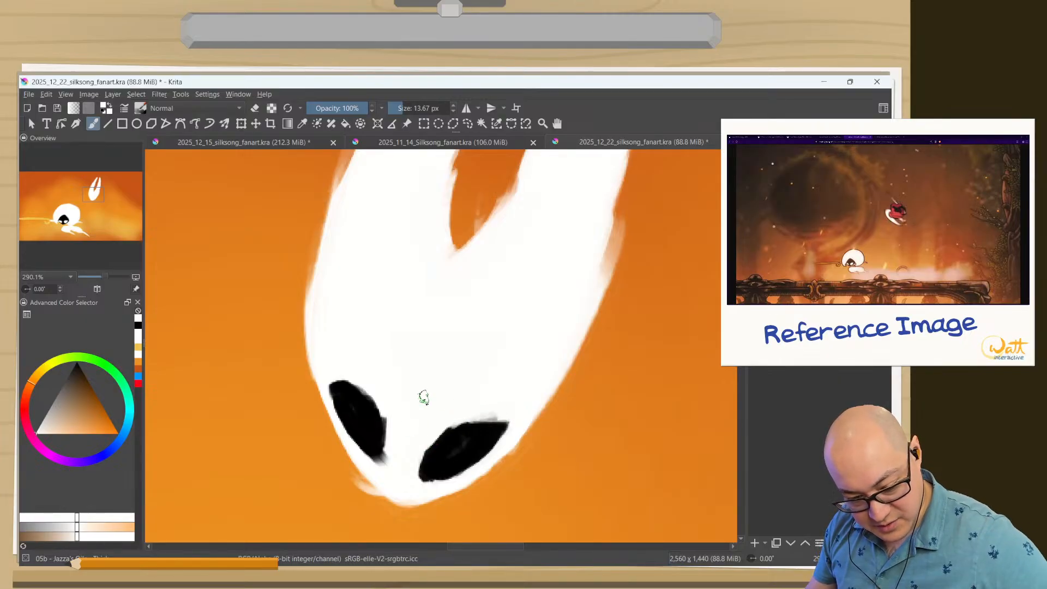
Refine the left eye by trimming its upper edge in white and extending its inner lower end in black.
drag(344, 373, 383, 405)
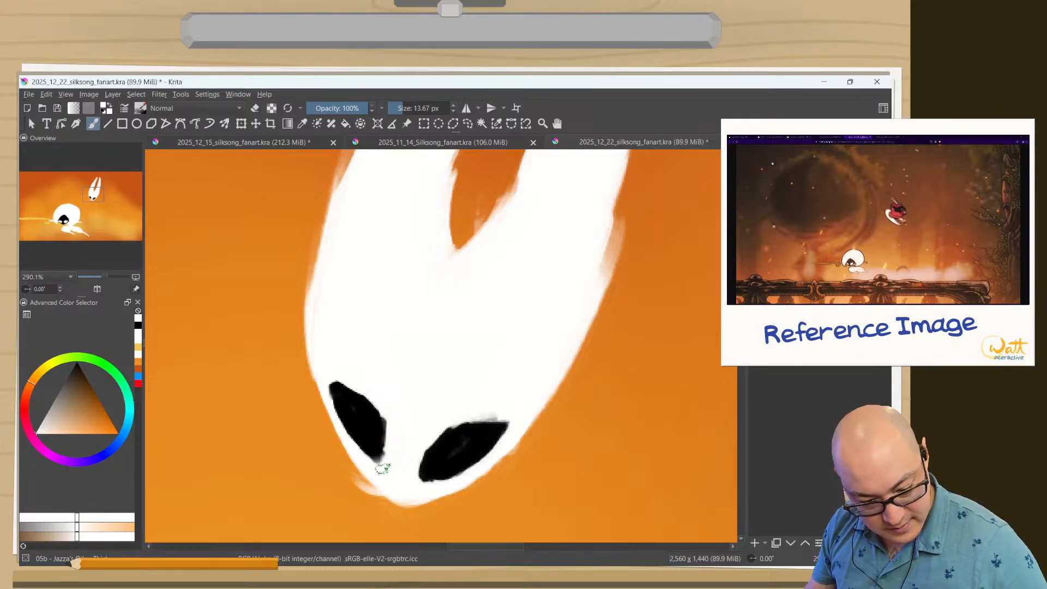
ctrl+click(366, 428)
mouse_move(371, 436)
mouse_down()
mouse_move(374, 449)
mouse_move(365, 440)
mouse_move(379, 426)
mouse_up()
ctrl+click(396, 463)
mouse_move(395, 440)
mouse_down()
mouse_move(352, 397)
mouse_move(378, 454)
mouse_up()
ctrl+click(352, 397)
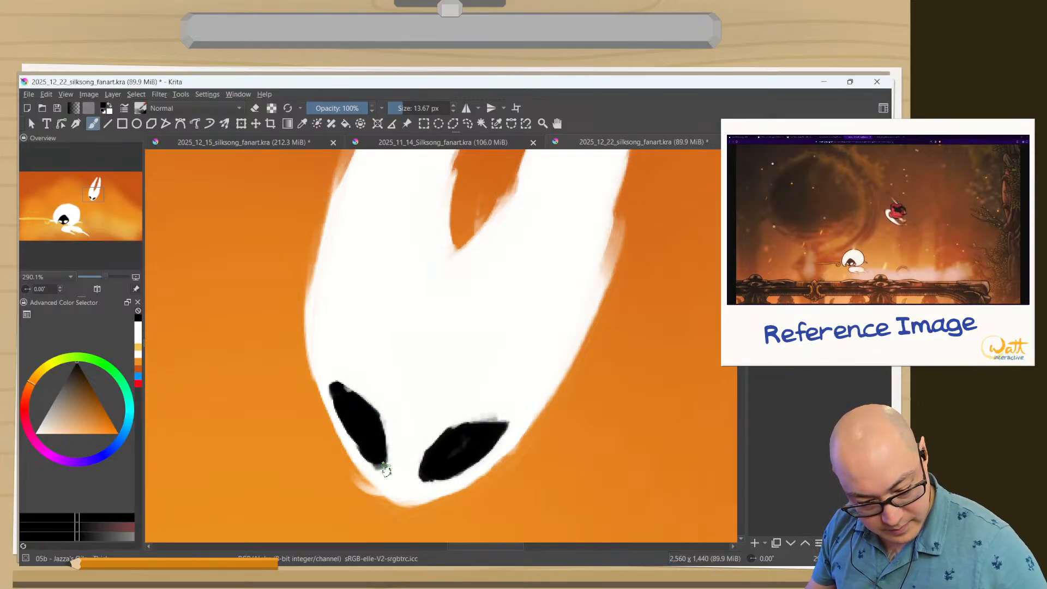
ctrl+click(402, 460)
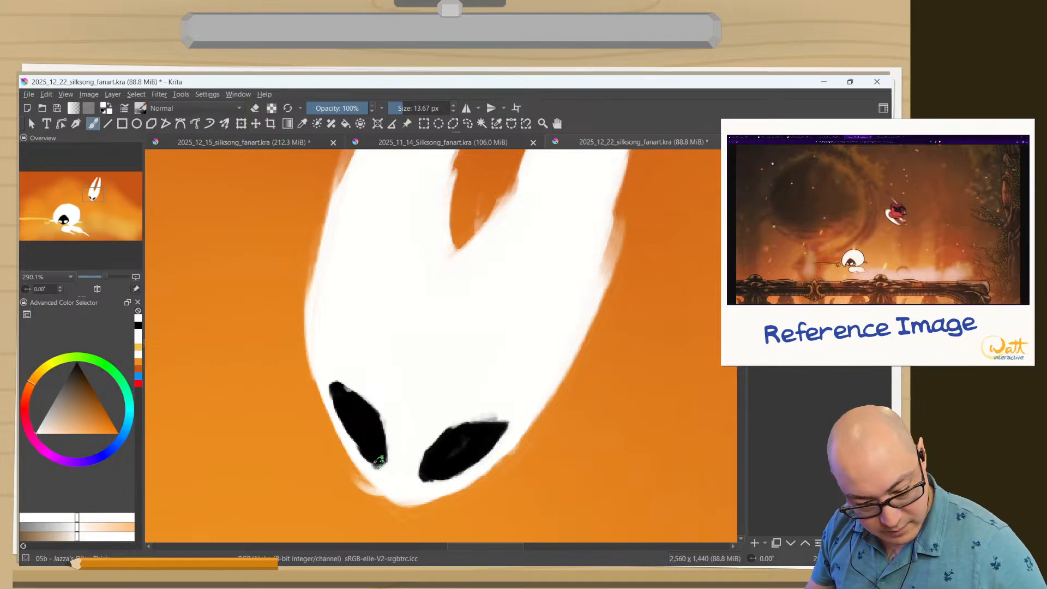
Round off the left eye's lower end in white and black, and trim its outer upper corner in white.
drag(391, 464, 371, 465)
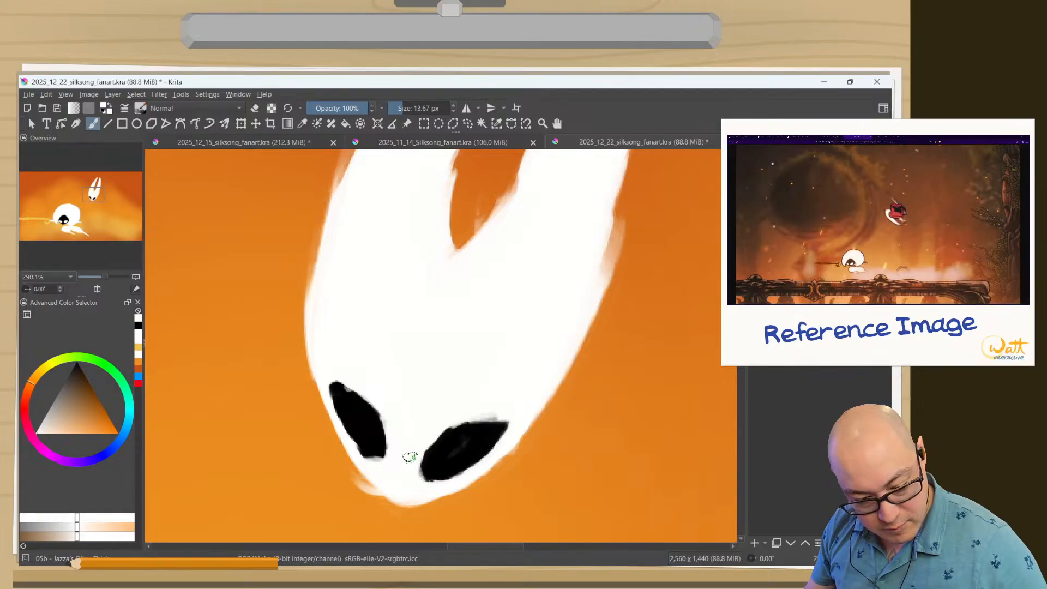
ctrl+click(375, 436)
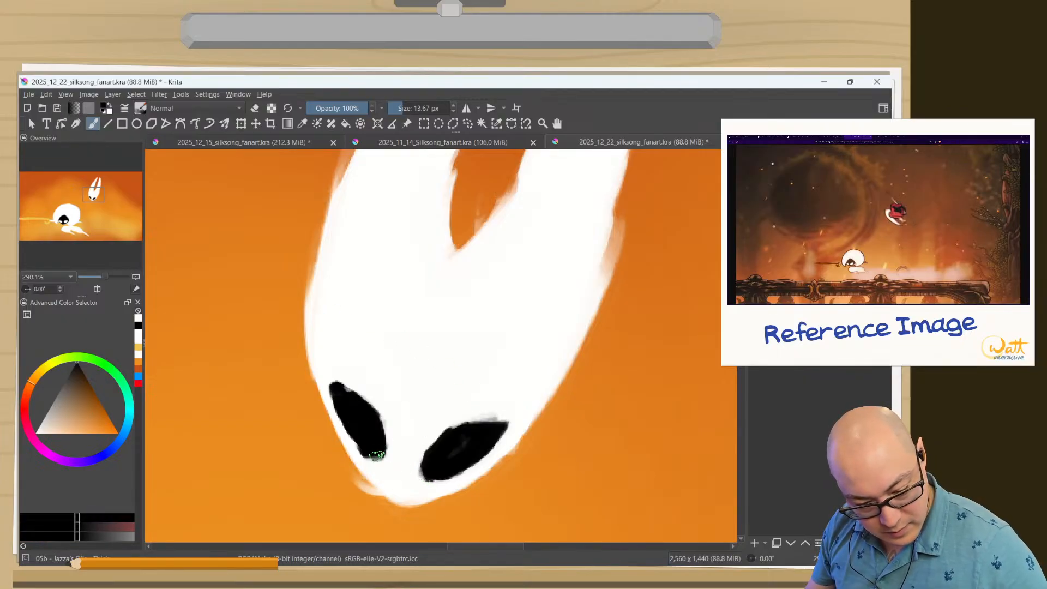
drag(378, 456, 374, 457)
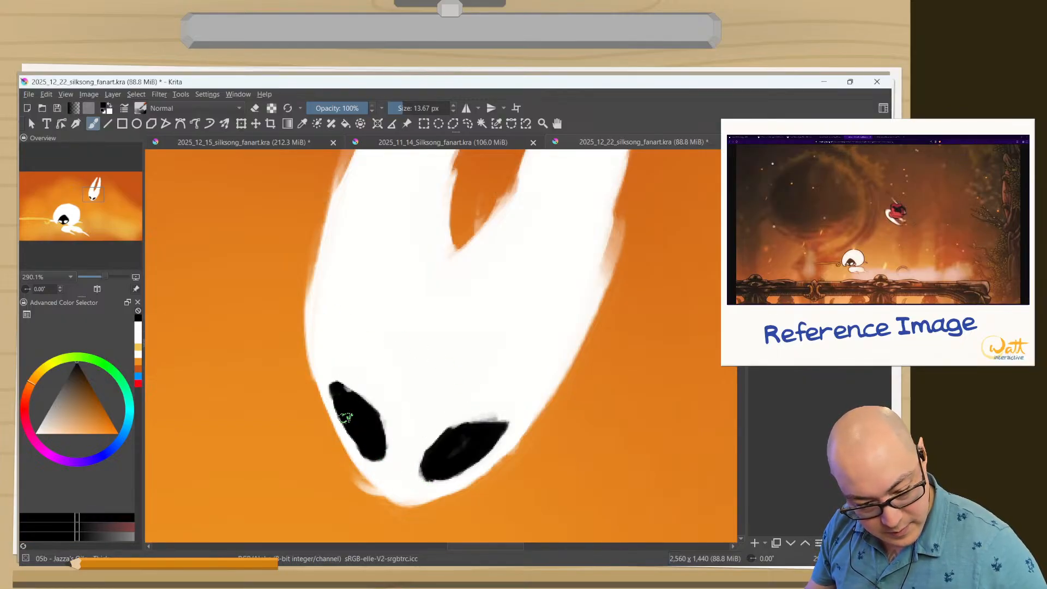
ctrl+click(369, 376)
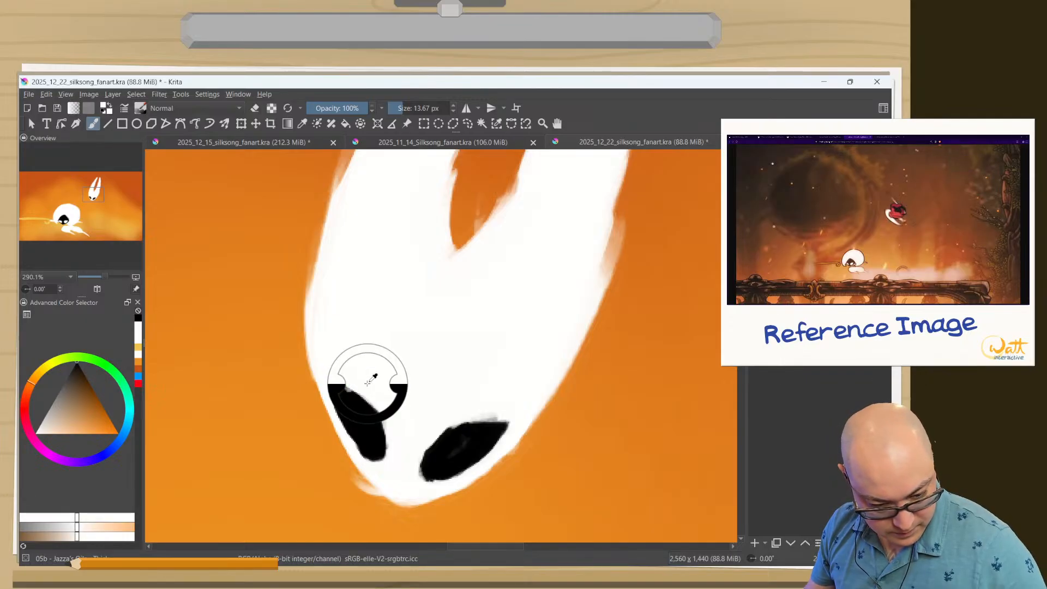
drag(340, 380, 353, 382)
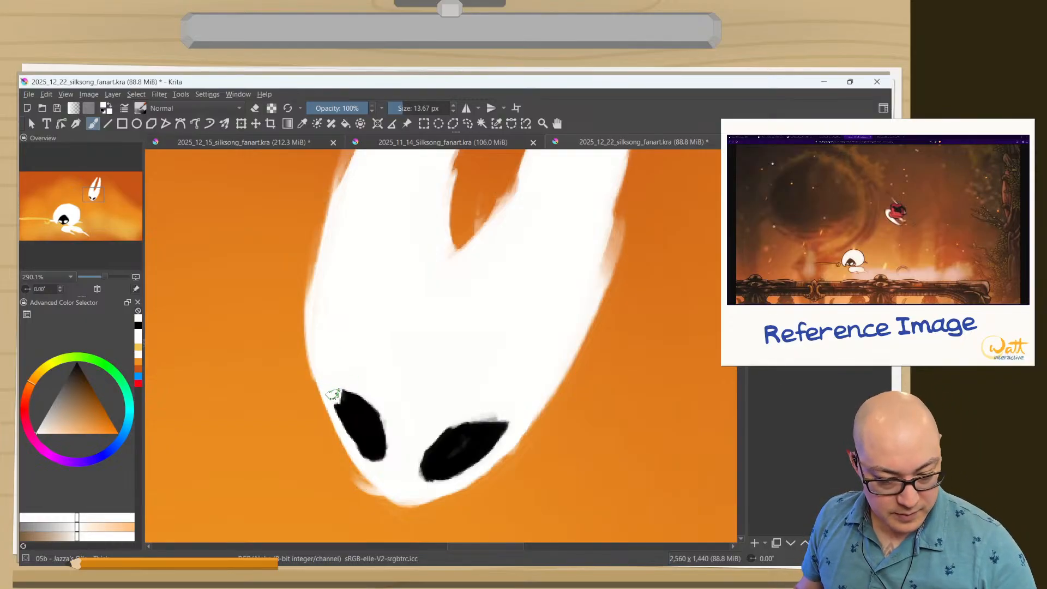
mouse_move(334, 398)
mouse_down()
mouse_move(380, 415)
mouse_move(383, 467)
mouse_move(351, 424)
mouse_move(380, 468)
mouse_up()
Enlarge both eyes in black, extending their lower ends, upper edges and outer corners.
ctrl+click(374, 432)
mouse_move(442, 477)
mouse_down()
mouse_move(478, 436)
mouse_move(491, 437)
mouse_move(484, 451)
mouse_move(503, 431)
mouse_move(440, 475)
mouse_up()
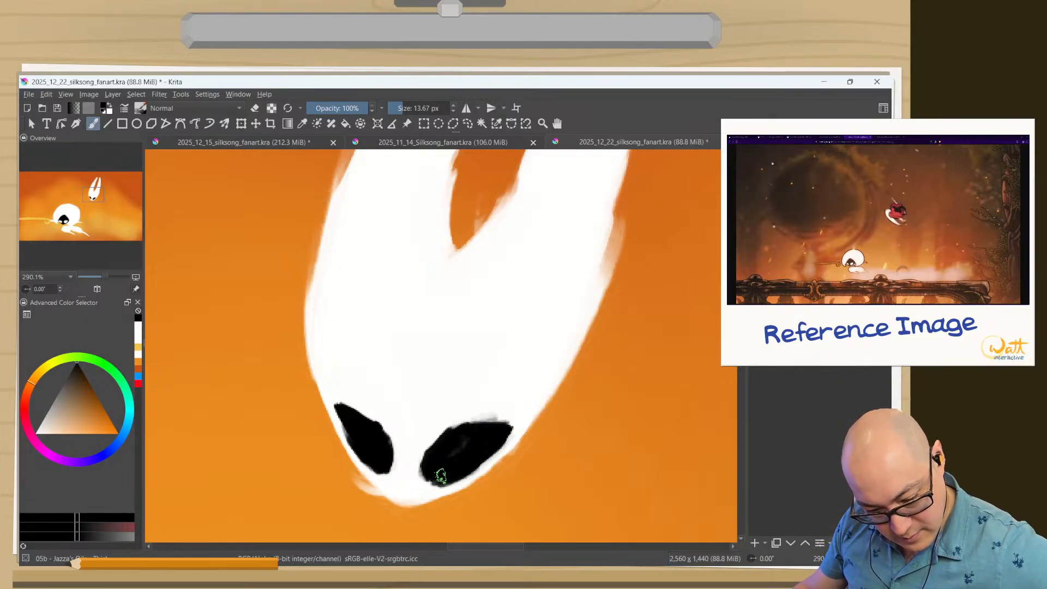
drag(352, 419, 378, 423)
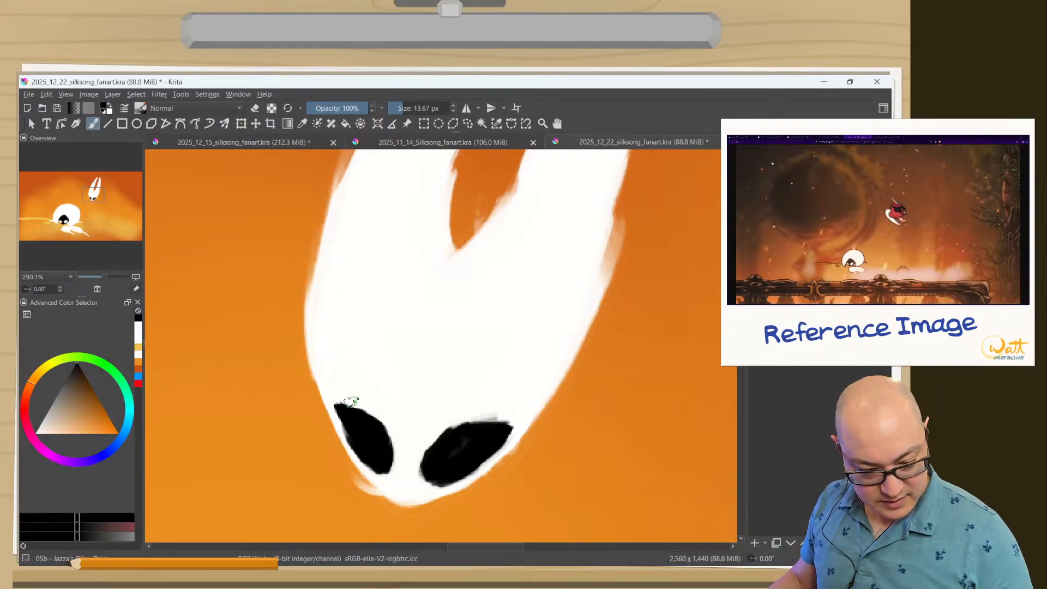
mouse_move(350, 408)
mouse_down()
mouse_move(338, 384)
mouse_move(372, 415)
mouse_move(340, 385)
mouse_move(385, 447)
mouse_move(343, 395)
mouse_up()
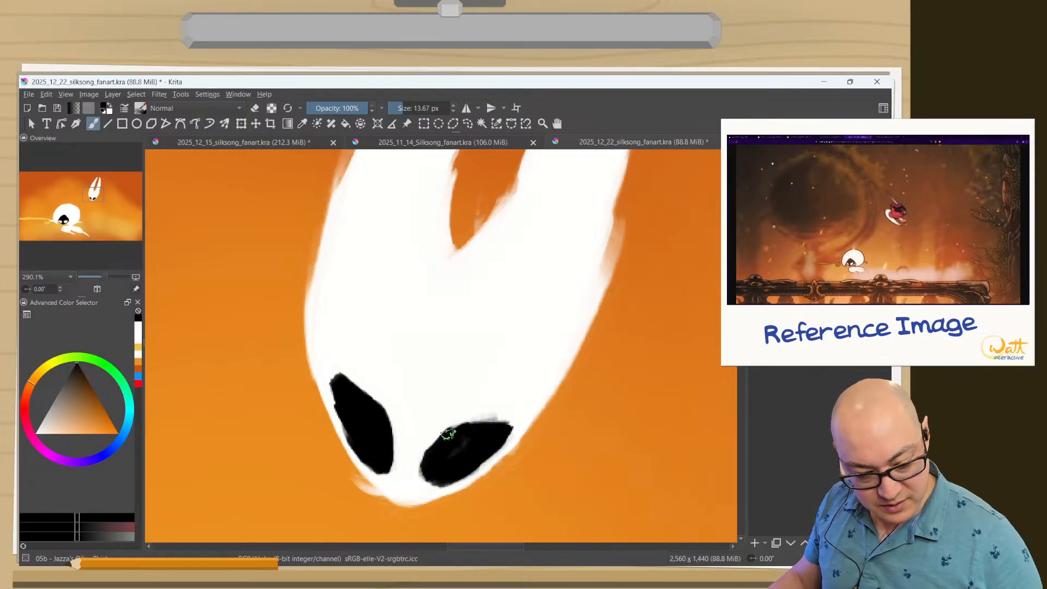
mouse_move(436, 444)
mouse_down()
mouse_move(508, 407)
mouse_move(495, 439)
mouse_move(513, 397)
mouse_move(493, 416)
mouse_up()
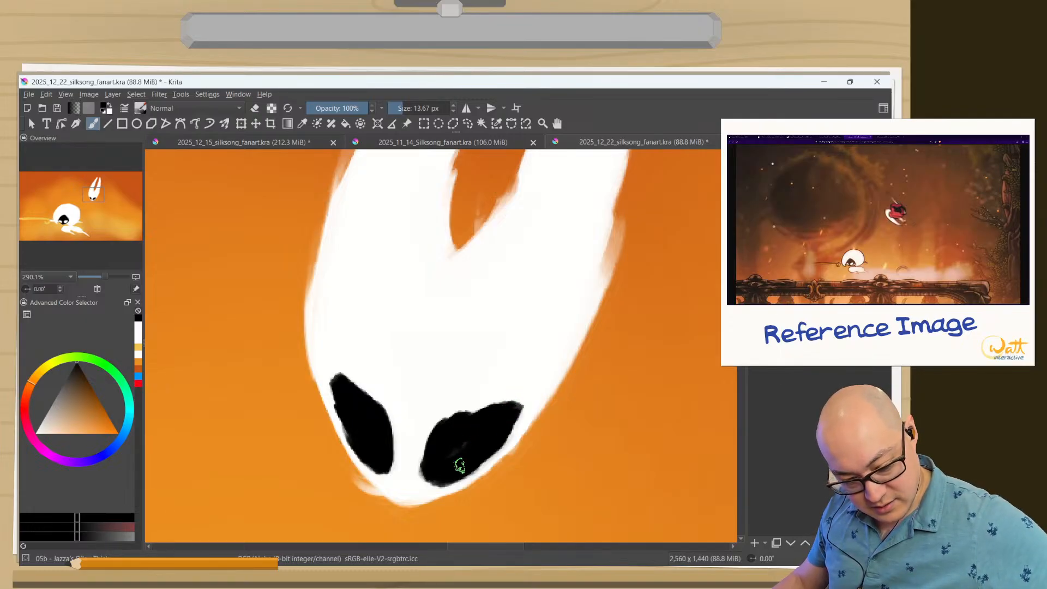
Trim the lower and inner edges of both eyes with white and black strokes to widen the space between them.
ctrl+click(415, 464)
mouse_move(415, 488)
mouse_down()
mouse_move(483, 463)
mouse_move(443, 479)
mouse_move(514, 429)
mouse_move(484, 463)
mouse_up()
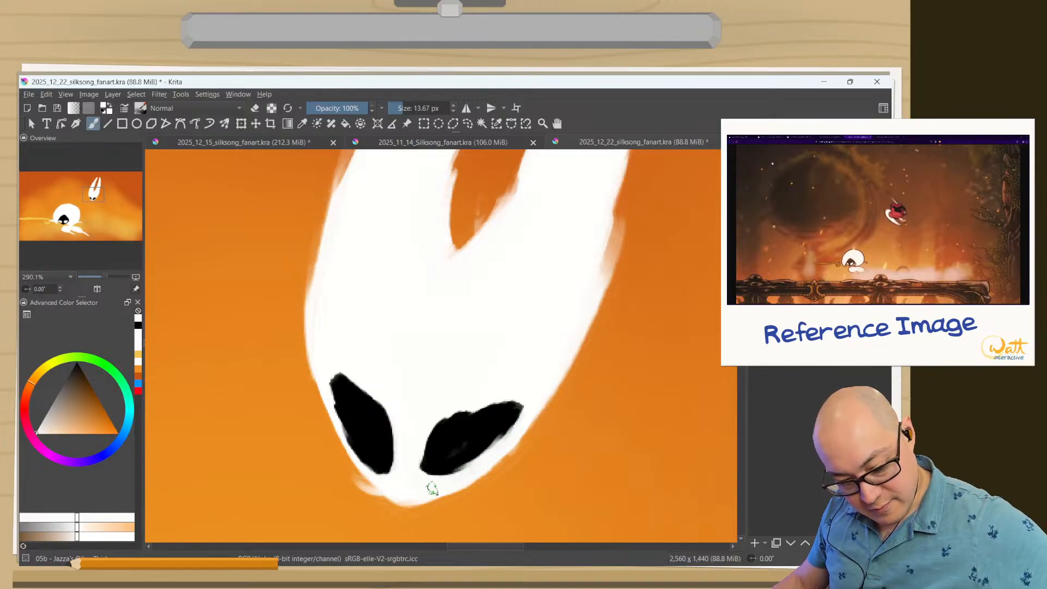
mouse_move(391, 479)
mouse_down()
mouse_move(359, 459)
mouse_move(333, 413)
mouse_move(346, 442)
mouse_move(384, 467)
mouse_move(400, 463)
mouse_move(375, 396)
mouse_move(328, 377)
mouse_move(365, 388)
mouse_move(356, 413)
mouse_move(337, 389)
mouse_move(377, 418)
mouse_move(384, 480)
mouse_move(438, 459)
mouse_move(417, 459)
mouse_move(417, 470)
mouse_move(417, 382)
mouse_move(421, 476)
mouse_move(416, 465)
mouse_move(449, 479)
mouse_up()
key(x)
ctrl+click(399, 476)
ctrl+click(433, 457)
ctrl+click(413, 453)
ctrl+click(418, 468)
Smooth the right eye's upper edge and sharpen the left eye's outer corner with fine white strokes.
ctrl+click(416, 385)
mouse_move(513, 400)
mouse_down()
mouse_move(418, 422)
mouse_move(430, 408)
mouse_move(474, 427)
mouse_move(498, 399)
mouse_move(461, 432)
mouse_move(471, 416)
mouse_move(448, 430)
mouse_move(509, 411)
mouse_move(442, 427)
mouse_up()
ctrl+click(475, 426)
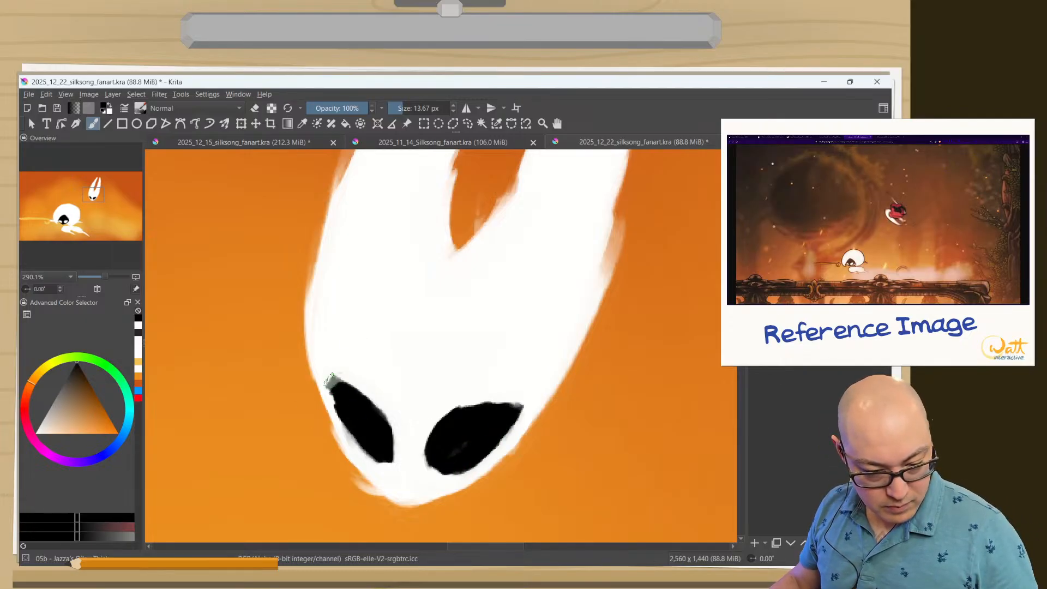
ctrl+click(349, 368)
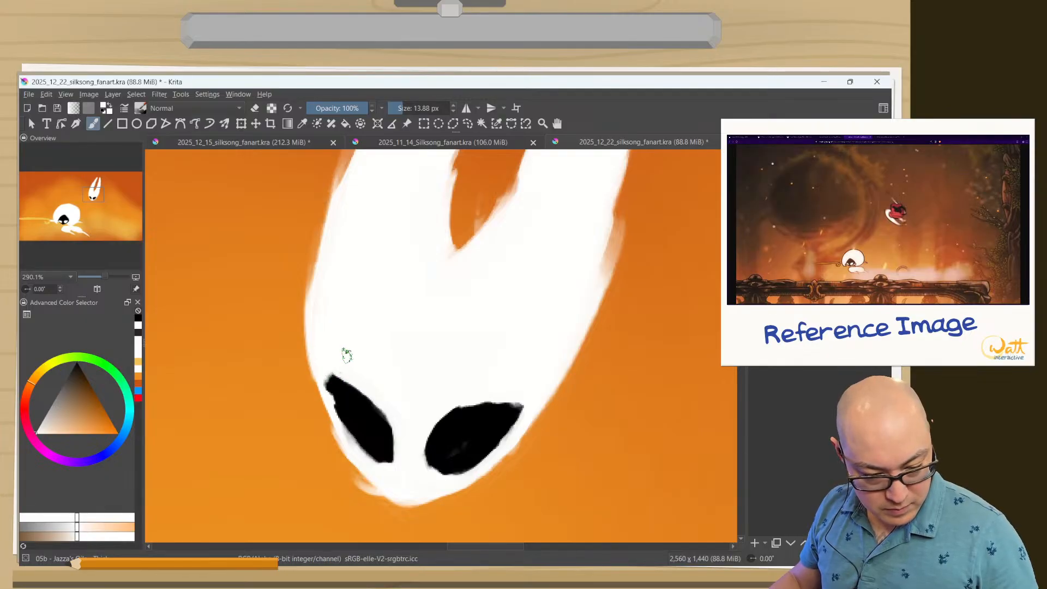
mouse_move(347, 355)
shift+mouse_down()
mouse_move(327, 360)
mouse_move(331, 403)
shift+mouse_up()
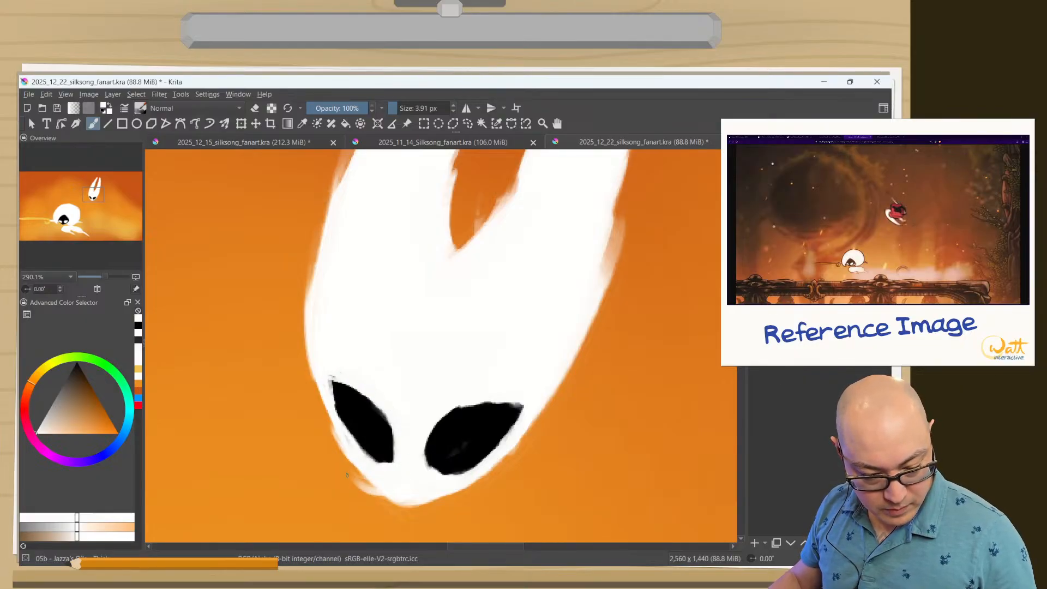
Erase the bottom of the chin and the mask's left edge with a 25.01 px brush to shorten and slim the face.
mouse_move(371, 494)
shift+mouse_down()
mouse_move(415, 491)
mouse_move(306, 484)
shift+mouse_up()
click(288, 109)
key(e)
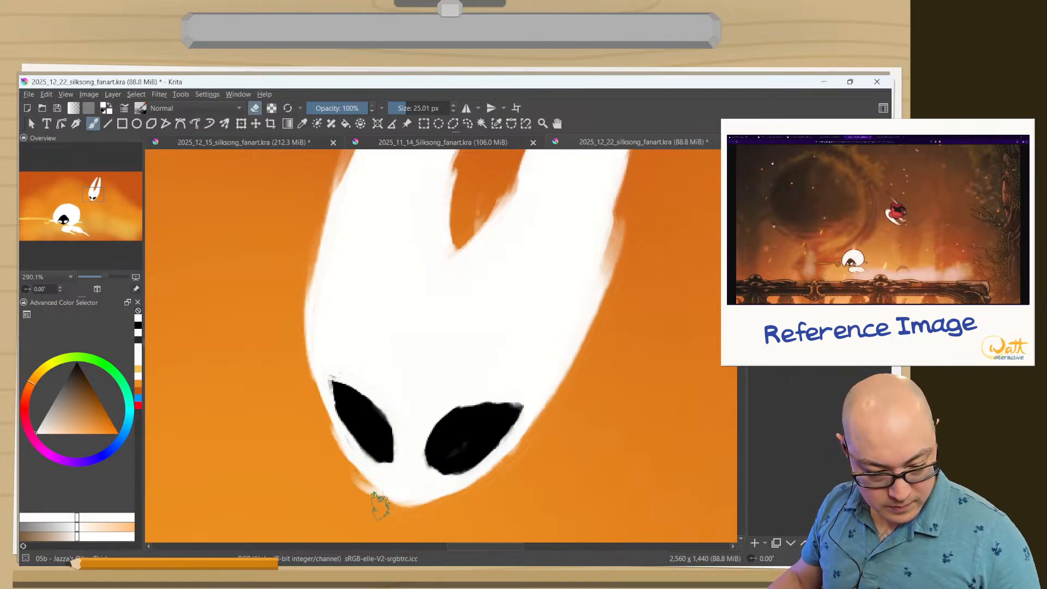
mouse_move(400, 502)
mouse_down()
mouse_move(427, 506)
mouse_move(392, 489)
mouse_move(446, 503)
mouse_move(360, 477)
mouse_up()
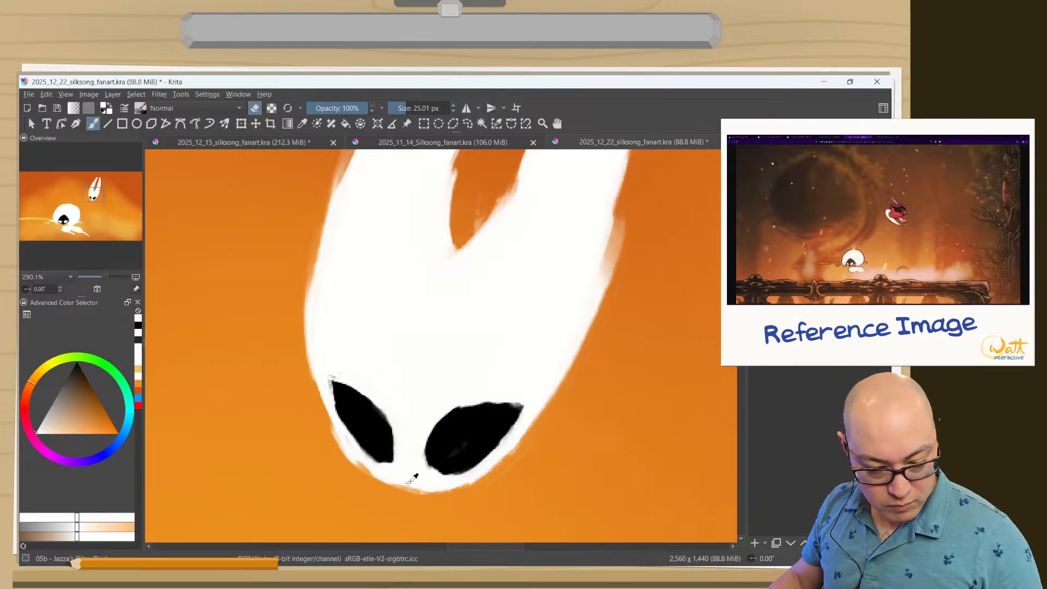
mouse_move(342, 163)
mouse_down()
mouse_move(312, 220)
mouse_move(328, 181)
mouse_move(306, 302)
mouse_move(316, 236)
mouse_move(306, 383)
mouse_move(307, 323)
mouse_move(289, 363)
mouse_up()
mouse_move(302, 296)
mouse_down()
mouse_move(295, 337)
mouse_move(296, 300)
mouse_up()
drag(339, 181, 353, 300)
Check Hornet's mask in the 2025_11_14 fan art, and extend the left eye's upper end in black on the current painting.
key(ctrl+shift+Tab)
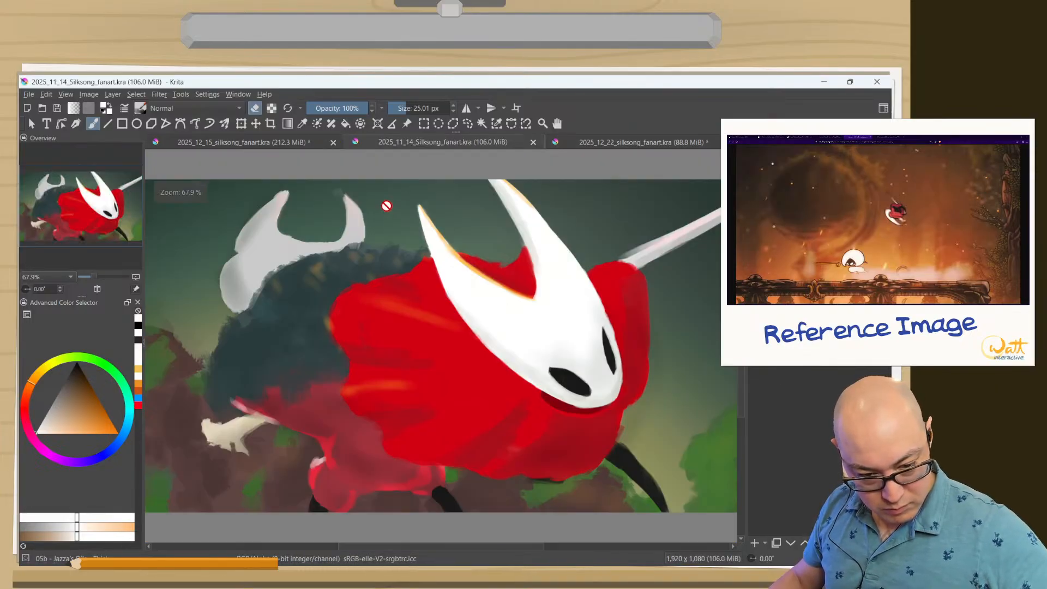
click(598, 147)
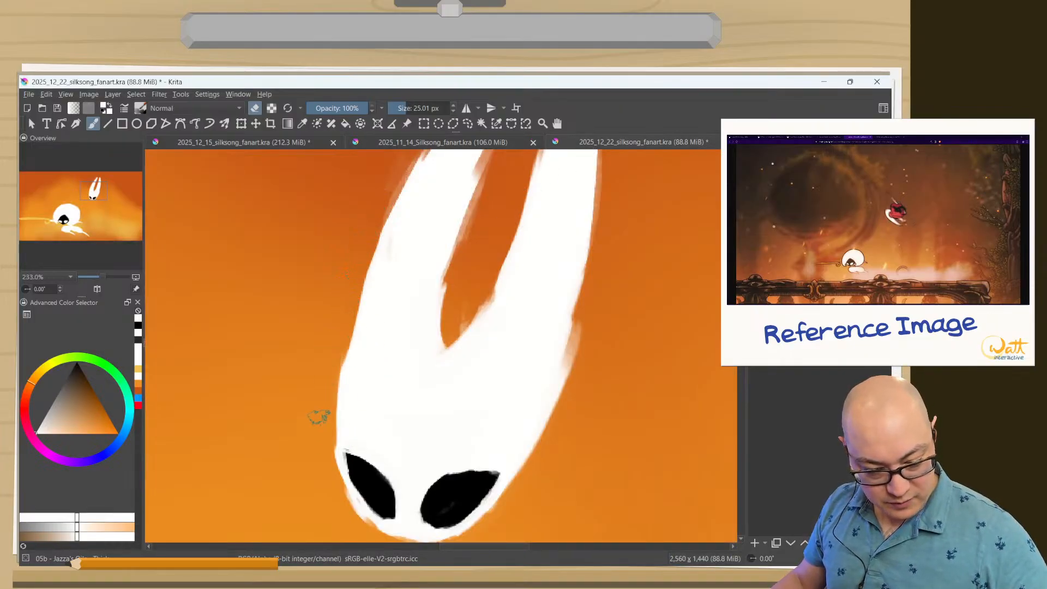
drag(367, 405, 375, 362)
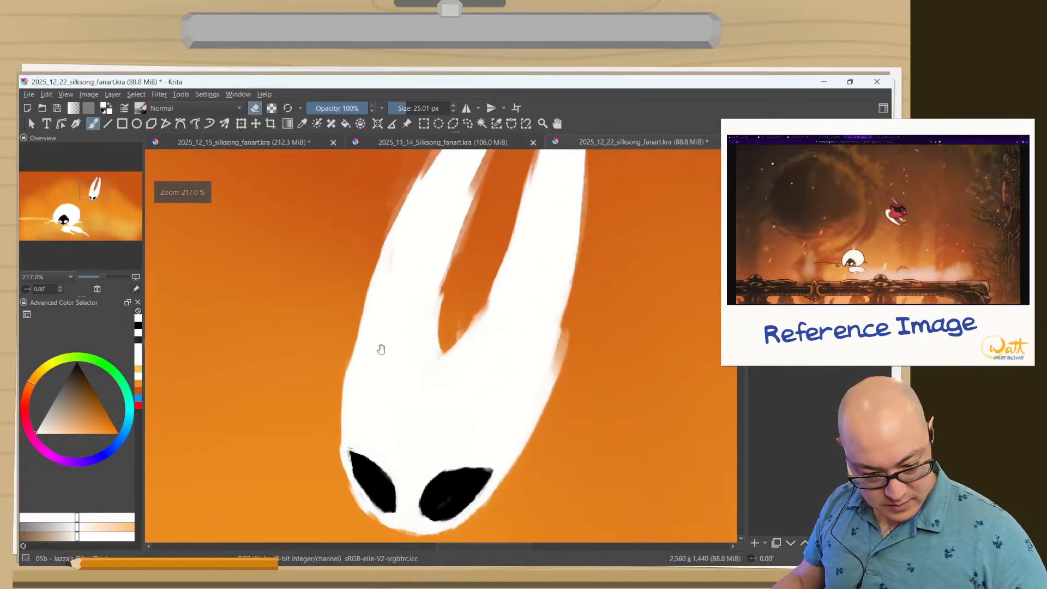
ctrl+click(381, 474)
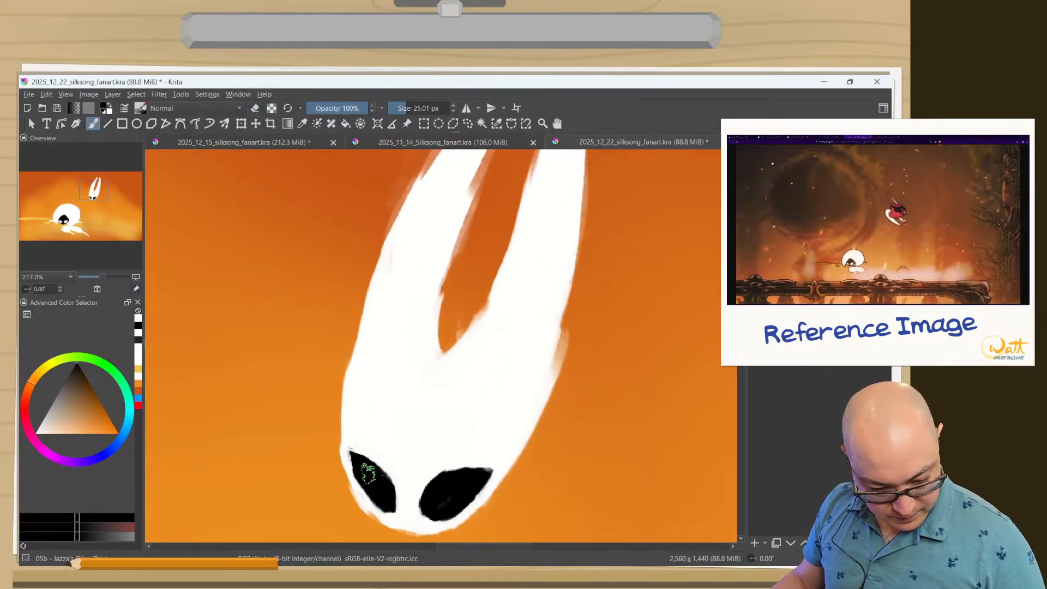
mouse_move(368, 473)
mouse_down()
mouse_move(384, 496)
mouse_move(388, 467)
mouse_move(359, 444)
mouse_move(365, 465)
mouse_up()
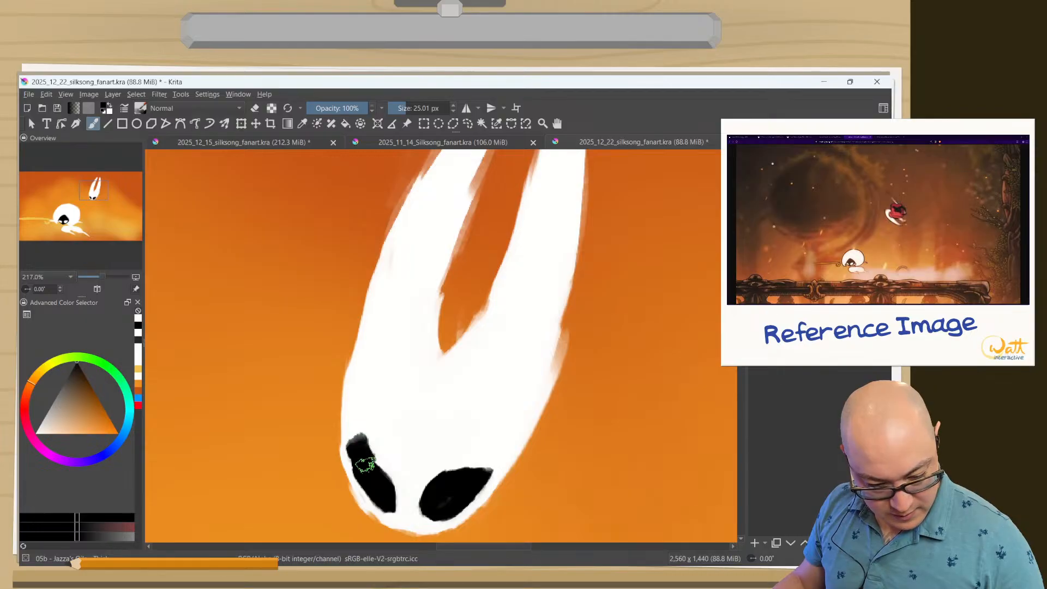
Fill out the mask's left edge in white from the horn down to the cheek, and show only the canvas.
ctrl+click(362, 375)
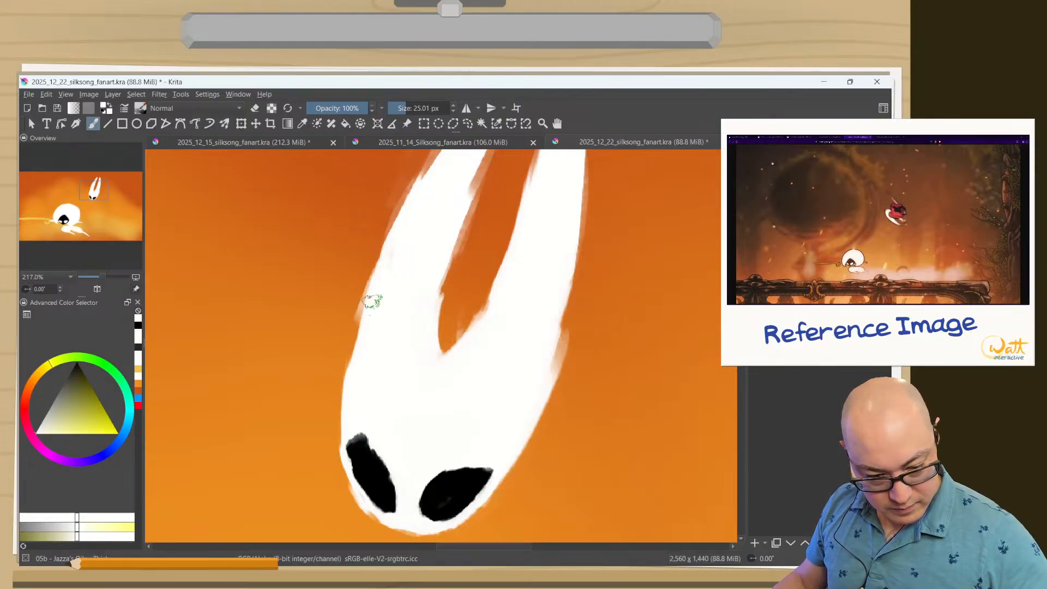
mouse_move(373, 301)
mouse_down()
mouse_move(346, 385)
mouse_move(344, 461)
mouse_move(403, 532)
mouse_up()
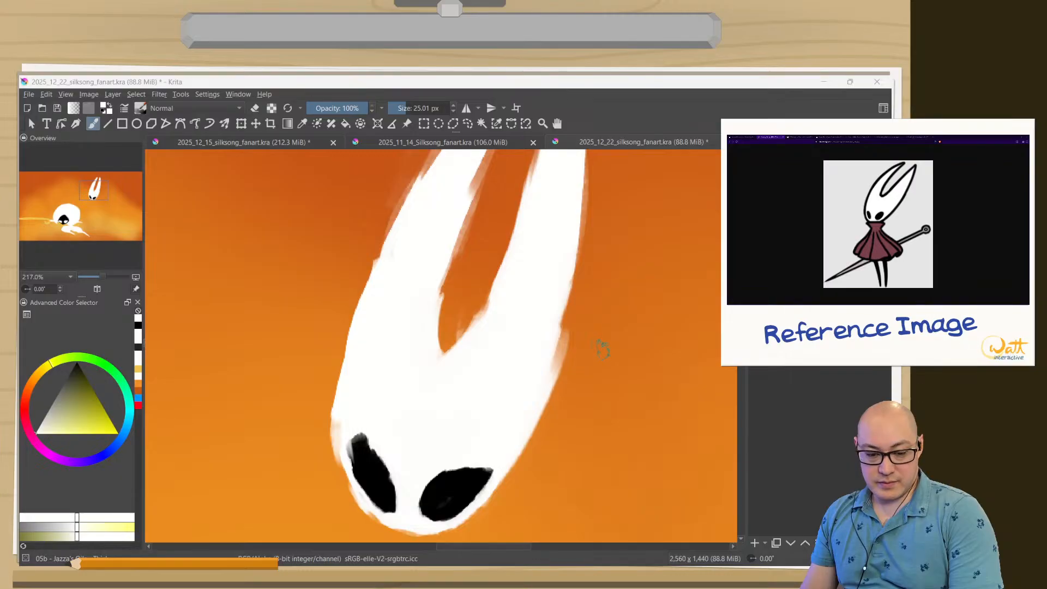
click(645, 146)
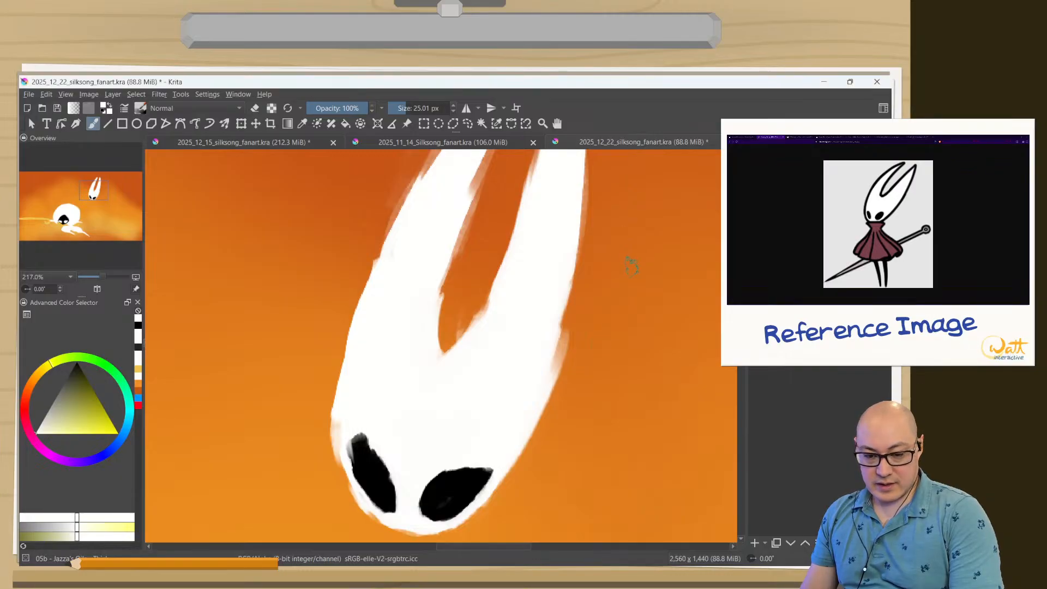
key(Tab)
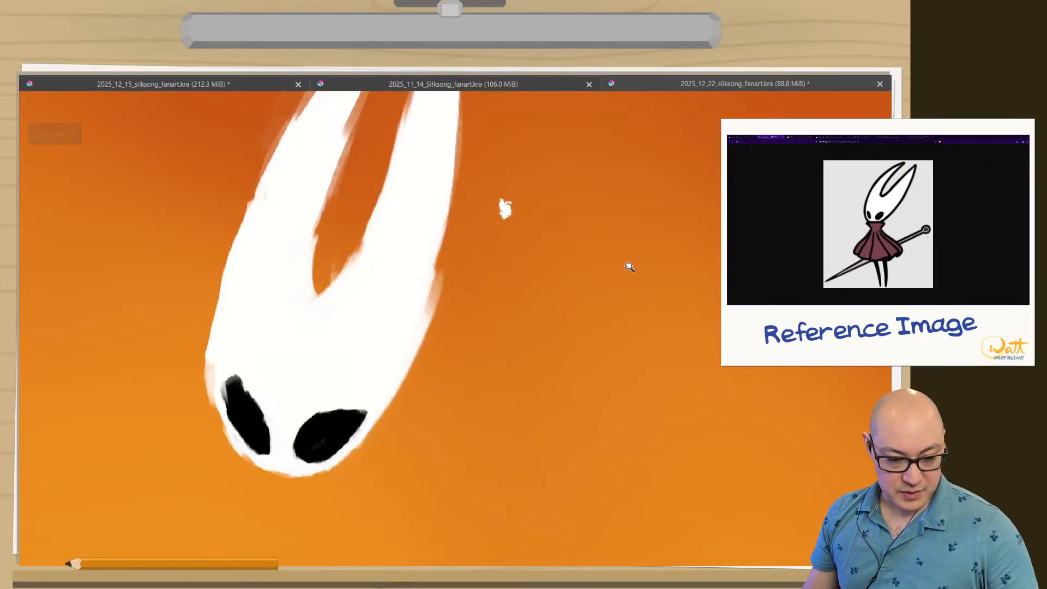
Undo the stray white dab beside the right horn.
drag(258, 281, 269, 332)
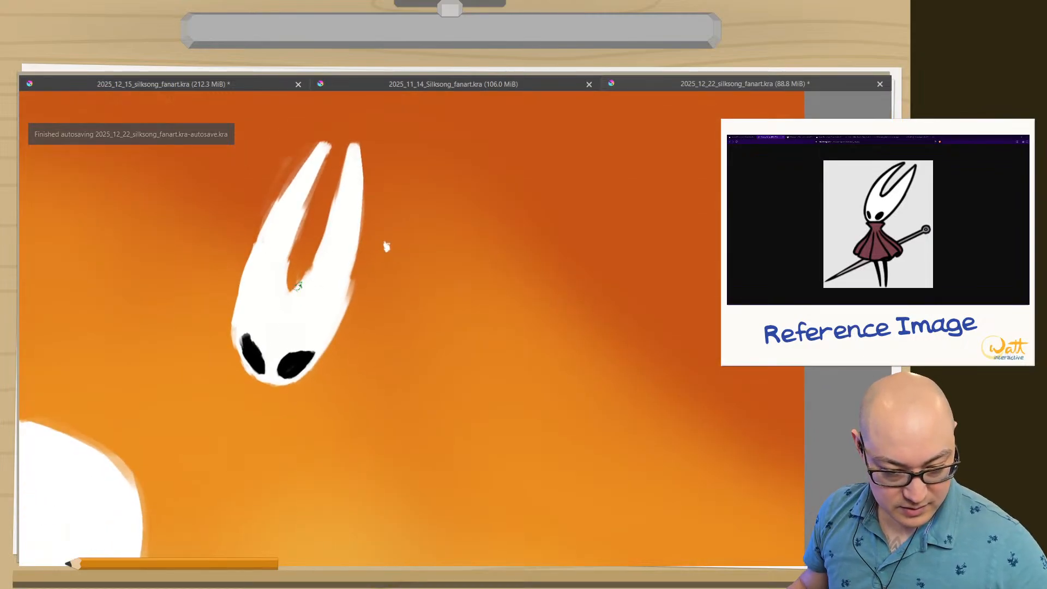
right_click(382, 246)
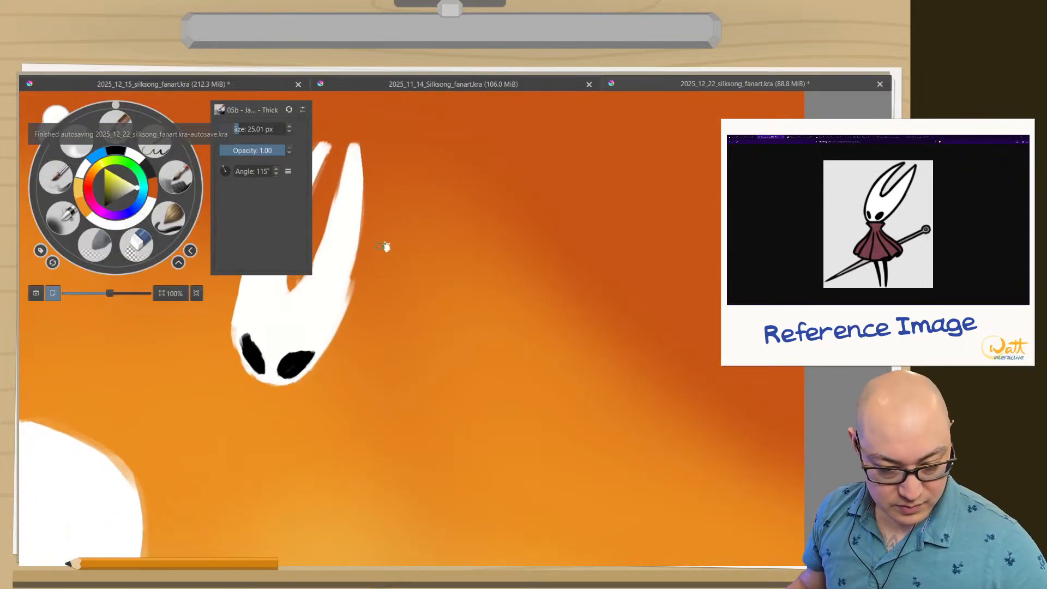
right_click(111, 234)
key(ctrl+z)
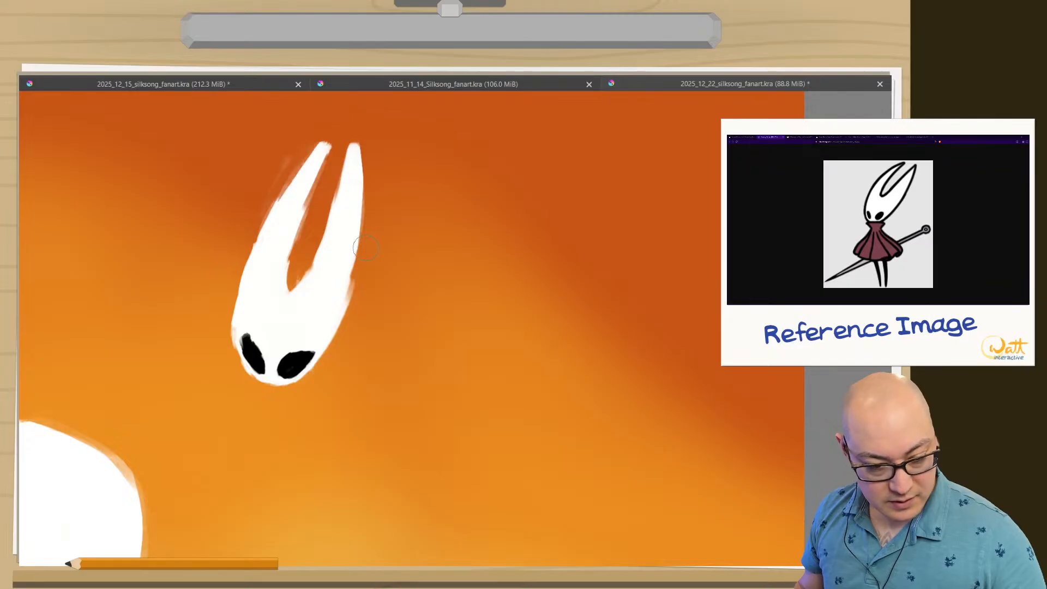
right_click(167, 302)
click(225, 295)
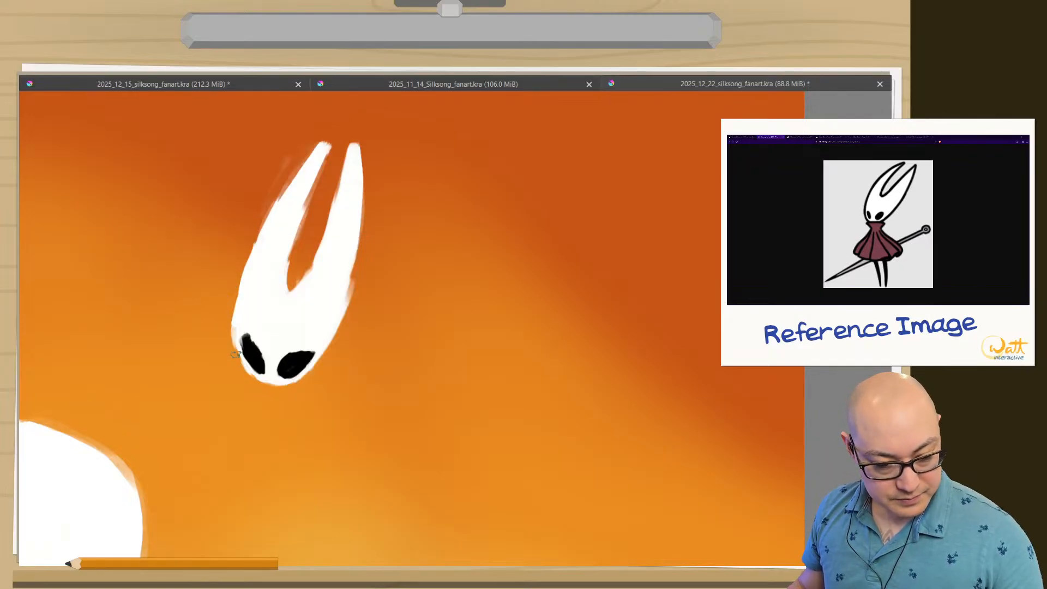
Paint over both black eyes with white to clear Hornet's face.
drag(283, 323, 407, 314)
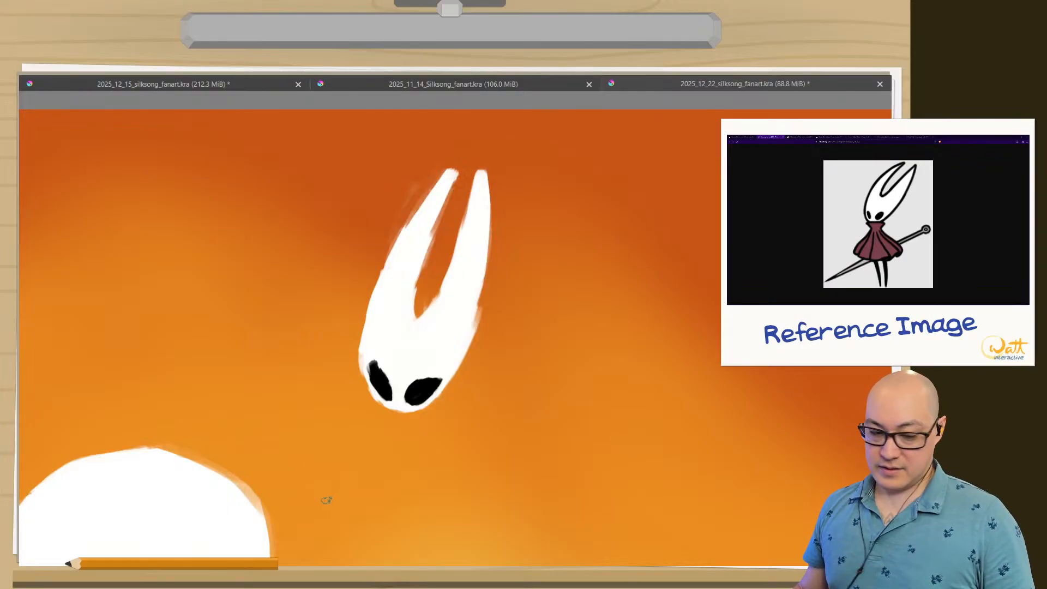
drag(379, 364, 381, 310)
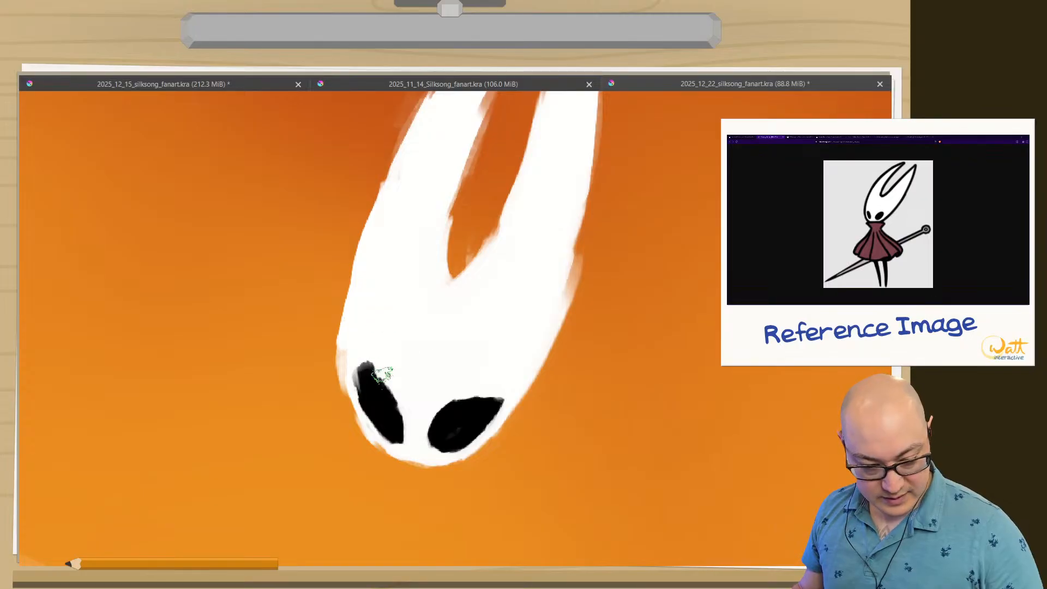
mouse_move(382, 375)
mouse_down()
mouse_move(361, 346)
mouse_move(369, 397)
mouse_move(356, 380)
mouse_move(393, 416)
mouse_up()
mouse_move(510, 359)
mouse_down()
mouse_move(462, 444)
mouse_move(492, 412)
mouse_move(440, 435)
mouse_move(489, 406)
mouse_move(444, 424)
mouse_move(489, 386)
mouse_move(466, 409)
mouse_up()
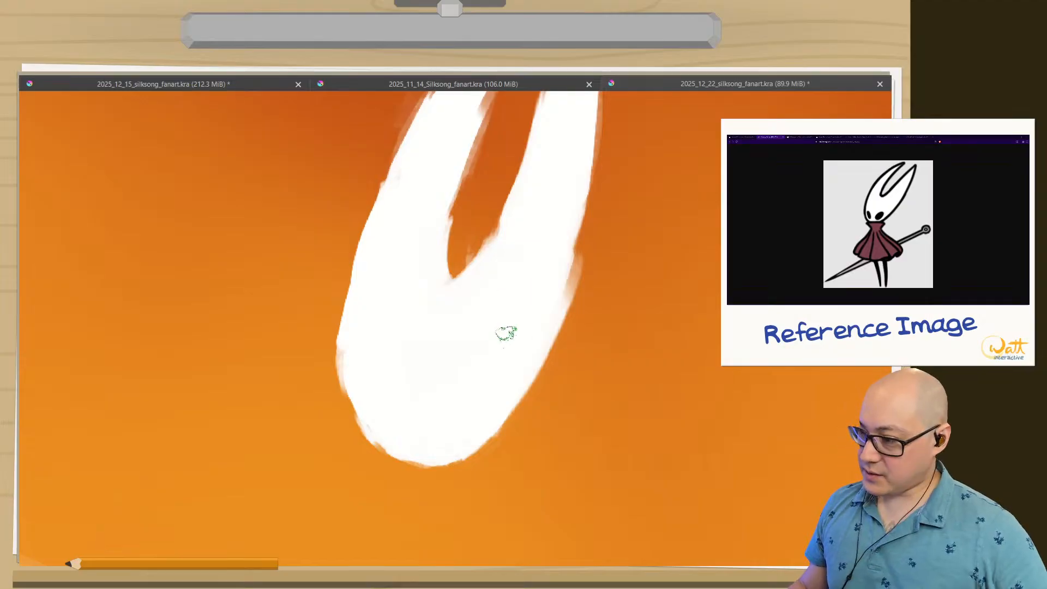
drag(444, 351, 491, 325)
Block in new, smaller right and left eyes in black, low on the mask.
right_click(277, 323)
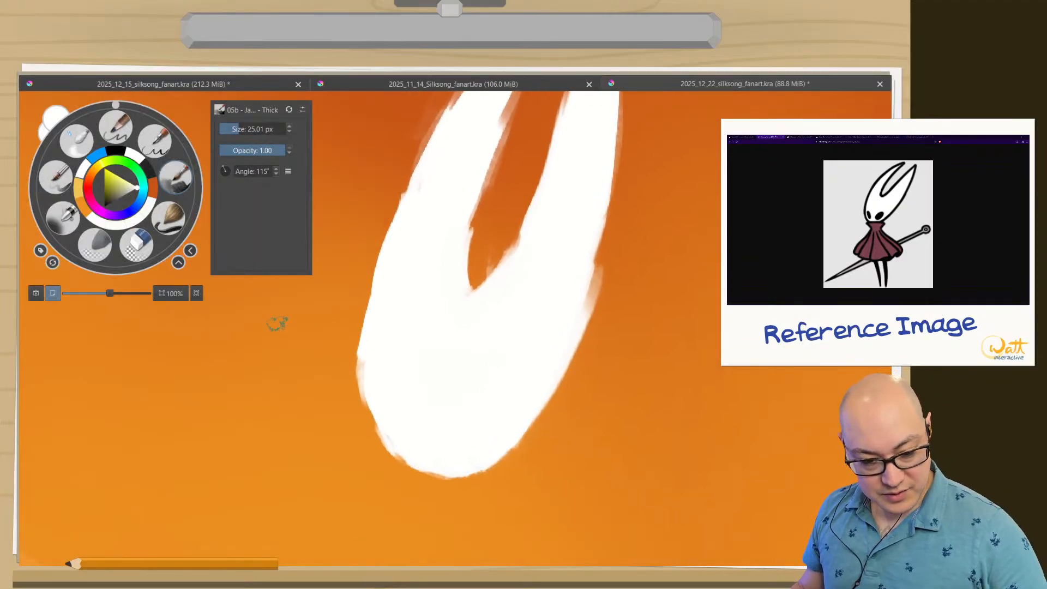
click(117, 152)
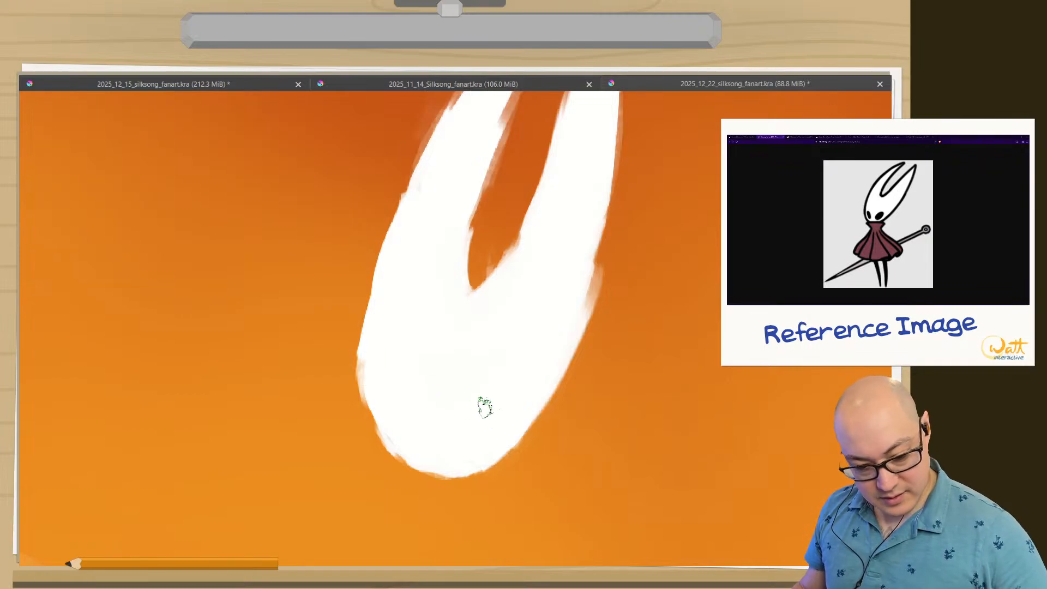
mouse_move(479, 433)
mouse_down()
mouse_move(491, 428)
mouse_move(475, 442)
mouse_move(499, 421)
mouse_up()
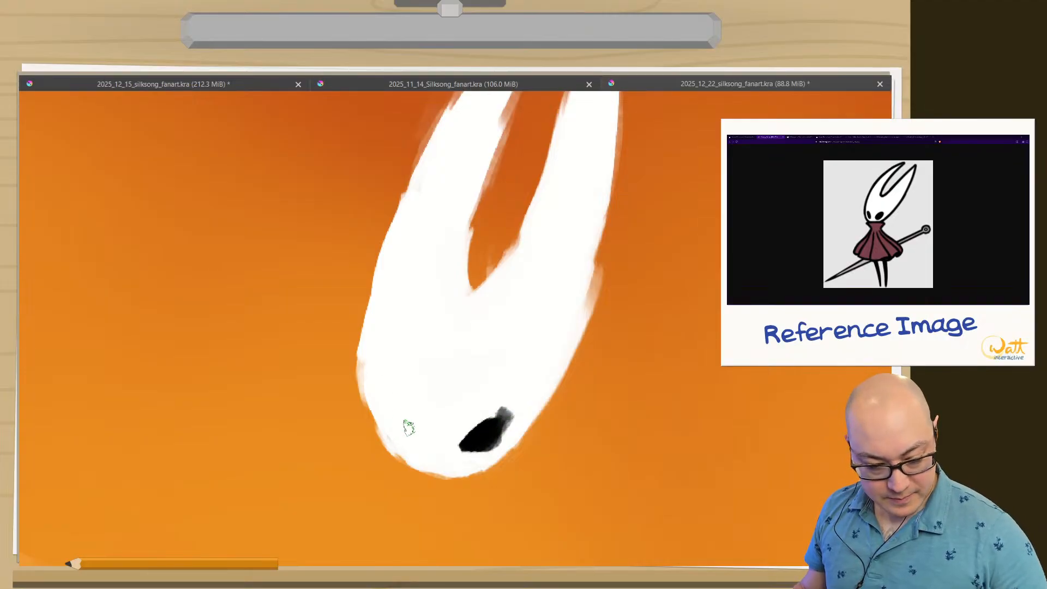
mouse_move(403, 428)
mouse_down()
mouse_move(395, 404)
mouse_move(409, 417)
mouse_move(393, 398)
mouse_move(412, 436)
mouse_move(402, 409)
mouse_move(412, 421)
mouse_up()
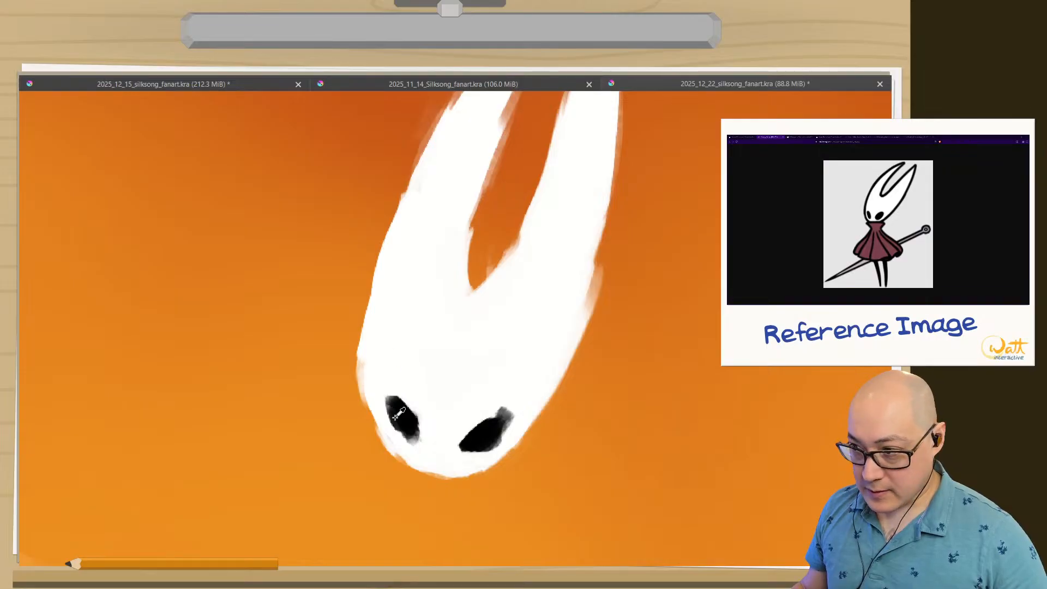
mouse_move(402, 415)
mouse_down()
mouse_move(391, 400)
mouse_move(388, 428)
mouse_move(405, 432)
mouse_move(385, 388)
mouse_move(406, 416)
mouse_up()
Refine both eyes with black and white strokes, tapering the left eye, widening the right one and flattening its upper edge.
ctrl+click(416, 363)
mouse_move(389, 379)
mouse_down()
mouse_move(423, 417)
mouse_move(407, 446)
mouse_up()
ctrl+click(491, 438)
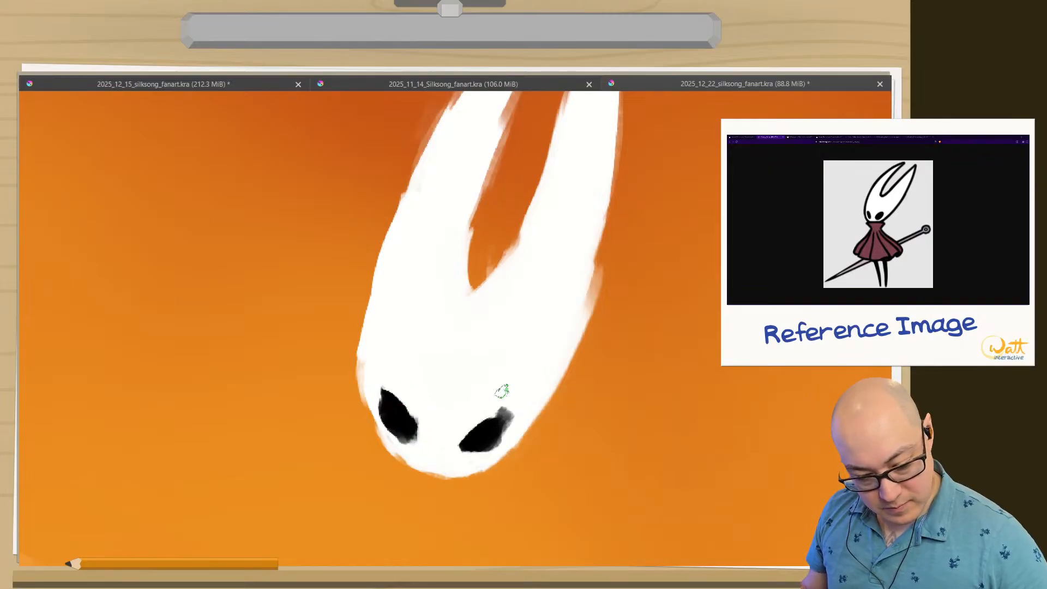
mouse_move(490, 425)
mouse_down()
mouse_move(466, 449)
mouse_move(503, 421)
mouse_move(494, 445)
mouse_move(507, 422)
mouse_move(479, 450)
mouse_move(492, 422)
mouse_up()
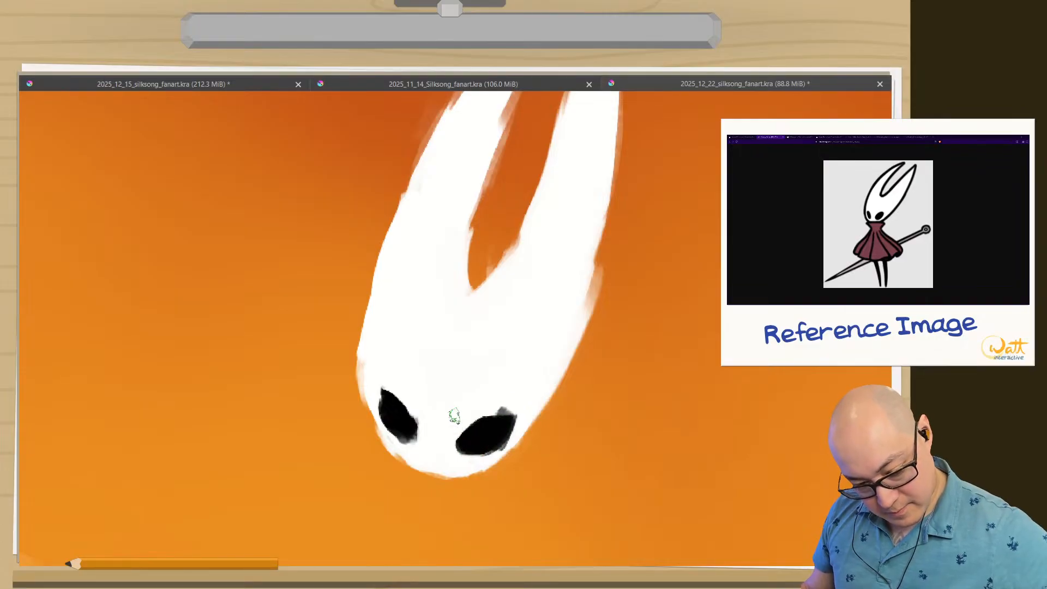
mouse_move(397, 410)
mouse_down()
mouse_move(404, 418)
mouse_move(396, 406)
mouse_up()
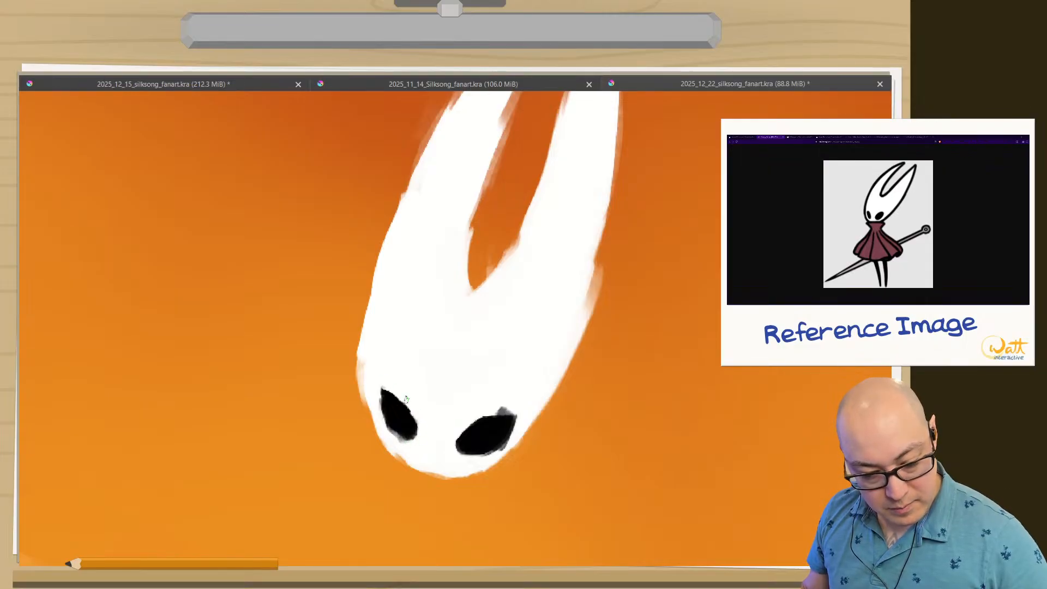
drag(517, 407, 491, 410)
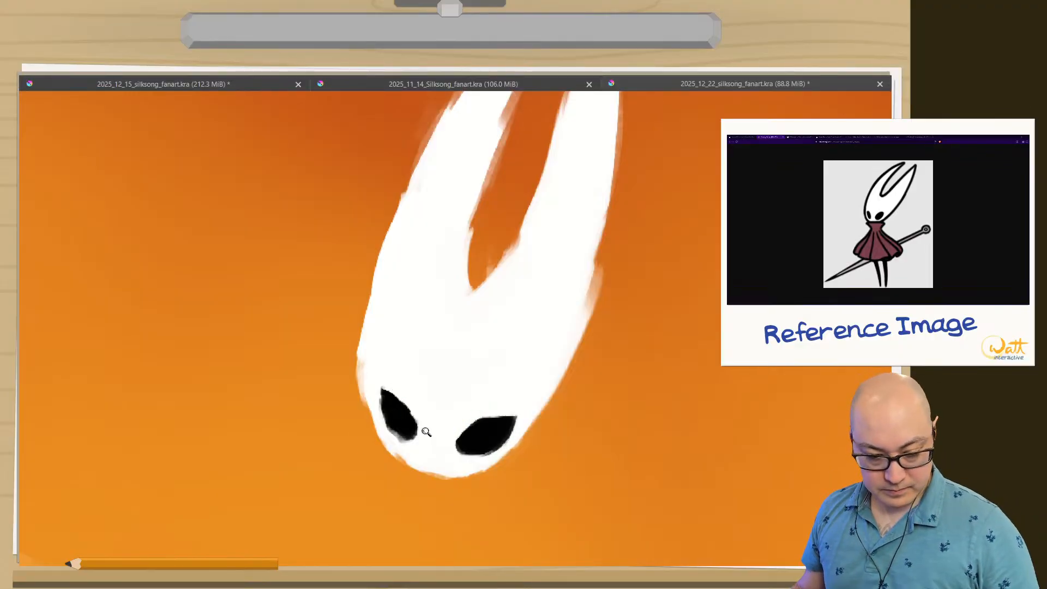
Trim the right eye's outer and lower edges in white with a 9.21 px brush to give it a sharper corner.
drag(426, 432, 412, 534)
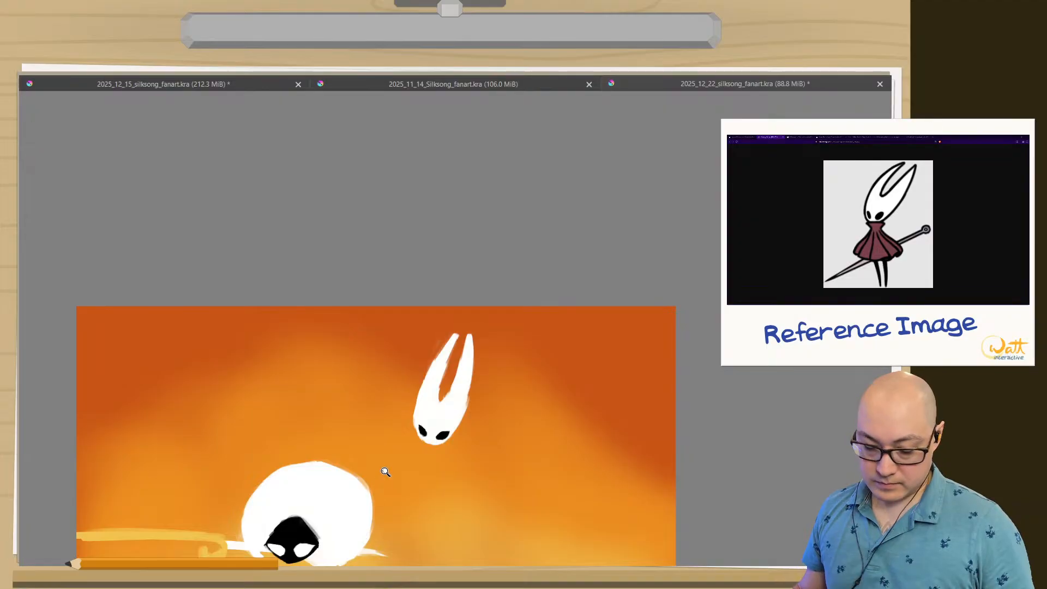
mouse_move(385, 472)
mouse_down()
mouse_move(369, 398)
mouse_move(536, 347)
mouse_move(526, 367)
mouse_move(509, 340)
mouse_up()
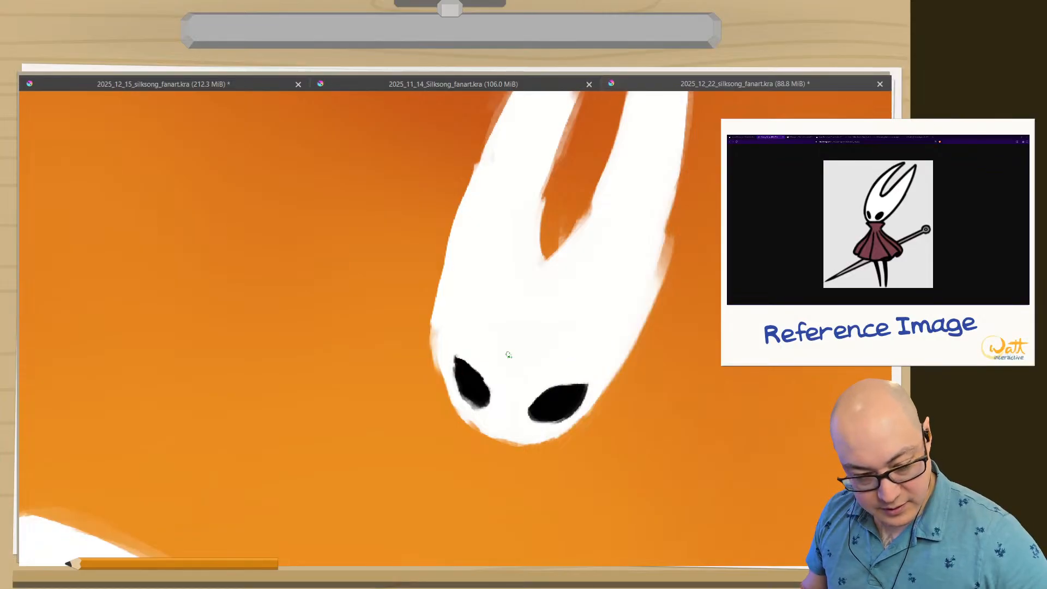
key(Tab)
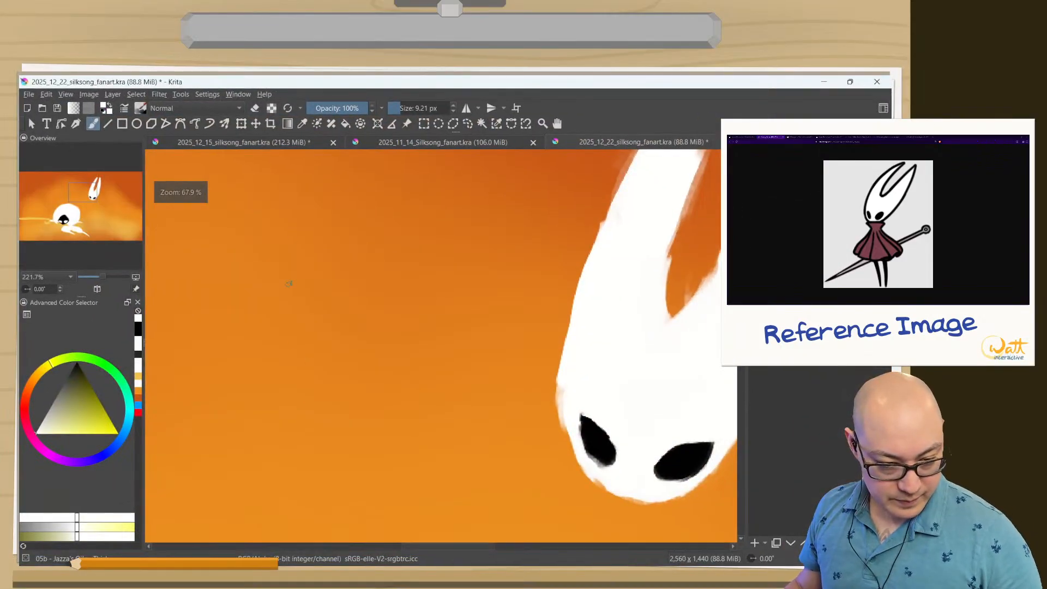
drag(653, 423, 416, 295)
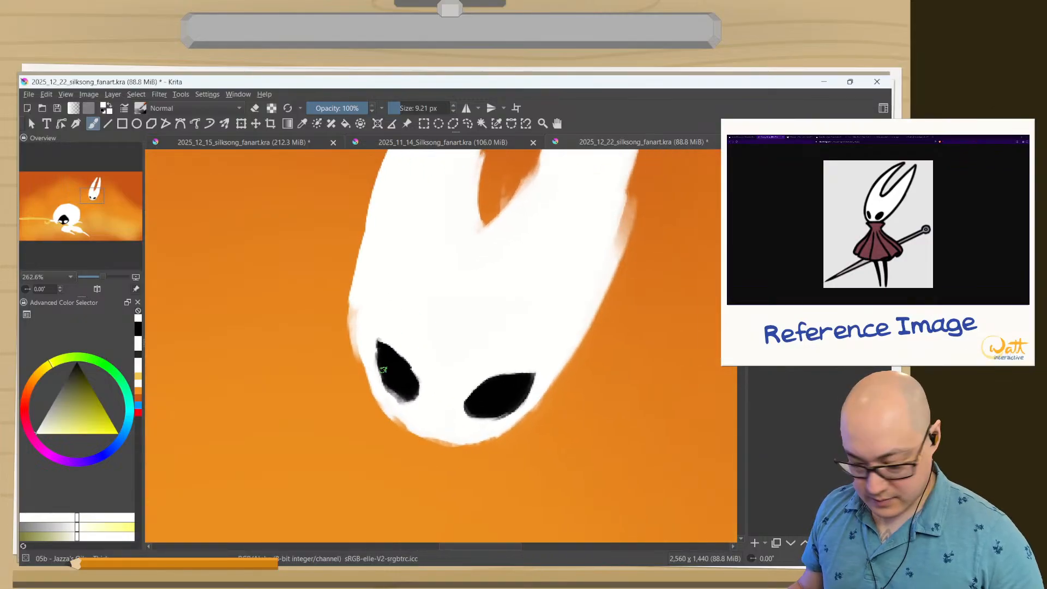
key(Tab)
drag(355, 268, 400, 292)
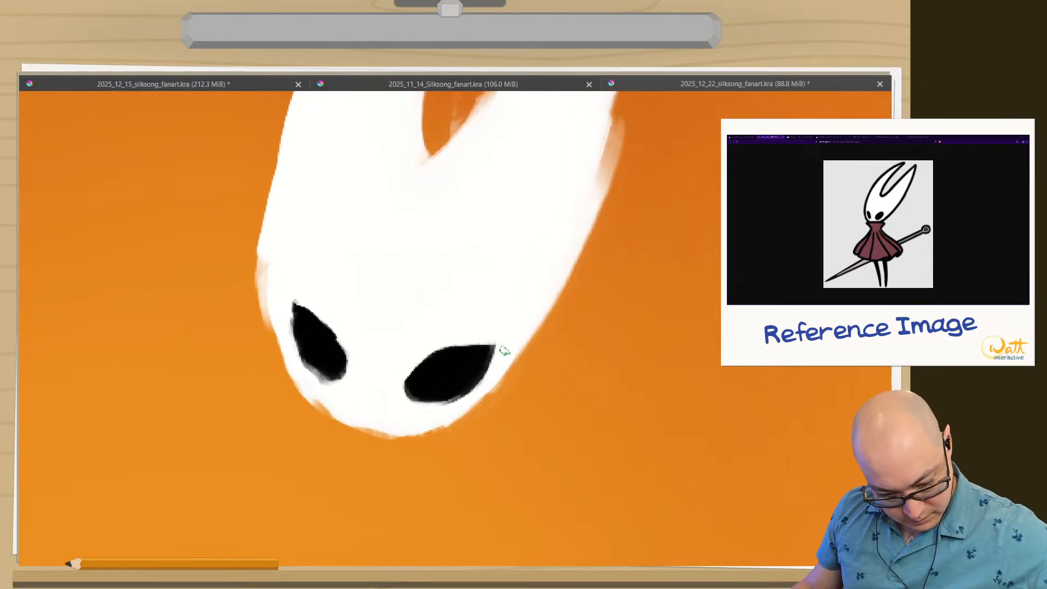
drag(502, 342, 450, 403)
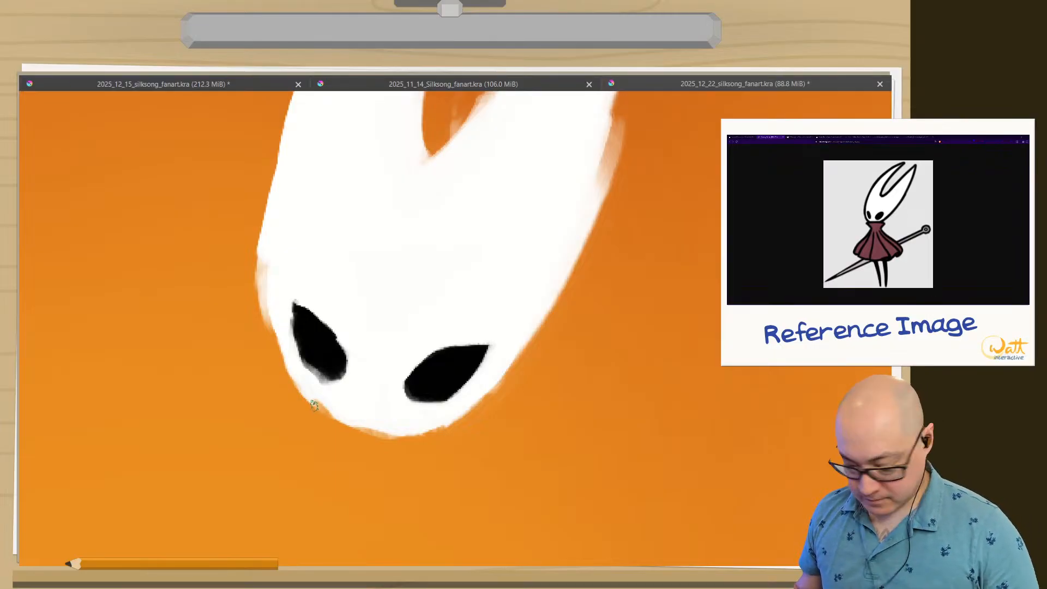
Check the face in a mirrored view and shorten the left eye's upper tip with fine white strokes.
key(m)
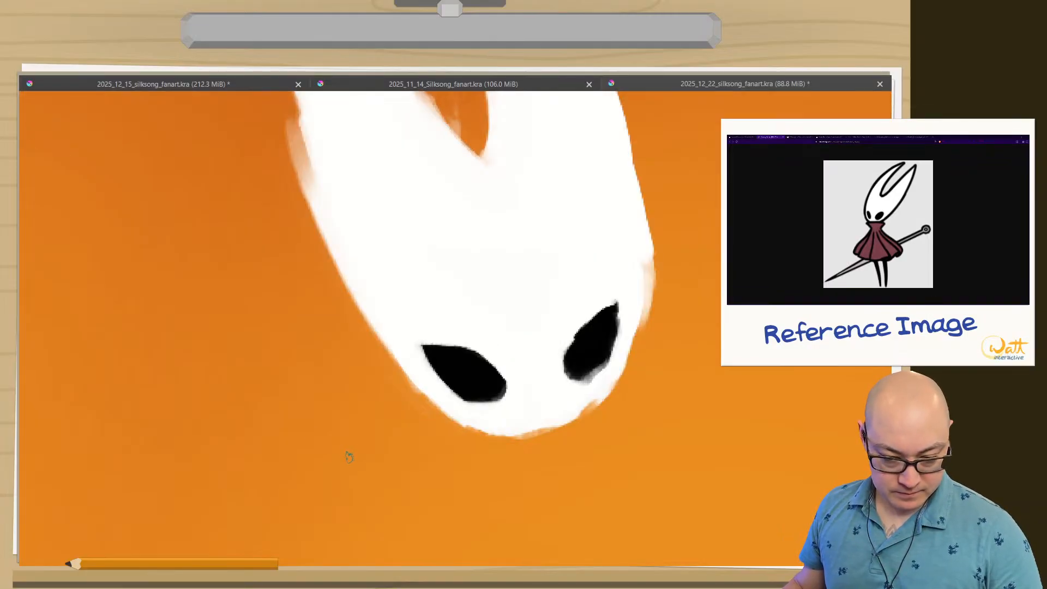
key(m)
key(m)
key(m)
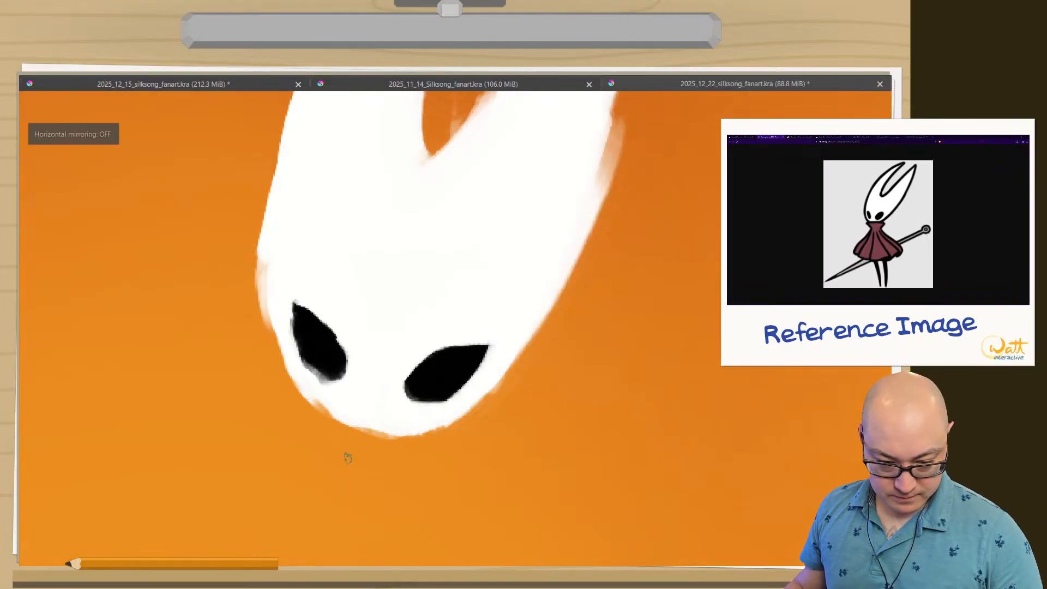
drag(290, 304, 292, 338)
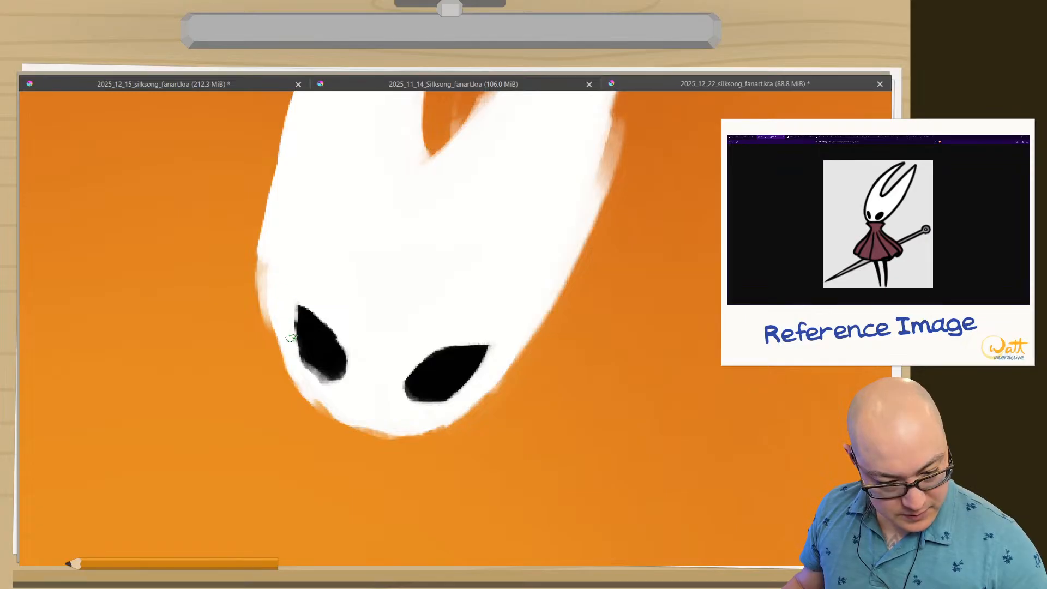
drag(295, 301, 342, 326)
key(m)
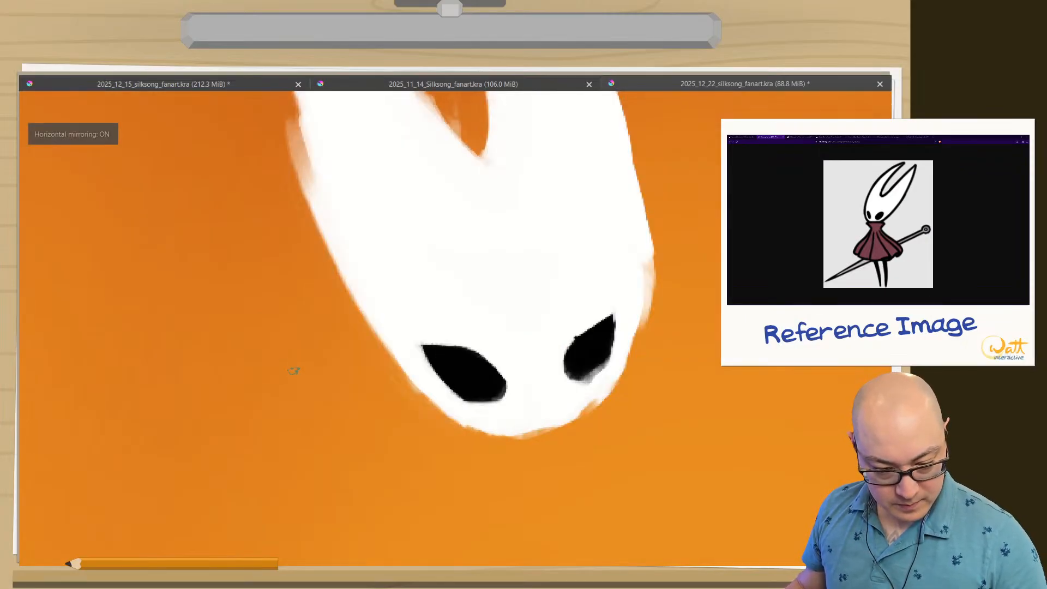
key(m)
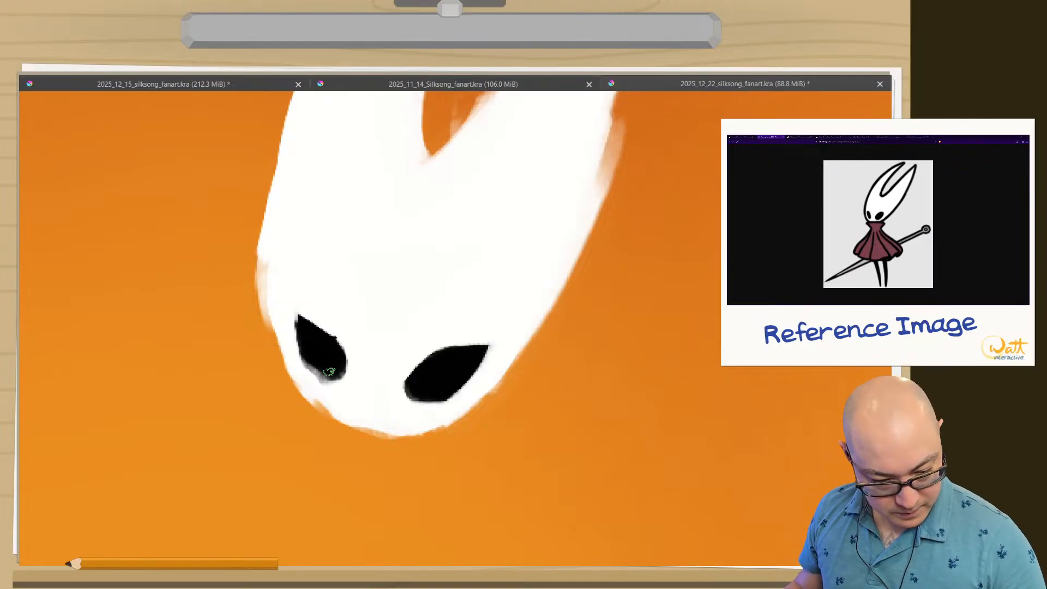
Fill out the left eye's lower edge in black and compare the face in mirrored and normal views.
mouse_move(329, 371)
mouse_down()
mouse_move(307, 357)
mouse_move(311, 373)
mouse_move(331, 362)
mouse_move(331, 372)
mouse_up()
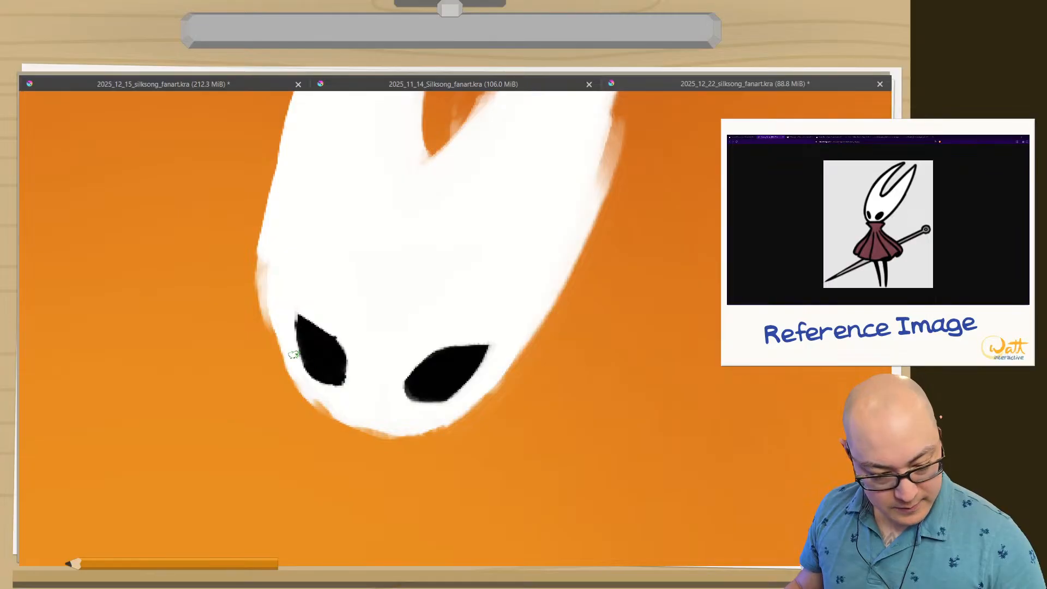
key(m)
key(m)
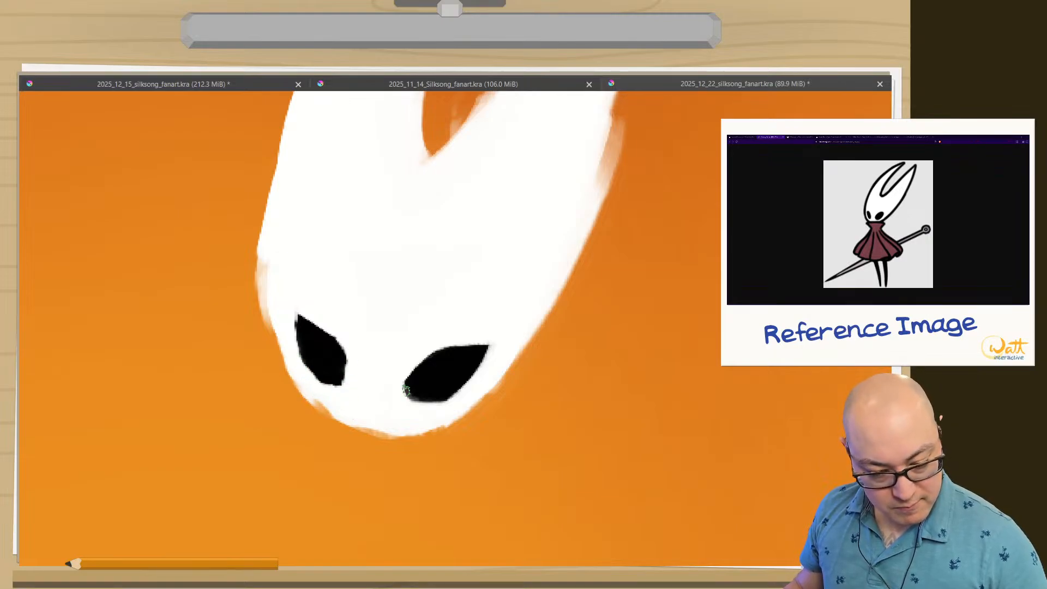
key(m)
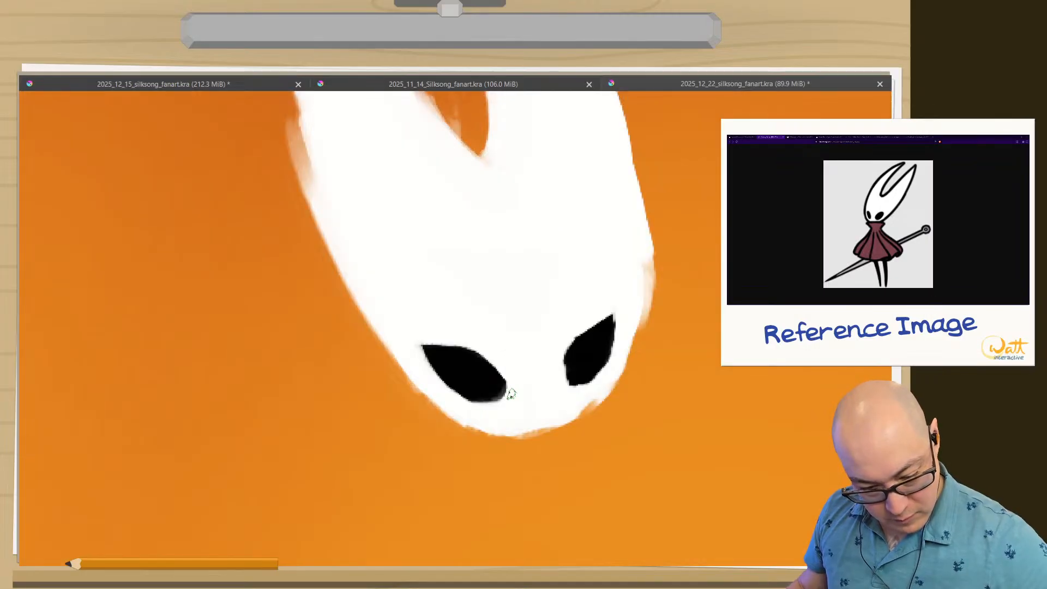
key(m)
key(m)
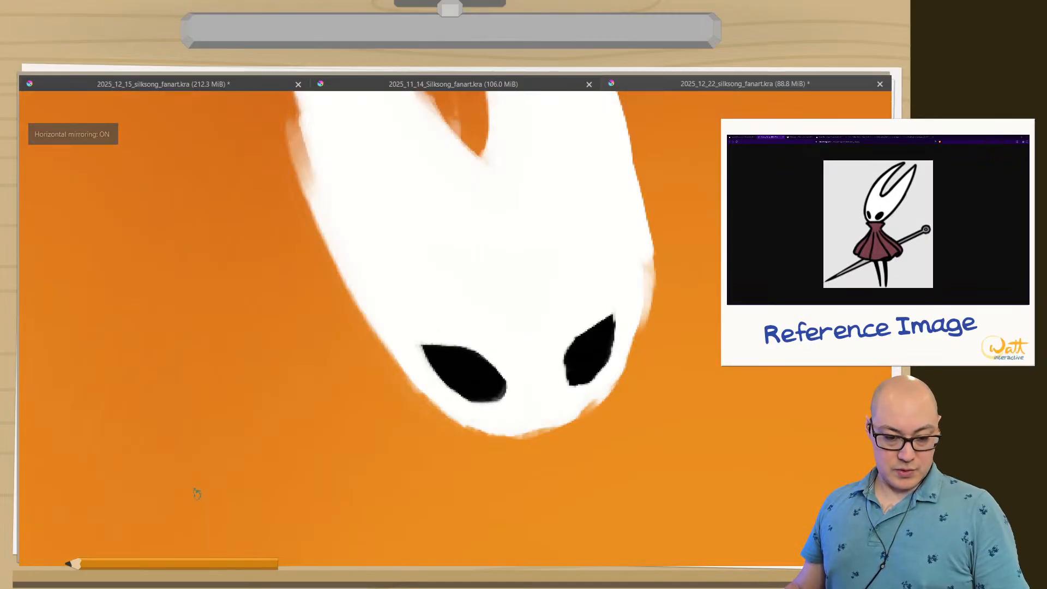
key(m)
key(m)
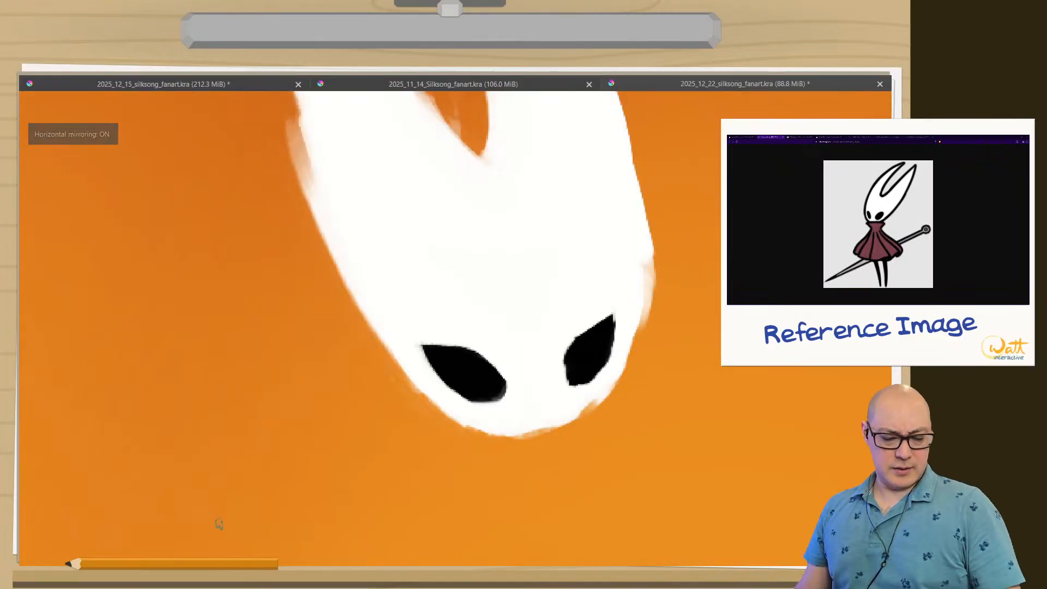
key(m)
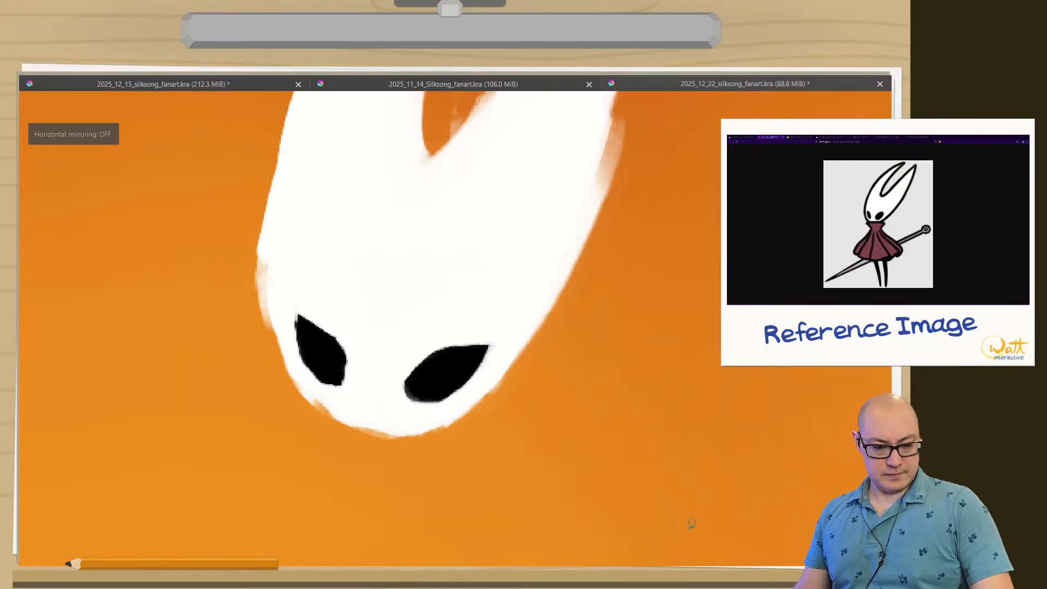
Slim the left eye by trimming its inner edge into a smooth curve with white strokes, and check it mirrored.
drag(338, 329, 352, 379)
drag(320, 314, 351, 382)
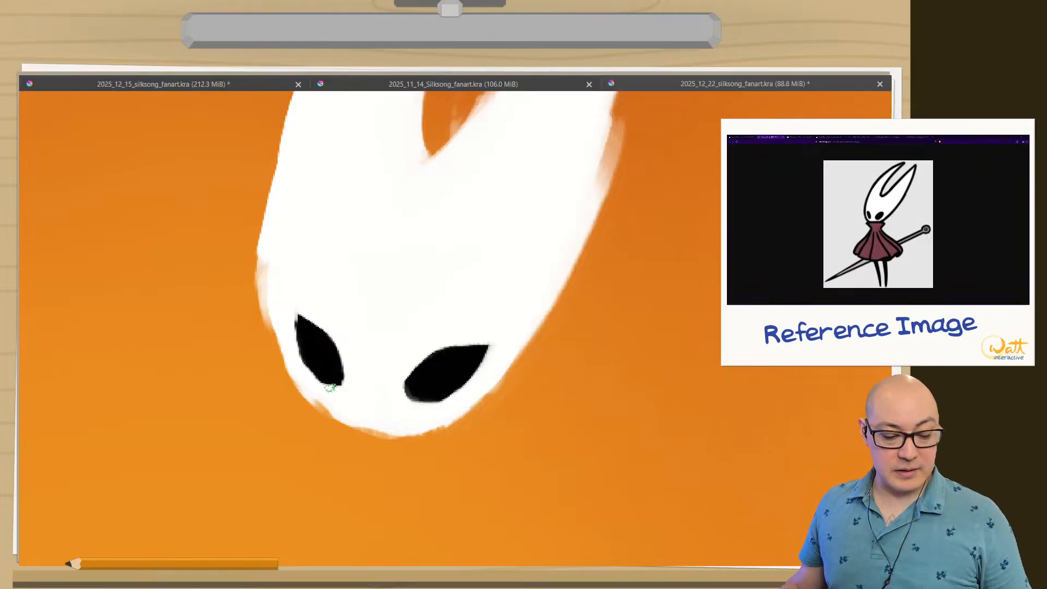
drag(265, 409, 258, 507)
key(m)
key(m)
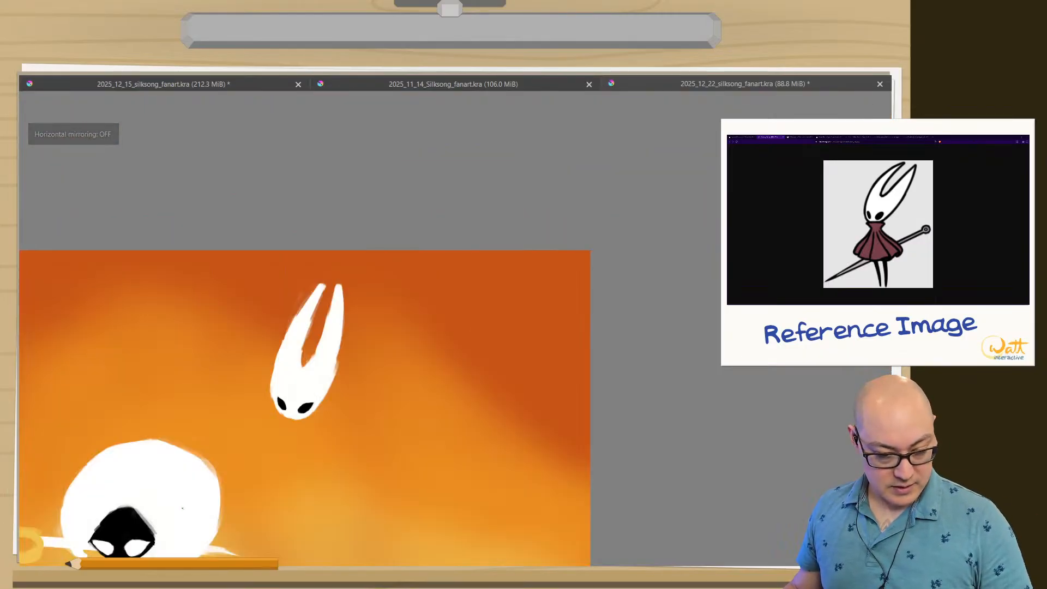
Lasso the left eye, enlarge it slightly with a free transform and reposition it on the mask.
mouse_move(284, 389)
mouse_down()
mouse_move(259, 292)
mouse_move(315, 325)
mouse_move(306, 299)
mouse_up()
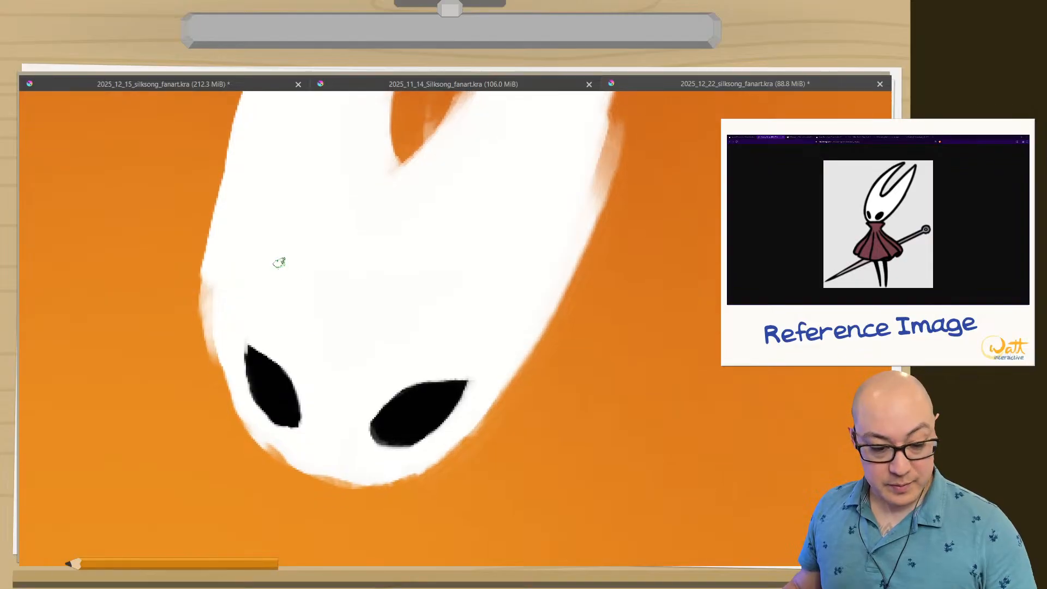
key(Tab)
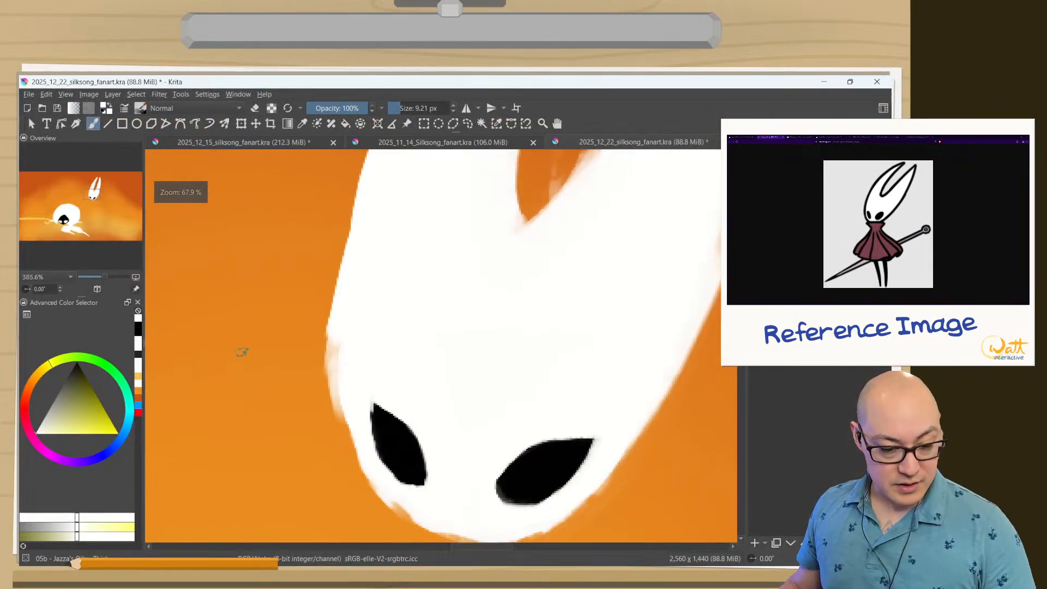
drag(409, 367, 302, 227)
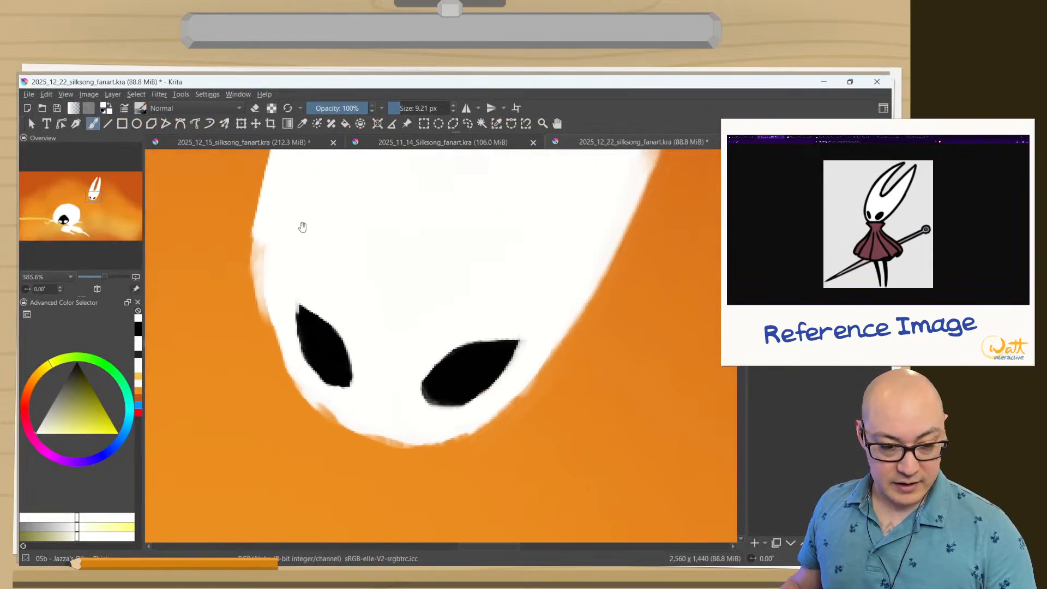
click(467, 124)
mouse_move(298, 284)
mouse_down()
mouse_move(346, 315)
mouse_move(377, 384)
mouse_up()
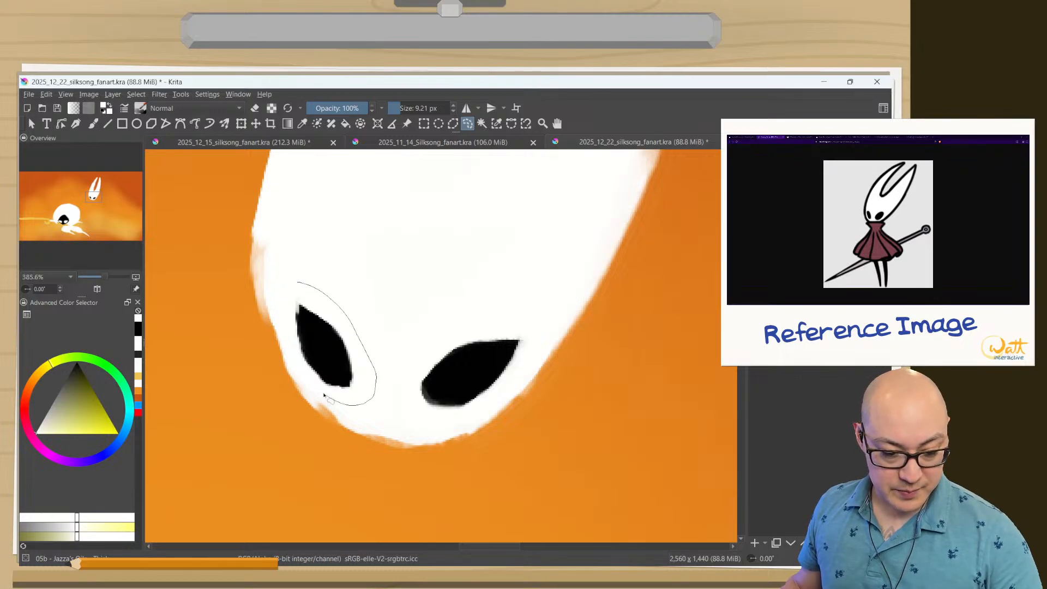
mouse_move(287, 333)
mouse_down()
mouse_move(291, 266)
mouse_move(270, 257)
mouse_up()
key(ctrl+t)
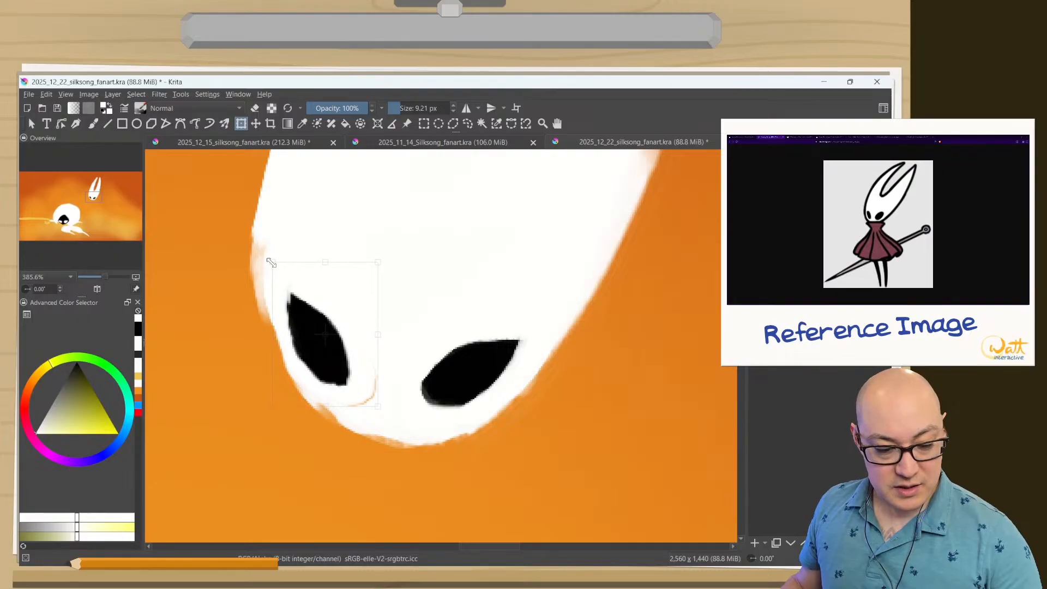
drag(295, 330, 291, 324)
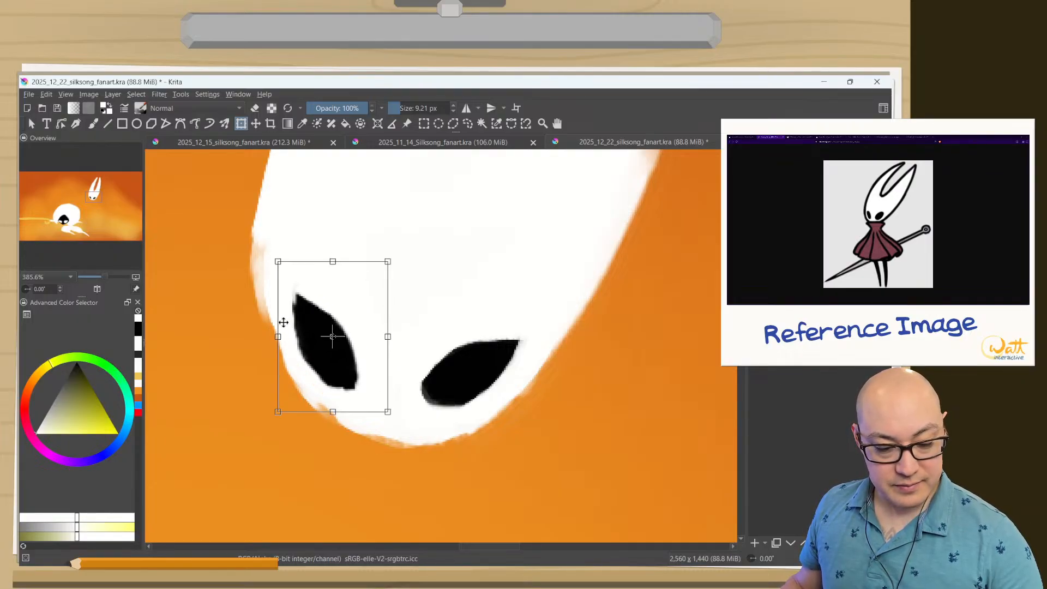
key(Return)
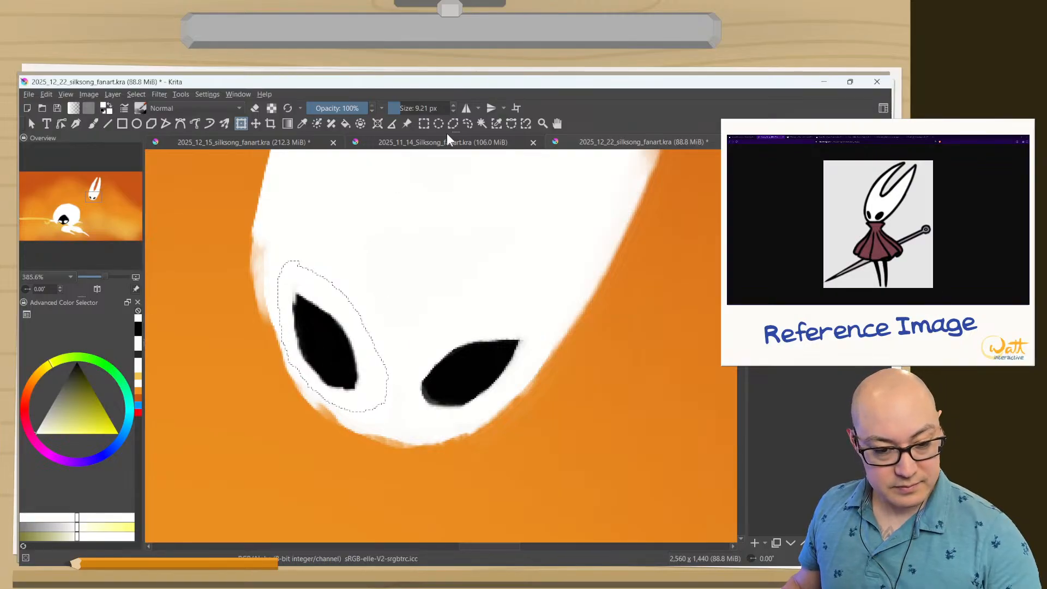
Lasso the right eye, then enlarge it, rotate it slightly clockwise and shift it closer to the left eye.
click(467, 123)
mouse_move(448, 329)
mouse_down()
mouse_move(521, 327)
mouse_move(522, 369)
mouse_move(468, 416)
mouse_move(421, 397)
mouse_move(452, 325)
mouse_up()
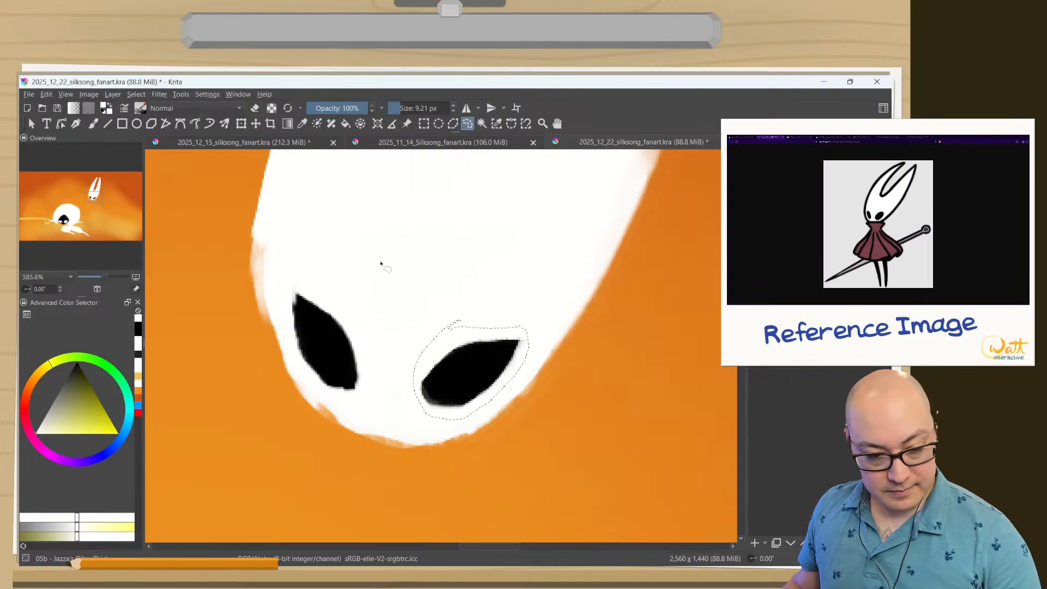
key(ctrl+t)
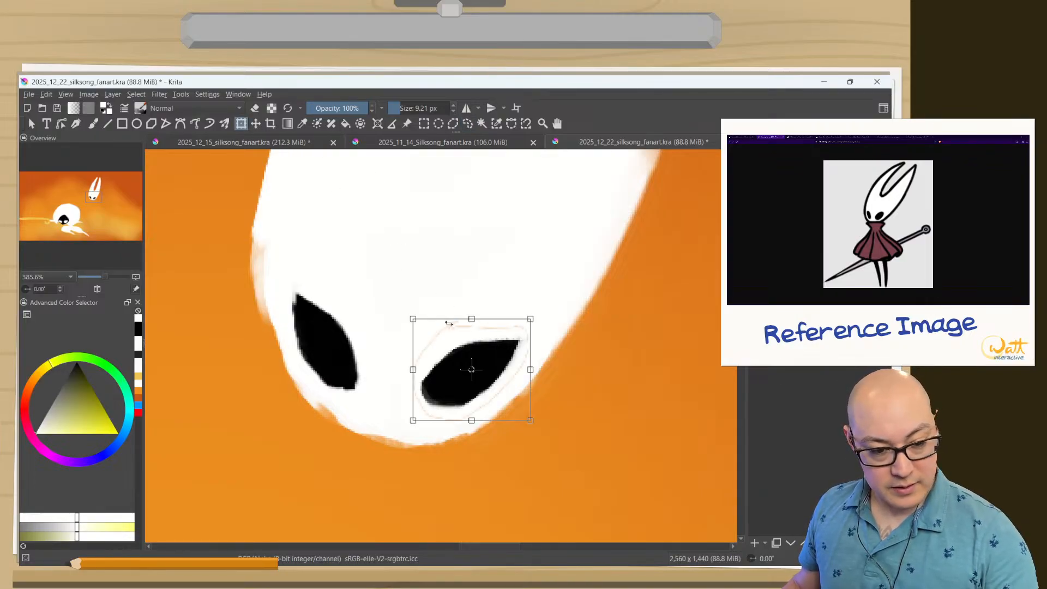
drag(413, 319, 397, 306)
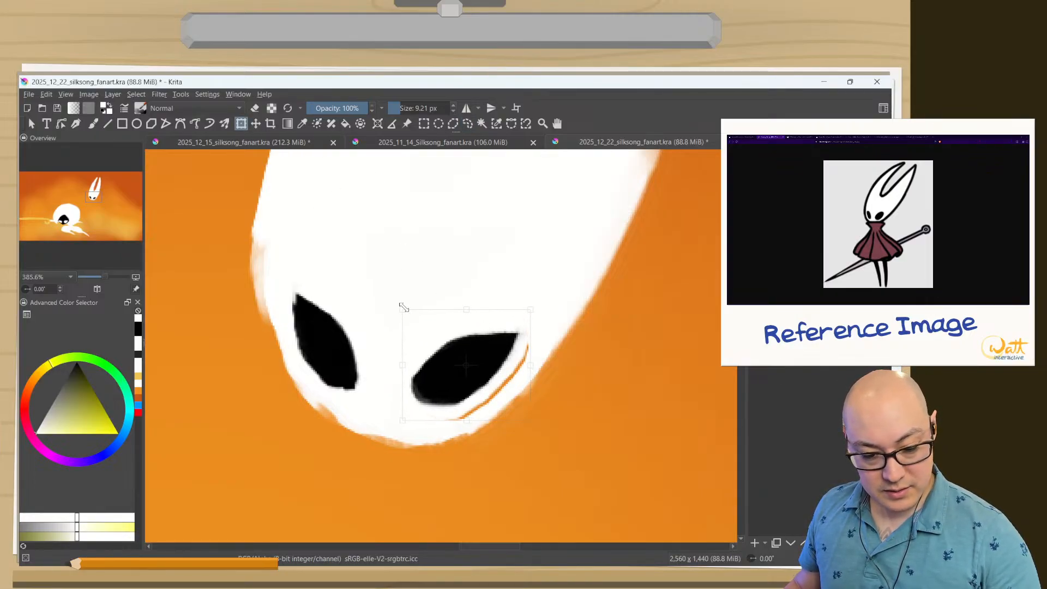
drag(405, 397, 413, 404)
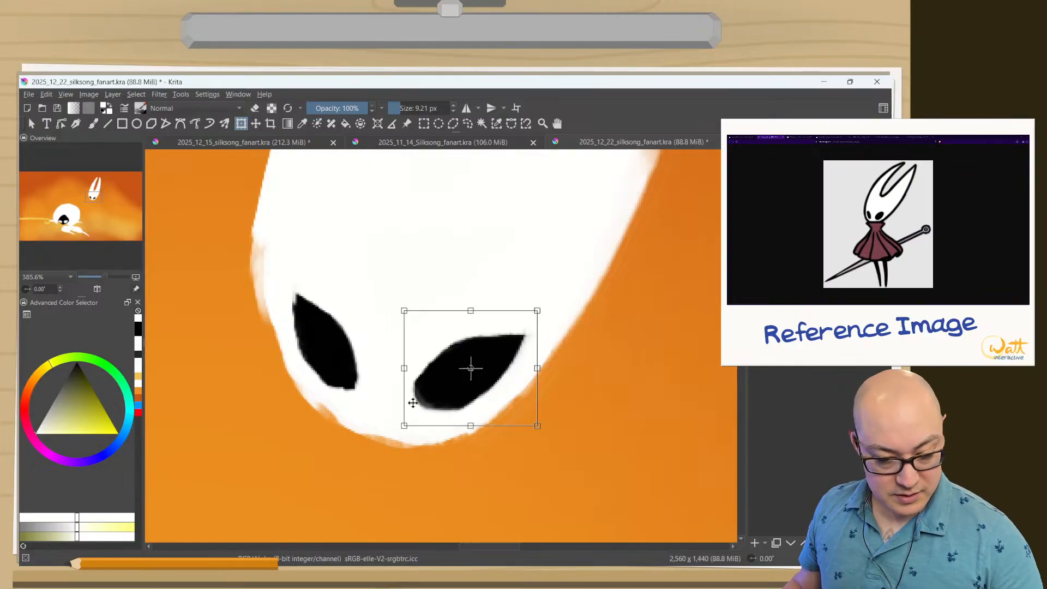
drag(404, 311, 394, 301)
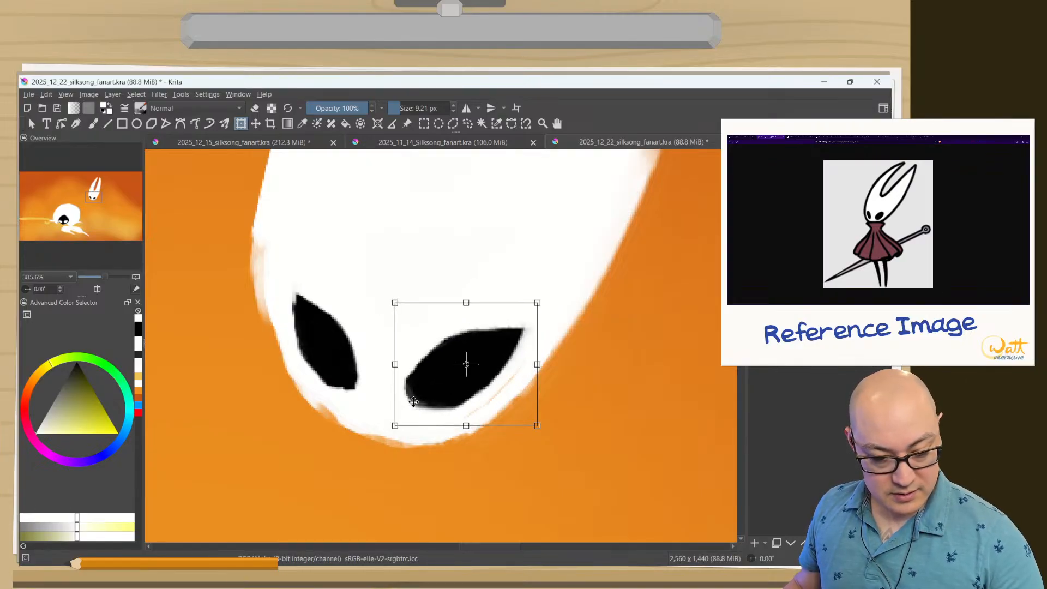
drag(416, 406, 404, 424)
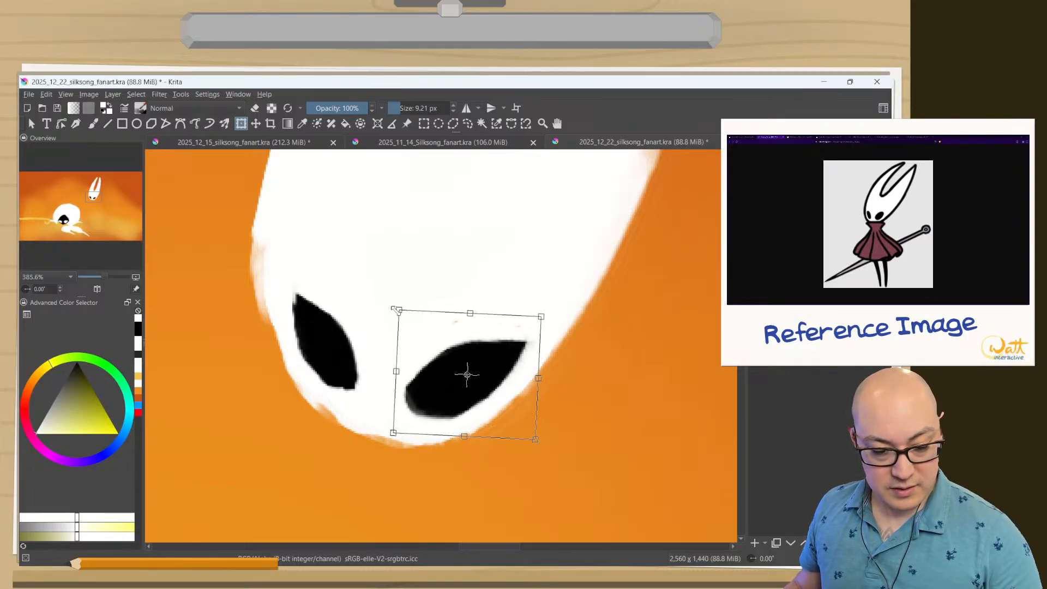
drag(395, 310, 398, 313)
drag(410, 338, 407, 332)
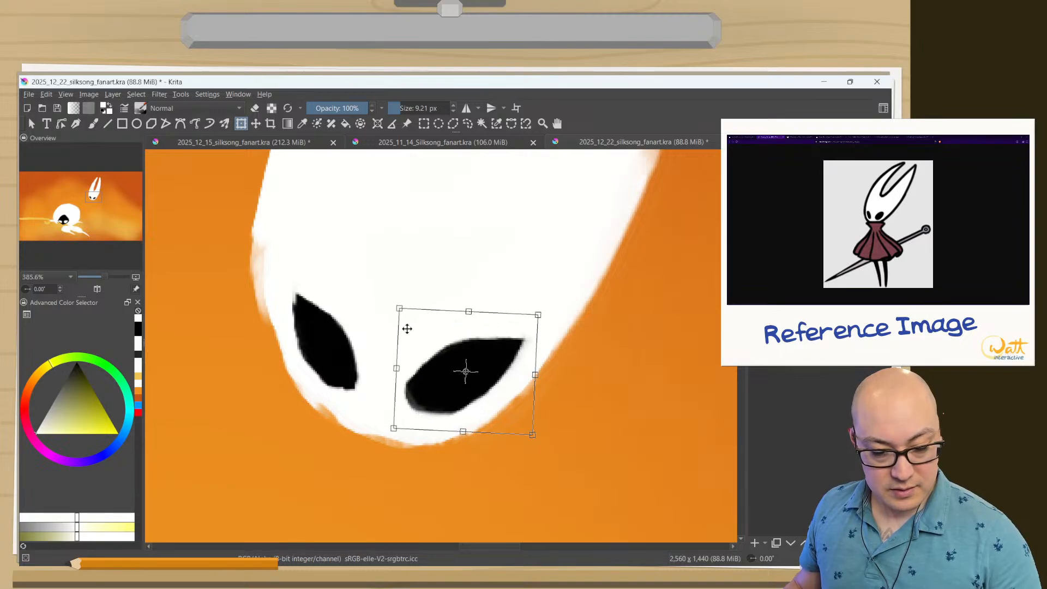
key(Return)
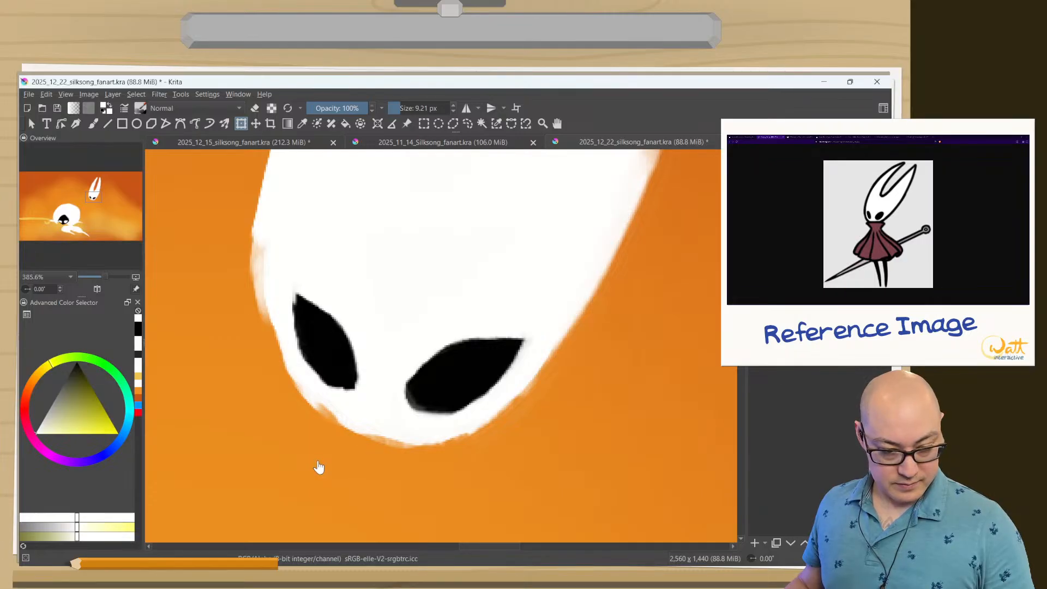
Compare the mask before and after the right eye's transform by undoing and redoing it, and clear the selection.
drag(314, 455, 297, 509)
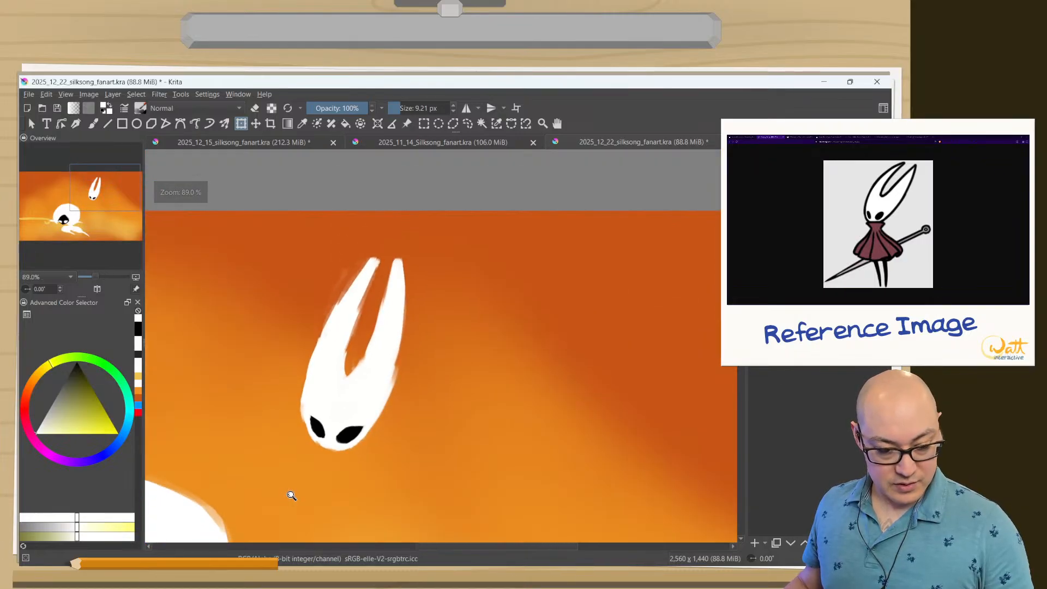
key(ctrl+z)
key(ctrl+z)
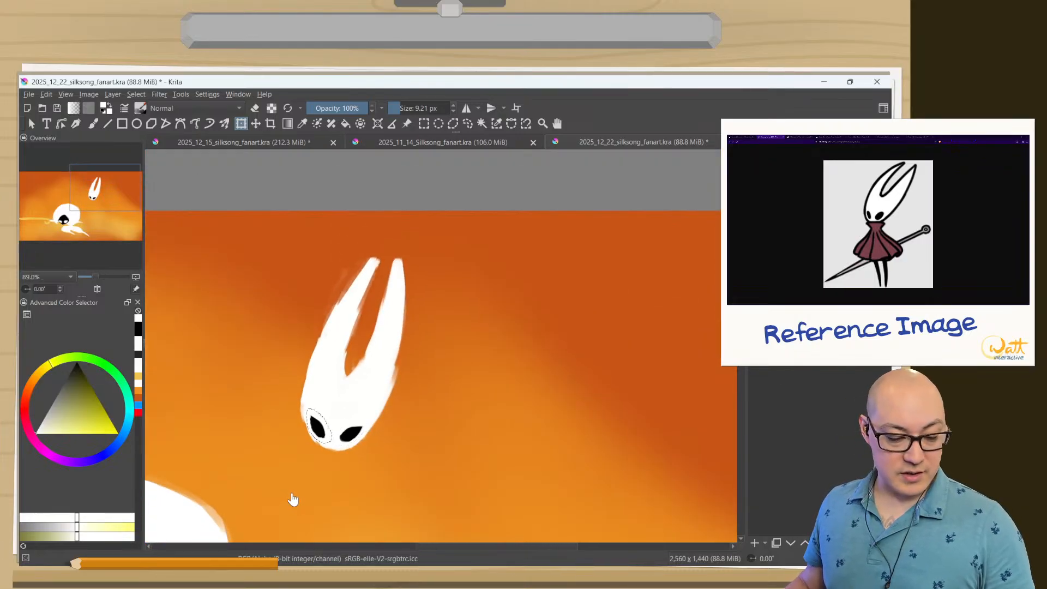
key(ctrl+shift+z)
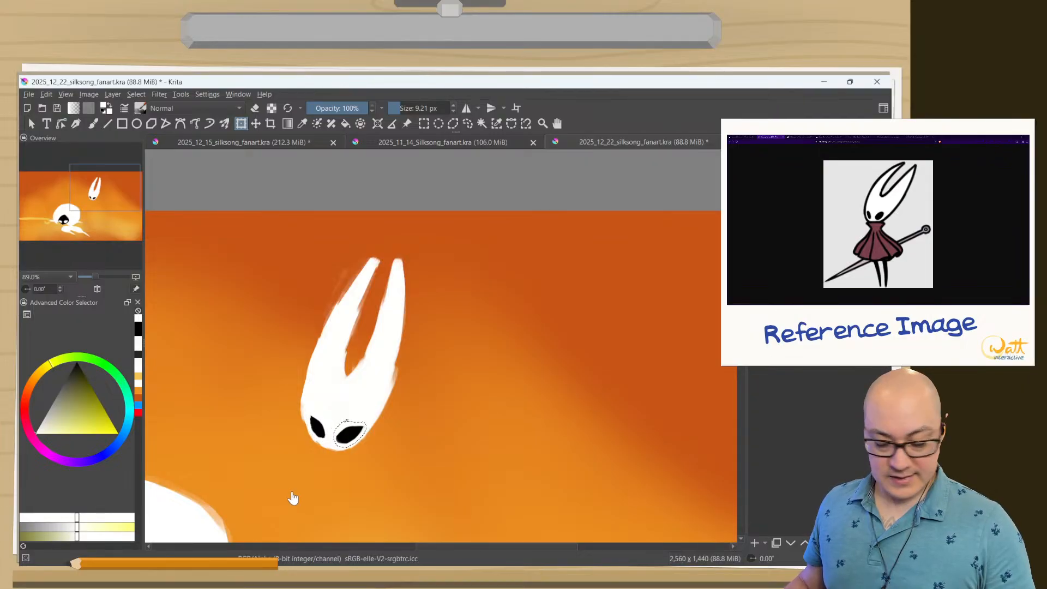
key(Tab)
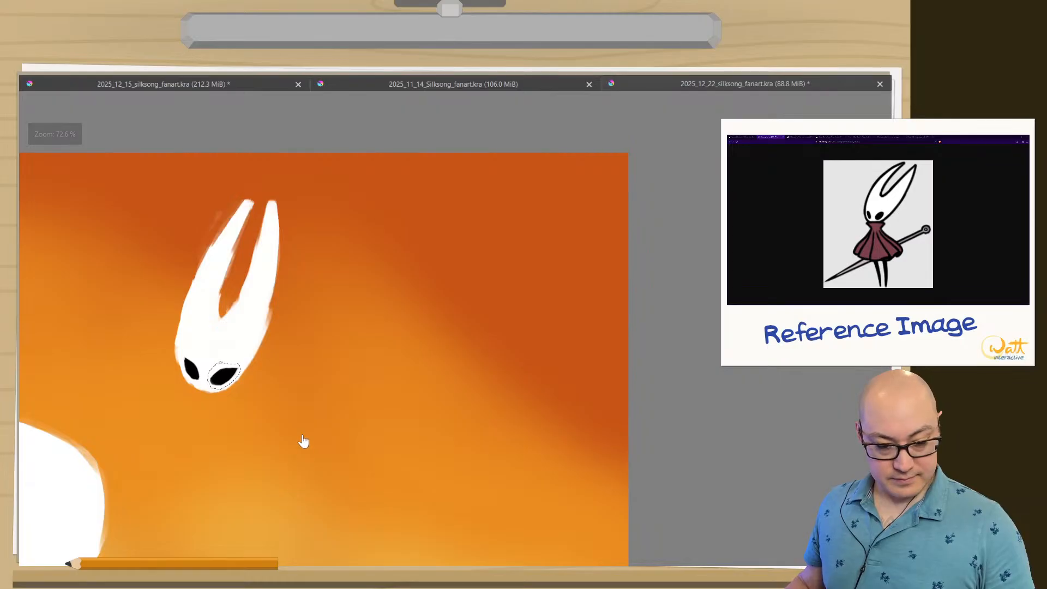
key(ctrl+shift+a)
Examine the mask's new eyes up close and within the whole composition beside Lace.
drag(271, 405, 456, 371)
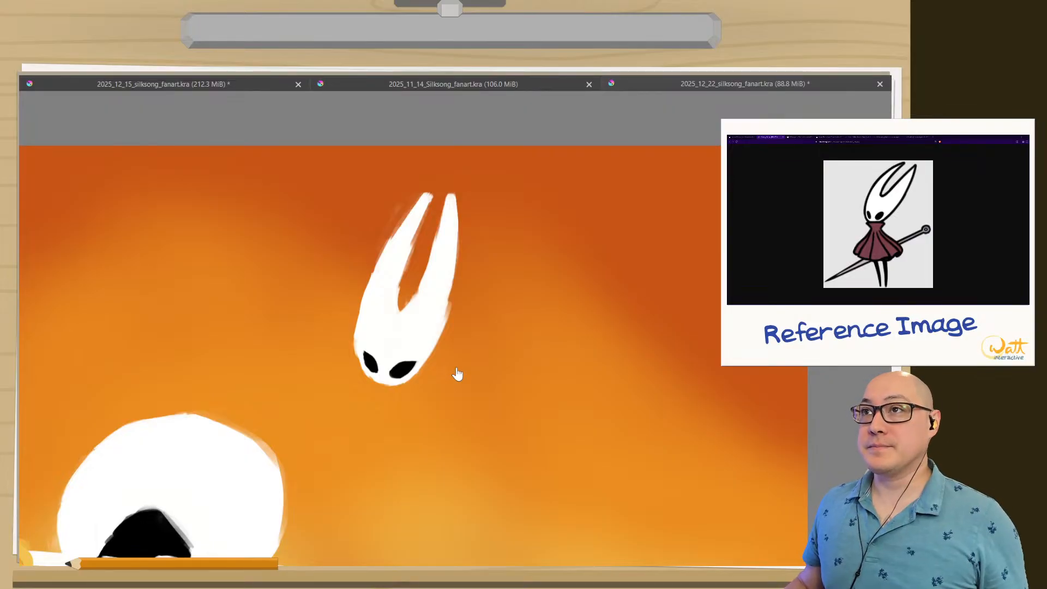
drag(379, 349, 390, 318)
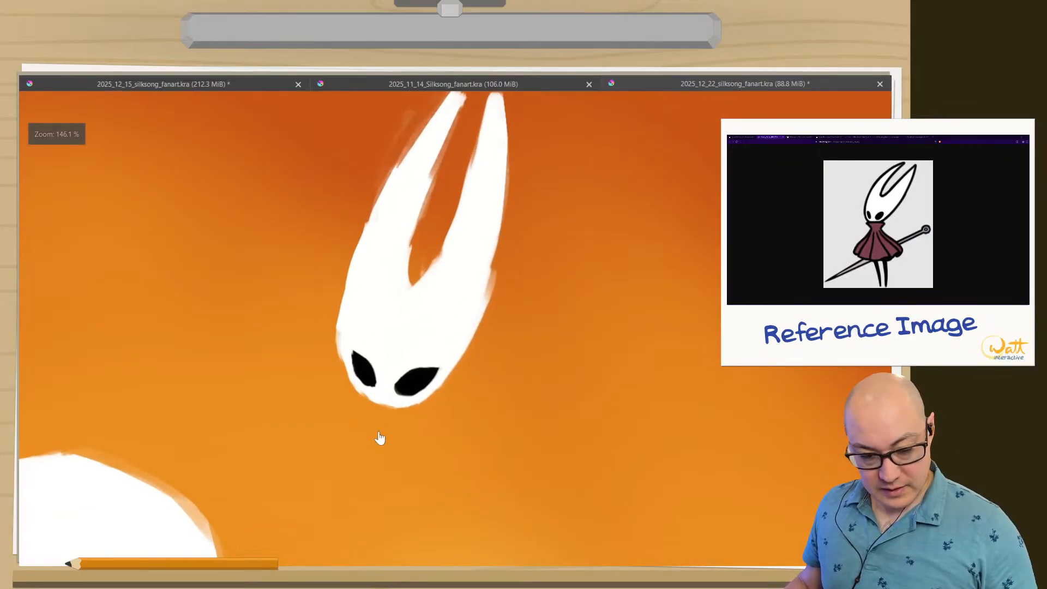
drag(347, 441, 344, 514)
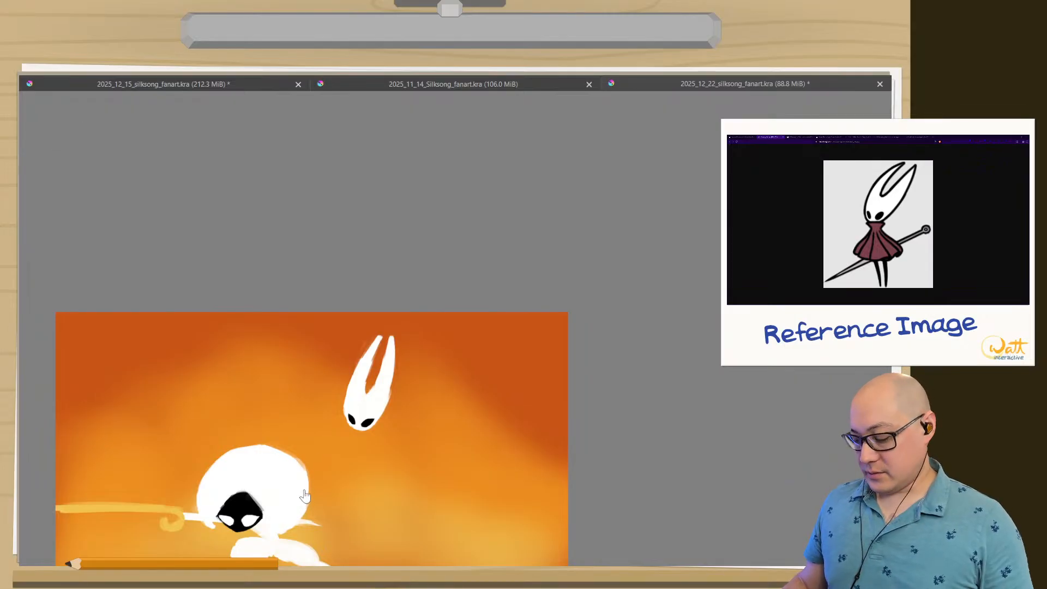
drag(324, 470, 349, 488)
drag(296, 454, 337, 368)
drag(318, 438, 382, 425)
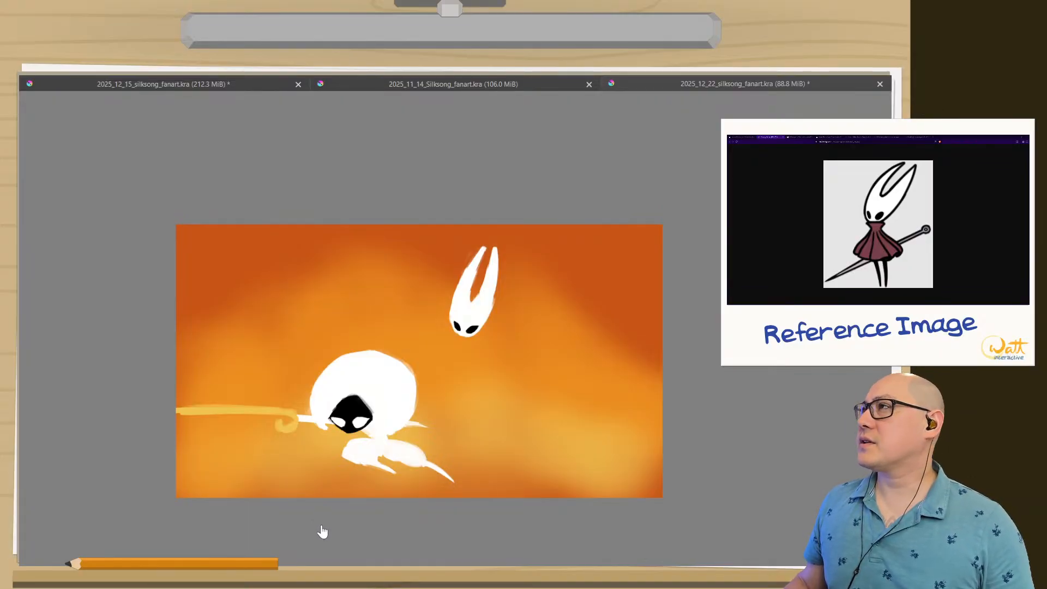
Return from the Transform tool to the brush and set the painting colour to fully saturated red.
right_click(322, 315)
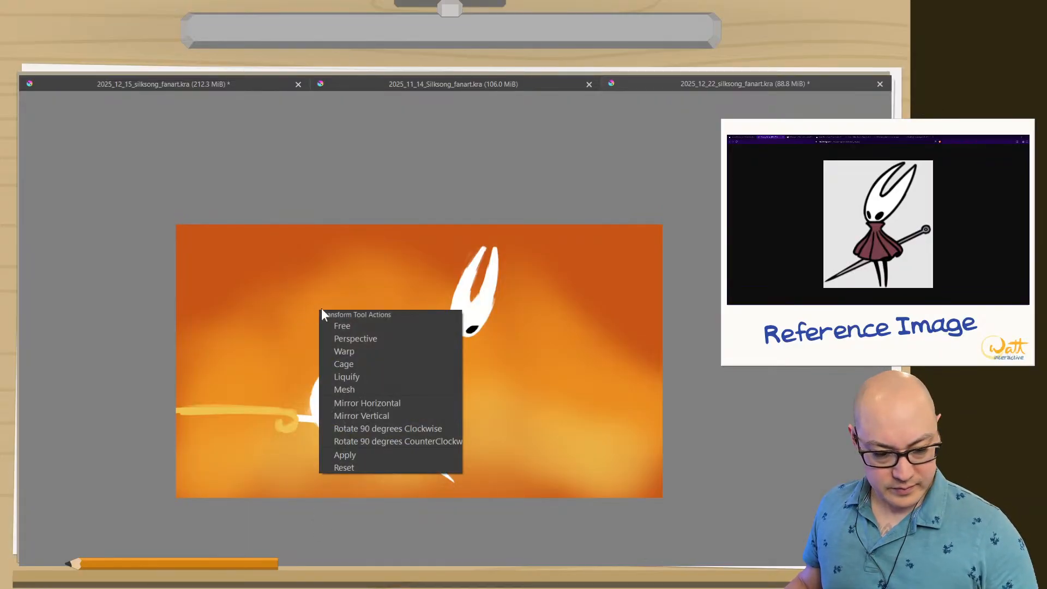
click(305, 261)
key(Return)
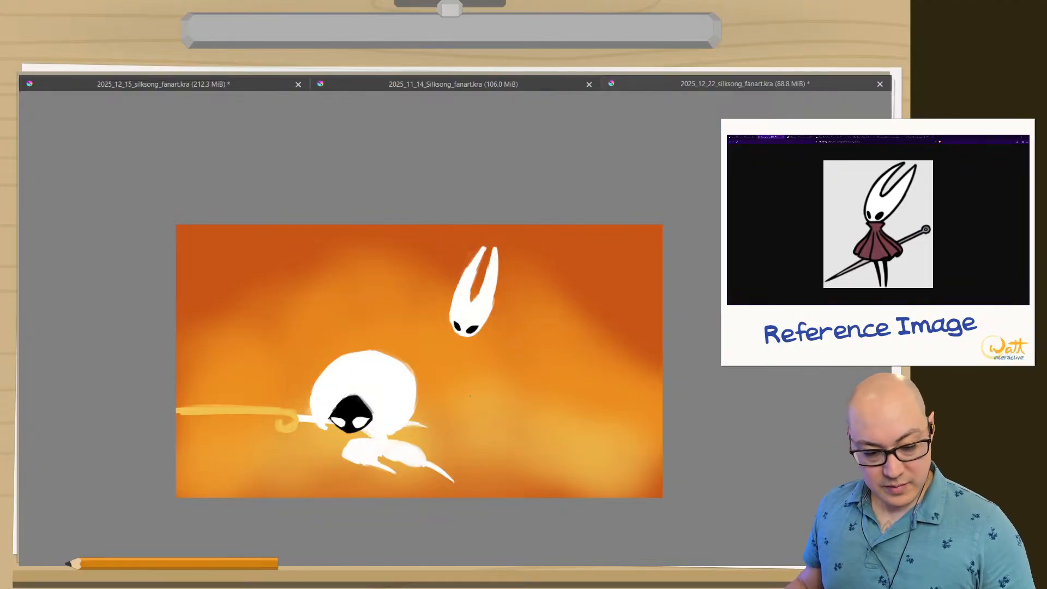
key(Tab)
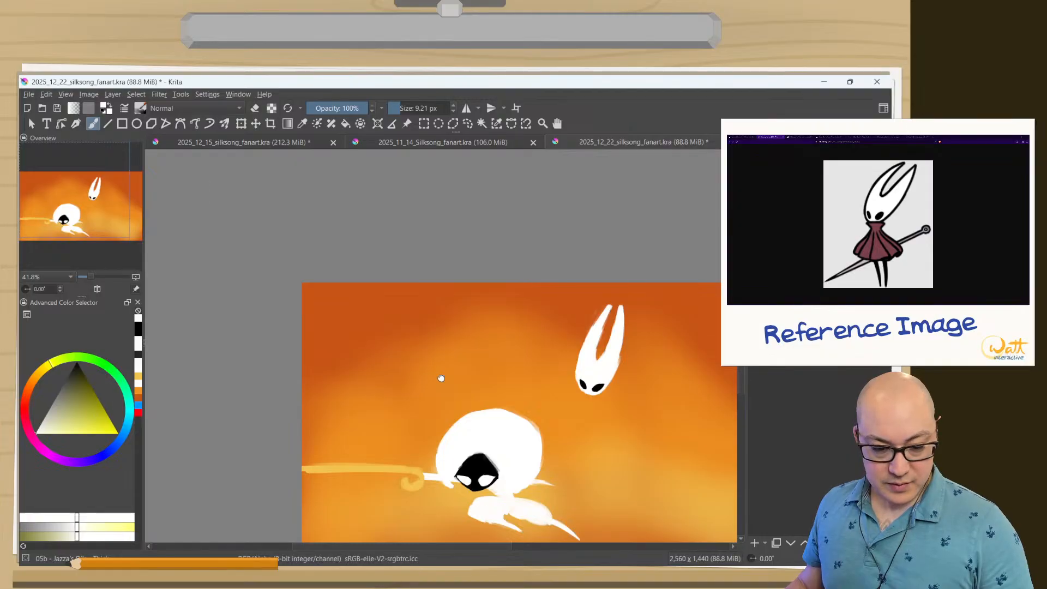
drag(370, 322, 345, 309)
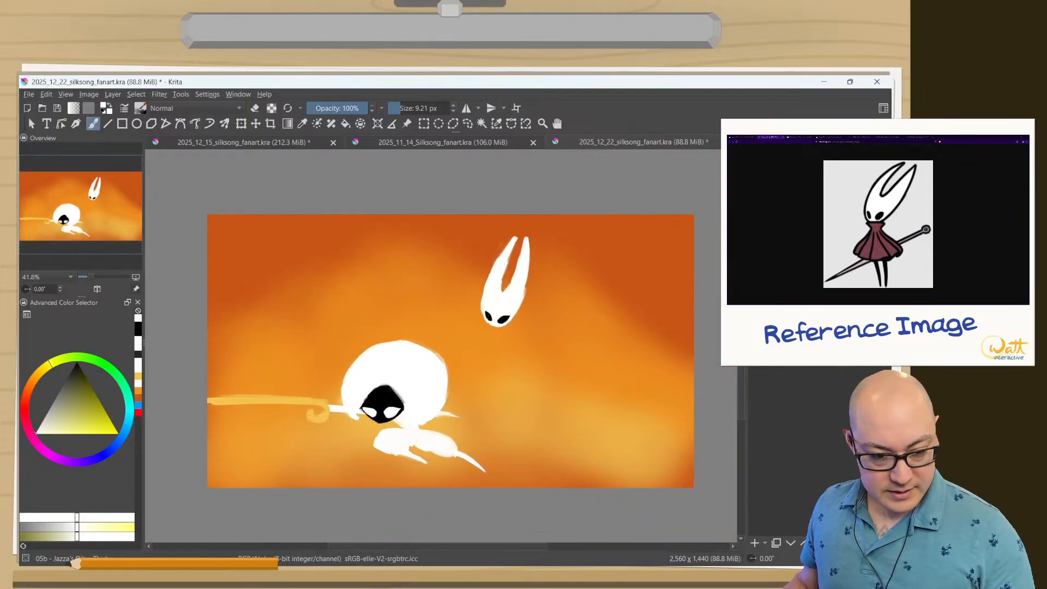
right_click(285, 327)
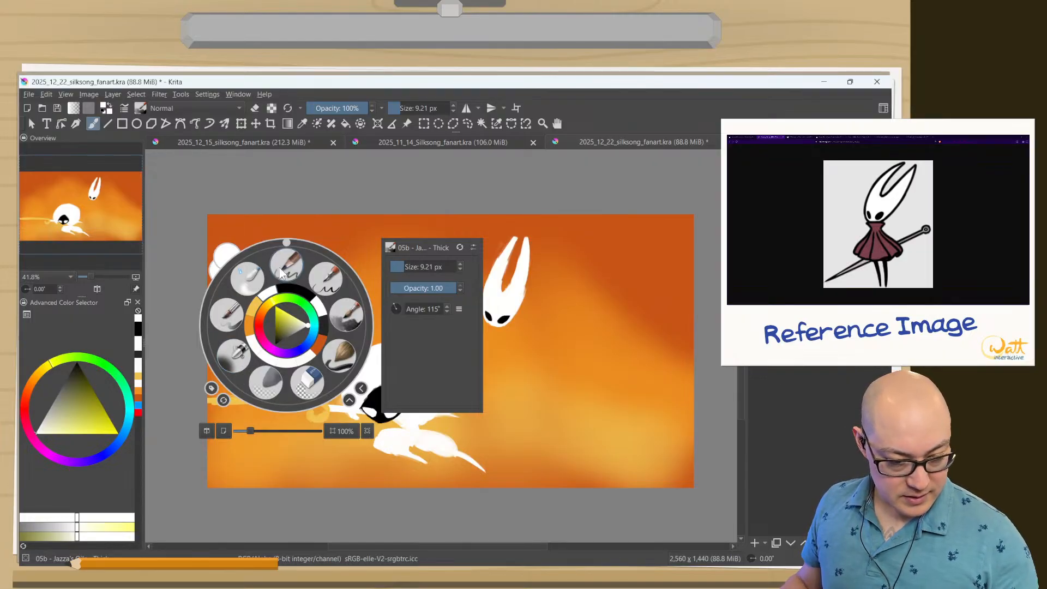
right_click(347, 317)
right_click(312, 326)
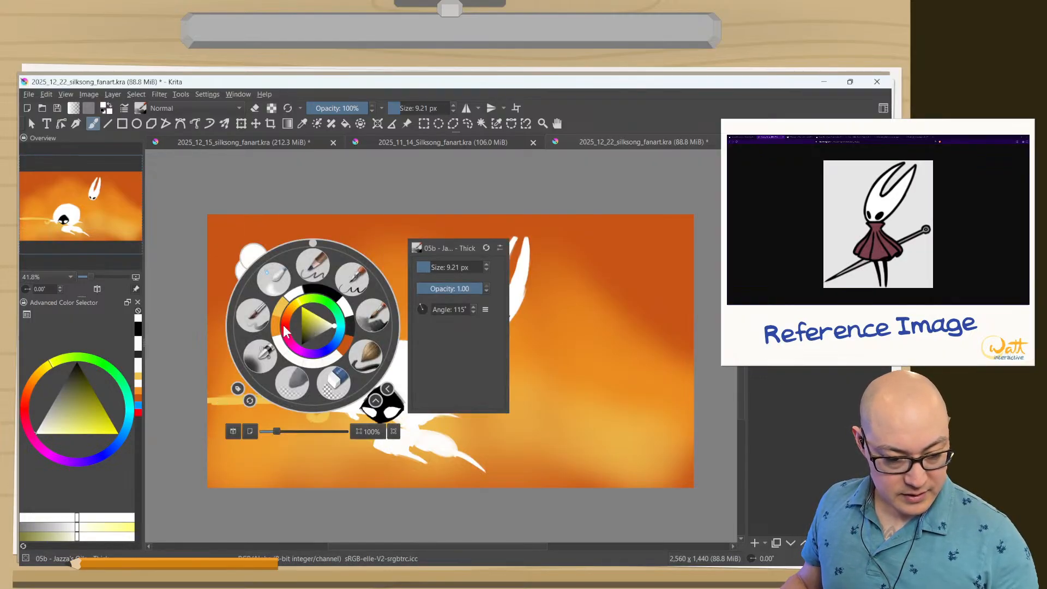
click(286, 323)
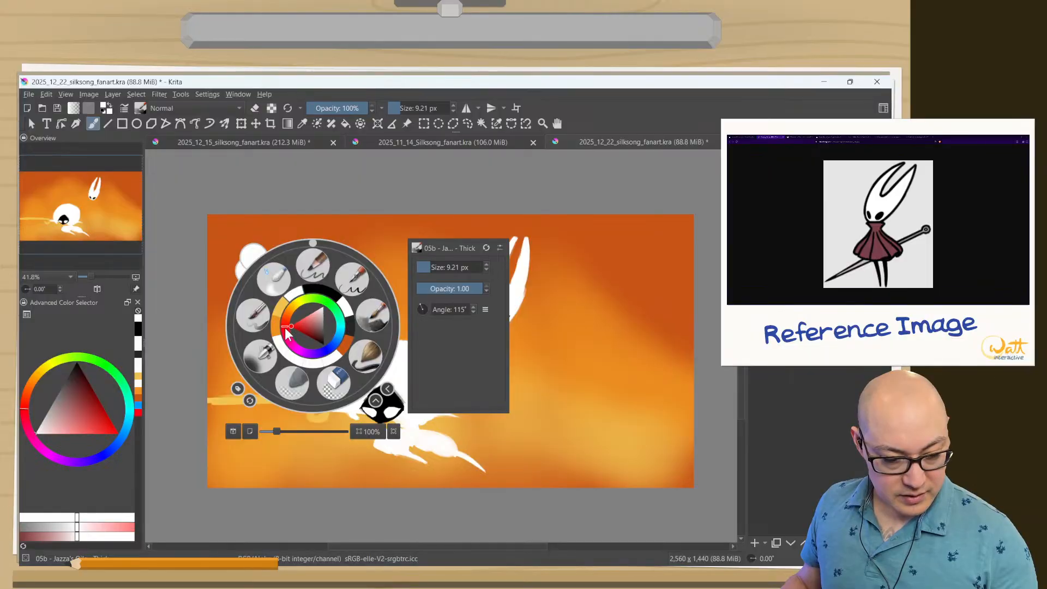
click(285, 328)
drag(284, 326, 286, 328)
key(Escape)
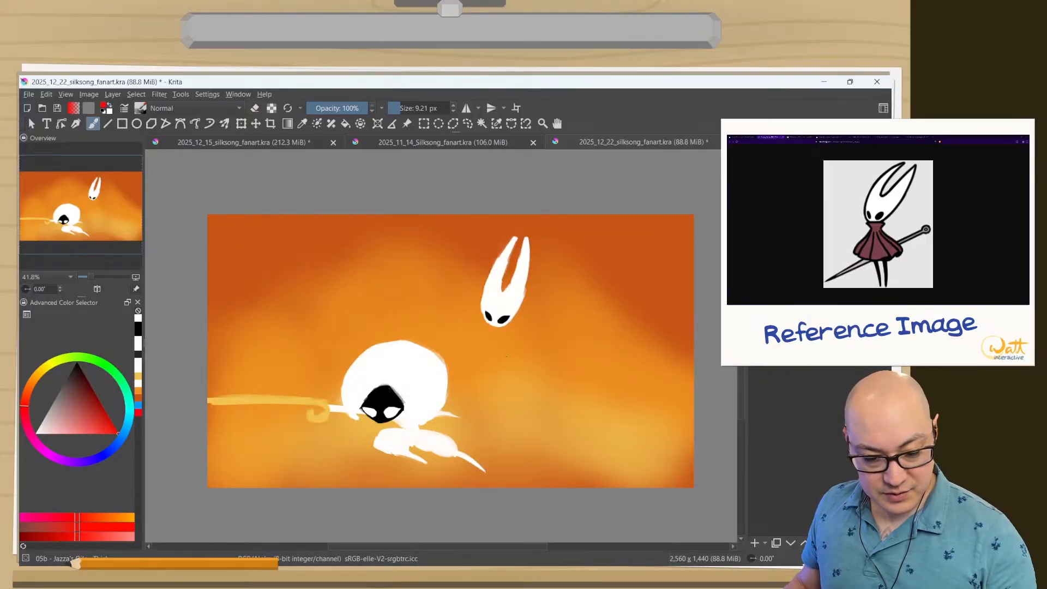
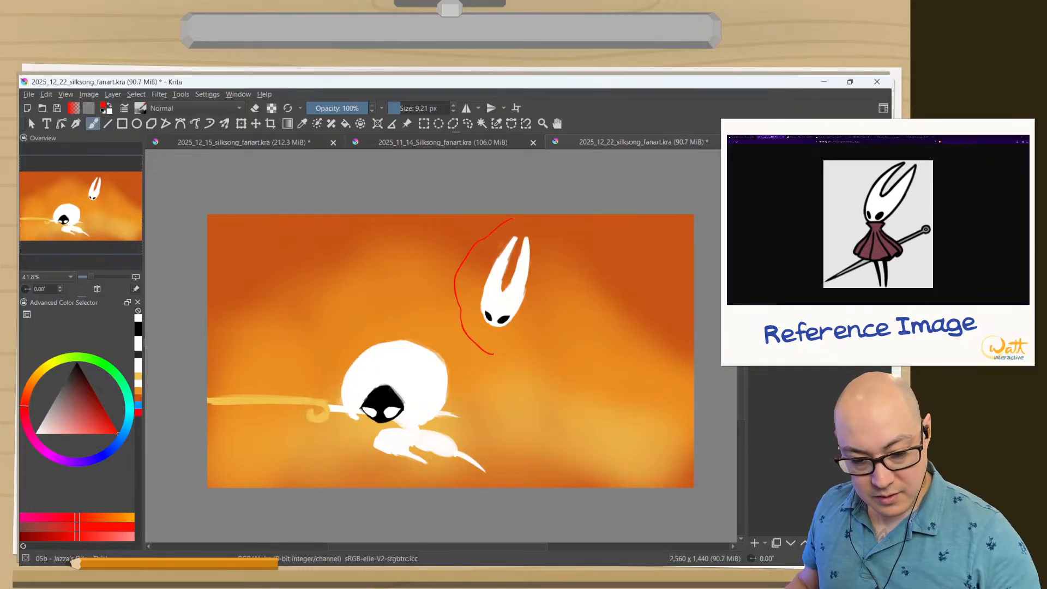
Outline a rounded cloak around Hornet's mask, reload the original brush preset at 80 px, and fill the shape solid red.
mouse_move(513, 218)
mouse_down()
mouse_move(569, 218)
mouse_move(616, 237)
mouse_up()
right_click(340, 359)
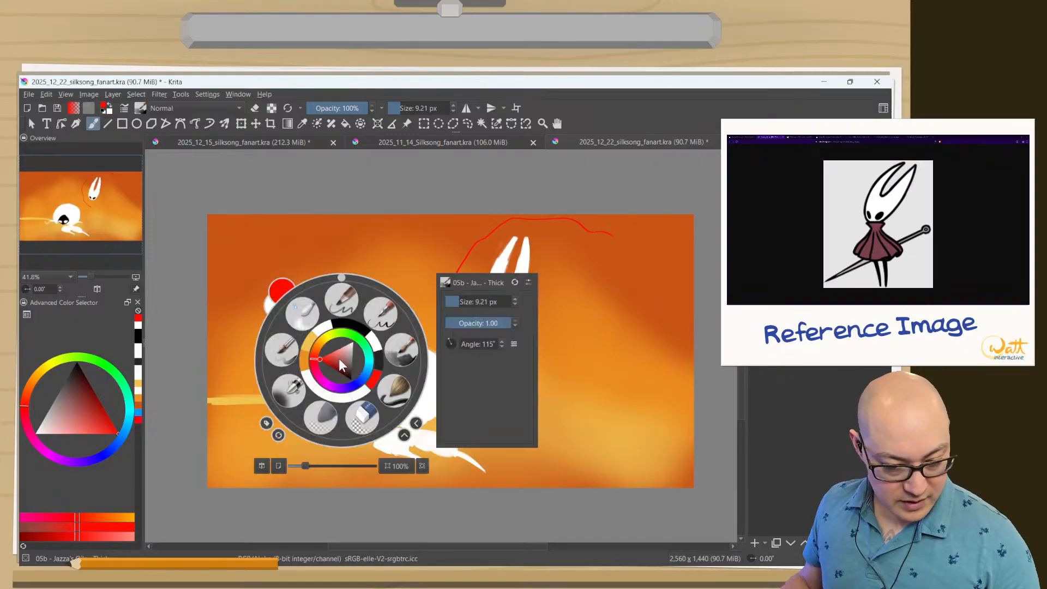
click(291, 109)
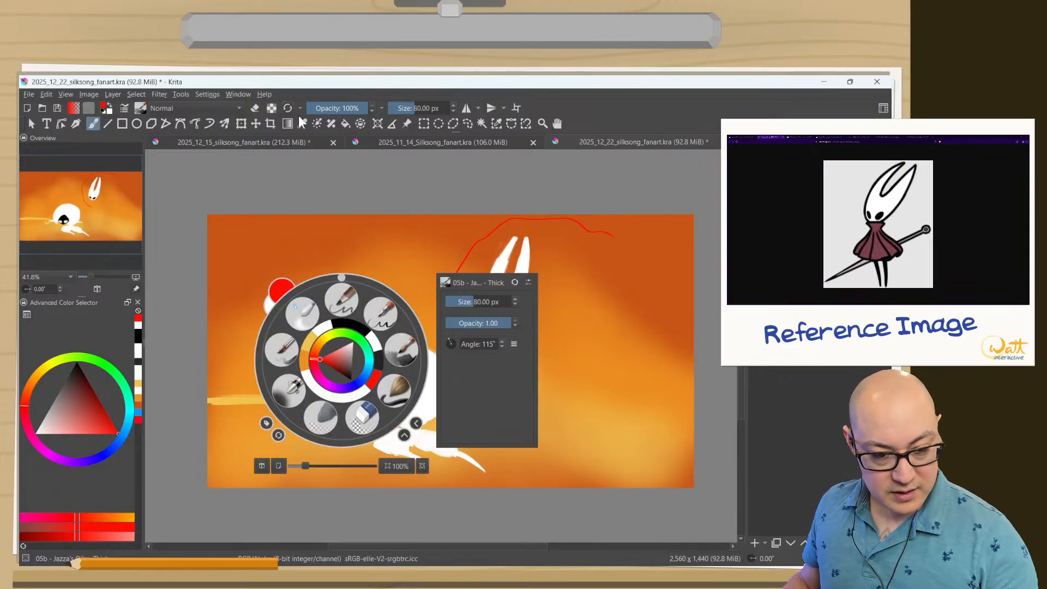
click(524, 254)
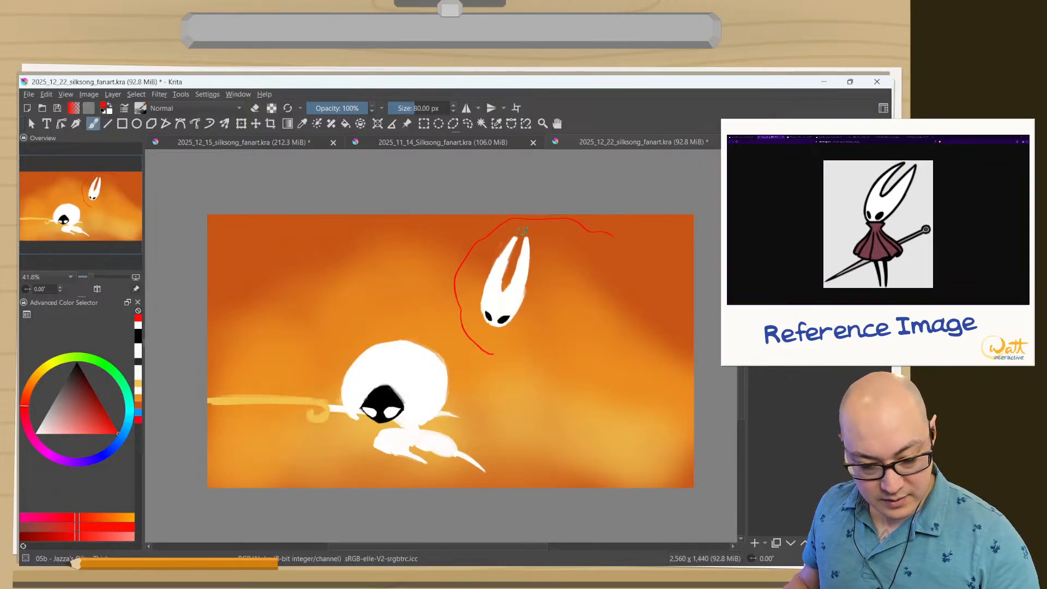
mouse_move(568, 224)
mouse_down()
mouse_move(595, 247)
mouse_move(596, 306)
mouse_move(555, 356)
mouse_move(478, 347)
mouse_move(451, 313)
mouse_move(448, 278)
mouse_move(470, 250)
mouse_move(536, 222)
mouse_move(478, 222)
mouse_move(483, 245)
mouse_move(540, 220)
mouse_move(586, 230)
mouse_move(534, 219)
mouse_move(573, 234)
mouse_move(588, 280)
mouse_up()
mouse_move(521, 293)
mouse_down()
mouse_move(587, 260)
mouse_move(581, 242)
mouse_move(541, 239)
mouse_move(538, 226)
mouse_move(519, 238)
mouse_move(515, 275)
mouse_move(496, 283)
mouse_move(508, 276)
mouse_move(490, 265)
mouse_move(492, 295)
mouse_move(473, 298)
mouse_move(495, 291)
mouse_move(511, 335)
mouse_move(514, 326)
mouse_move(538, 357)
mouse_move(536, 311)
mouse_move(544, 300)
mouse_move(558, 306)
mouse_move(548, 291)
mouse_move(574, 278)
mouse_up()
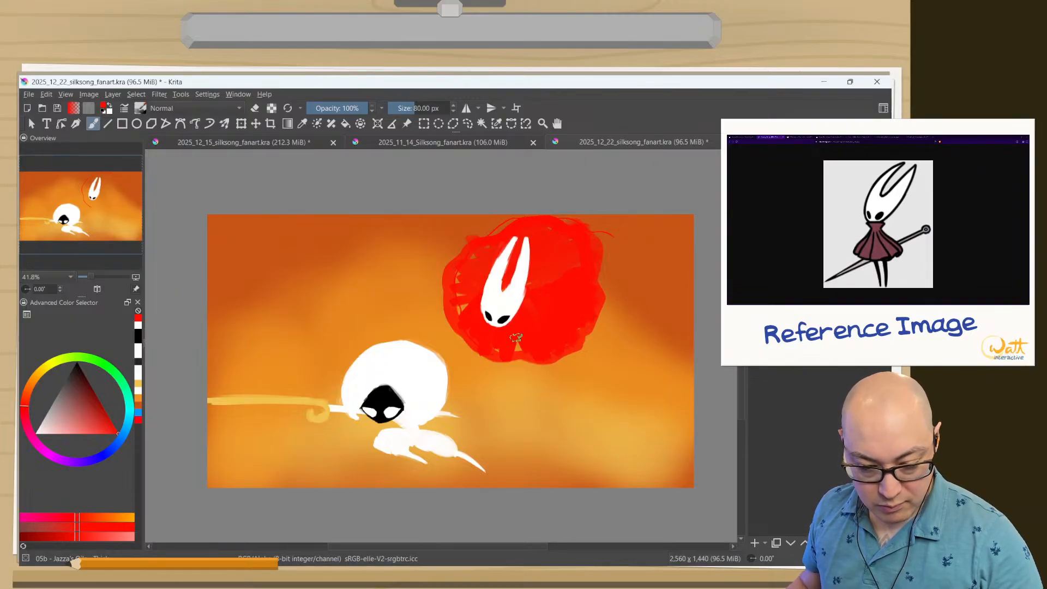
mouse_move(516, 338)
mouse_down()
mouse_move(484, 348)
mouse_move(467, 320)
mouse_move(475, 275)
mouse_move(475, 298)
mouse_move(473, 285)
mouse_move(465, 299)
mouse_move(452, 274)
mouse_move(469, 258)
mouse_up()
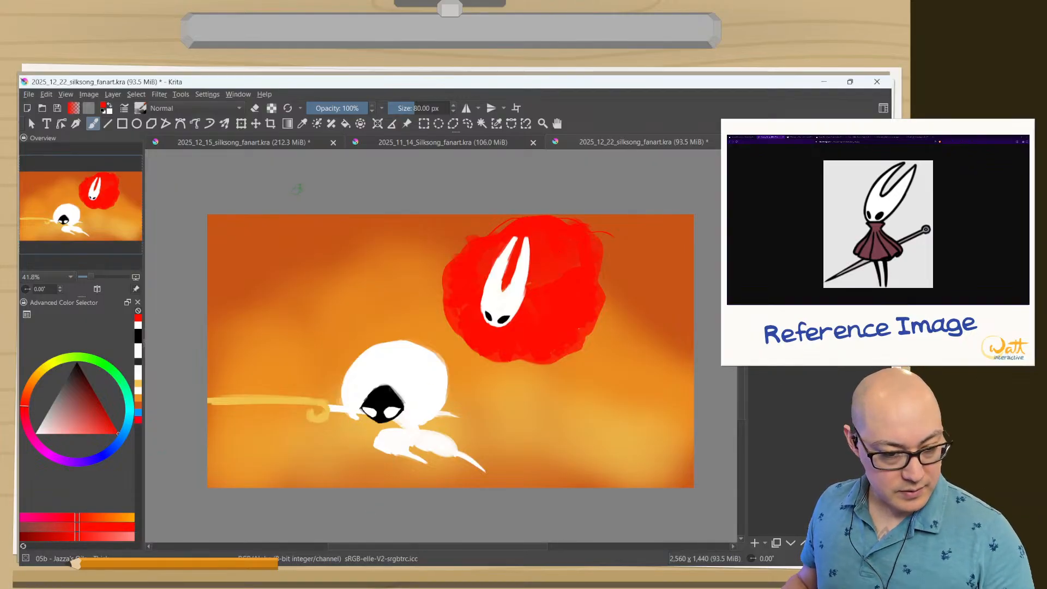
Shift the red cloak left behind the stationary mask and paint over the small gap in its middle.
click(255, 123)
drag(430, 316, 393, 307)
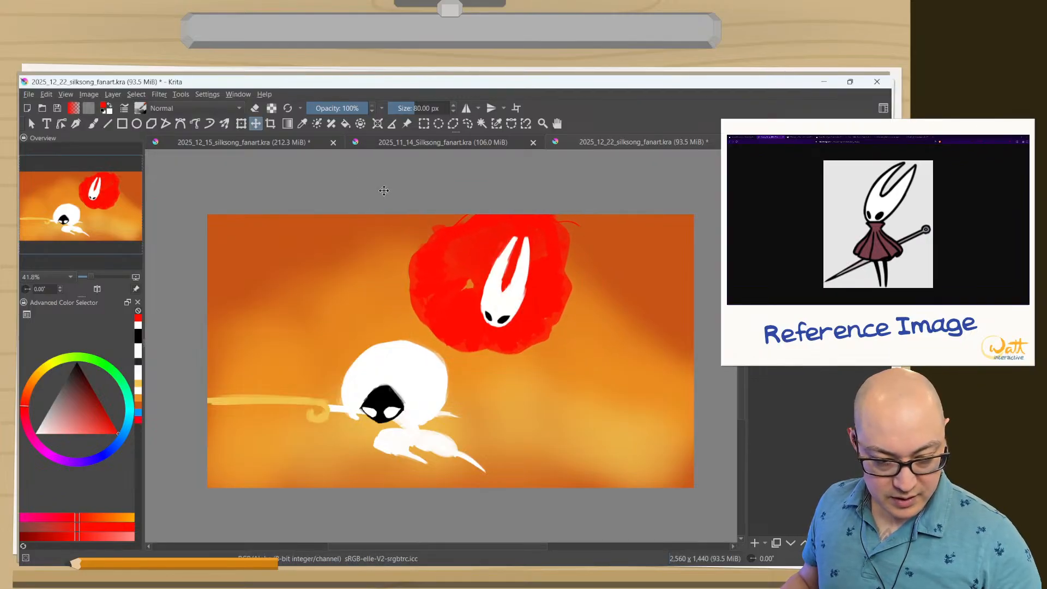
drag(430, 274, 426, 271)
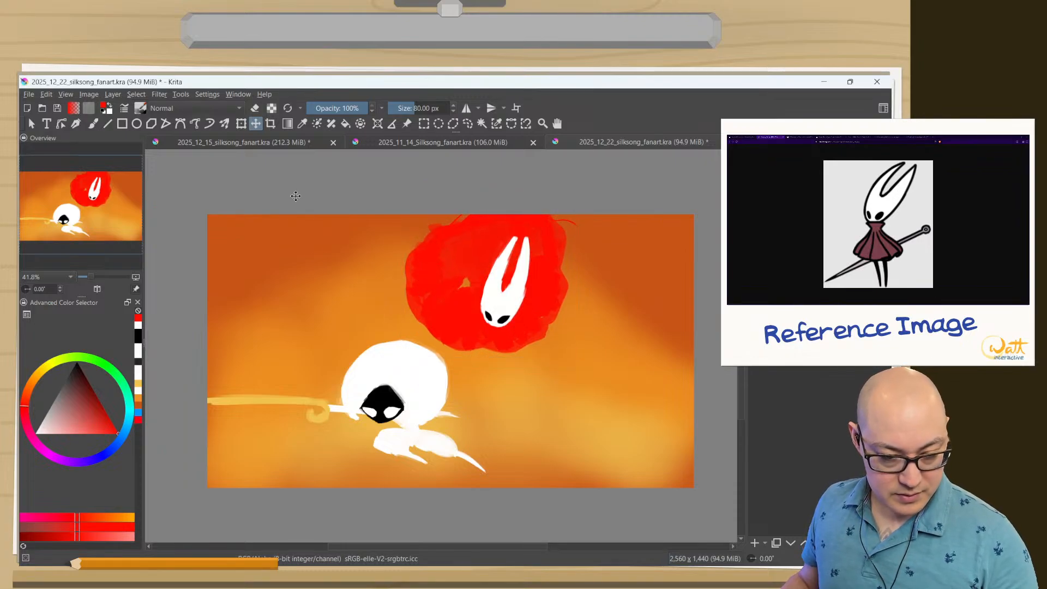
key(b)
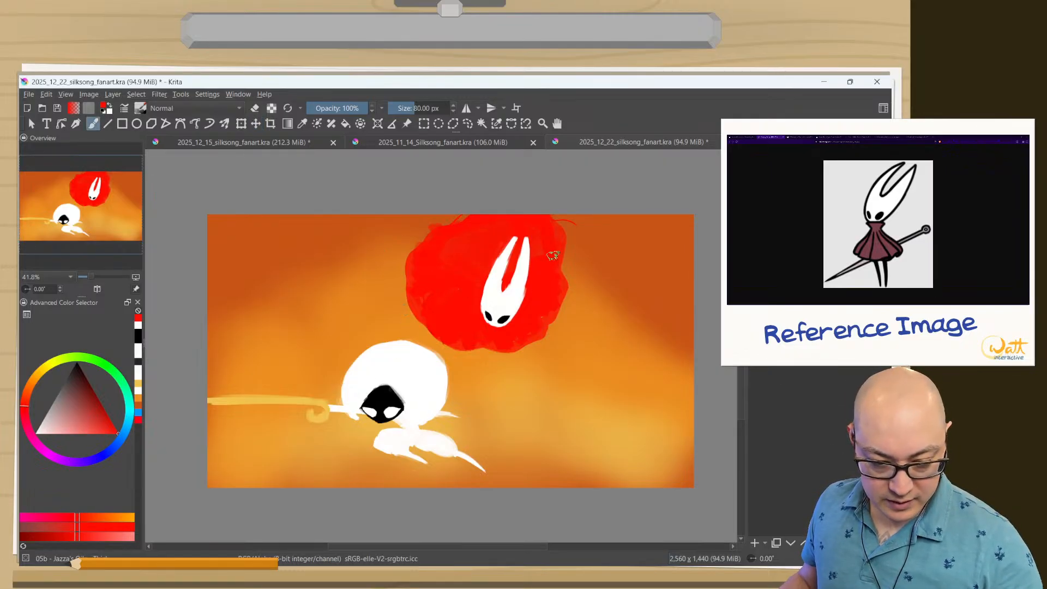
Erase the ragged right side of the red cloak to a smooth curve running close beside the mask.
key(e)
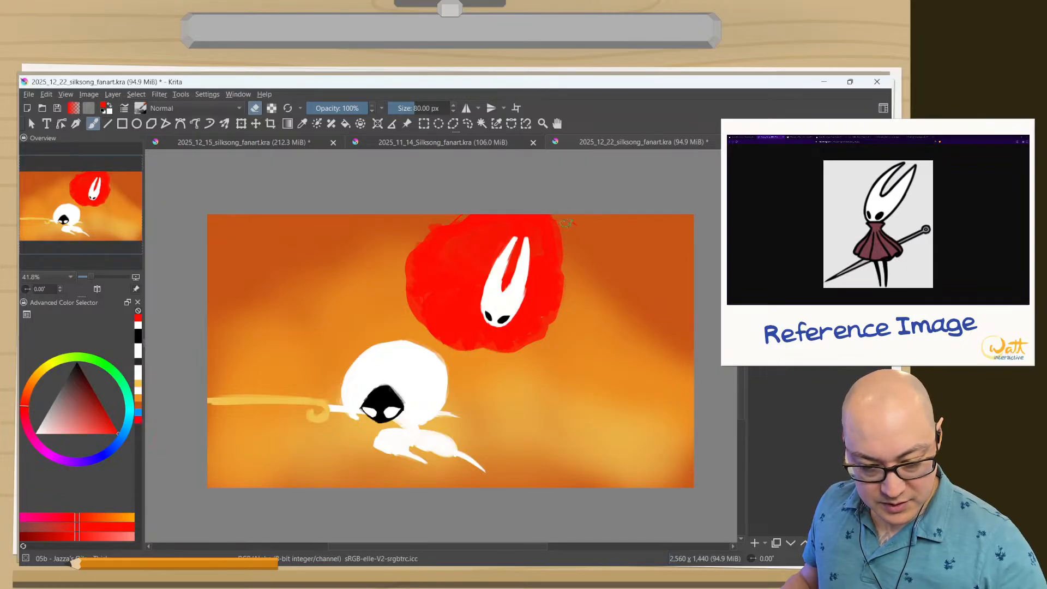
mouse_move(567, 224)
mouse_down()
mouse_move(556, 327)
mouse_move(527, 352)
mouse_up()
drag(559, 299, 508, 358)
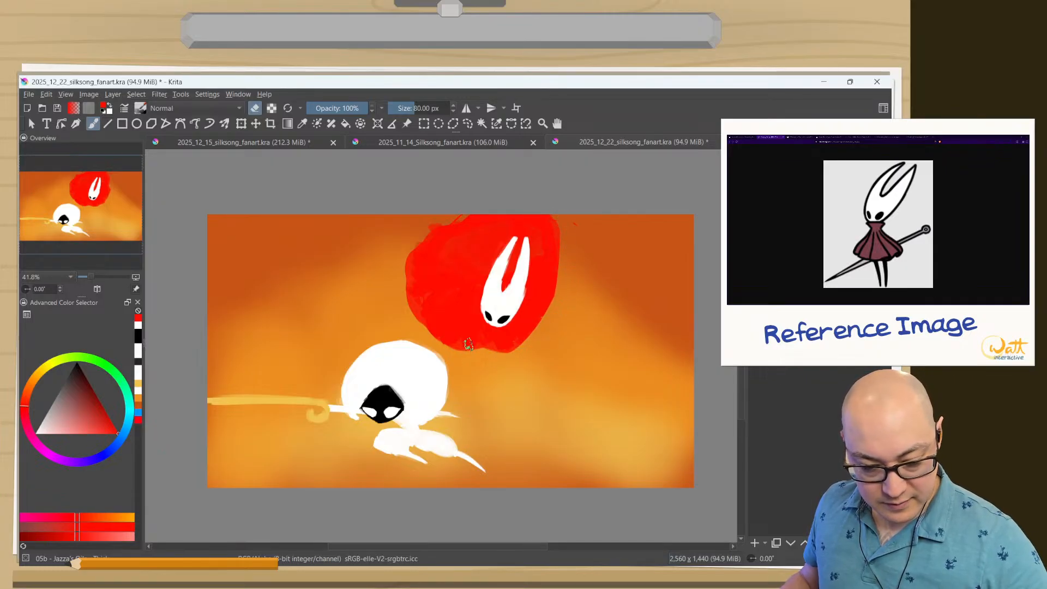
drag(558, 229, 553, 284)
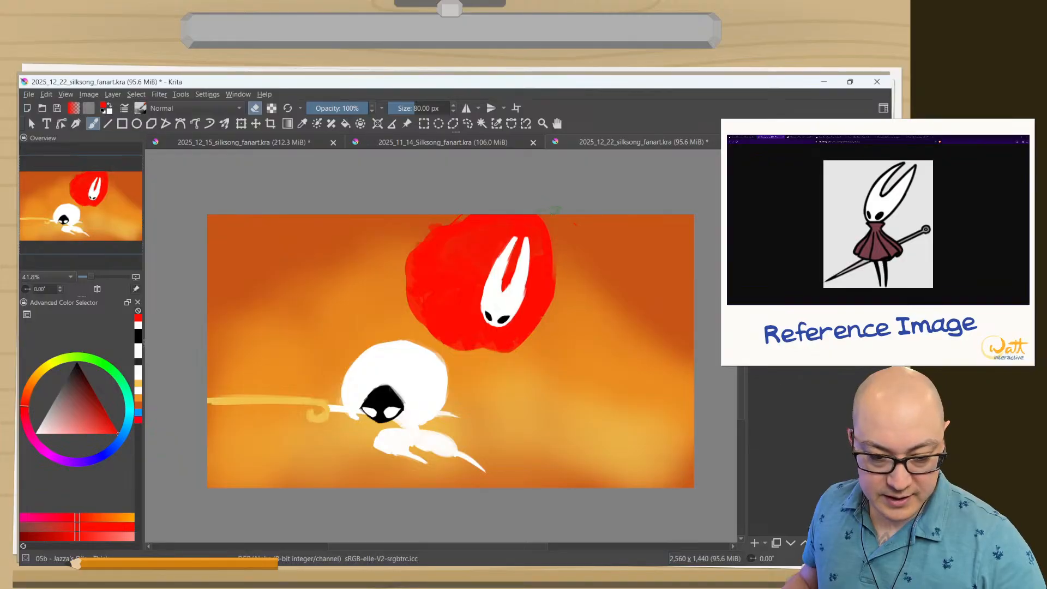
drag(552, 236, 545, 328)
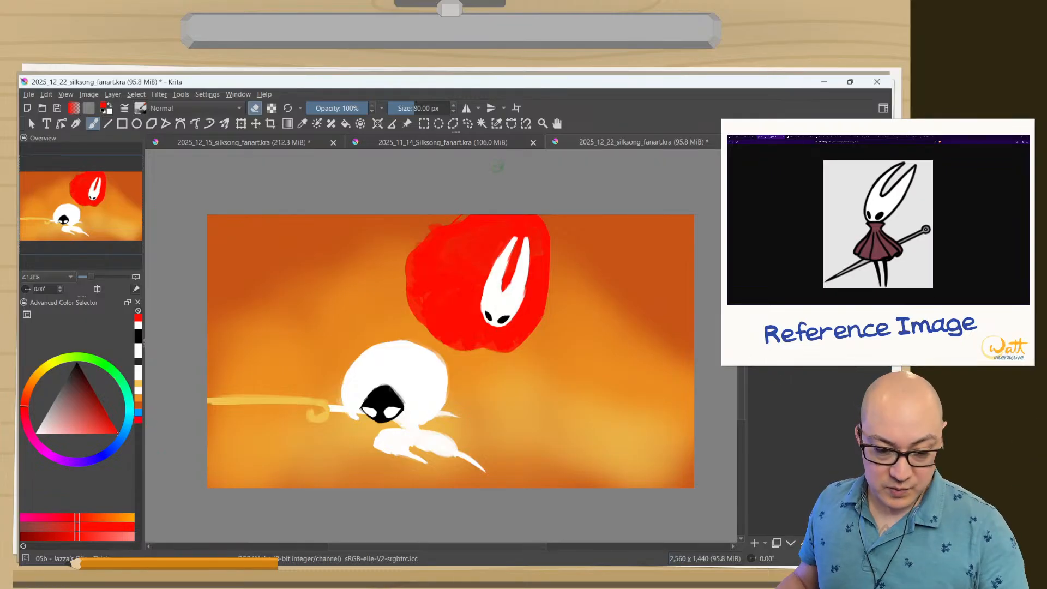
Carve a scalloped hem into the cloak's left side, alternating erasing with red touch-ups along the edges.
mouse_move(458, 227)
mouse_down()
mouse_move(436, 231)
mouse_move(425, 204)
mouse_move(472, 182)
mouse_move(444, 233)
mouse_move(473, 225)
mouse_move(458, 219)
mouse_move(471, 216)
mouse_move(425, 238)
mouse_move(441, 229)
mouse_move(414, 248)
mouse_move(408, 270)
mouse_move(399, 258)
mouse_move(400, 307)
mouse_move(414, 325)
mouse_move(446, 292)
mouse_move(423, 325)
mouse_move(416, 321)
mouse_move(436, 336)
mouse_up()
key(e)
key(e)
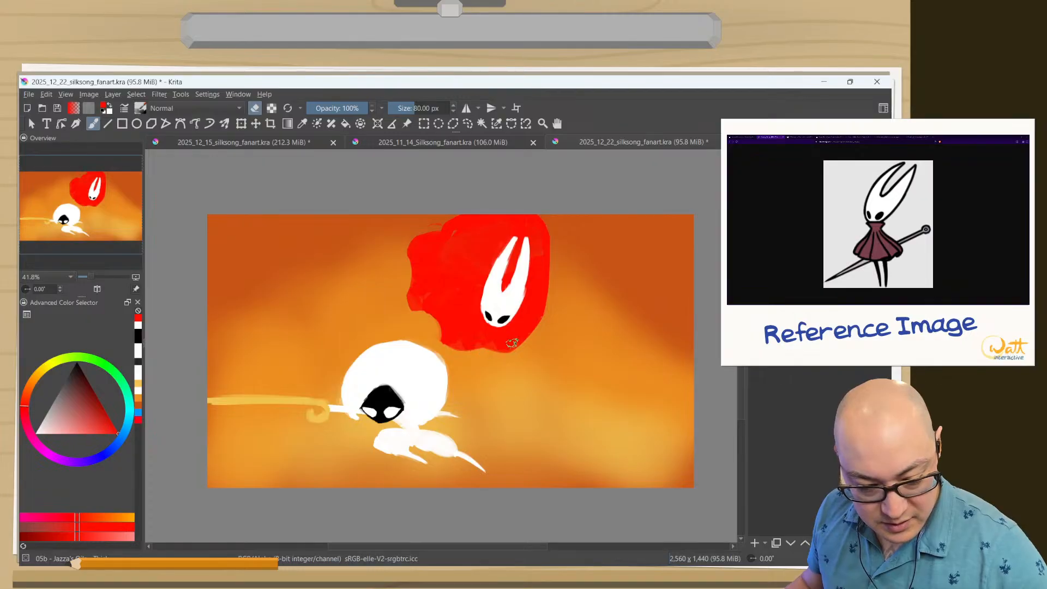
key(e)
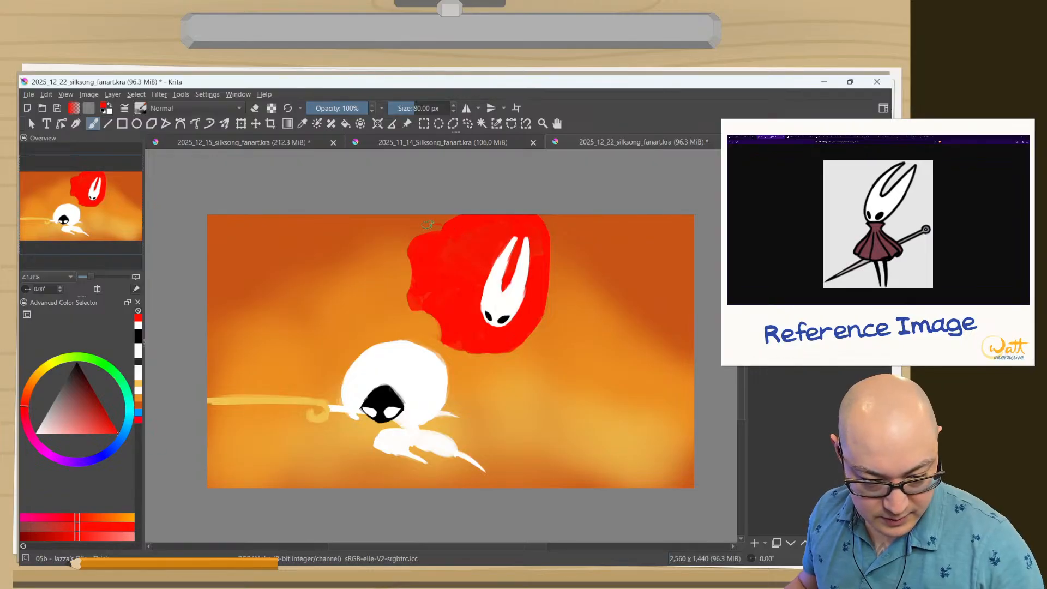
key(e)
mouse_move(460, 217)
mouse_down()
mouse_move(412, 240)
mouse_move(406, 293)
mouse_move(420, 322)
mouse_move(438, 325)
mouse_move(448, 310)
mouse_move(437, 324)
mouse_move(466, 358)
mouse_up()
key(e)
key(e)
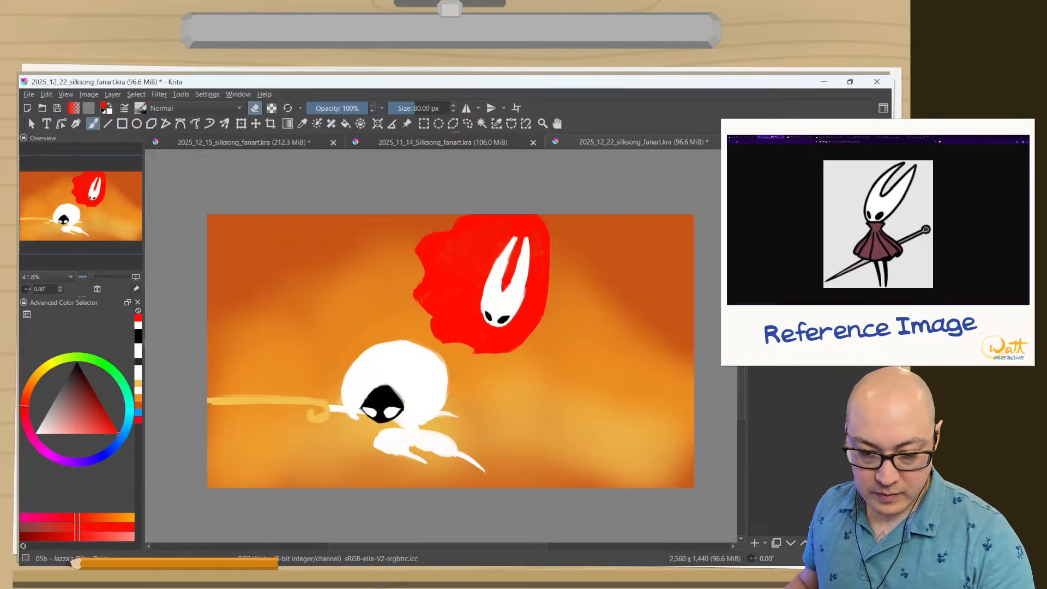
Move the cloak and mask slightly right together, and rotate the cloak alone clockwise behind the mask.
click(259, 125)
drag(409, 313, 429, 314)
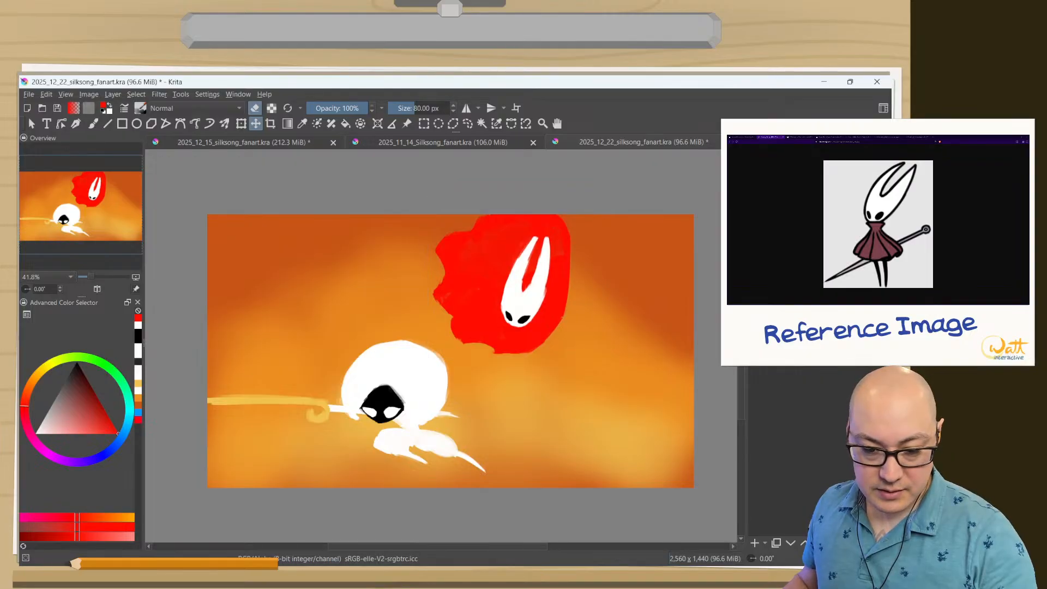
click(242, 123)
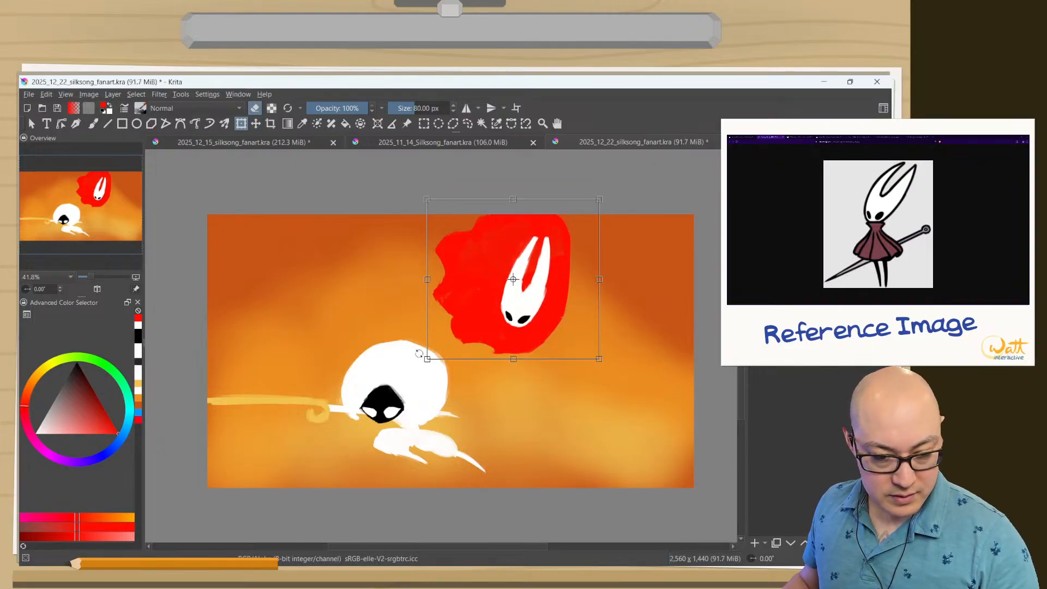
drag(419, 353, 424, 296)
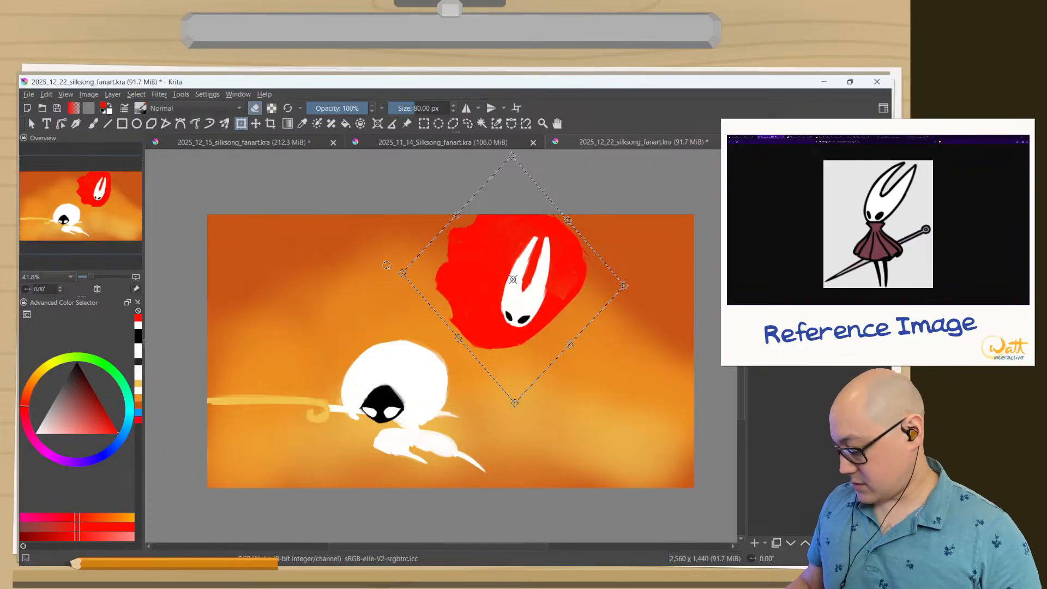
drag(386, 265, 386, 262)
drag(461, 287, 450, 297)
drag(467, 162, 436, 152)
drag(435, 270, 439, 264)
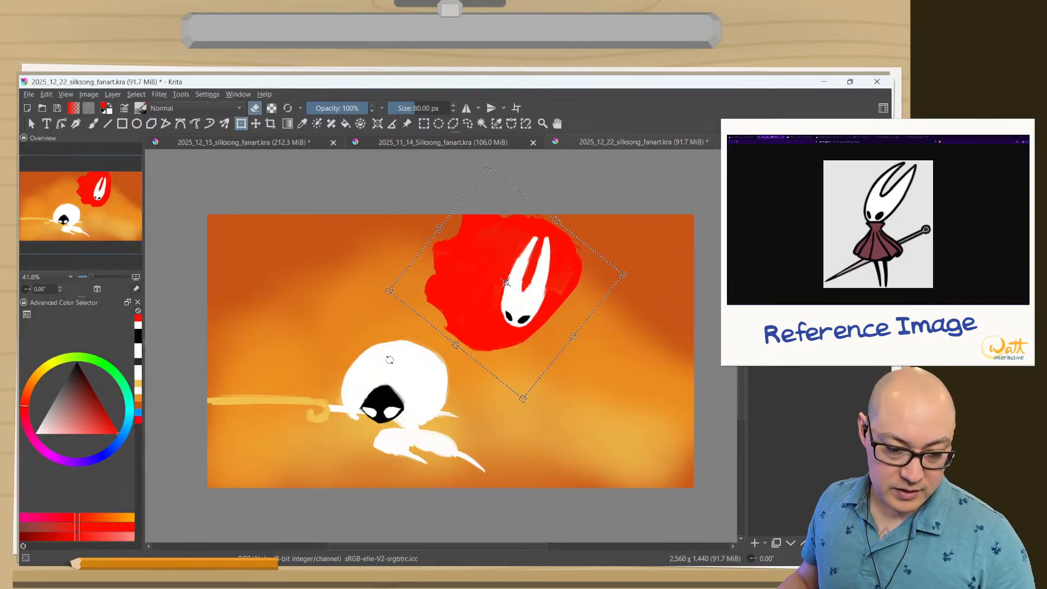
drag(394, 193, 424, 180)
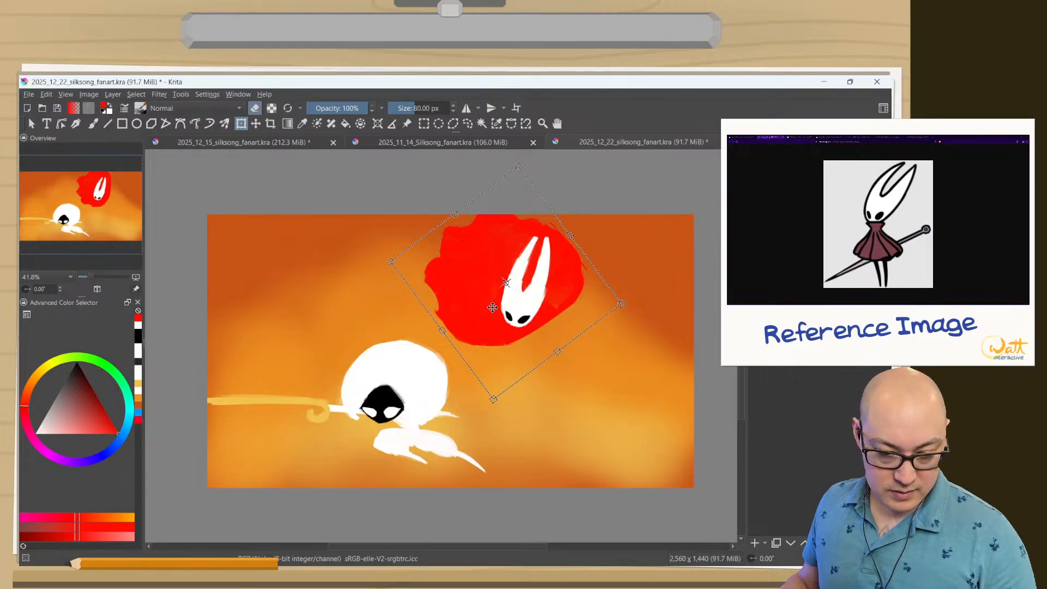
key(Return)
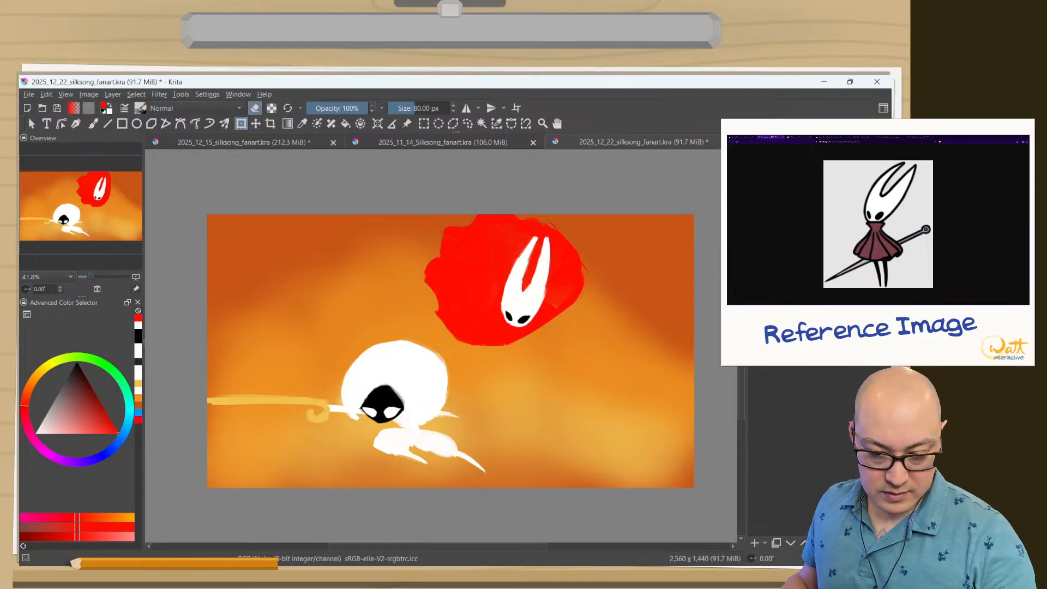
Rotate Hornet's mask counterclockwise until its horns point to the upper left, and shift it left within the cloak.
click(512, 301)
drag(496, 220, 460, 319)
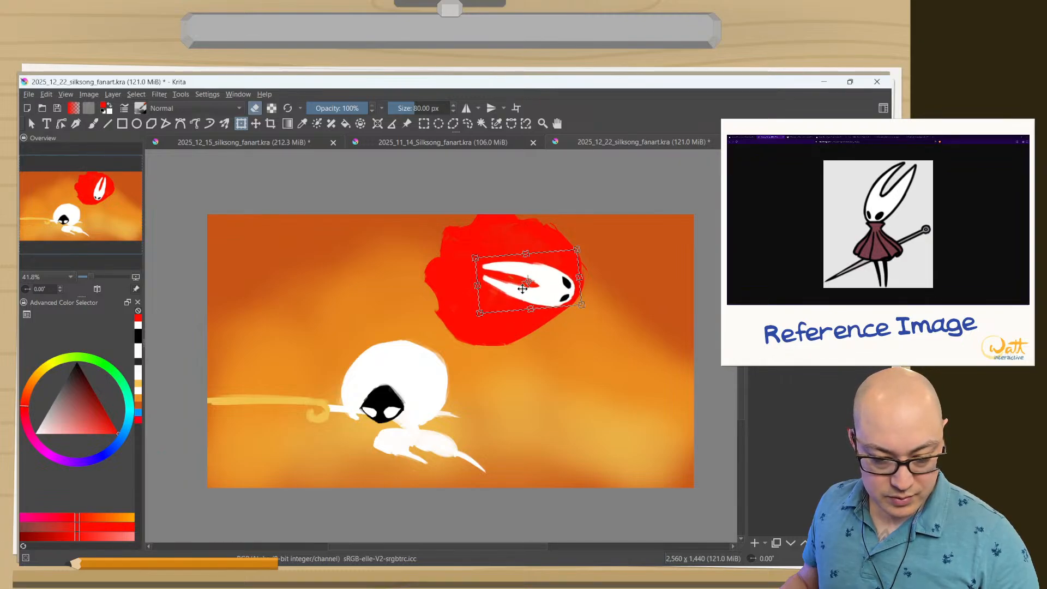
drag(522, 289, 495, 284)
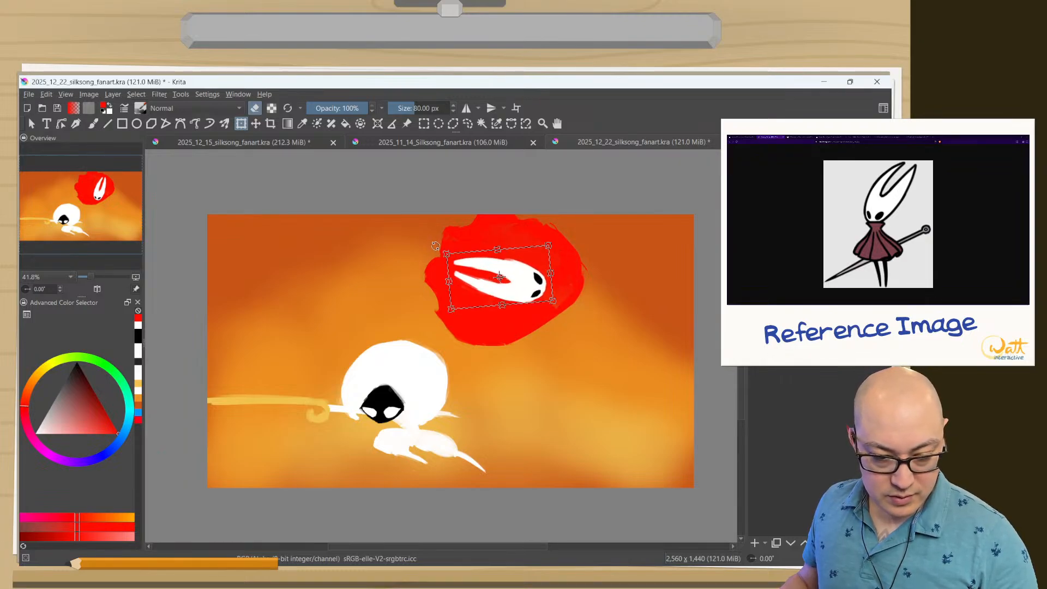
mouse_move(435, 246)
mouse_down()
mouse_move(446, 233)
mouse_move(435, 215)
mouse_move(433, 227)
mouse_up()
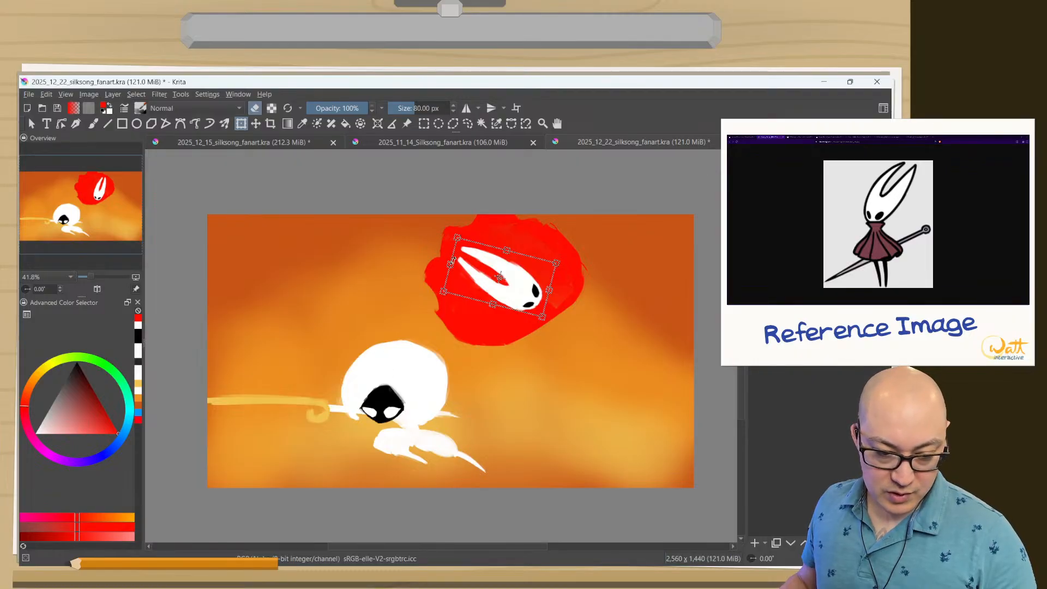
Try shortening and skewing the tilted mask, and undo those adjustments.
drag(452, 263, 511, 252)
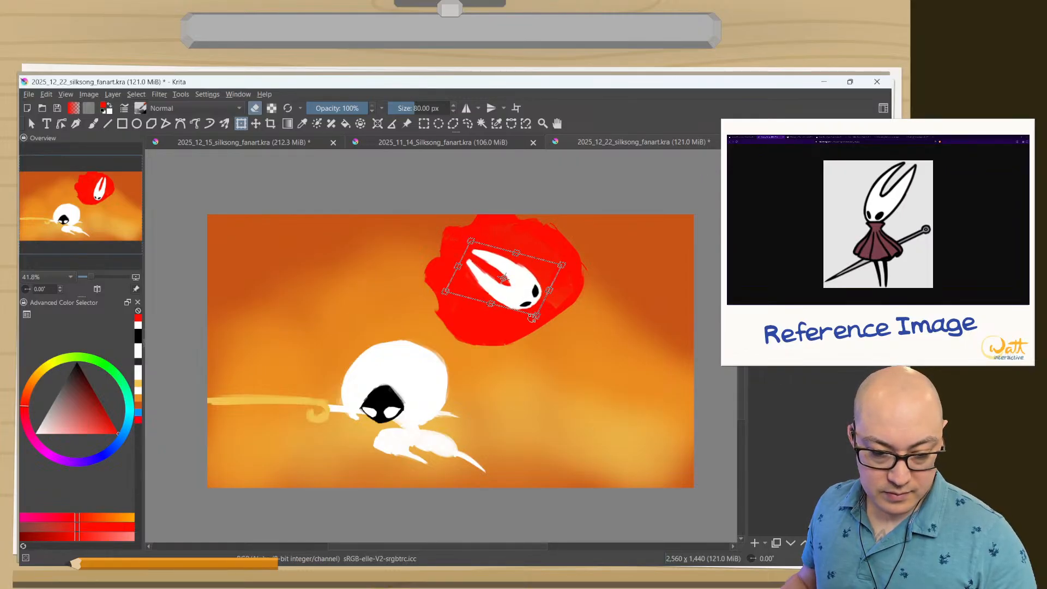
key(ctrl+z)
key(ctrl+z)
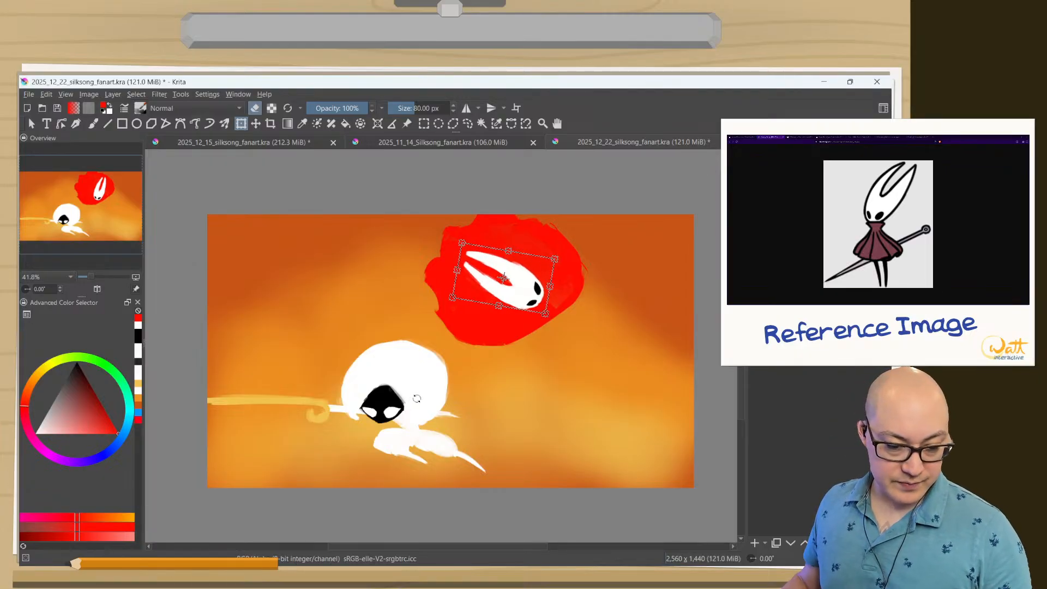
key(ctrl+z)
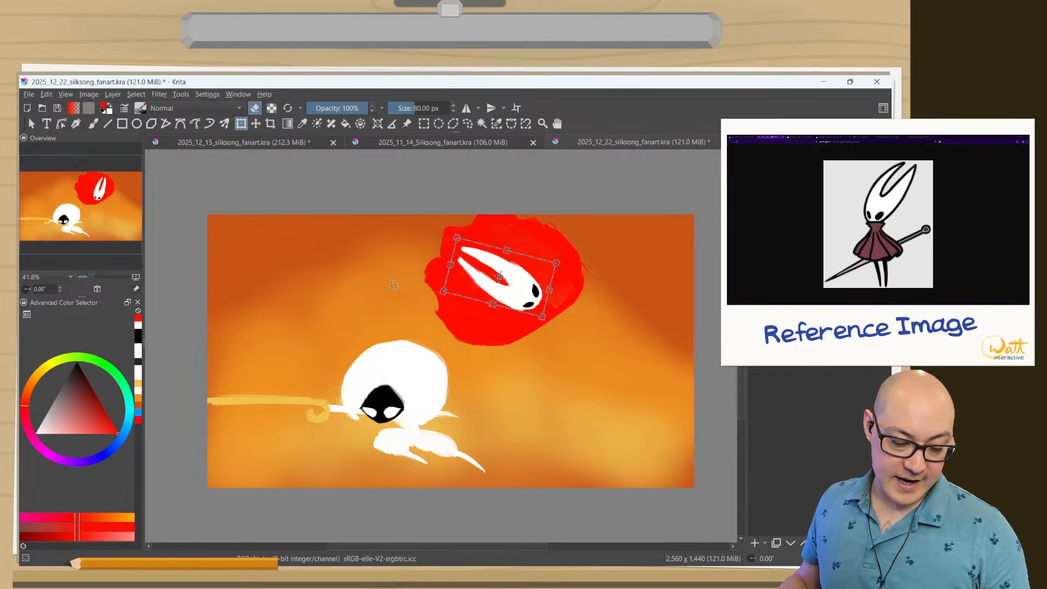
Apply the mask's tilt, rotate the cloak and mask together counterclockwise until the horns point lower left, and reposition them slightly right.
key(Return)
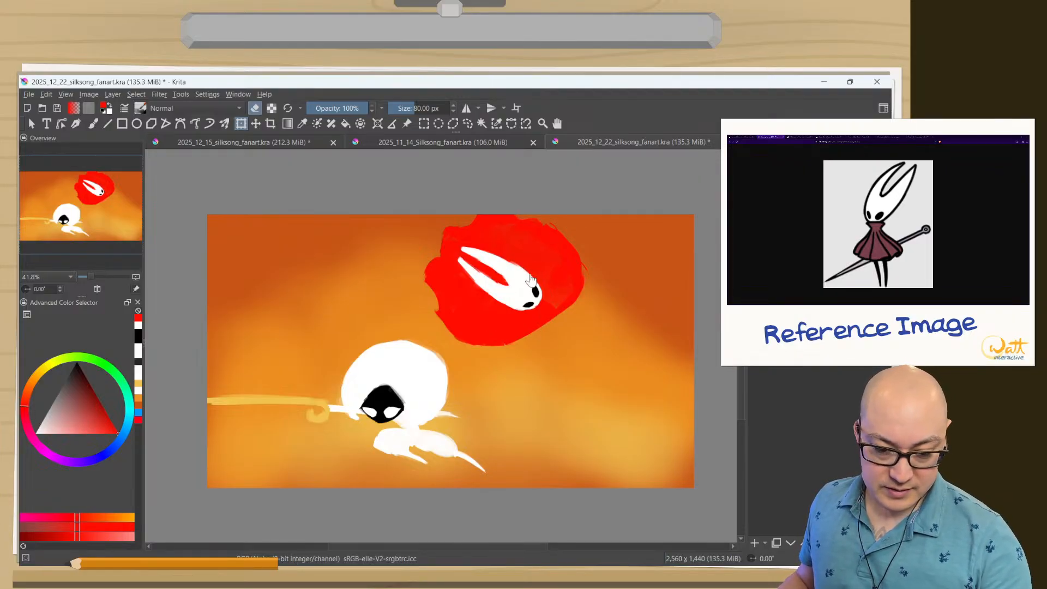
key(b)
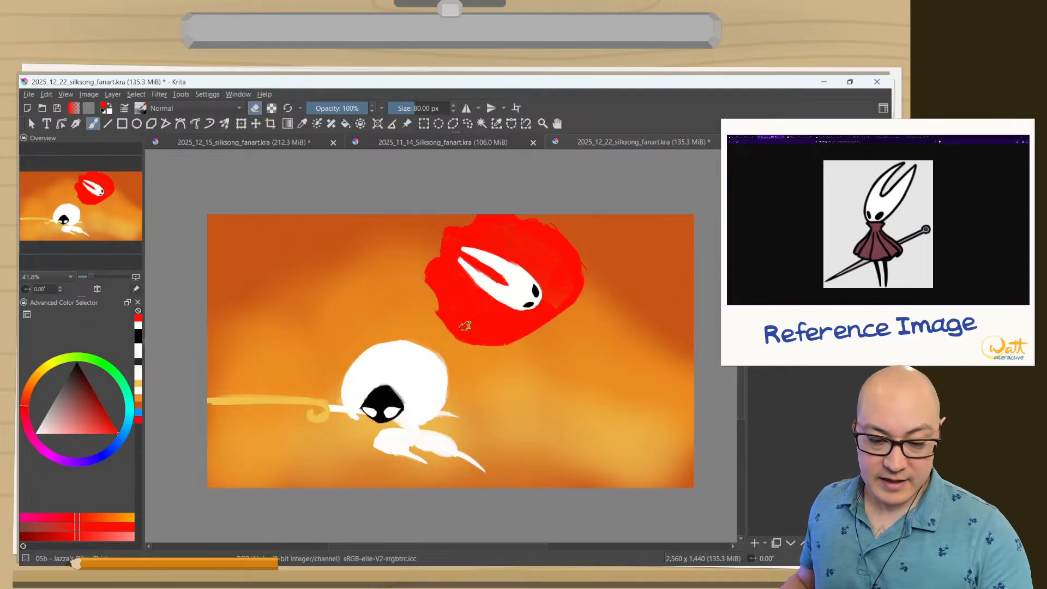
click(244, 125)
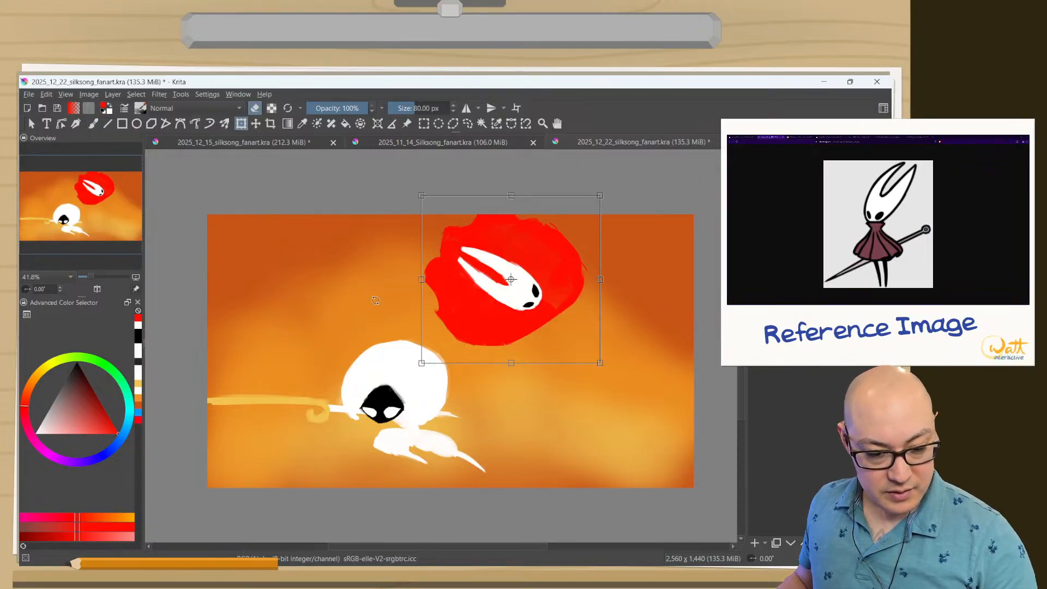
mouse_move(376, 301)
mouse_down()
mouse_move(404, 311)
mouse_move(376, 315)
mouse_up()
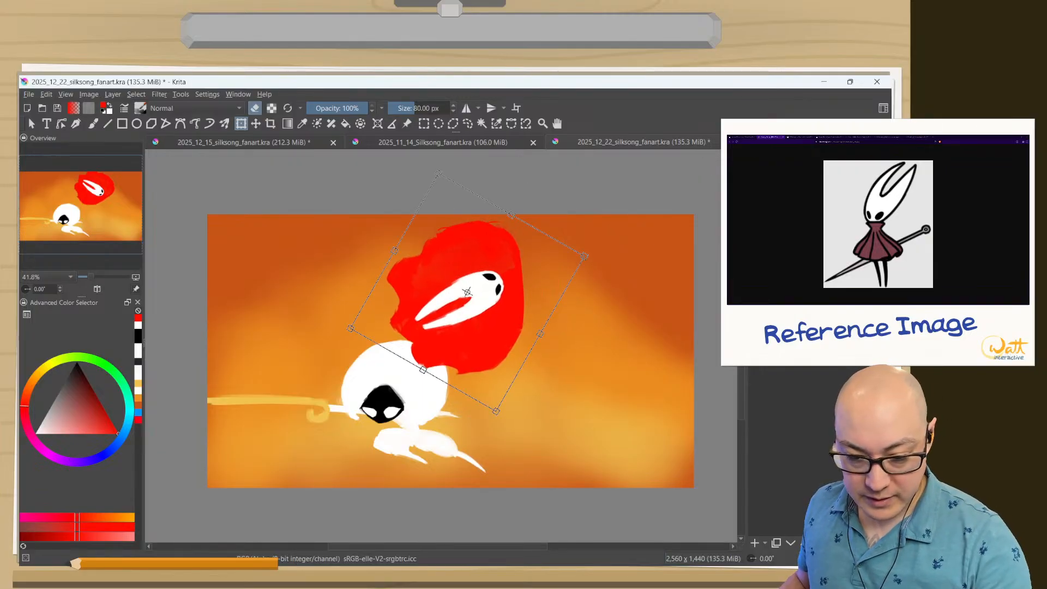
key(Return)
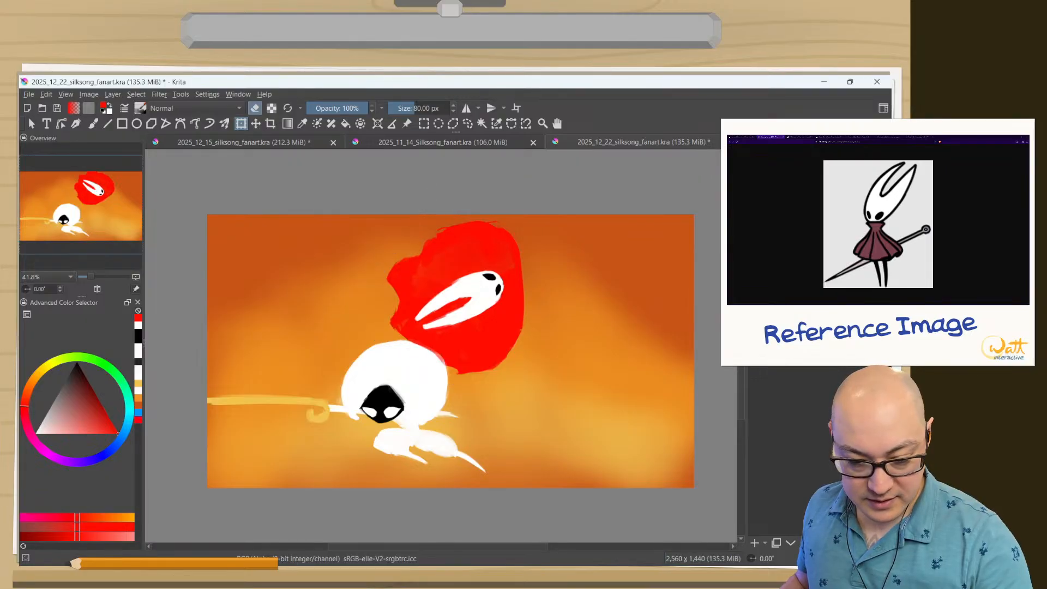
drag(433, 273, 452, 266)
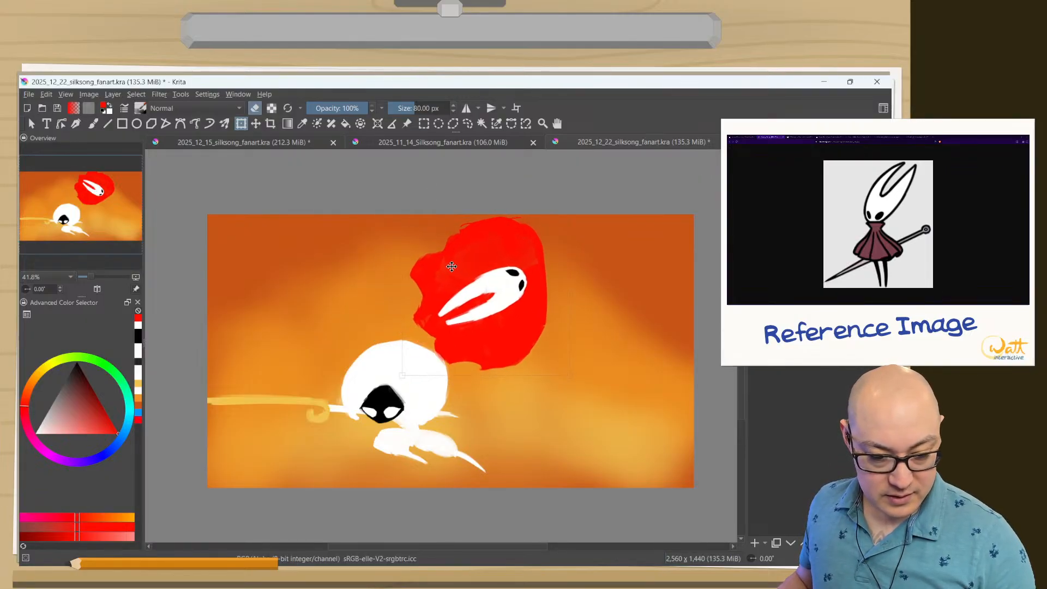
drag(439, 321, 428, 320)
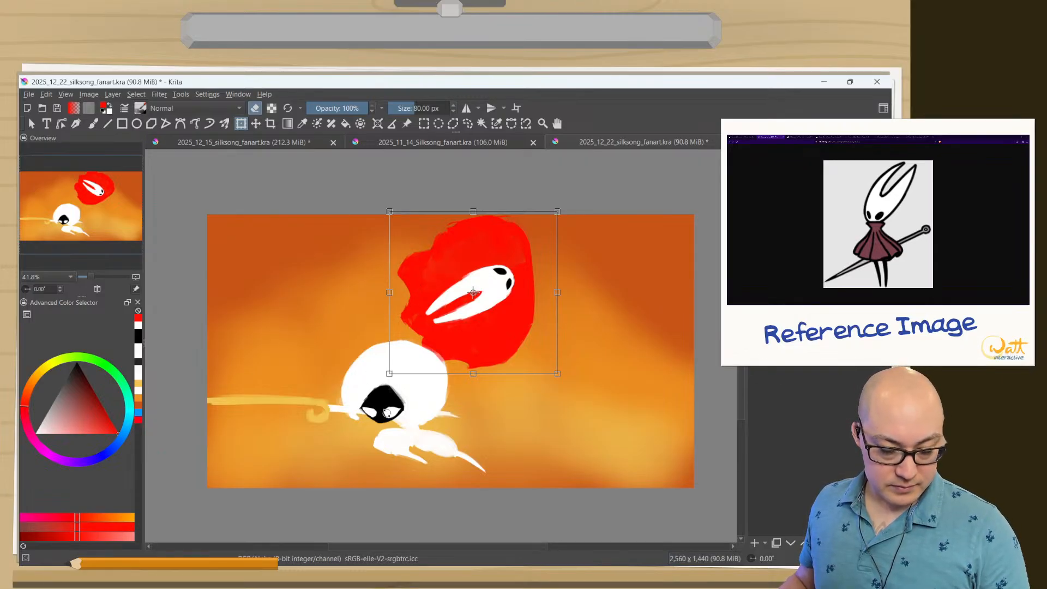
Rotate the cloak and mask together clockwise until the horns point straight up, and place them above and right of Lace.
drag(385, 390, 420, 157)
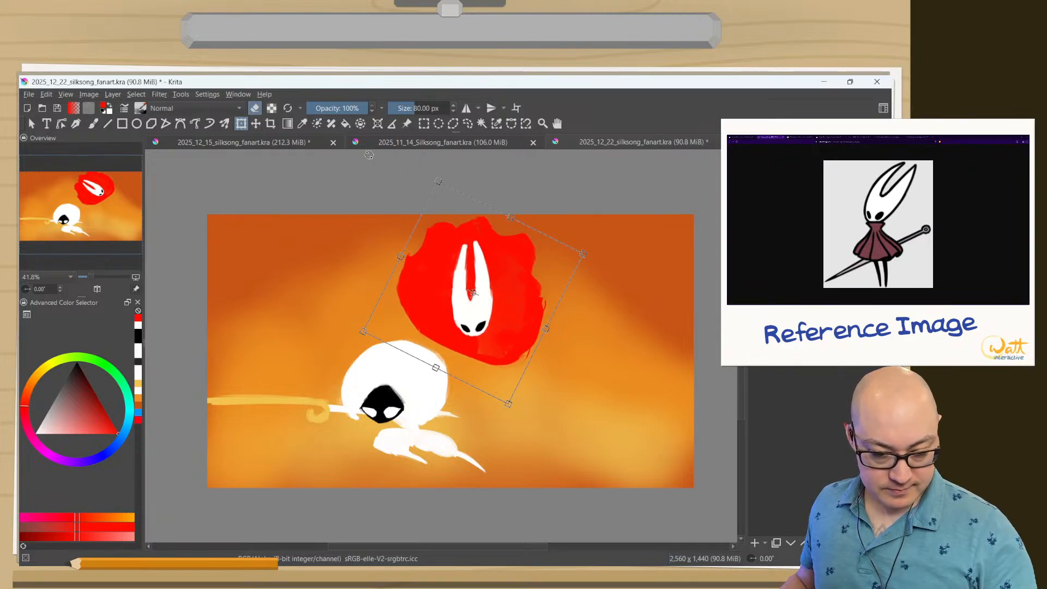
drag(438, 266, 438, 244)
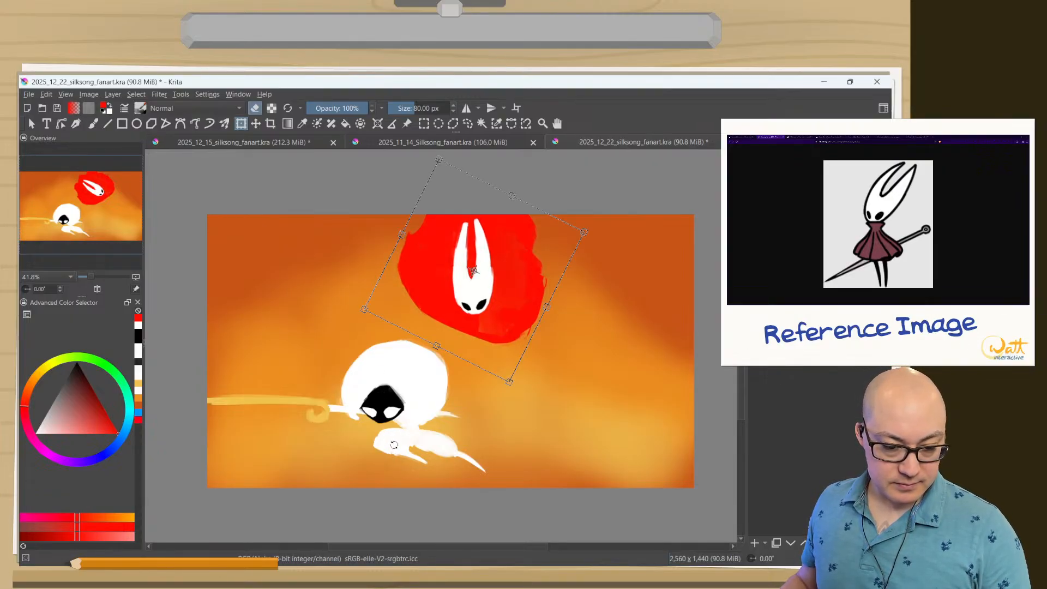
mouse_move(445, 316)
mouse_down()
mouse_move(474, 321)
mouse_move(407, 258)
mouse_move(495, 328)
mouse_move(442, 334)
mouse_up()
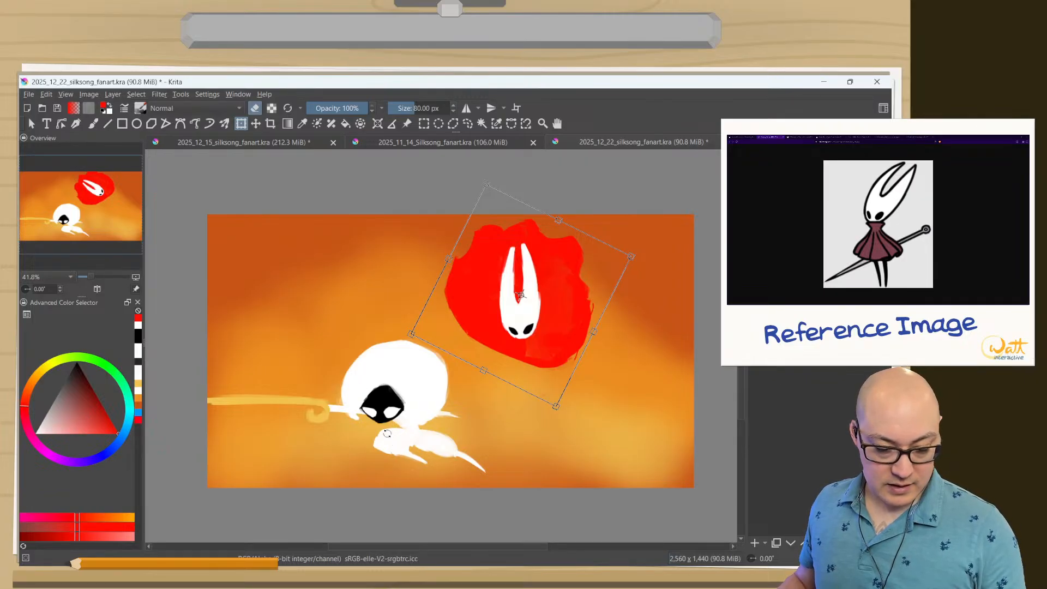
key(Return)
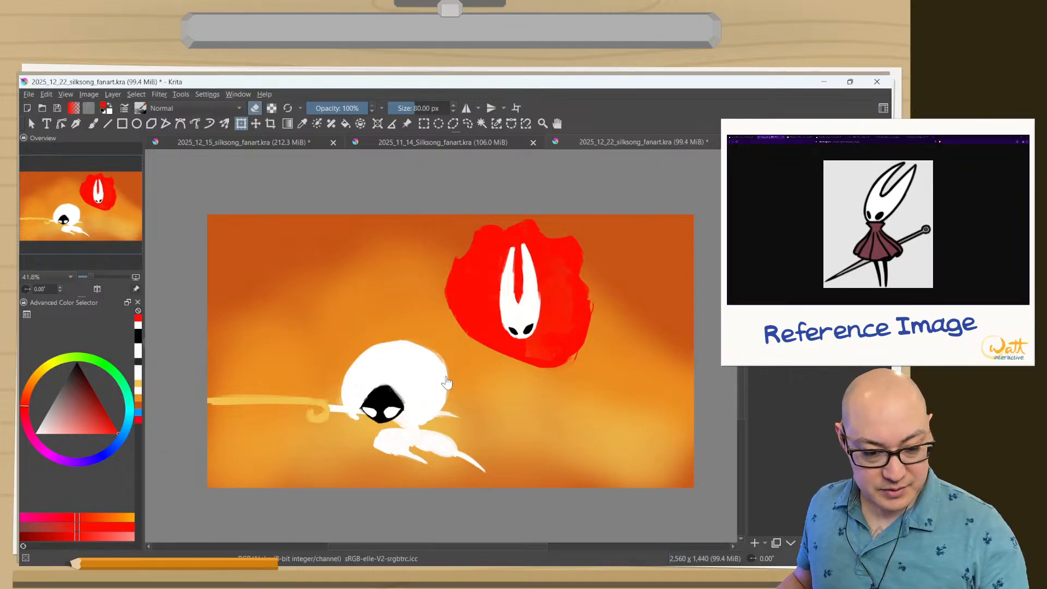
right_click(505, 353)
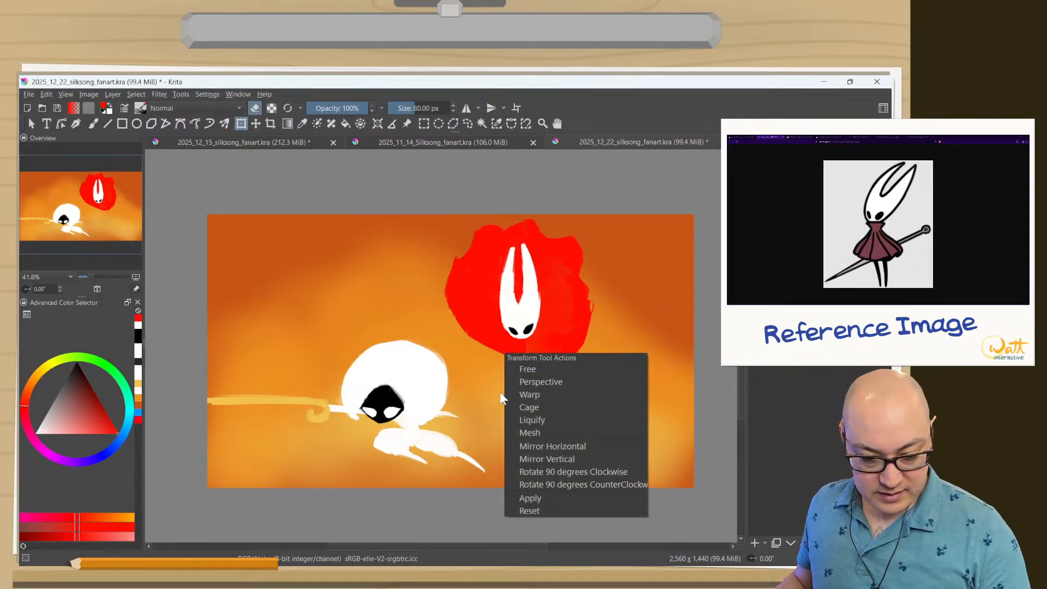
click(446, 315)
key(Return)
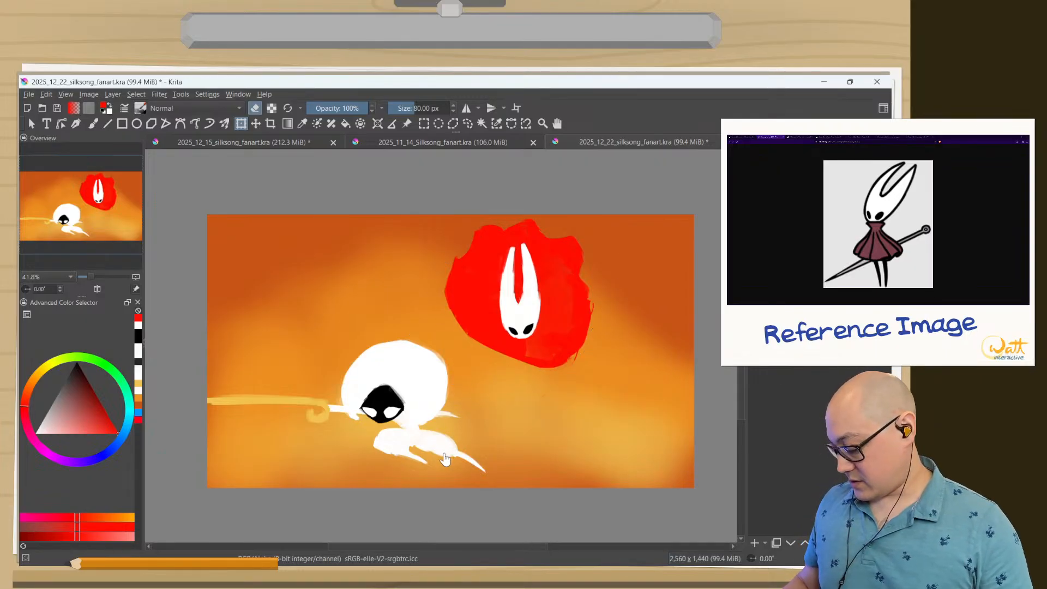
Try blocking in Hornet's body beneath the mask with a vertical and a diagonal black brush stroke.
key(b)
right_click(495, 371)
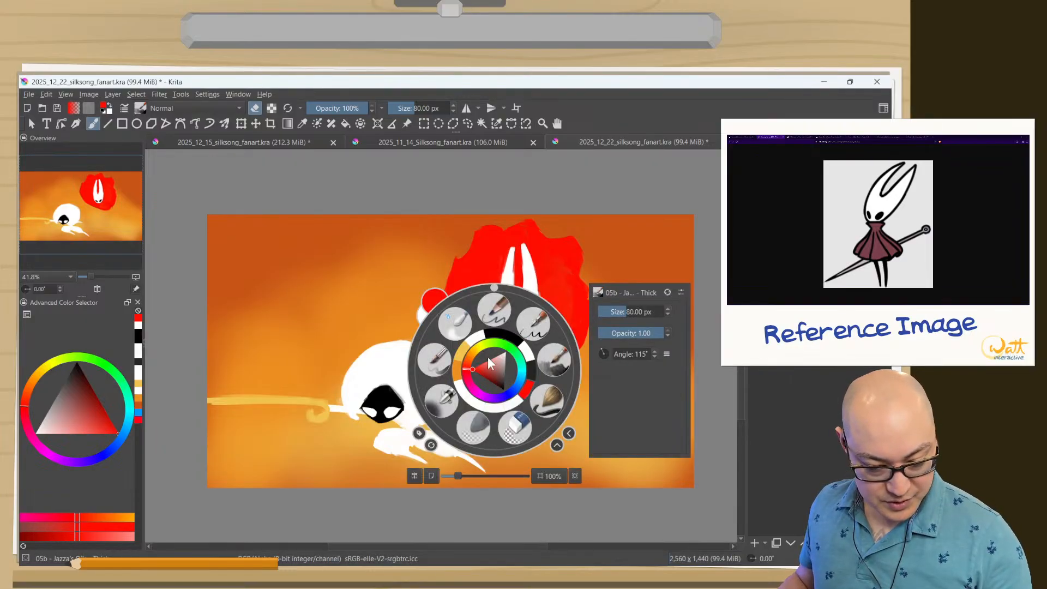
click(502, 334)
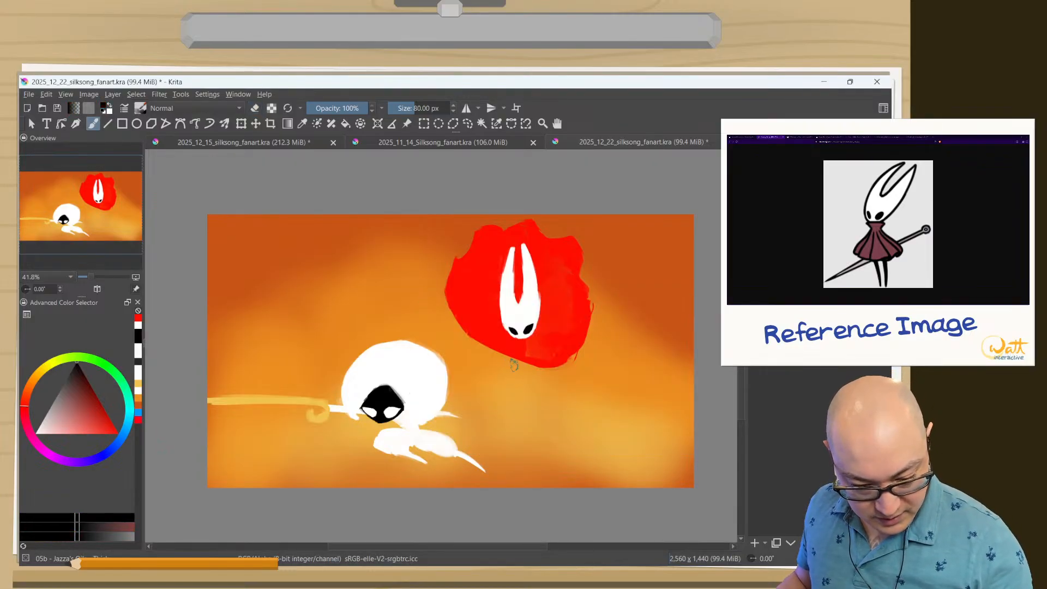
mouse_move(516, 361)
mouse_down()
mouse_move(515, 361)
mouse_move(513, 406)
mouse_up()
key(ctrl+z)
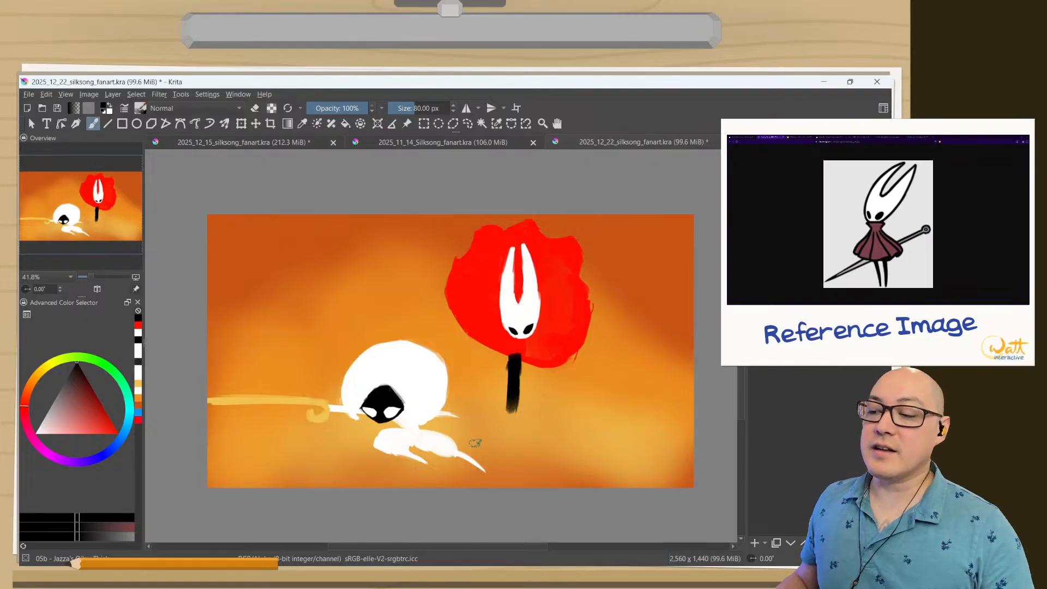
right_click(512, 421)
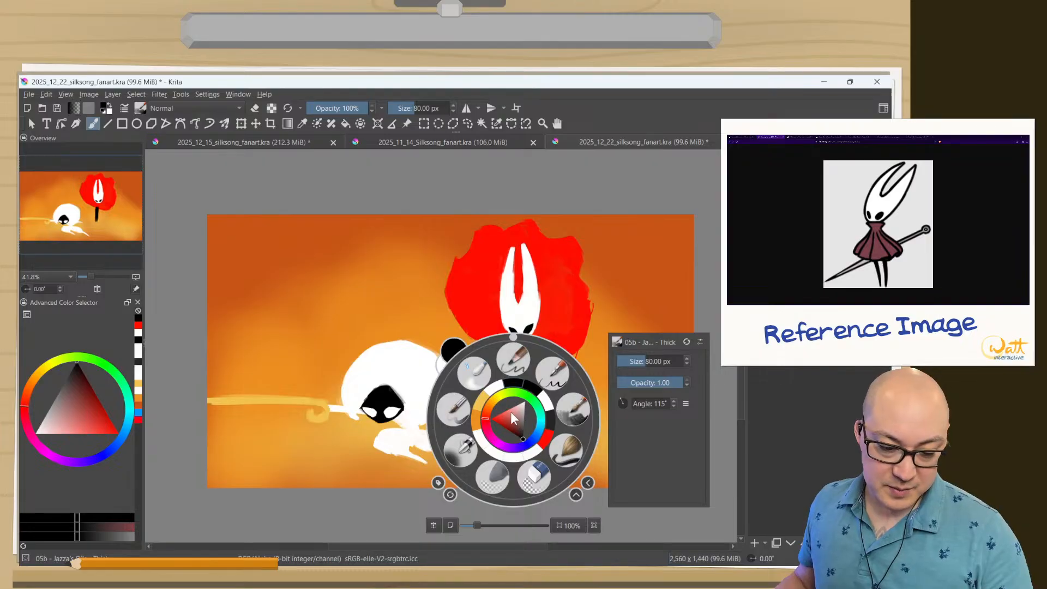
right_click(510, 415)
drag(527, 417, 494, 399)
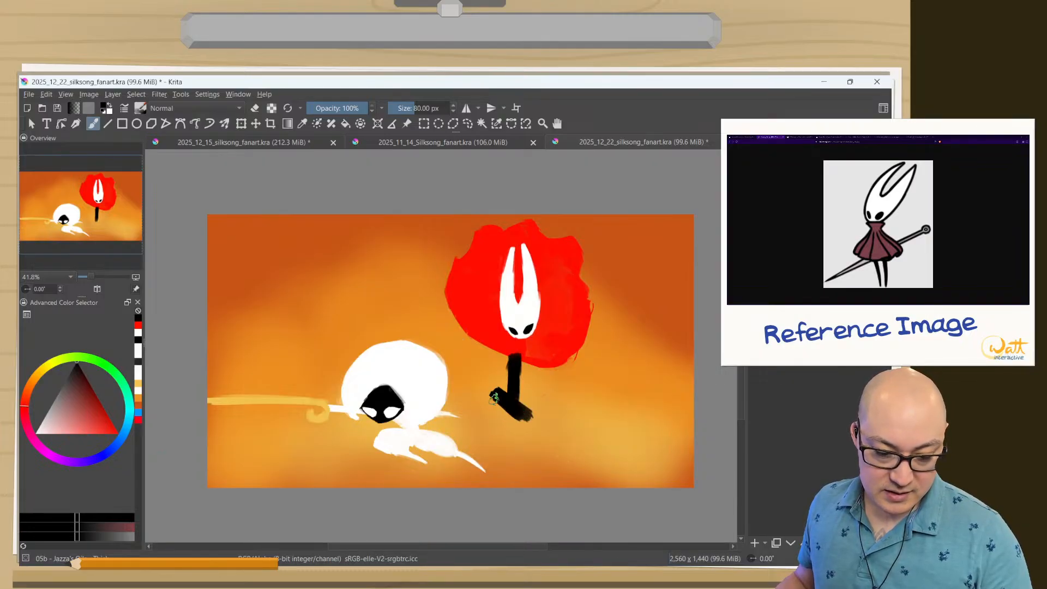
Choose dark gray as the paint color for the thick brush.
right_click(500, 415)
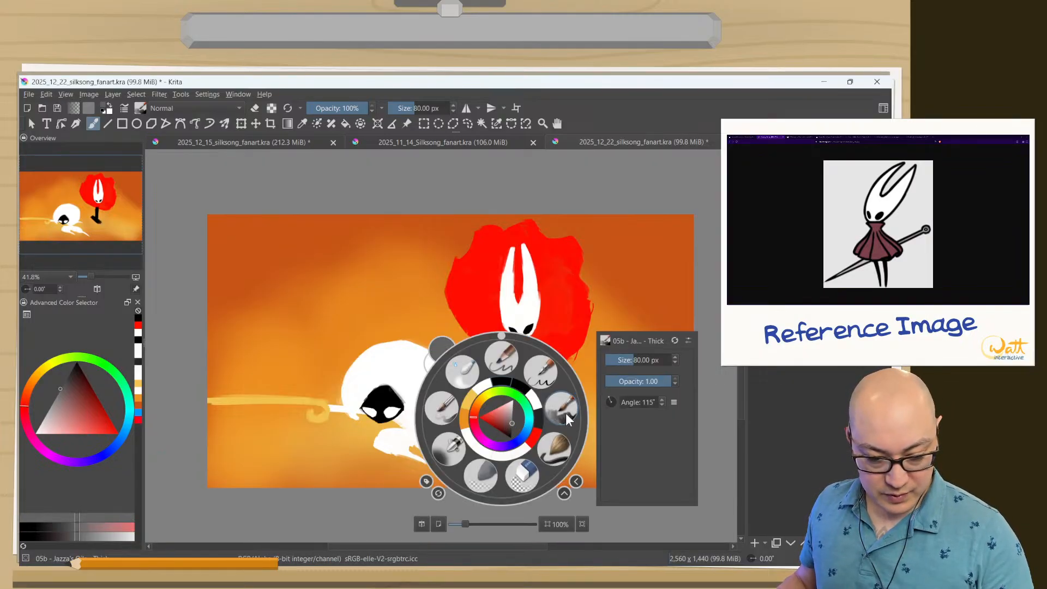
click(567, 419)
right_click(524, 415)
right_click(525, 416)
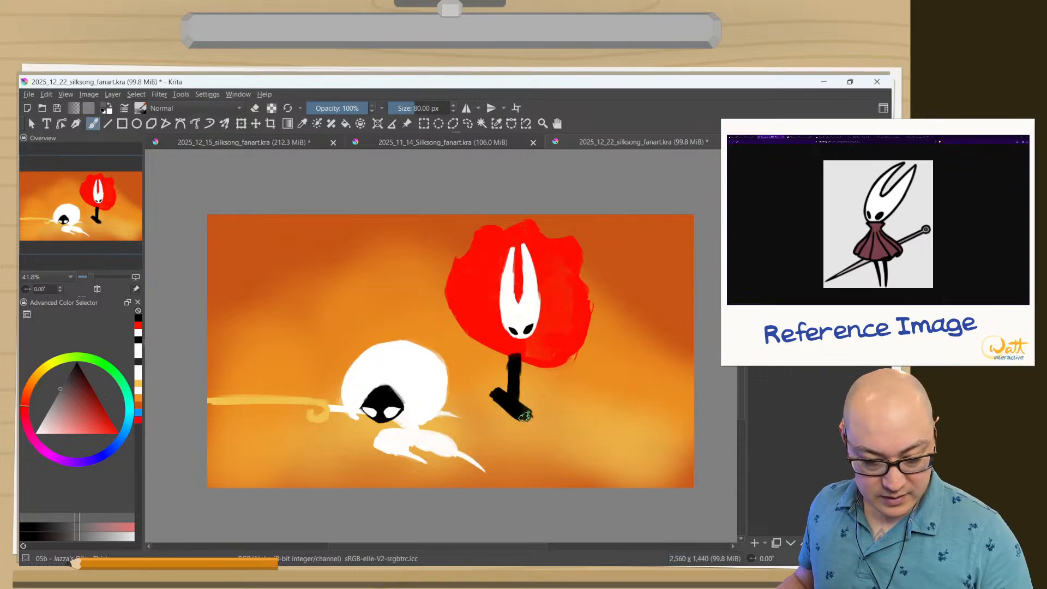
Undo the black body strokes beneath Hornet's mask.
key(e)
mouse_move(526, 416)
mouse_down()
mouse_move(508, 393)
mouse_move(521, 417)
mouse_move(486, 397)
mouse_move(538, 412)
mouse_move(511, 363)
mouse_up()
key(ctrl+z)
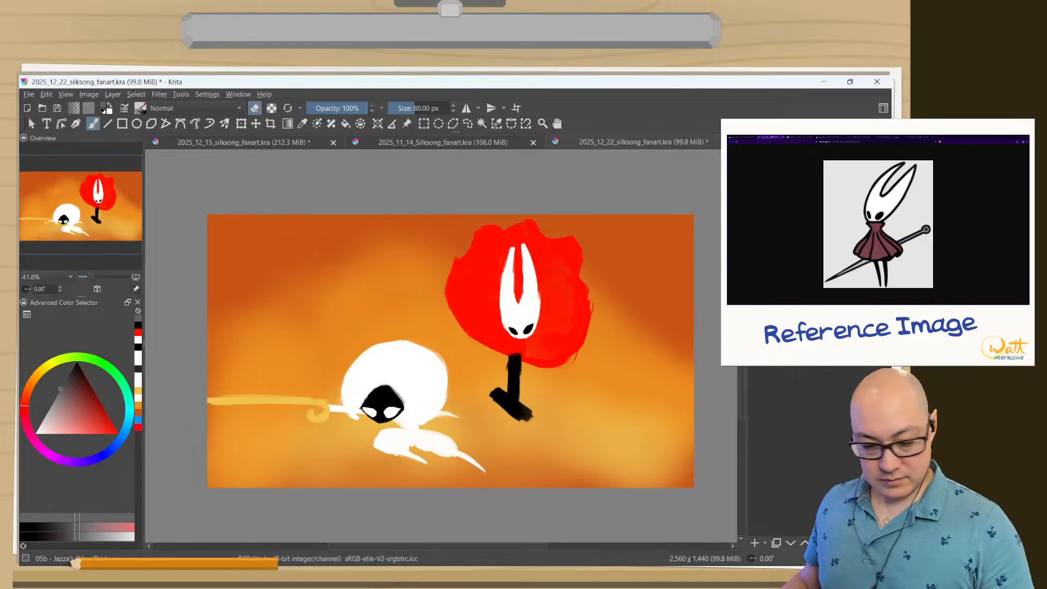
key(ctrl+shift+z)
key(ctrl+shift+z)
key(ctrl+shift+z)
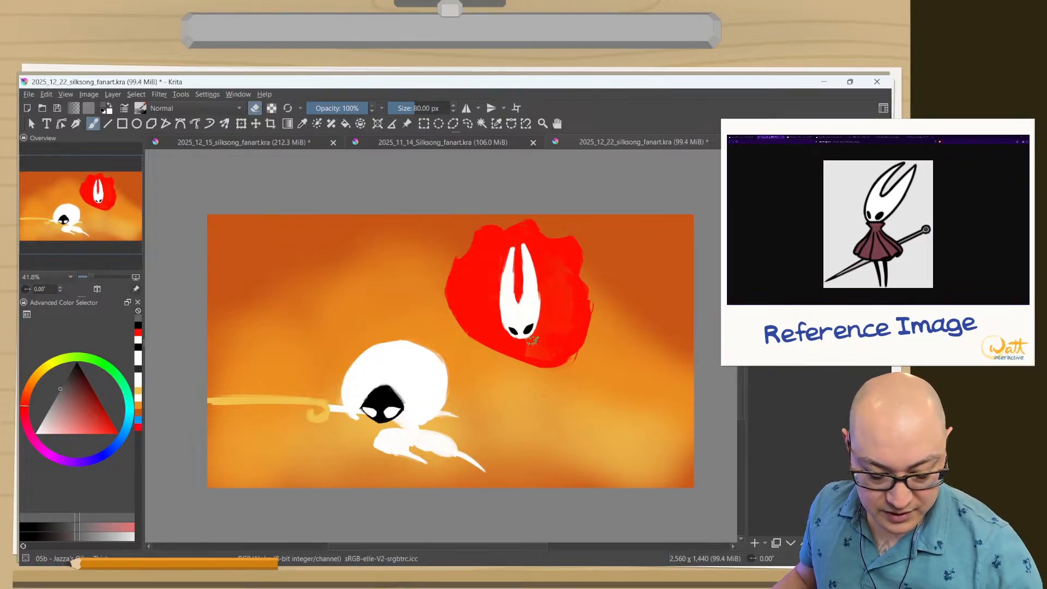
Reduce the brush to about 55 px and paint a dark gray limb slanting down and left from beneath Hornet's mask.
right_click(501, 357)
right_click(529, 336)
key(e)
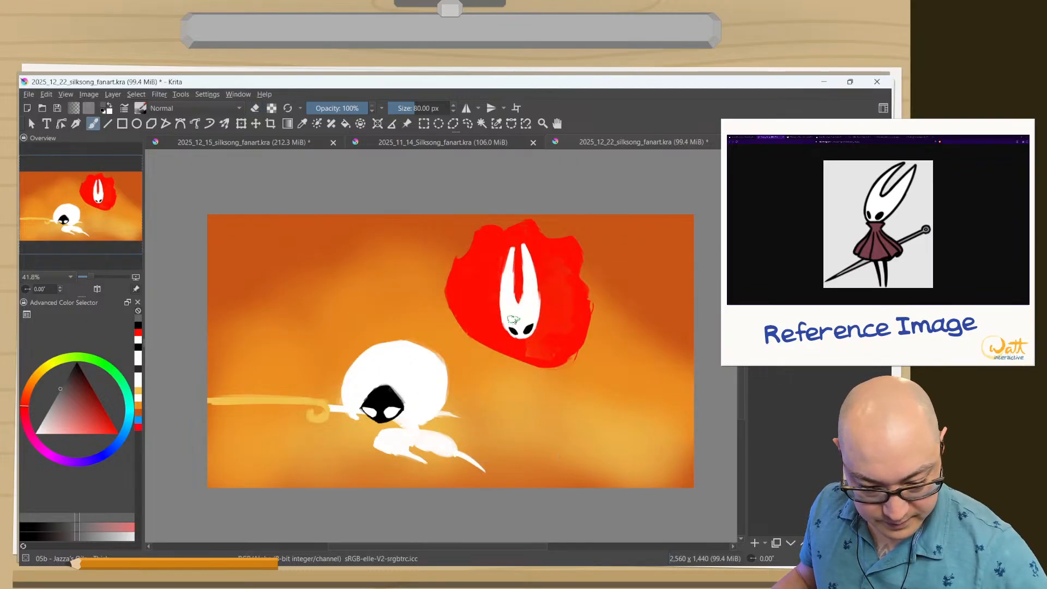
shift+drag(503, 349, 473, 382)
drag(501, 340, 472, 383)
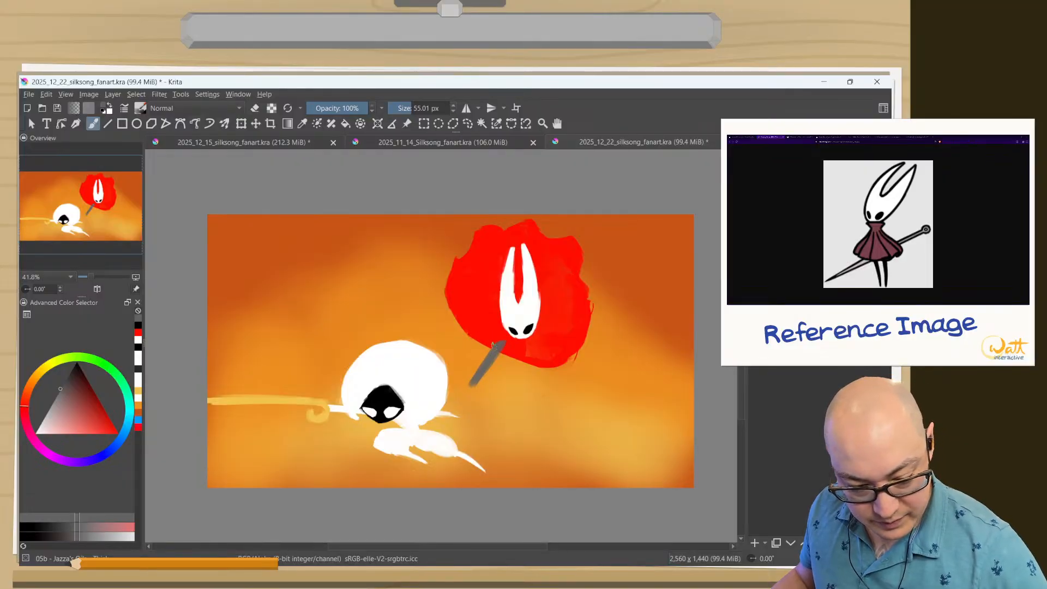
Sample the cloak's red, darken it to a muted maroon, and shade the cloak's lower edge beneath the mask.
ctrl+click(481, 302)
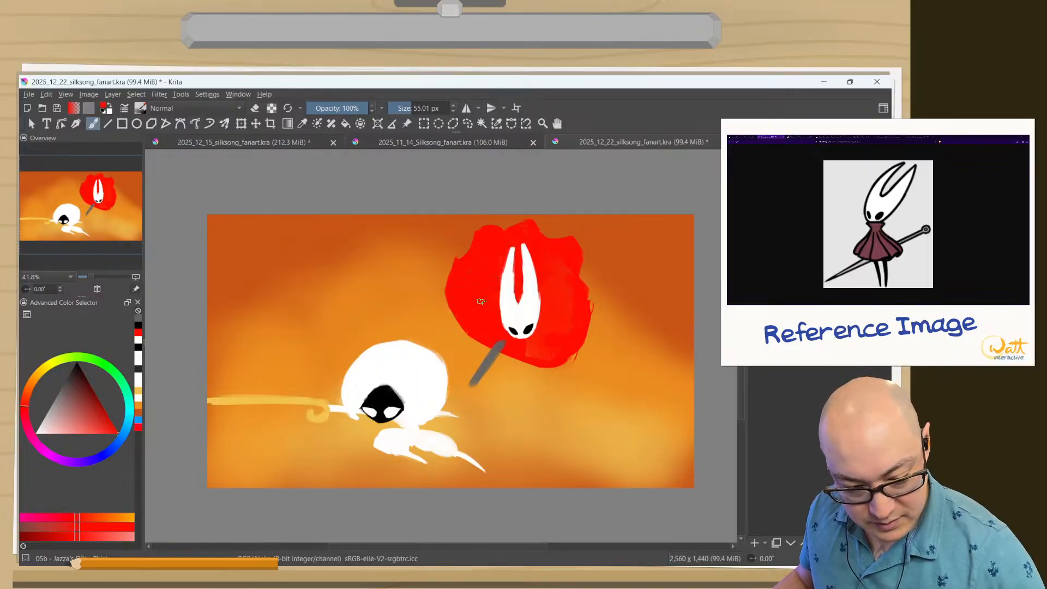
right_click(410, 341)
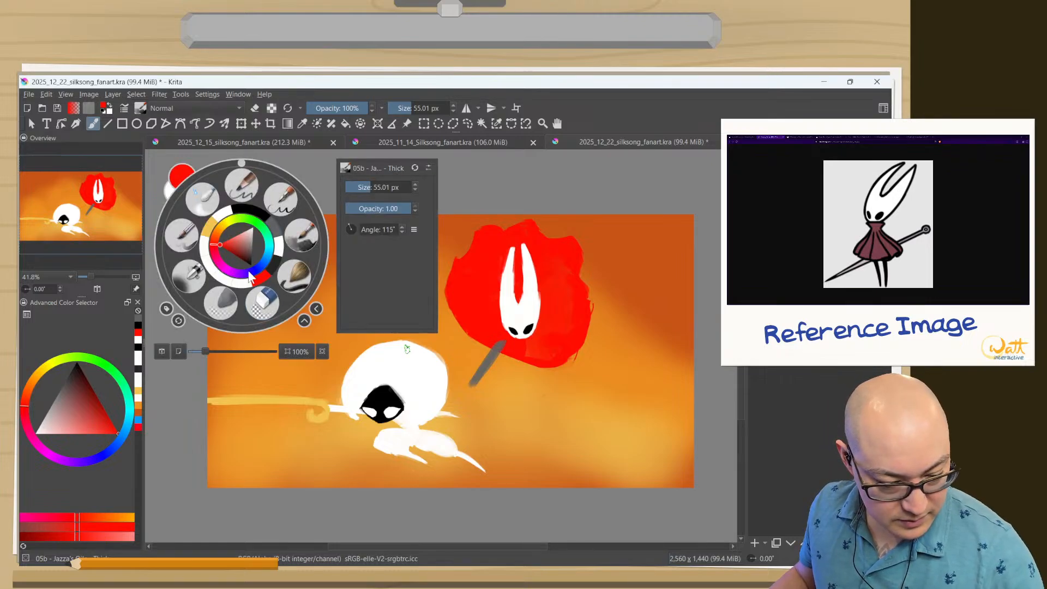
drag(235, 249, 241, 250)
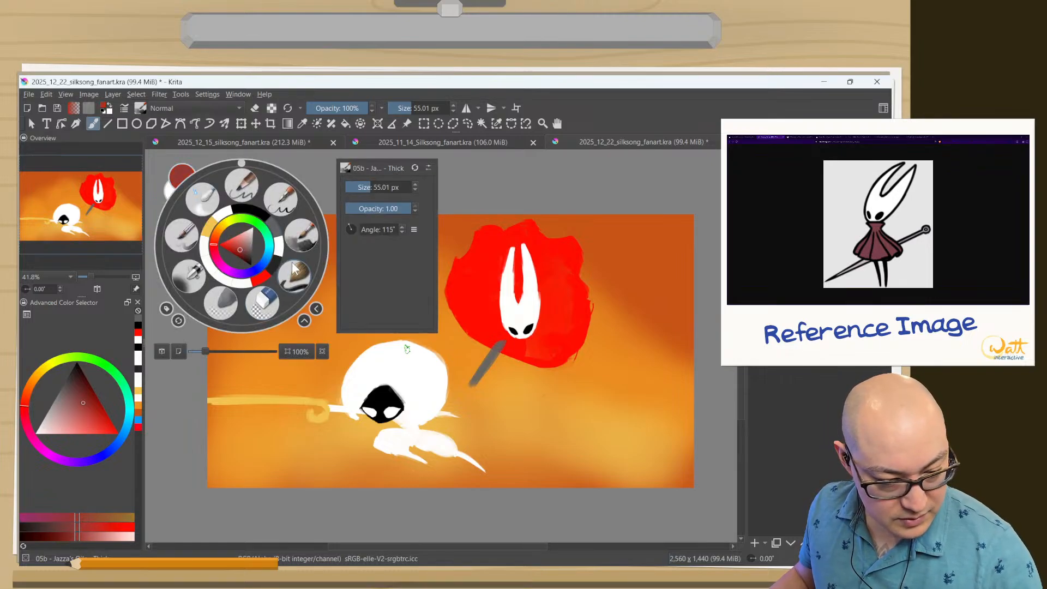
click(484, 339)
mouse_move(482, 345)
mouse_down()
mouse_move(562, 359)
mouse_move(541, 345)
mouse_move(552, 354)
mouse_move(511, 356)
mouse_move(558, 364)
mouse_move(514, 344)
mouse_up()
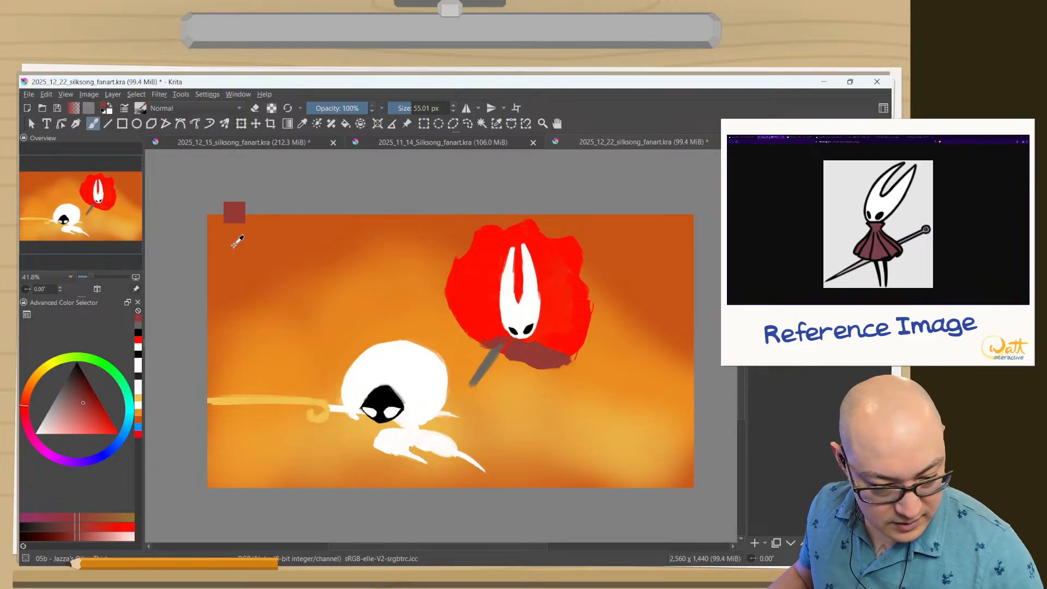
Select black and paint Hornet's body and limbs branching to both sides just below the mask.
ctrl+click(421, 299)
right_click(242, 245)
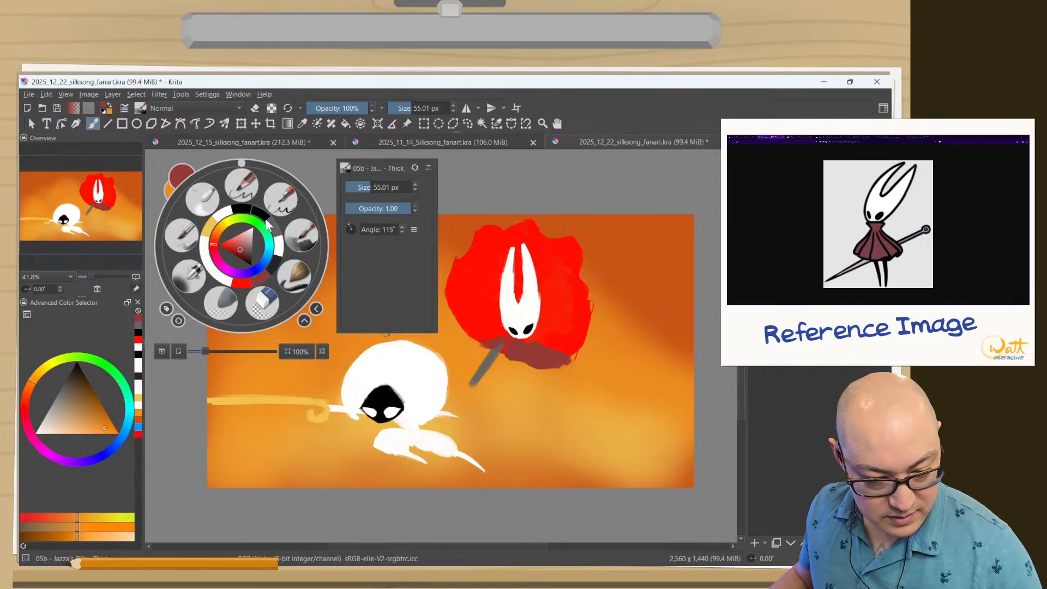
click(252, 205)
mouse_move(527, 341)
mouse_down()
mouse_move(536, 357)
mouse_move(507, 343)
mouse_move(483, 362)
mouse_up()
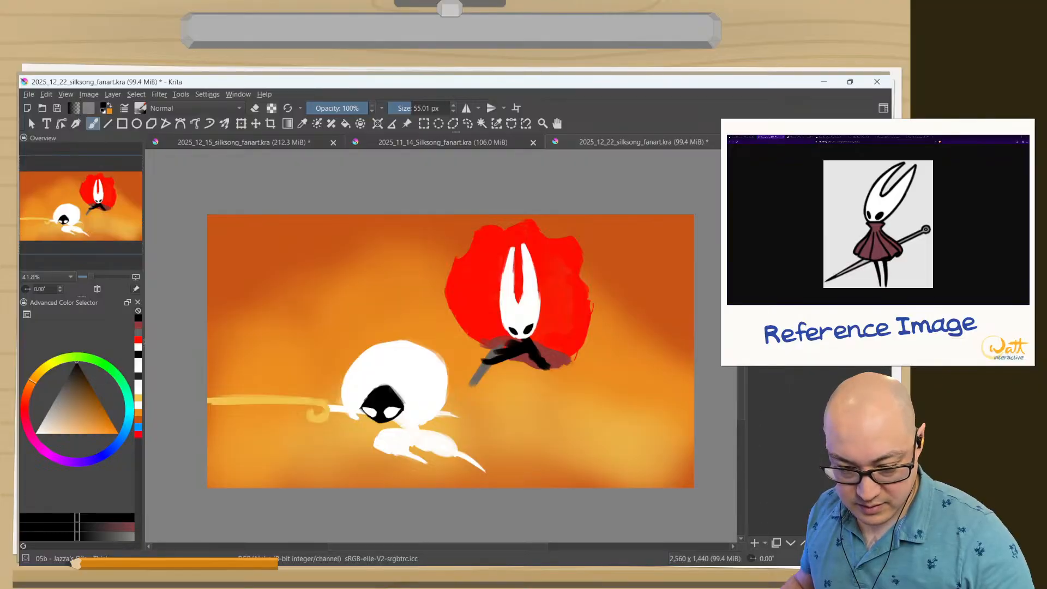
Paint black limbs fanning up and right across the cloak, plus a bent limb extending below its lower edge.
drag(537, 326, 570, 264)
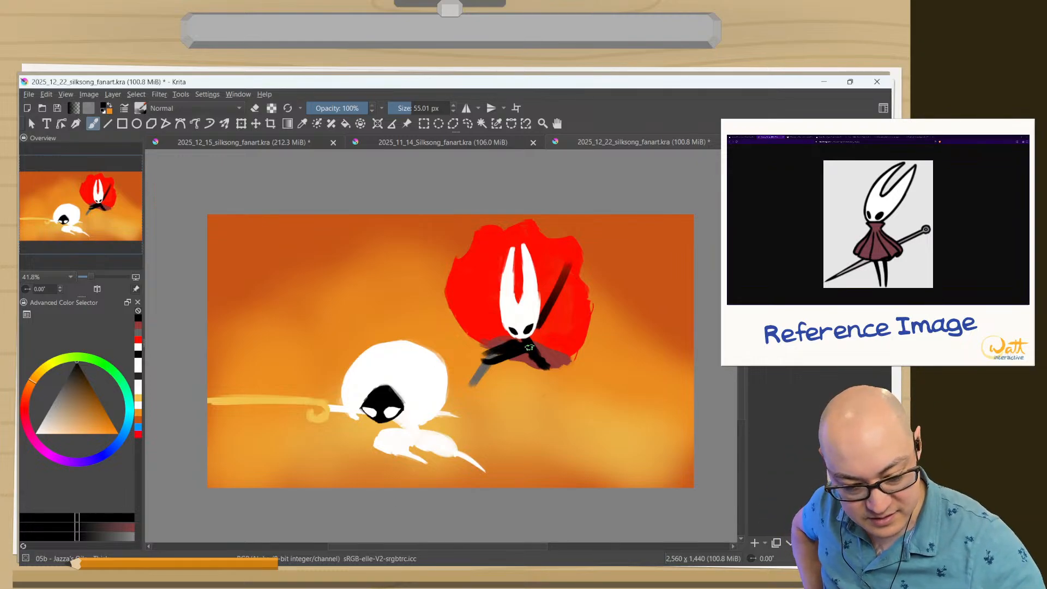
drag(529, 347, 539, 378)
drag(533, 340, 589, 300)
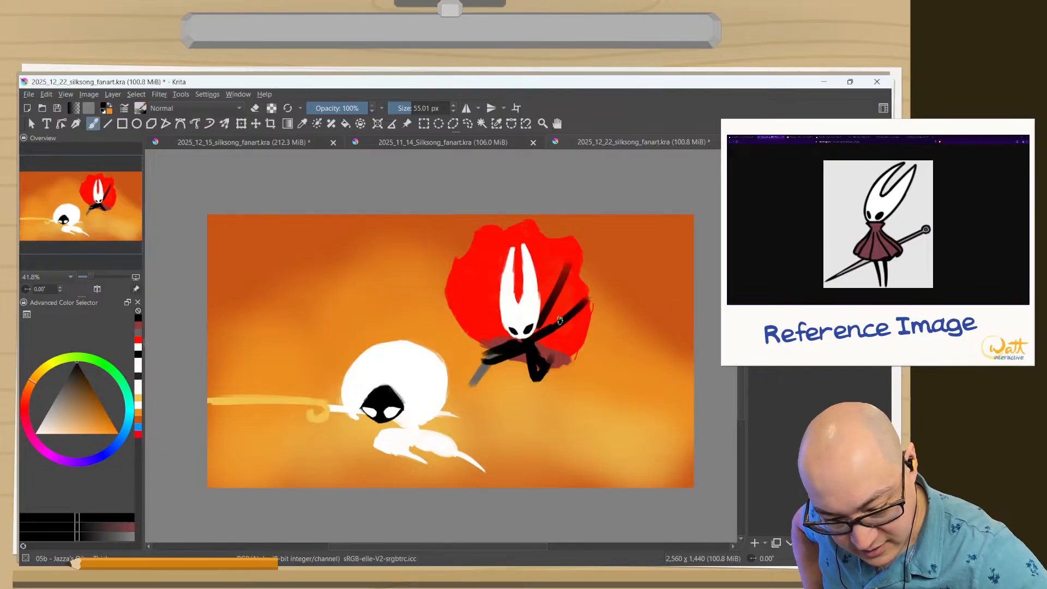
mouse_move(536, 341)
mouse_down()
mouse_move(546, 359)
mouse_move(570, 326)
mouse_up()
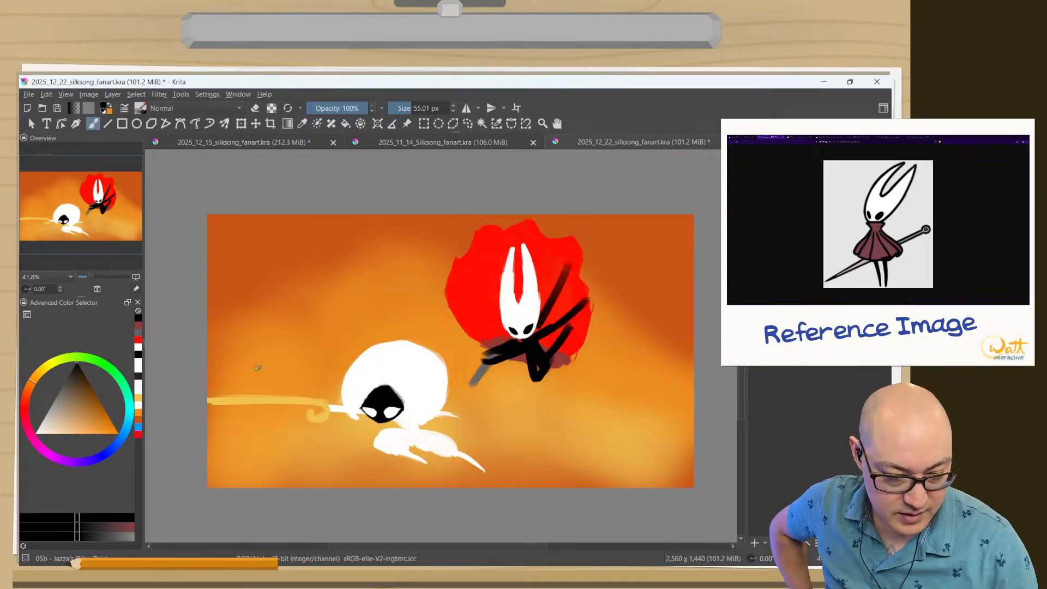
Switch to the Eraser Circle preset, enlarge it to about 149 px, and erase the black limbs over the cloak and the bent limb below.
right_click(368, 420)
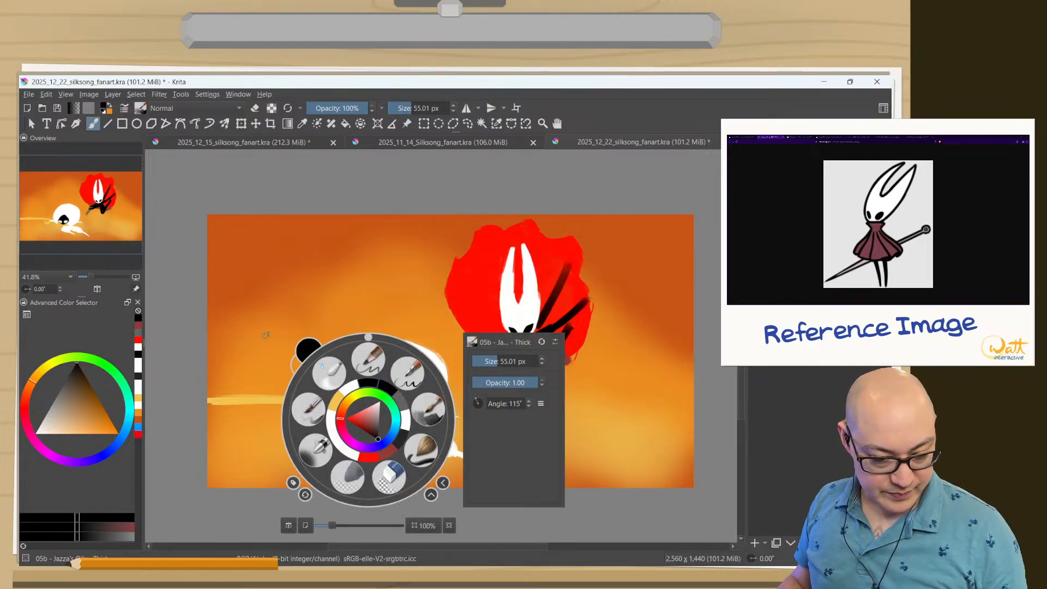
click(388, 476)
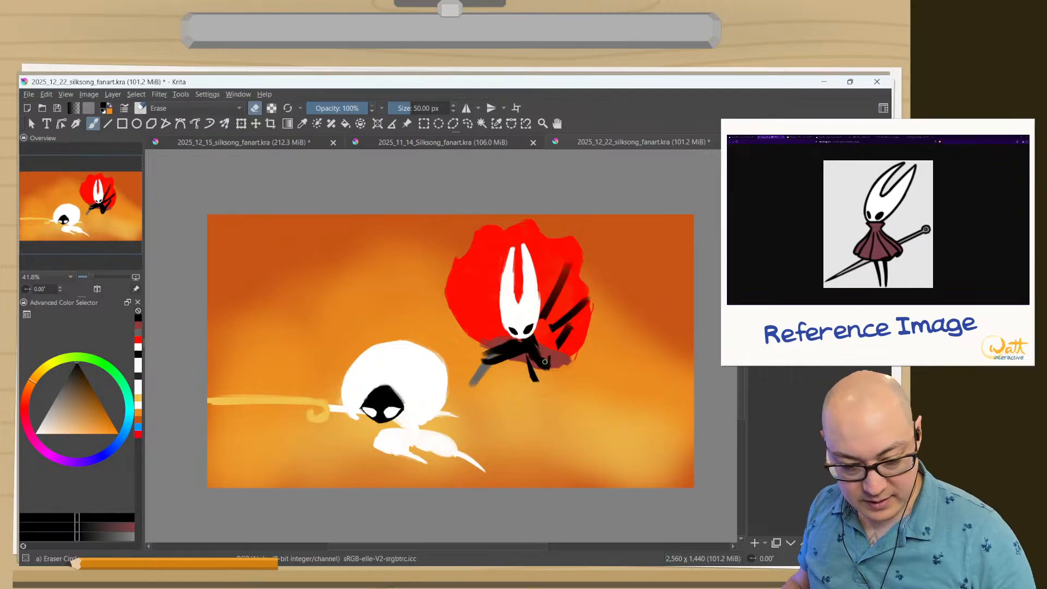
mouse_move(542, 300)
shift+mouse_down()
mouse_move(561, 310)
mouse_move(538, 316)
mouse_move(576, 281)
shift+mouse_up()
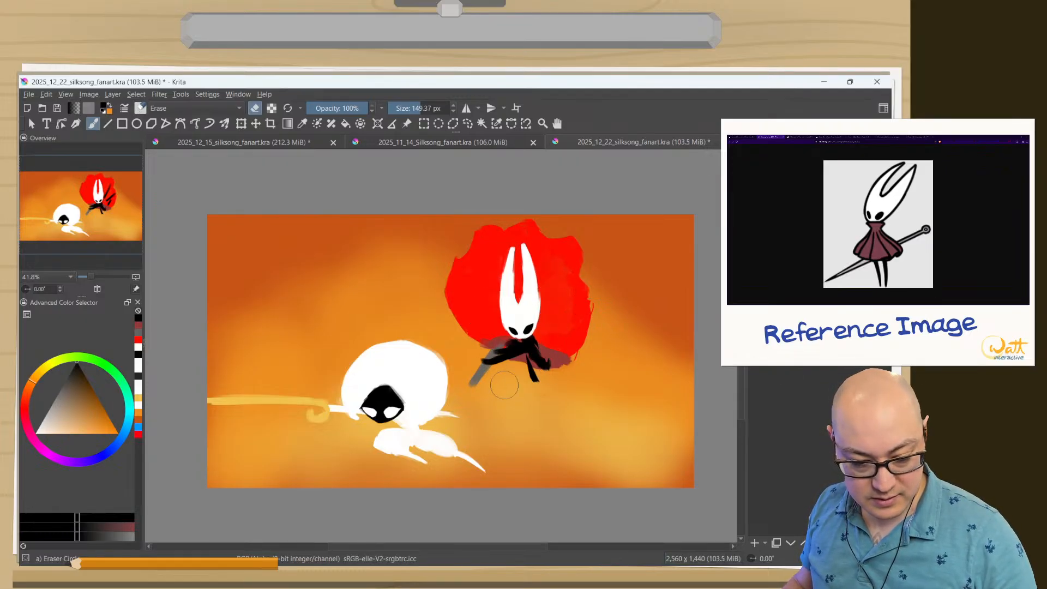
mouse_move(487, 349)
mouse_down()
mouse_move(526, 362)
mouse_move(535, 349)
mouse_up()
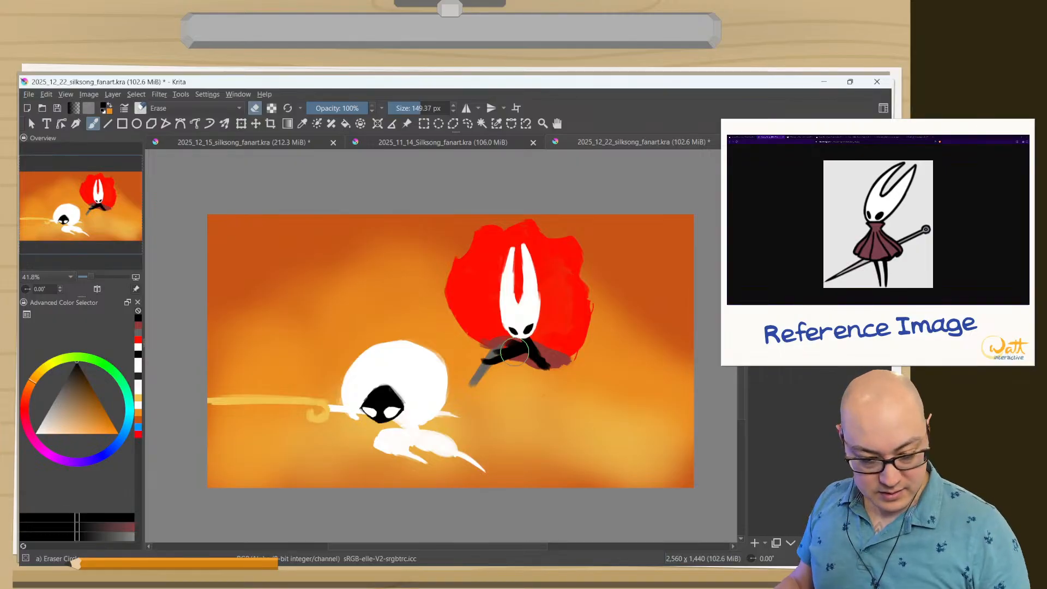
Return to the 55 px thick paint brush, sample the cloak's red, and extend the cloak's lower edge over the dark strokes beneath the mask.
right_click(513, 375)
click(576, 366)
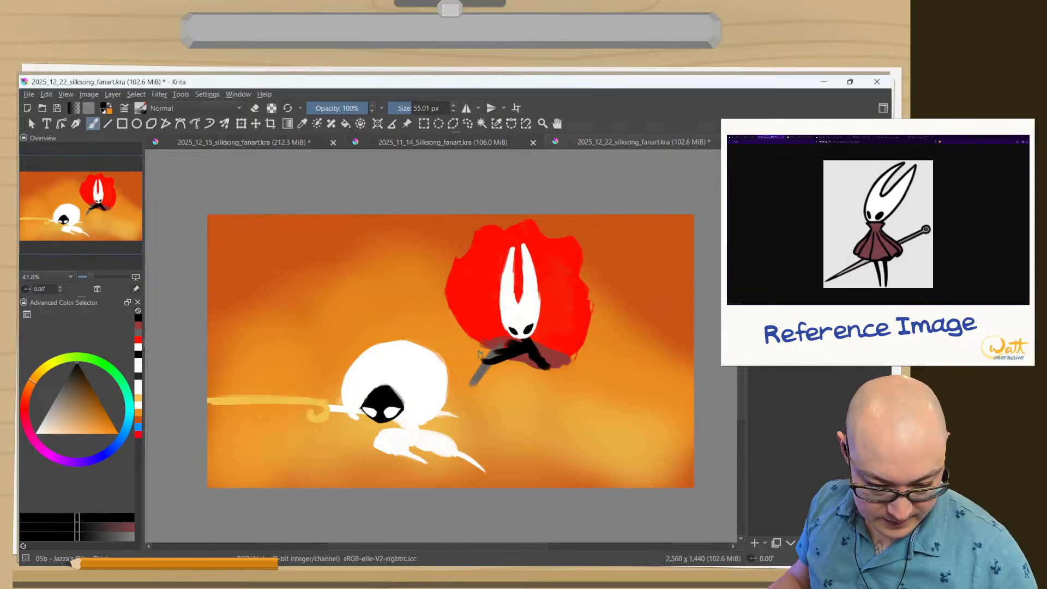
ctrl+click(480, 313)
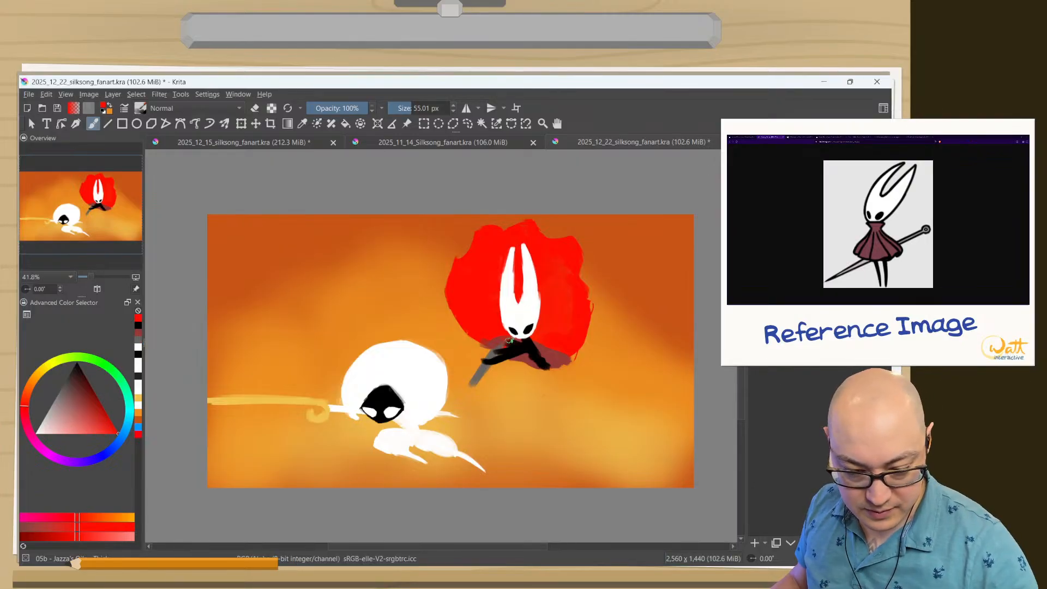
mouse_move(483, 331)
mouse_down()
mouse_move(505, 348)
mouse_move(498, 337)
mouse_move(539, 351)
mouse_up()
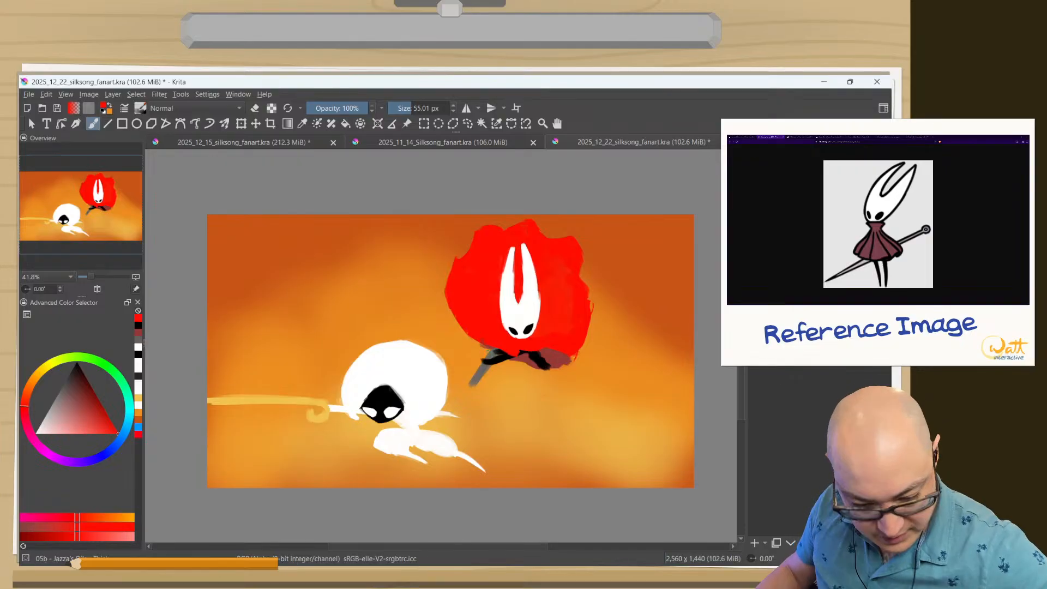
Paint a sampled-gray limb slanting down and left from the cloak, and erase the maroon shading and older limb strokes beneath it.
ctrl+click(491, 350)
mouse_move(495, 347)
mouse_down()
mouse_move(454, 363)
mouse_move(472, 345)
mouse_up()
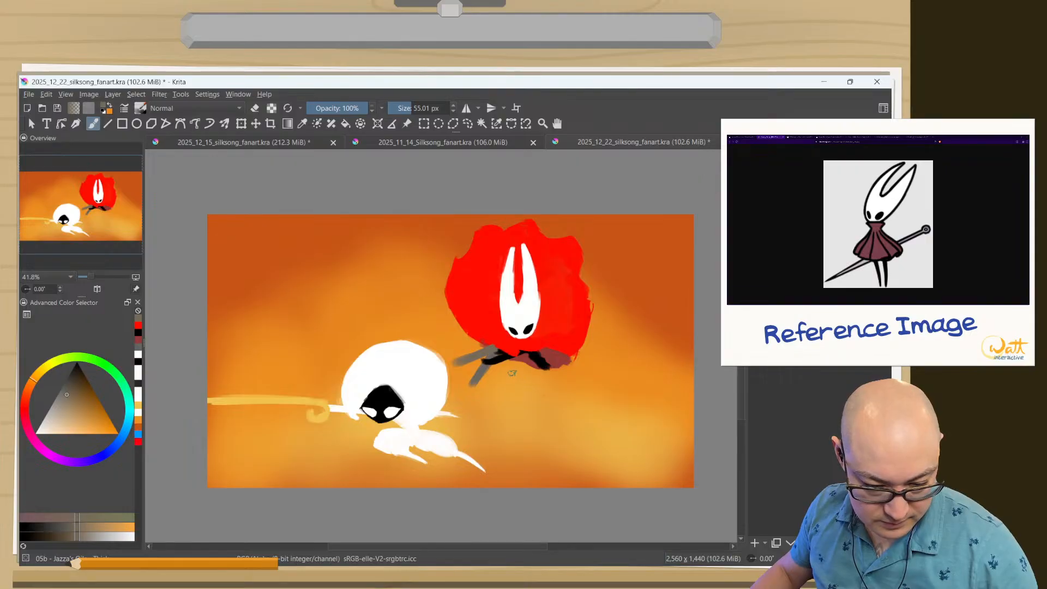
ctrl+click(520, 364)
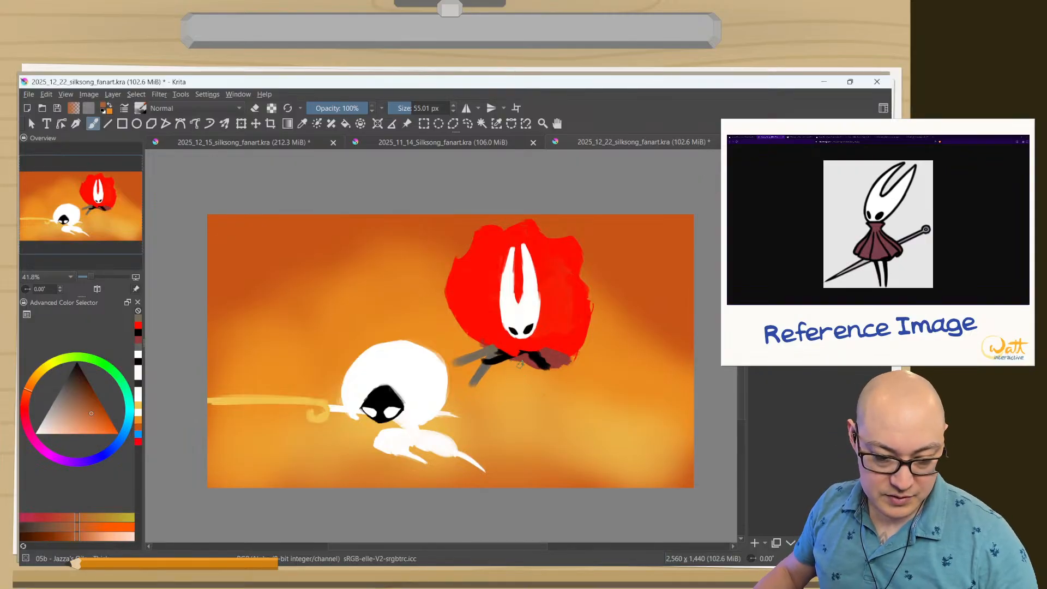
key(e)
mouse_move(514, 365)
mouse_down()
mouse_move(539, 373)
mouse_move(556, 357)
mouse_move(556, 374)
mouse_move(553, 352)
mouse_move(572, 365)
mouse_move(557, 355)
mouse_move(568, 352)
mouse_move(551, 370)
mouse_move(530, 361)
mouse_up()
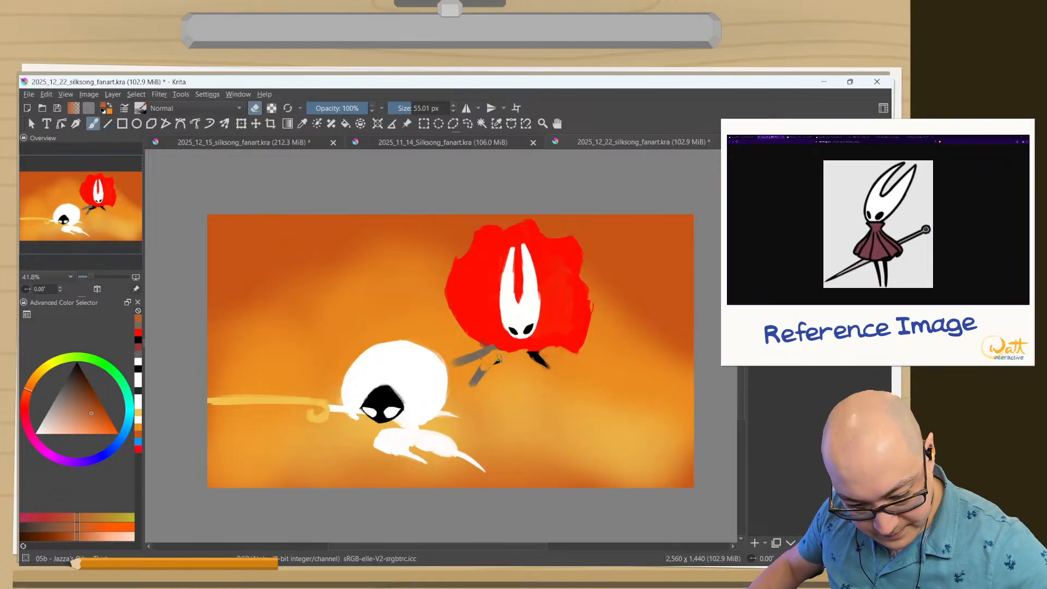
mouse_move(494, 361)
mouse_down()
mouse_move(471, 381)
mouse_move(476, 344)
mouse_move(450, 370)
mouse_up()
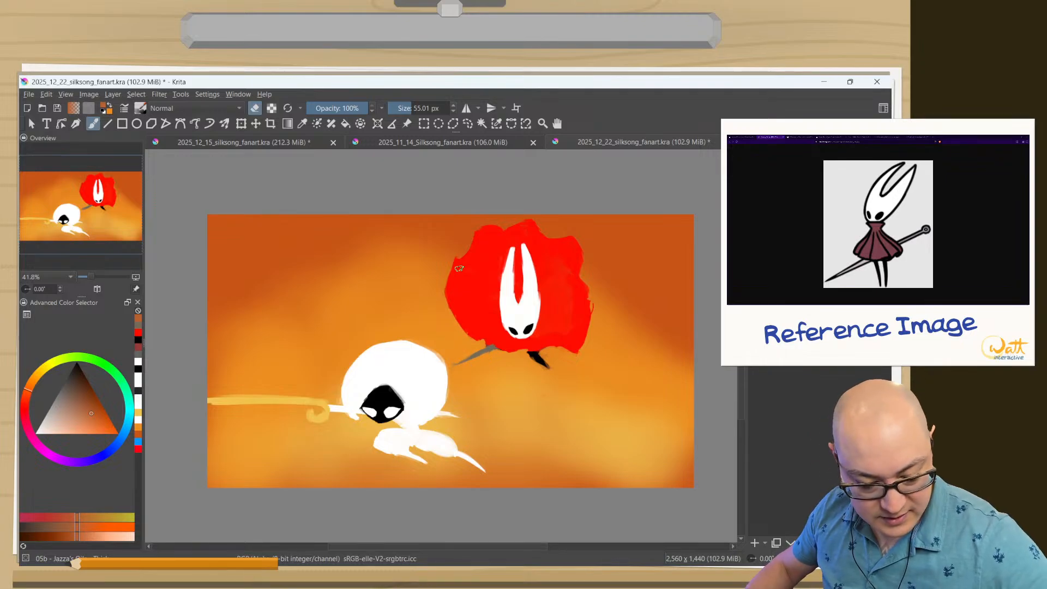
Sample the cloak's red and clean up its bottom edge beneath the mask with the normal brush.
ctrl+click(474, 305)
key(e)
drag(476, 337, 517, 346)
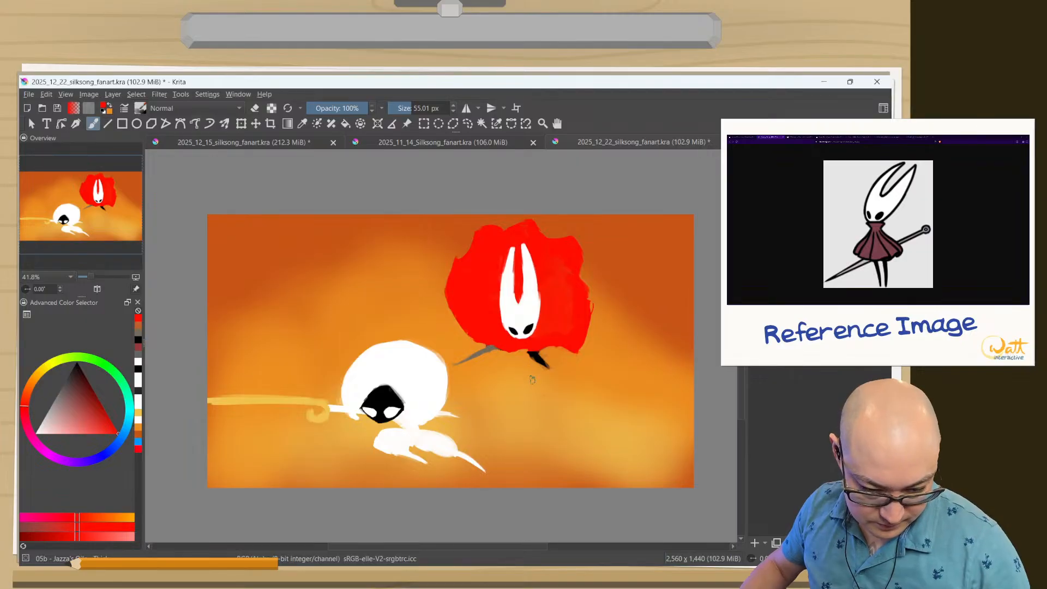
Sample black from the remaining leg and paint a second short leg beside it, enlarging the brush to about 67 px.
ctrl+click(519, 348)
drag(519, 353, 524, 360)
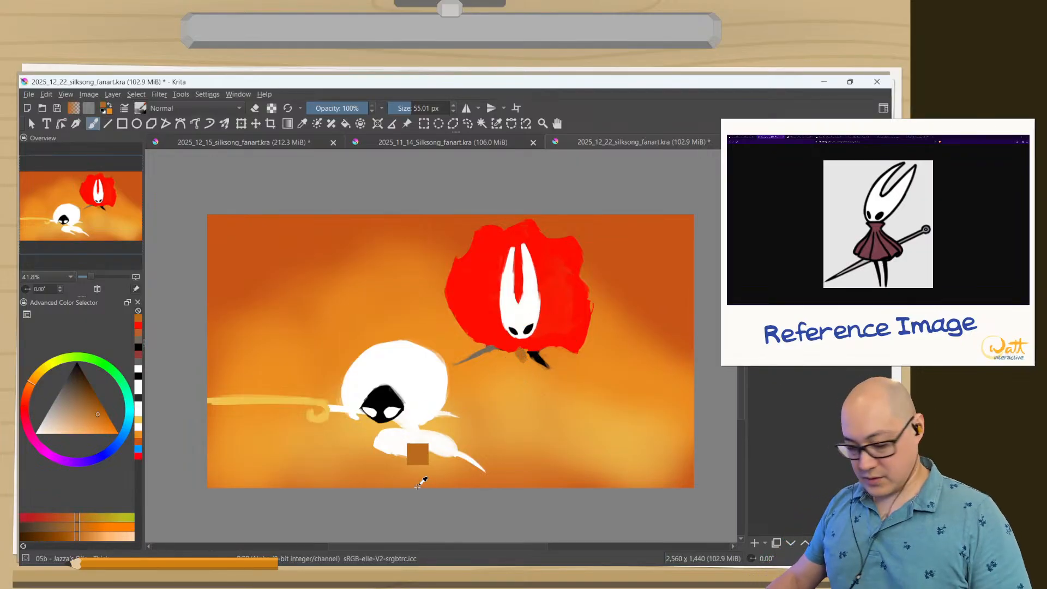
ctrl+click(539, 352)
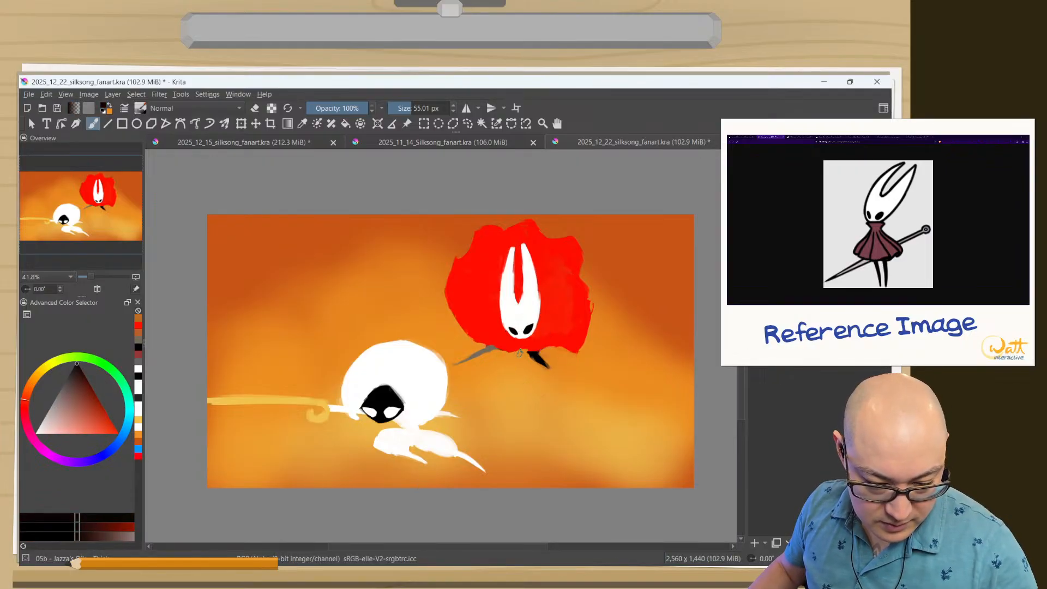
drag(521, 349, 520, 352)
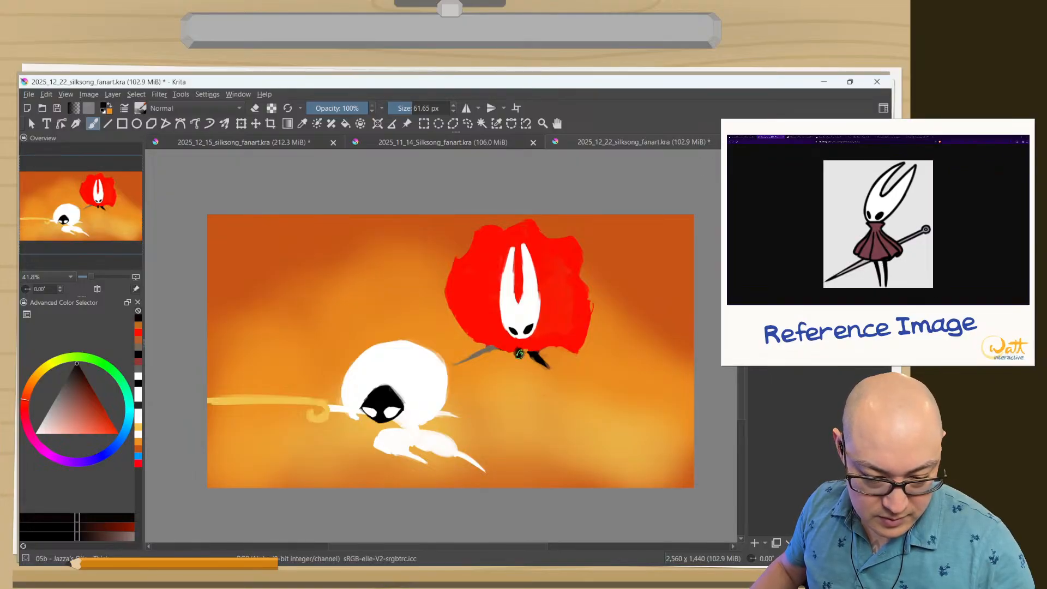
drag(519, 353, 522, 360)
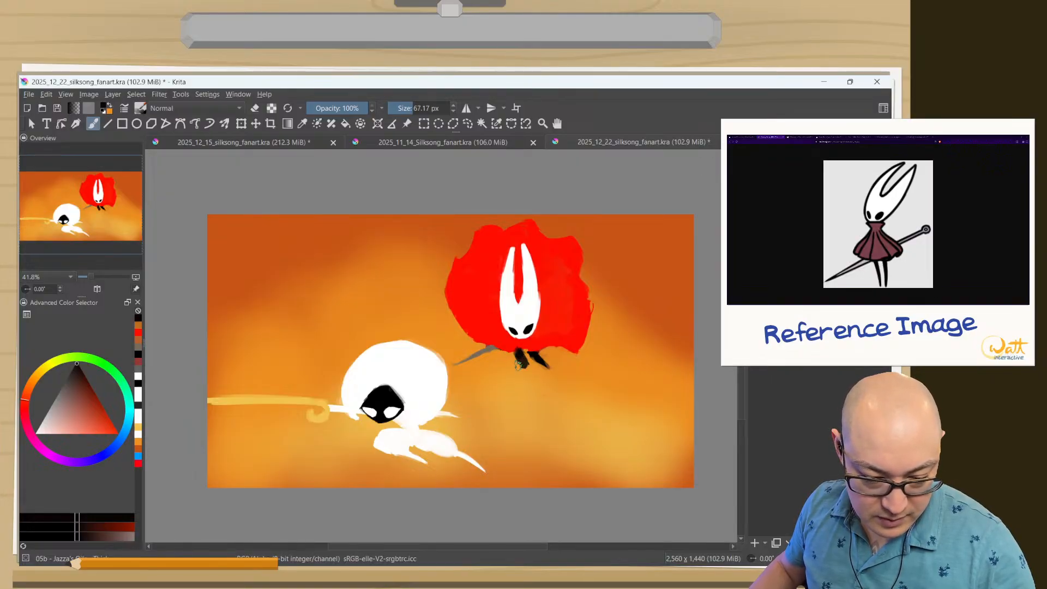
Trim the new black leg into a thinner point with the brush in erase mode at about 46 px.
right_click(518, 365)
right_click(515, 366)
key(e)
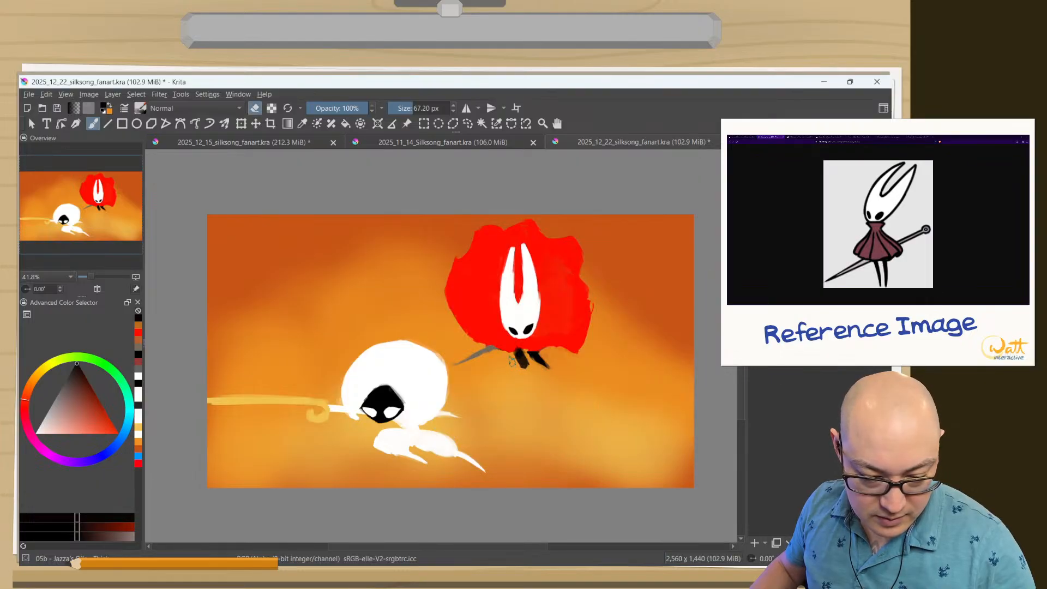
drag(490, 397, 481, 397)
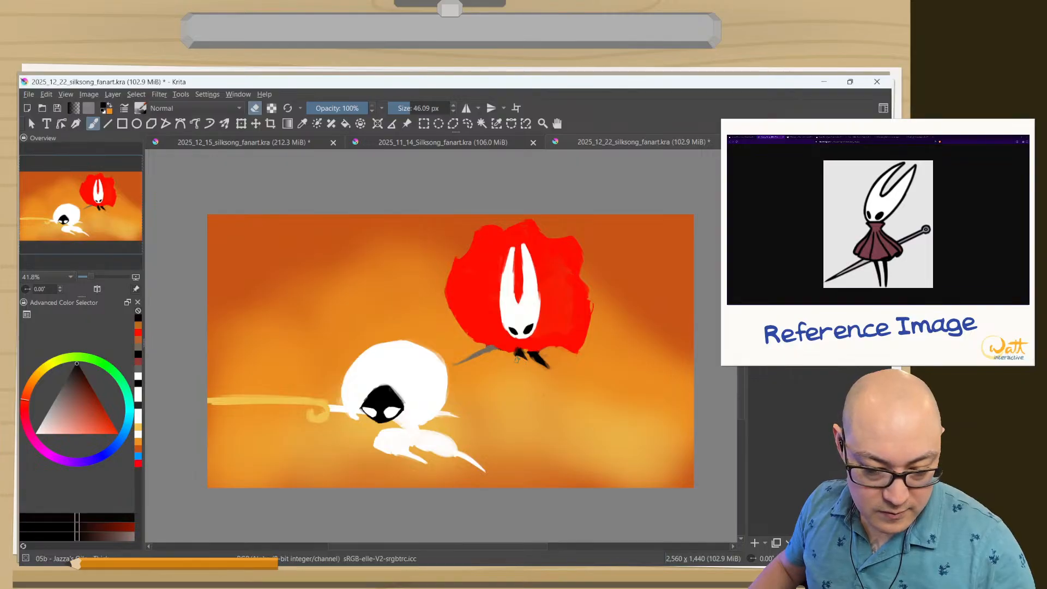
Sample the cloak's red and repaint its lower edge over the tops of the black legs.
ctrl+click(523, 343)
key(e)
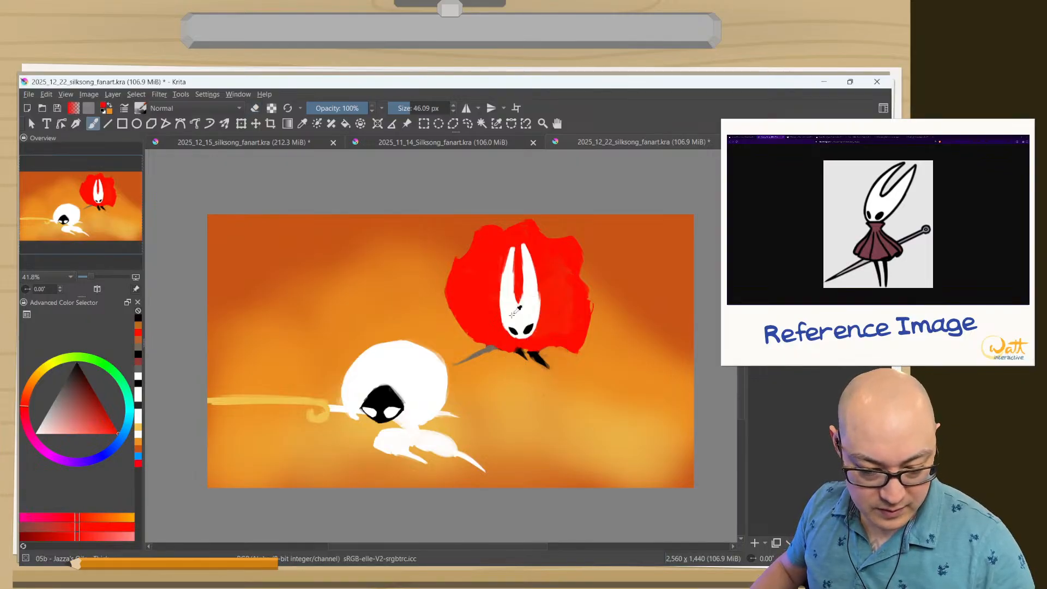
drag(531, 344, 510, 348)
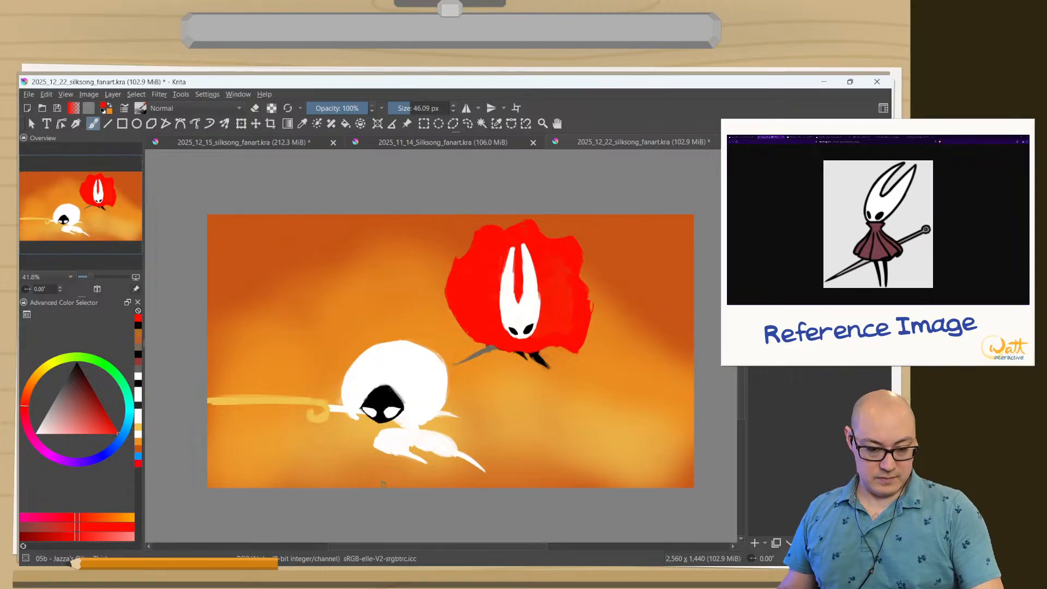
Try to sharpen the tips of the black legs in erase mode with the brush at about 21 px.
mouse_move(531, 380)
mouse_down()
mouse_move(490, 294)
mouse_move(500, 273)
mouse_move(530, 286)
mouse_move(527, 264)
mouse_move(602, 342)
mouse_move(554, 299)
mouse_move(610, 332)
mouse_up()
key(e)
drag(584, 257, 610, 318)
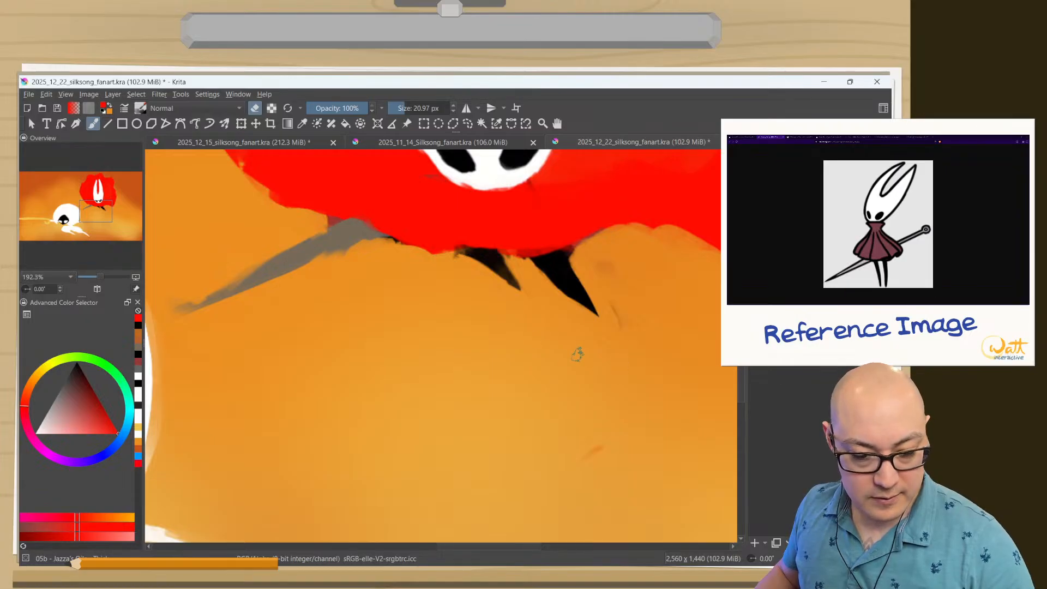
mouse_move(447, 255)
mouse_down()
mouse_move(460, 259)
mouse_move(451, 259)
mouse_up()
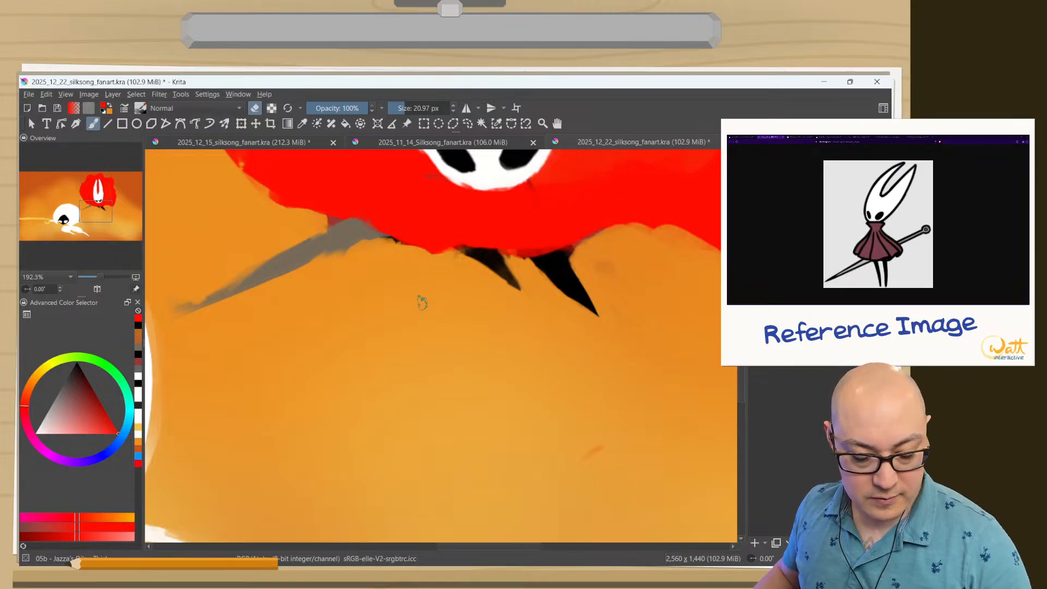
drag(437, 373, 402, 467)
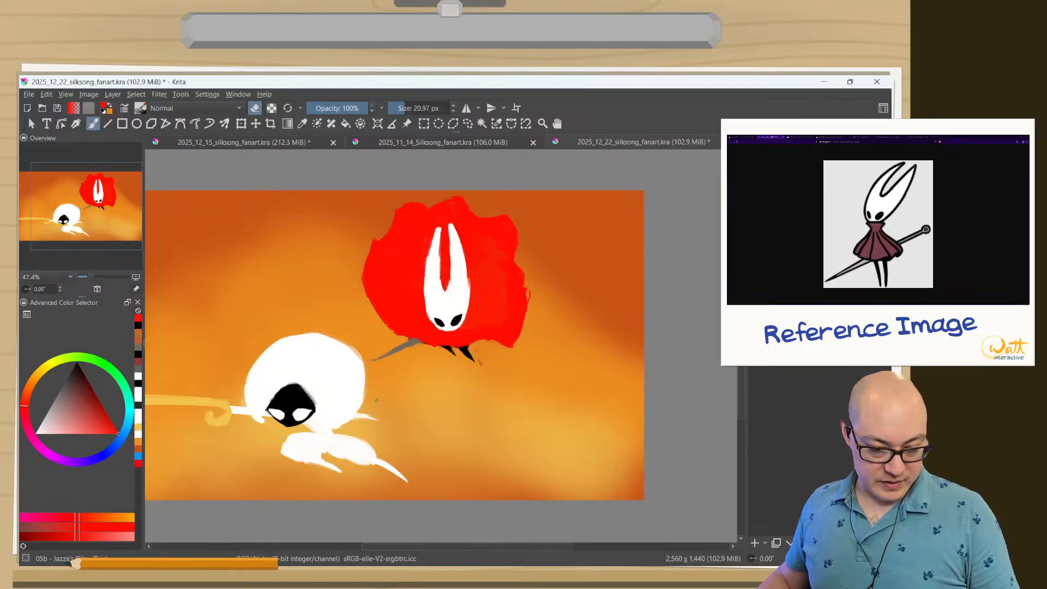
Undo the last eraser strokes around the black legs.
key(ctrl+z)
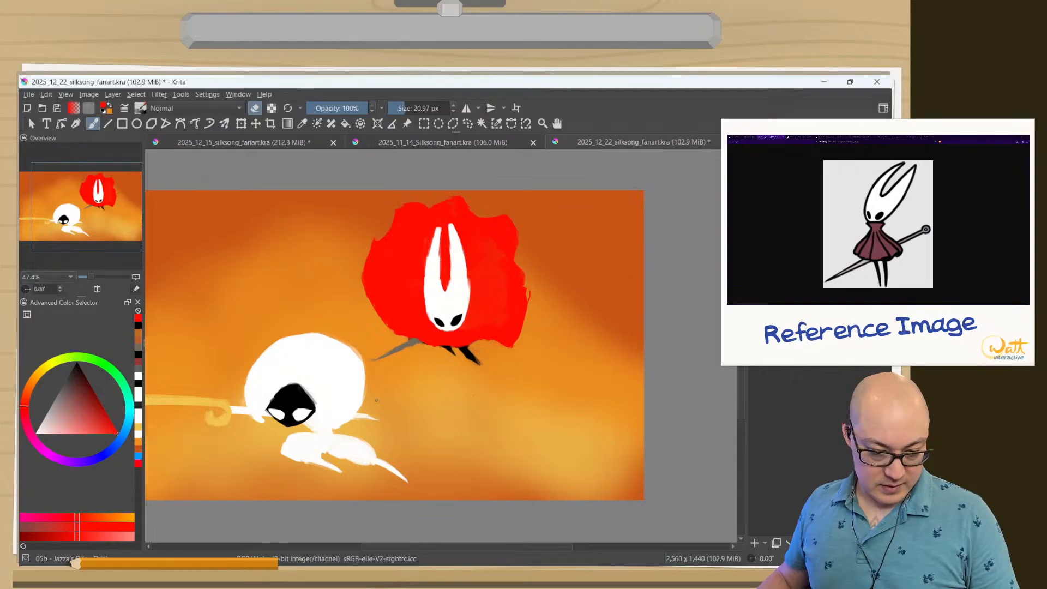
key(ctrl+z)
key(ctrl+z)
key(ctrl+z)
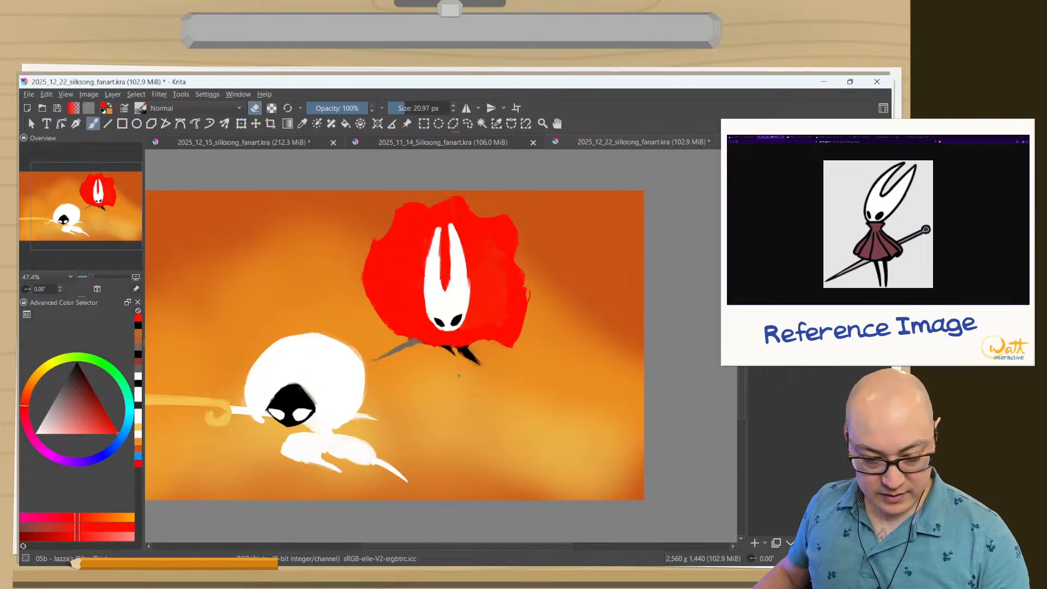
Draw a freehand selection around the two black legs beneath the cloak.
click(468, 125)
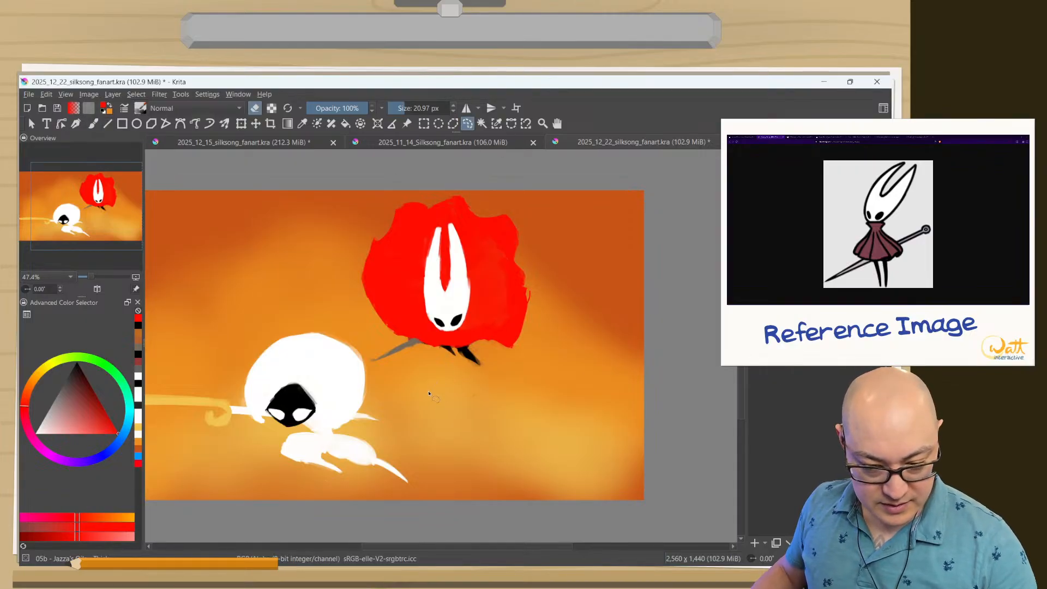
mouse_move(441, 347)
mouse_down()
mouse_move(485, 349)
mouse_move(485, 368)
mouse_move(457, 372)
mouse_up()
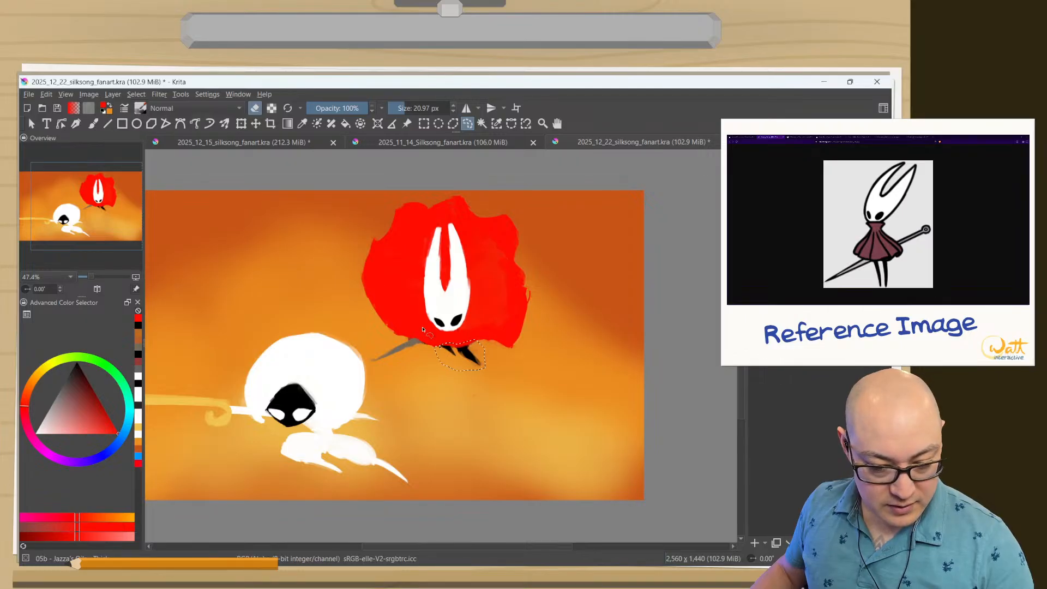
Try transforming the selected legs further right under the cloak with a slight rotation, and undo the transform.
click(241, 123)
mouse_move(461, 355)
mouse_down()
mouse_move(474, 351)
mouse_move(436, 331)
mouse_move(454, 354)
mouse_up()
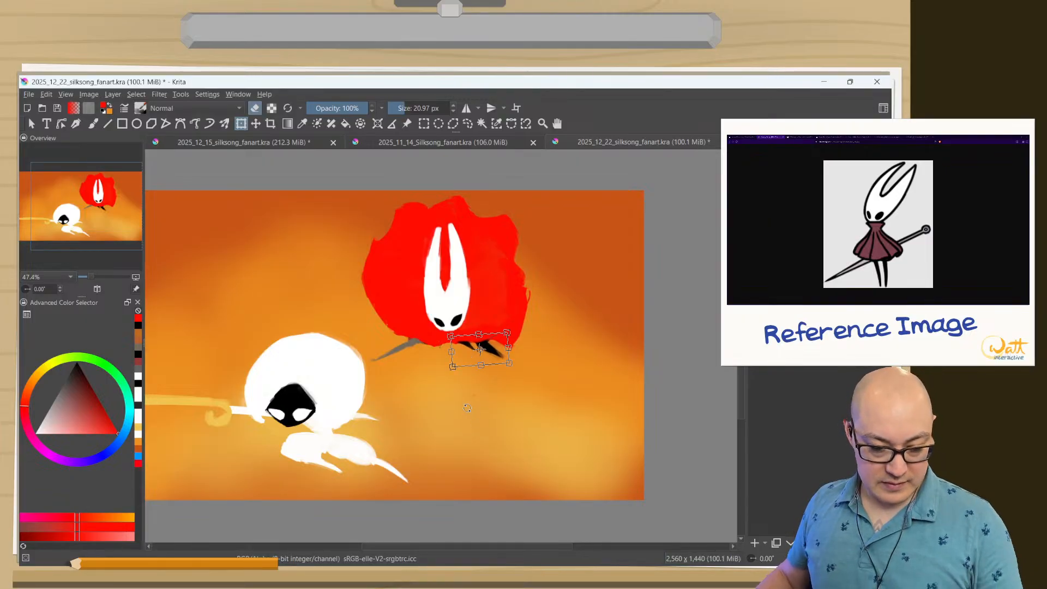
key(Tab)
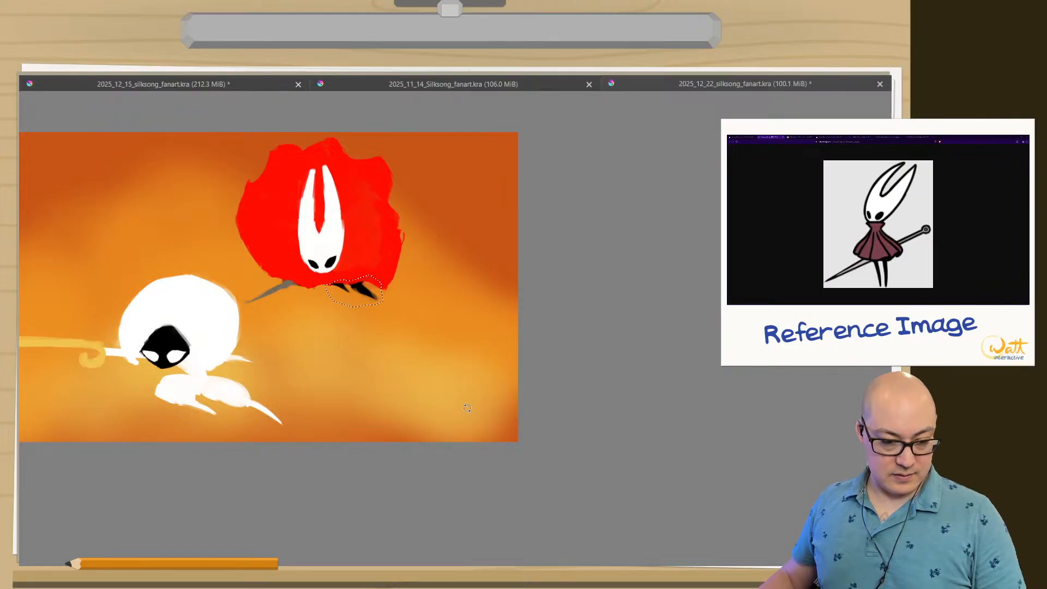
key(ctrl+shift+y)
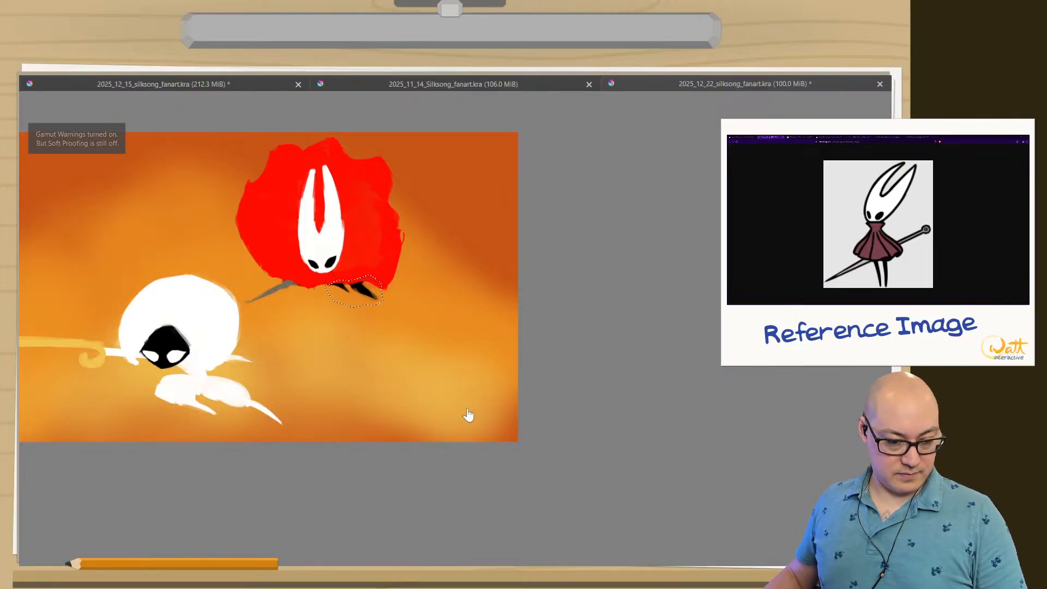
key(ctrl+shift+z)
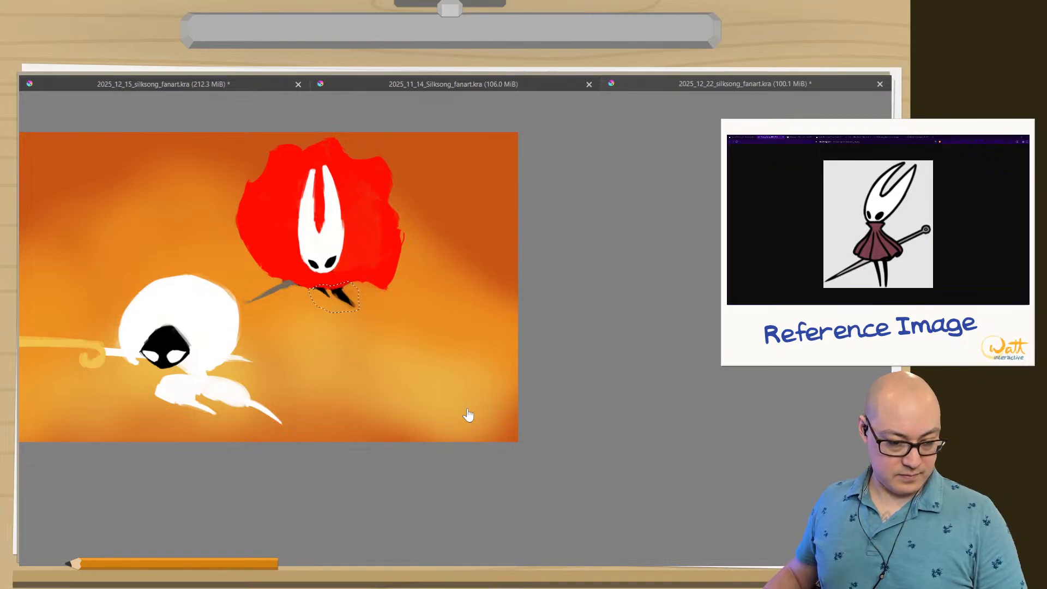
key(ctrl+z)
key(ctrl+z)
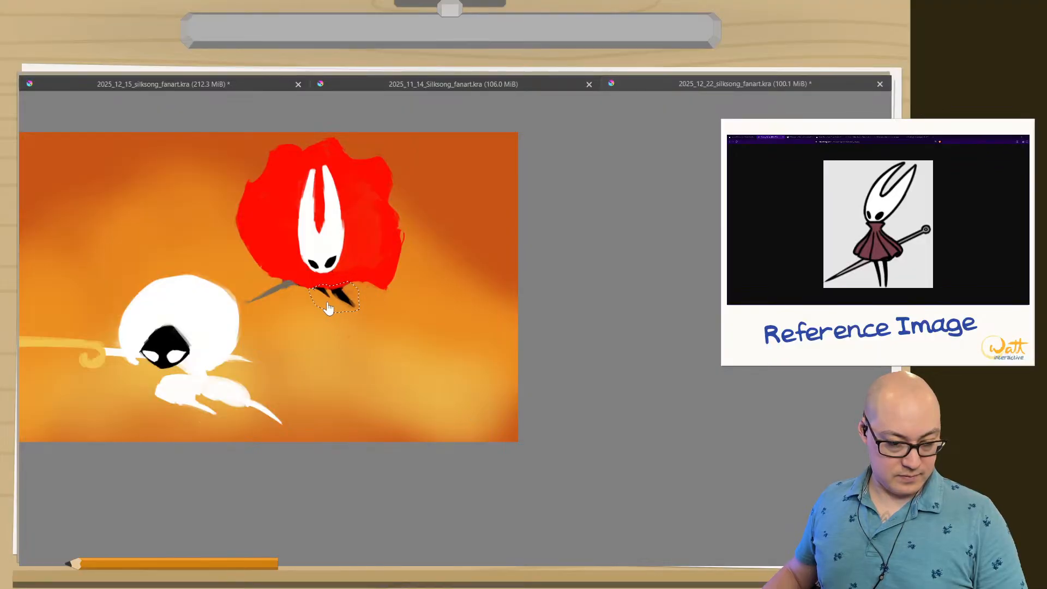
key(Tab)
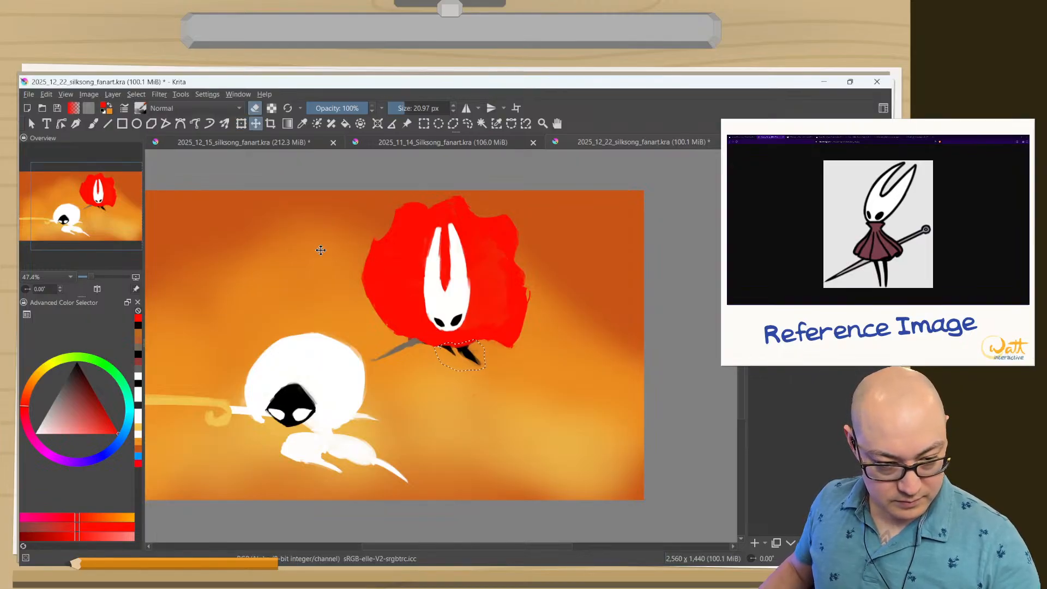
click(241, 123)
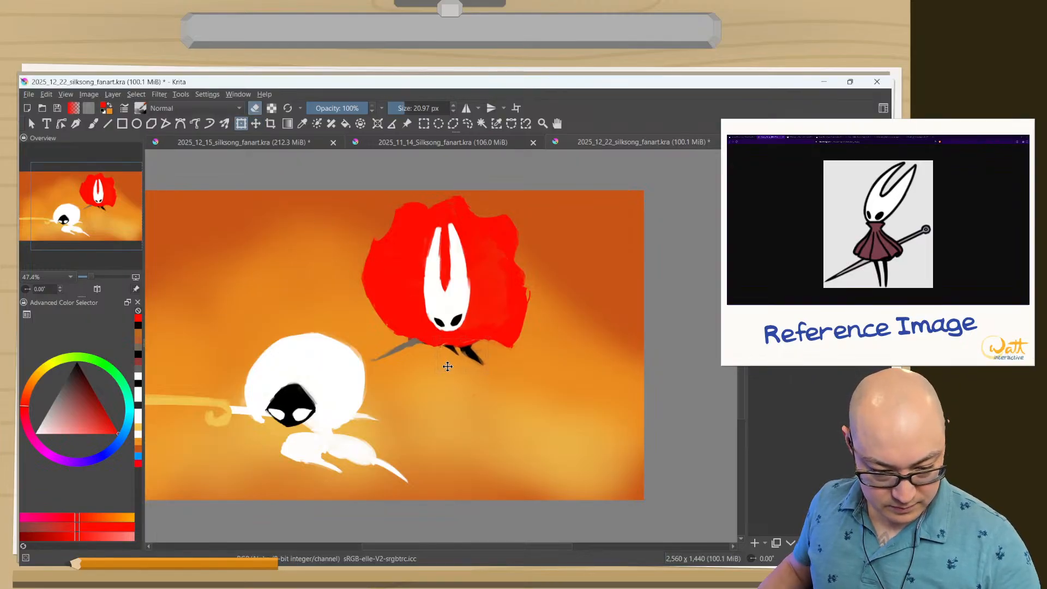
drag(429, 336, 435, 356)
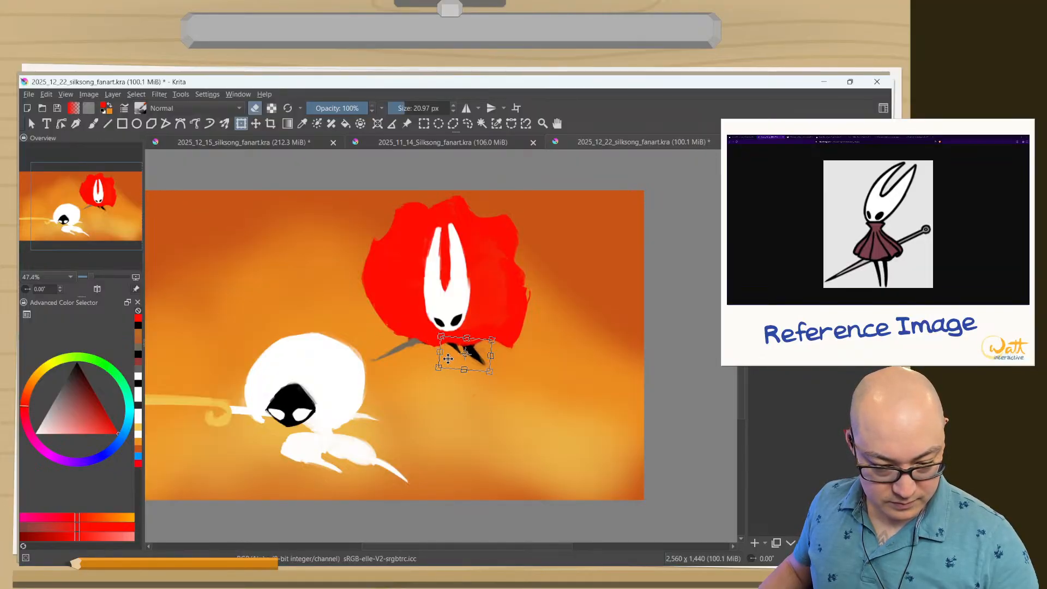
drag(447, 359, 421, 359)
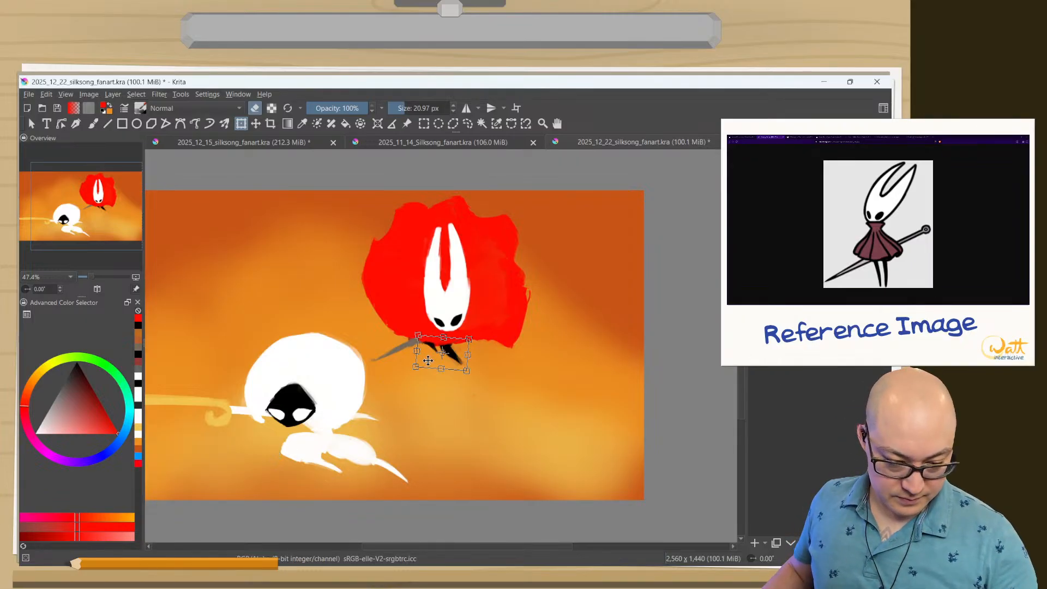
drag(428, 361, 420, 395)
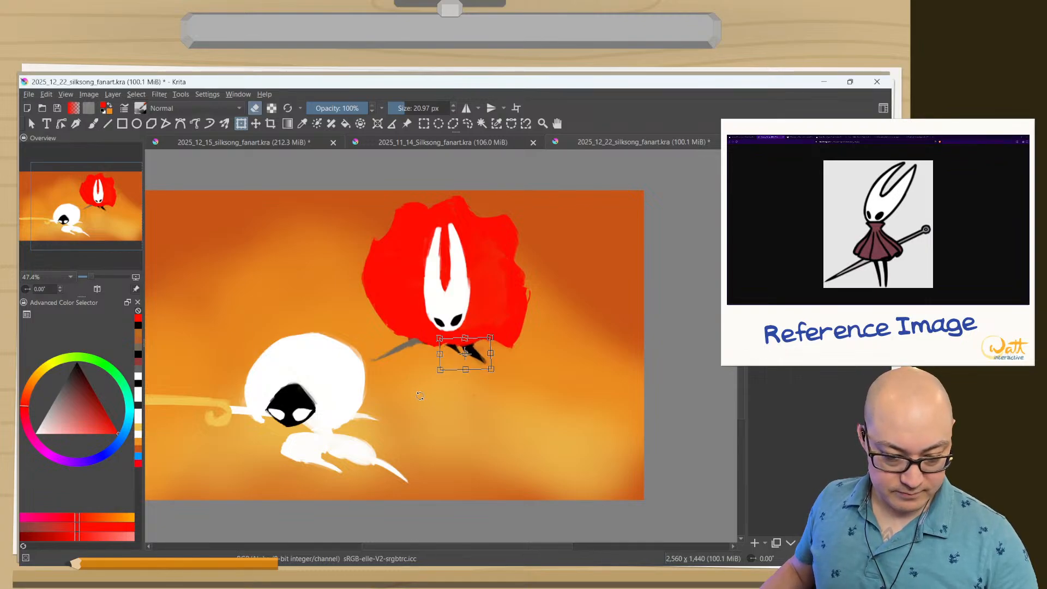
key(Return)
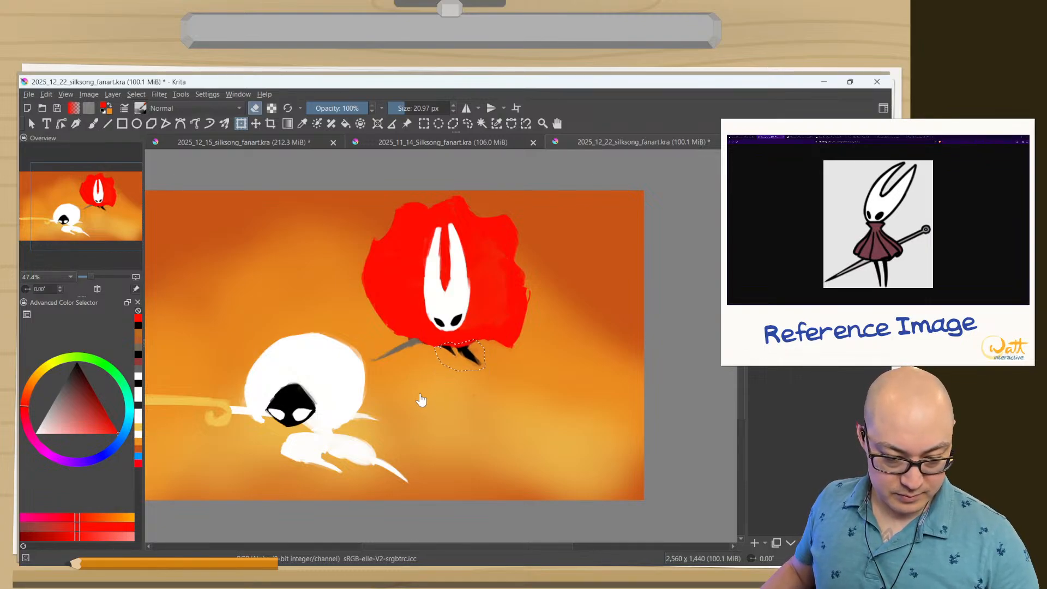
Shift the selected black legs left beneath the mask, rotate them slightly clockwise, and clear the selection.
click(421, 394)
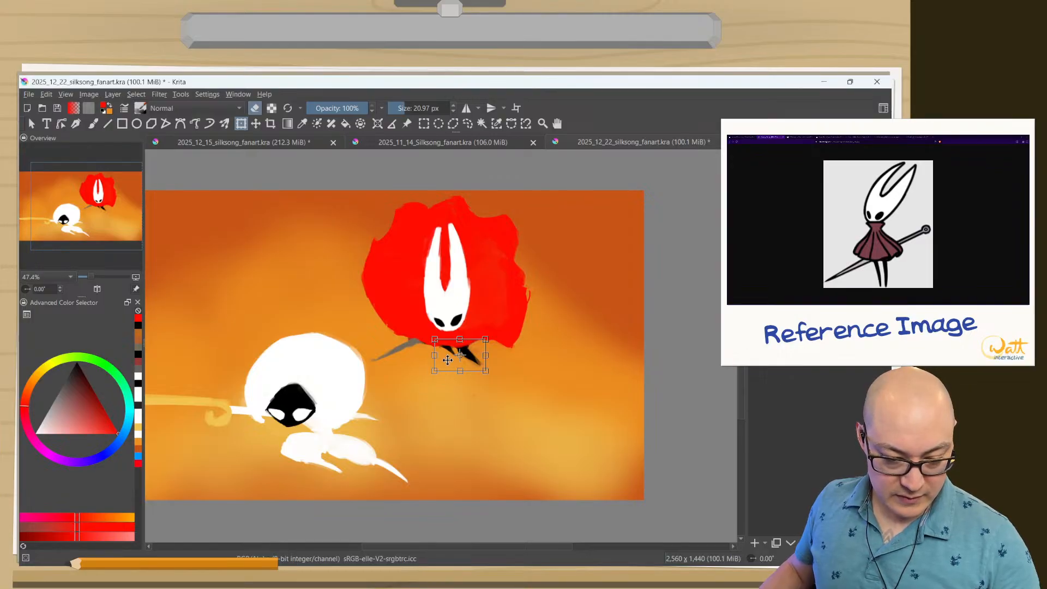
drag(447, 360, 436, 366)
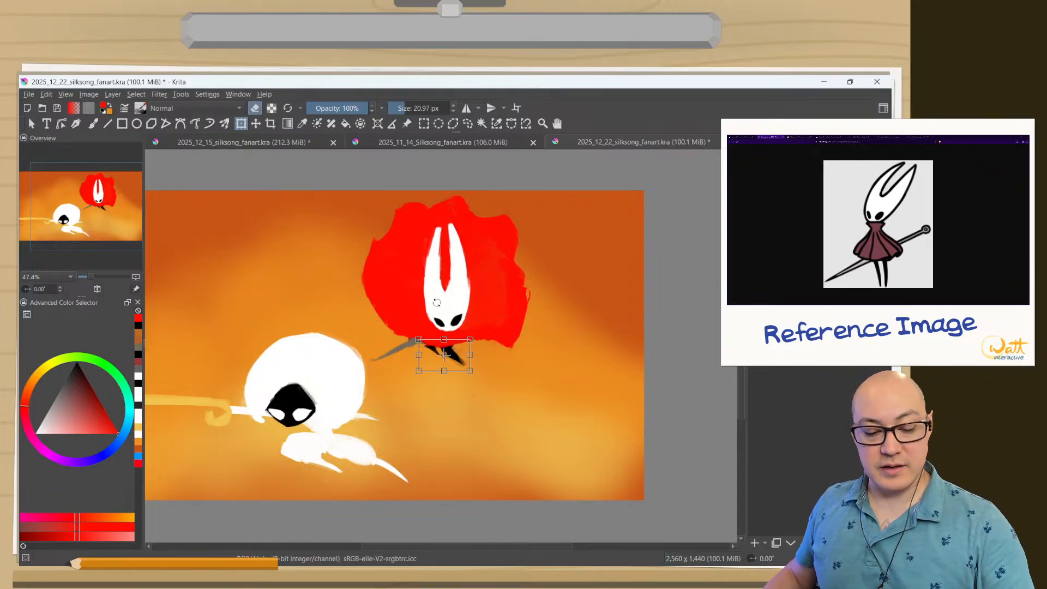
key(Return)
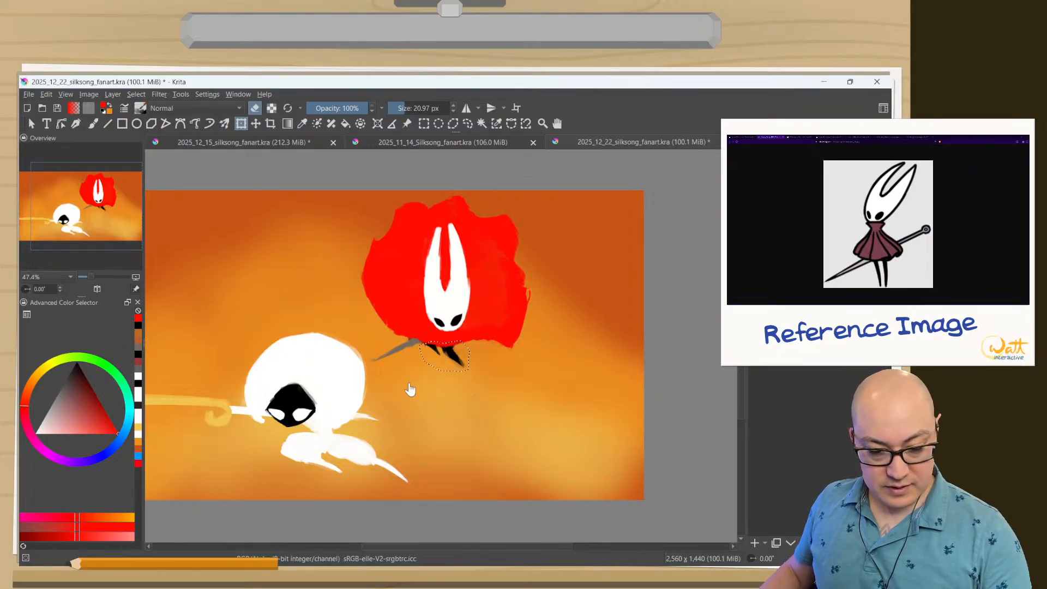
right_click(428, 366)
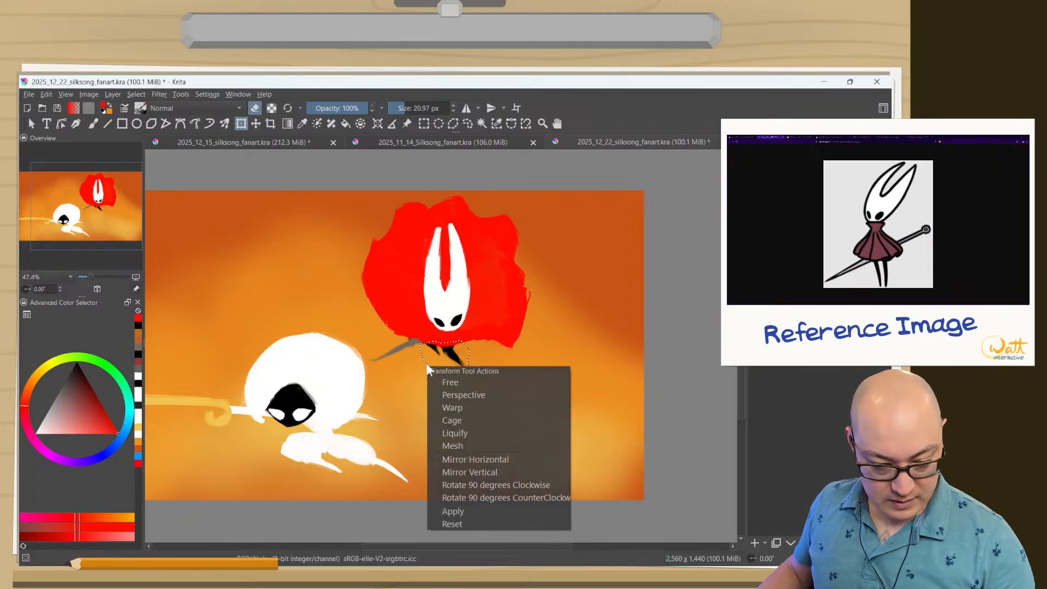
click(403, 382)
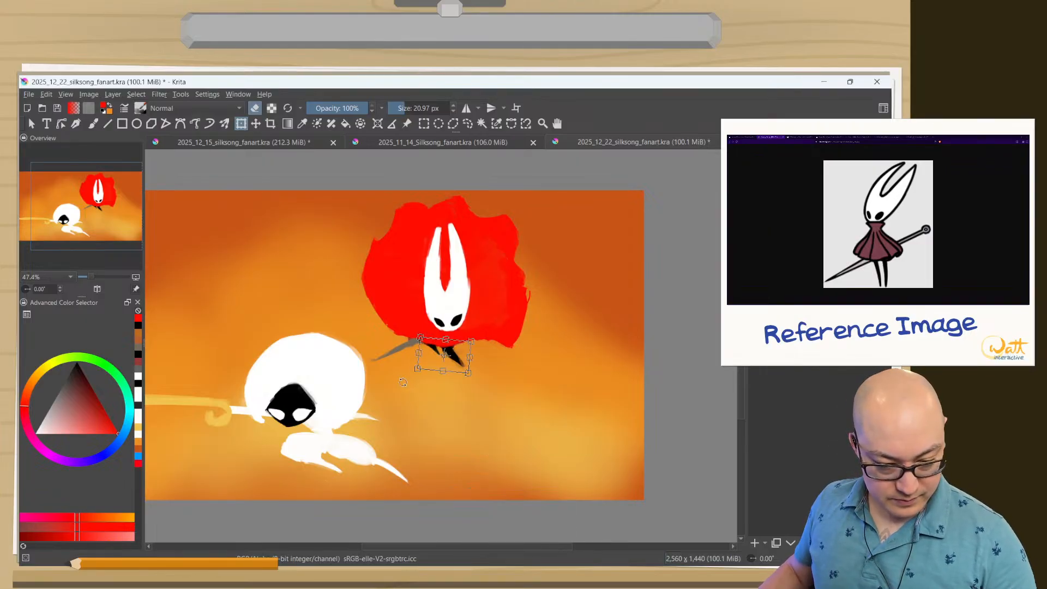
key(b)
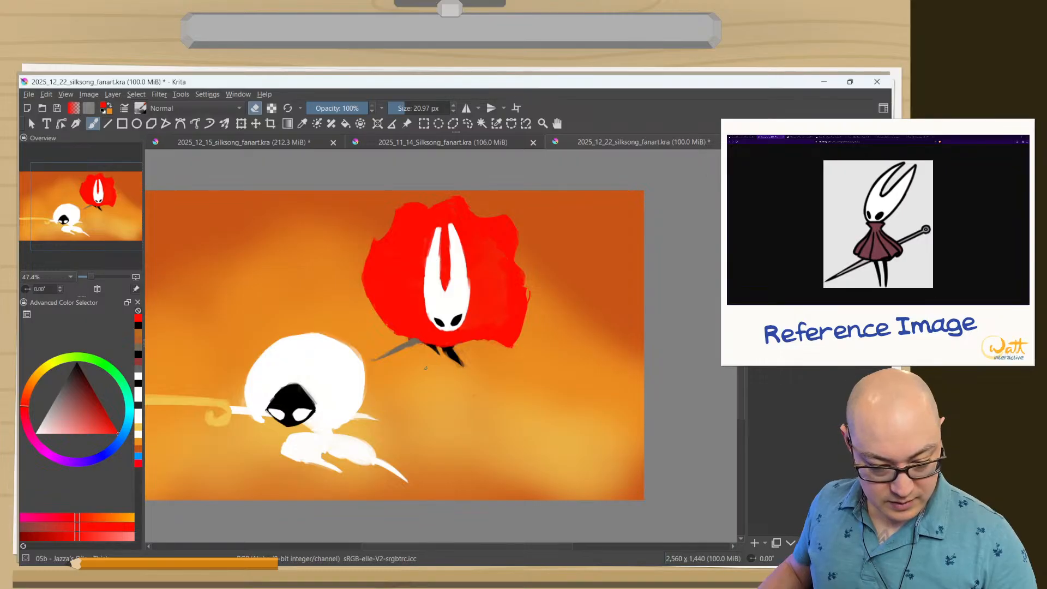
Enlarge the brush to about 67 px and erase the left black leg beneath the cloak, keeping the right one.
shift+drag(425, 368, 447, 385)
right_click(433, 367)
right_click(434, 370)
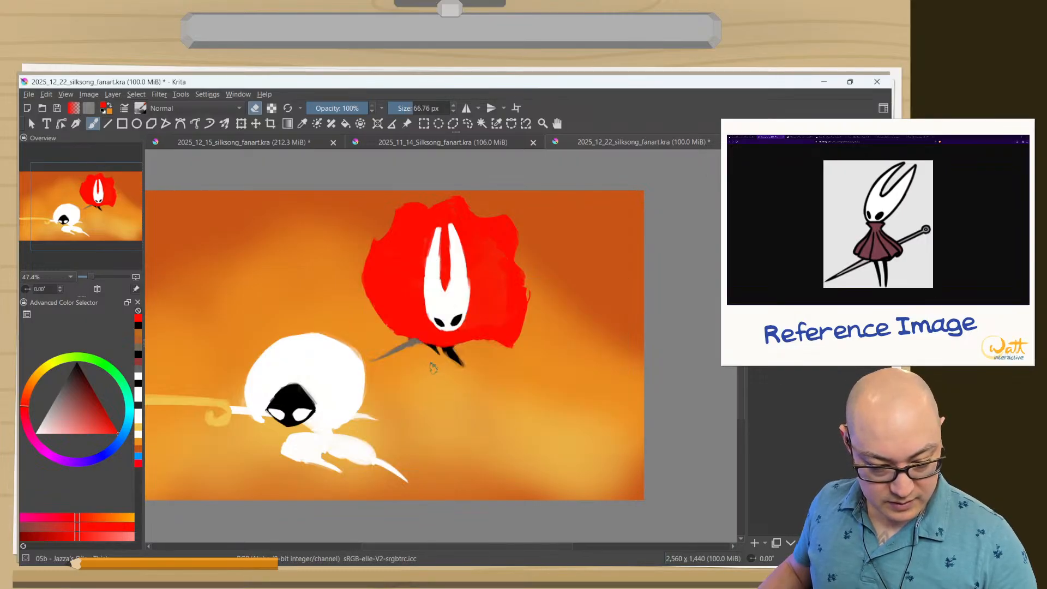
key(e)
key(e)
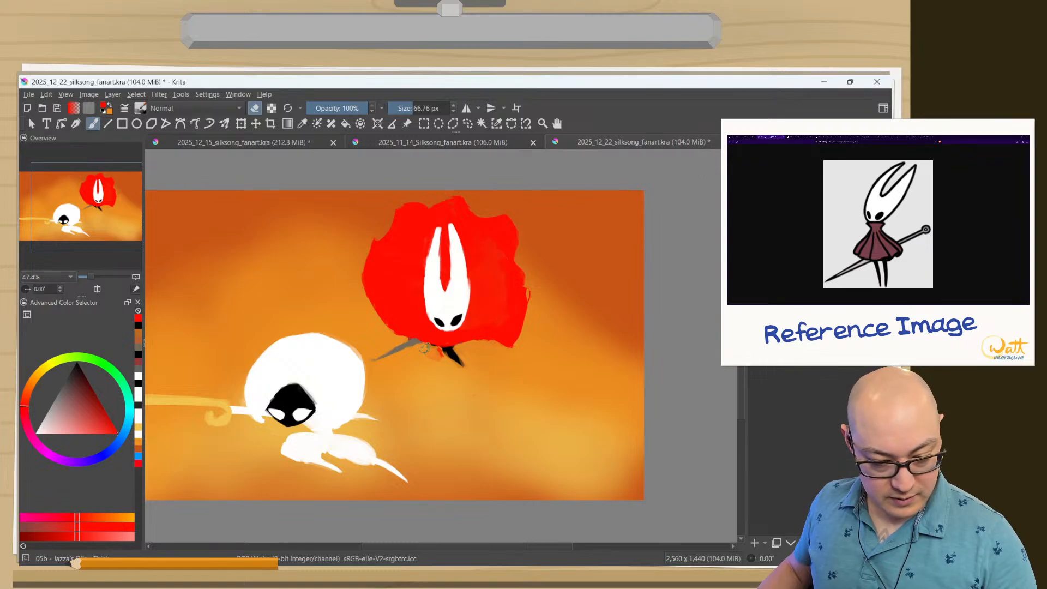
mouse_move(425, 347)
mouse_down()
mouse_move(439, 361)
mouse_move(426, 360)
mouse_up()
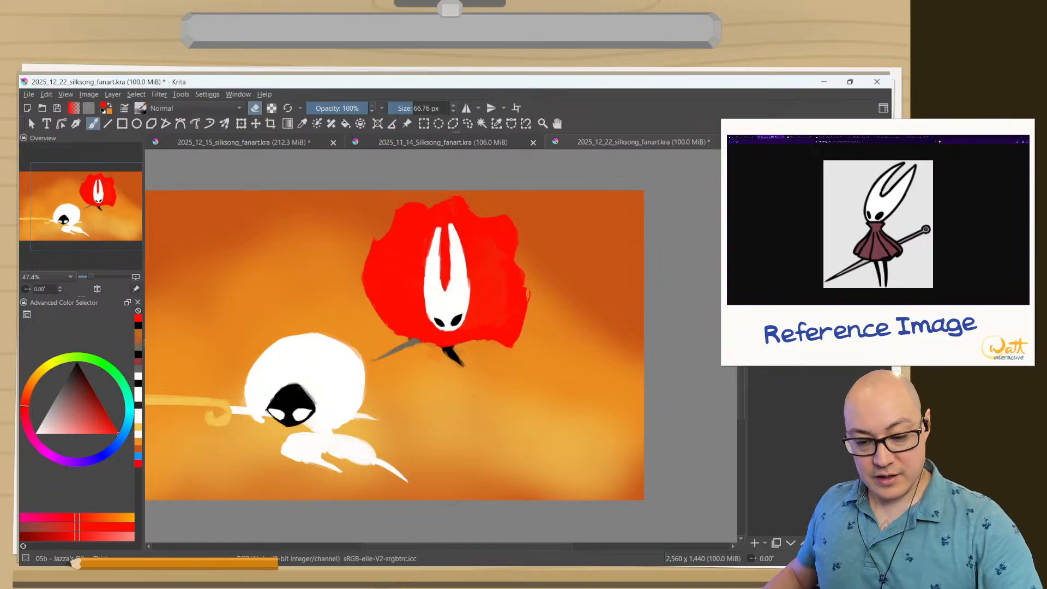
Try painting a black arm on the red cloak beside Hornet's mask, and undo it.
right_click(462, 334)
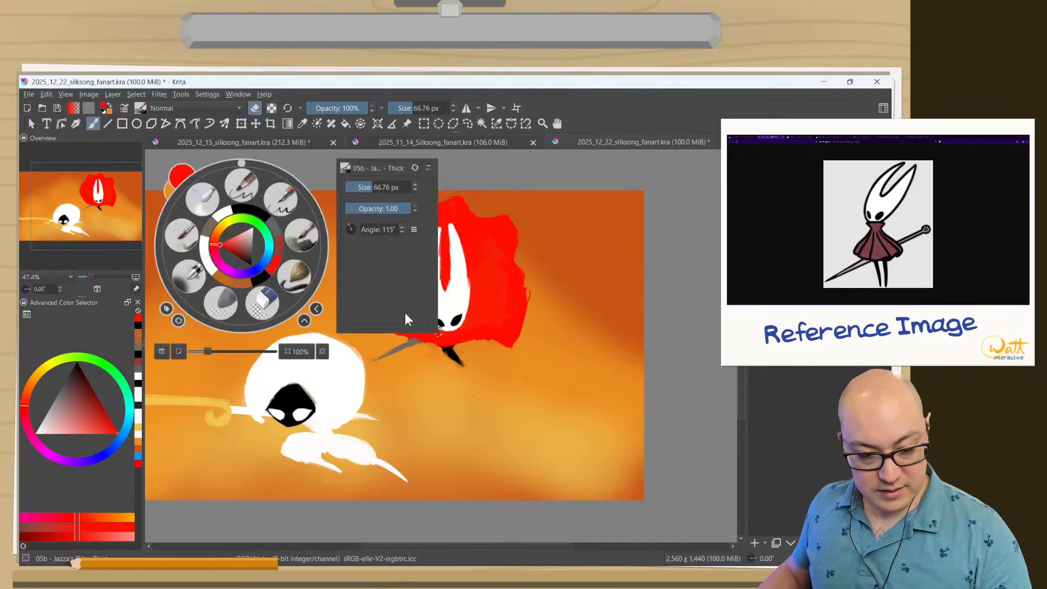
click(250, 214)
mouse_move(463, 328)
mouse_down()
mouse_move(488, 328)
mouse_move(476, 326)
mouse_move(481, 303)
mouse_up()
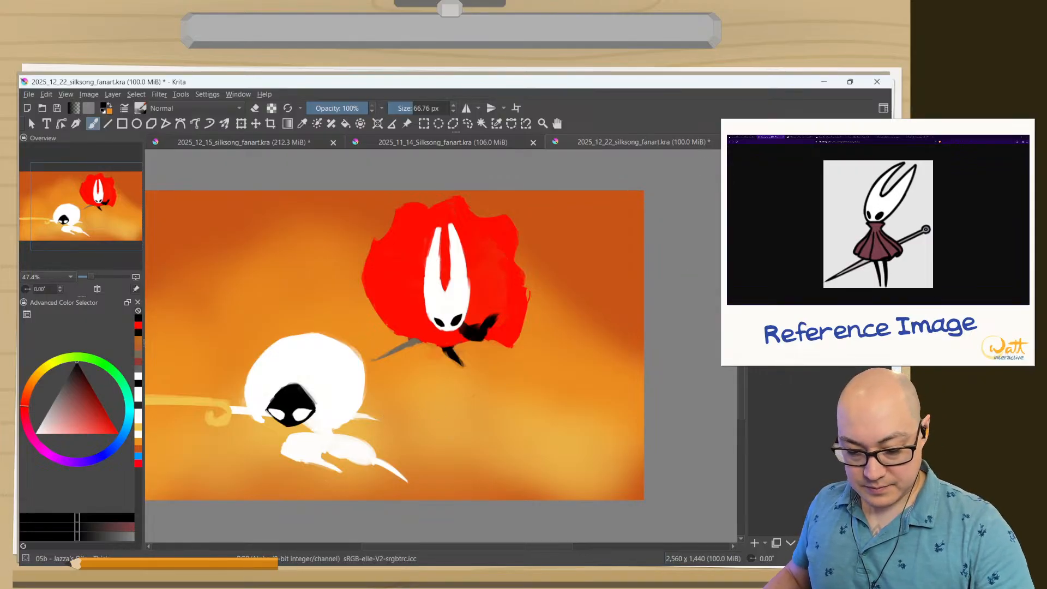
key(ctrl+z)
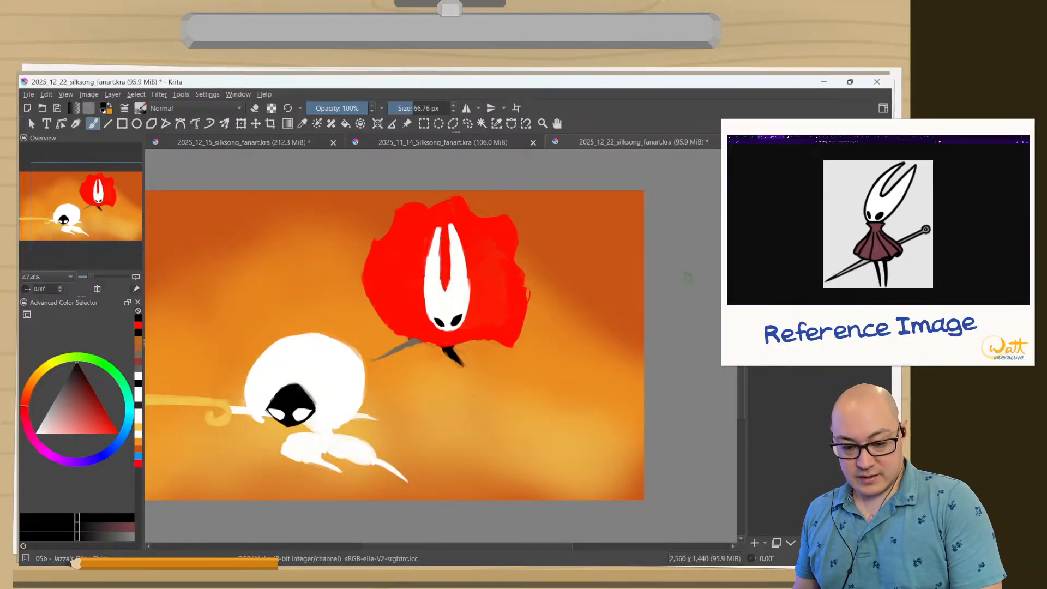
Check the painting without the cloak and legs, restore them, and examine the whole composition in canvas-only view.
key(Delete)
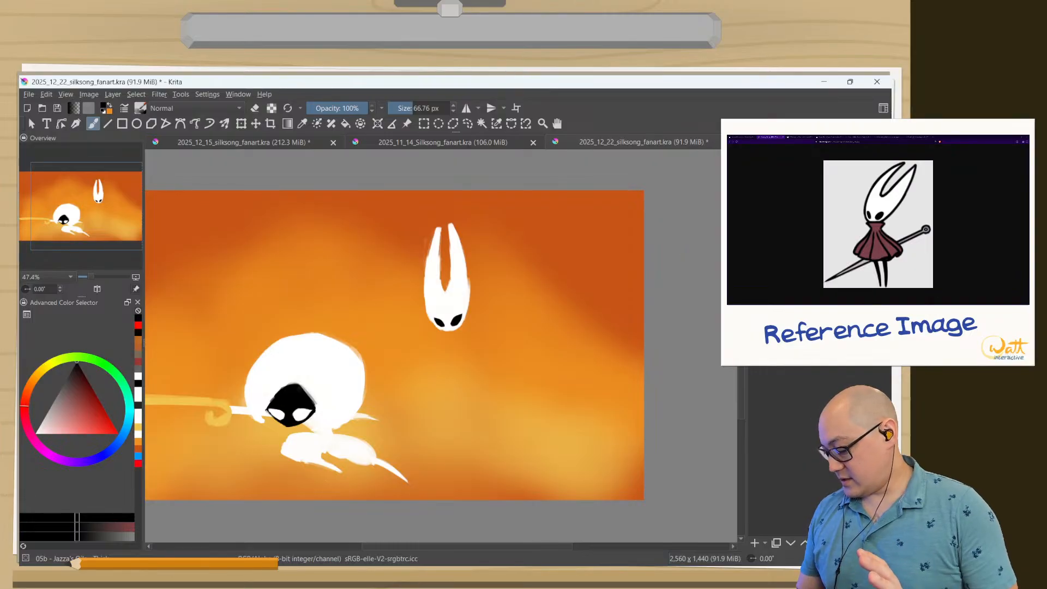
key(ctrl+z)
key(Tab)
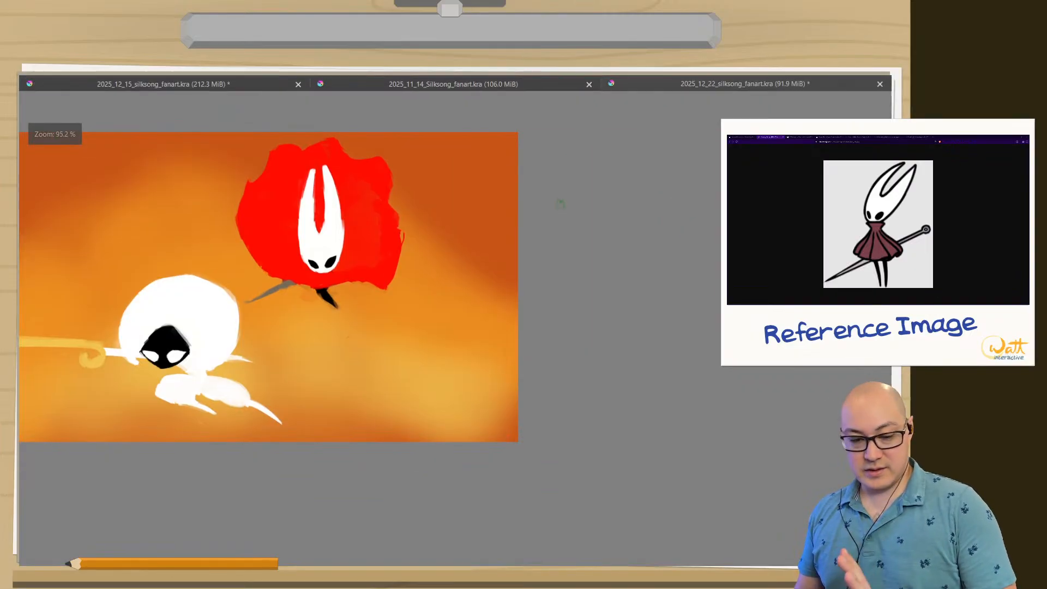
key(3)
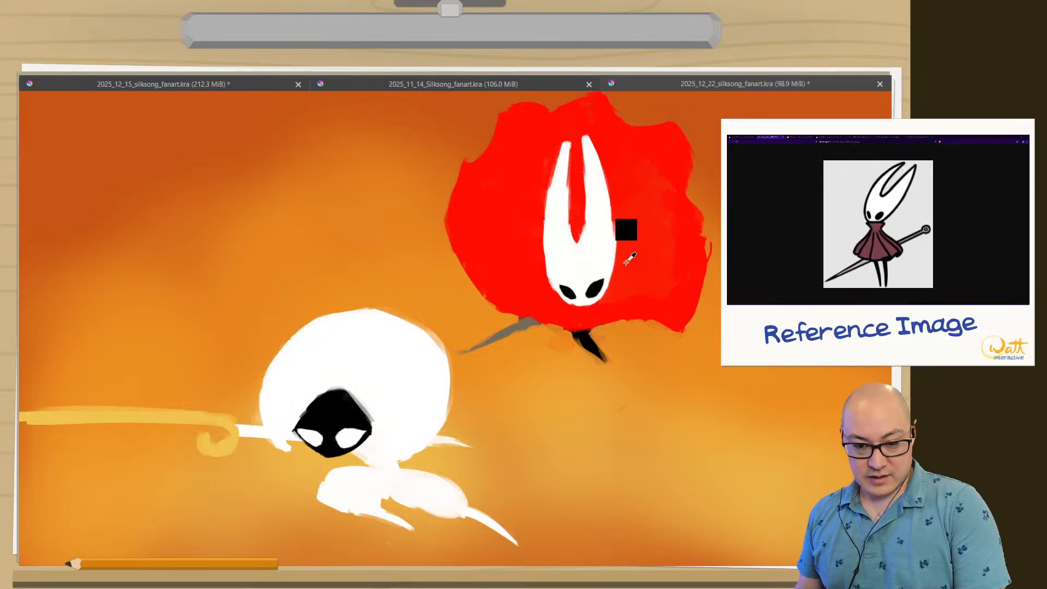
key(ctrl+s)
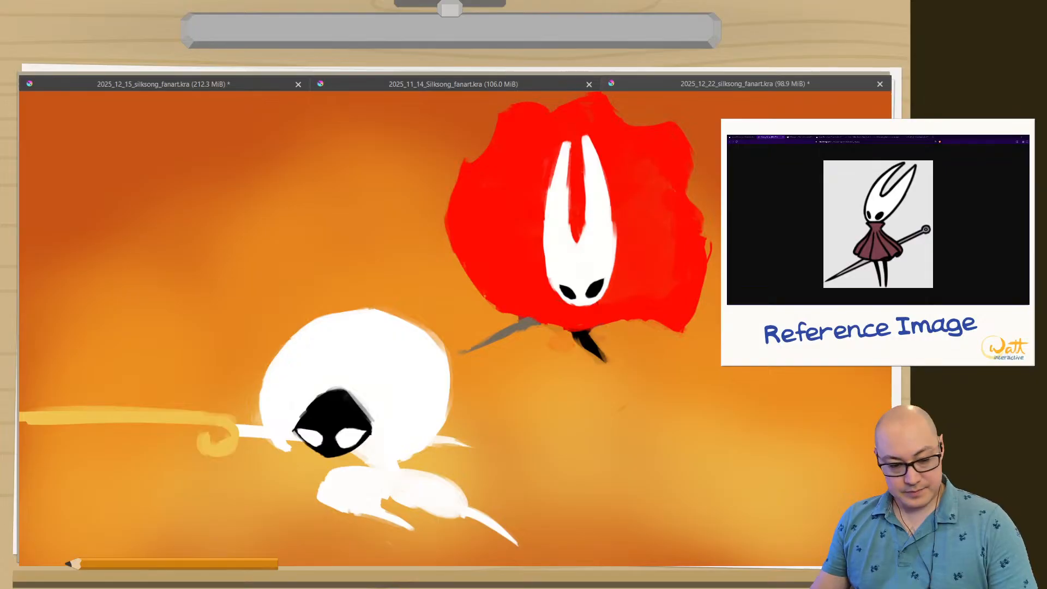
right_click(204, 437)
drag(282, 408, 281, 441)
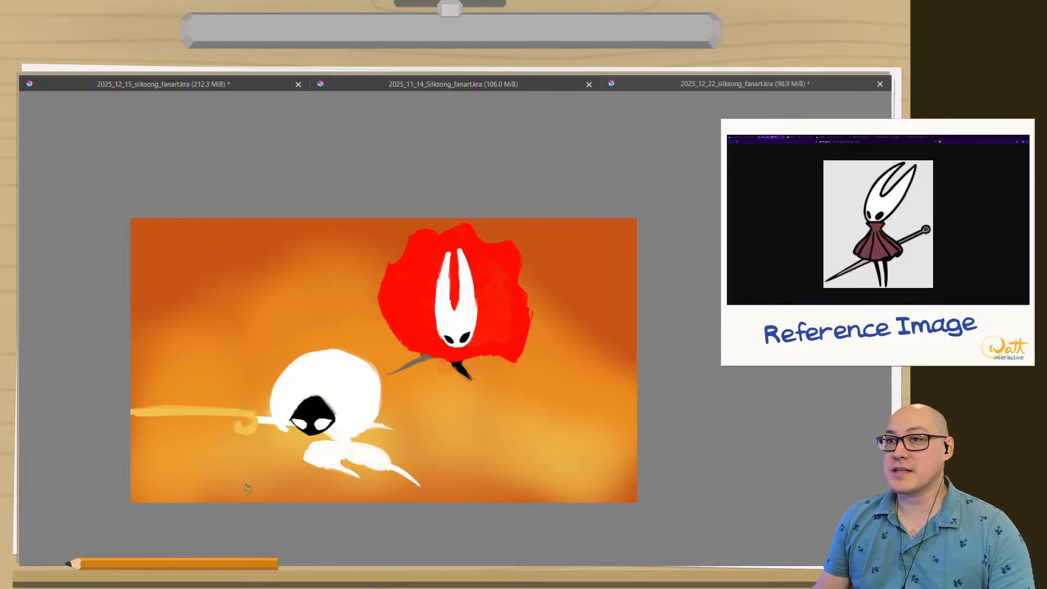
key(Tab)
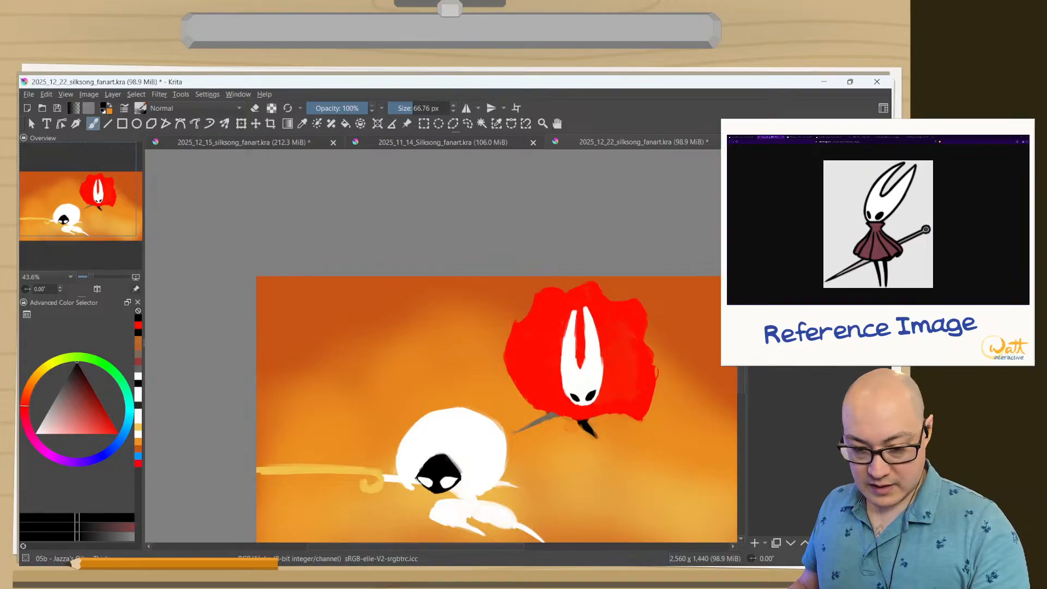
Try removing Hornet's white mask from the cloak, and restore it.
key(Delete)
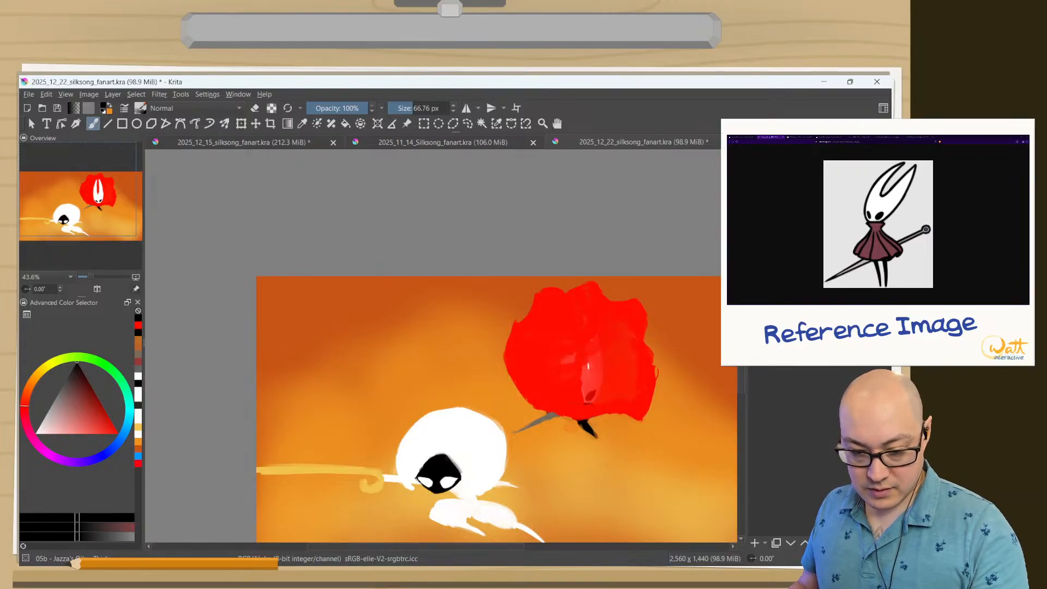
key(ctrl+z)
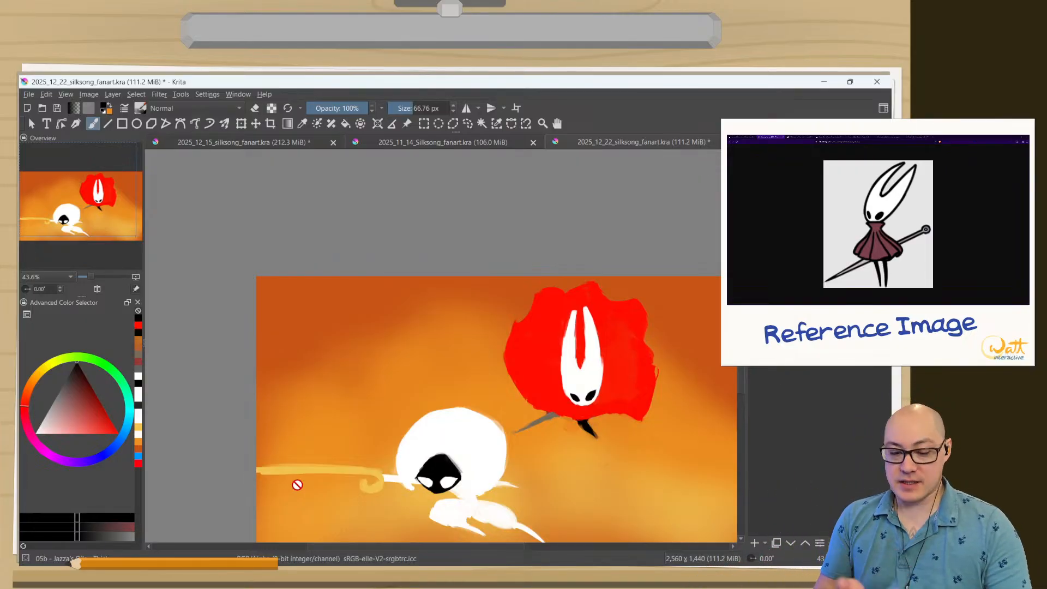
Switch the reference to the game's duel scene and show the blue composition sketch over the painting.
drag(397, 372, 316, 275)
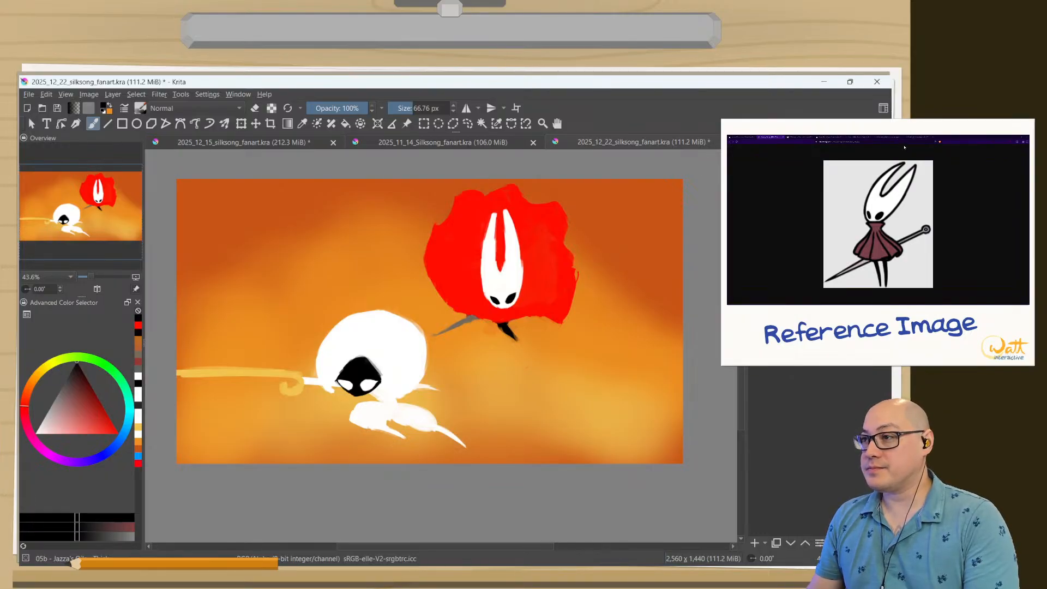
click(892, 139)
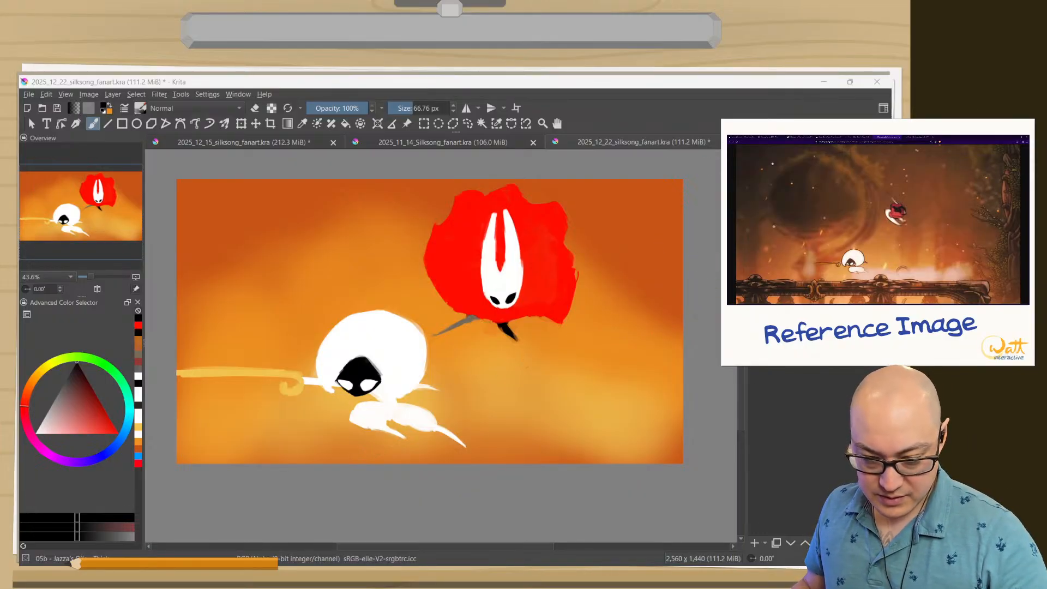
click(756, 209)
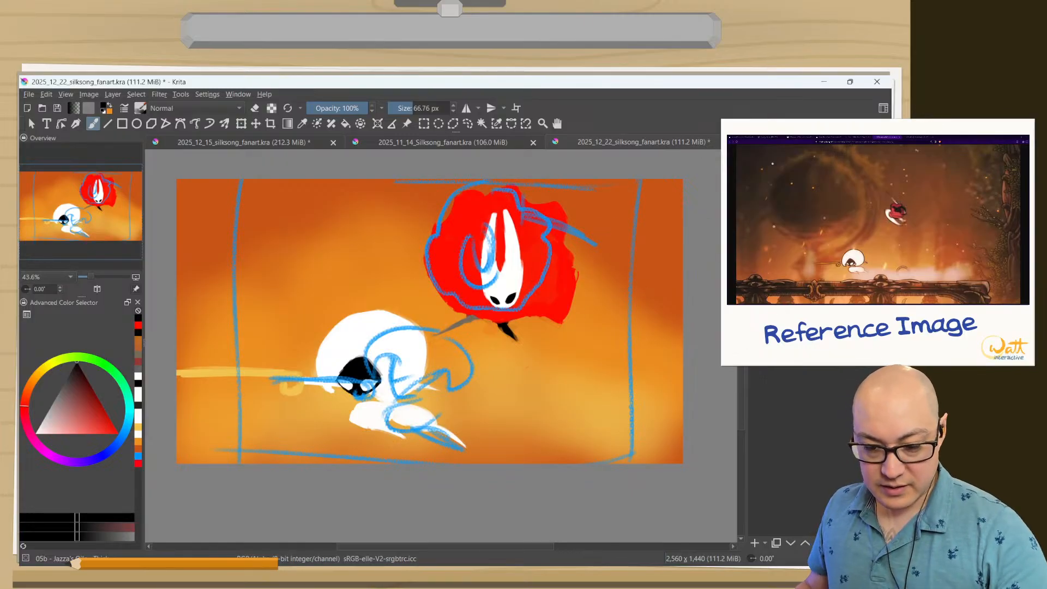
Mark the composition with small black arrows using an 11 px brush, three pointing down from the top edge and two pointing up near the bottom.
right_click(242, 244)
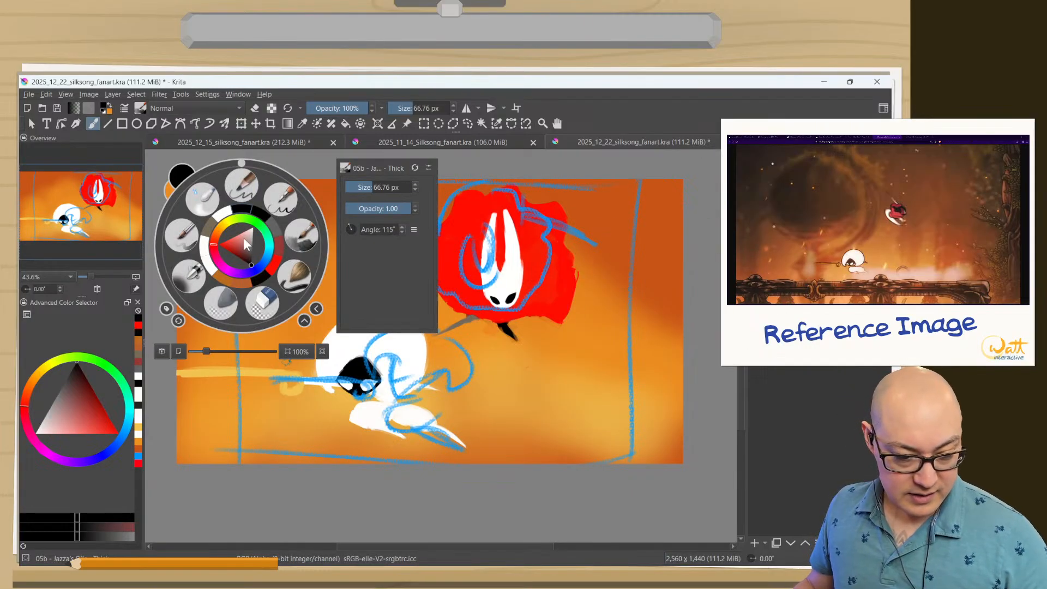
click(251, 191)
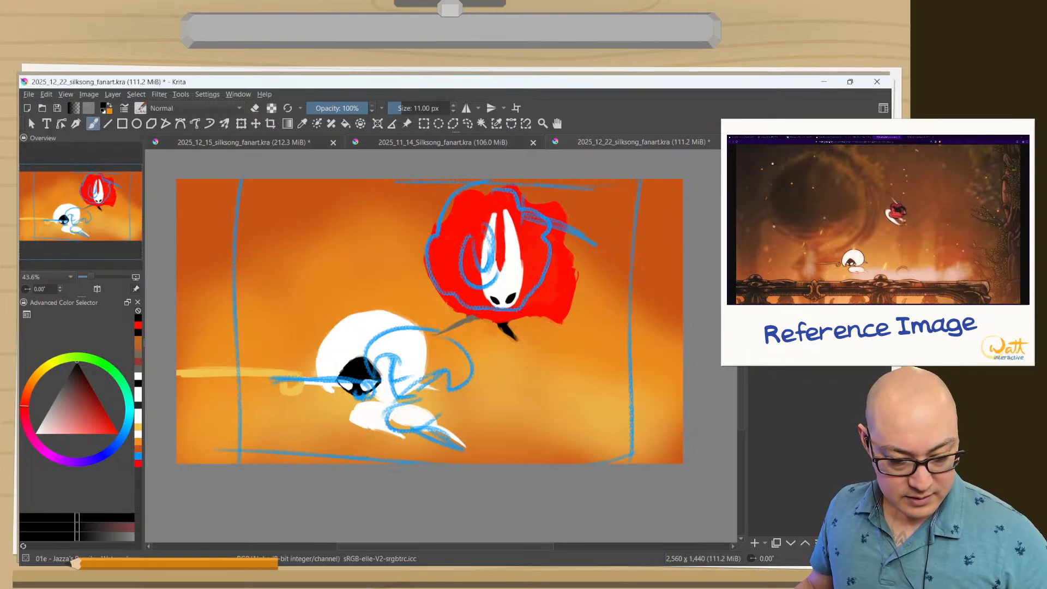
mouse_move(338, 457)
mouse_down()
mouse_move(340, 431)
mouse_move(332, 445)
mouse_up()
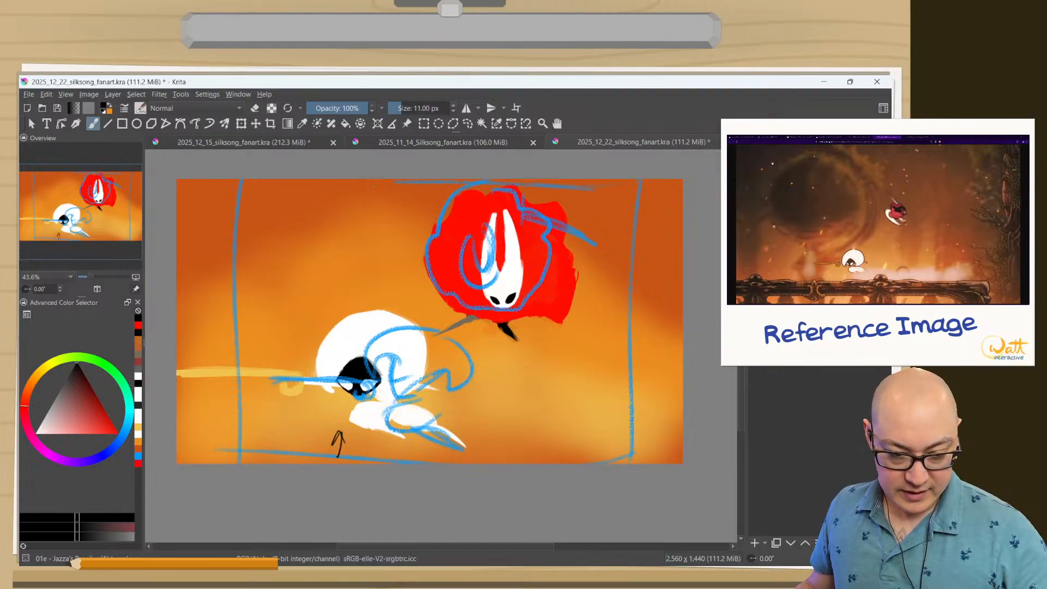
drag(288, 180, 287, 200)
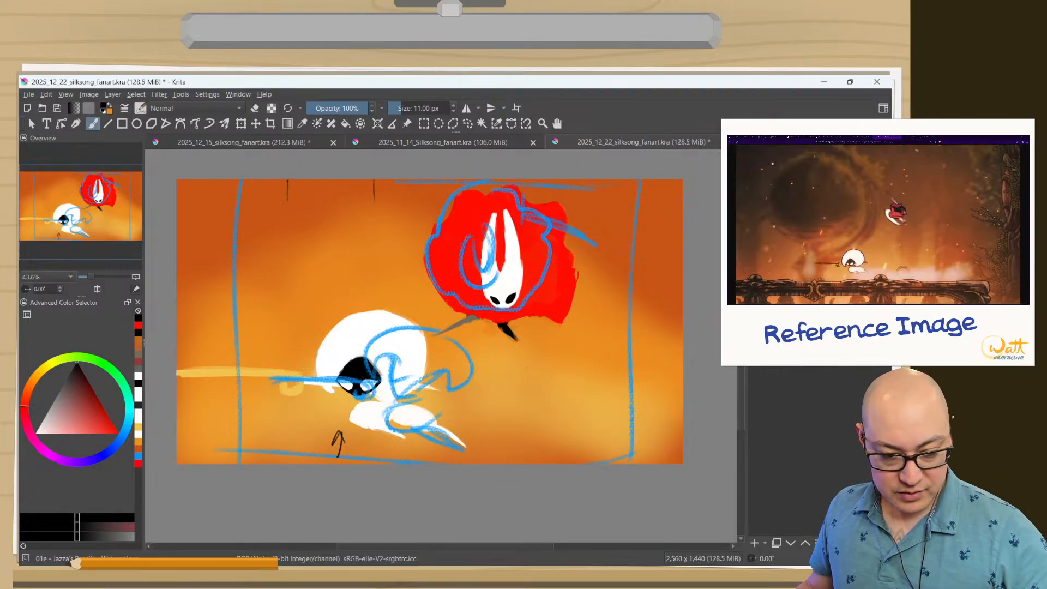
drag(373, 194, 382, 188)
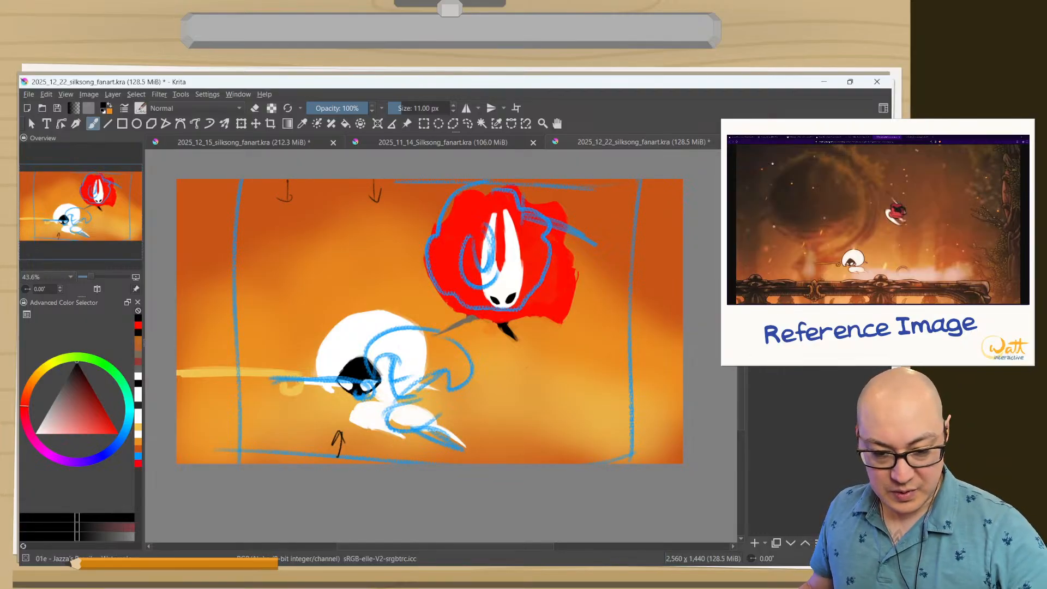
drag(606, 196, 621, 198)
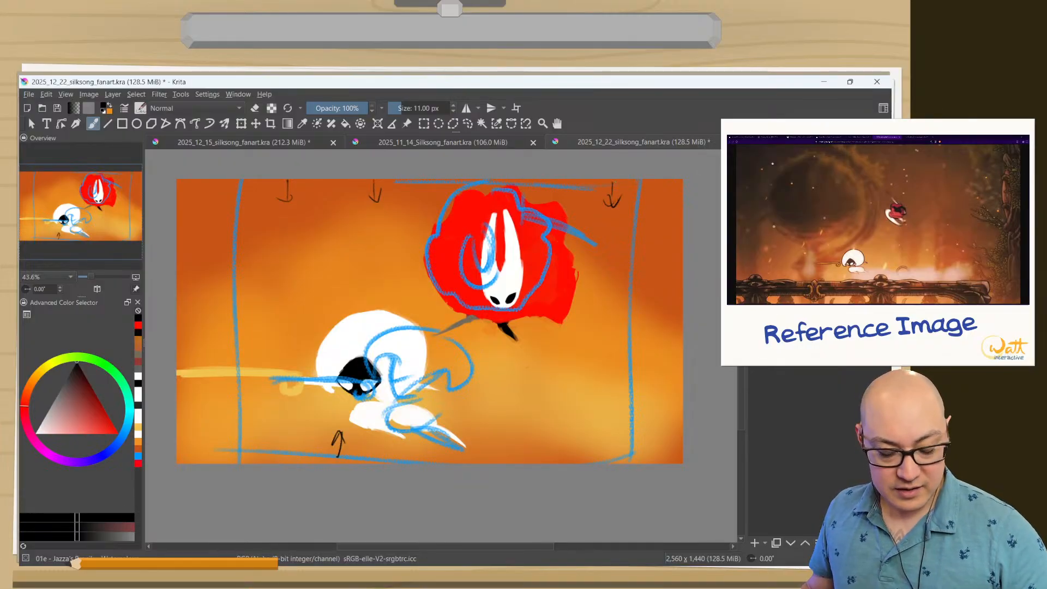
drag(534, 462, 544, 462)
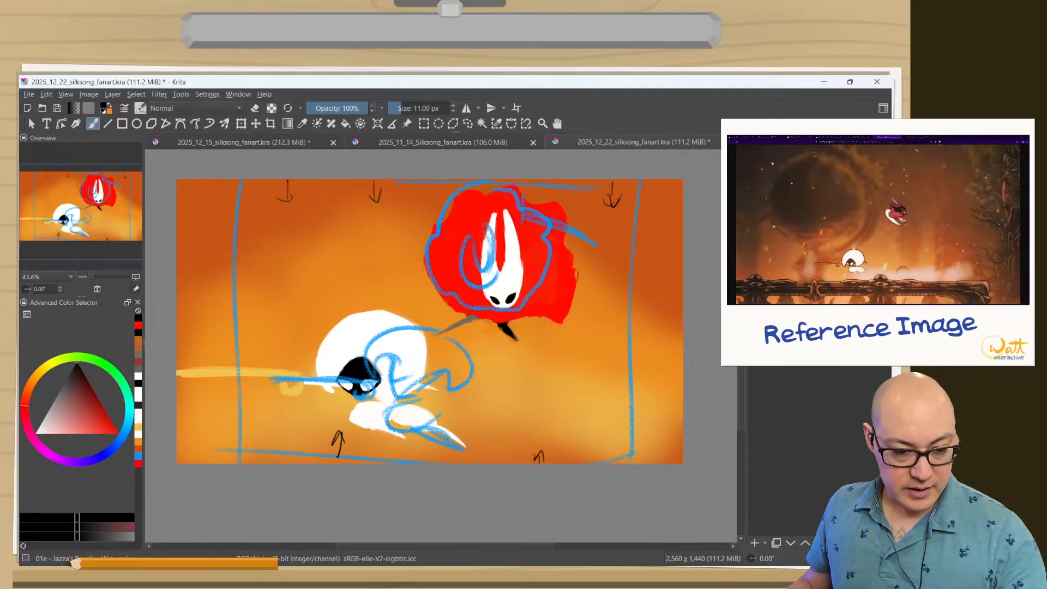
Erase the black arrows along the top edge with the 60 px soft eraser, and hide the blue composition sketch.
right_click(265, 256)
click(255, 319)
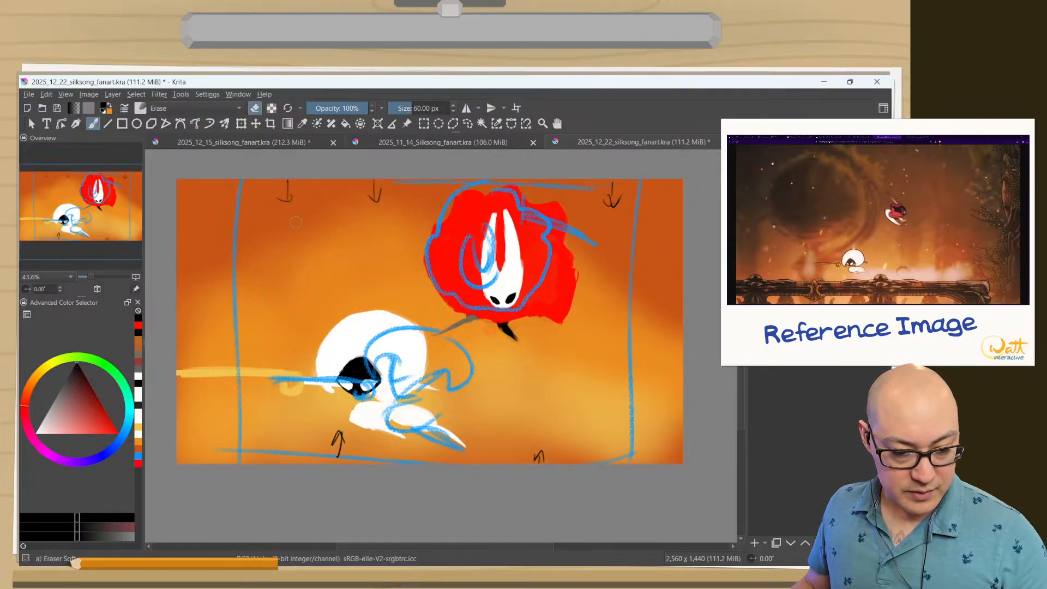
drag(374, 201, 378, 182)
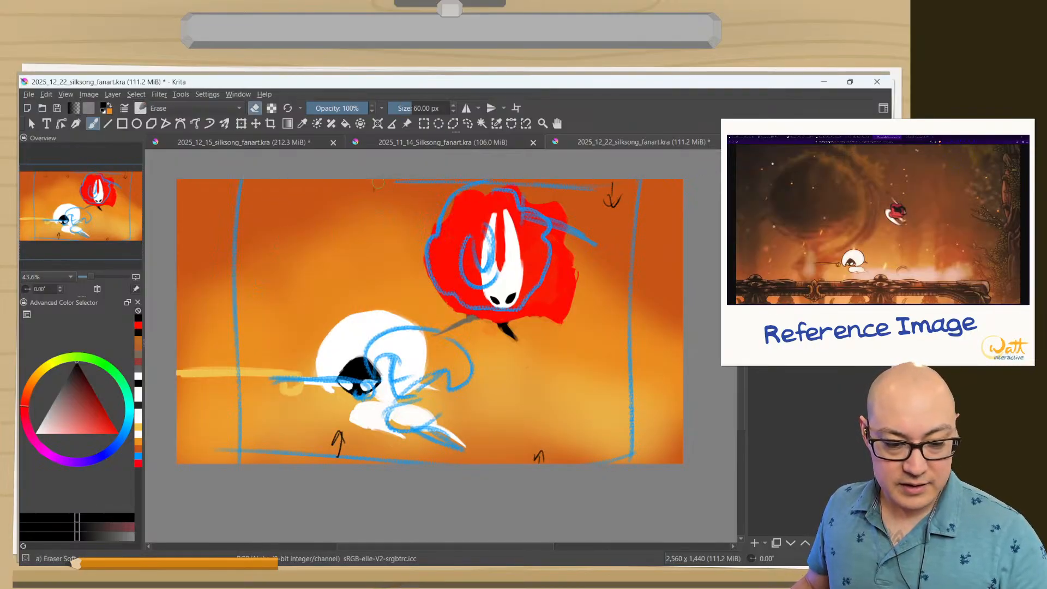
mouse_move(599, 199)
mouse_down()
mouse_move(614, 192)
mouse_move(606, 197)
mouse_move(619, 213)
mouse_up()
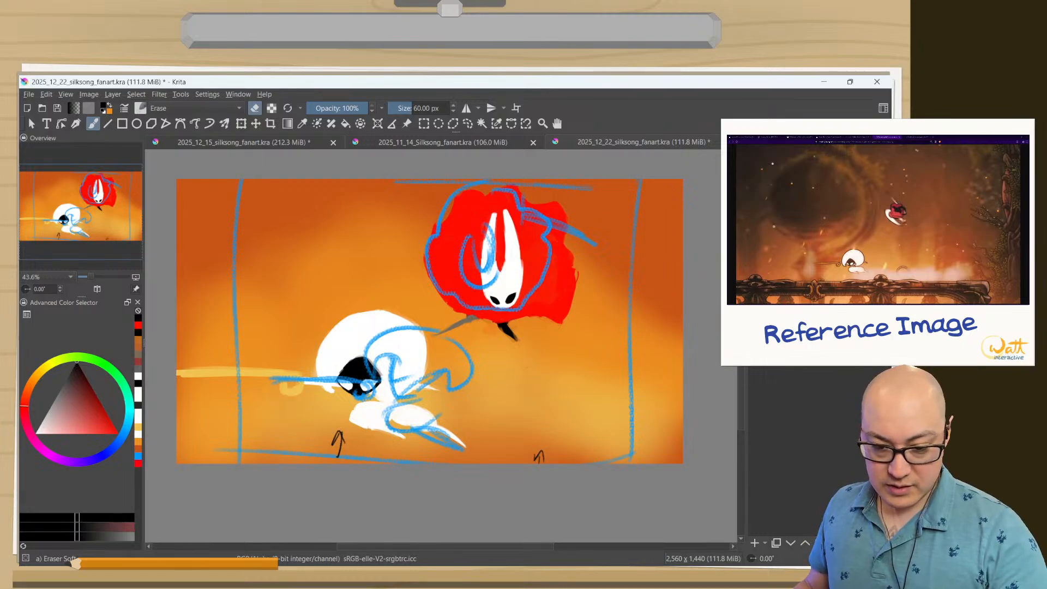
click(756, 218)
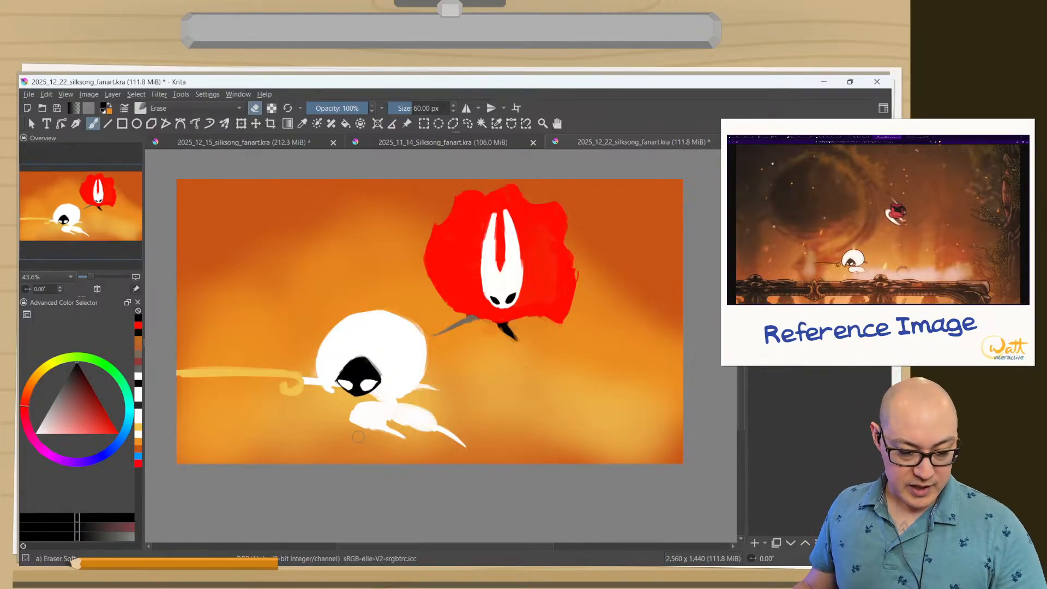
Try shading the underside of Lace's front leg in light orange with the 29.11 px thick brush, and undo the stroke.
scroll(368, 422, up, 5)
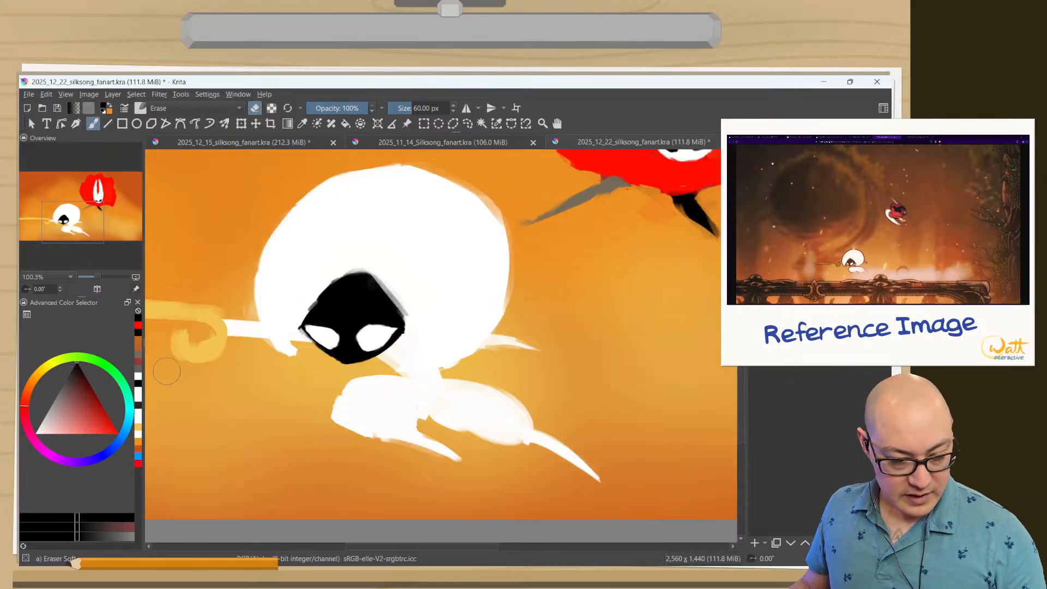
right_click(164, 431)
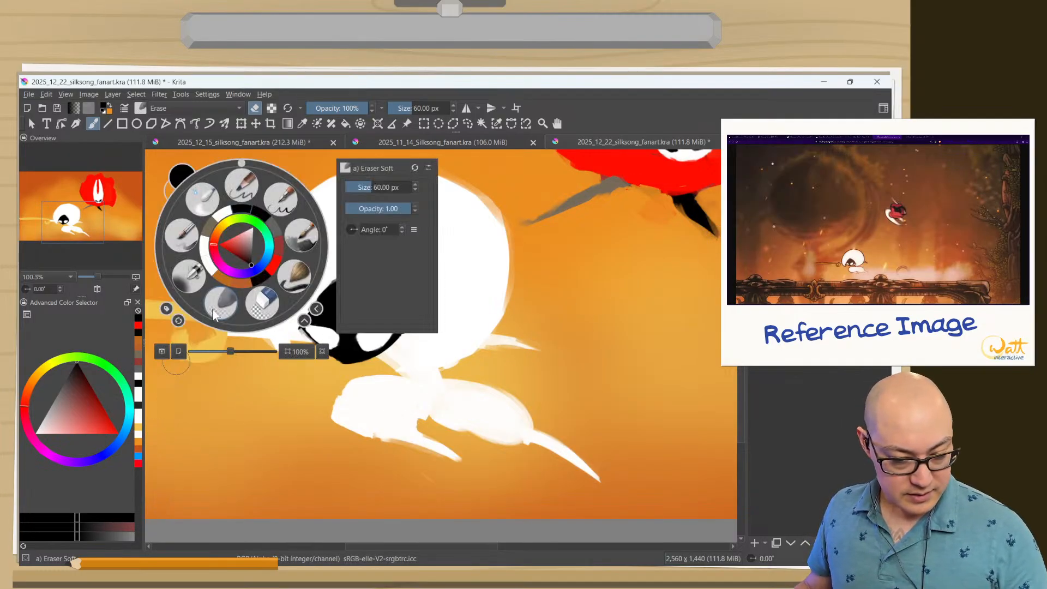
click(217, 239)
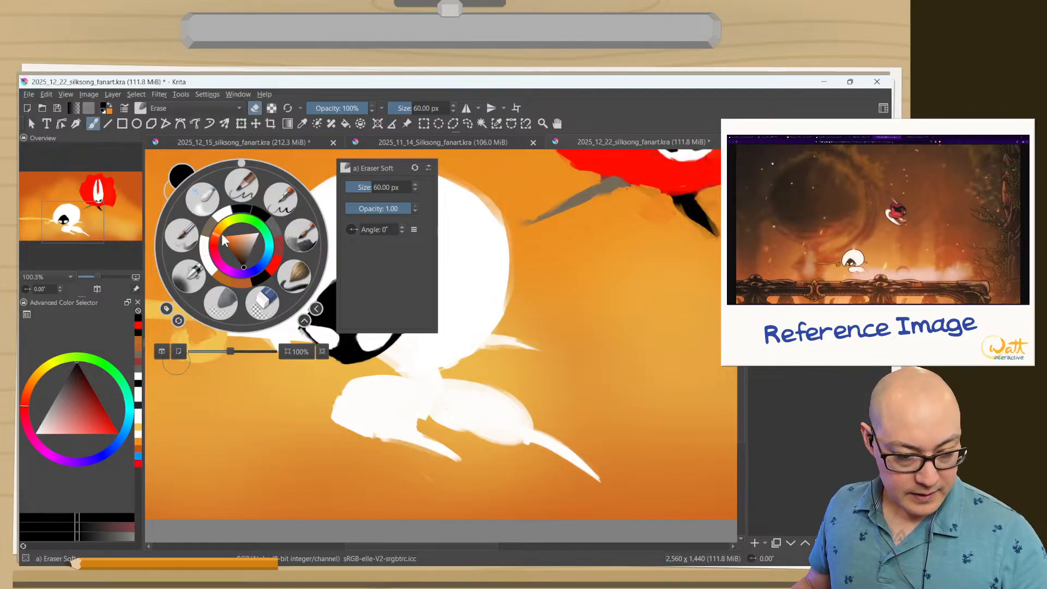
drag(229, 243, 227, 236)
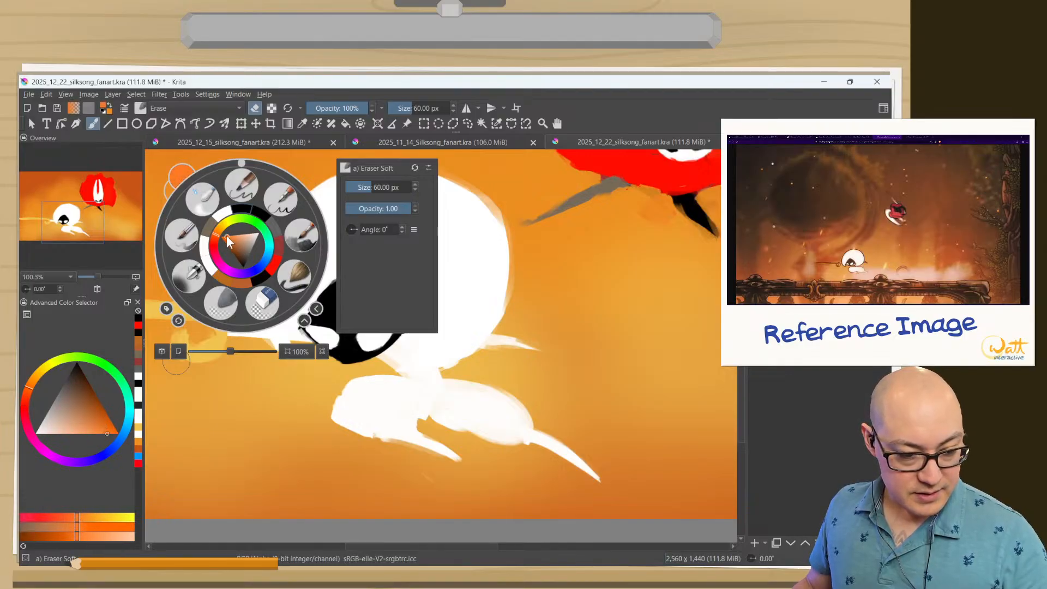
click(230, 240)
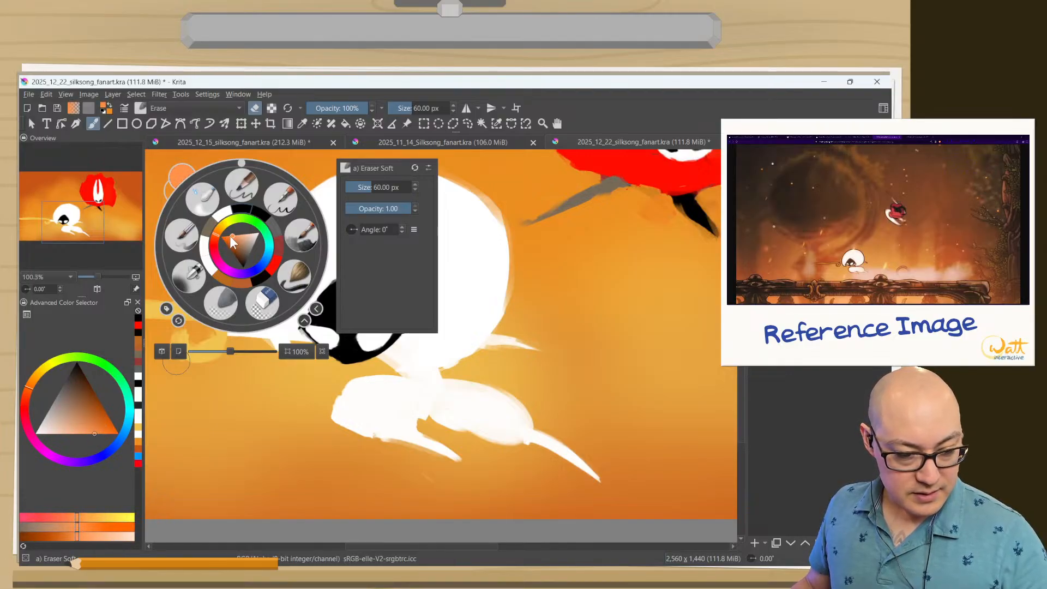
click(233, 236)
click(229, 242)
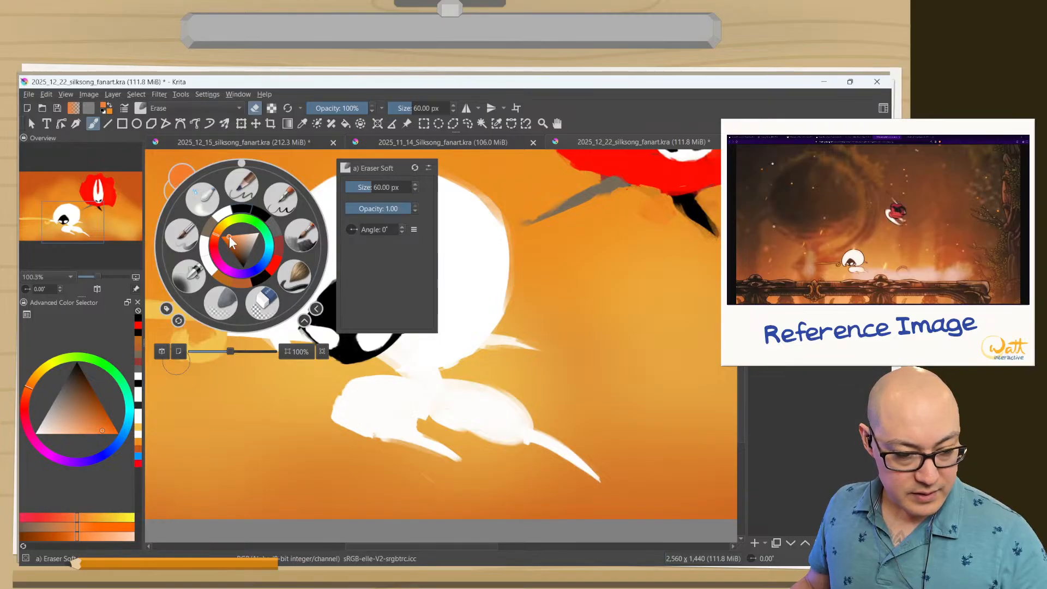
click(233, 236)
click(360, 411)
mouse_move(357, 426)
shift+mouse_down()
mouse_move(340, 419)
mouse_move(375, 435)
mouse_move(337, 417)
mouse_move(375, 438)
shift+mouse_up()
right_click(342, 423)
click(396, 420)
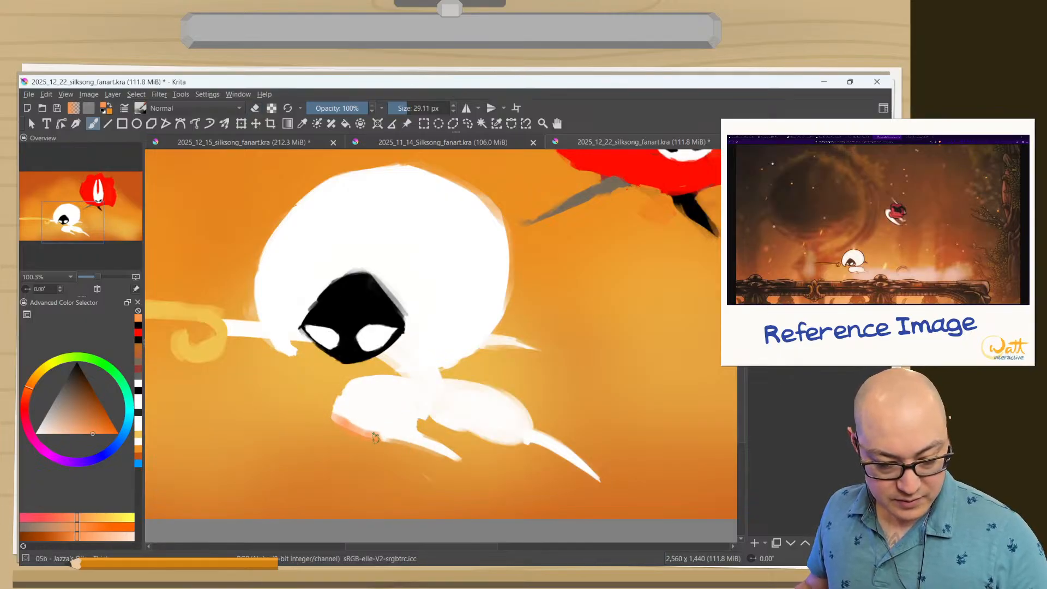
key(ctrl+z)
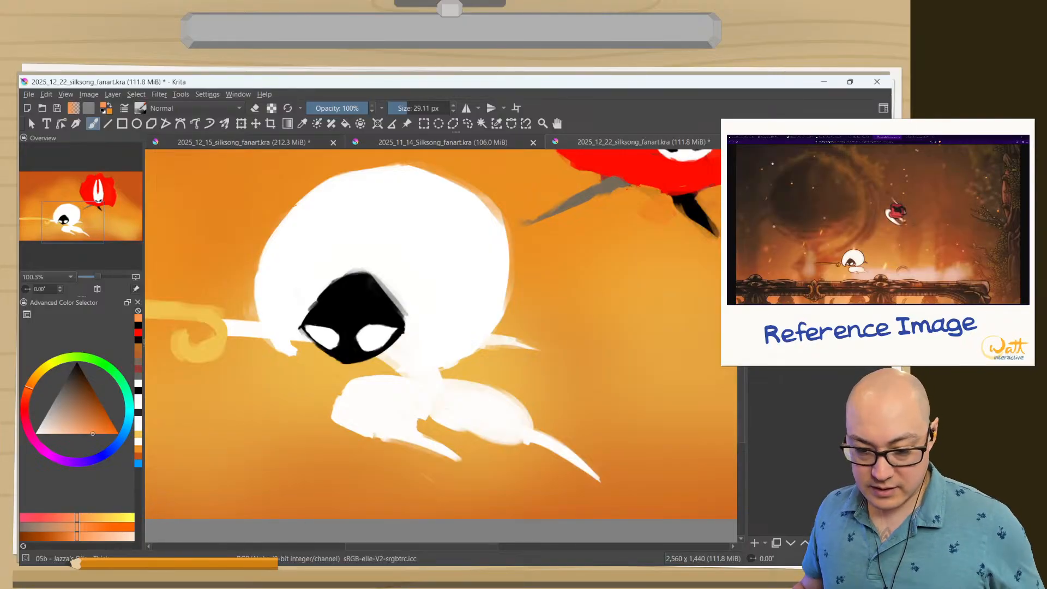
Check Lace's limbs by hiding and restoring them, and try a small orange dab on the front leg, undoing it.
click(756, 240)
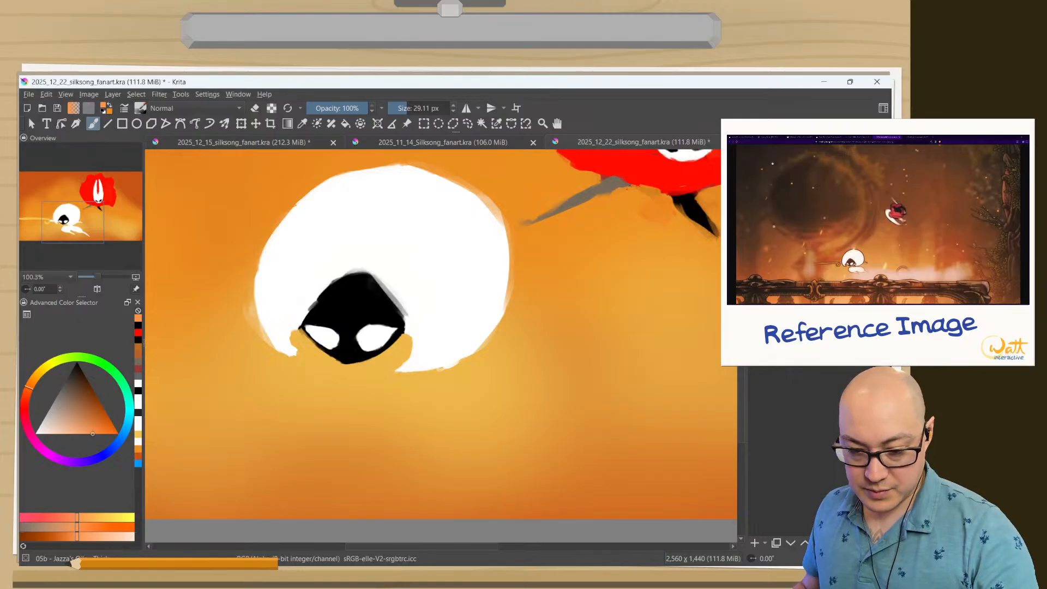
click(756, 240)
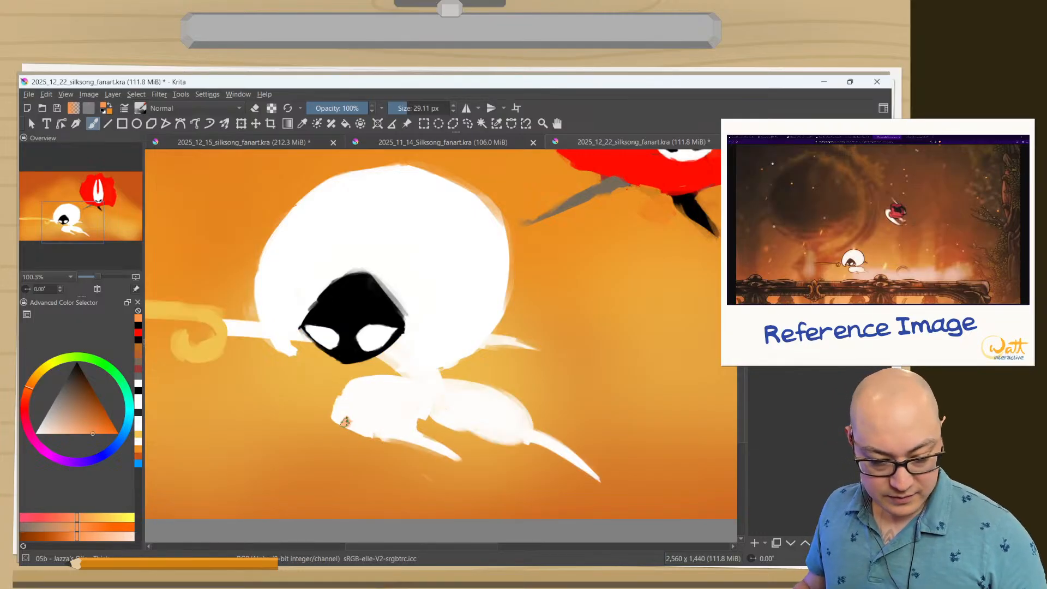
drag(347, 419, 345, 425)
key(ctrl)
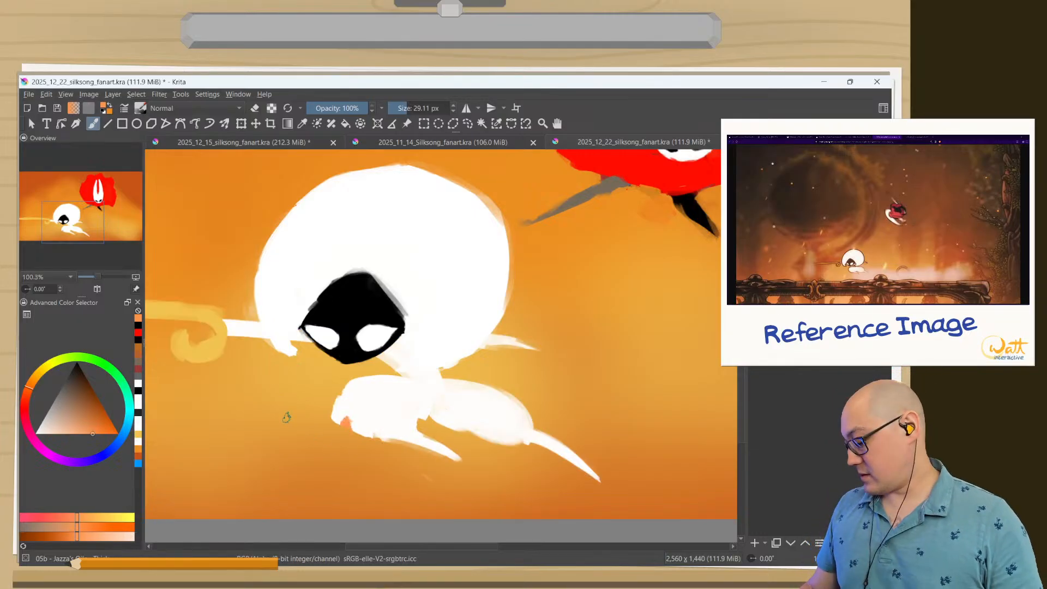
key(ctrl)
key(ctrl+z)
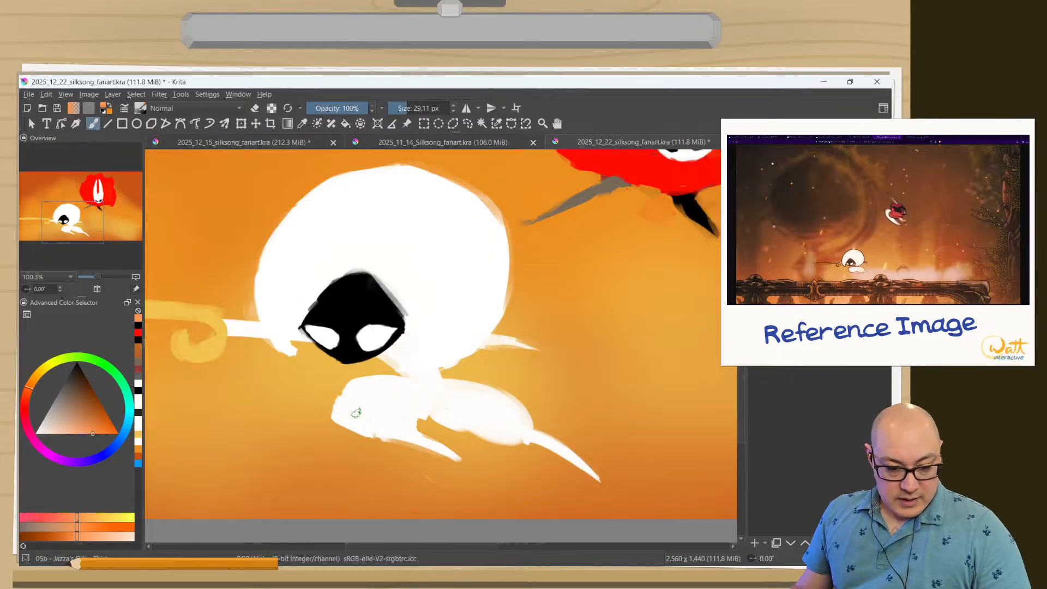
Try different blending modes for the shading layer with test strokes on the underside of Lace's front leg.
click(807, 153)
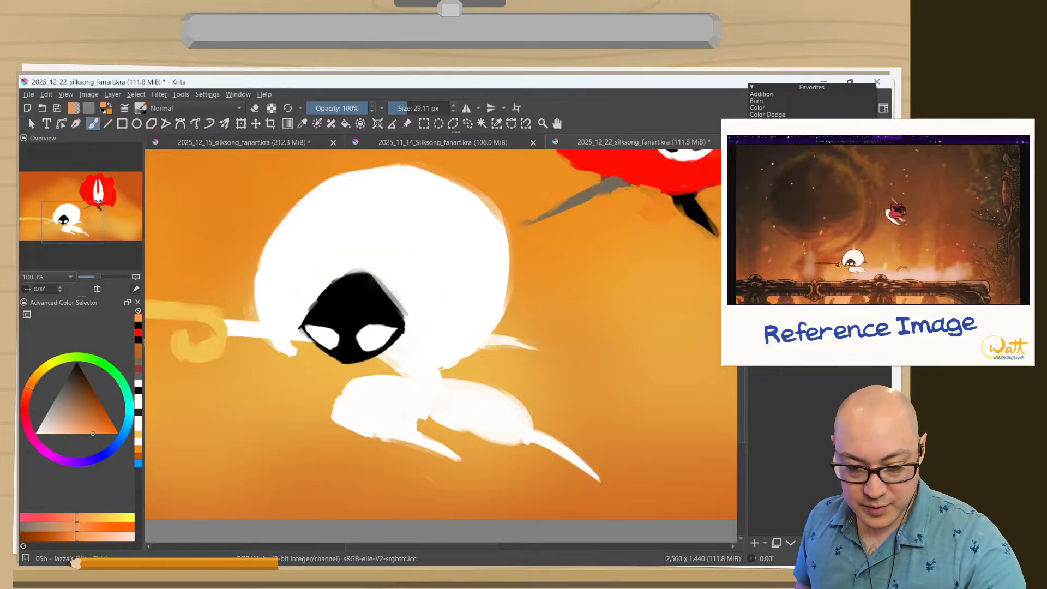
click(715, 183)
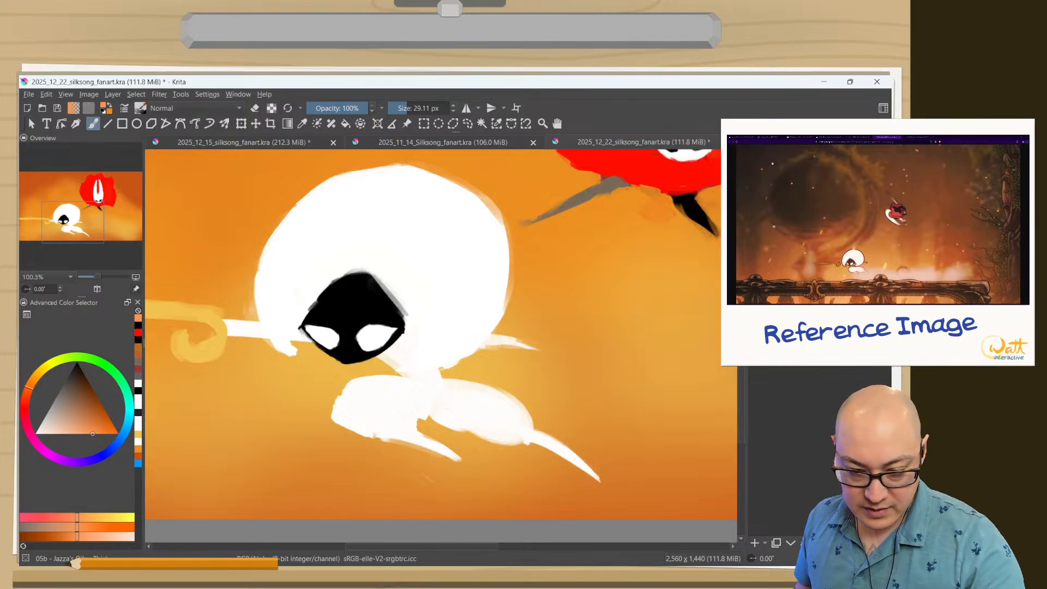
click(807, 154)
click(780, 158)
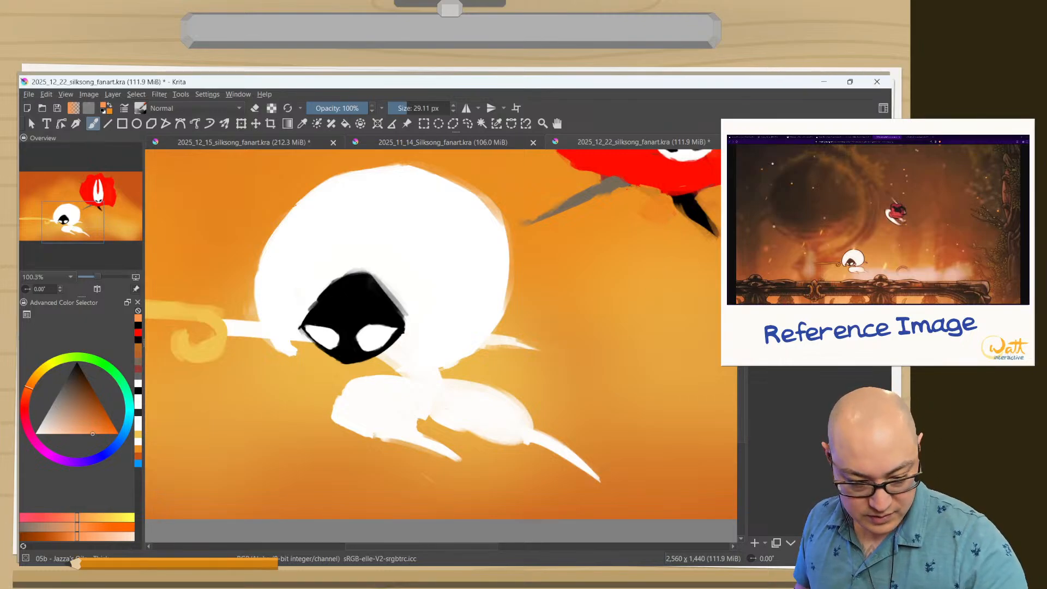
click(807, 154)
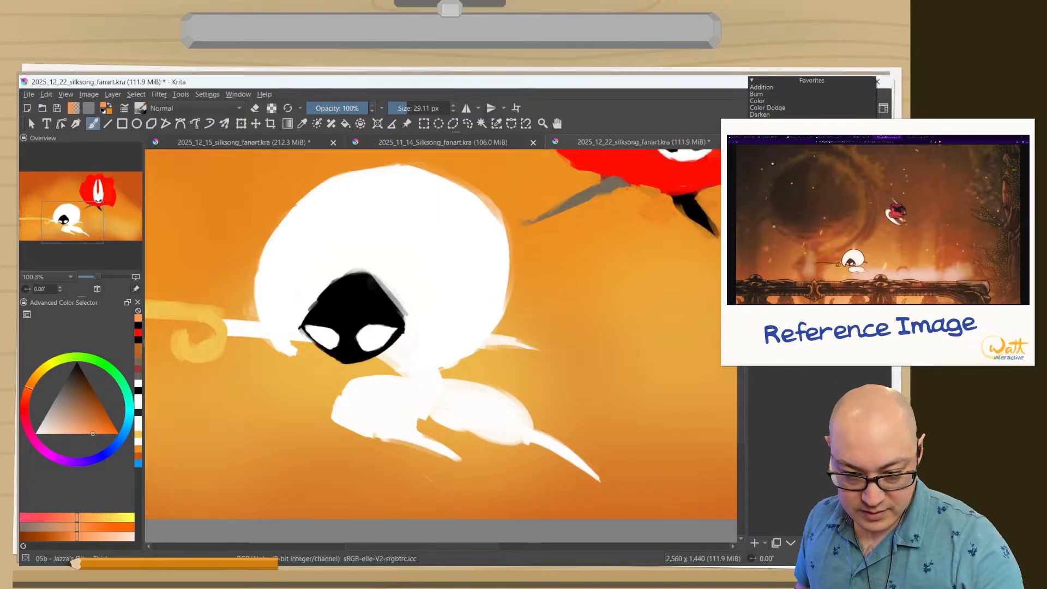
click(780, 149)
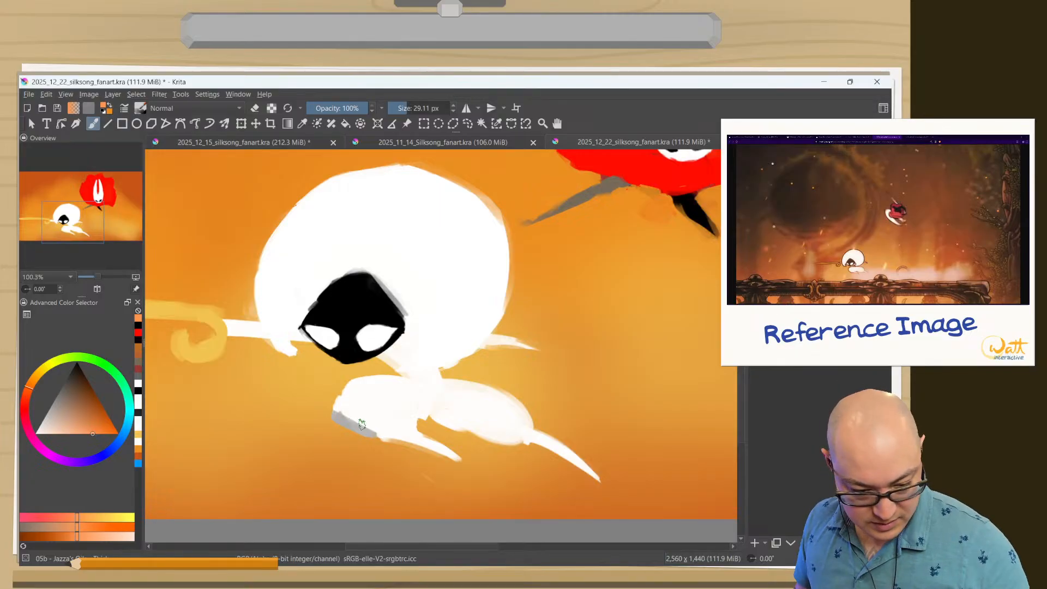
drag(353, 415, 359, 421)
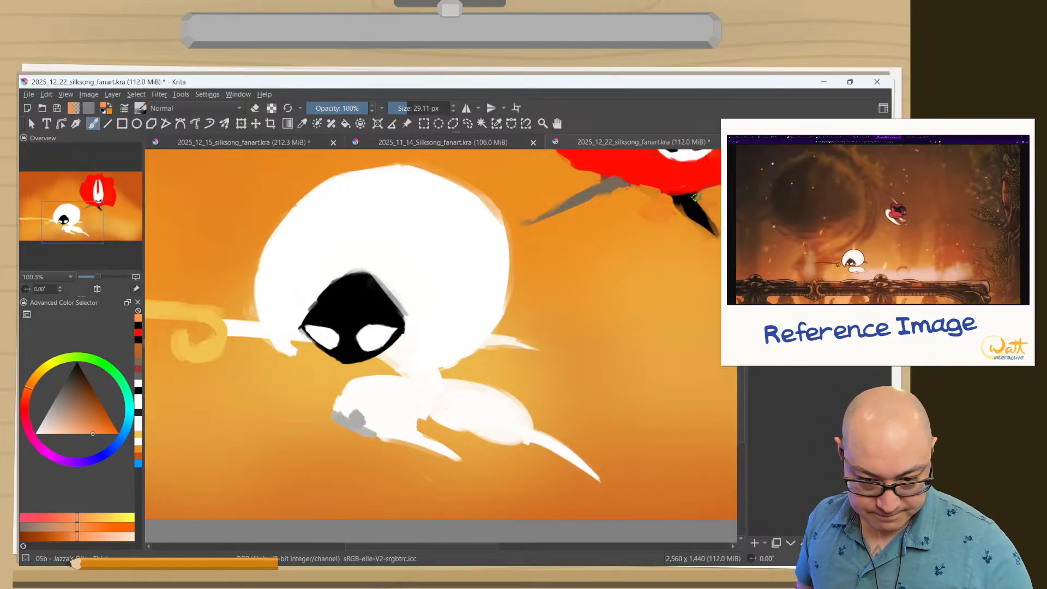
Change the shading layer's blending mode until the test strokes on Lace's front leg show in orange.
click(807, 154)
click(780, 176)
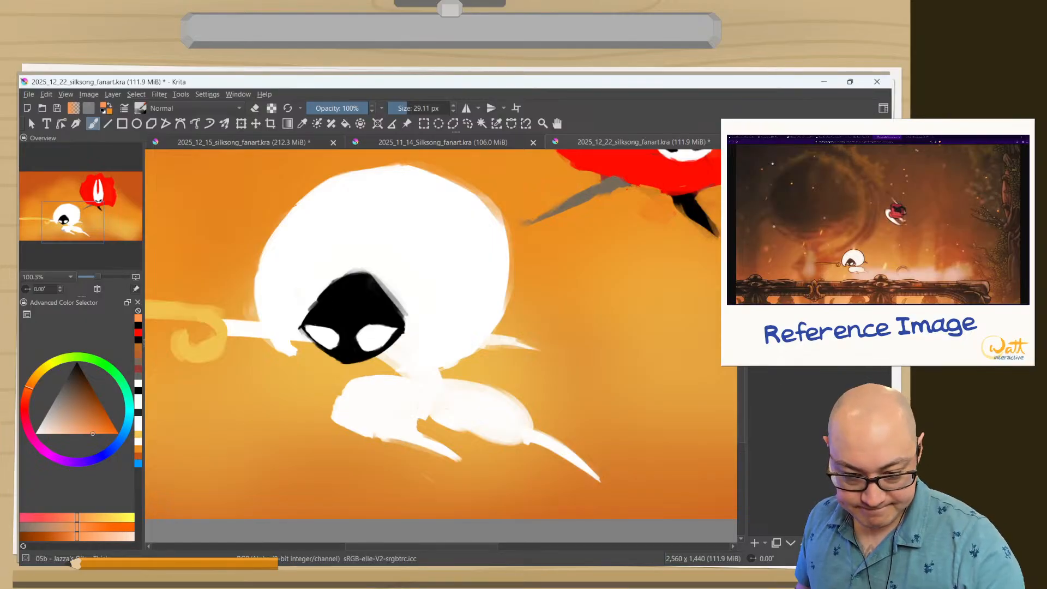
click(808, 154)
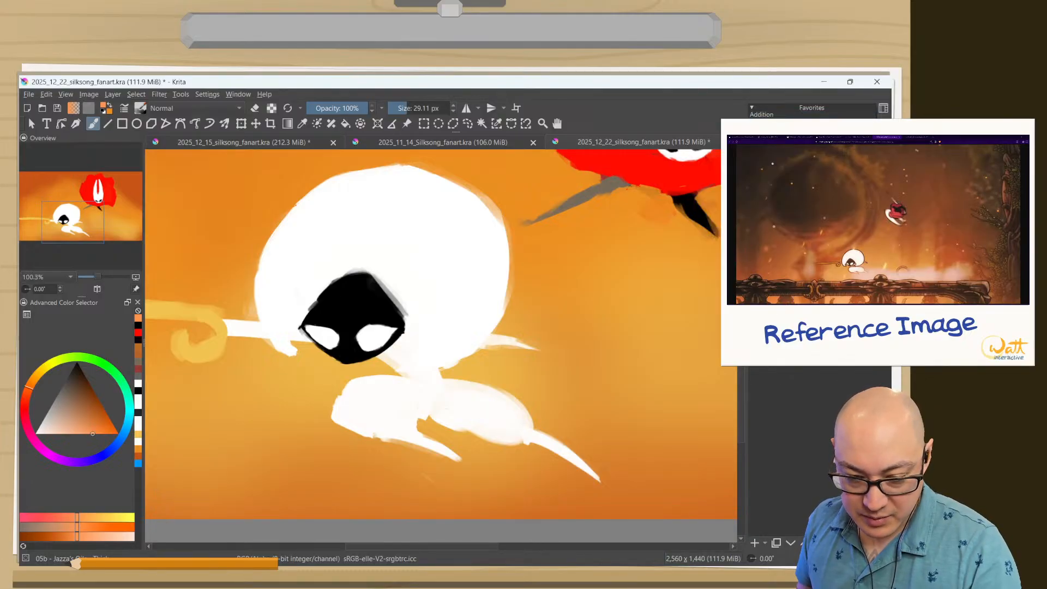
click(780, 185)
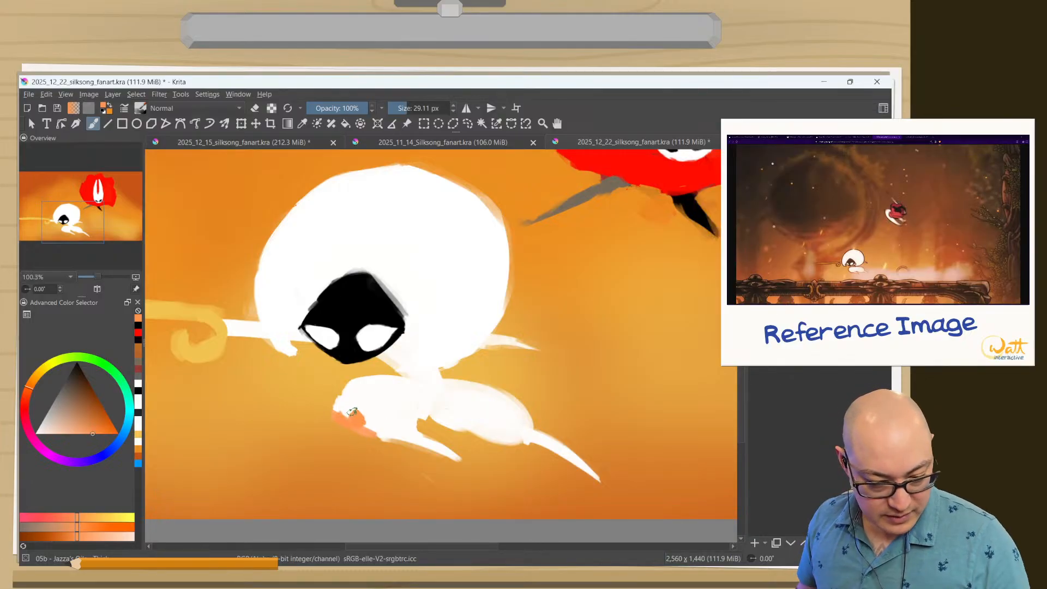
Try shading the underside of Lace's front leg and foot in a more saturated orange at 19.88 px, and undo the strokes.
right_click(341, 404)
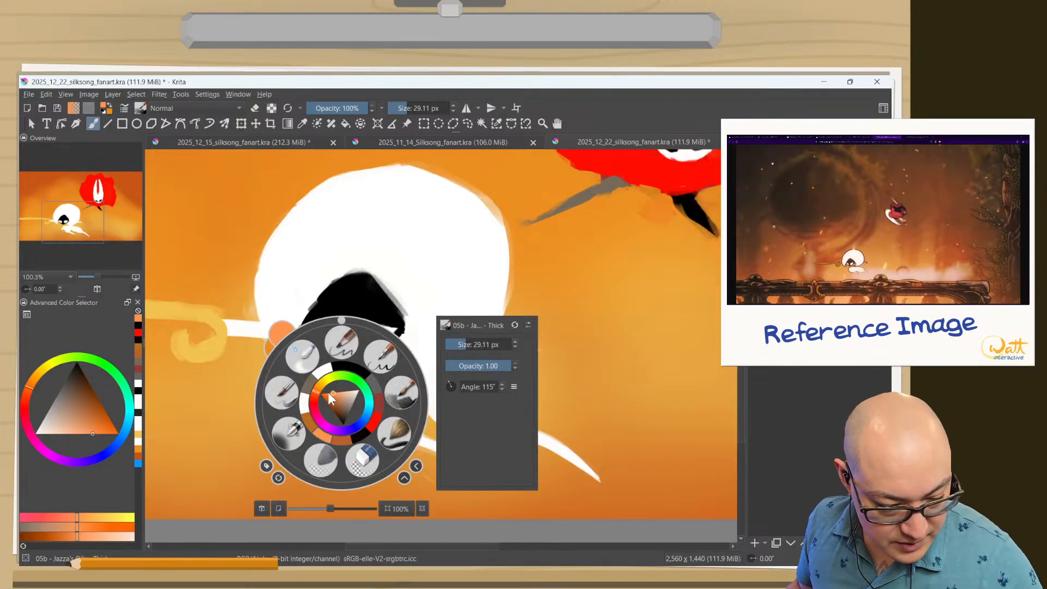
click(329, 394)
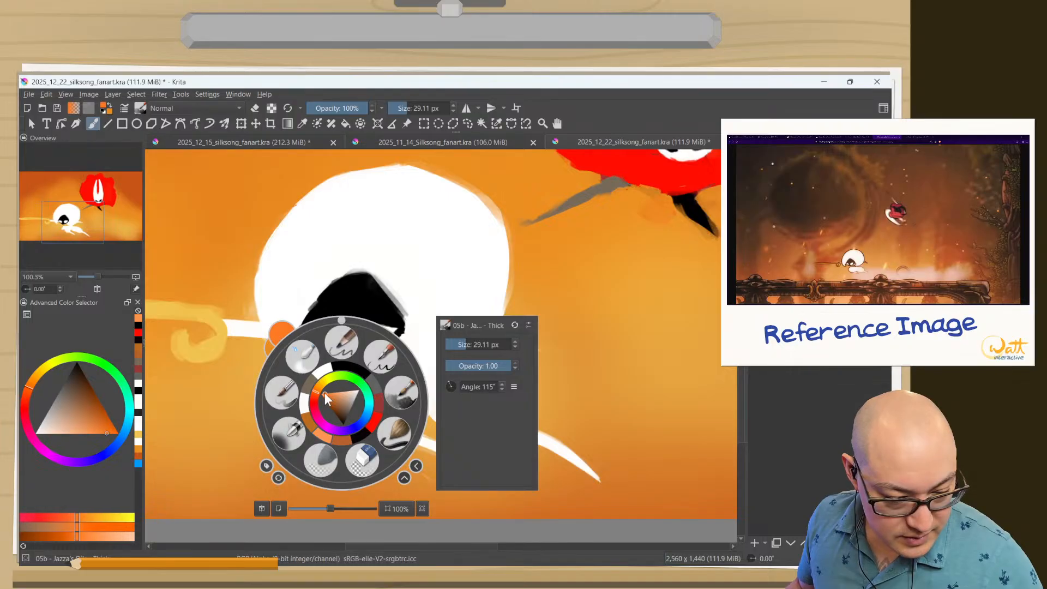
mouse_move(325, 392)
mouse_down()
mouse_move(348, 431)
mouse_move(458, 461)
mouse_up()
click(247, 366)
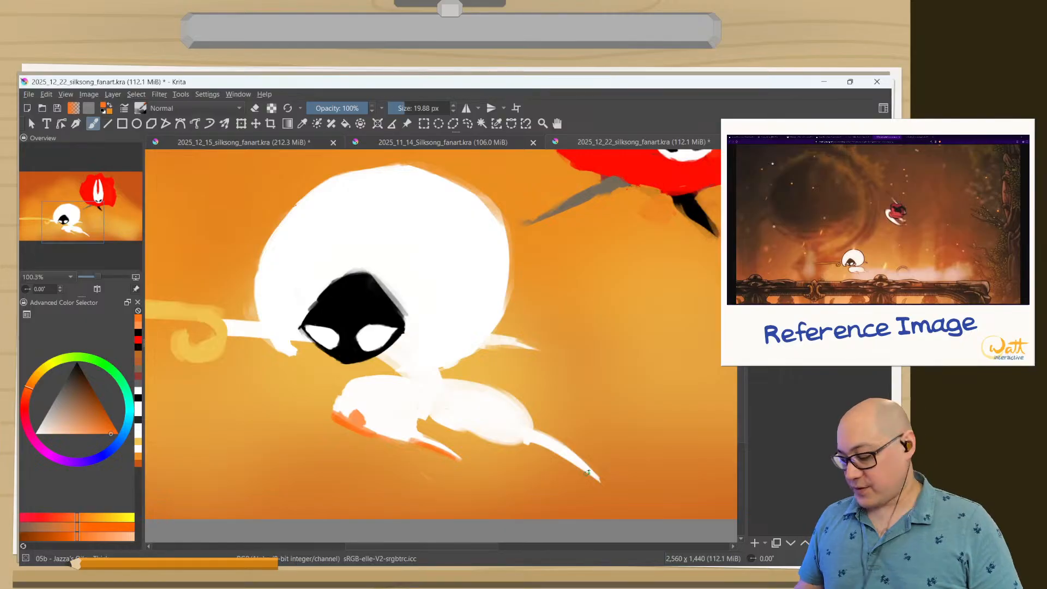
key(ctrl+z)
key(ctrl+z)
key(ctrl+z)
key(ctrl+z)
key(ctrl+z)
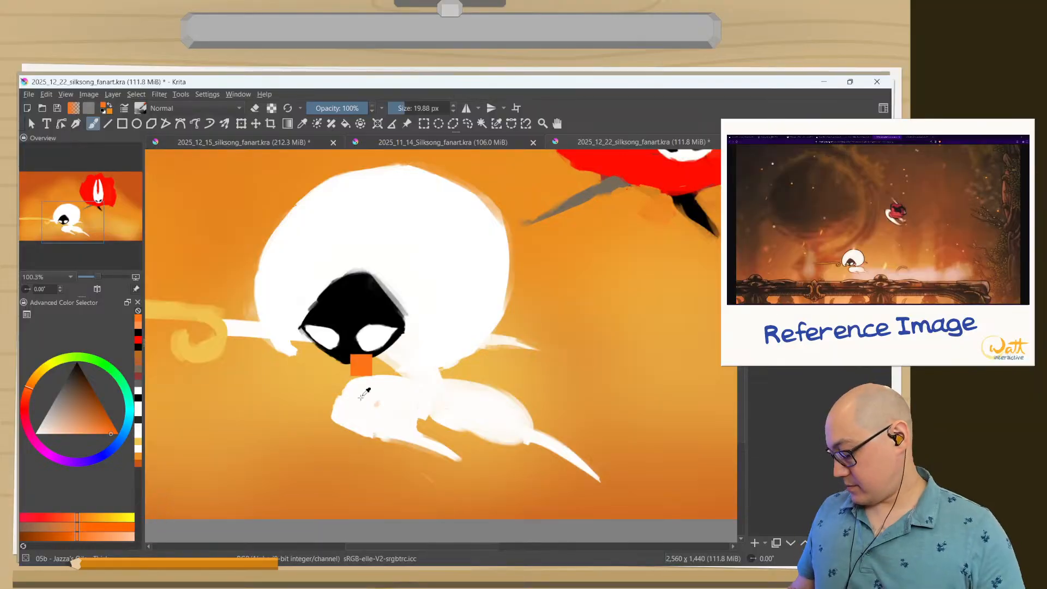
Shade the upper edge of Lace's rear thigh in light gray with the 19.88 px brush, and erase the overspill.
ctrl+click(365, 396)
right_click(341, 360)
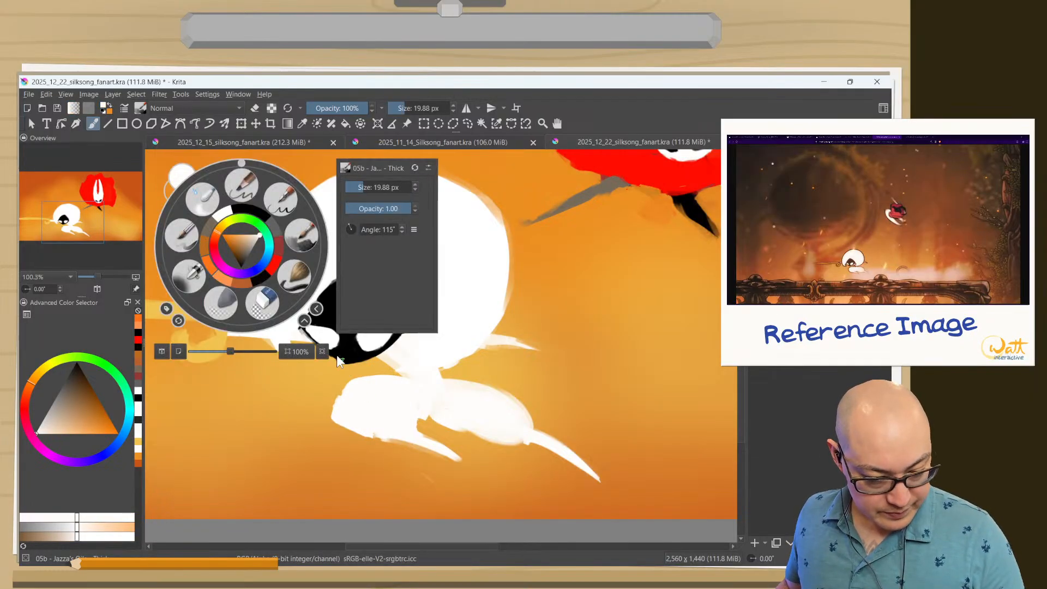
click(259, 239)
click(257, 238)
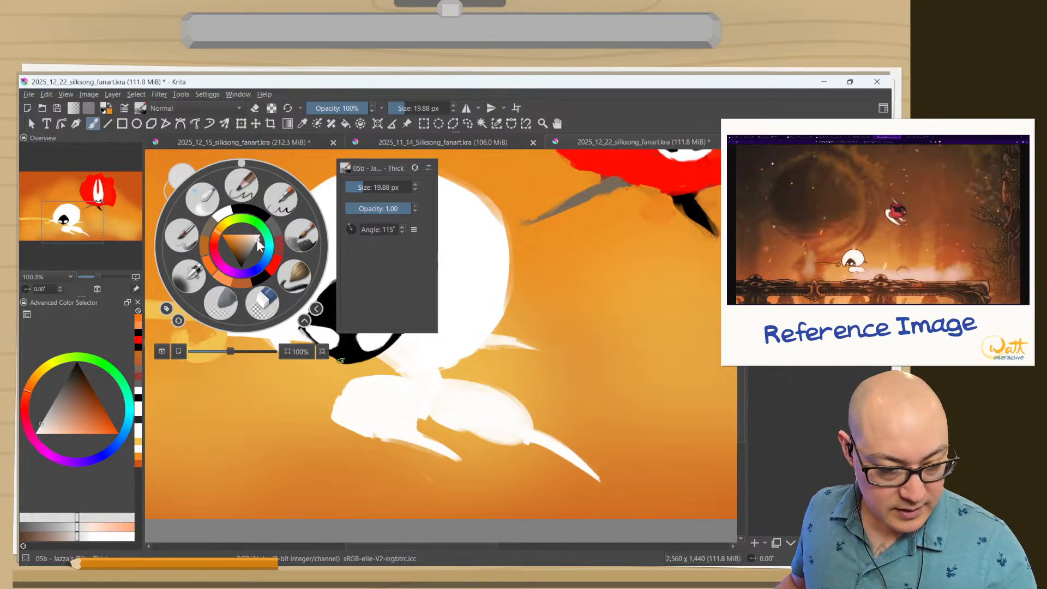
click(325, 364)
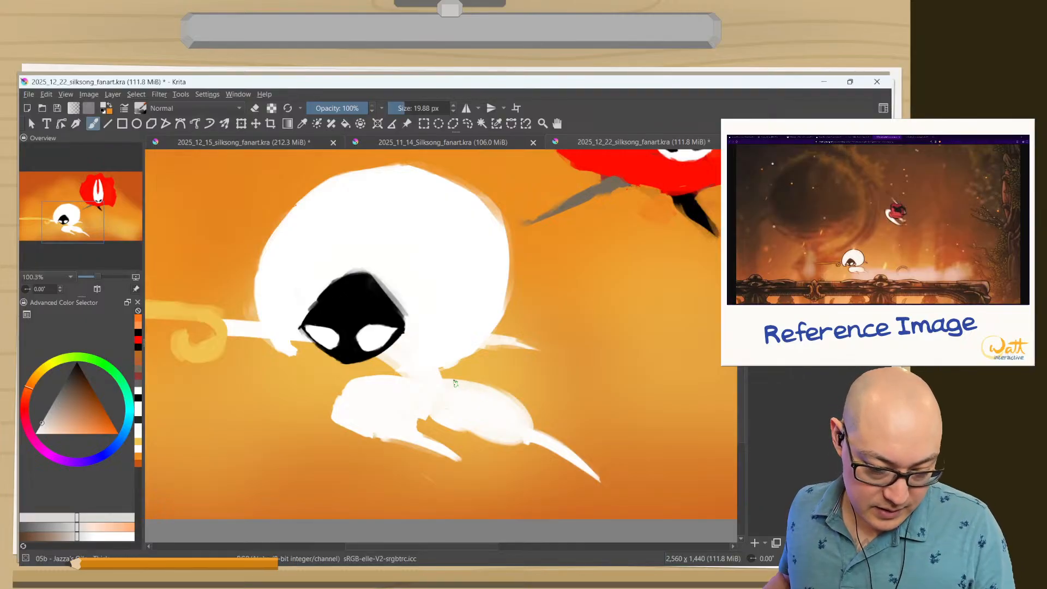
mouse_move(455, 384)
mouse_down()
mouse_move(522, 405)
mouse_move(488, 391)
mouse_up()
key(e)
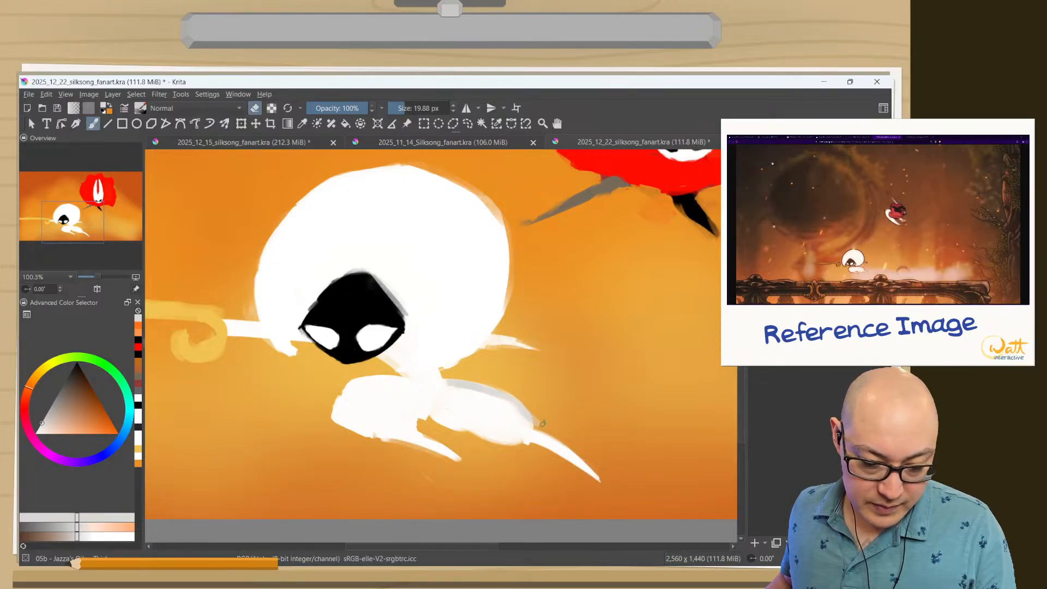
Shade the upper edge of Lace's rear lower leg in light gray, and trim the paint outside its outline.
key(e)
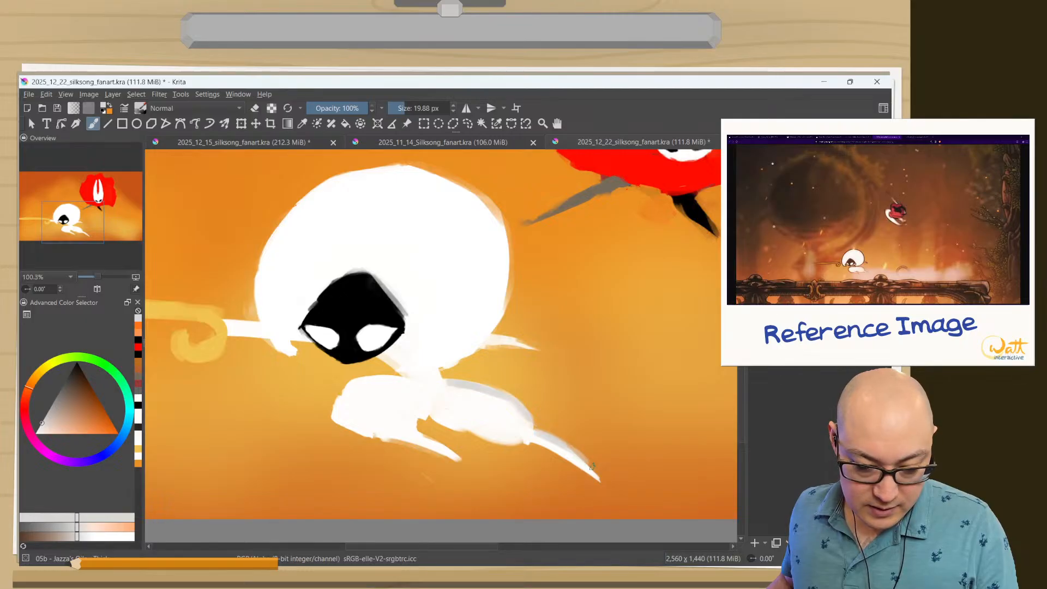
key(e)
drag(594, 462, 540, 428)
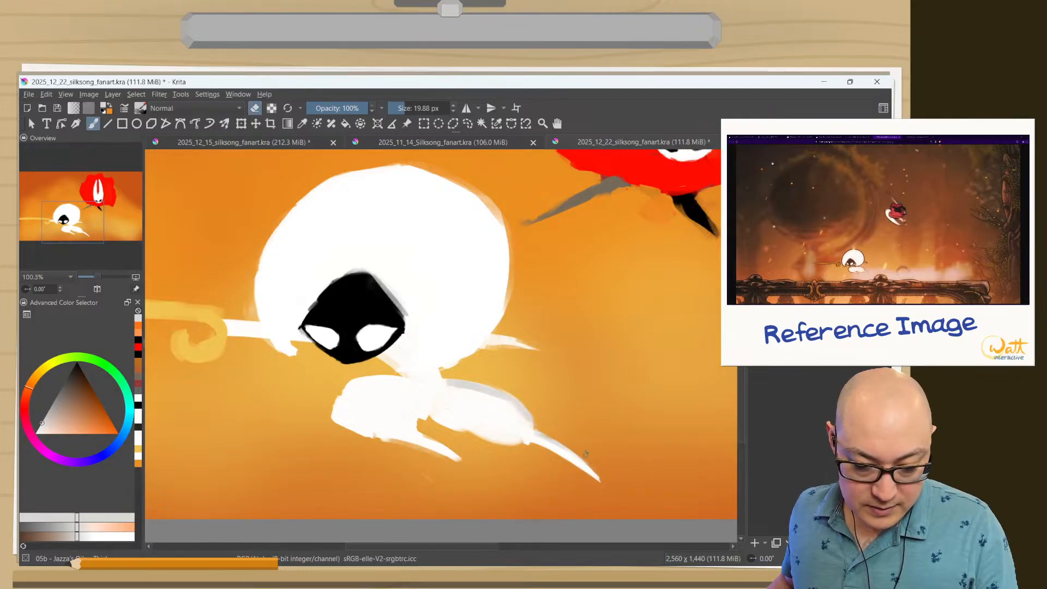
Shade Lace's waist, the area beside her mask and her arms in light gray, reducing the brush to 16.58 px, and trim the overspill.
key(e)
ctrl+click(509, 407)
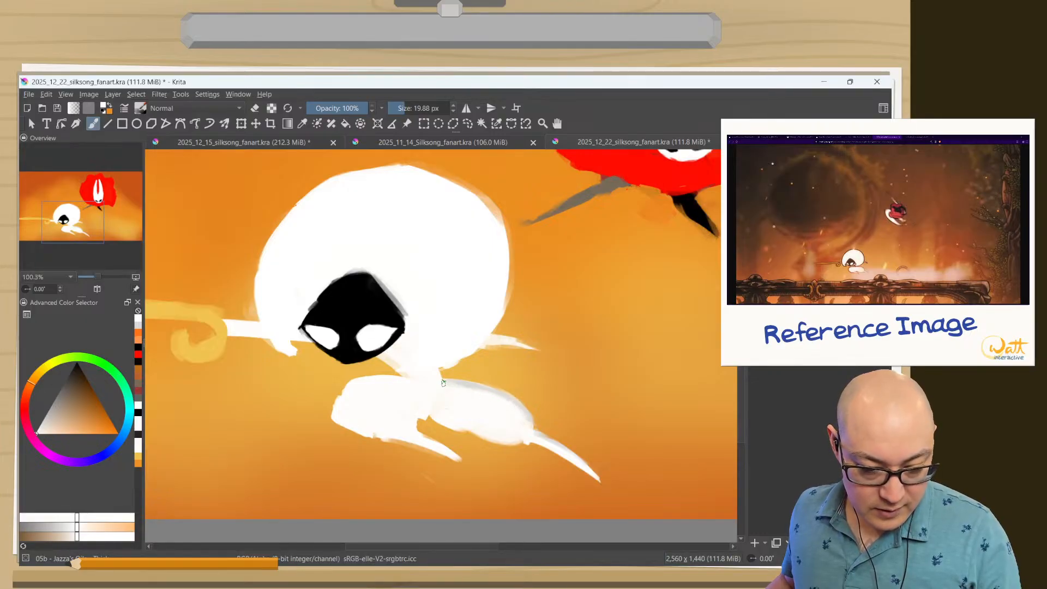
ctrl+click(475, 383)
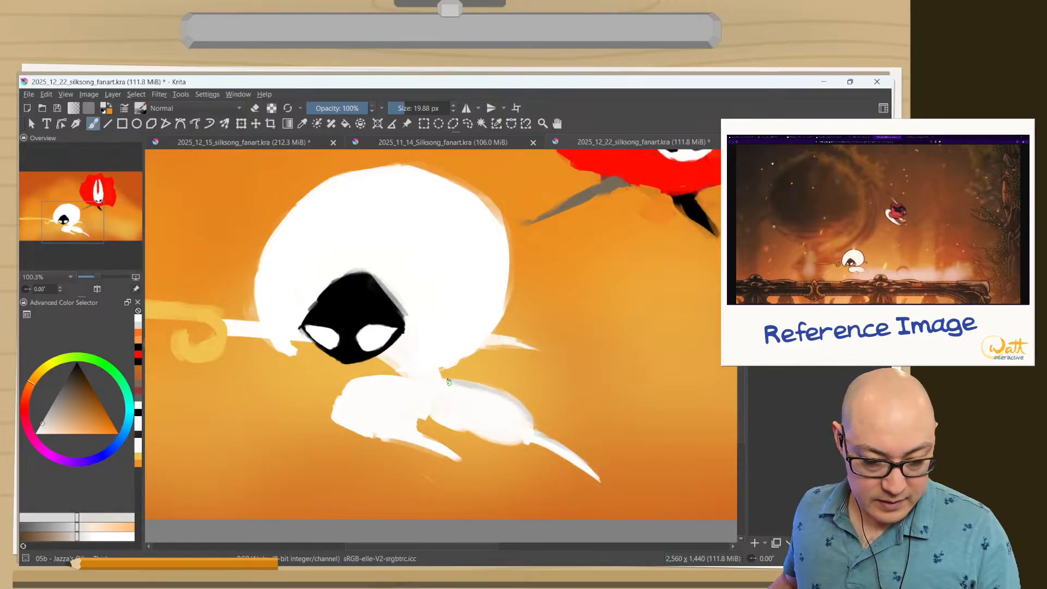
drag(450, 385, 461, 389)
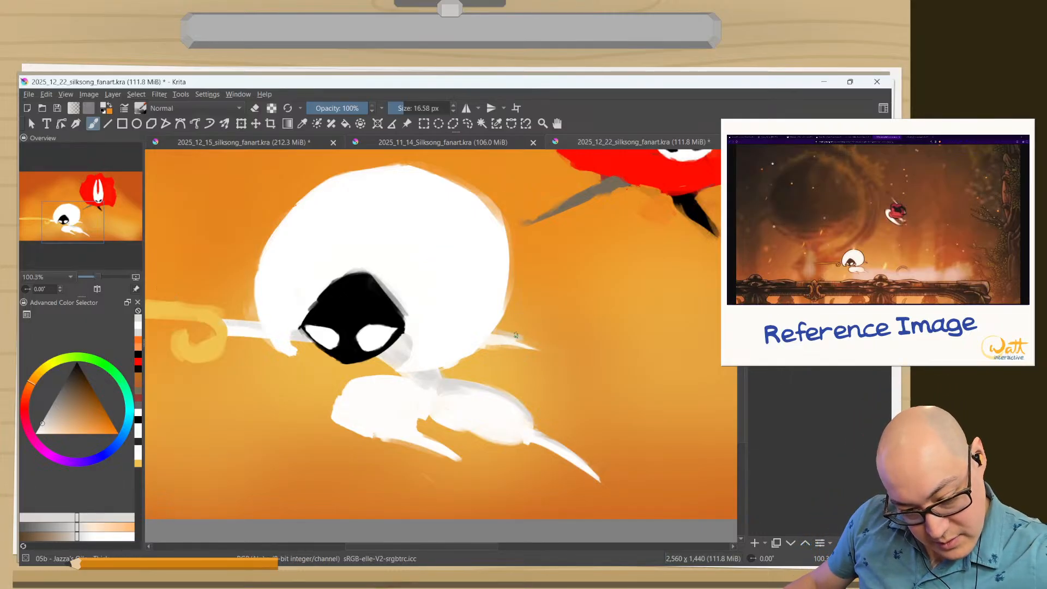
key(e)
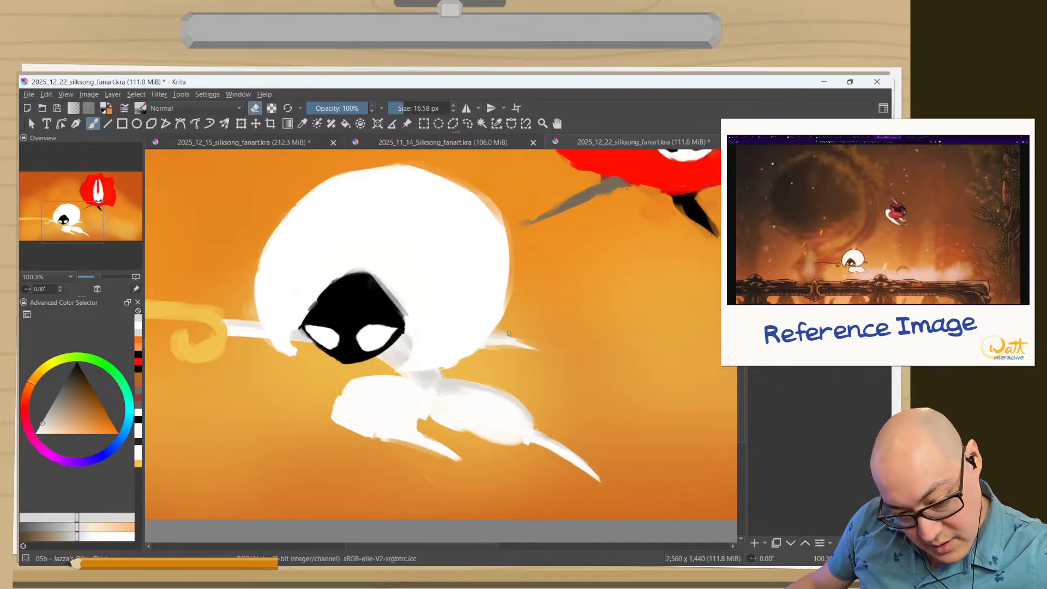
key(e)
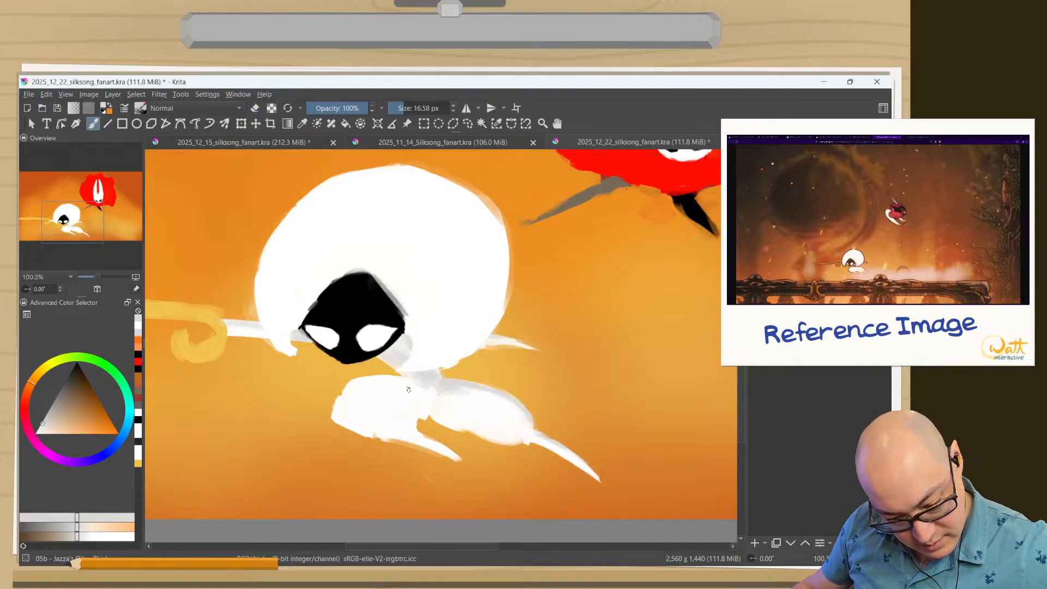
Shade the upper edges of Lace's front thigh and lower leg in light gray at 15.39 px, and erase the overspill.
ctrl+click(420, 374)
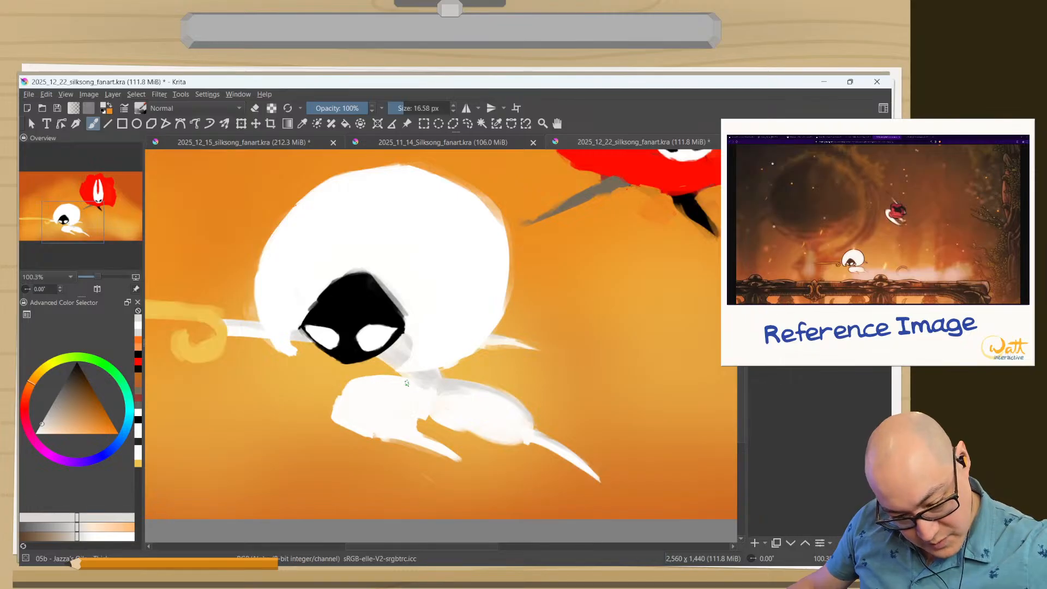
drag(407, 383, 389, 378)
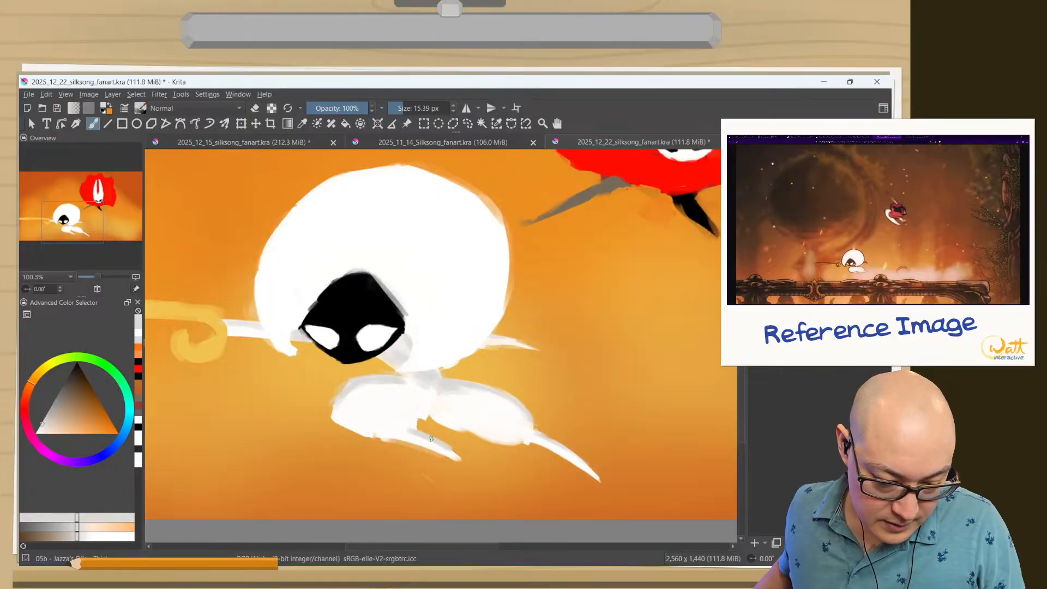
key(e)
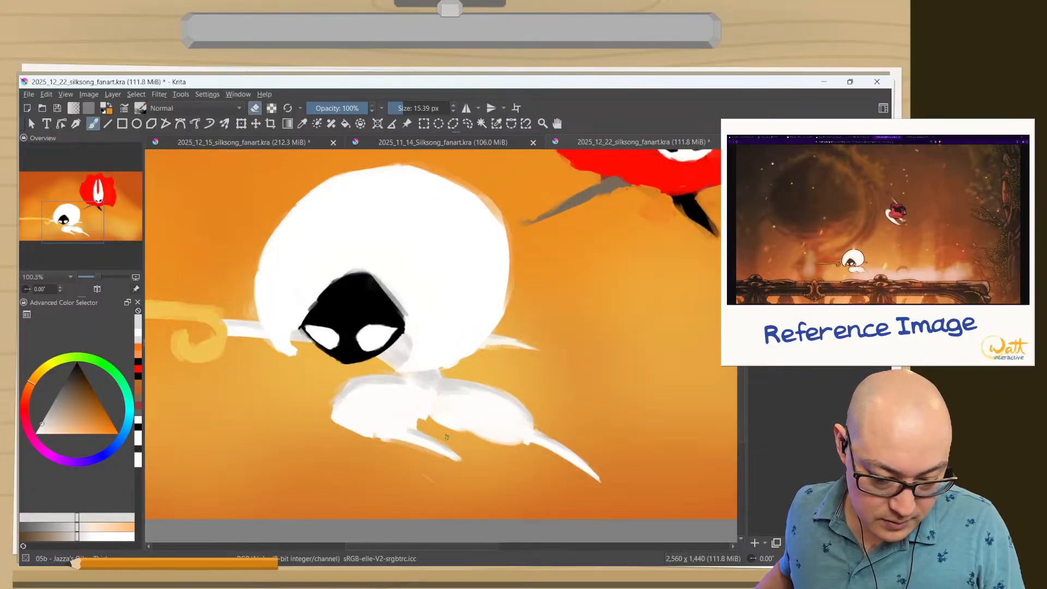
Hide the interface around the canvas and erase the stray light stroke below Lace's front foot.
key(Tab)
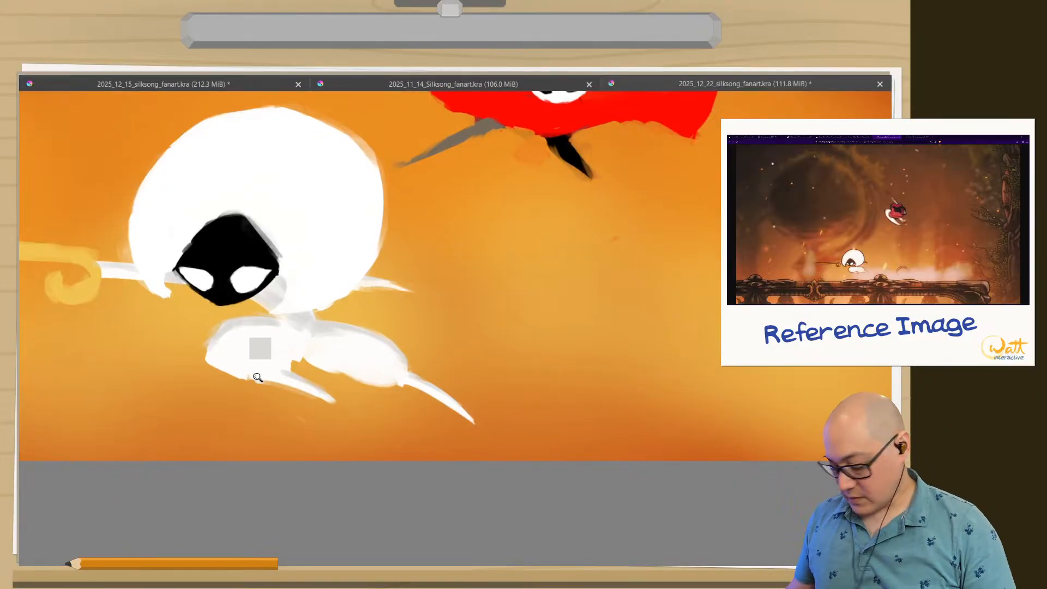
drag(319, 320, 348, 271)
drag(279, 331, 452, 247)
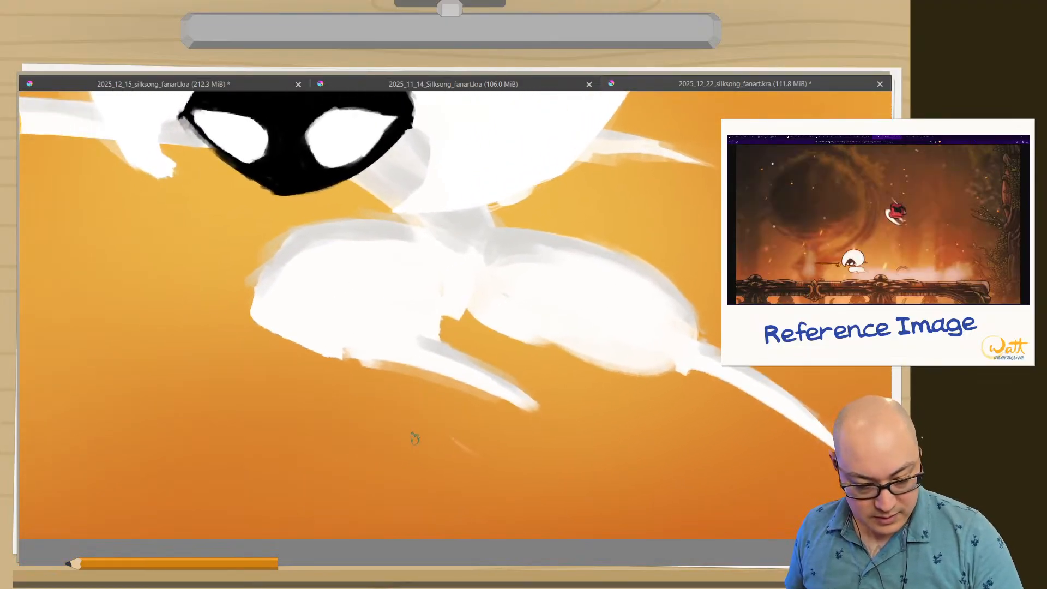
drag(410, 446, 461, 445)
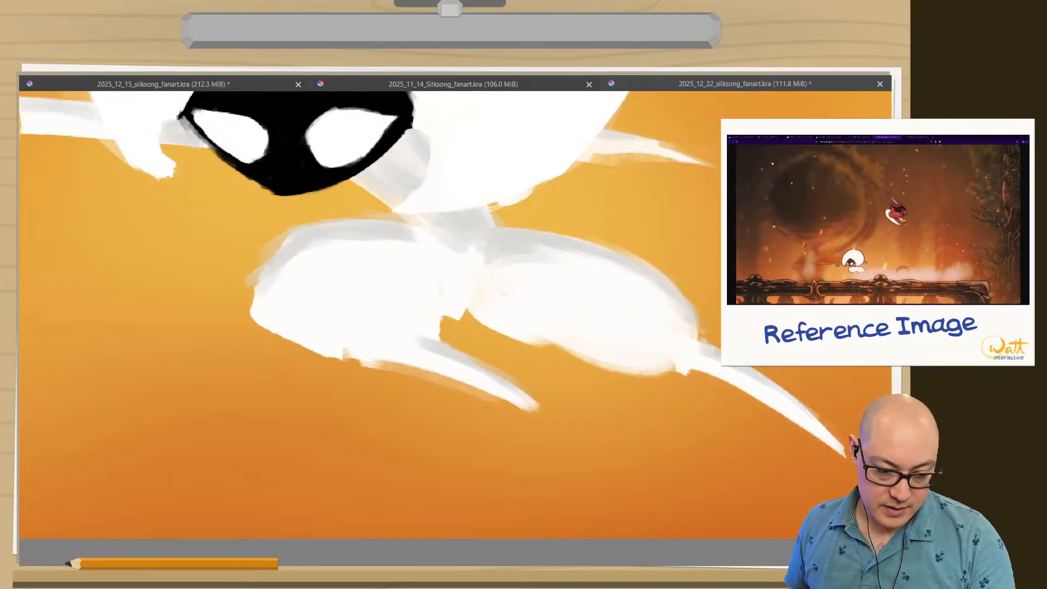
Start a faint warm-gray patch on the inner part of Lace's front thigh, and undo the accidental erasing there.
right_click(313, 299)
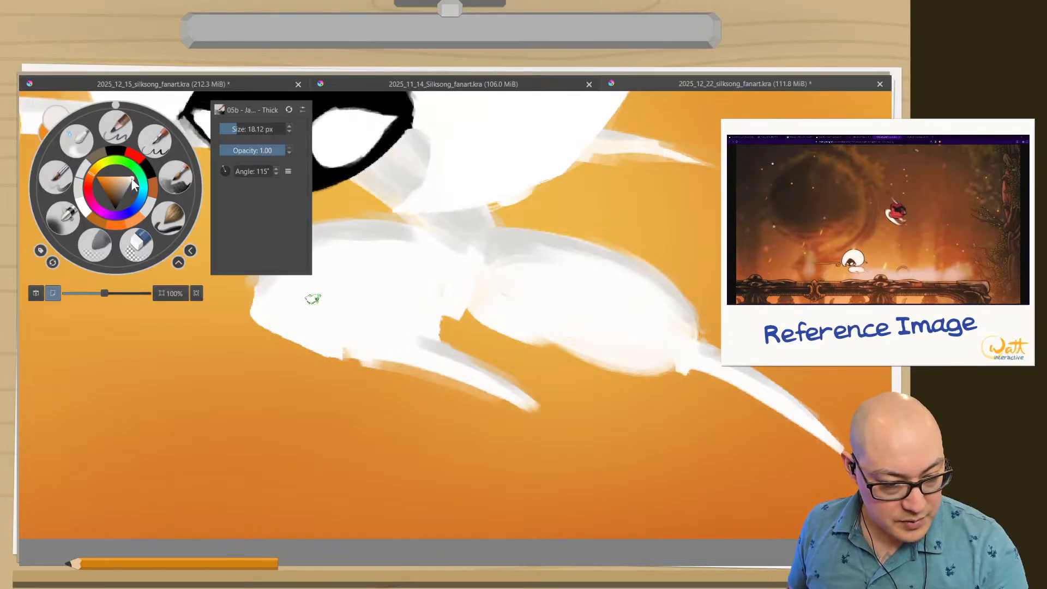
click(375, 305)
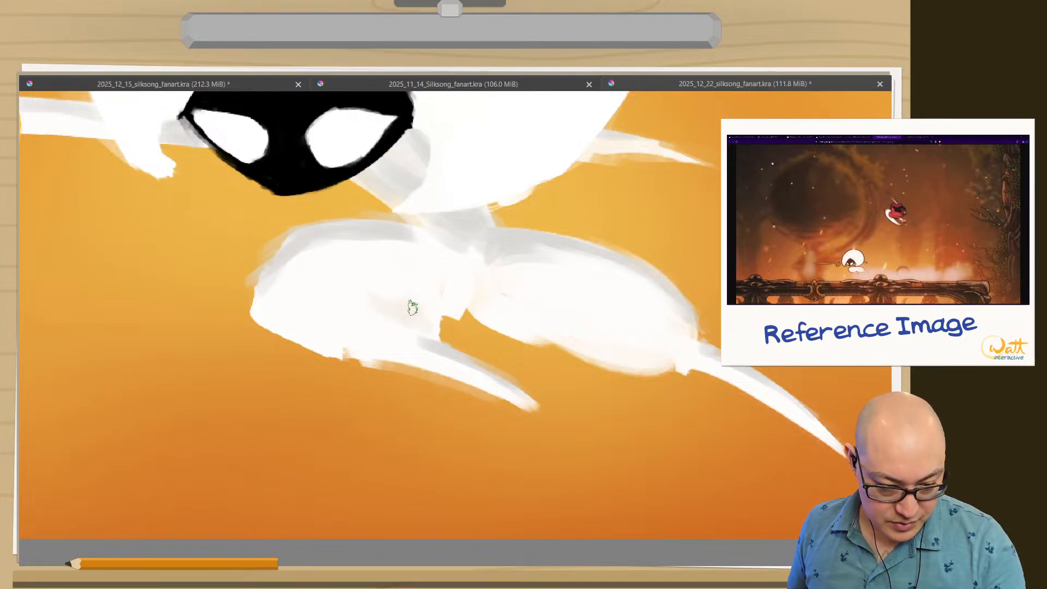
mouse_move(392, 307)
mouse_down()
mouse_move(403, 313)
mouse_move(391, 311)
mouse_up()
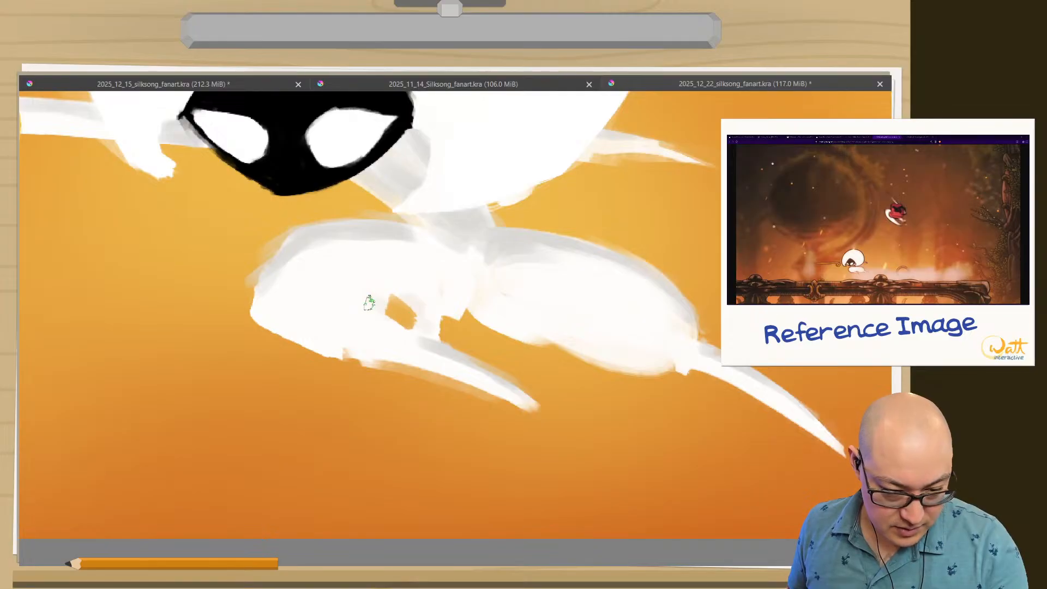
ctrl+click(367, 298)
key(ctrl+z)
key(ctrl+z)
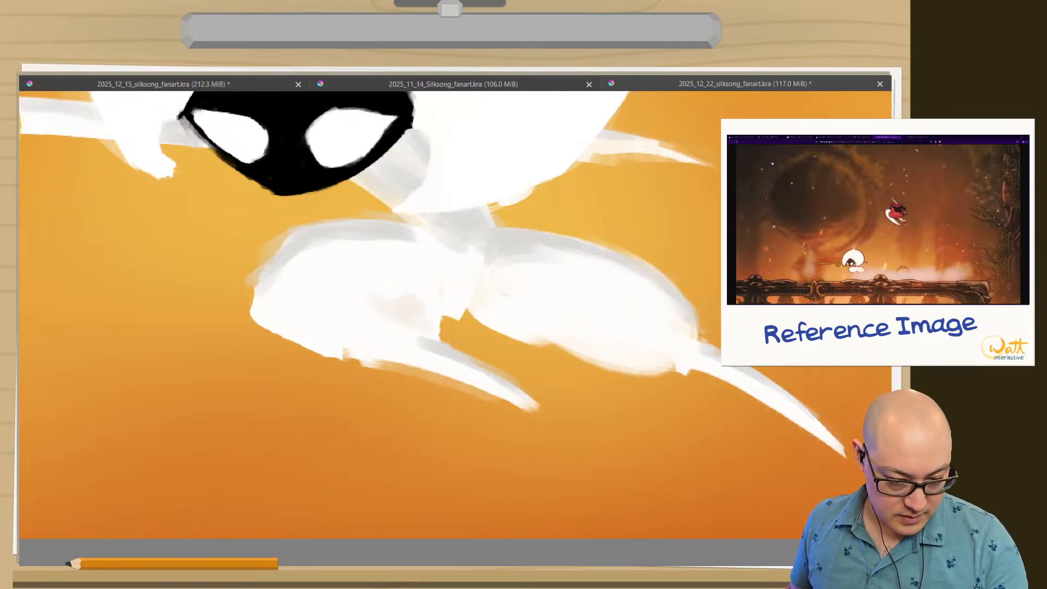
Build up the warm-gray tint on the inner front thigh and spread it across the middle of both thighs.
ctrl+click(439, 344)
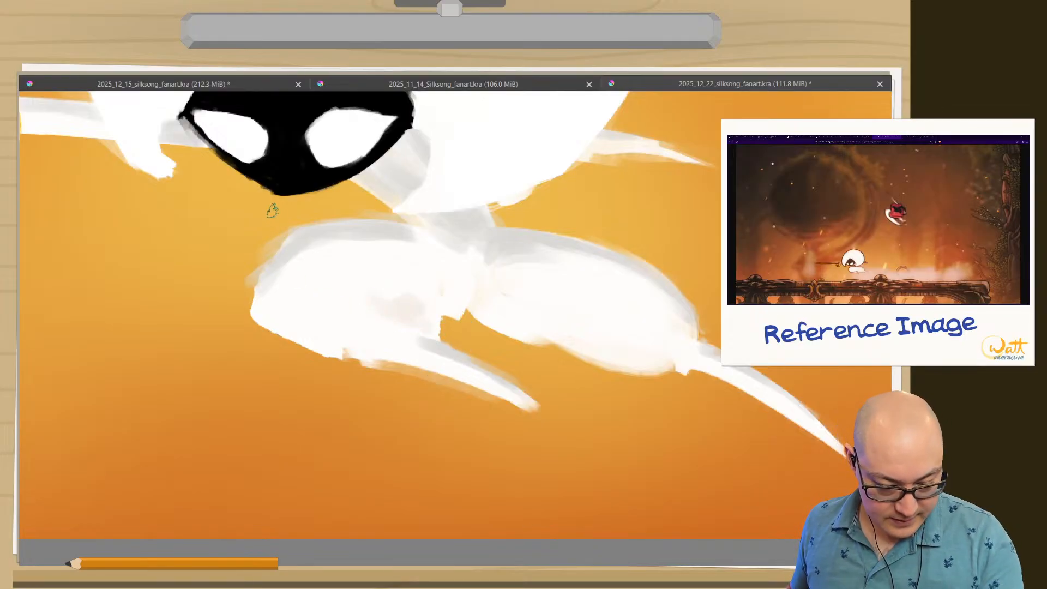
ctrl+click(406, 316)
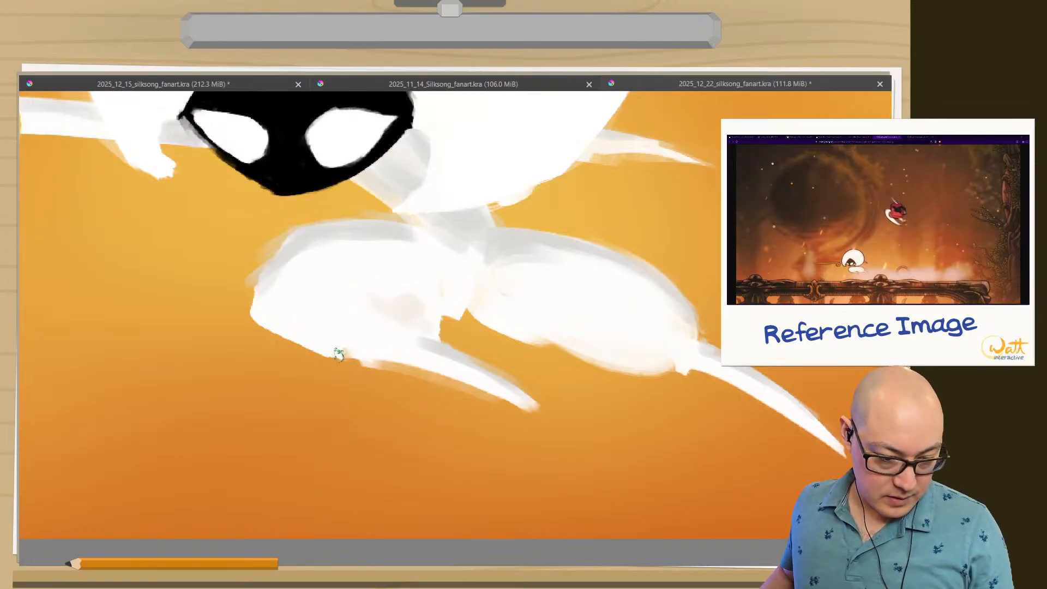
ctrl+click(429, 354)
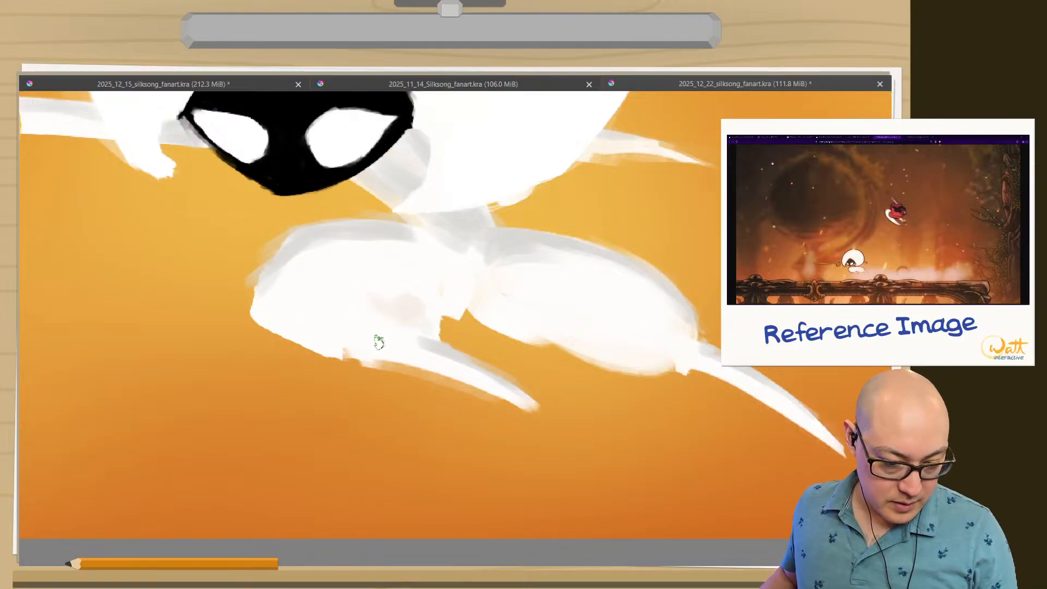
ctrl+click(403, 314)
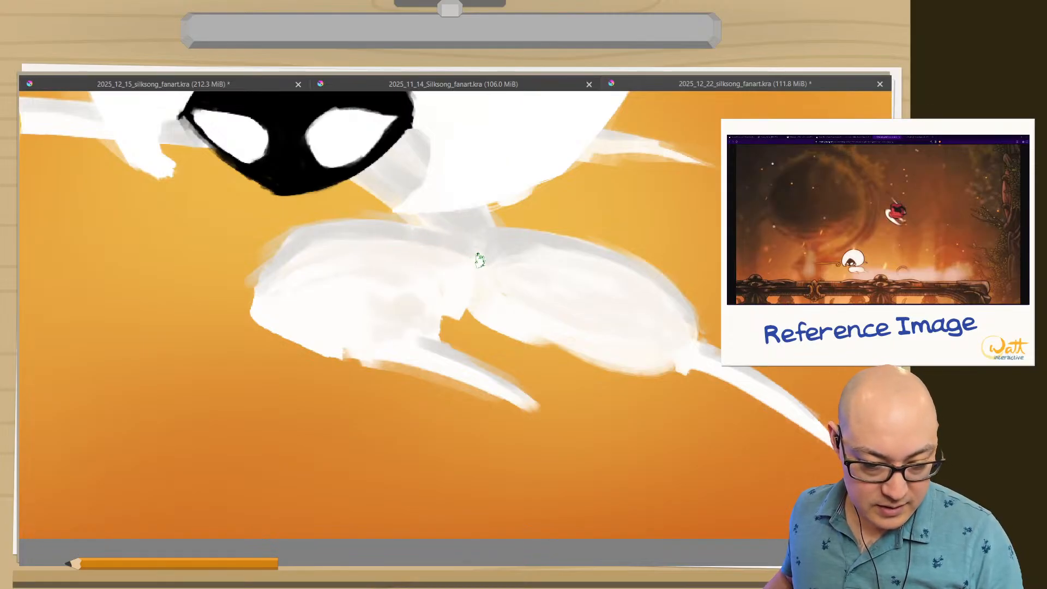
Undo the erased gap where Lace's thighs meet, and blend that joint and the upper front thigh with sampled off-white.
drag(476, 256, 463, 246)
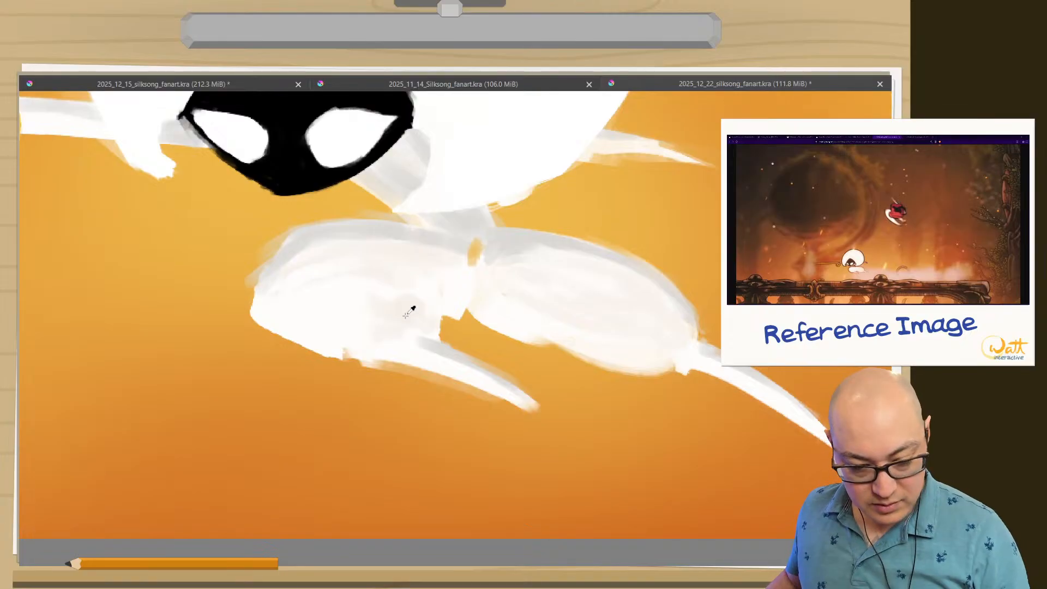
key(ctrl+z)
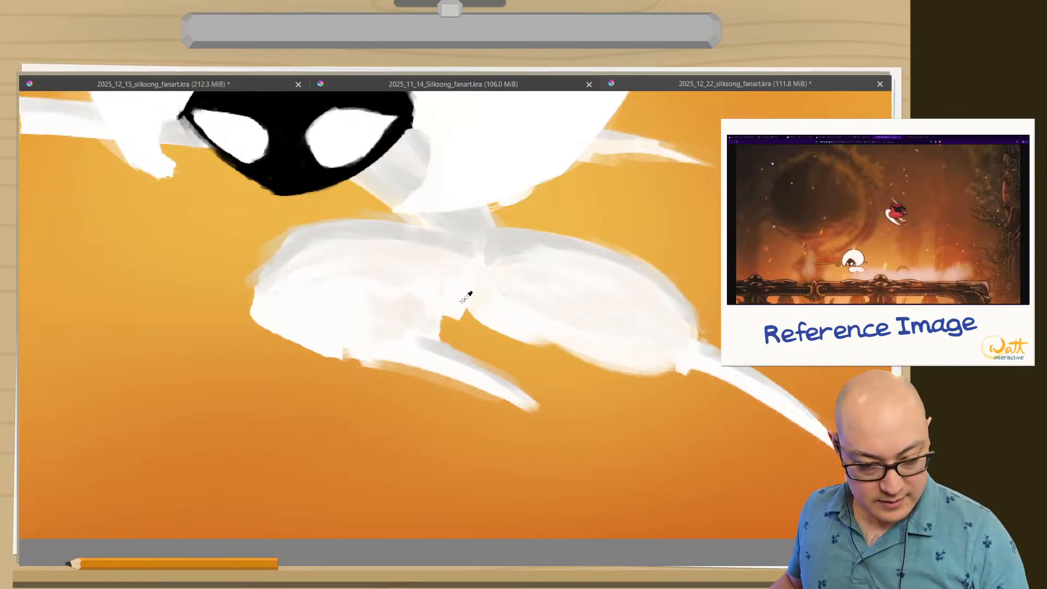
ctrl+click(463, 299)
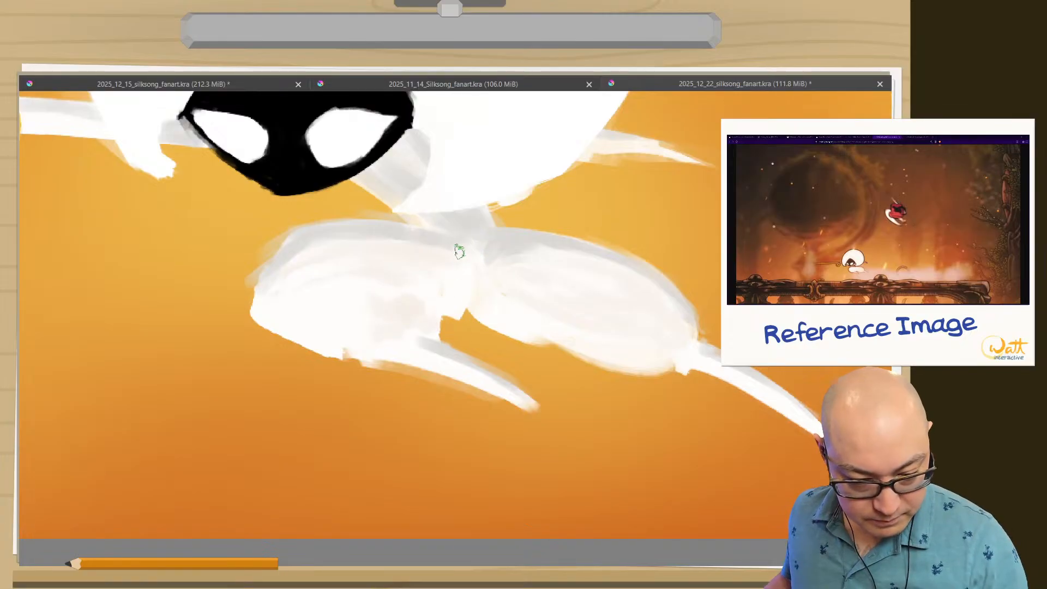
drag(354, 231, 305, 229)
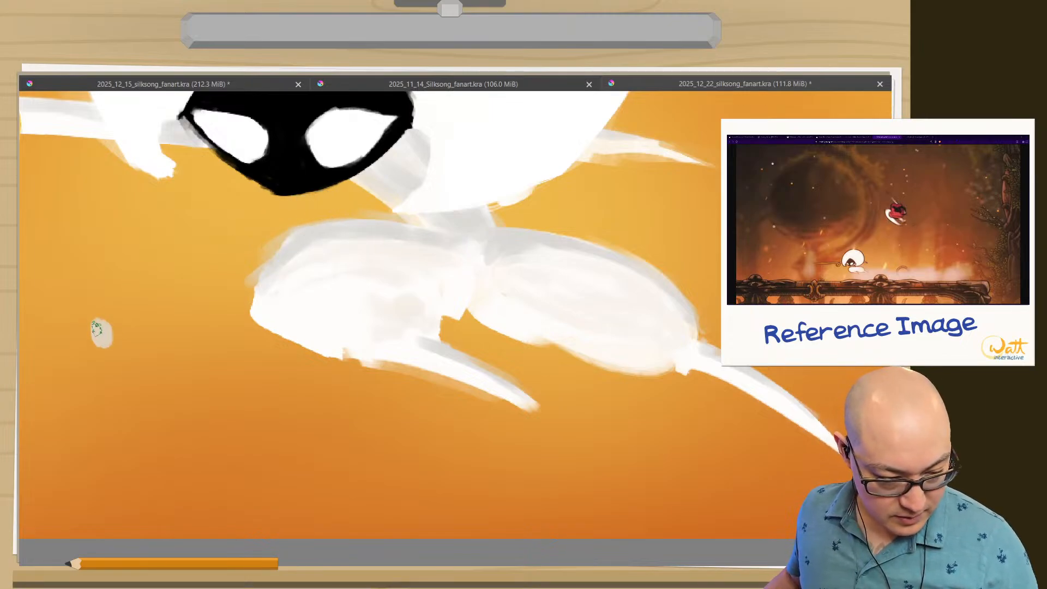
Paint a column of warm-gray, off-white and near-white color swatches on the background beside Lace's legs.
ctrl+click(403, 305)
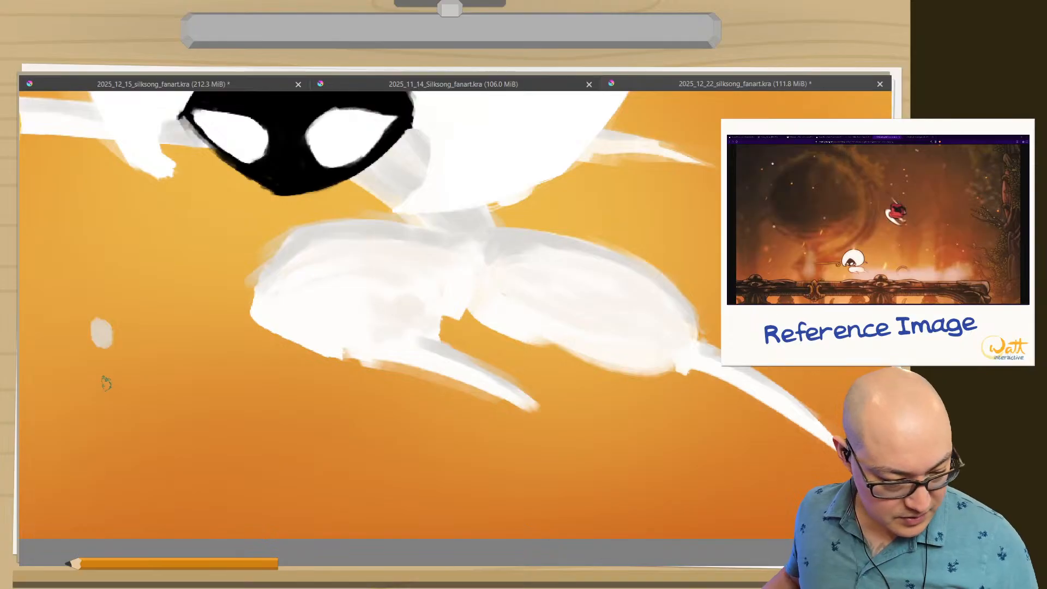
drag(106, 384, 104, 391)
ctrl+click(410, 350)
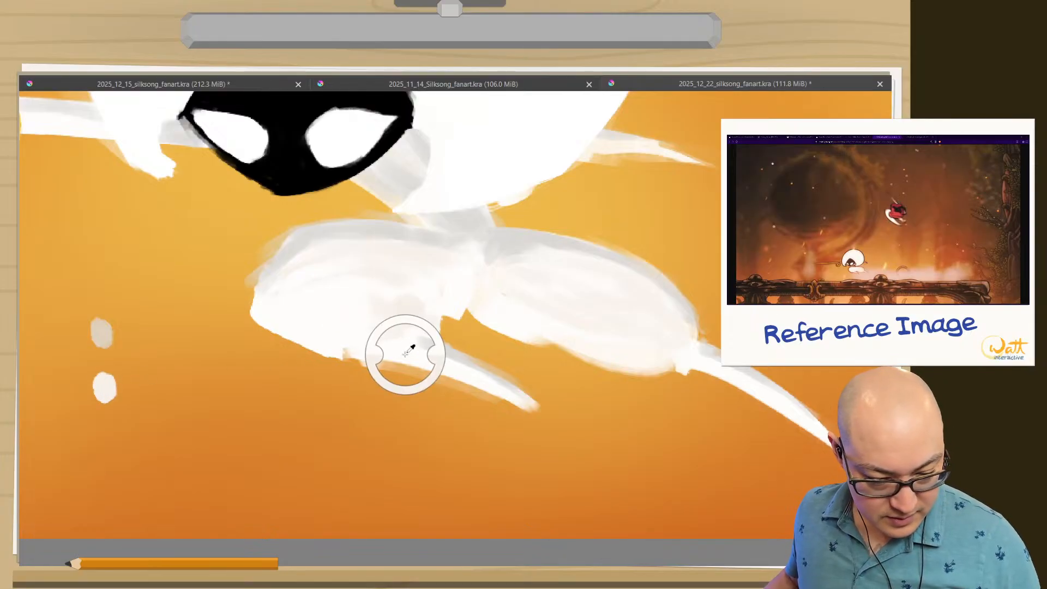
drag(104, 434, 100, 428)
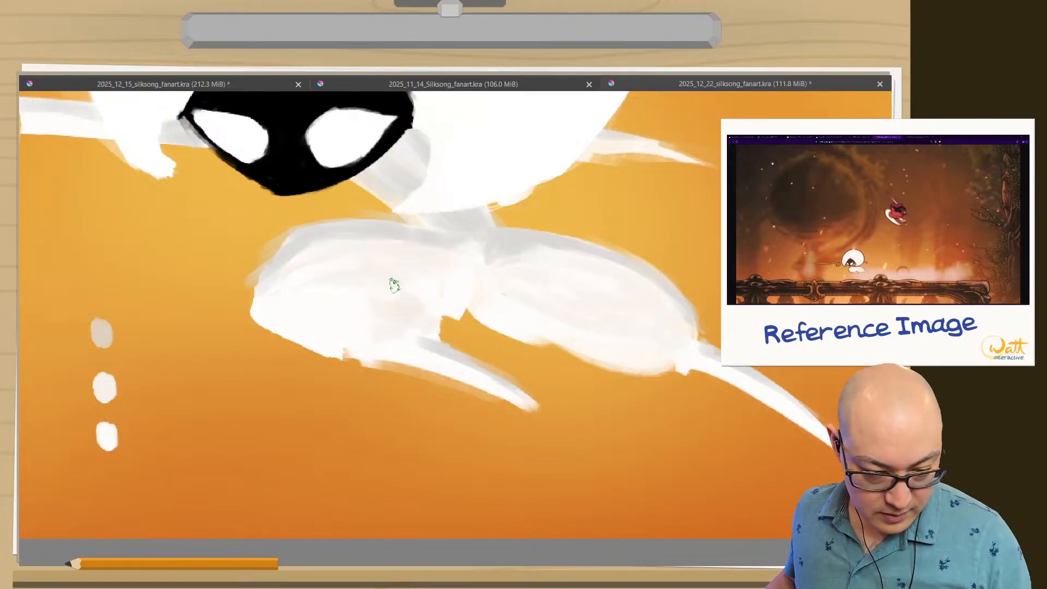
Smooth the middle of Lace's front thigh with off-white and its lower part with the near-white swatch color.
drag(381, 282, 409, 282)
mouse_move(307, 282)
mouse_down()
mouse_move(346, 267)
mouse_move(371, 309)
mouse_up()
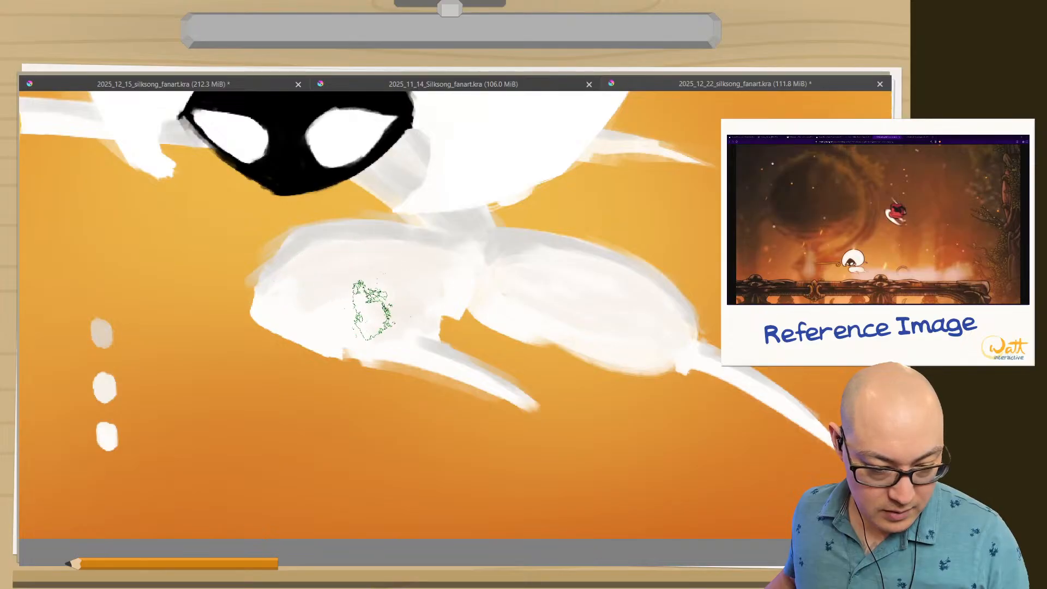
ctrl+click(108, 438)
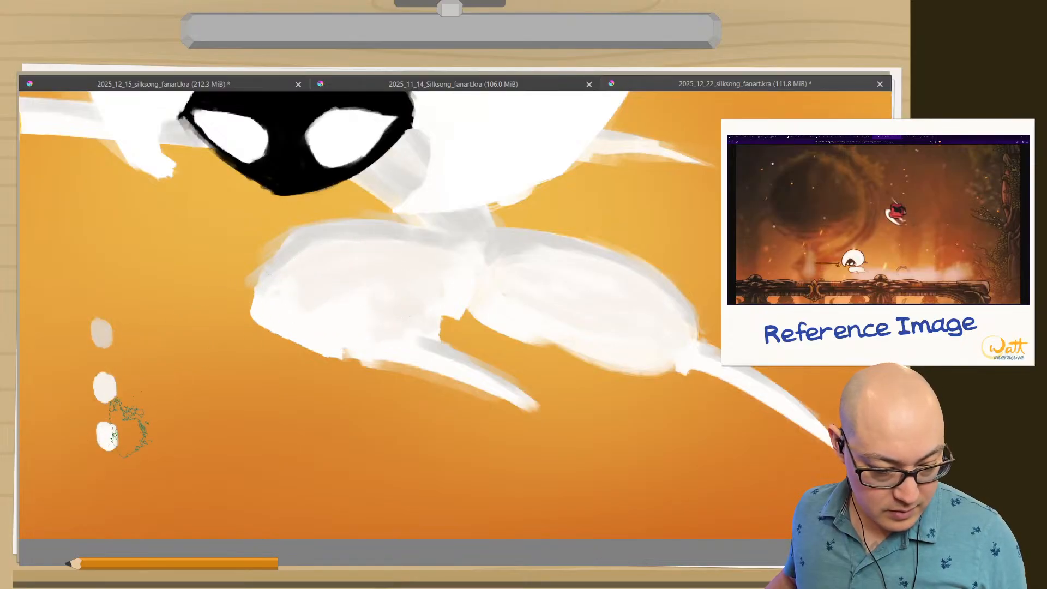
mouse_move(309, 326)
mouse_down()
mouse_move(326, 295)
mouse_move(312, 294)
mouse_move(332, 316)
mouse_move(381, 307)
mouse_move(359, 279)
mouse_move(325, 289)
mouse_move(334, 300)
mouse_up()
Try shading the upper front edge of Lace's front thigh with the warm-gray swatch color.
ctrl+click(100, 332)
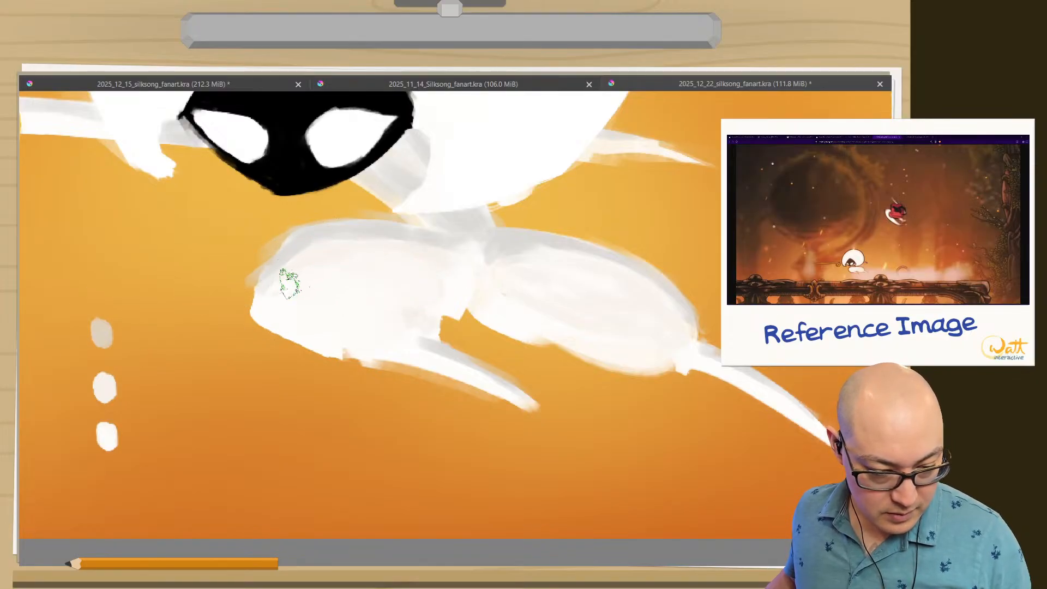
mouse_move(290, 284)
mouse_down()
mouse_move(288, 262)
mouse_move(297, 257)
mouse_move(297, 270)
mouse_move(278, 278)
mouse_move(316, 247)
mouse_move(335, 268)
mouse_move(324, 250)
mouse_move(402, 257)
mouse_up()
ctrl+click(101, 330)
ctrl+click(107, 332)
ctrl+click(106, 332)
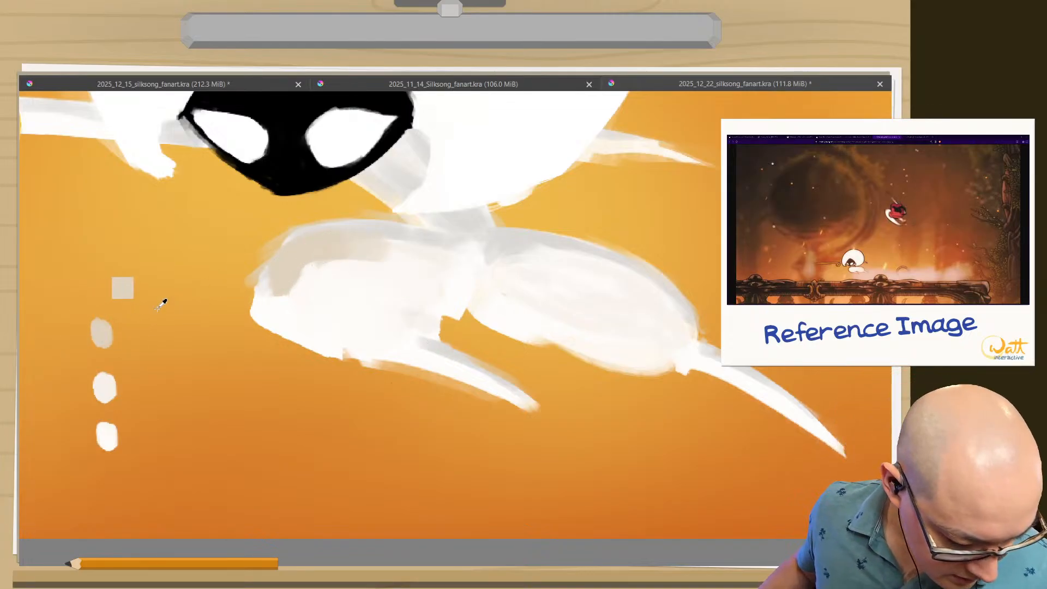
Repaint the darkest swatch and the front thigh's upper edge in the cooler gray sampled from the hip, and blend both thighs' shading.
ctrl+click(432, 234)
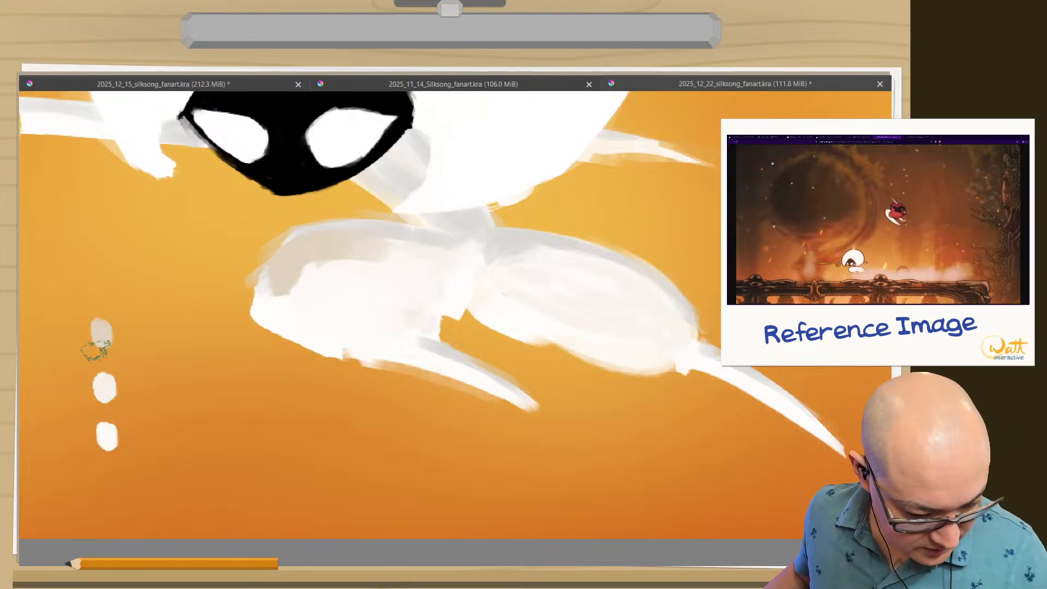
click(101, 332)
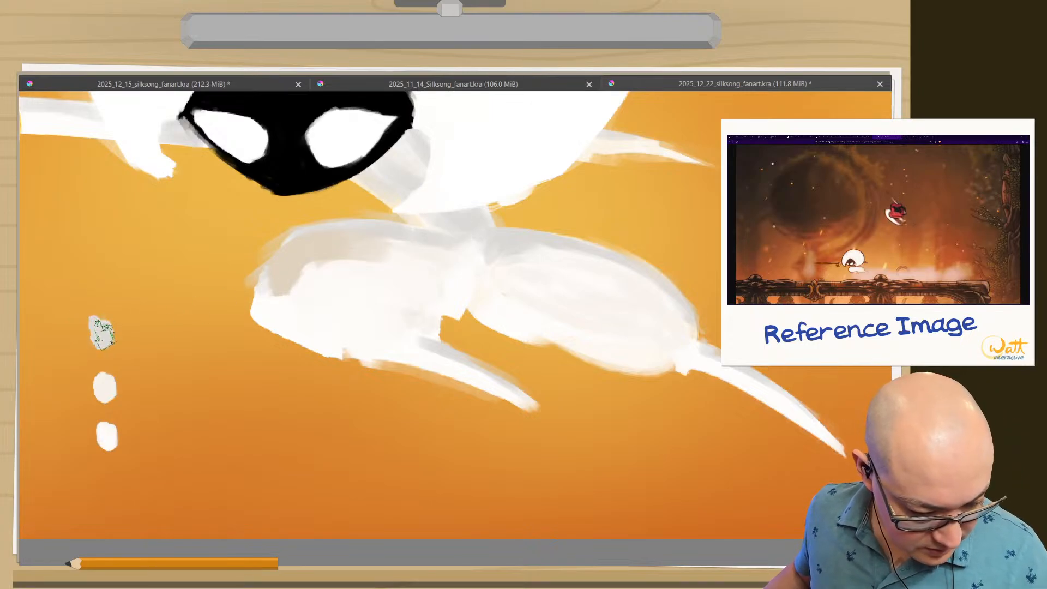
mouse_move(280, 269)
mouse_down()
mouse_move(290, 274)
mouse_move(296, 260)
mouse_up()
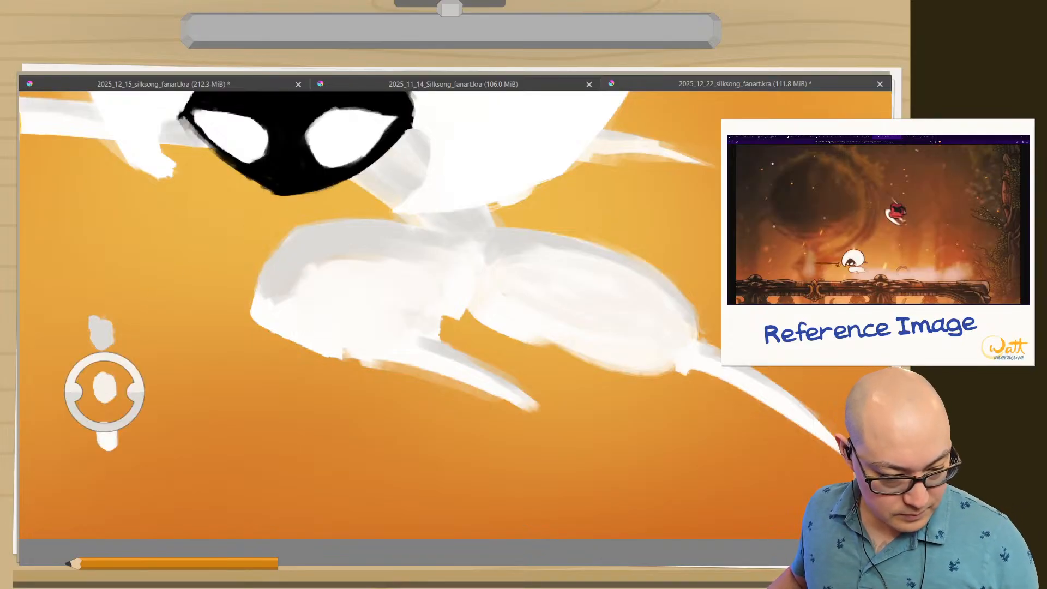
mouse_move(301, 284)
mouse_down()
mouse_move(317, 302)
mouse_move(292, 301)
mouse_move(323, 251)
mouse_up()
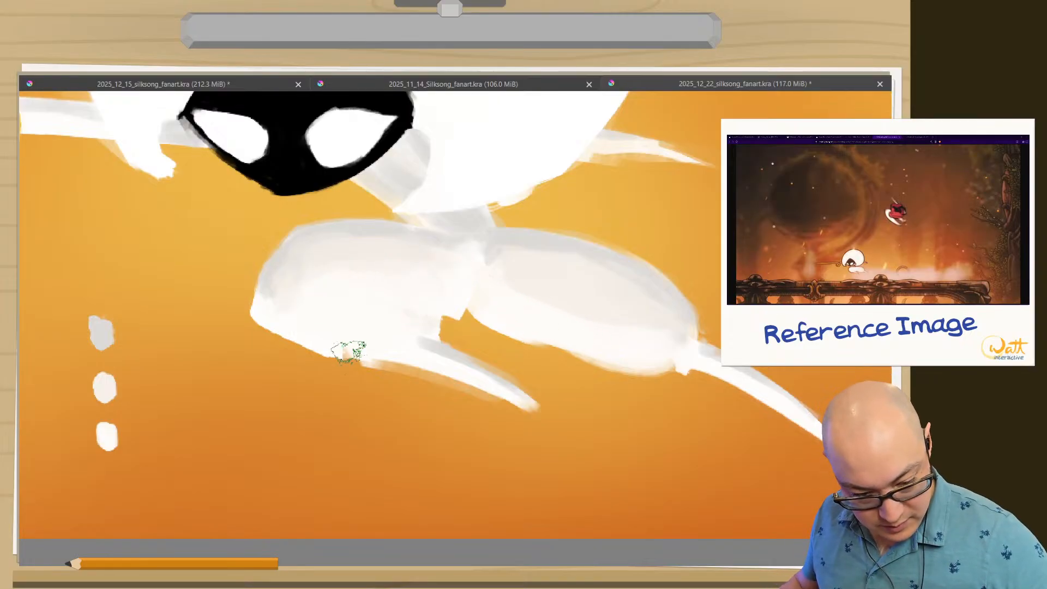
scroll(312, 381, down, 8)
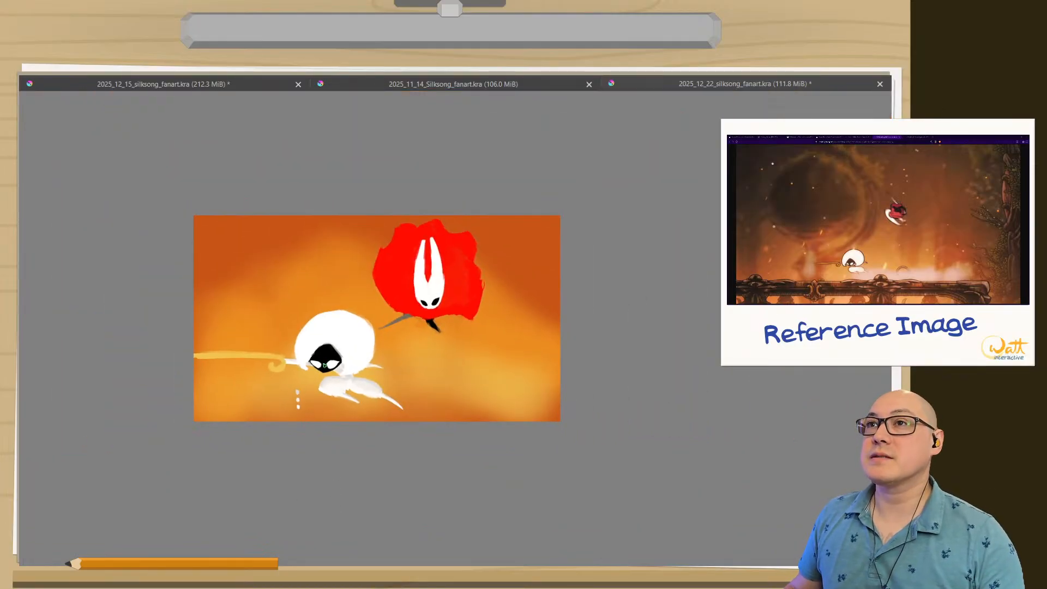
Try light shading on the upper part of Lace's round white body with the off-white and gray swatch colors.
scroll(328, 374, up, 5)
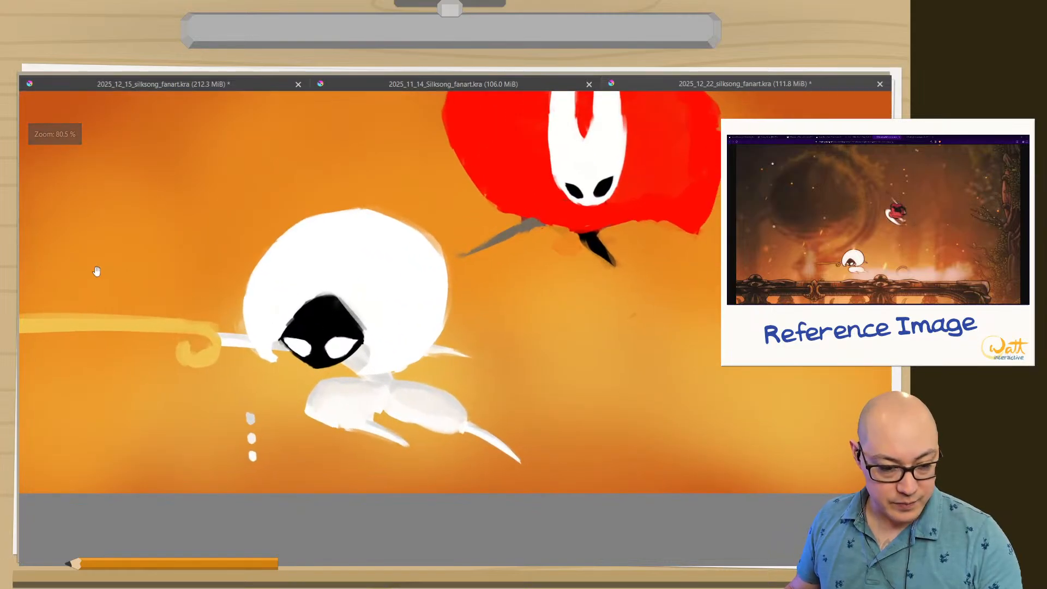
scroll(412, 374, up, 3)
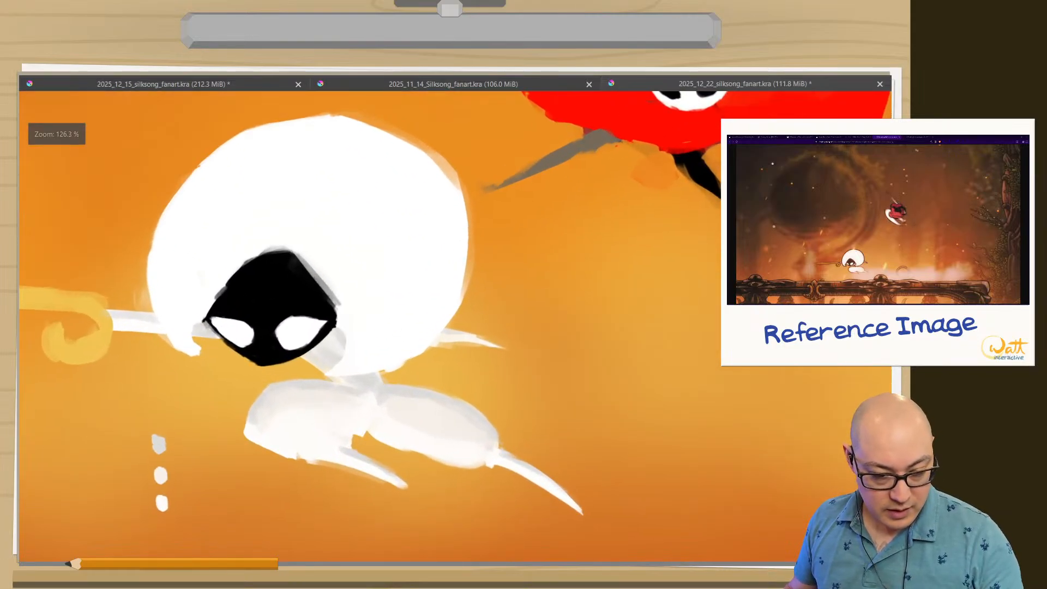
ctrl+click(164, 473)
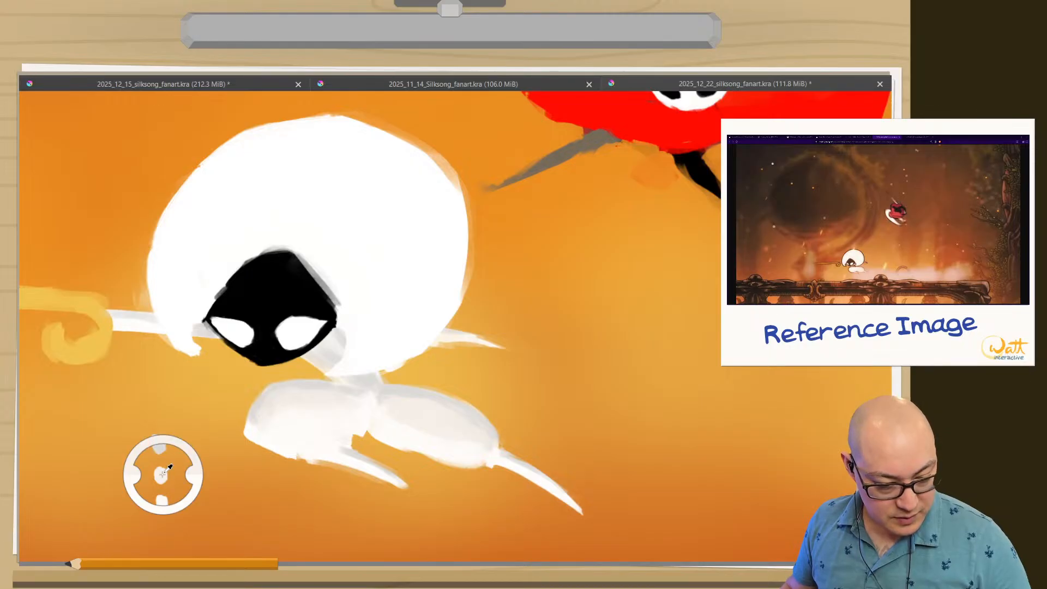
shift+drag(347, 219, 409, 262)
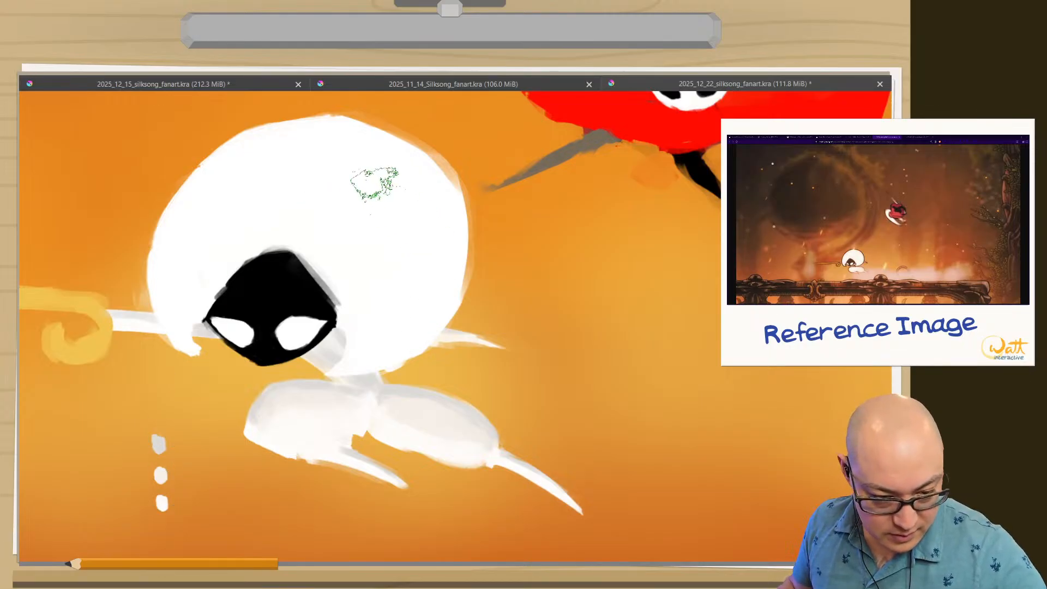
ctrl+click(160, 473)
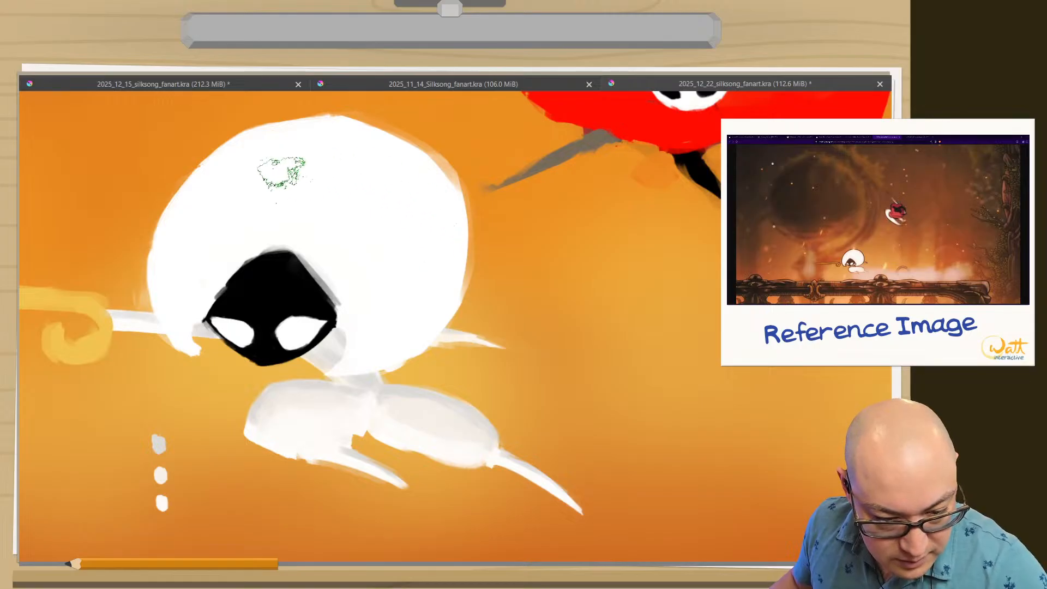
ctrl+click(158, 442)
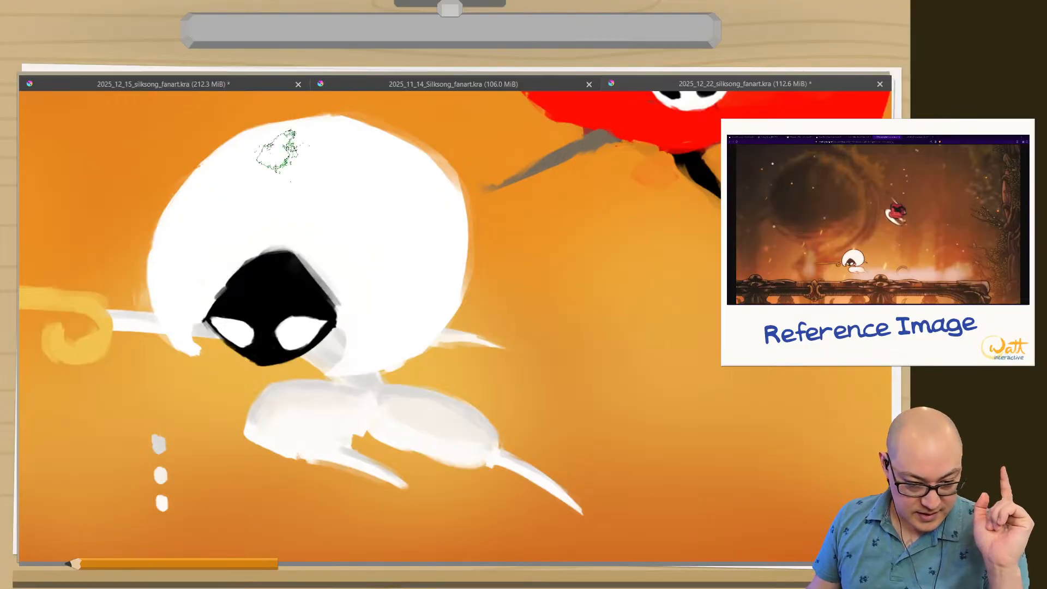
ctrl+click(280, 148)
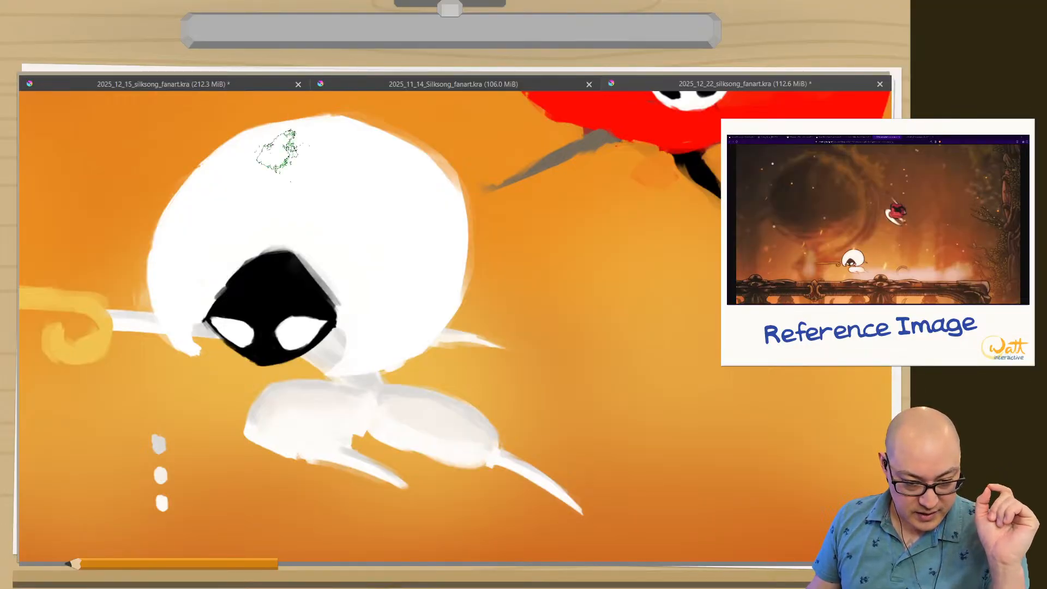
ctrl+click(280, 148)
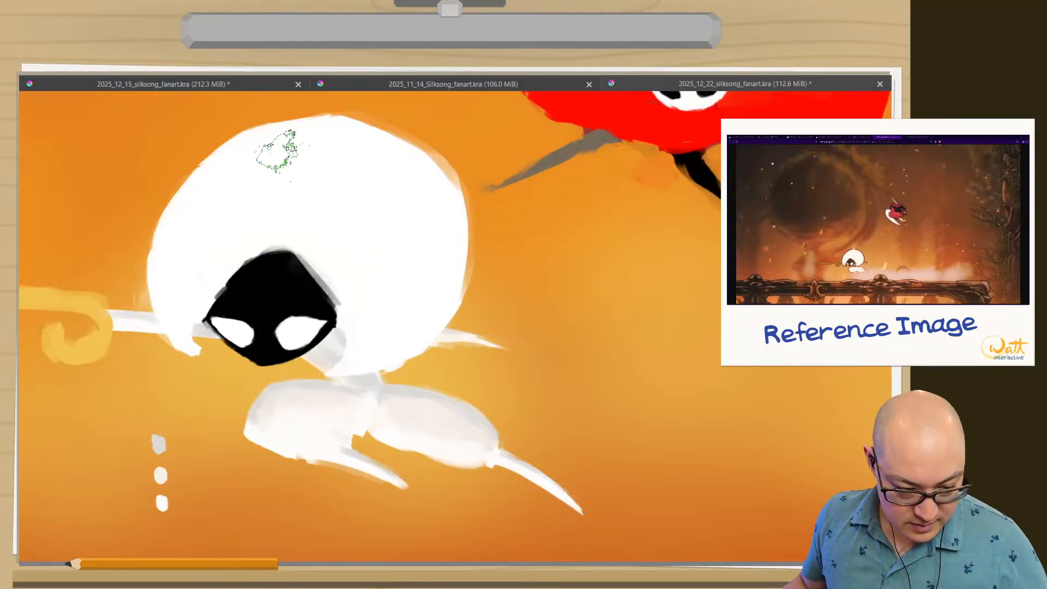
Blend the shading across Lace's front and rear thighs and pick up the near-white swatch color.
scroll(404, 420, up, 5)
drag(392, 419, 567, 376)
drag(401, 402, 433, 433)
scroll(426, 415, down, 4)
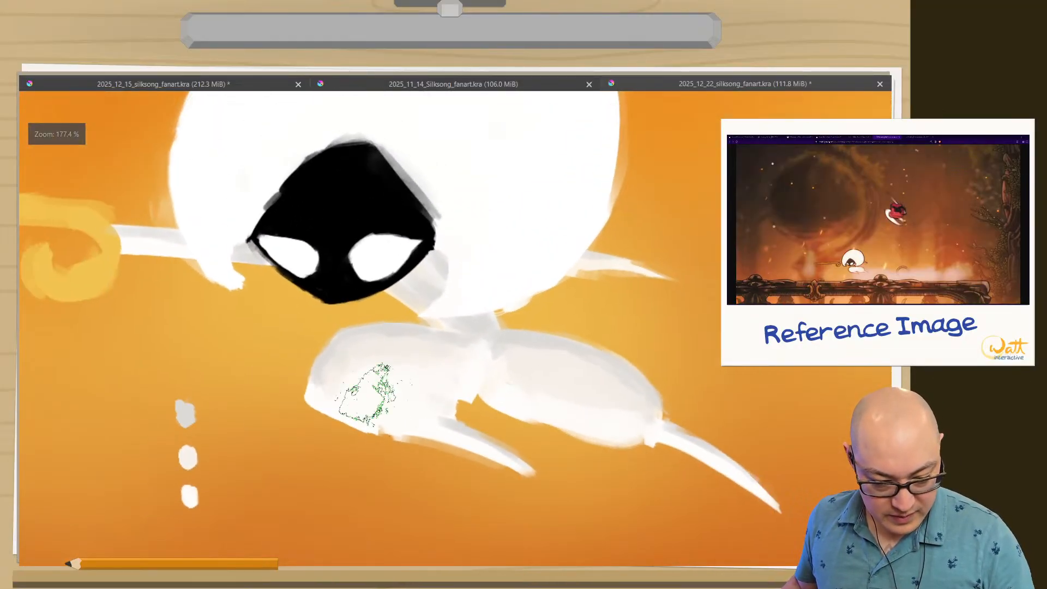
ctrl+click(189, 495)
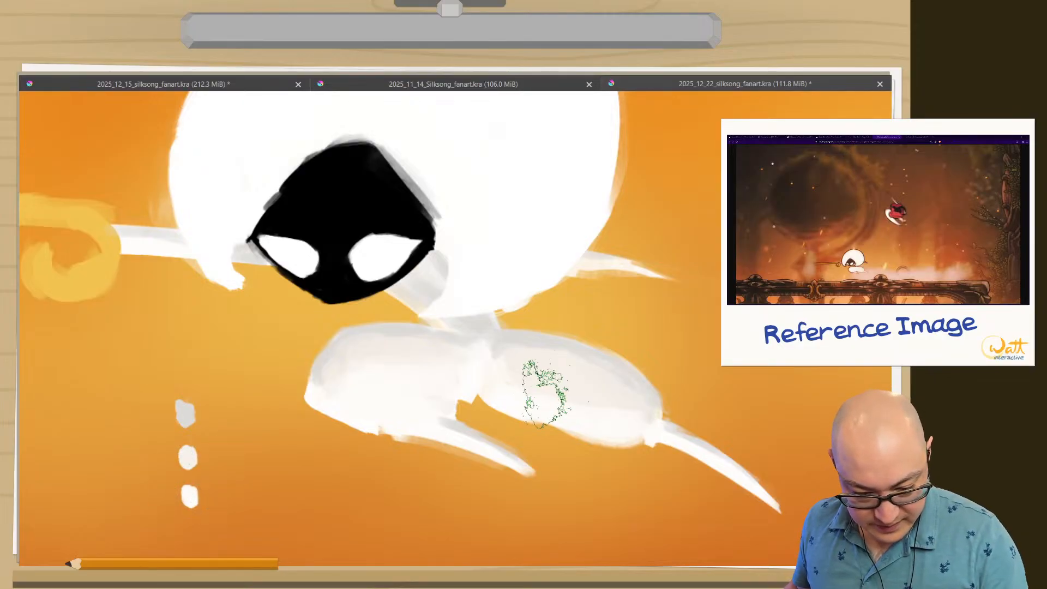
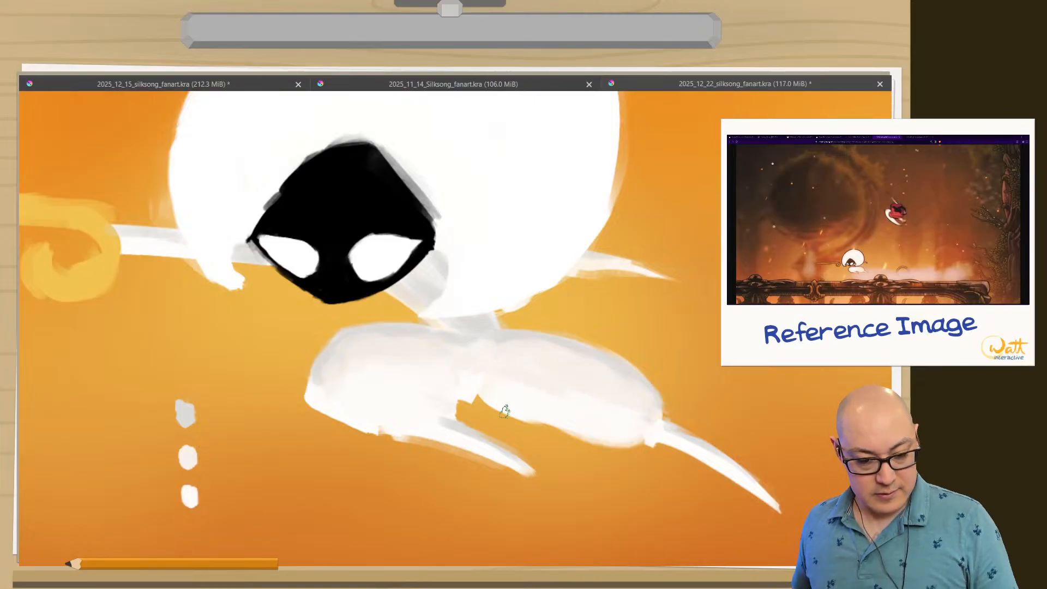
Paint a broad band of shading over the upper part of Lace's round body with the off-white swatch color and a 64.76 px brush.
drag(351, 453, 332, 498)
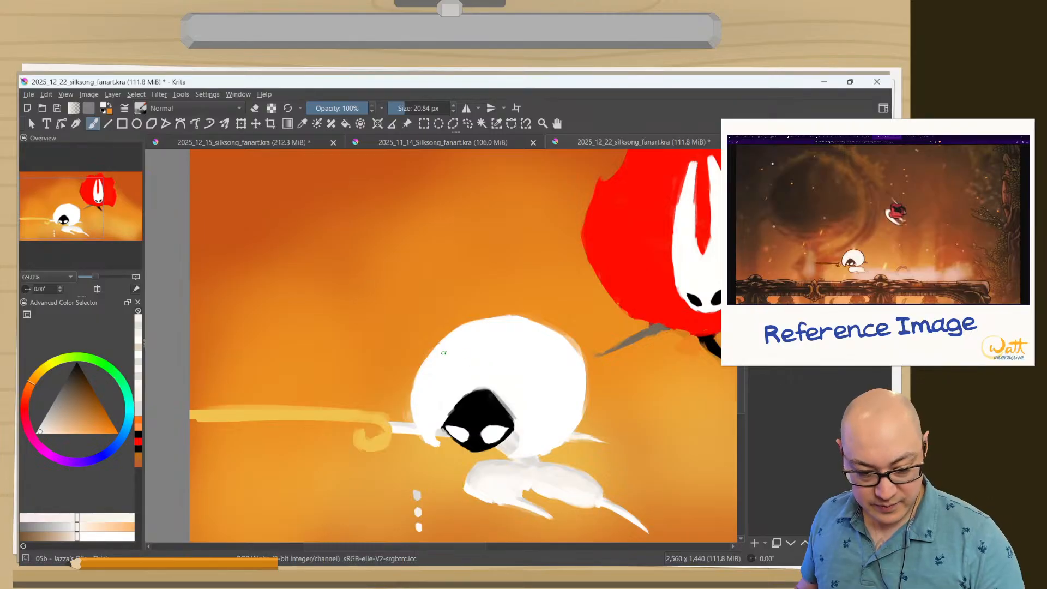
drag(446, 388, 392, 300)
ctrl+click(359, 479)
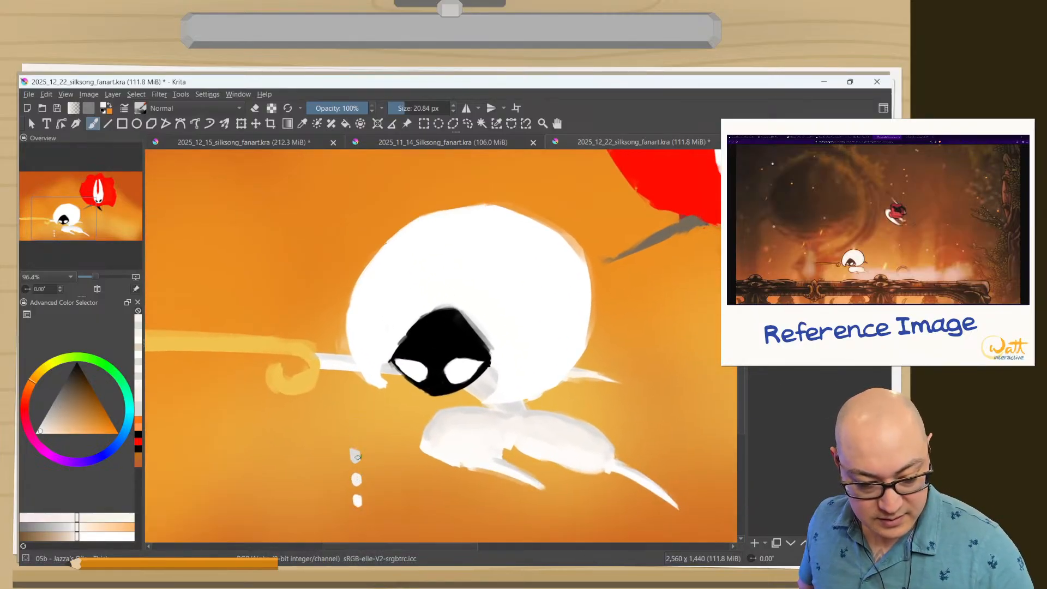
drag(414, 285, 449, 263)
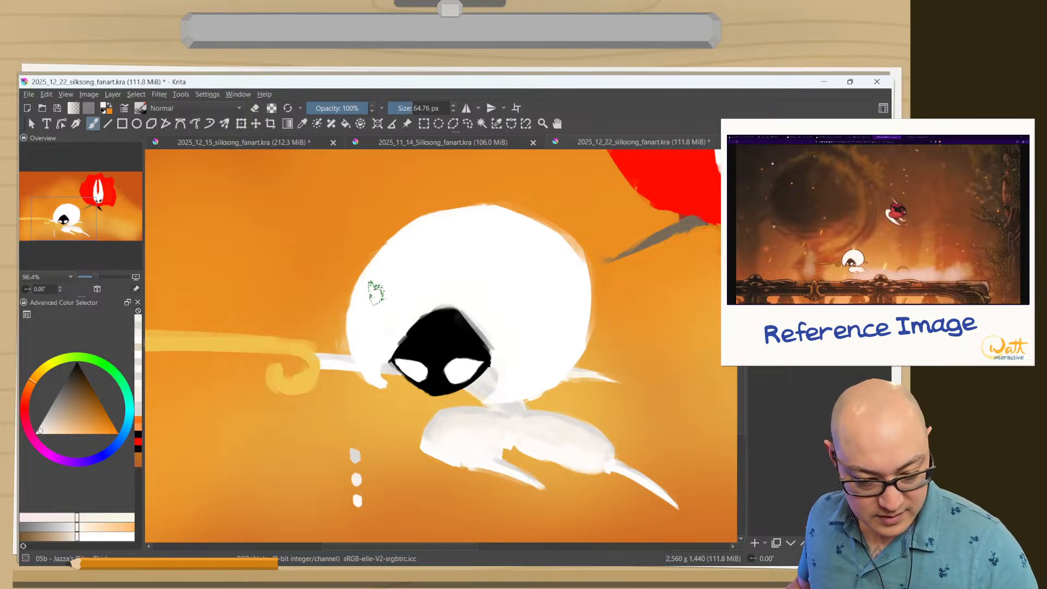
drag(369, 317, 372, 285)
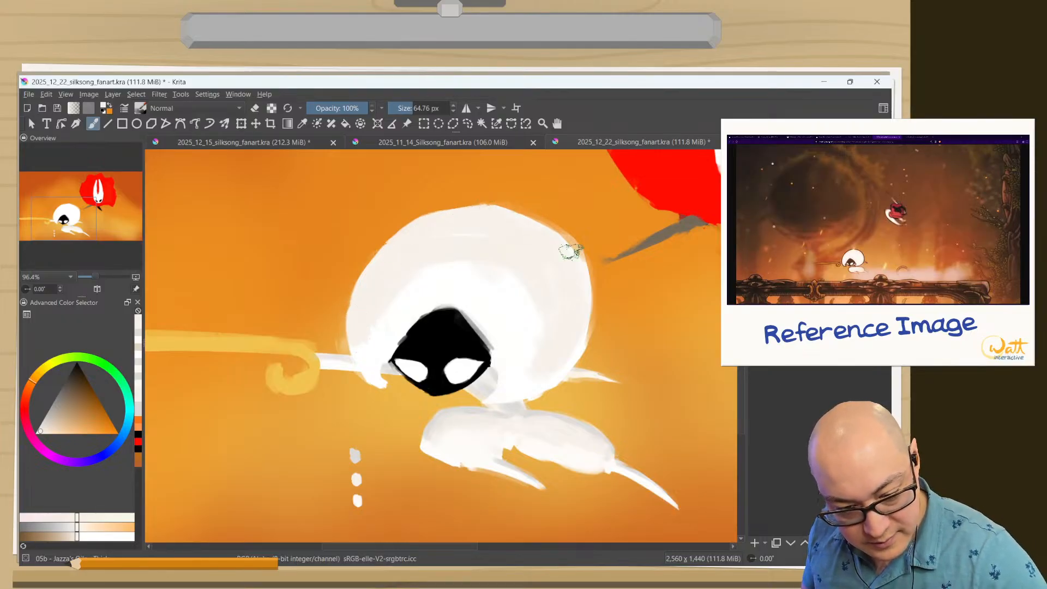
Paint gray shading along the rear edge of Lace's round body with the gray swatch color.
ctrl+click(356, 456)
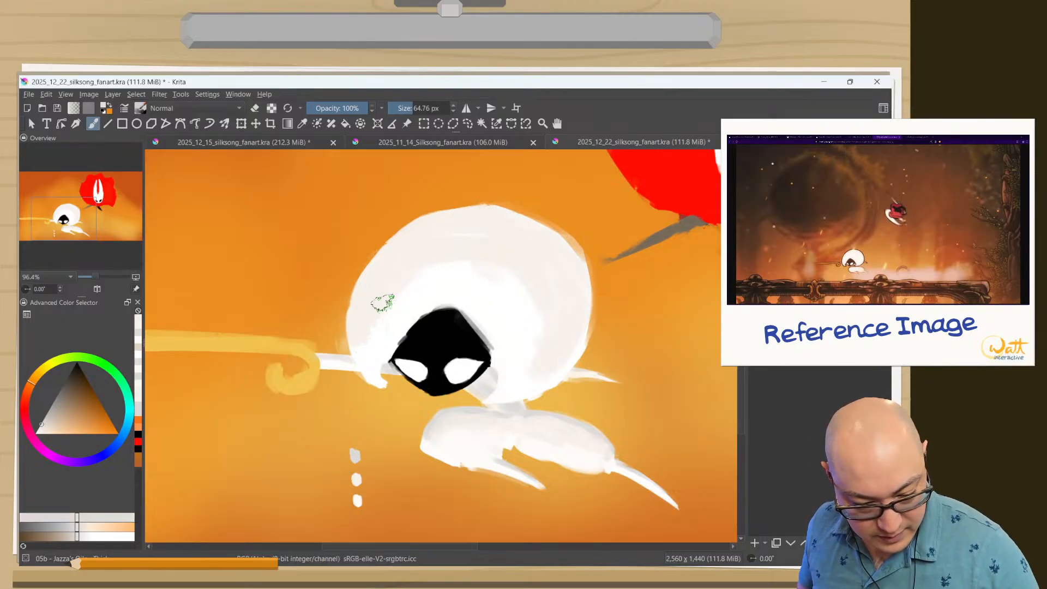
drag(553, 235, 585, 287)
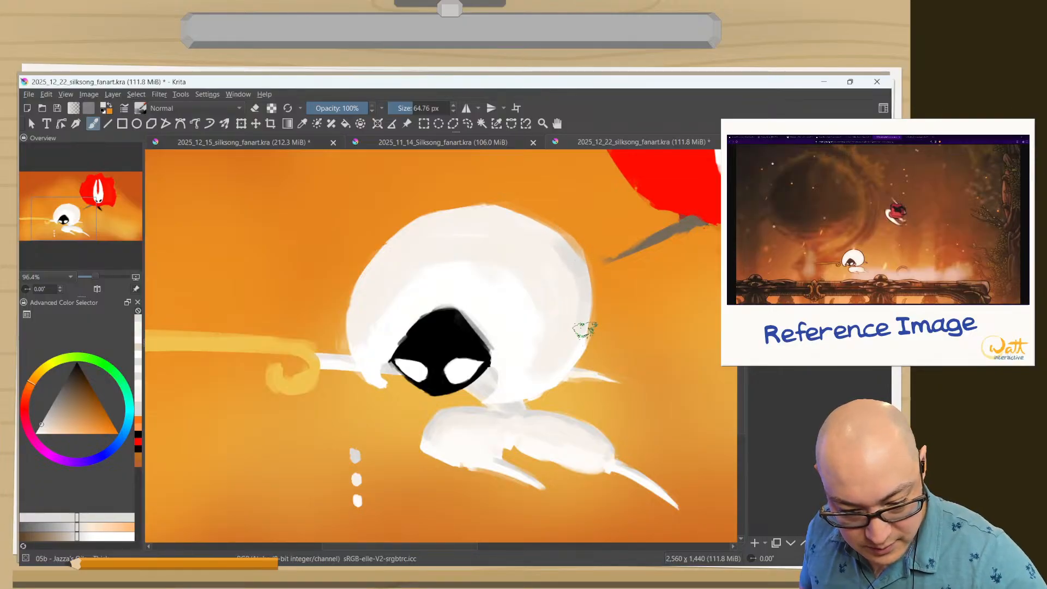
drag(586, 330, 570, 371)
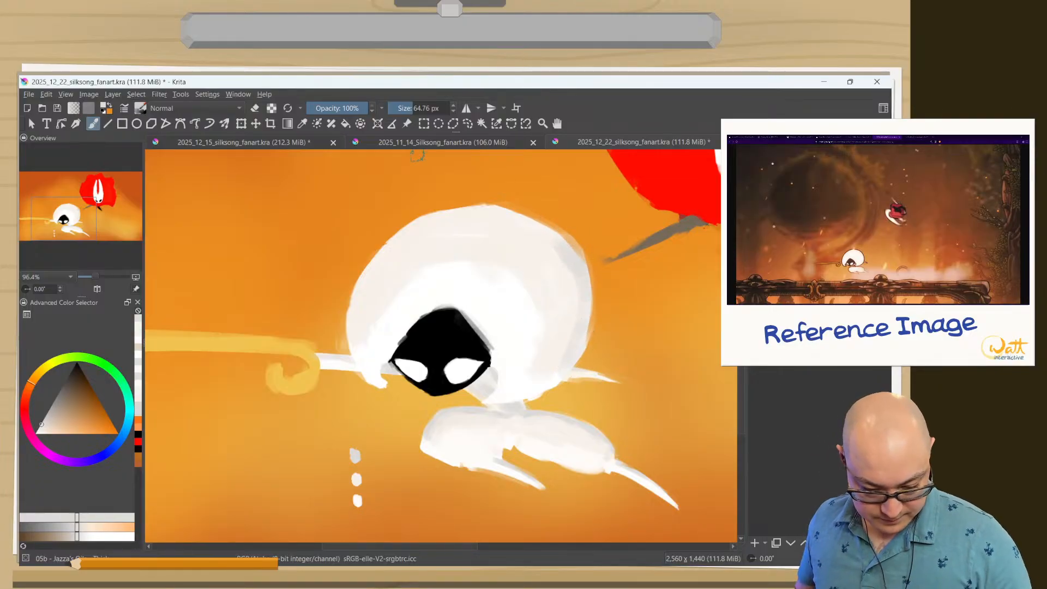
Blend the lower rear part of Lace's body with the near-white swatch color.
ctrl+click(357, 500)
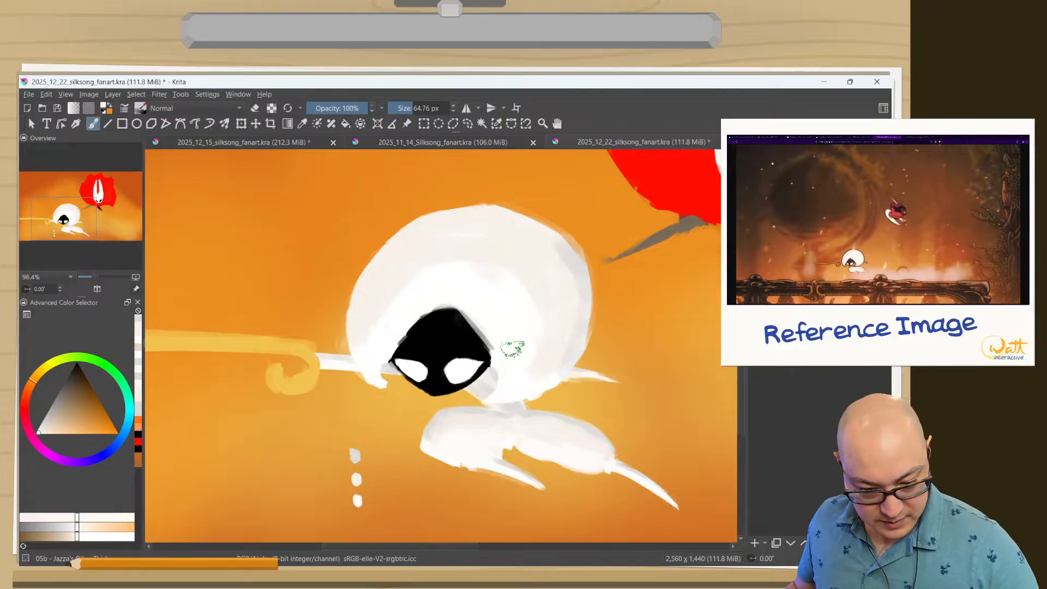
drag(563, 369, 557, 379)
mouse_move(582, 342)
mouse_down()
mouse_move(542, 385)
mouse_move(539, 368)
mouse_up()
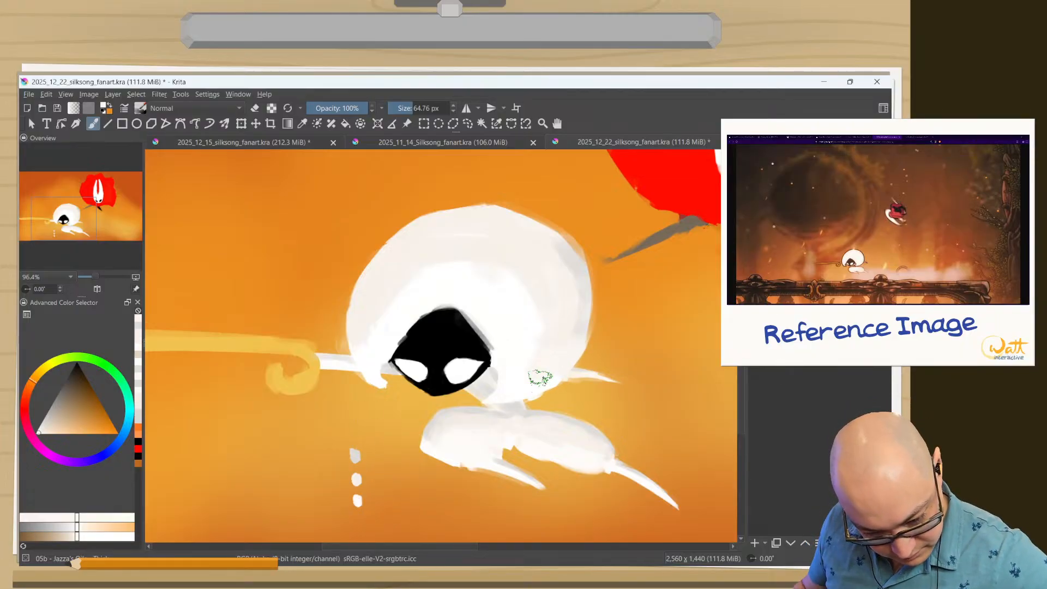
ctrl+click(357, 497)
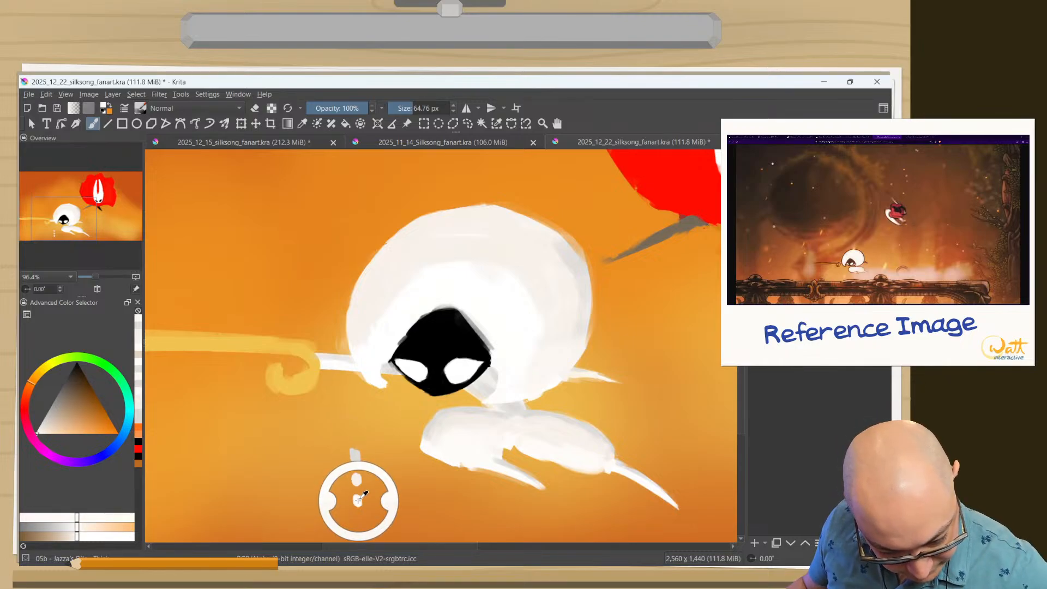
drag(563, 350, 535, 380)
Sample white and off-white from Lace's body and soften the edge between the shading band and the bright area around the face.
ctrl+click(519, 328)
mouse_move(584, 343)
mouse_down()
mouse_move(530, 384)
mouse_move(577, 335)
mouse_move(523, 369)
mouse_move(527, 290)
mouse_move(527, 327)
mouse_move(538, 337)
mouse_move(496, 399)
mouse_up()
drag(376, 321, 389, 344)
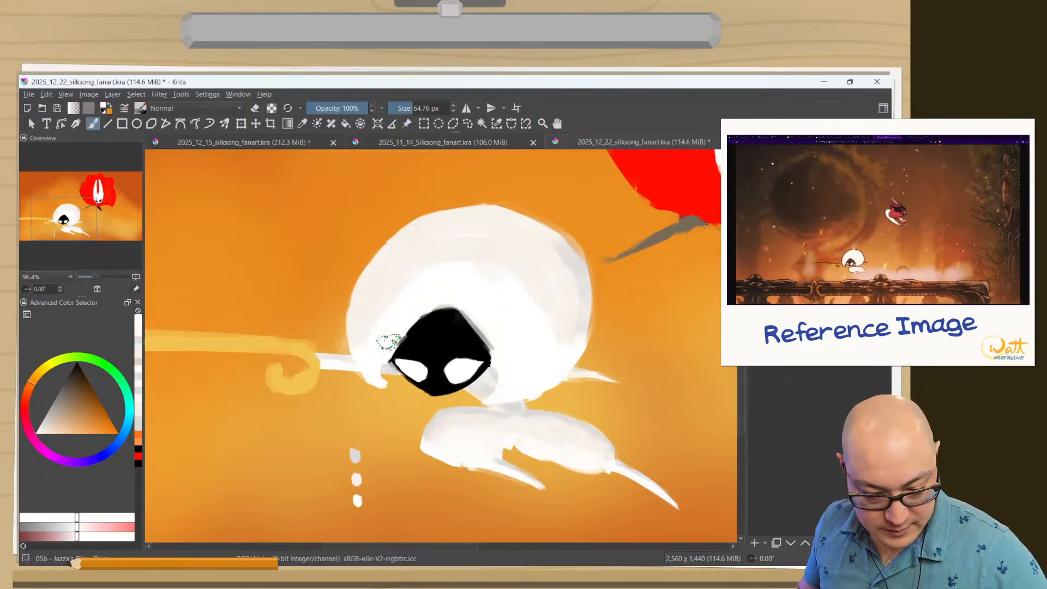
mouse_move(534, 327)
mouse_down()
mouse_move(542, 283)
mouse_move(514, 376)
mouse_up()
ctrl+click(546, 270)
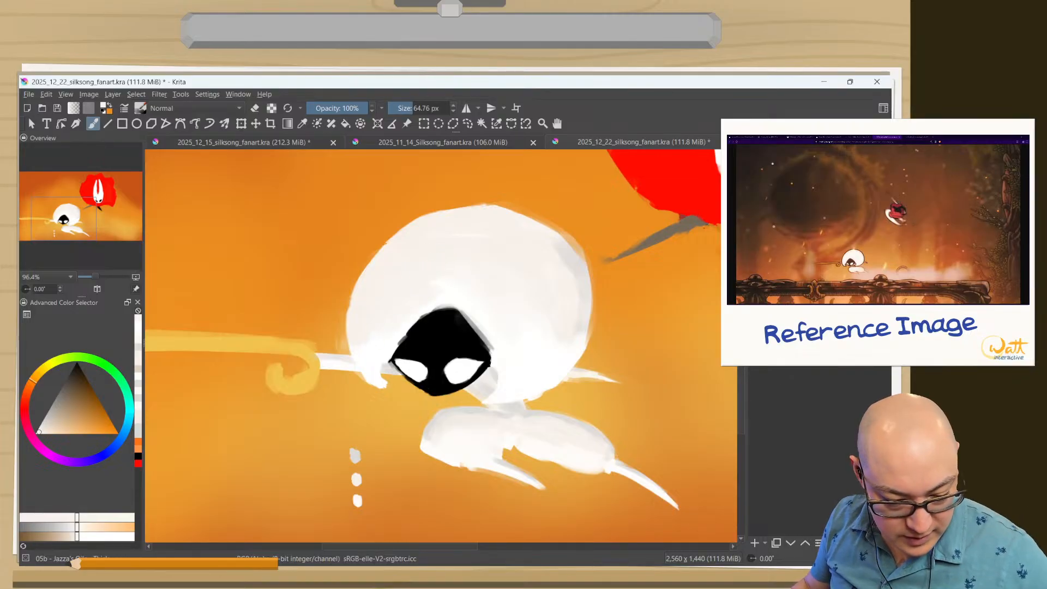
ctrl+click(502, 366)
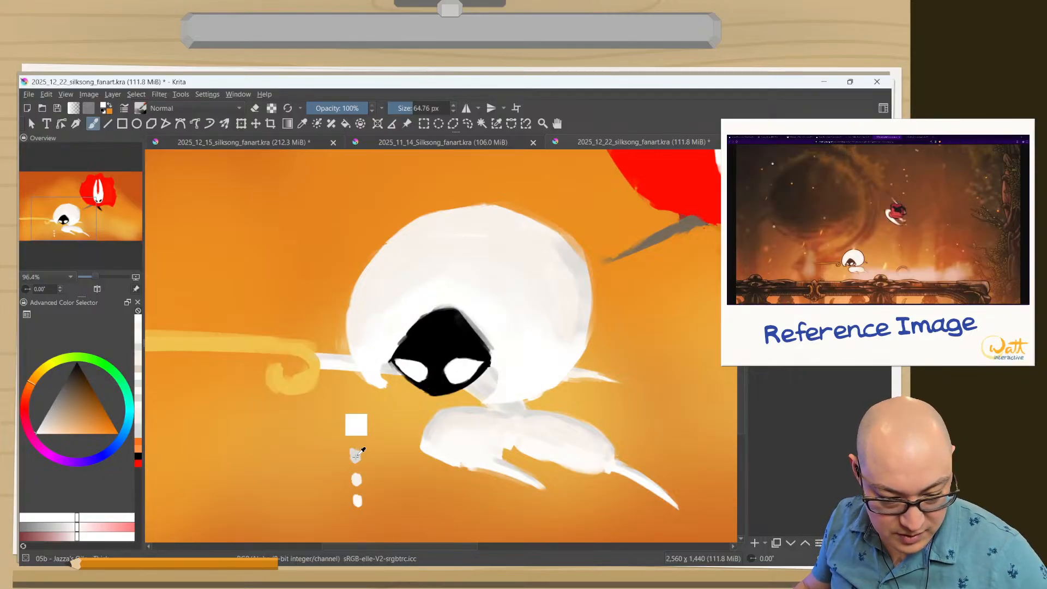
Paint the upper edge of Lace's body with the gray swatch color and blend the rear-edge shading using tones sampled from the body.
ctrl+click(356, 426)
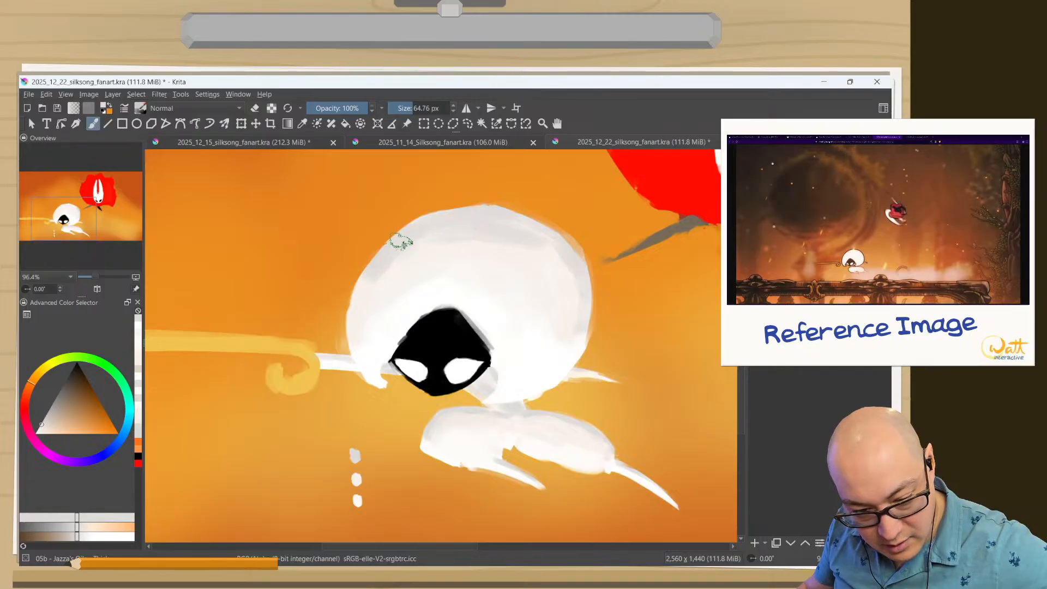
ctrl+click(502, 264)
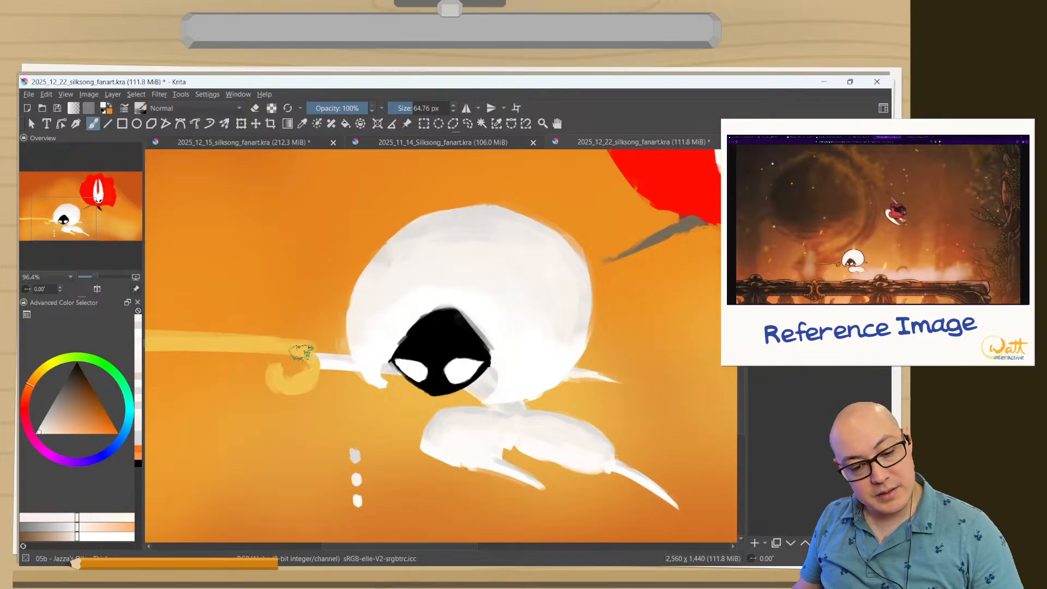
ctrl+click(548, 306)
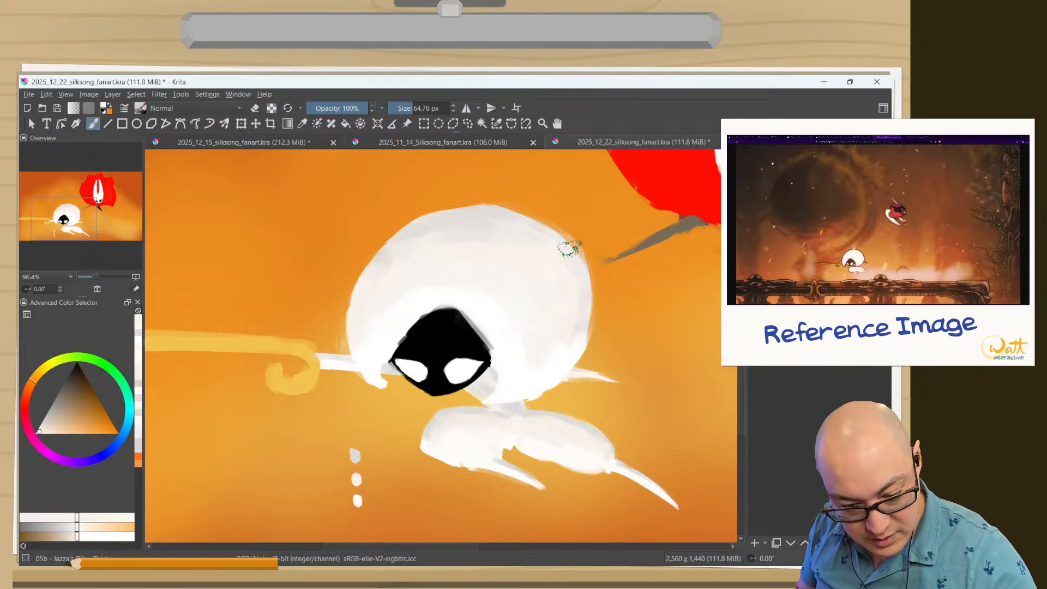
ctrl+click(587, 297)
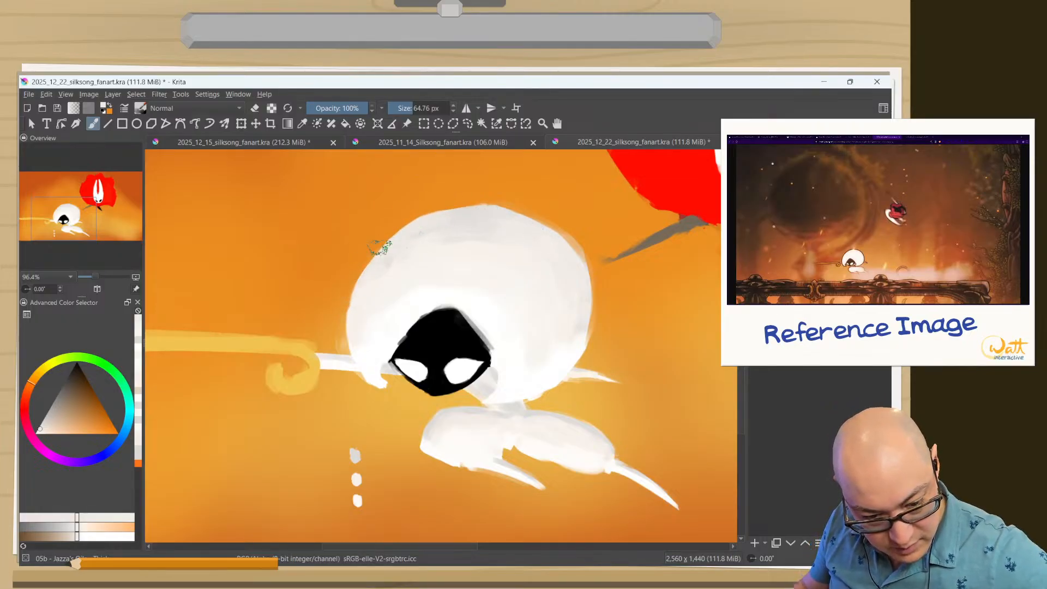
Blend the gray shading on the upper front curve of Lace's body with light tones sampled nearby.
ctrl+click(469, 202)
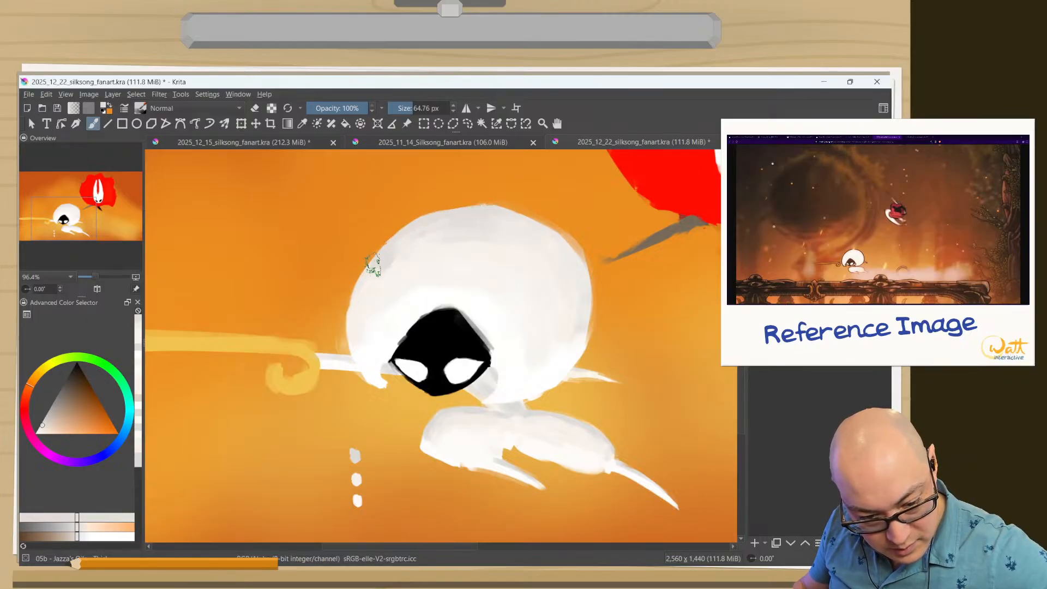
ctrl+click(390, 288)
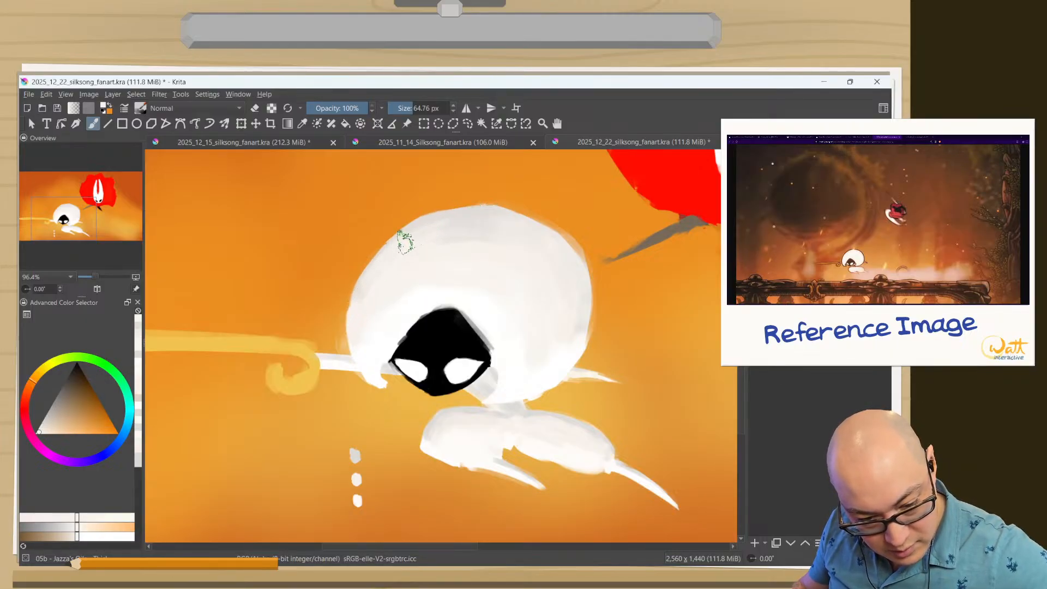
ctrl+click(457, 233)
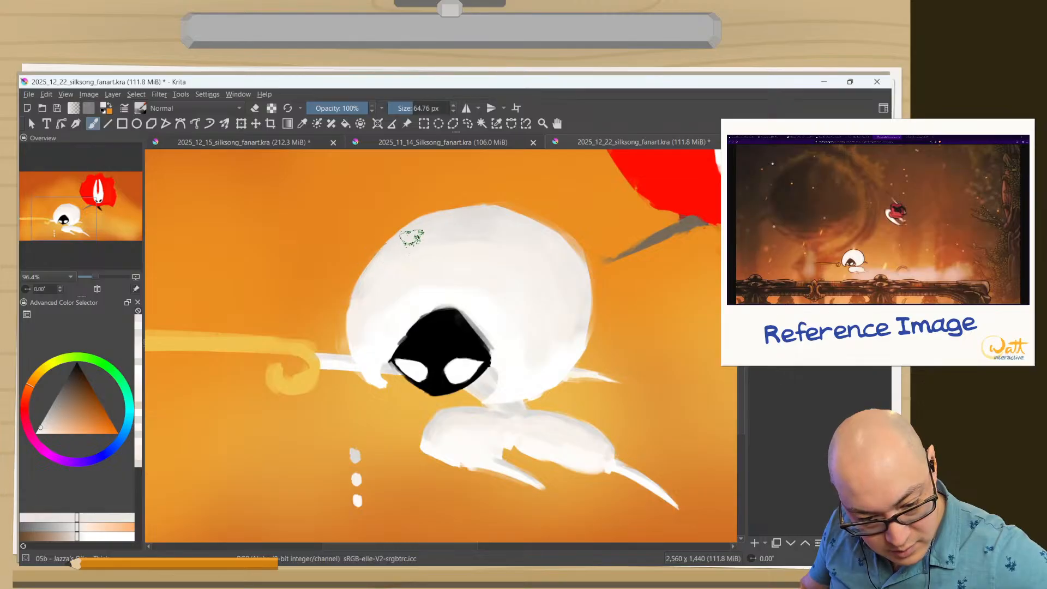
ctrl+click(466, 248)
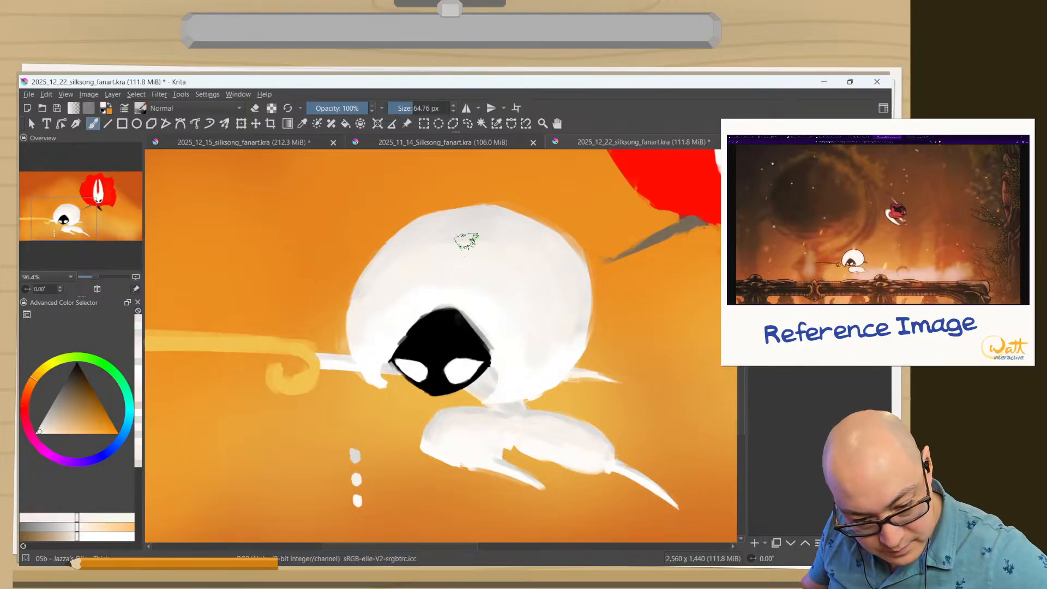
drag(466, 243, 476, 239)
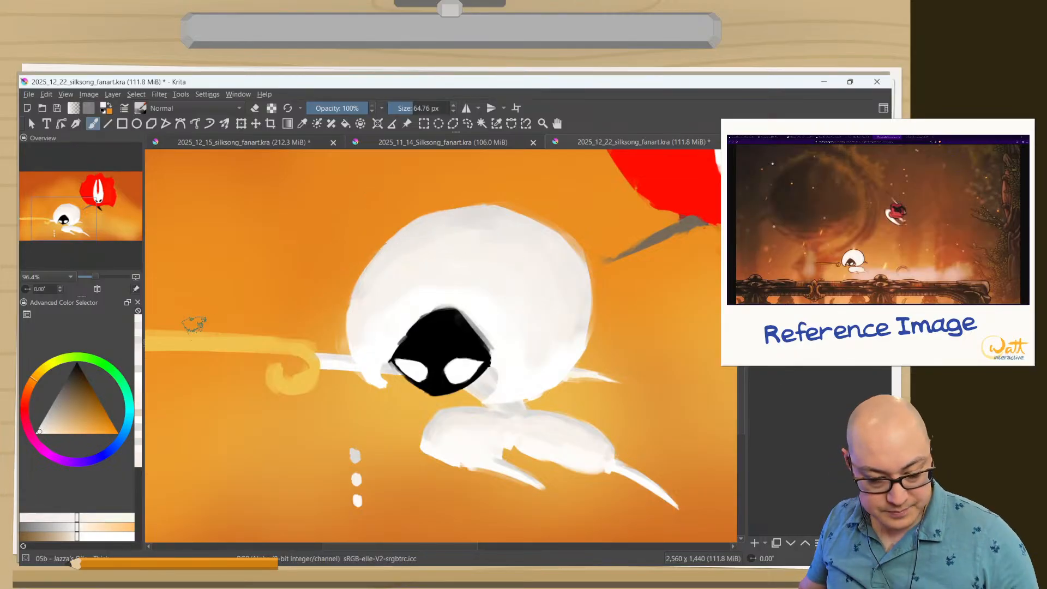
Lighten and blend the front edge of Lace's body with white and off-white tones sampled beside the face.
ctrl+click(365, 357)
mouse_move(360, 337)
mouse_down()
mouse_move(351, 333)
mouse_move(360, 330)
mouse_move(356, 299)
mouse_up()
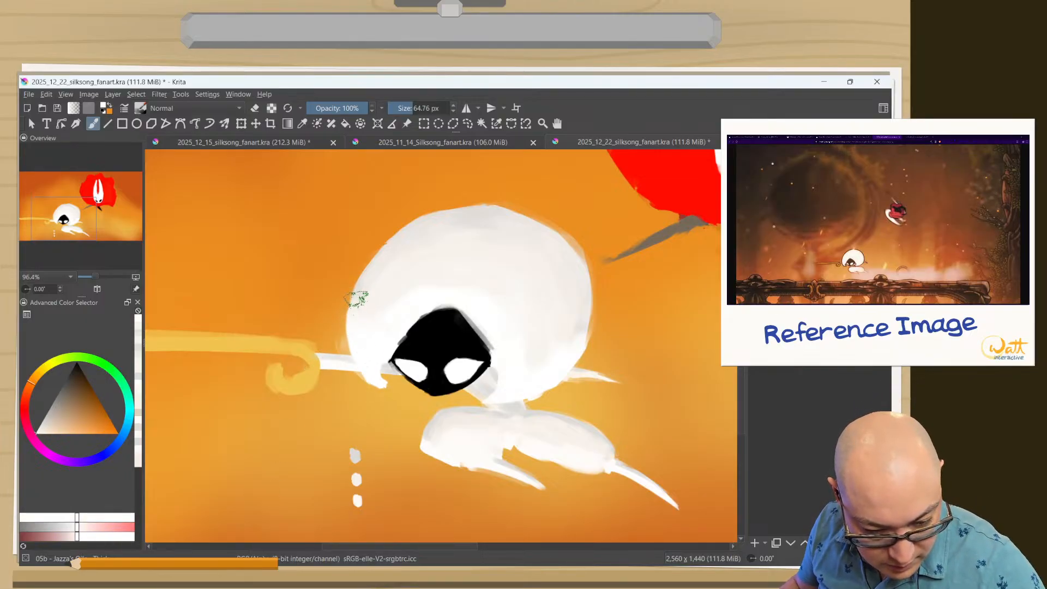
ctrl+click(356, 331)
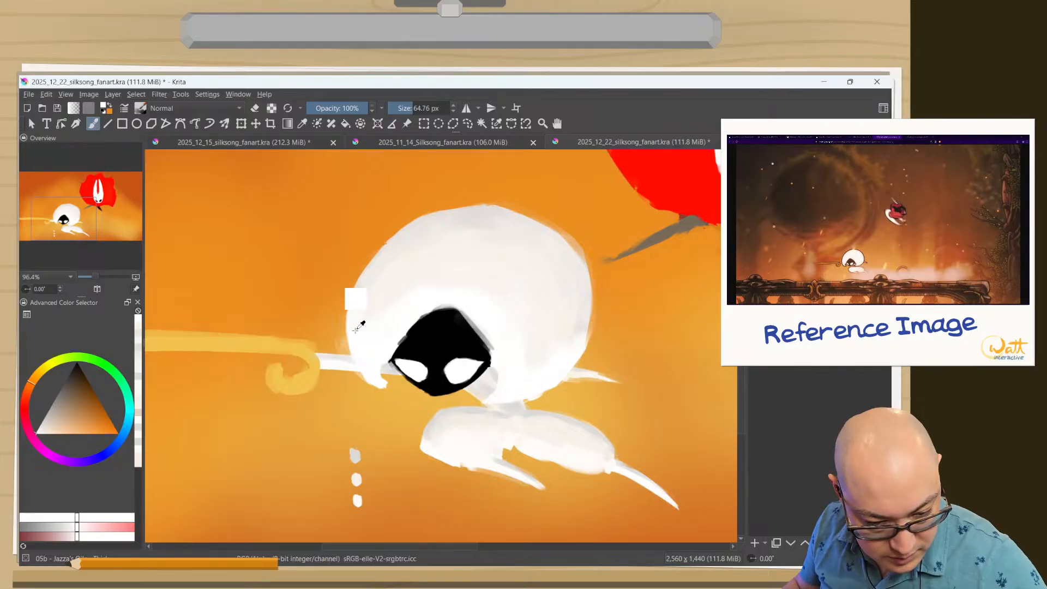
ctrl+click(371, 269)
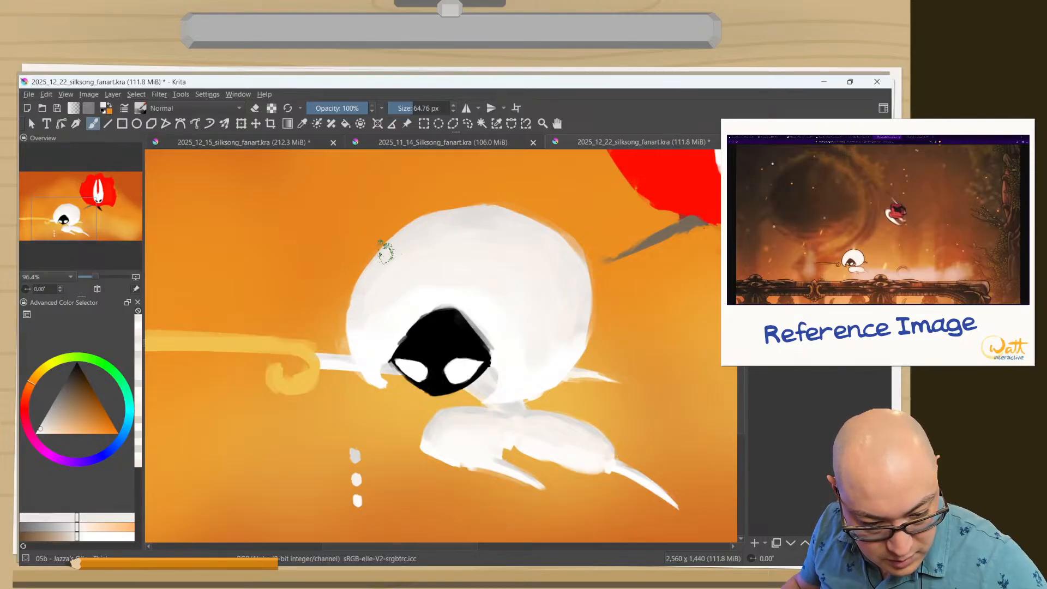
ctrl+click(365, 305)
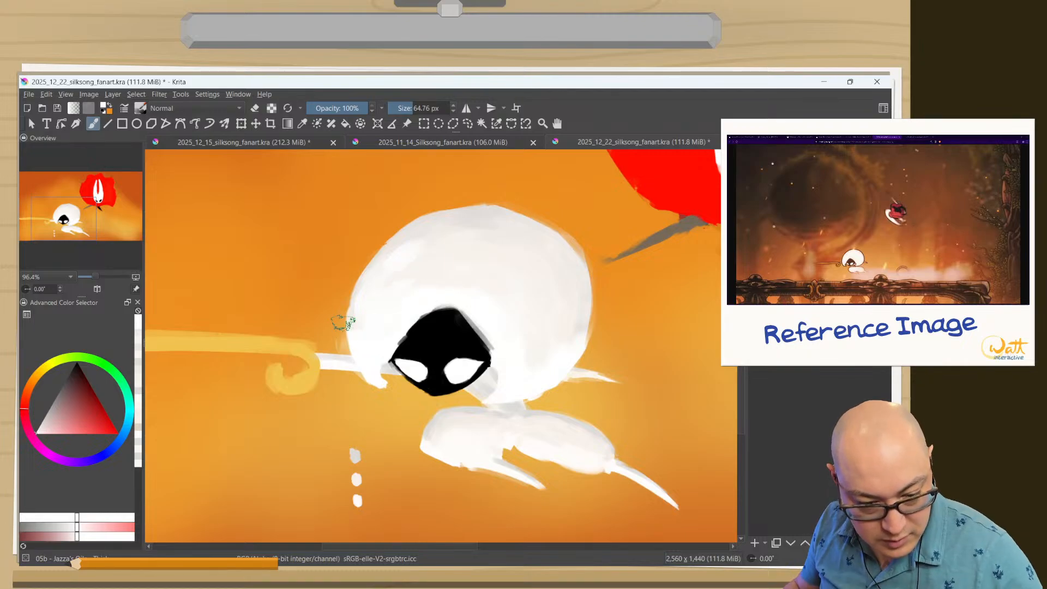
Try softening the shading on Lace's body with the Blender Blur brush, and return to the thick painting brush.
right_click(273, 406)
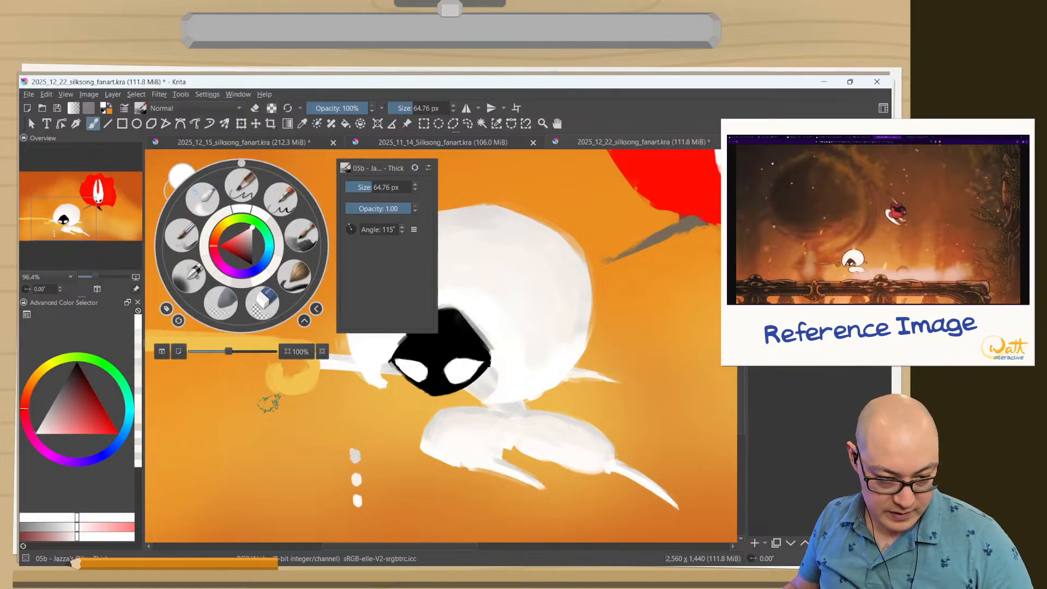
click(199, 198)
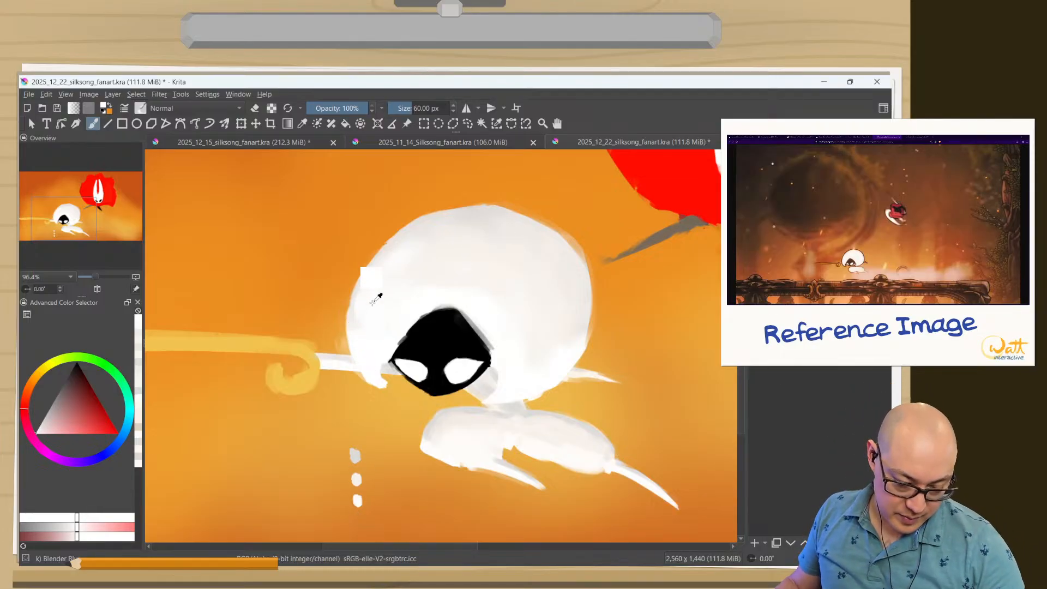
ctrl+click(421, 199)
right_click(394, 299)
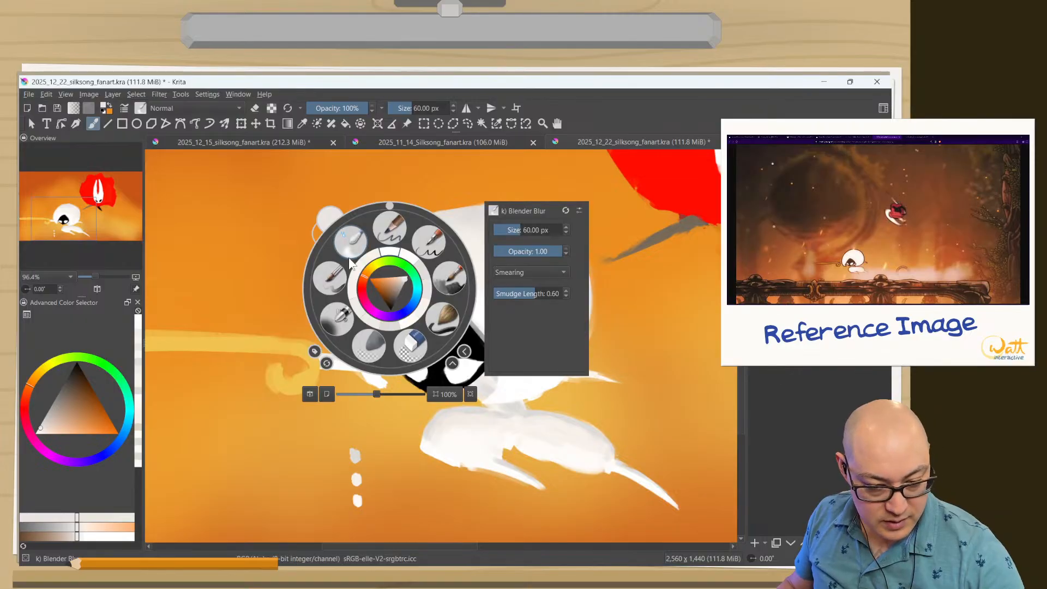
click(446, 275)
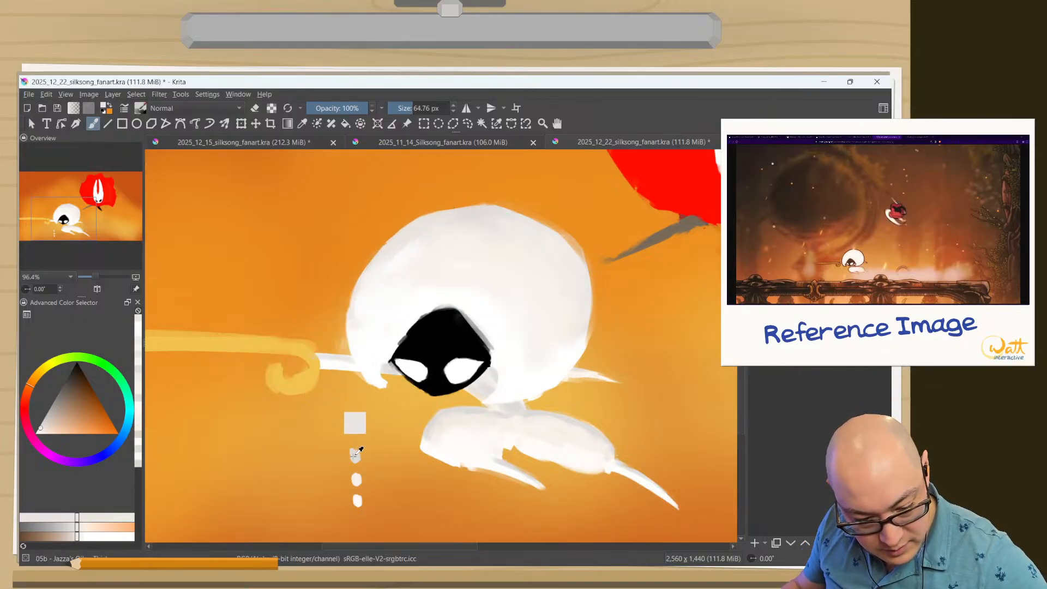
Strengthen the gray shading along the top edge of Lace's body with the gray swatch color and blend its front end with off-white.
ctrl+click(360, 422)
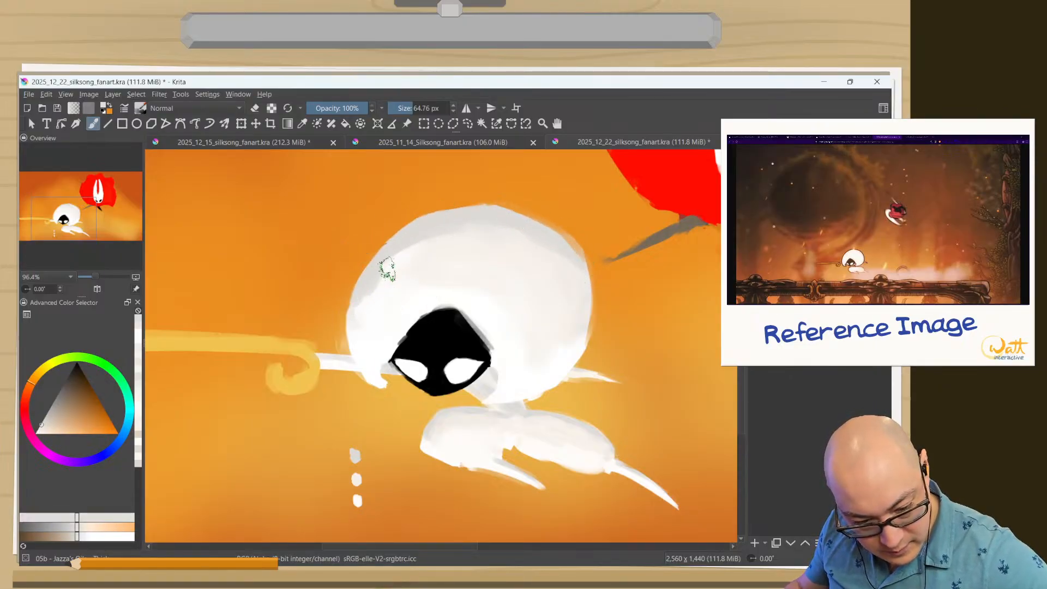
ctrl+click(418, 268)
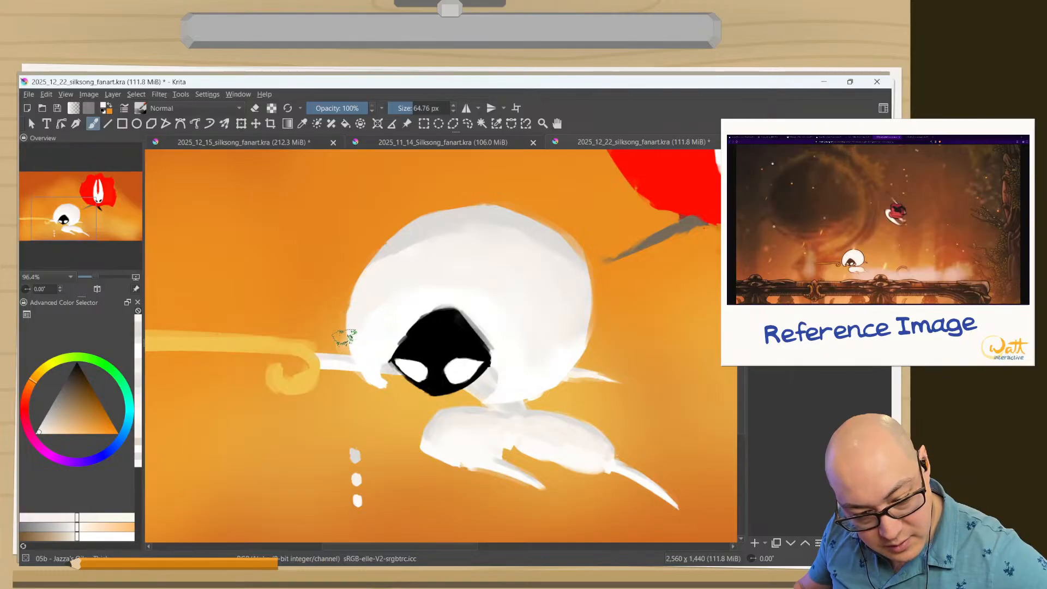
ctrl+click(390, 210)
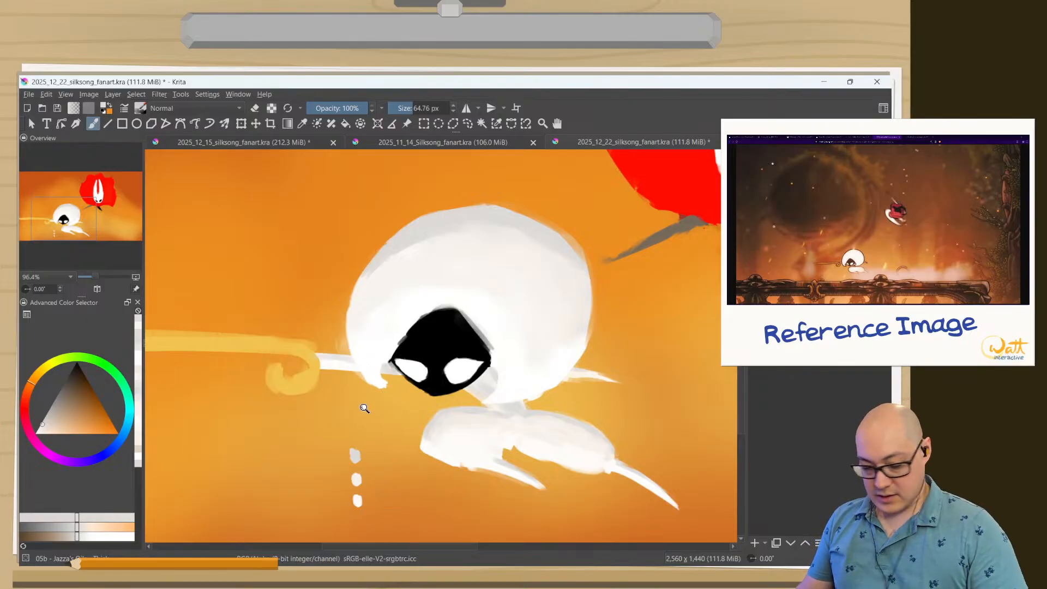
Paint light gray shading on the curled tip in front of Lace's face and around the neck behind it, blending with sampled tones.
mouse_move(361, 392)
mouse_down()
mouse_move(344, 351)
mouse_move(366, 323)
mouse_up()
mouse_move(437, 374)
mouse_down()
mouse_move(409, 374)
mouse_move(417, 329)
mouse_move(429, 358)
mouse_up()
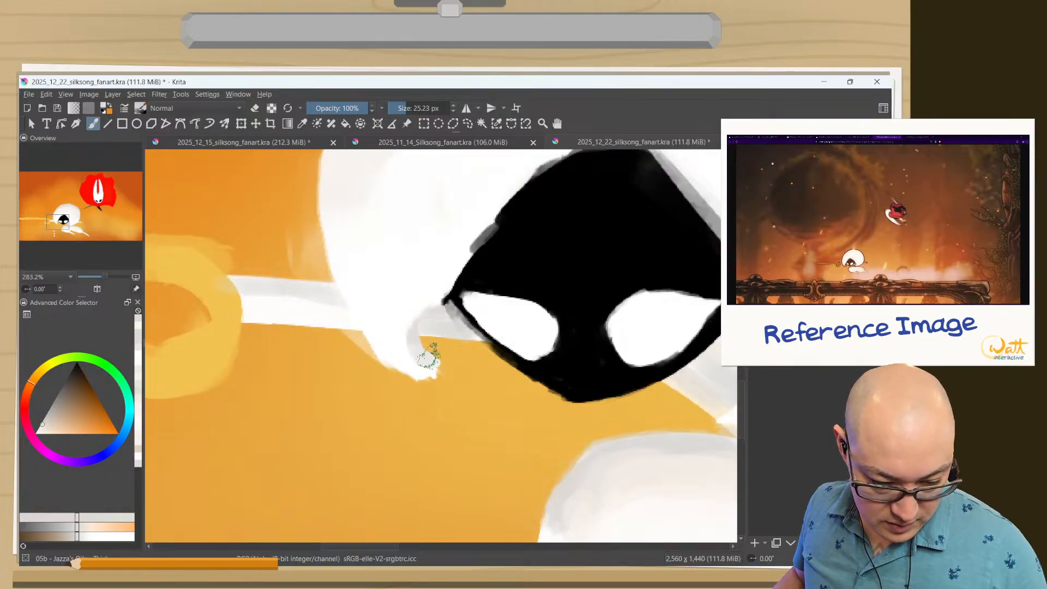
drag(498, 392, 377, 381)
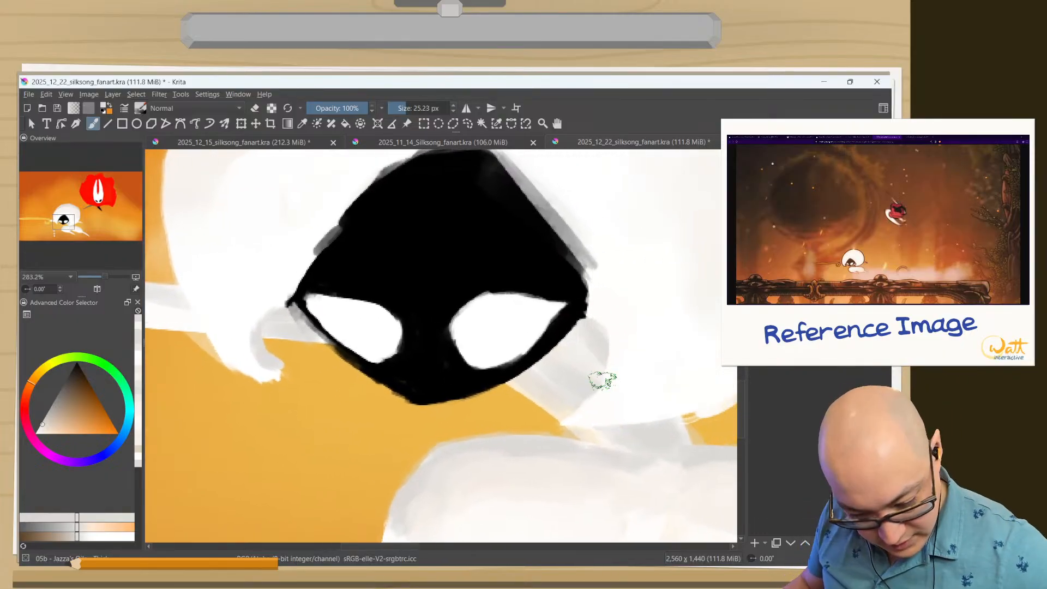
drag(612, 339, 617, 362)
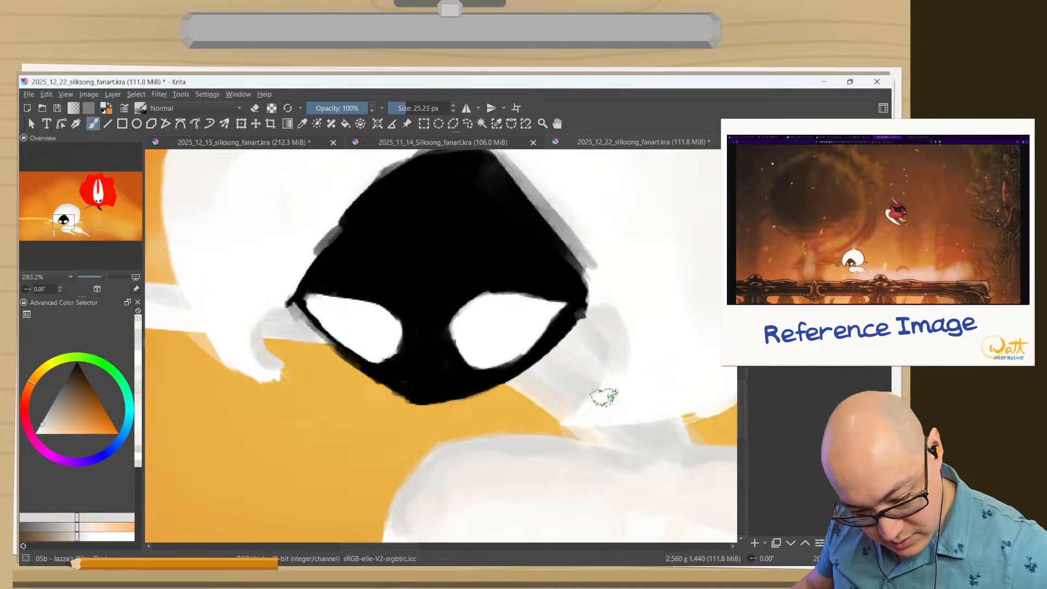
mouse_move(604, 397)
mouse_down()
mouse_move(614, 346)
mouse_move(585, 405)
mouse_move(611, 388)
mouse_move(575, 413)
mouse_move(617, 372)
mouse_move(586, 363)
mouse_move(602, 347)
mouse_move(583, 320)
mouse_move(601, 310)
mouse_move(571, 250)
mouse_move(585, 255)
mouse_move(597, 388)
mouse_move(588, 367)
mouse_up()
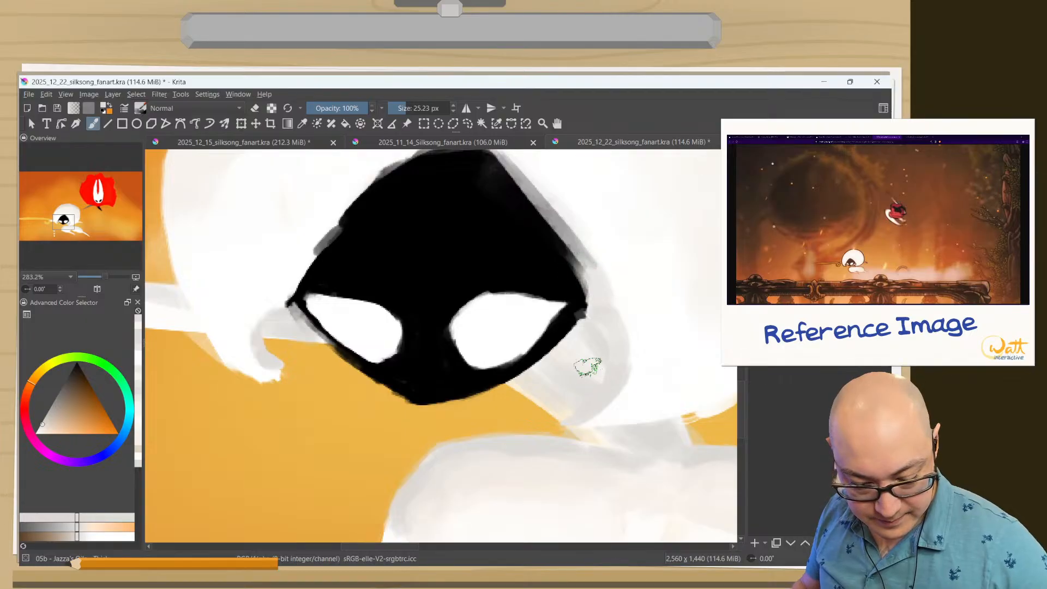
ctrl+click(620, 351)
ctrl+click(620, 327)
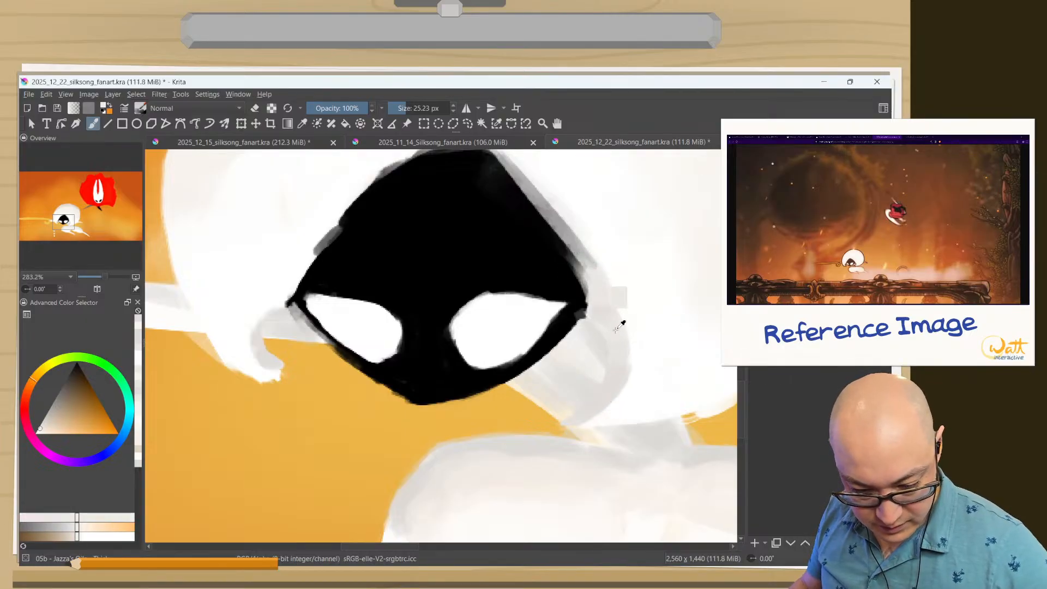
key(e)
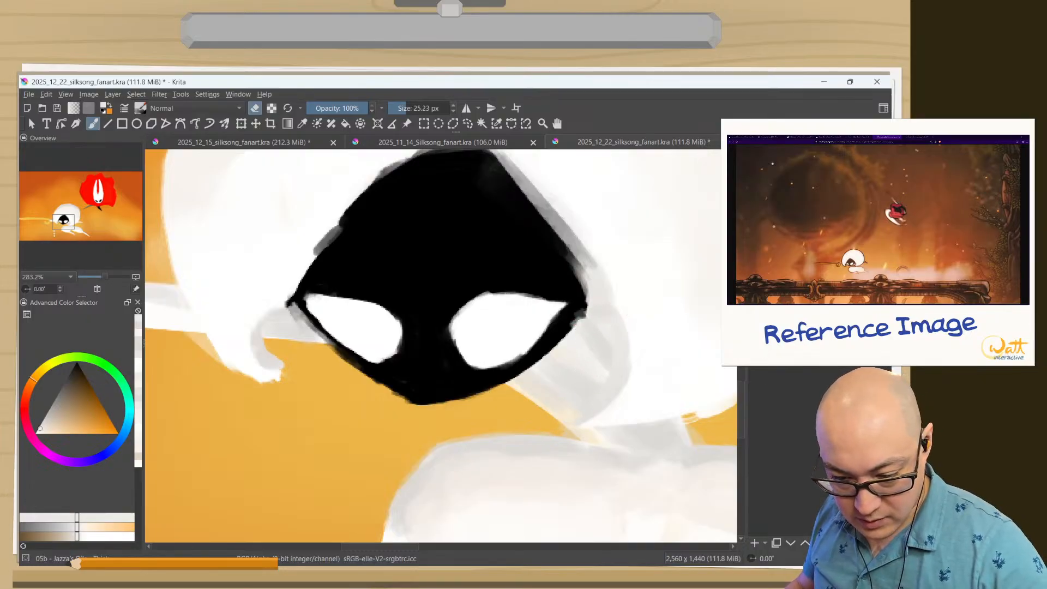
key(e)
Paint over the gray outline along the upper rear edge of Lace's black face with white sampled from the body.
ctrl+click(633, 264)
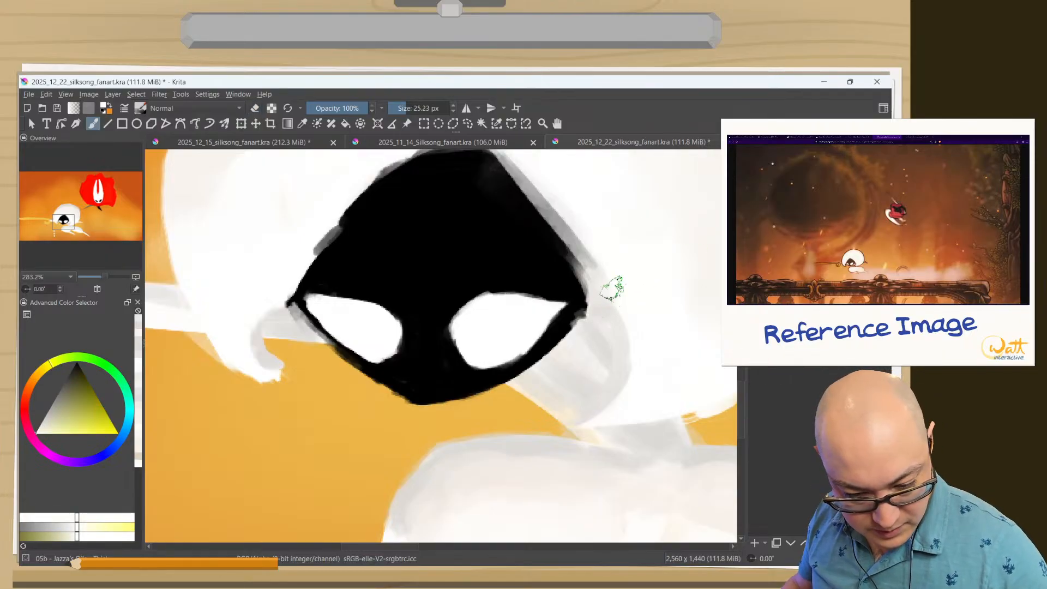
mouse_move(612, 291)
mouse_down()
mouse_move(588, 245)
mouse_move(534, 189)
mouse_up()
mouse_move(581, 265)
mouse_down()
mouse_move(565, 215)
mouse_move(524, 179)
mouse_up()
mouse_move(578, 225)
mouse_down()
mouse_move(617, 293)
mouse_move(581, 212)
mouse_move(615, 346)
mouse_up()
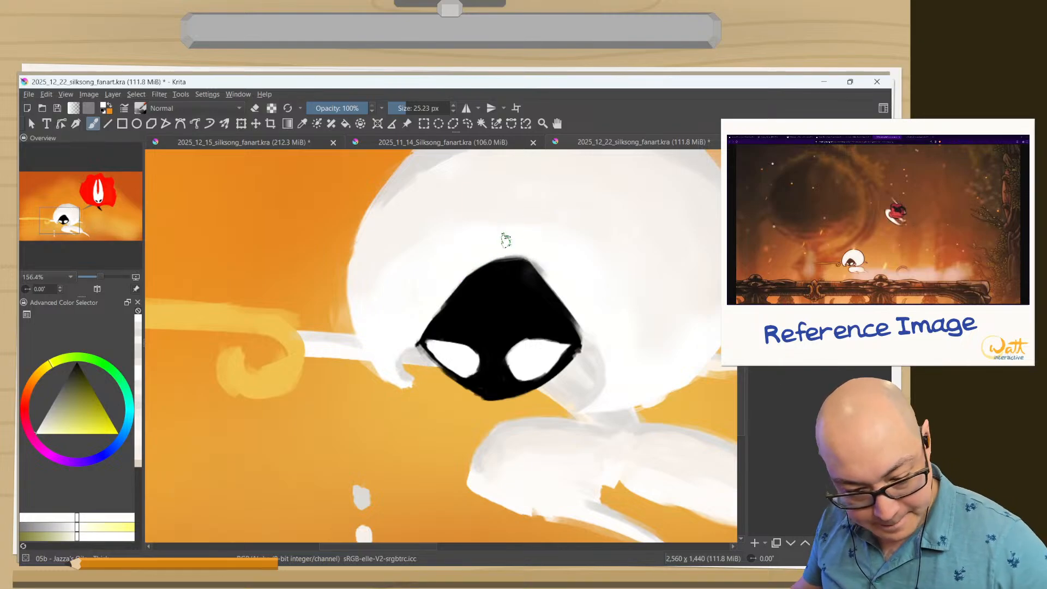
drag(549, 270, 528, 251)
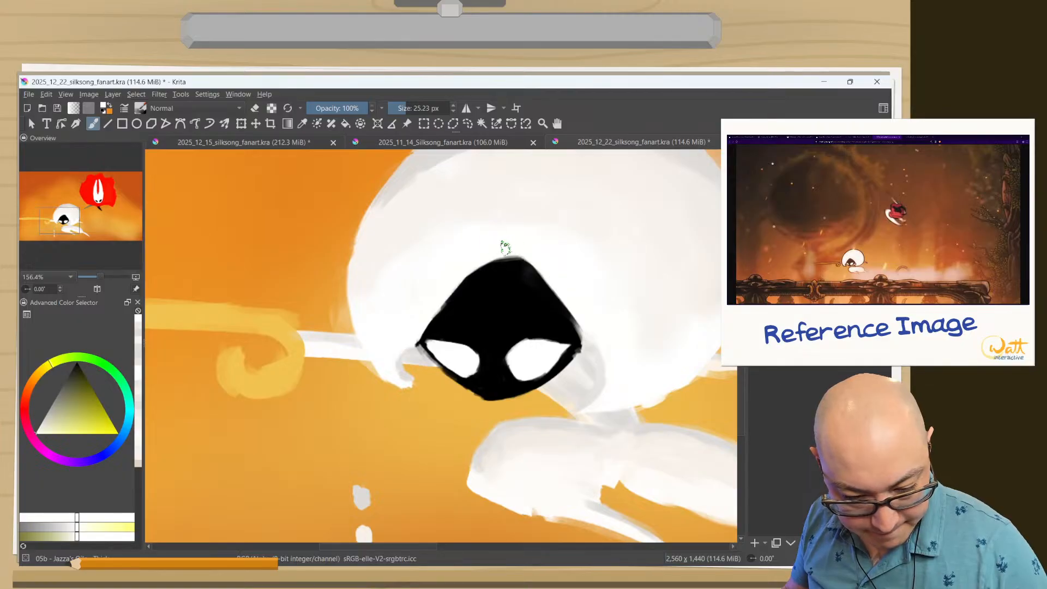
Sharpen the rear corner of Lace's black face with sampled black at a smaller brush size, and clean its edge with white.
ctrl+click(576, 326)
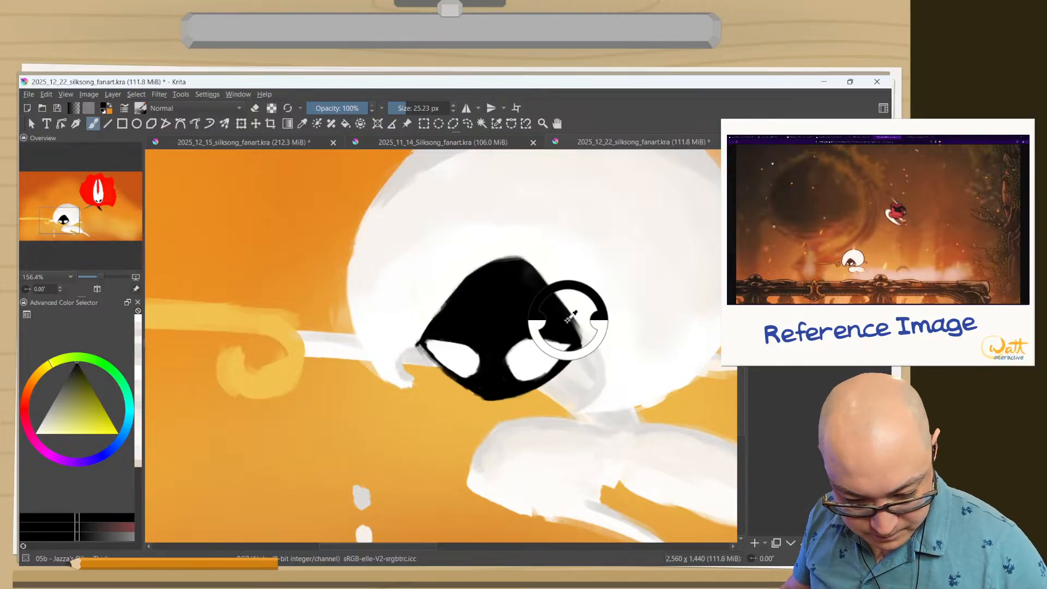
drag(577, 332, 573, 323)
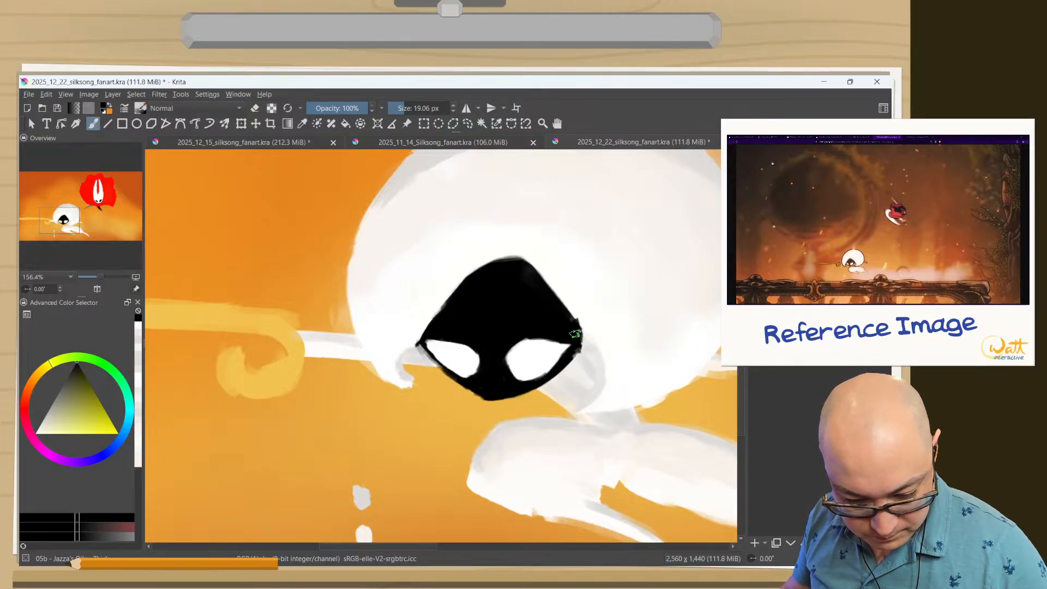
ctrl+click(585, 321)
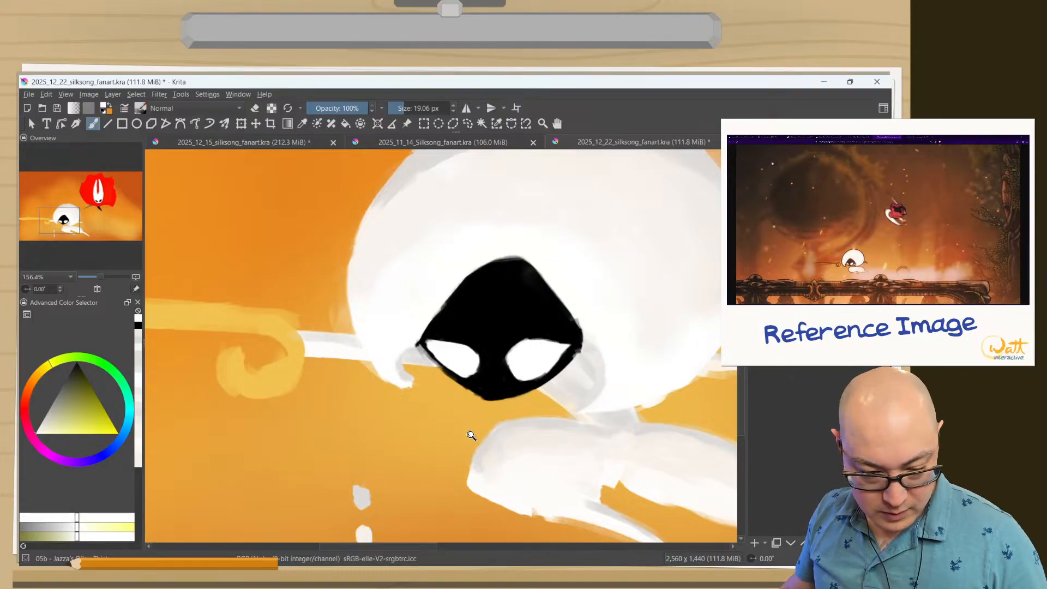
drag(472, 435, 464, 464)
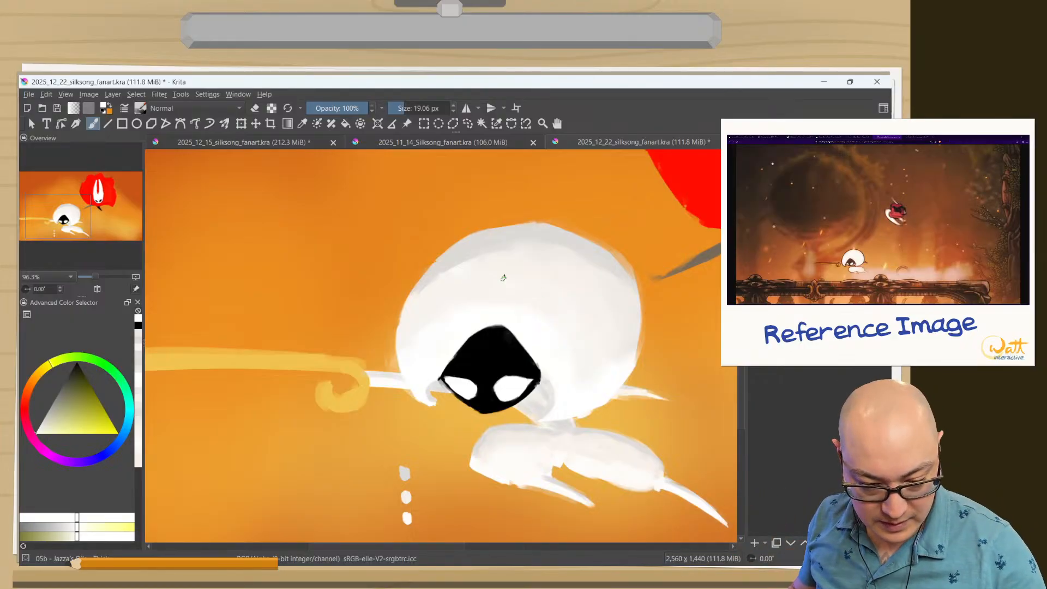
Blend sampled off-white into Lace's body beside the black face, enlarging the brush to 54.57 px.
ctrl+click(570, 316)
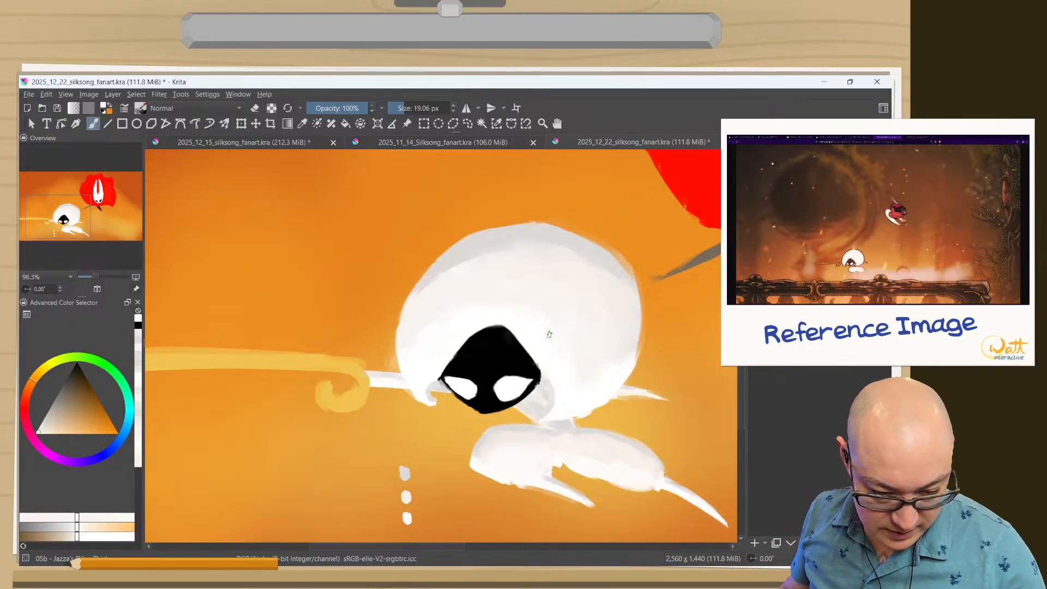
mouse_move(543, 339)
mouse_down()
mouse_move(551, 341)
mouse_move(547, 331)
mouse_up()
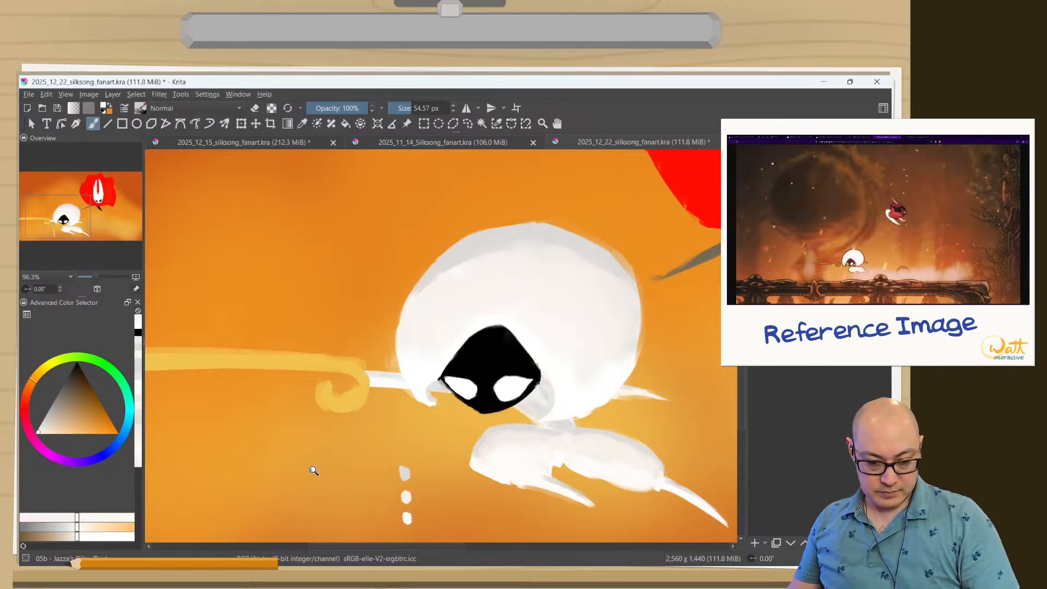
drag(314, 470, 331, 540)
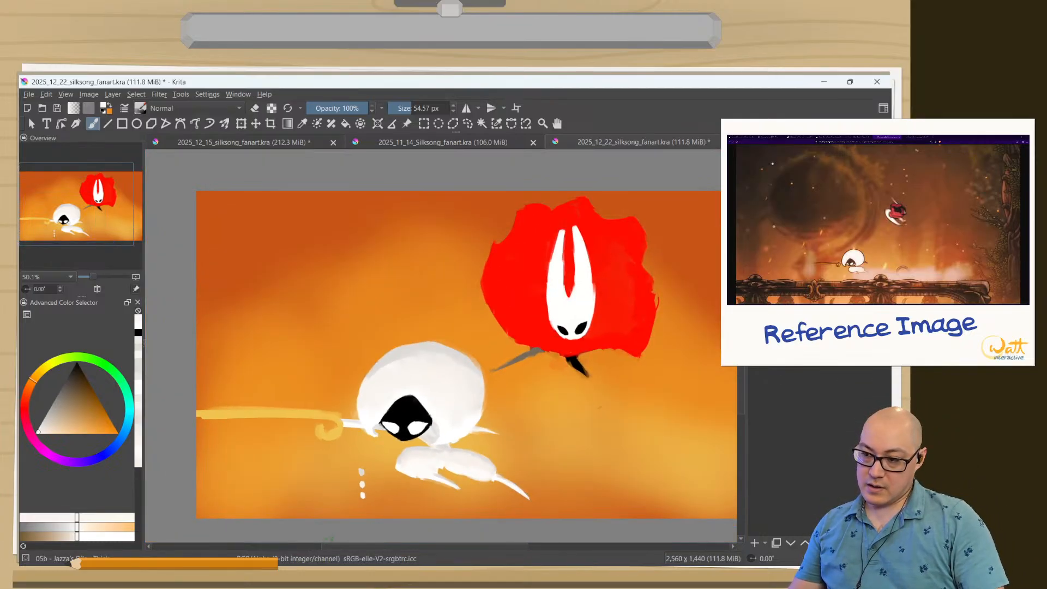
mouse_move(330, 457)
mouse_down()
mouse_move(416, 307)
mouse_move(402, 261)
mouse_up()
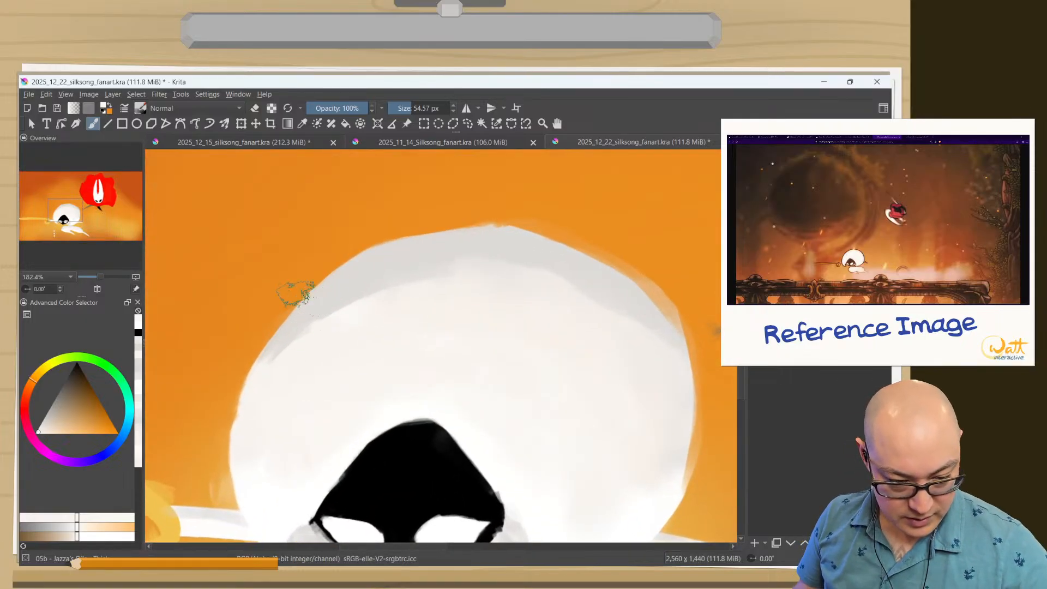
Soften the gray shading along the top edge of Lace's body with Blender Blur, alternating with the thick painting brush.
right_click(269, 367)
click(237, 311)
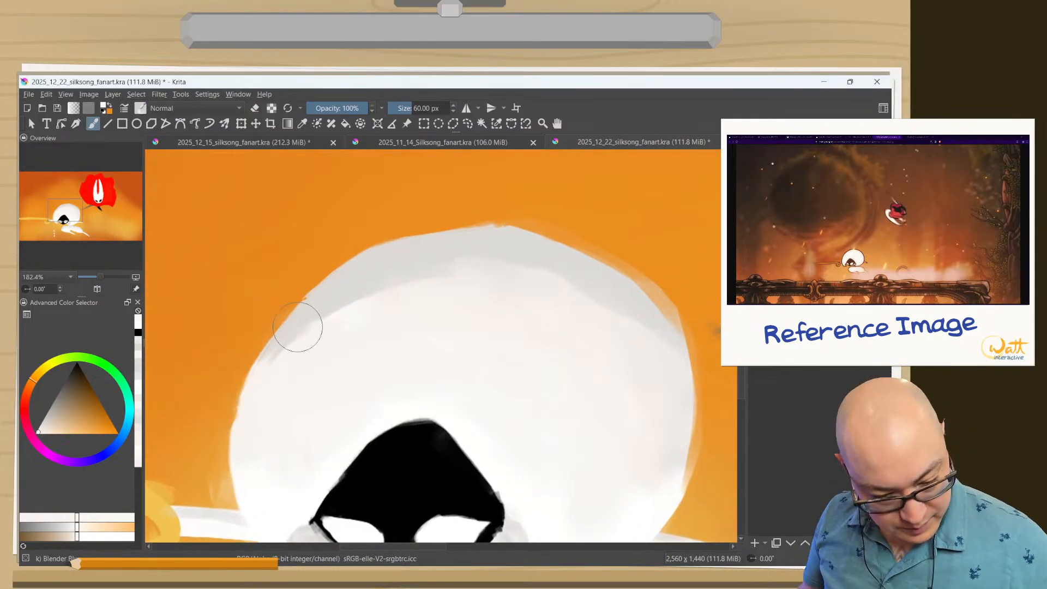
drag(298, 327, 414, 283)
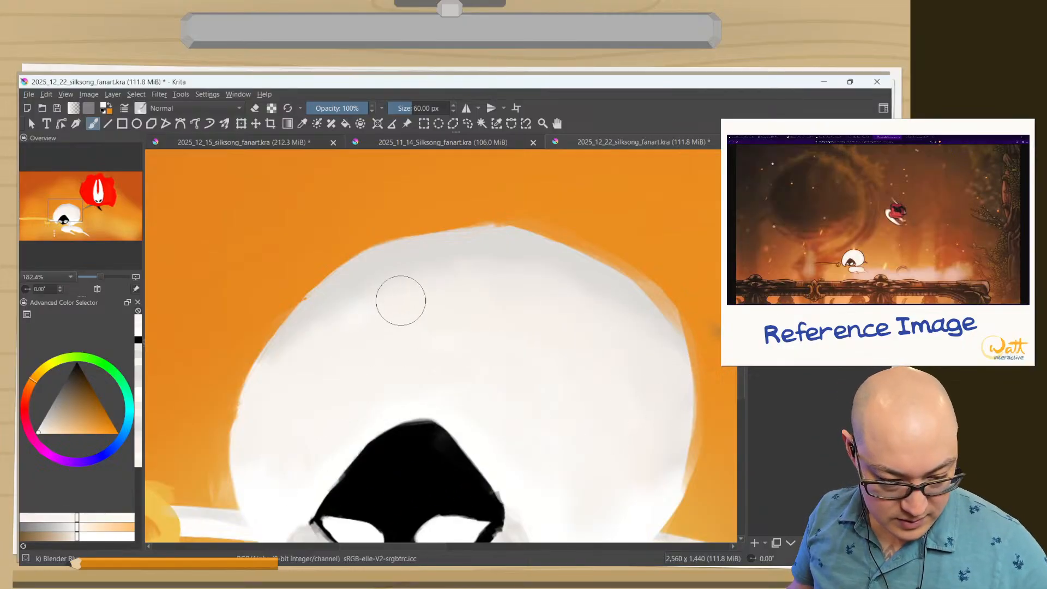
right_click(407, 336)
click(297, 244)
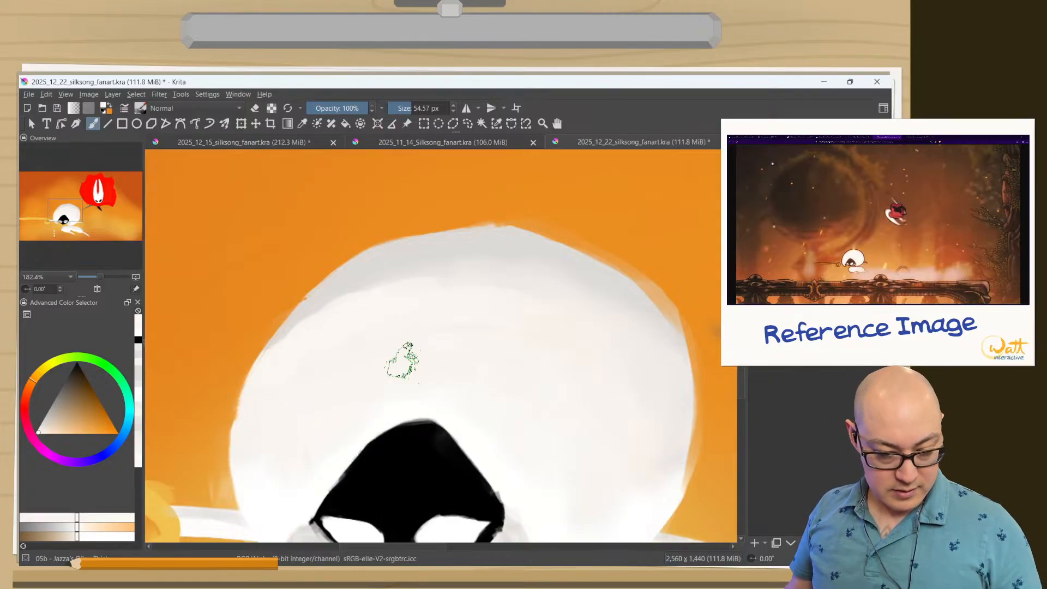
right_click(369, 299)
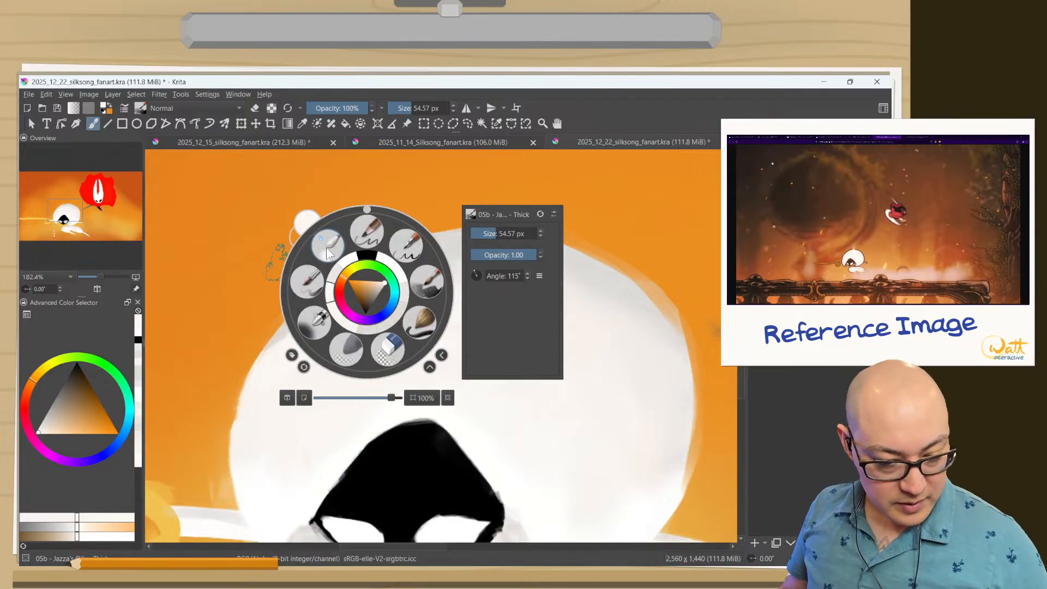
click(381, 229)
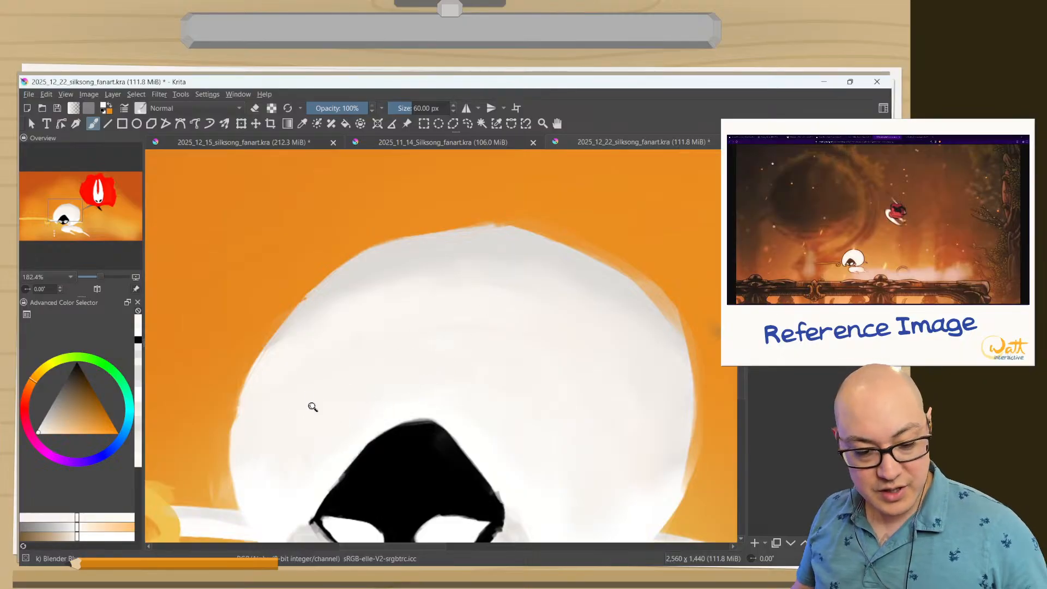
Sample the yellow of Lace's pin and shift it slightly to a golden shading tone.
scroll(310, 404, down, 5)
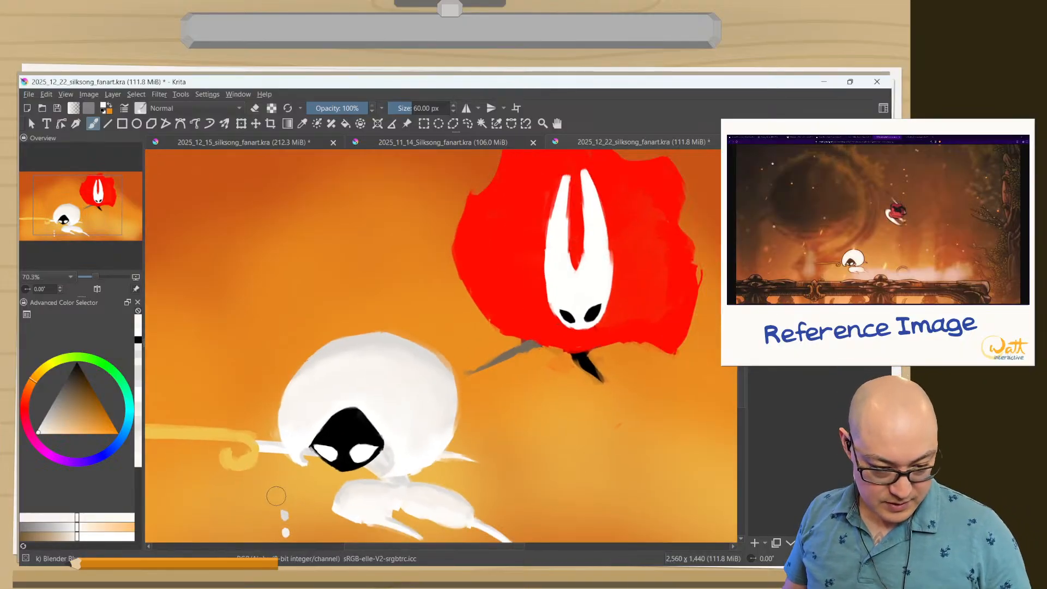
scroll(281, 483, down, 2)
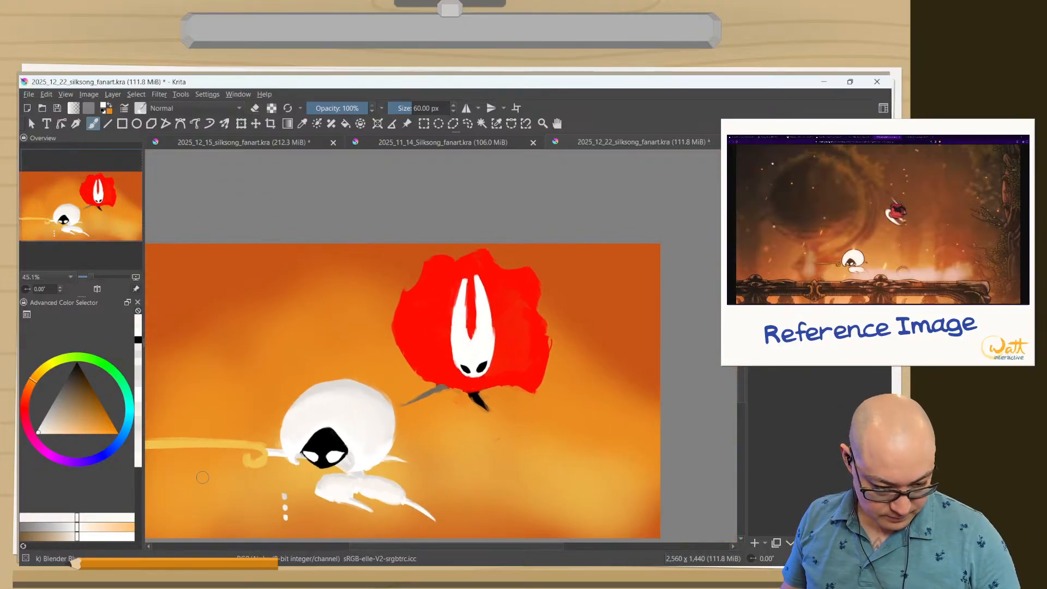
drag(256, 481, 274, 458)
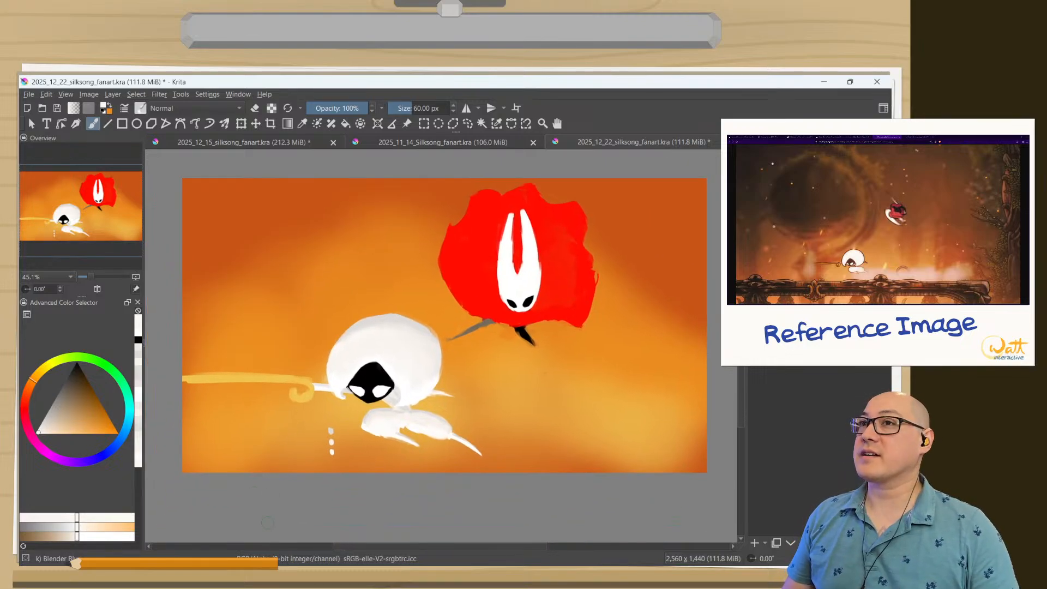
drag(256, 435, 241, 341)
drag(388, 398, 388, 382)
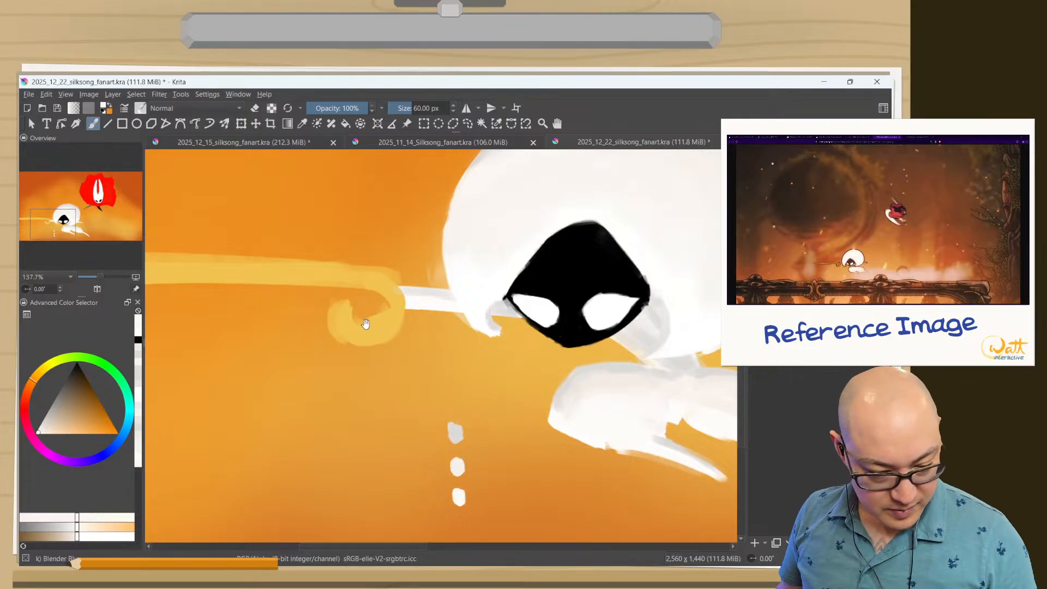
drag(414, 345, 529, 389)
ctrl+click(409, 320)
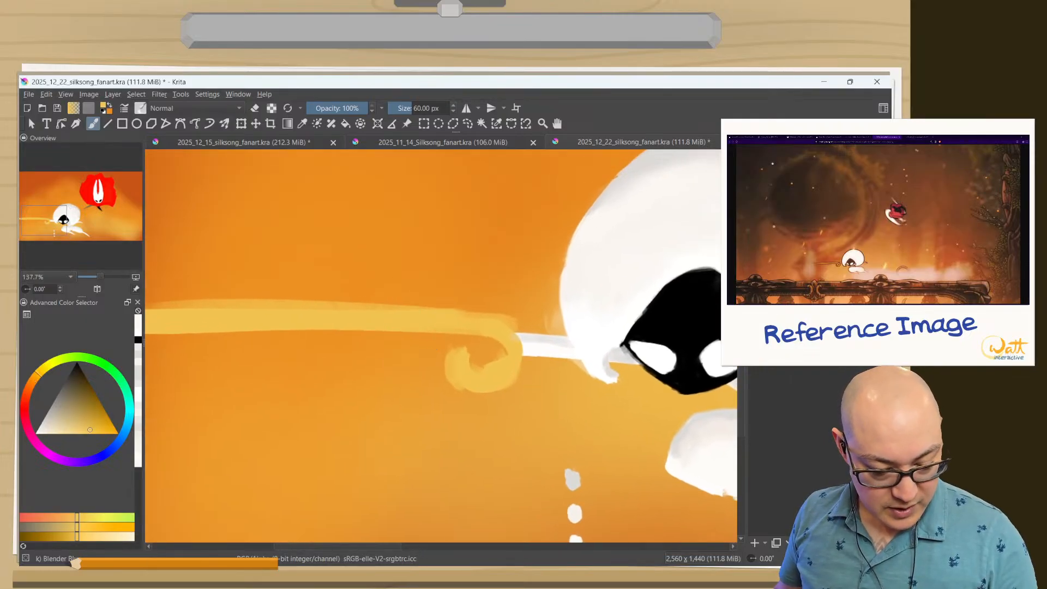
right_click(342, 335)
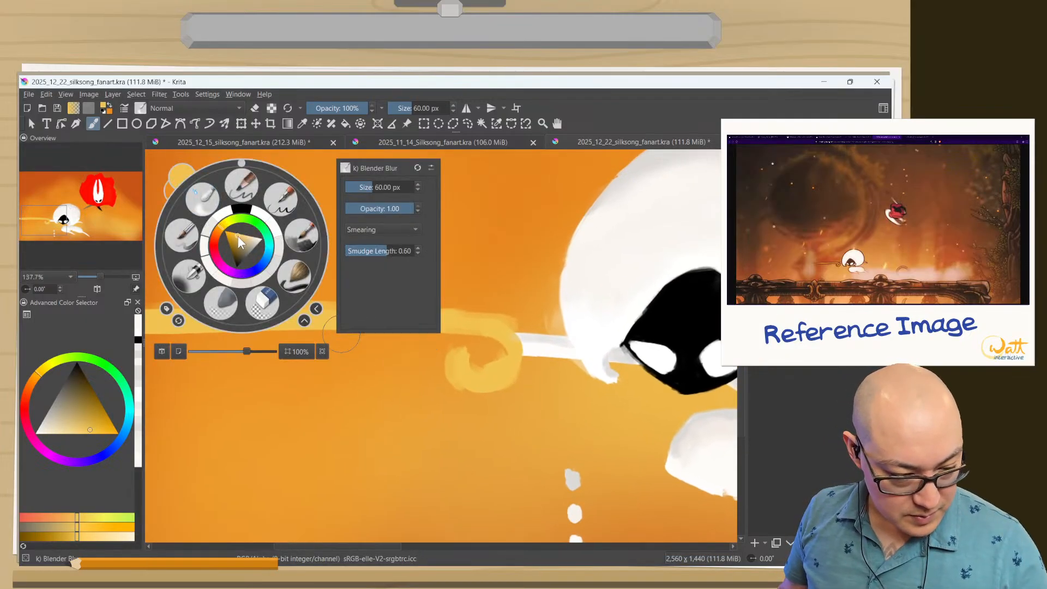
drag(239, 237, 223, 231)
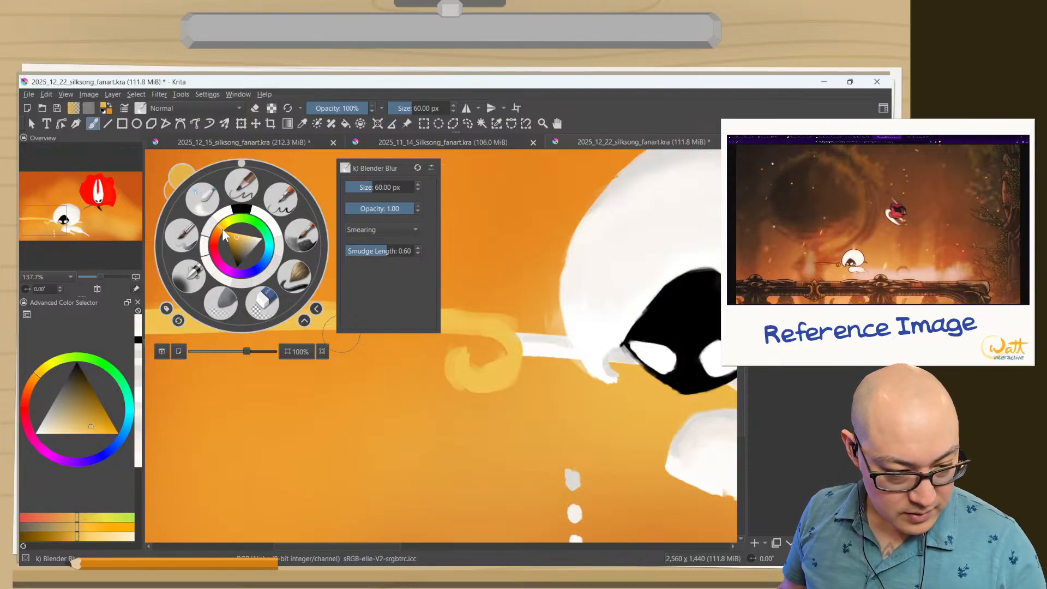
click(480, 337)
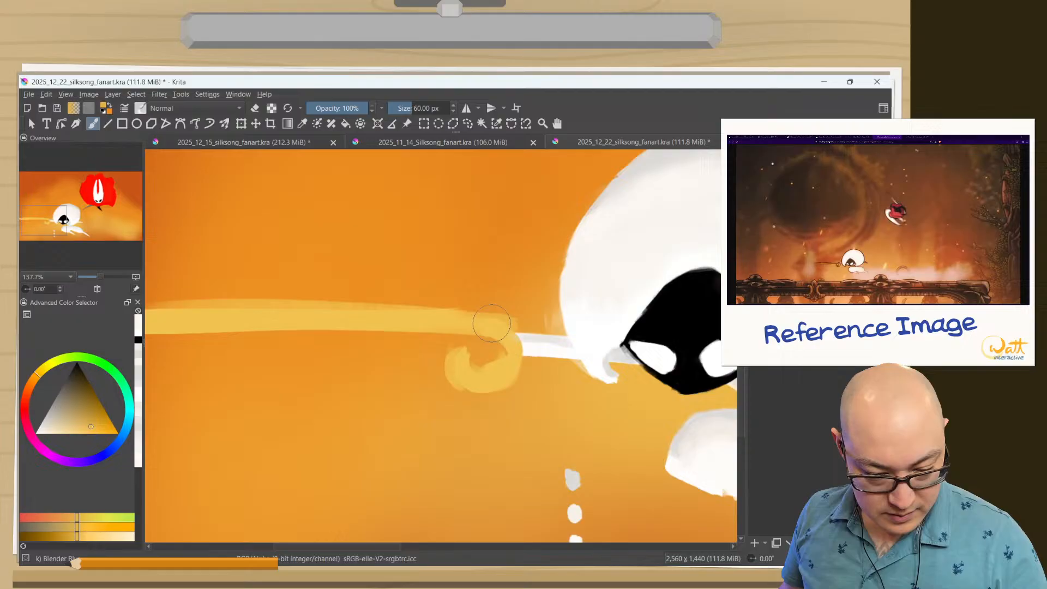
Paint golden shading along the pin's upper edge with the thick brush at 33.67 px, and erase excess paint inside the curled end.
right_click(528, 329)
click(589, 319)
drag(500, 312, 505, 315)
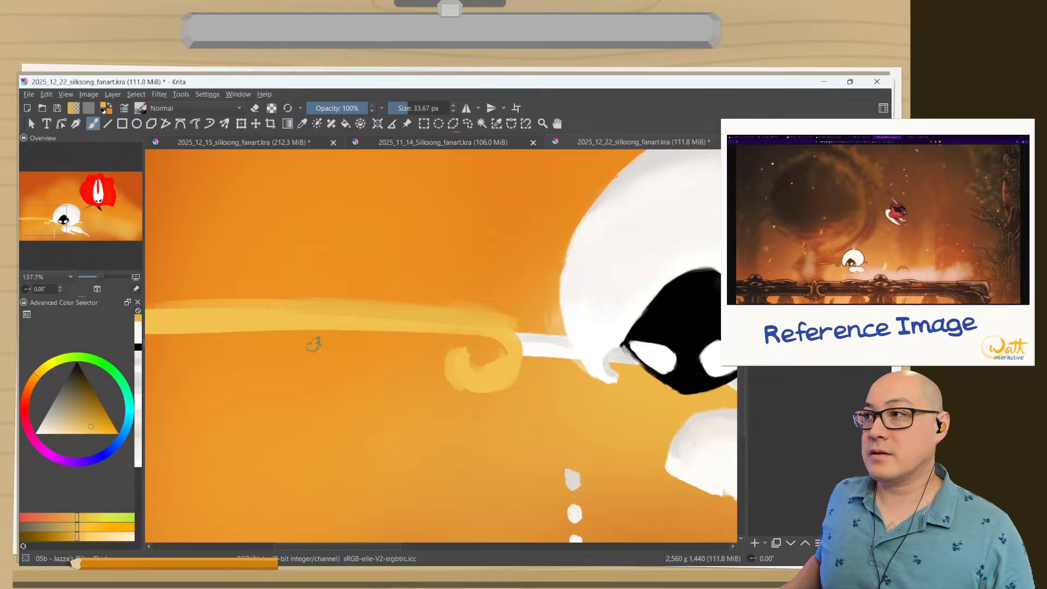
drag(362, 358, 468, 346)
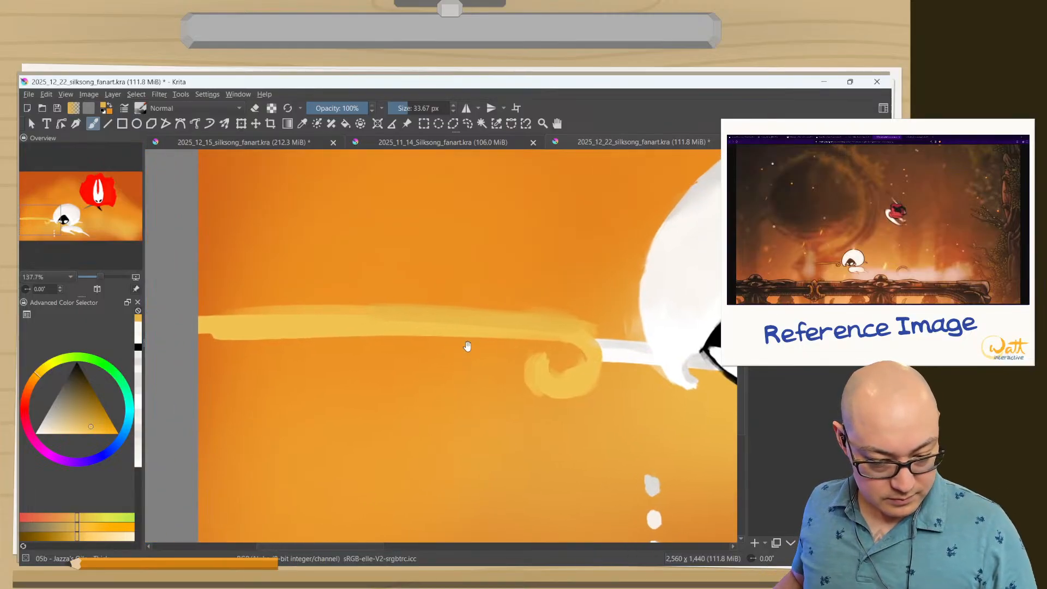
drag(420, 306, 217, 309)
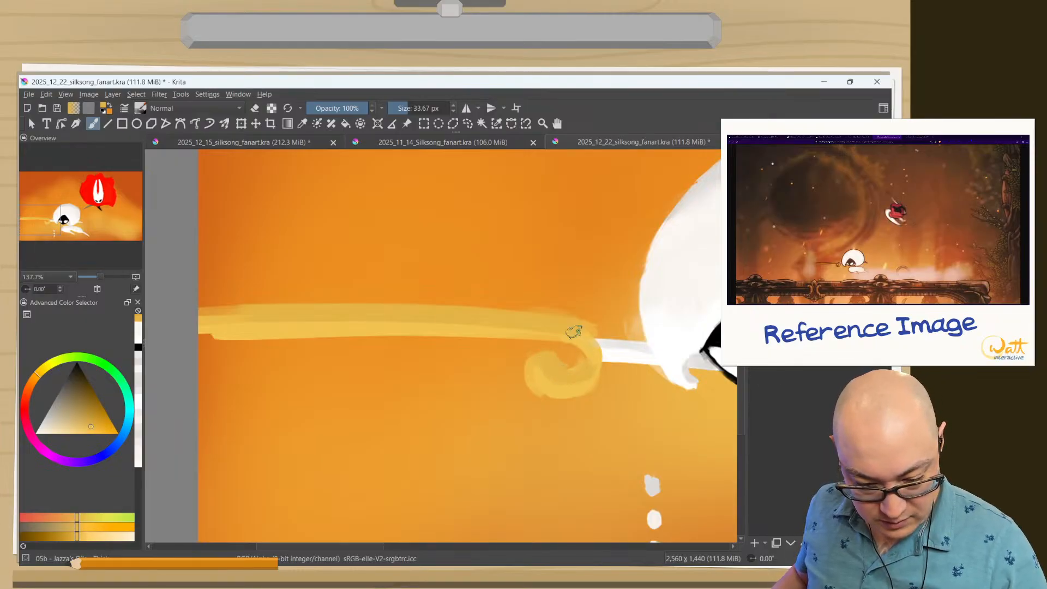
key(e)
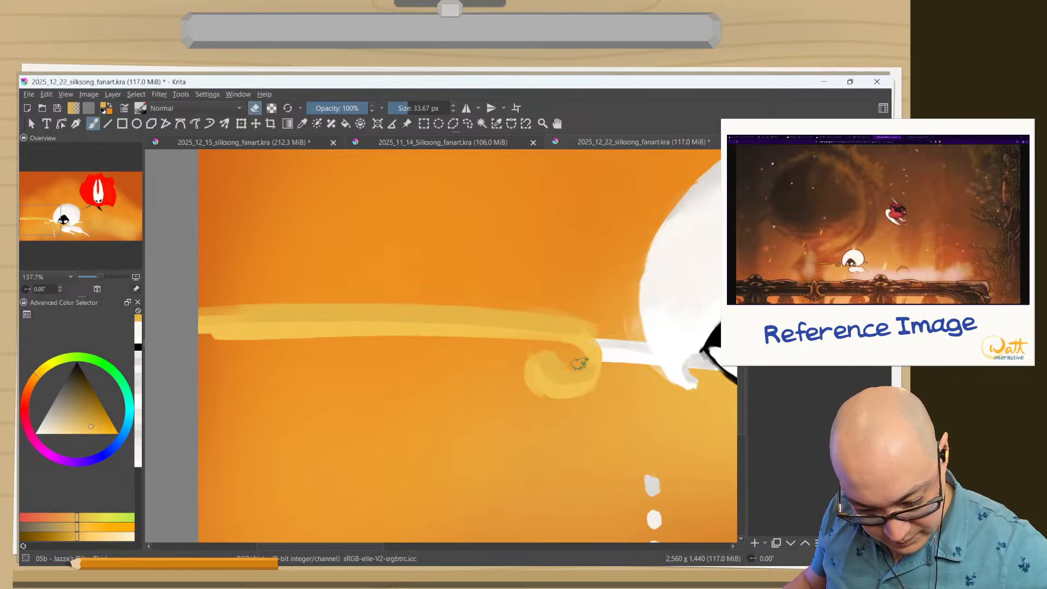
mouse_move(579, 363)
mouse_down()
mouse_move(578, 341)
mouse_move(591, 339)
mouse_move(565, 371)
mouse_move(575, 366)
mouse_move(564, 362)
mouse_move(569, 373)
mouse_move(571, 348)
mouse_move(561, 368)
mouse_move(570, 354)
mouse_move(557, 364)
mouse_move(562, 357)
mouse_move(542, 348)
mouse_move(556, 359)
mouse_move(536, 350)
mouse_move(524, 357)
mouse_move(522, 403)
mouse_move(519, 306)
mouse_move(509, 363)
mouse_move(558, 417)
mouse_up()
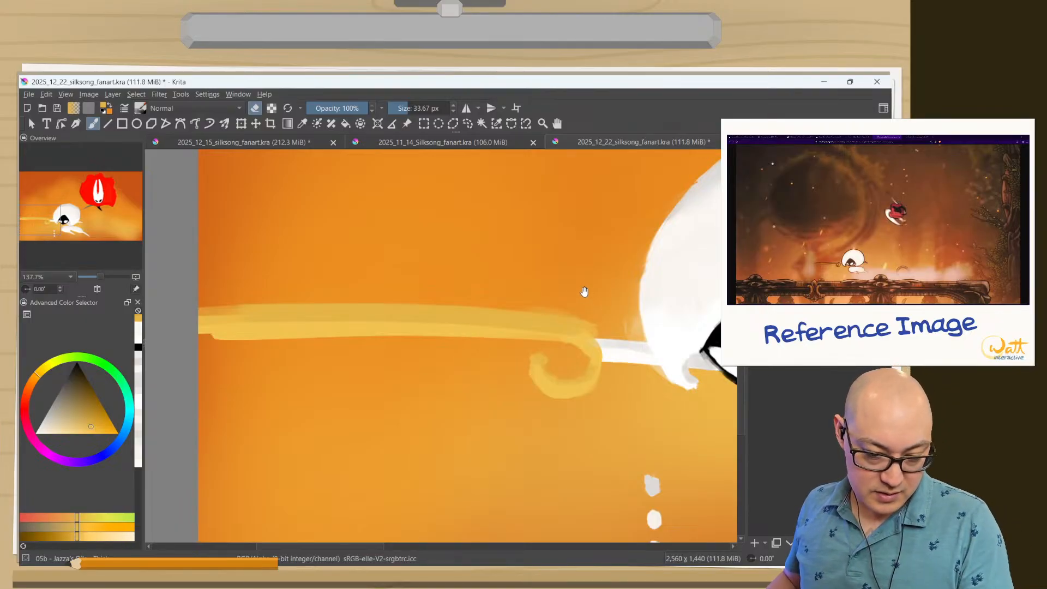
Erase the long edge of Lace's golden pin so the blade tapers to a sharp tip at its far end.
drag(567, 300, 558, 320)
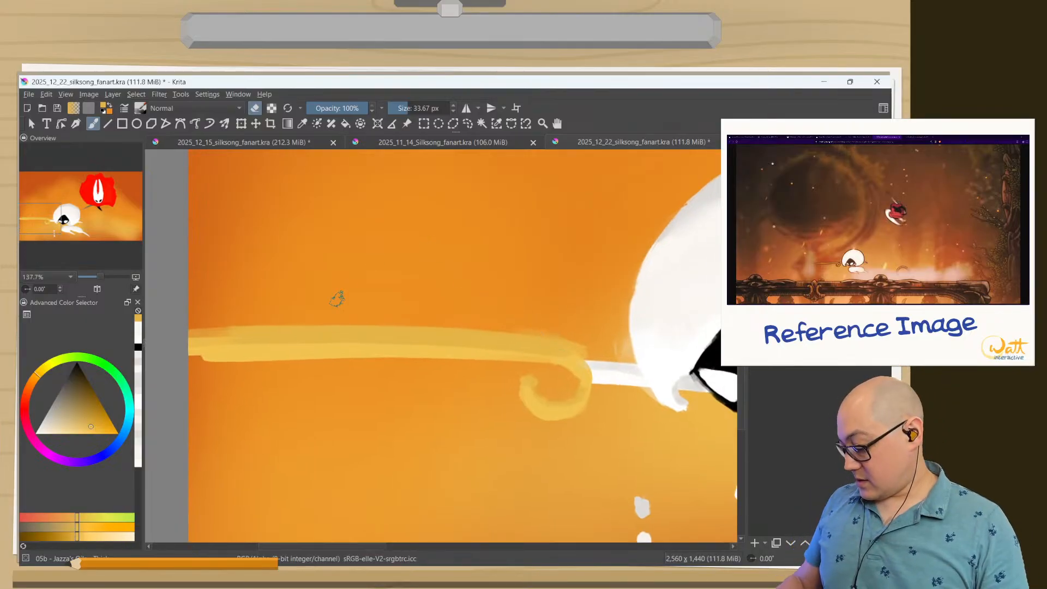
key(2)
key(6)
key(6)
key(6)
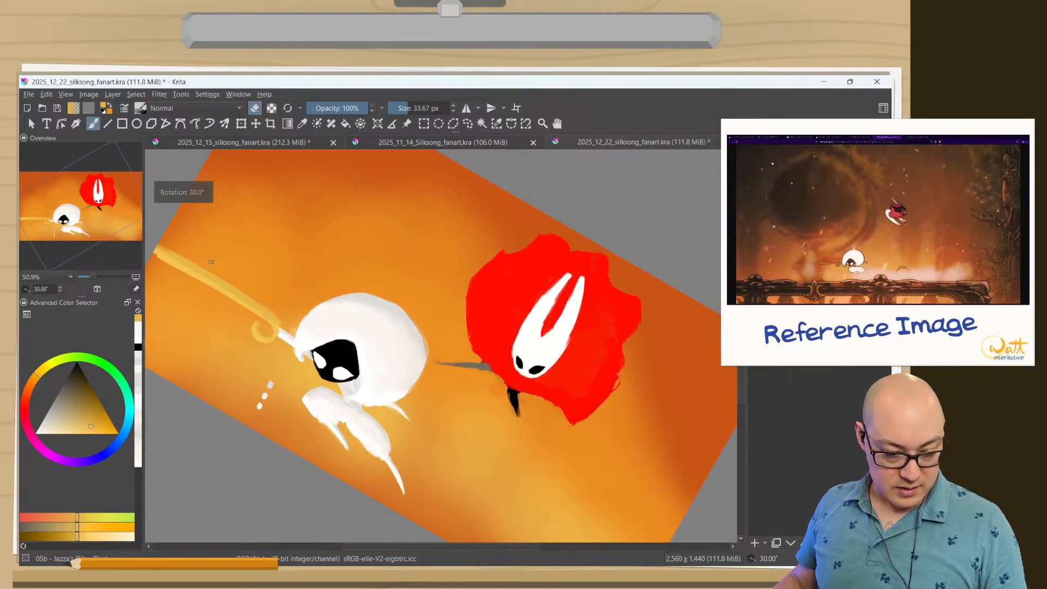
key(2)
key(5)
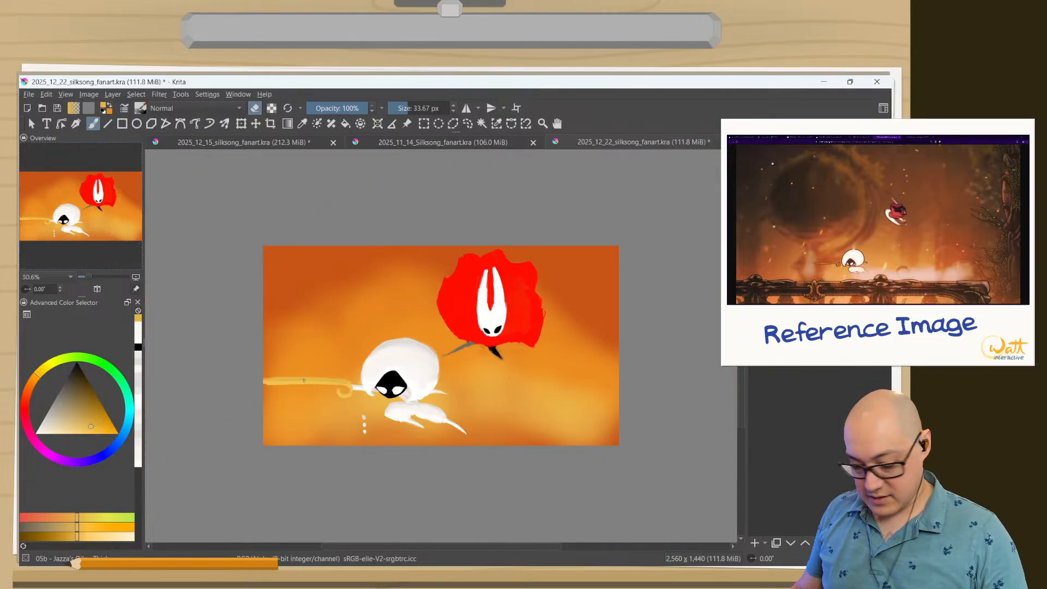
key(1)
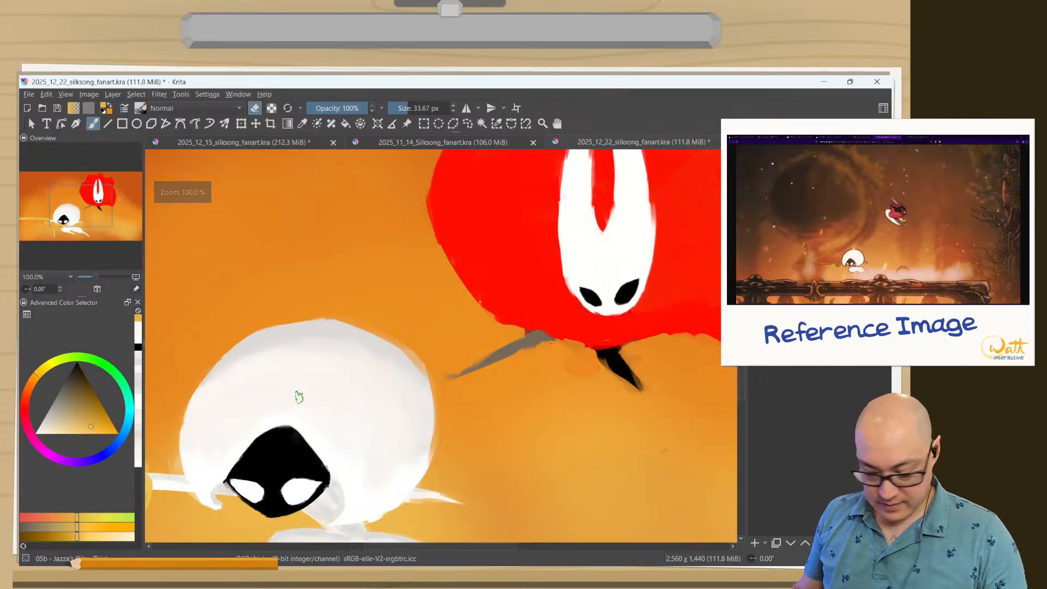
drag(306, 367, 610, 295)
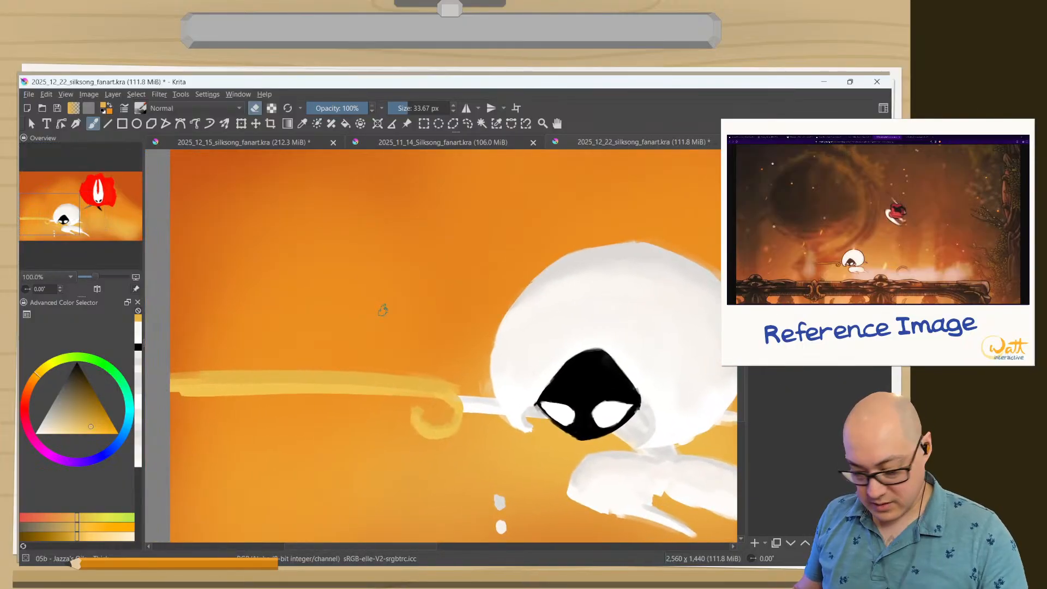
key(6)
key(6)
key(6)
key(6)
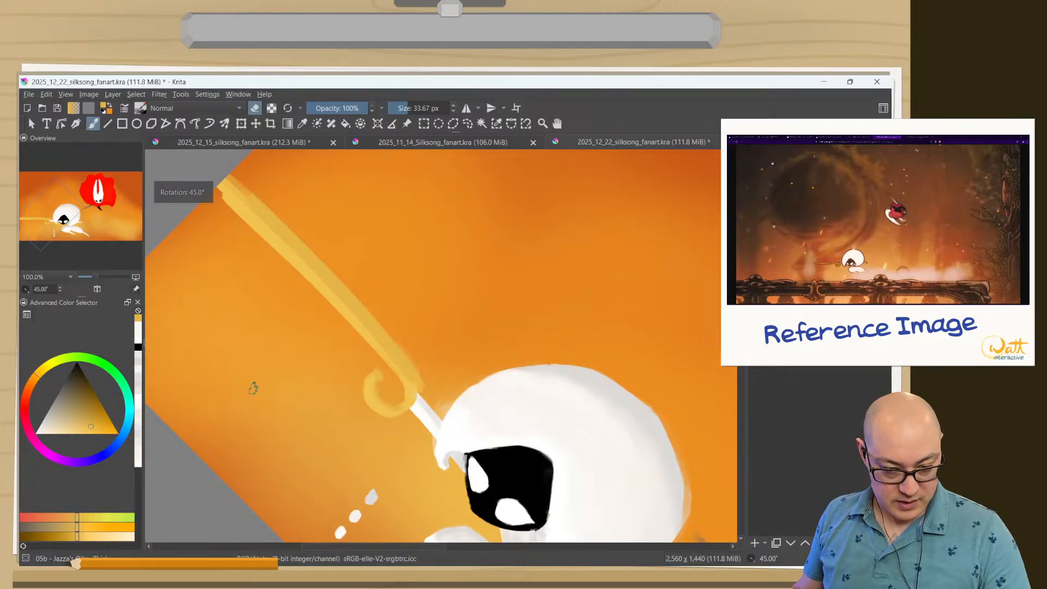
drag(306, 283, 378, 360)
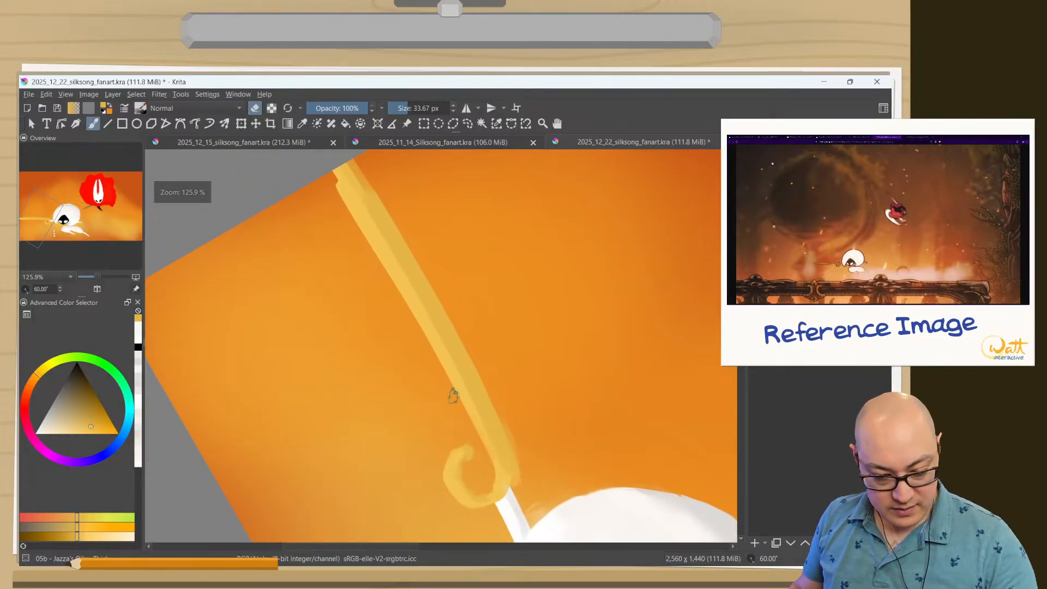
key(e)
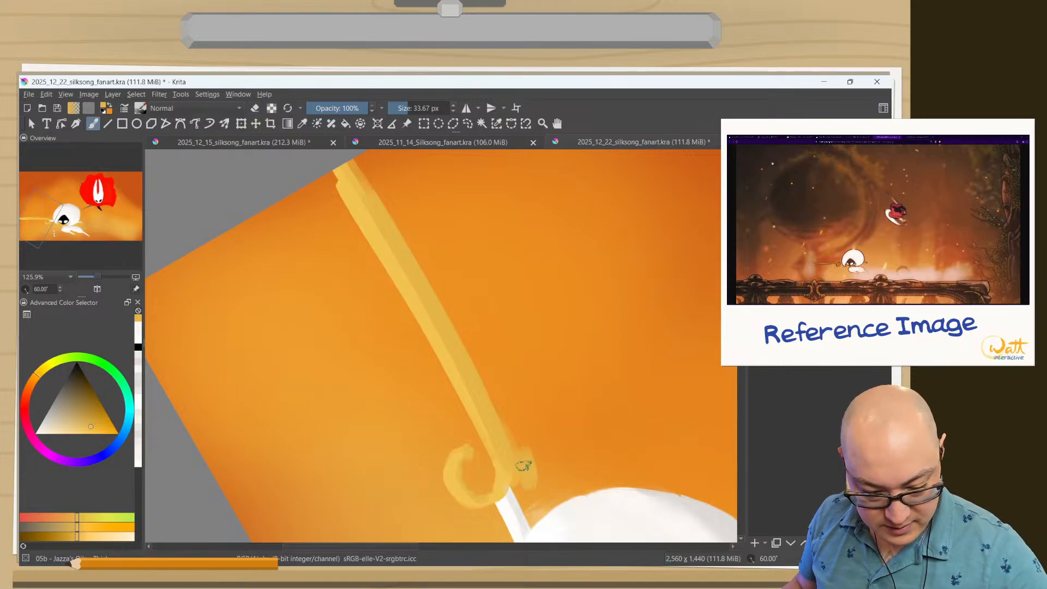
key(e)
mouse_move(518, 474)
mouse_down()
mouse_move(467, 362)
mouse_move(340, 154)
mouse_up()
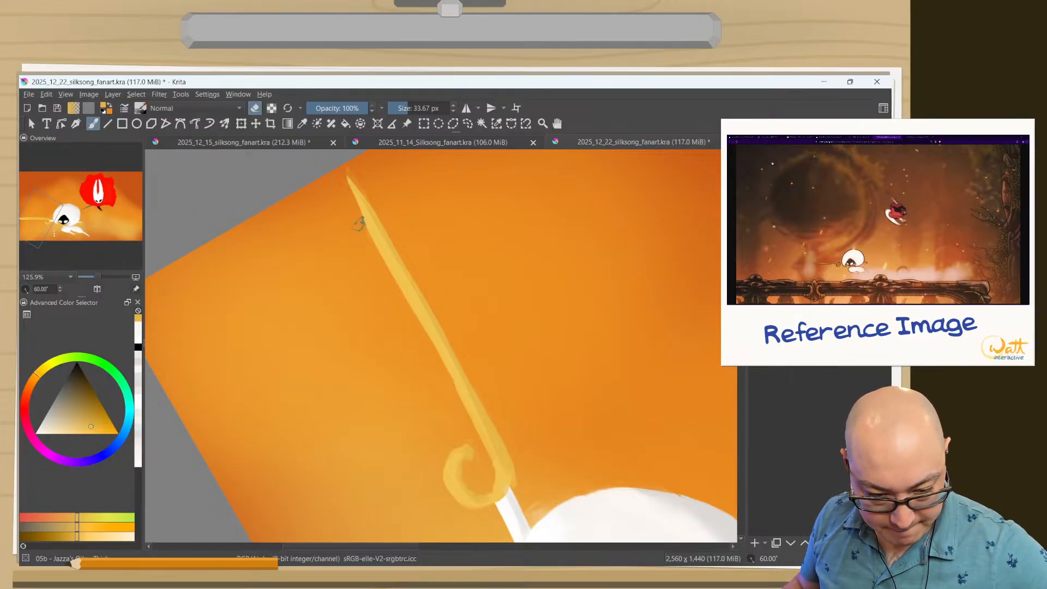
Erase along the pin's other edge to thin the blade evenly, and trim the outside of the curled end.
drag(345, 175, 348, 204)
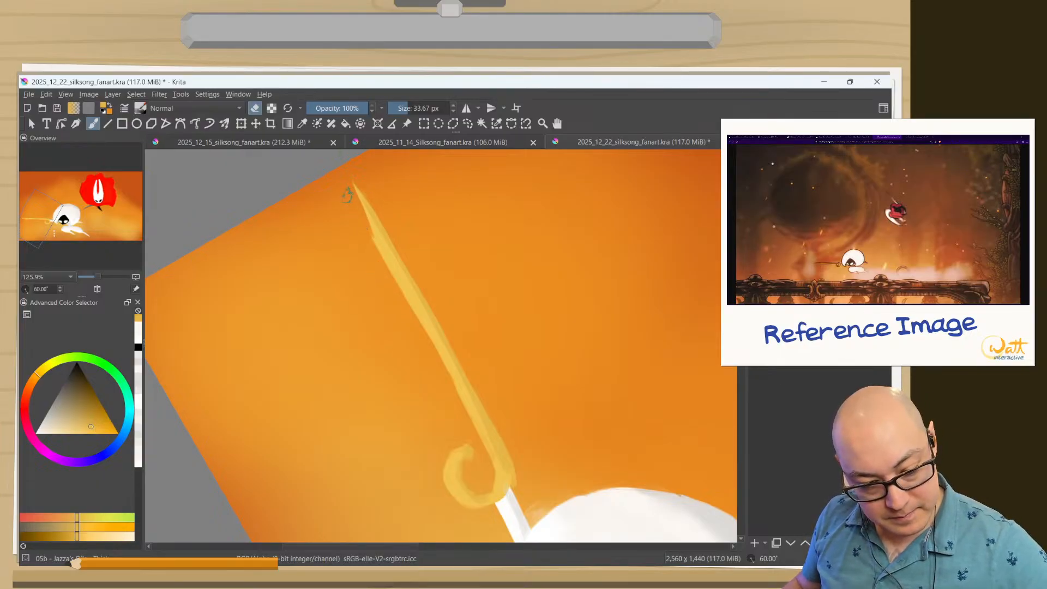
mouse_move(348, 195)
mouse_down()
mouse_move(362, 246)
mouse_move(381, 255)
mouse_move(422, 347)
mouse_up()
drag(387, 276, 444, 384)
drag(417, 332, 461, 408)
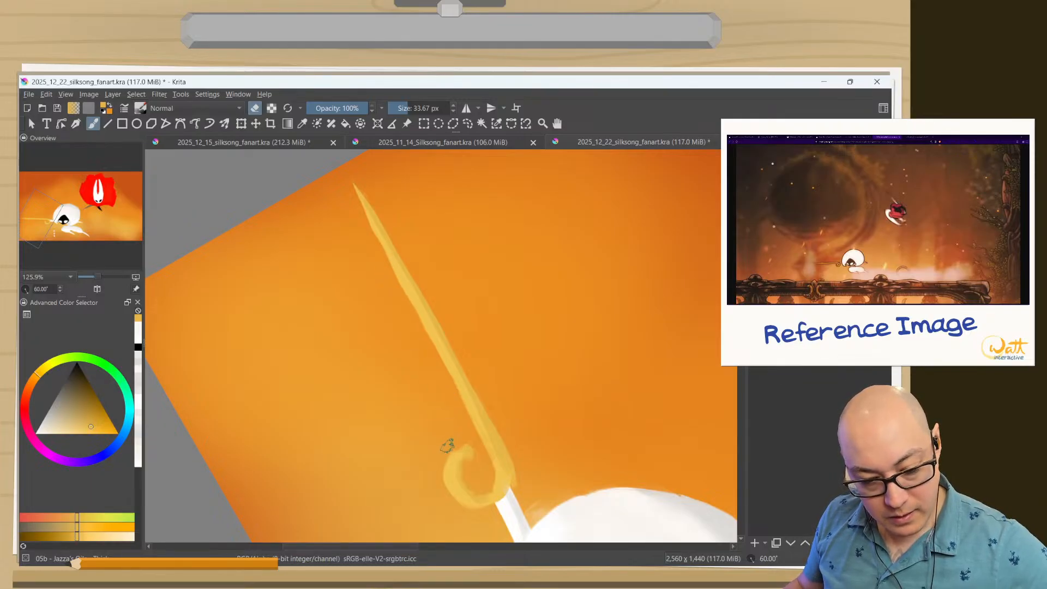
mouse_move(448, 445)
mouse_down()
mouse_move(444, 492)
mouse_move(479, 519)
mouse_up()
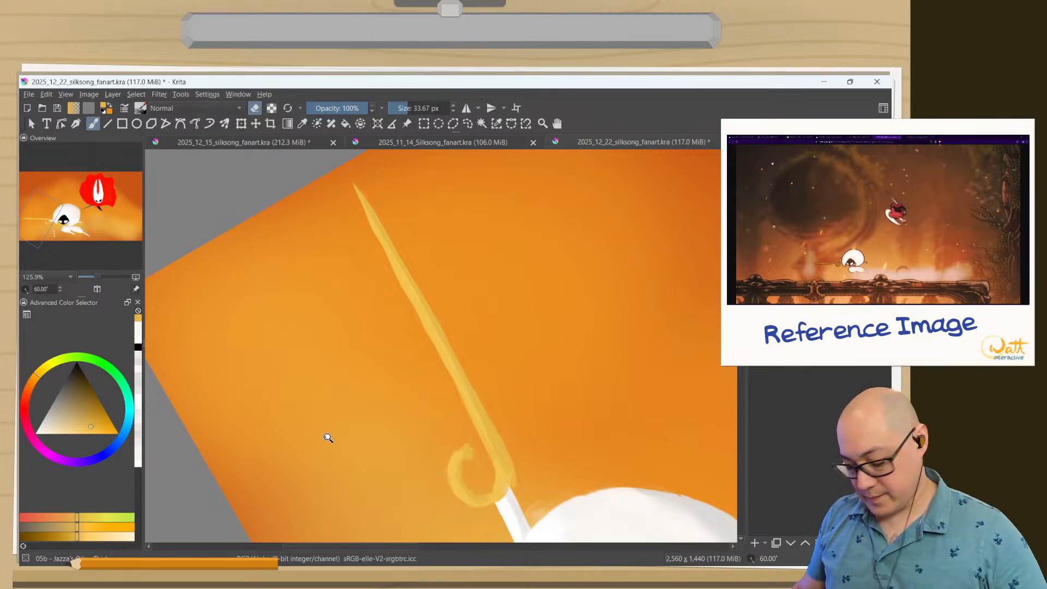
Sample the bright red of Hornet's cloak and darken it to a shading red, undoing the test stroke on the cloak.
drag(328, 438, 329, 472)
drag(460, 380, 469, 209)
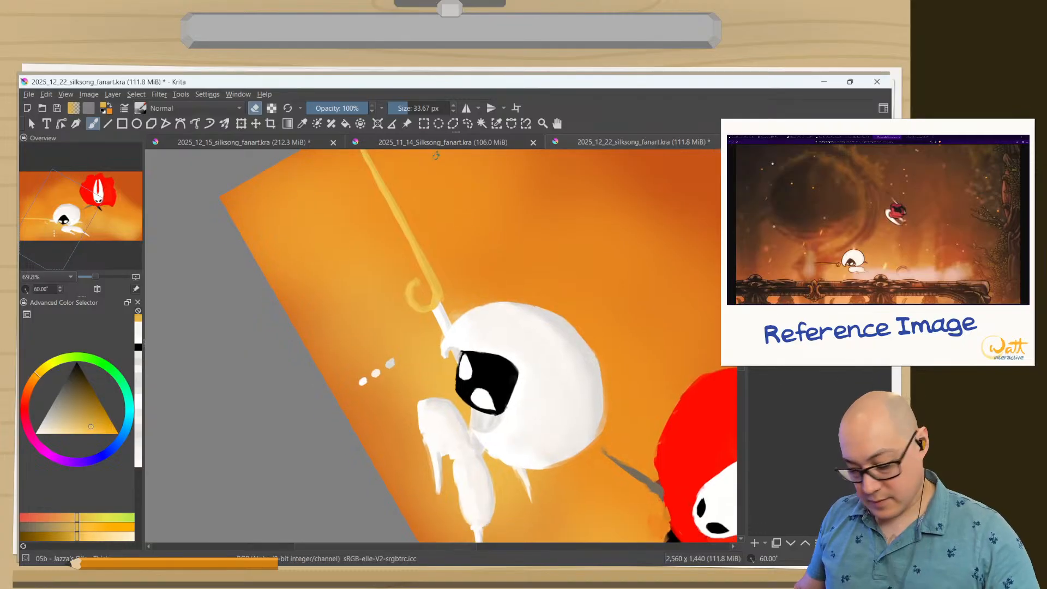
key(5)
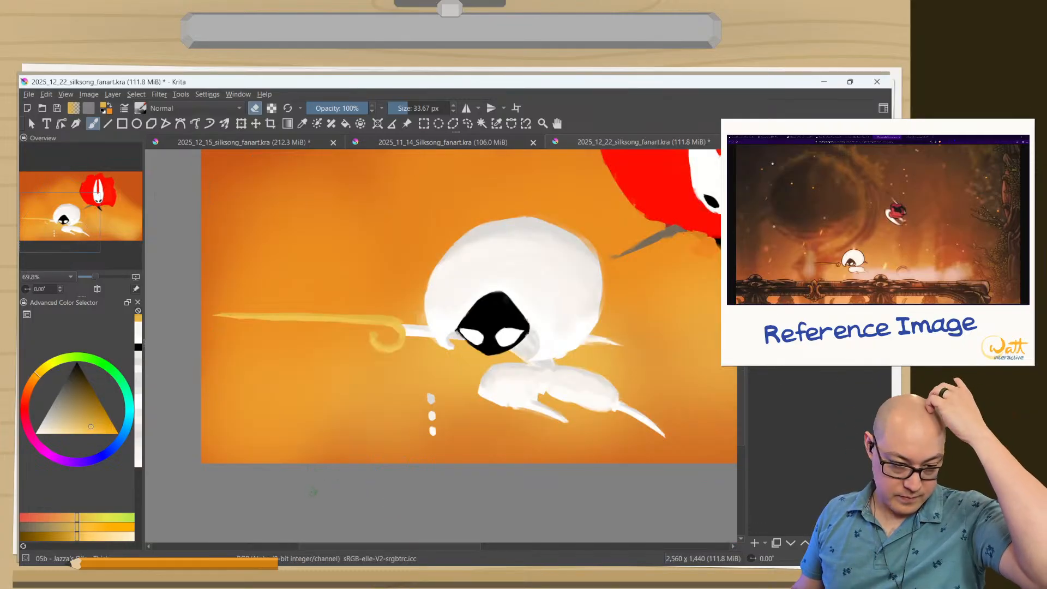
drag(364, 400, 363, 455)
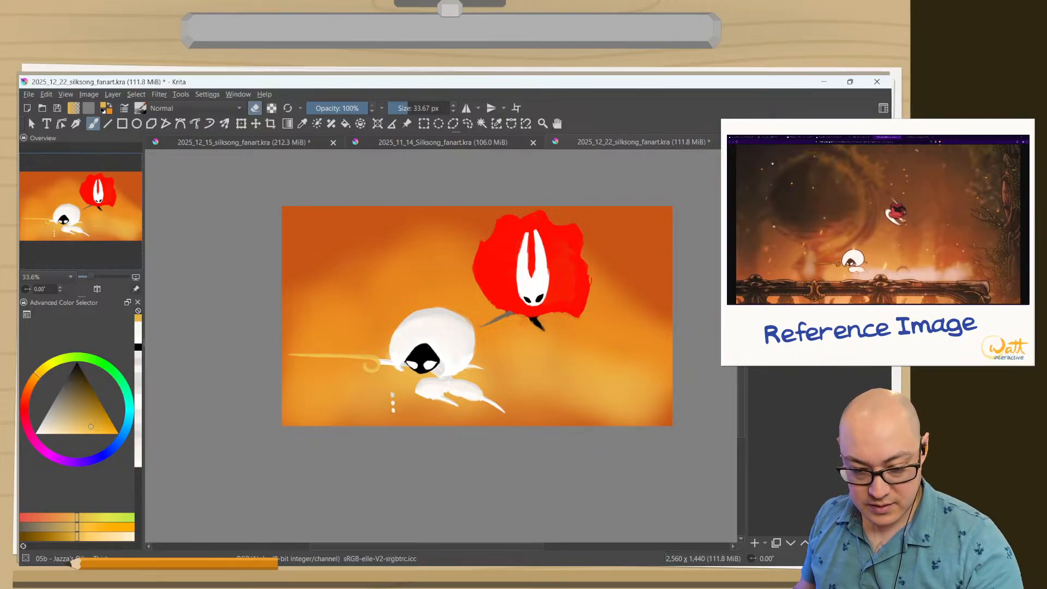
drag(560, 300, 538, 250)
drag(474, 283, 495, 245)
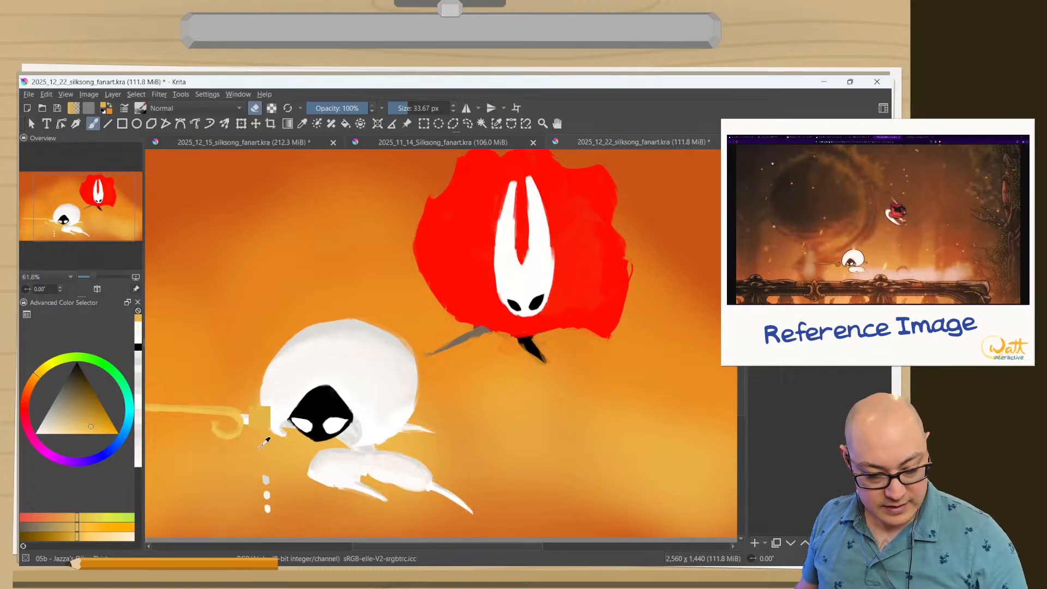
ctrl+click(452, 267)
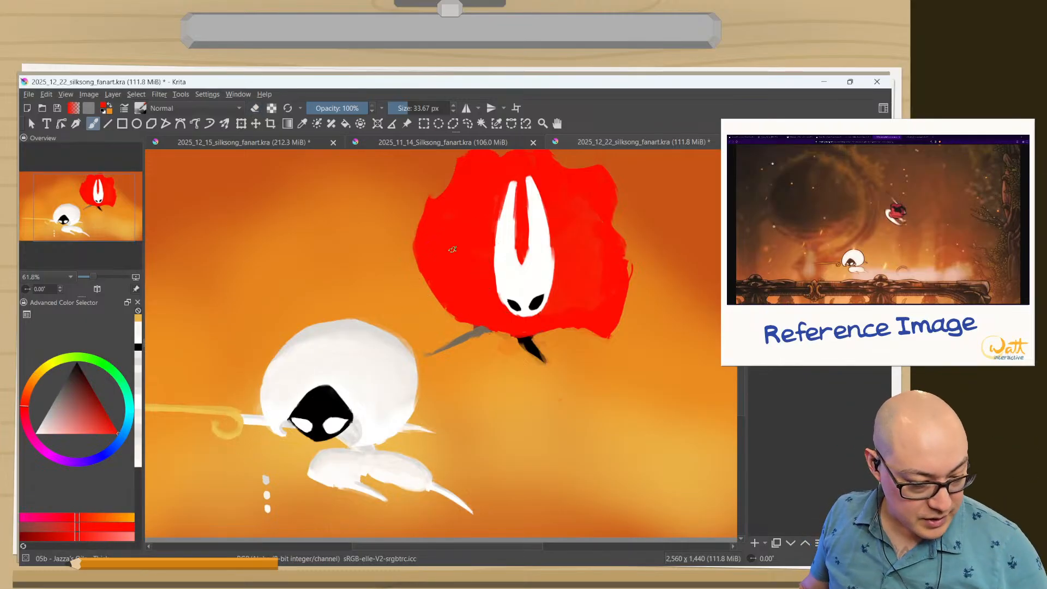
click(103, 414)
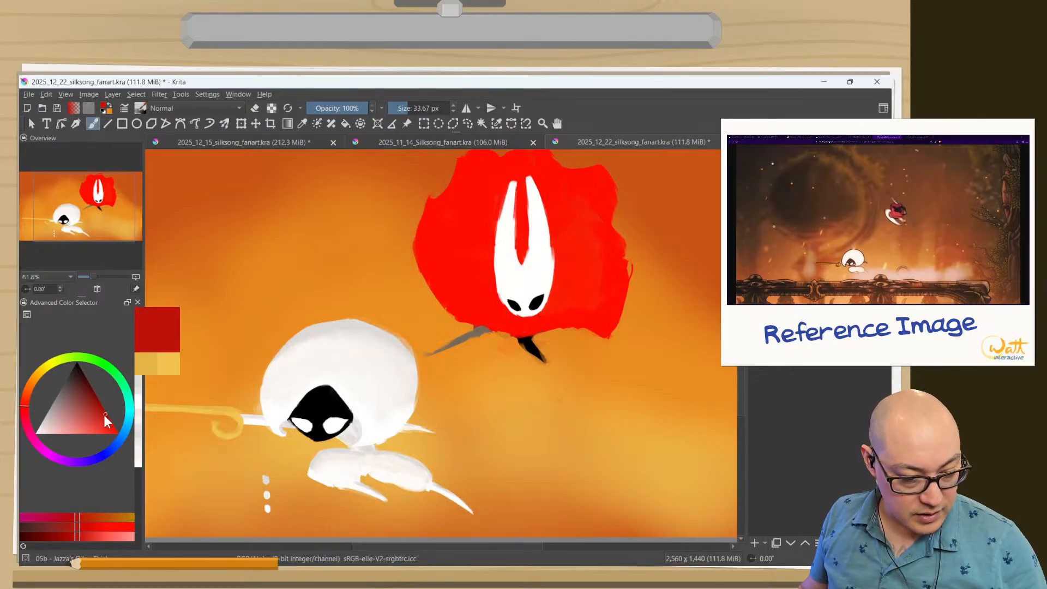
click(104, 416)
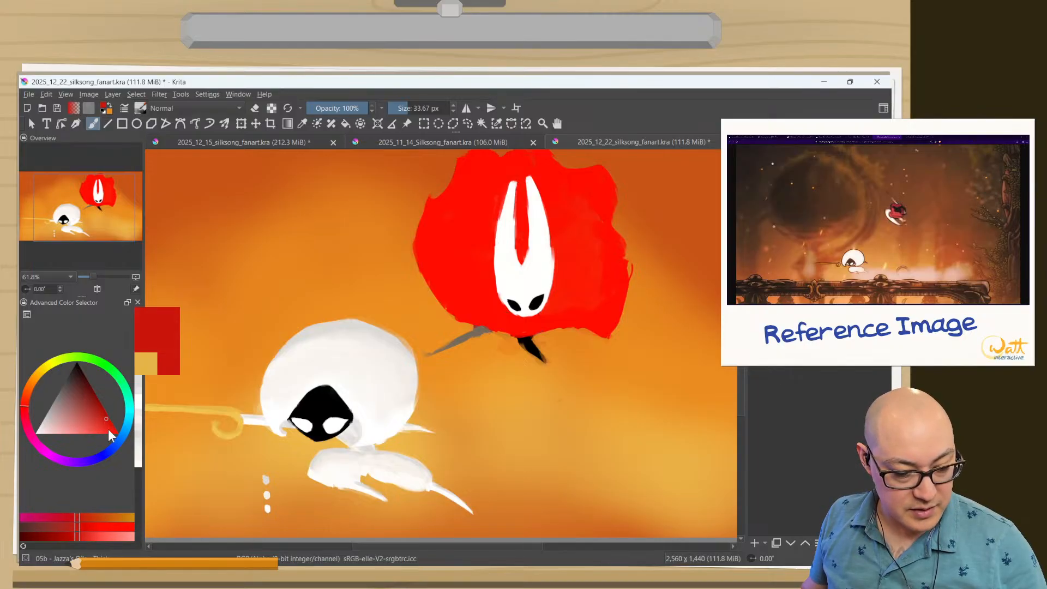
drag(448, 259, 436, 281)
key(ctrl+z)
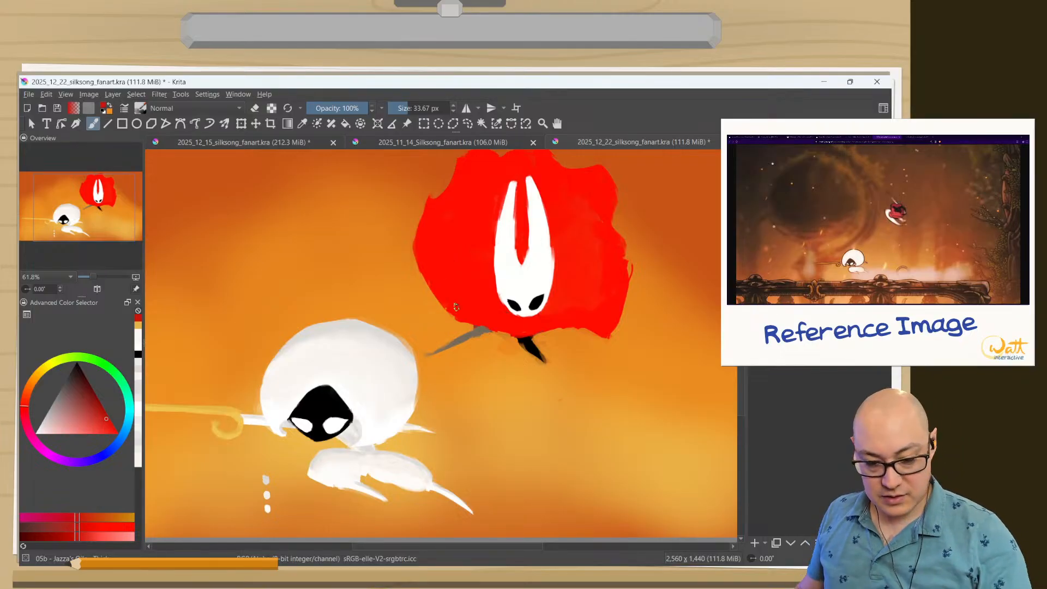
Paint a dark red swatch and a bright cloak-red swatch on the orange background beside Hornet's cloak.
scroll(452, 273, up, 2)
drag(362, 196, 356, 201)
ctrl+click(459, 259)
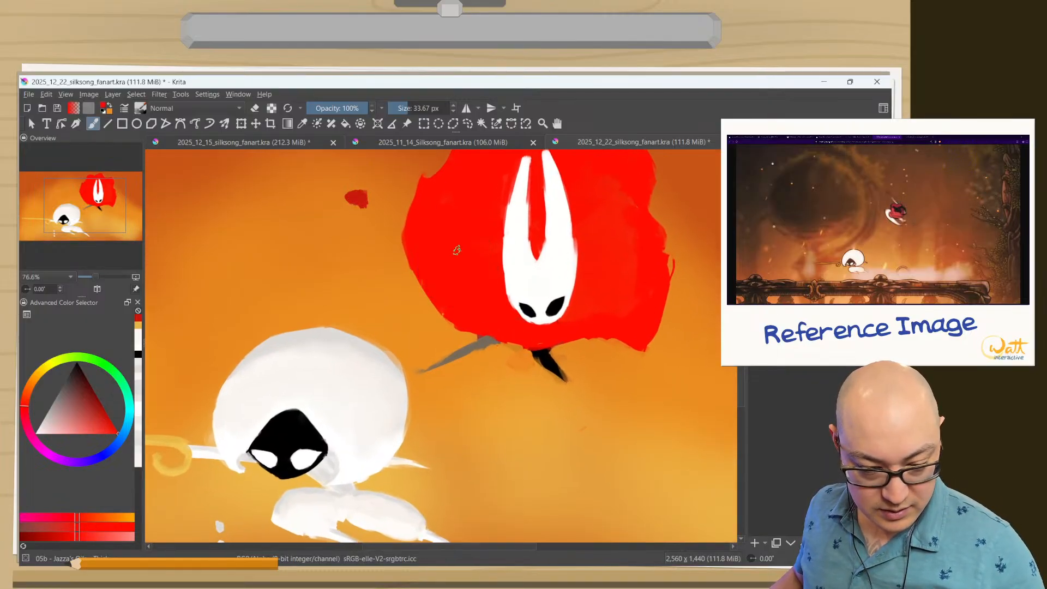
drag(367, 264, 354, 266)
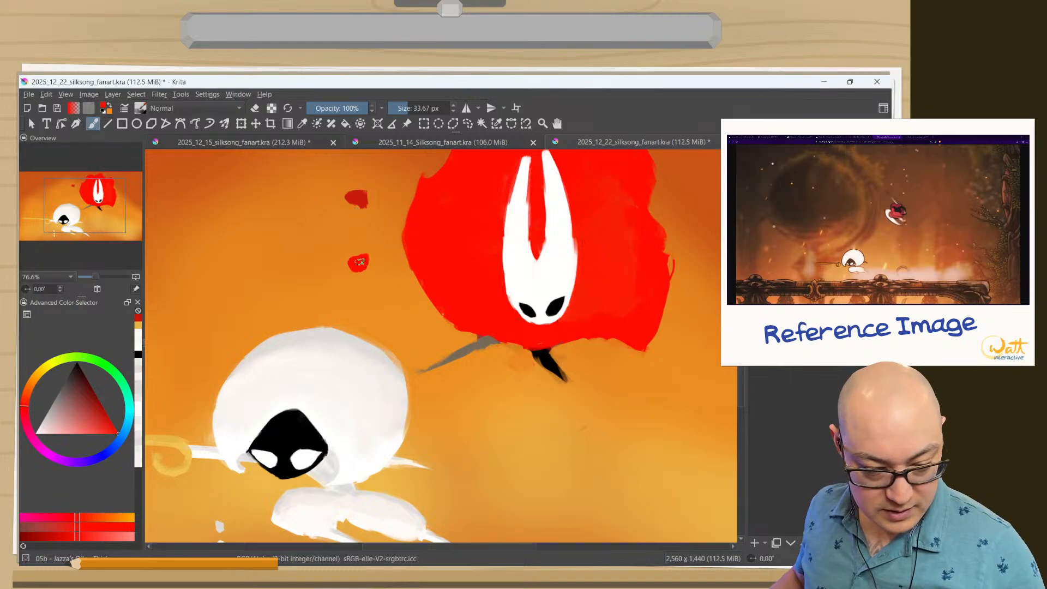
Sample the dark red swatch, shift it to a lighter mid red, and paint that as a swatch between the other two.
ctrl+click(360, 202)
ctrl+click(357, 201)
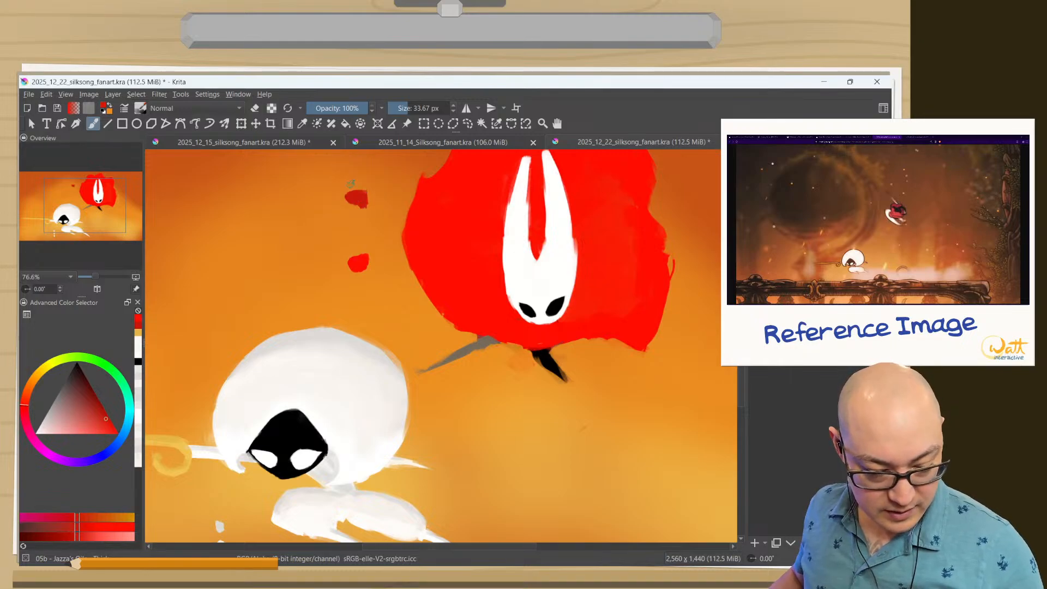
click(106, 422)
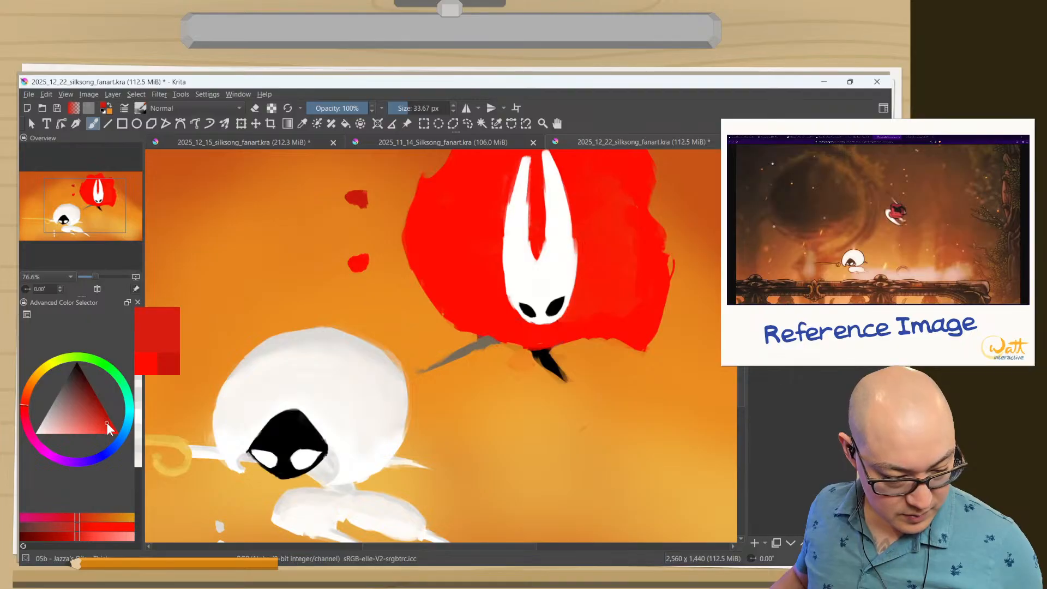
mouse_move(365, 220)
mouse_down()
mouse_move(356, 230)
mouse_move(353, 214)
mouse_up()
Paint mid red shading on Hornet's cloak beside the lower face and along the fold toward its lower right edge.
drag(449, 271, 399, 360)
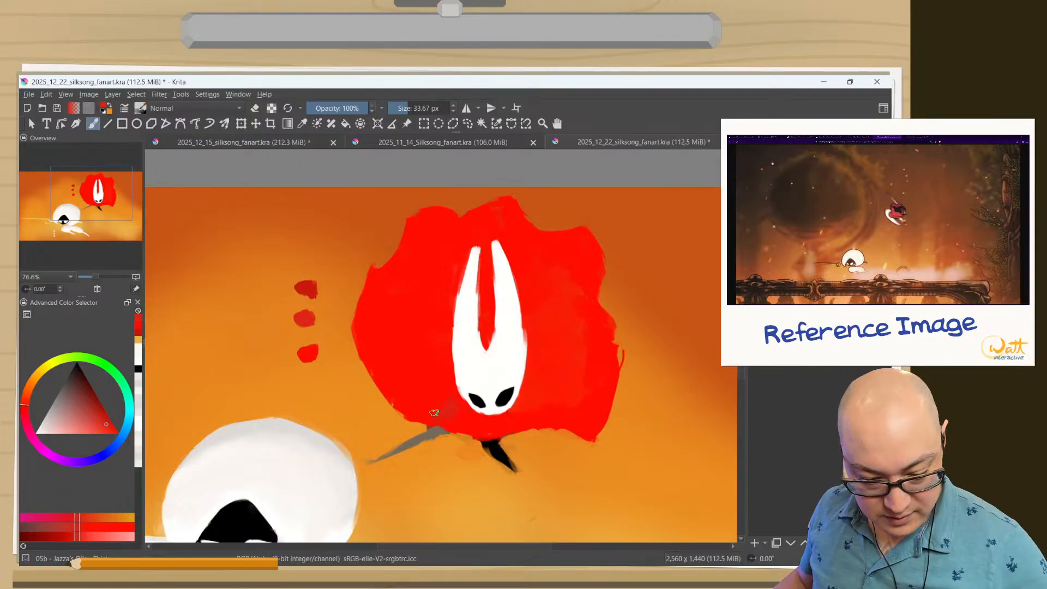
ctrl+click(304, 319)
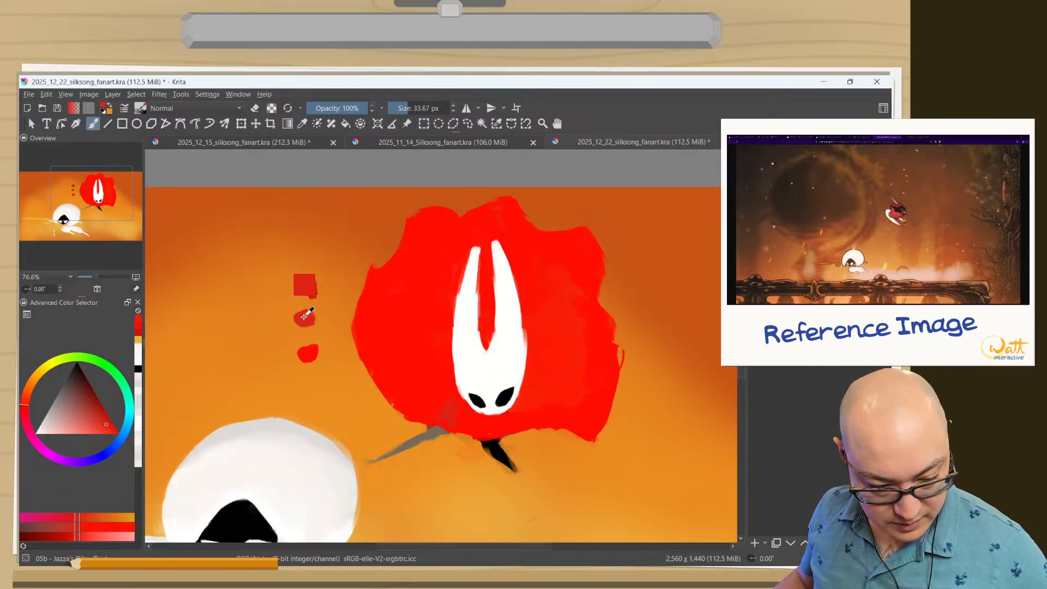
drag(442, 411, 451, 411)
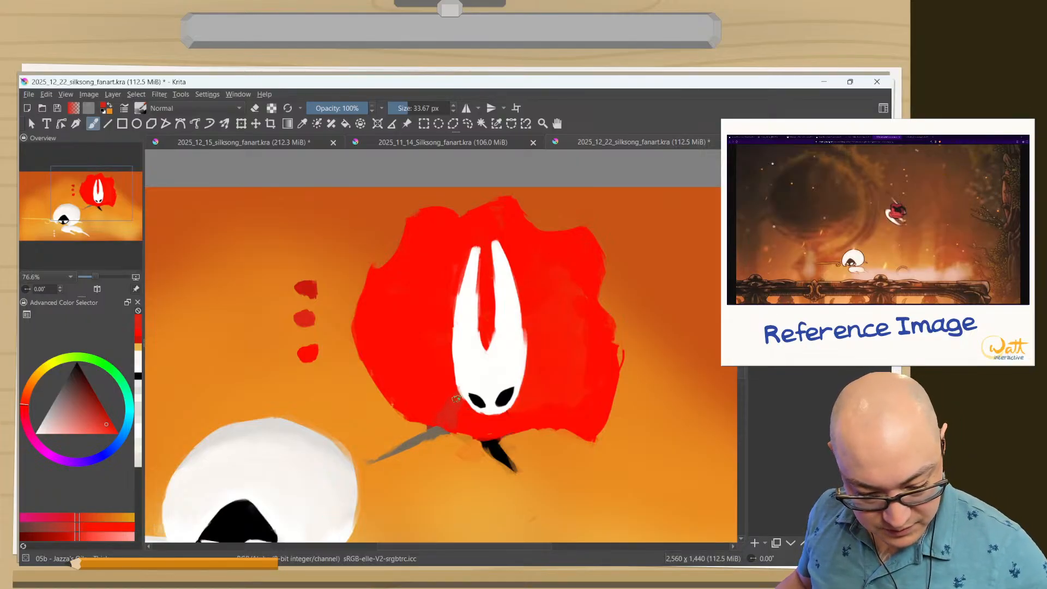
mouse_move(547, 377)
mouse_down()
mouse_move(597, 387)
mouse_move(551, 378)
mouse_move(607, 418)
mouse_move(565, 386)
mouse_move(605, 408)
mouse_up()
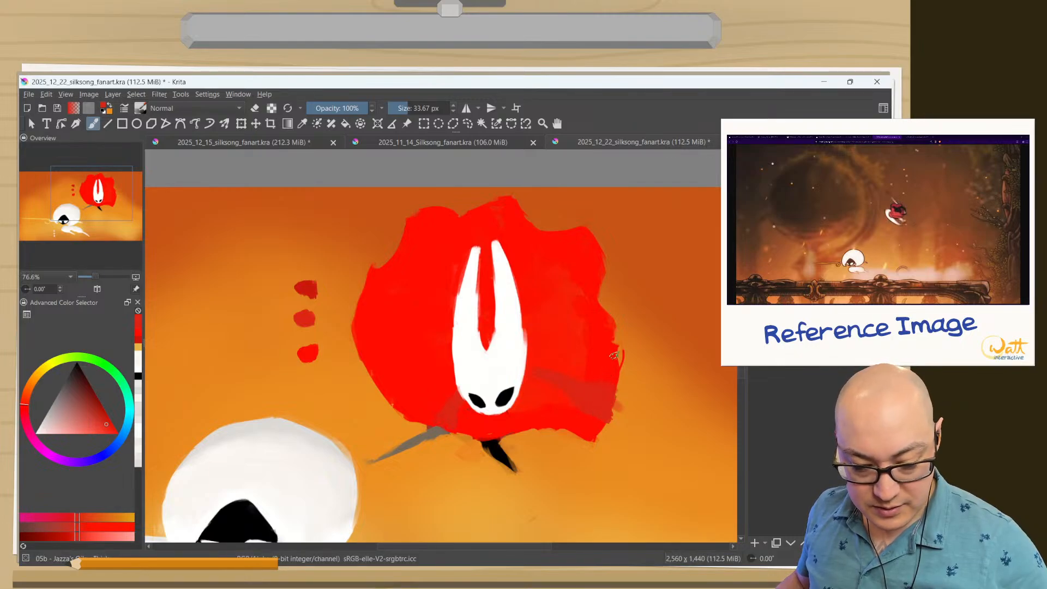
drag(620, 362, 622, 343)
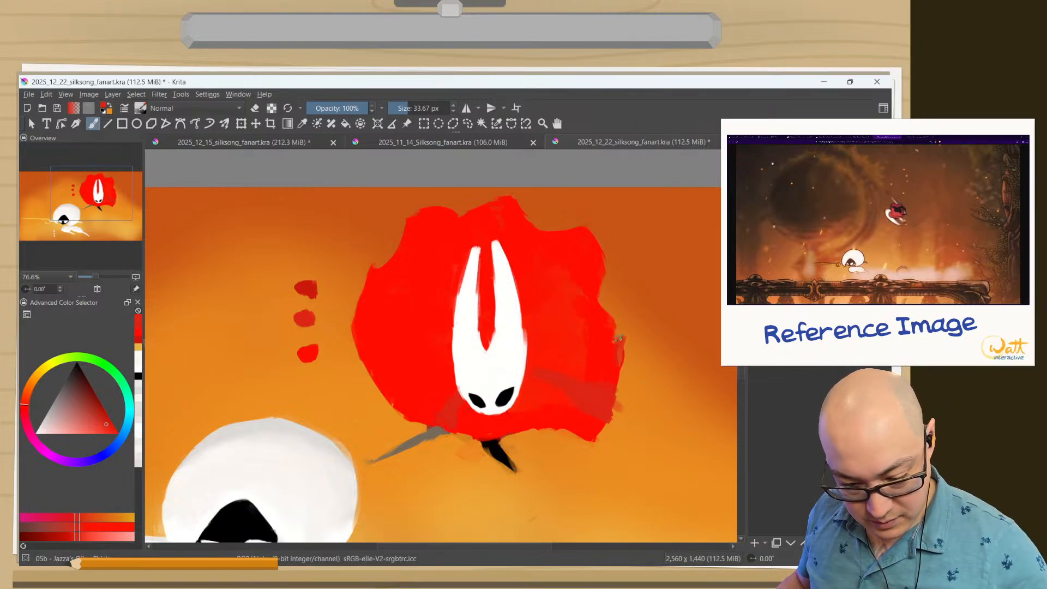
Erase the stray wisp and rough paint along the cloak's lower right edge, and clean the area beside the legs.
key(e)
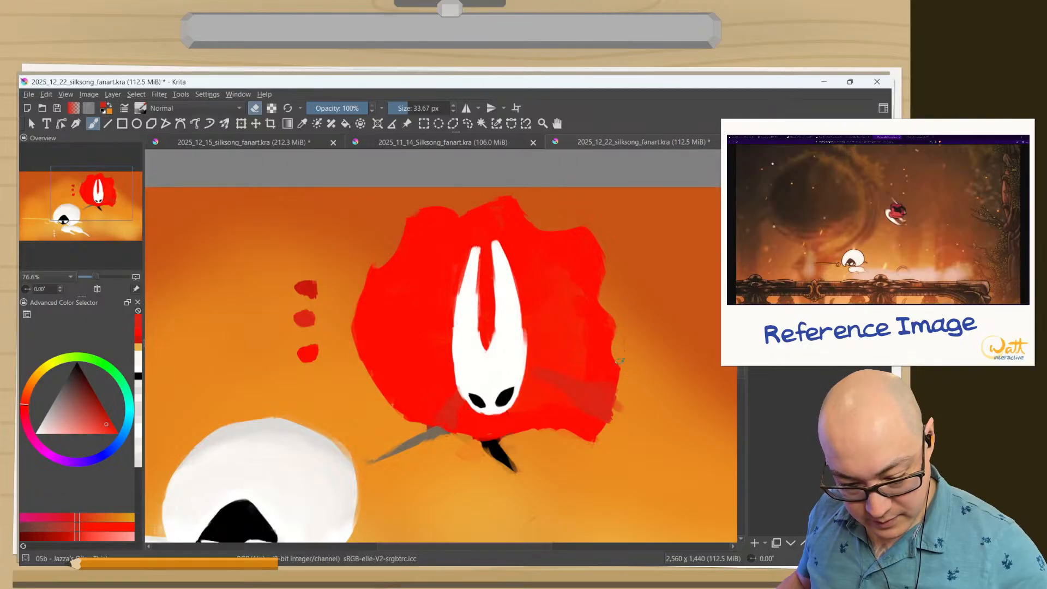
mouse_move(625, 397)
mouse_down()
mouse_move(602, 427)
mouse_move(623, 400)
mouse_move(607, 424)
mouse_move(611, 416)
mouse_move(576, 430)
mouse_up()
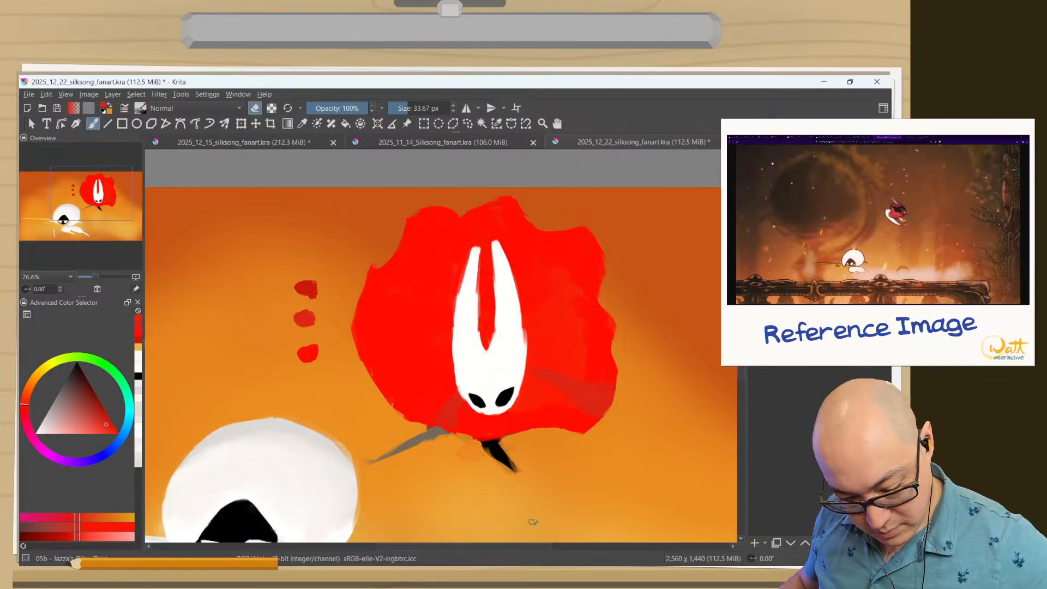
drag(458, 443, 473, 450)
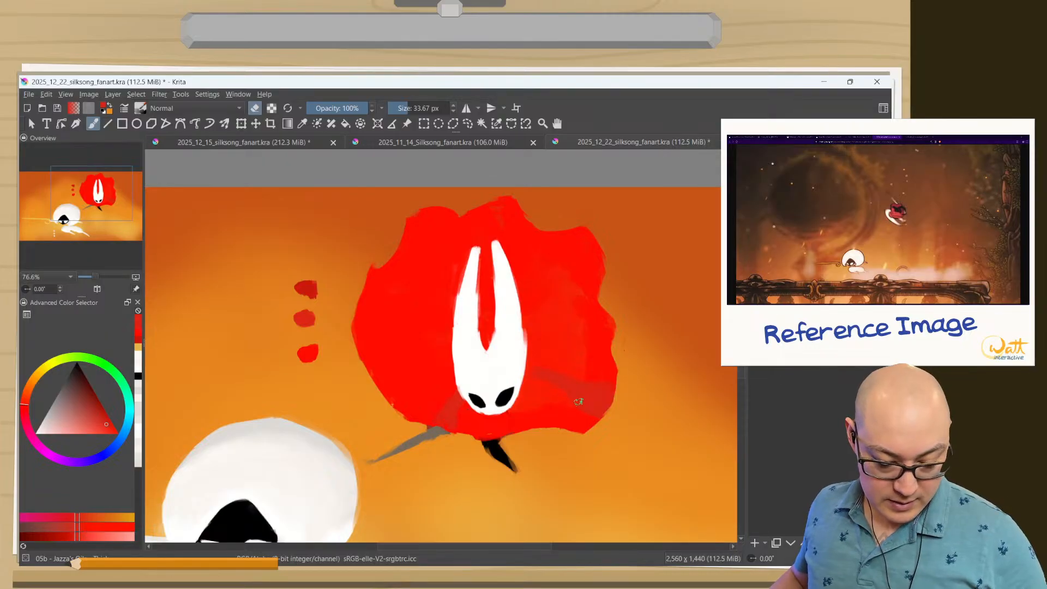
Paint radiating mid red fold shading across the upper right of Hornet's cloak, tidying its outer edge with the eraser.
key(e)
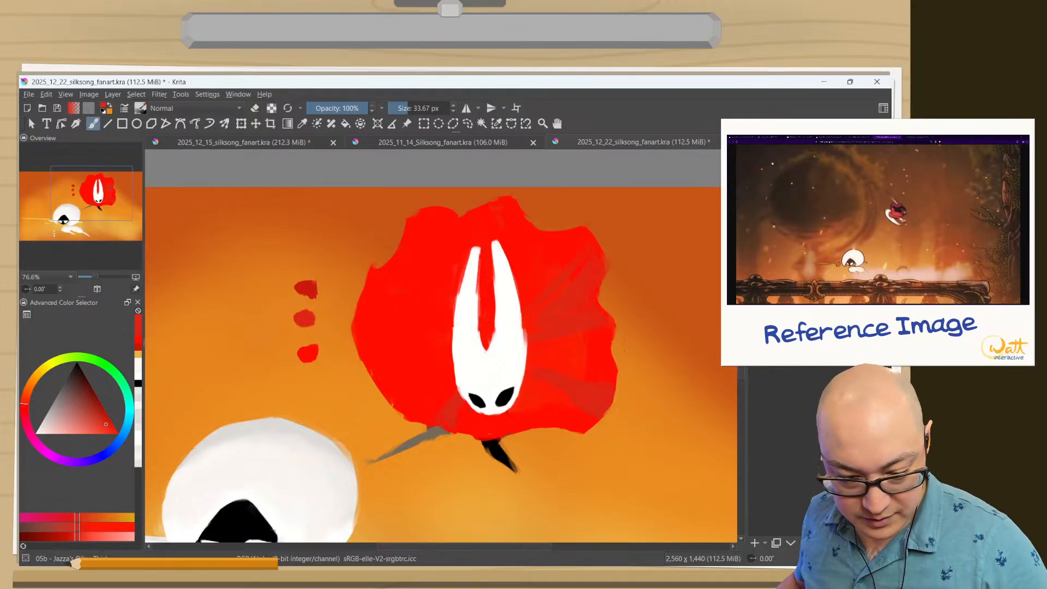
key(e)
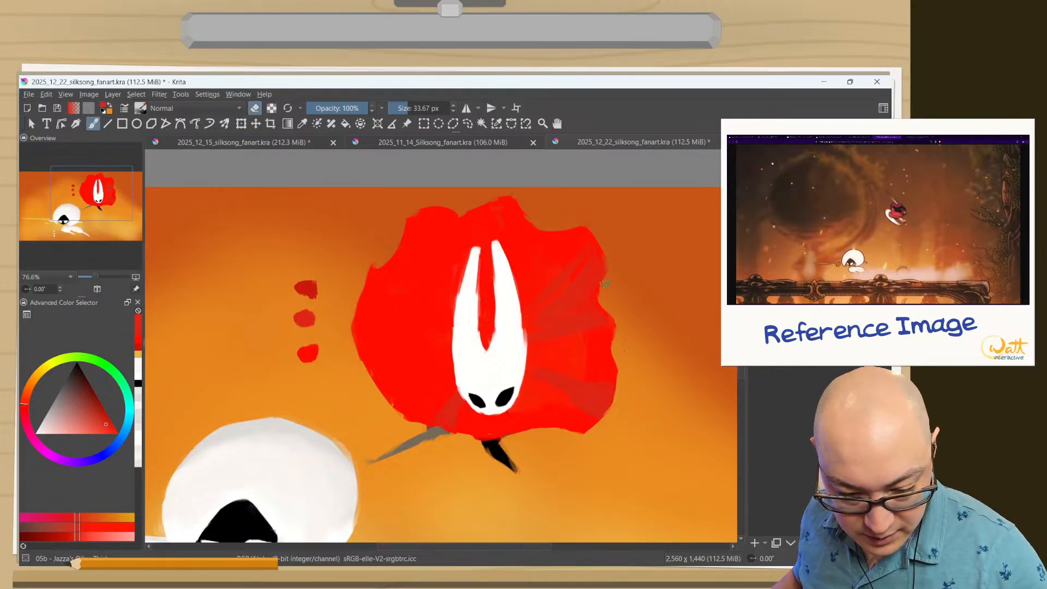
key(e)
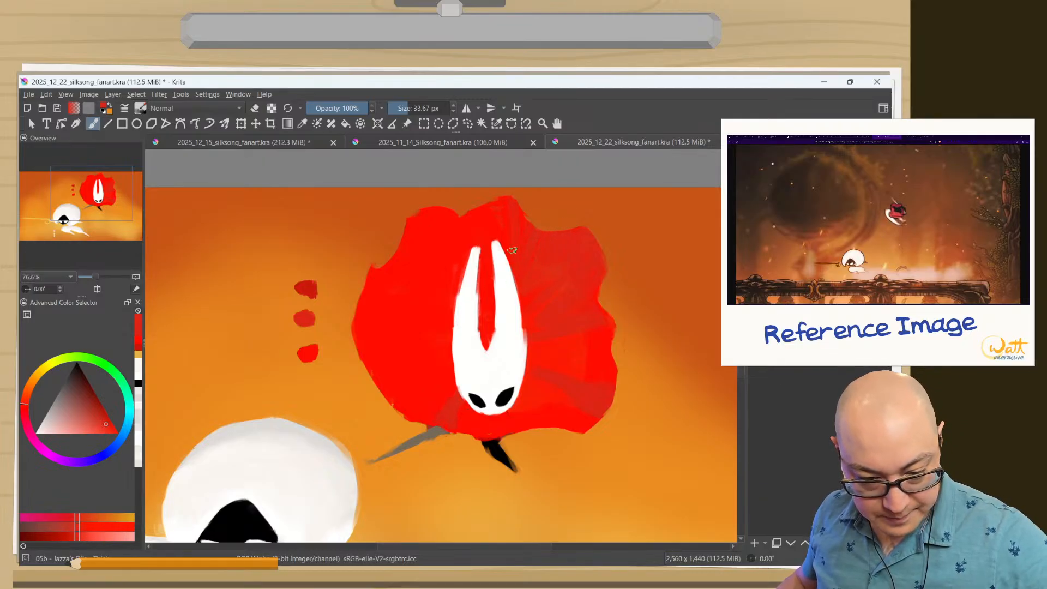
Paint radiating mid red fold shading across the upper left of Hornet's cloak, trimming its left edge with the eraser.
mouse_move(491, 241)
mouse_down()
mouse_move(479, 301)
mouse_move(465, 204)
mouse_up()
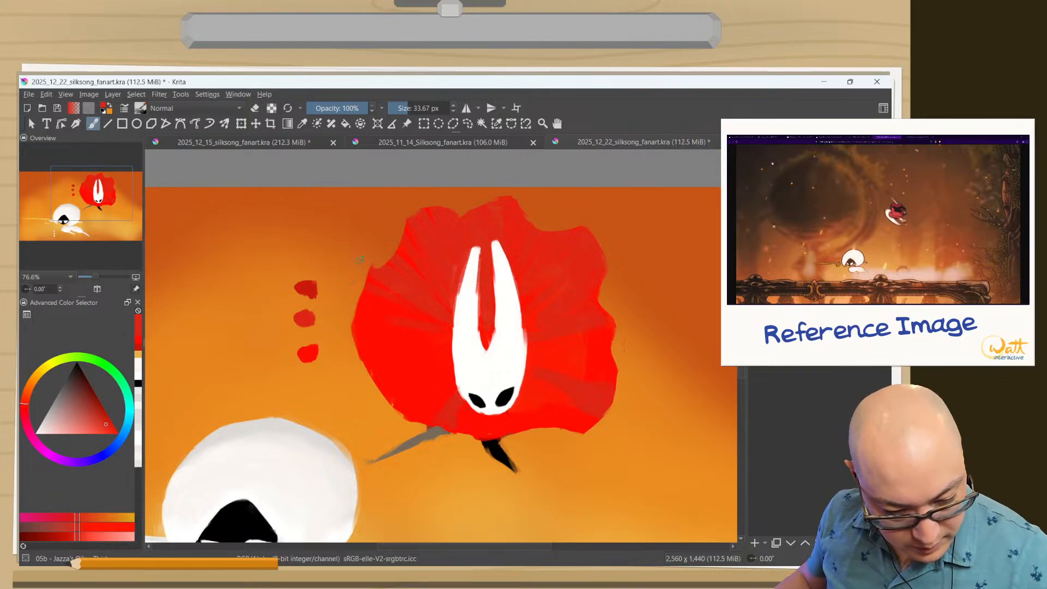
key(e)
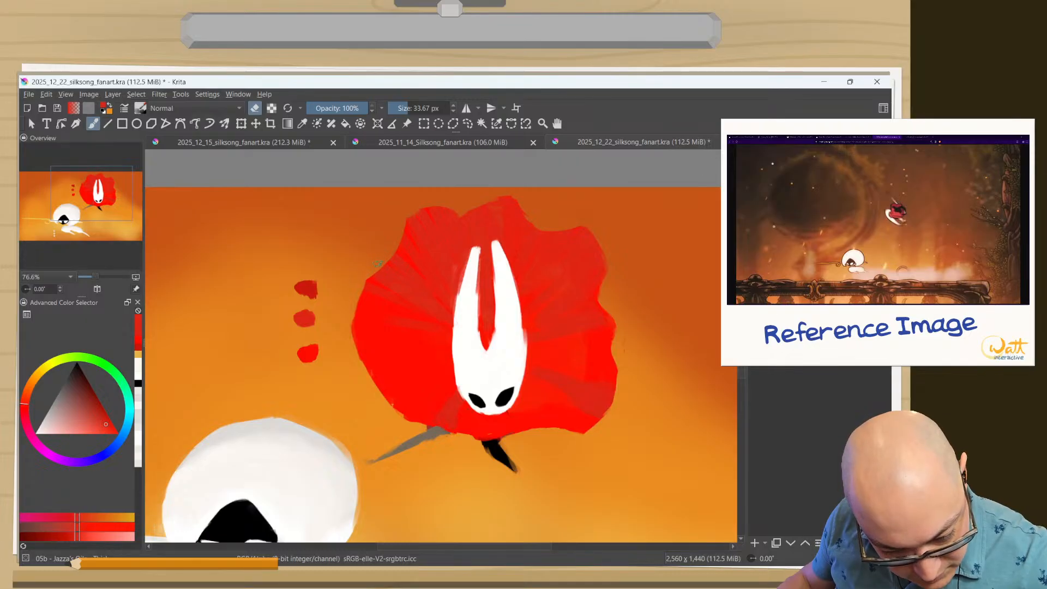
drag(363, 298, 350, 353)
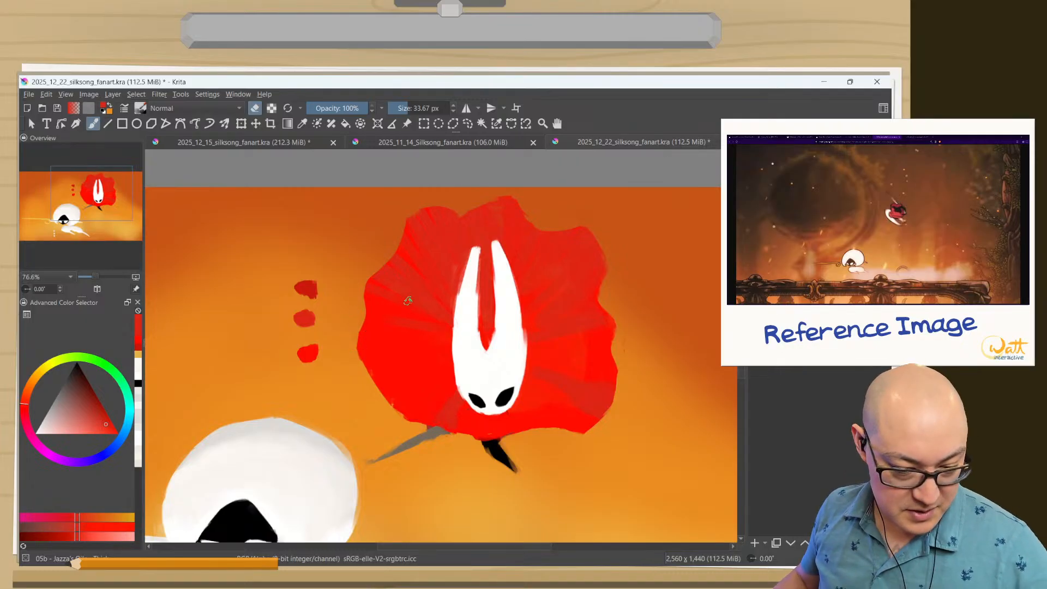
key(e)
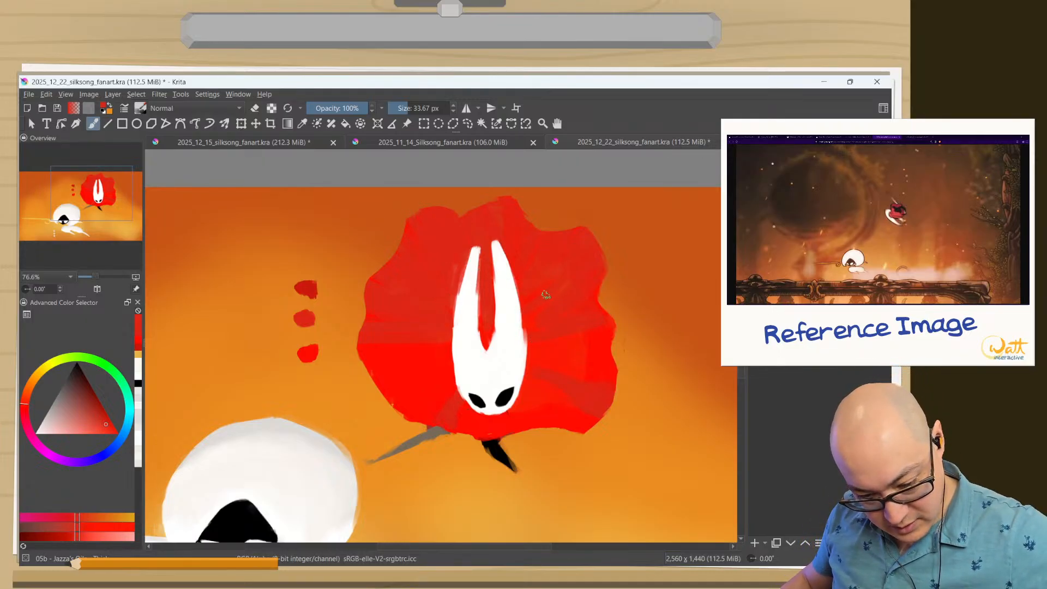
Set the brush size to 28.90 px and paint dark red creases across the upper cloak, softening the right side with mid red.
ctrl+click(414, 360)
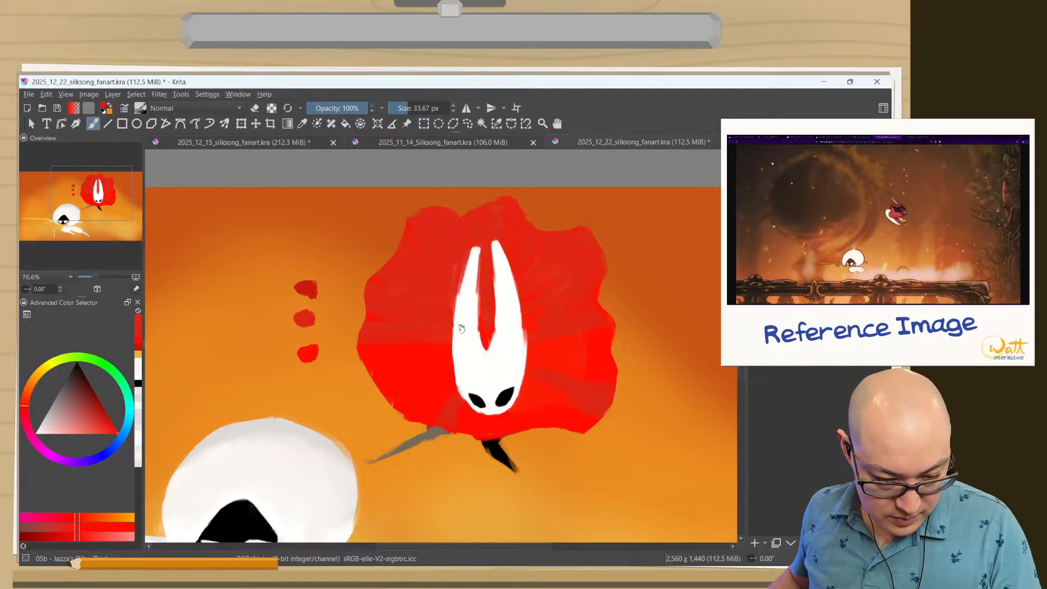
drag(454, 322, 451, 322)
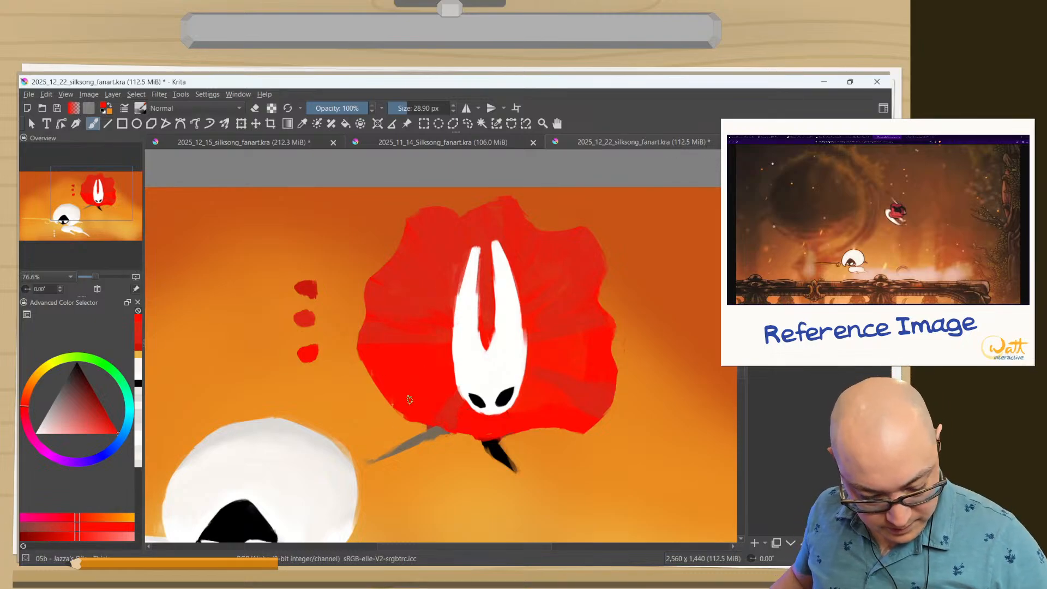
ctrl+click(306, 288)
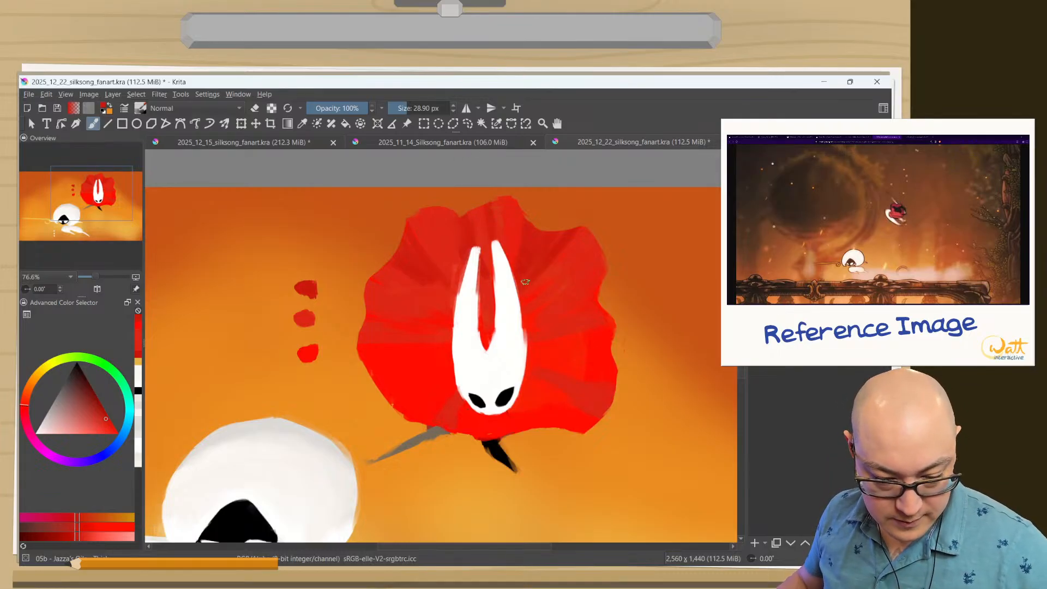
ctrl+click(555, 308)
drag(530, 317, 563, 295)
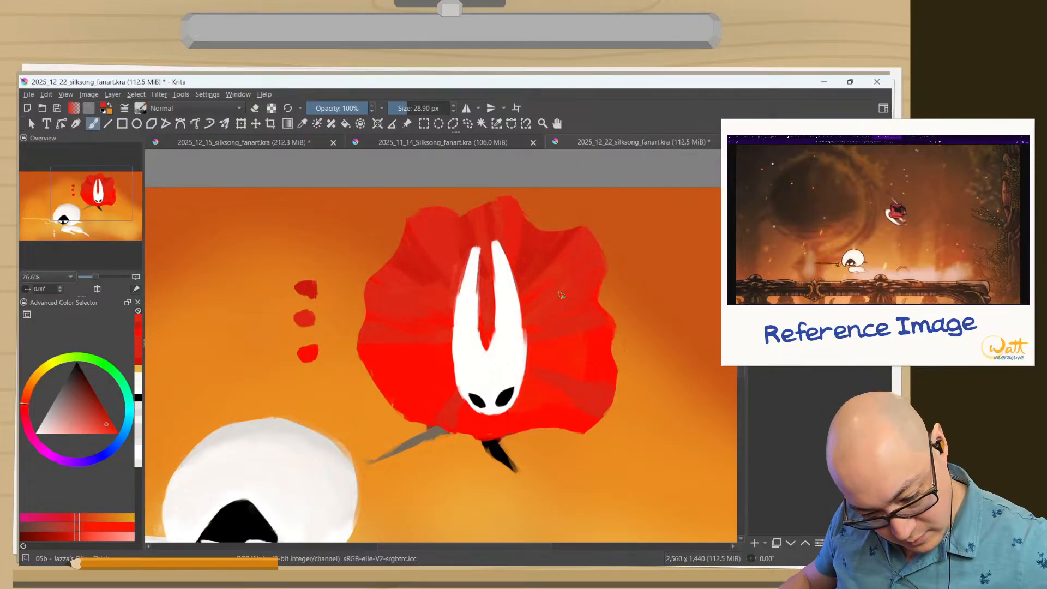
Add dark red creases on both sides of Hornet's mask and mid red folds across the lower cloak, sampling the existing reds.
ctrl+click(540, 263)
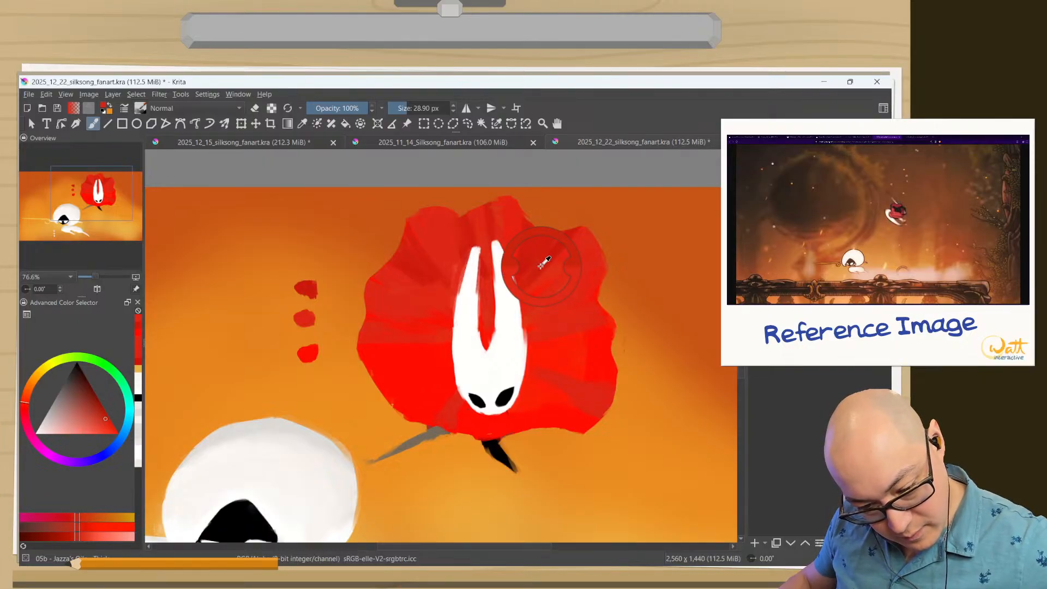
mouse_move(576, 252)
mouse_down()
mouse_move(553, 287)
mouse_move(594, 273)
mouse_move(576, 300)
mouse_up()
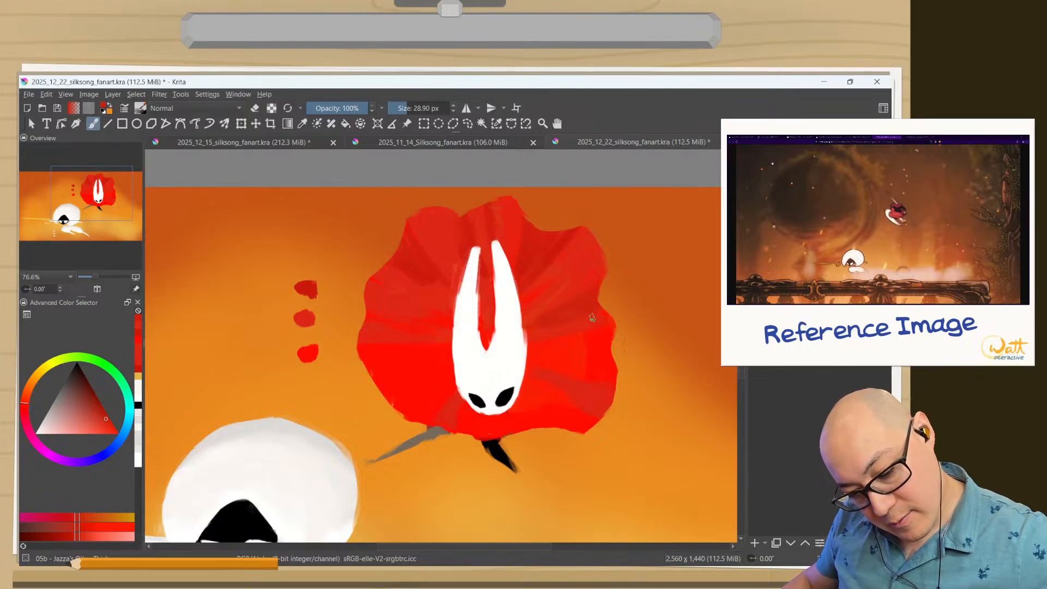
ctrl+click(593, 317)
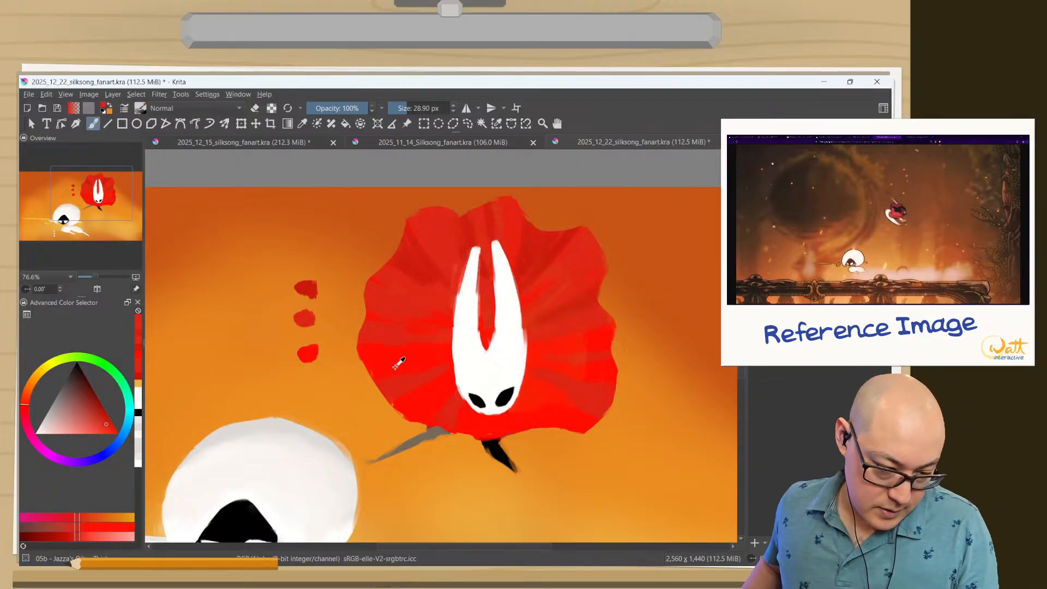
ctrl+click(409, 350)
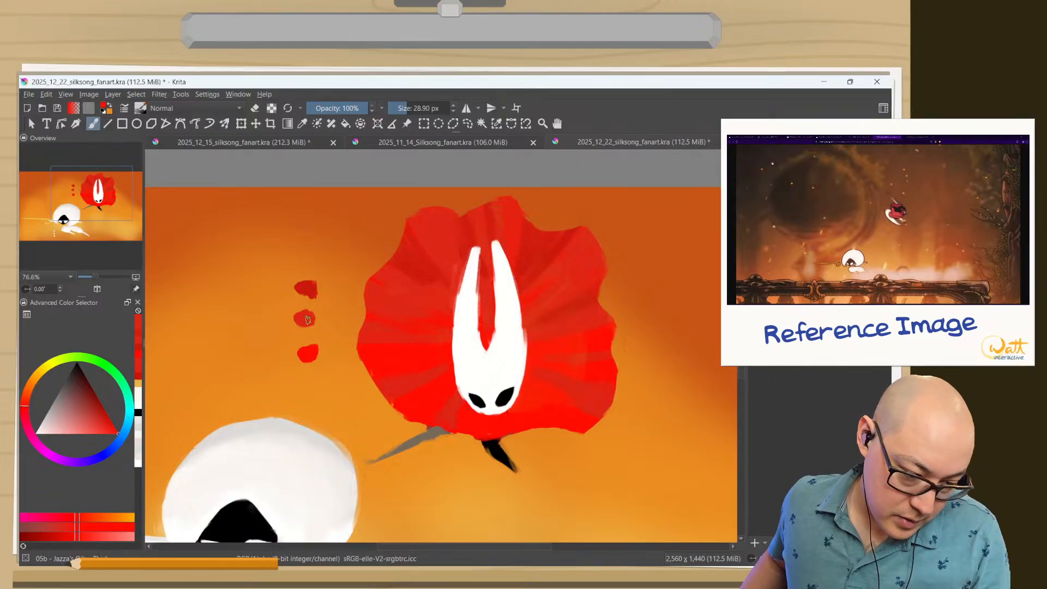
ctrl+click(306, 288)
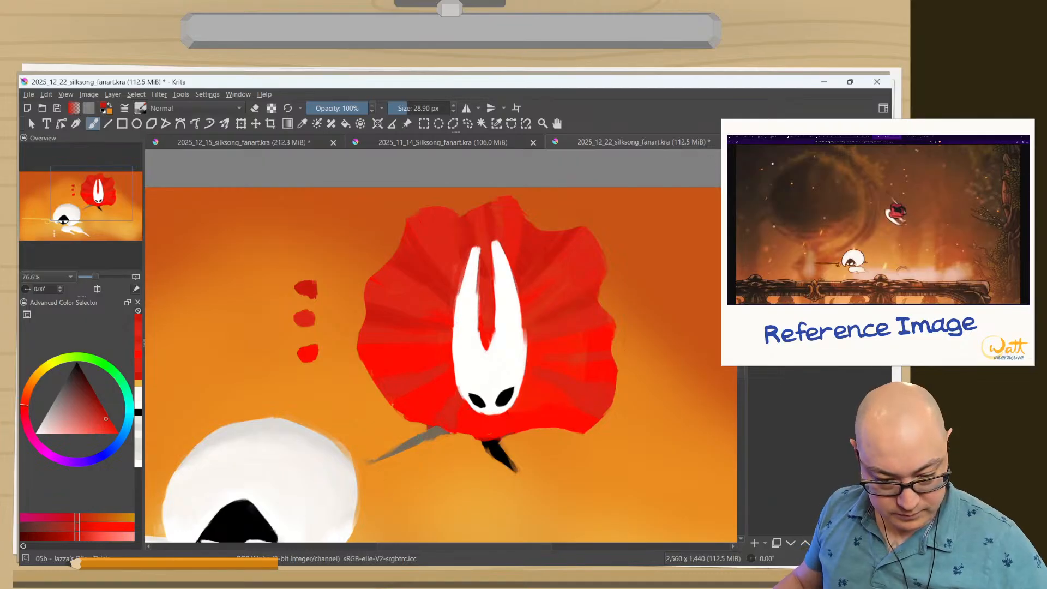
Blend the bright and mid red folds on the lower right side of Hornet's cloak using reds sampled from it.
drag(370, 404, 350, 472)
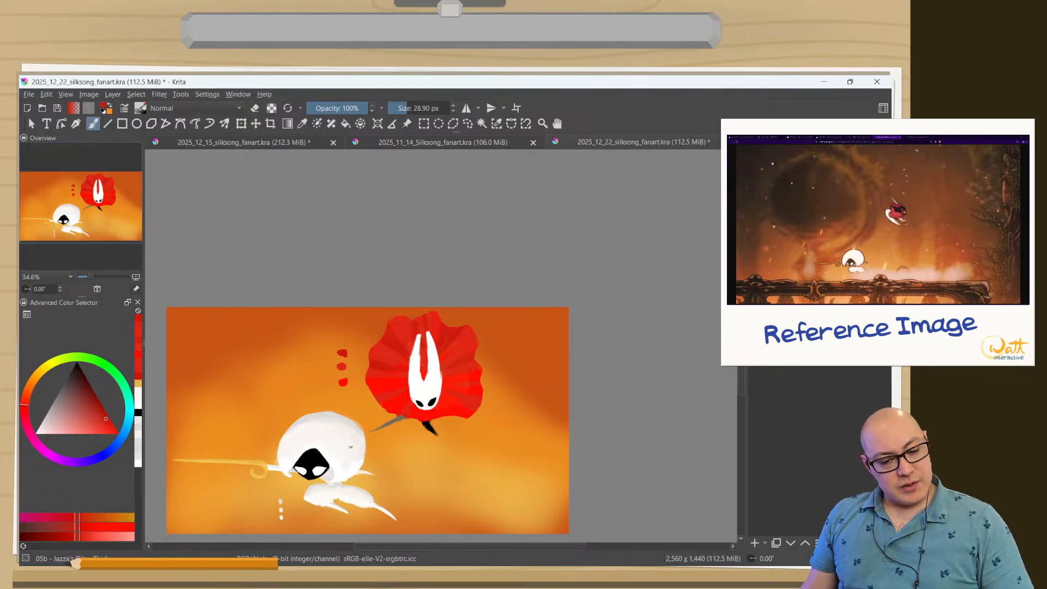
drag(401, 382, 371, 331)
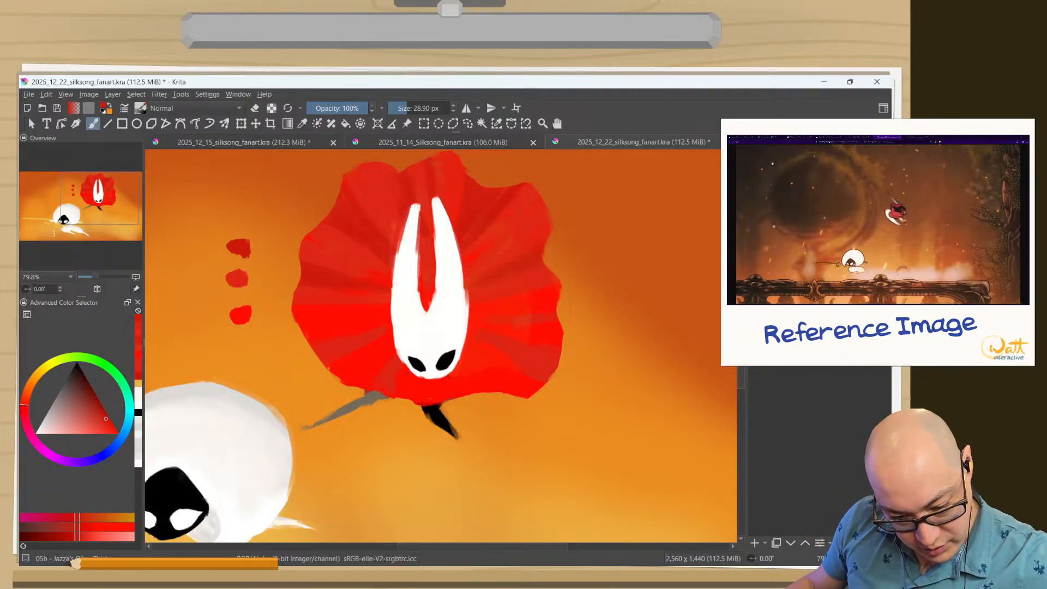
ctrl+click(542, 302)
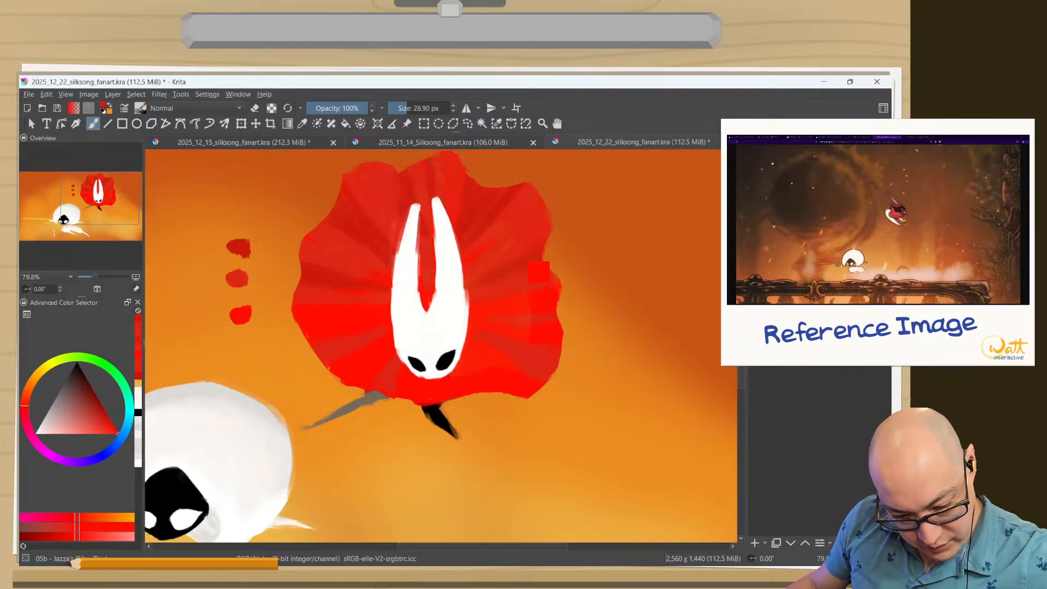
ctrl+click(540, 314)
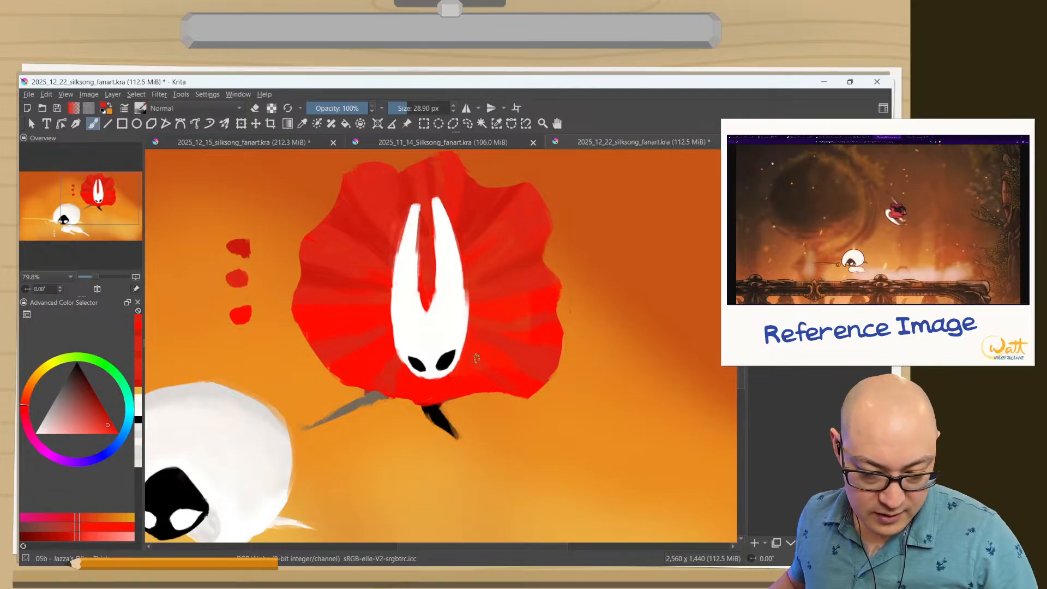
ctrl+click(496, 348)
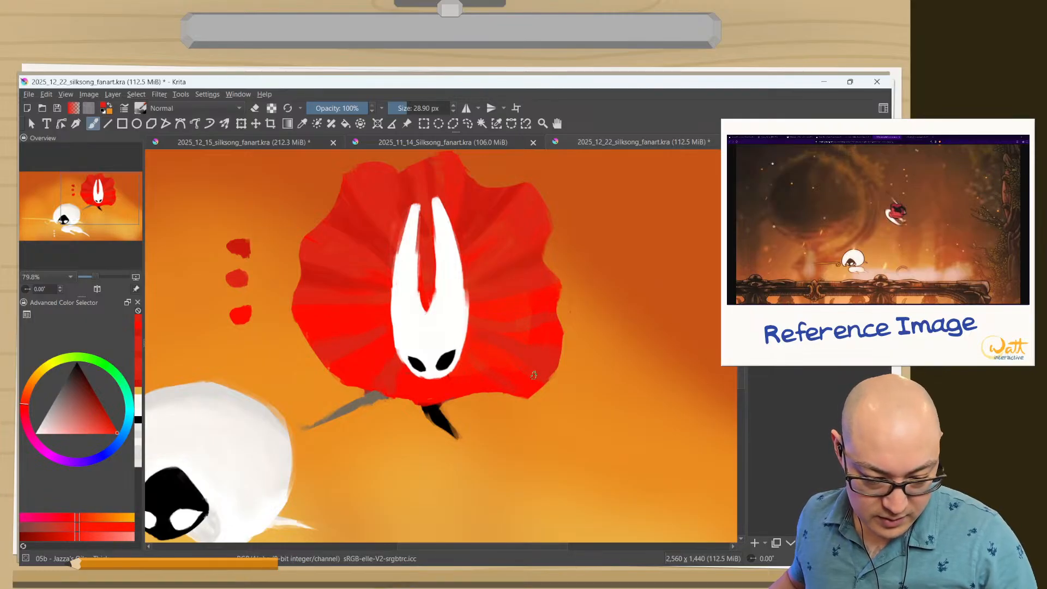
drag(534, 375, 562, 370)
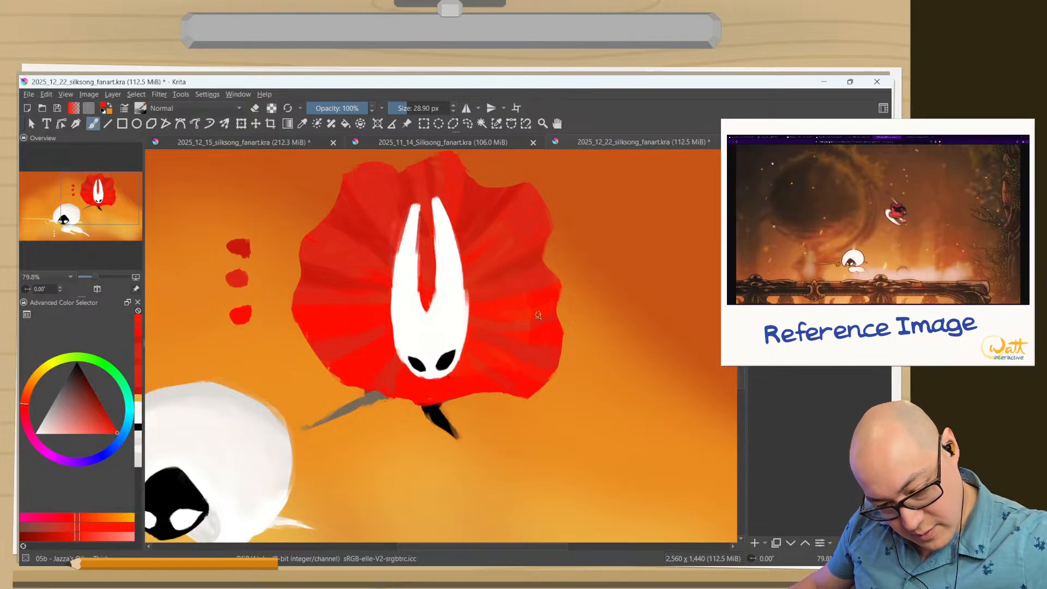
ctrl+click(519, 324)
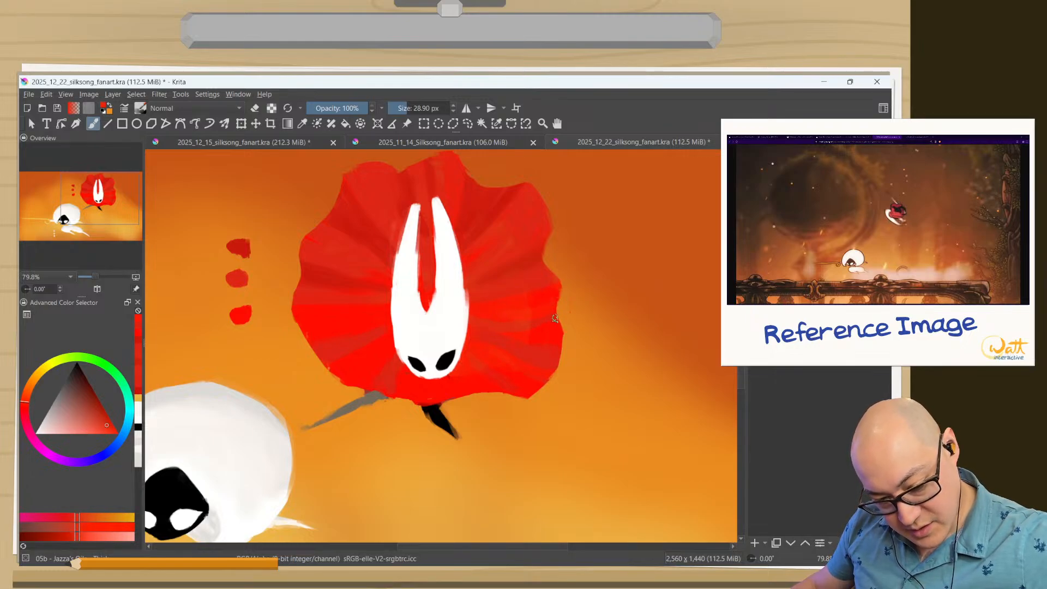
drag(555, 317, 544, 324)
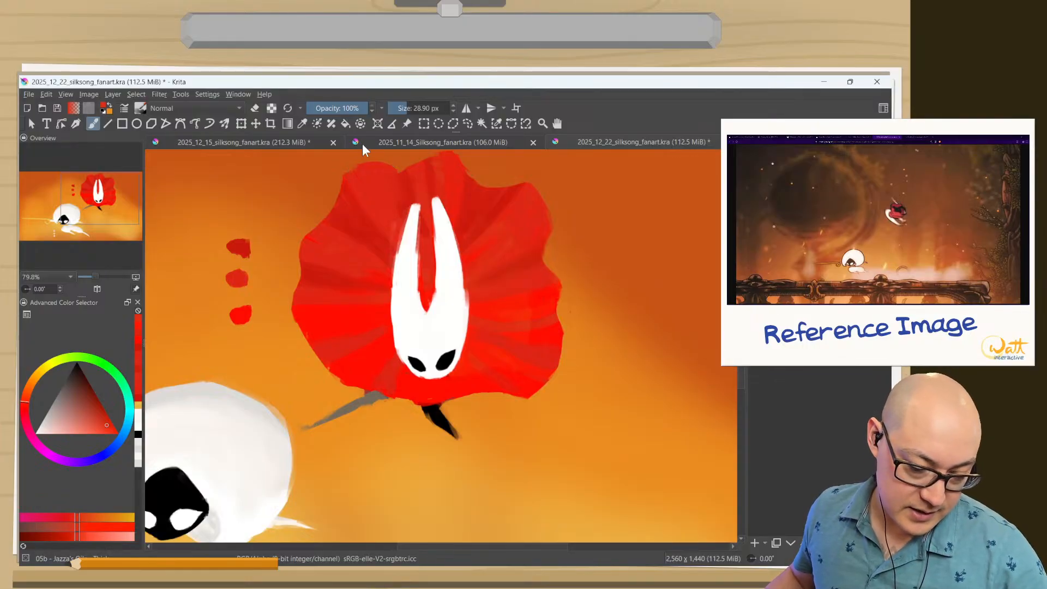
Smooth the cloak's upper left lobe with sampled mid red and darken the fold crease running beneath it toward the horns.
ctrl+click(376, 186)
mouse_move(380, 177)
mouse_down()
mouse_move(403, 209)
mouse_move(402, 198)
mouse_up()
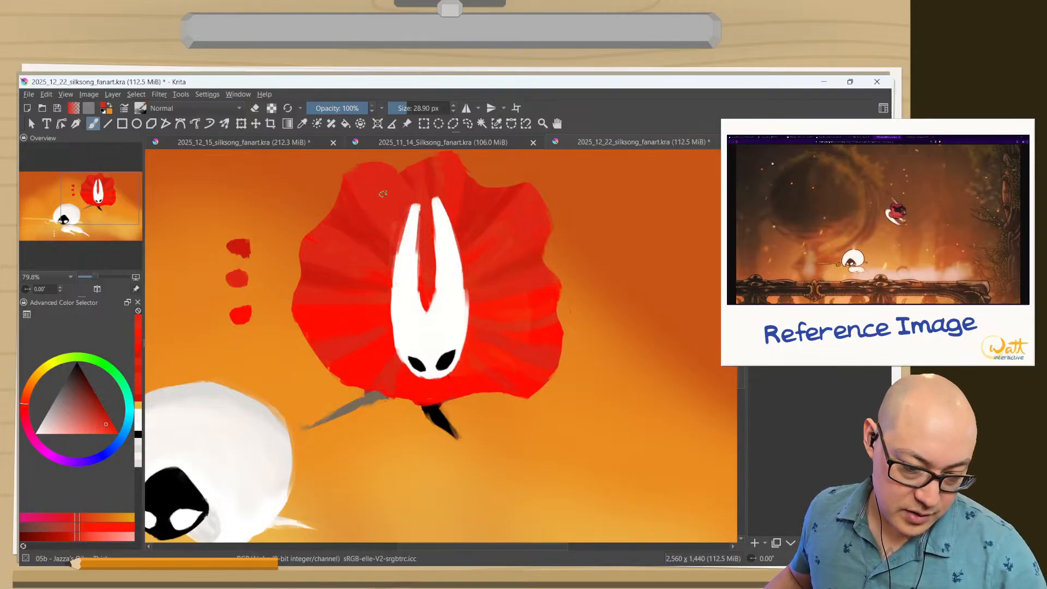
ctrl+click(406, 171)
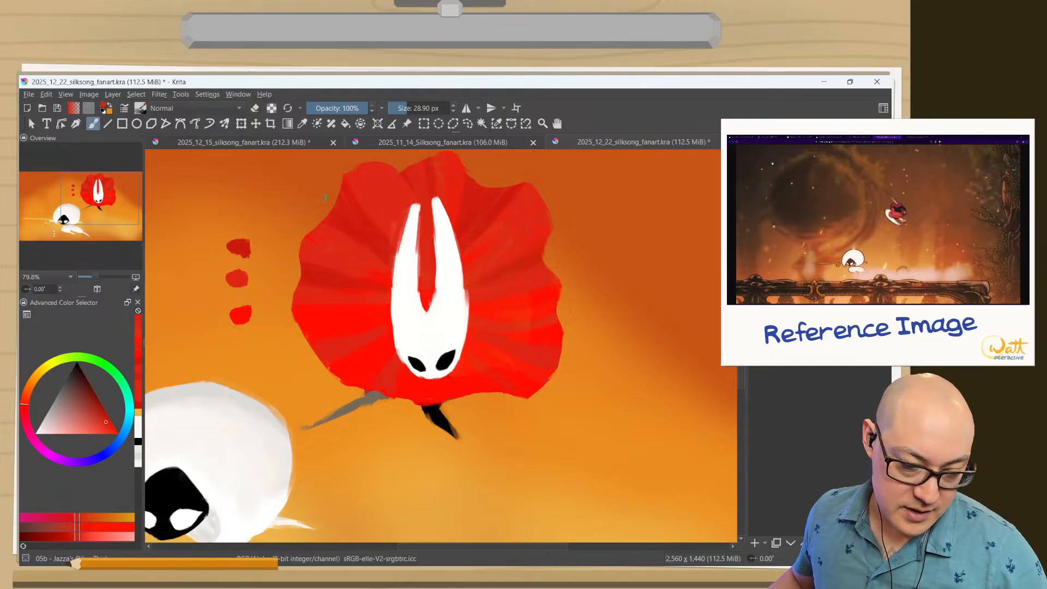
ctrl+click(315, 239)
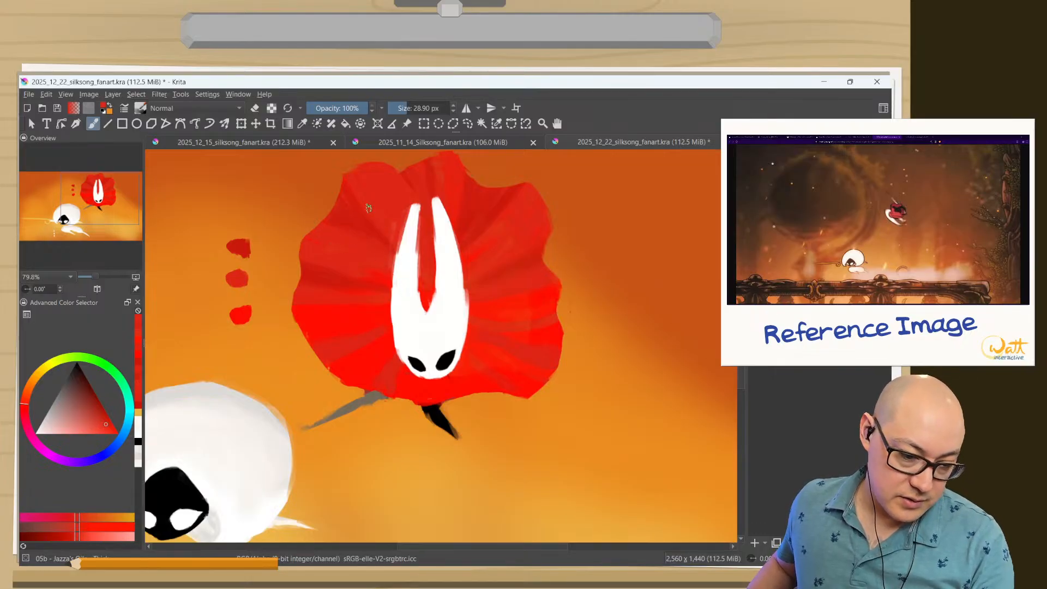
ctrl+click(350, 210)
drag(355, 198, 393, 231)
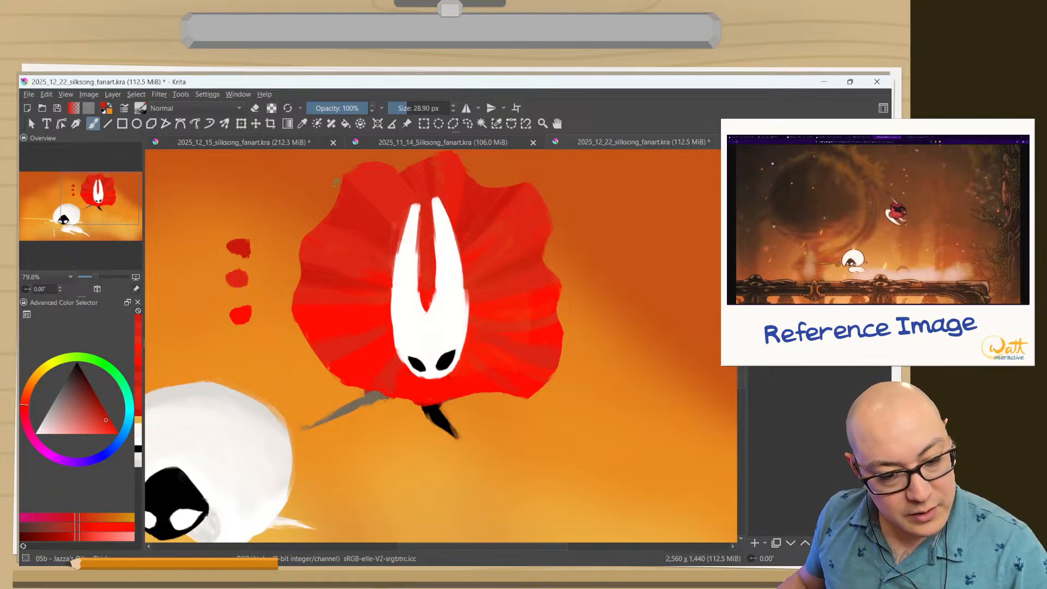
ctrl+click(375, 186)
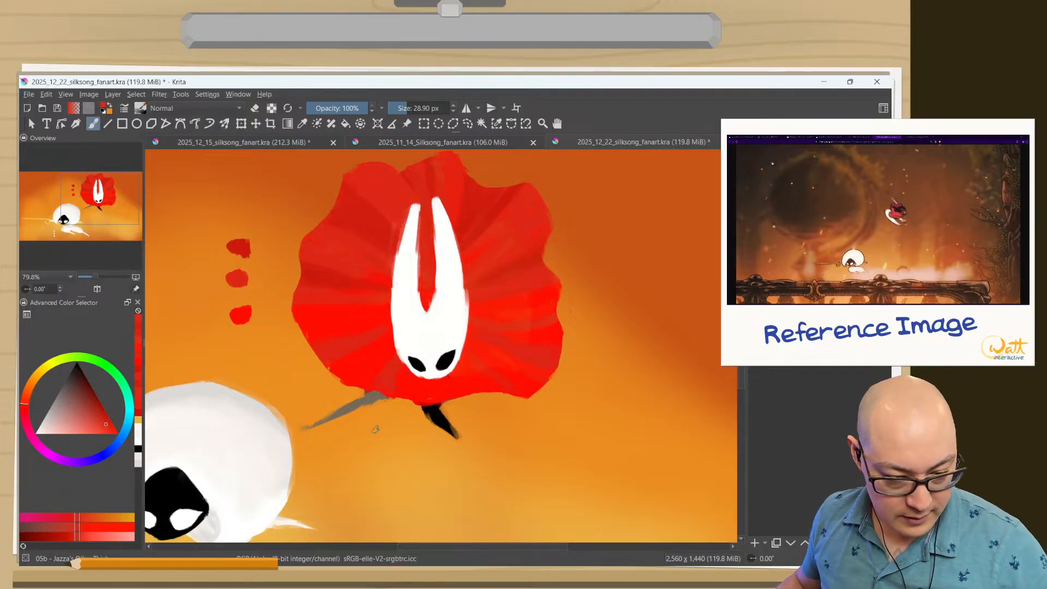
Blend the folds on the lower left of Hornet's cloak with intermediate and bright reds sampled from the cloak.
ctrl+click(387, 277)
ctrl+click(366, 276)
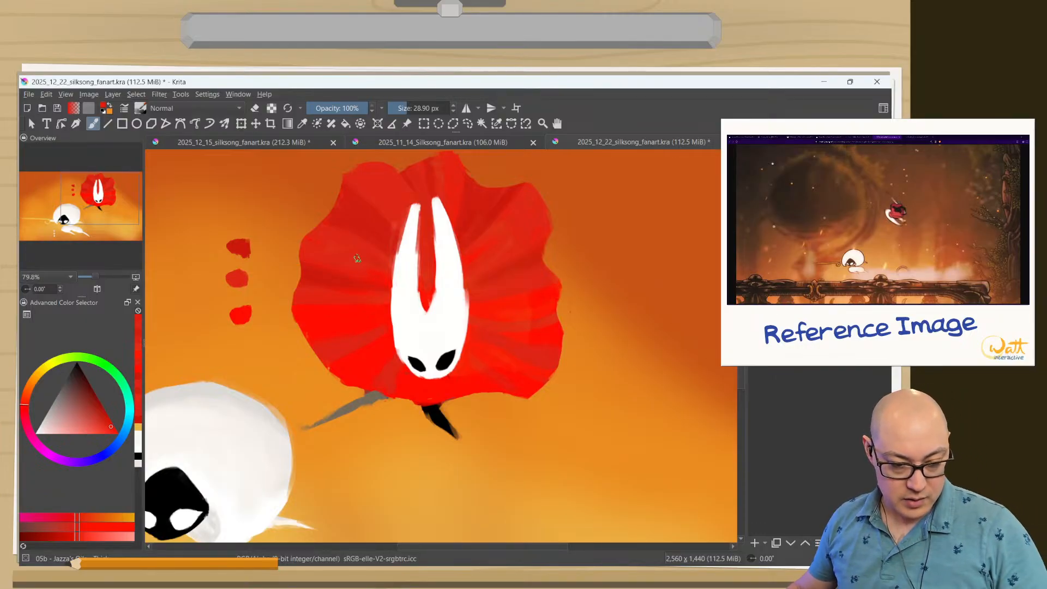
ctrl+click(366, 331)
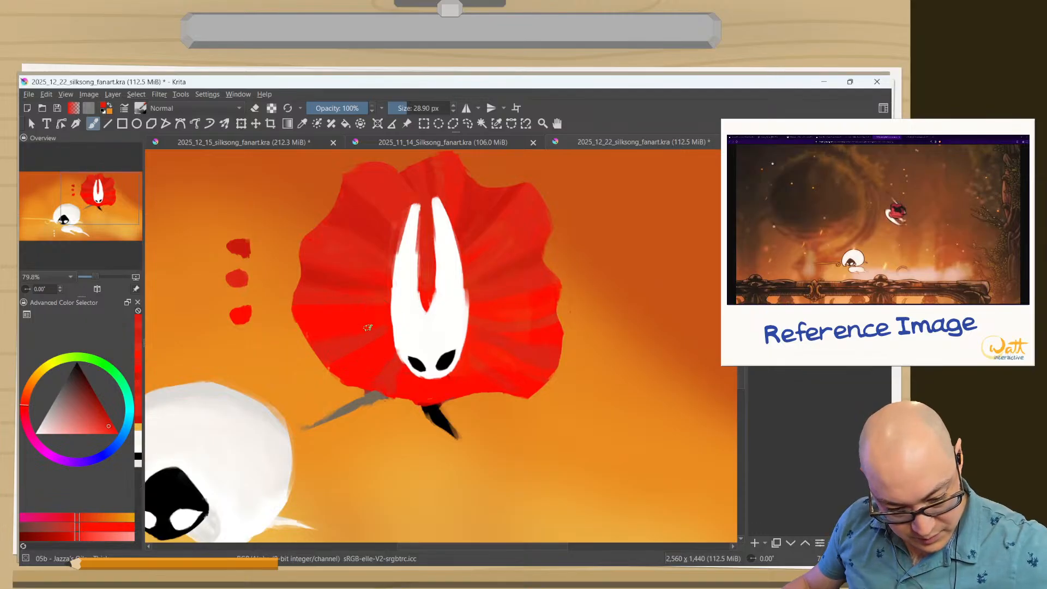
drag(364, 340, 387, 326)
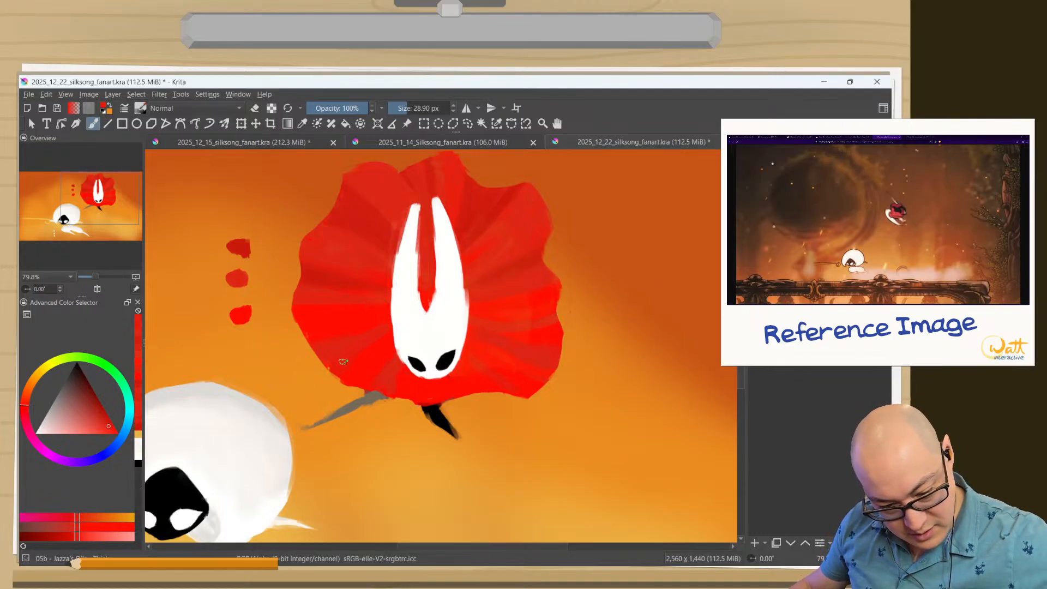
ctrl+click(324, 348)
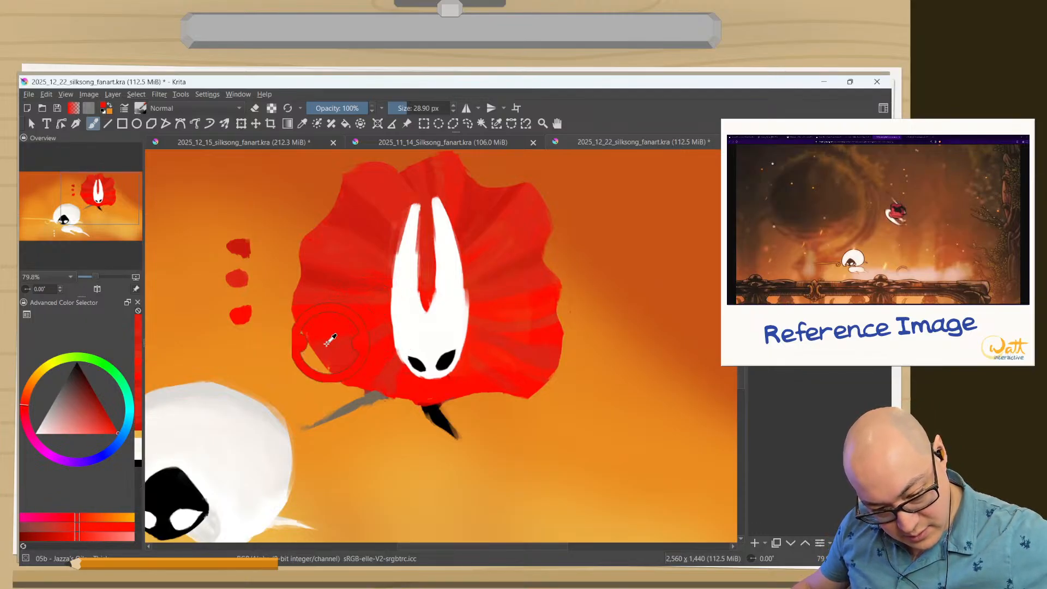
drag(367, 323, 360, 321)
ctrl+click(324, 324)
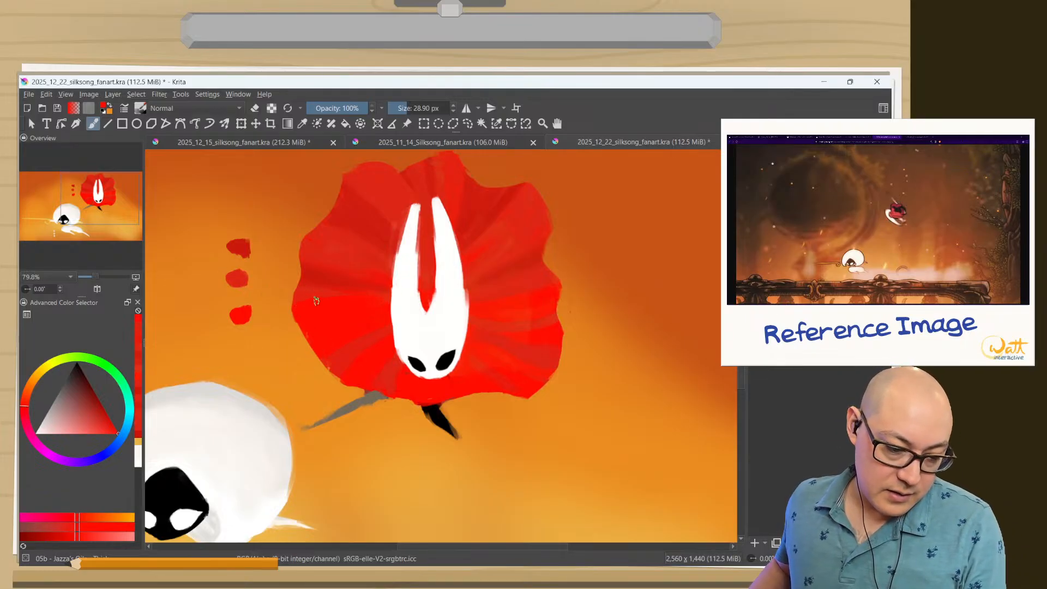
Retouch the cloak's left folds with sampled reds and paint background orange into the notch on its upper left edge.
ctrl+click(323, 273)
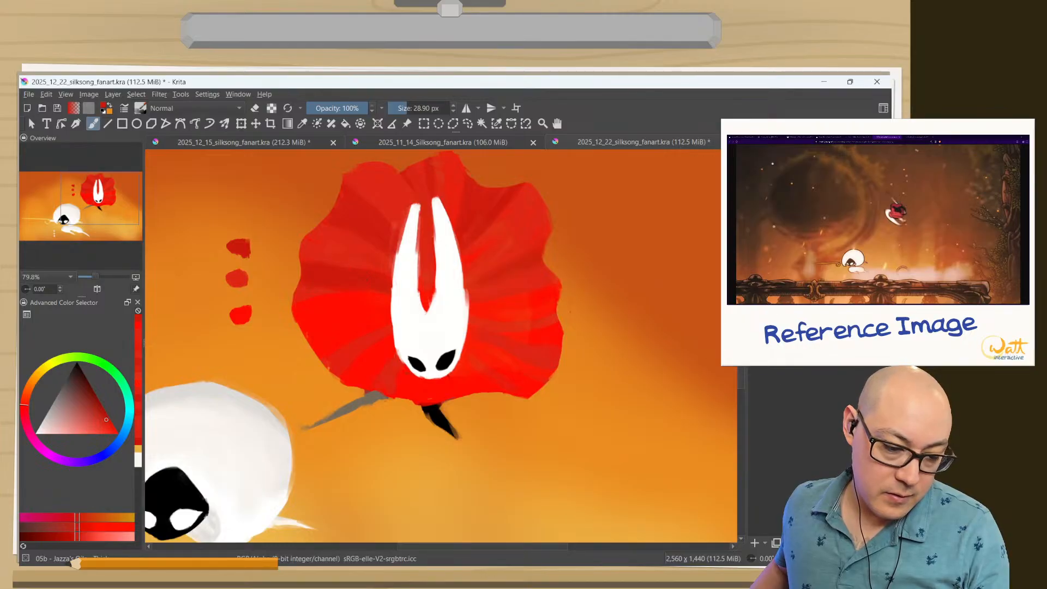
ctrl+click(299, 250)
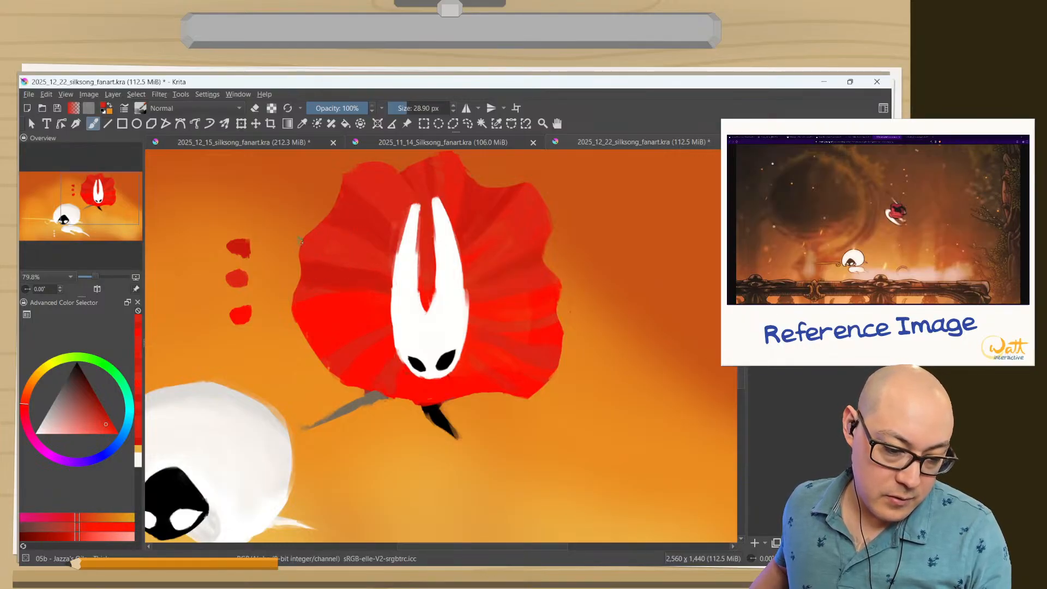
ctrl+click(325, 205)
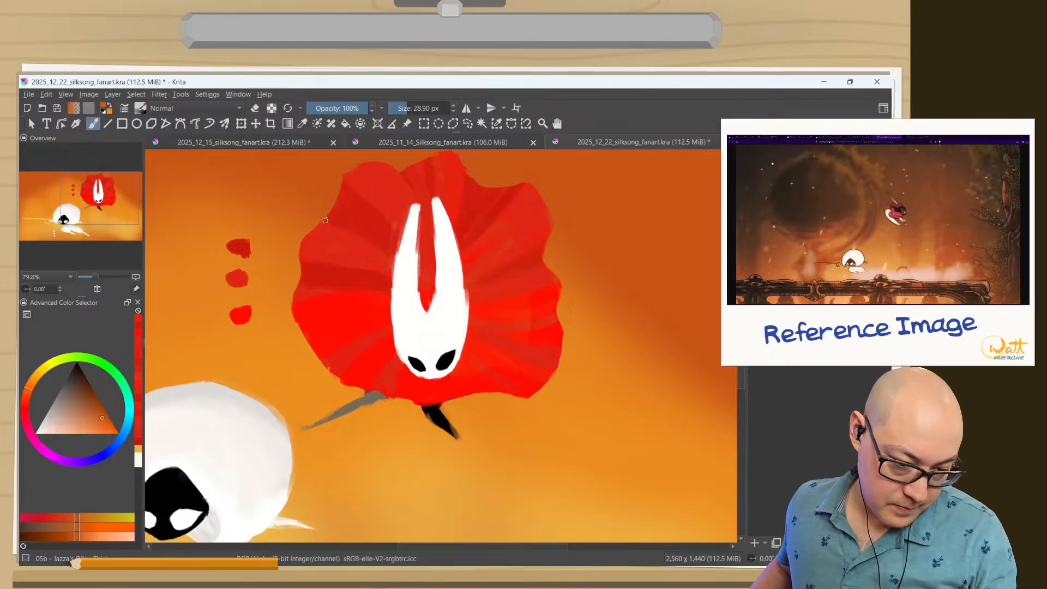
mouse_move(328, 218)
mouse_down()
mouse_move(369, 216)
mouse_move(335, 195)
mouse_up()
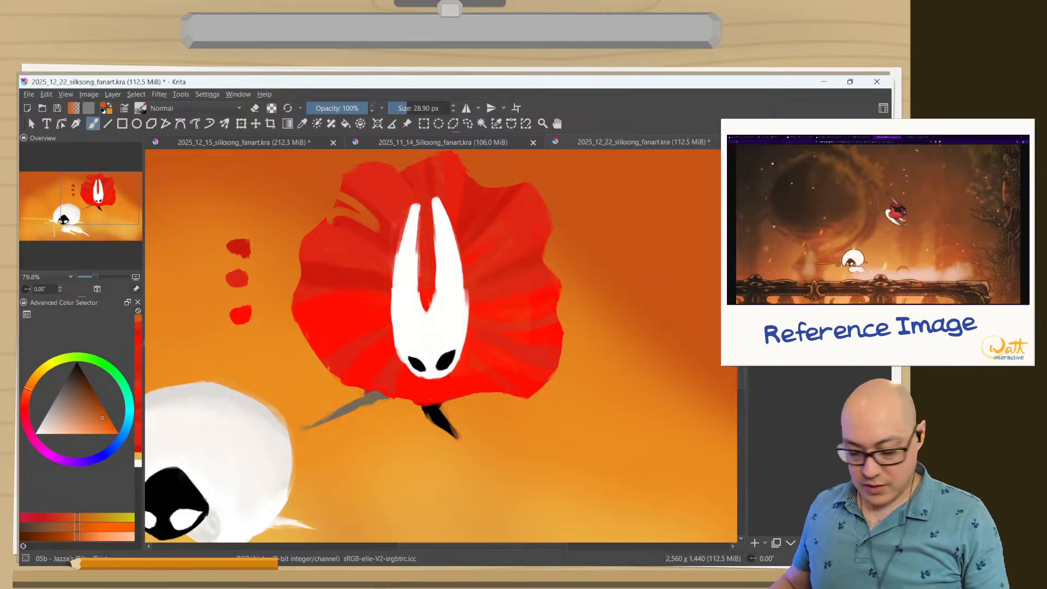
Undo the orange and erased strokes cut into the notch on the cloak's upper left edge.
key(ctrl+z)
mouse_move(354, 215)
mouse_down()
mouse_move(317, 217)
mouse_move(337, 194)
mouse_up()
key(e)
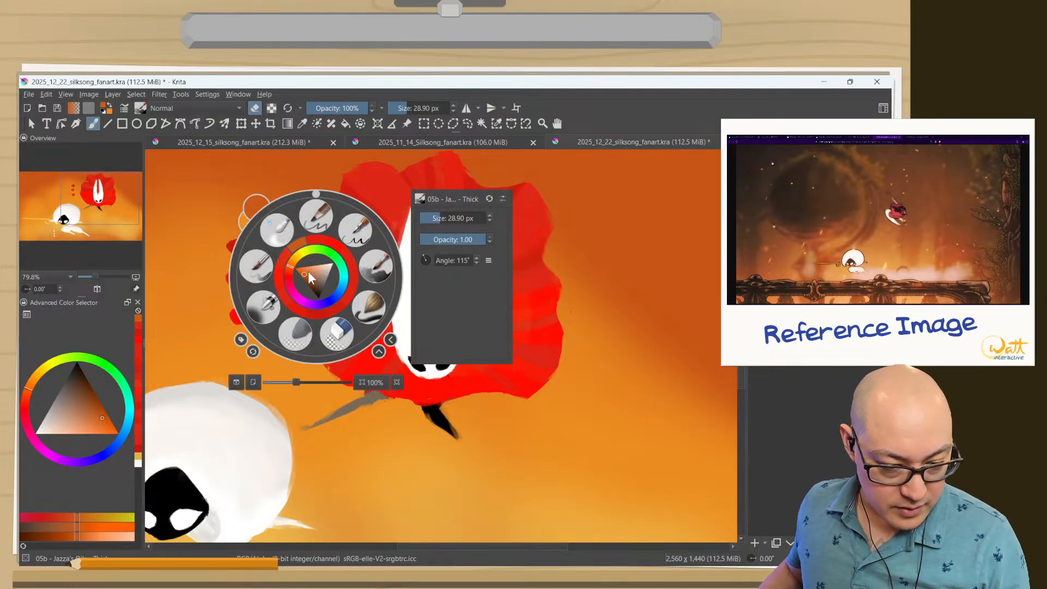
right_click(315, 276)
click(385, 267)
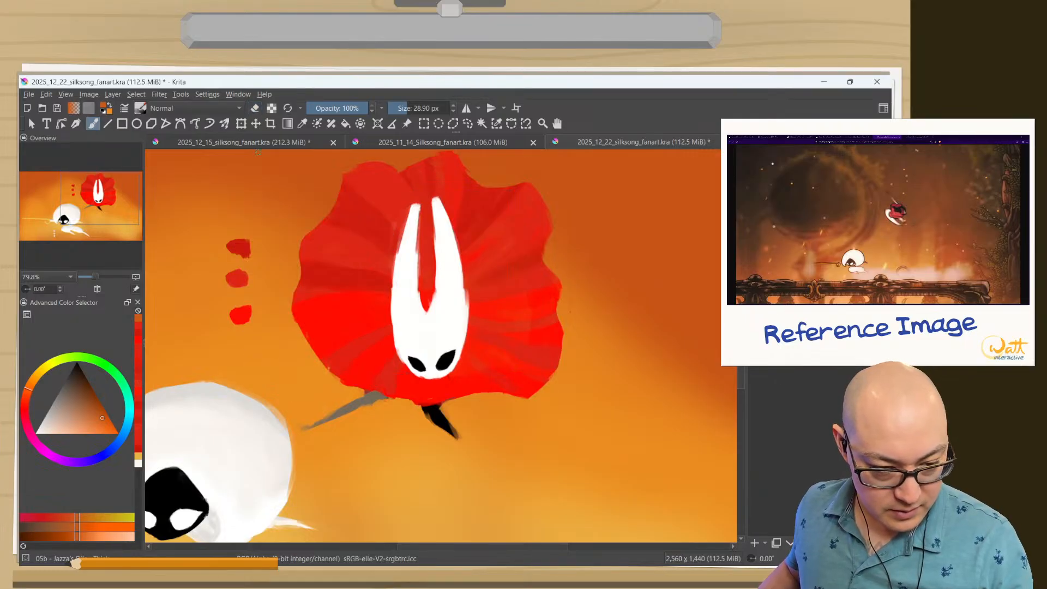
drag(365, 218, 326, 192)
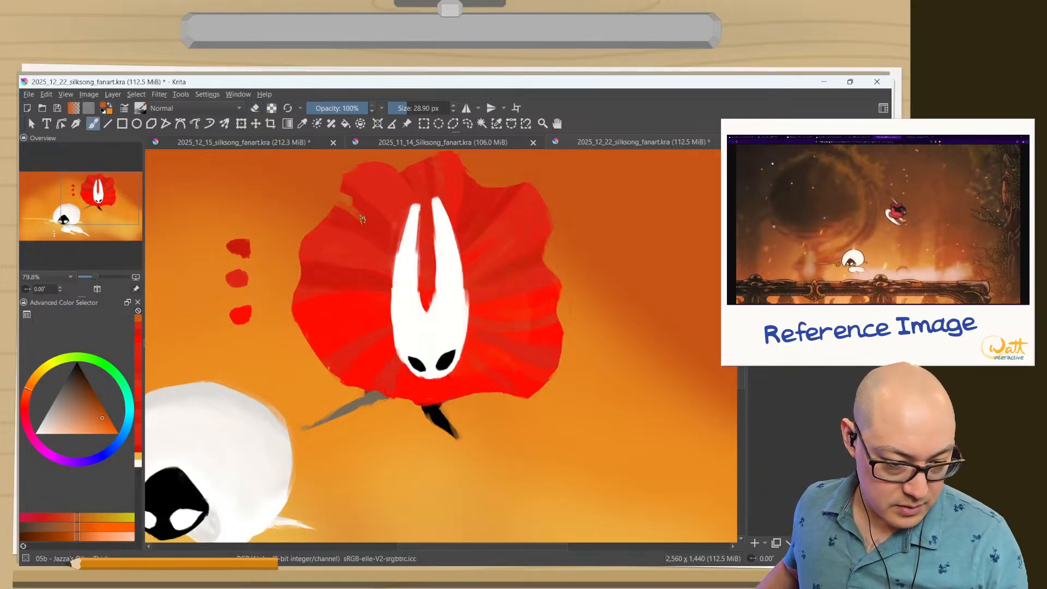
drag(372, 246, 329, 201)
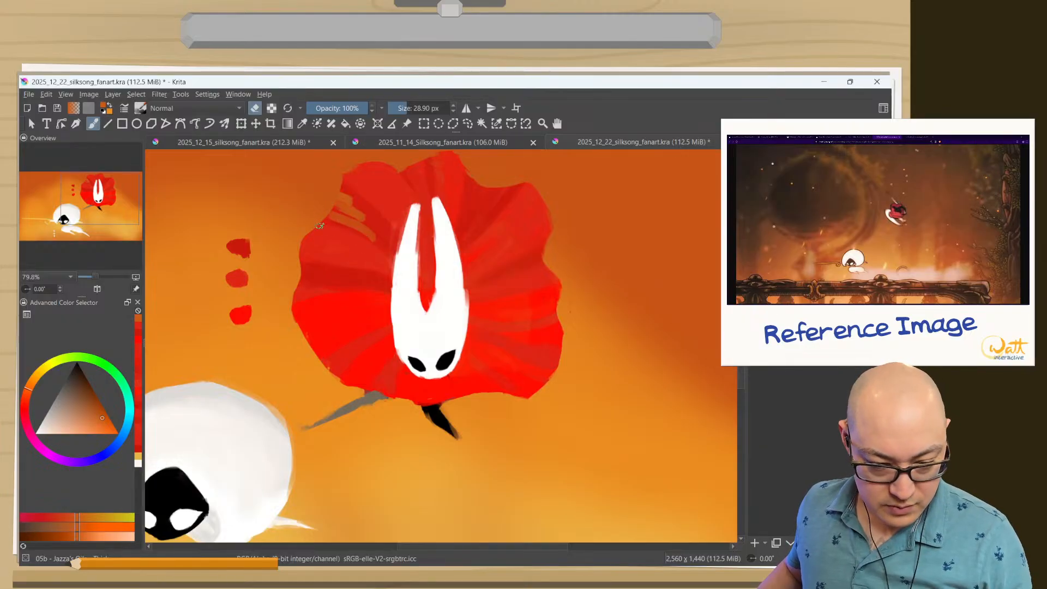
key(ctrl+z)
key(ctrl+z)
key(ctrl+z)
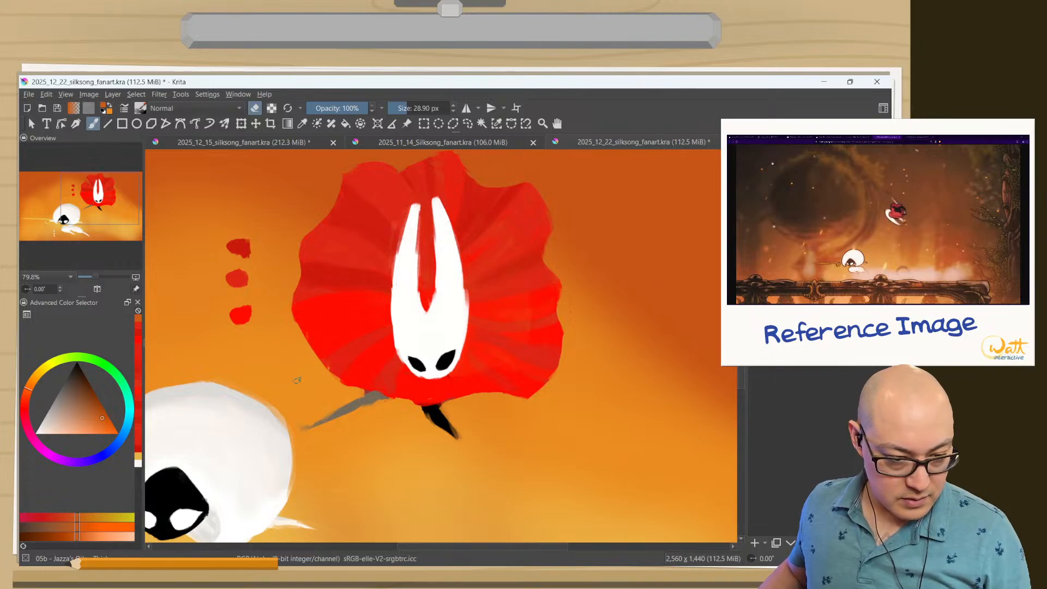
Touch up the cloak's upper left lobe and its lower edge beneath Hornet's face with reds sampled from the cloak.
right_click(287, 376)
click(342, 371)
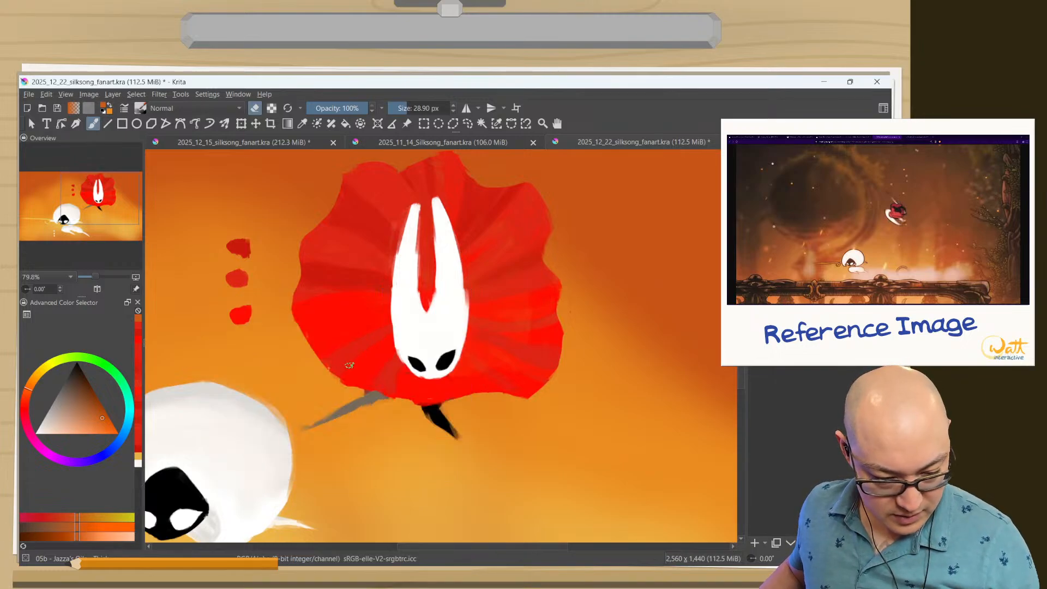
ctrl+click(363, 199)
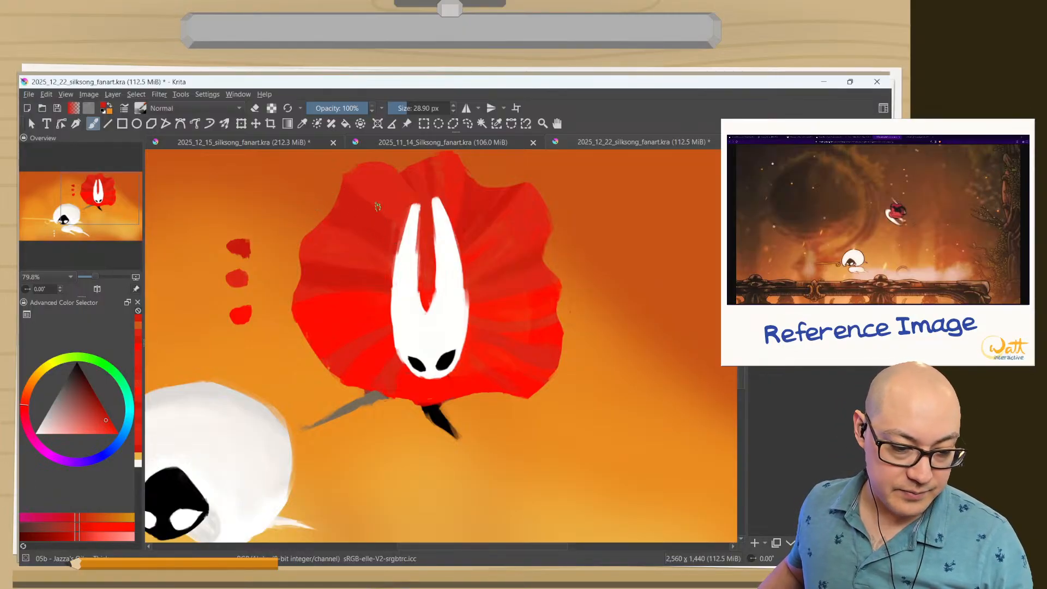
ctrl+click(395, 202)
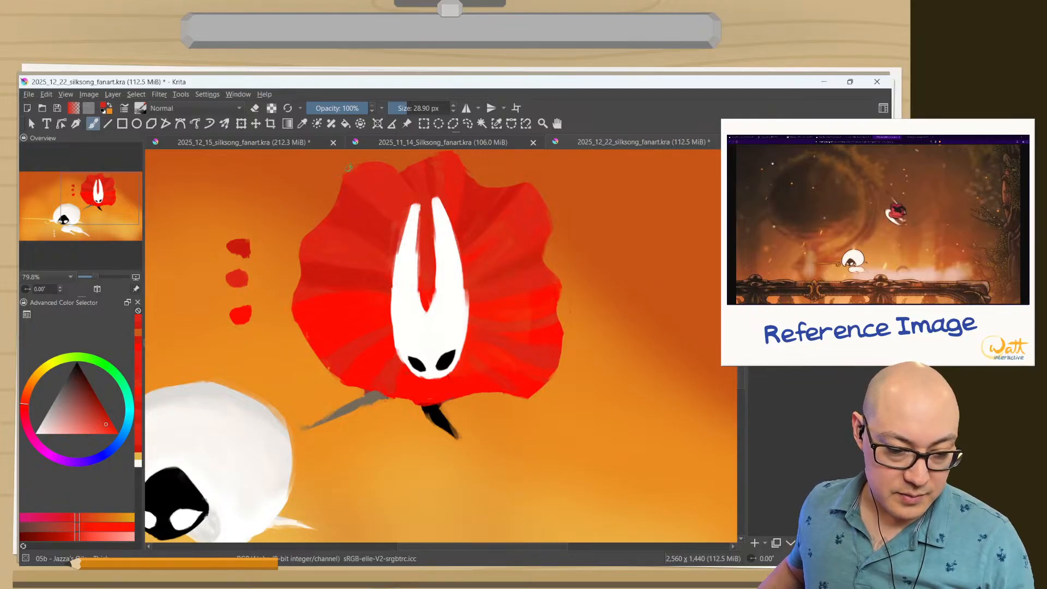
ctrl+click(406, 175)
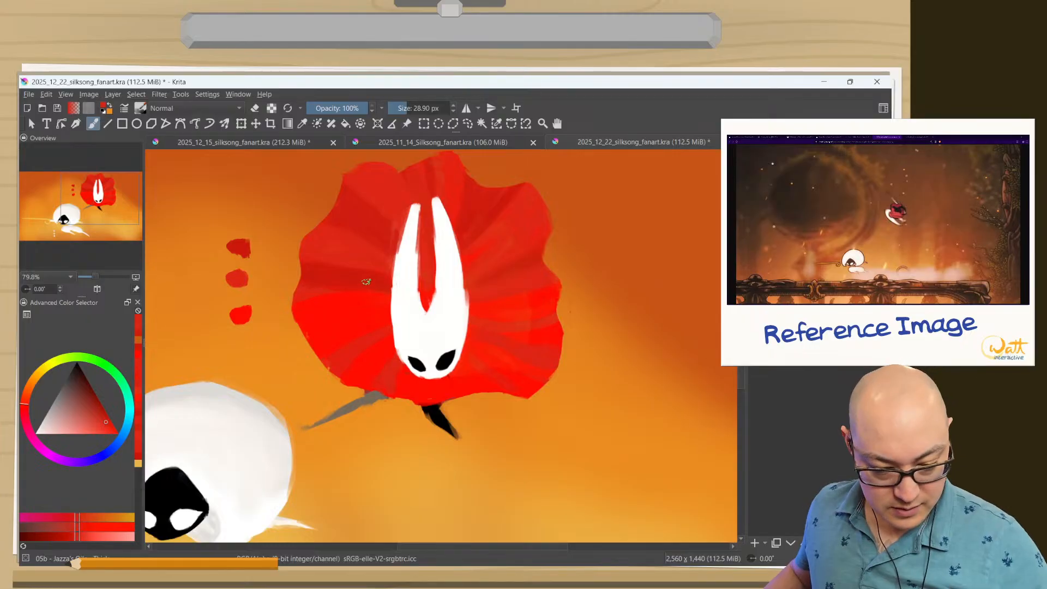
ctrl+click(449, 400)
drag(468, 384, 457, 380)
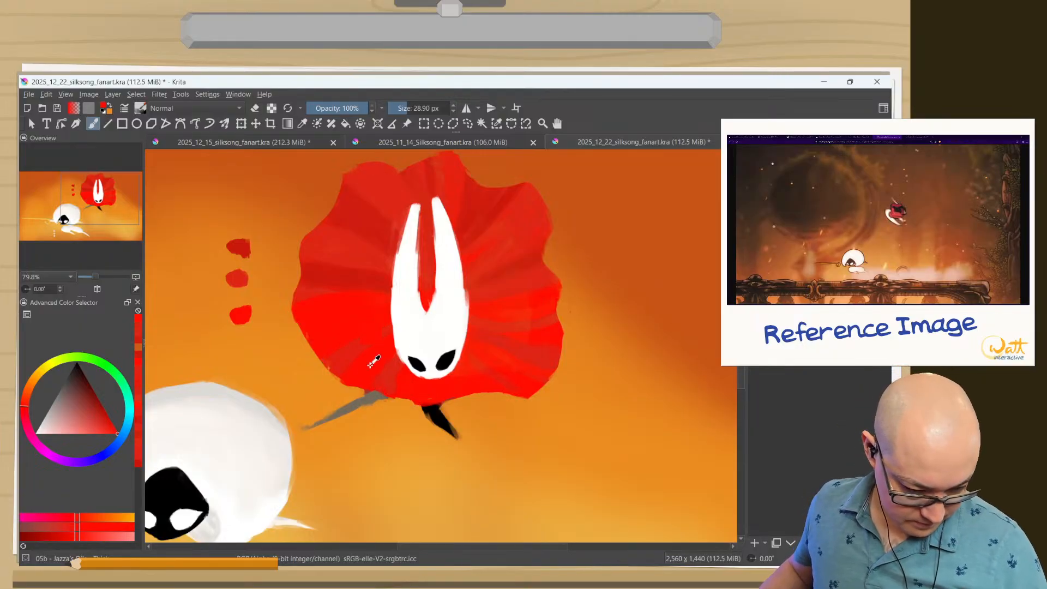
Extend the mid red fold to the cloak's lower left edge with sampled red and erase the overshoot along the outline.
ctrl+click(345, 362)
drag(350, 381, 295, 300)
ctrl+click(332, 360)
mouse_move(292, 357)
mouse_down()
mouse_move(310, 372)
mouse_move(292, 353)
mouse_move(321, 359)
mouse_move(345, 393)
mouse_move(359, 354)
mouse_move(351, 397)
mouse_up()
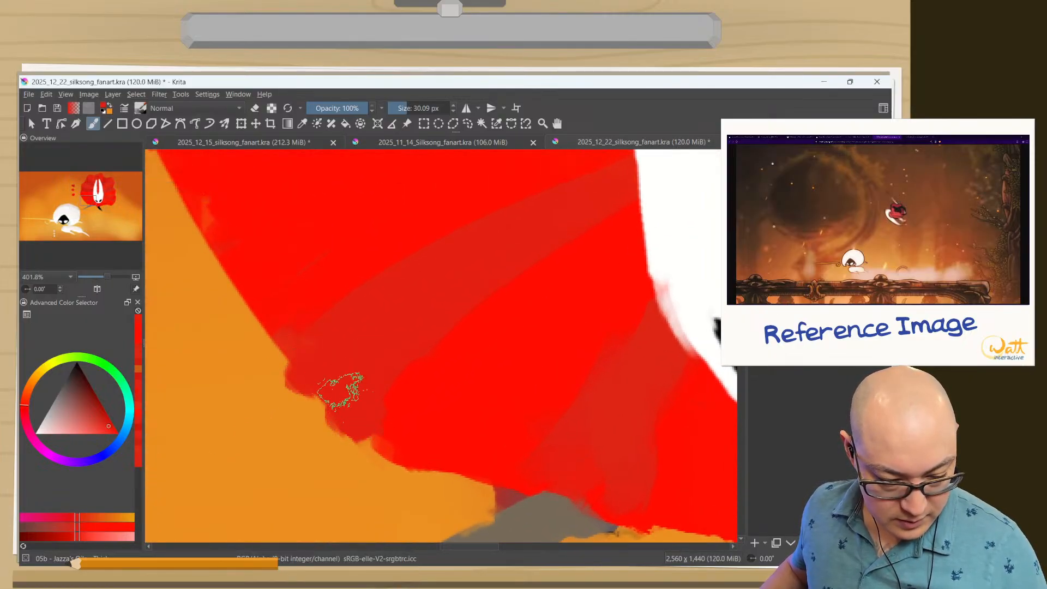
key(e)
mouse_move(275, 377)
mouse_down()
mouse_move(338, 433)
mouse_move(344, 456)
mouse_move(343, 433)
mouse_up()
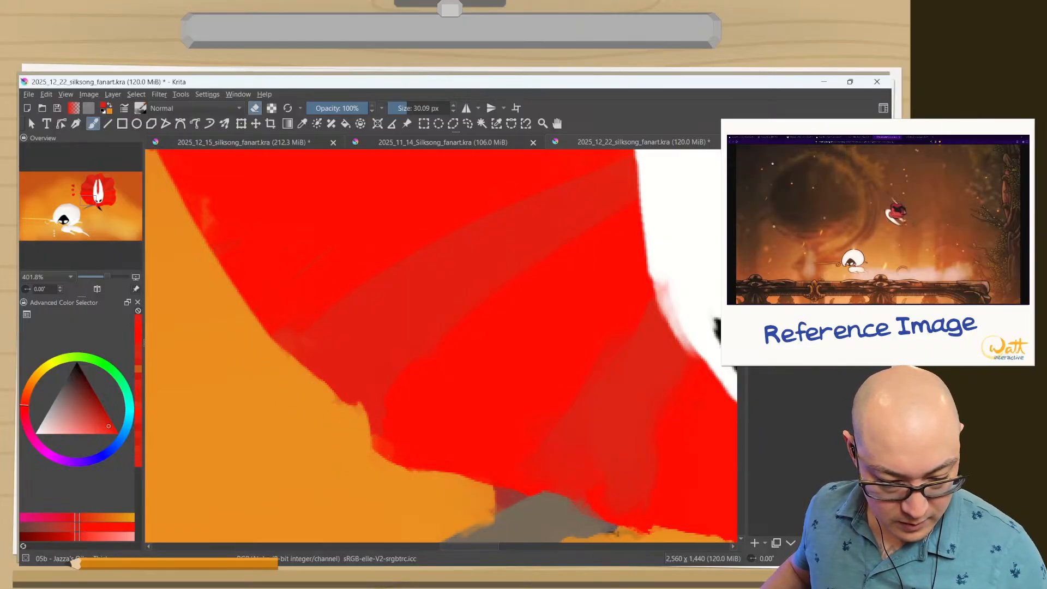
Fill the area below that fold with sampled bright red and erase the ragged edge of the cloak there.
ctrl+click(419, 365)
key(e)
mouse_move(402, 406)
mouse_down()
mouse_move(398, 395)
mouse_move(400, 448)
mouse_up()
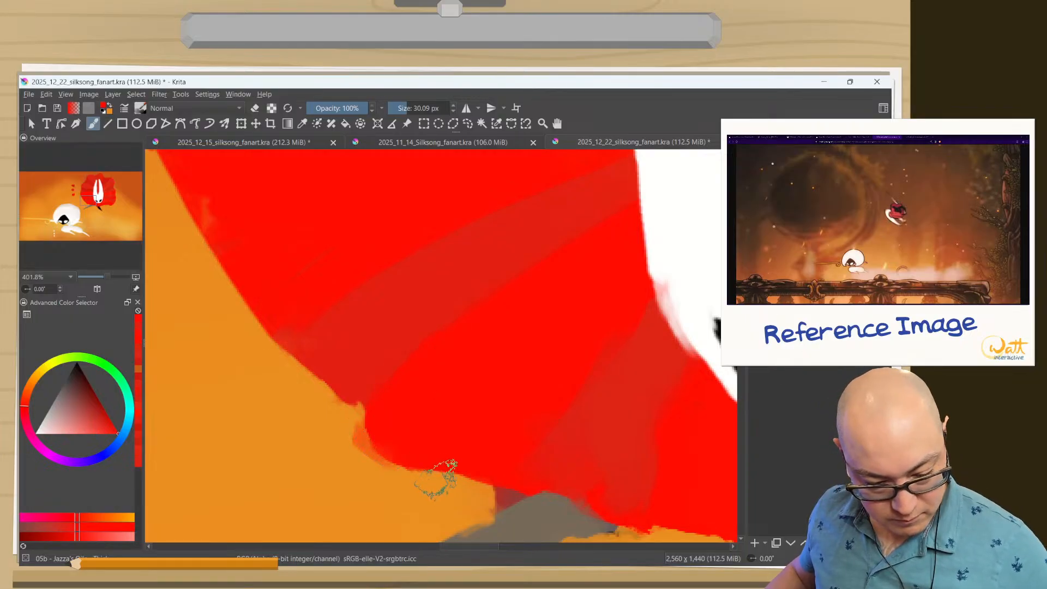
key(e)
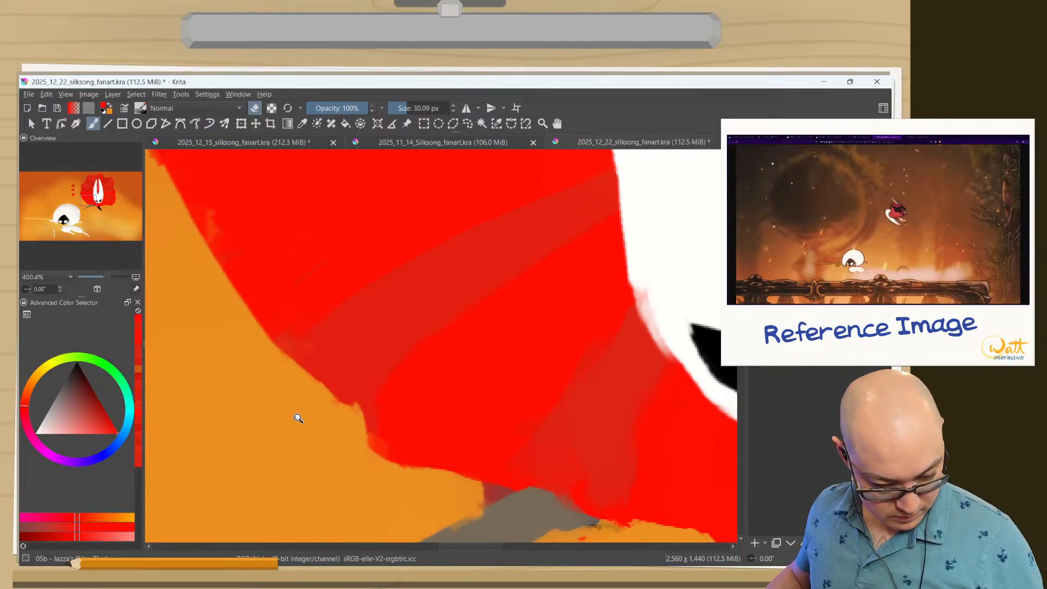
scroll(288, 407, down, 6)
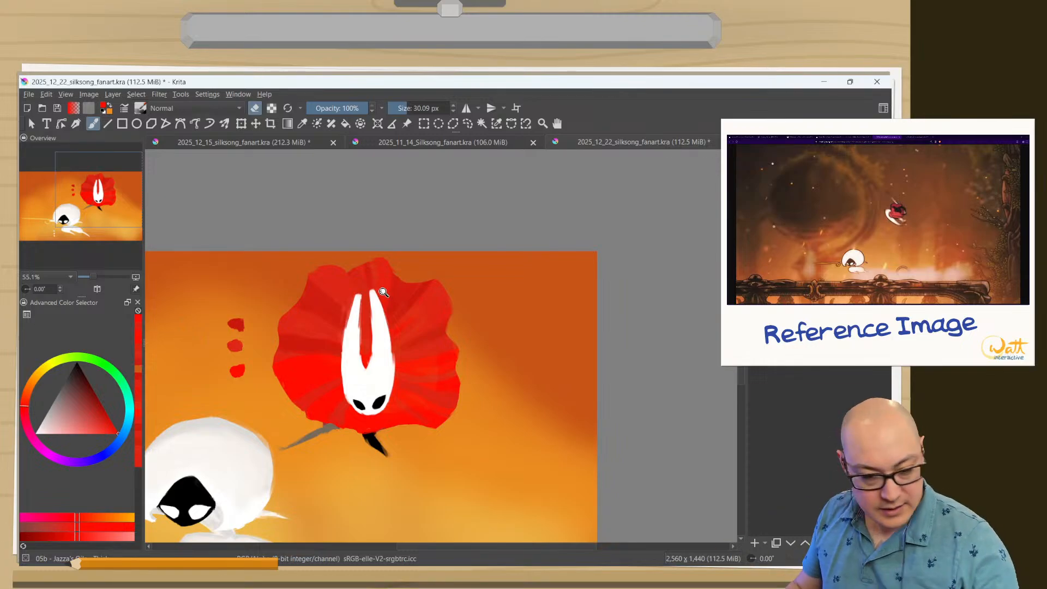
Darken the central fold above Hornet's horns with sampled dark red and brighten the upper left lobe beside it.
scroll(384, 293, up, 5)
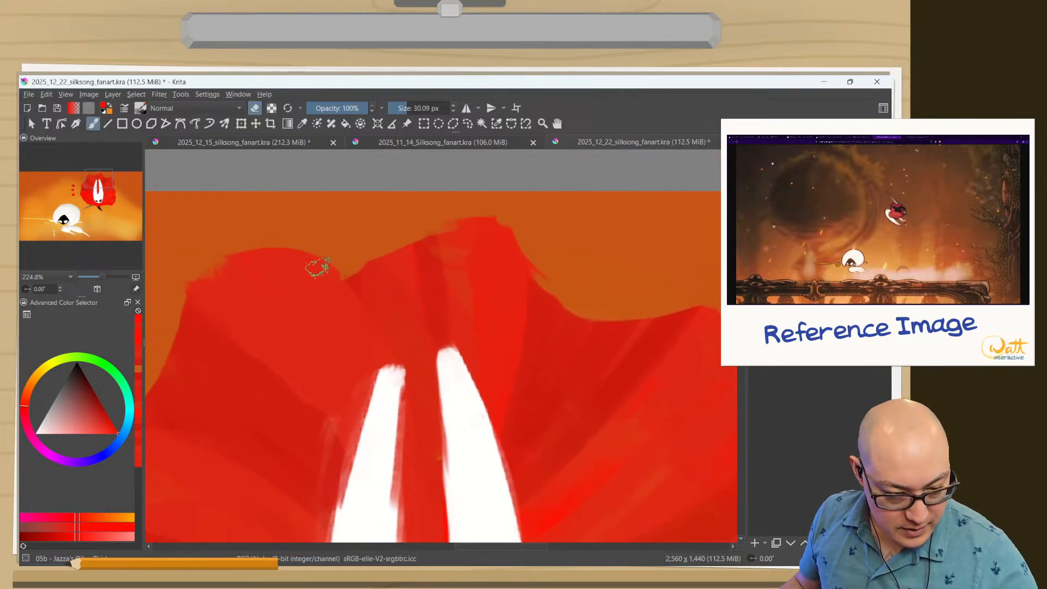
ctrl+click(544, 364)
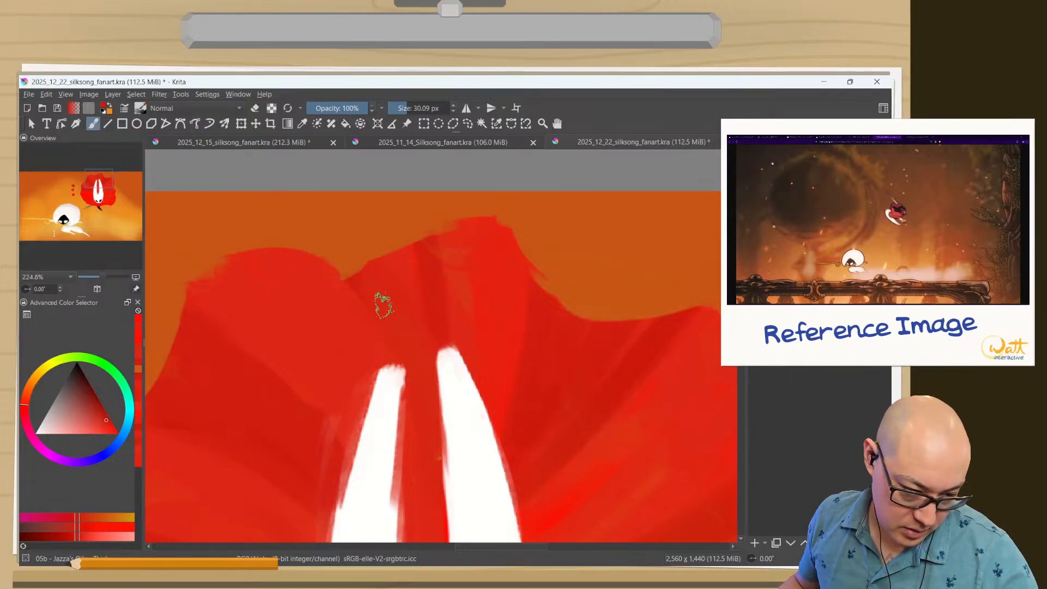
mouse_move(384, 305)
mouse_down()
mouse_move(360, 290)
mouse_move(389, 343)
mouse_move(349, 285)
mouse_move(382, 322)
mouse_move(390, 412)
mouse_up()
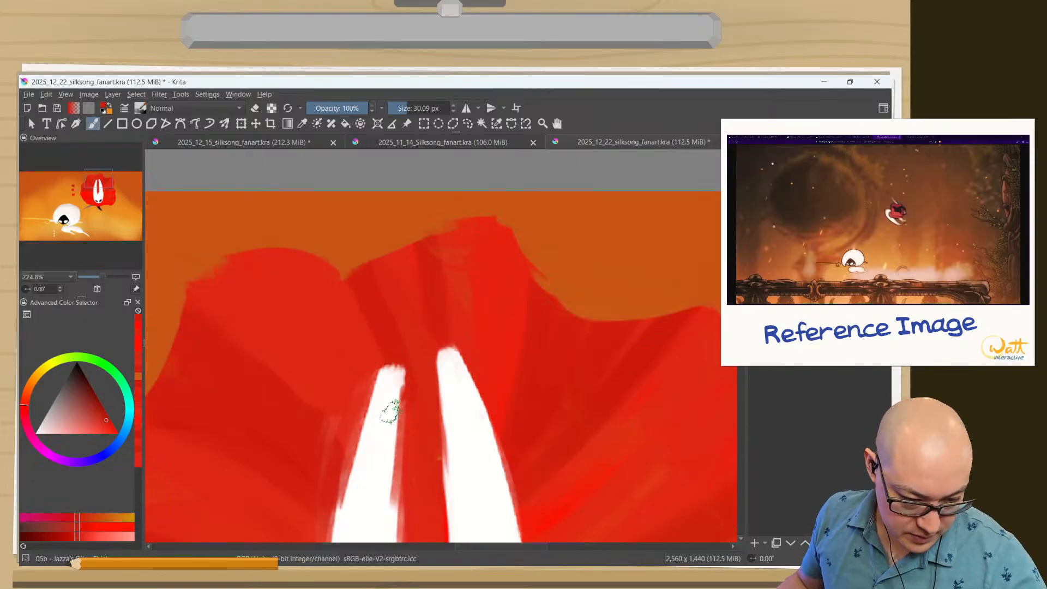
drag(411, 459, 383, 293)
drag(407, 373, 364, 264)
drag(423, 334, 401, 267)
mouse_move(425, 316)
mouse_down()
mouse_move(410, 260)
mouse_move(434, 302)
mouse_move(463, 245)
mouse_move(482, 376)
mouse_move(479, 225)
mouse_move(479, 404)
mouse_up()
ctrl+click(460, 256)
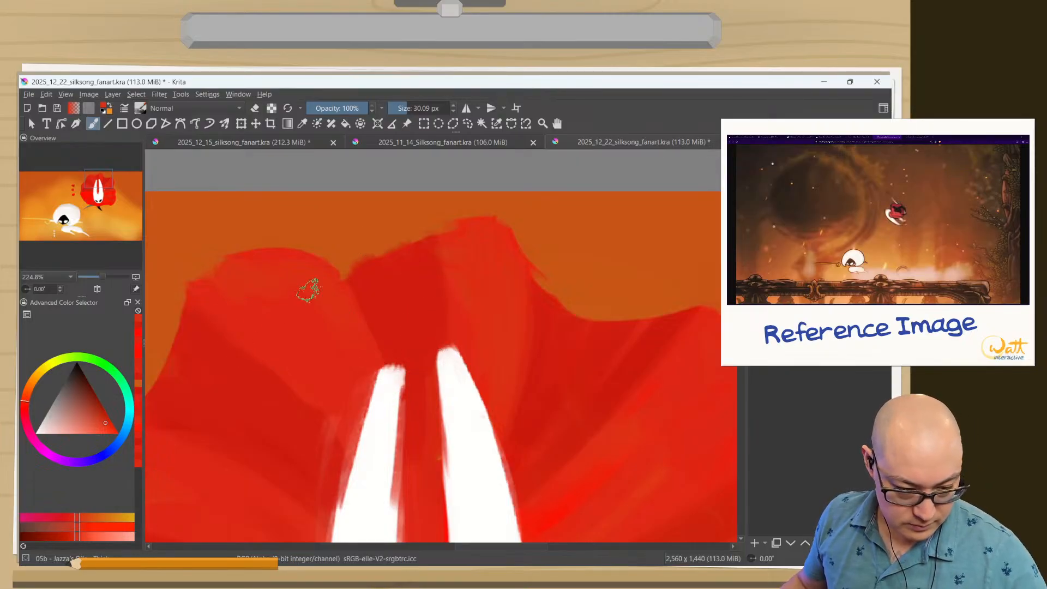
Repaint the gap between Hornet's horns with dark red sampled from the fold above them.
ctrl+click(426, 380)
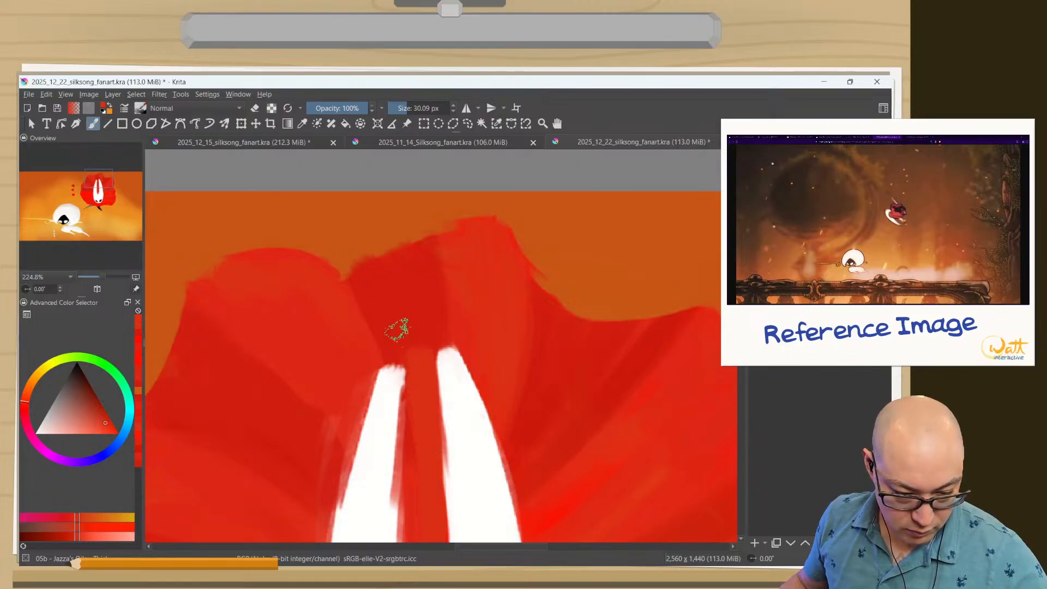
ctrl+click(404, 268)
mouse_move(403, 312)
mouse_down()
mouse_move(444, 507)
mouse_move(435, 568)
mouse_up()
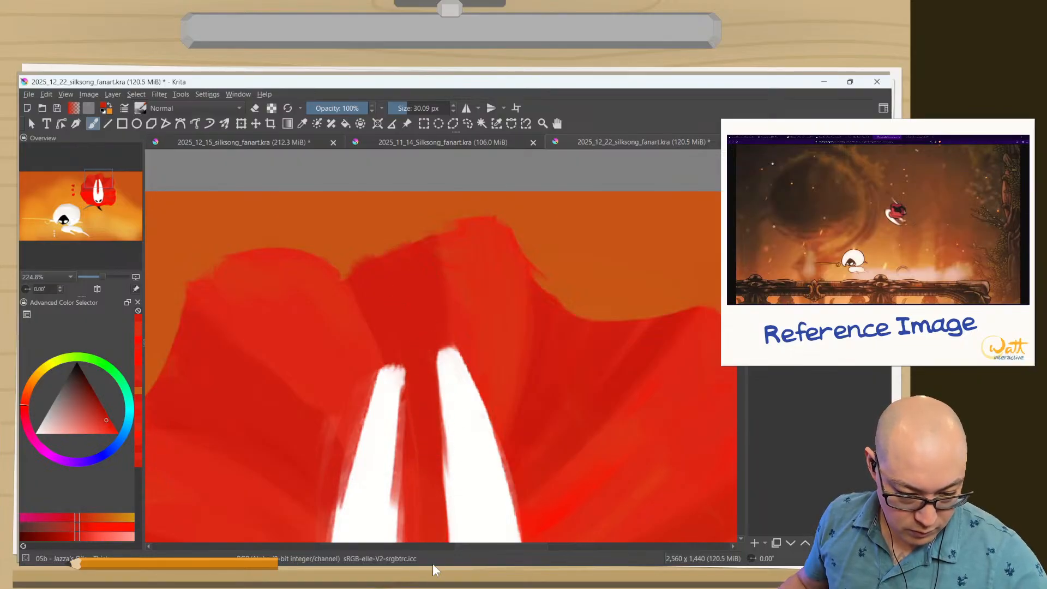
mouse_move(431, 455)
mouse_down()
mouse_move(439, 293)
mouse_move(436, 466)
mouse_move(434, 241)
mouse_up()
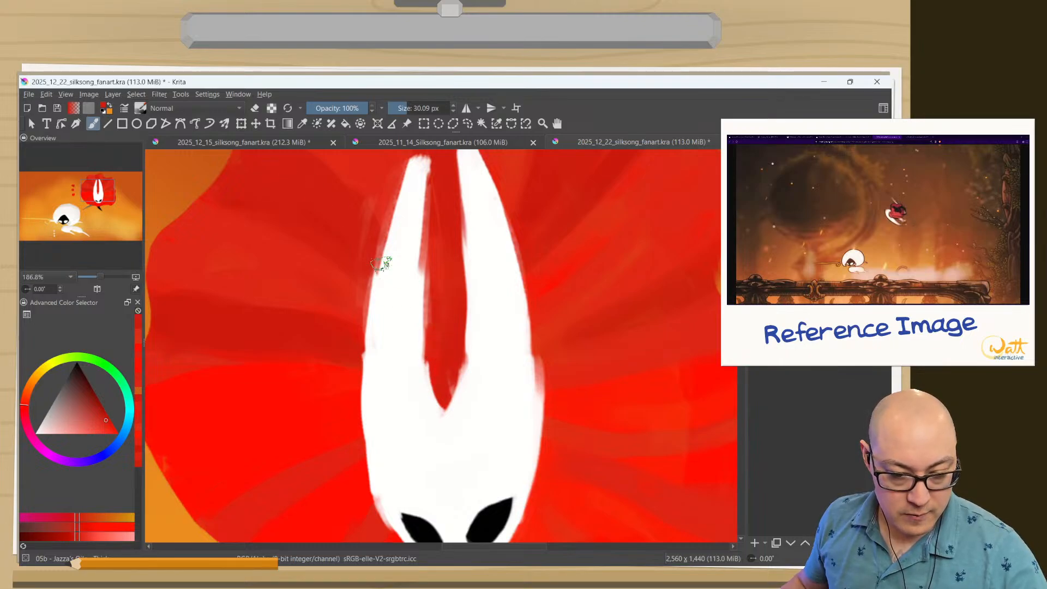
Paint thin bright red highlights on the cloak's left, upper left and top folds with a 22.50 px brush and erase the overshoot.
ctrl+click(588, 228)
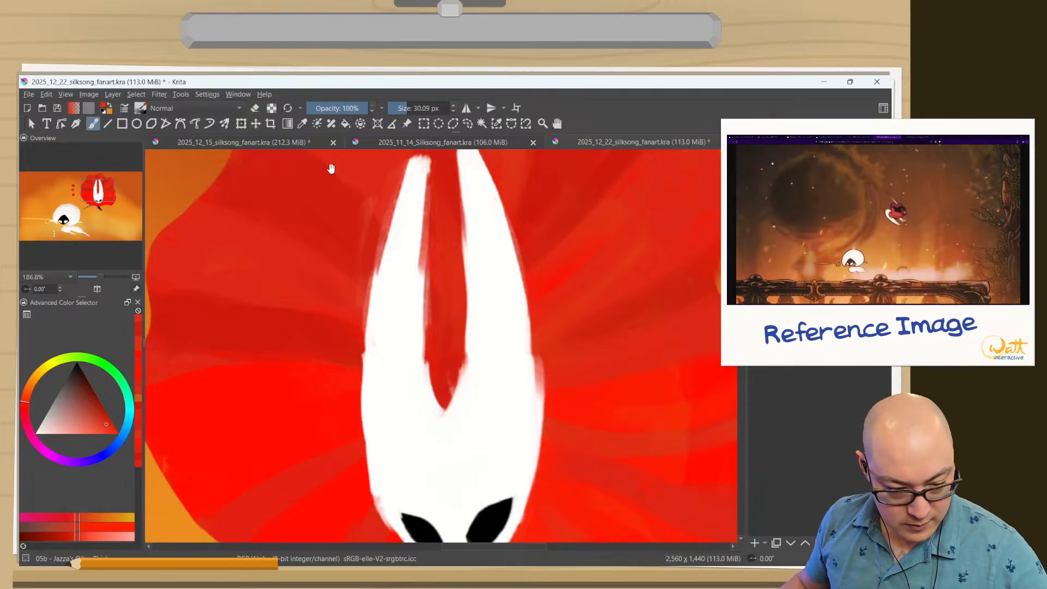
ctrl+click(267, 419)
drag(286, 391, 294, 429)
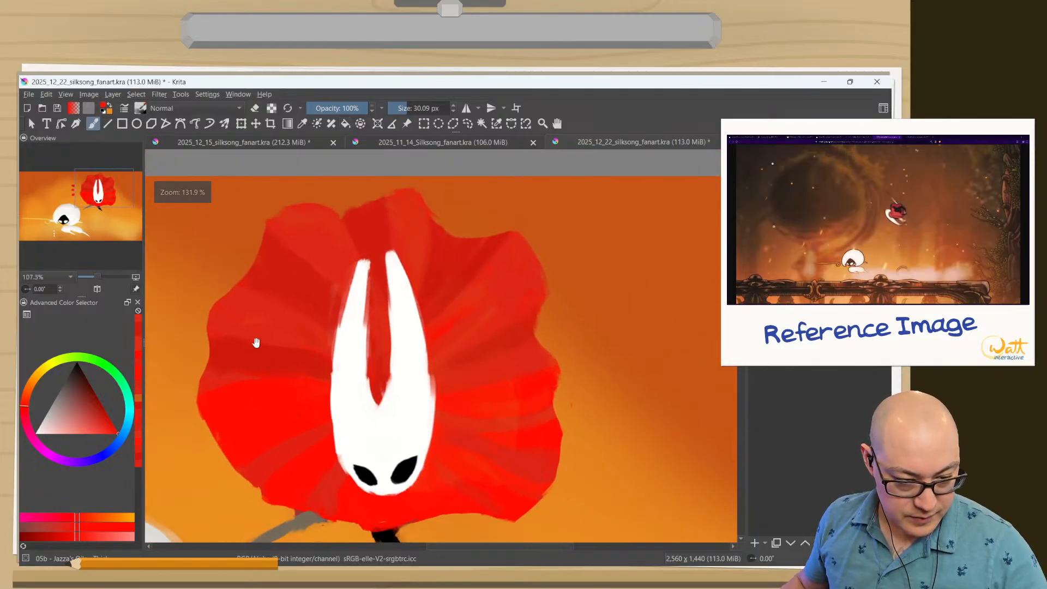
drag(288, 324, 279, 328)
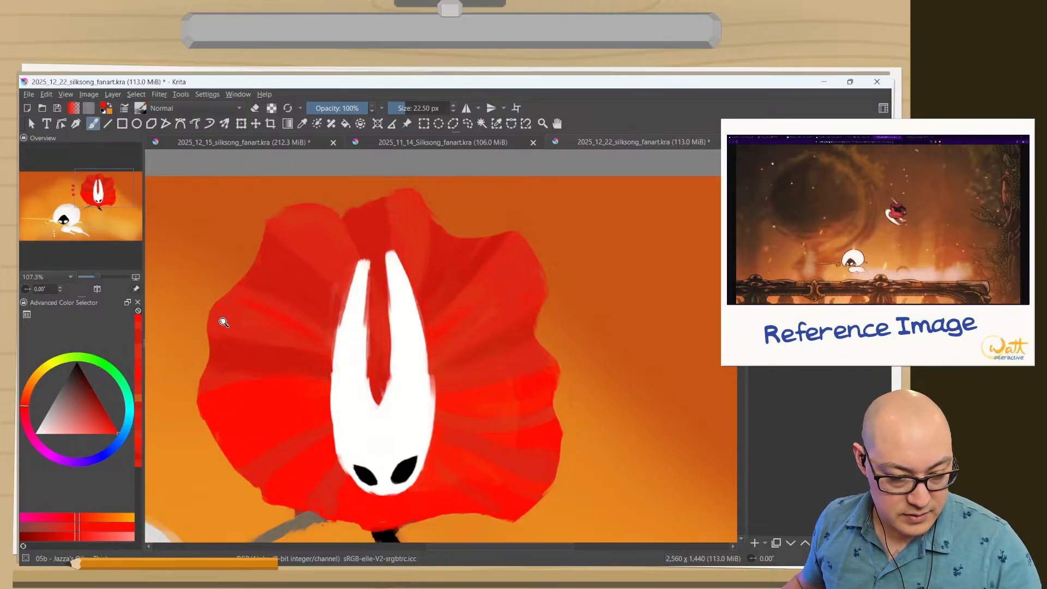
mouse_move(285, 335)
mouse_down()
mouse_move(305, 344)
mouse_move(218, 320)
mouse_move(318, 346)
mouse_move(201, 318)
mouse_up()
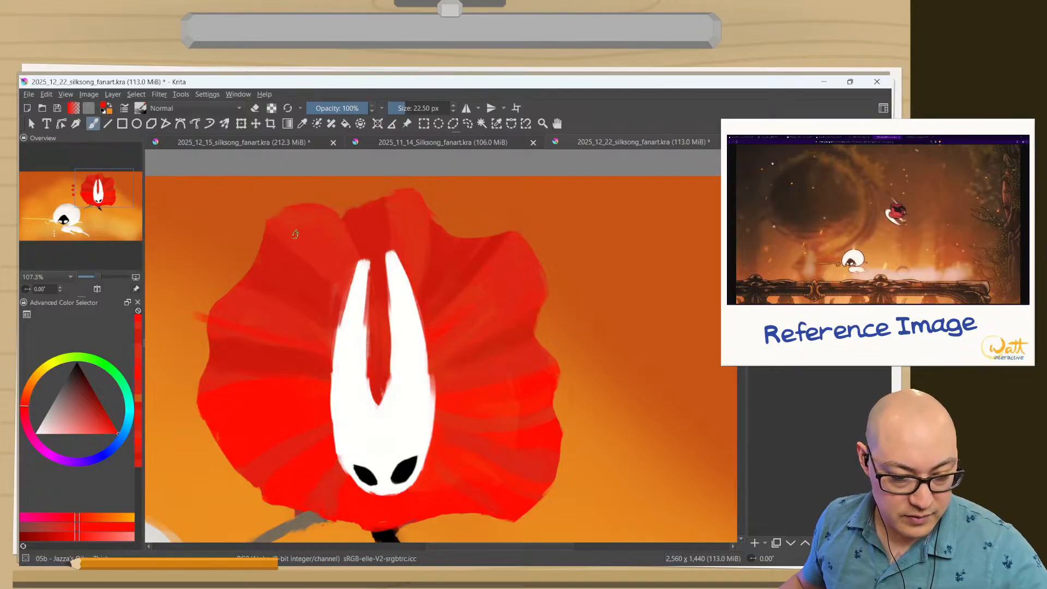
mouse_move(343, 280)
mouse_down()
mouse_move(273, 216)
mouse_move(358, 302)
mouse_up()
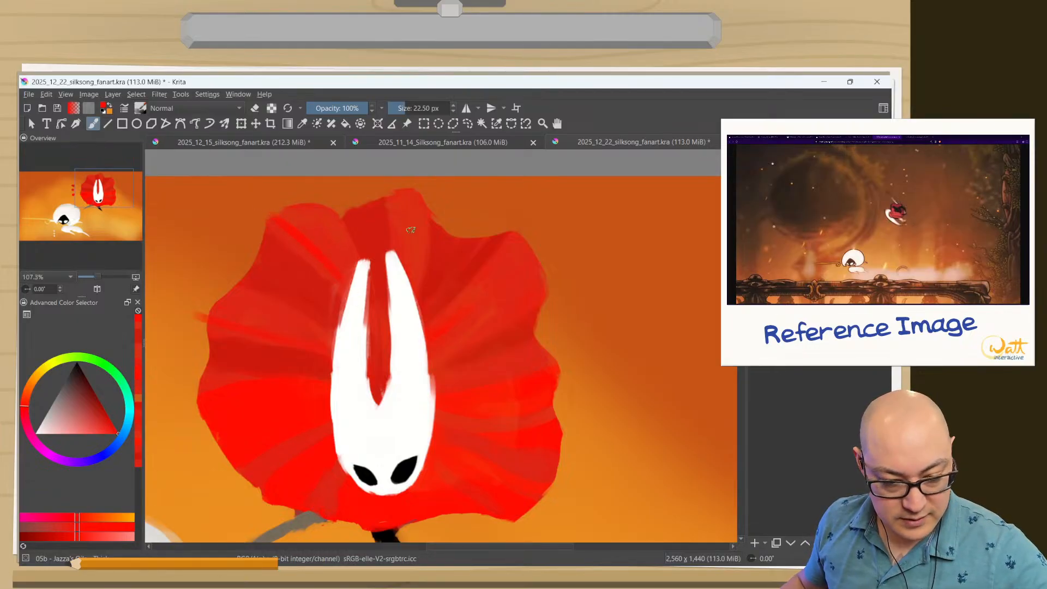
drag(415, 200, 408, 257)
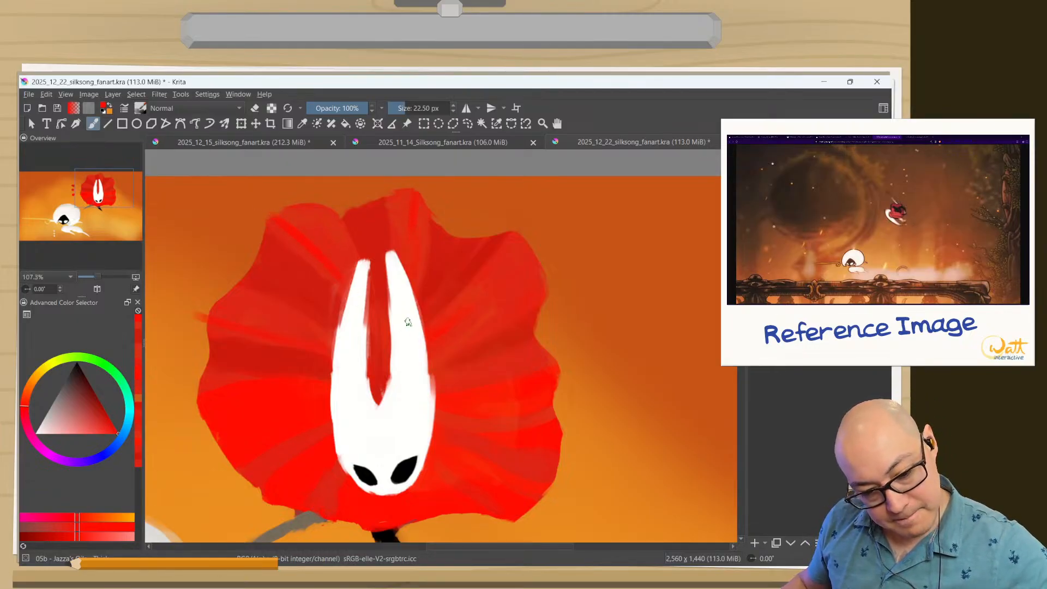
key(e)
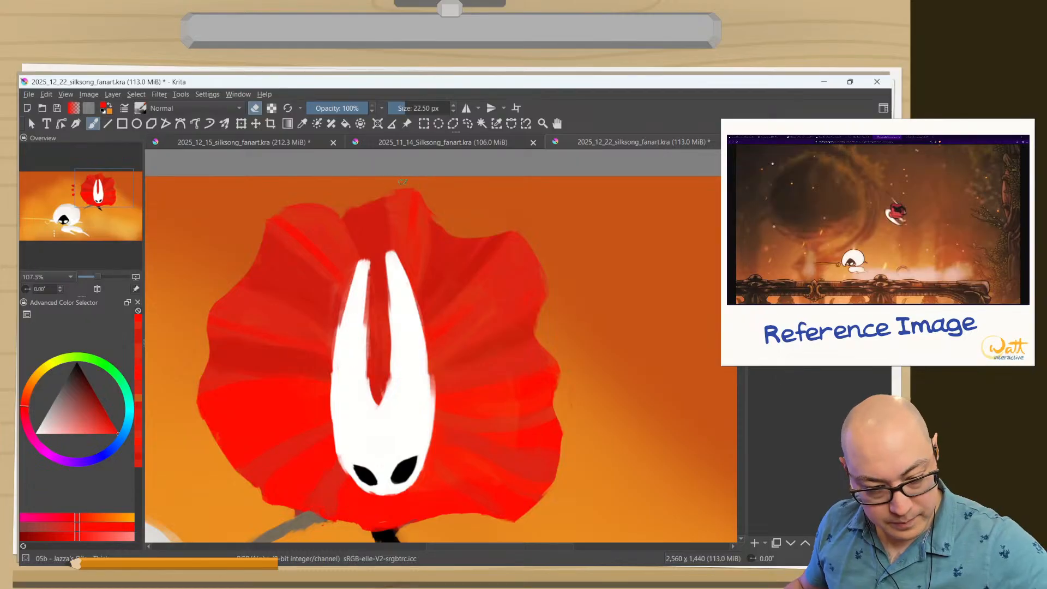
Mix a light beige from the sampled grey and paint a highlight along the grey spike below the cloak's lower left edge.
drag(261, 458, 358, 399)
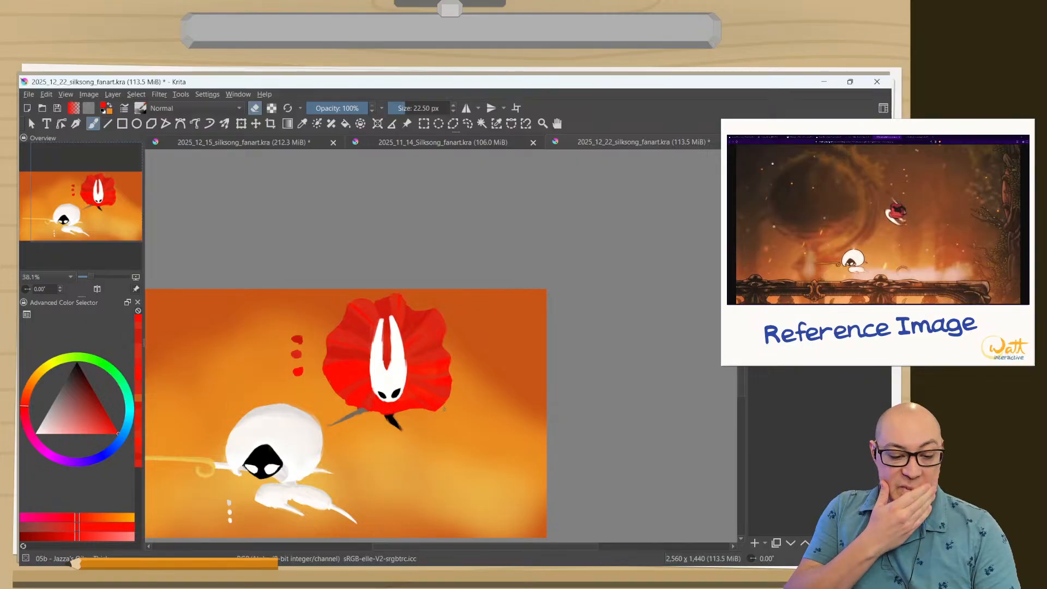
drag(334, 373, 358, 320)
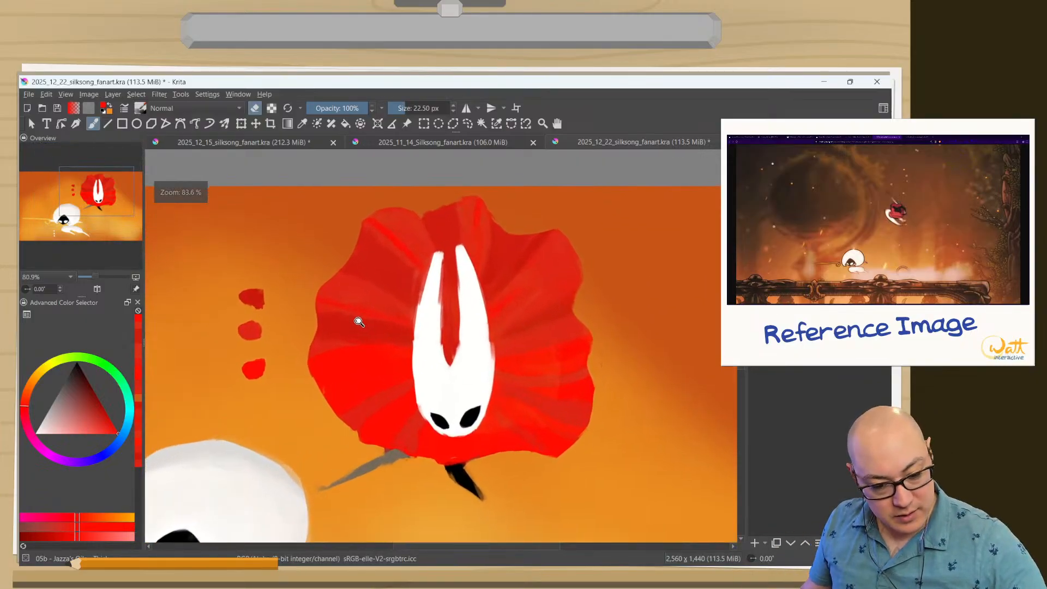
drag(418, 405, 482, 260)
drag(465, 309, 494, 268)
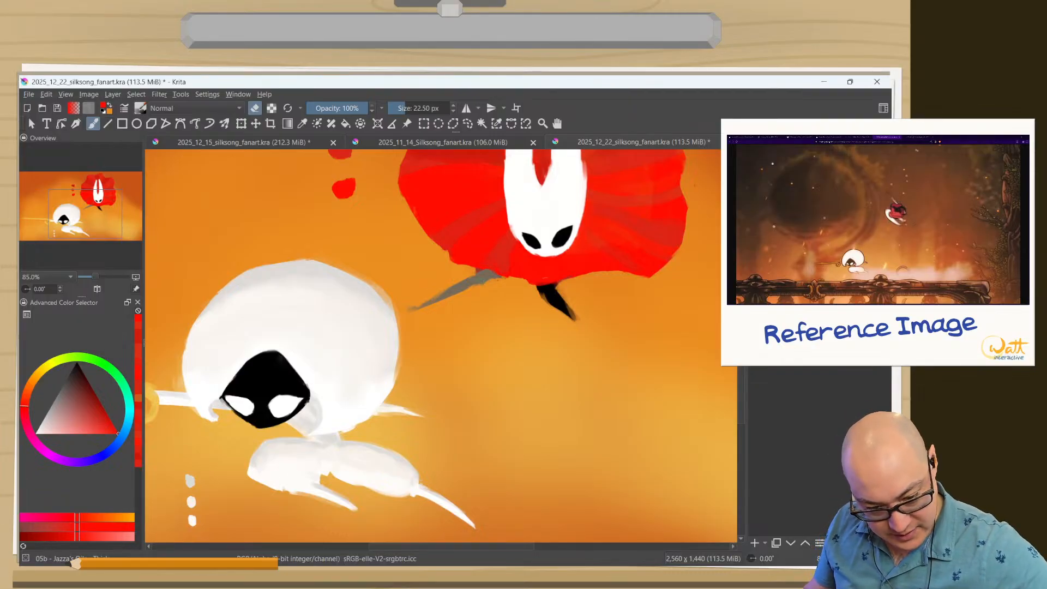
ctrl+click(473, 278)
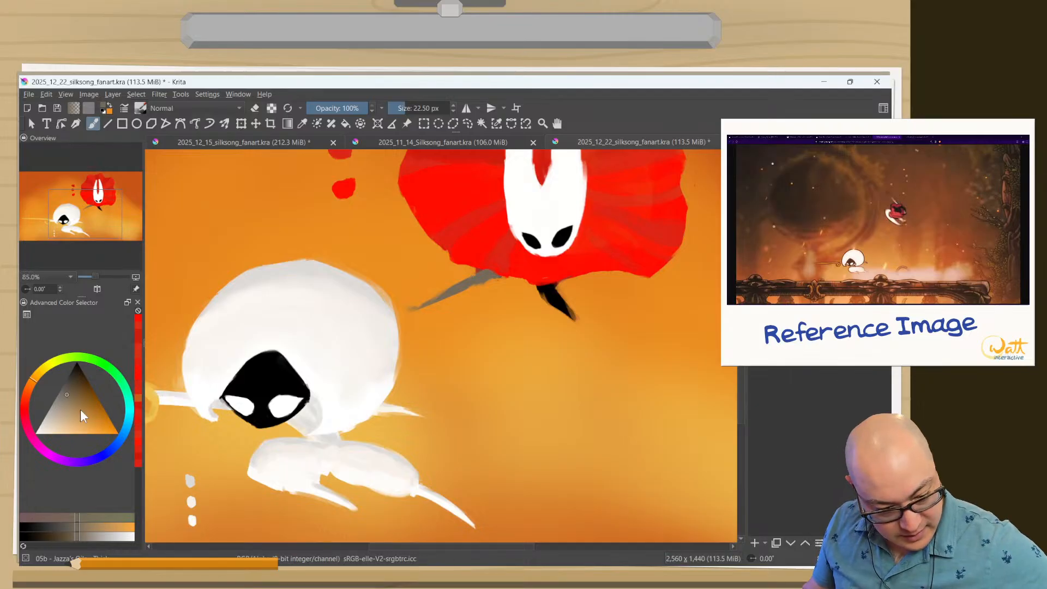
click(60, 426)
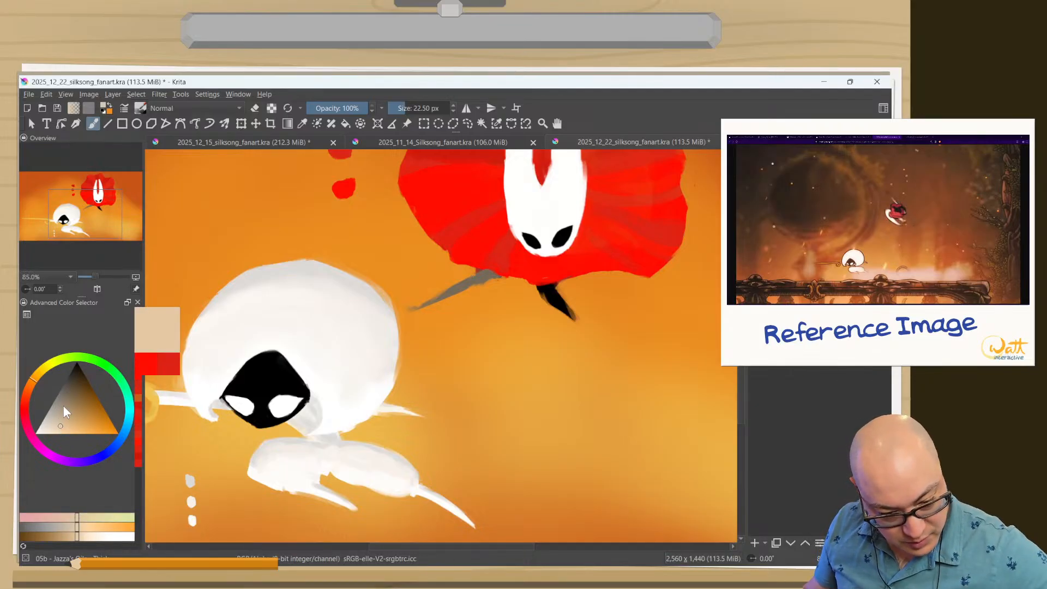
mouse_move(498, 275)
mouse_down()
mouse_move(426, 306)
mouse_move(494, 274)
mouse_up()
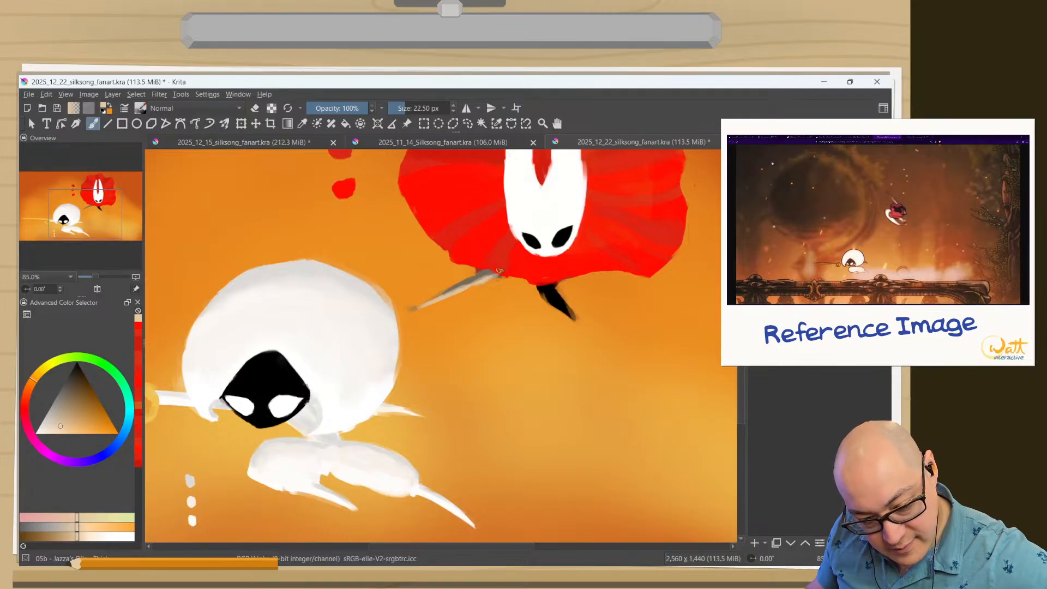
Touch up the cloak's lower edge where the grey spike meets it, using red sampled from the cloak.
ctrl+click(500, 270)
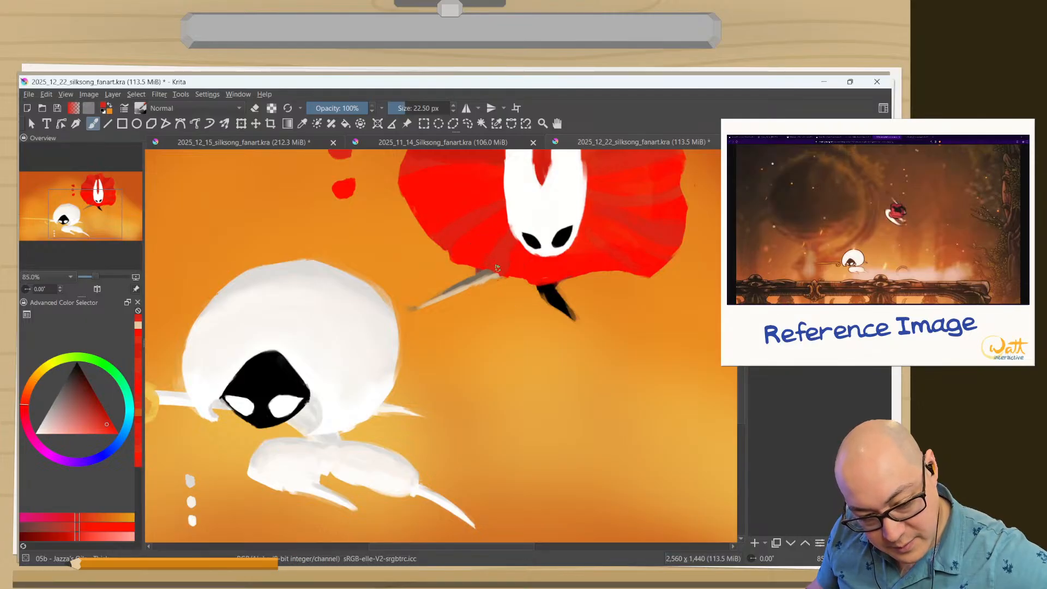
key(e)
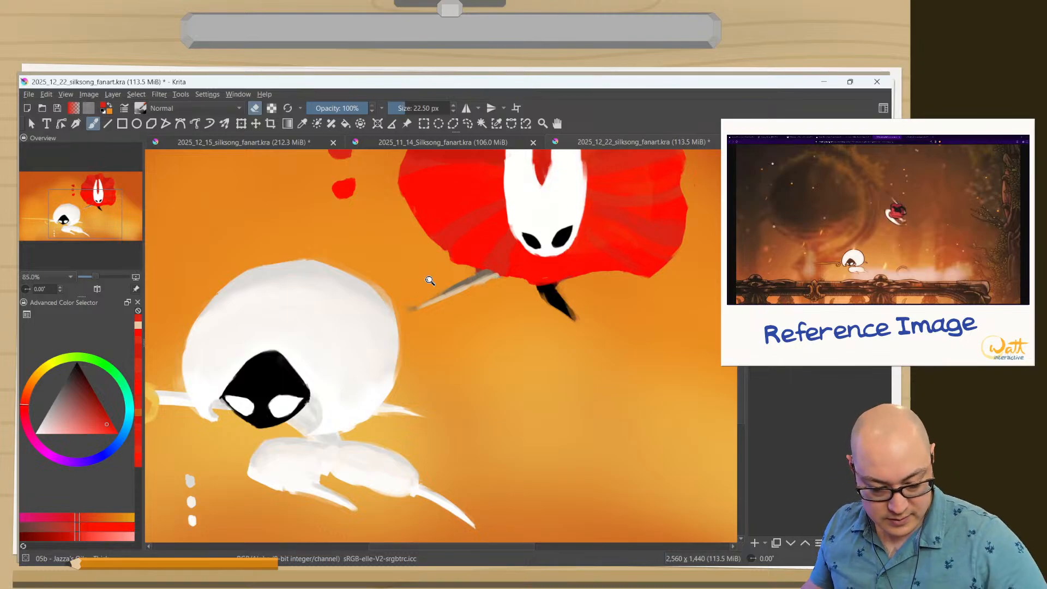
scroll(268, 443, down, 5)
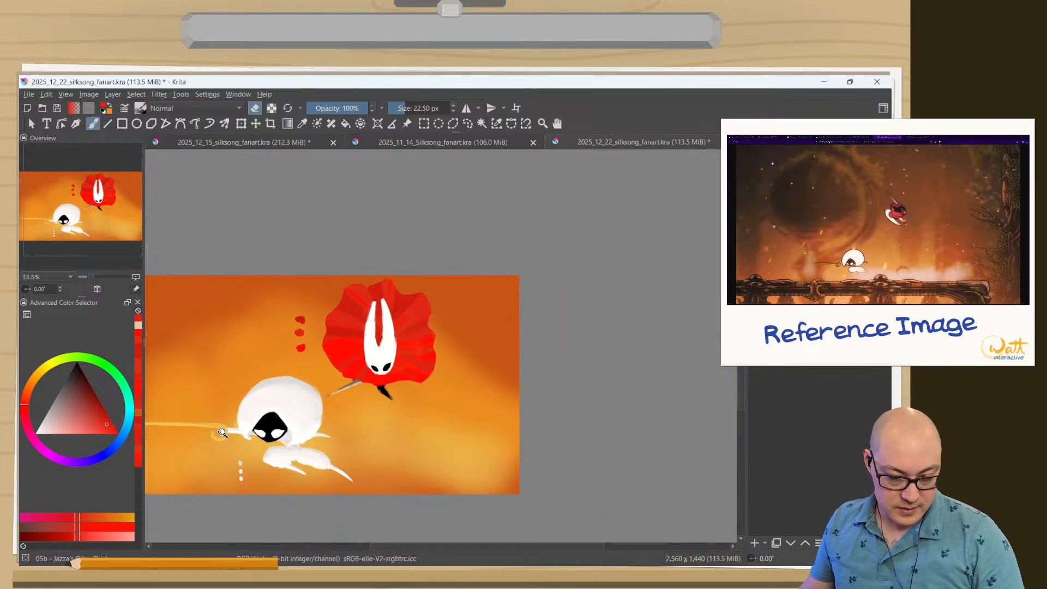
Move the Hornet artwork slightly to the right and up on the canvas with the Move tool.
drag(228, 431, 229, 446)
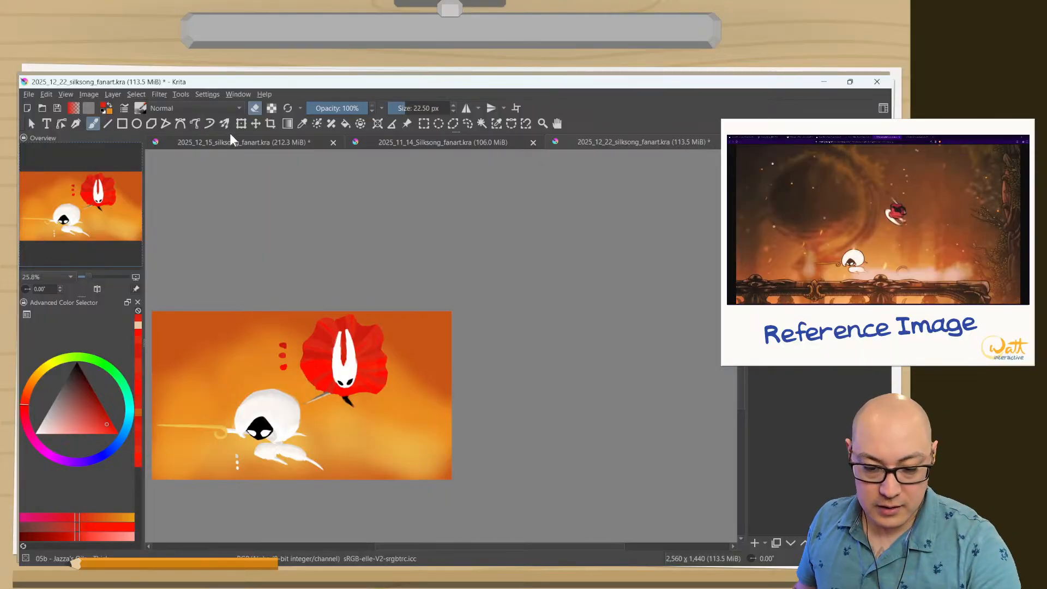
click(255, 124)
mouse_move(329, 387)
mouse_down()
mouse_move(341, 383)
mouse_move(335, 412)
mouse_move(312, 387)
mouse_move(292, 401)
mouse_up()
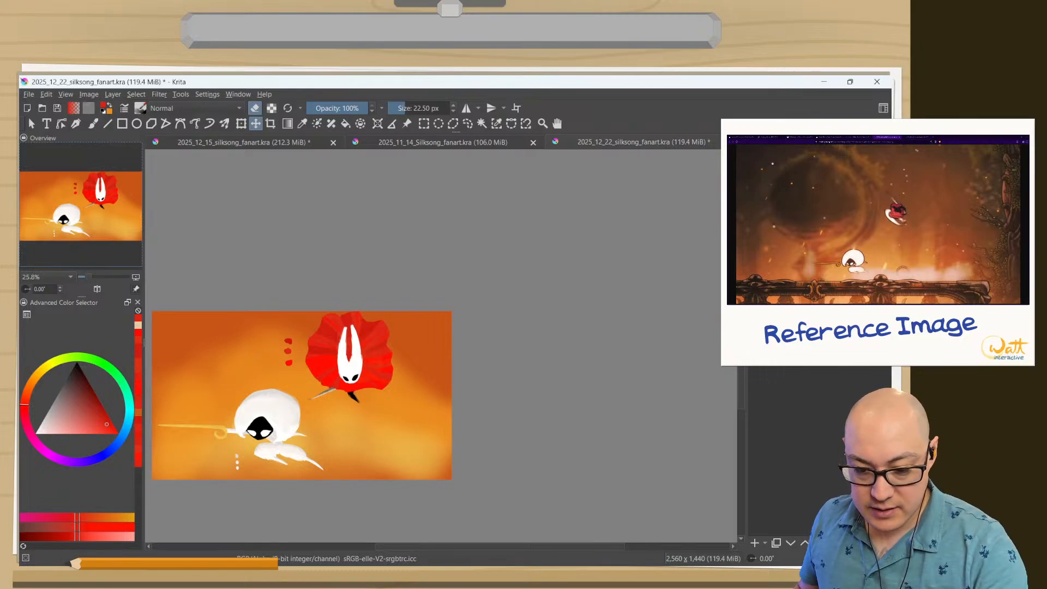
Sample off-white from the white swatches beside the lower character and shade Hornet's right horn with the 22.50 px brush.
drag(283, 370, 276, 293)
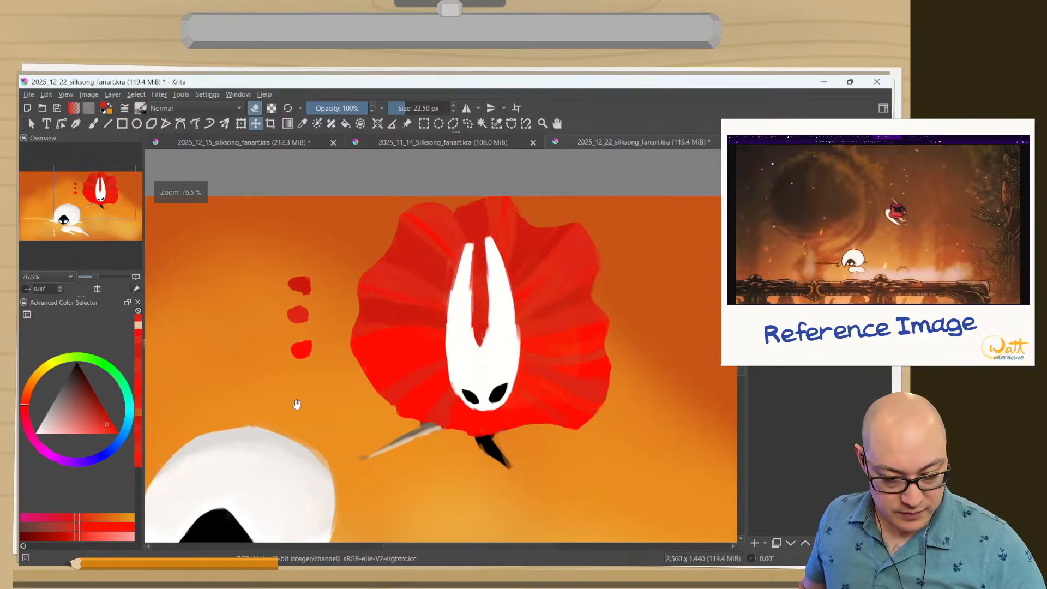
drag(298, 401, 382, 262)
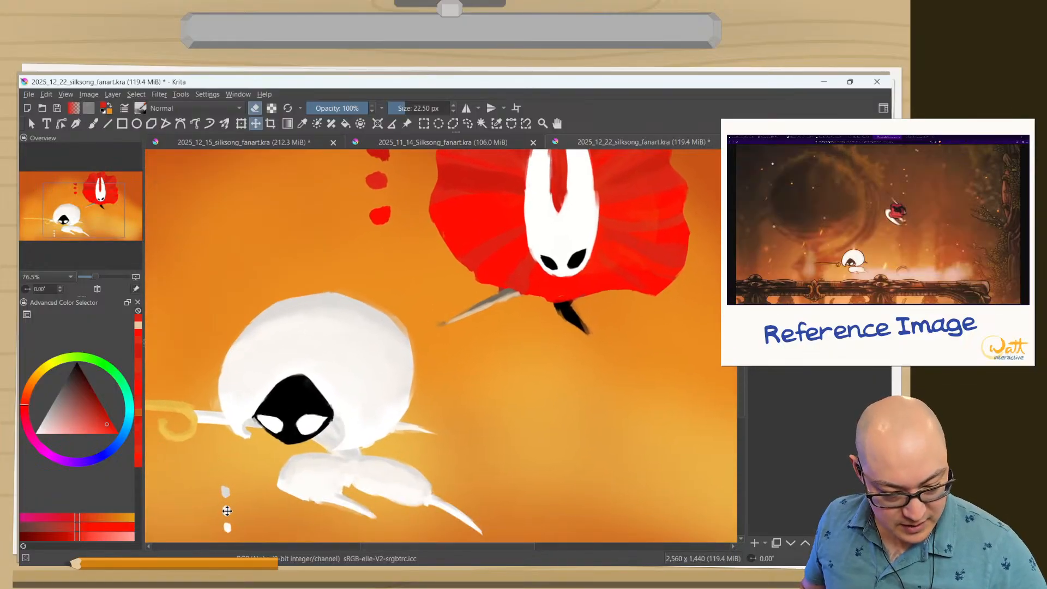
key(b)
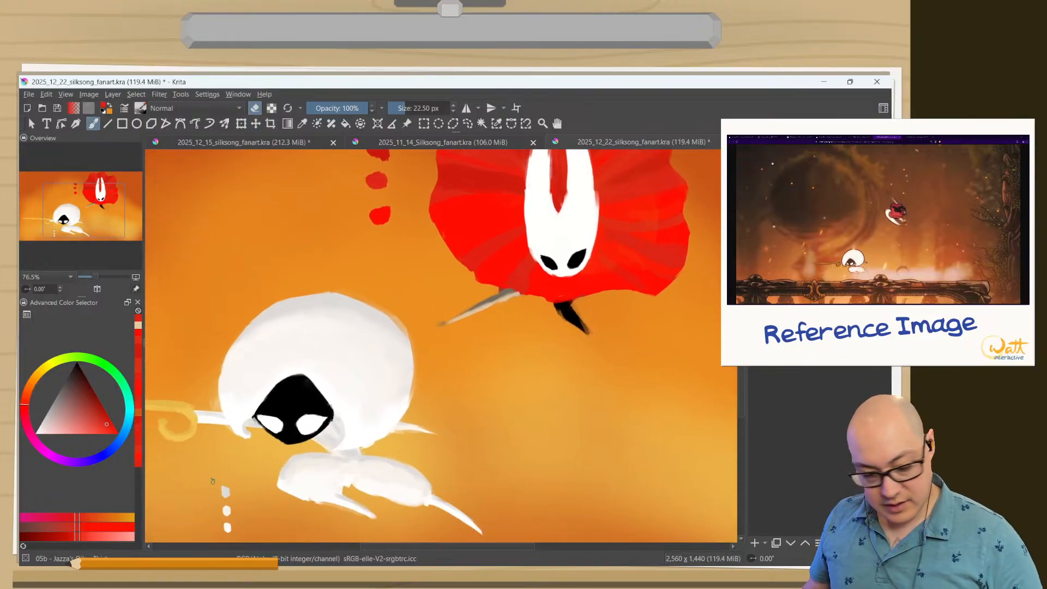
right_click(227, 503)
click(232, 465)
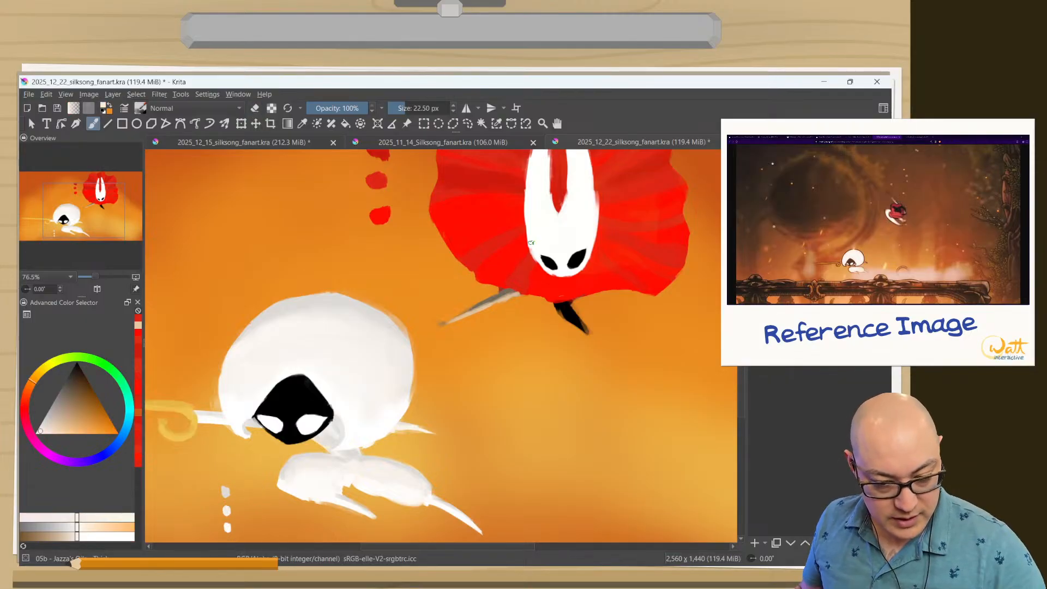
mouse_move(516, 231)
mouse_down()
mouse_move(515, 307)
mouse_move(520, 283)
mouse_move(528, 308)
mouse_up()
drag(517, 259, 535, 334)
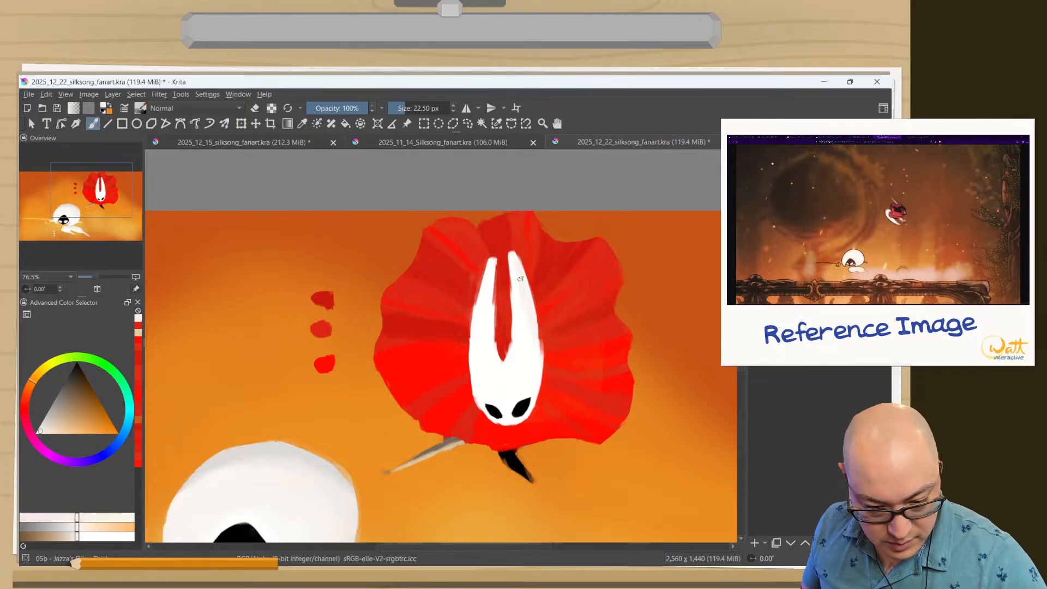
drag(526, 297, 513, 373)
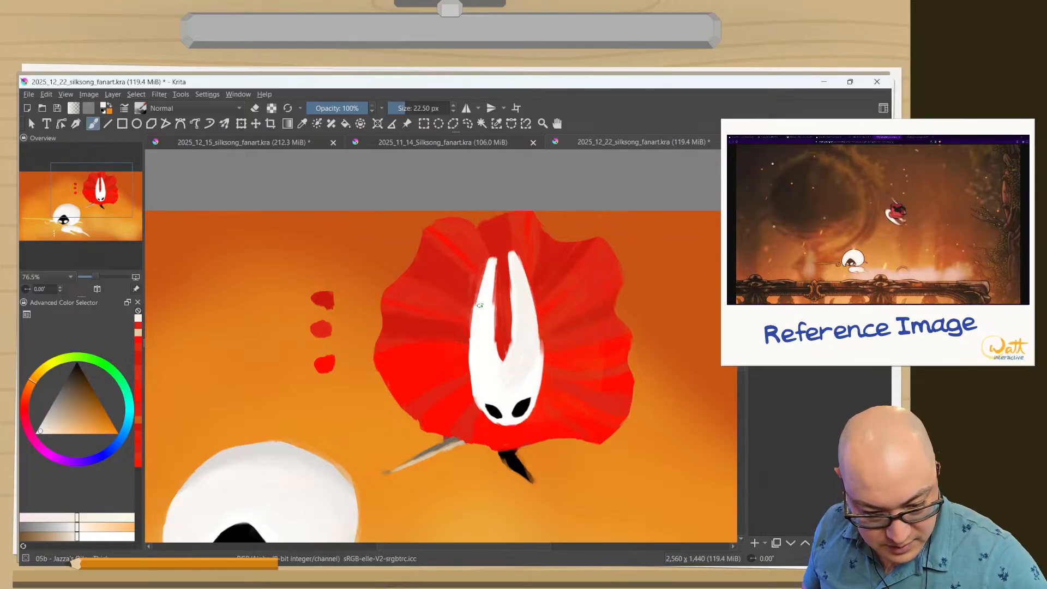
Shade Hornet's left horn and upper forehead with the same off-white.
drag(494, 263, 491, 322)
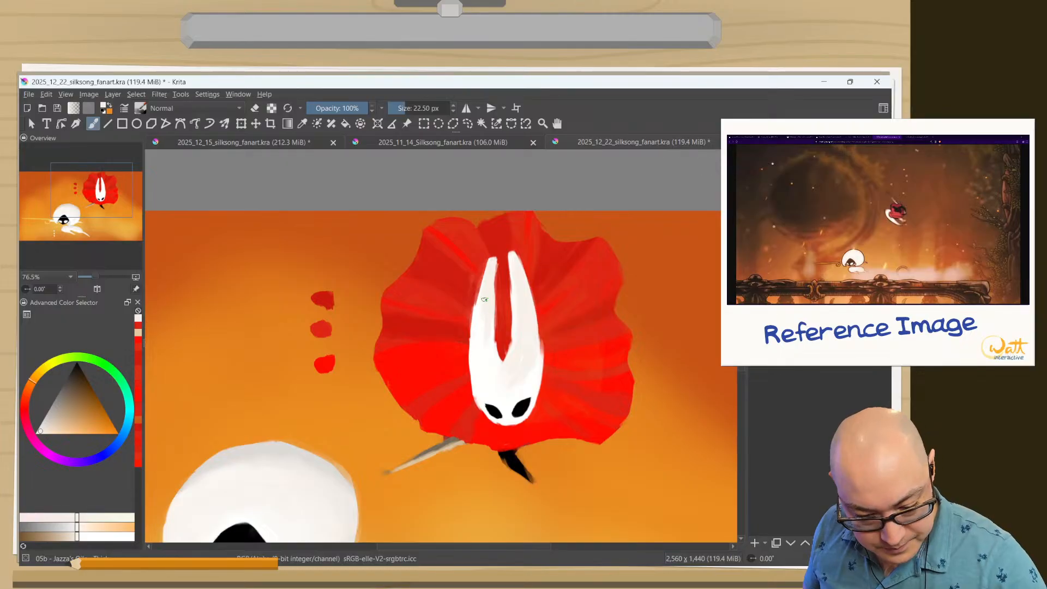
drag(482, 320, 480, 336)
mouse_move(487, 292)
mouse_down()
mouse_move(475, 366)
mouse_move(488, 378)
mouse_up()
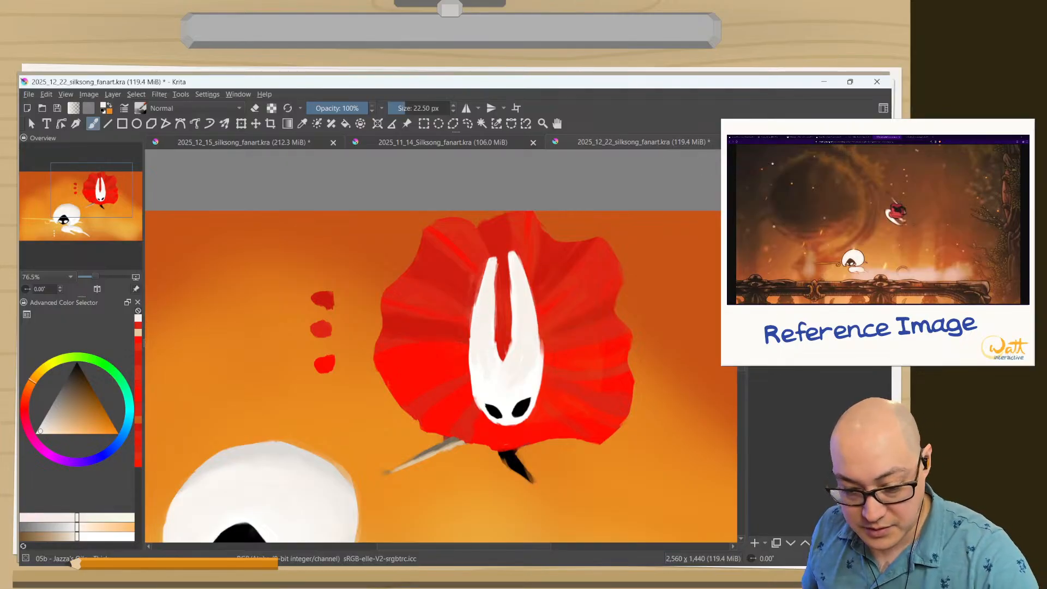
drag(486, 360, 502, 377)
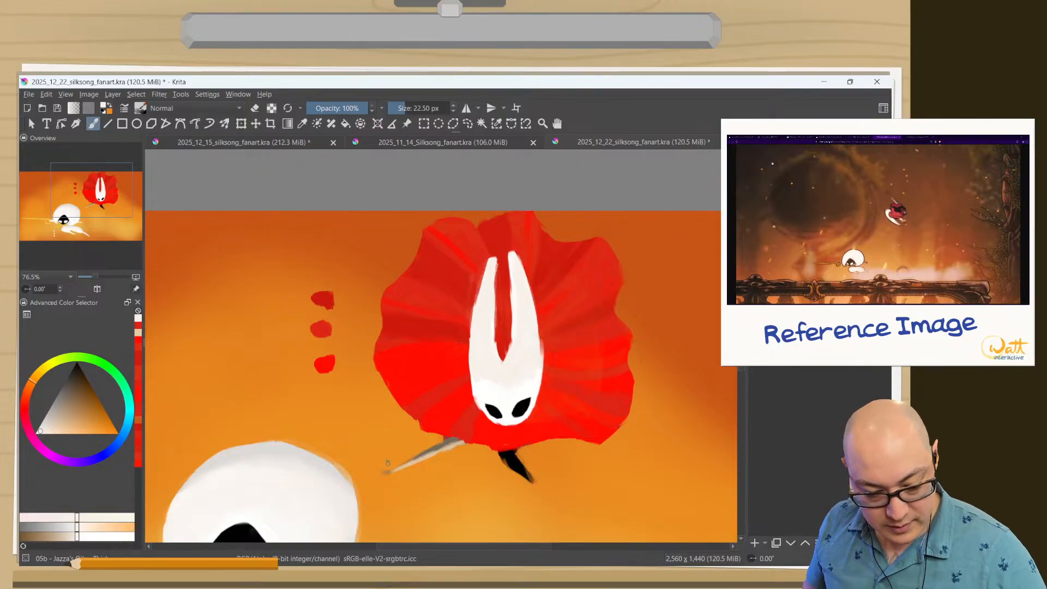
Sample light grey from the uppermost pale swatch and shade the tips and inner edges of both horns.
drag(388, 464, 464, 333)
drag(273, 374, 321, 307)
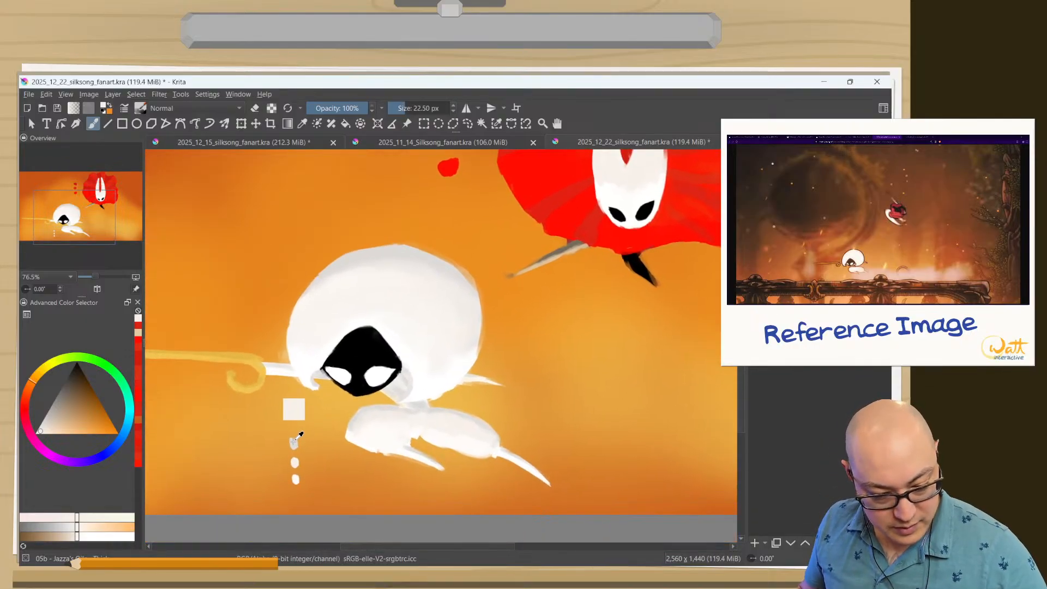
ctrl+click(295, 440)
drag(598, 266, 507, 449)
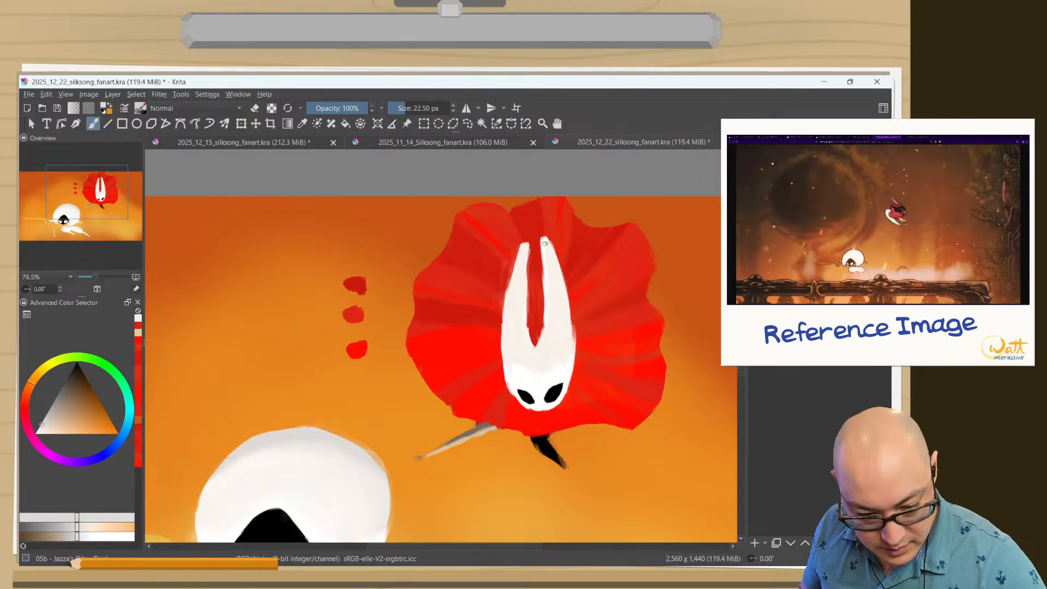
mouse_move(545, 242)
mouse_down()
mouse_move(555, 263)
mouse_move(546, 239)
mouse_move(541, 288)
mouse_move(519, 253)
mouse_up()
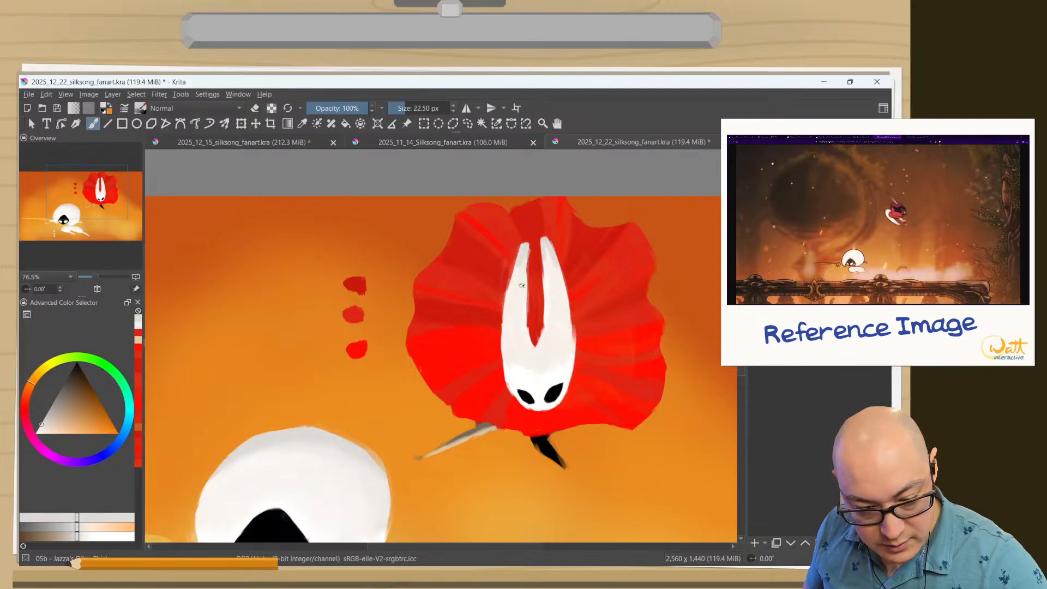
mouse_move(515, 266)
mouse_down()
mouse_move(501, 313)
mouse_move(527, 344)
mouse_move(547, 302)
mouse_up()
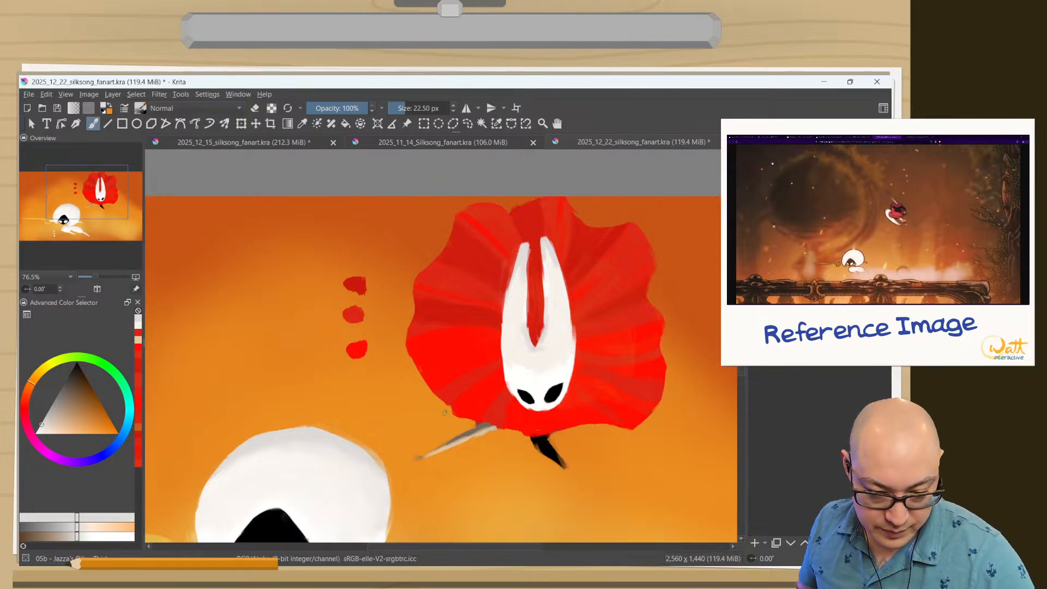
Repaint the forehead above Hornet's eyes with sampled white, widening the bright area toward both sides of the mask.
drag(397, 462, 388, 526)
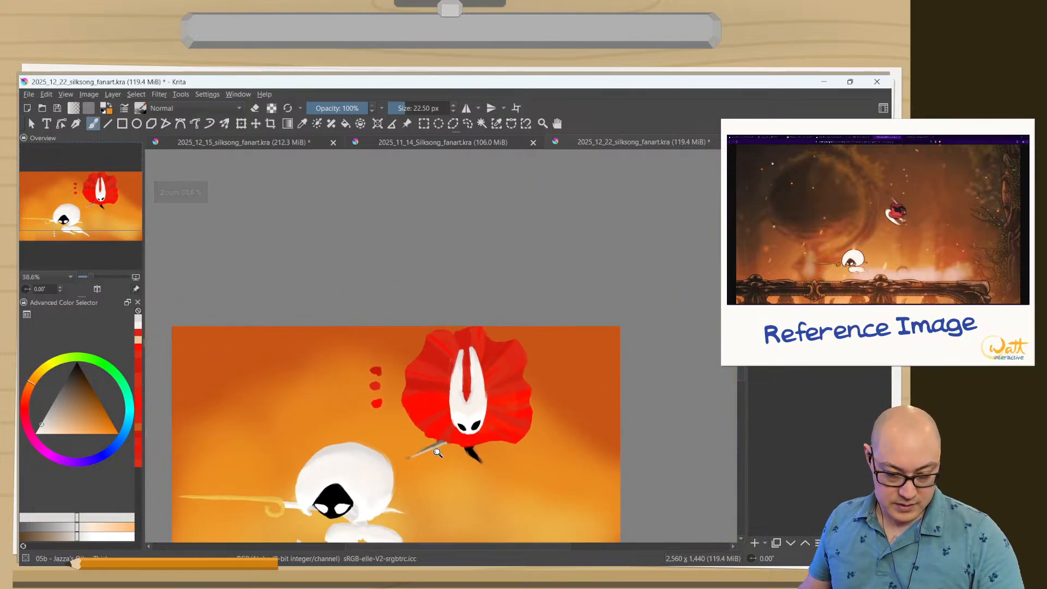
drag(439, 454, 499, 269)
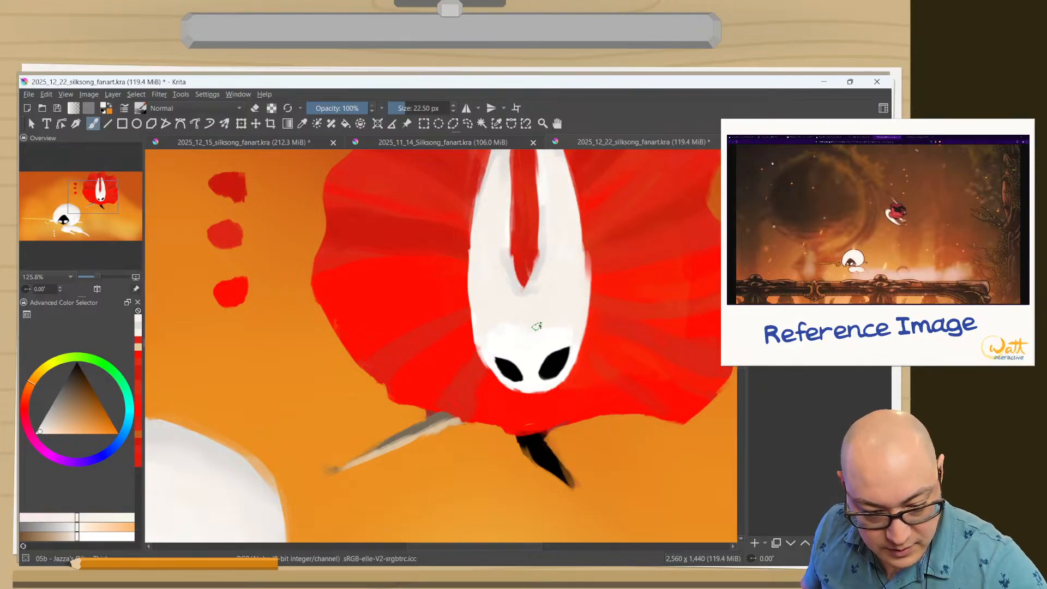
ctrl+click(524, 339)
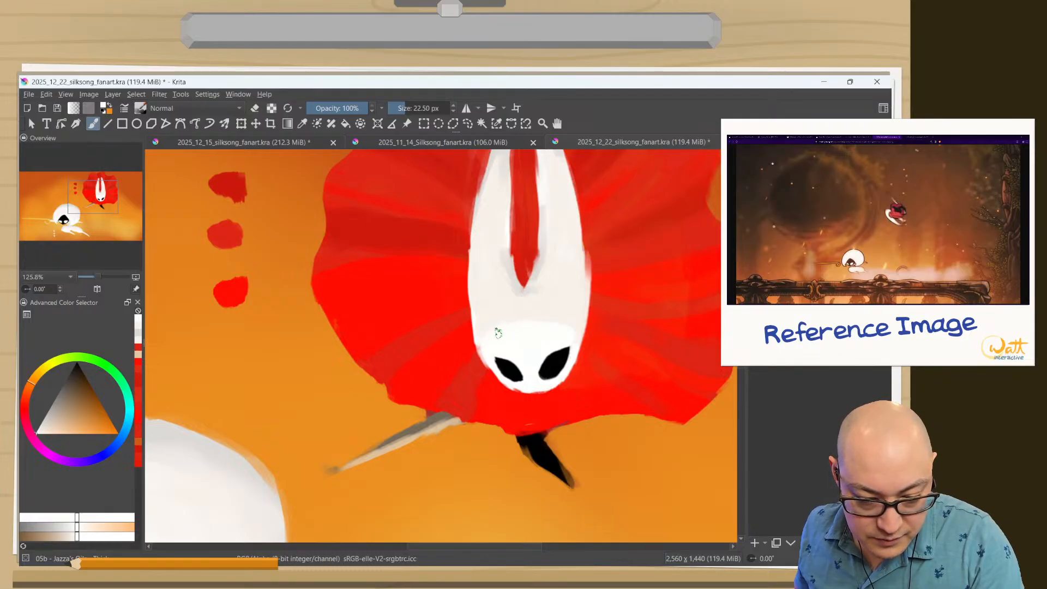
key(ctrl)
ctrl+click(498, 308)
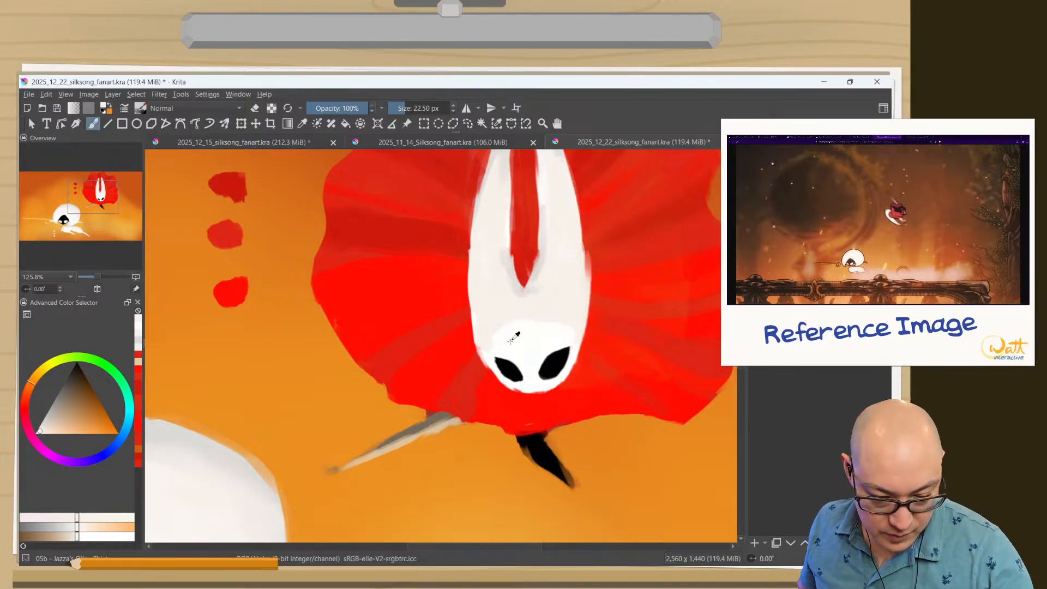
ctrl+click(490, 344)
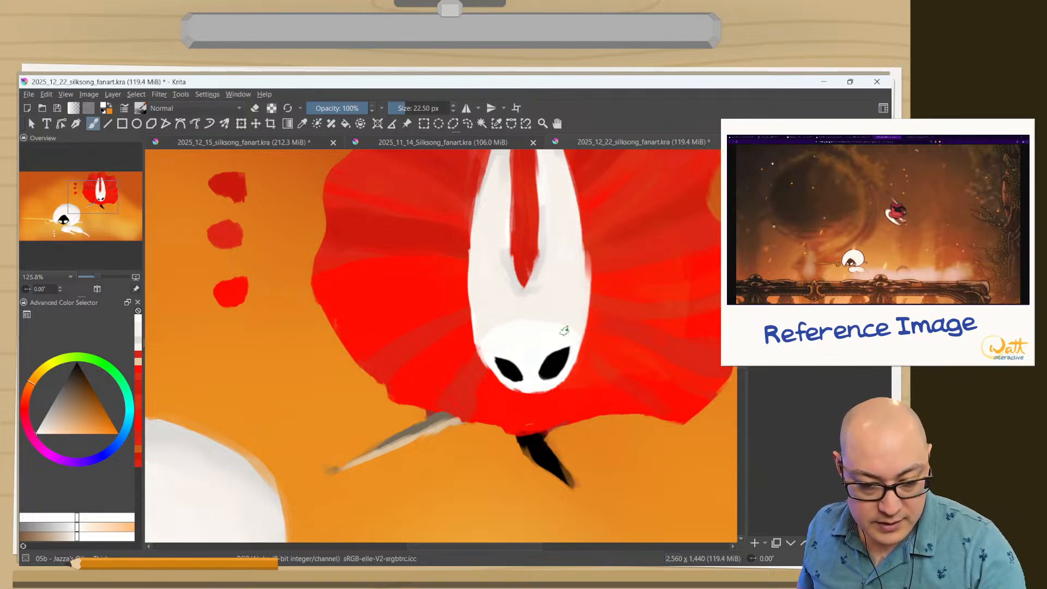
drag(395, 388, 402, 507)
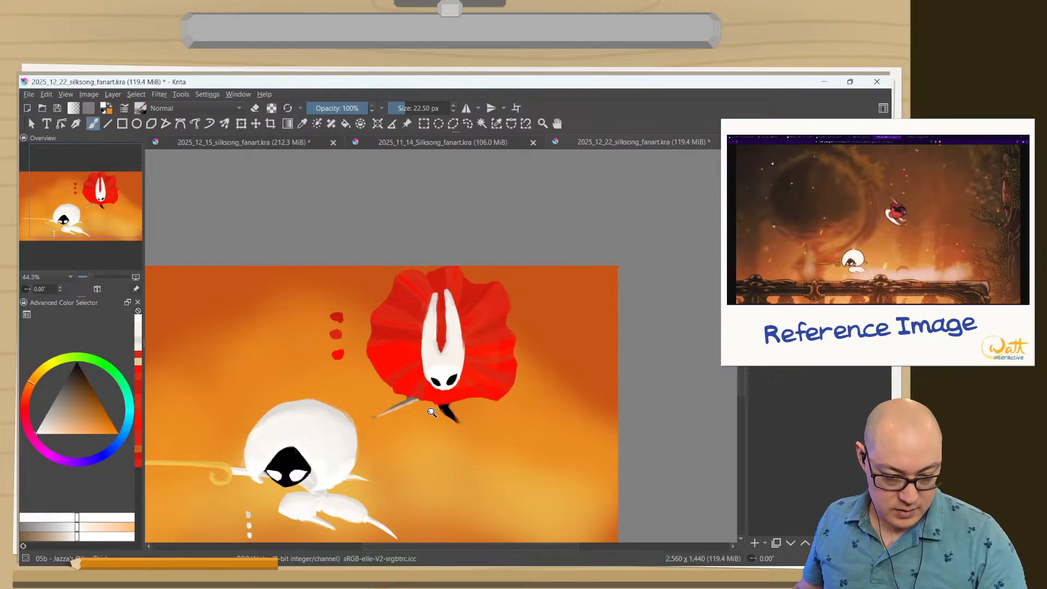
drag(432, 412, 375, 200)
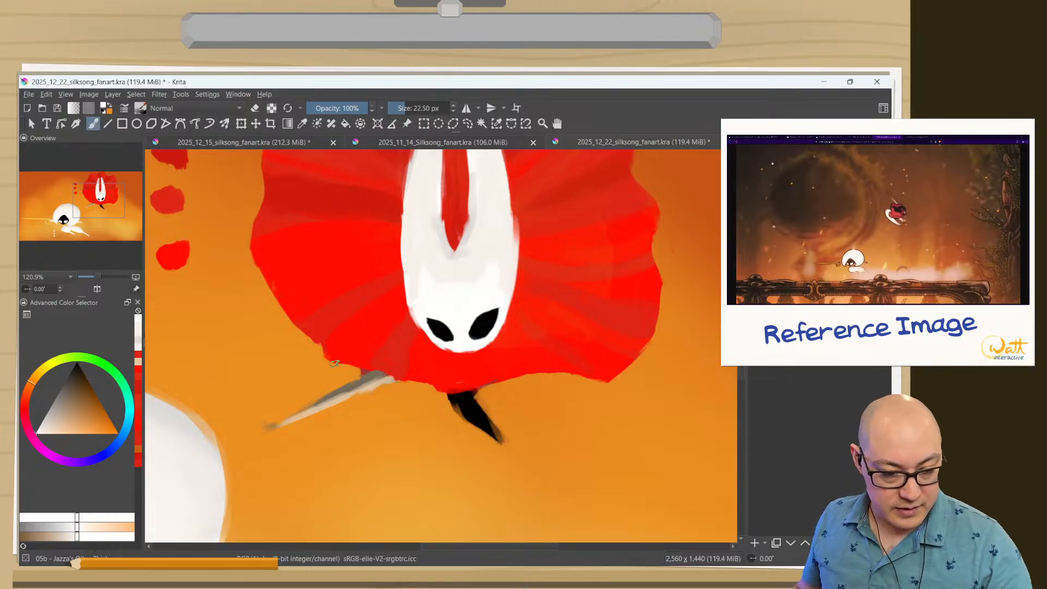
Blend the white and off-white areas of Hornet's forehead and mask edges with a Blender brush at about 33.7 px.
right_click(371, 332)
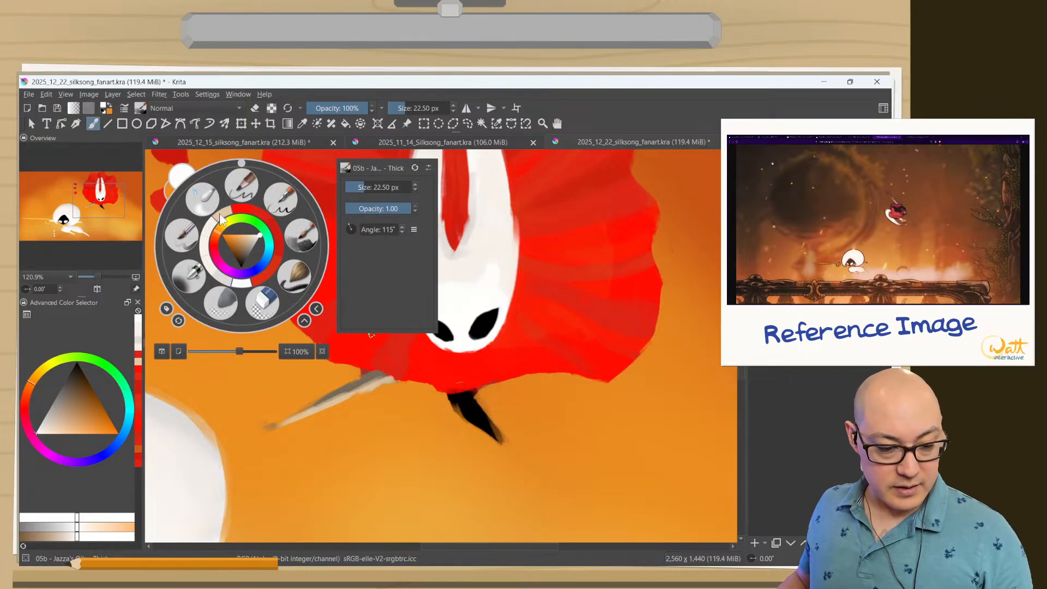
click(215, 210)
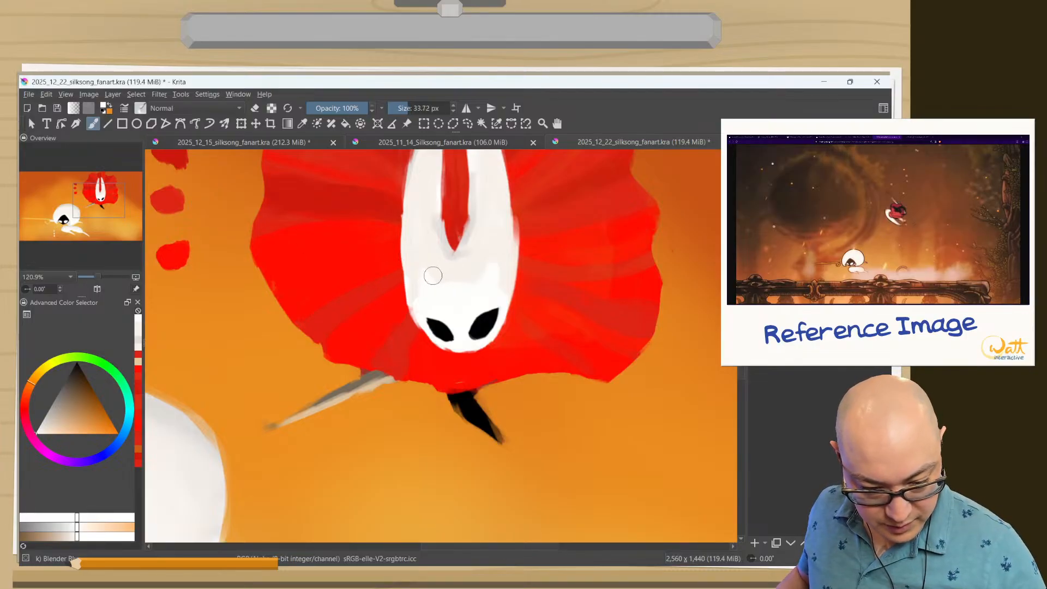
mouse_move(433, 276)
mouse_down()
mouse_move(430, 256)
mouse_move(444, 278)
mouse_move(465, 278)
mouse_up()
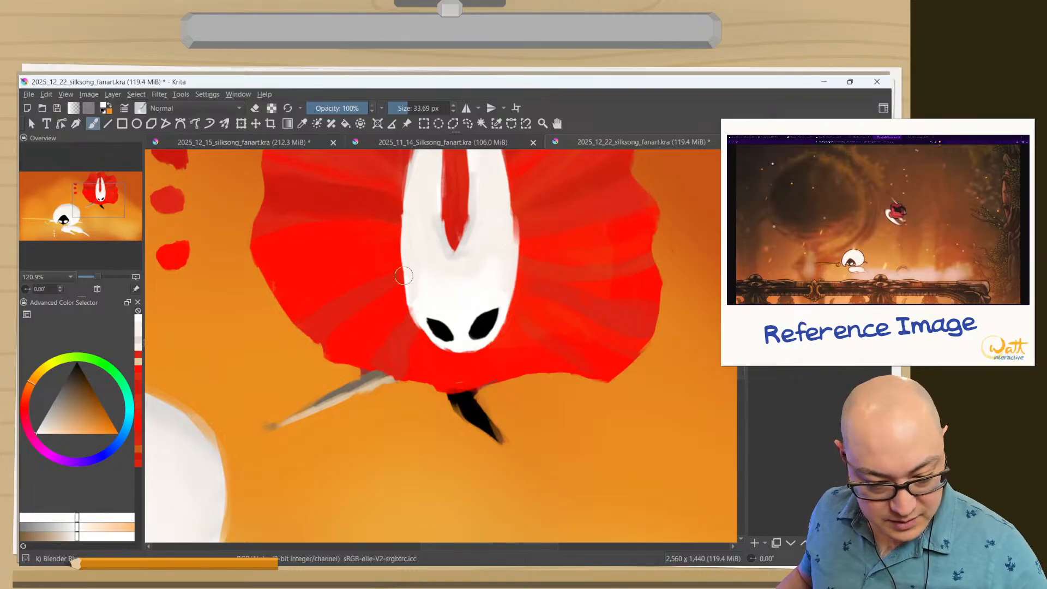
drag(411, 253, 424, 322)
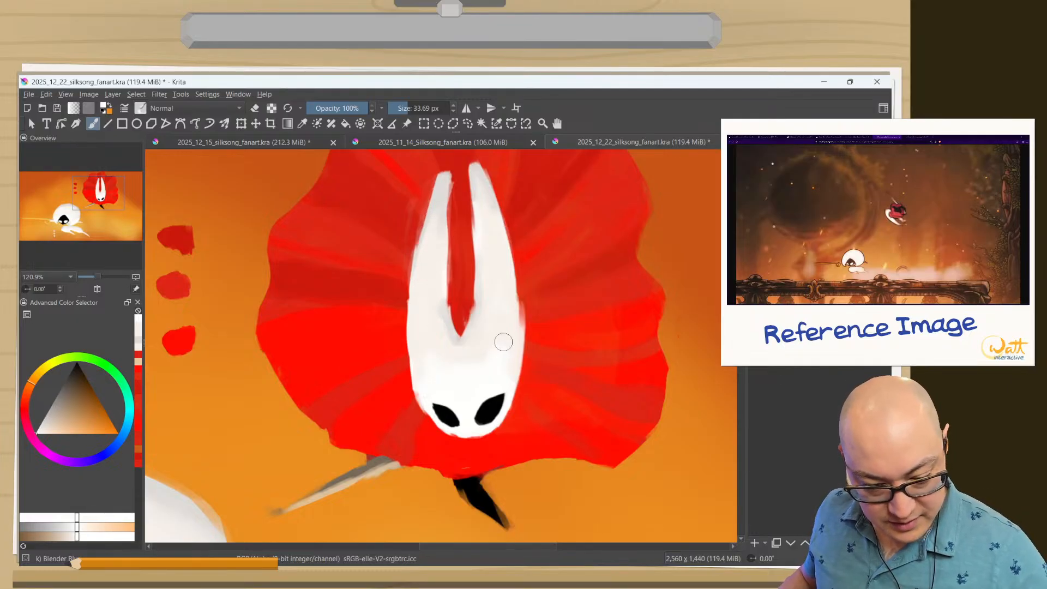
drag(376, 473, 382, 539)
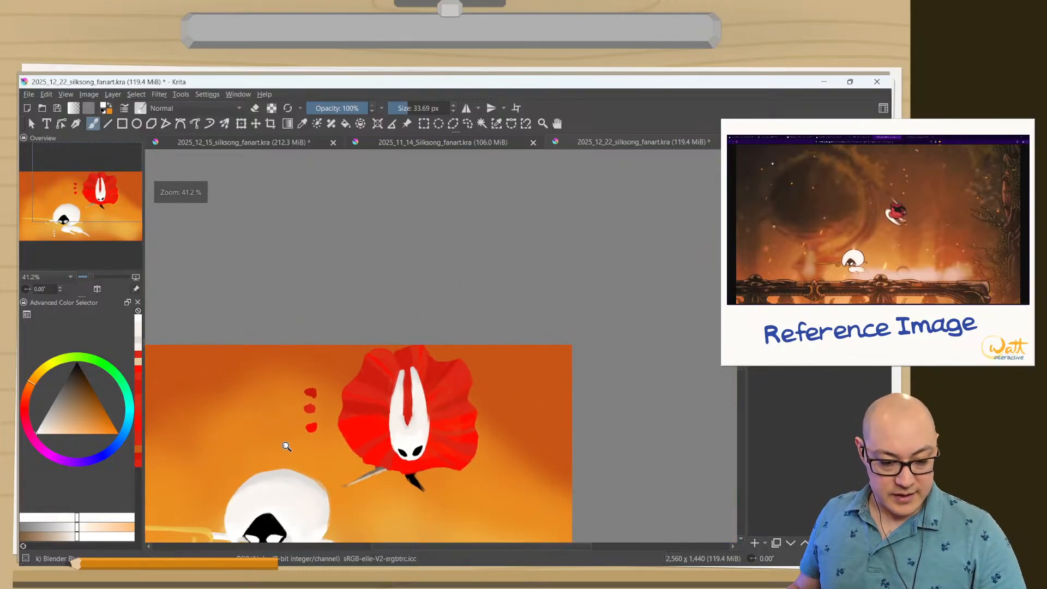
drag(291, 437, 361, 286)
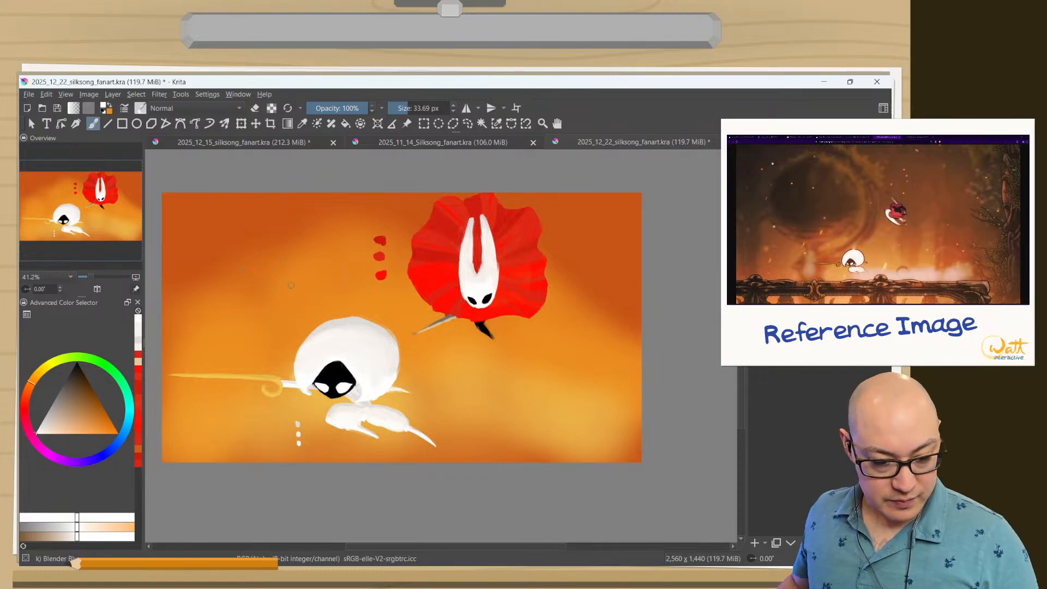
Switch to the 05b thick painting brush and restore its preset size of 80 px.
right_click(249, 285)
click(305, 239)
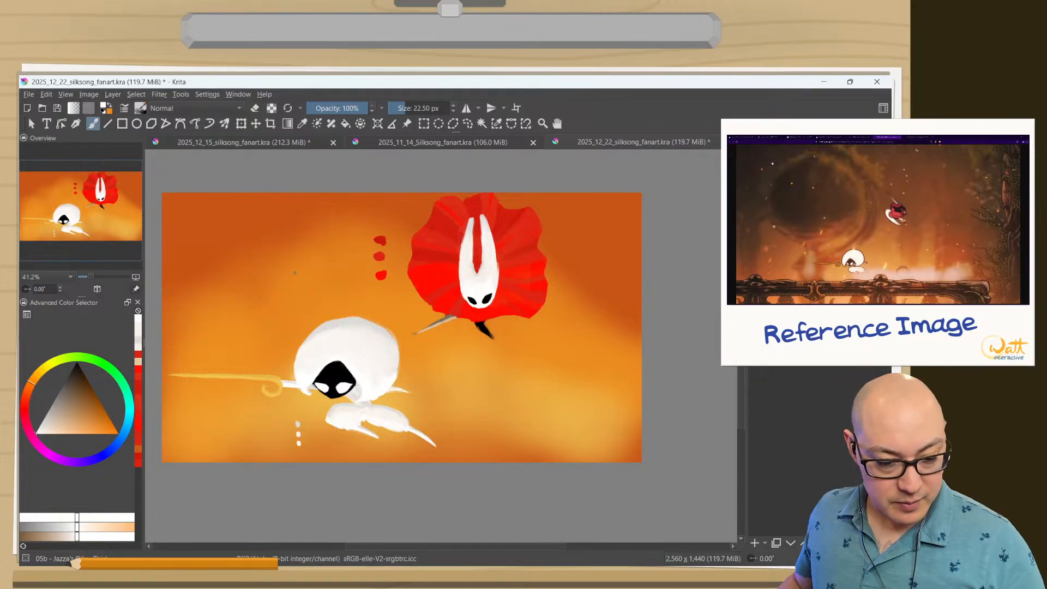
click(288, 109)
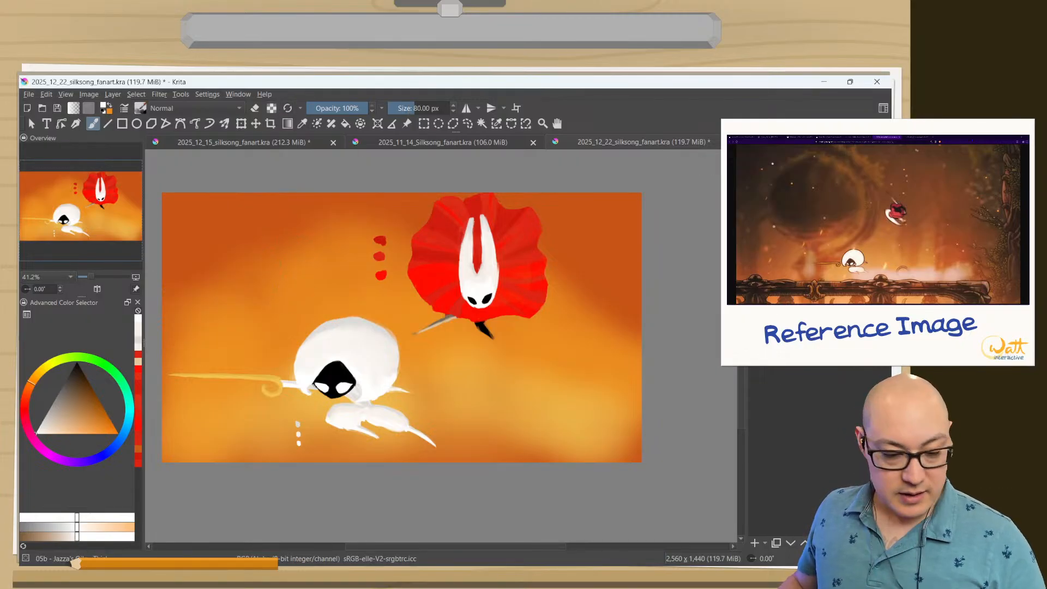
Set the painting colour to a dark, muted greyish brown.
right_click(272, 320)
click(264, 322)
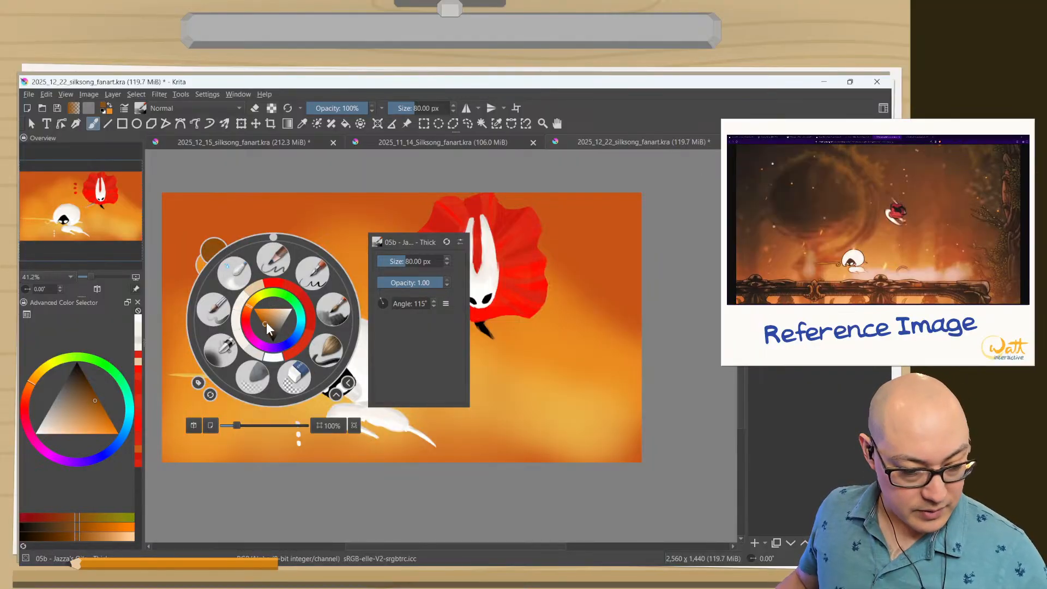
click(268, 327)
click(269, 328)
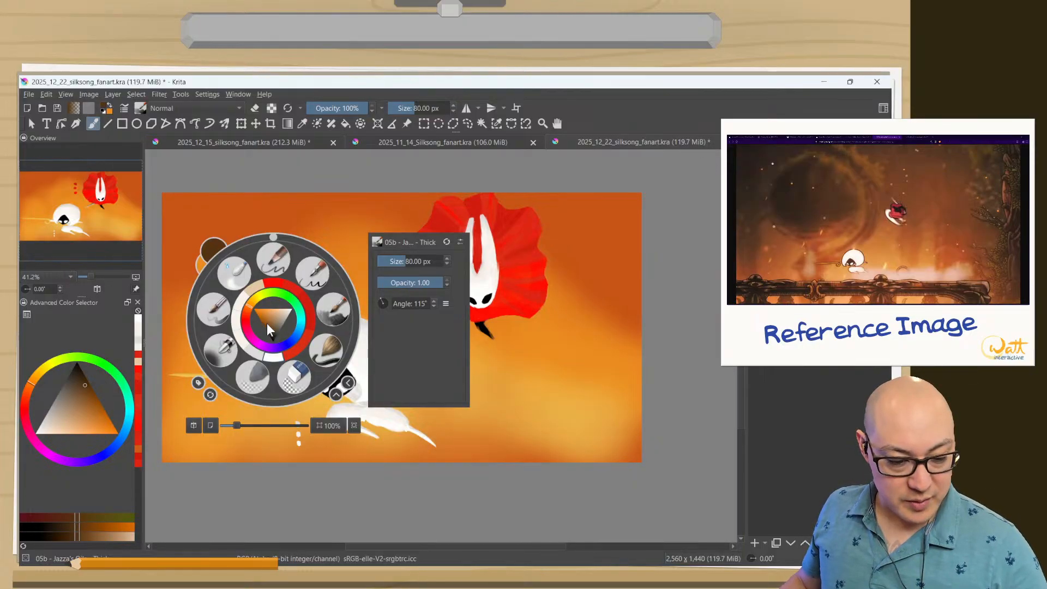
drag(267, 323, 275, 330)
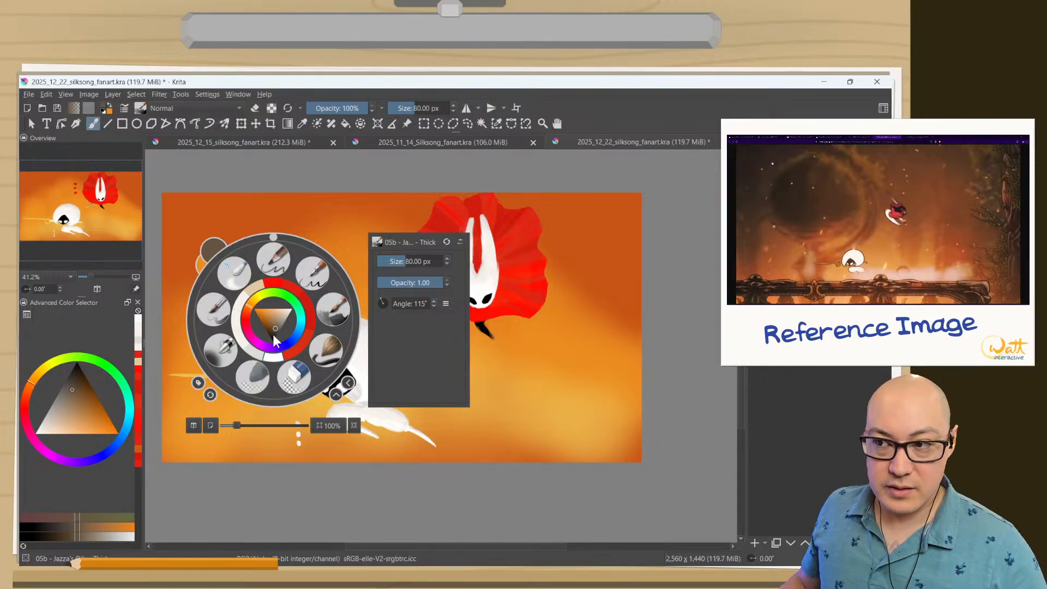
drag(274, 329, 274, 332)
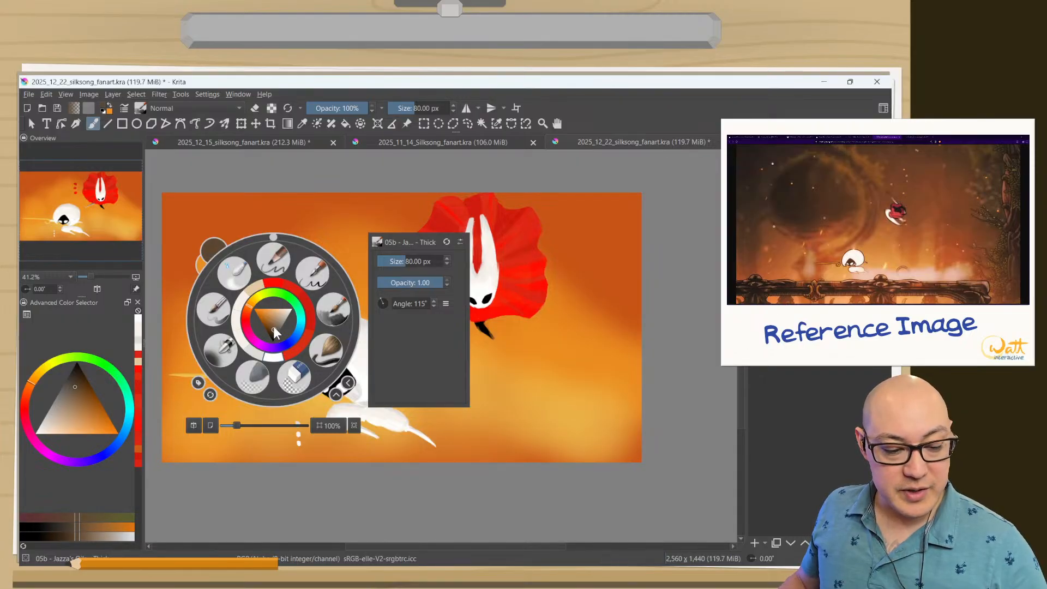
click(248, 206)
Paint a large, filled dark brown disc above and behind the white character, using a brush size of about 173 px.
shift+drag(268, 253, 286, 252)
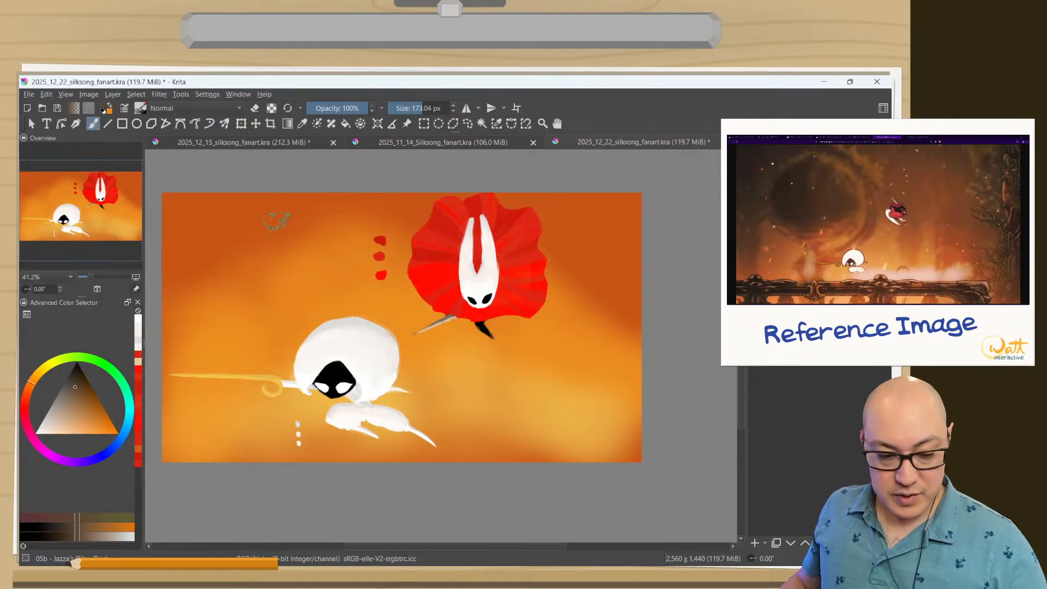
mouse_move(291, 209)
mouse_down()
mouse_move(318, 216)
mouse_move(315, 289)
mouse_move(241, 297)
mouse_move(261, 195)
mouse_move(281, 198)
mouse_move(309, 207)
mouse_move(310, 316)
mouse_up()
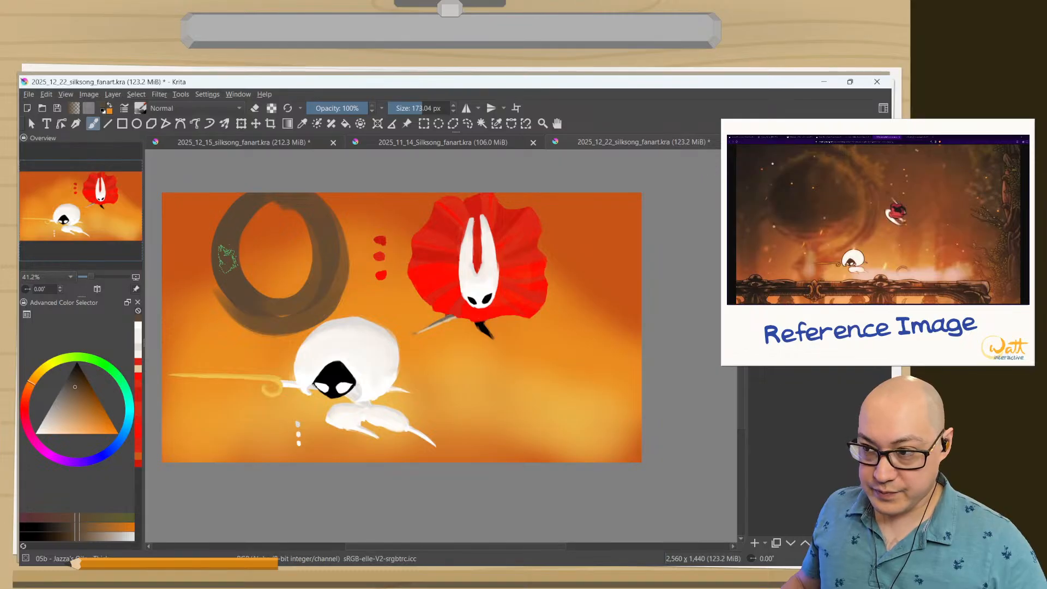
mouse_move(249, 210)
mouse_down()
mouse_move(222, 285)
mouse_move(277, 325)
mouse_move(252, 230)
mouse_move(273, 198)
mouse_move(306, 279)
mouse_move(283, 253)
mouse_move(291, 325)
mouse_up()
mouse_move(248, 279)
mouse_down()
mouse_move(327, 271)
mouse_move(315, 221)
mouse_move(280, 286)
mouse_move(299, 217)
mouse_move(257, 294)
mouse_move(323, 310)
mouse_move(224, 261)
mouse_move(240, 277)
mouse_up()
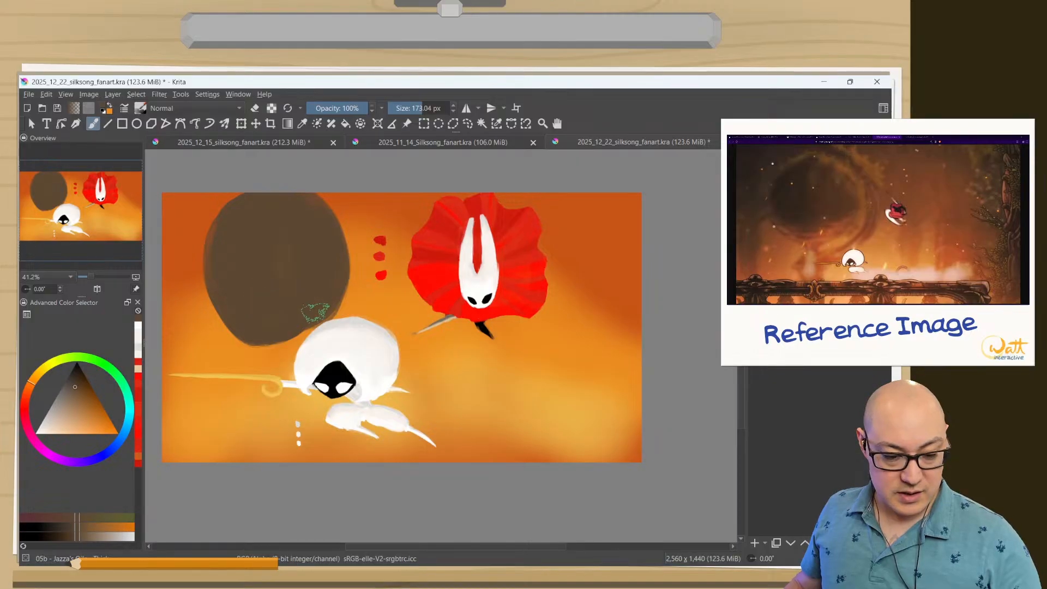
mouse_move(263, 316)
mouse_down()
mouse_move(226, 306)
mouse_move(223, 227)
mouse_move(213, 283)
mouse_move(236, 209)
mouse_move(207, 232)
mouse_move(214, 210)
mouse_move(209, 273)
mouse_move(227, 328)
mouse_move(223, 273)
mouse_up()
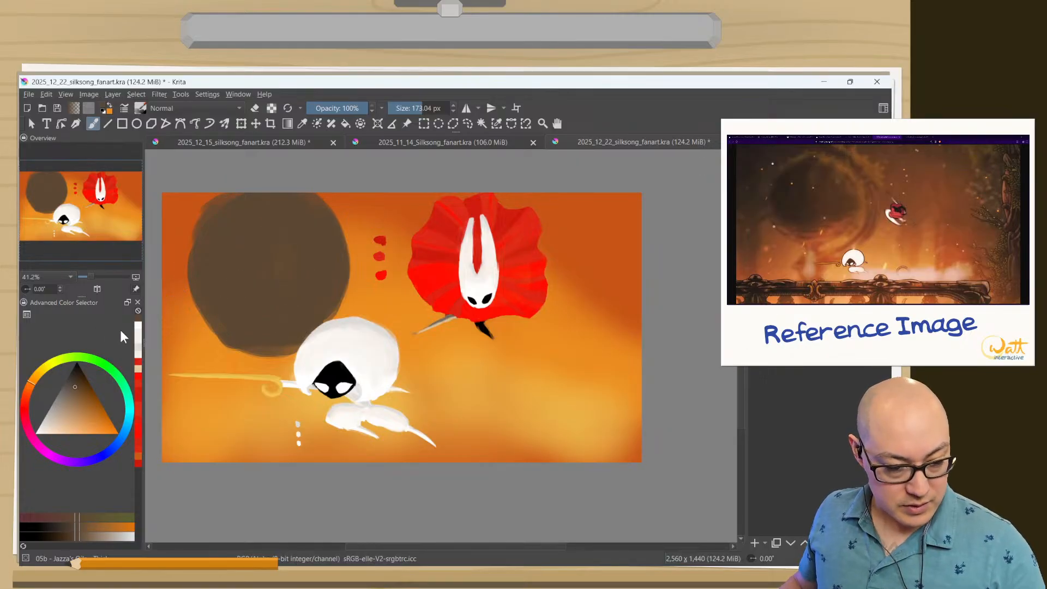
Mix a pale, warm tan as the painting colour by shifting the hue and lightening the shade.
right_click(240, 257)
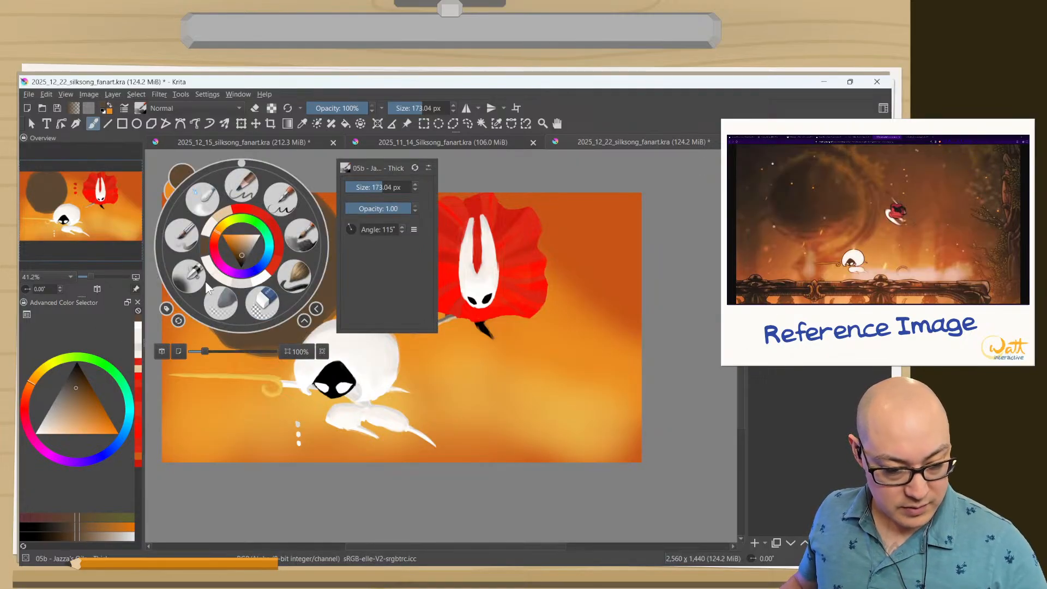
click(236, 249)
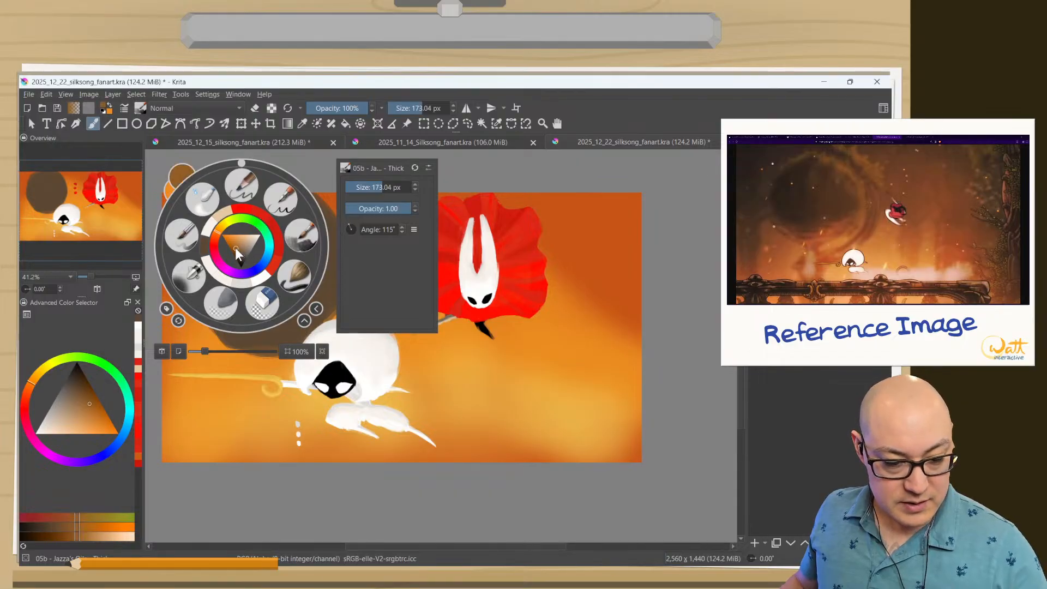
click(231, 247)
drag(214, 233, 220, 227)
click(249, 248)
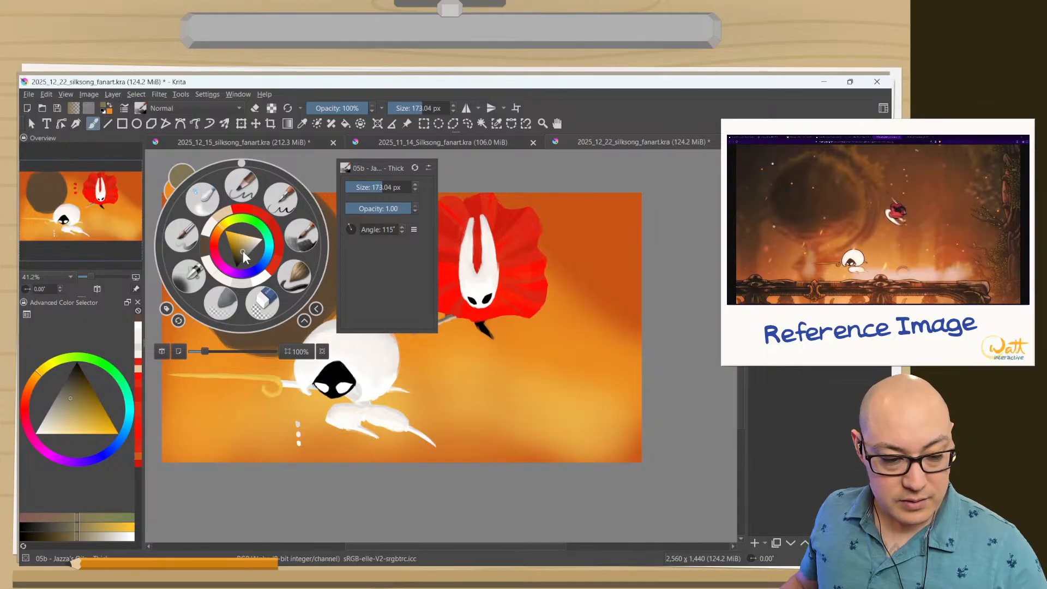
click(249, 247)
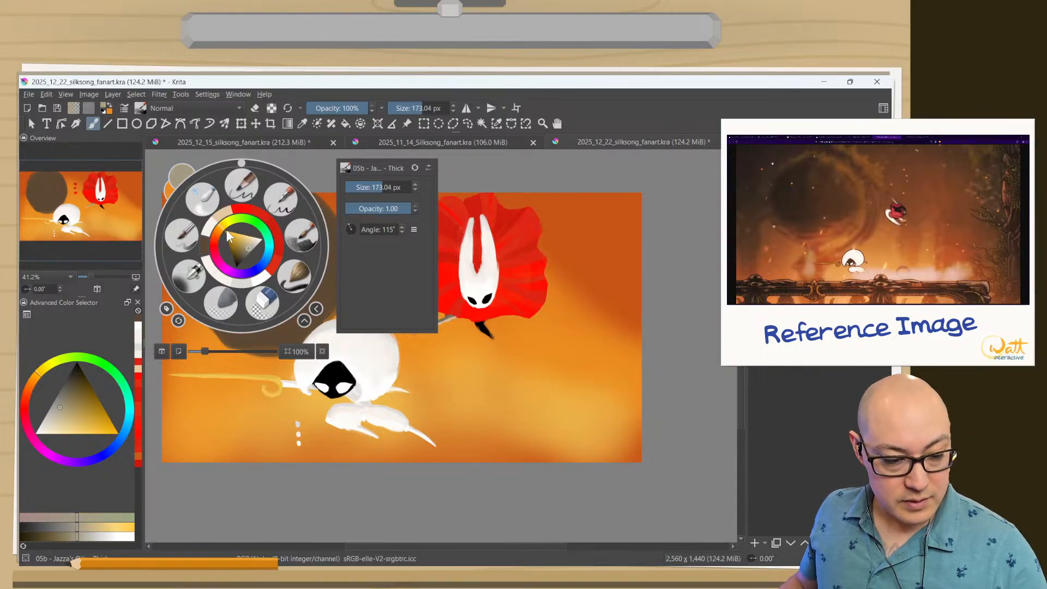
click(249, 247)
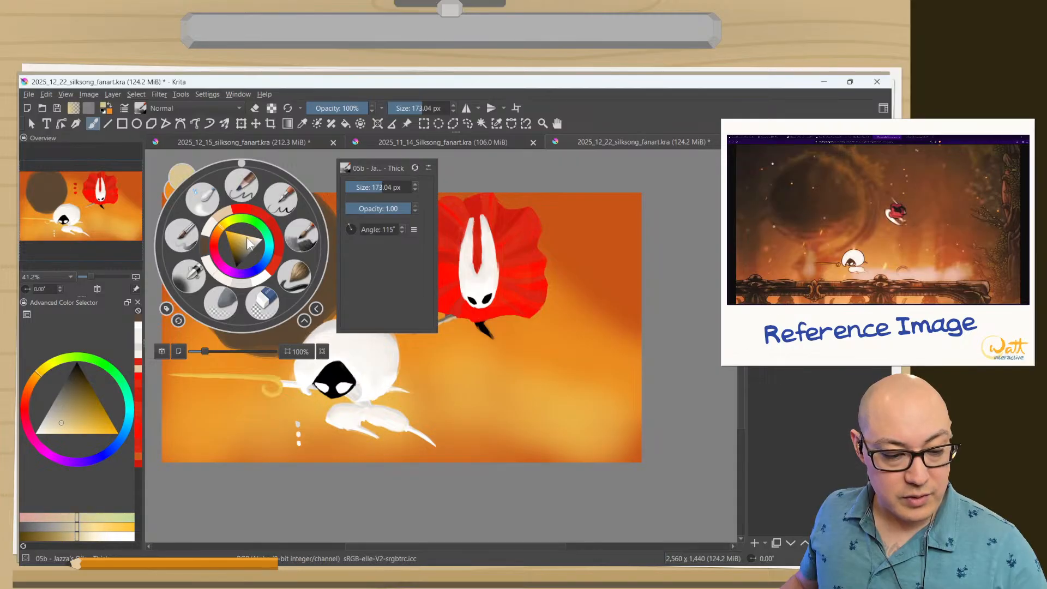
click(221, 235)
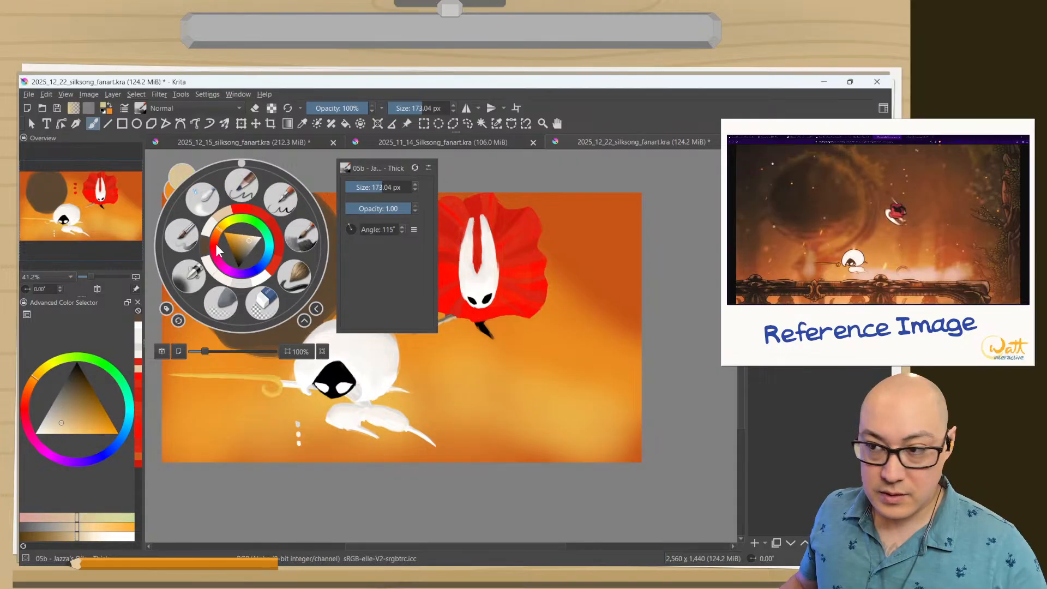
click(244, 238)
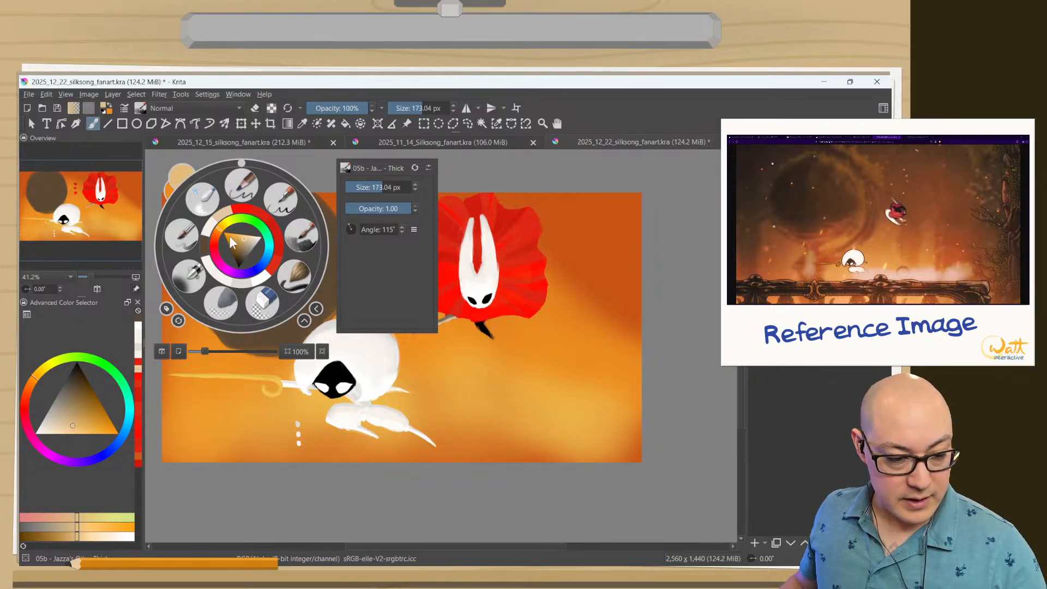
right_click(296, 233)
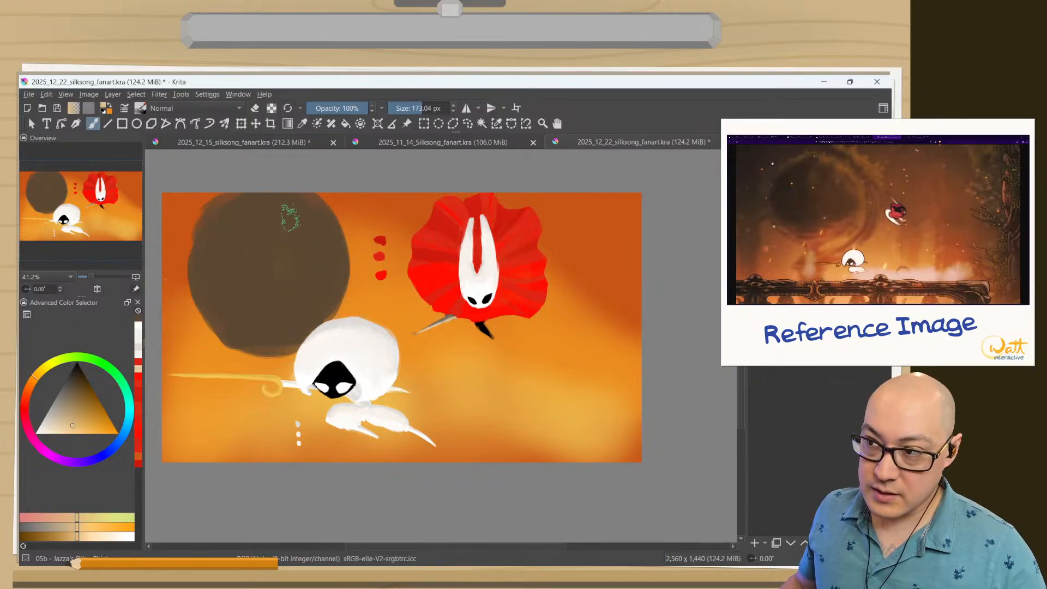
Paint tan highlights on the disc's upper right area and blend them into the dark brown with sampled mid-tones.
mouse_move(297, 212)
mouse_down()
mouse_move(251, 198)
mouse_move(266, 215)
mouse_move(258, 218)
mouse_move(322, 229)
mouse_move(293, 204)
mouse_move(329, 231)
mouse_move(237, 204)
mouse_move(280, 206)
mouse_move(239, 205)
mouse_move(291, 237)
mouse_move(324, 232)
mouse_move(313, 212)
mouse_move(267, 189)
mouse_move(268, 282)
mouse_move(236, 295)
mouse_move(234, 310)
mouse_move(274, 304)
mouse_move(278, 292)
mouse_move(243, 260)
mouse_move(268, 286)
mouse_move(245, 261)
mouse_move(286, 283)
mouse_move(277, 219)
mouse_move(338, 258)
mouse_move(321, 263)
mouse_move(235, 216)
mouse_move(243, 225)
mouse_move(255, 213)
mouse_move(322, 251)
mouse_move(277, 242)
mouse_move(240, 218)
mouse_up()
ctrl+click(239, 302)
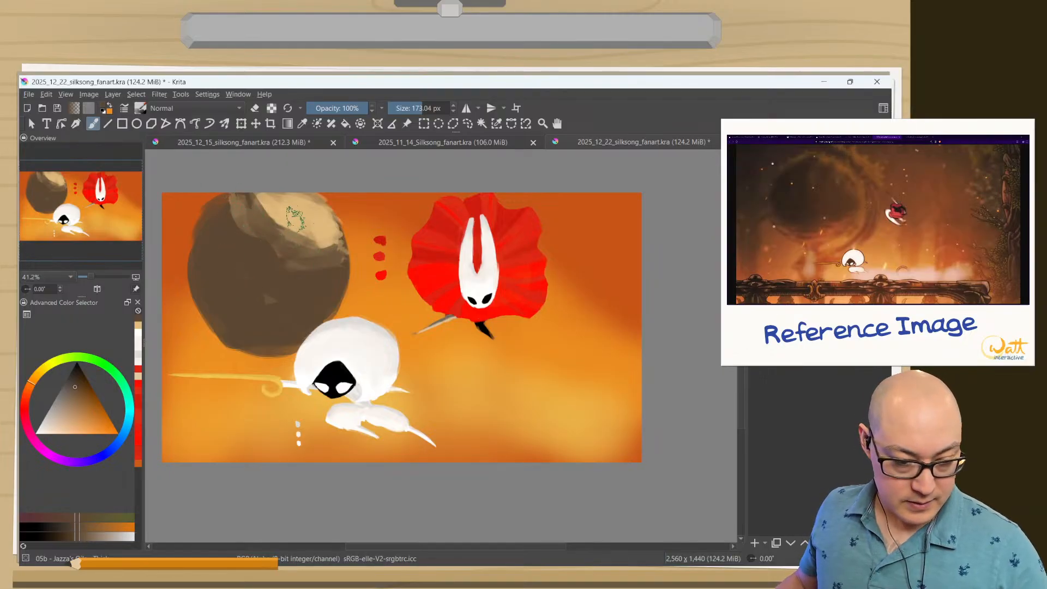
ctrl+click(300, 218)
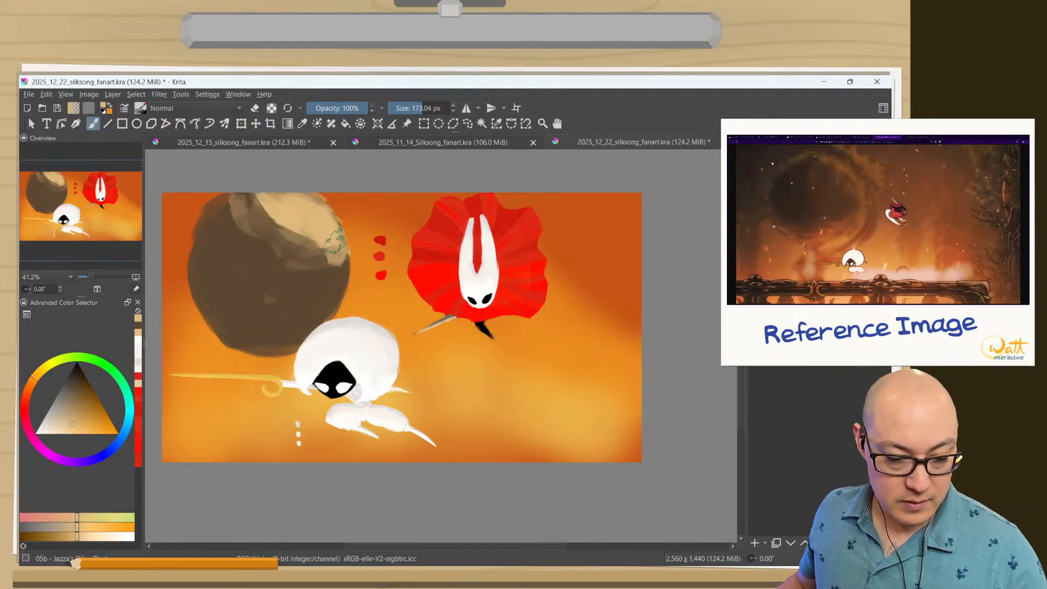
ctrl+click(334, 265)
mouse_move(334, 266)
mouse_down()
mouse_move(254, 196)
mouse_move(288, 229)
mouse_move(227, 205)
mouse_move(245, 210)
mouse_move(256, 247)
mouse_move(336, 267)
mouse_move(251, 252)
mouse_up()
ctrl+click(239, 204)
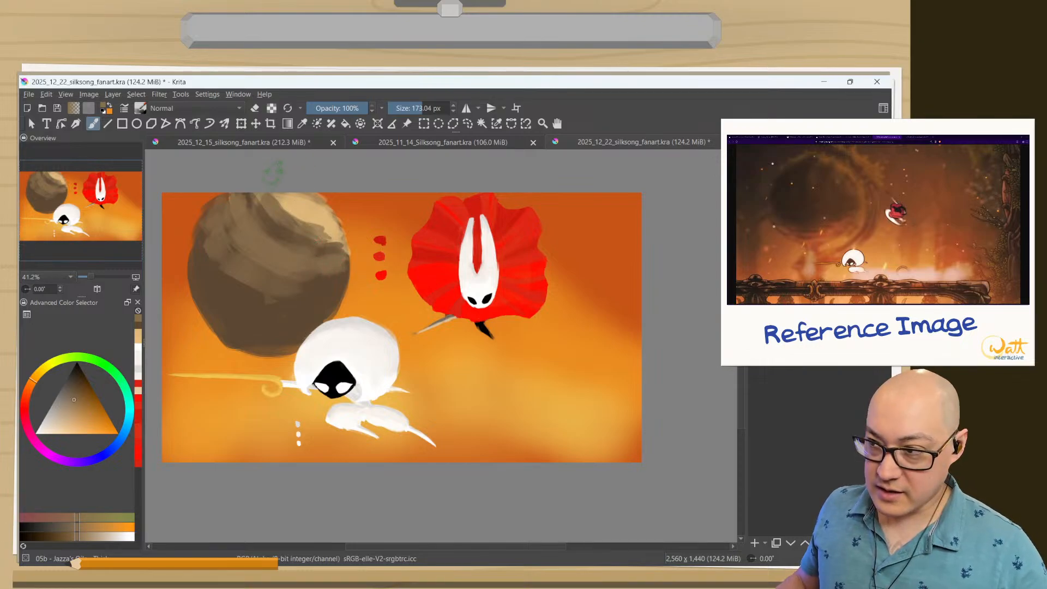
Sample the dark brown and paint a curved band around the disc's right side, running down behind the white character.
ctrl+click(334, 243)
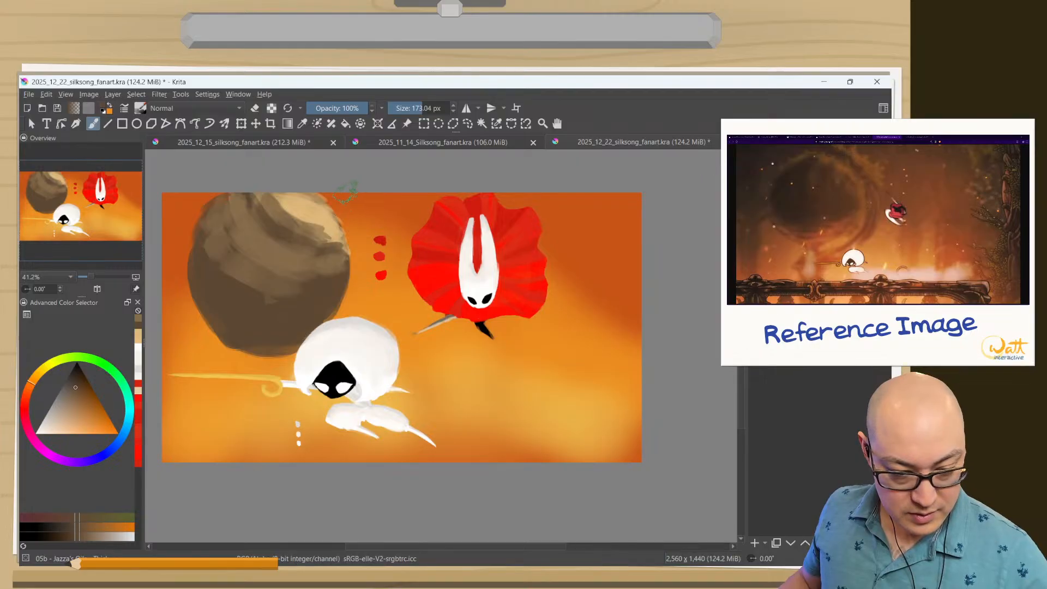
mouse_move(343, 192)
mouse_down()
mouse_move(316, 158)
mouse_move(351, 210)
mouse_move(352, 199)
mouse_move(377, 269)
mouse_up()
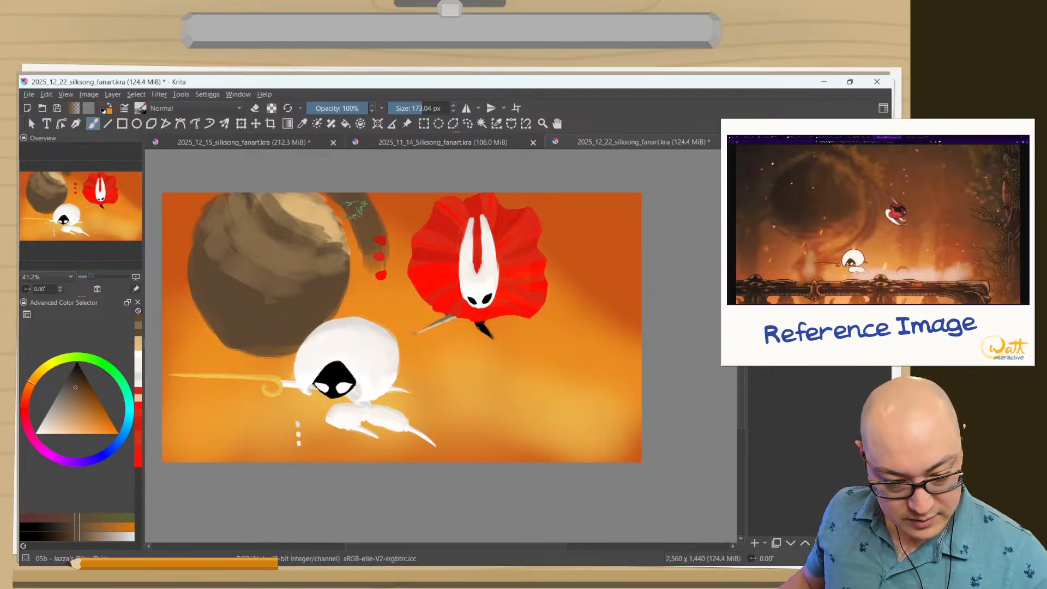
mouse_move(356, 209)
mouse_down()
mouse_move(372, 310)
mouse_move(379, 281)
mouse_move(339, 351)
mouse_up()
drag(376, 298, 272, 375)
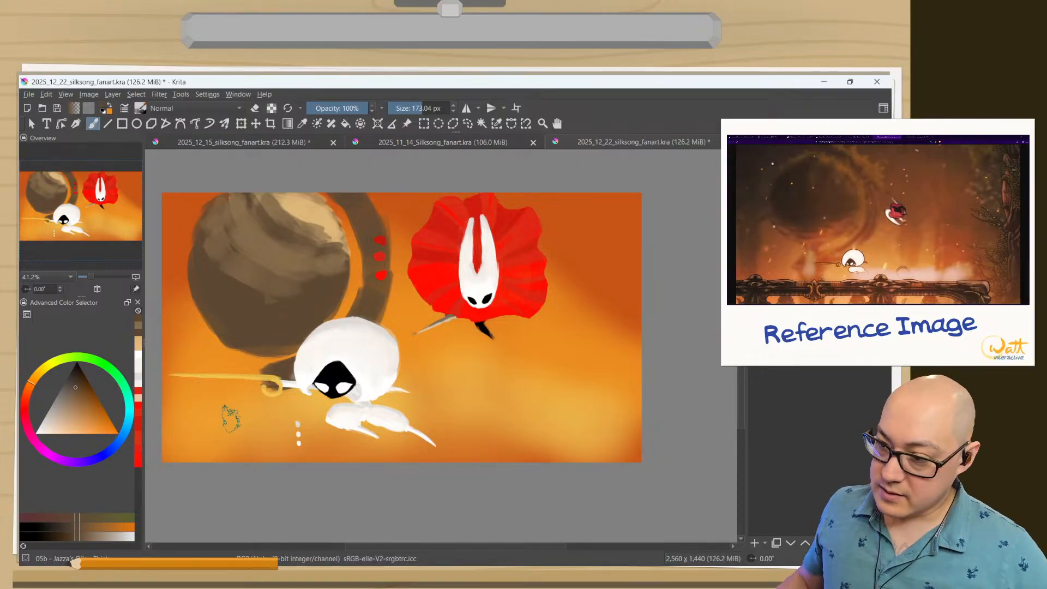
Paint a dark brown pedestal widening from below the disc down to the canvas's lower edge.
mouse_move(275, 373)
mouse_down()
mouse_move(249, 374)
mouse_move(251, 464)
mouse_move(268, 461)
mouse_up()
drag(270, 400, 271, 461)
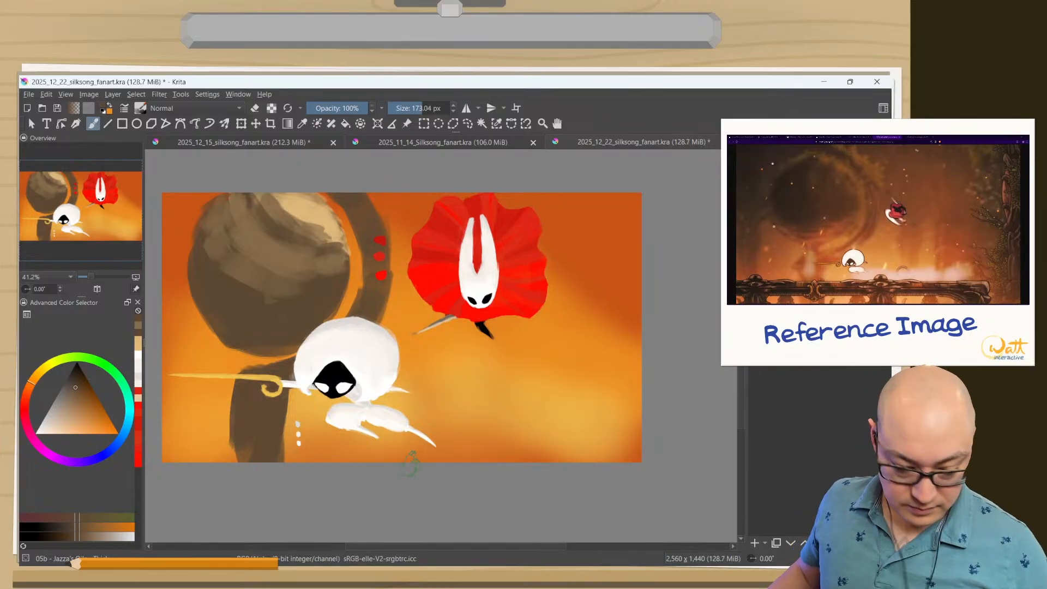
drag(290, 389, 298, 461)
drag(248, 423, 240, 461)
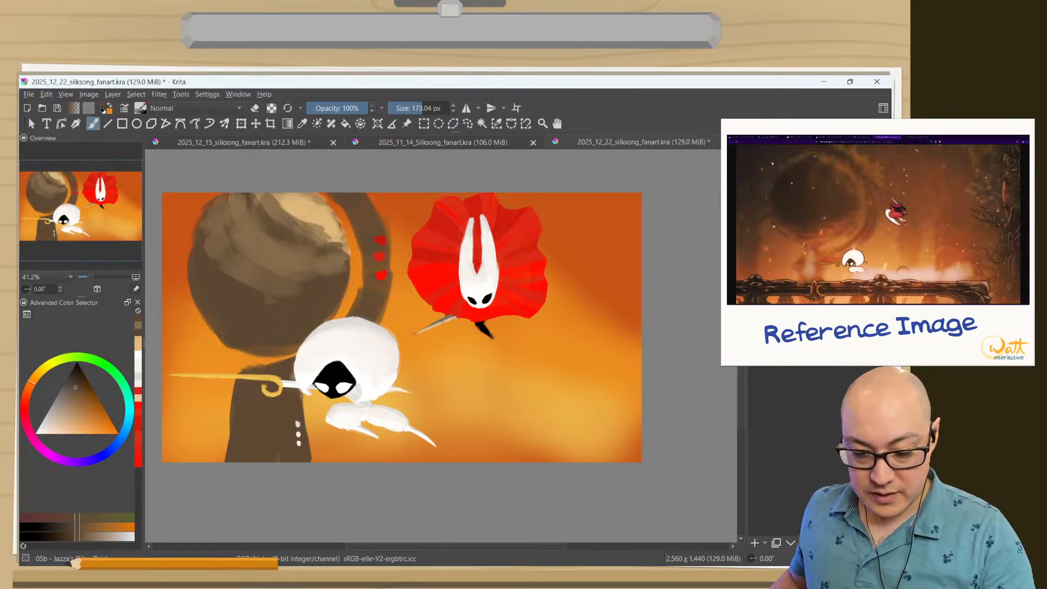
Try a dark brown ground strip along the canvas's lower edge, and undo it.
mouse_move(720, 358)
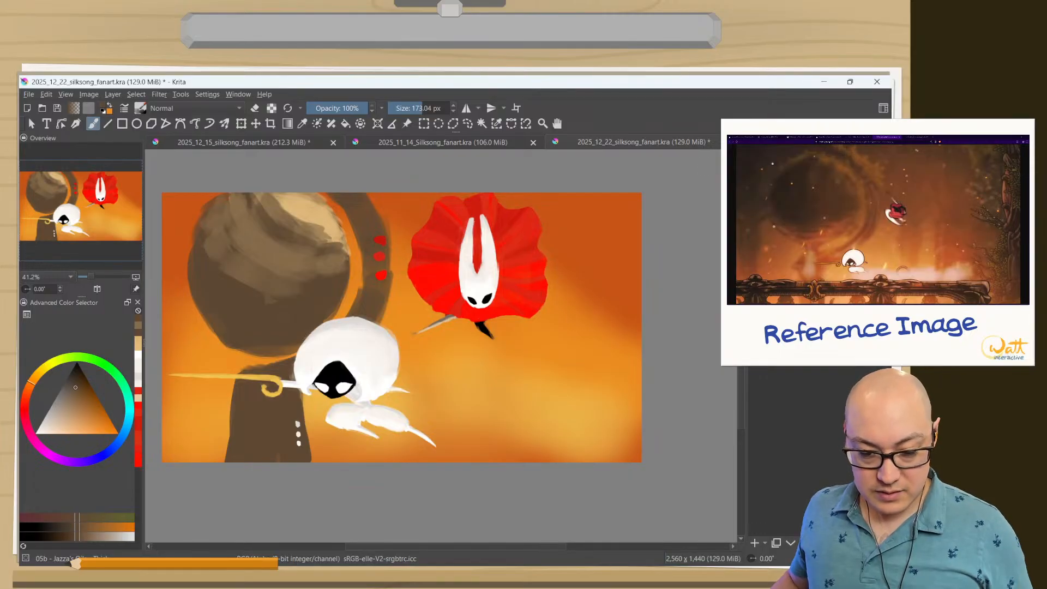
drag(640, 445, 161, 457)
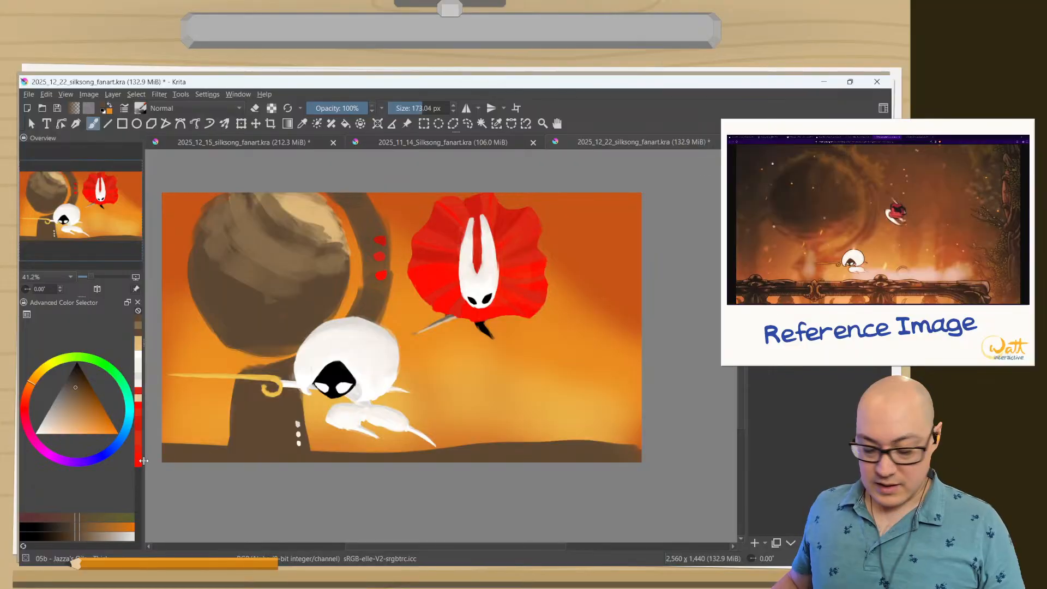
key(ctrl+z)
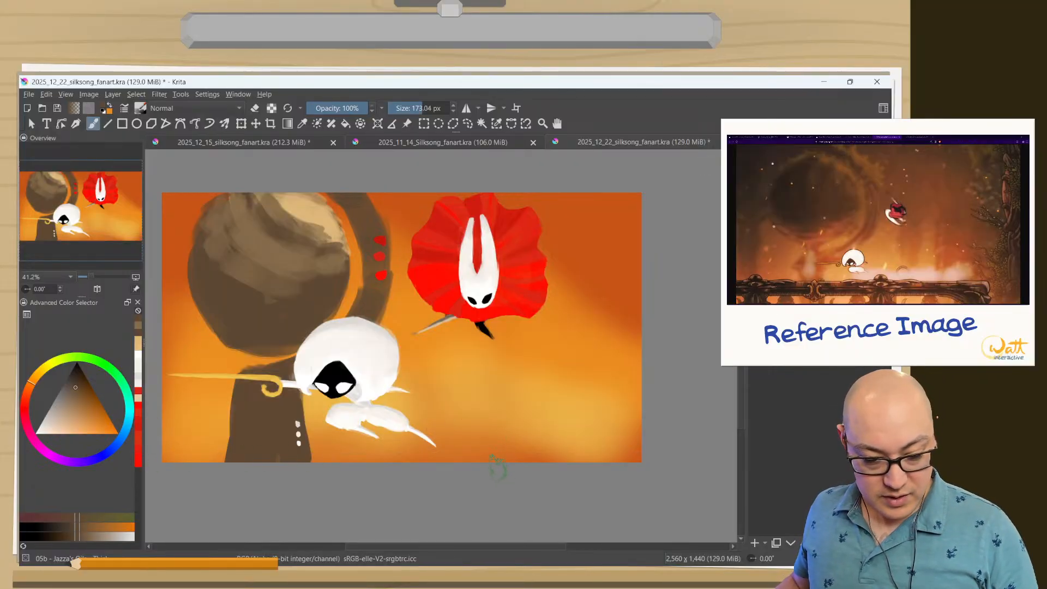
Choose an orange-brown, paint a ground strip across the canvas's full lower edge, and turn on eraser mode.
right_click(489, 419)
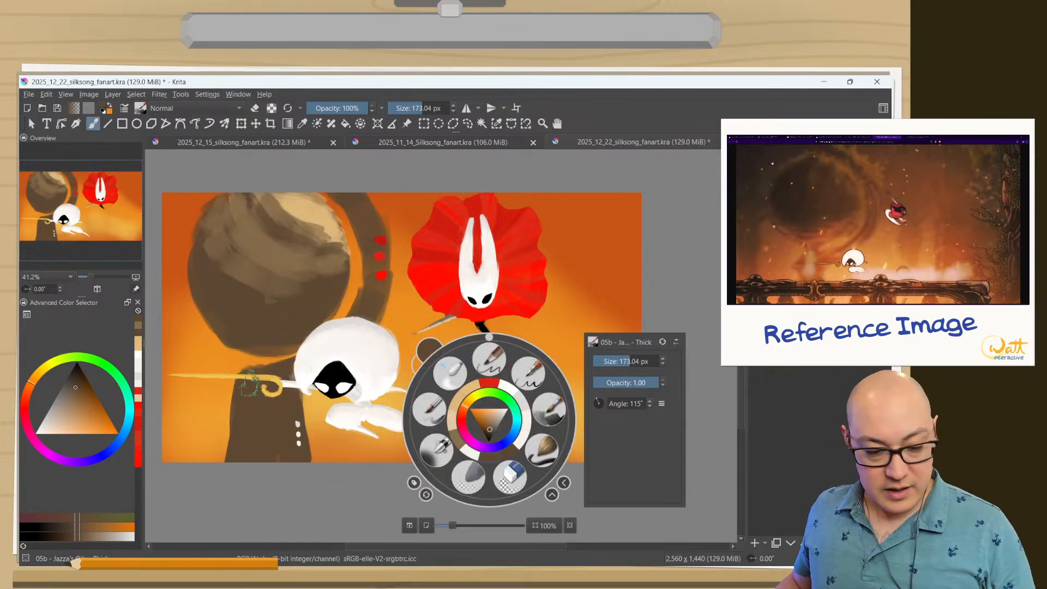
drag(482, 419, 478, 421)
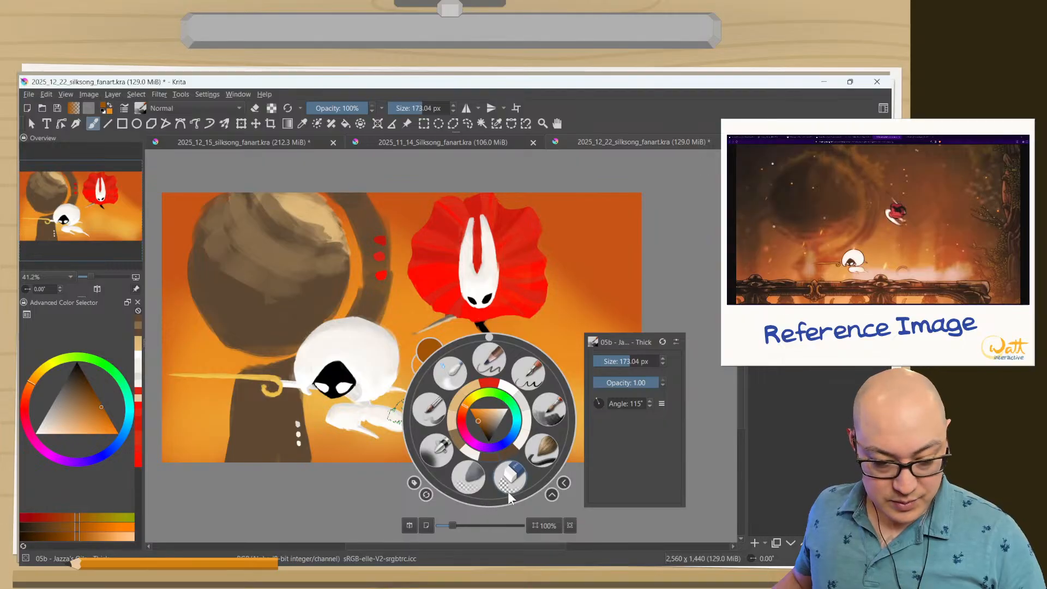
click(548, 408)
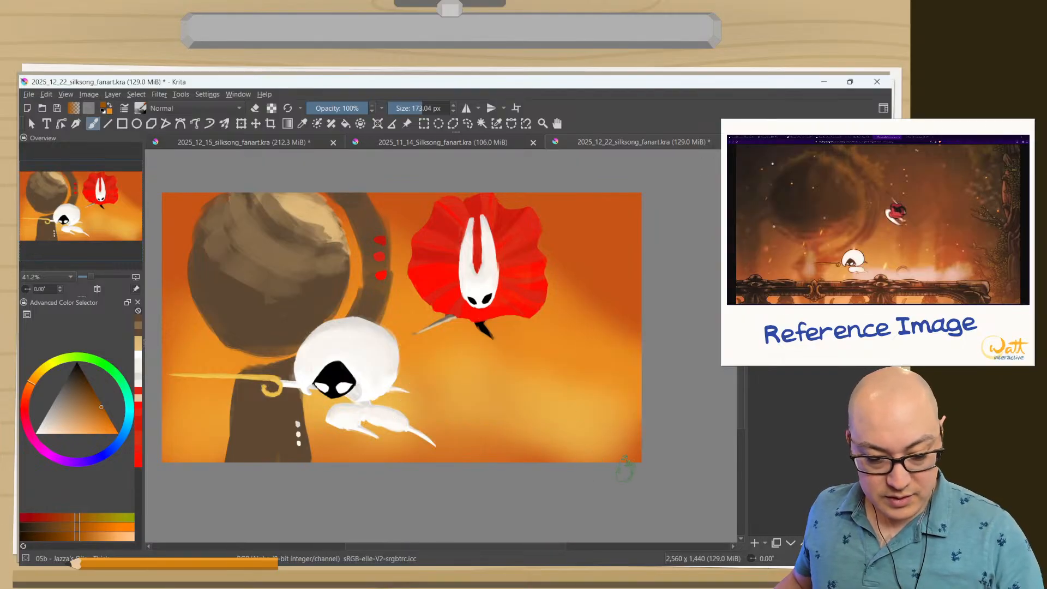
drag(646, 457, 164, 453)
key(ctrl+z)
drag(627, 458, 164, 457)
mouse_move(305, 457)
mouse_down()
mouse_move(166, 449)
mouse_move(659, 455)
mouse_move(256, 457)
mouse_up()
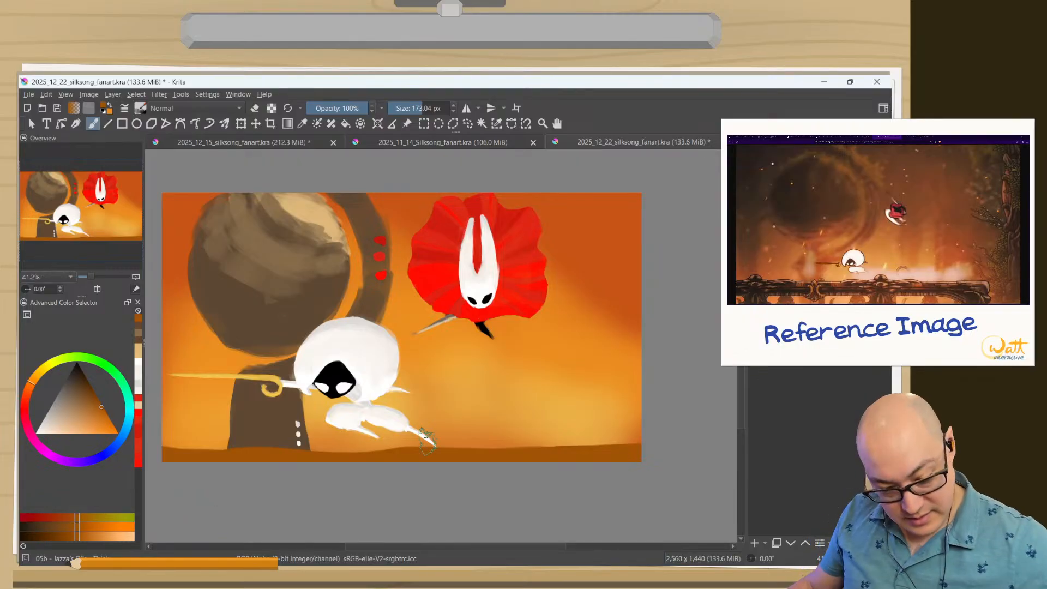
key(e)
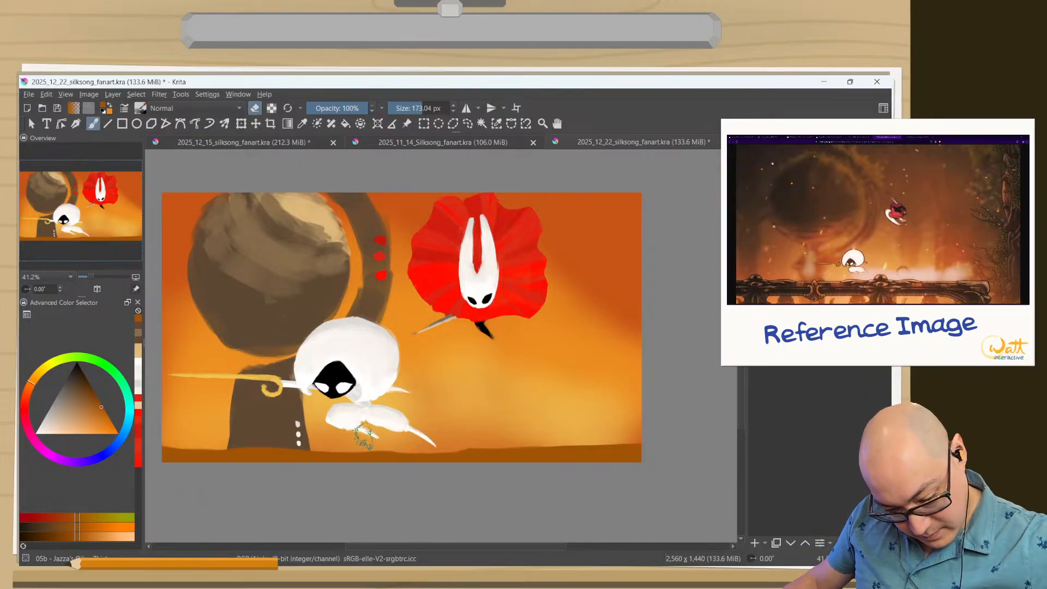
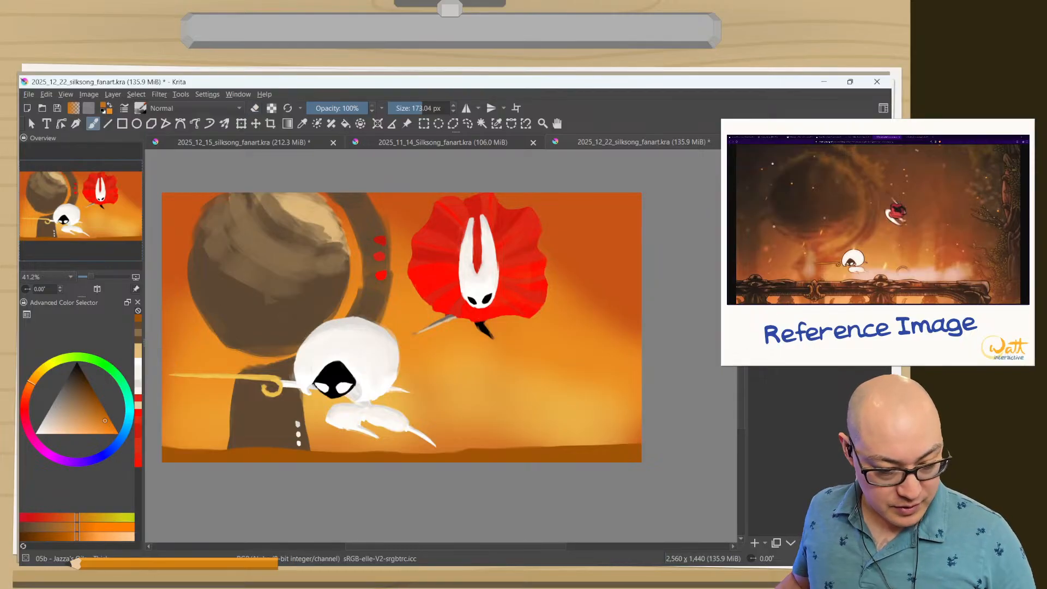
Mix a muted red-orange and paint a warm glow along the underside of the brown sphere.
ctrl+click(232, 279)
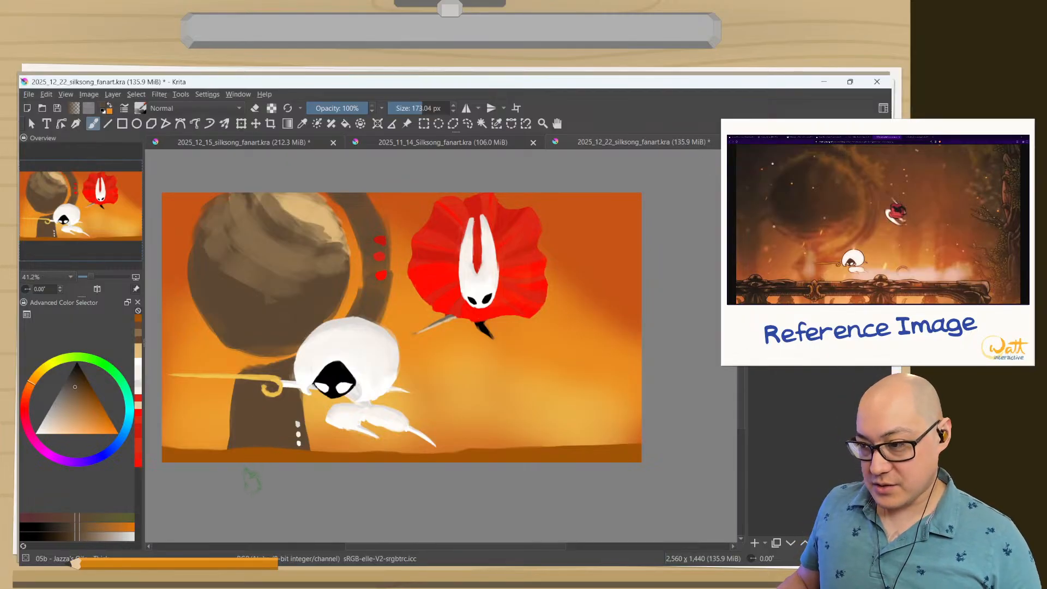
click(30, 399)
click(93, 410)
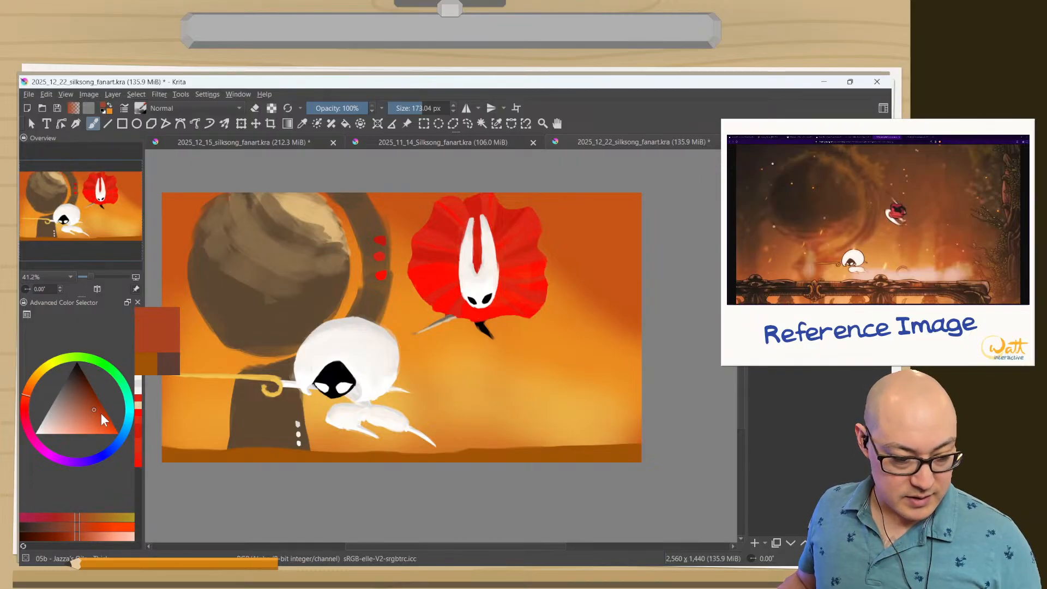
click(101, 414)
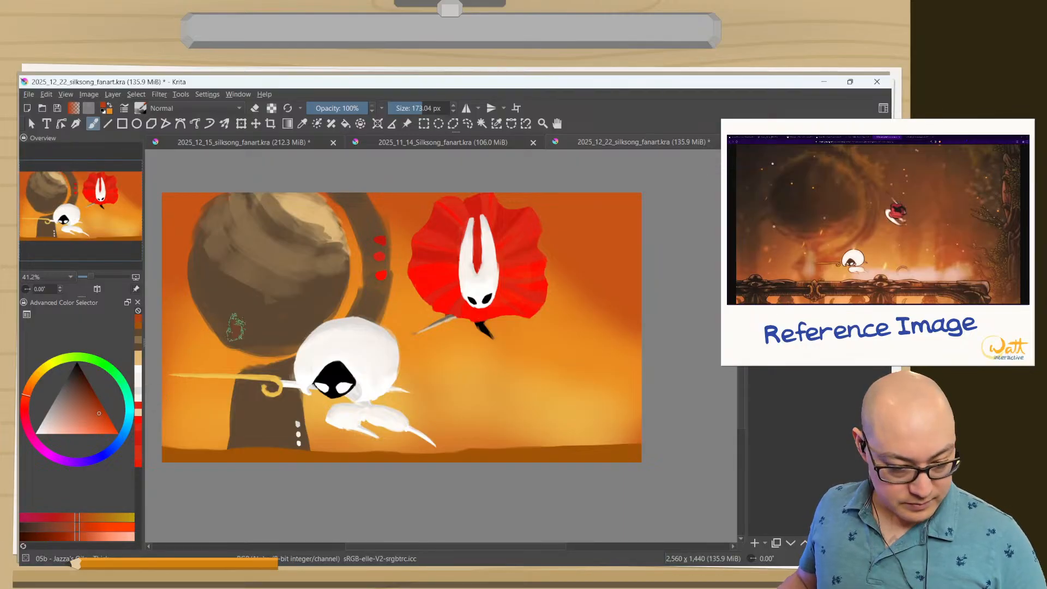
click(240, 332)
shift+drag(282, 339, 223, 312)
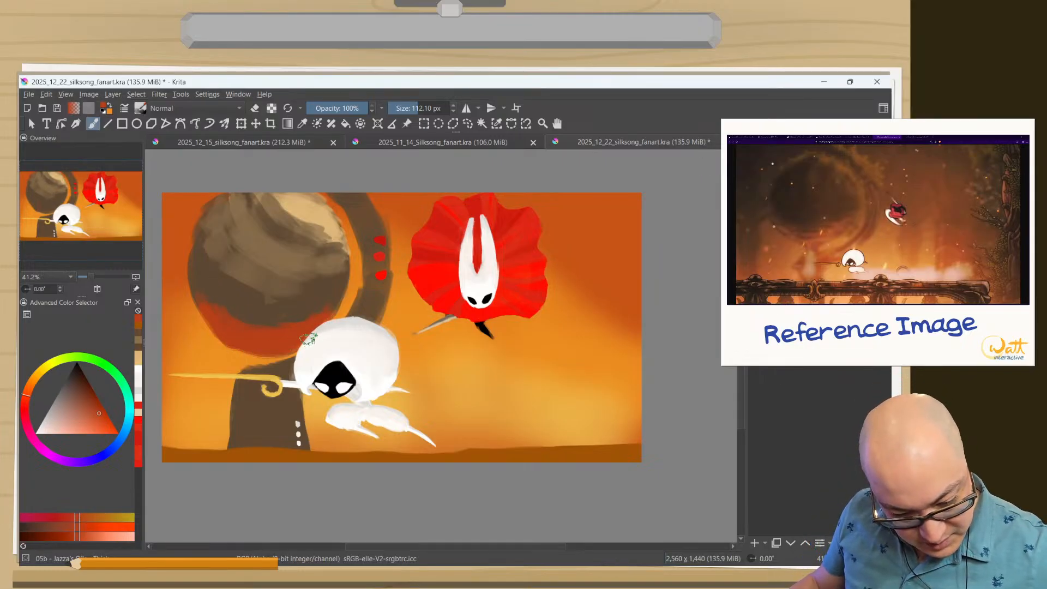
Blend the glow's upper edge with the sphere's dark brown and add red-orange streaks using a 64 px brush.
ctrl+click(213, 301)
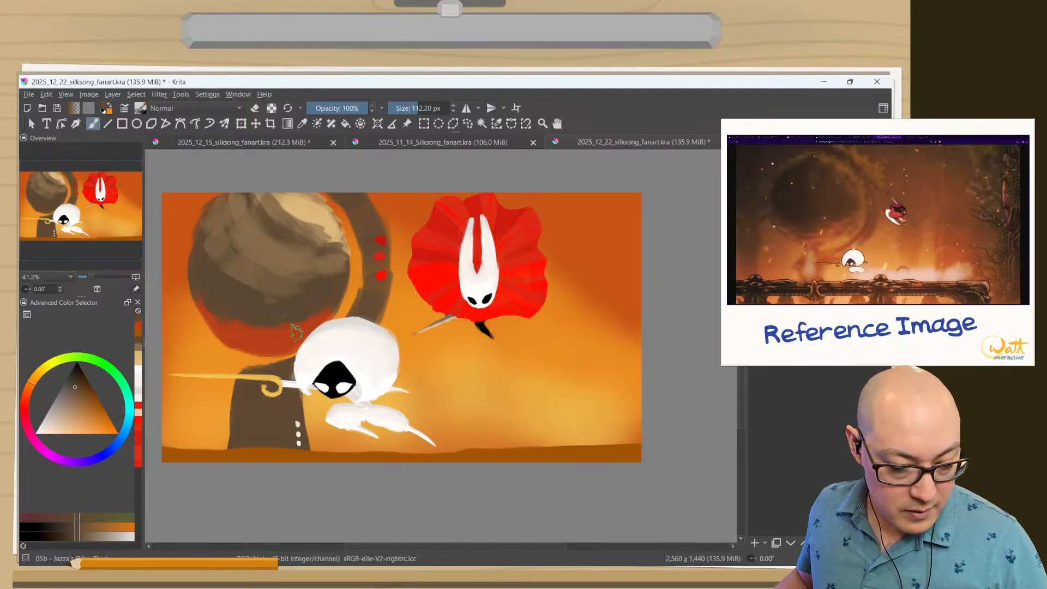
shift+drag(297, 332, 279, 339)
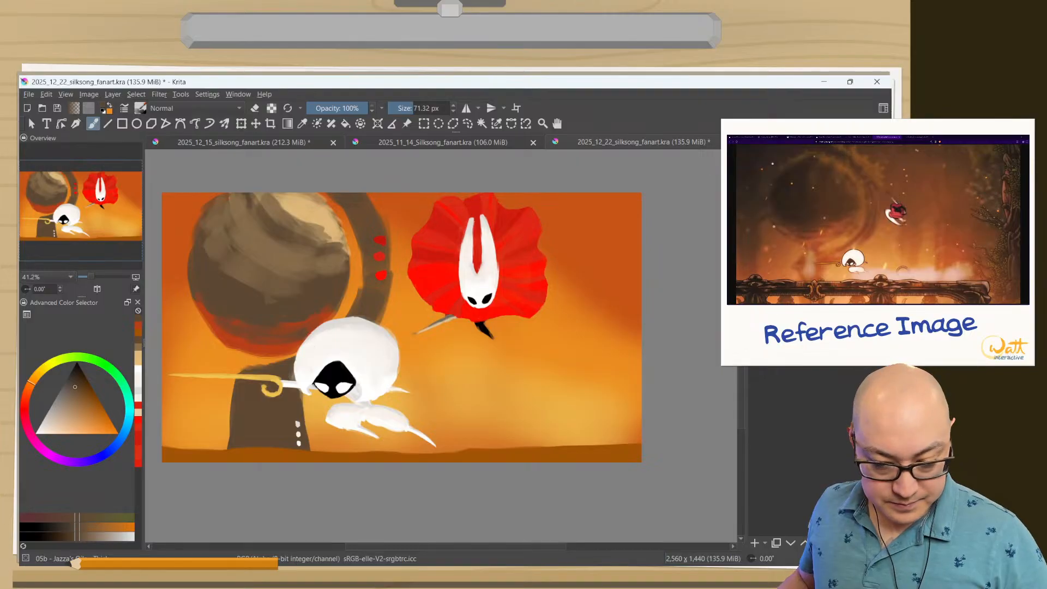
ctrl+click(244, 337)
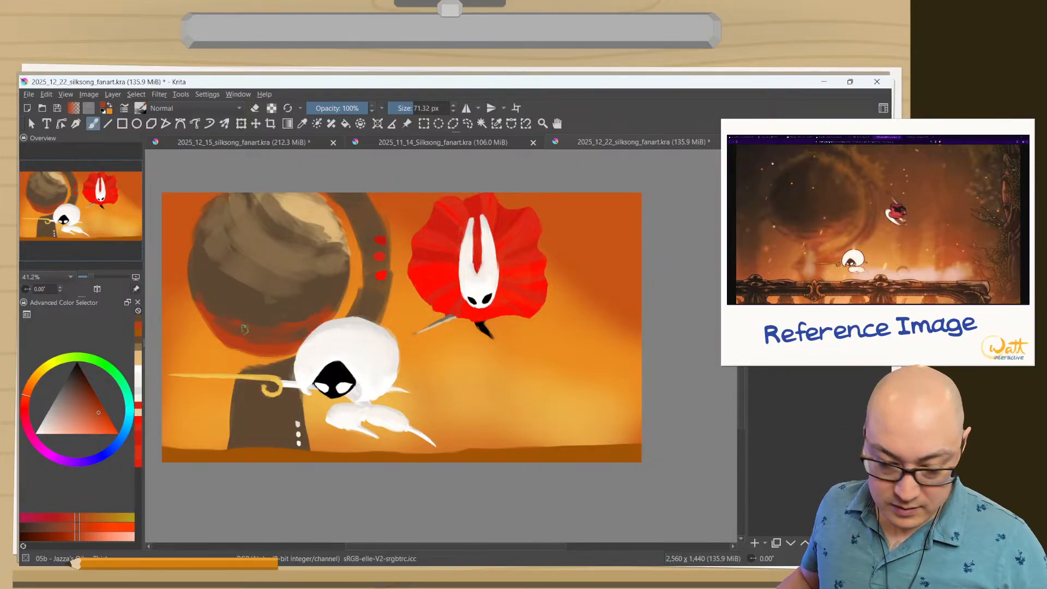
key(bracketleft)
key(bracketleft)
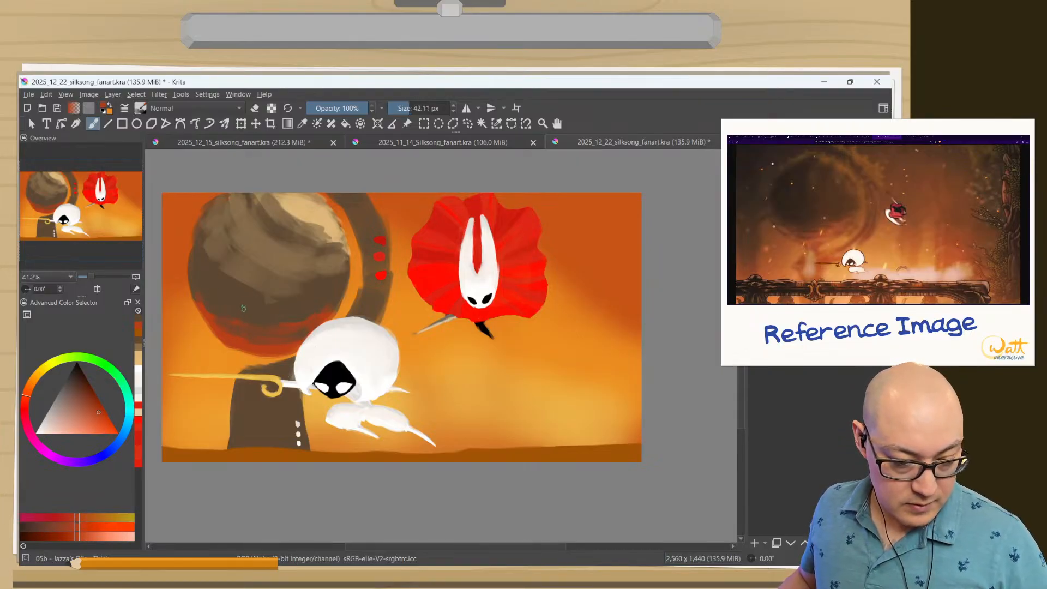
key(bracketright)
key(bracketright)
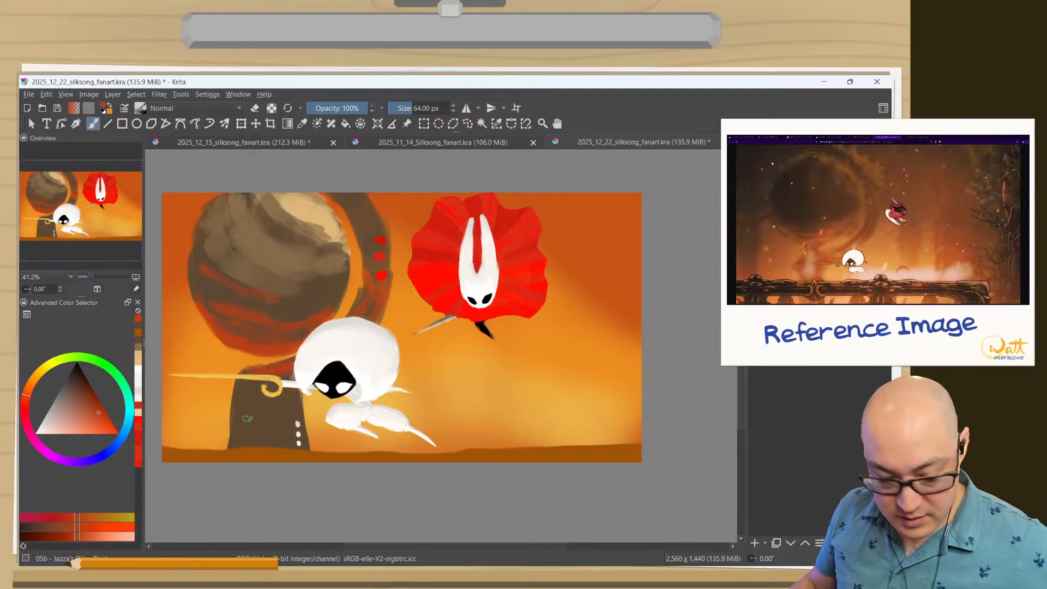
Erase an opening in the middle of the pedestal and paint reddish shading on its legs and the ring.
key(e)
mouse_move(265, 382)
mouse_down()
mouse_move(278, 422)
mouse_move(267, 442)
mouse_move(280, 447)
mouse_move(261, 396)
mouse_move(258, 431)
mouse_move(249, 406)
mouse_up()
key(e)
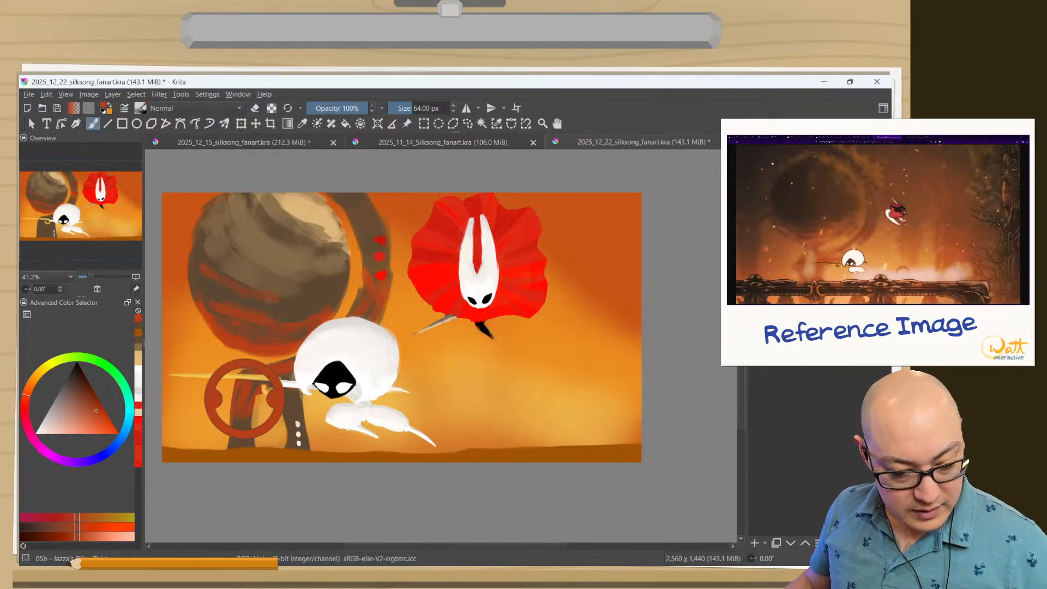
ctrl+click(247, 403)
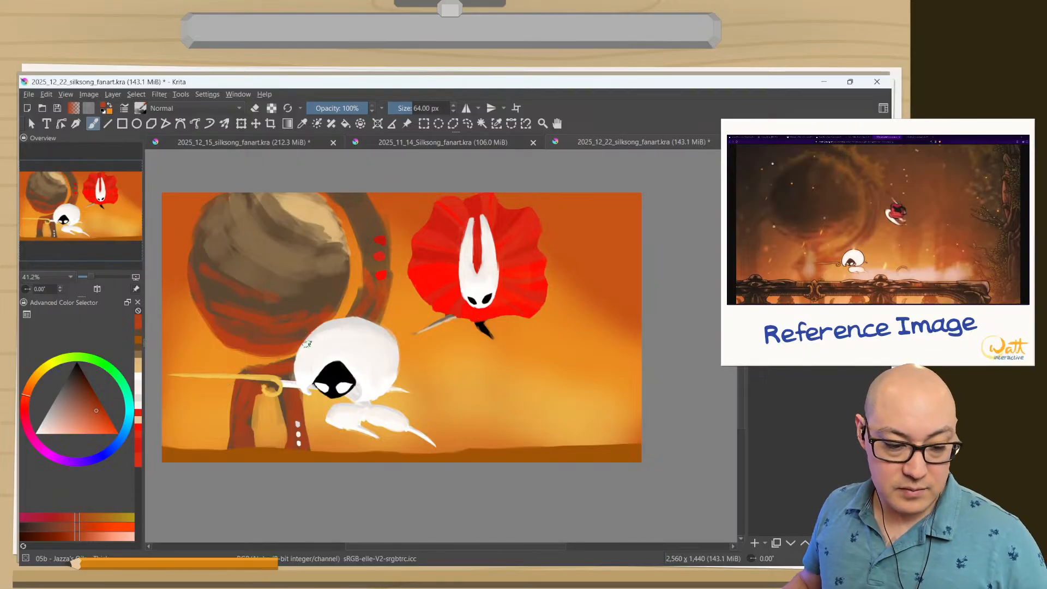
mouse_move(373, 219)
mouse_down()
mouse_move(381, 292)
mouse_move(379, 251)
mouse_up()
Choose a light orange and paint highlights along the sphere's right rim and upper-left edge.
ctrl+click(314, 203)
key(e)
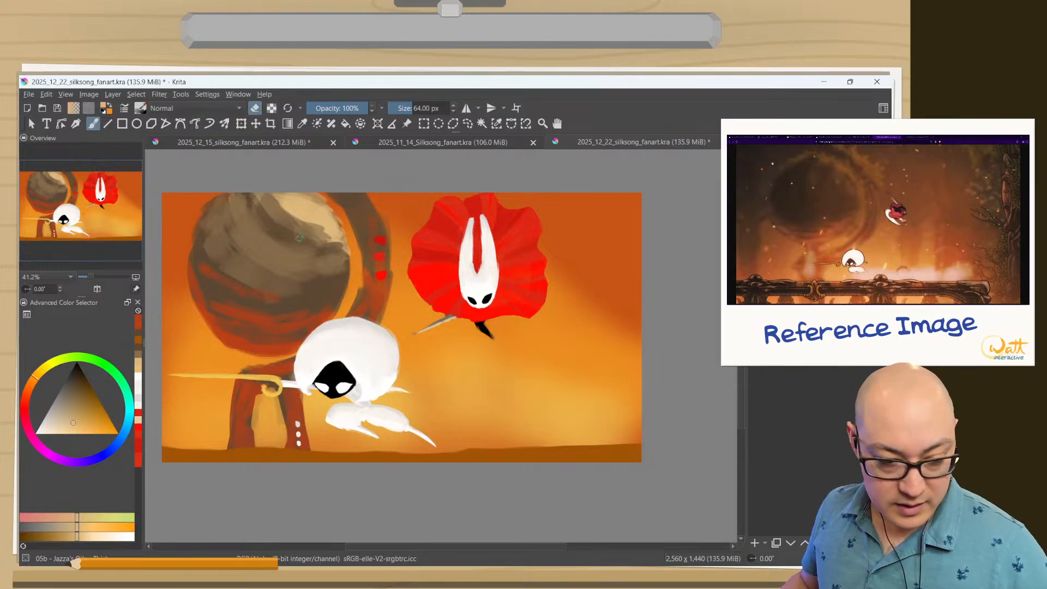
right_click(242, 245)
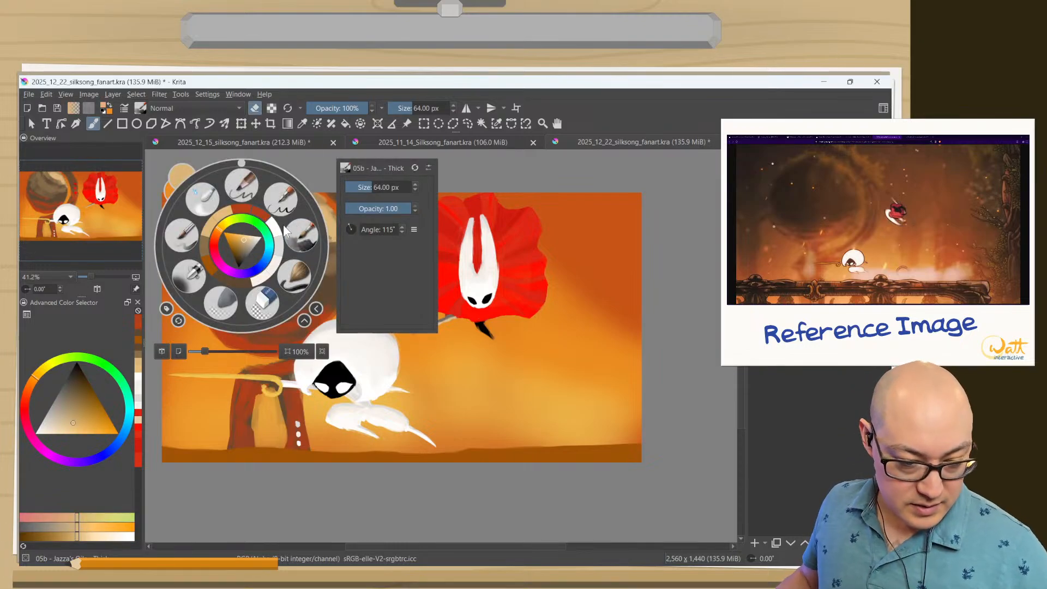
drag(217, 228, 235, 238)
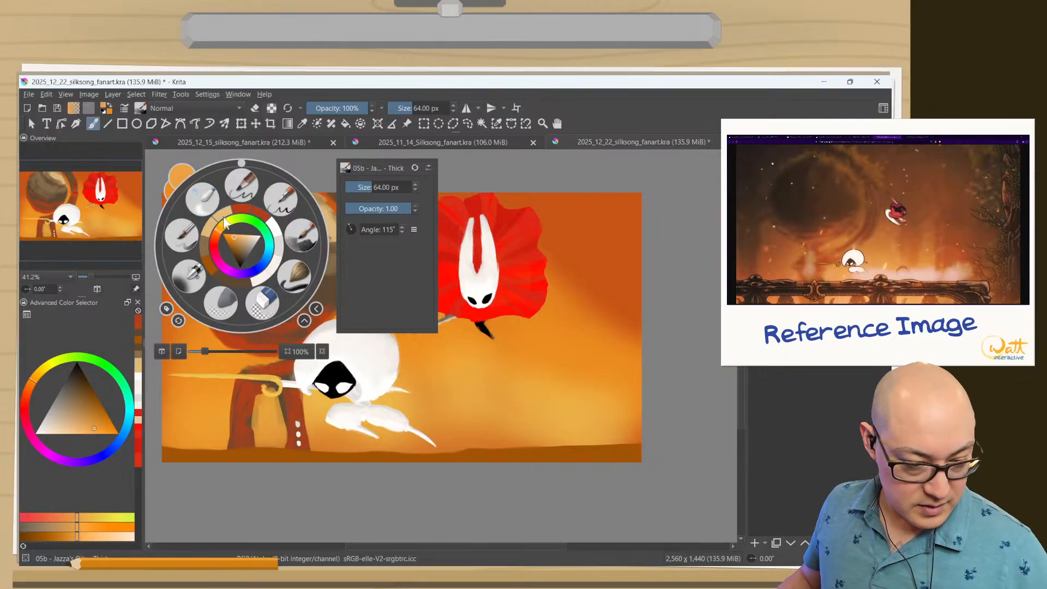
click(310, 249)
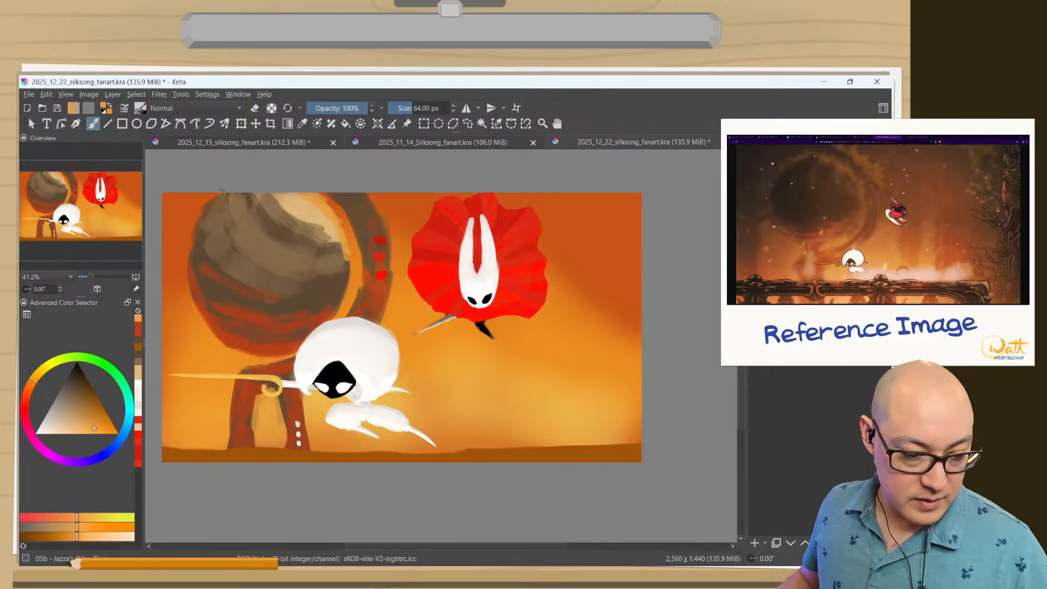
mouse_move(222, 193)
mouse_down()
mouse_move(248, 196)
mouse_move(232, 195)
mouse_up()
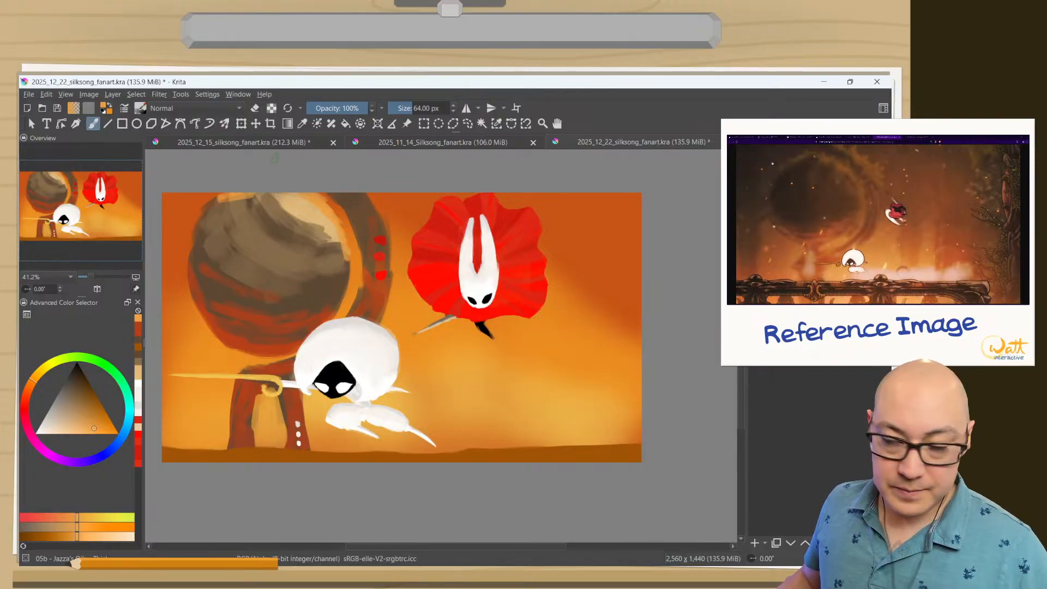
Fine-tune the orange to a slightly more saturated tone and paint it along the sphere's top rim.
right_click(319, 215)
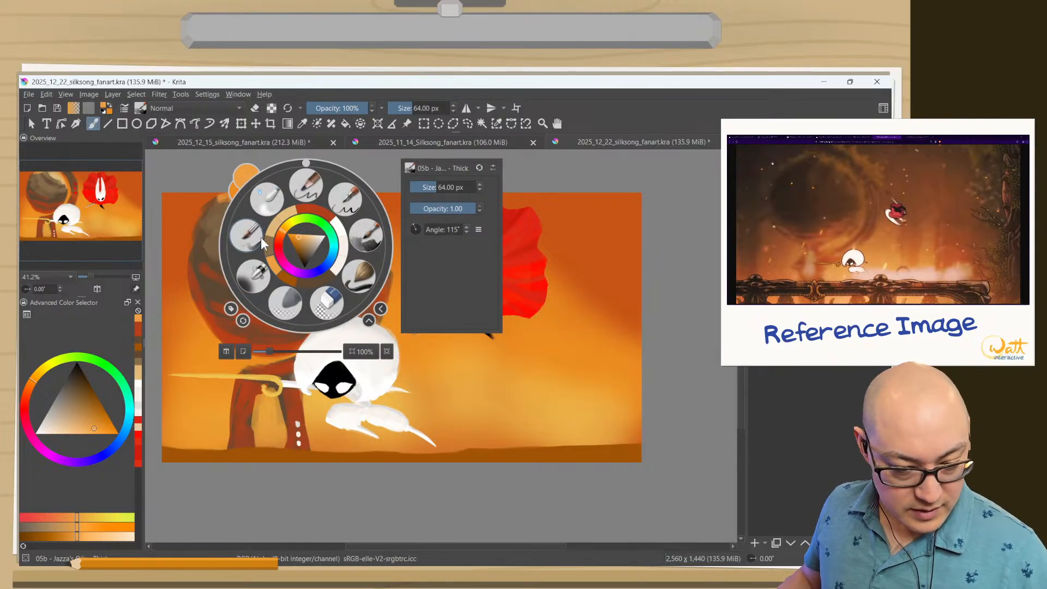
click(299, 240)
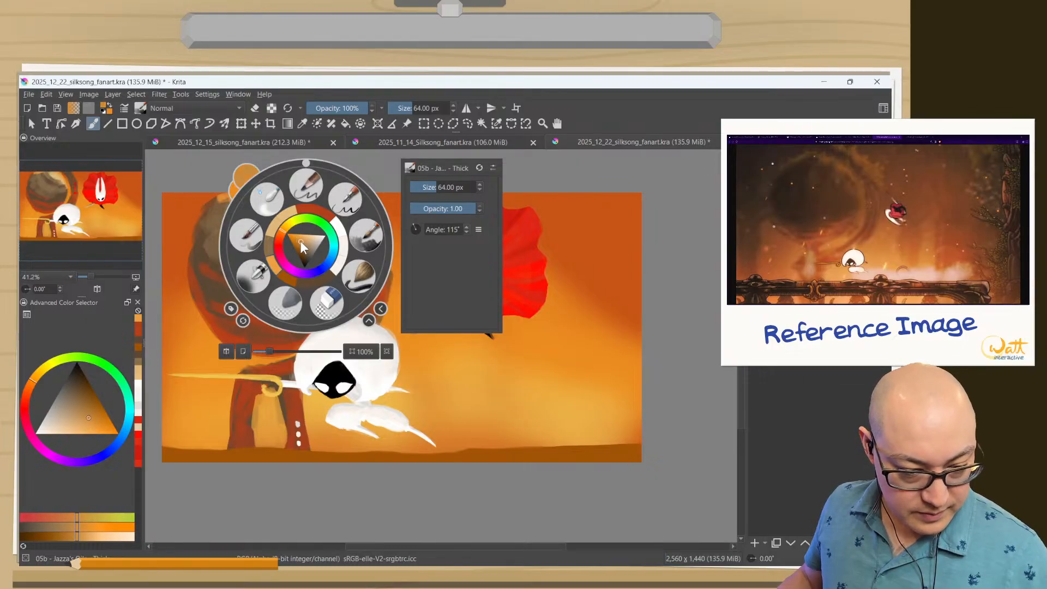
click(298, 240)
click(294, 236)
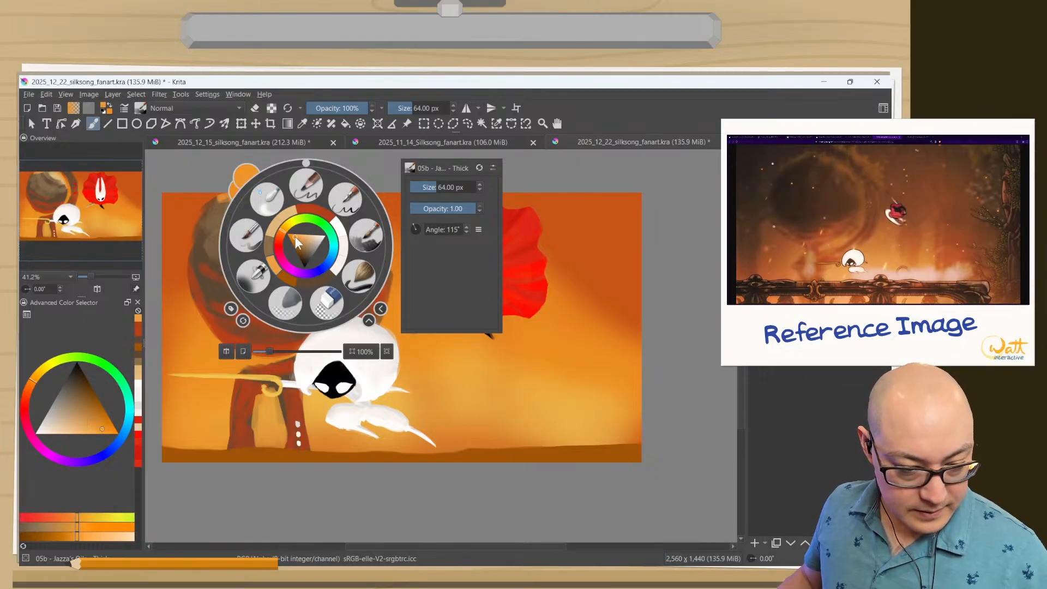
click(299, 239)
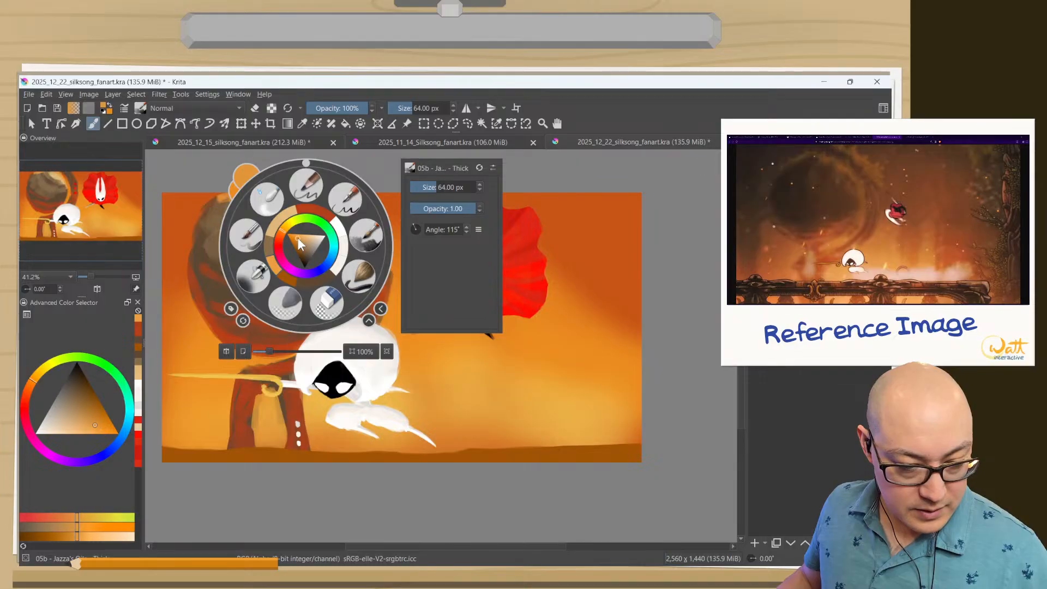
click(297, 238)
mouse_move(277, 232)
mouse_down()
mouse_move(311, 199)
mouse_move(290, 196)
mouse_up()
click(200, 219)
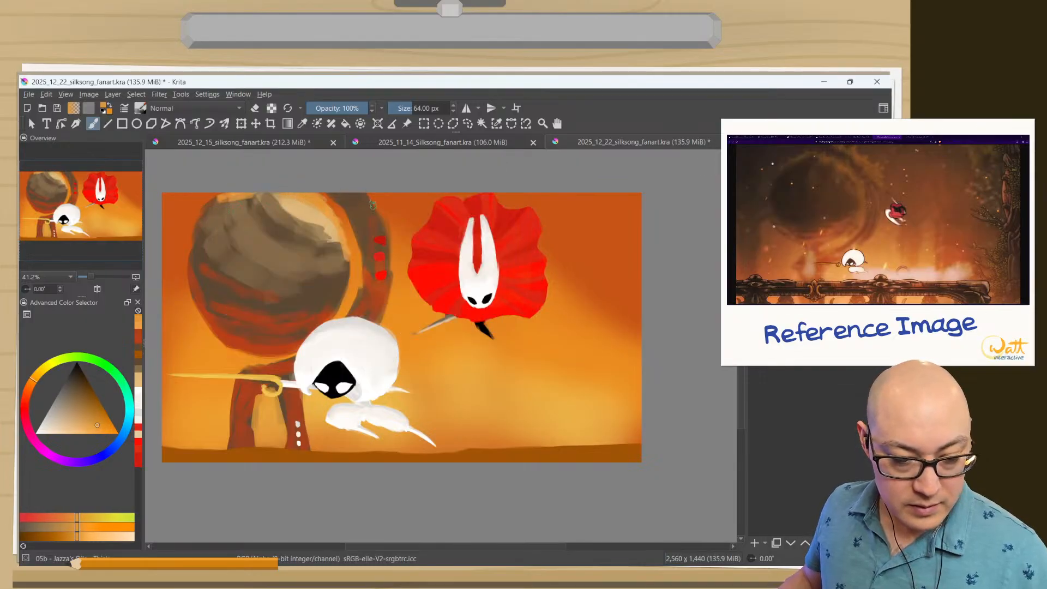
Paint orange highlights along the upper outer edge of the ring behind the sphere.
mouse_move(360, 195)
mouse_down()
mouse_move(348, 193)
mouse_move(364, 198)
mouse_up()
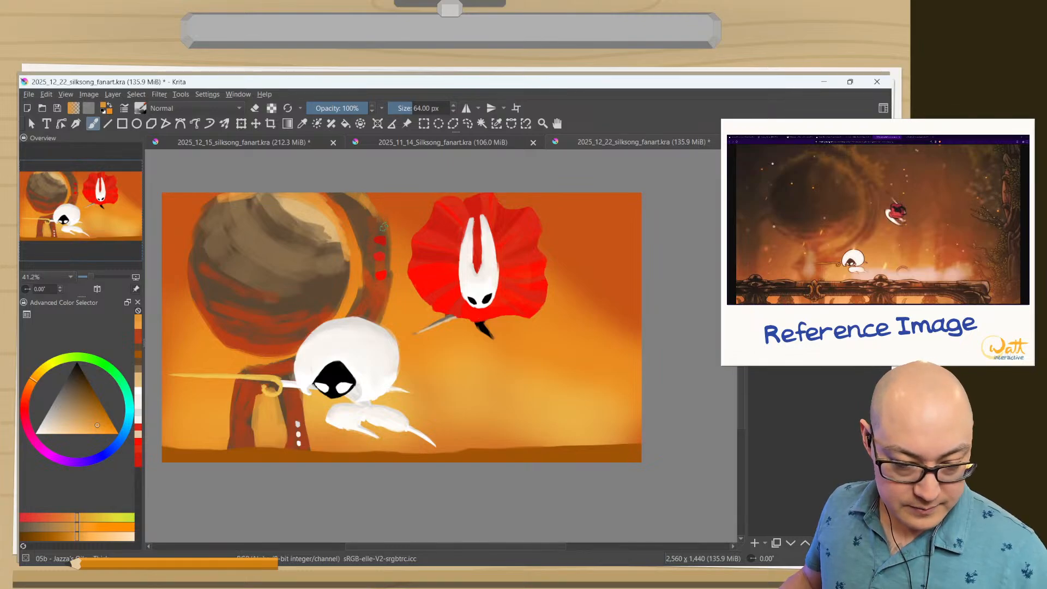
mouse_move(382, 233)
mouse_down()
mouse_move(370, 208)
mouse_move(338, 185)
mouse_up()
mouse_move(383, 222)
mouse_down()
mouse_move(388, 241)
mouse_move(356, 177)
mouse_up()
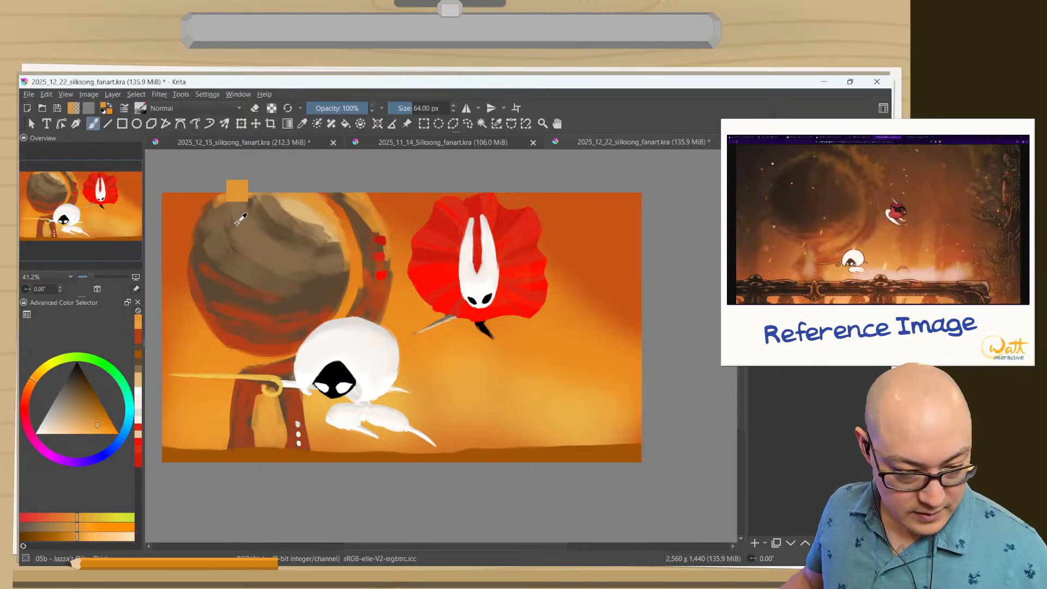
Rework the sphere's shading with sampled grey-brown strokes and paint the pedestal's joint beneath it reddish brown.
ctrl+click(314, 286)
mouse_move(319, 285)
mouse_down()
mouse_move(263, 282)
mouse_move(274, 275)
mouse_move(212, 227)
mouse_move(236, 246)
mouse_up()
mouse_move(209, 222)
mouse_down()
mouse_move(265, 258)
mouse_move(291, 258)
mouse_up()
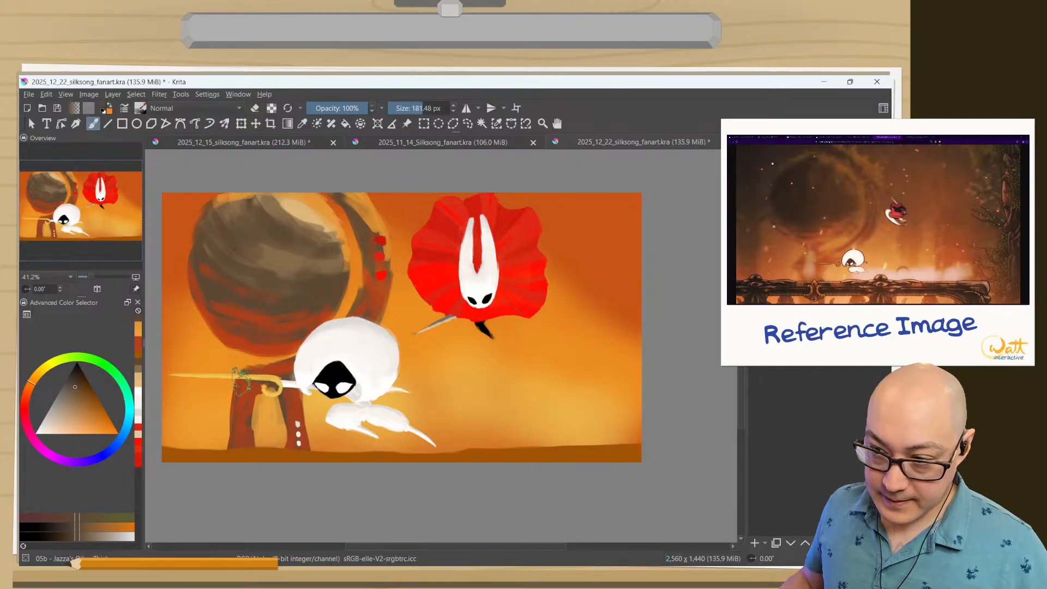
ctrl+click(271, 364)
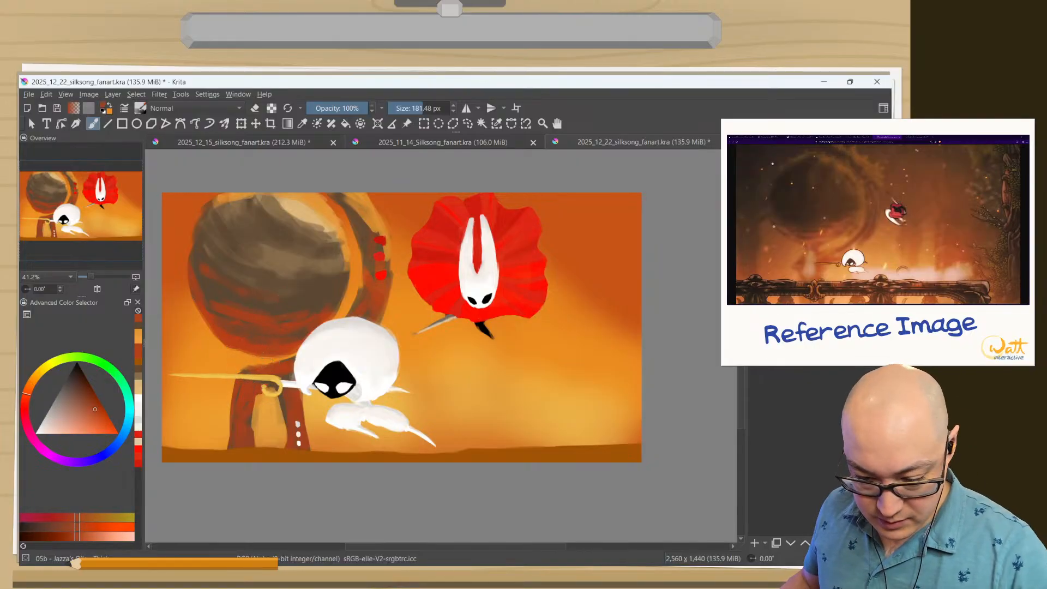
mouse_move(281, 355)
mouse_down()
mouse_move(237, 385)
mouse_move(277, 350)
mouse_move(259, 362)
mouse_move(269, 359)
mouse_up()
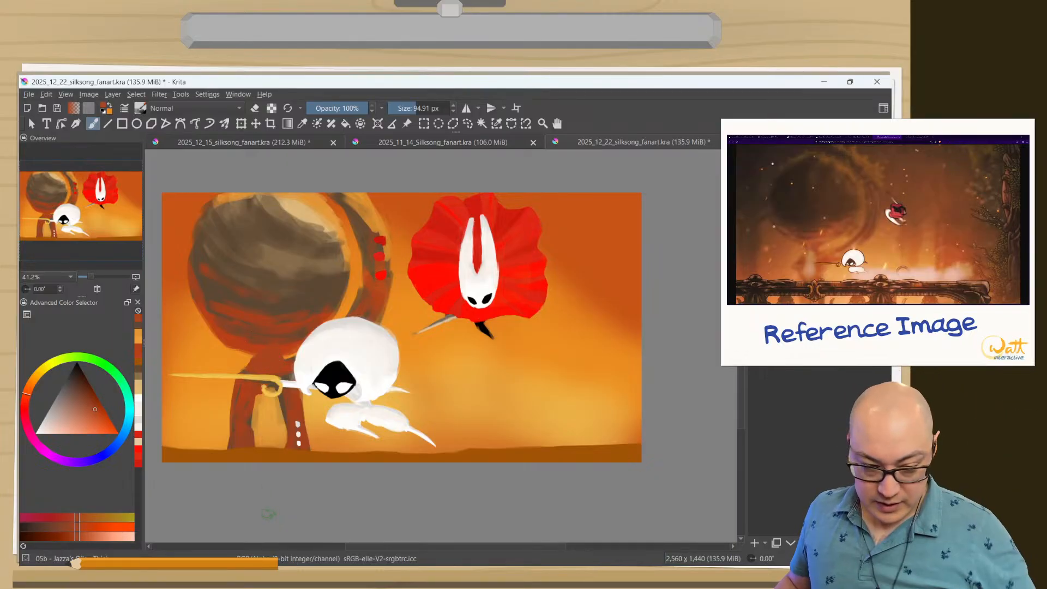
Move the layer with the sphere, ring and pedestal down and slightly left with the Transform tool.
click(241, 123)
drag(233, 266, 233, 299)
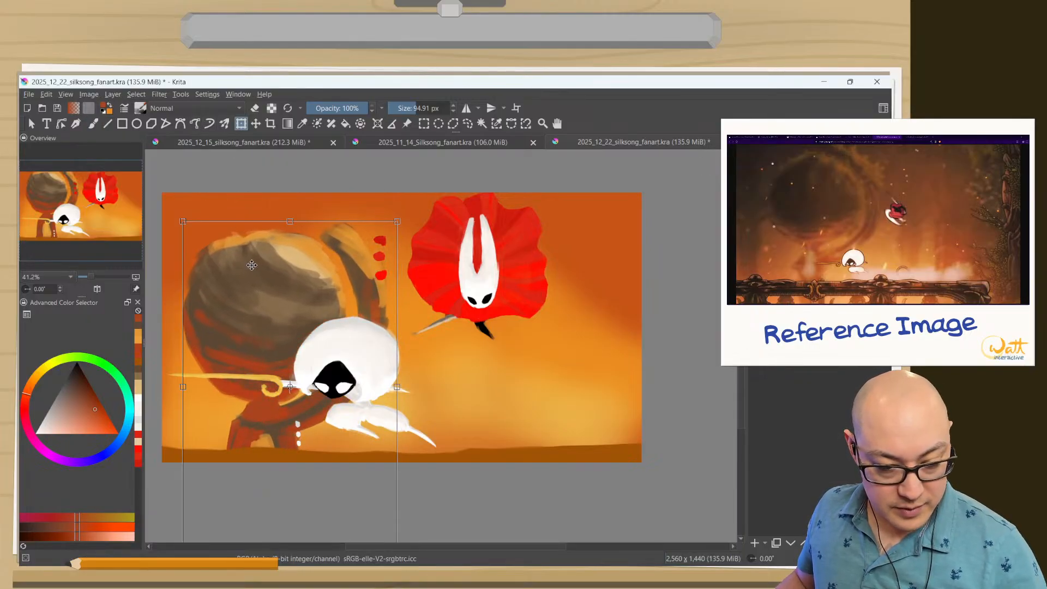
key(ctrl+z)
click(234, 256)
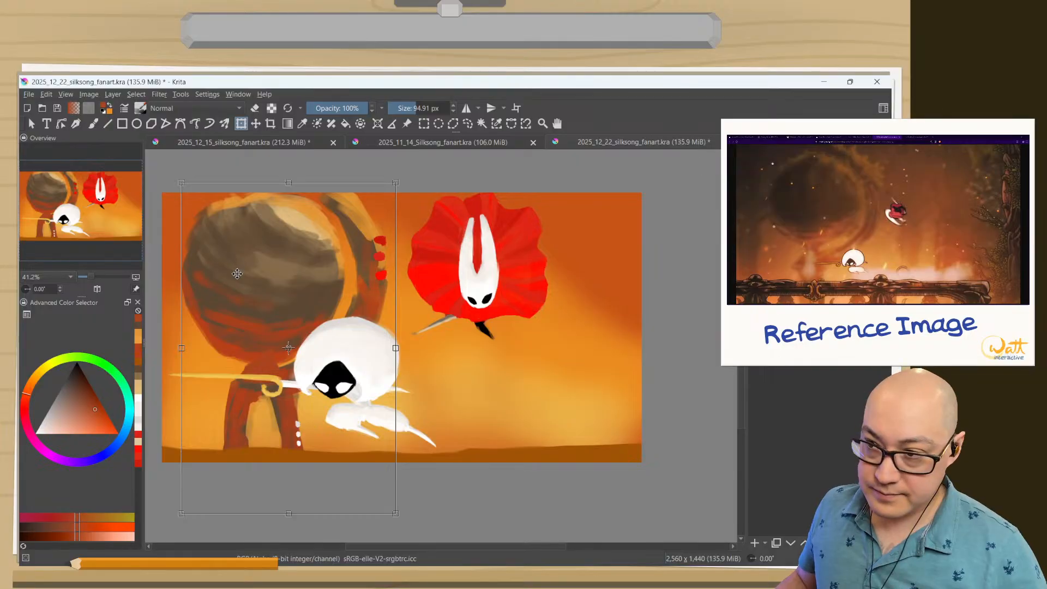
mouse_move(237, 274)
mouse_down()
mouse_move(233, 299)
mouse_move(231, 290)
mouse_up()
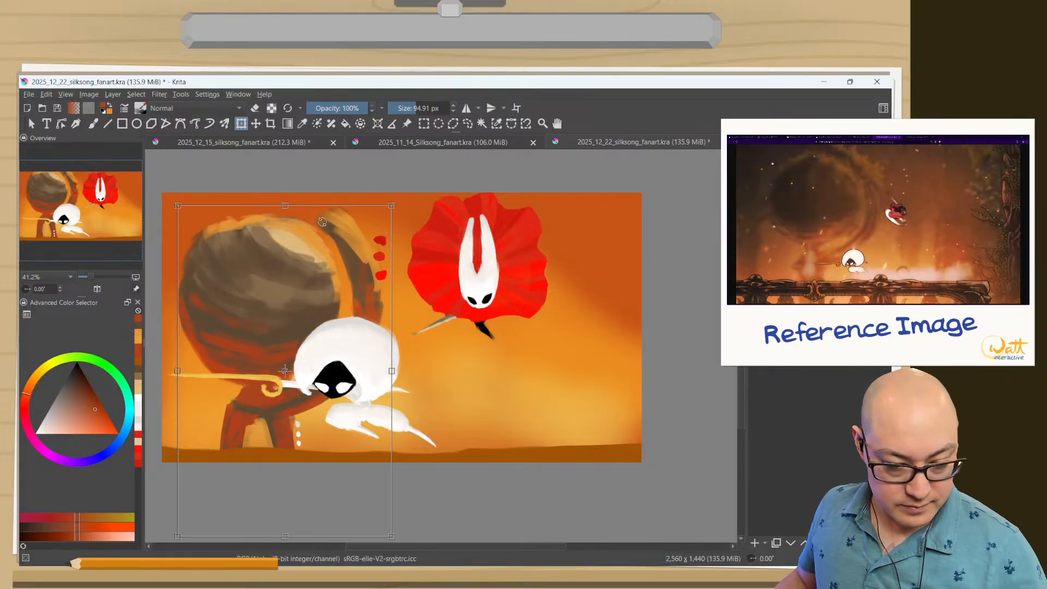
key(b)
Extend the ring up to the canvas's top edge in sampled dark brown and add an orange highlight along it.
ctrl+click(352, 254)
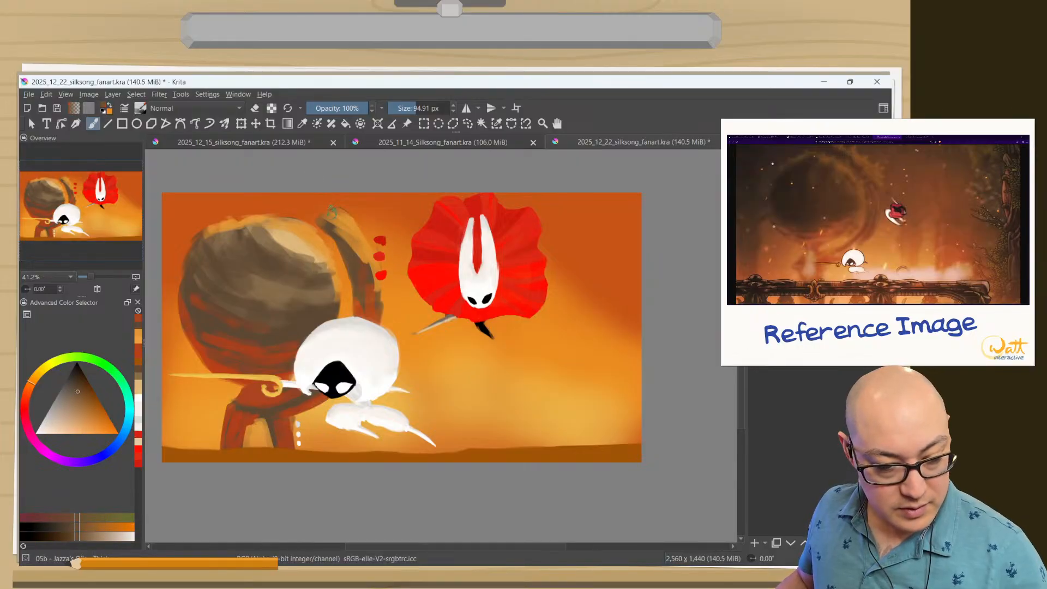
mouse_move(335, 220)
mouse_down()
mouse_move(303, 196)
mouse_move(310, 192)
mouse_up()
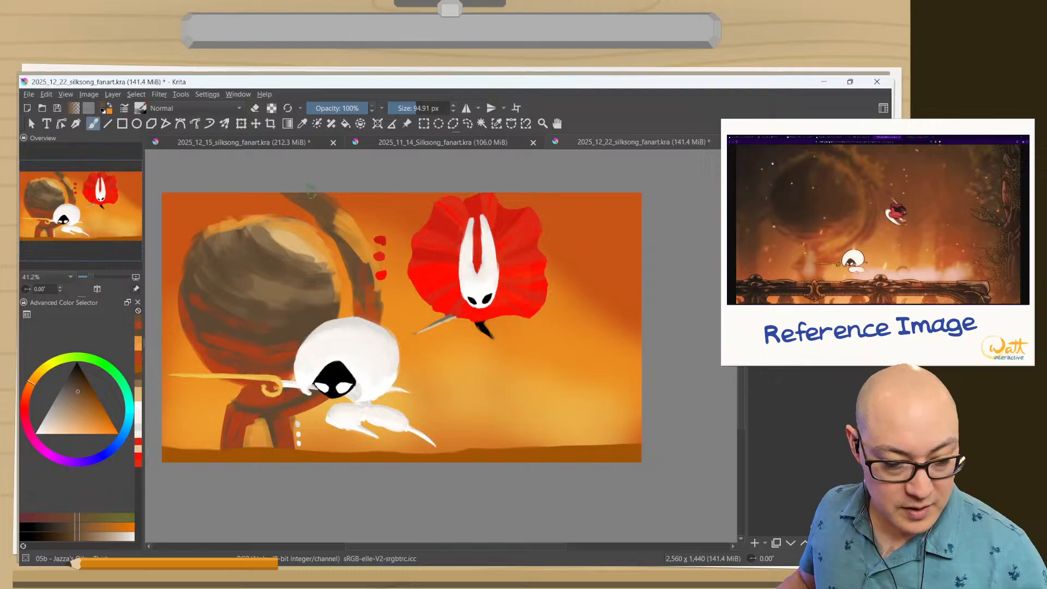
ctrl+click(342, 208)
drag(351, 219, 311, 194)
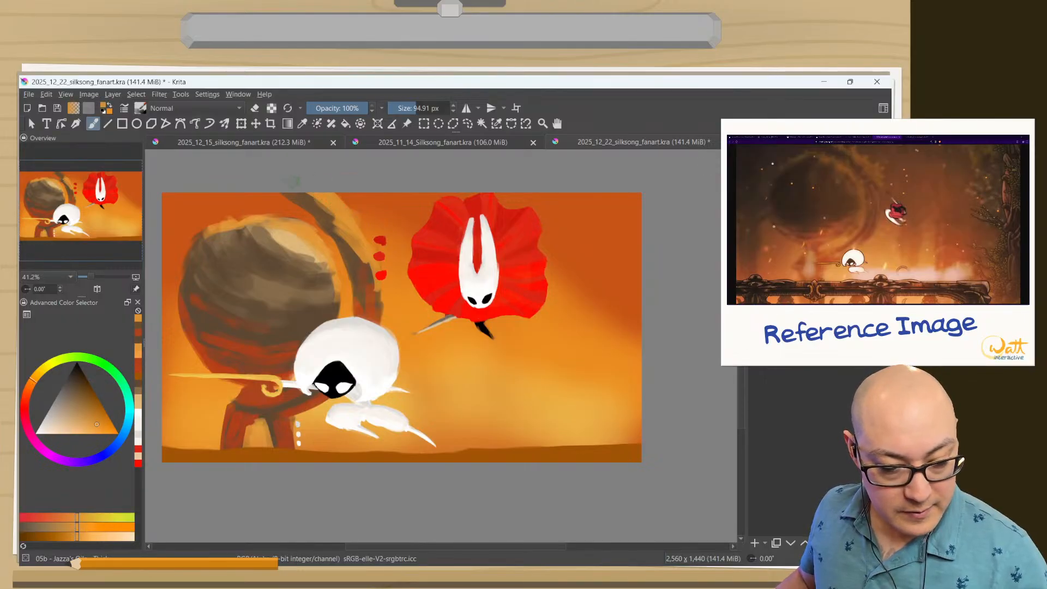
Erase stray paint along the ring's outer edge beside the red dots and sample the ring's reddish brown.
key(e)
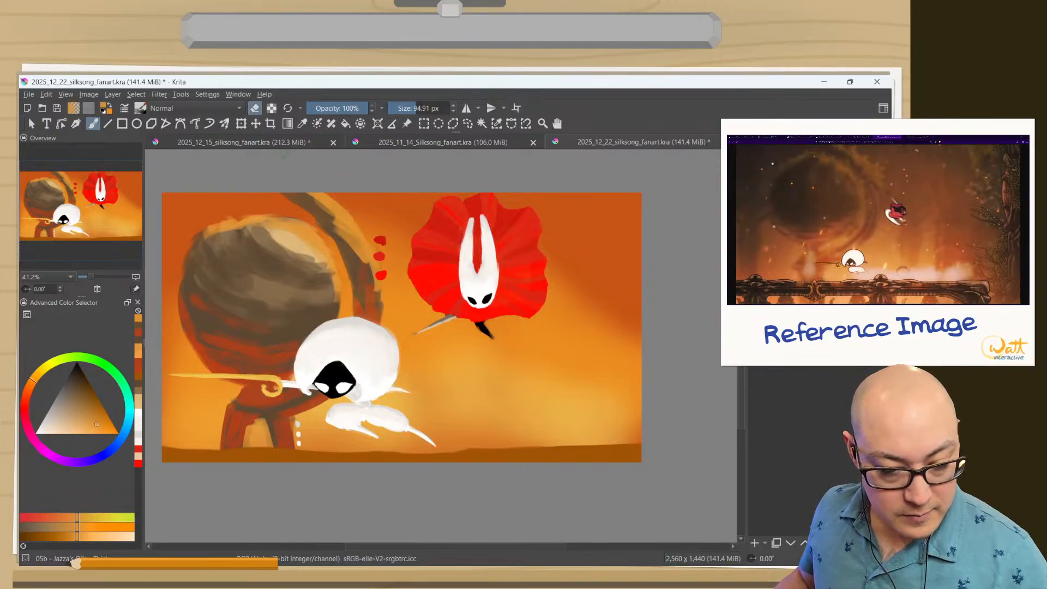
drag(375, 251, 373, 305)
key(e)
ctrl+click(373, 305)
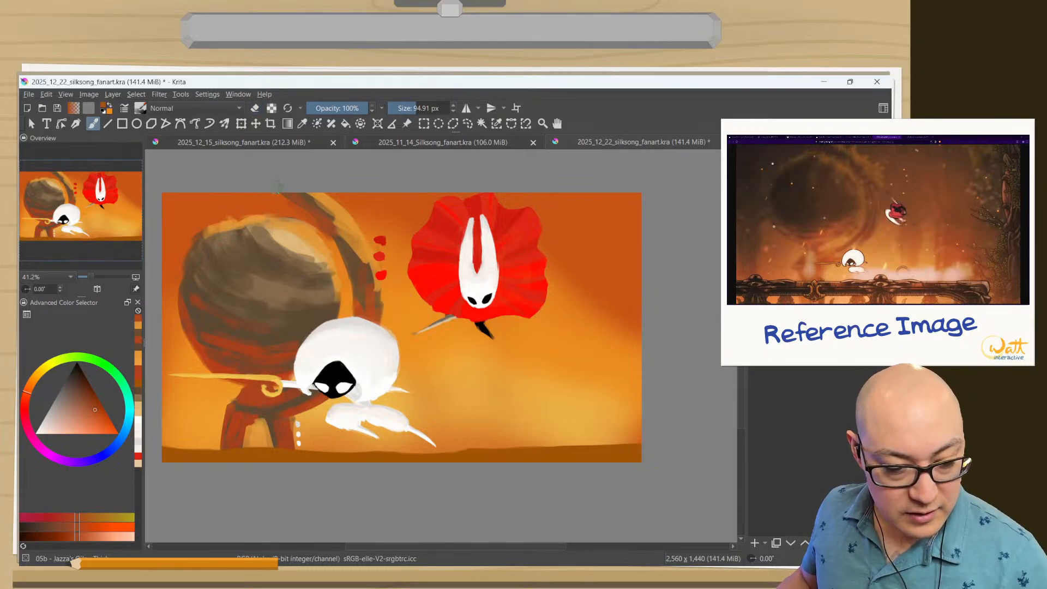
key(e)
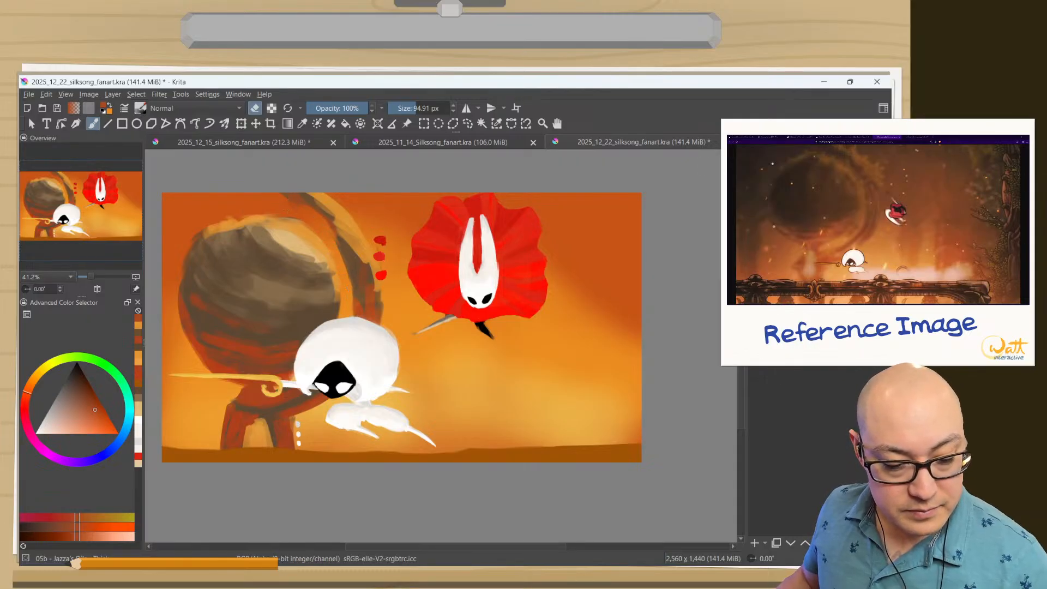
key(e)
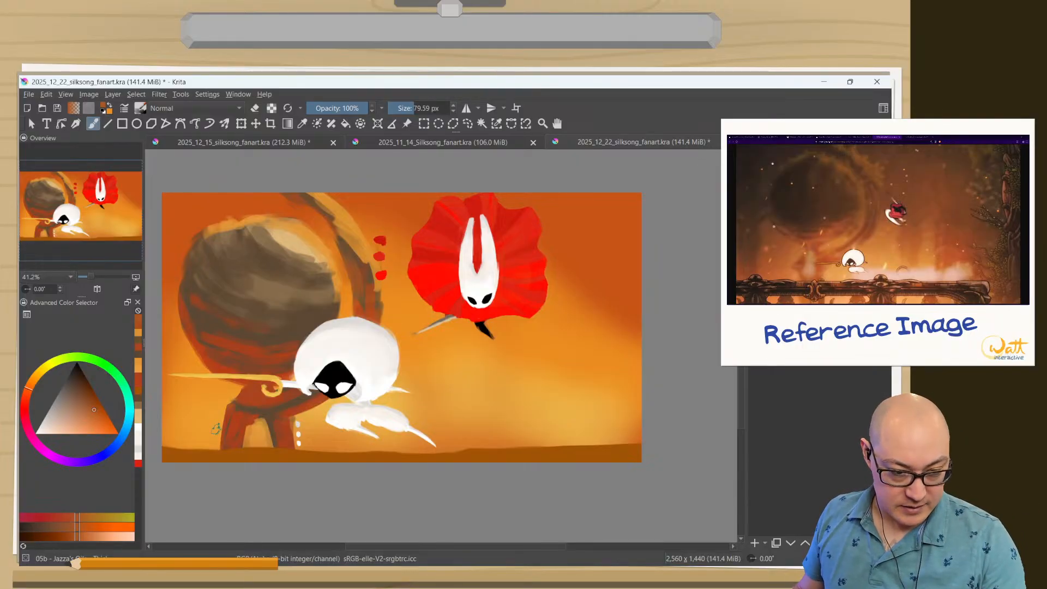
Try a 53.91 px Gaussian Blur on the layer with the sphere, ring and pedestal.
click(159, 94)
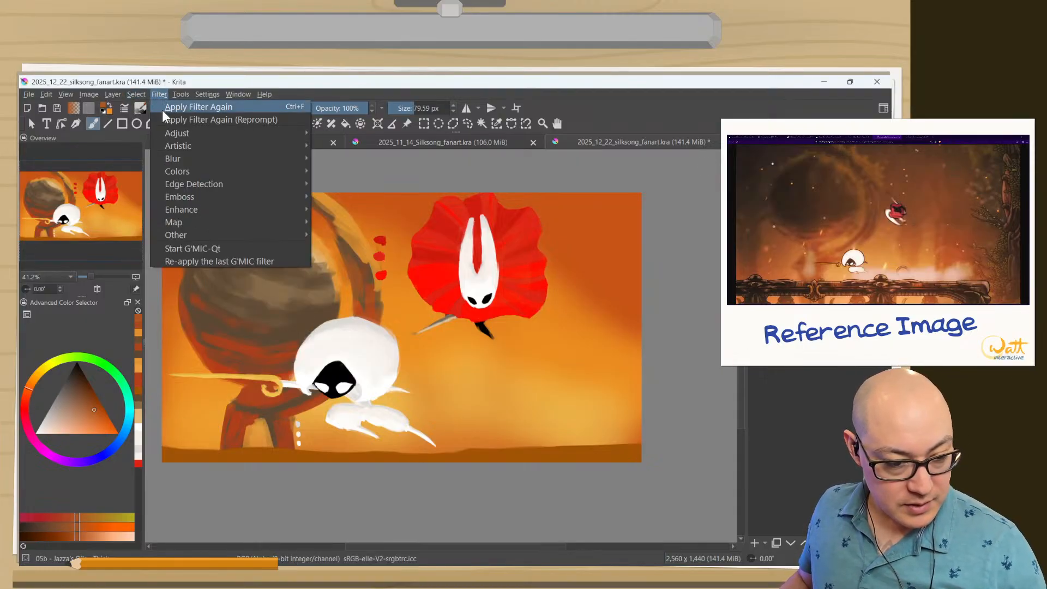
mouse_move(166, 157)
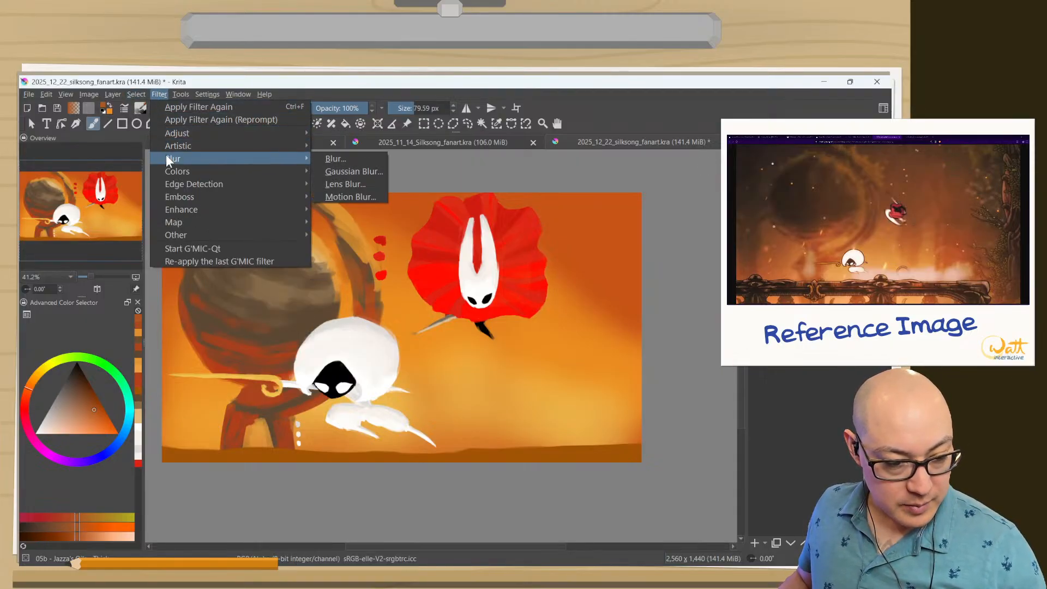
click(323, 170)
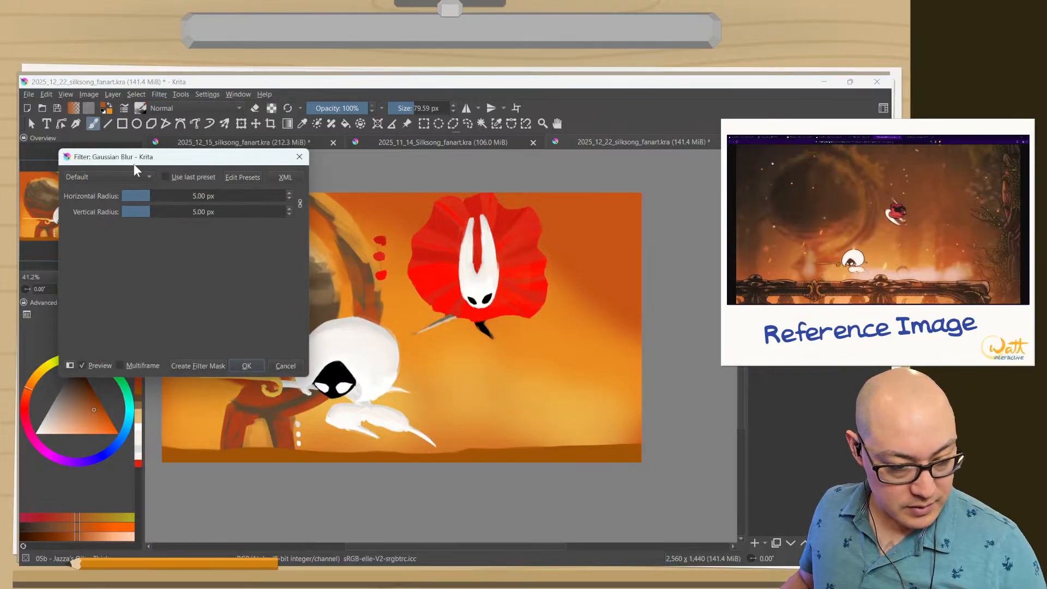
drag(166, 158, 92, 337)
drag(121, 376, 140, 389)
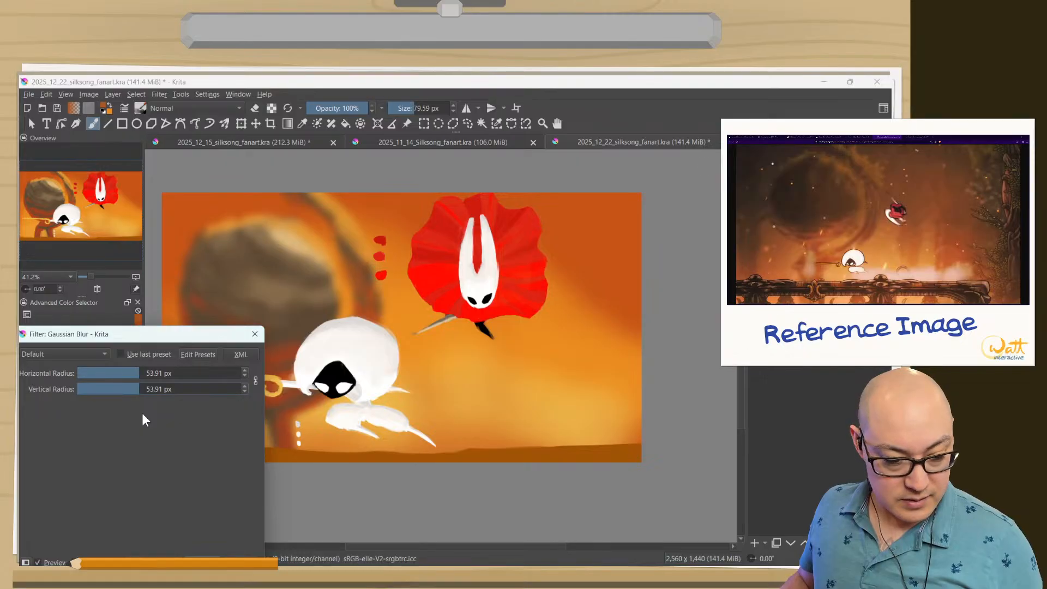
drag(127, 338, 178, 252)
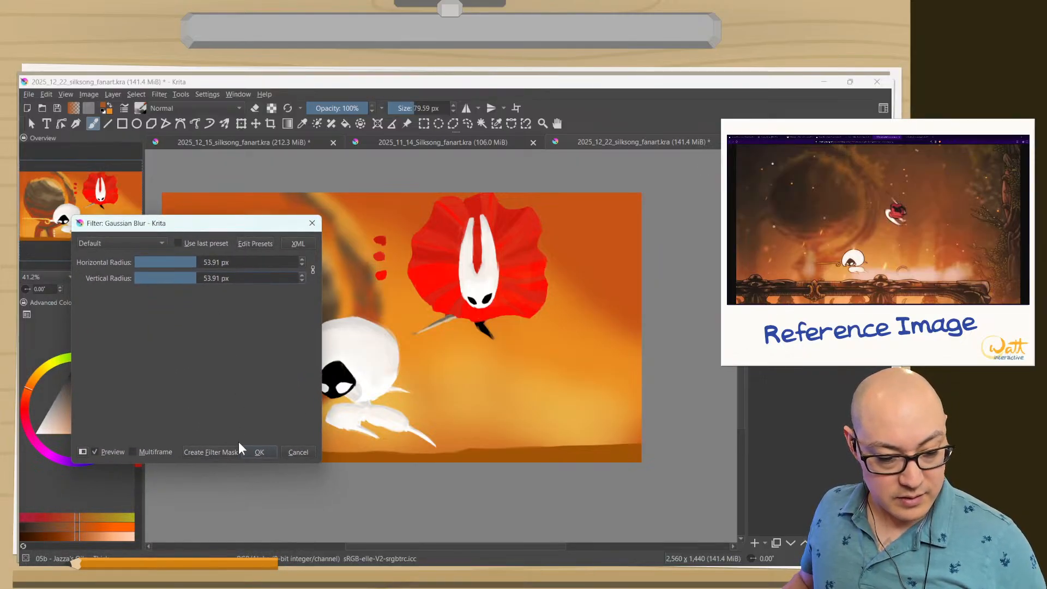
click(261, 455)
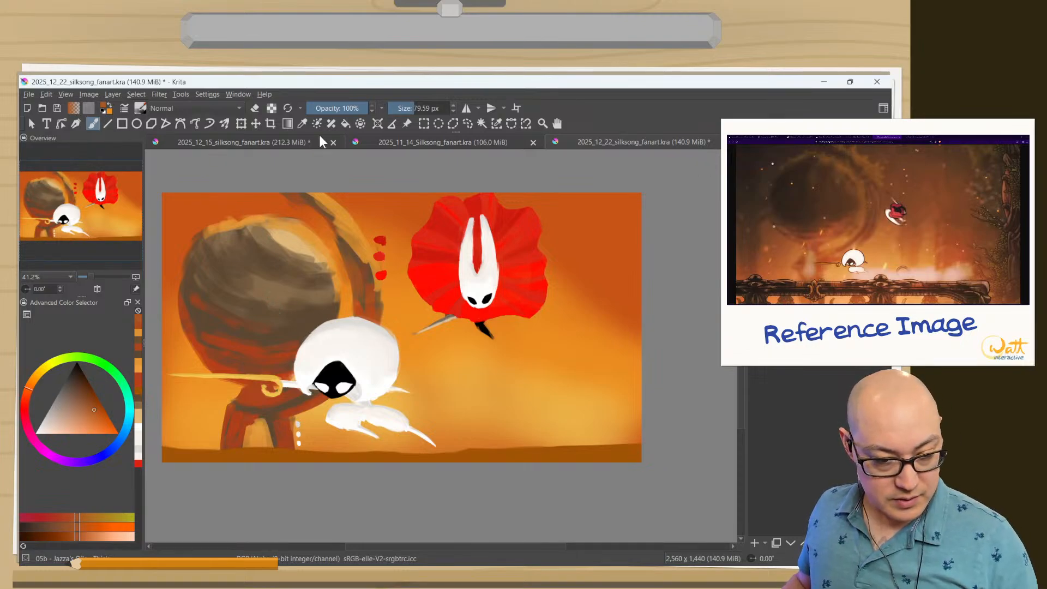
Enlarge the sphere, ring and pedestal layer with the Transform tool and reposition it behind the white character, overlapping the canvas's upper edge.
click(242, 124)
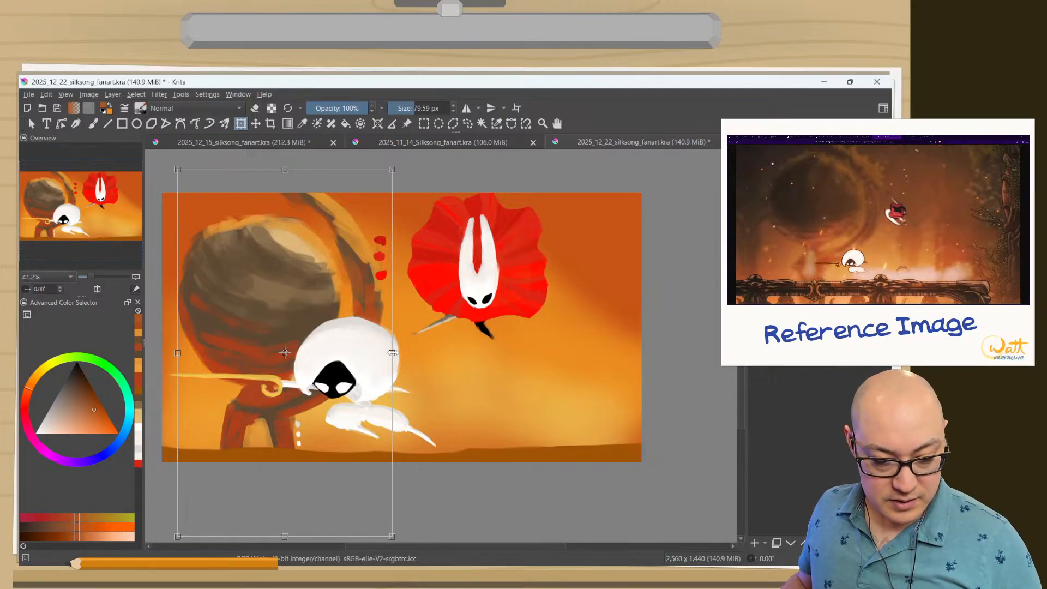
drag(393, 353, 479, 362)
mouse_move(249, 289)
mouse_down()
mouse_move(218, 317)
mouse_move(230, 298)
mouse_up()
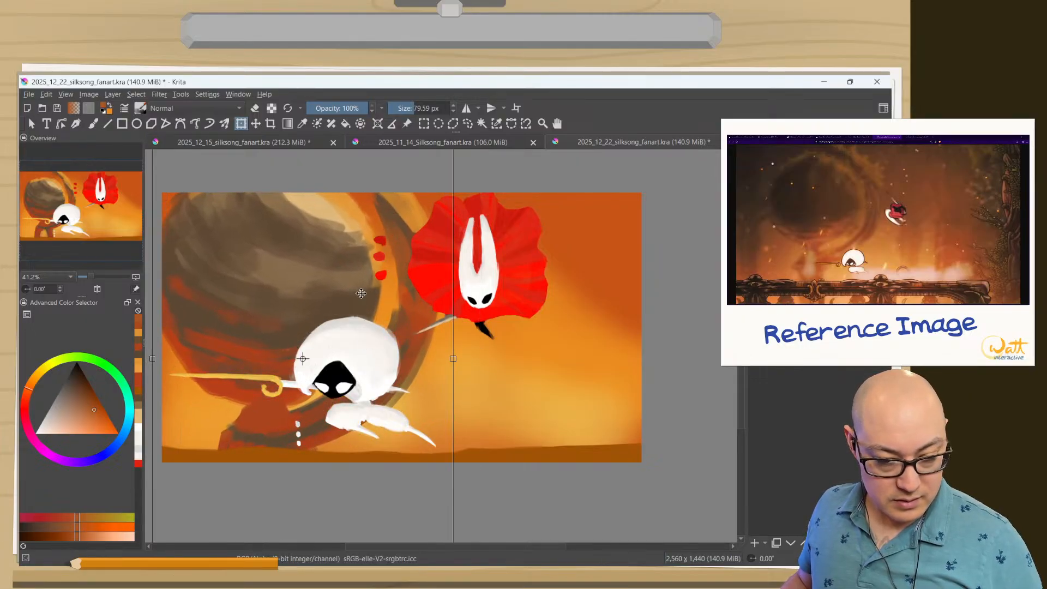
scroll(286, 407, down, 3)
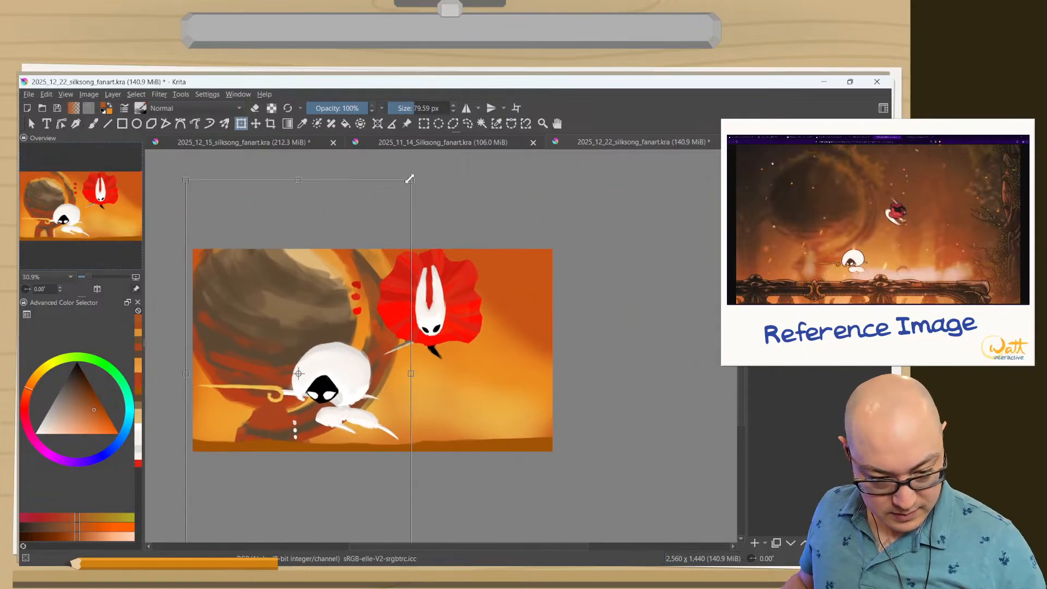
key(Return)
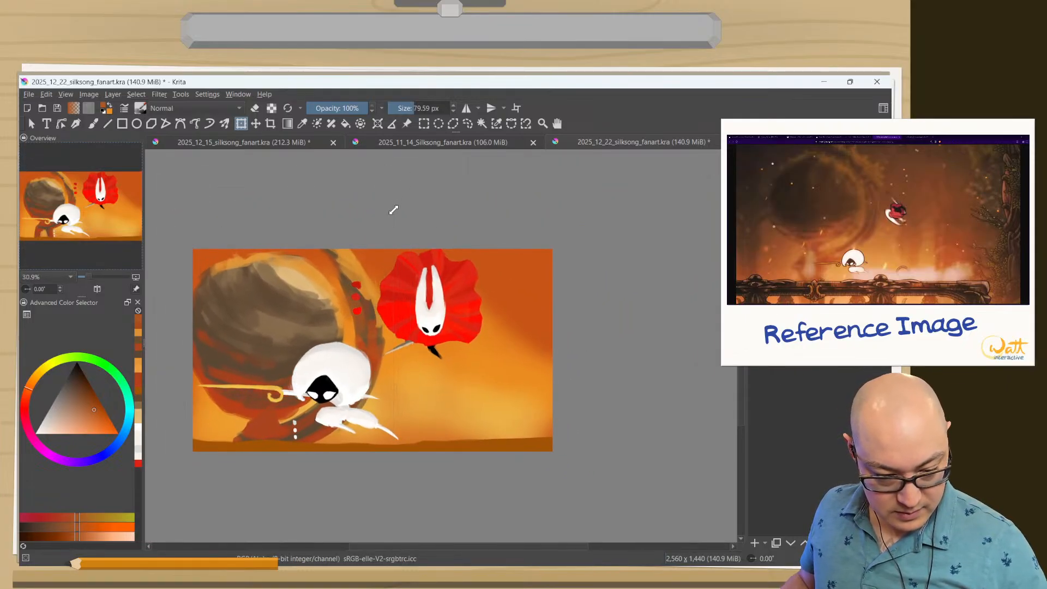
click(237, 342)
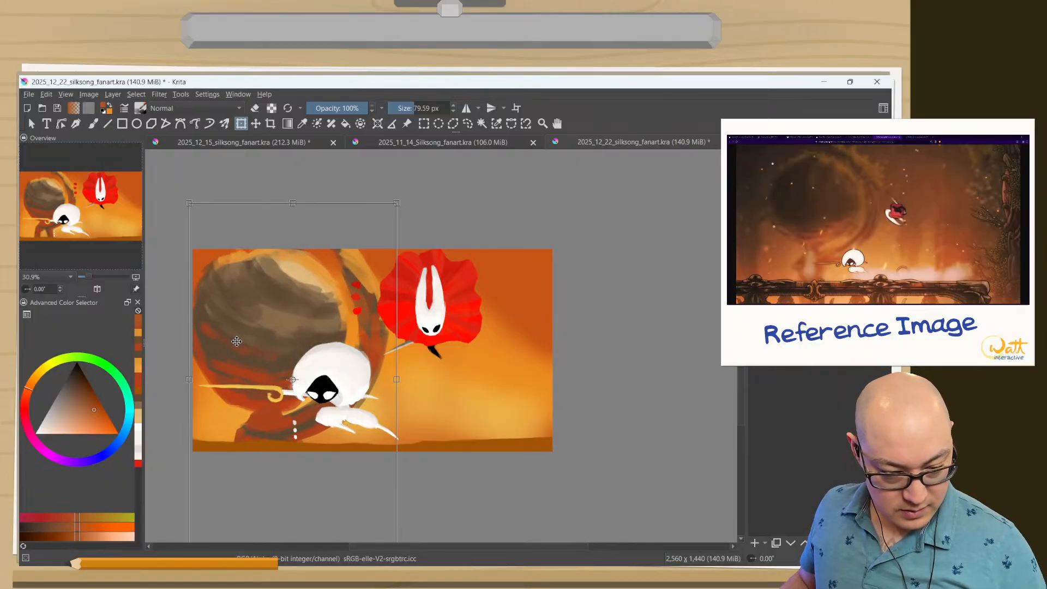
key(Return)
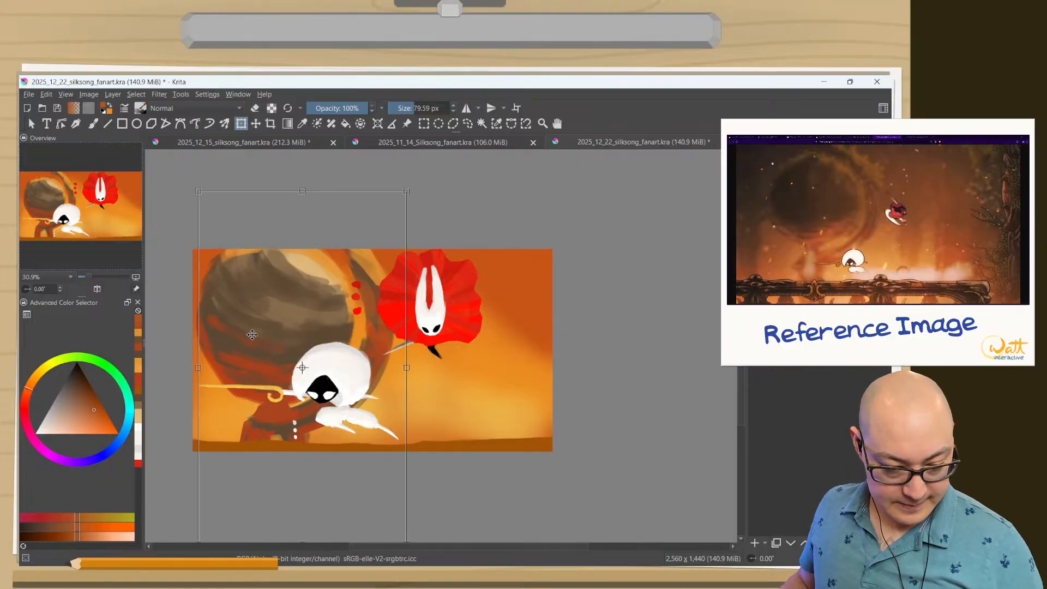
click(249, 341)
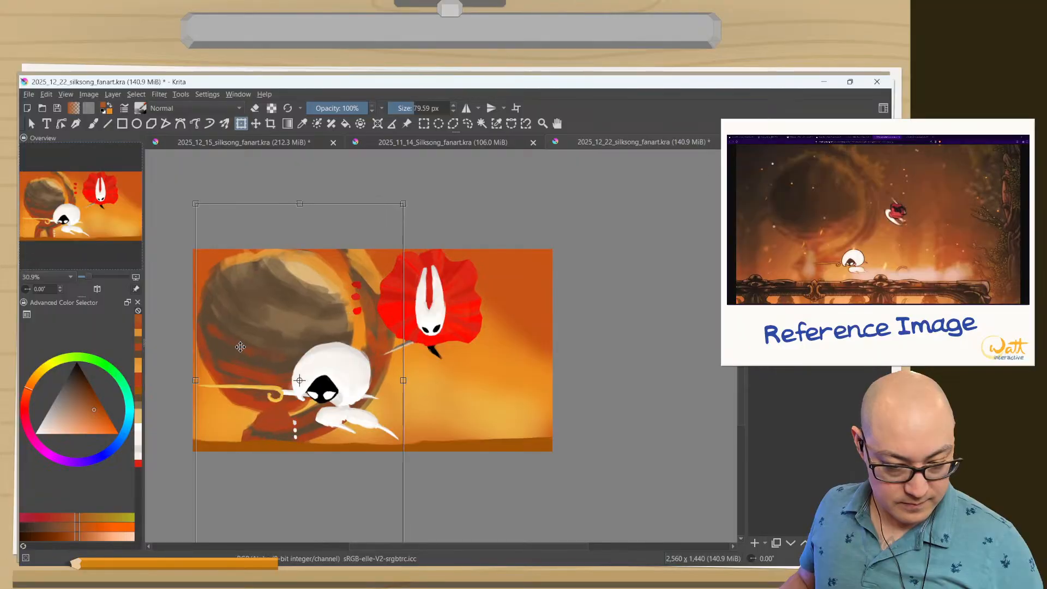
key(Return)
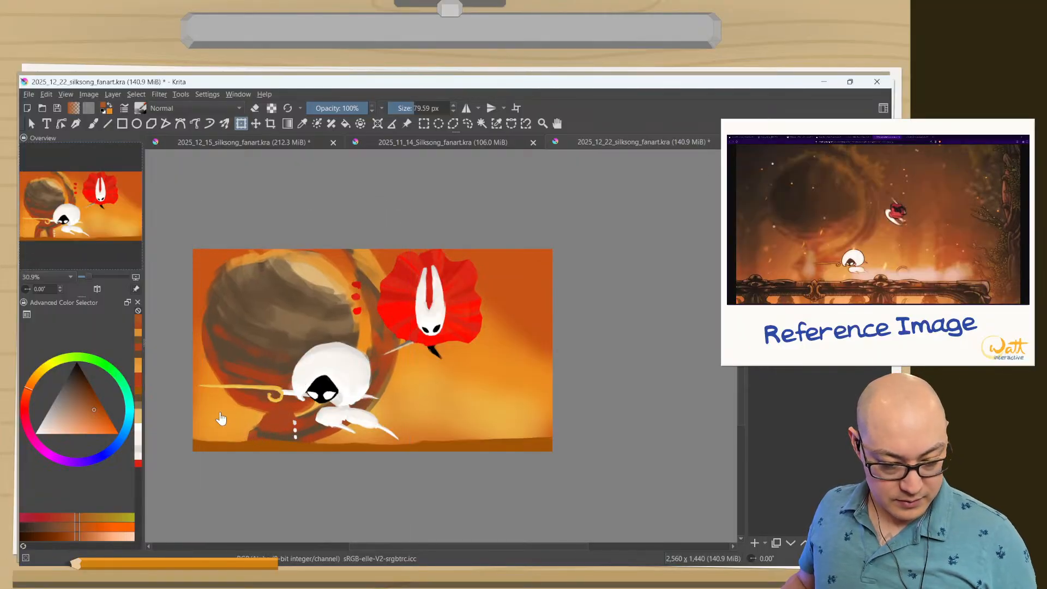
Apply a Gaussian Blur with a 29.81 px horizontal and vertical radius to the enlarged sphere, ring and pedestal layer.
click(30, 94)
click(30, 94)
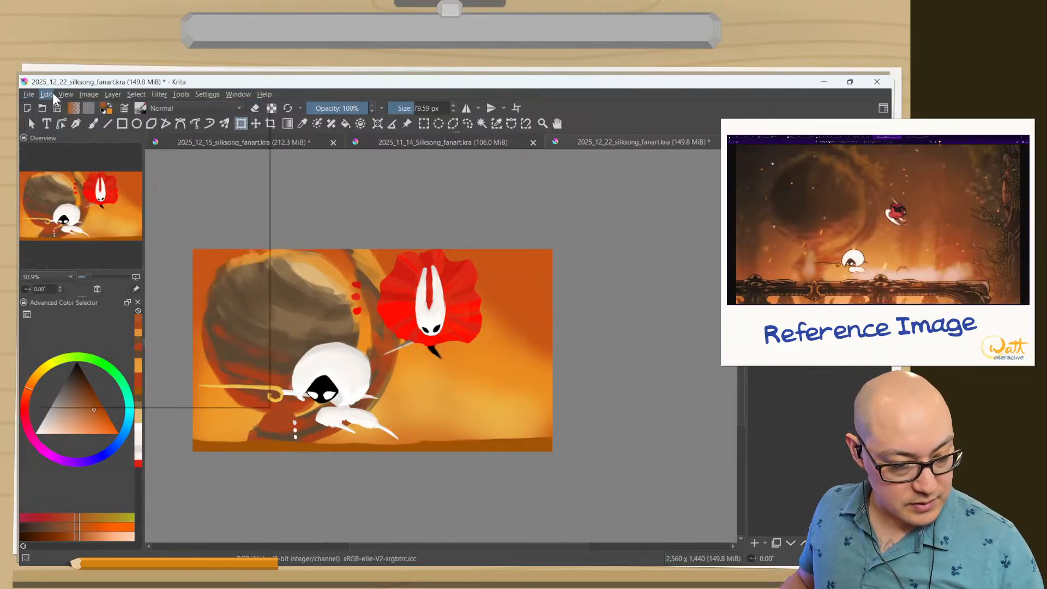
click(158, 93)
mouse_move(162, 157)
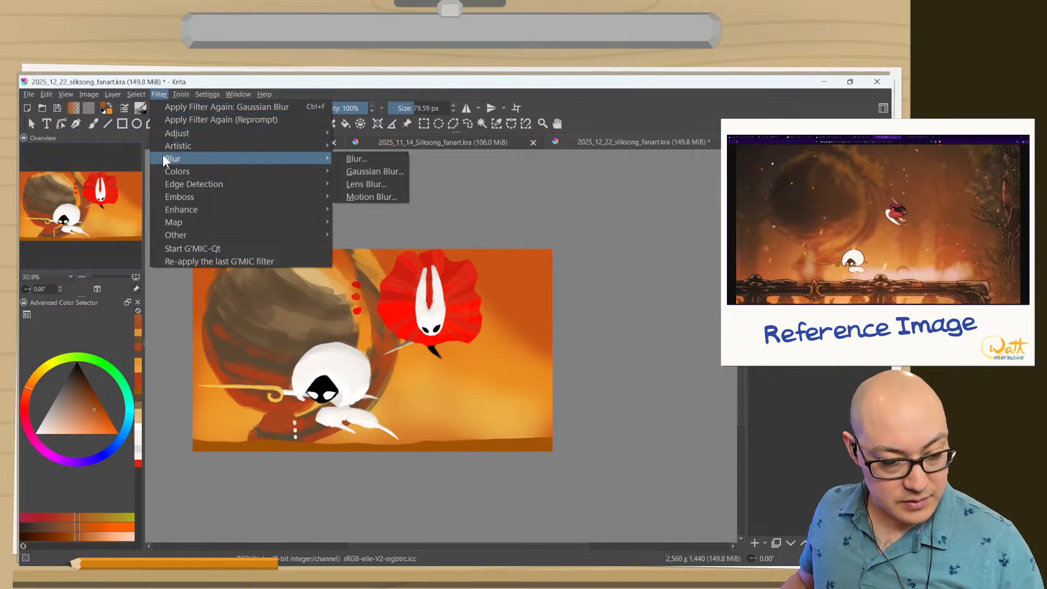
click(340, 168)
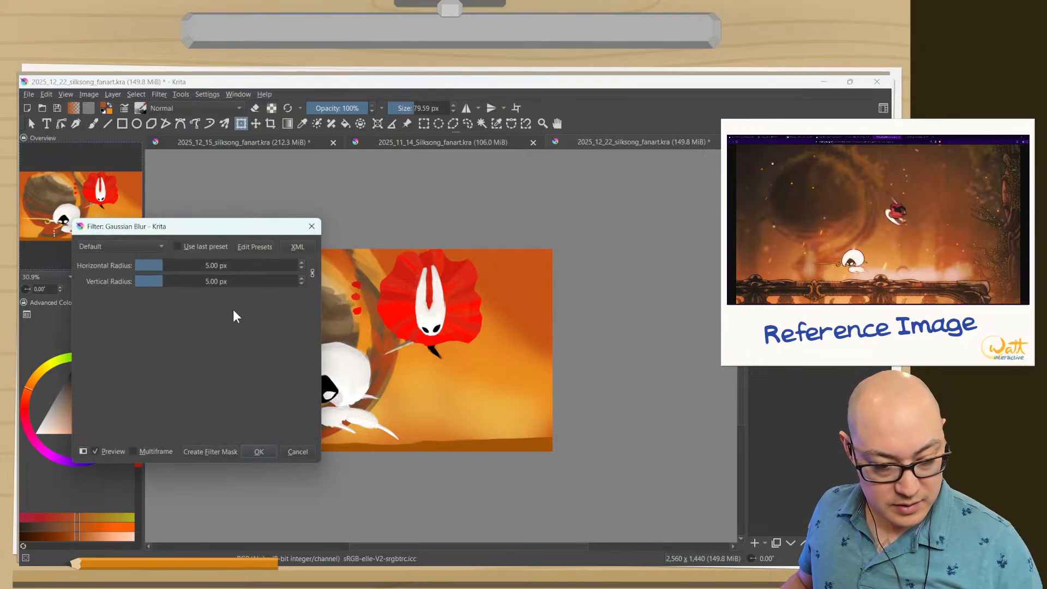
click(171, 266)
drag(172, 265, 191, 265)
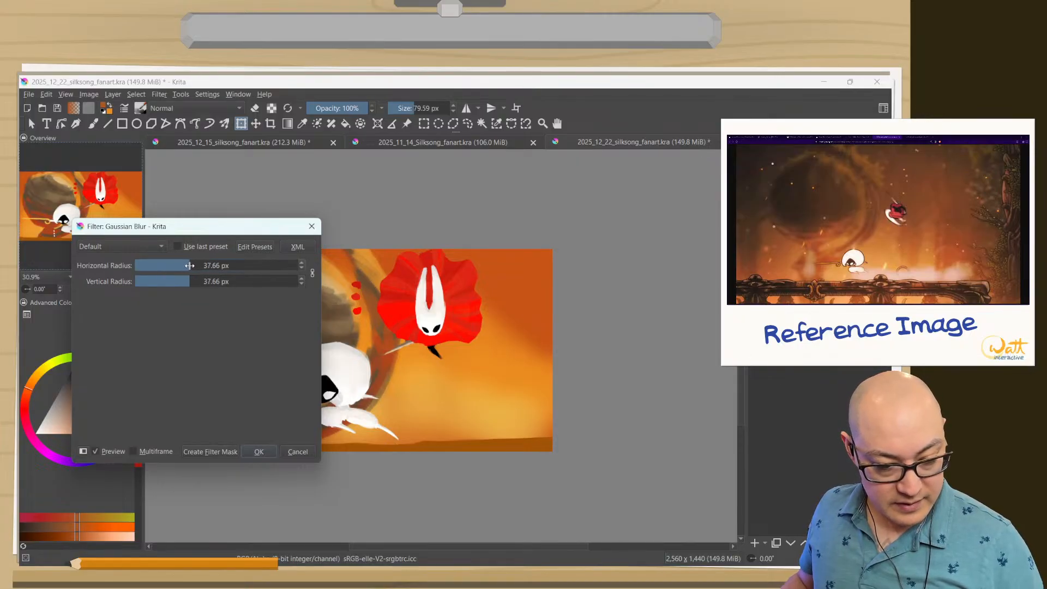
drag(180, 229, 162, 352)
drag(139, 388, 170, 393)
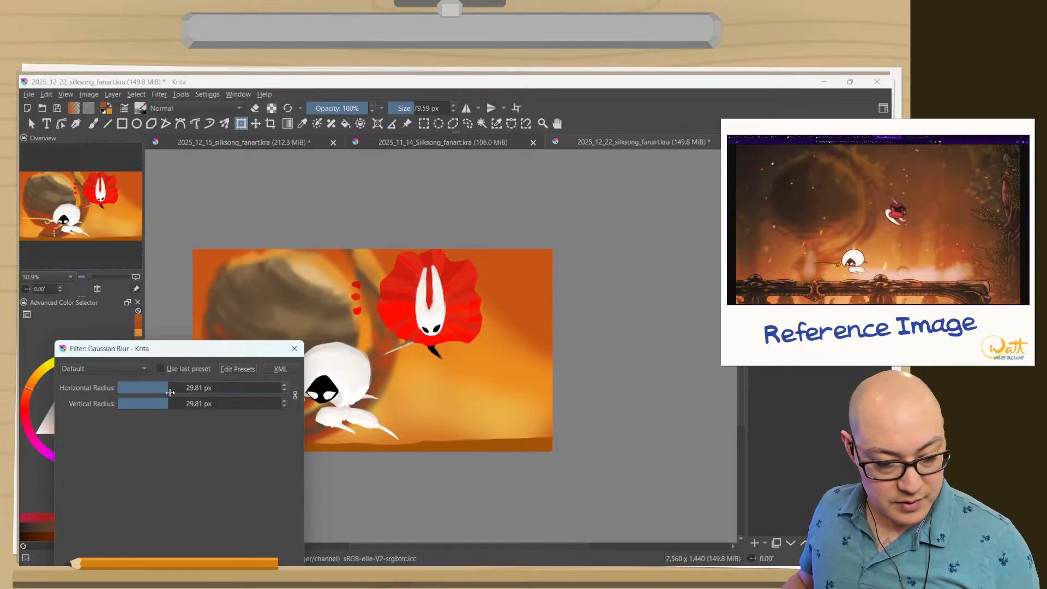
drag(158, 351, 122, 218)
click(222, 451)
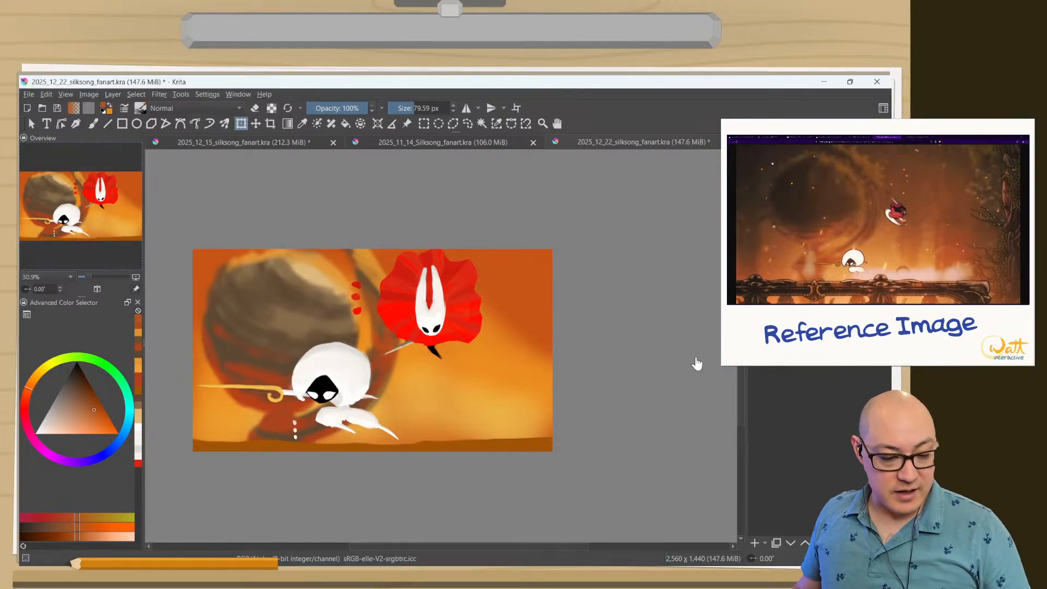
Try brushing reddish-orange shading onto the underside of the white character's front leg with a brightened sampled colour.
drag(269, 416, 262, 381)
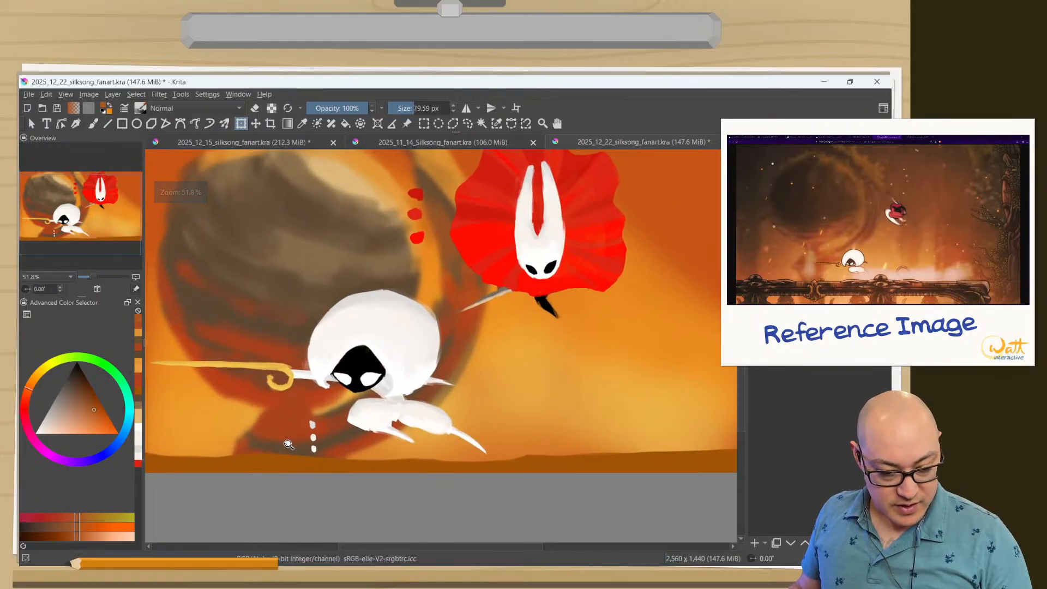
drag(288, 445, 295, 423)
mouse_move(445, 417)
mouse_down()
mouse_move(449, 379)
mouse_move(434, 440)
mouse_move(425, 415)
mouse_move(435, 417)
mouse_up()
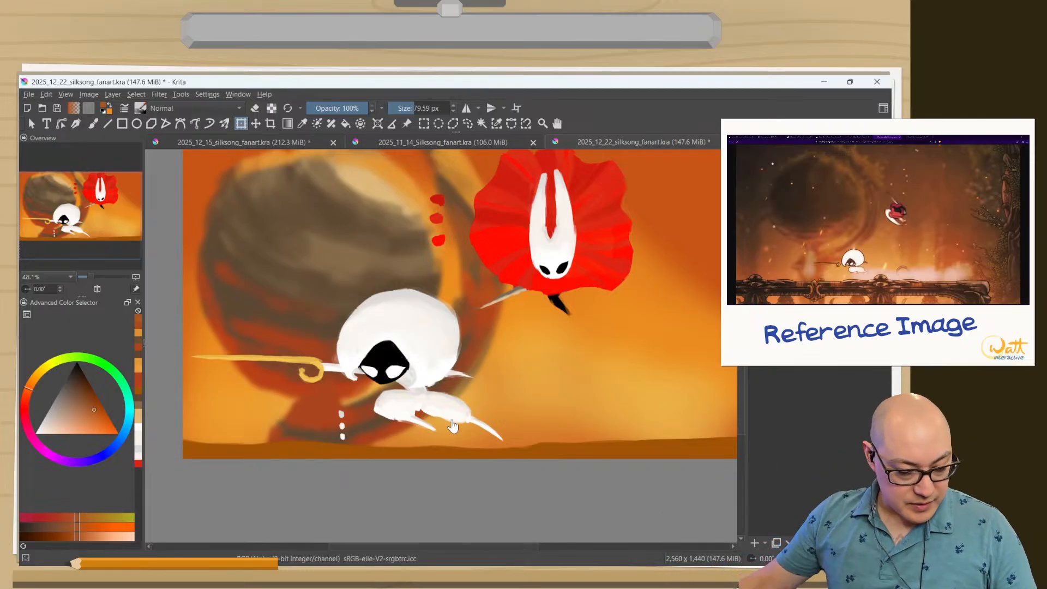
drag(419, 459, 447, 459)
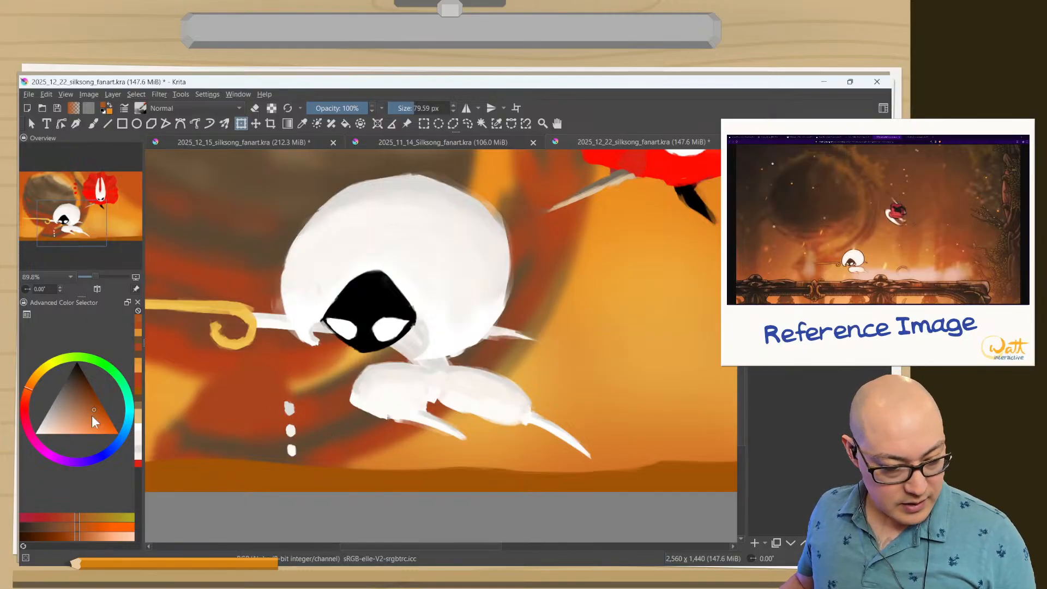
key(b)
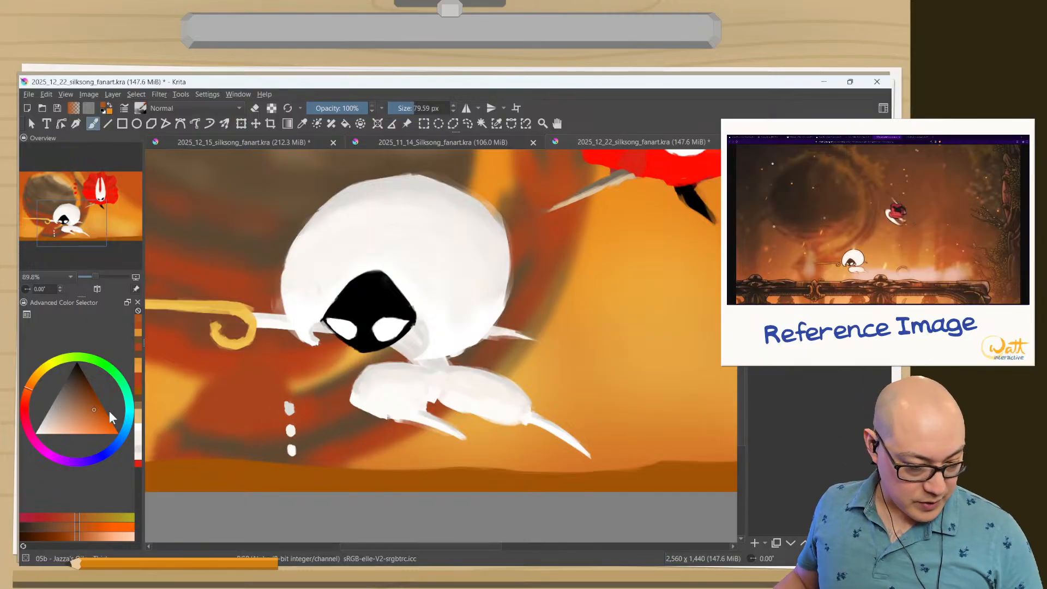
ctrl+click(251, 391)
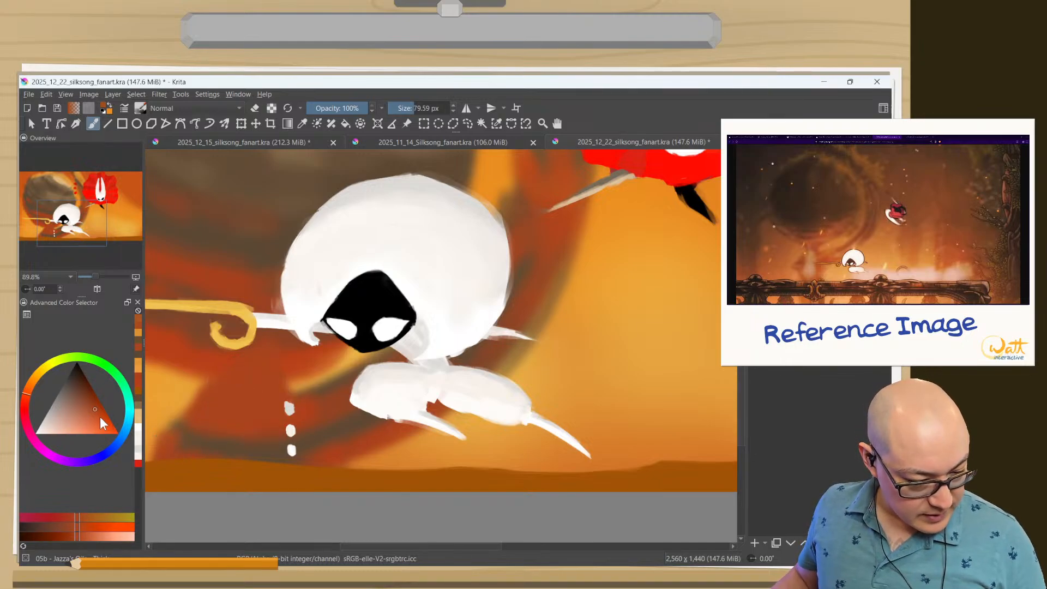
drag(107, 423, 103, 434)
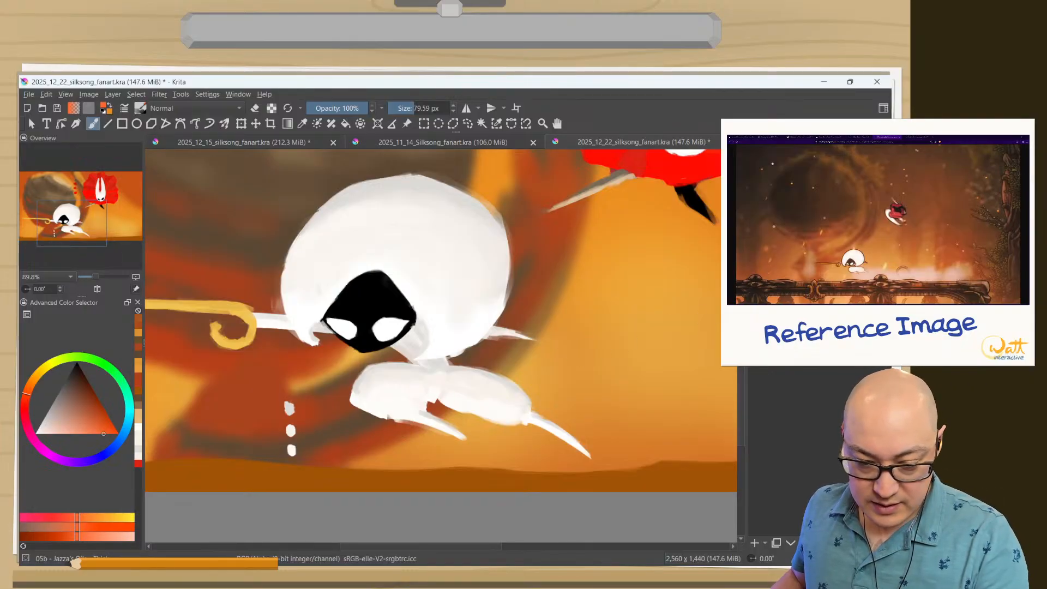
mouse_move(424, 405)
mouse_down()
mouse_move(413, 411)
mouse_move(421, 428)
mouse_move(354, 402)
mouse_up()
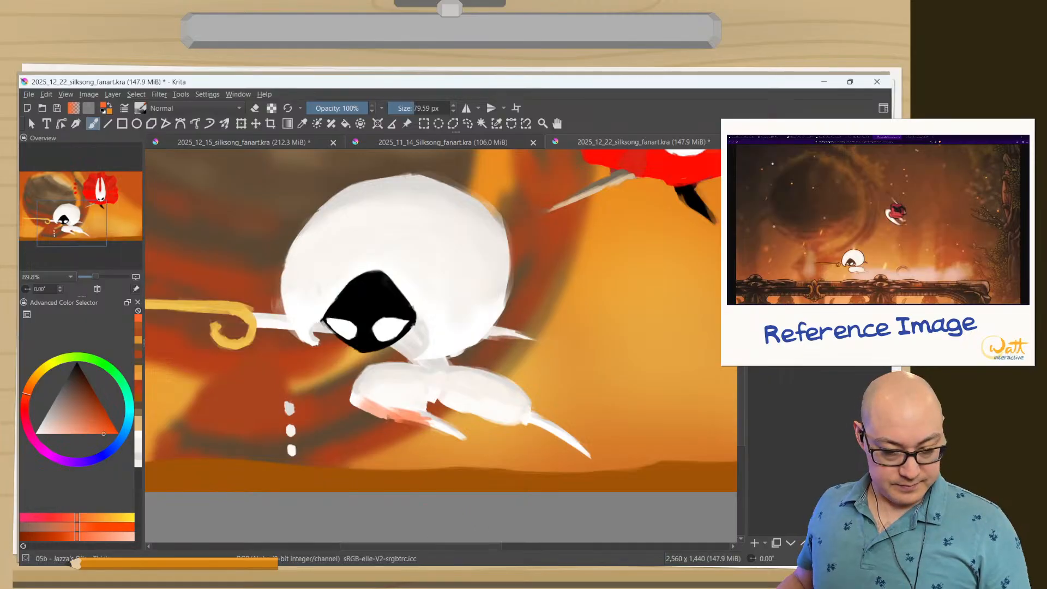
key(ctrl+z)
key(ctrl+z)
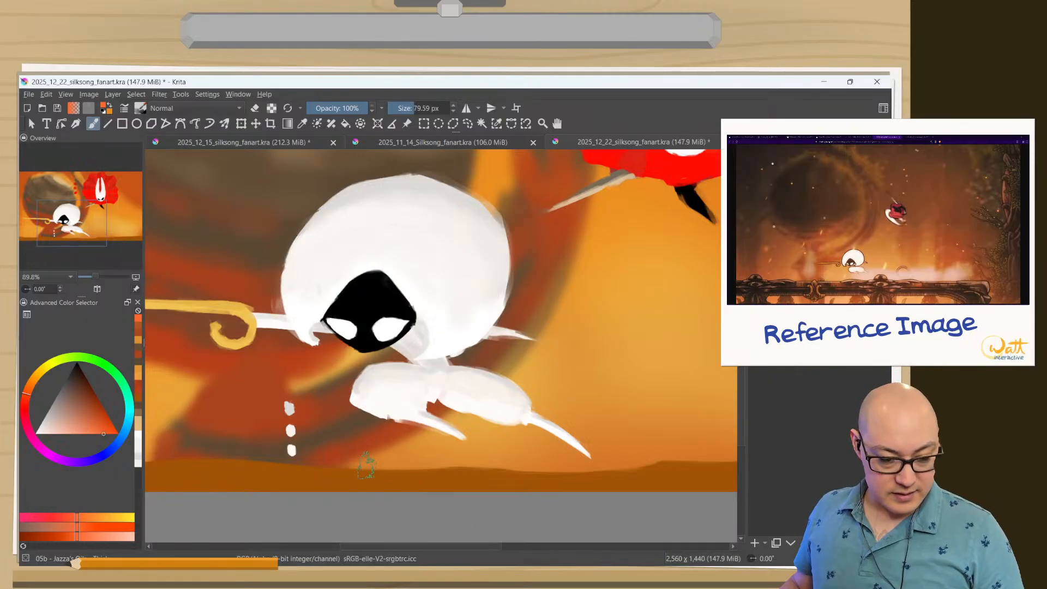
Reduce the brush to 41.70 px and paint a more saturated red-orange edge along the underside of the white character's front leg.
shift+drag(368, 443, 350, 443)
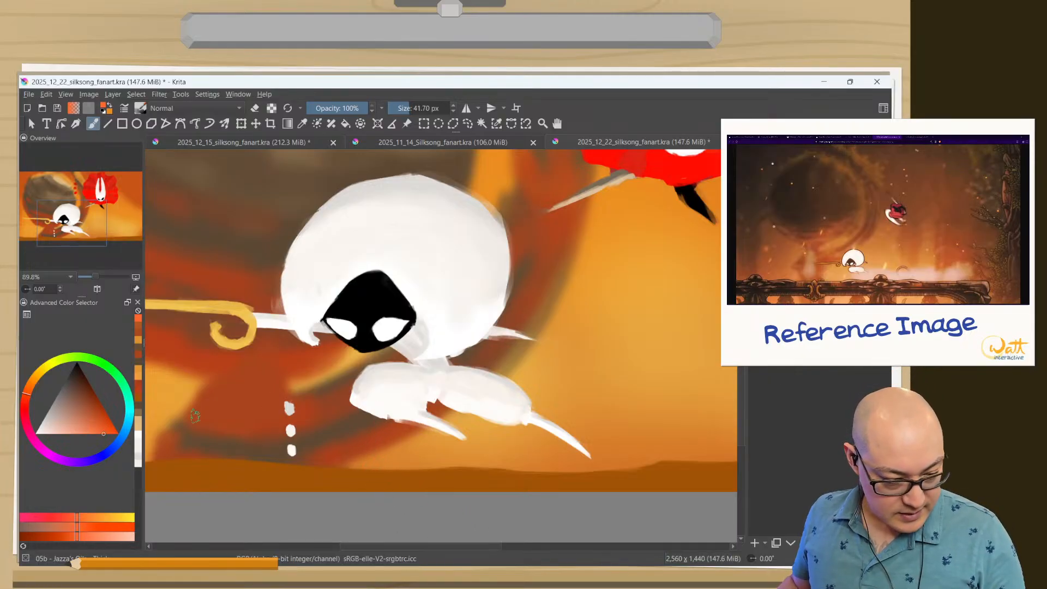
click(117, 432)
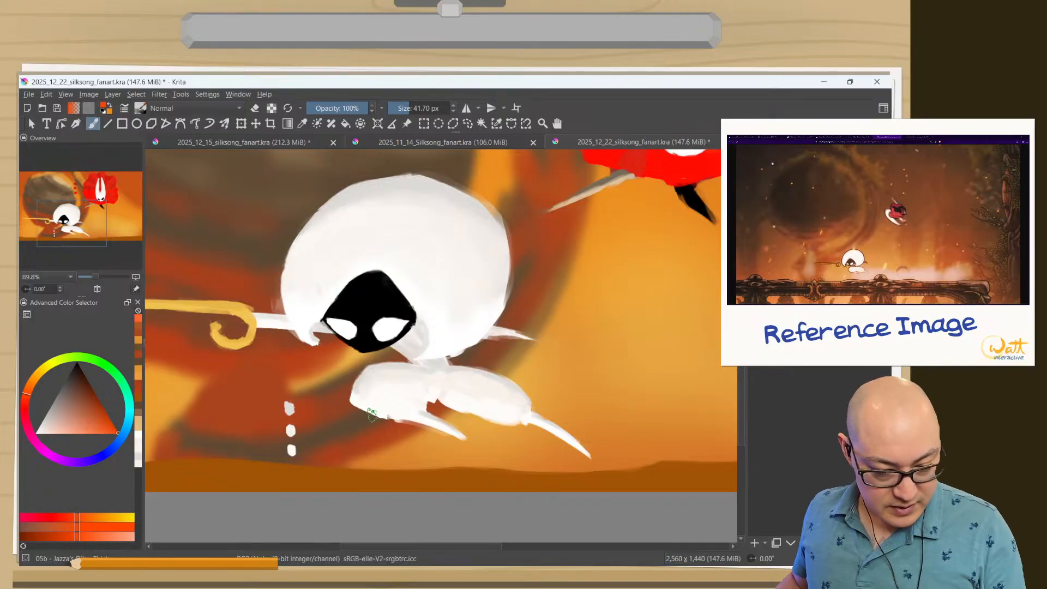
drag(358, 404, 423, 428)
drag(353, 403, 445, 437)
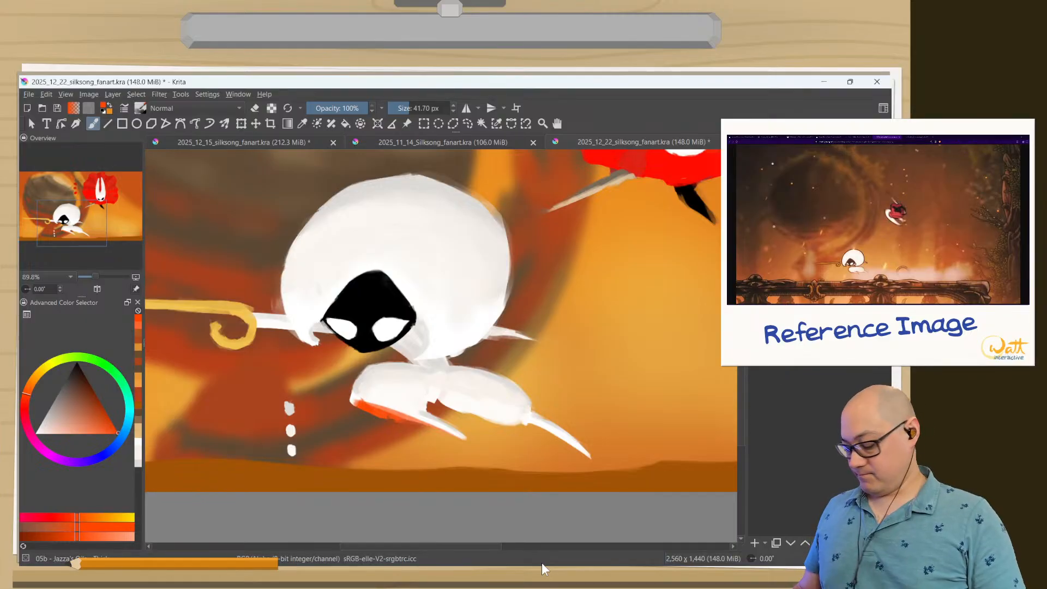
Undo the red-orange strokes along the underside of the white character's front leg.
key(ctrl+z)
key(ctrl+z)
key(ctrl+z)
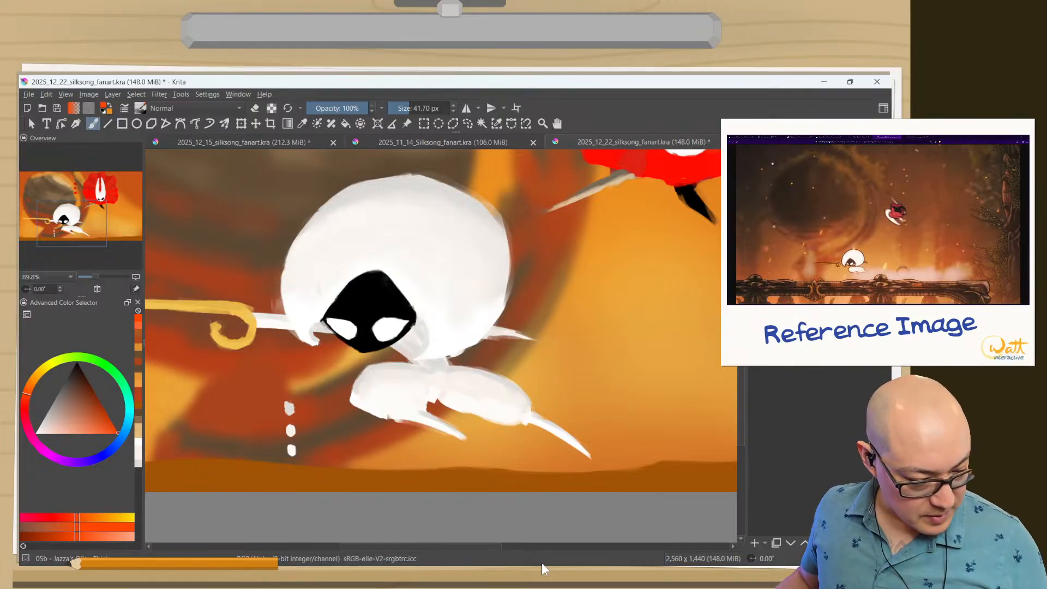
Try a slightly lighter, yellower orange edge along the underside of the white character's front leg.
click(31, 391)
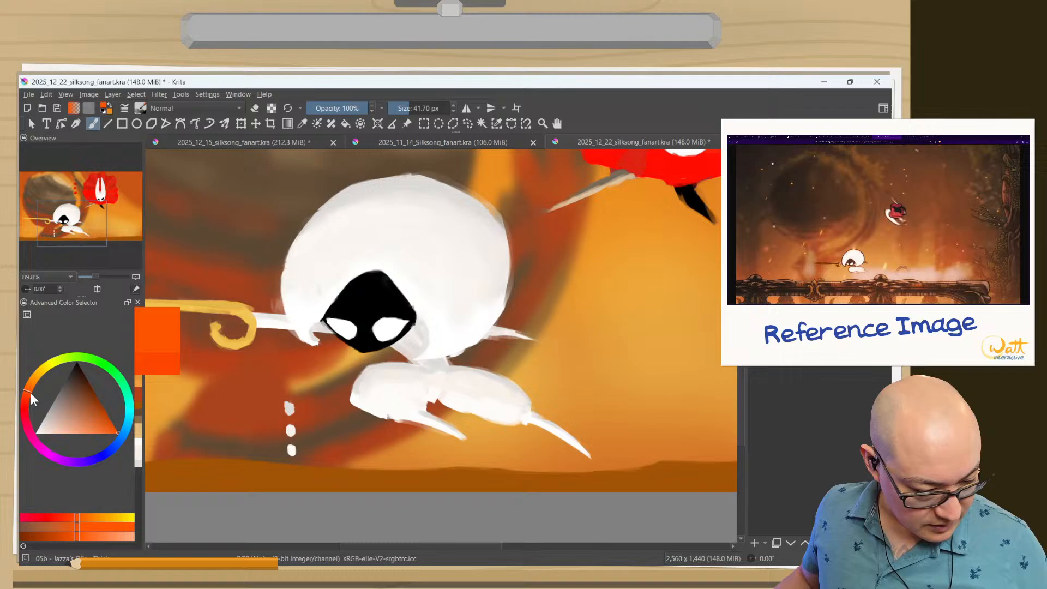
click(103, 434)
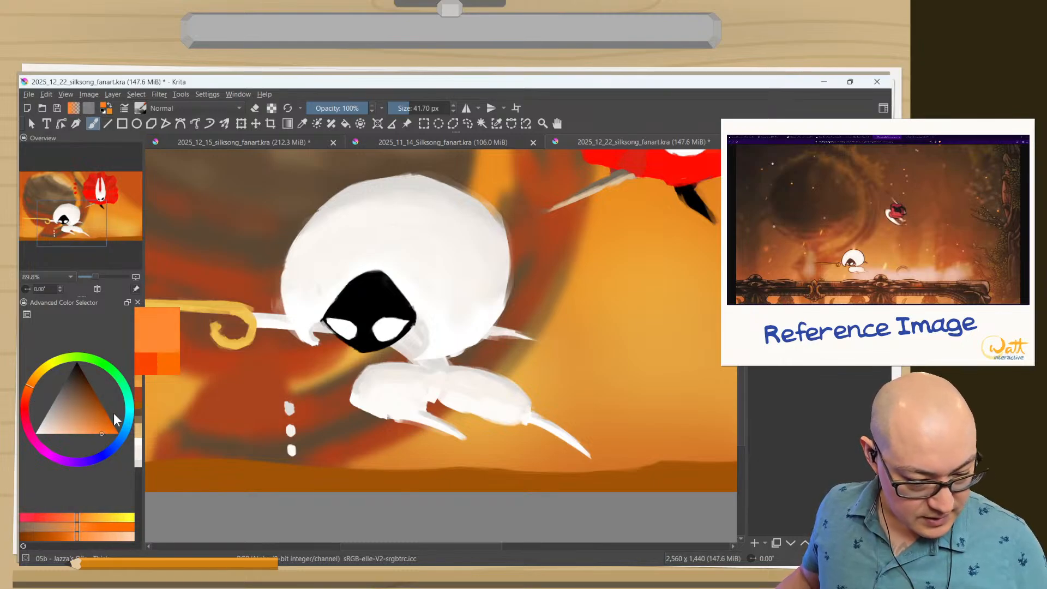
mouse_move(375, 414)
mouse_down()
mouse_move(361, 405)
mouse_move(415, 424)
mouse_up()
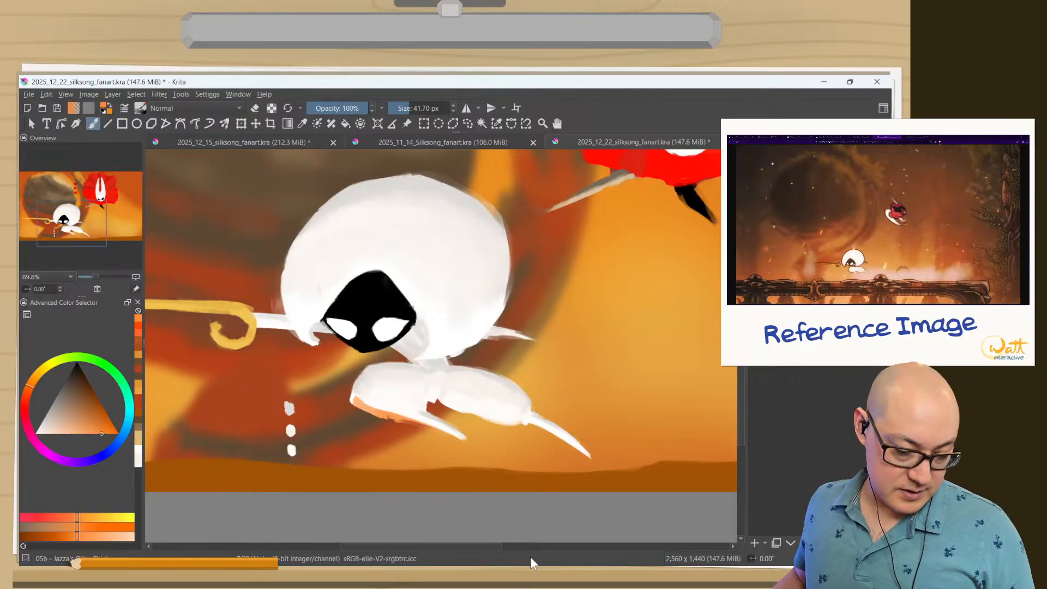
key(ctrl+z)
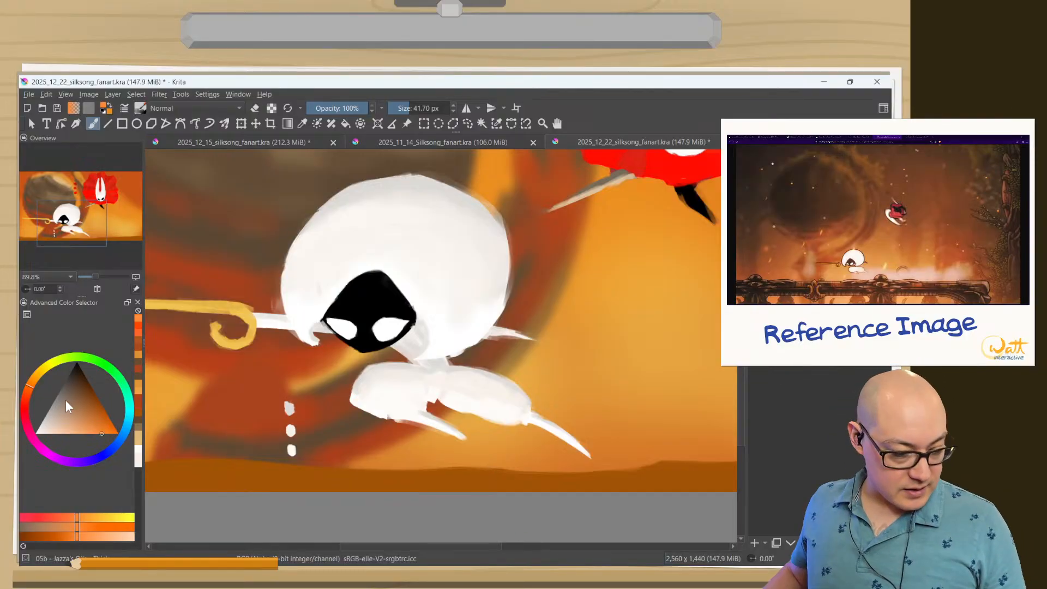
Try a lighter, redder edge along the front leg's underside by shifting the brush hue towards red.
drag(32, 385, 28, 399)
mouse_move(353, 404)
mouse_down()
mouse_move(406, 421)
mouse_move(360, 405)
mouse_up()
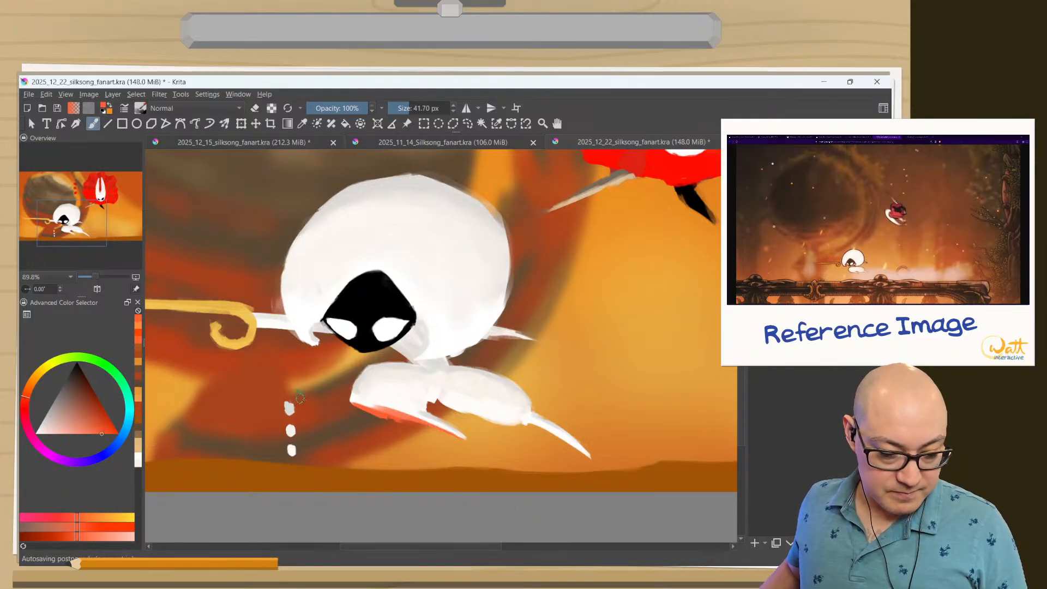
key(ctrl+z)
key(ctrl+z)
key(ctrl+z)
key(ctrl+z)
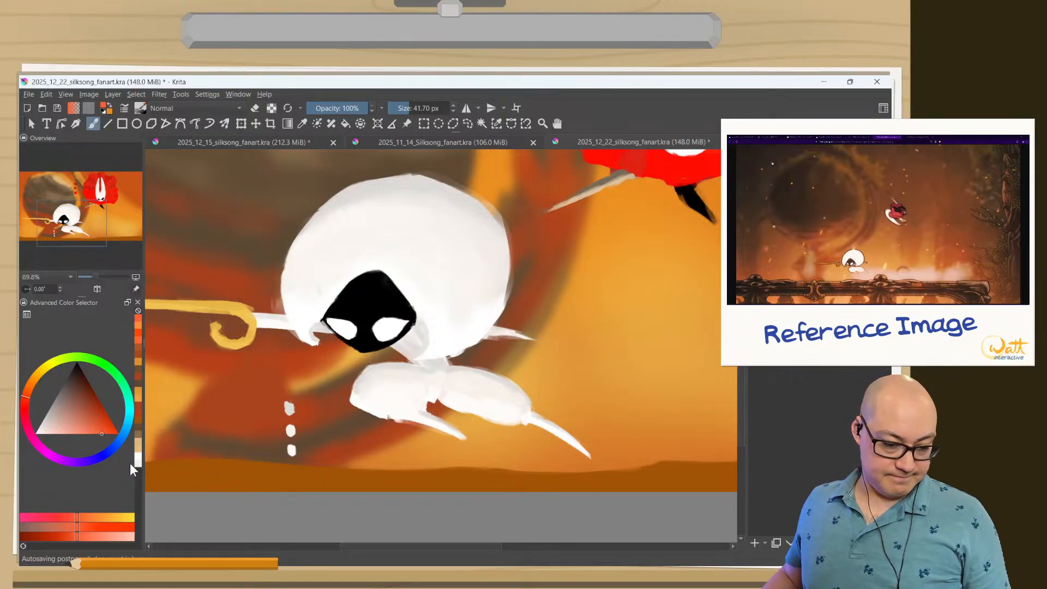
key(ctrl+z)
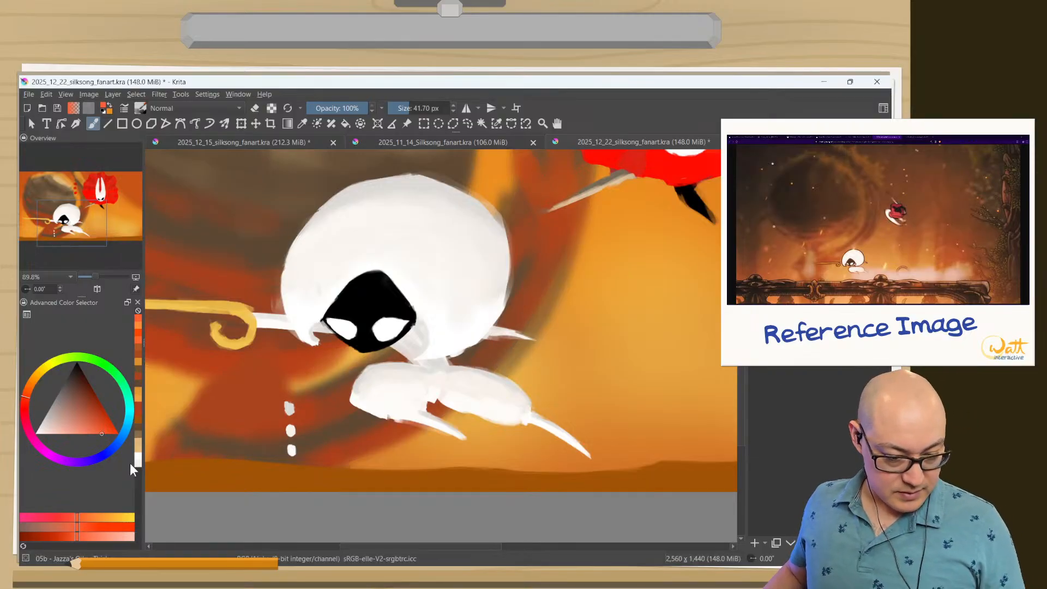
Change the shading layer's blending mode and paint a test patch across the front leg with a saturated orange-red.
drag(29, 402, 30, 390)
click(107, 432)
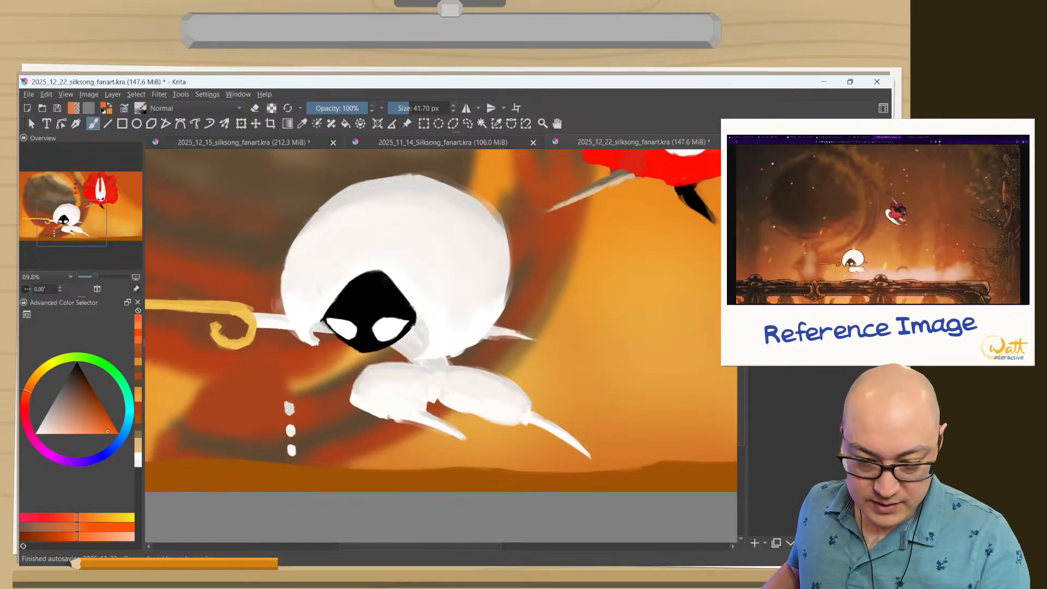
click(807, 153)
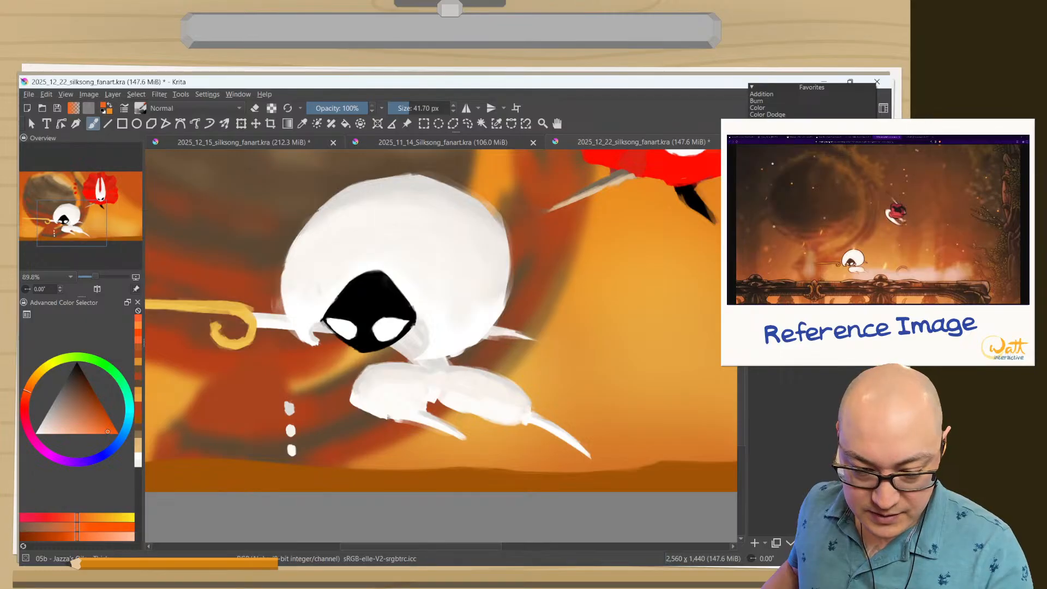
click(780, 162)
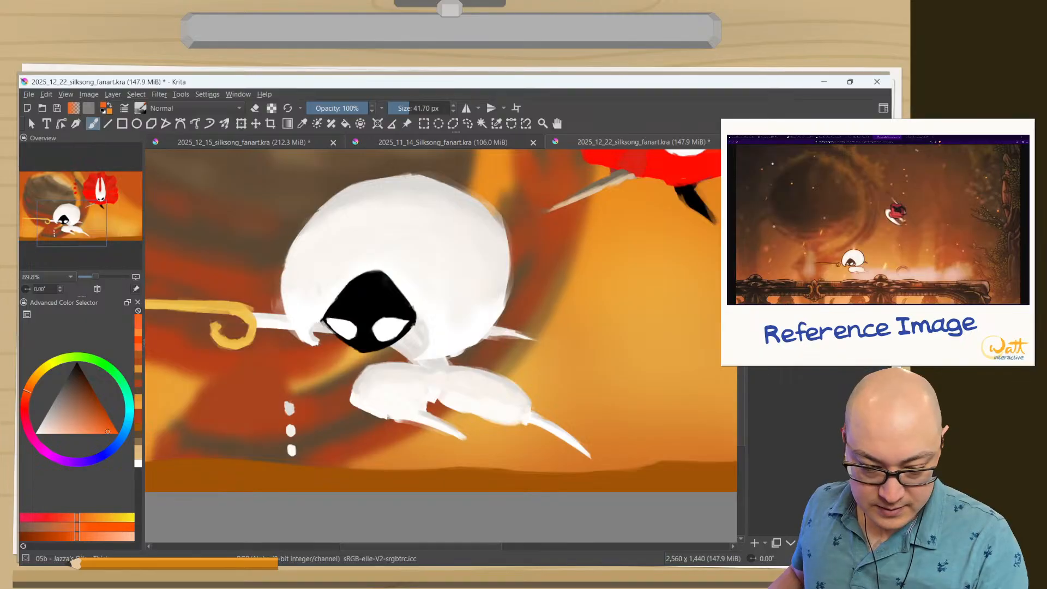
click(807, 152)
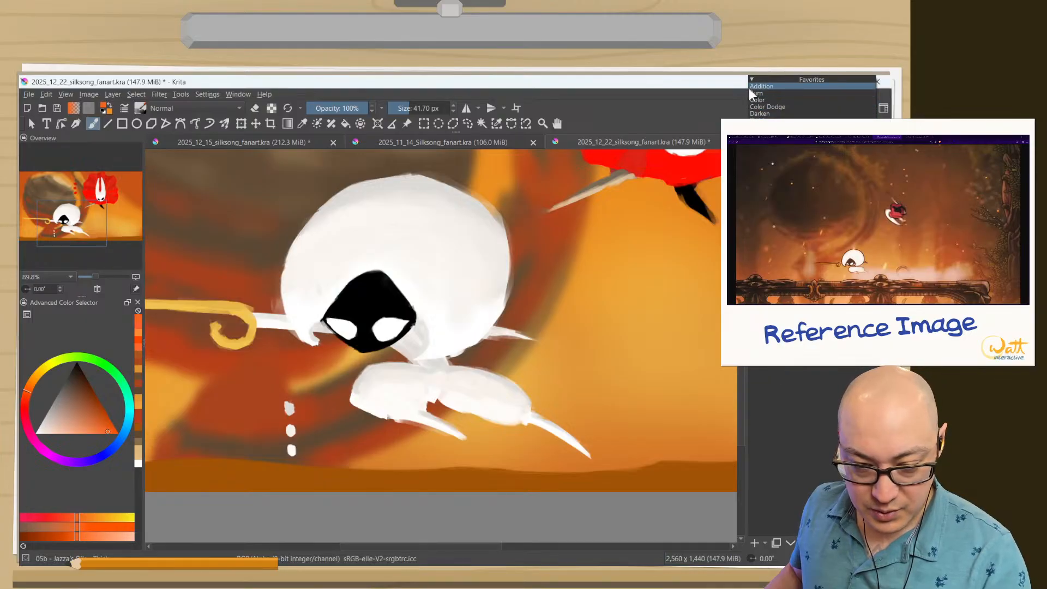
click(755, 87)
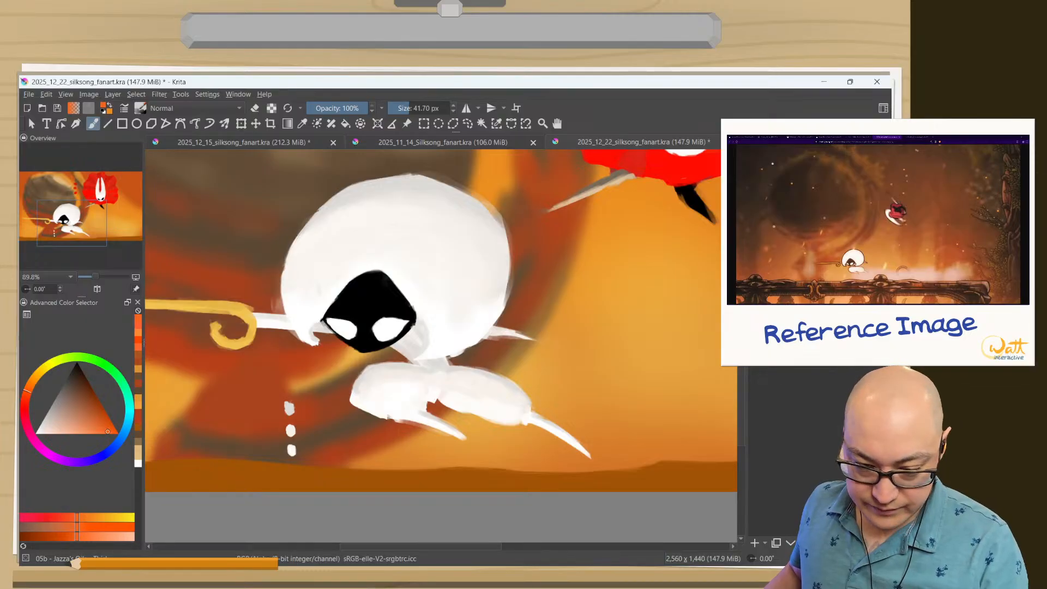
drag(359, 404, 420, 388)
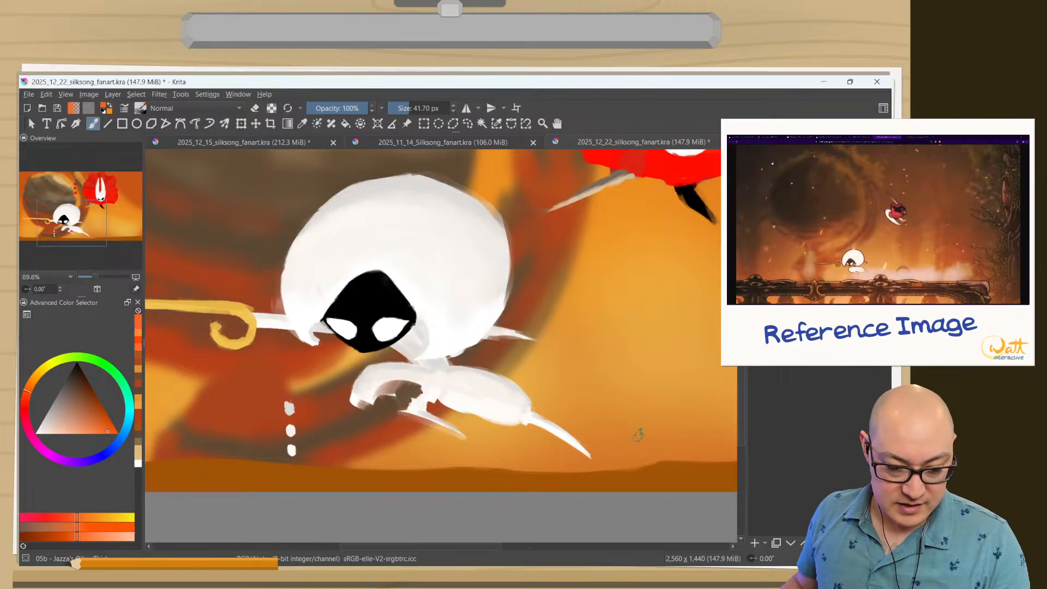
Compare several blending modes on the shading layer using the front leg's test patch, and keep one that shows it saturated orange.
click(811, 152)
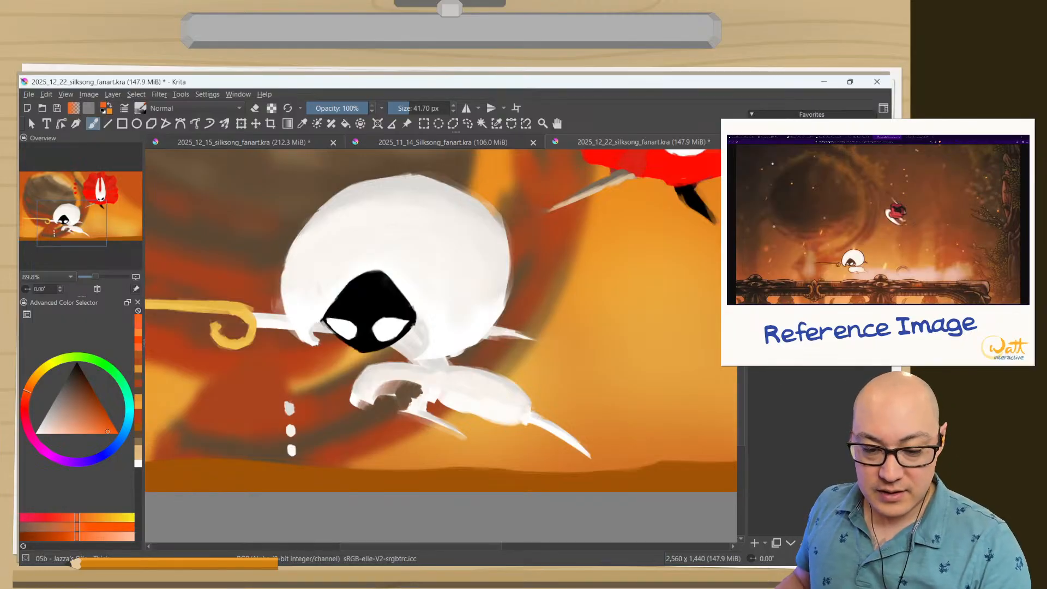
click(812, 223)
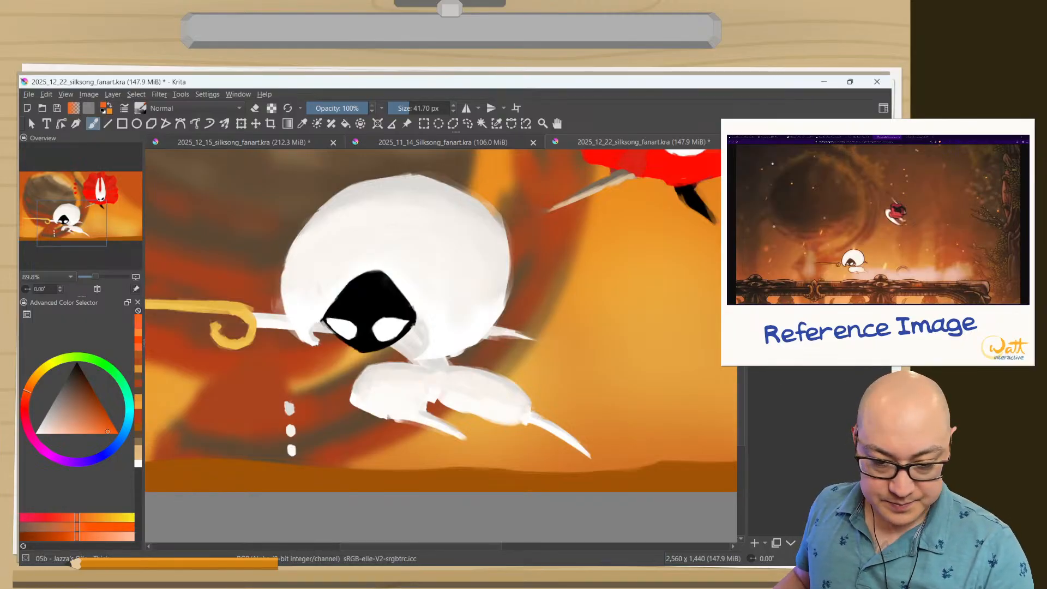
click(812, 151)
click(812, 177)
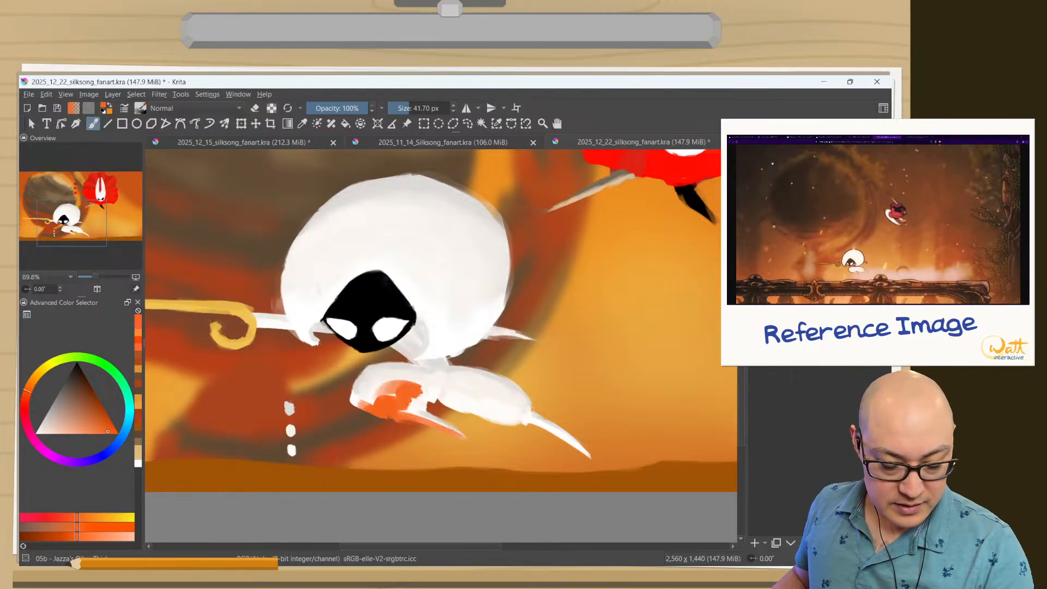
click(811, 152)
click(785, 171)
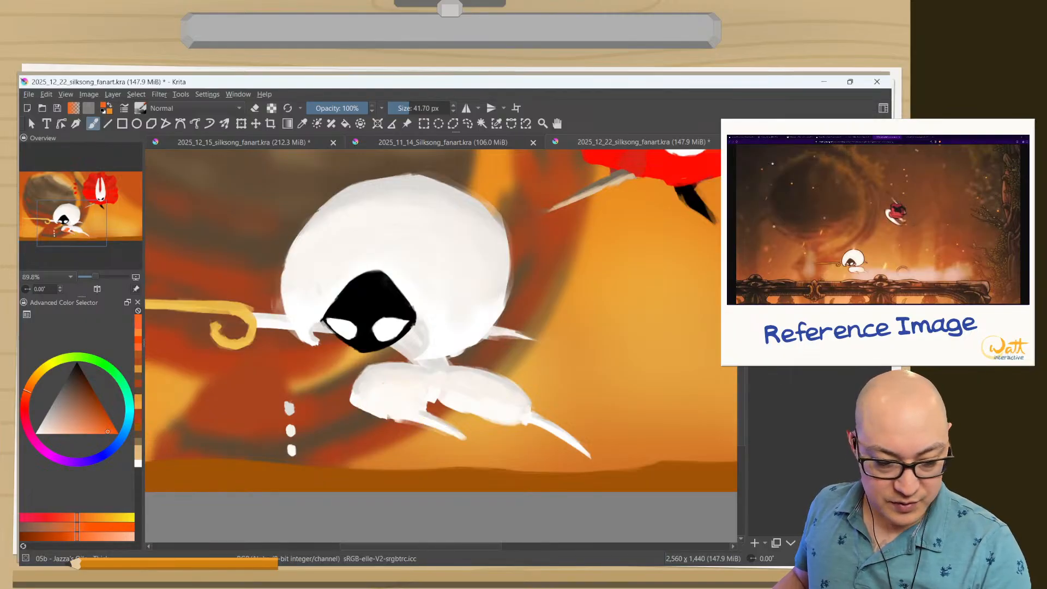
click(811, 151)
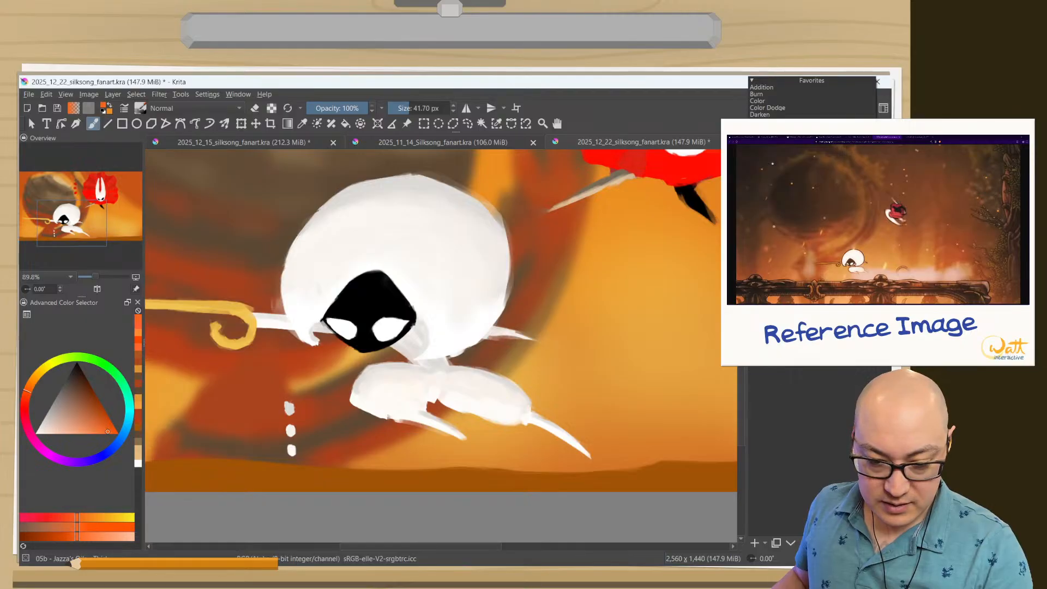
click(785, 170)
click(812, 152)
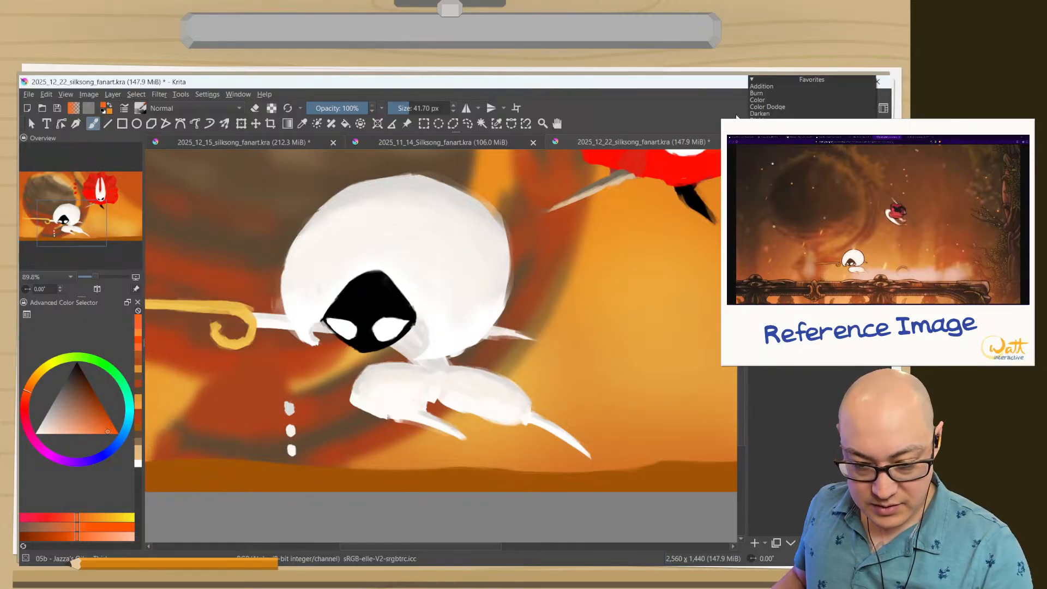
click(775, 155)
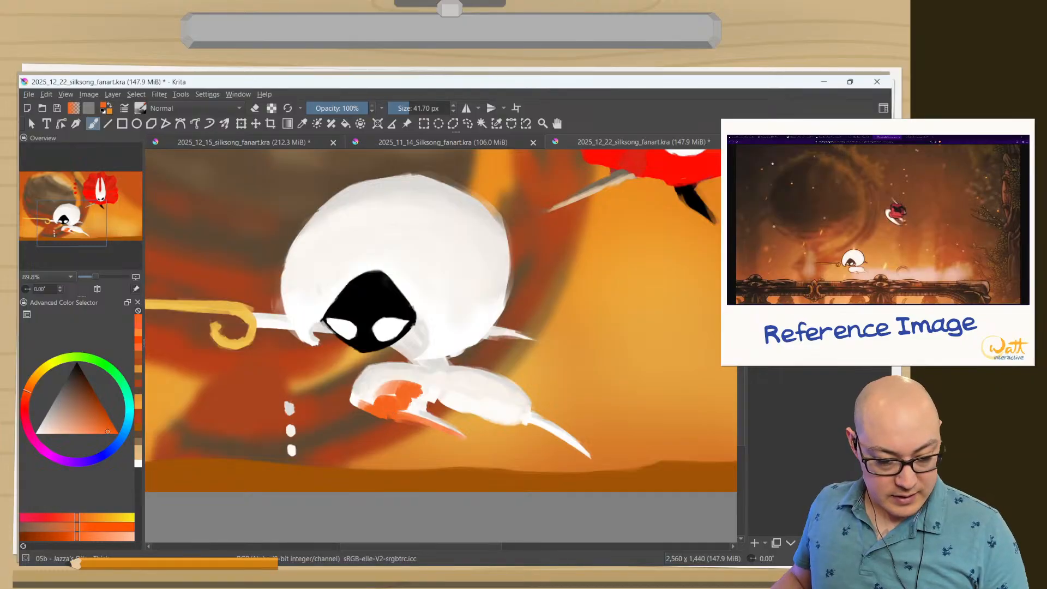
Erase the orange test patch from the front leg with the Eraser Circle at 149.37 px and return to the thick paint brush.
right_click(390, 420)
click(411, 474)
mouse_move(349, 405)
mouse_down()
mouse_move(425, 396)
mouse_move(453, 407)
mouse_up()
right_click(350, 419)
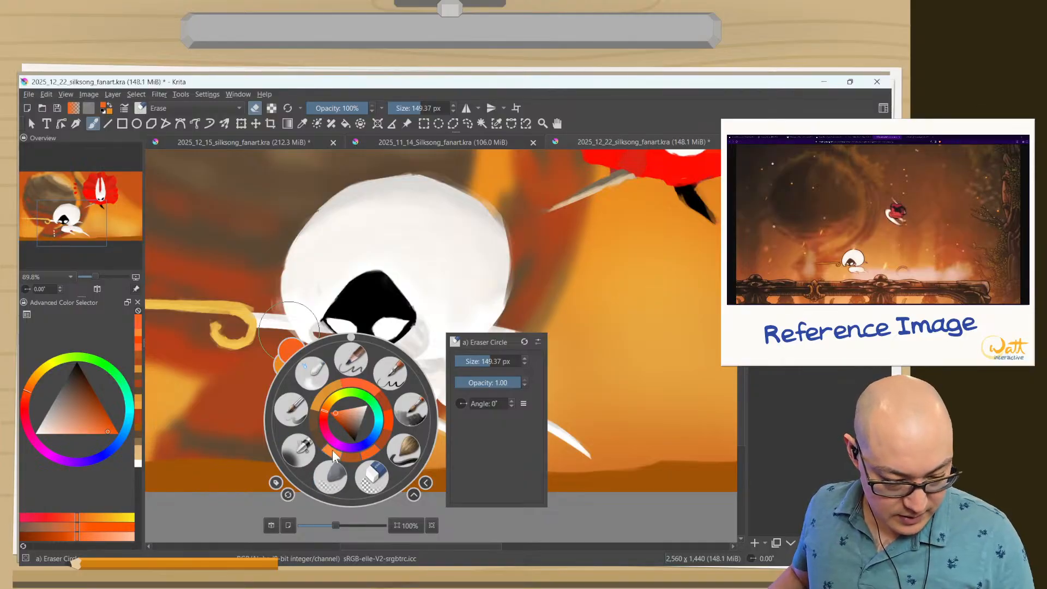
click(410, 409)
Switch to the Airbrush Soft brush and reduce its size to 331.55 px.
right_click(357, 423)
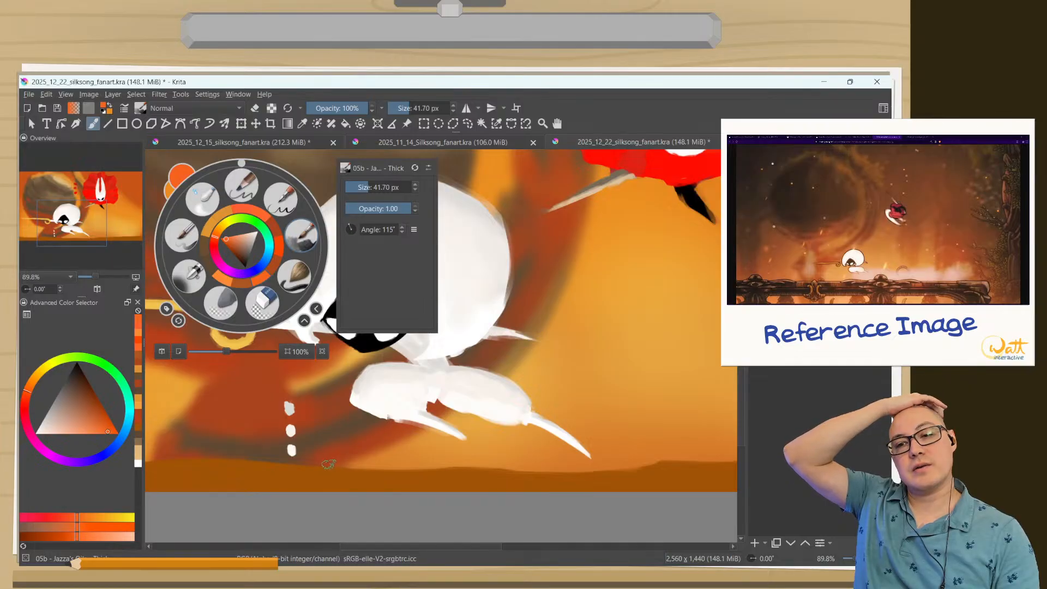
click(188, 238)
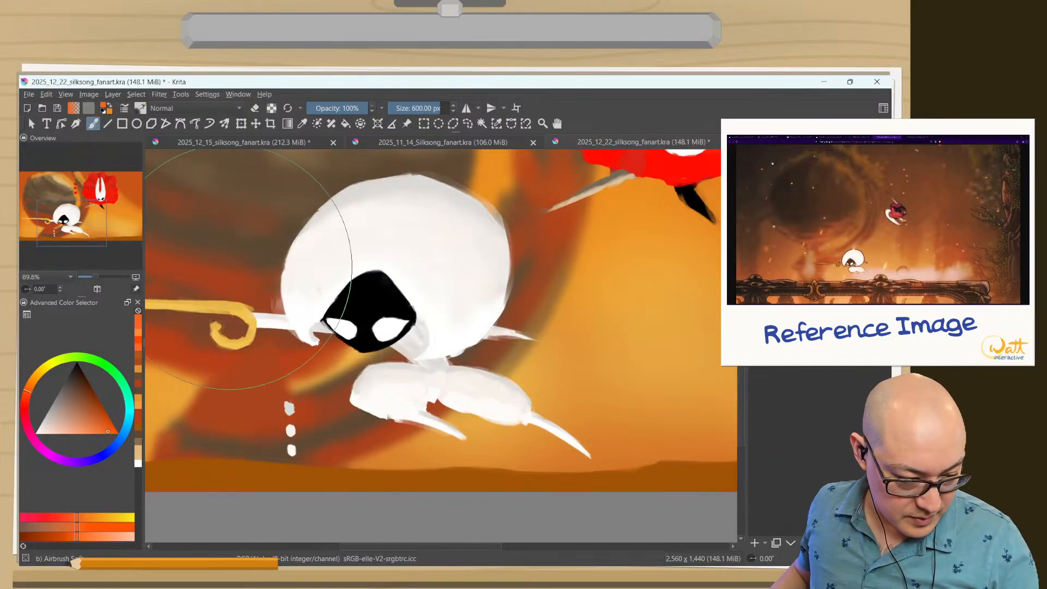
shift+drag(426, 390, 232, 379)
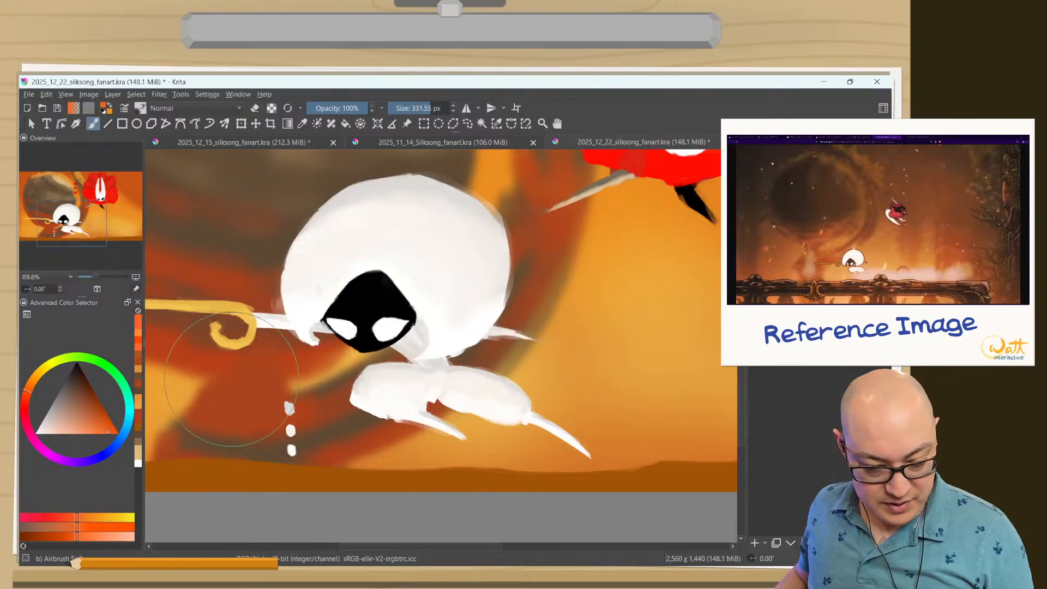
Try airbrushing soft reddish-orange shading along the undersides of the white character's legs with a 68.89 px brush.
mouse_move(433, 402)
shift+mouse_down()
mouse_move(356, 406)
mouse_move(453, 431)
shift+mouse_up()
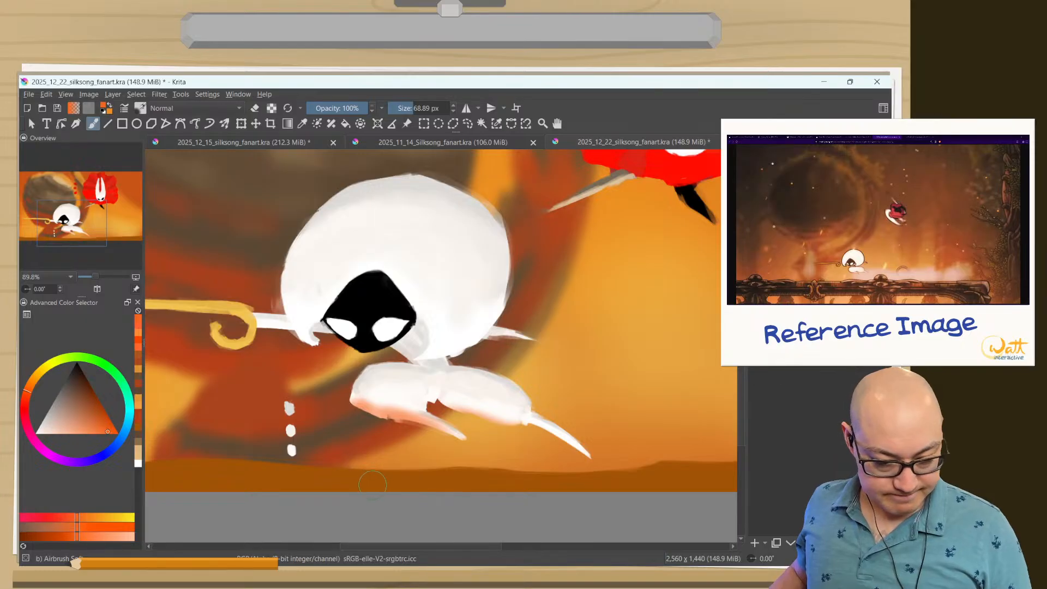
key(ctrl+z)
key(ctrl+z)
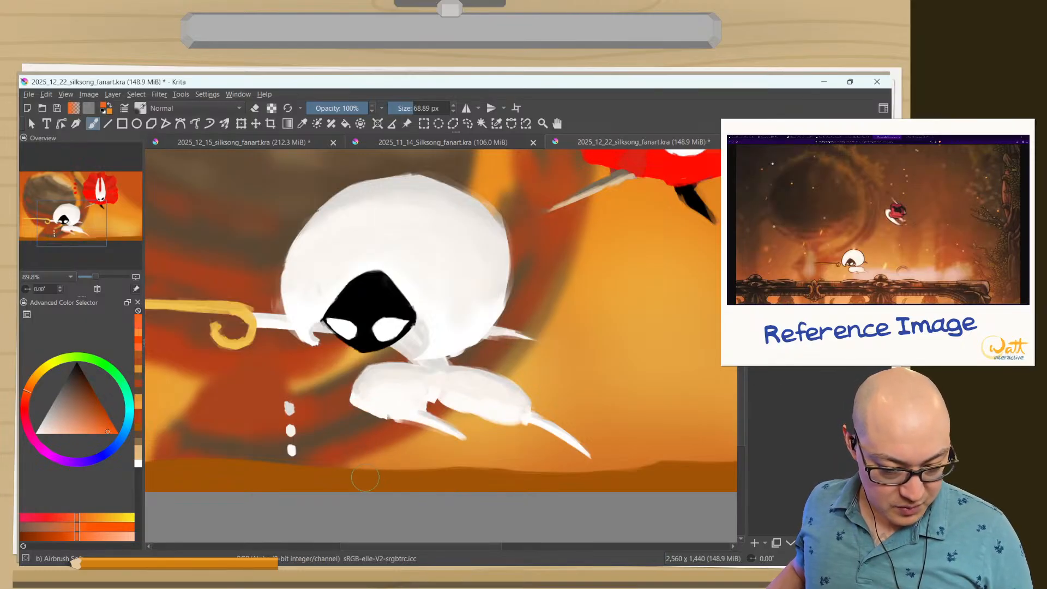
drag(362, 403, 458, 434)
Shift the brush colour to a yellower orange and airbrush subtle warm light along the undersides of the white character's legs at 68.89 px.
right_click(346, 458)
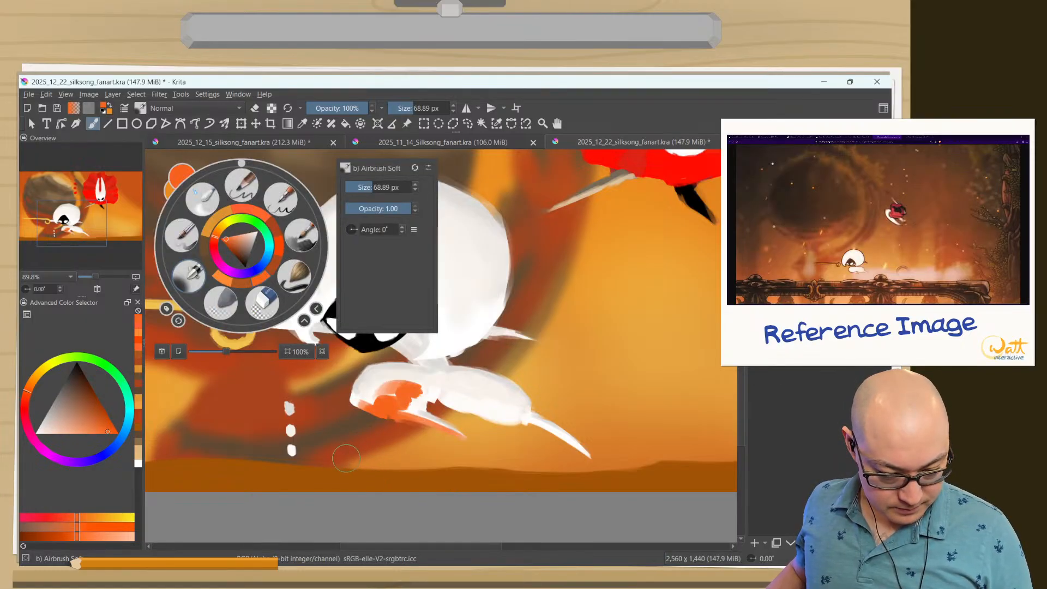
key(ctrl+z)
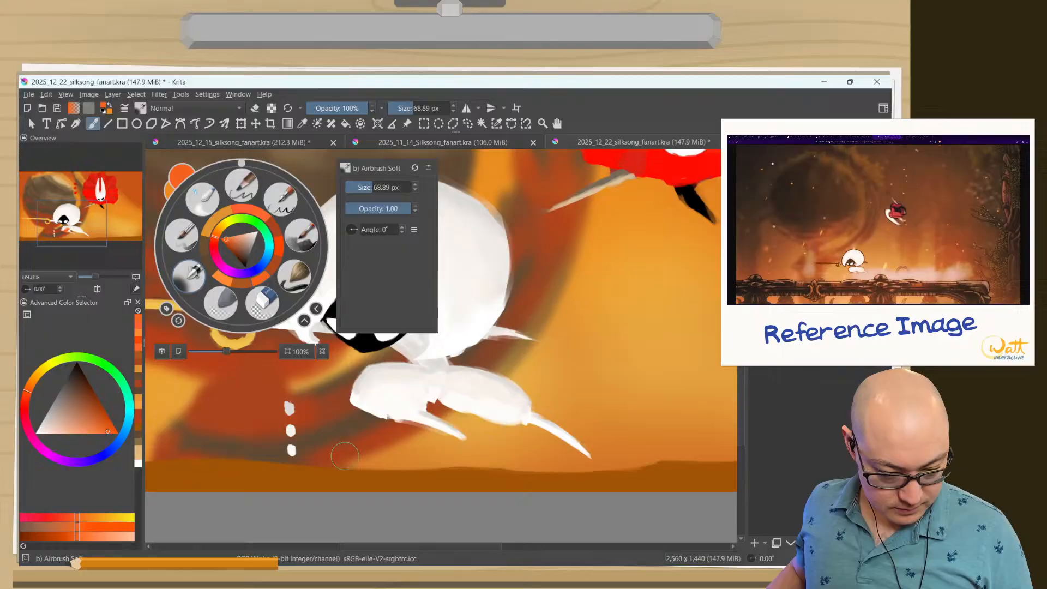
click(227, 244)
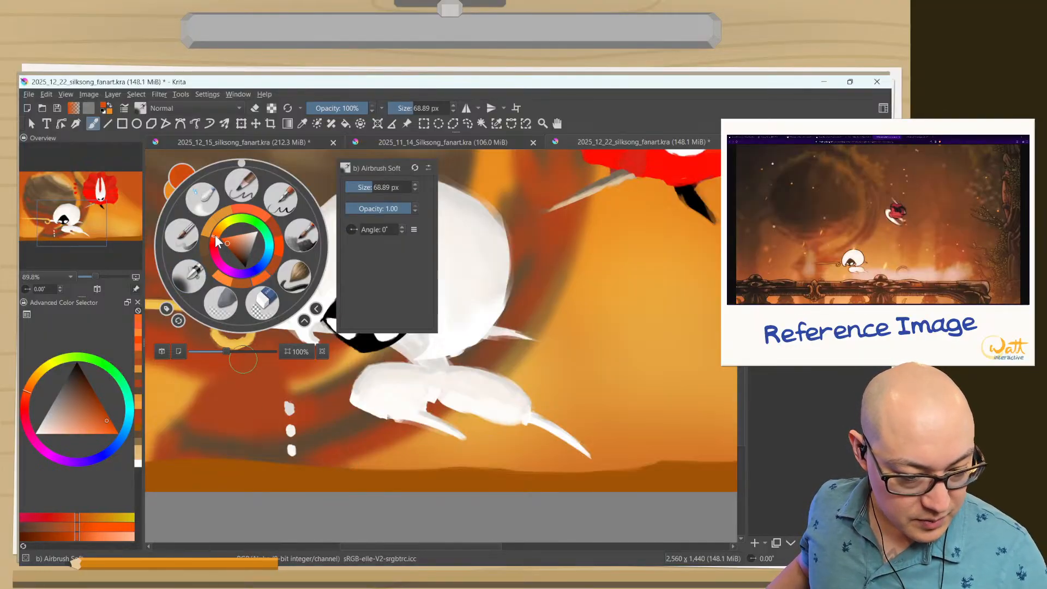
drag(218, 233, 216, 233)
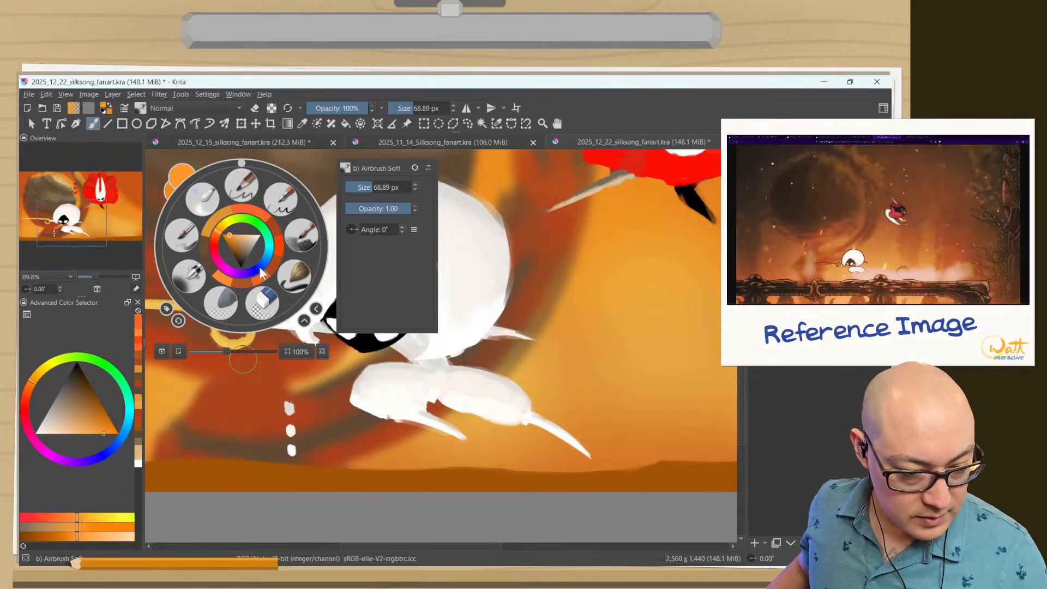
click(366, 410)
mouse_move(365, 412)
mouse_down()
mouse_move(422, 429)
mouse_move(432, 450)
mouse_move(406, 427)
mouse_move(363, 417)
mouse_up()
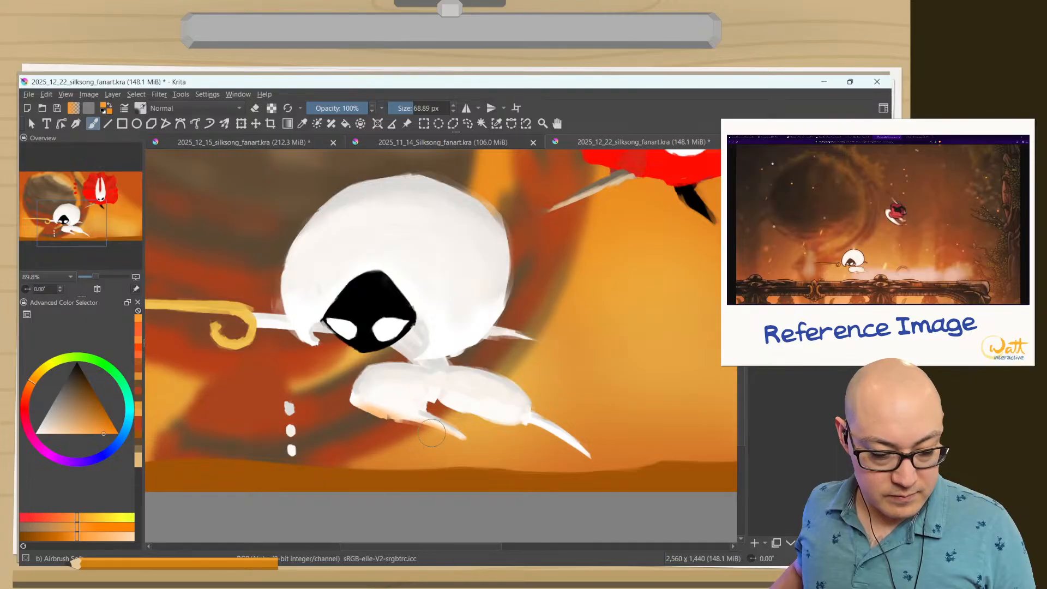
drag(542, 439, 579, 461)
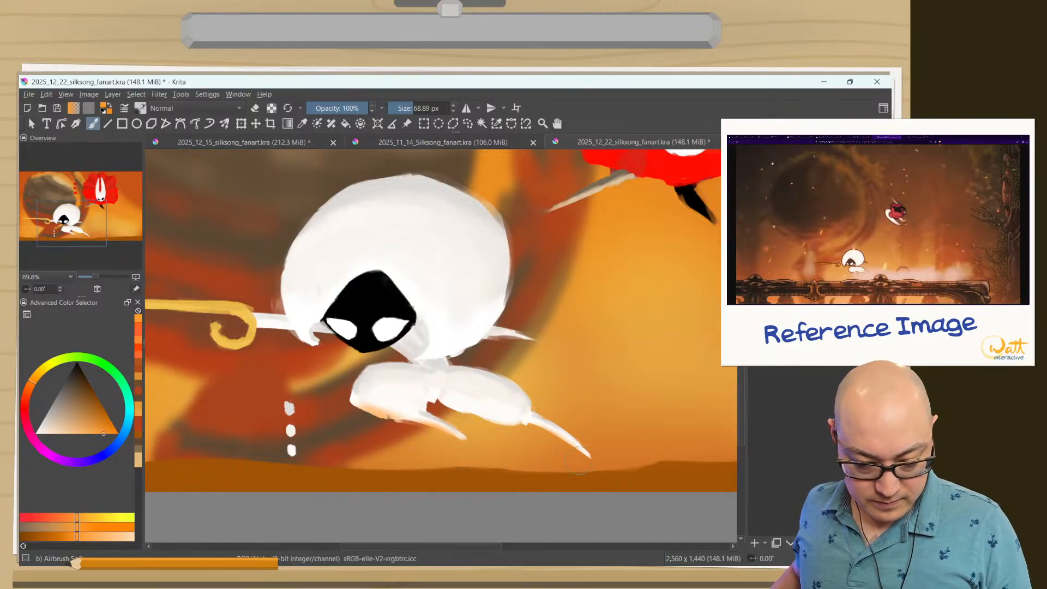
drag(503, 433, 442, 415)
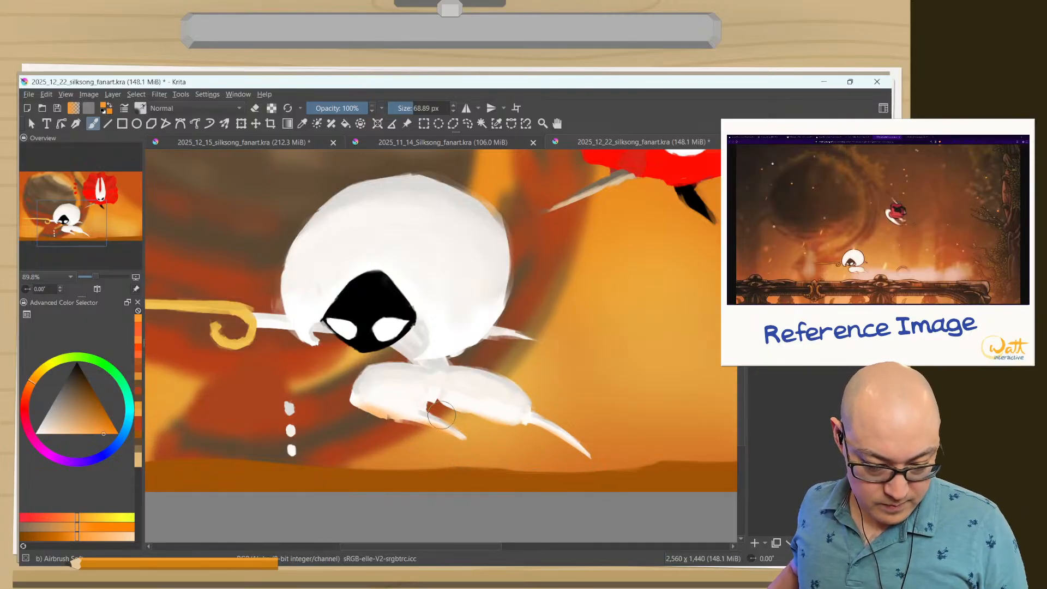
drag(502, 430, 428, 405)
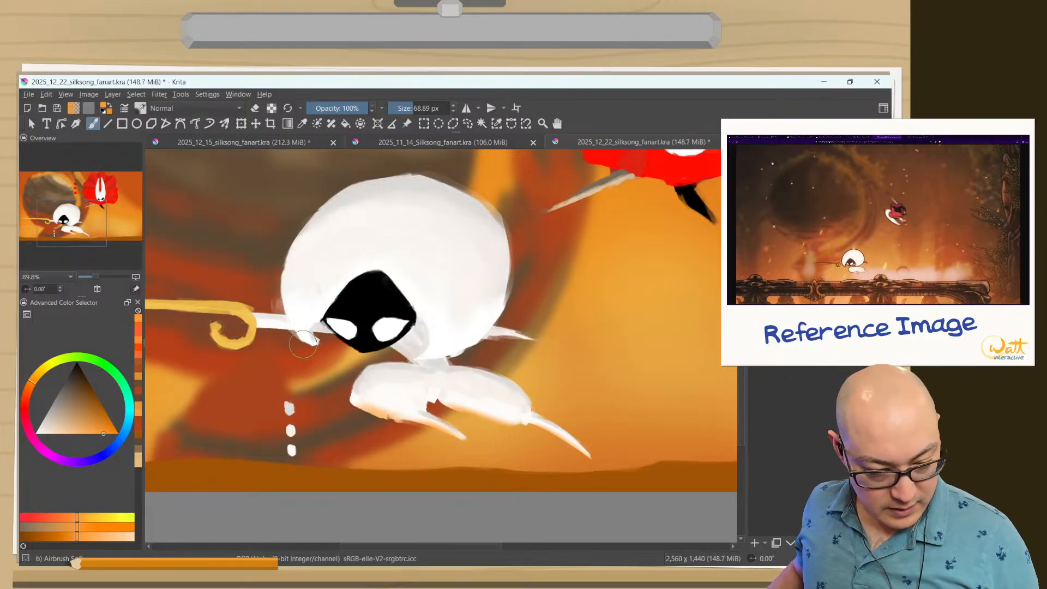
Airbrush soft warm orange light on the curled front tip of the white hood with the 68.89 px brush.
drag(306, 349, 280, 304)
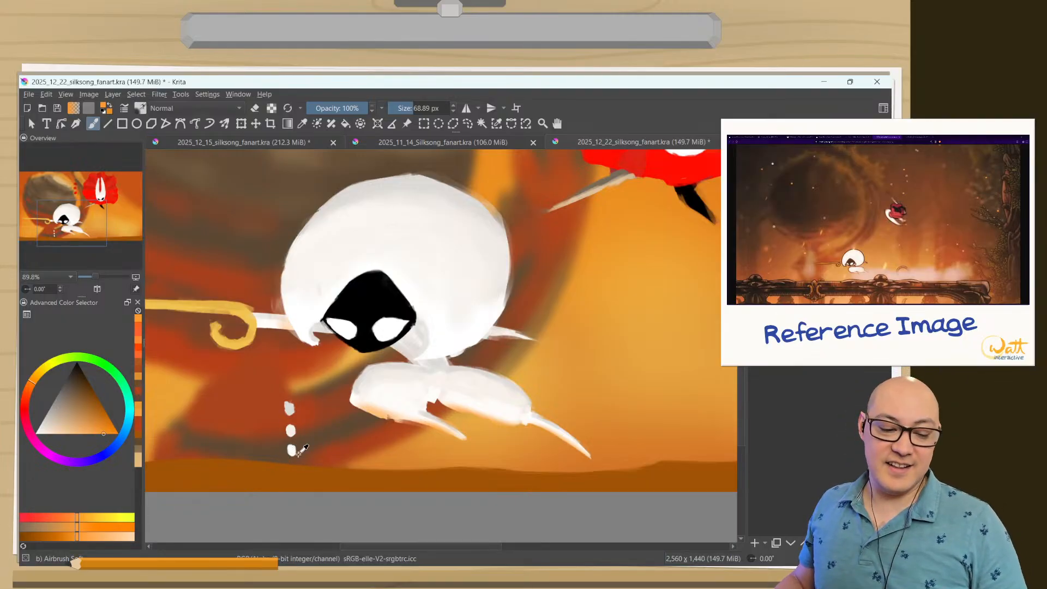
key(ctrl+z)
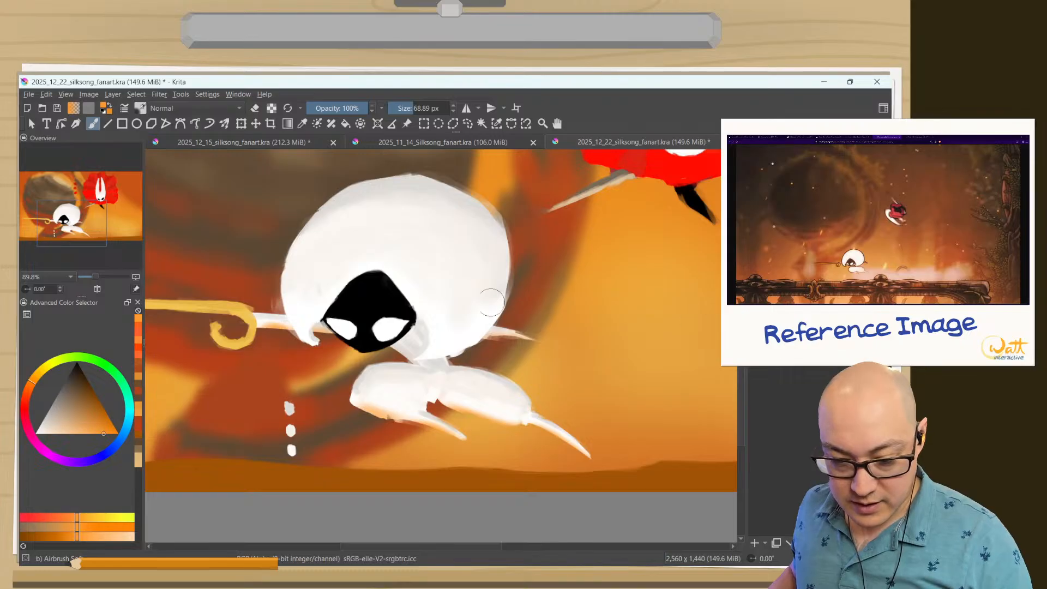
drag(317, 347, 283, 302)
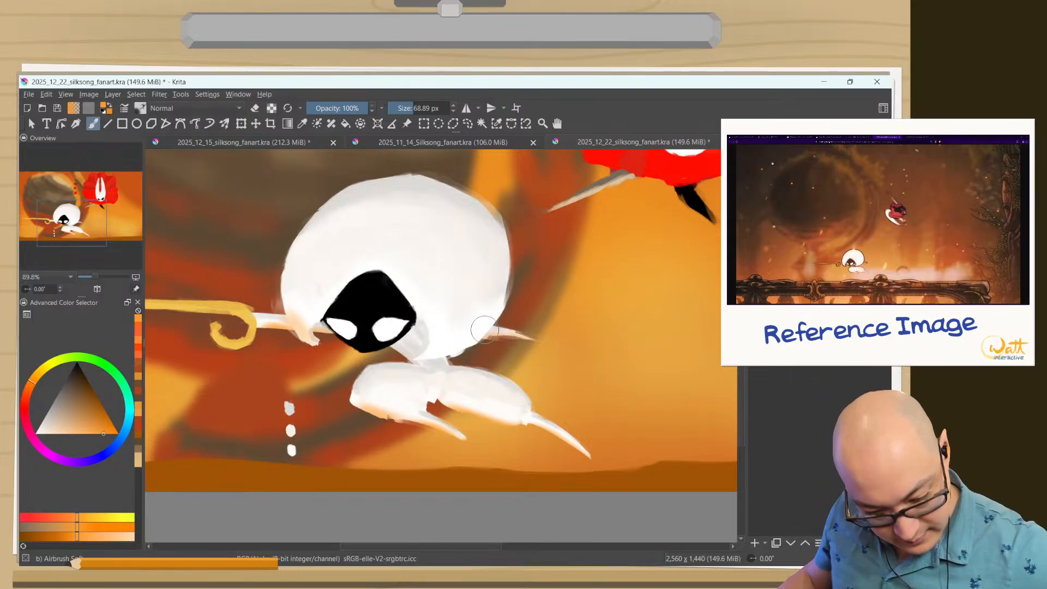
Airbrush subtle orange light along the white hood's lower rear edge, then soften it in eraser mode at 68.89 px.
mouse_move(458, 354)
mouse_down()
mouse_move(435, 362)
mouse_move(473, 338)
mouse_move(450, 354)
mouse_move(404, 354)
mouse_up()
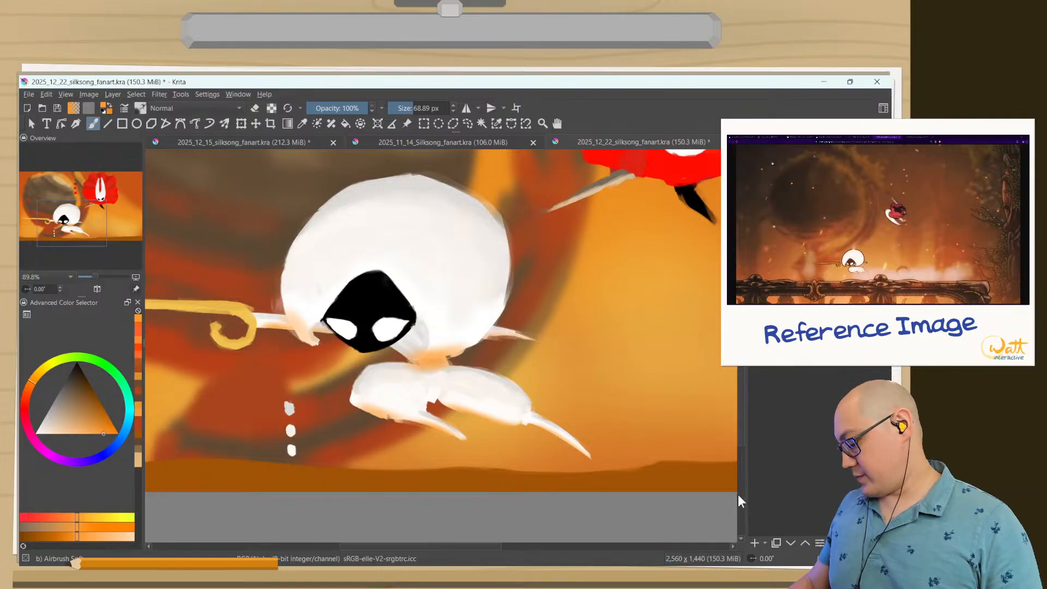
key(ctrl+z)
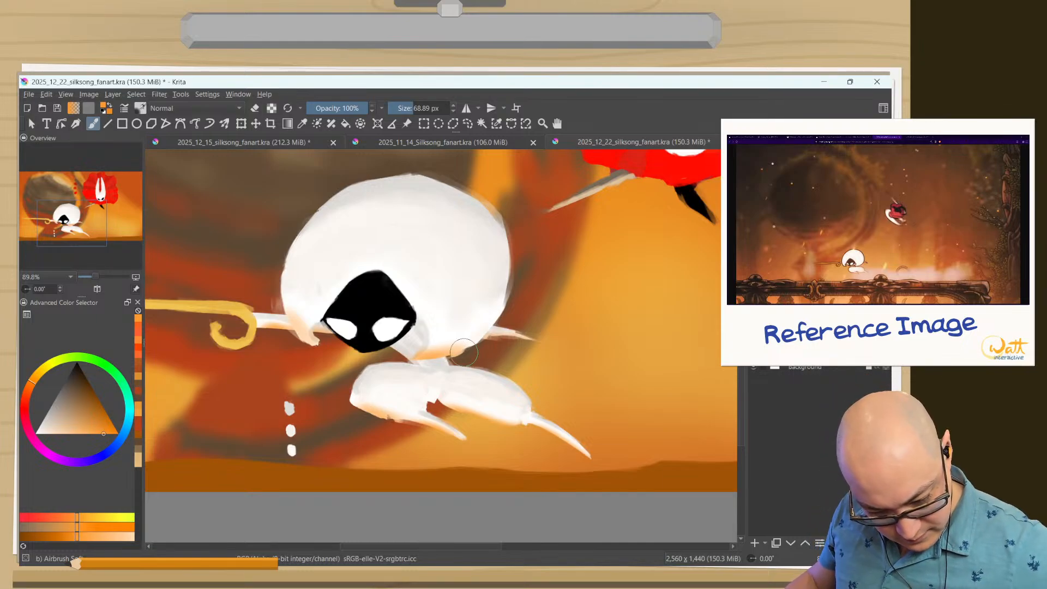
key(e)
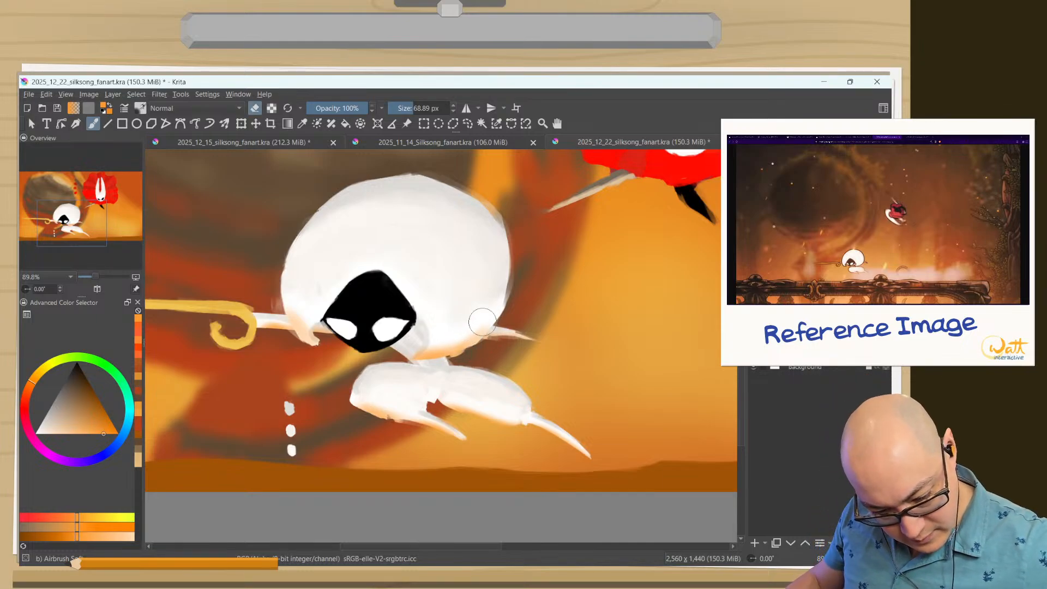
drag(482, 320, 481, 327)
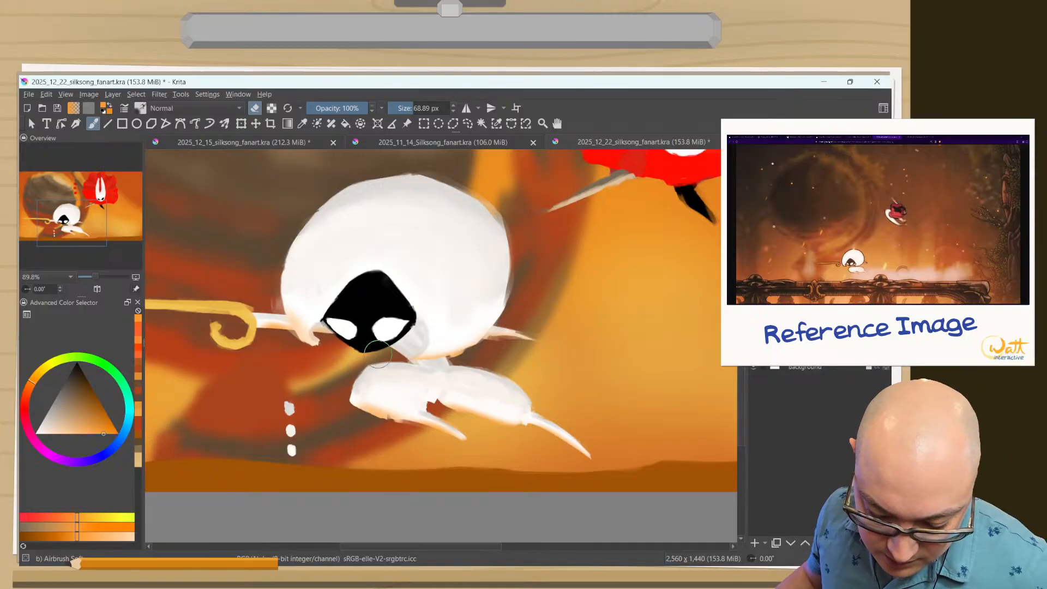
Reduce the airbrush to 41.72 px and add faint orange light along the black face's lower edge, trimming the excess in eraser mode.
shift+drag(367, 348, 358, 347)
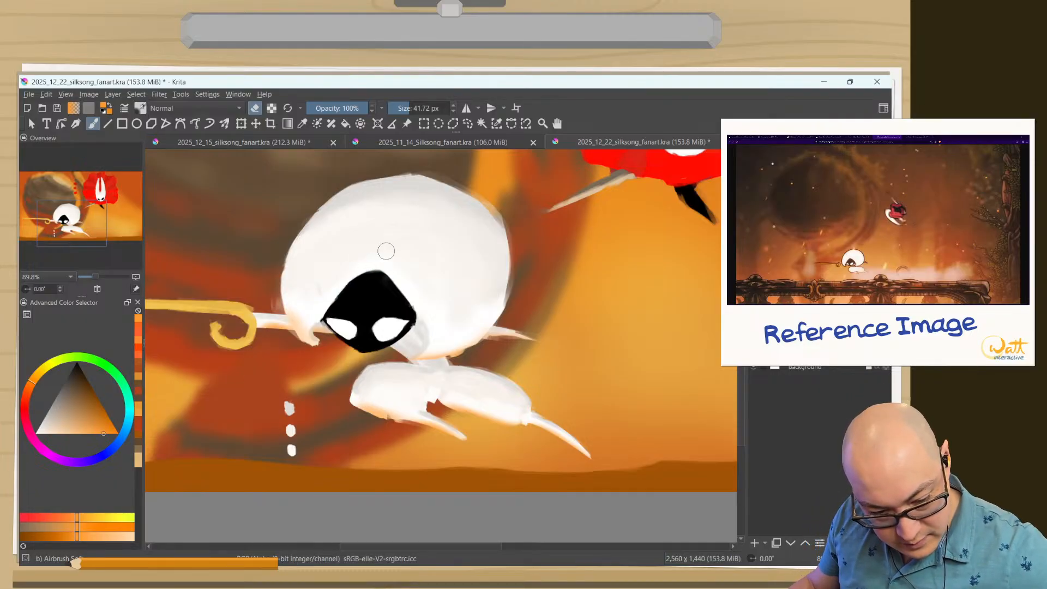
key(e)
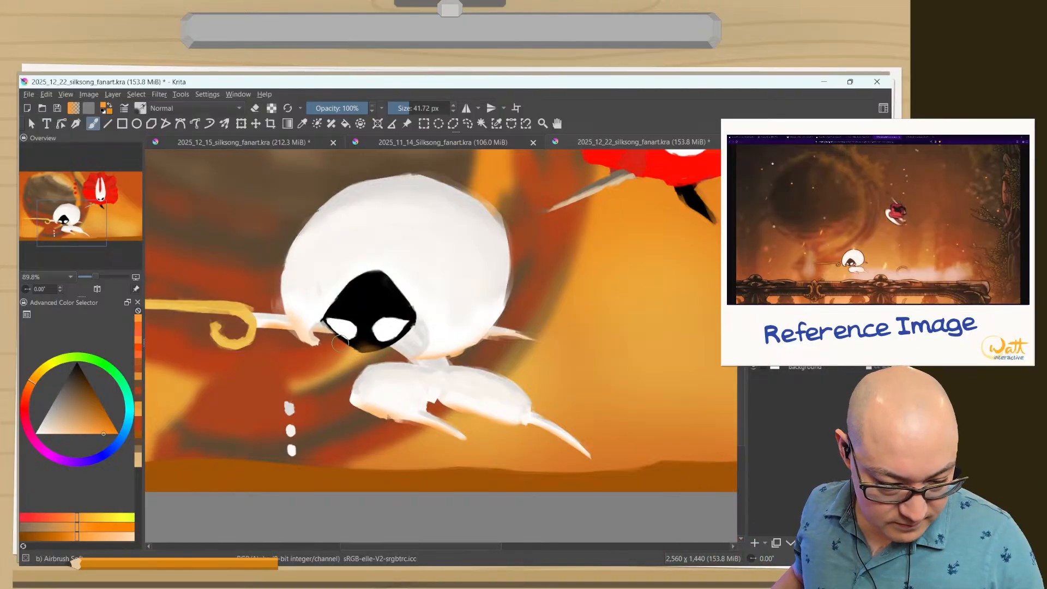
key(e)
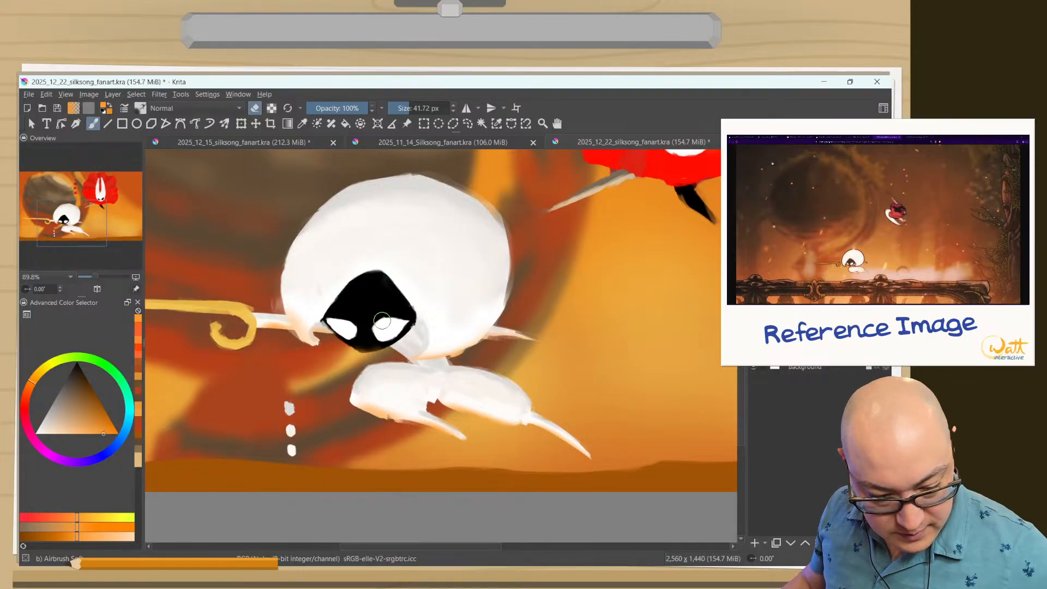
drag(396, 343, 355, 357)
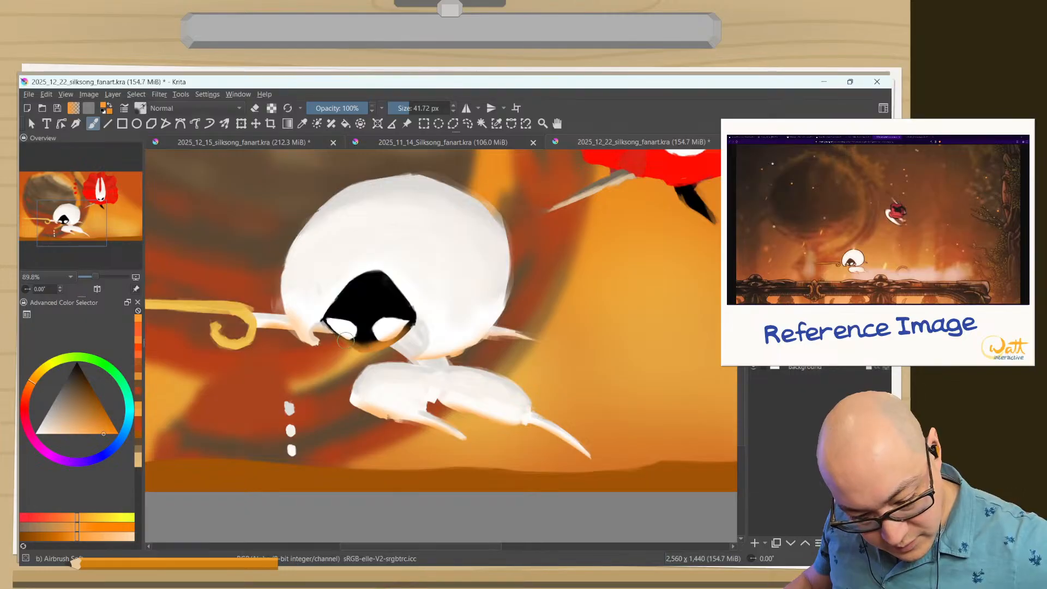
key(e)
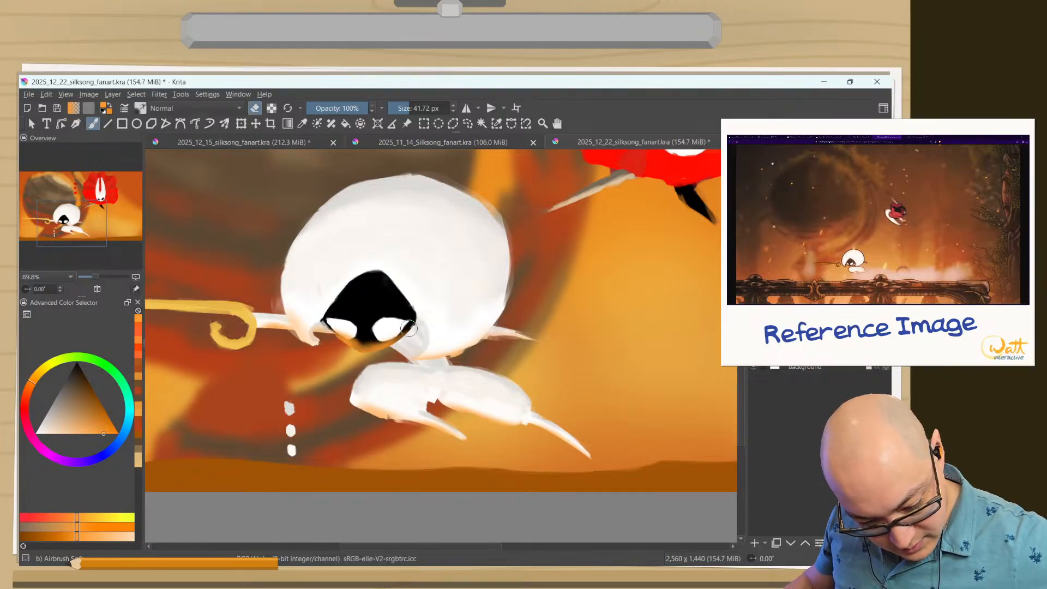
drag(393, 333, 339, 324)
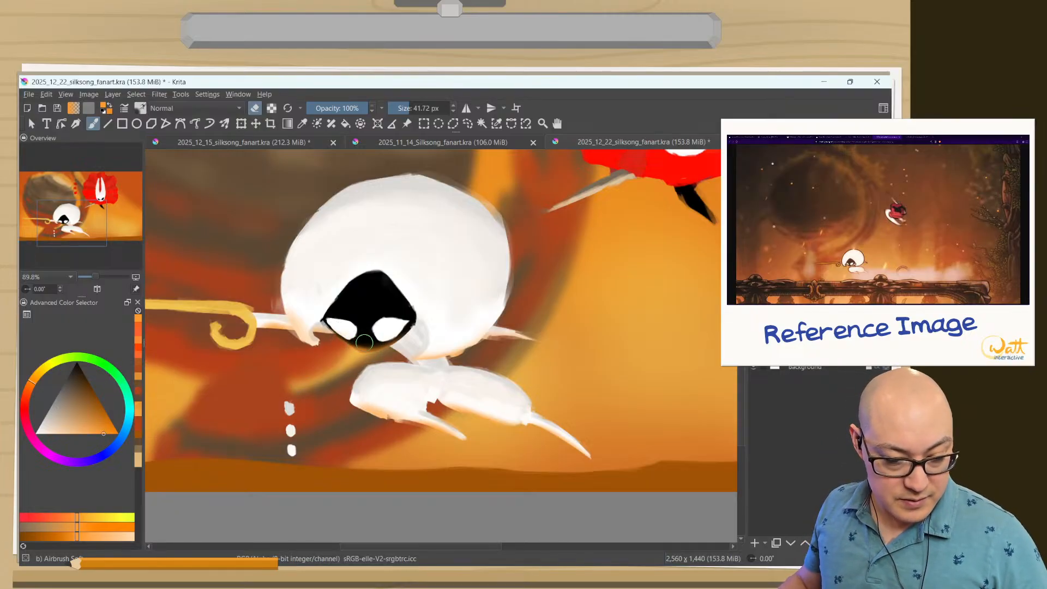
Try airbrushing extra orange tint above the face and on the hood's front tip at 41.72 px, fading it in eraser mode.
key(e)
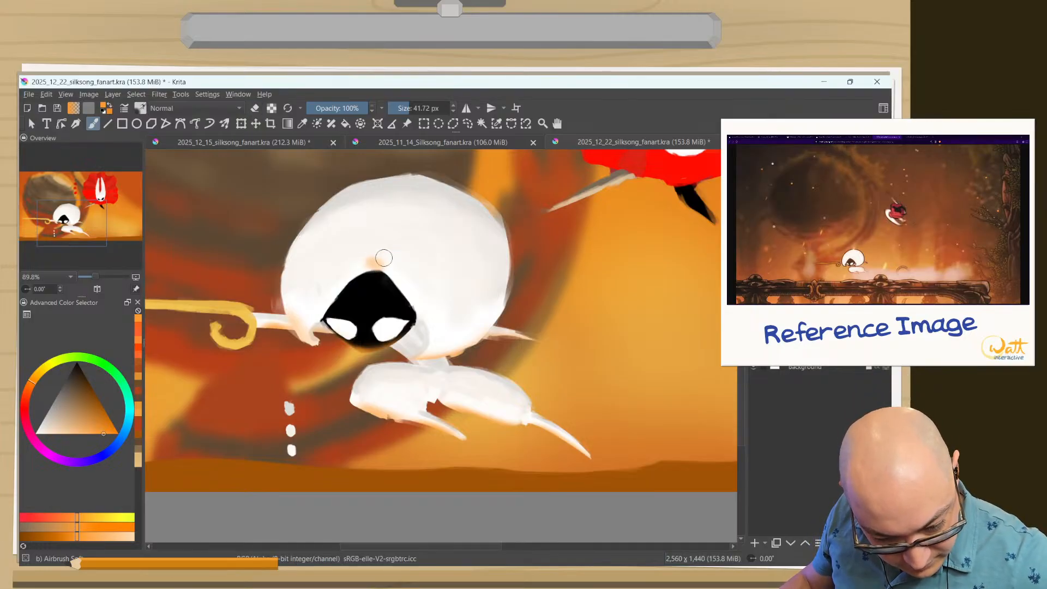
key(e)
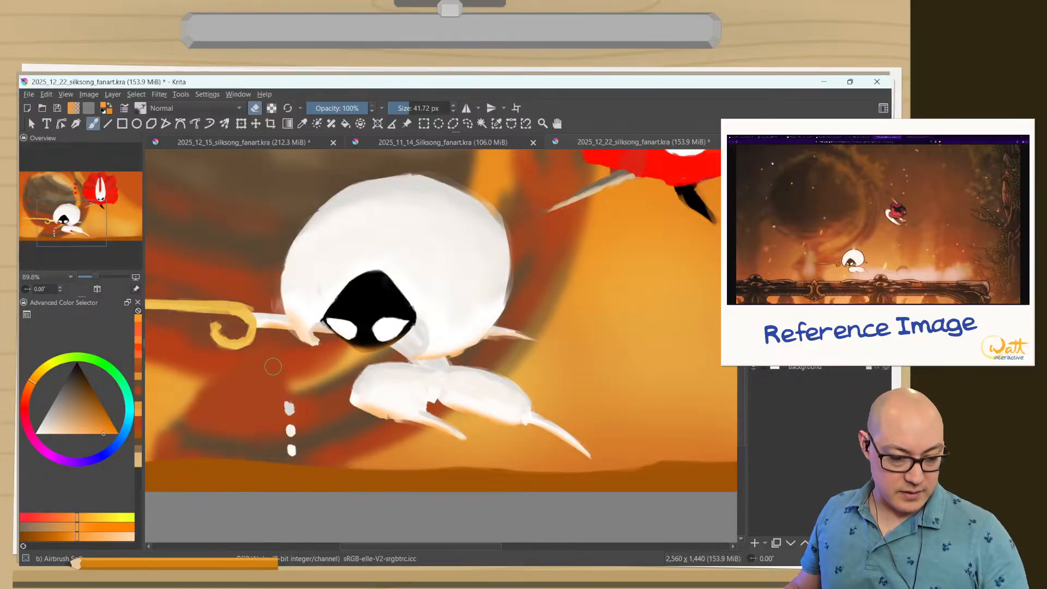
key(e)
drag(293, 319, 305, 324)
key(e)
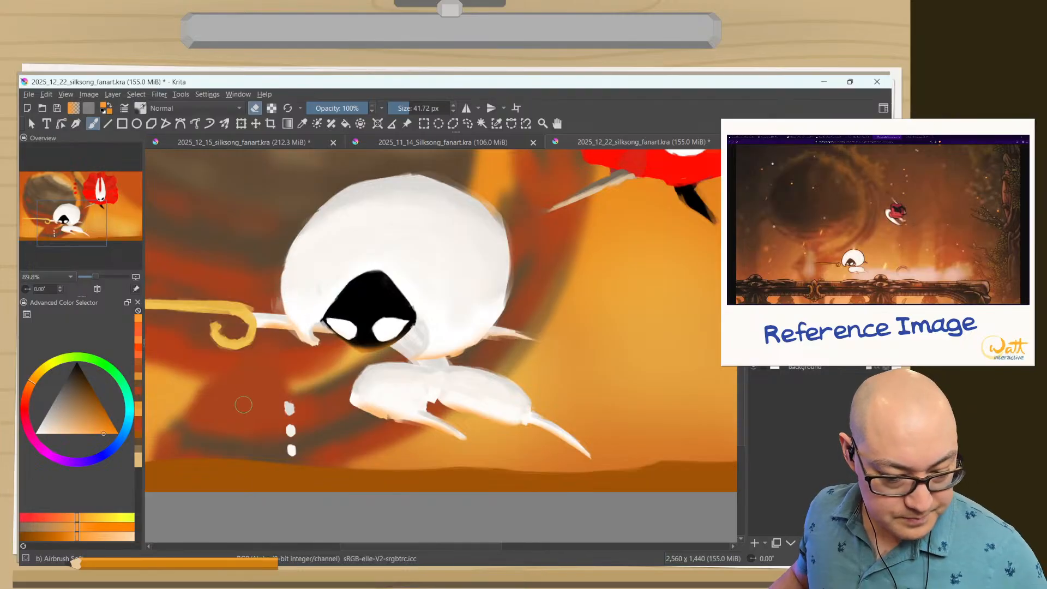
Switch to Jazza's thick paint brush at 41.70 px and try an orange stroke along the golden needle's curled end.
scroll(243, 404, down, 4)
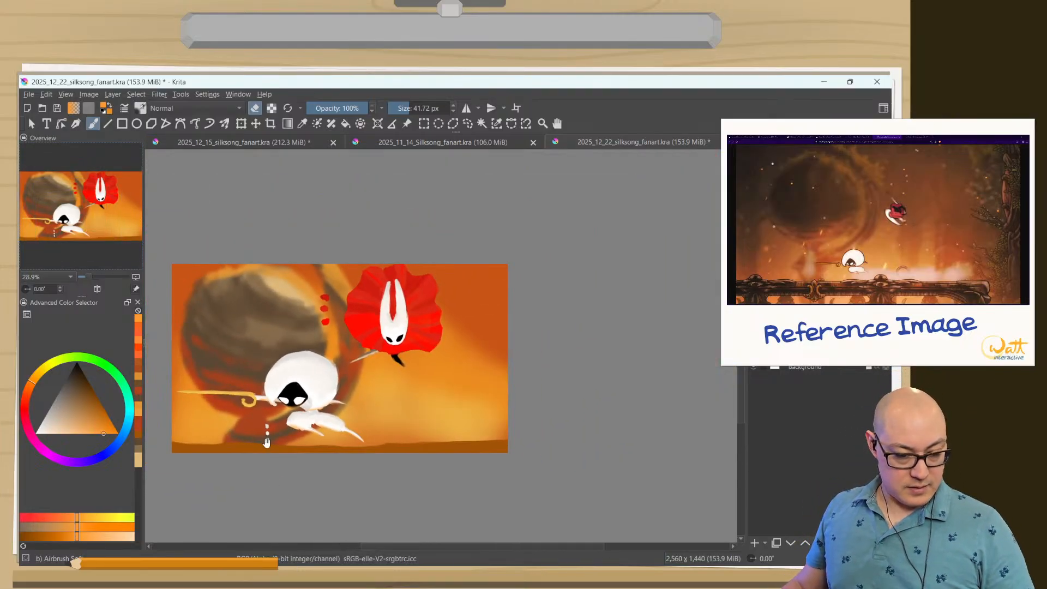
drag(266, 443, 230, 341)
drag(242, 297, 488, 355)
drag(385, 333, 494, 347)
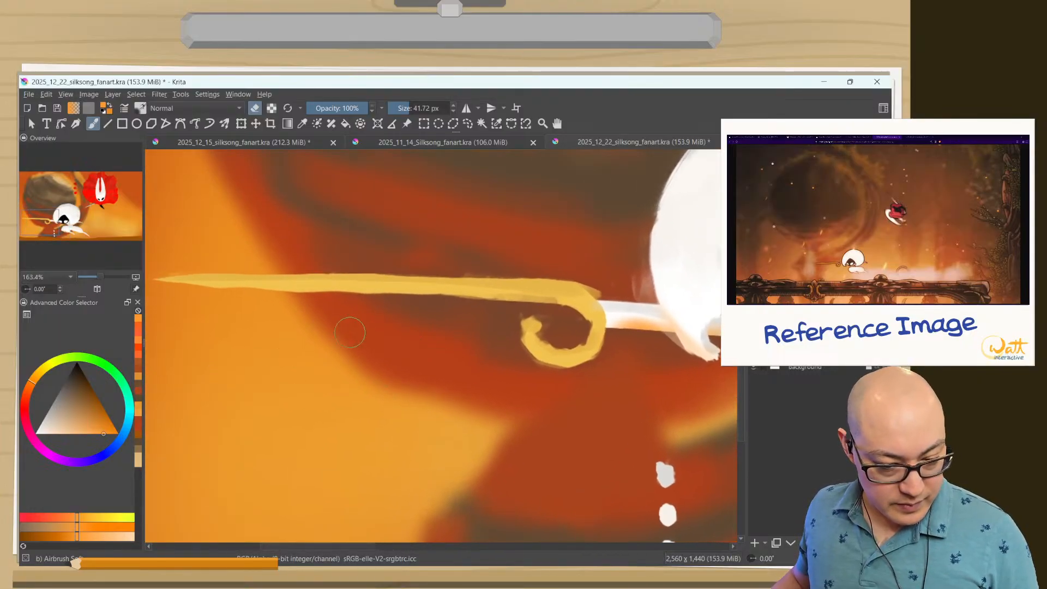
right_click(388, 403)
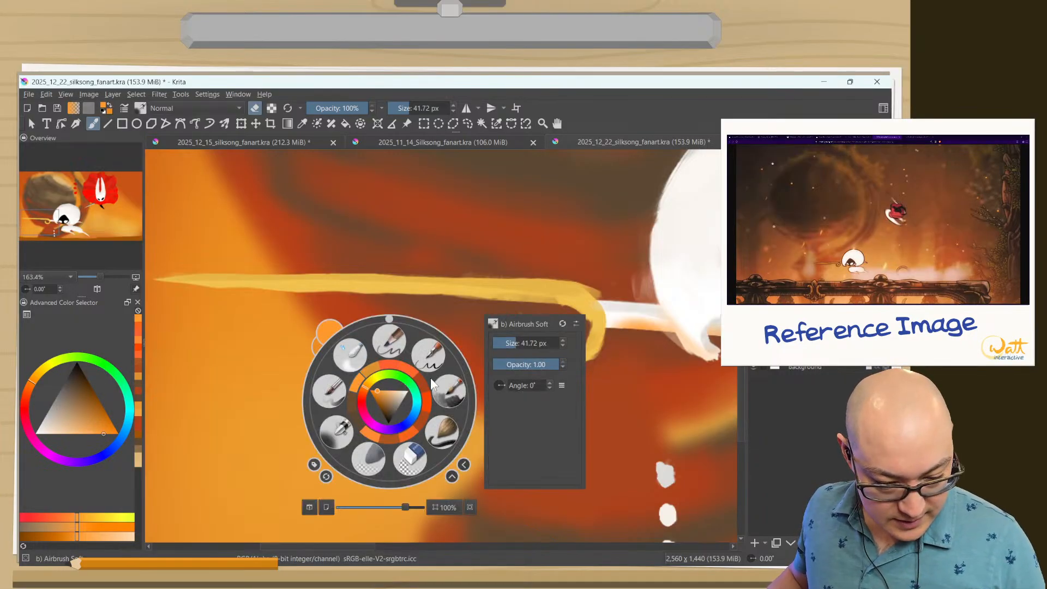
click(448, 391)
drag(596, 310, 537, 322)
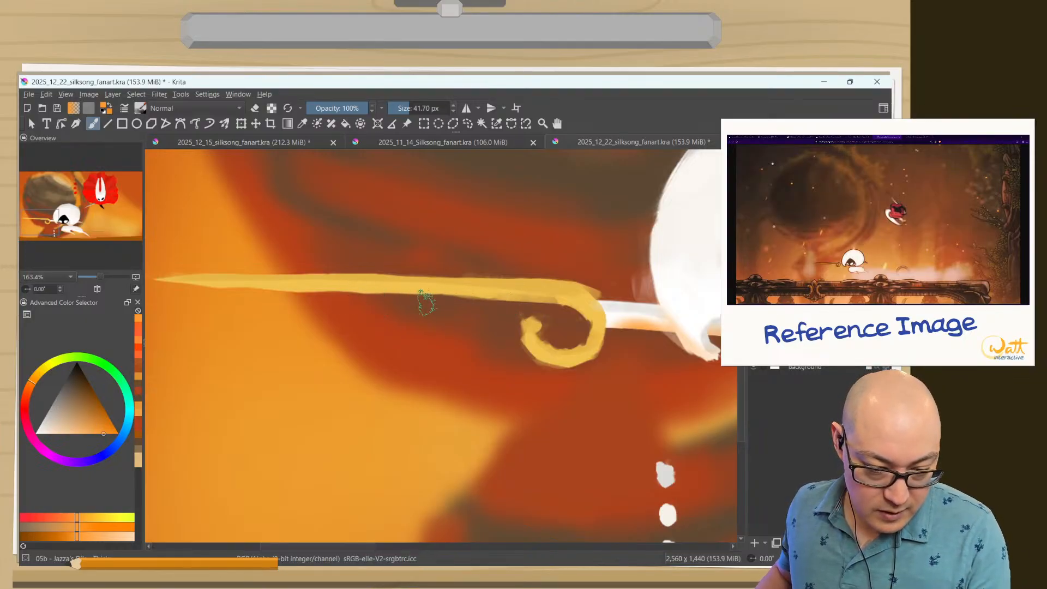
key(e)
key(e)
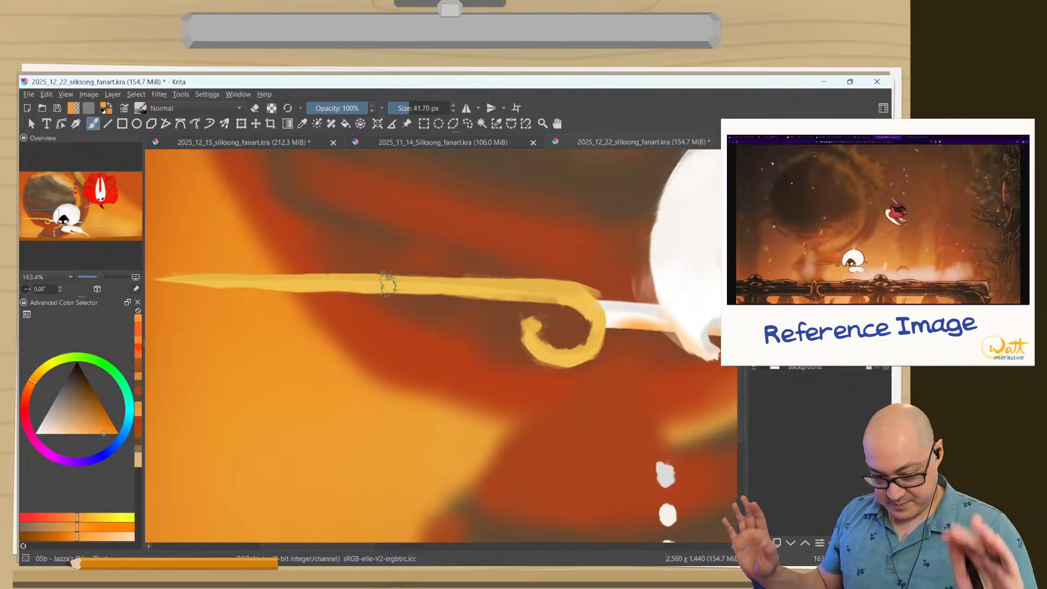
Undo the latest test strokes, including the extra orange tint on the hood's front tip.
key(ctrl)
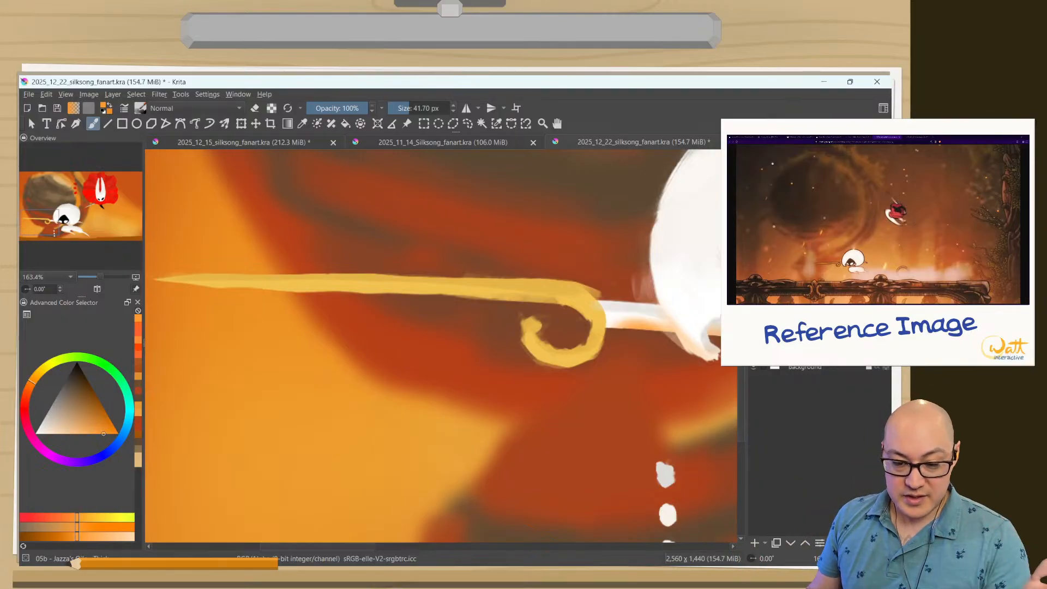
key(ctrl)
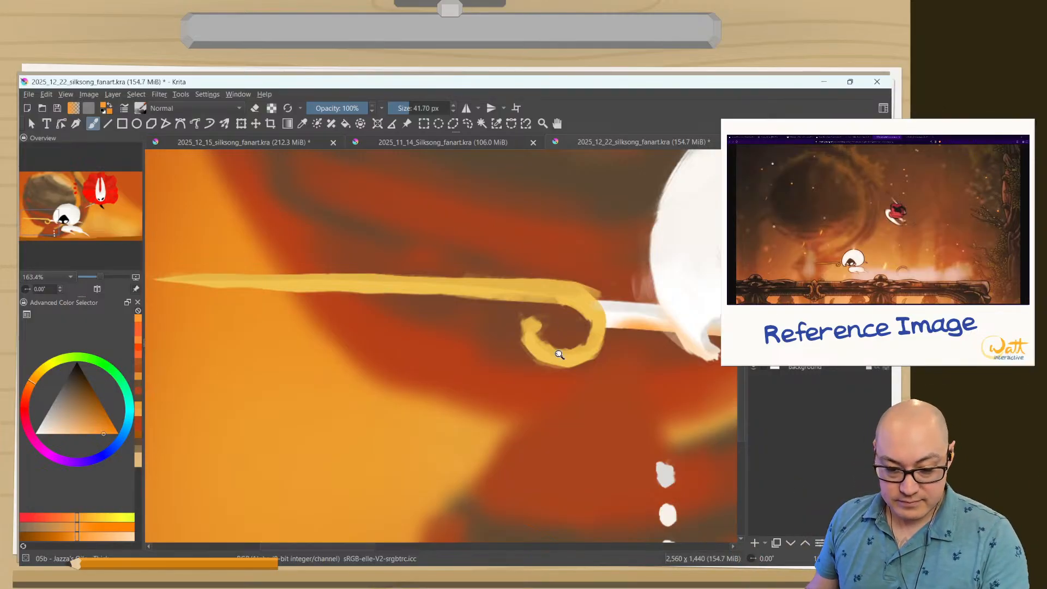
drag(583, 415, 343, 367)
key(ctrl)
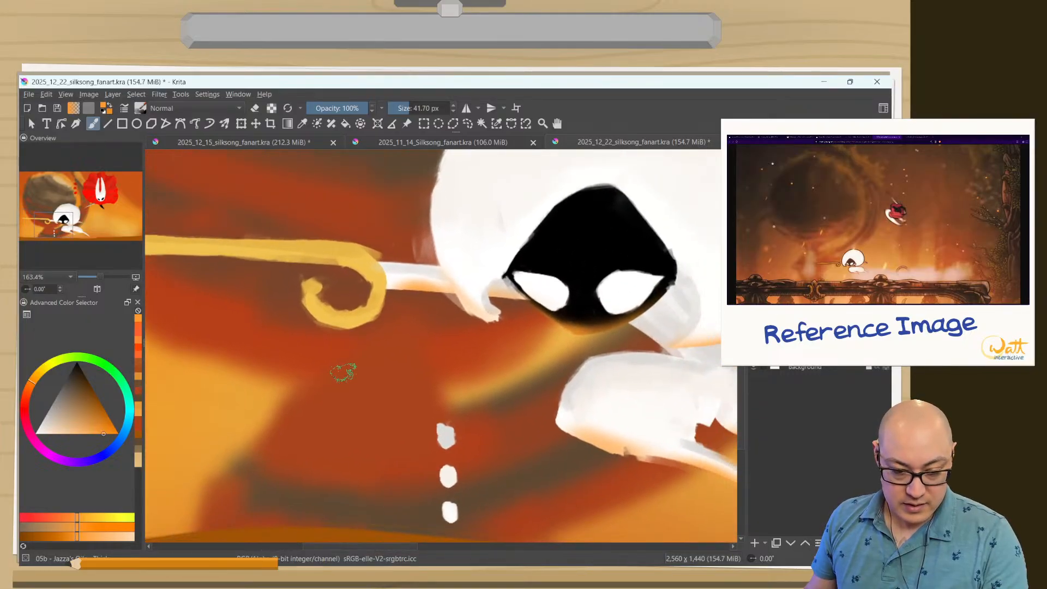
key(ctrl+z)
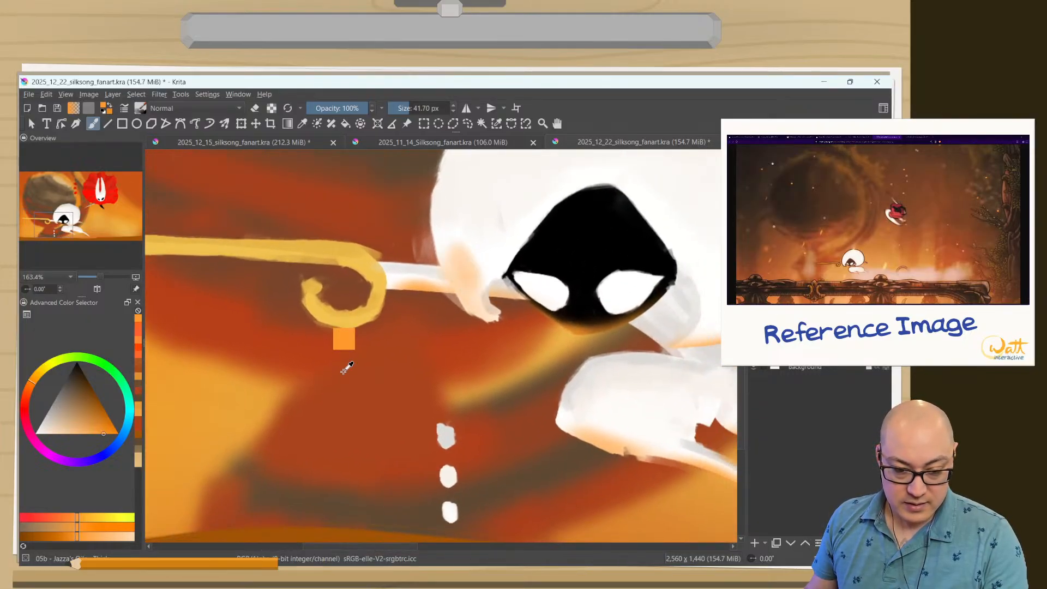
key(ctrl+z)
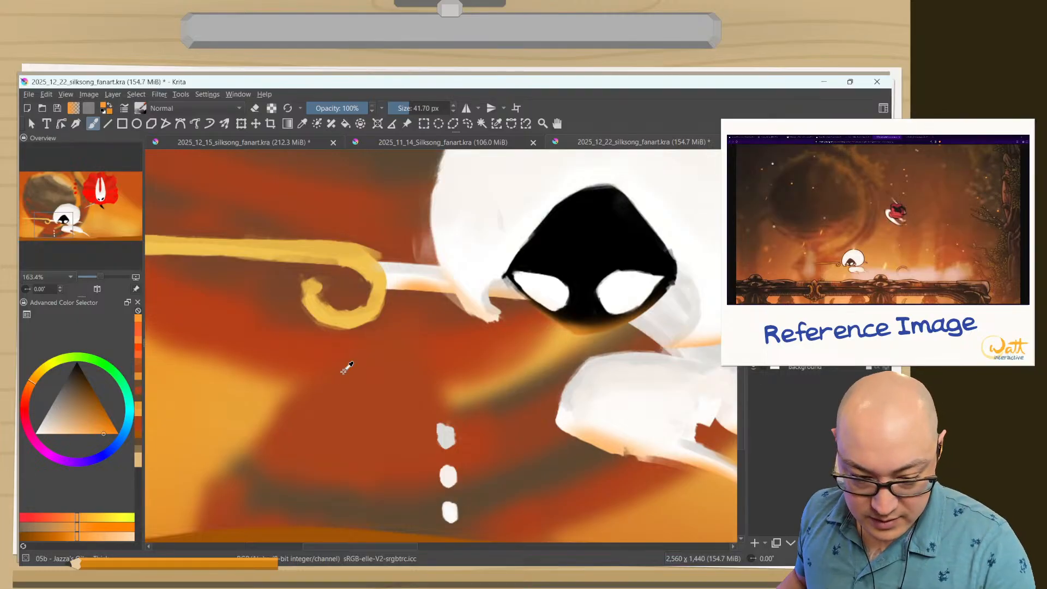
key(ctrl)
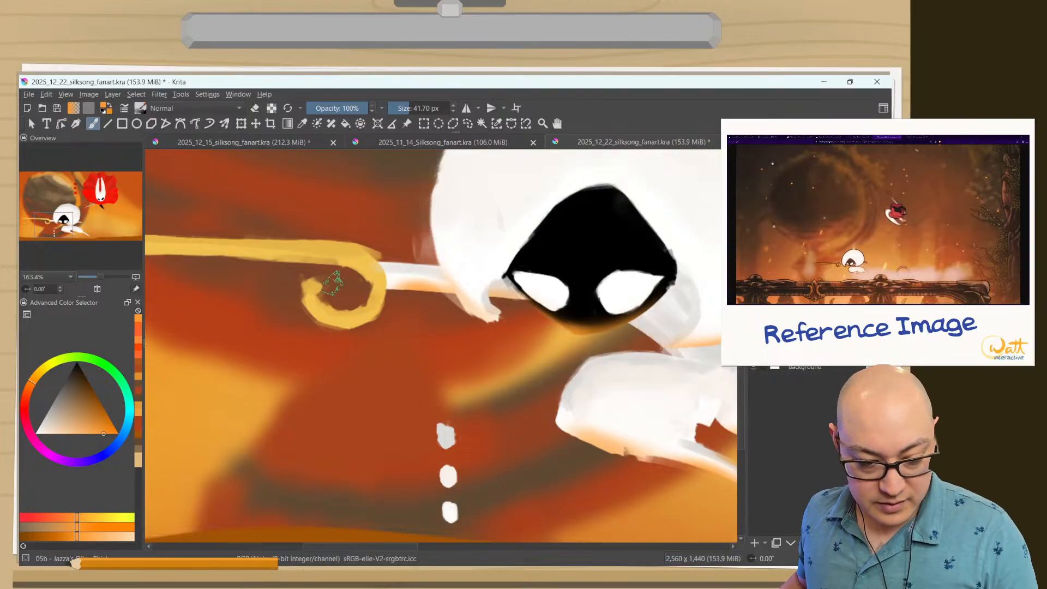
Paint orange reflected light along the undersides of the golden needle's shaft and curl with the 41.70 px thick paint brush.
drag(388, 337, 563, 409)
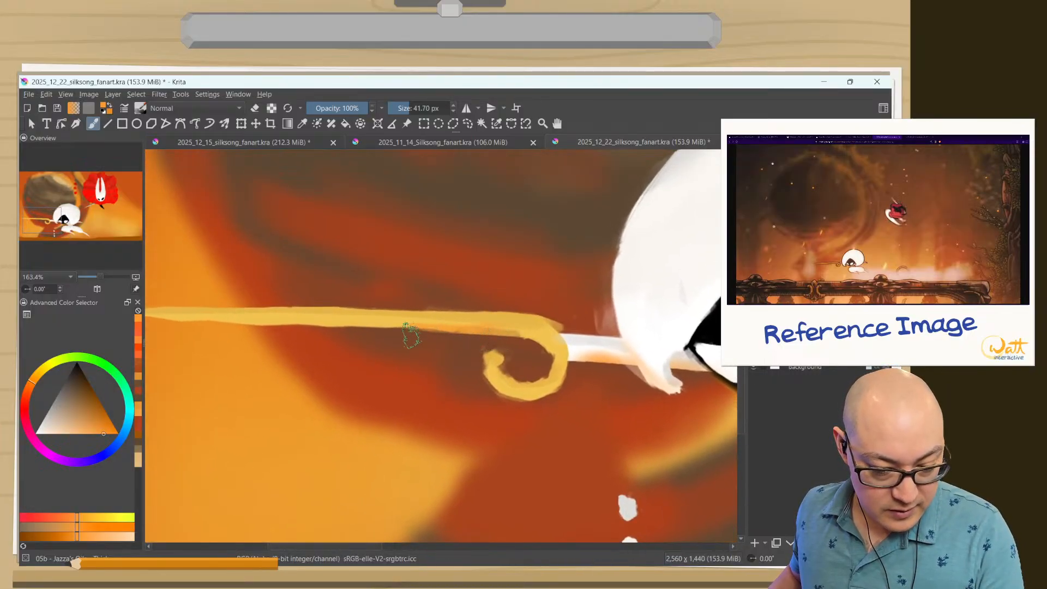
drag(406, 333, 168, 330)
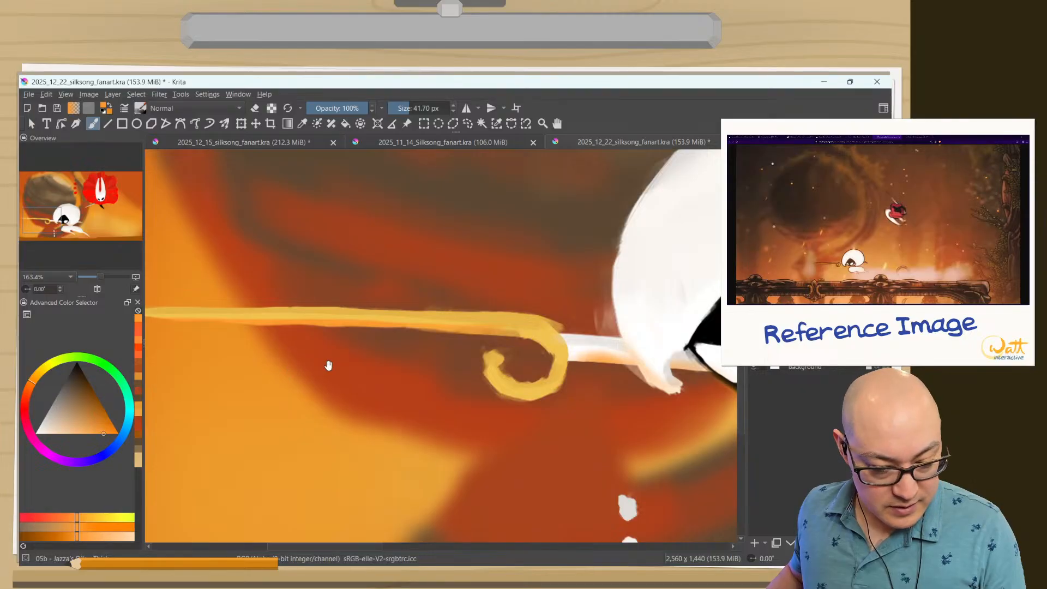
drag(330, 365, 430, 374)
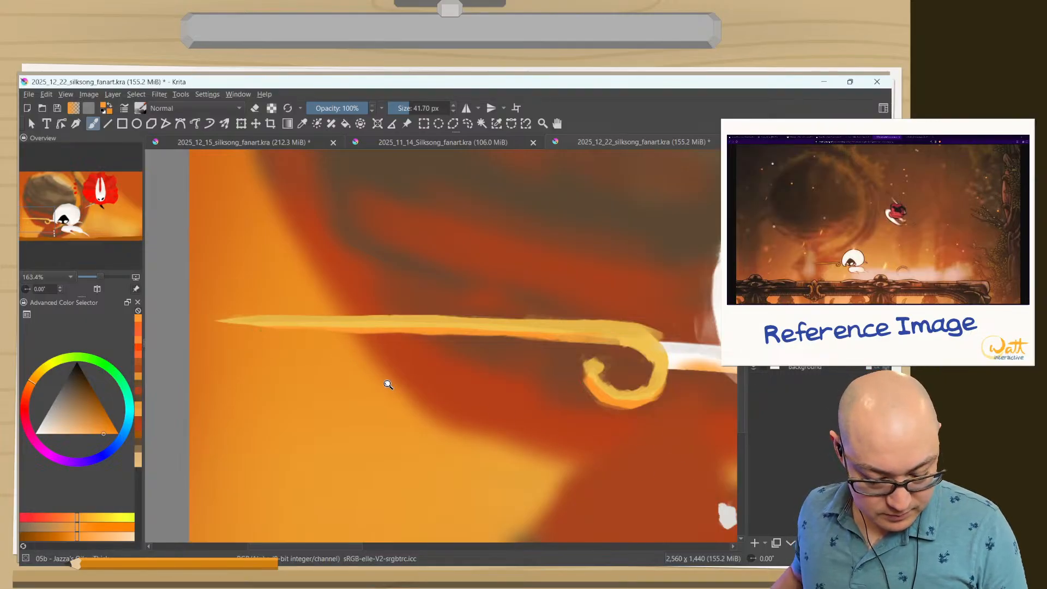
Sample the needle's gold, lighten it to a pale yellow and reduce the brush size to 13.14 px for fine highlights.
scroll(388, 381, down, 5)
drag(443, 403, 518, 366)
drag(296, 366, 334, 367)
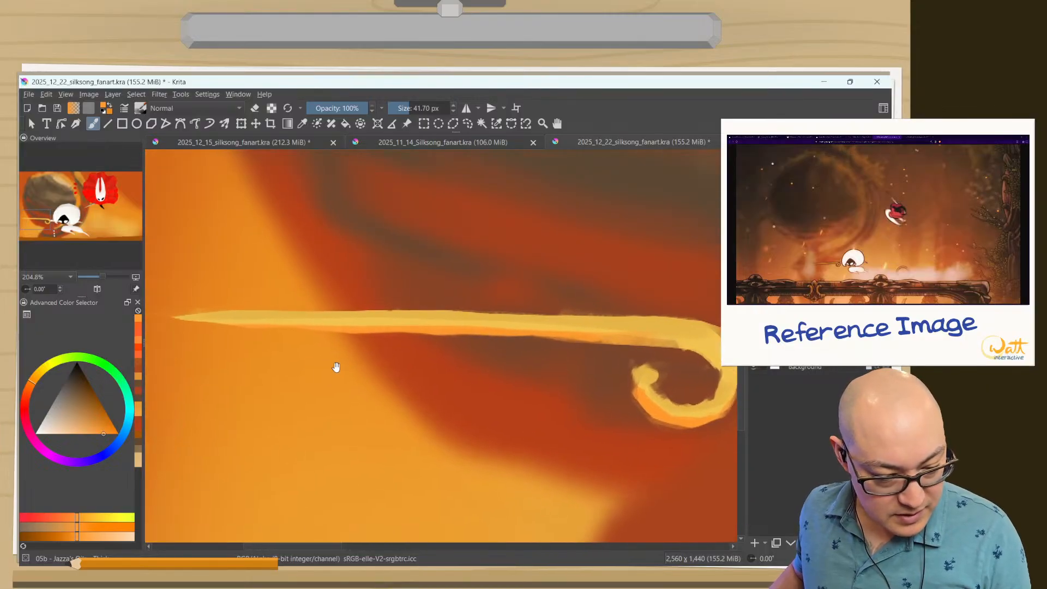
drag(98, 432, 44, 432)
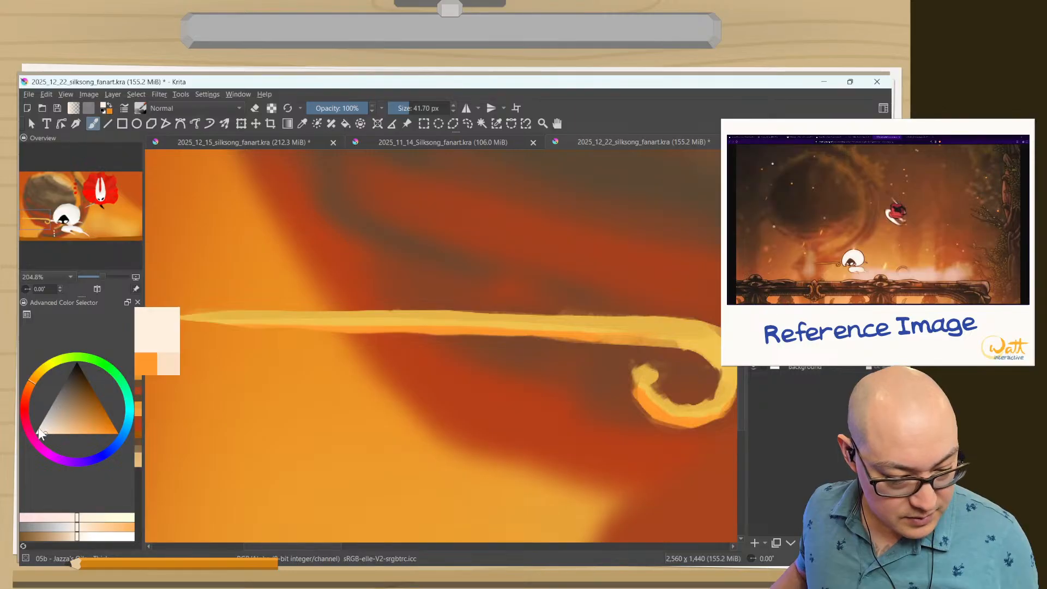
ctrl+click(327, 320)
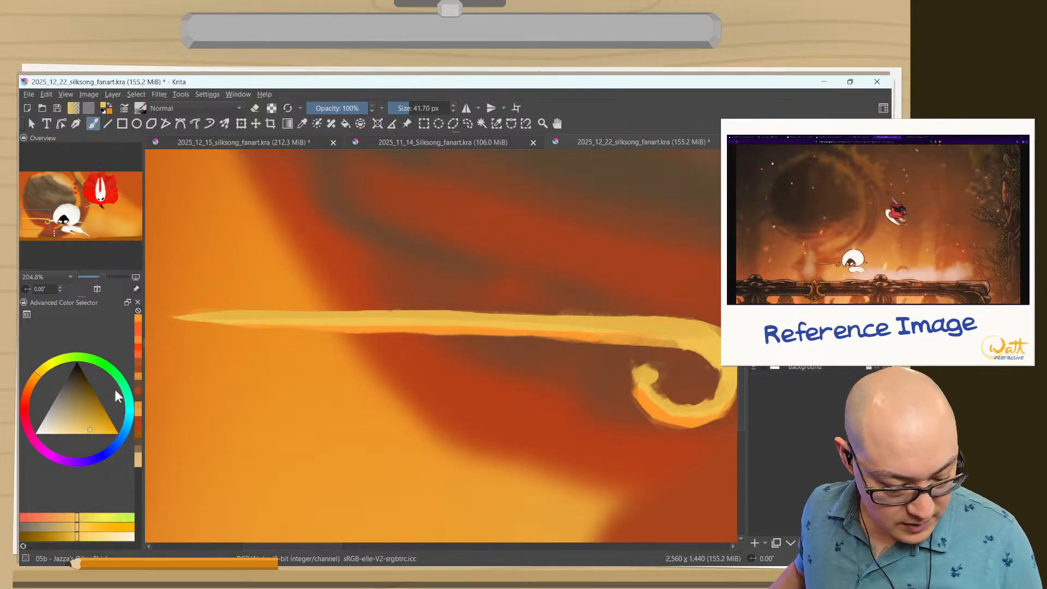
drag(75, 420, 55, 434)
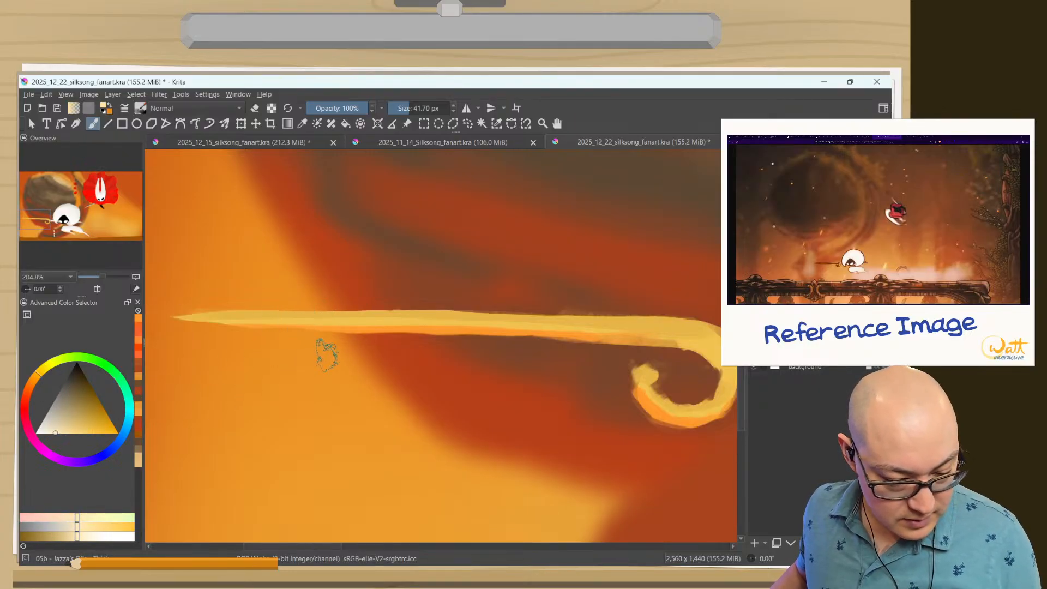
drag(425, 352, 397, 351)
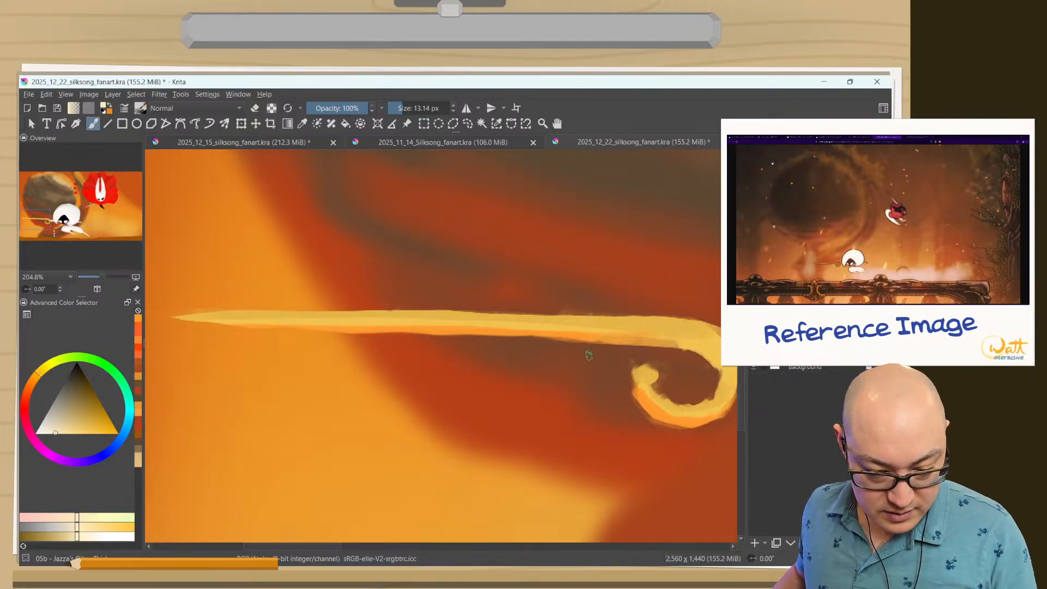
Paint thin pale yellow highlights along the upper edge of the golden needle's shaft and around the inside of its curl.
drag(585, 362, 428, 390)
mouse_move(525, 365)
mouse_down()
mouse_move(561, 354)
mouse_move(557, 334)
mouse_move(567, 334)
mouse_move(216, 318)
mouse_move(318, 304)
mouse_move(453, 308)
mouse_move(450, 320)
mouse_move(269, 325)
mouse_up()
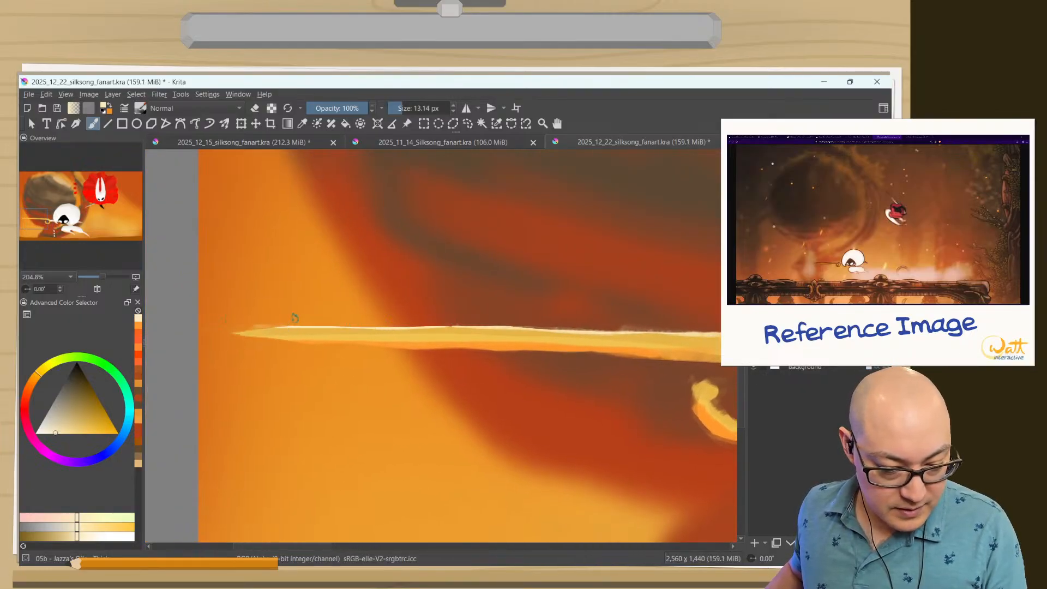
drag(363, 289, 192, 290)
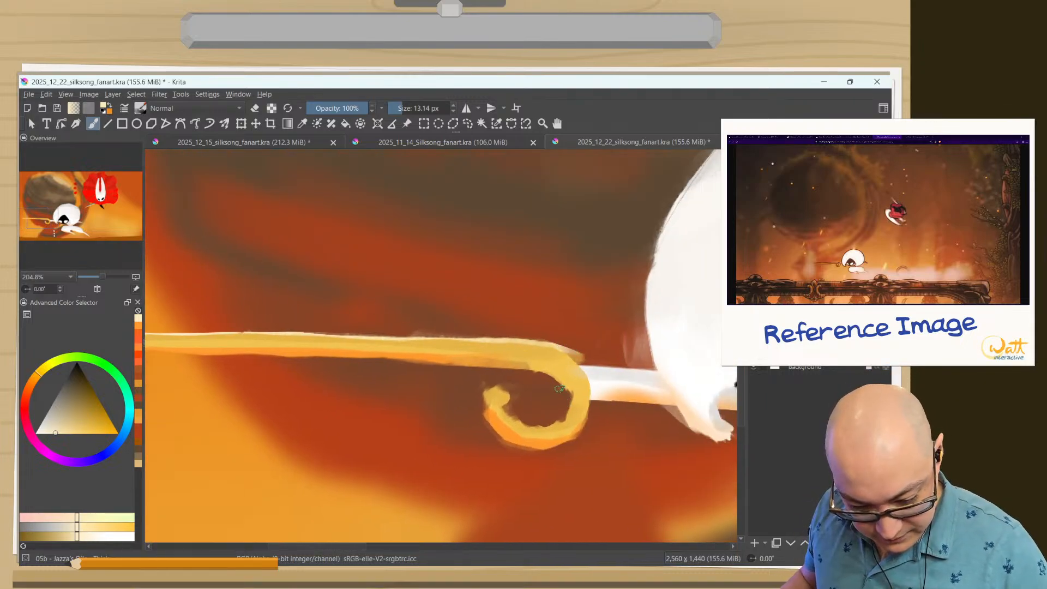
mouse_move(571, 394)
mouse_down()
mouse_move(557, 423)
mouse_move(539, 427)
mouse_up()
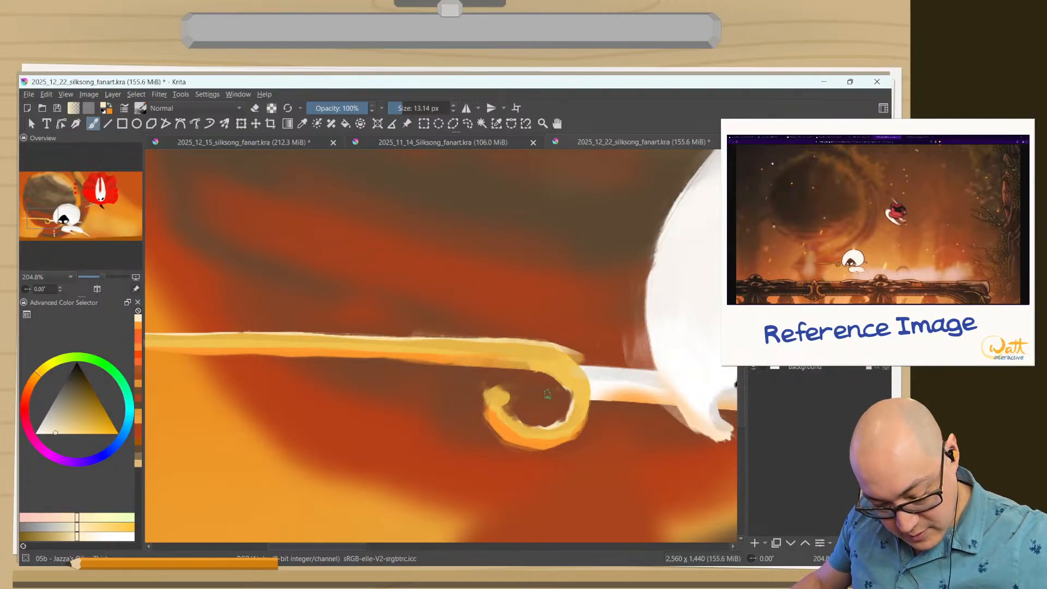
drag(509, 394, 524, 420)
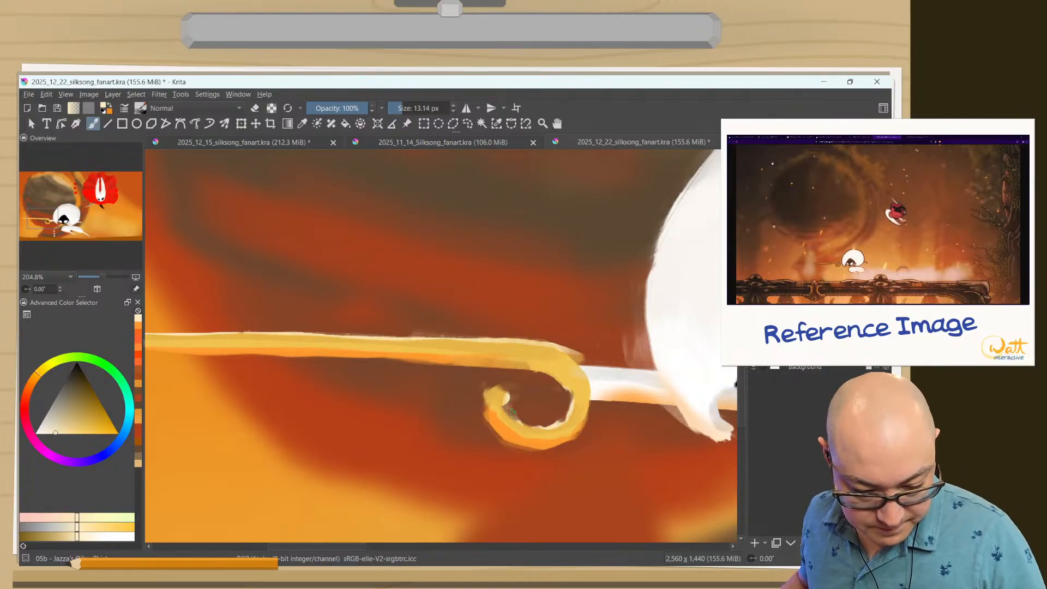
Reduce the brush size to 8.35 px and try short pale glints across the golden needle's shaft.
mouse_move(487, 386)
mouse_down()
mouse_move(503, 390)
mouse_move(466, 382)
mouse_move(666, 383)
mouse_up()
key(bracketleft)
key(bracketleft)
key(bracketleft)
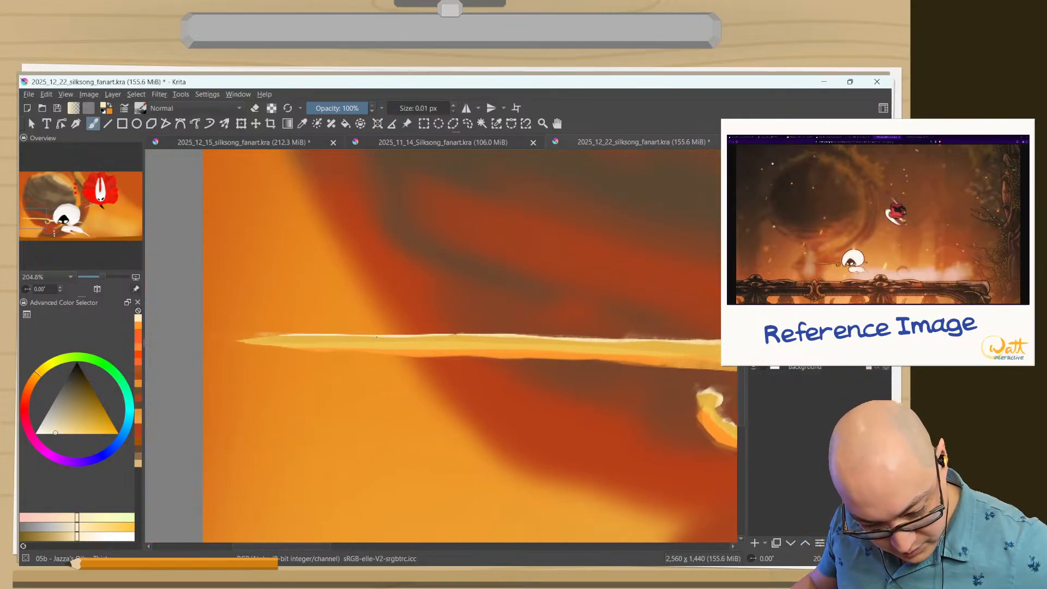
drag(366, 339, 350, 341)
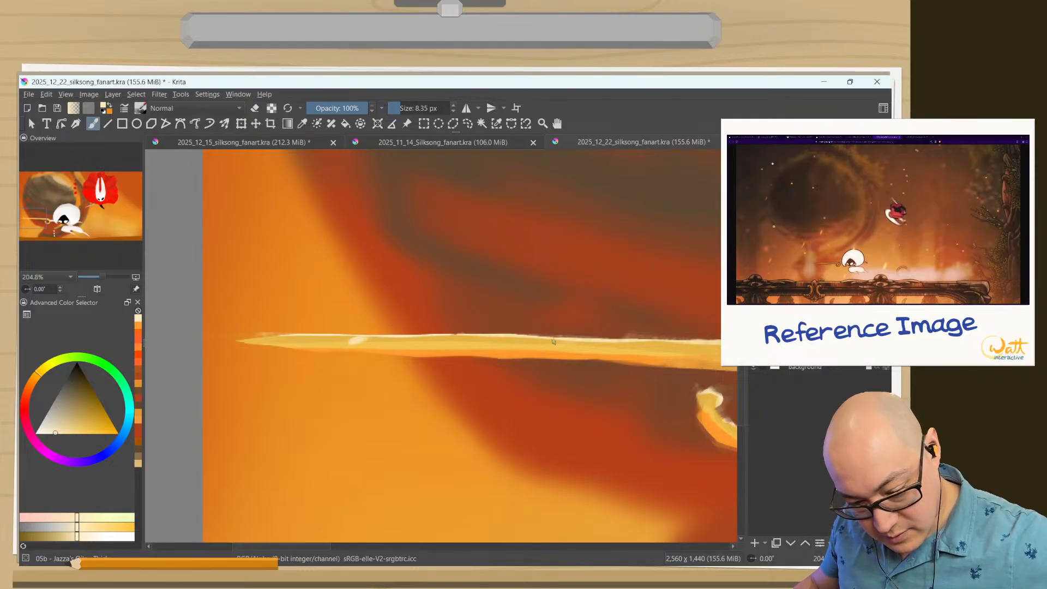
drag(553, 341, 521, 349)
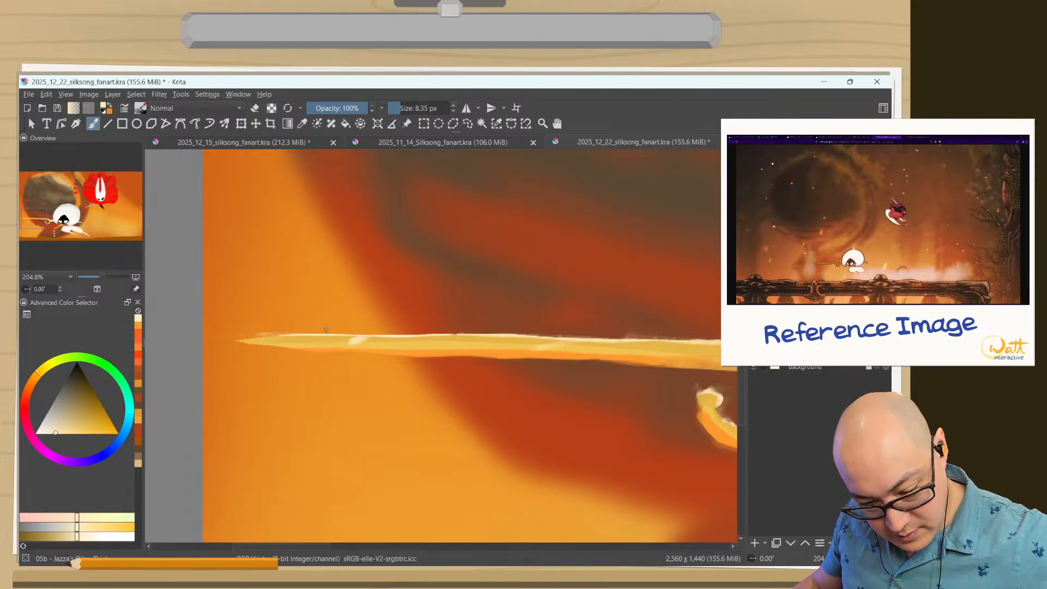
drag(442, 417, 425, 559)
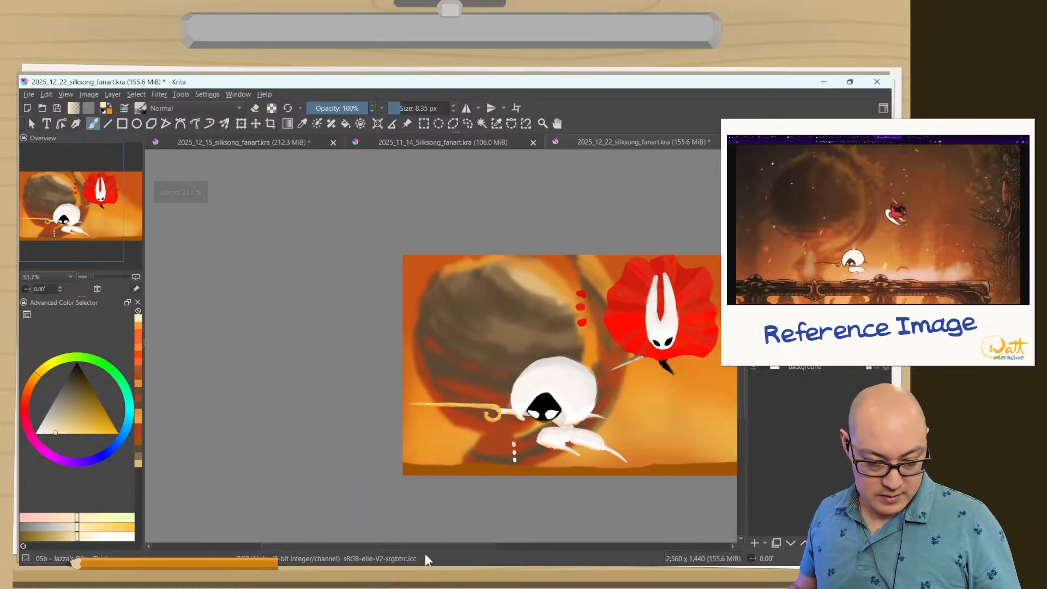
drag(457, 428, 410, 273)
drag(575, 309, 557, 408)
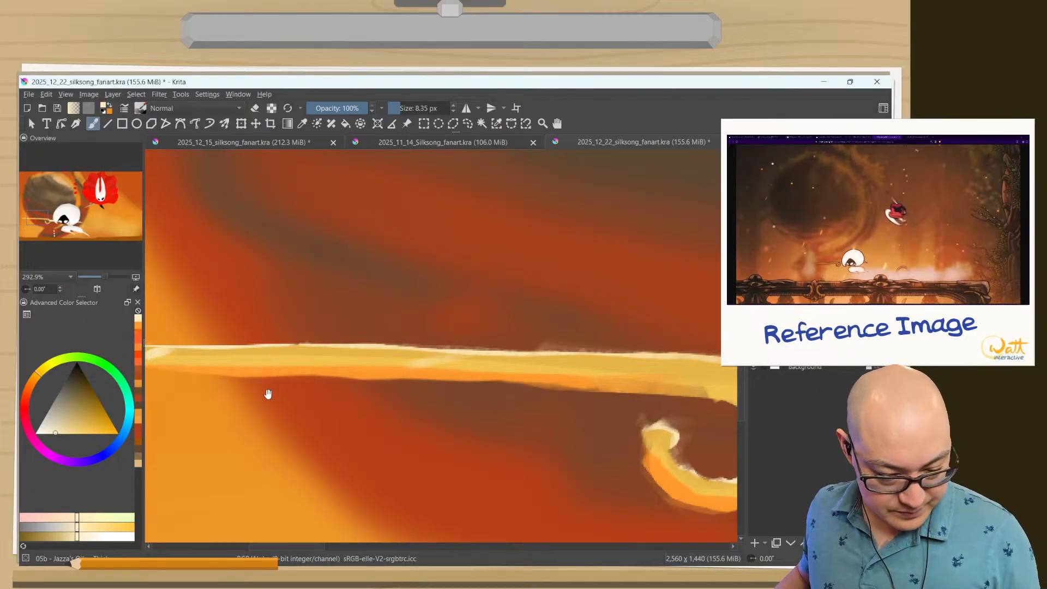
Sample the gold of the needle's shaft and undo the pale glint strokes.
ctrl+click(228, 352)
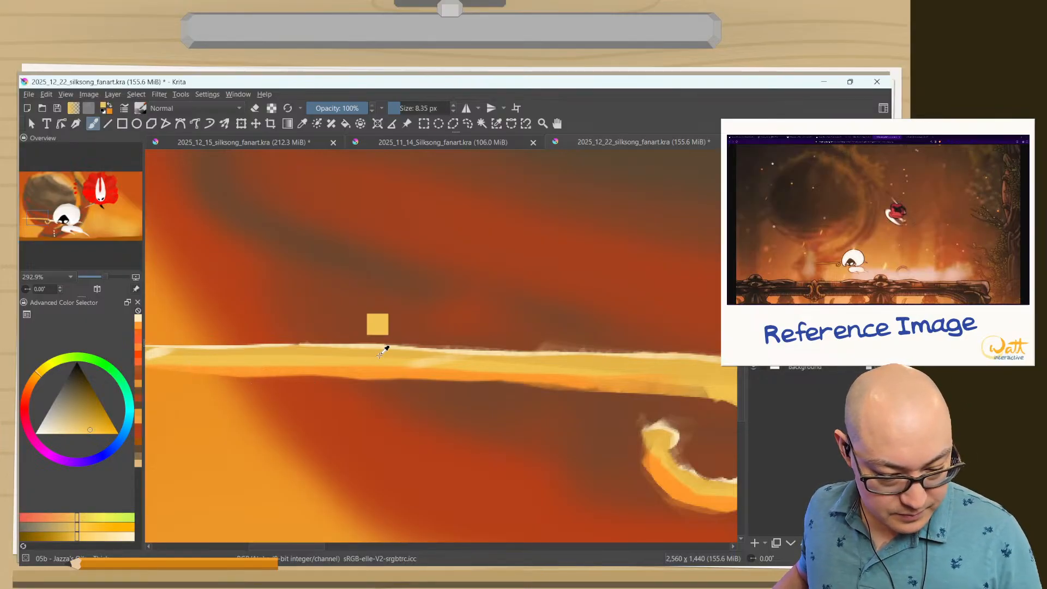
key(ctrl+z)
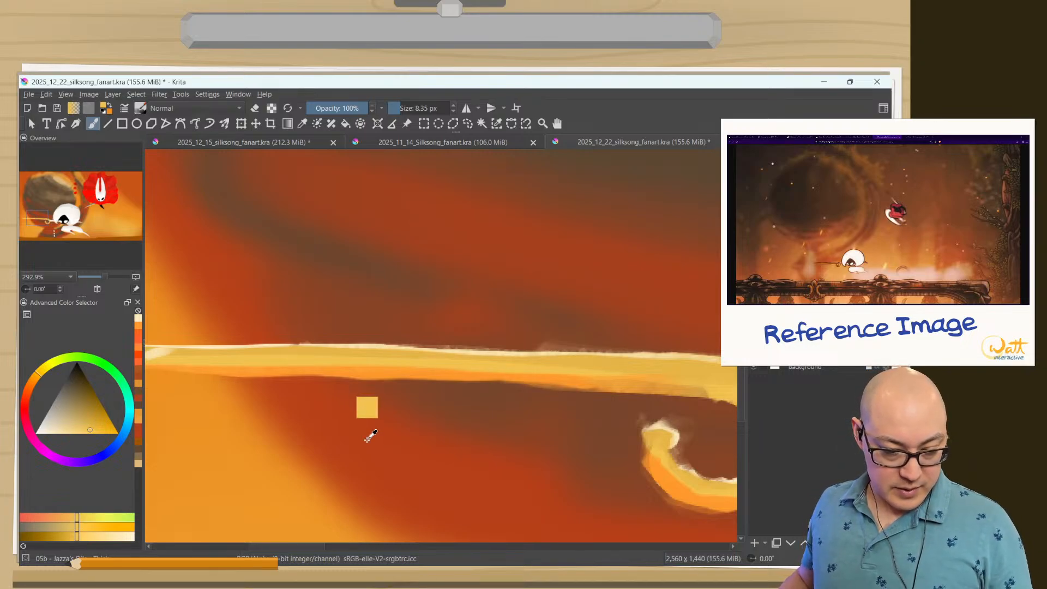
key(ctrl+z)
Try covering the shaft's orange underside near the curl with the sampled gold, and undo those strokes.
mouse_move(370, 444)
mouse_down()
mouse_move(376, 502)
mouse_move(361, 429)
mouse_move(603, 351)
mouse_move(507, 355)
mouse_move(470, 387)
mouse_move(369, 365)
mouse_up()
drag(452, 366, 344, 364)
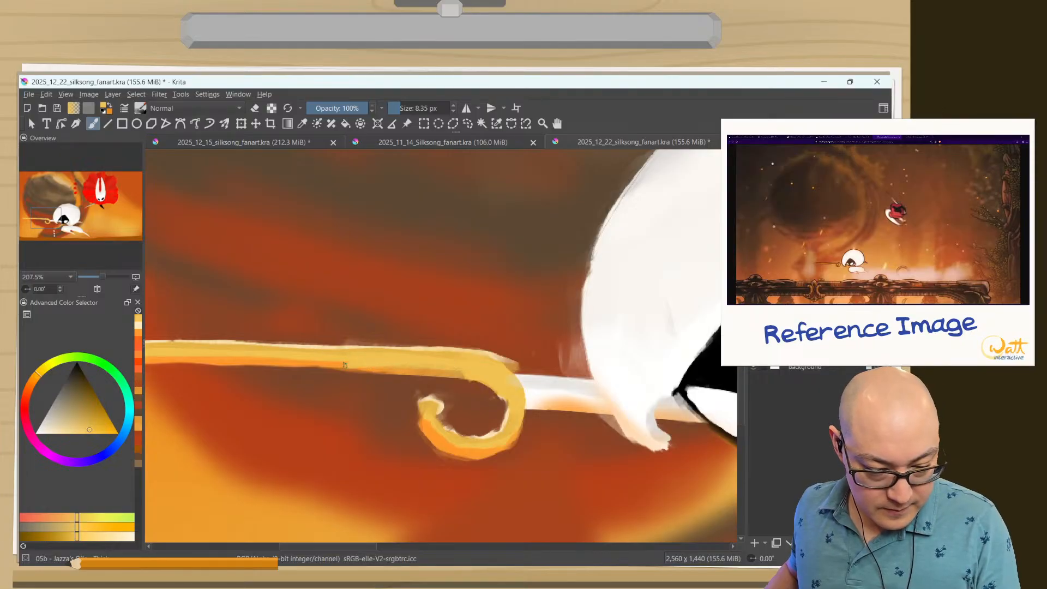
key(e)
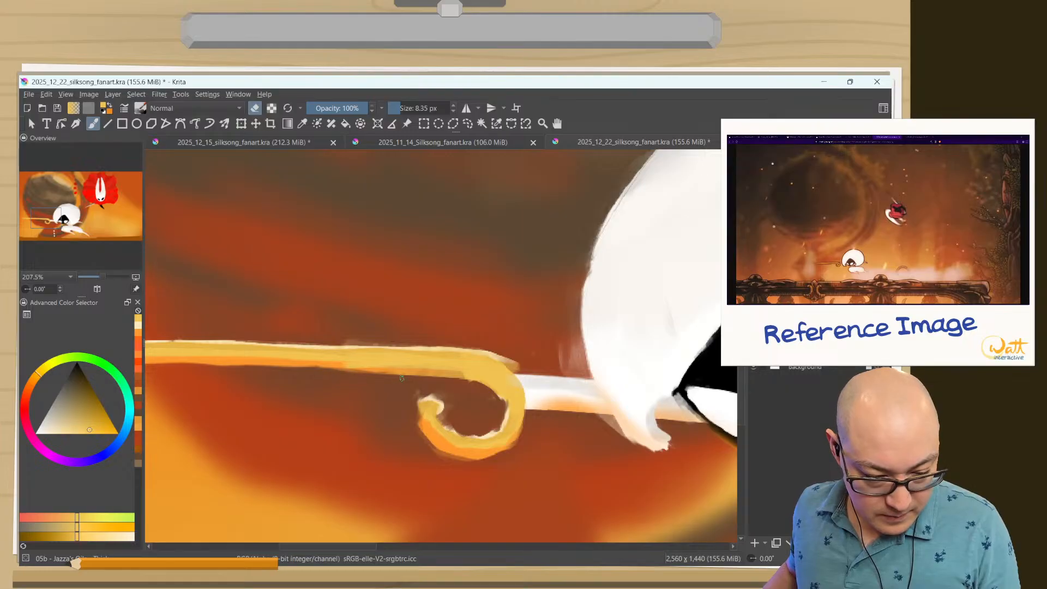
key(ctrl+z)
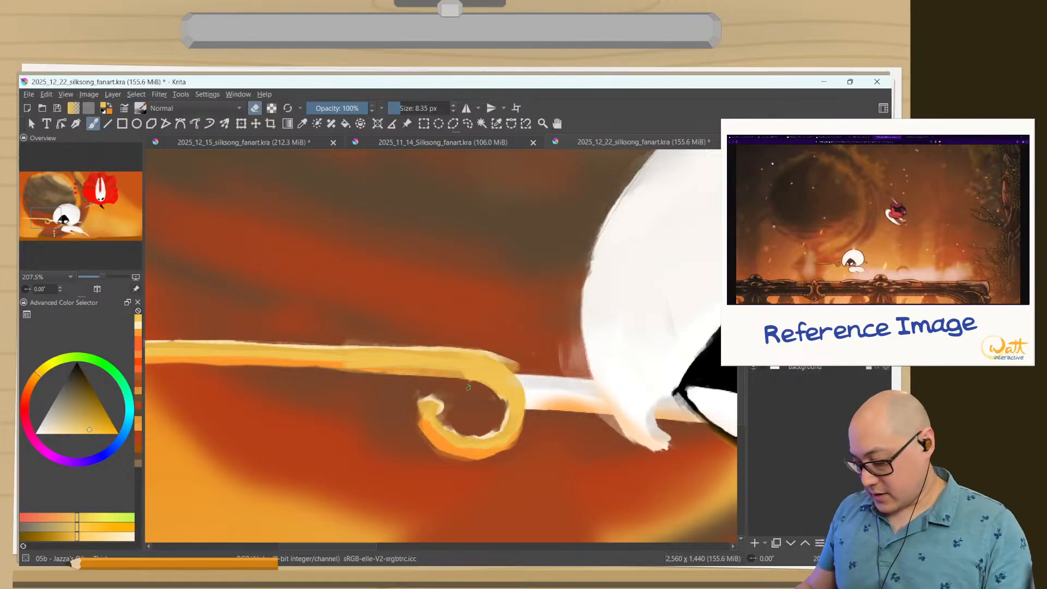
key(ctrl+z)
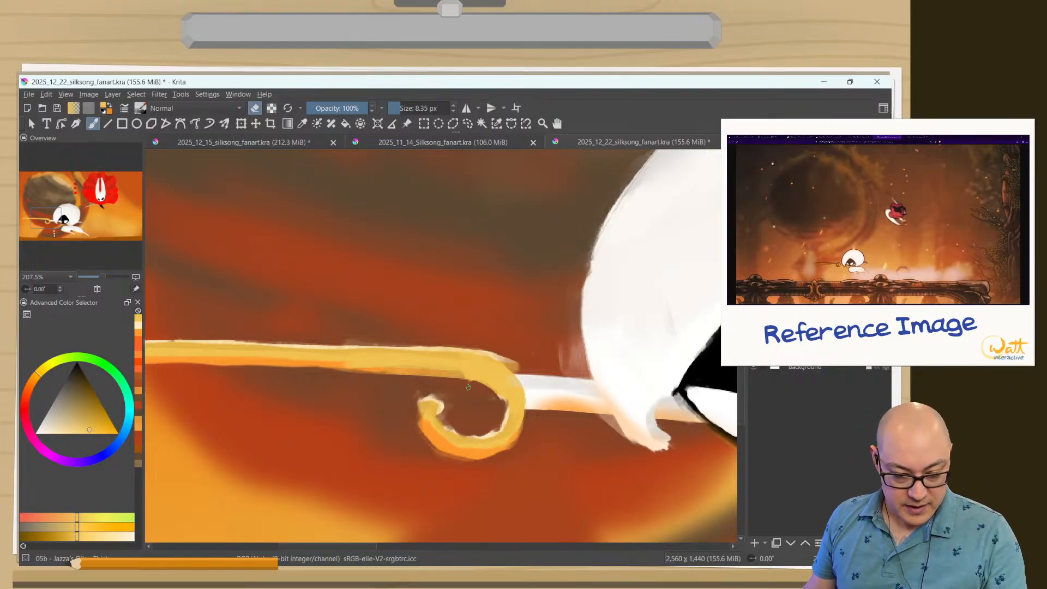
key(ctrl+z)
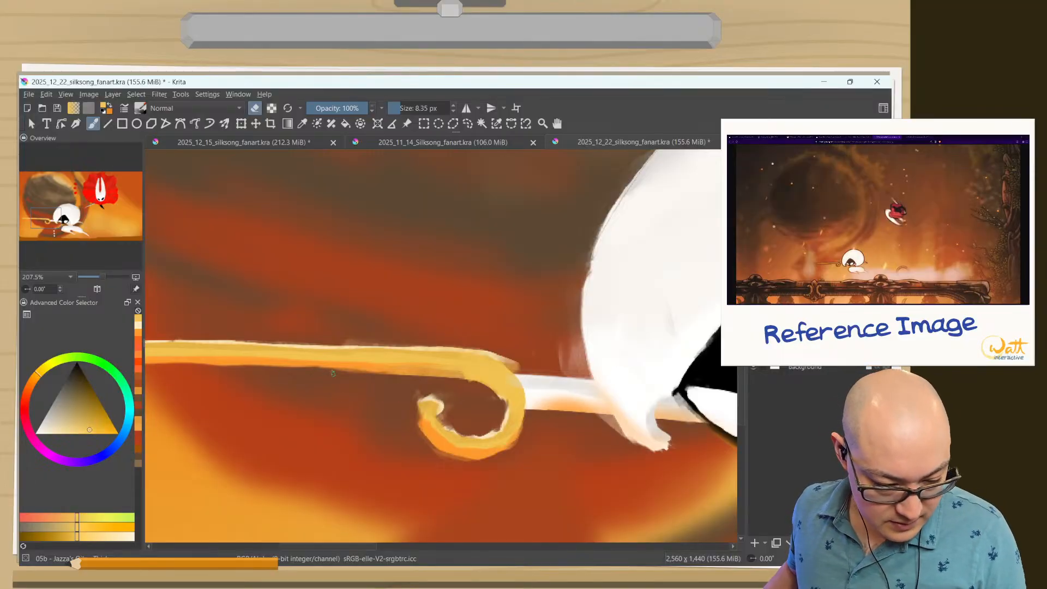
Trim the shaft's underside beside the curl in eraser mode, and switch to the Eraser Circle brush at 8.59 px.
drag(345, 371, 392, 374)
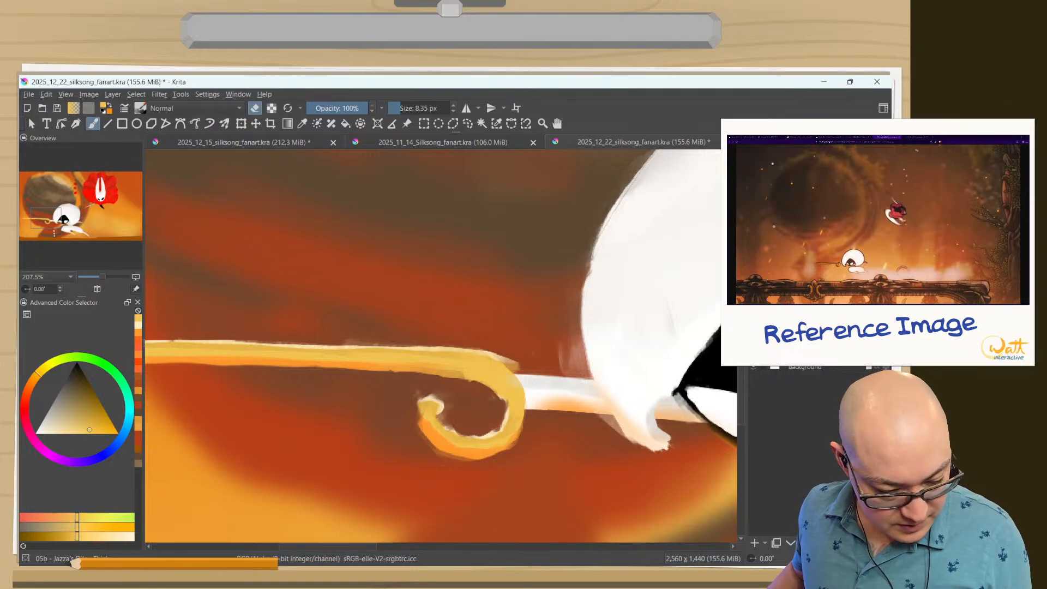
right_click(234, 256)
click(233, 312)
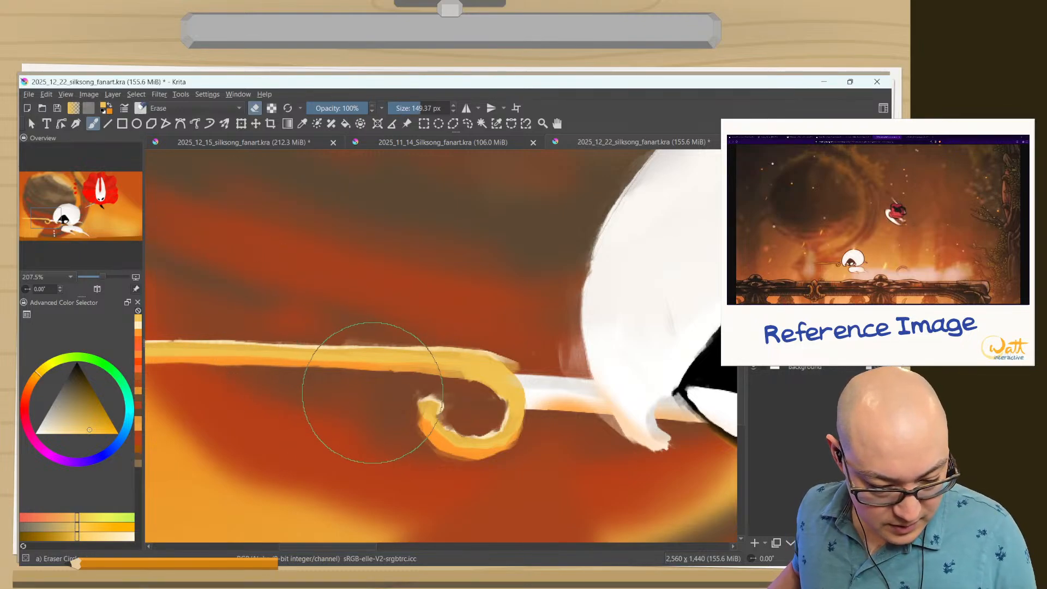
shift+drag(378, 388, 245, 388)
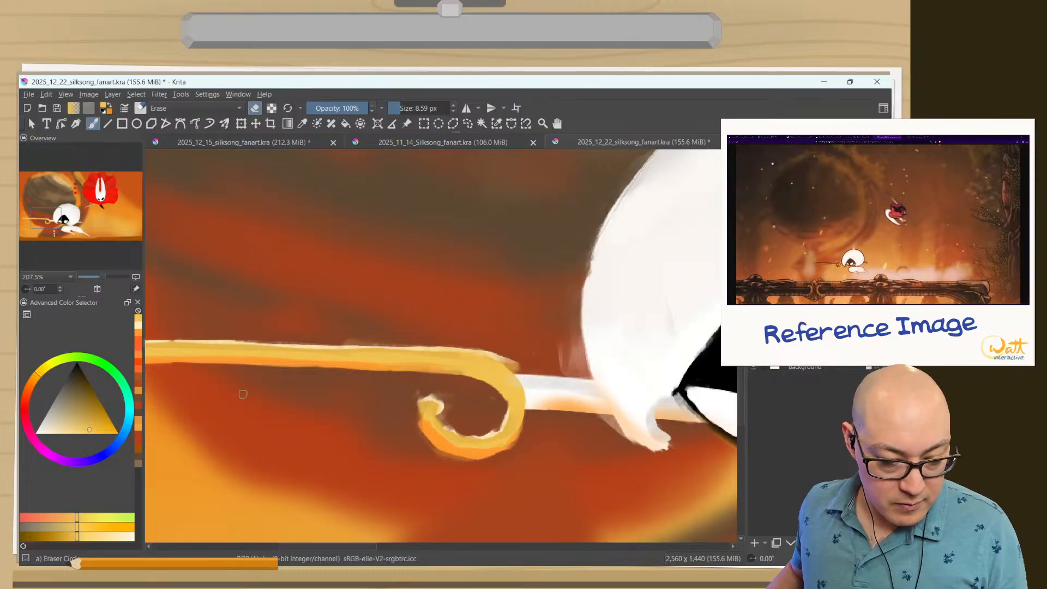
Erase the uneven lower edge of the golden needle's shaft, redoing the first eraser stroke.
mouse_move(266, 411)
mouse_down()
mouse_move(341, 454)
mouse_move(238, 410)
mouse_move(298, 389)
mouse_move(393, 378)
mouse_move(290, 304)
mouse_up()
drag(381, 369, 336, 334)
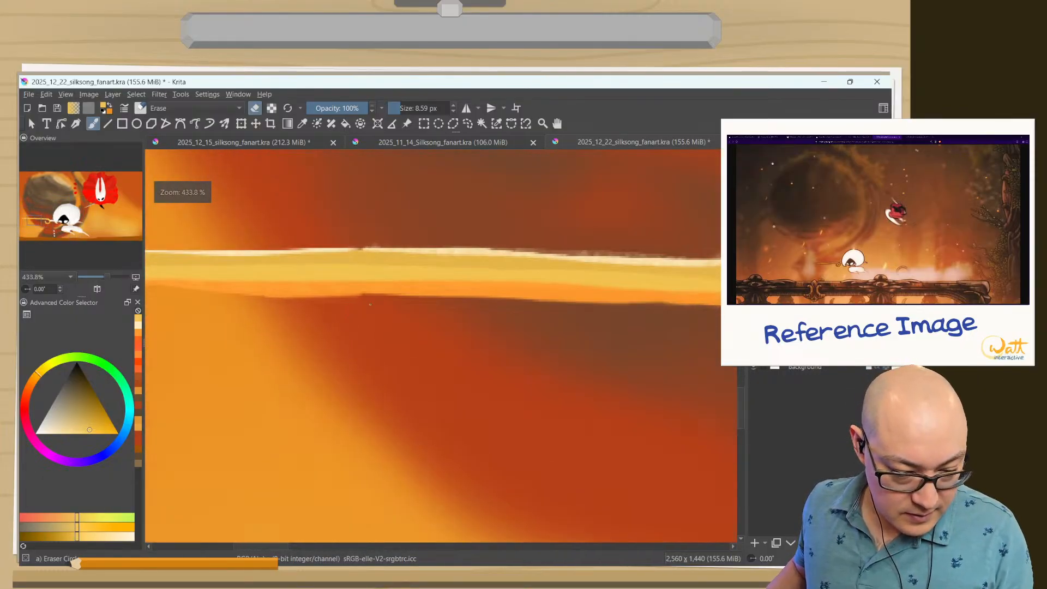
mouse_move(316, 300)
mouse_down()
mouse_move(337, 302)
mouse_move(245, 298)
mouse_up()
key(ctrl+z)
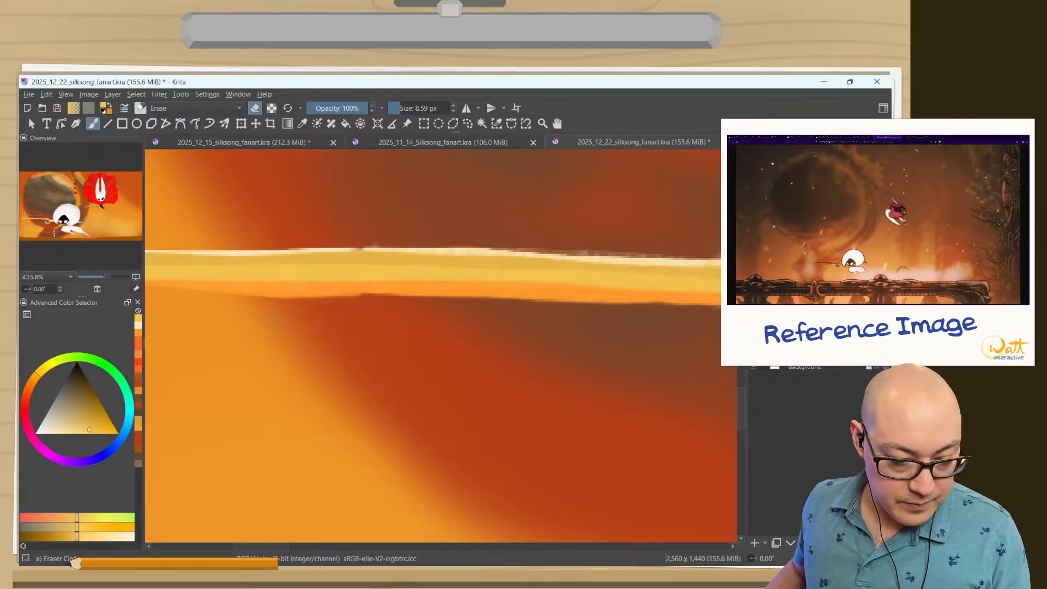
drag(354, 305, 279, 303)
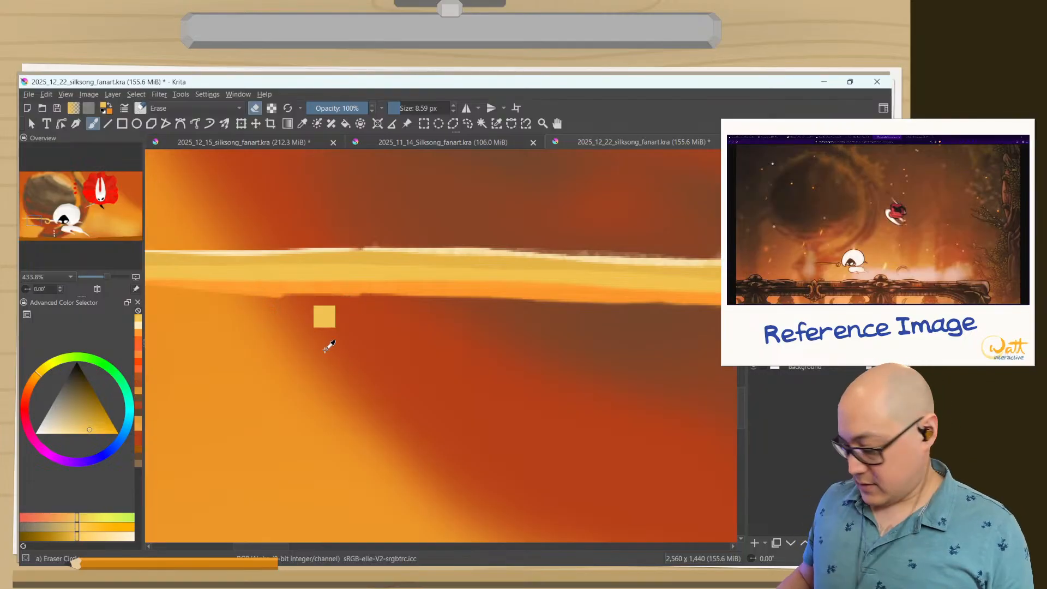
Rotate the canvas view to 90° and clean up the needle's edges toward its tip with the eraser.
key(6)
key(6)
key(6)
key(6)
key(6)
key(6)
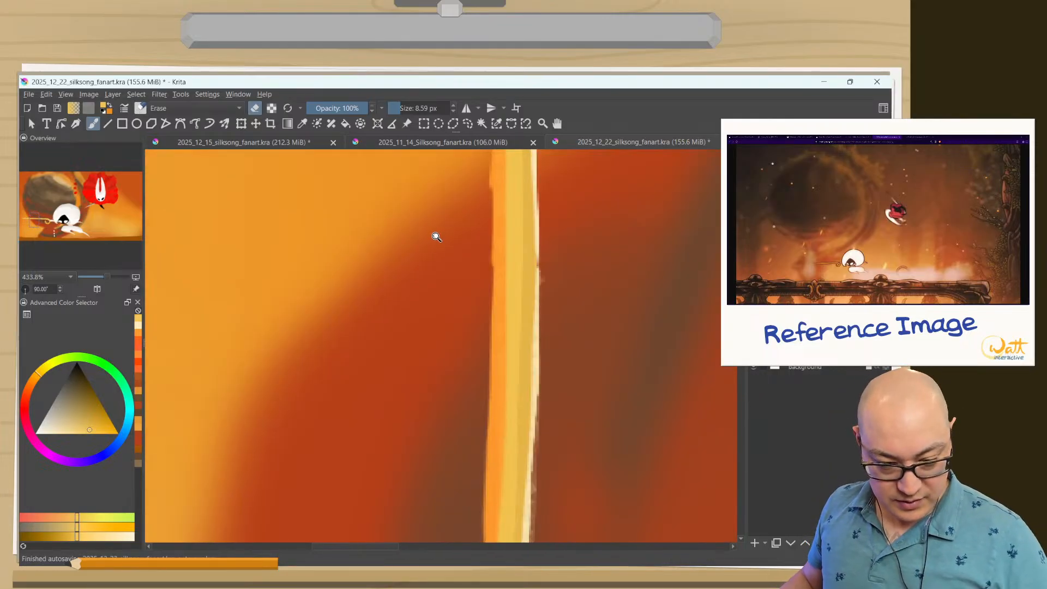
drag(434, 235, 466, 383)
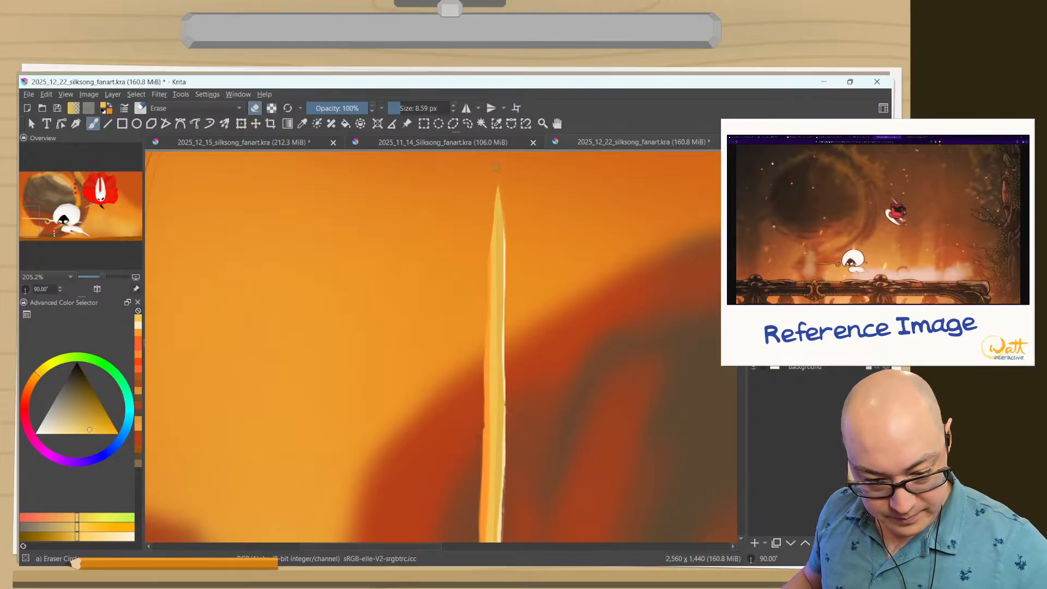
drag(437, 421, 446, 289)
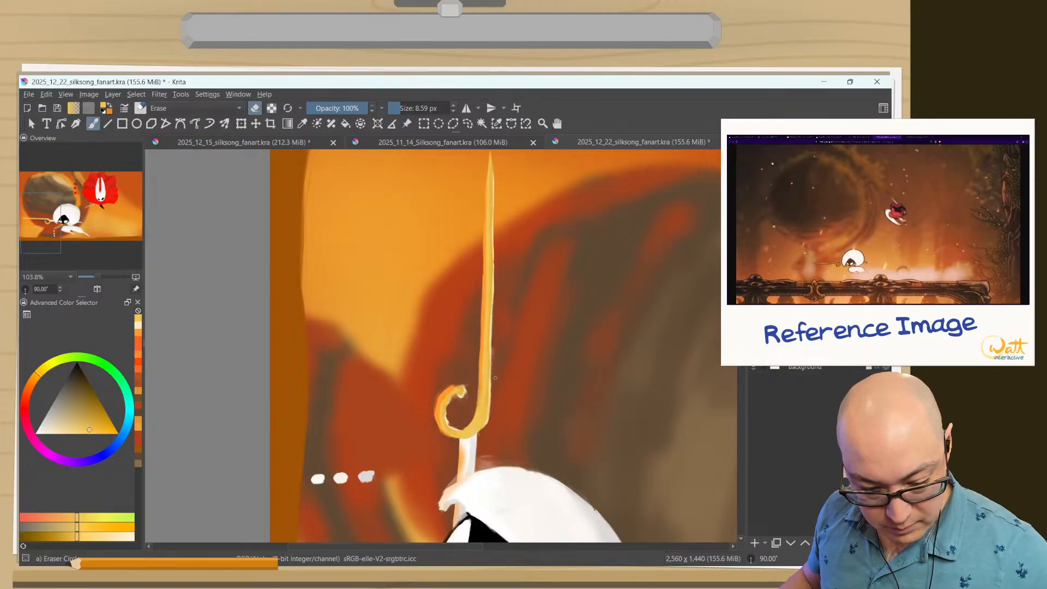
Erase the stray paint along the shaft's highlighted edge near the curl, and reset the canvas rotation to 0°.
drag(495, 271, 509, 240)
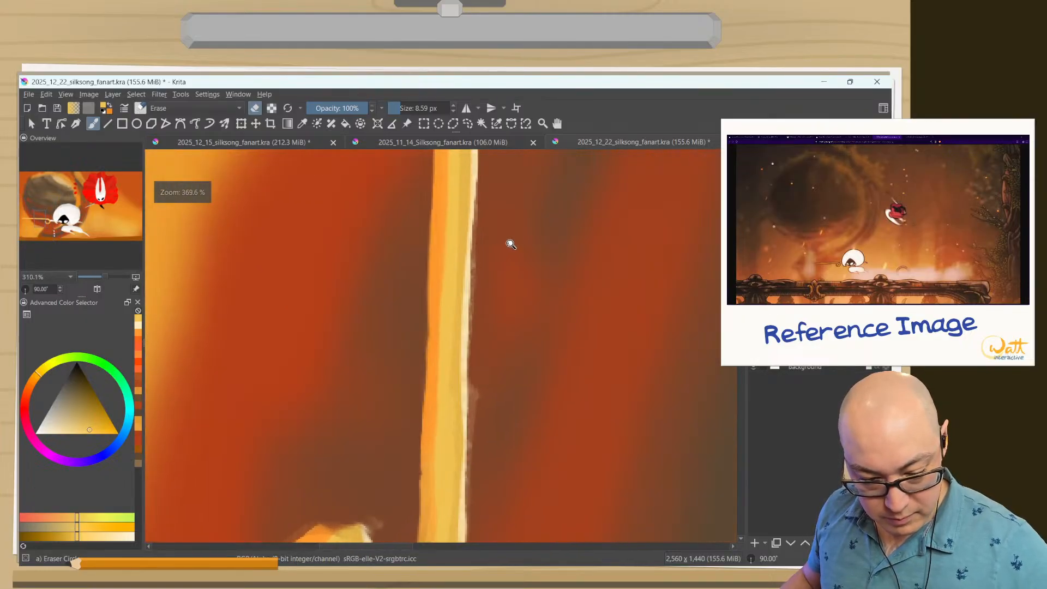
drag(476, 404, 475, 478)
mouse_move(498, 336)
mouse_down()
mouse_move(502, 442)
mouse_move(505, 400)
mouse_move(494, 459)
mouse_up()
drag(463, 339, 452, 360)
key(5)
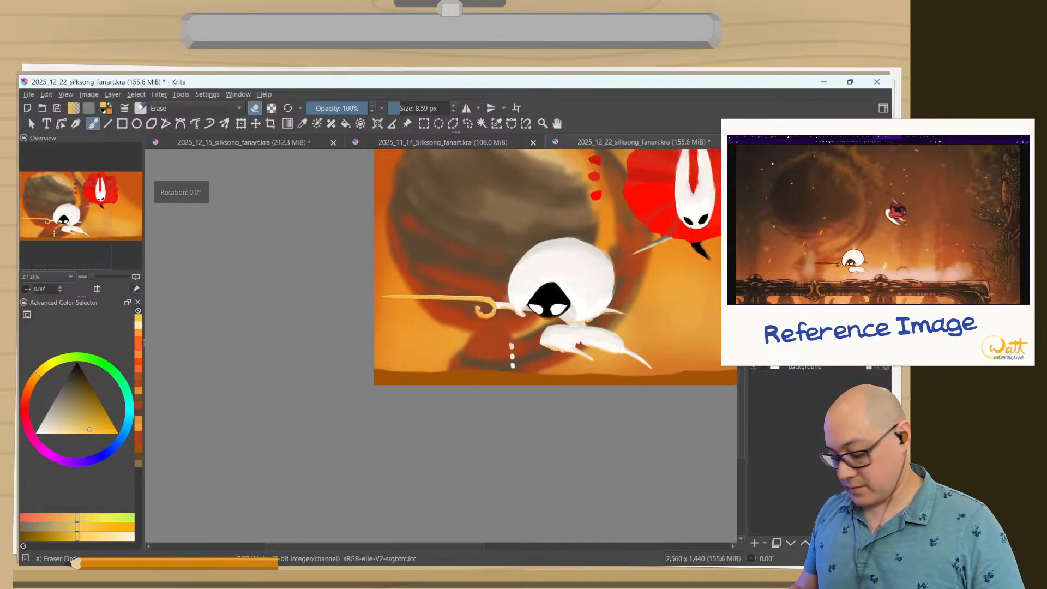
Examine the whole composition and the cleaned edges of the golden needle and its curl.
key(2)
drag(405, 422, 413, 467)
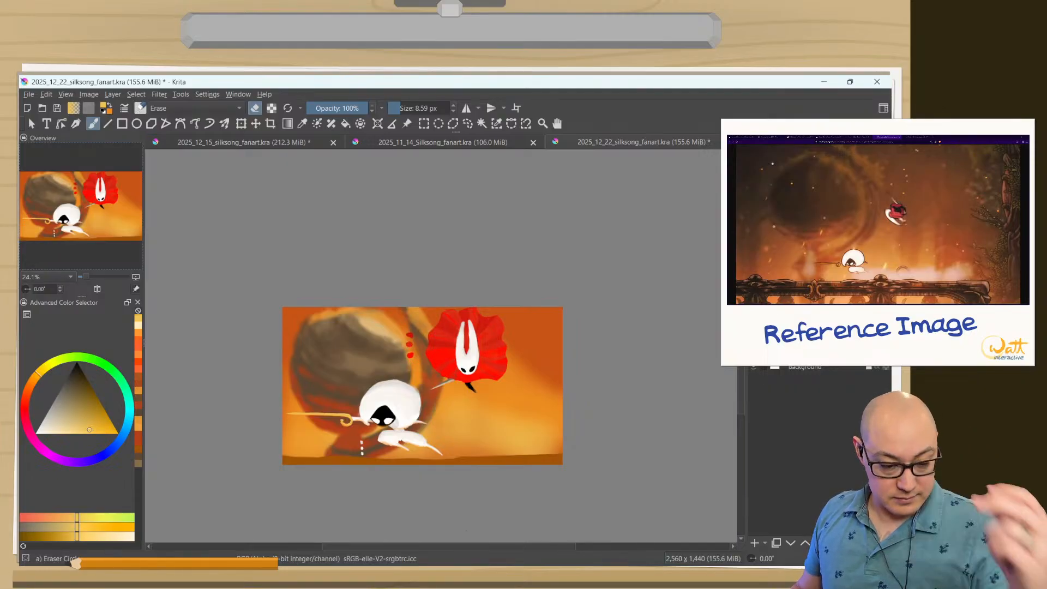
drag(427, 412, 371, 325)
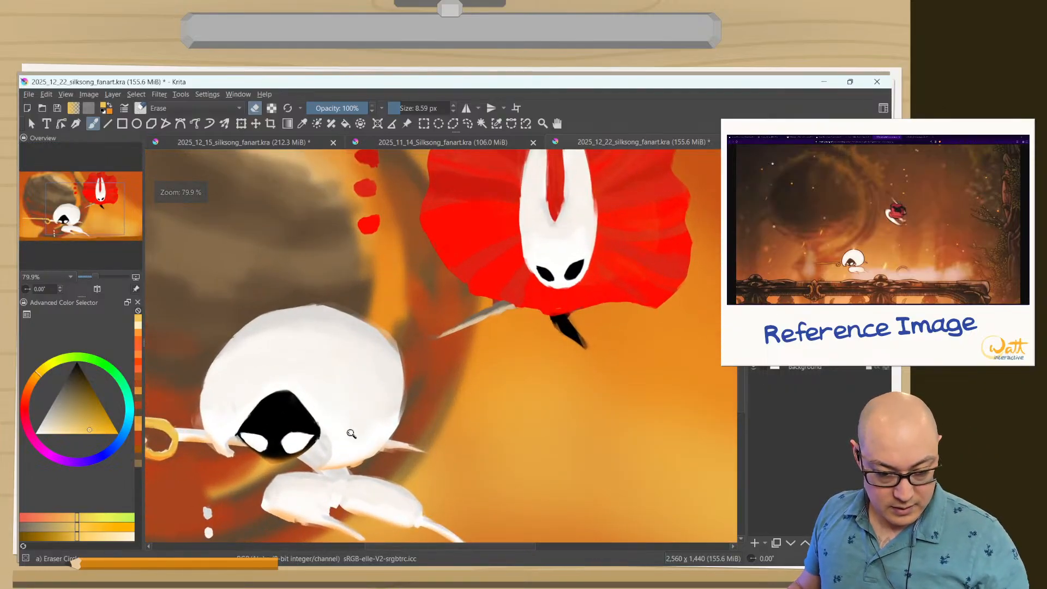
drag(385, 438, 554, 372)
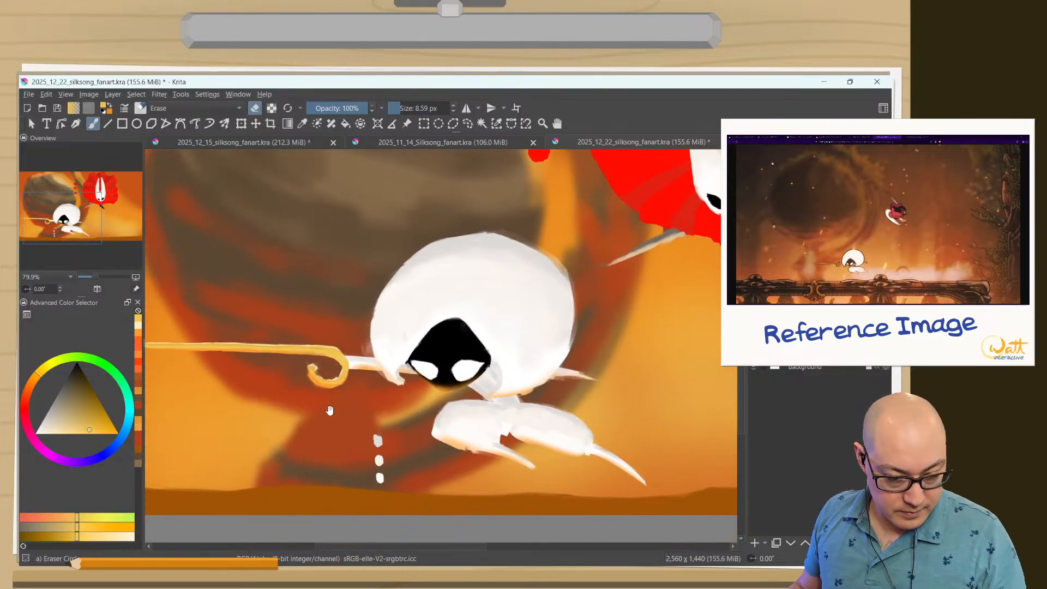
drag(298, 412, 269, 335)
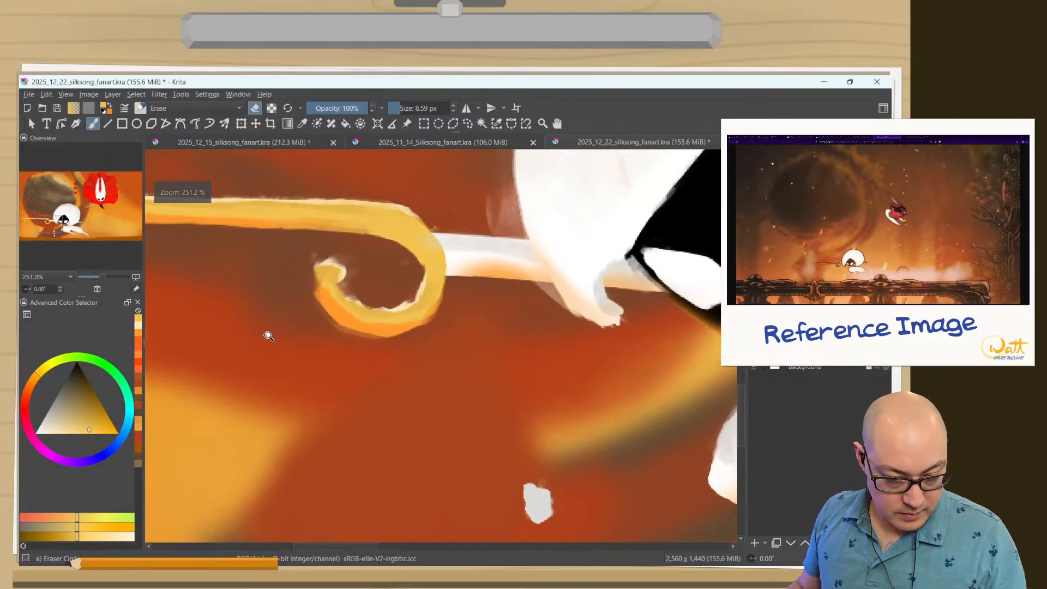
drag(310, 373, 321, 434)
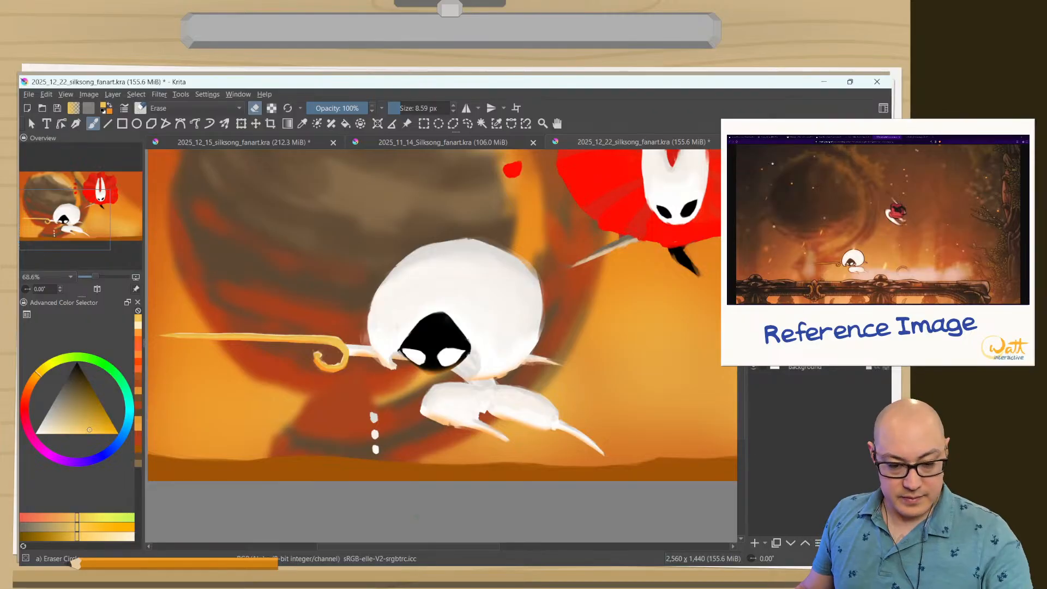
mouse_move(607, 254)
mouse_down()
mouse_move(607, 230)
mouse_move(599, 274)
mouse_up()
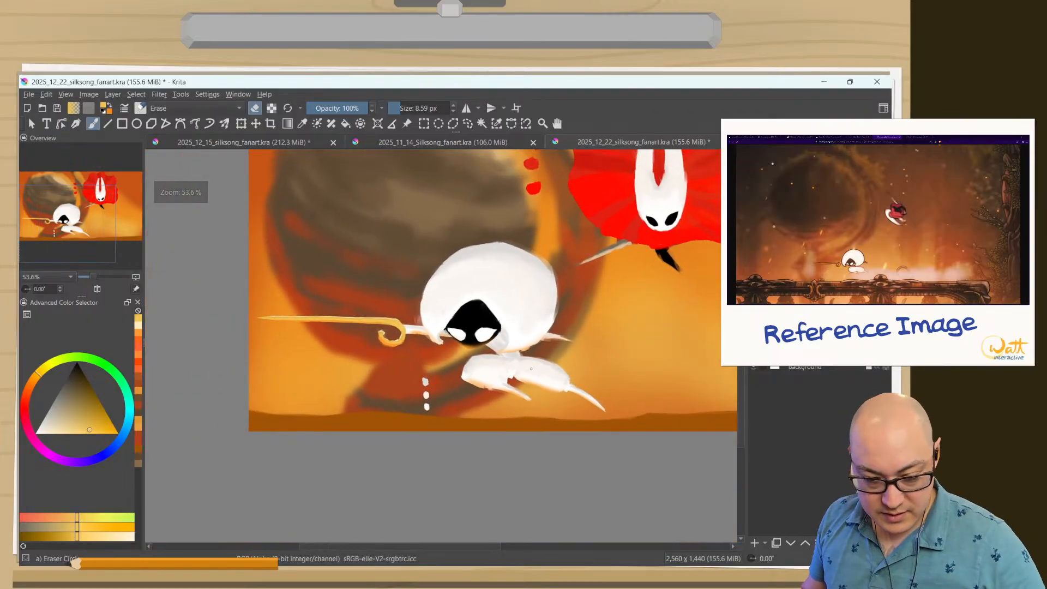
Enlarge the Eraser Circle brush to 72.55 px and erase the red color test dots beside the red-cloaked character.
mouse_move(387, 381)
mouse_down()
mouse_move(428, 388)
mouse_move(421, 380)
mouse_move(426, 398)
mouse_move(408, 377)
mouse_move(397, 440)
mouse_up()
drag(407, 322, 374, 414)
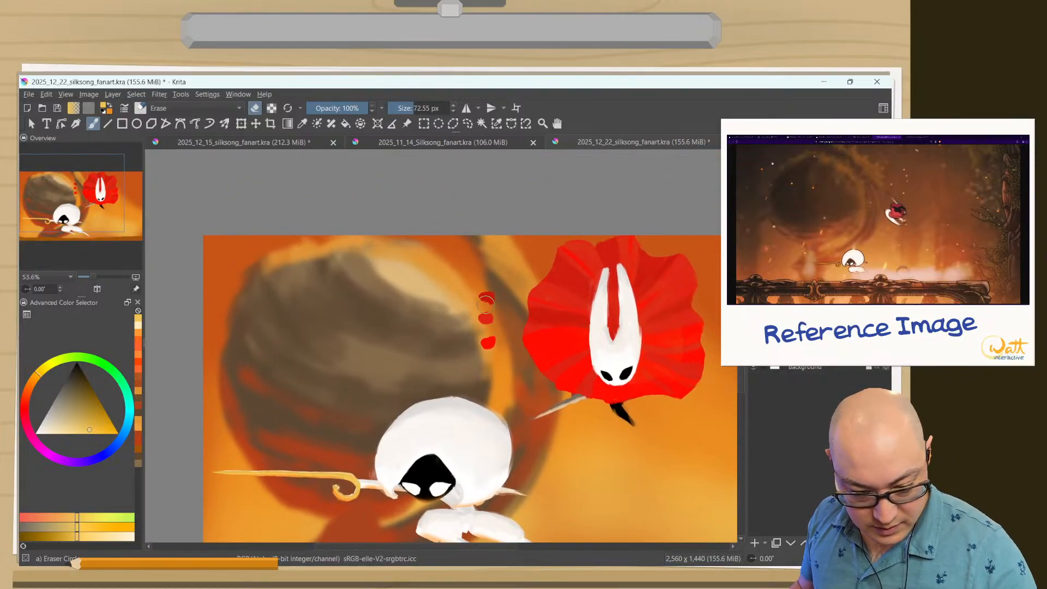
mouse_move(486, 300)
mouse_down()
mouse_move(491, 293)
mouse_move(489, 342)
mouse_up()
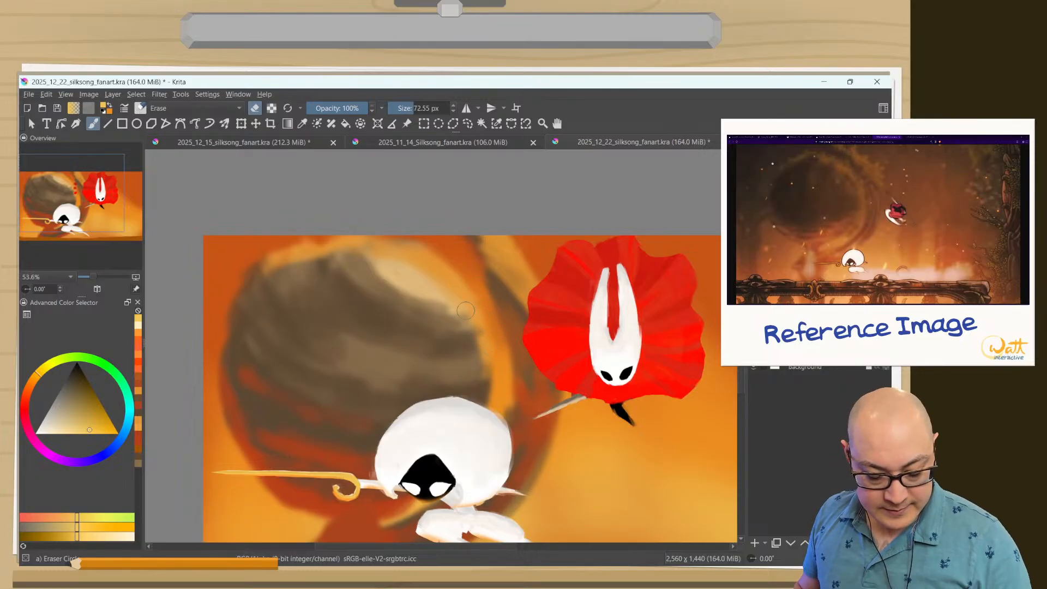
Choose orange from the recent colors and add a new paint layer for the red-cloaked character's reflected light.
drag(327, 406, 313, 333)
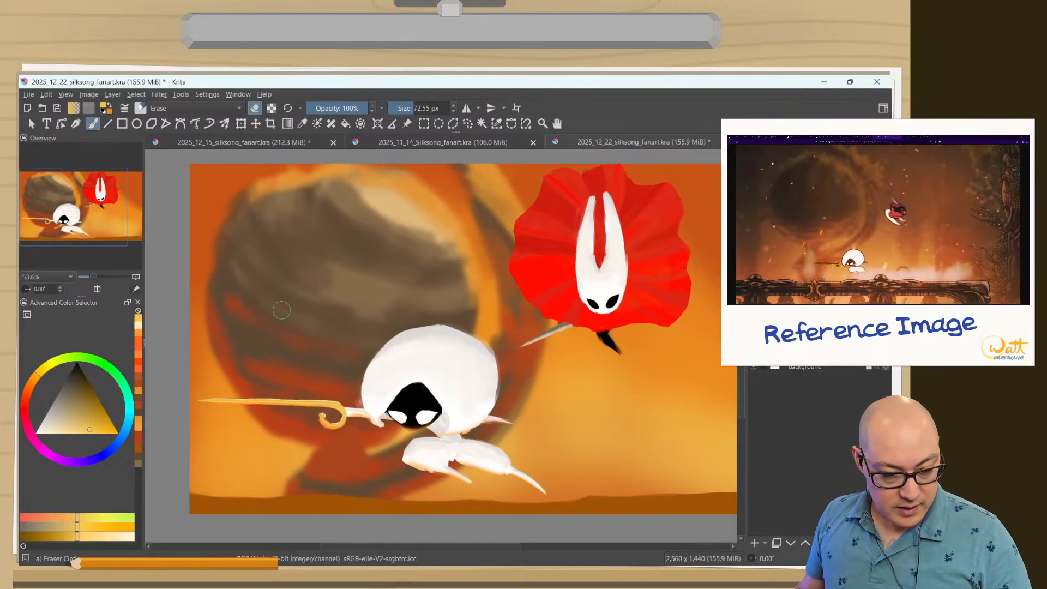
click(136, 328)
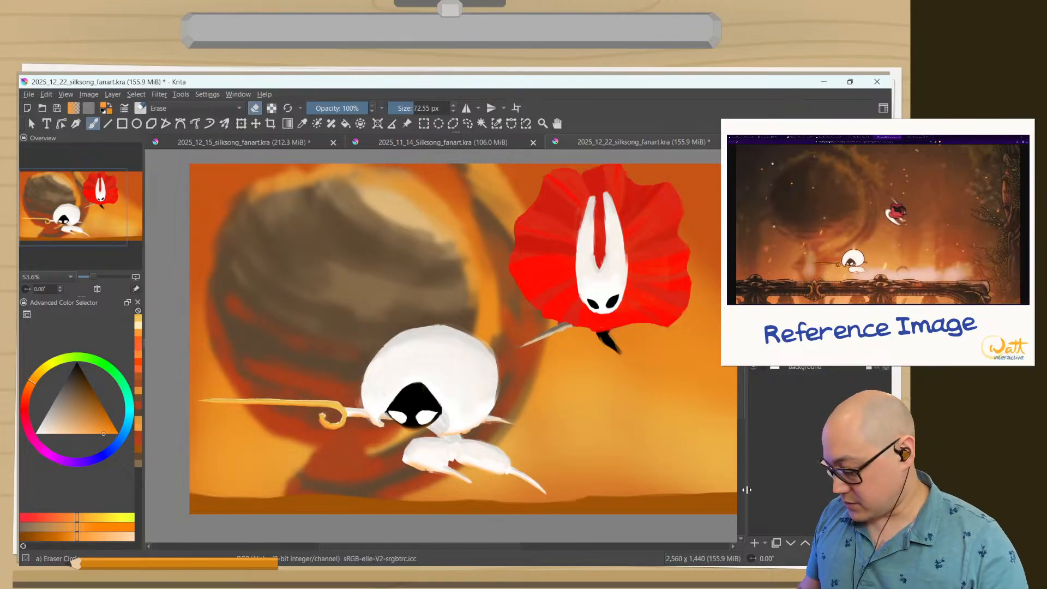
click(755, 544)
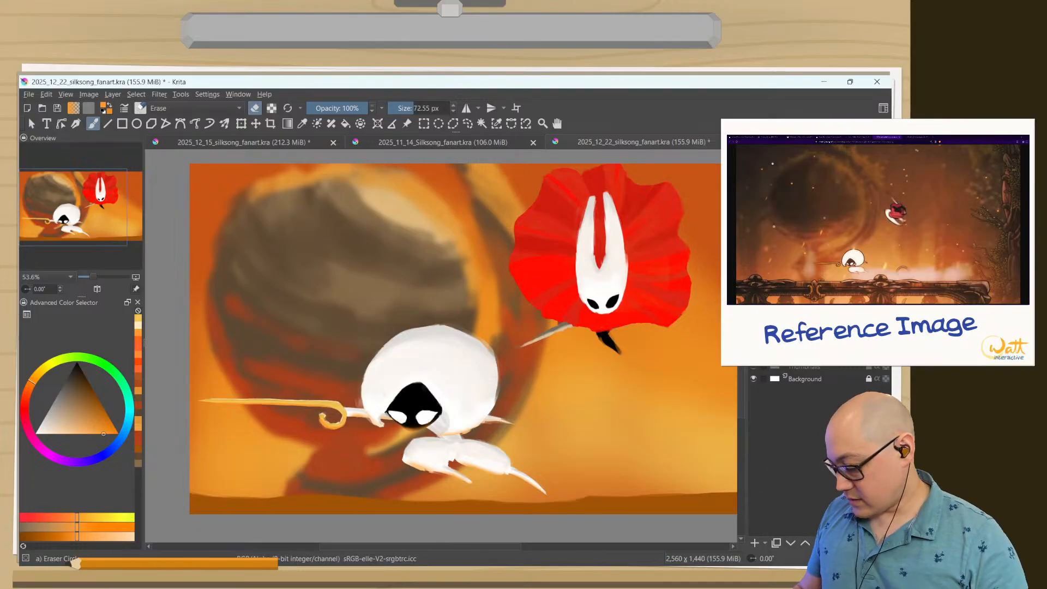
key(Insert)
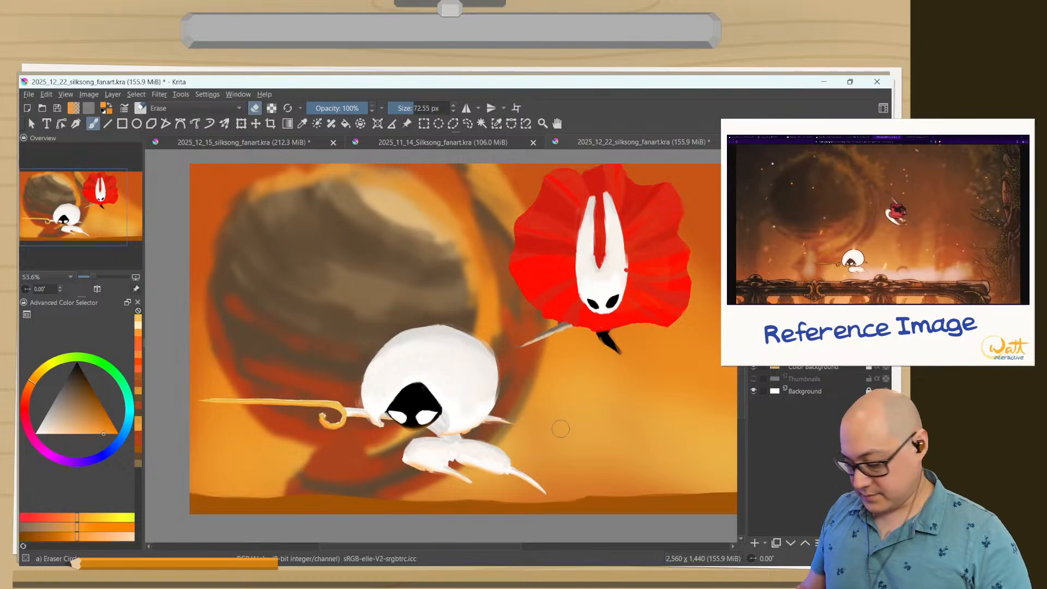
Set up the Airbrush Soft brush for painting in orange at about 30 px beside the red-cloaked character's mask.
right_click(532, 420)
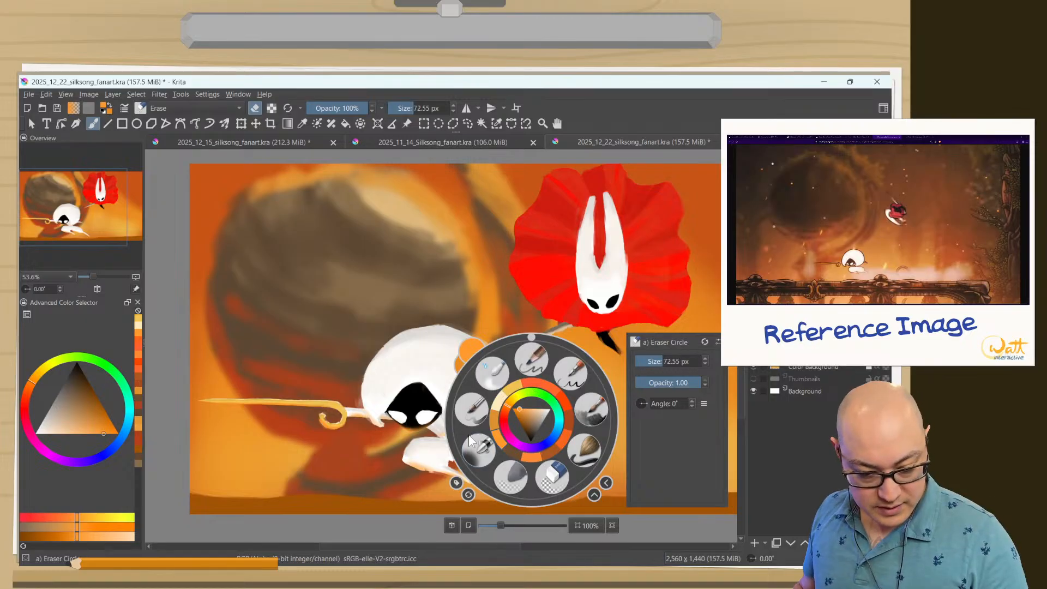
click(478, 451)
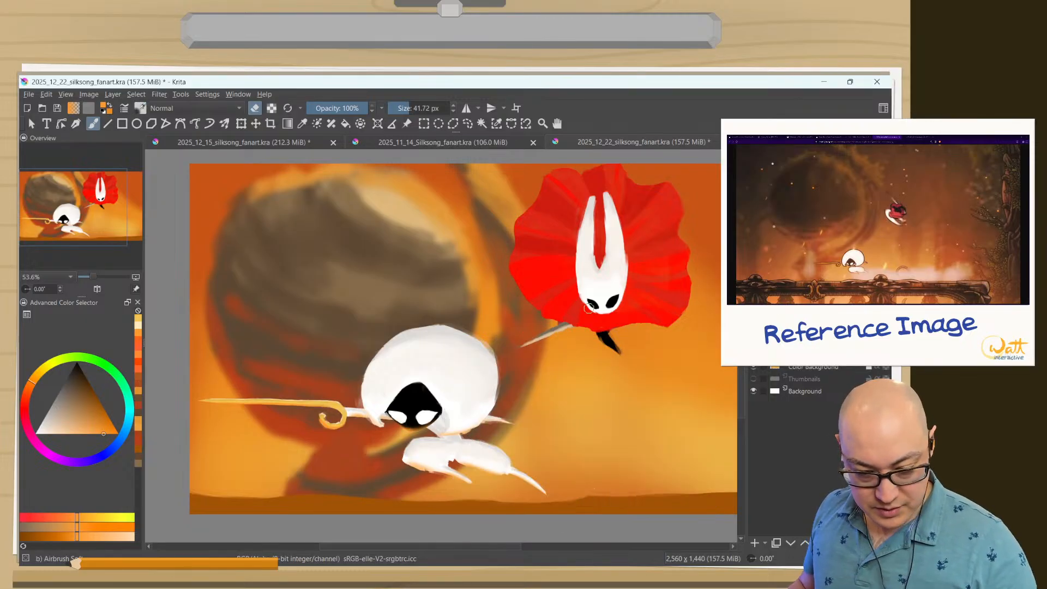
drag(593, 324, 591, 224)
mouse_move(627, 270)
mouse_down()
mouse_move(620, 311)
mouse_move(561, 407)
mouse_up()
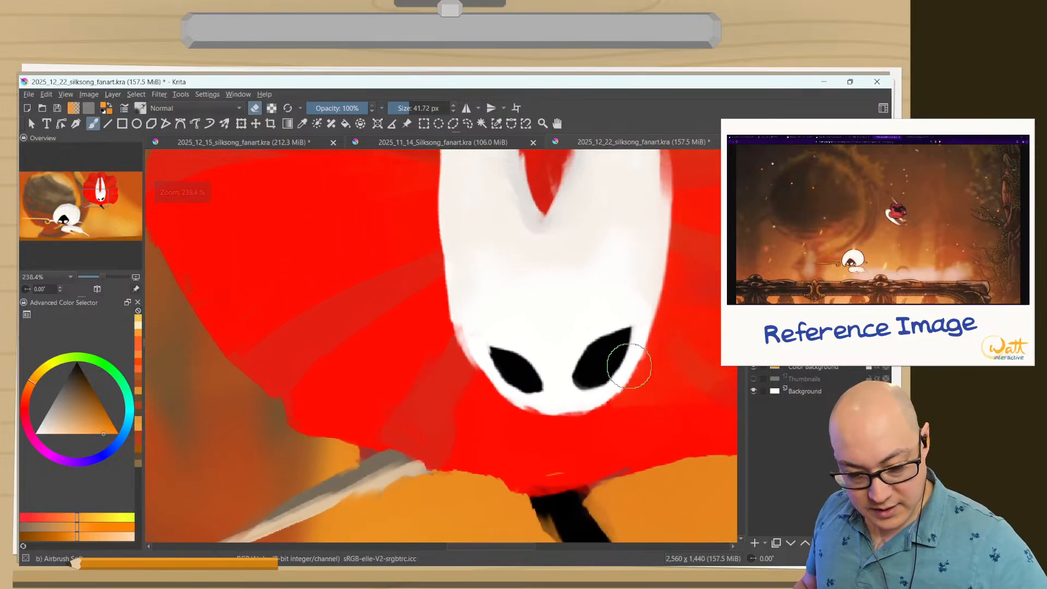
key(e)
ctrl+click(626, 398)
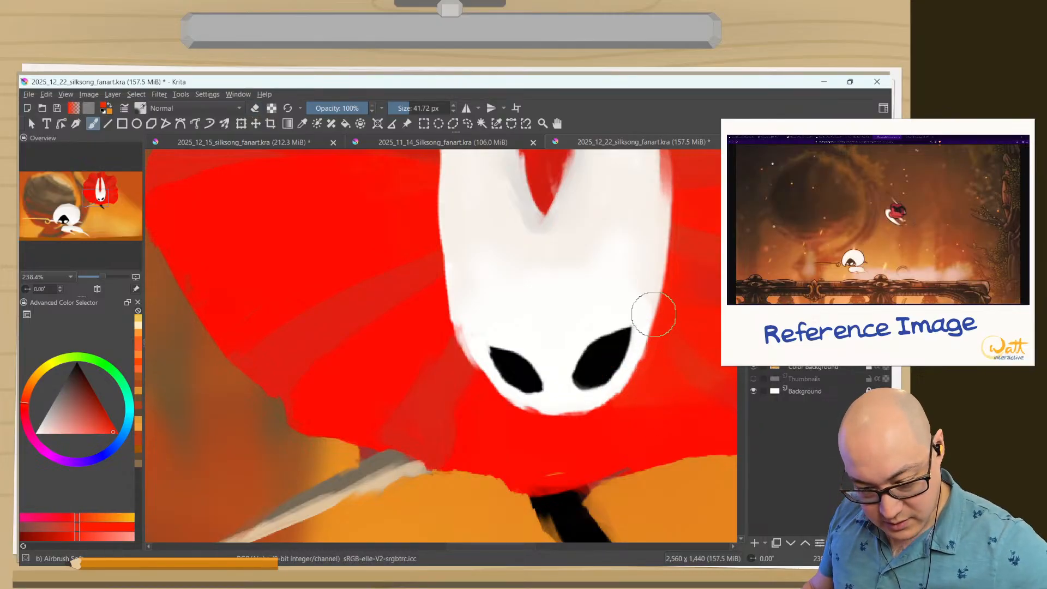
click(137, 330)
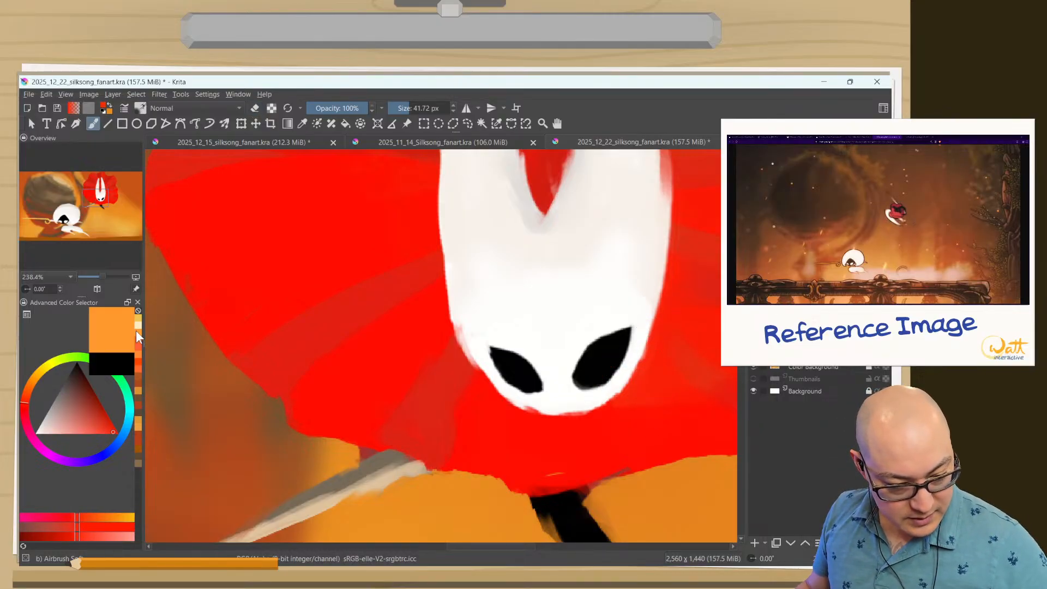
drag(635, 359, 629, 360)
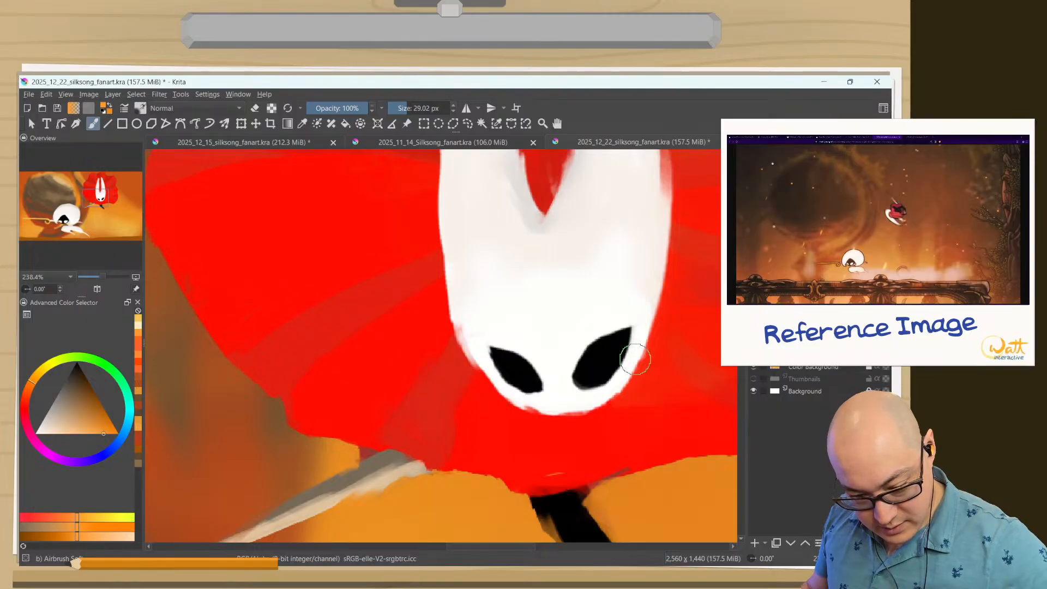
Try airbrushing broad orange reflected light along the lower edge and chin of the red-cloaked character's mask.
drag(654, 313, 601, 406)
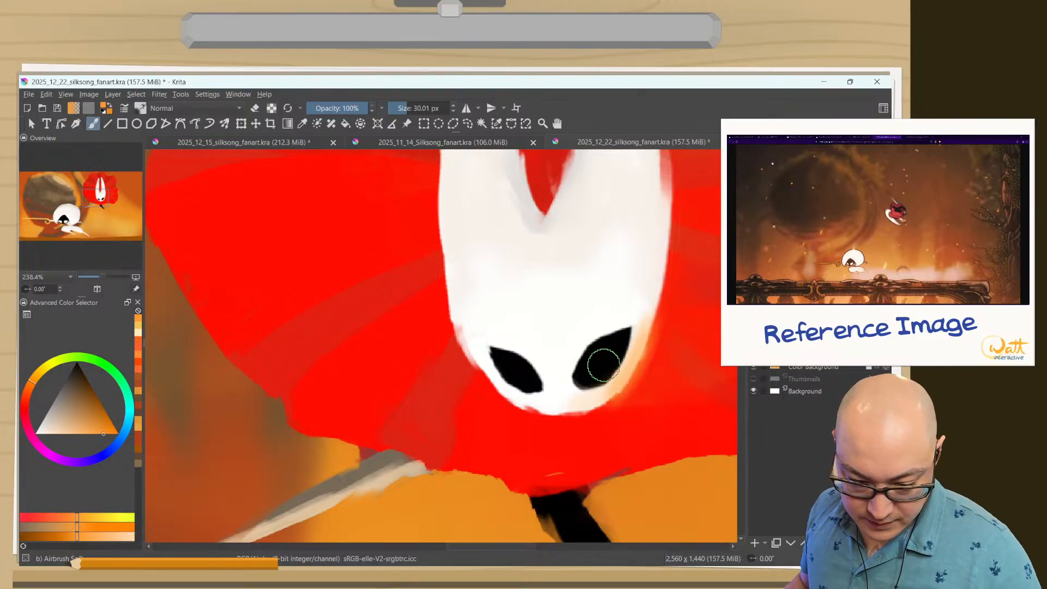
mouse_move(610, 394)
mouse_down()
mouse_move(549, 437)
mouse_move(506, 430)
mouse_up()
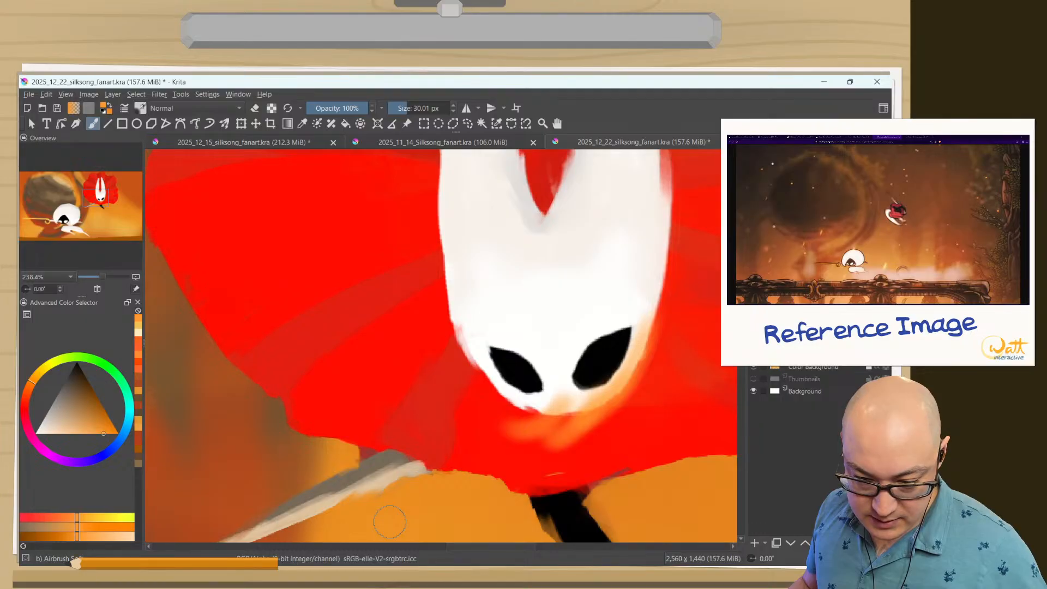
key(ctrl+z)
key(ctrl+z)
key(ctrl+z)
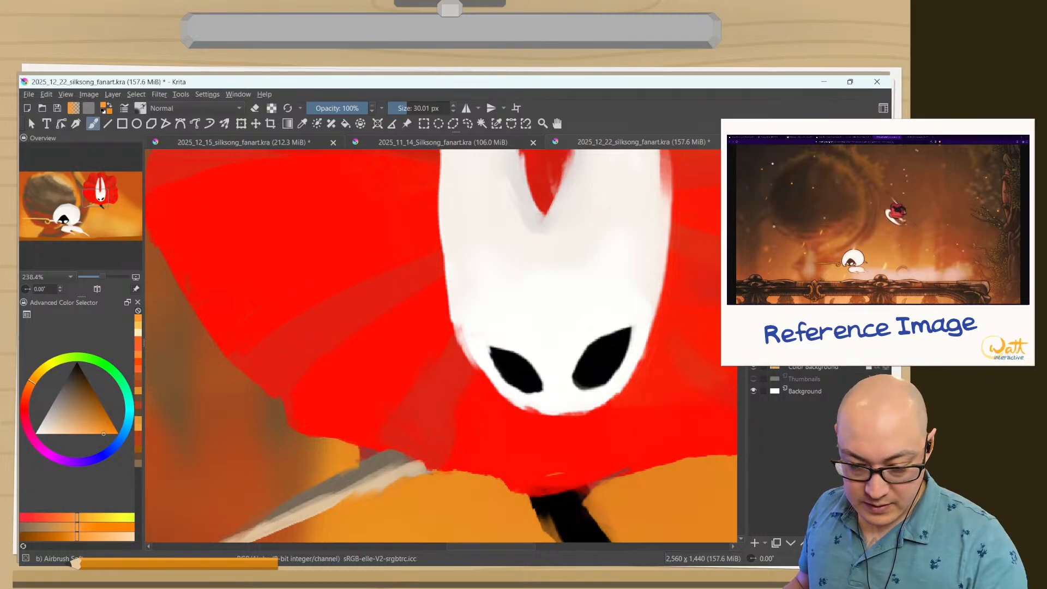
Airbrush a thin orange reflected light around the mask's lower rim and soften its inner side with the eraser.
mouse_move(629, 372)
mouse_down()
mouse_move(593, 411)
mouse_move(617, 407)
mouse_move(519, 398)
mouse_move(491, 378)
mouse_up()
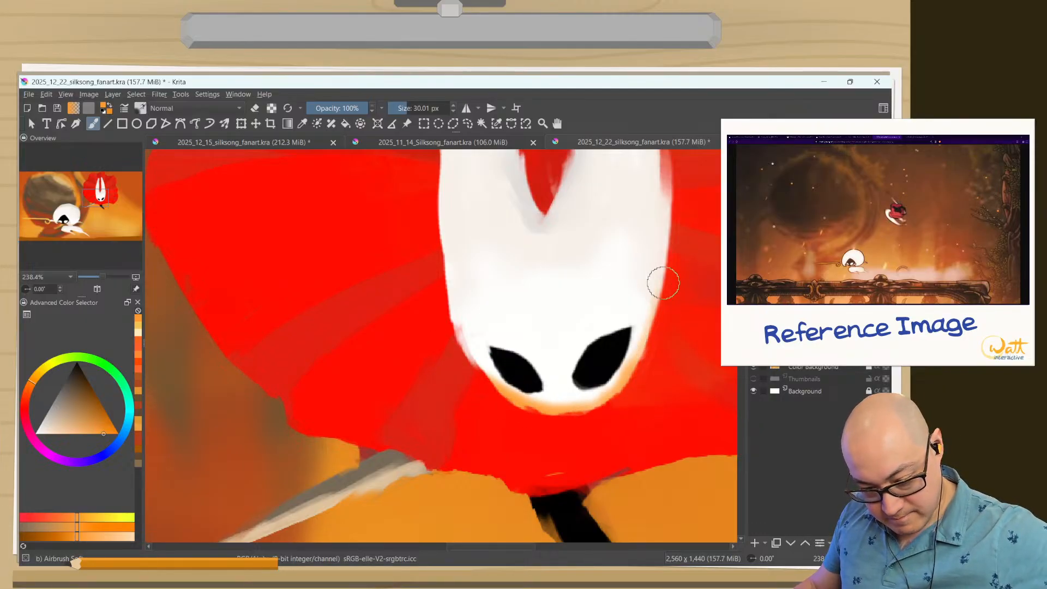
key(e)
mouse_move(638, 301)
mouse_down()
mouse_move(621, 357)
mouse_move(649, 310)
mouse_move(596, 392)
mouse_move(650, 325)
mouse_move(597, 388)
mouse_move(633, 359)
mouse_move(533, 395)
mouse_move(596, 356)
mouse_move(591, 392)
mouse_move(596, 382)
mouse_move(516, 387)
mouse_up()
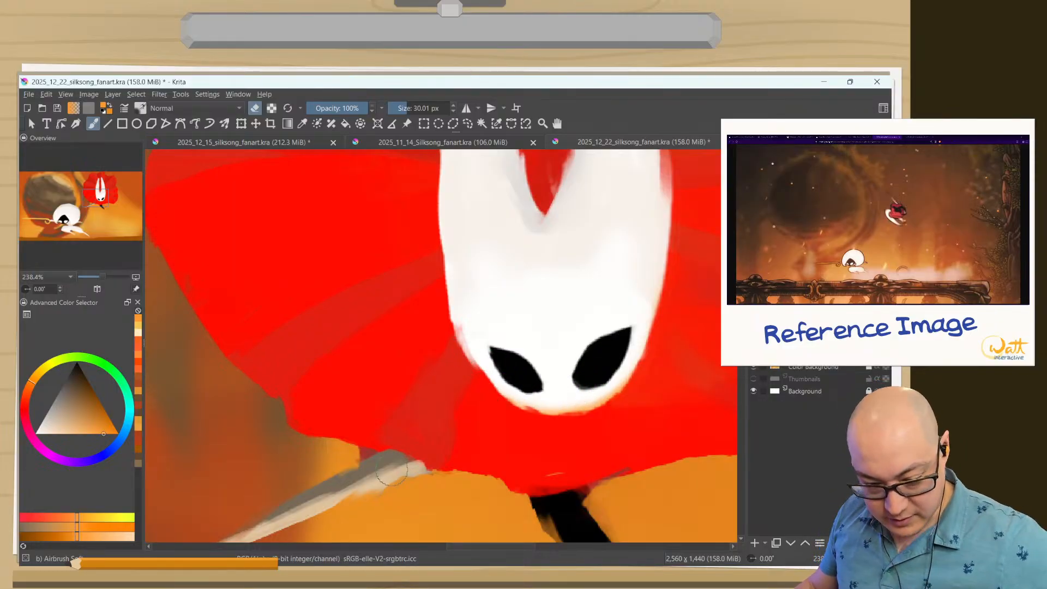
Add a new paint layer for the silver needle and set Jazza's Thick brush to 13 px.
drag(438, 426, 665, 265)
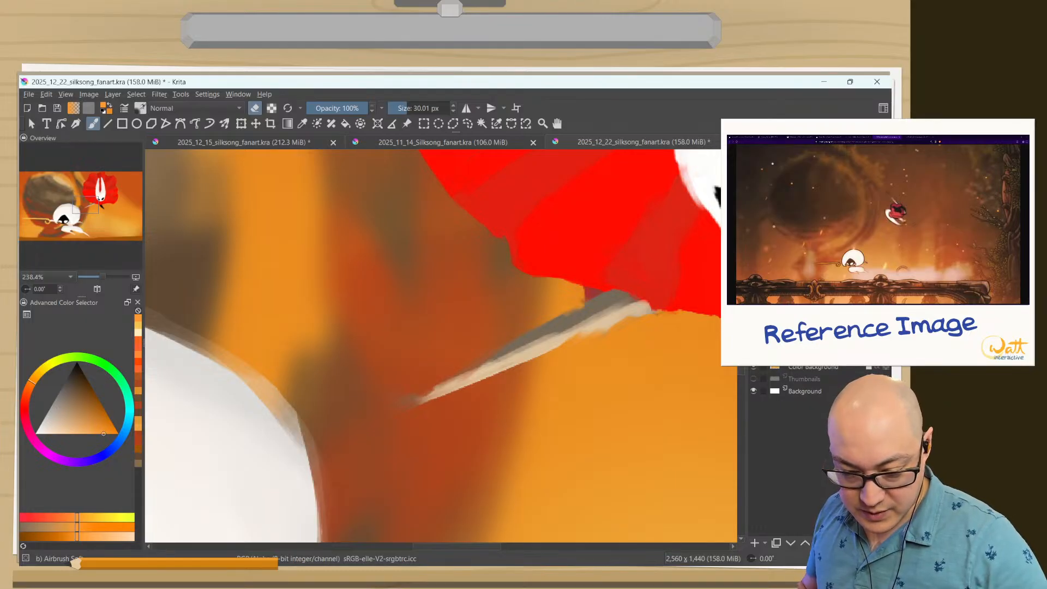
click(755, 544)
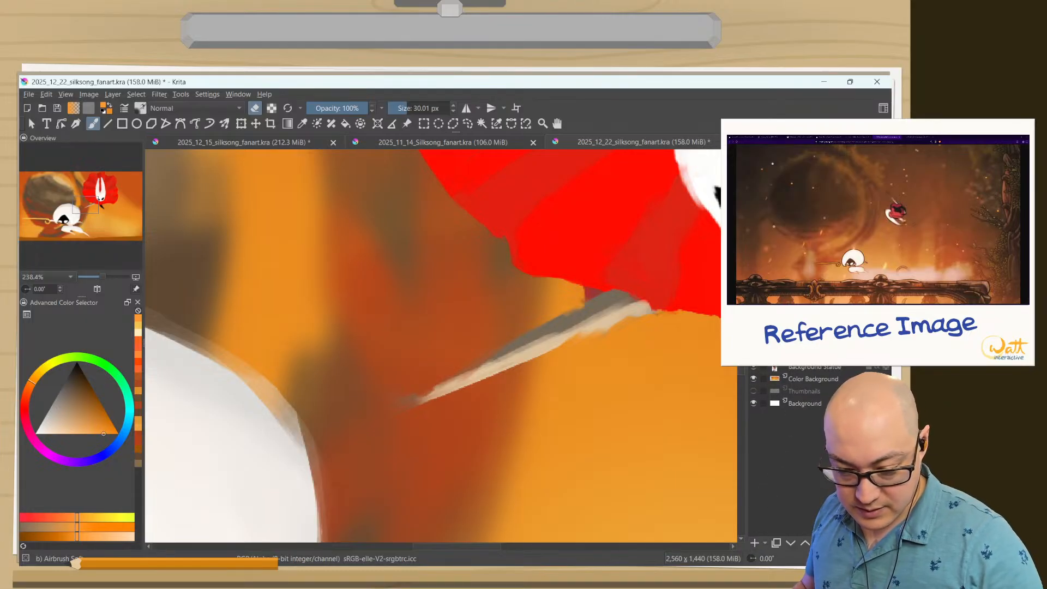
right_click(492, 418)
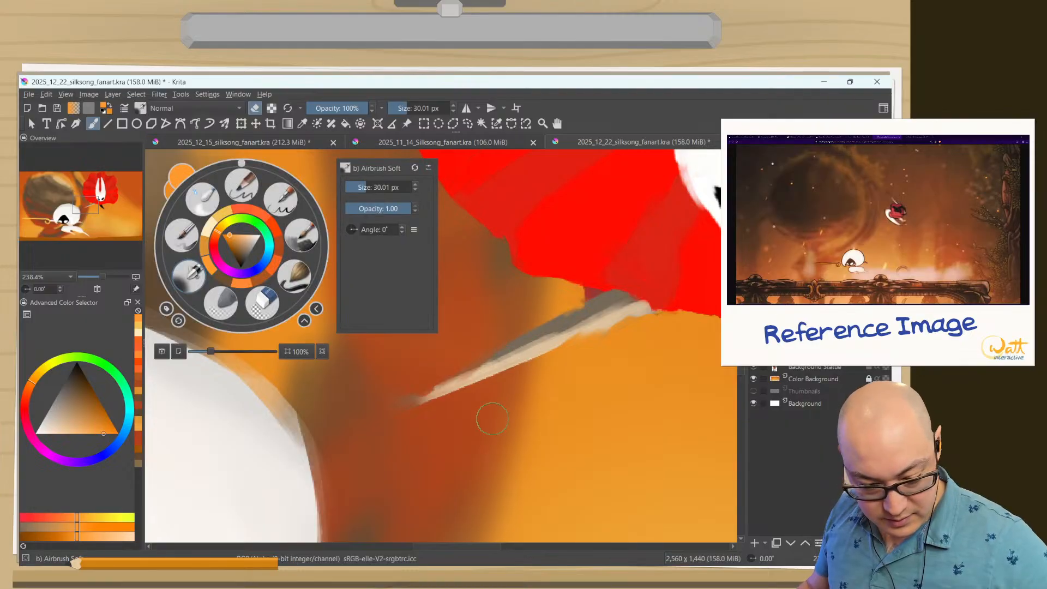
click(296, 235)
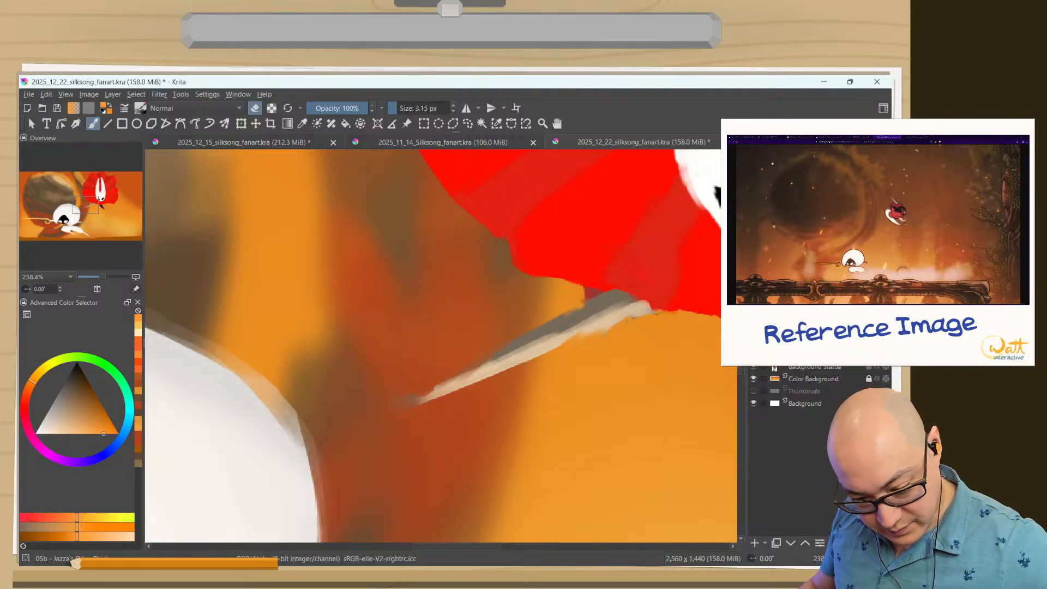
key(bracketright)
key(bracketright)
key(bracketright)
key(bracketright)
key(bracketright)
key(bracketright)
key(bracketright)
key(bracketright)
key(bracketright)
key(bracketright)
Paint an orange reflected light along the underside of the silver needle with erasing turned off.
drag(606, 337, 640, 322)
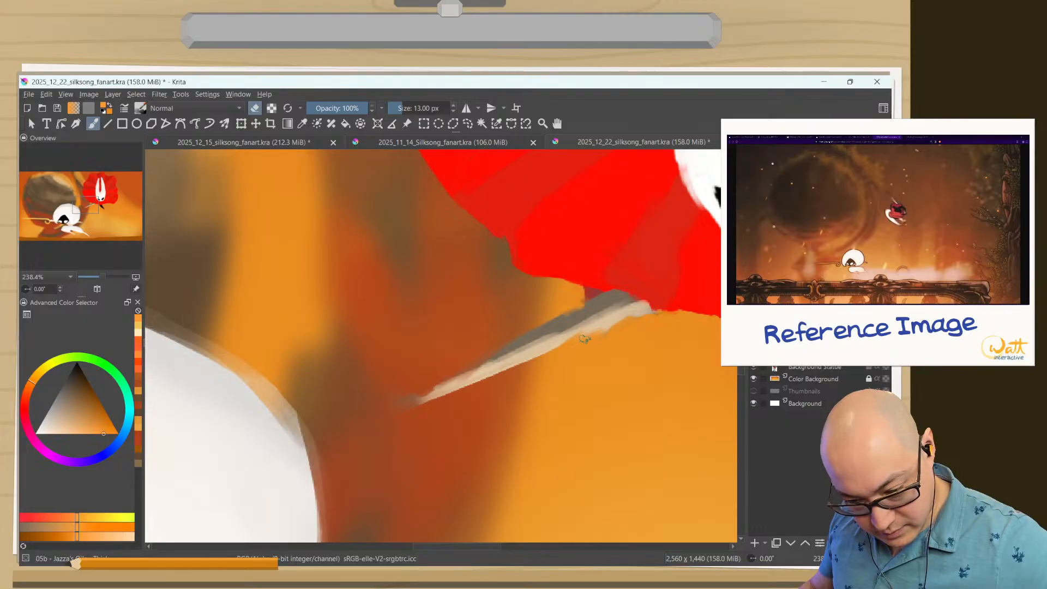
right_click(480, 449)
right_click(419, 440)
key(e)
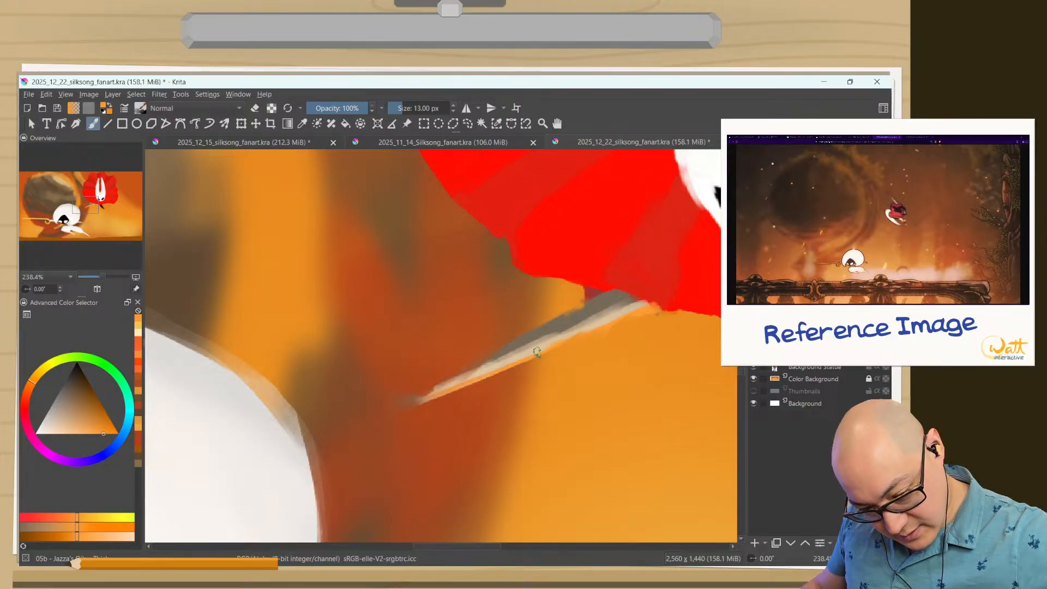
Switch to the Airbrush Soft brush and resize it to 23.17 px for the black leg below the cloak.
ctrl+click(666, 289)
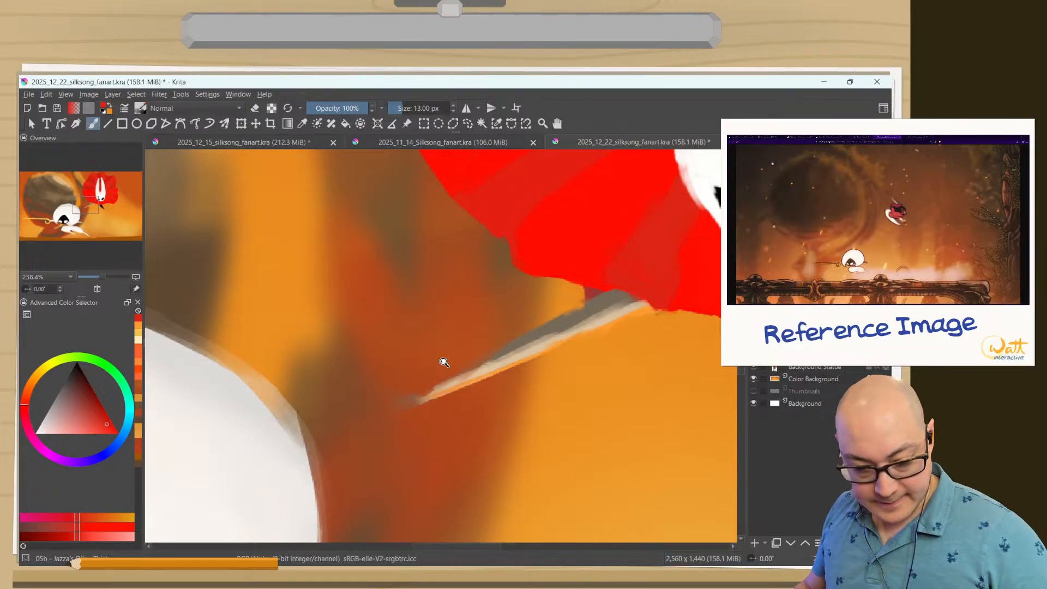
drag(450, 435, 404, 550)
drag(403, 357, 377, 307)
drag(510, 380, 449, 278)
drag(536, 311, 569, 439)
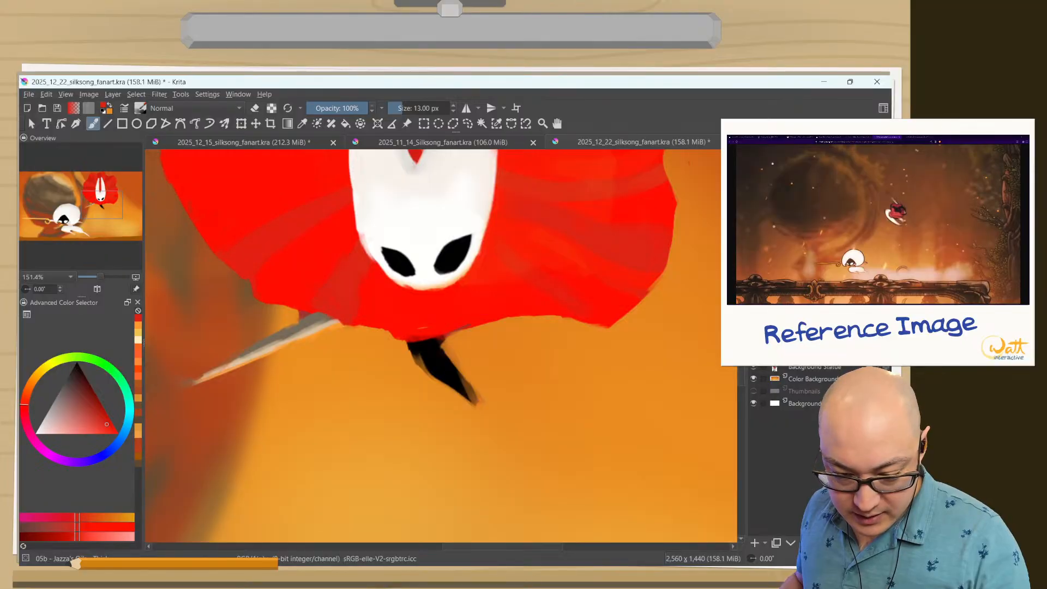
right_click(242, 246)
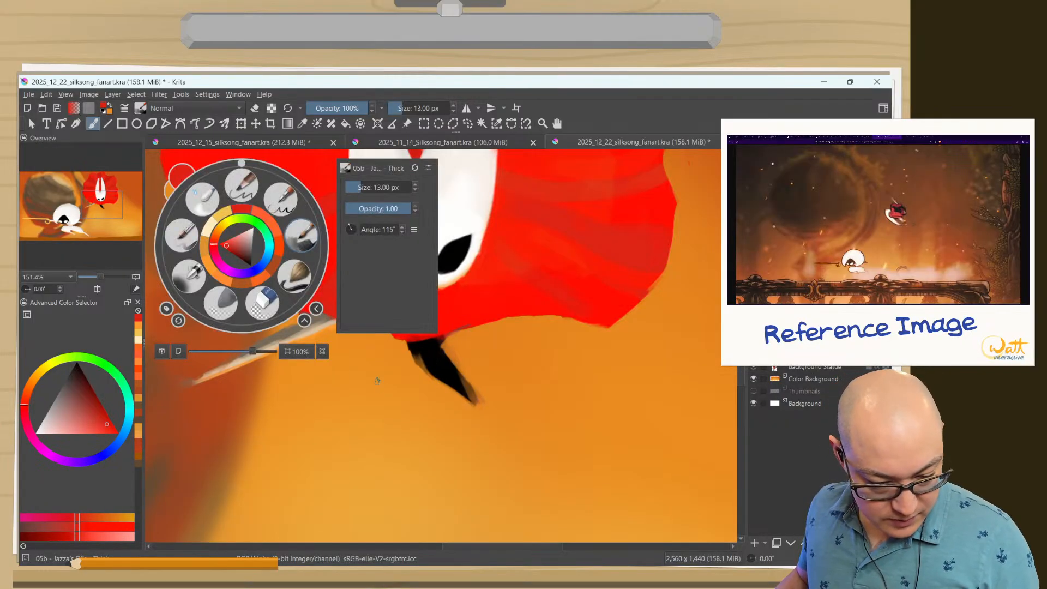
click(190, 270)
drag(444, 394, 435, 395)
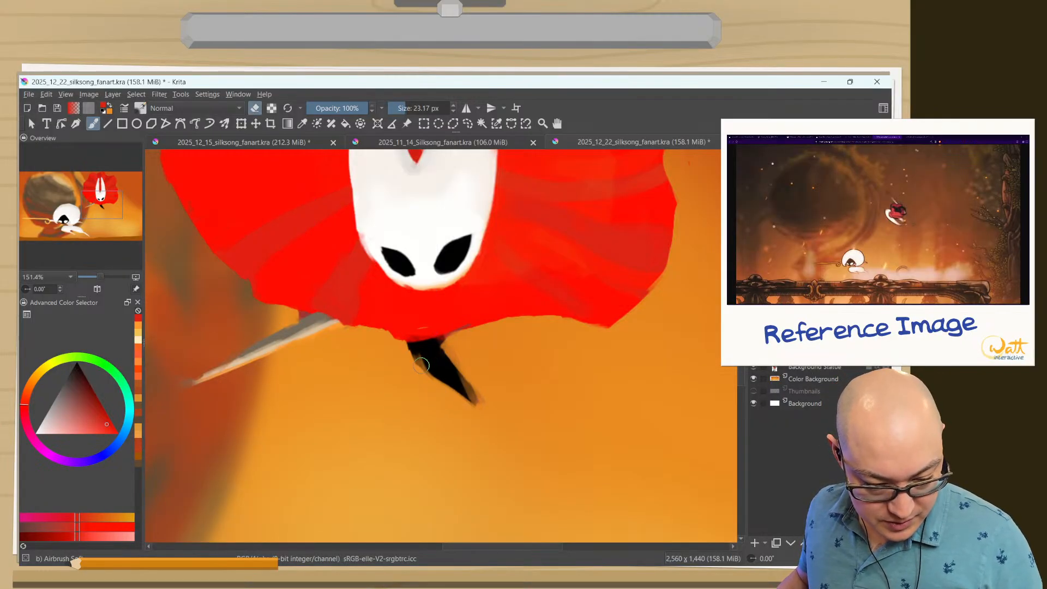
Airbrush subtle orange reflected light onto the edges and tip of the red-cloaked character's black leg.
mouse_move(424, 360)
mouse_down()
mouse_move(457, 389)
mouse_move(428, 373)
mouse_move(468, 395)
mouse_move(466, 406)
mouse_move(424, 367)
mouse_up()
key(e)
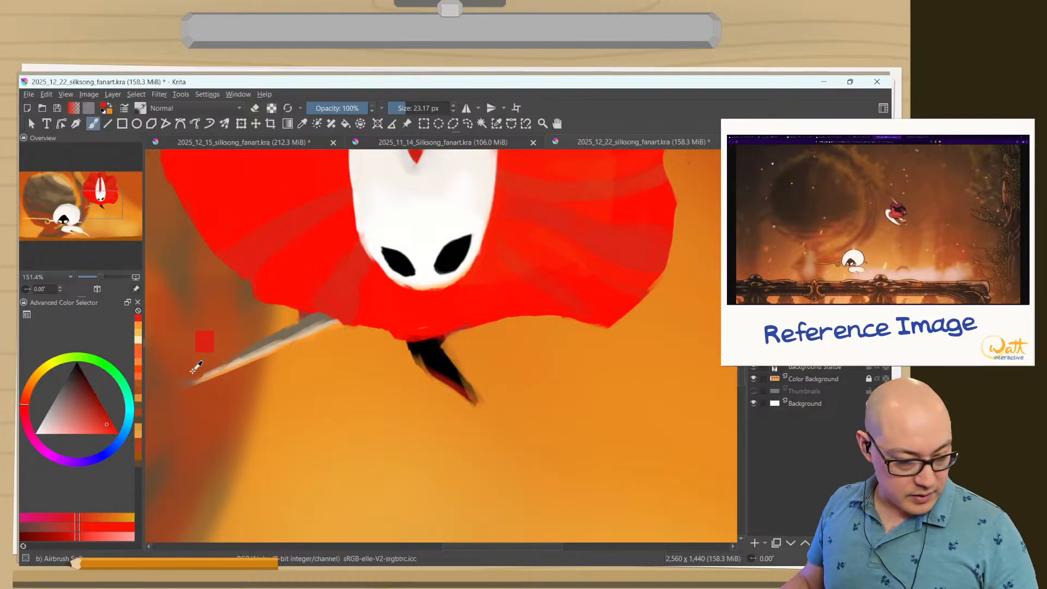
click(139, 322)
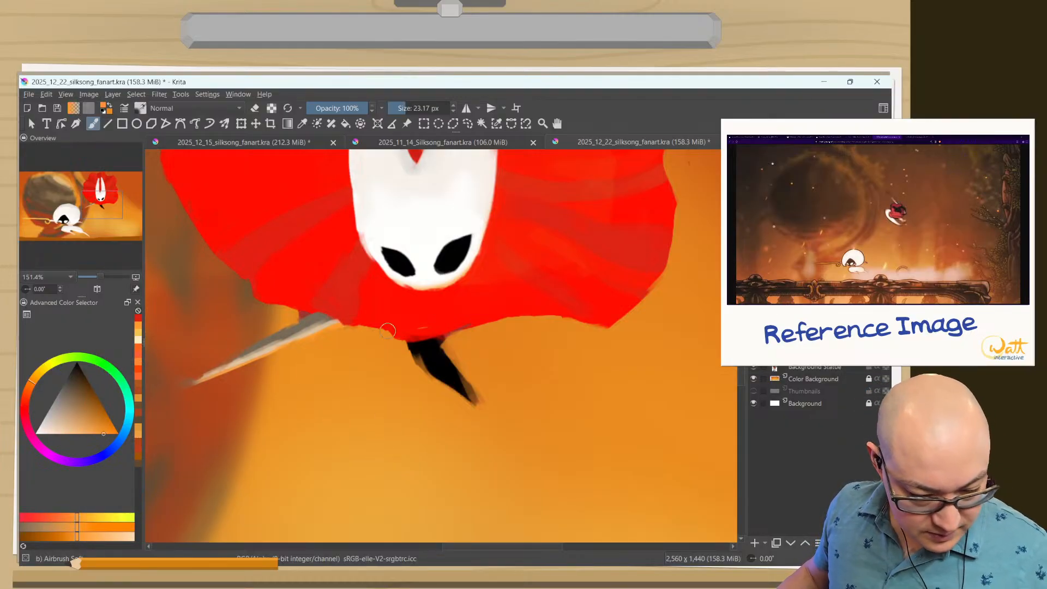
mouse_move(423, 367)
mouse_down()
mouse_move(472, 404)
mouse_move(424, 369)
mouse_up()
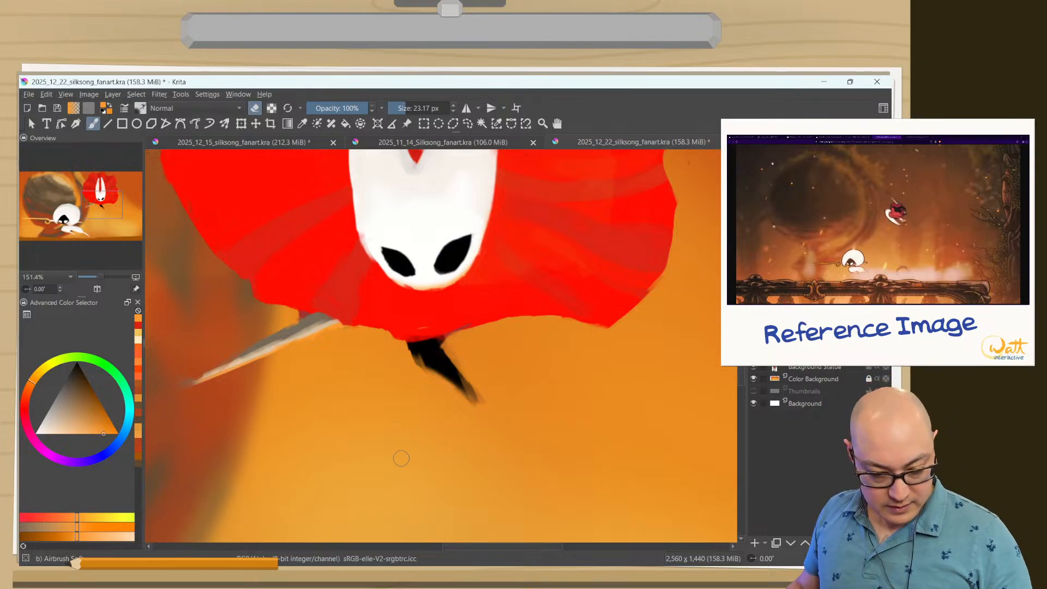
Start a new filter layer for the background and choose the Desaturate filter from the Adjust group.
drag(395, 439, 385, 504)
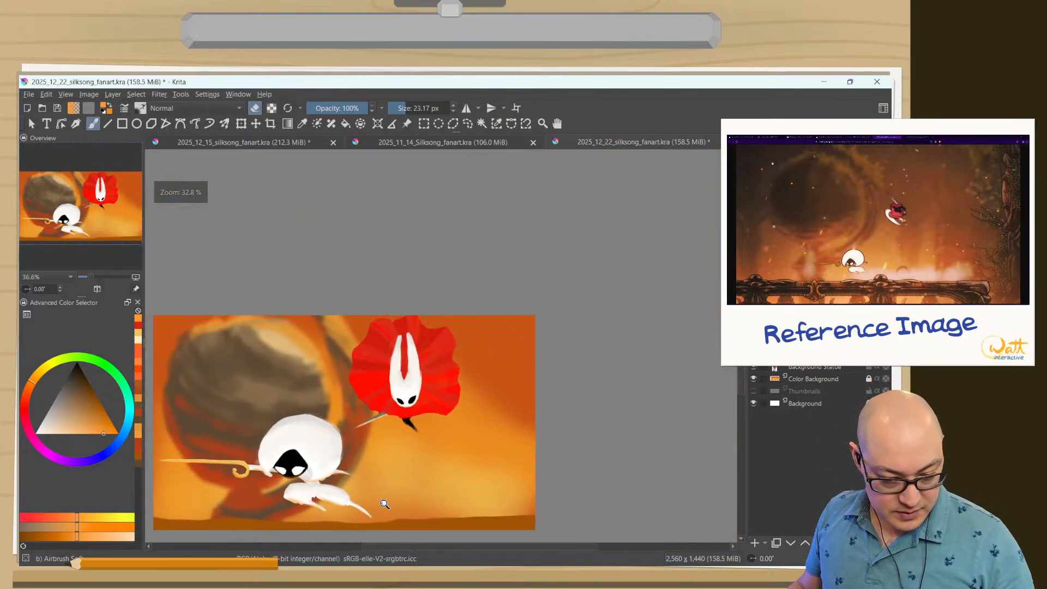
mouse_move(310, 413)
mouse_down()
mouse_move(365, 400)
mouse_move(299, 403)
mouse_up()
drag(298, 403, 372, 342)
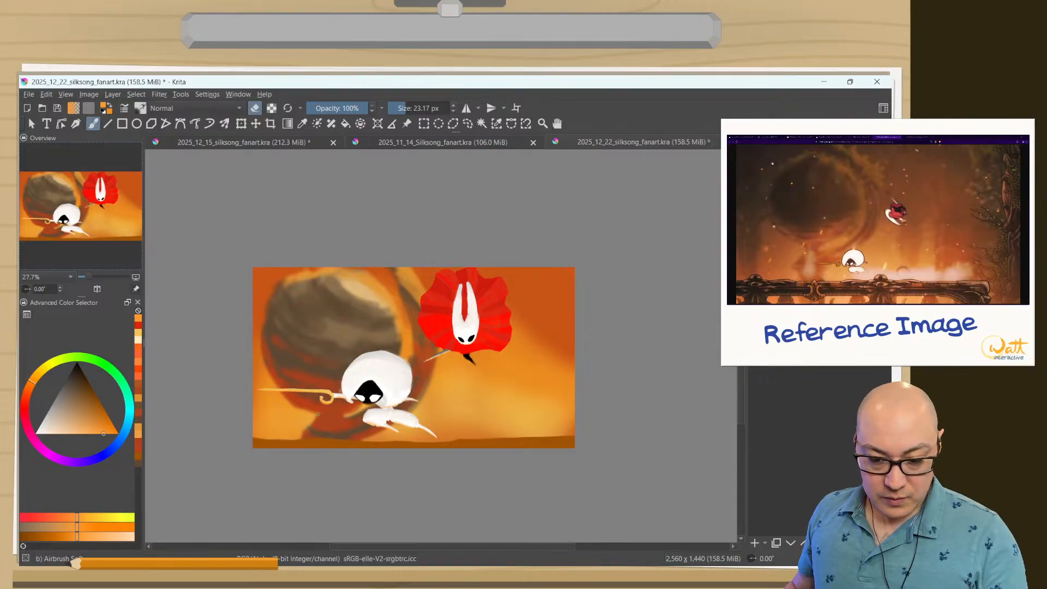
click(765, 543)
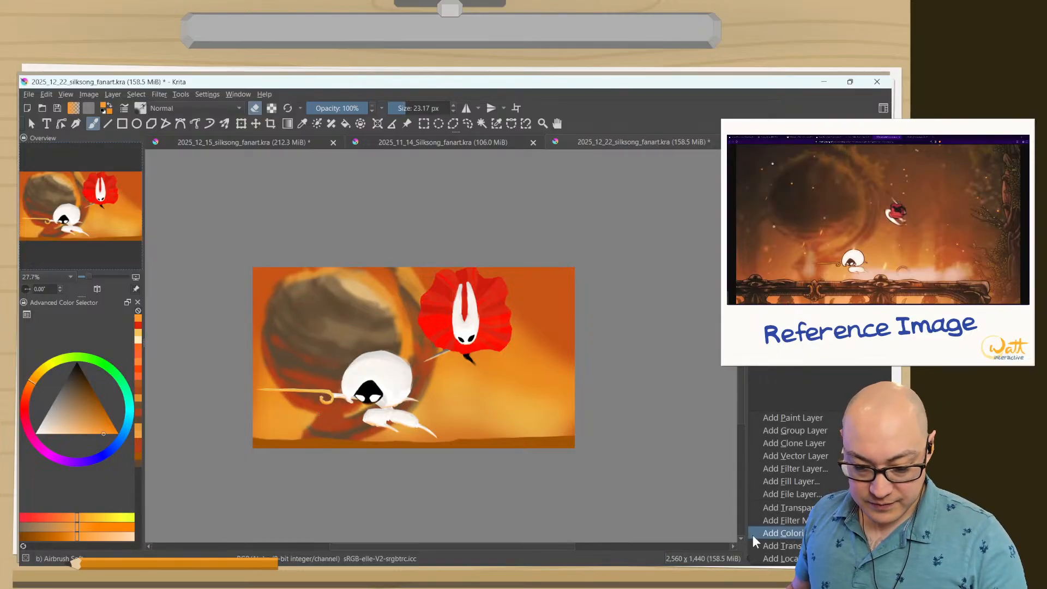
click(763, 469)
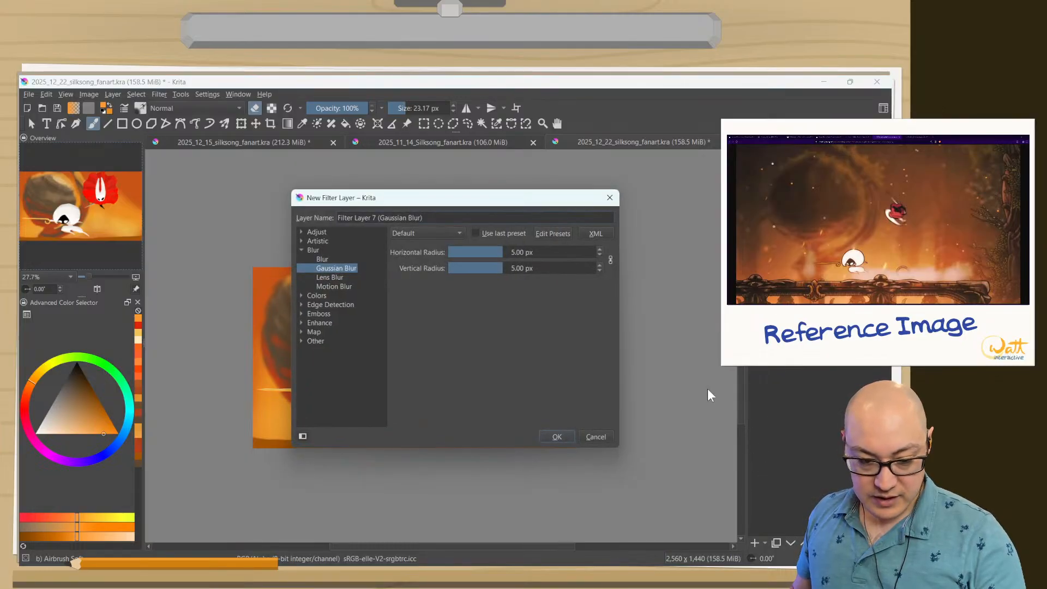
click(301, 249)
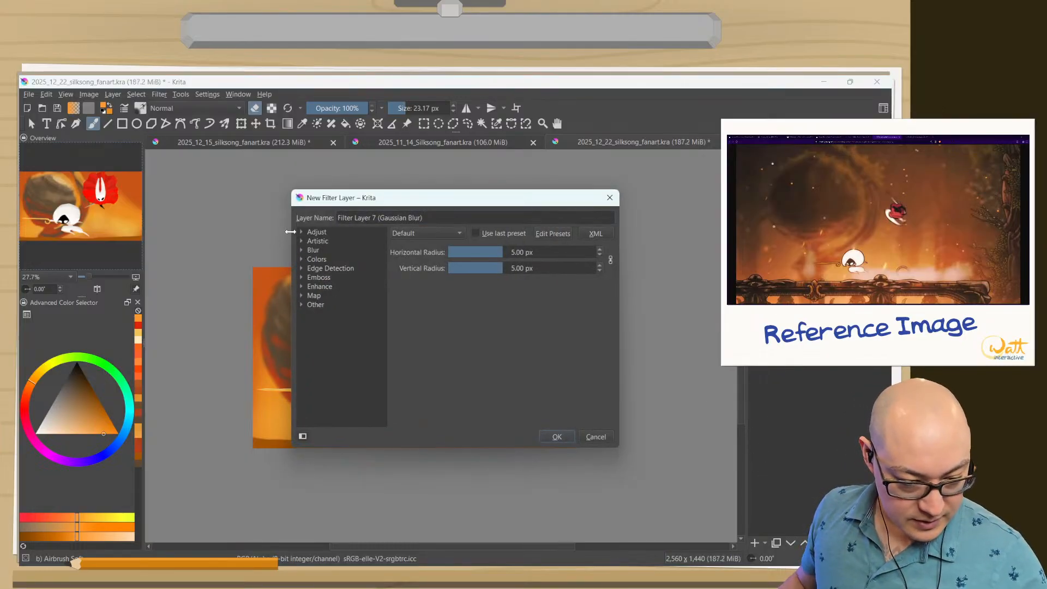
click(300, 259)
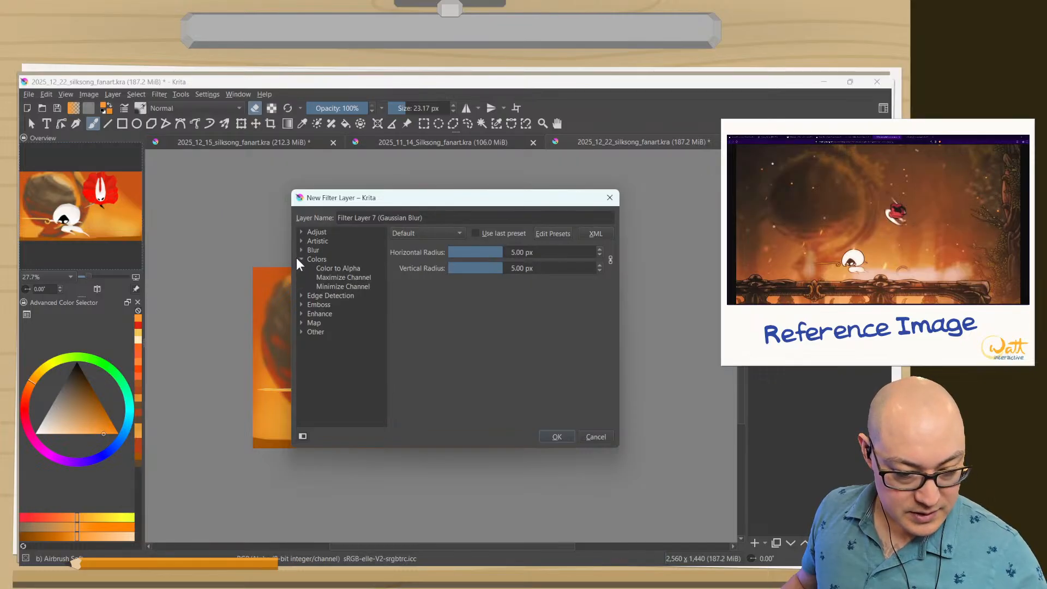
click(300, 259)
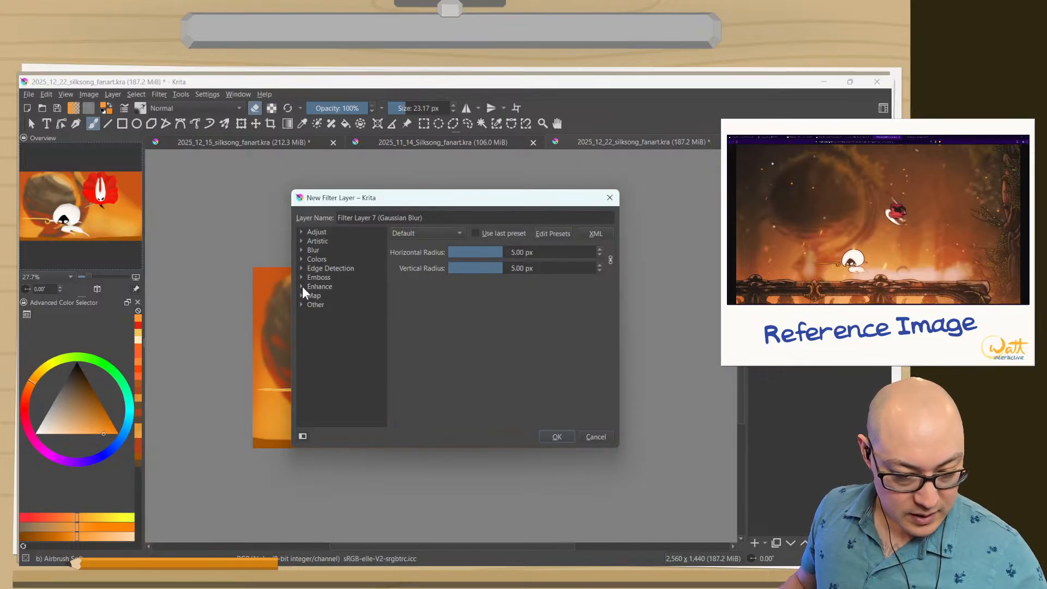
click(302, 232)
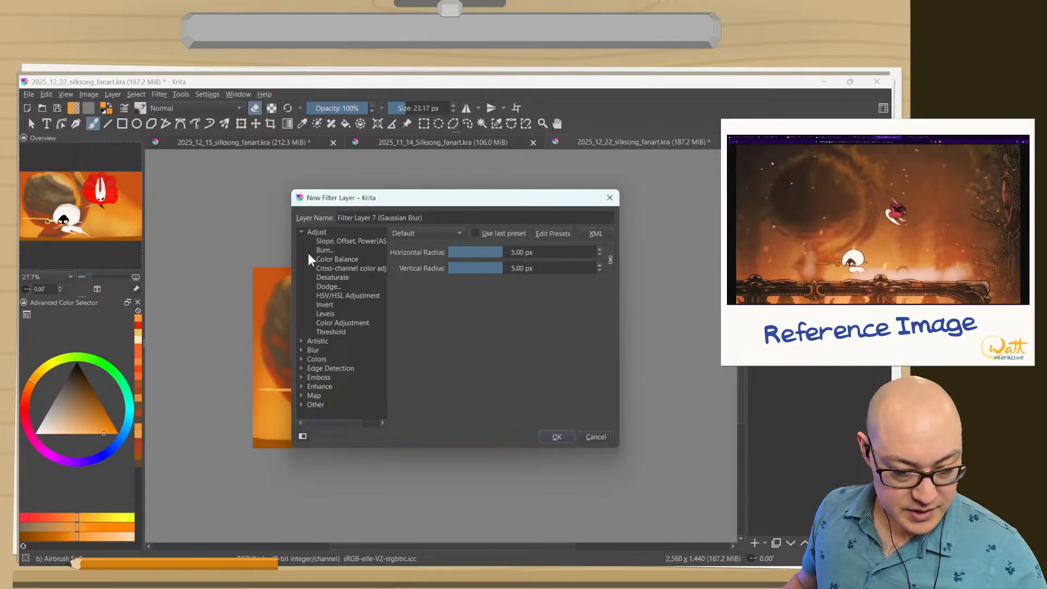
click(325, 276)
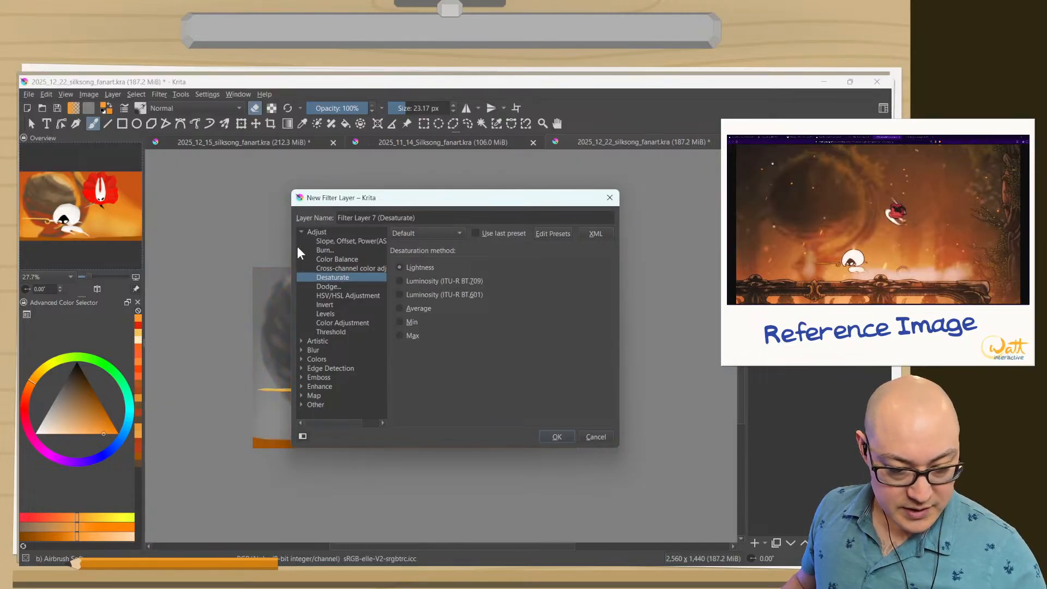
Preview the Luminosity, Min, Max and Lightness desaturation methods on the painting with the dialog moved clear of the canvas.
mouse_move(376, 202)
mouse_down()
mouse_move(501, 362)
mouse_move(218, 500)
mouse_move(200, 338)
mouse_move(212, 231)
mouse_move(194, 155)
mouse_move(167, 166)
mouse_up()
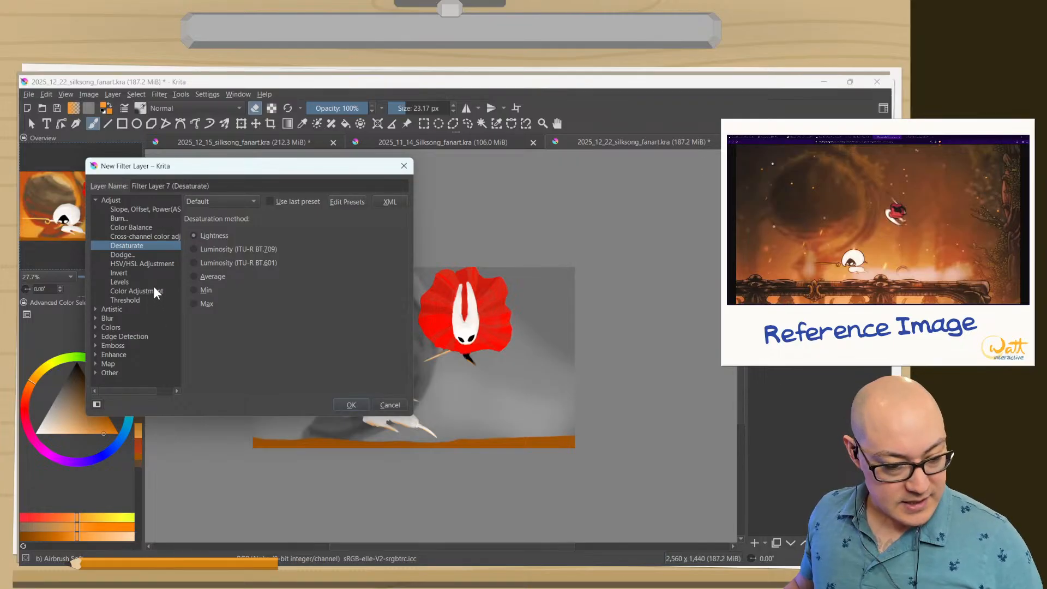
click(194, 249)
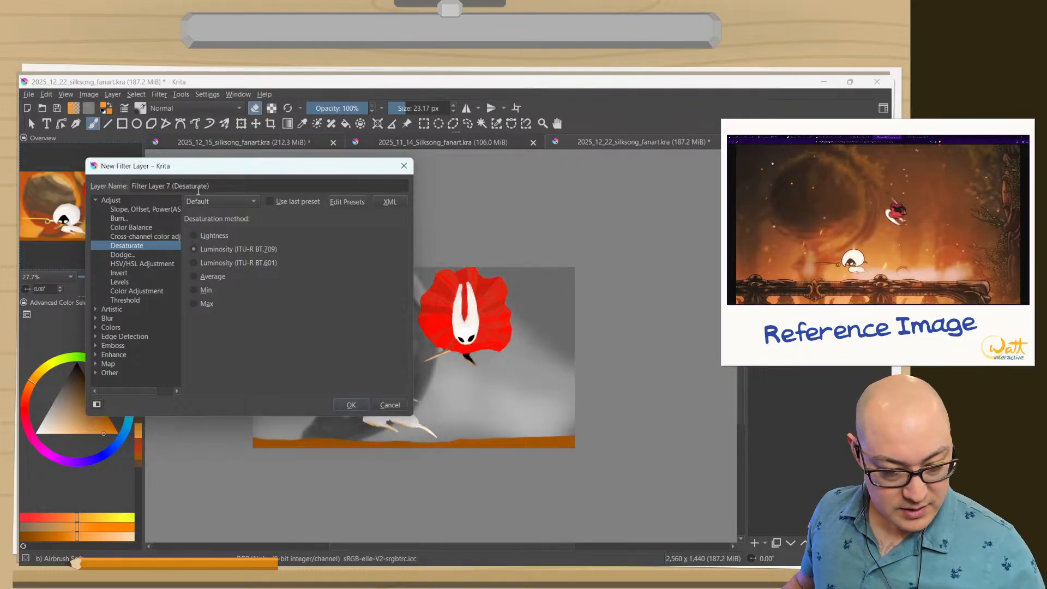
drag(186, 166, 706, 227)
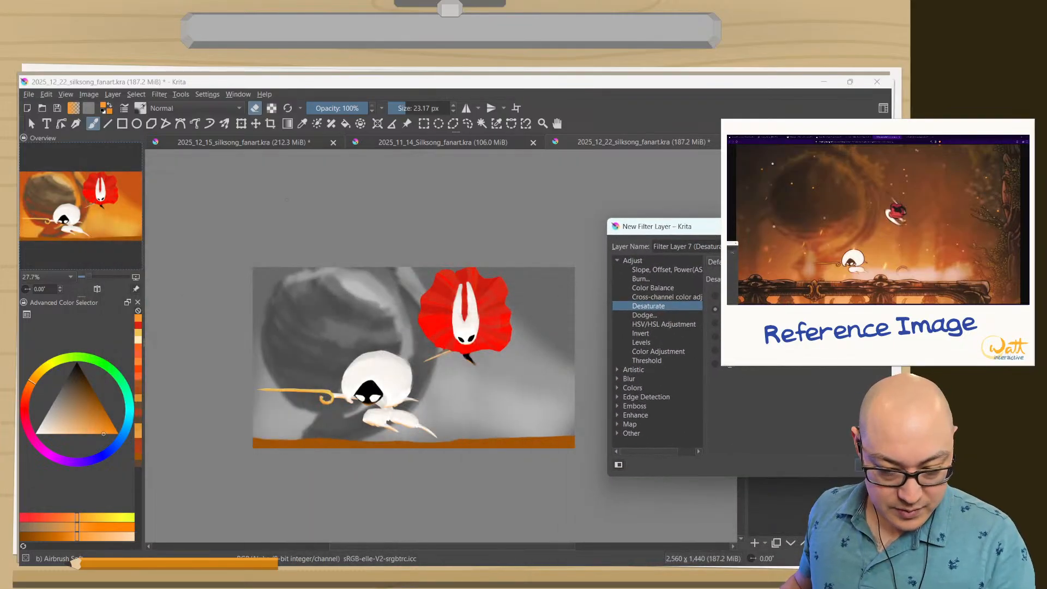
click(716, 295)
click(716, 309)
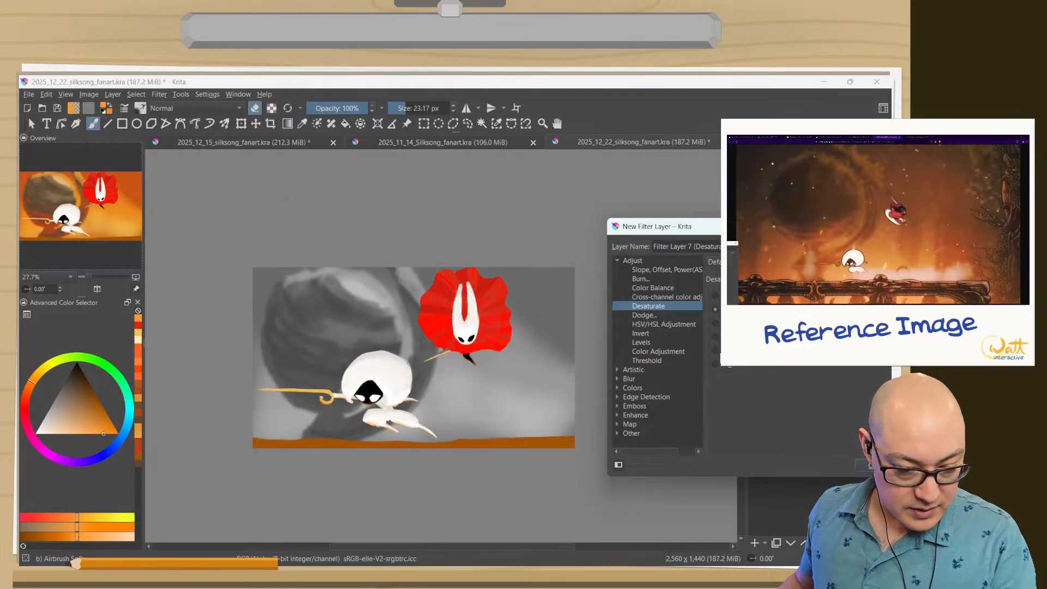
click(711, 351)
click(716, 363)
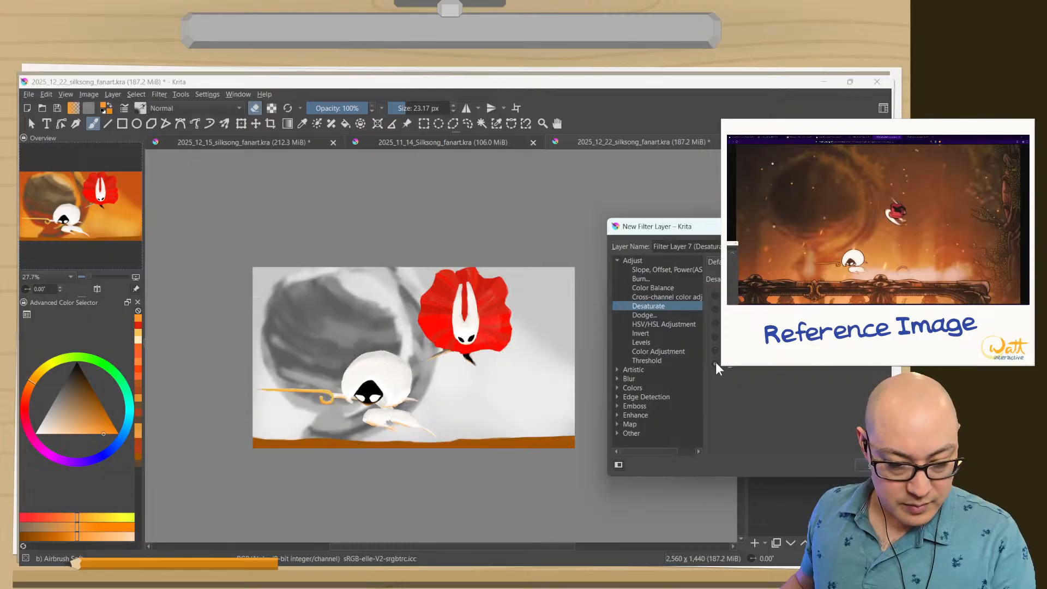
click(715, 351)
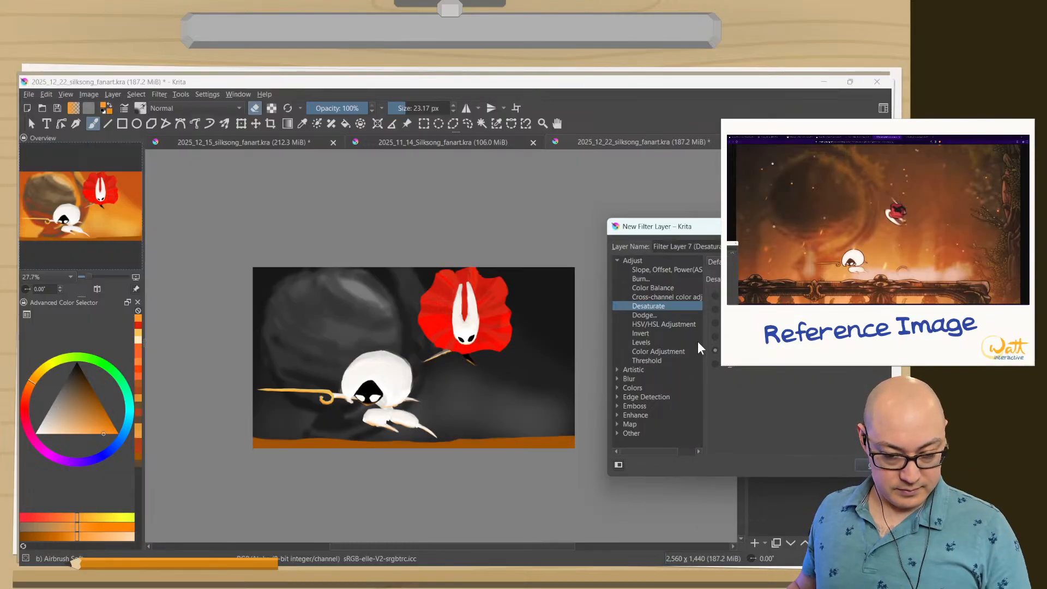
click(717, 297)
click(717, 310)
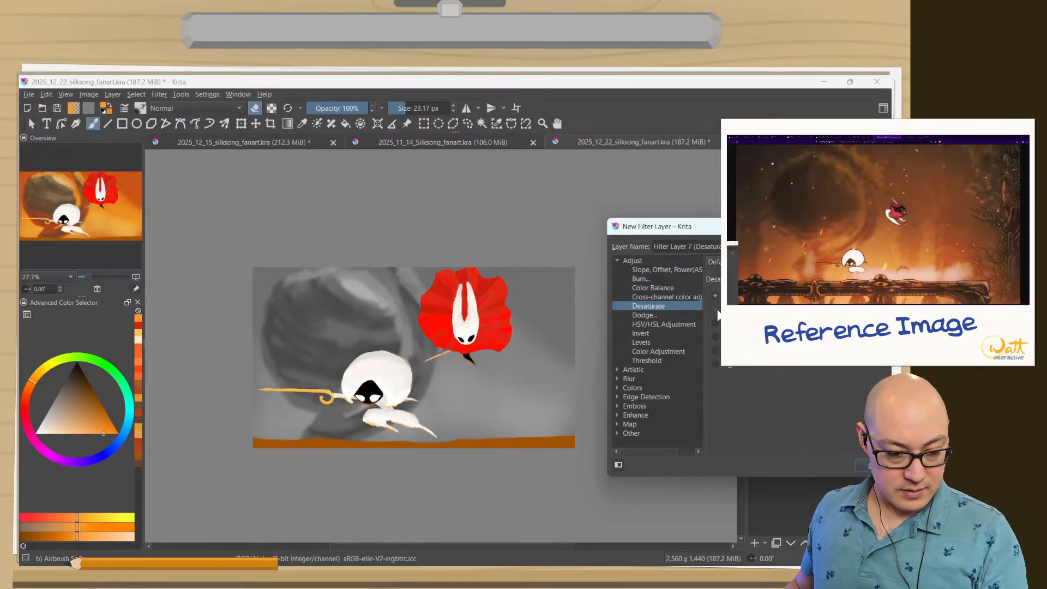
Create the Desaturate filter layer using the Lightness method.
click(715, 296)
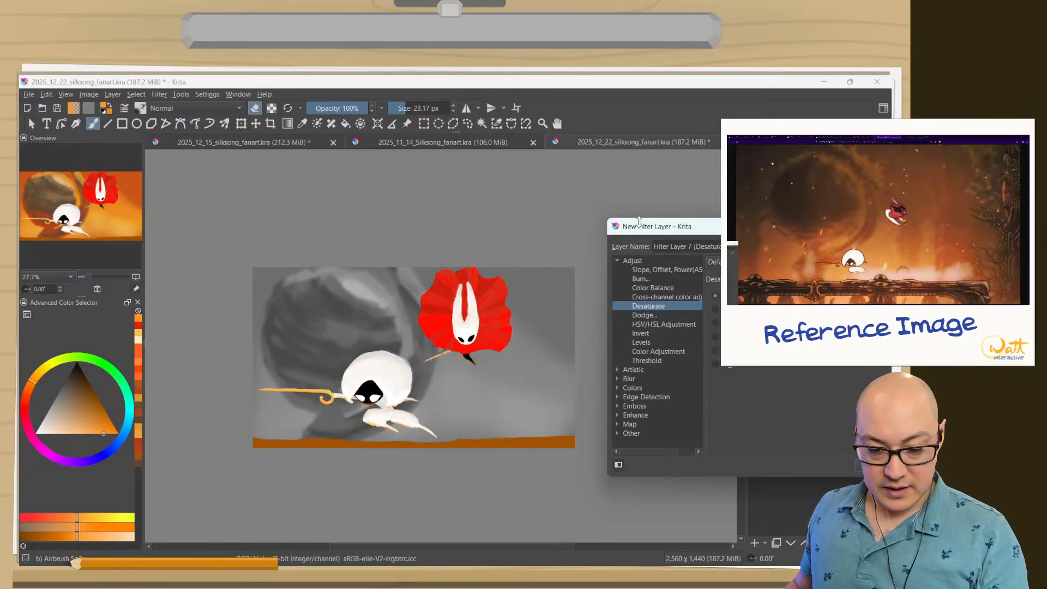
drag(666, 226, 494, 225)
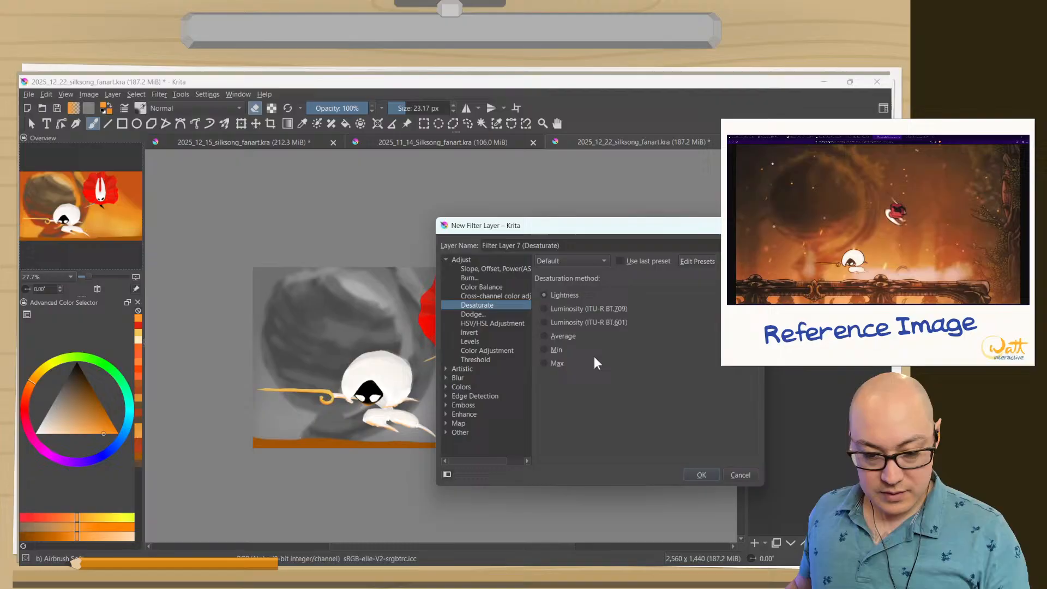
click(699, 476)
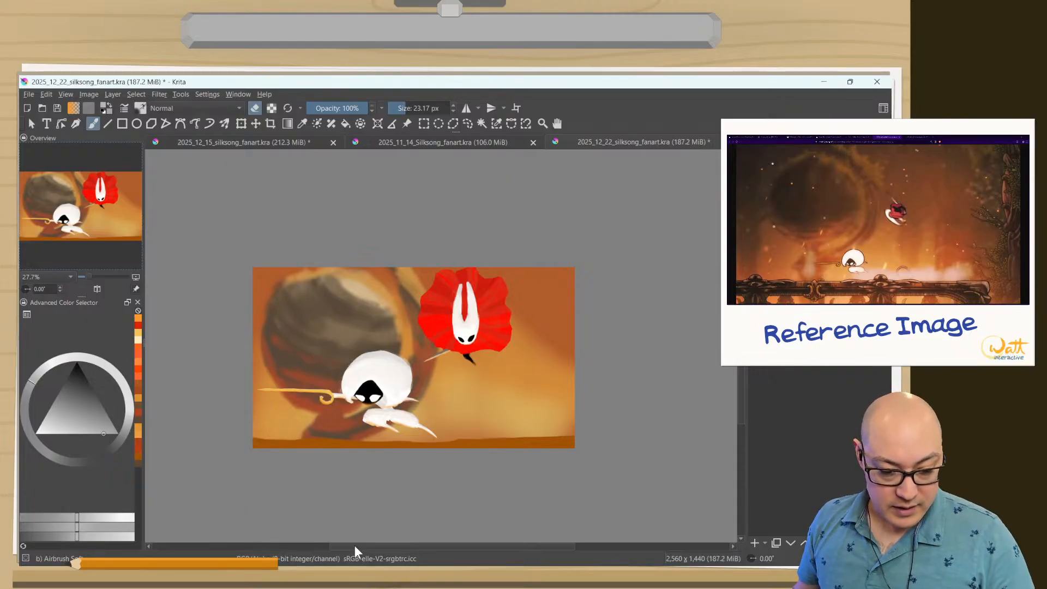
Activate Jazza's 05b Thick brush, add a new paint layer and choose a pale peach painting colour.
click(786, 339)
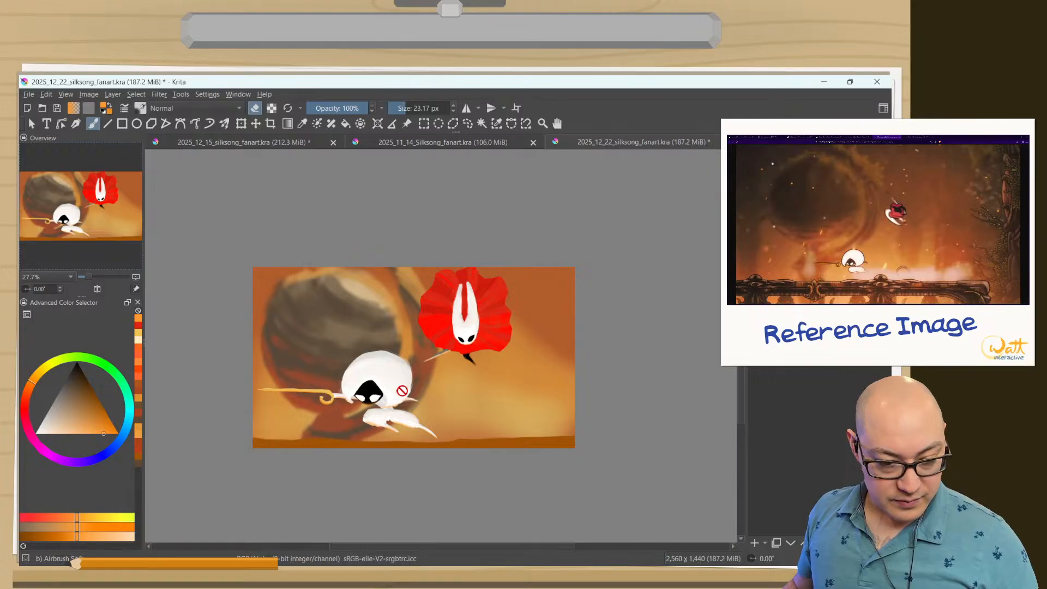
right_click(369, 387)
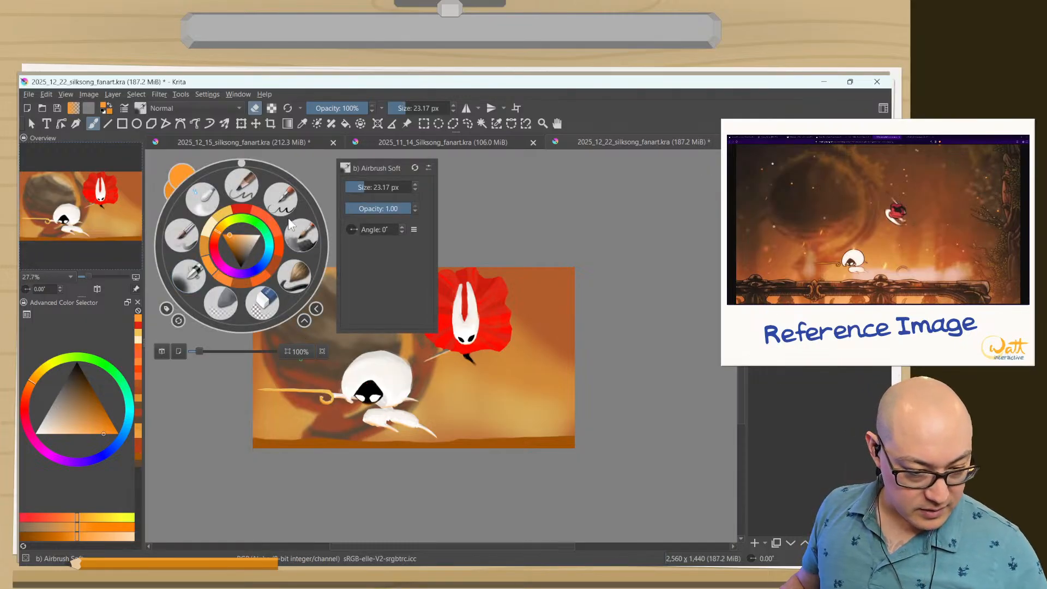
click(294, 243)
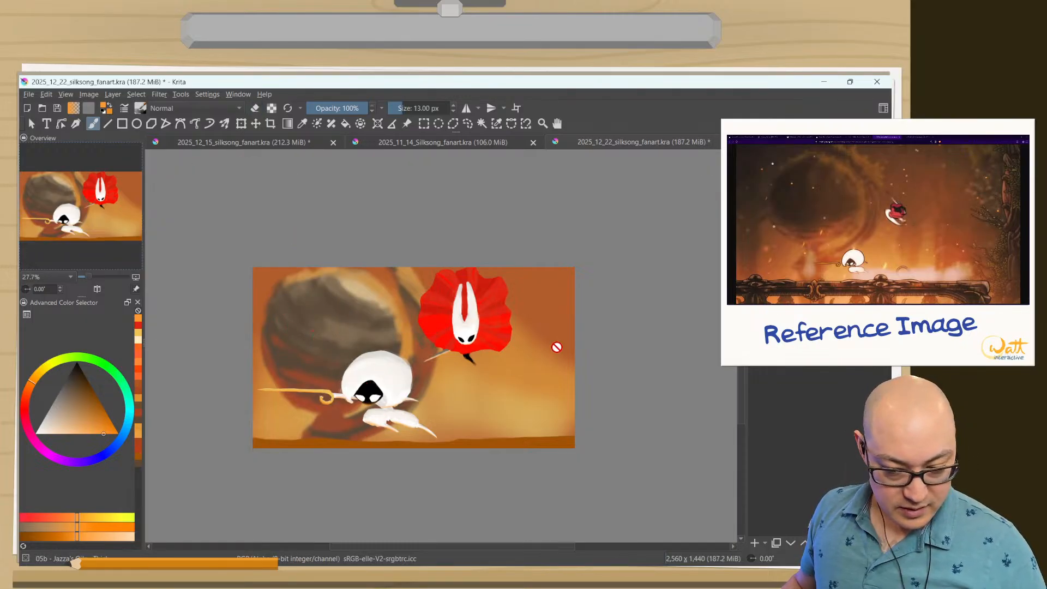
click(755, 543)
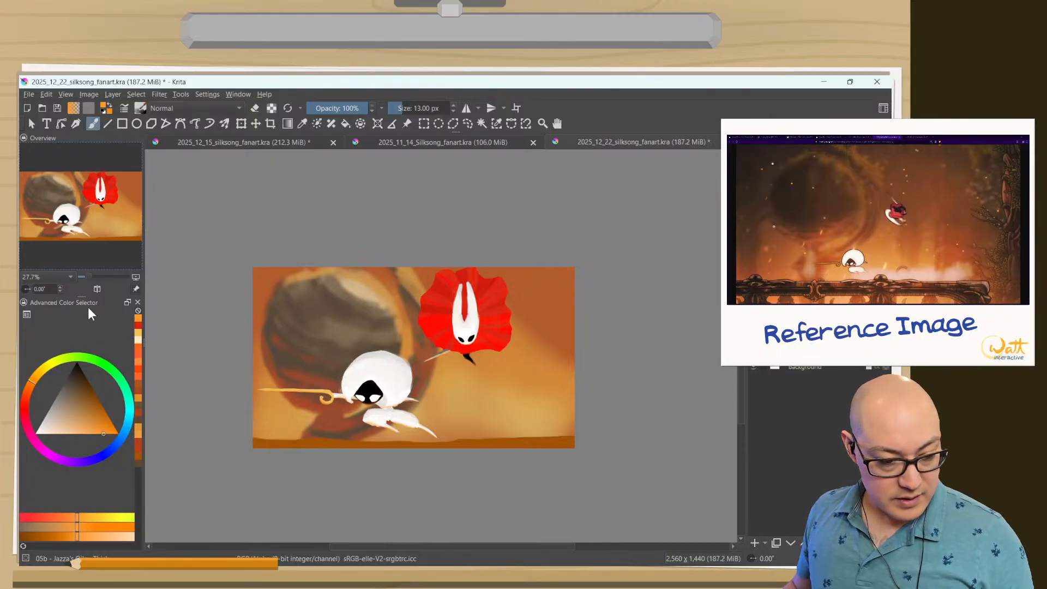
click(57, 426)
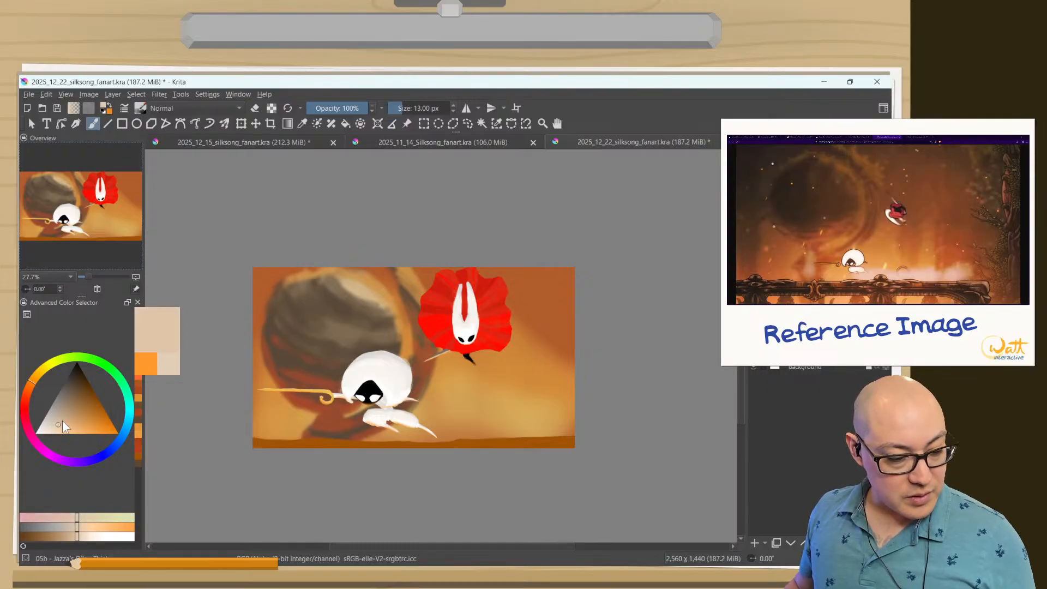
click(59, 425)
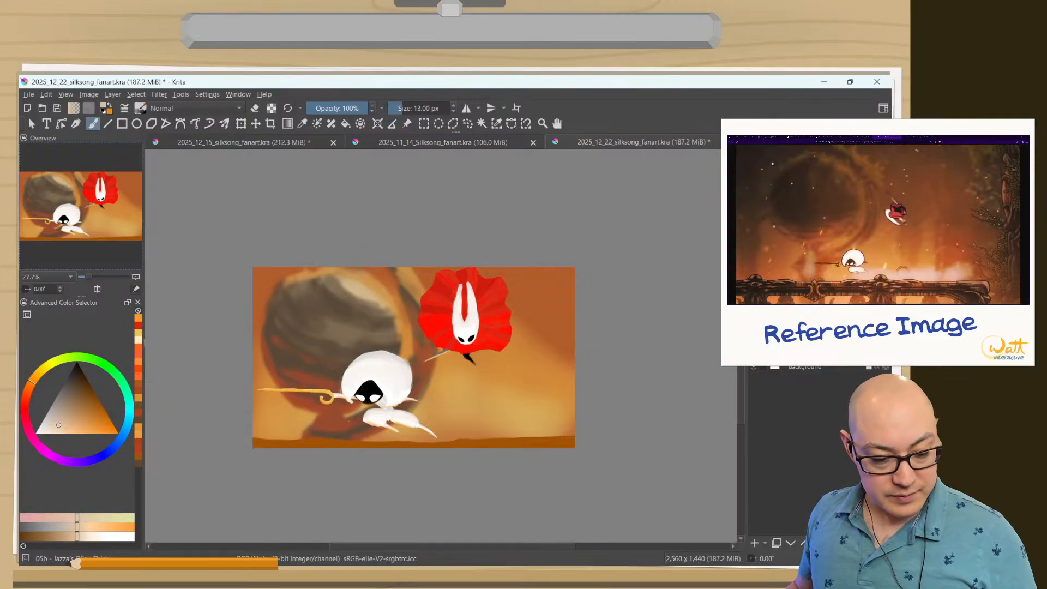
Try painting pale peach mist along the ground beside the white character with Jazza's 07a brush at 194.19 px.
right_click(382, 269)
right_click(383, 274)
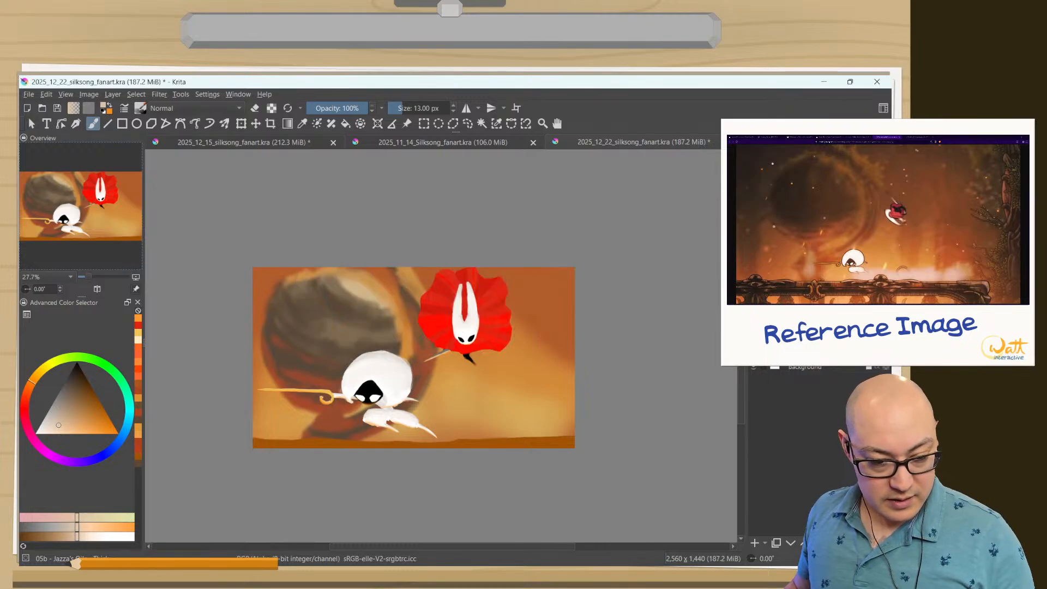
click(141, 108)
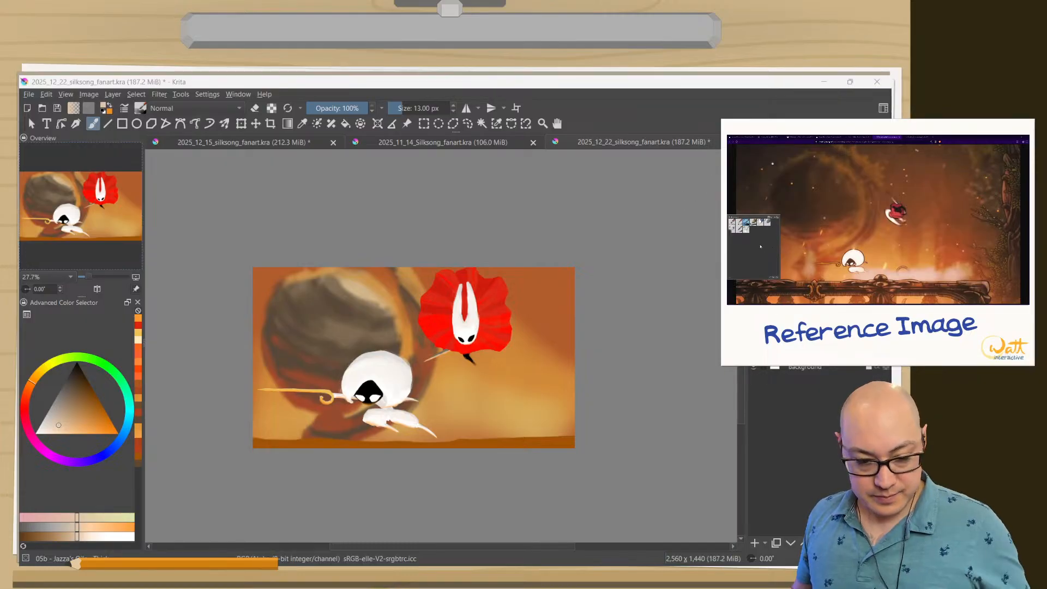
right_click(261, 247)
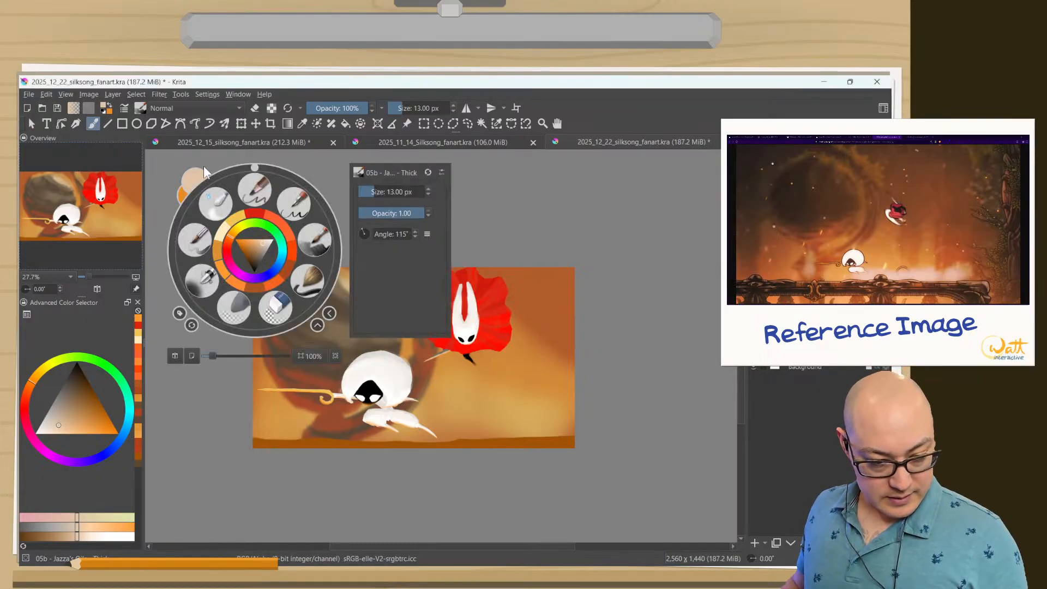
click(307, 278)
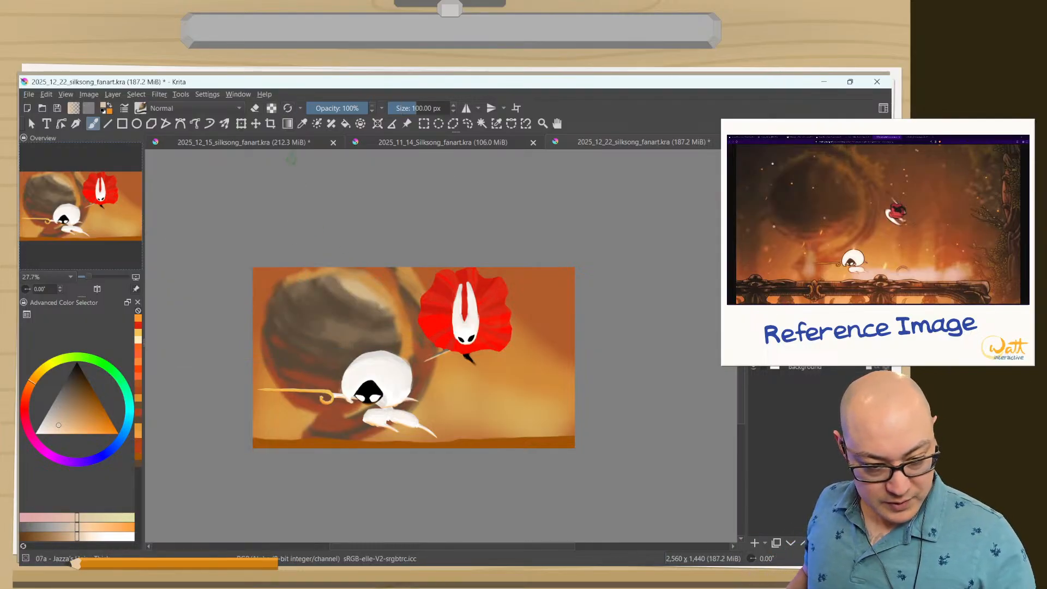
shift+drag(450, 427, 521, 434)
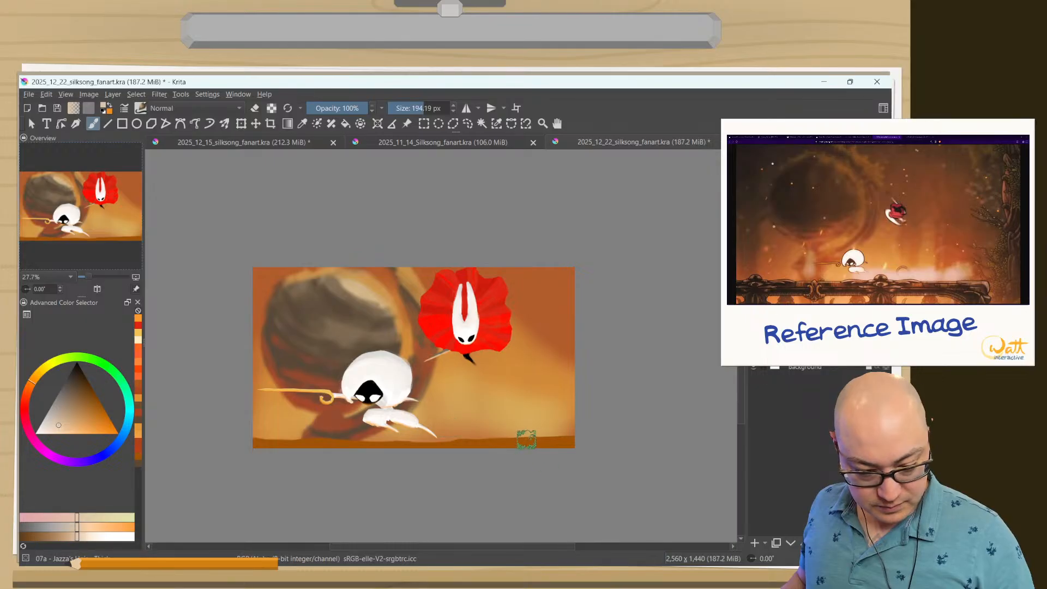
drag(418, 428, 514, 434)
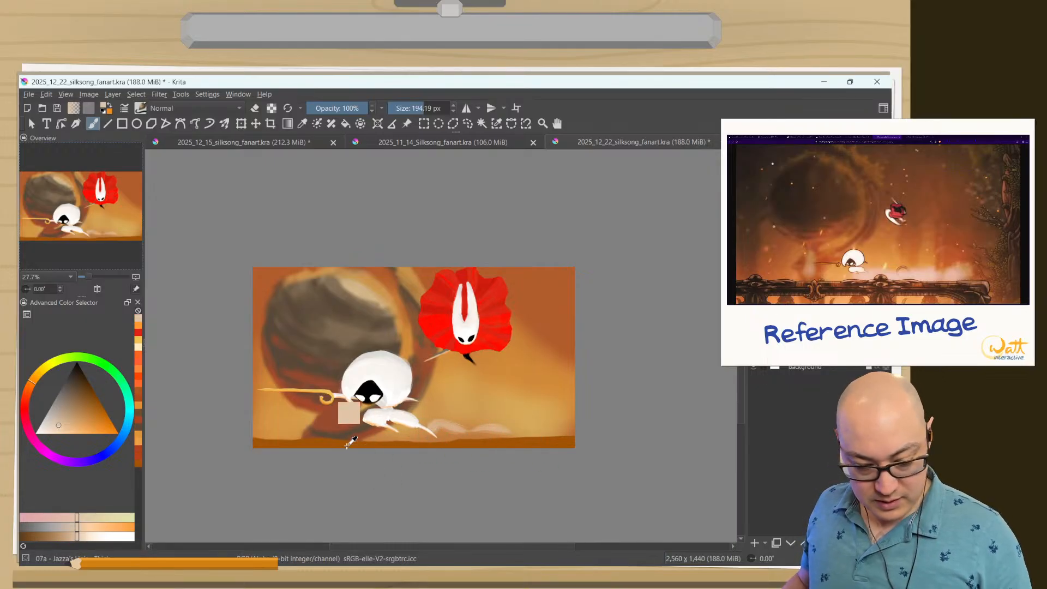
key(ctrl+z)
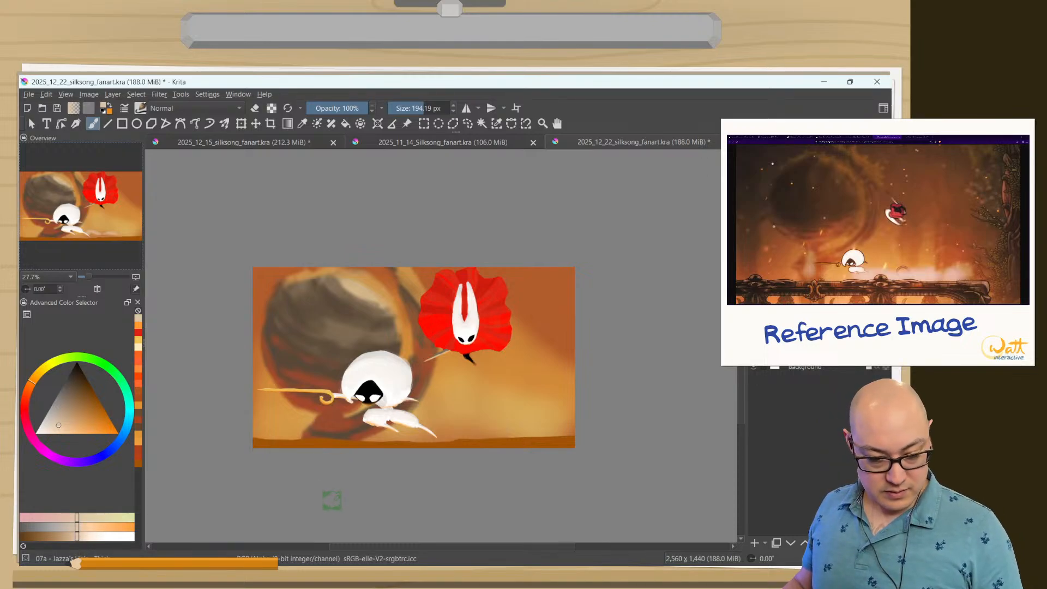
Try covering the whole ground strip with pale peach strokes using the 07a brush enlarged to 502.61 px.
mouse_move(337, 406)
shift+mouse_down()
mouse_move(471, 414)
mouse_move(480, 428)
mouse_move(605, 423)
shift+mouse_up()
mouse_move(362, 436)
mouse_down()
mouse_move(252, 450)
mouse_move(275, 441)
mouse_move(385, 455)
mouse_move(509, 442)
mouse_move(567, 452)
mouse_up()
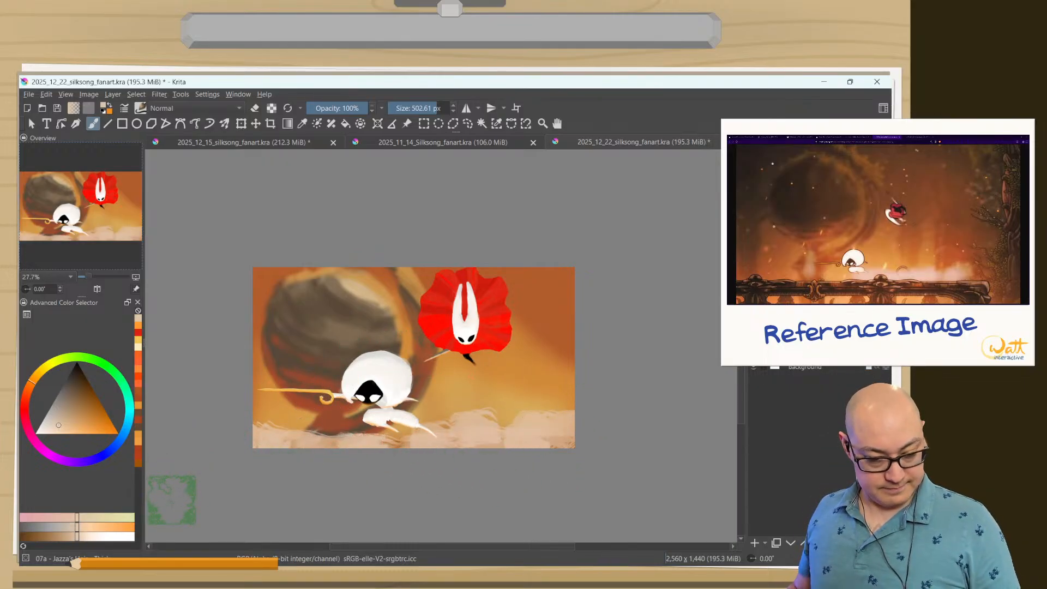
key(ctrl+z)
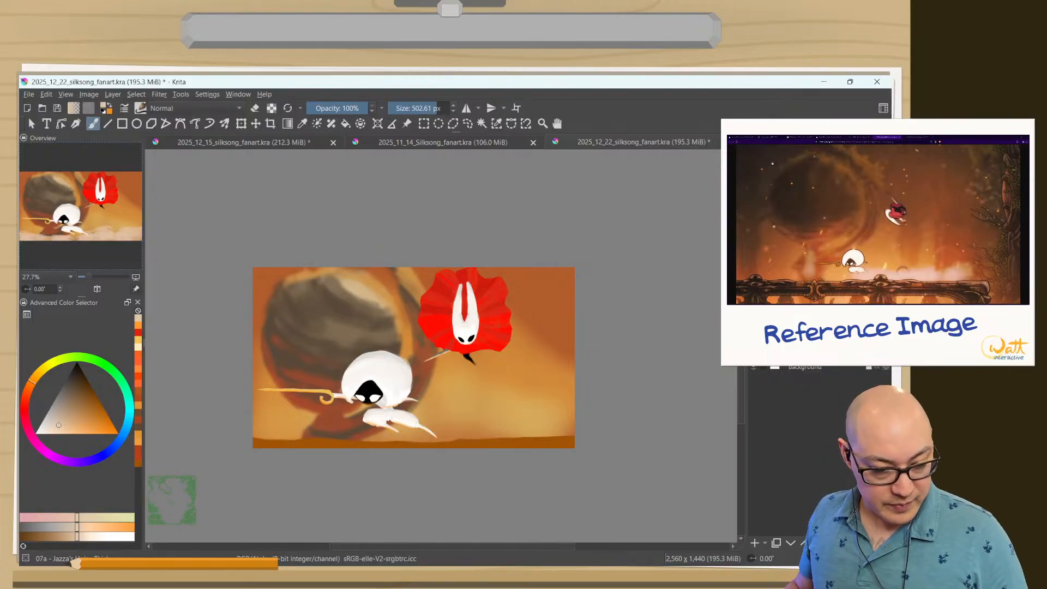
Try adding pale peach mist over the ground with Gradient tool fills starting at or below the canvas's lower edge.
click(289, 123)
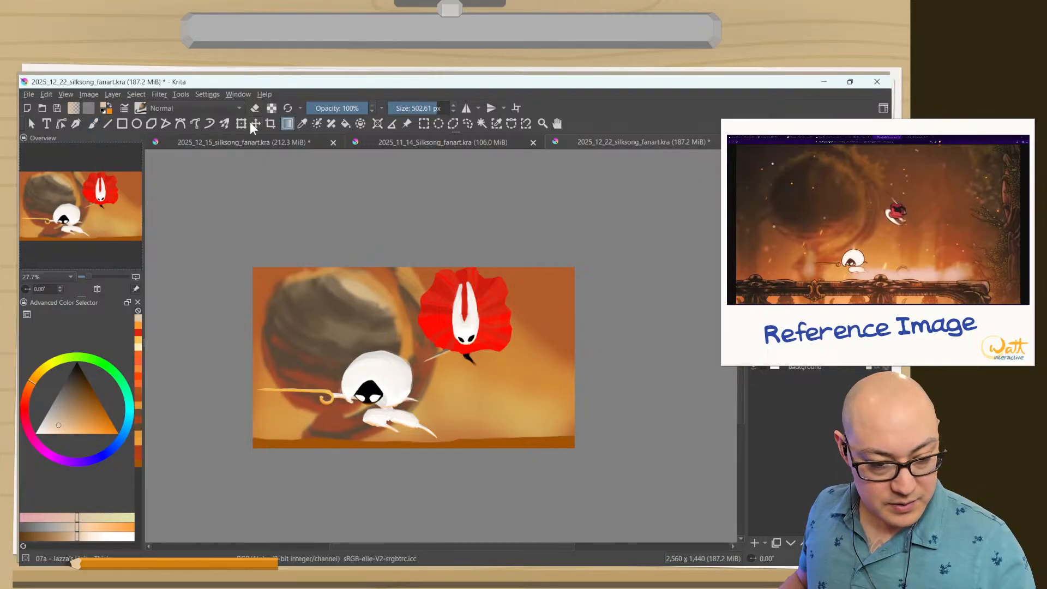
drag(471, 431, 469, 384)
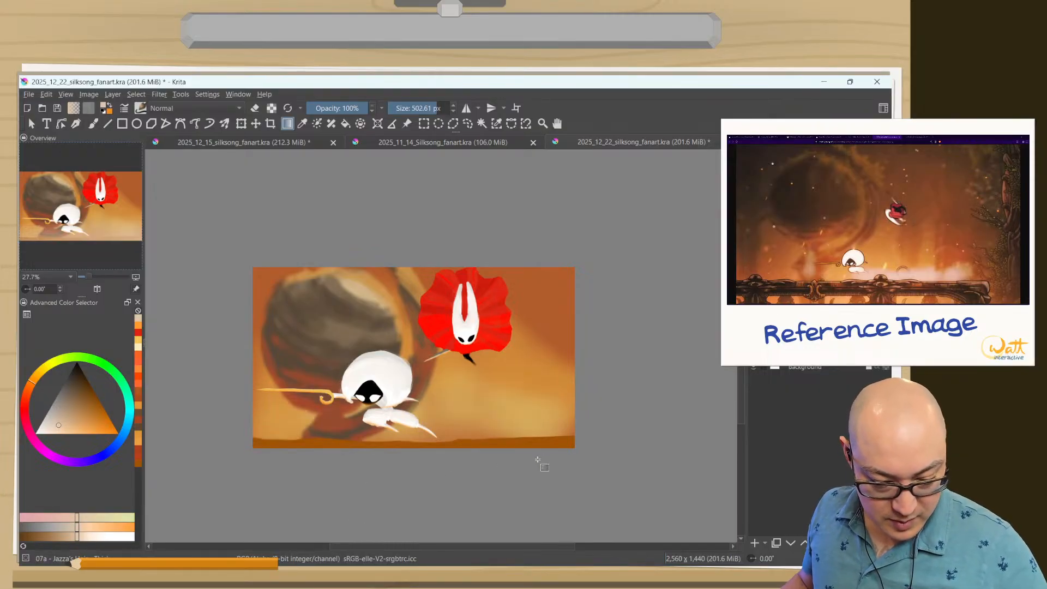
drag(538, 459, 421, 350)
key(ctrl+z)
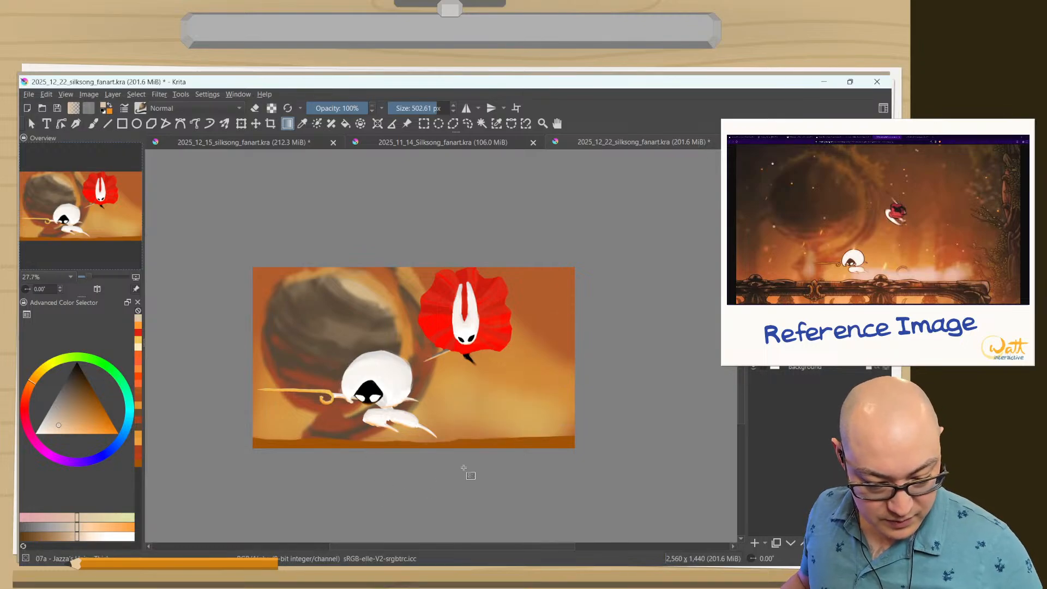
drag(467, 472, 429, 372)
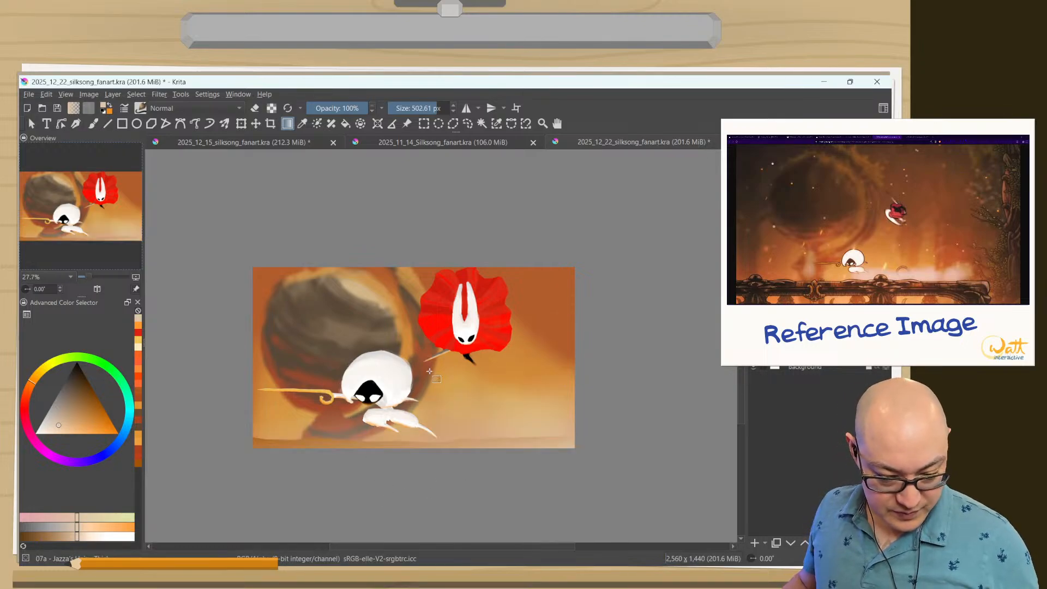
key(ctrl+z)
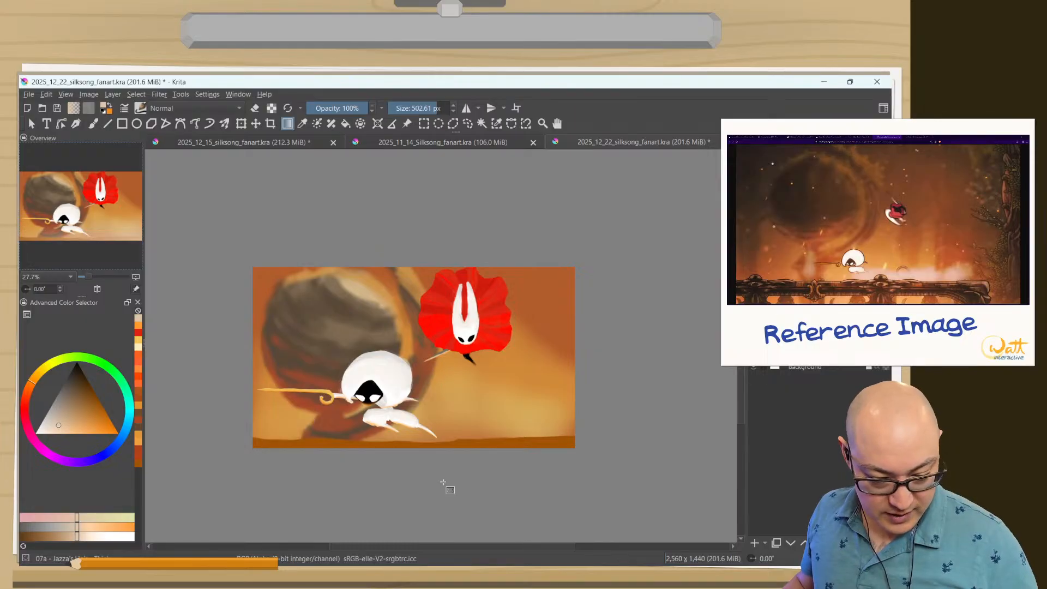
Lay a soft pale peach gradient up over the ground strip, undoing and retrying it to compare different strengths.
key(ctrl+shift+z)
key(ctrl+z)
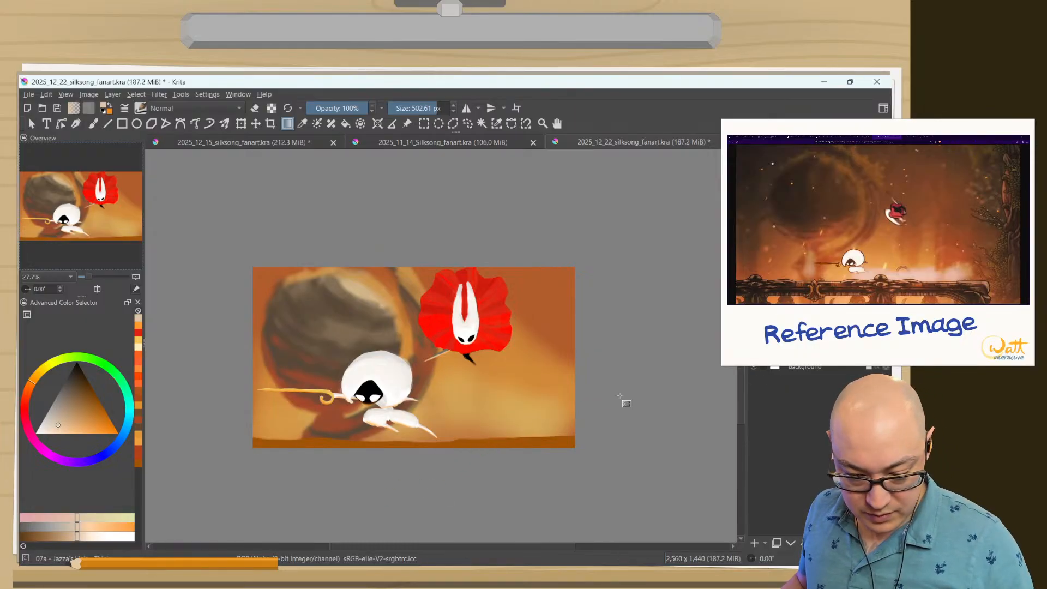
key(ctrl+shift+z)
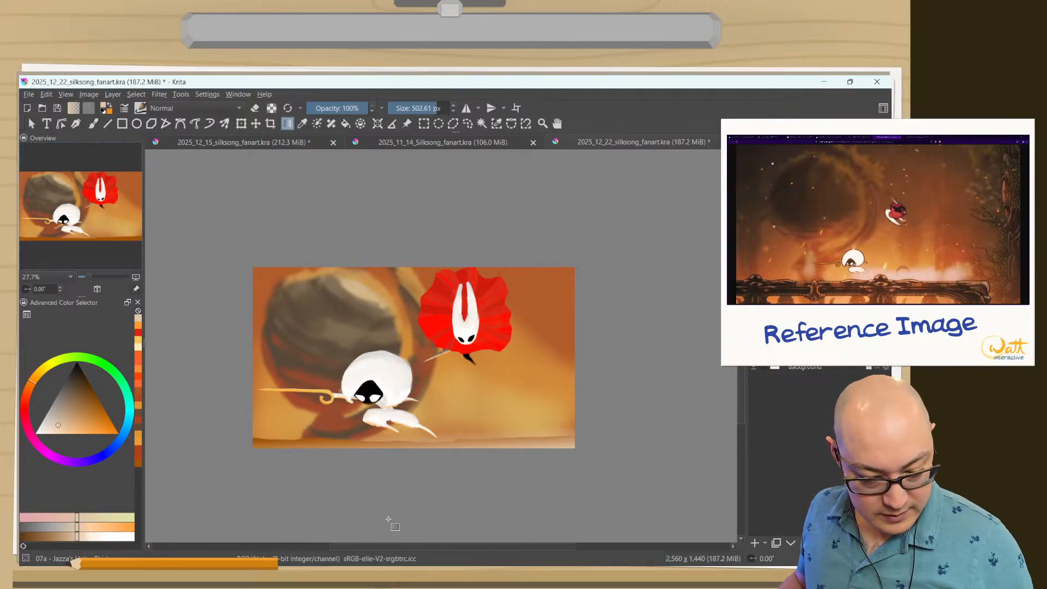
key(ctrl+z)
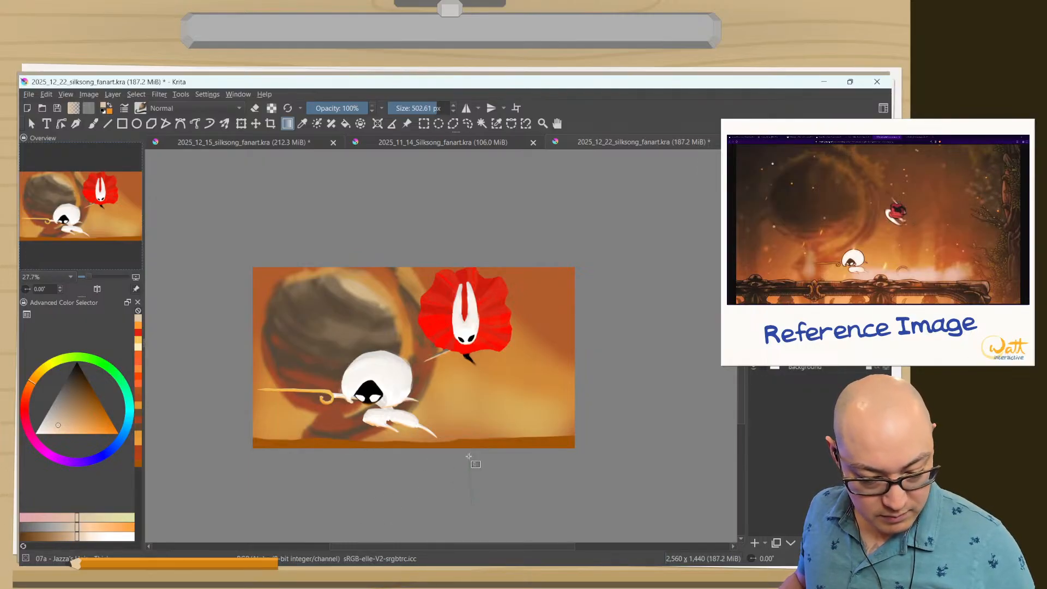
key(ctrl+shift+z)
key(ctrl+z)
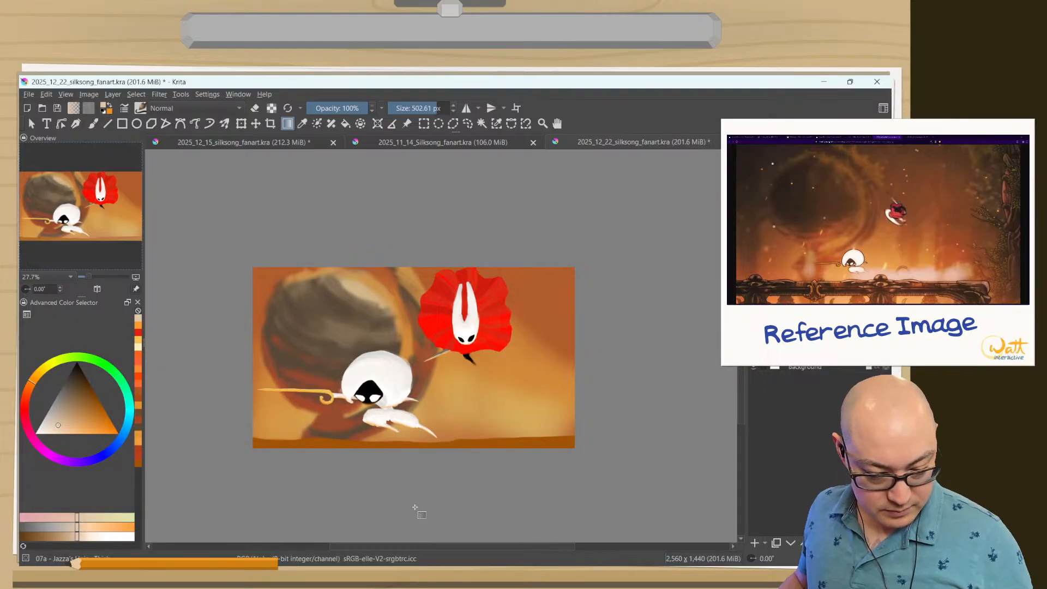
key(ctrl+shift+z)
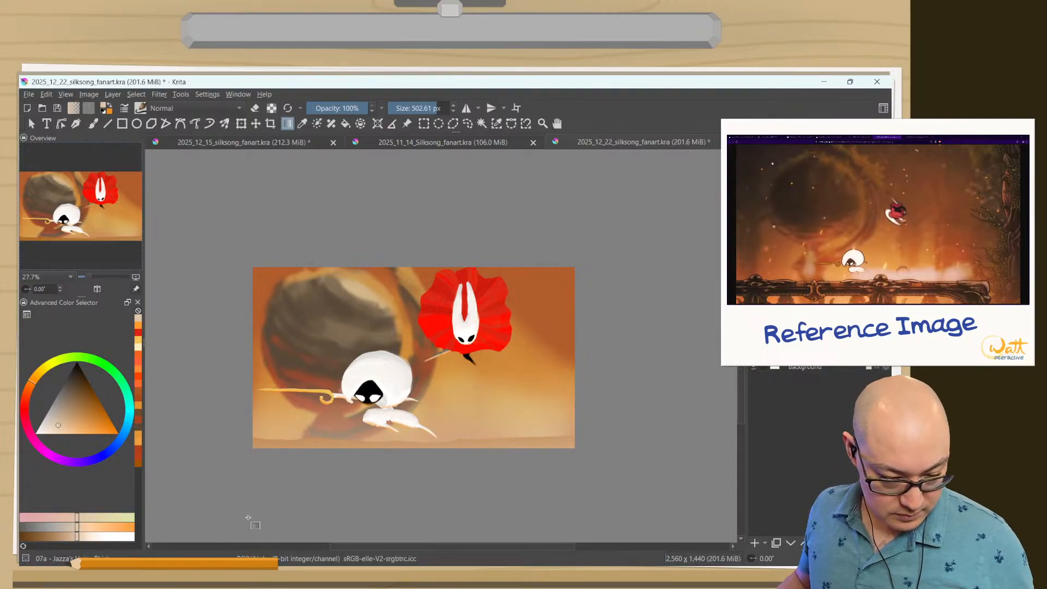
key(ctrl+z)
key(ctrl+shift+z)
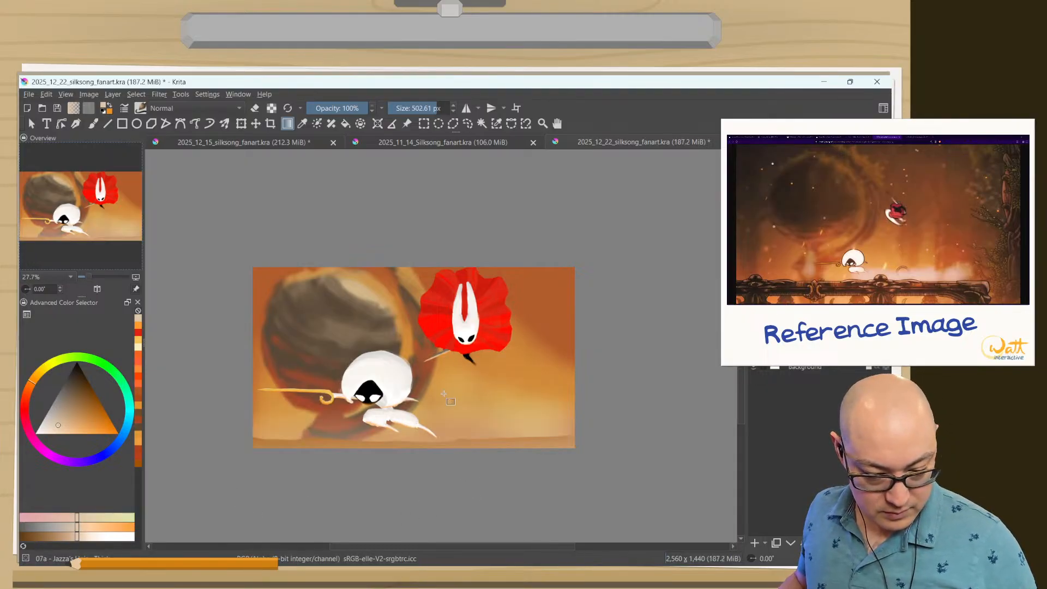
key(ctrl+z)
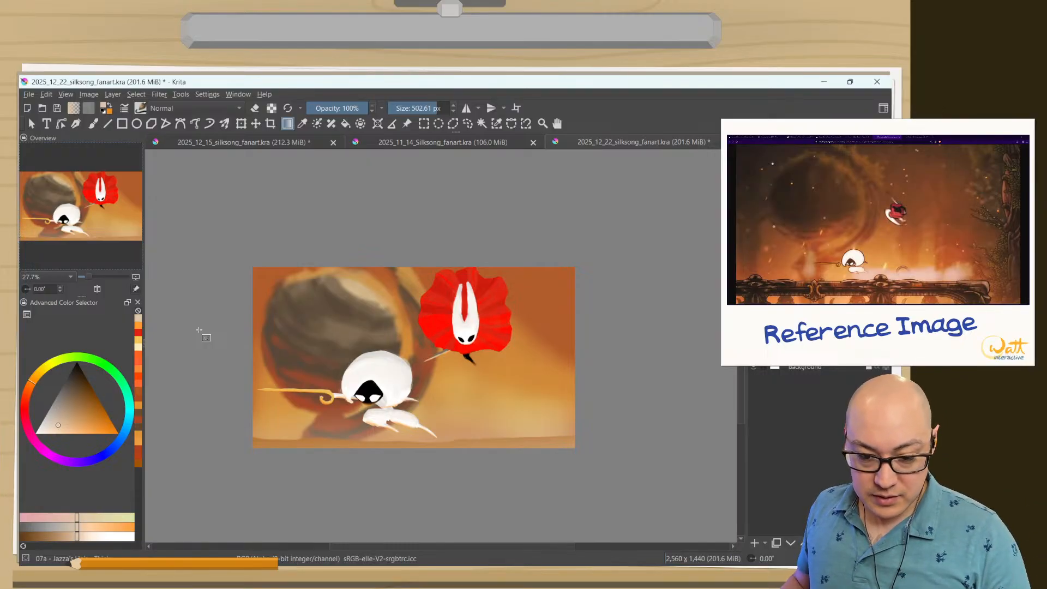
Add a new paint layer and choose a dark muted brown, starting from the orange in the canvas corner.
click(754, 543)
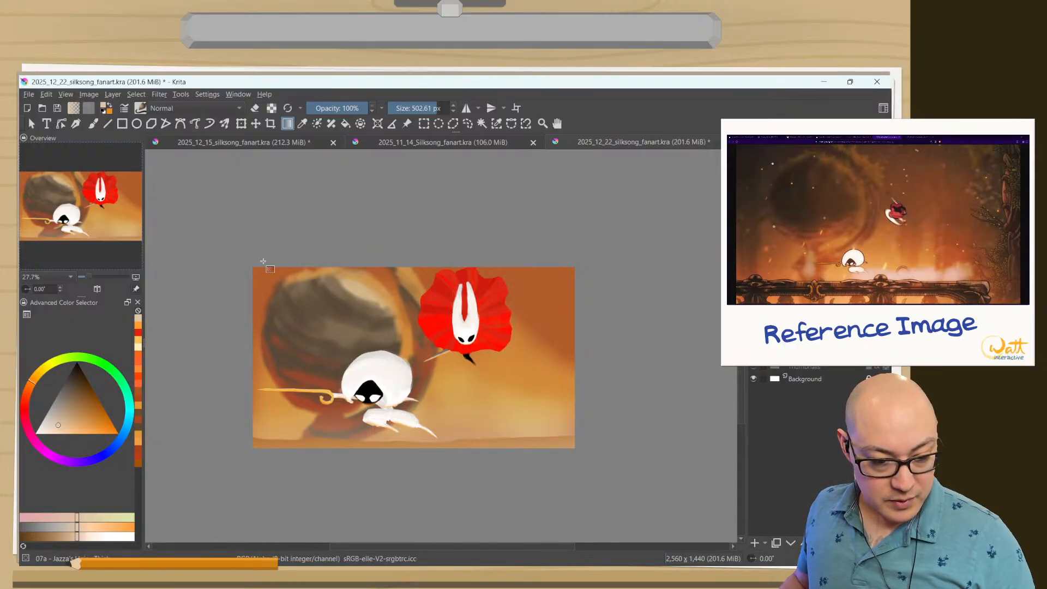
right_click(532, 245)
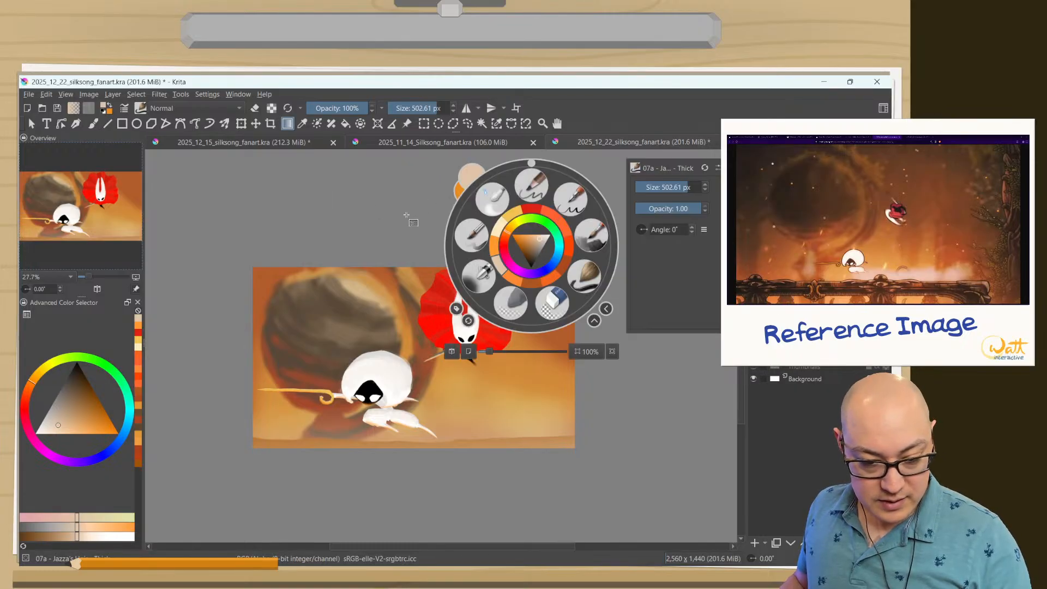
click(537, 255)
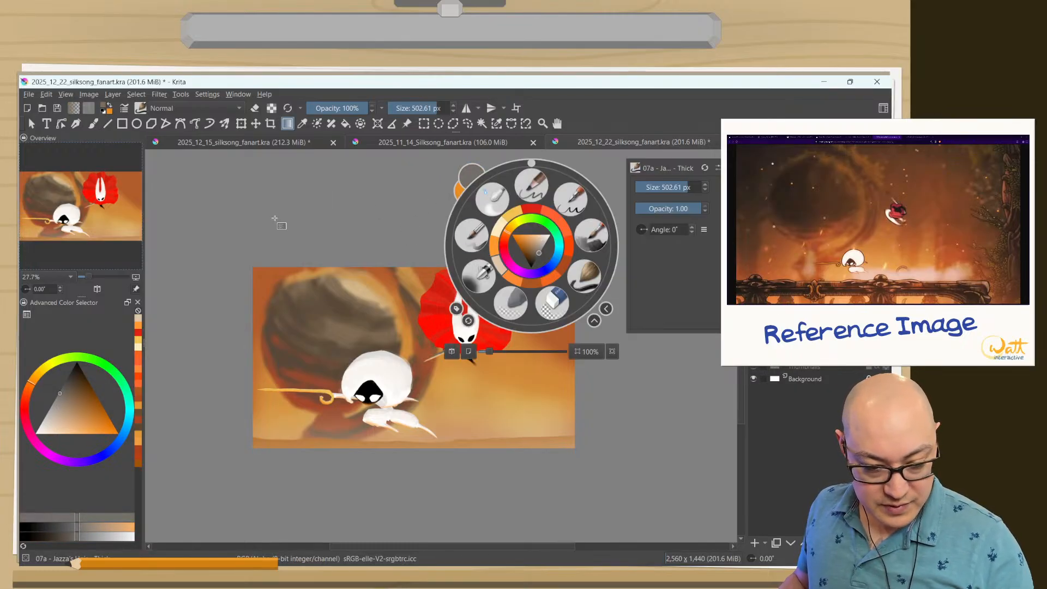
click(264, 272)
ctrl+click(264, 273)
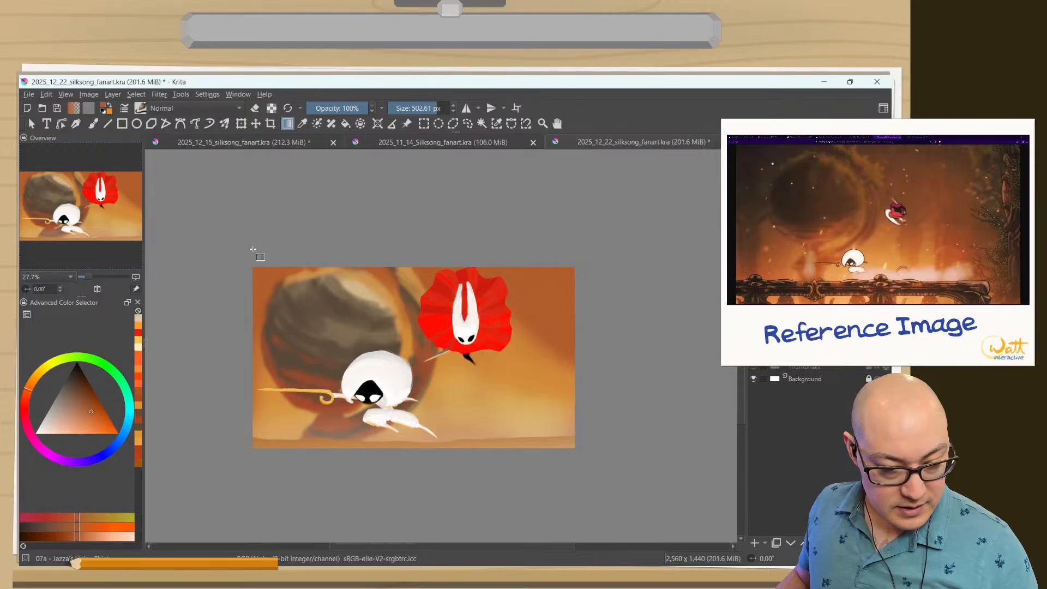
drag(94, 411, 80, 393)
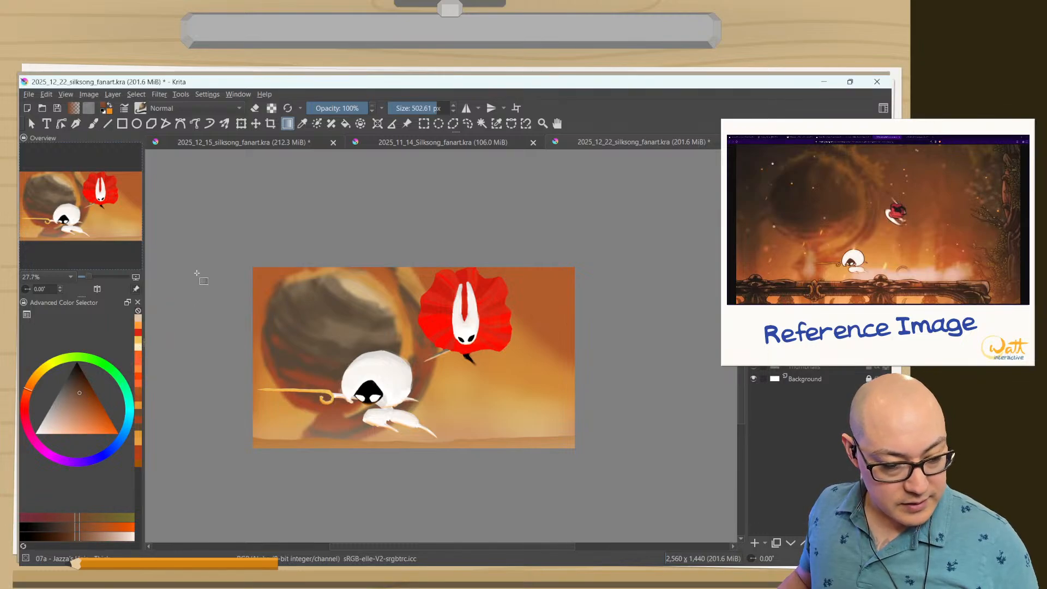
Undo a full-layer brown fill and darken the canvas corners with short brown gradients drawn inward from outside the image.
key(shift+BackSpace)
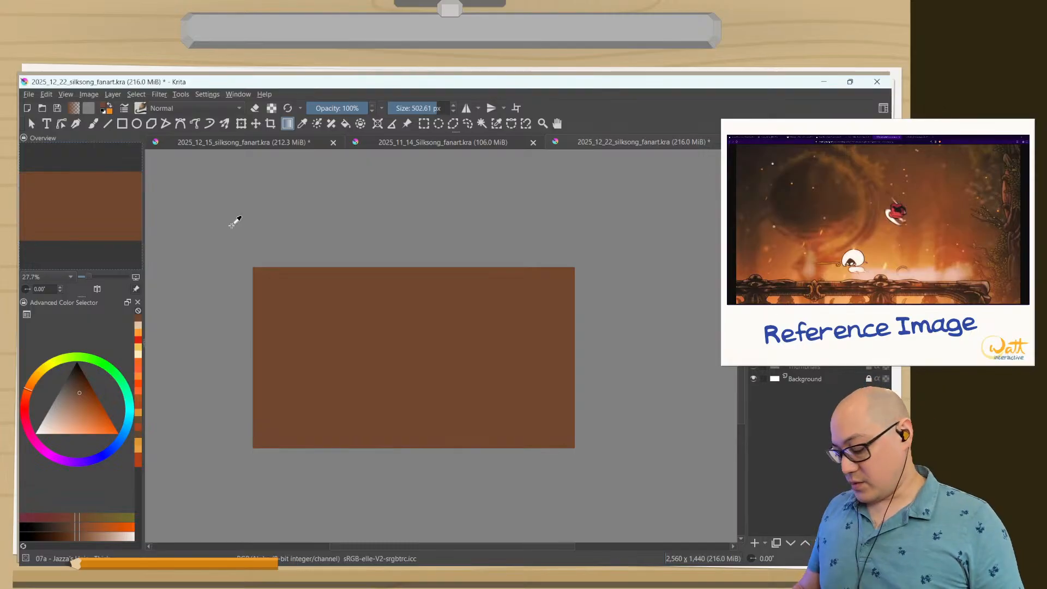
key(ctrl+z)
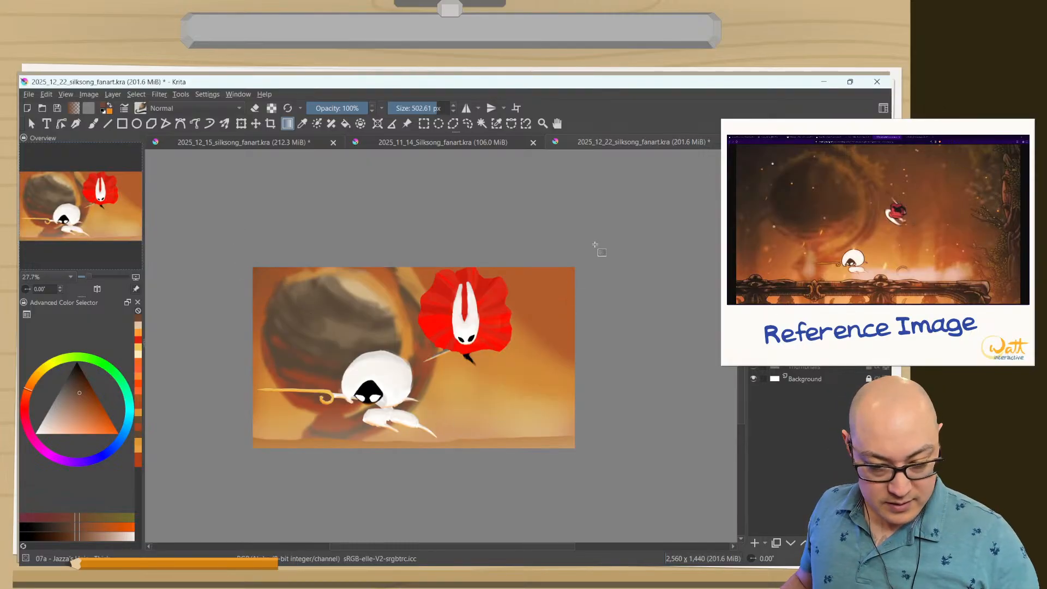
drag(598, 247, 566, 289)
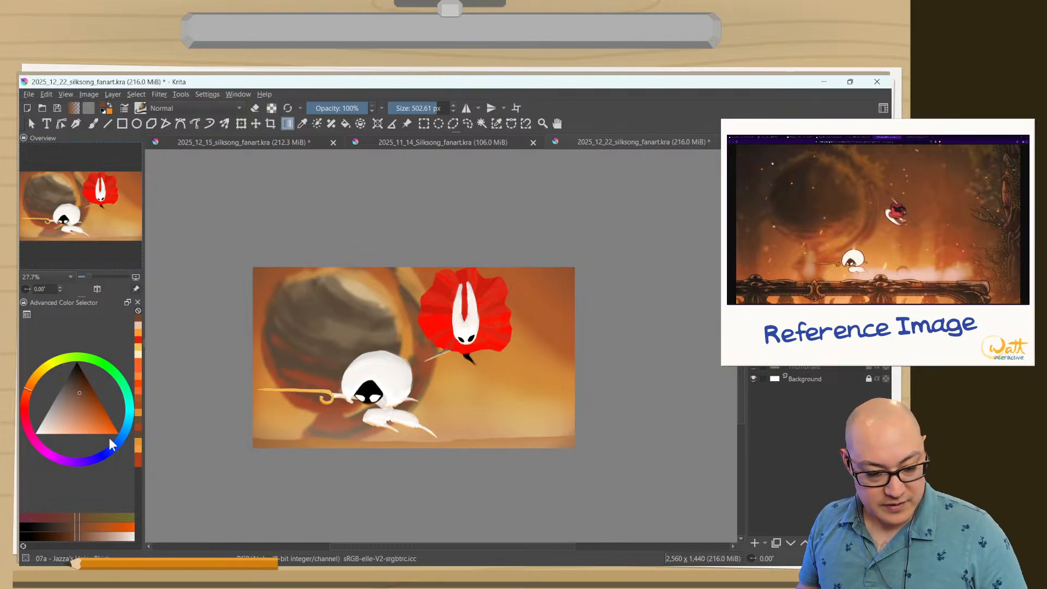
Leave the Gradient tool and inspect the whole painting in canvas-only mode, fitted to the page.
click(31, 123)
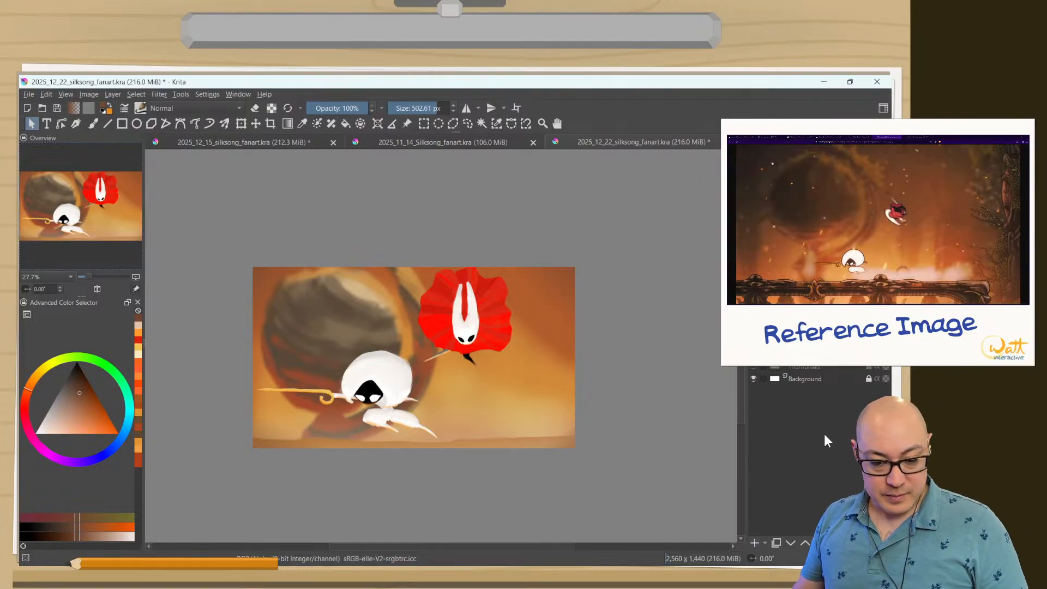
key(Tab)
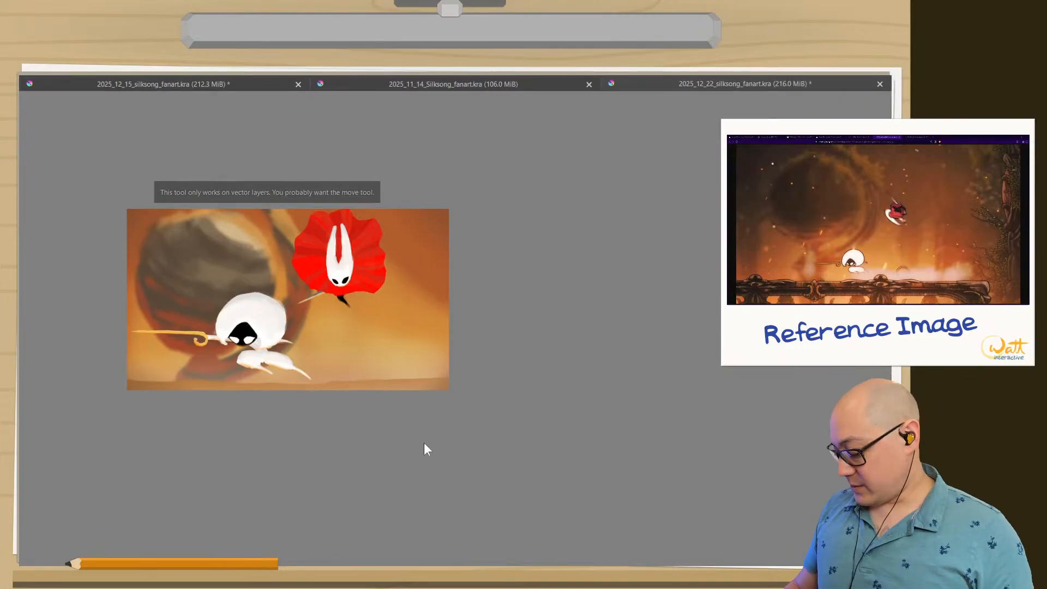
key(2)
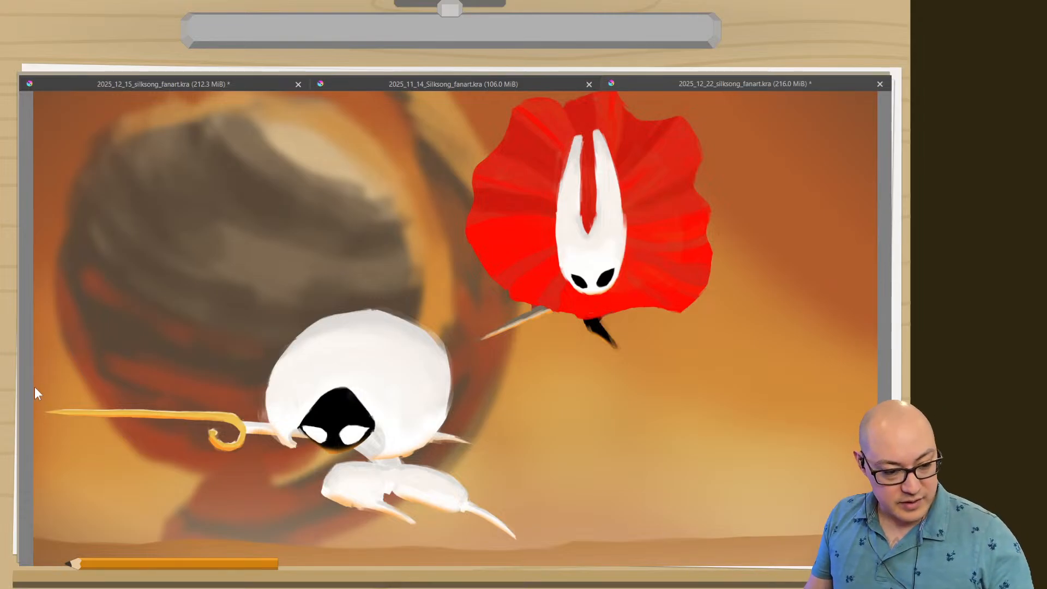
key(Tab)
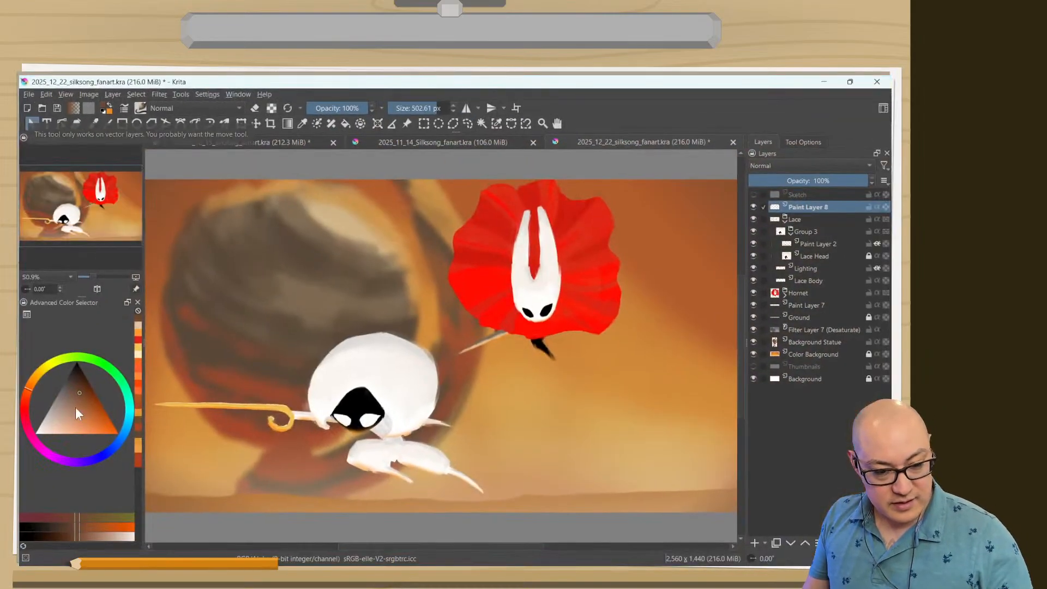
Compare the painting with the Sketch and Thumbnails layers by showing each one, and hide both again.
click(753, 195)
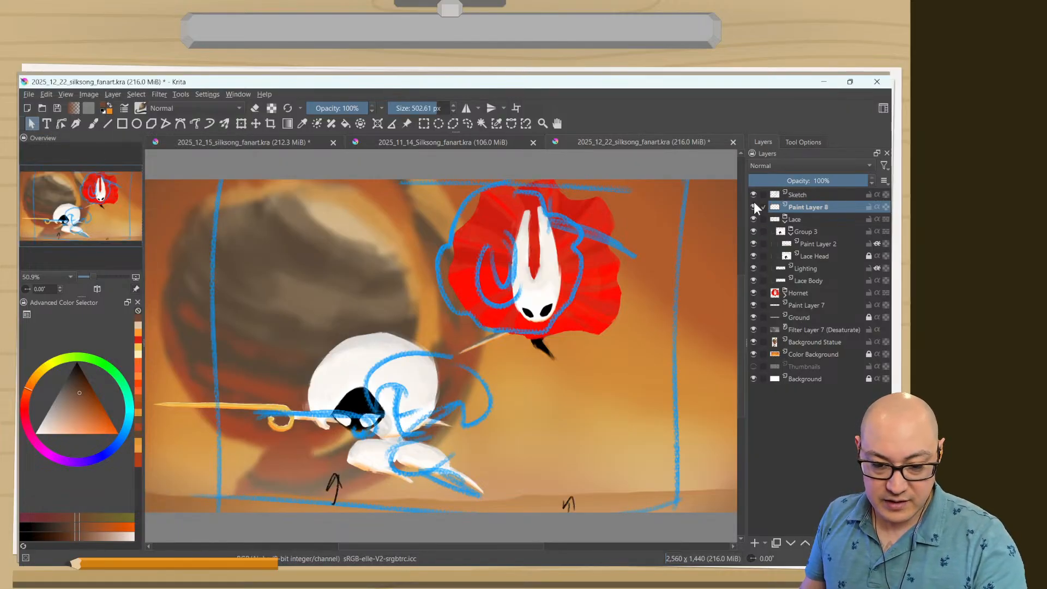
mouse_move(768, 278)
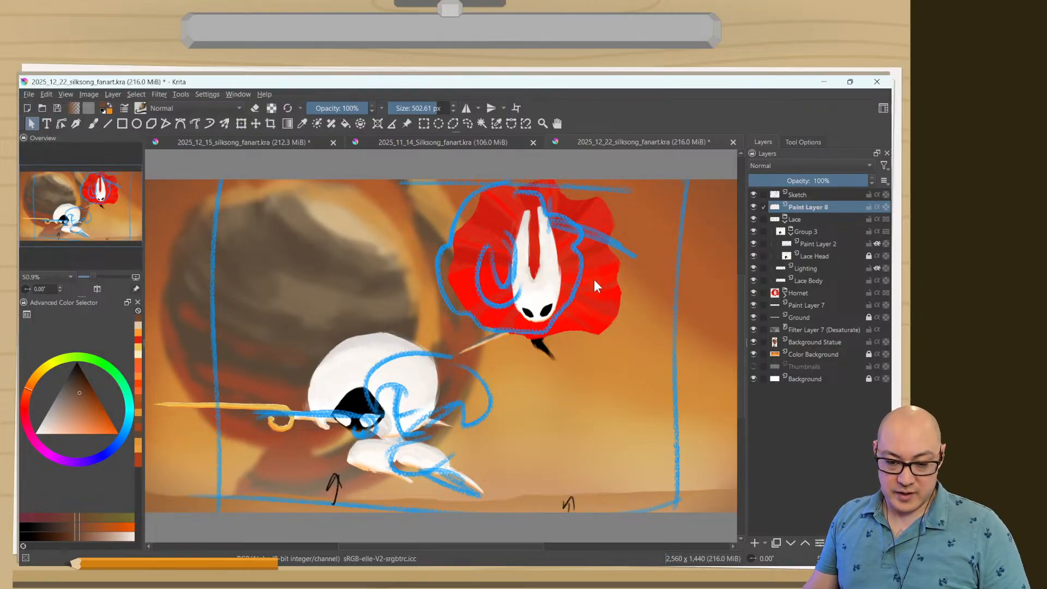
click(753, 366)
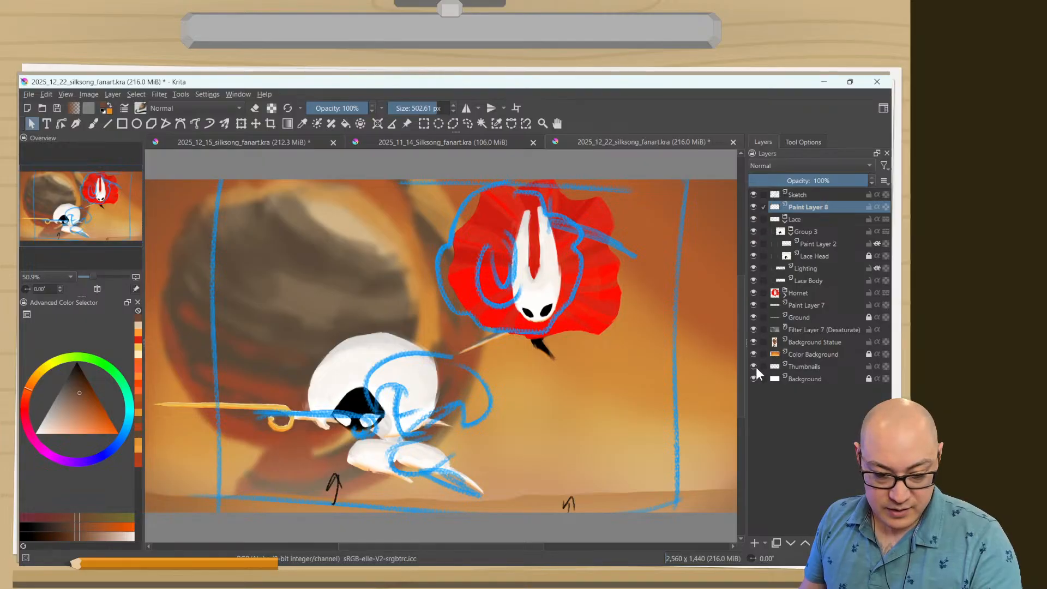
click(753, 366)
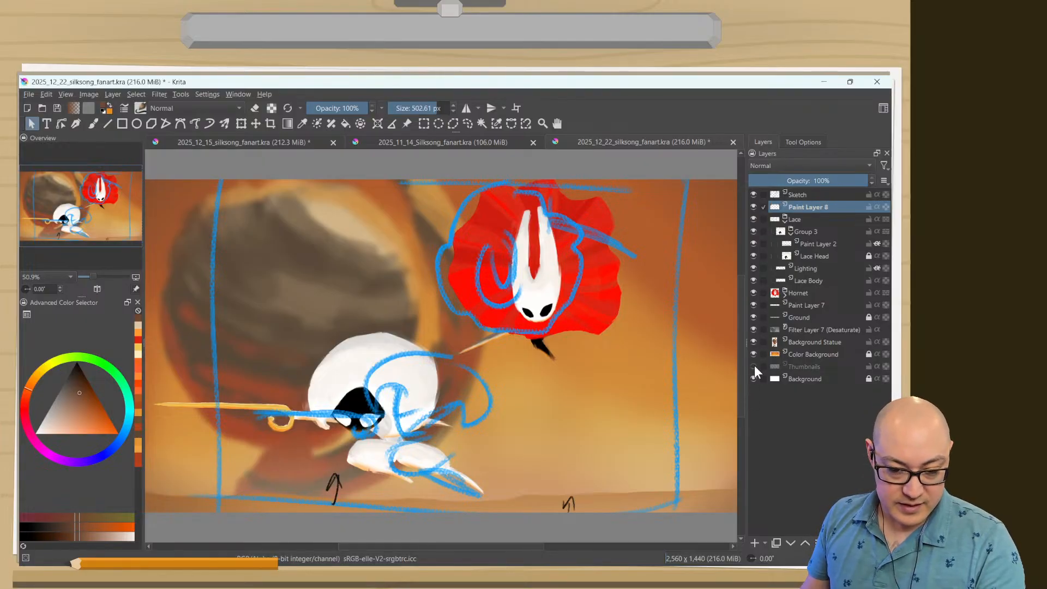
mouse_move(754, 366)
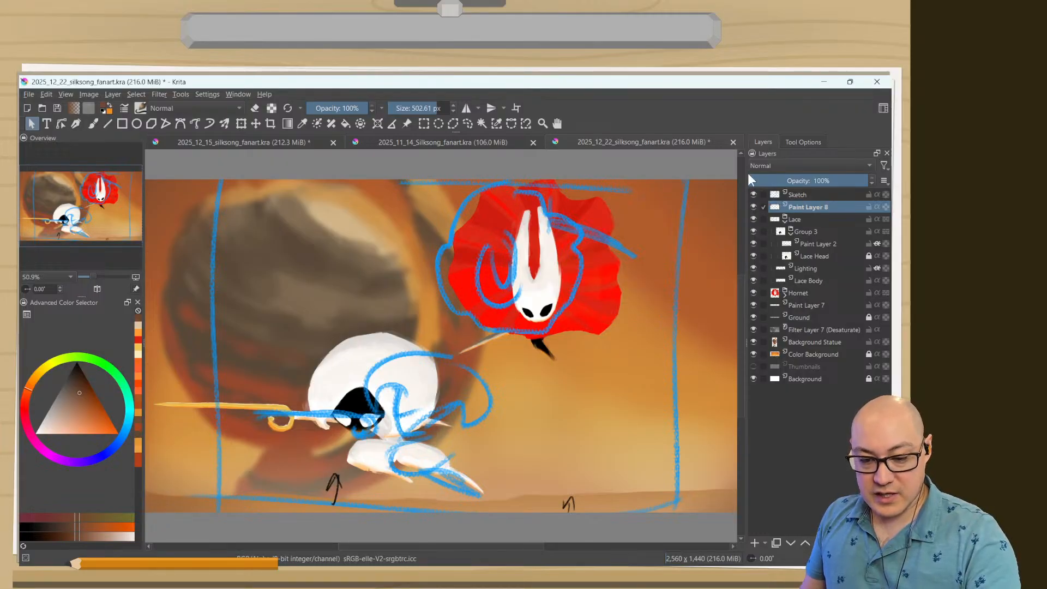
click(755, 194)
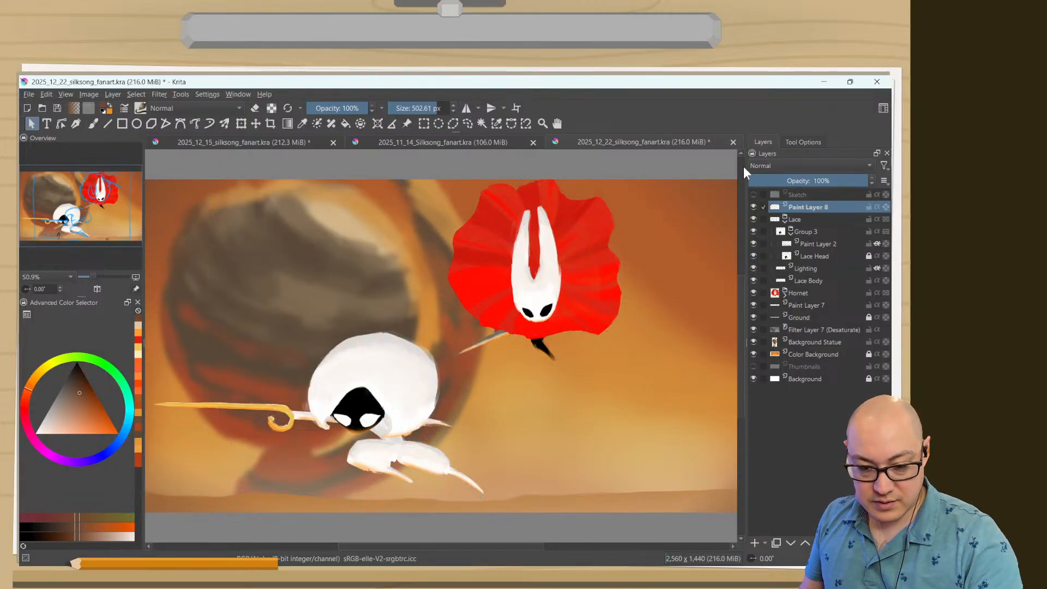